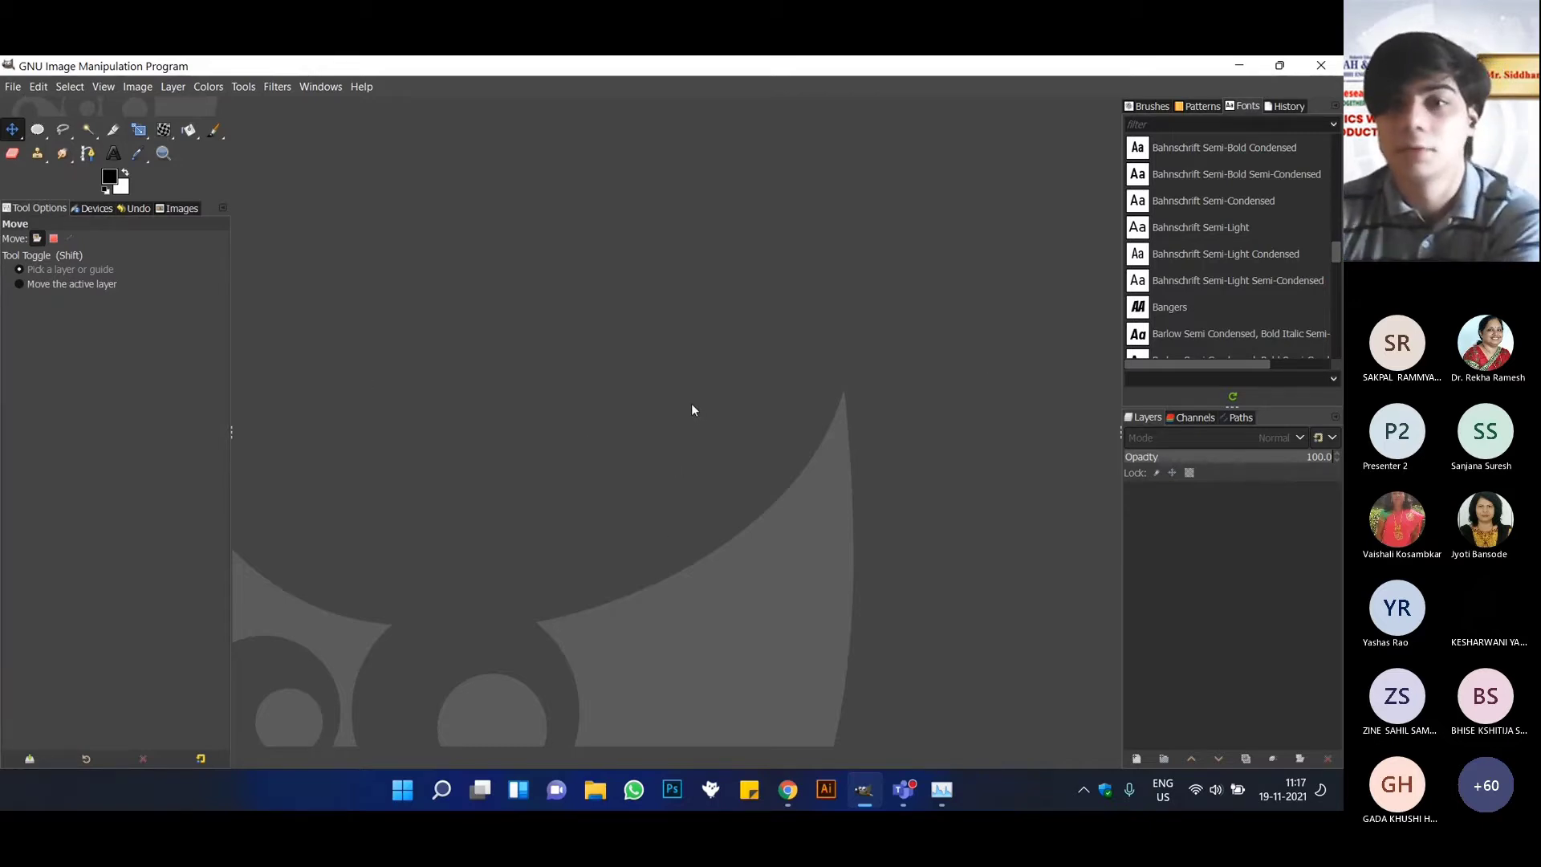
Create a new image from the A4 (300 ppi) template in landscape orientation.
{"action": "left_click", "coordinate": [13, 87]}
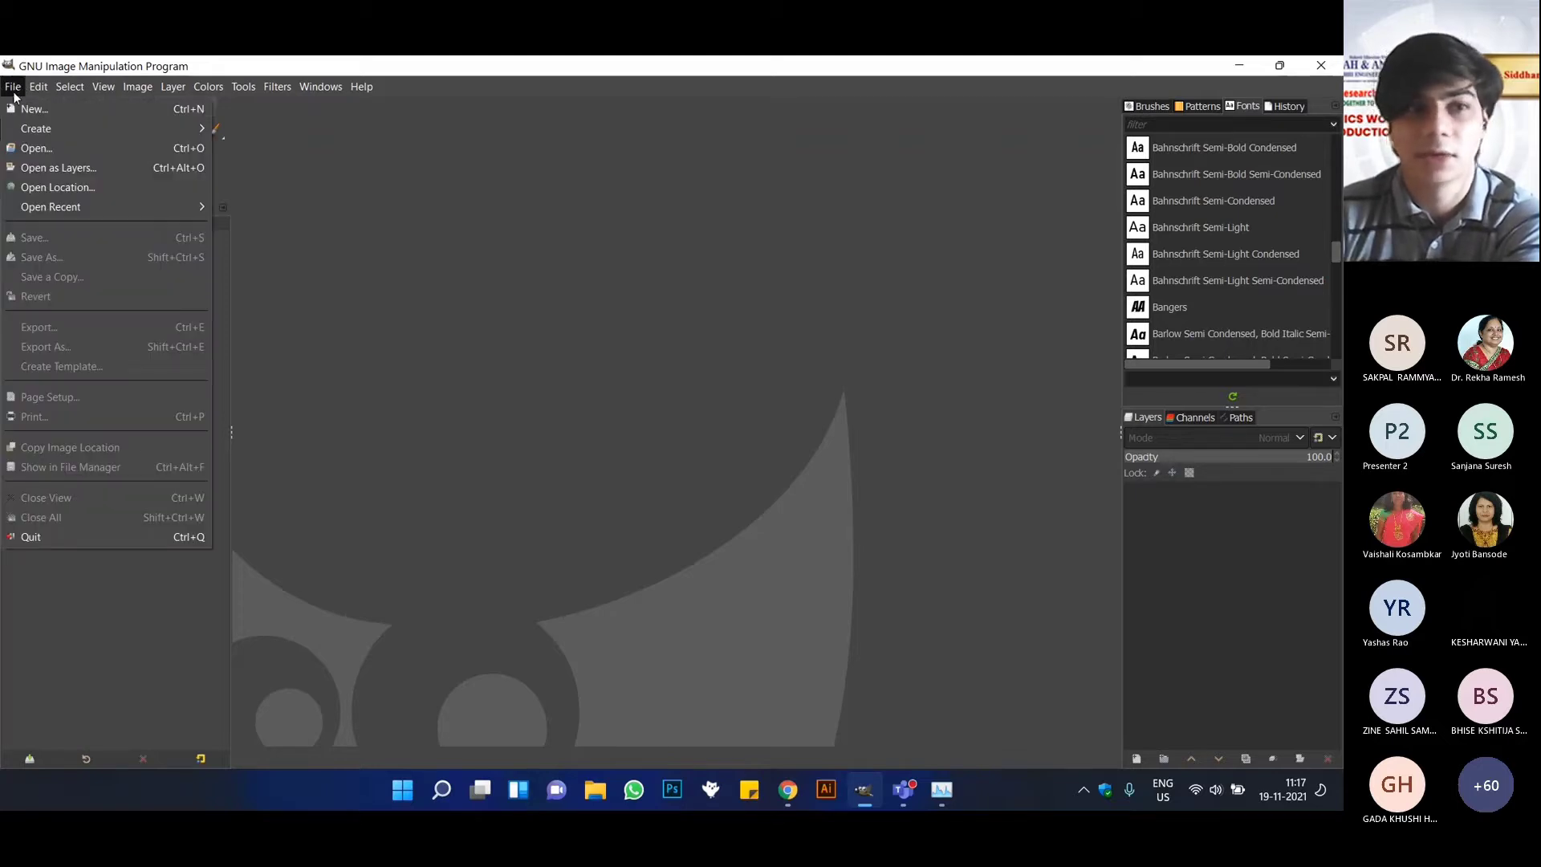
{"action": "left_click", "coordinate": [16, 105]}
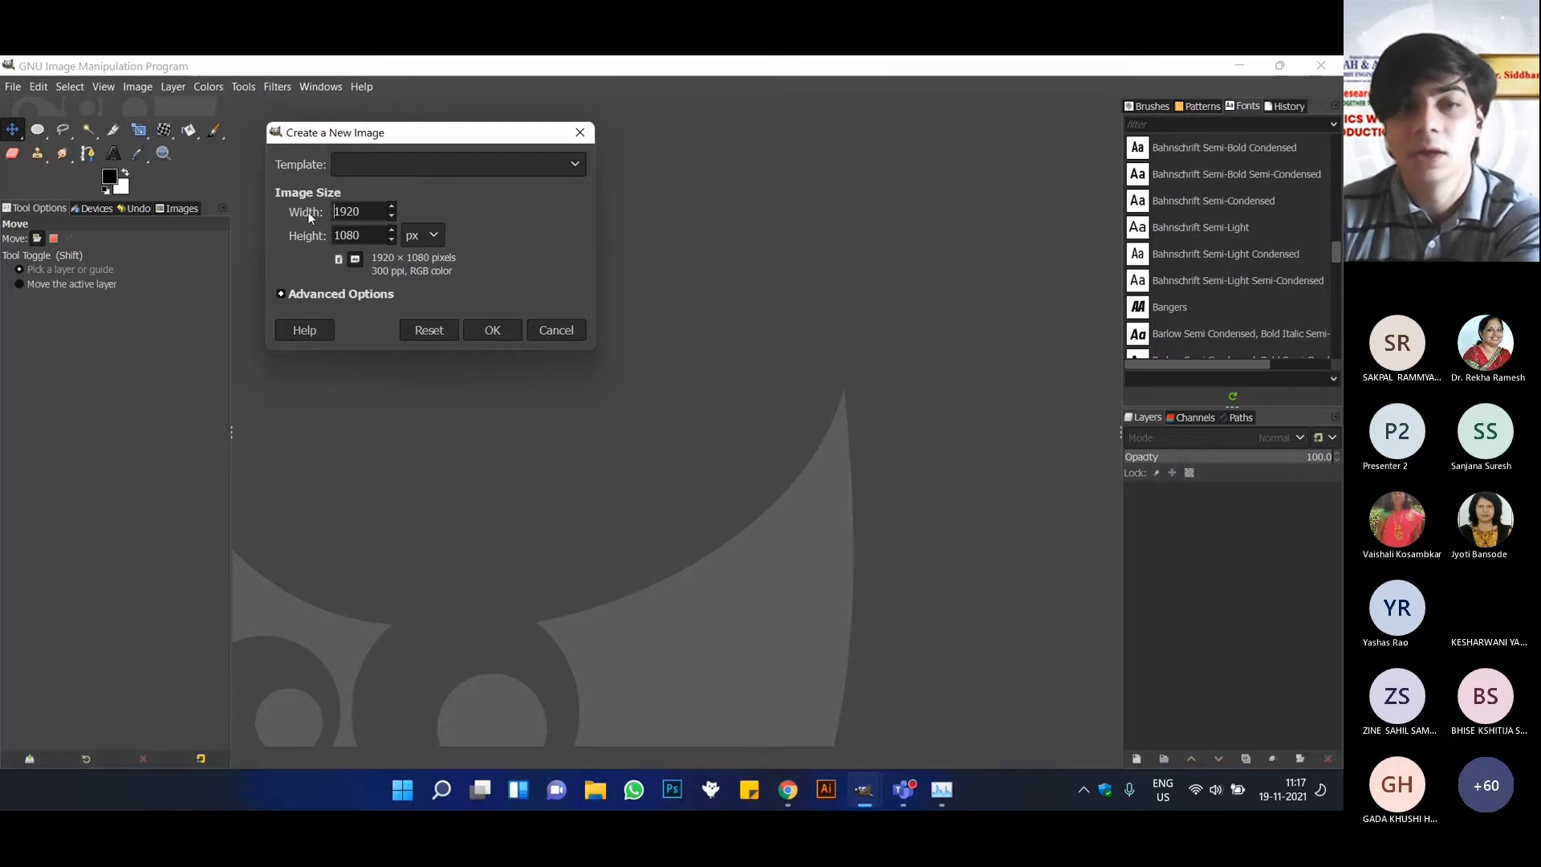
{"action": "left_click", "coordinate": [358, 236]}
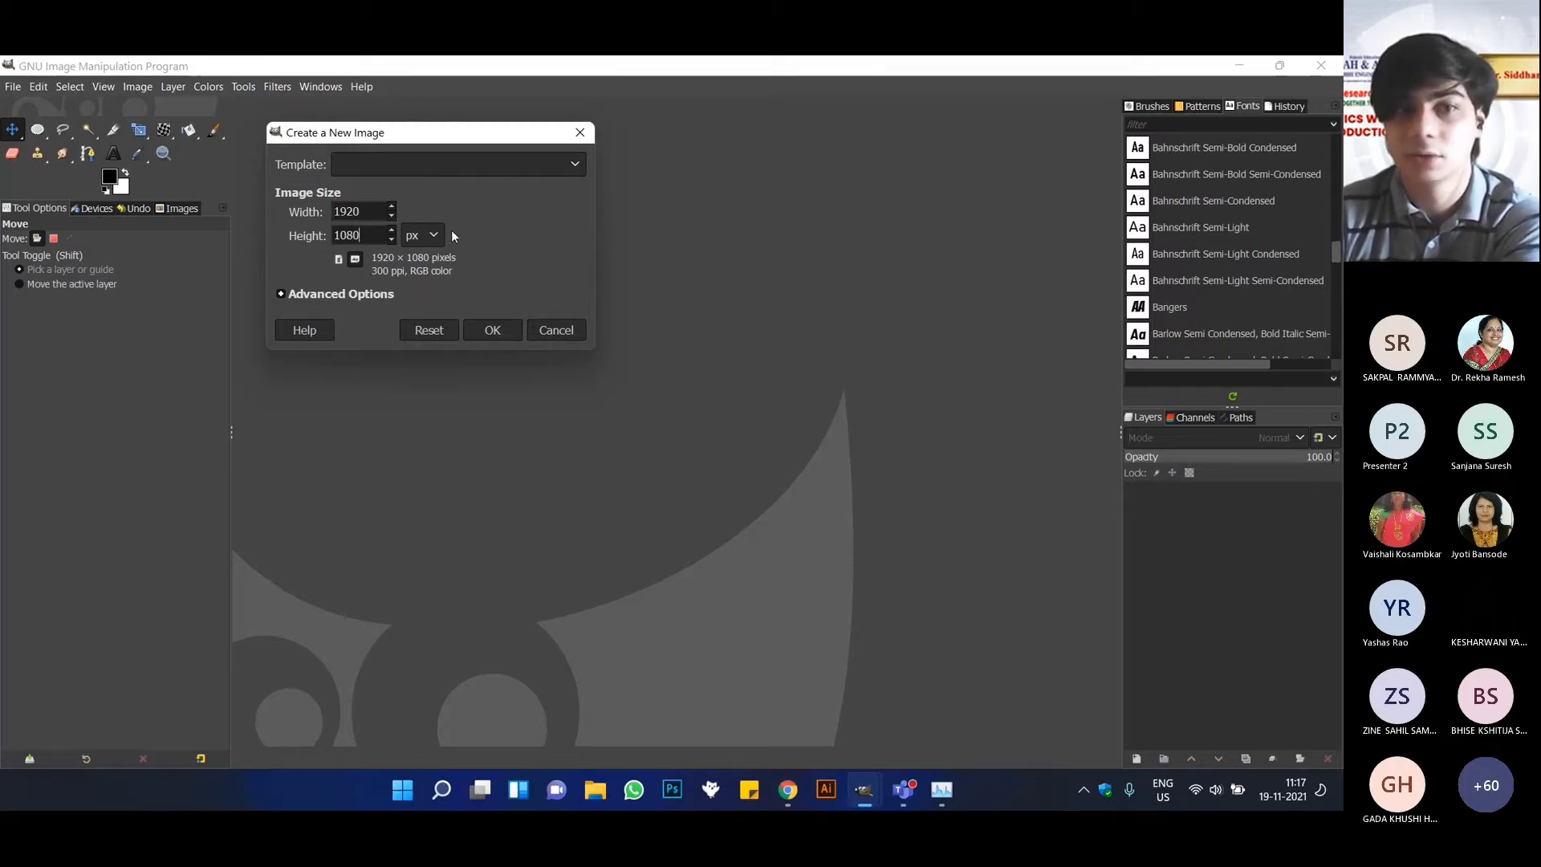
{"action": "left_click", "coordinate": [474, 164]}
{"action": "left_click", "coordinate": [421, 268]}
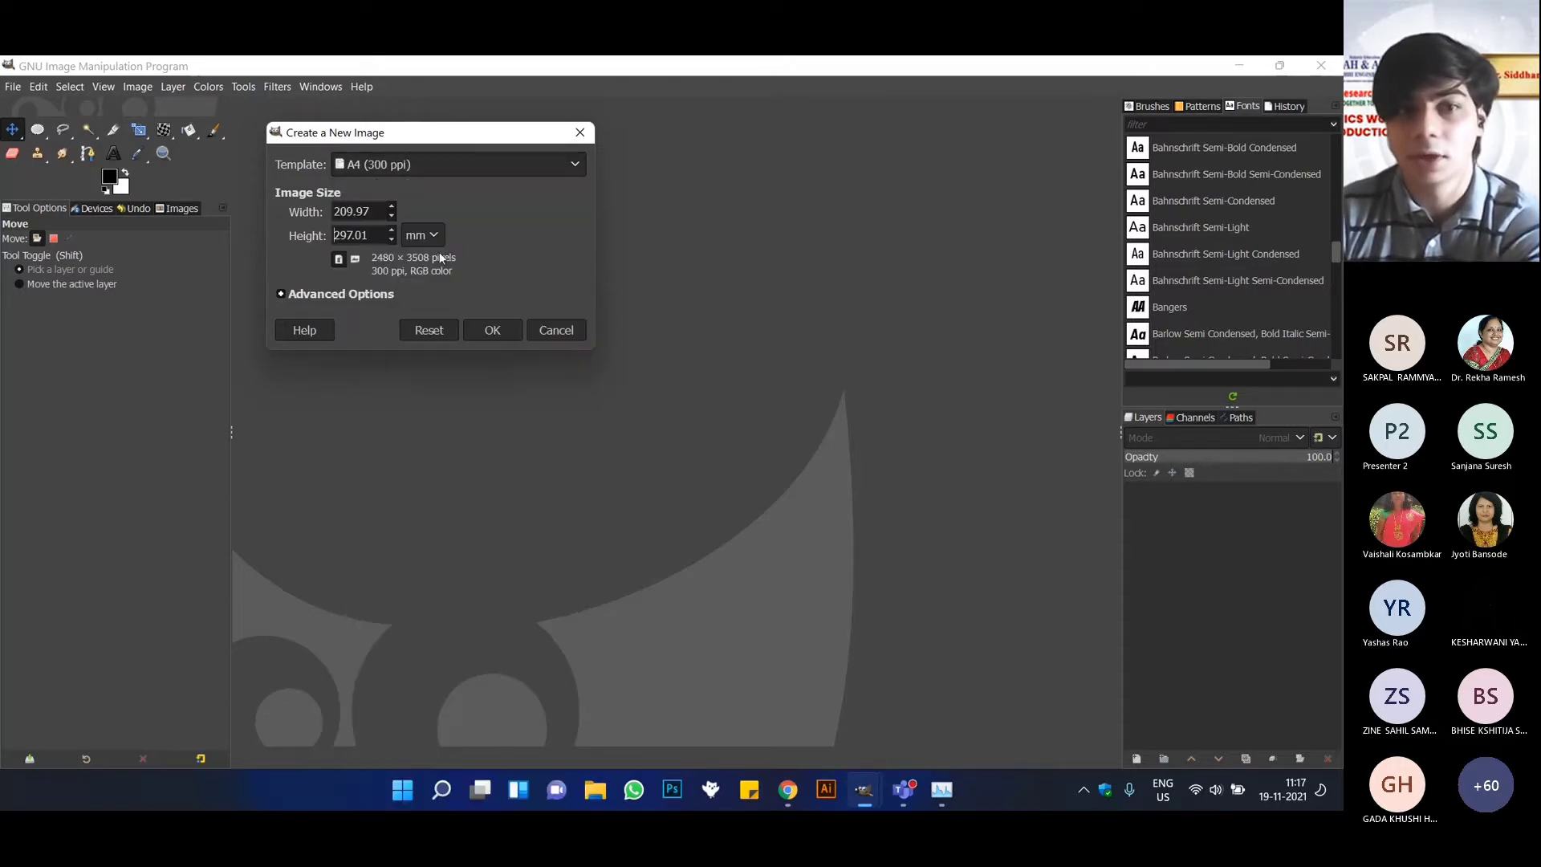
{"action": "left_click", "coordinate": [355, 260]}
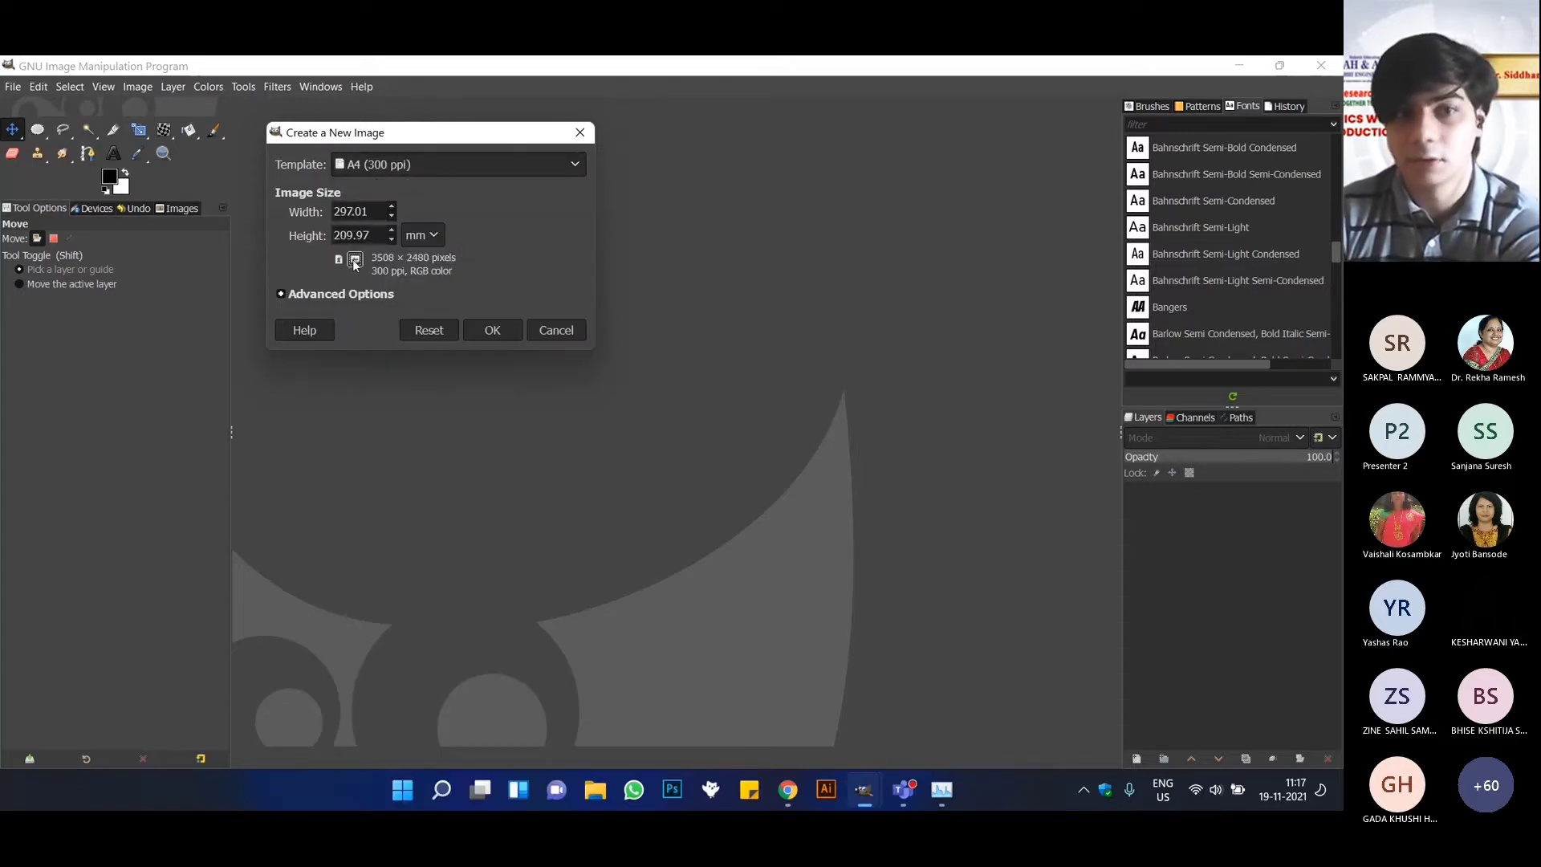
{"action": "left_click", "coordinate": [493, 330]}
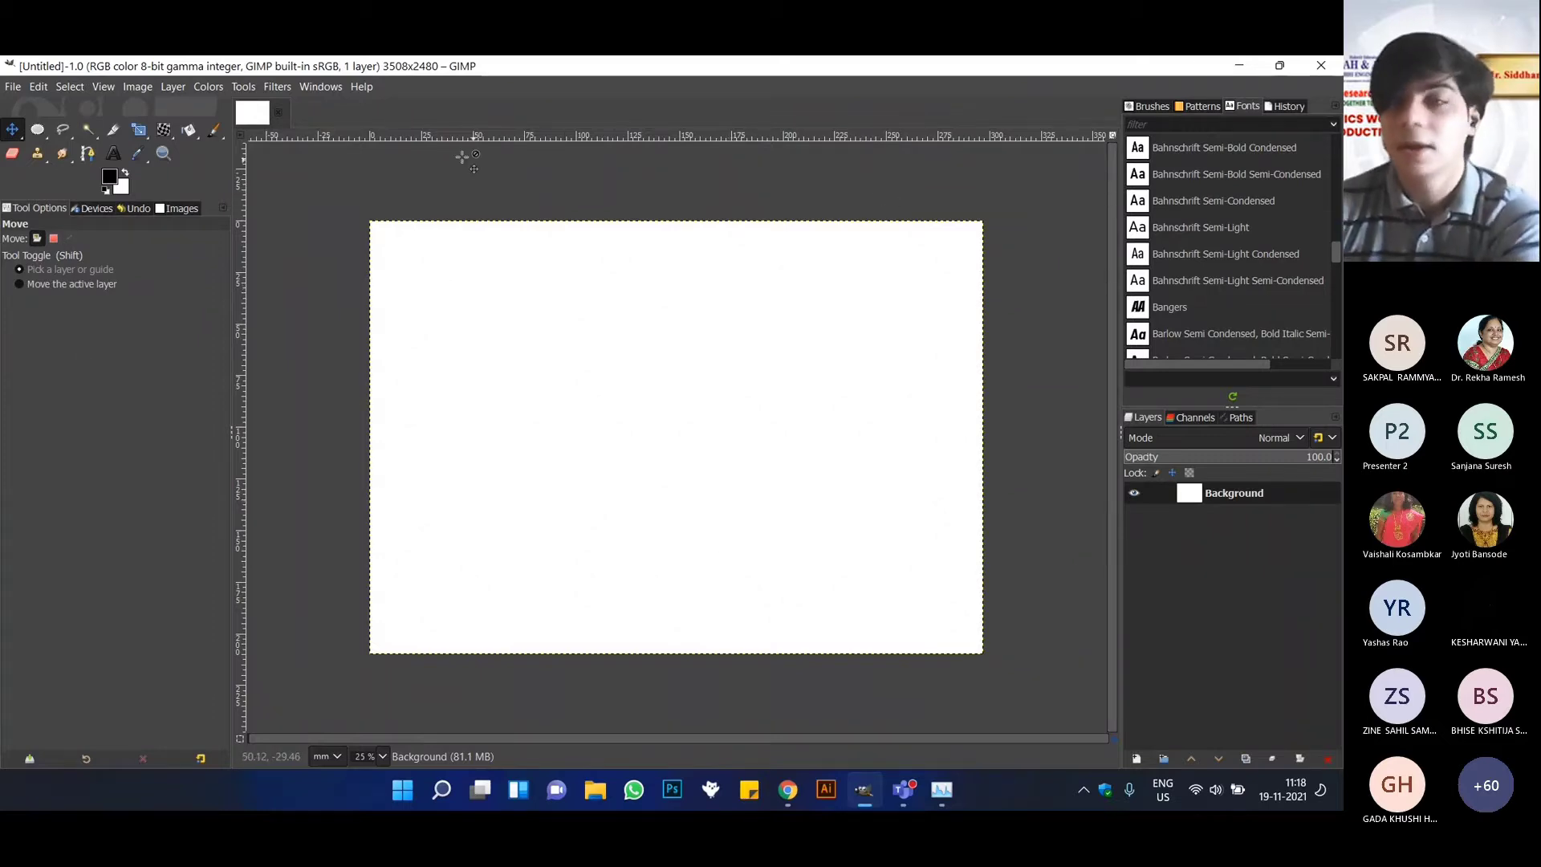
Open the Resources folder from the desktop and look over the design files it contains.
{"action": "left_click", "coordinate": [1239, 67]}
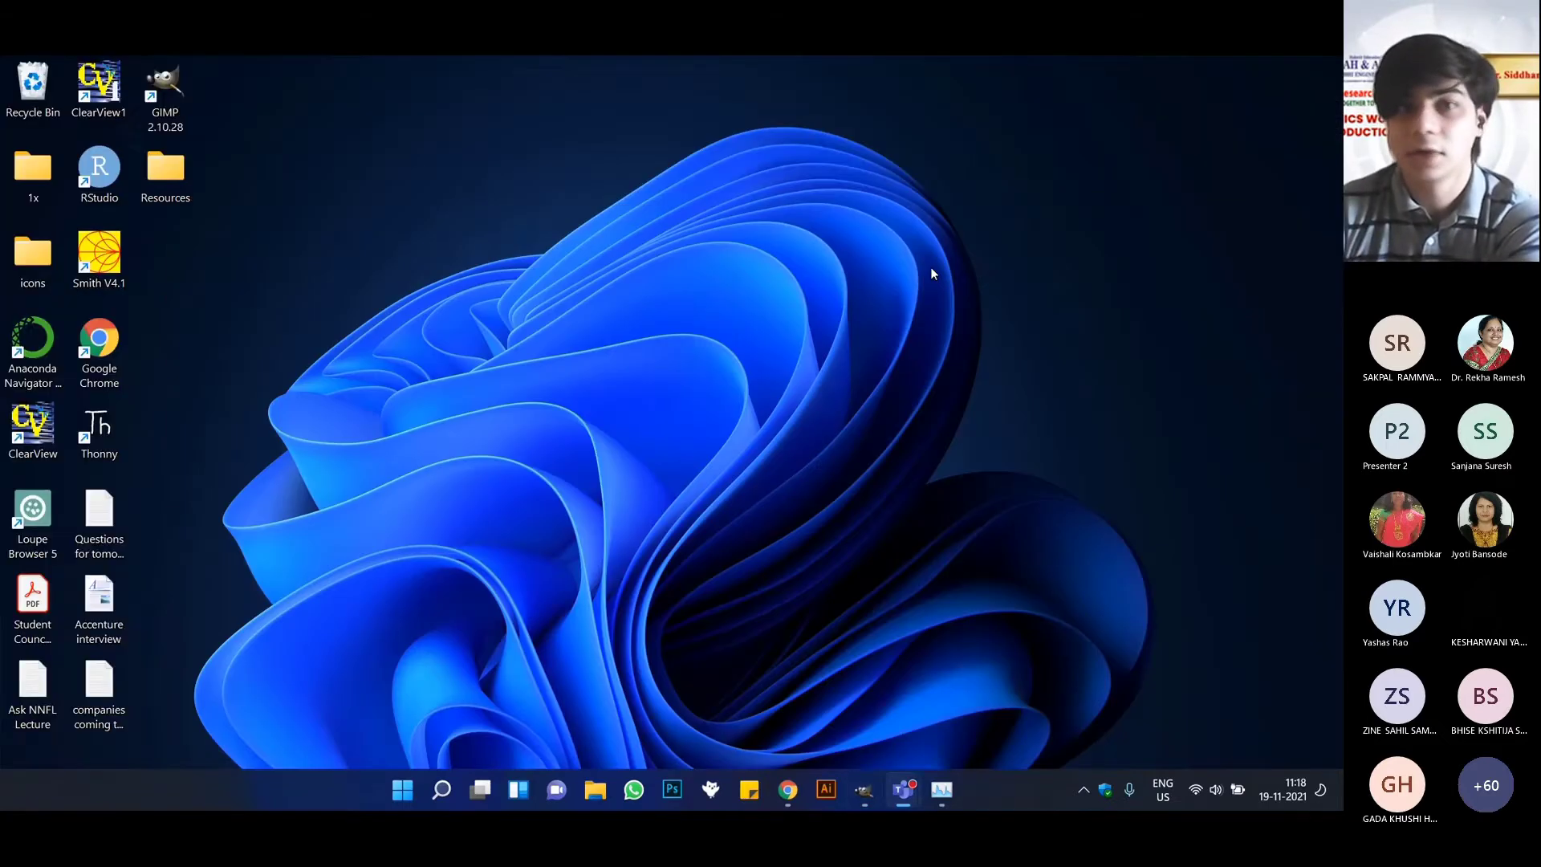
{"action": "double_click", "coordinate": [179, 183]}
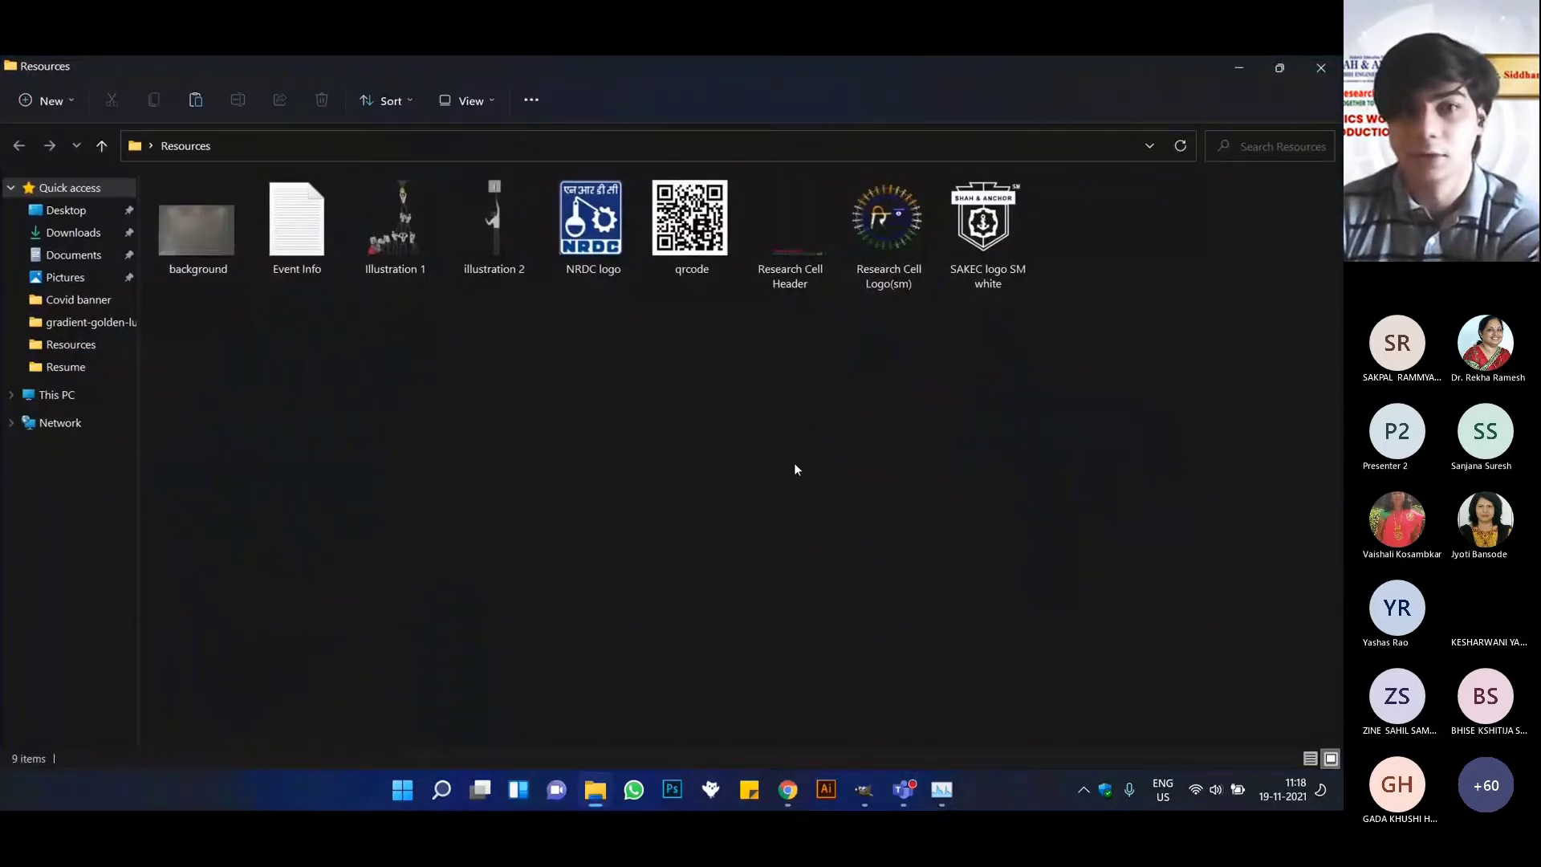
{"action": "left_click_drag", "start_coordinate": [1156, 450], "coordinate": [138, 169]}
{"action": "left_click", "coordinate": [384, 423]}
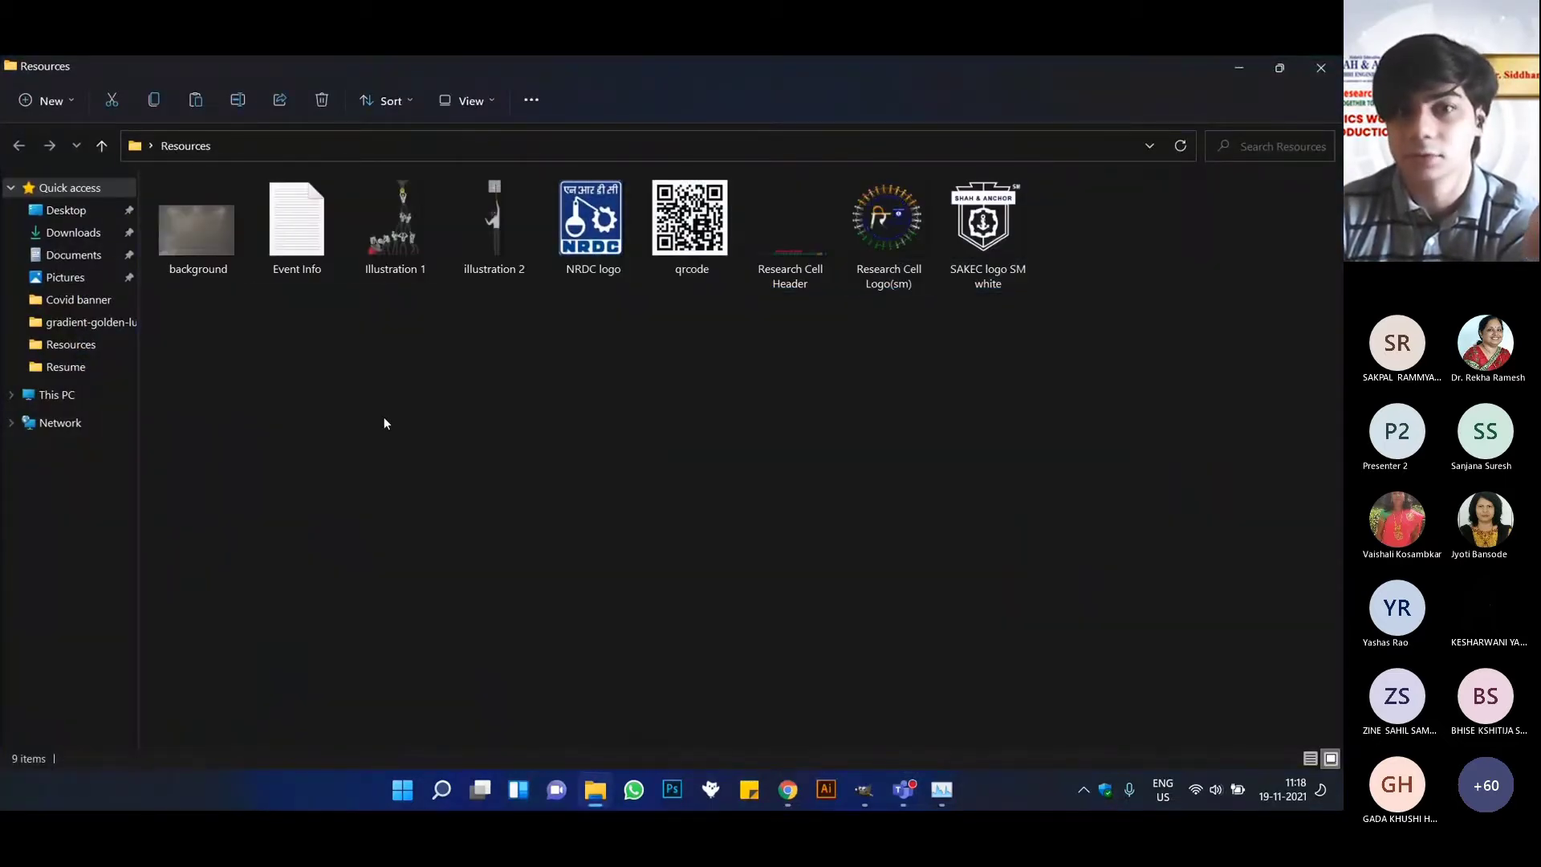
{"action": "left_click_drag", "start_coordinate": [200, 331], "coordinate": [1035, 173]}
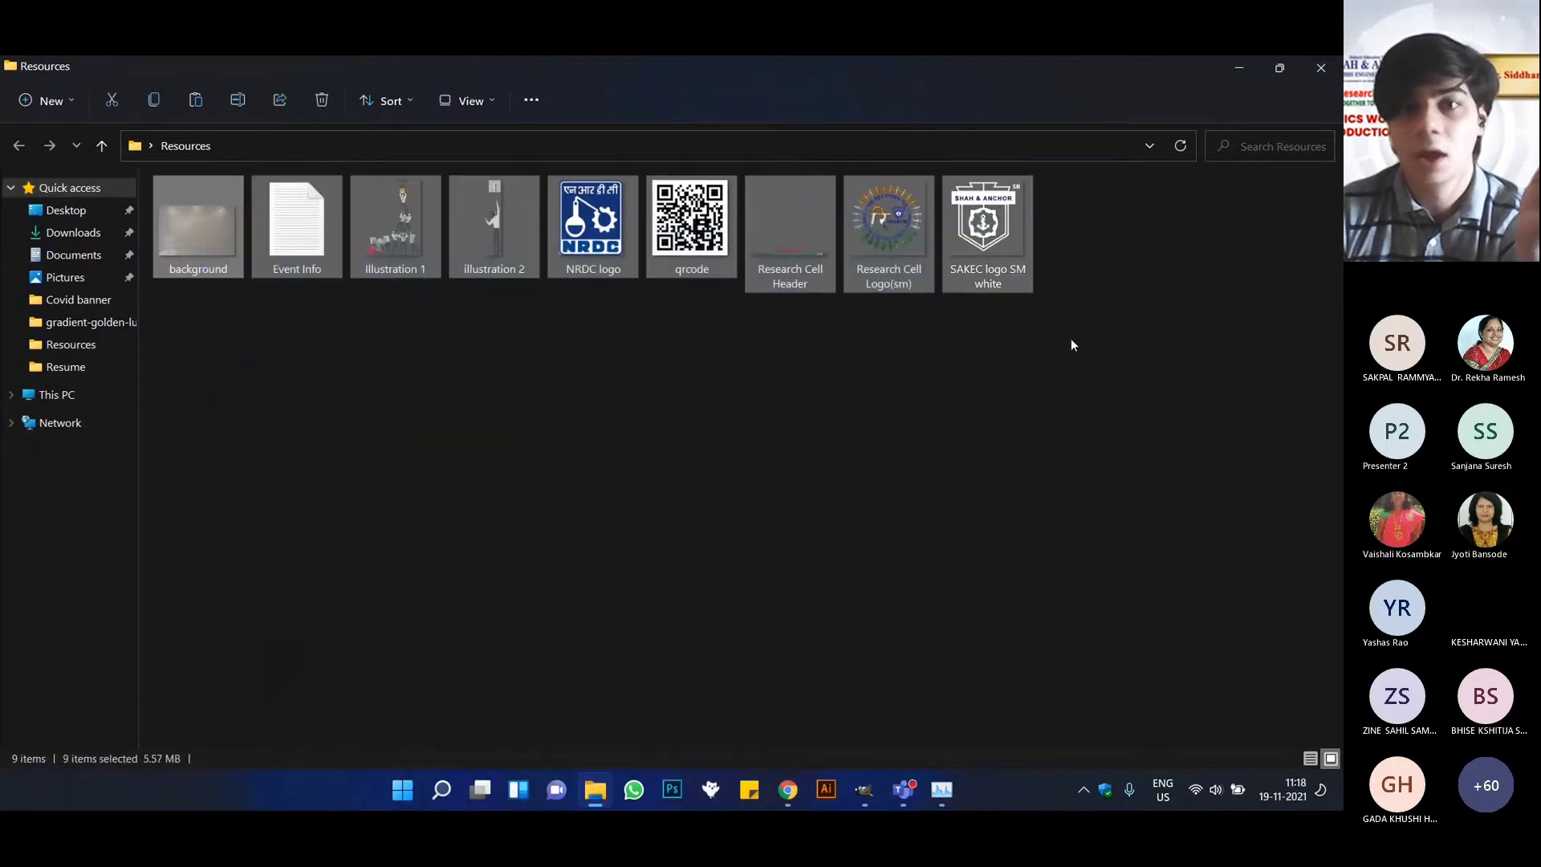
{"action": "left_click", "coordinate": [792, 459]}
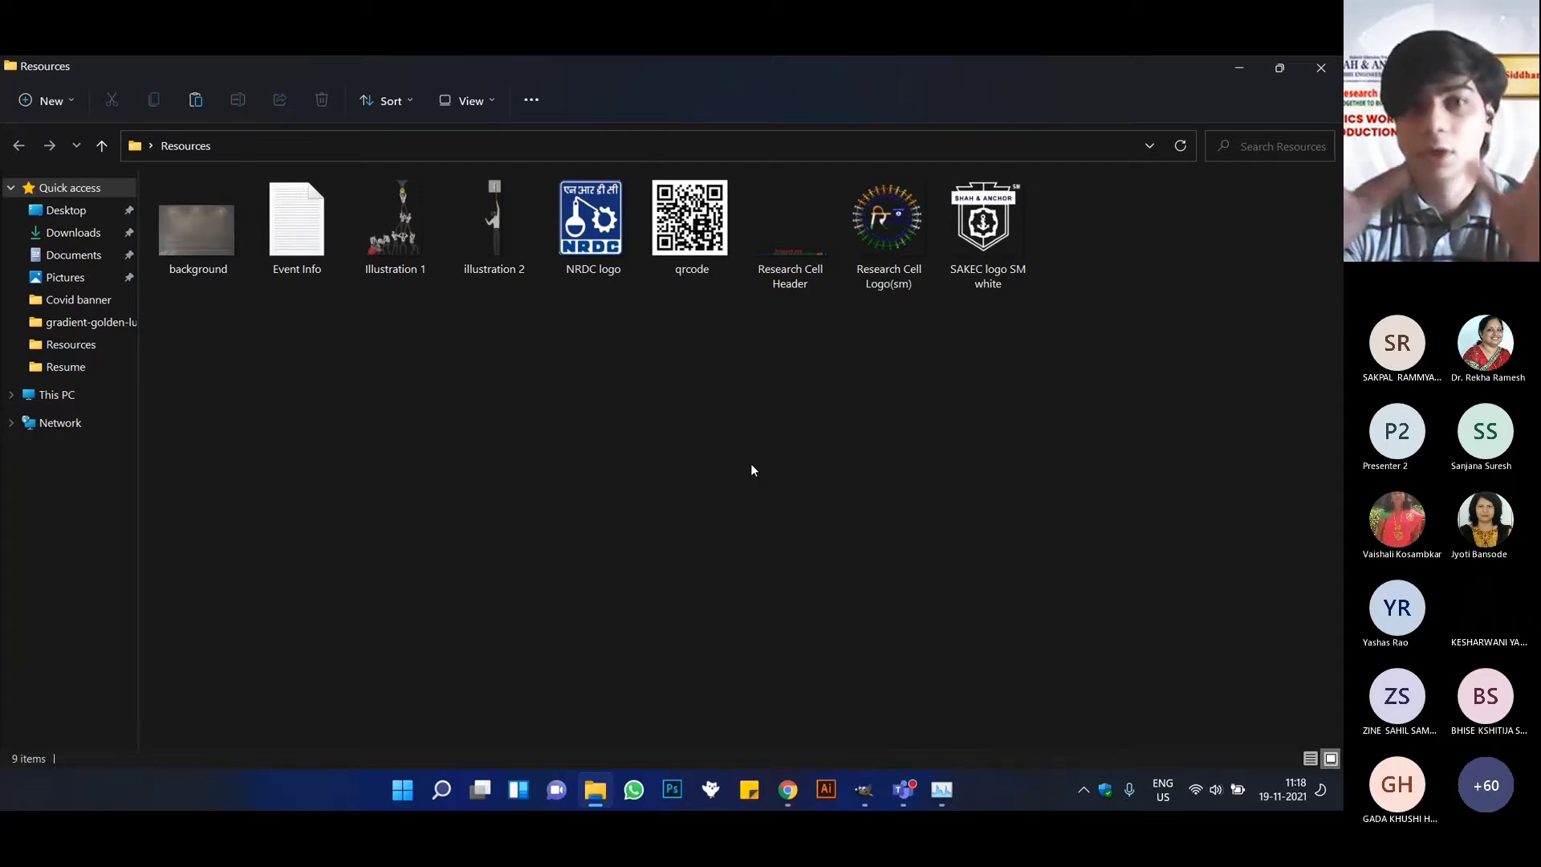
Open the Event Info text file, read through the event details, and close it.
{"action": "left_click", "coordinate": [240, 193]}
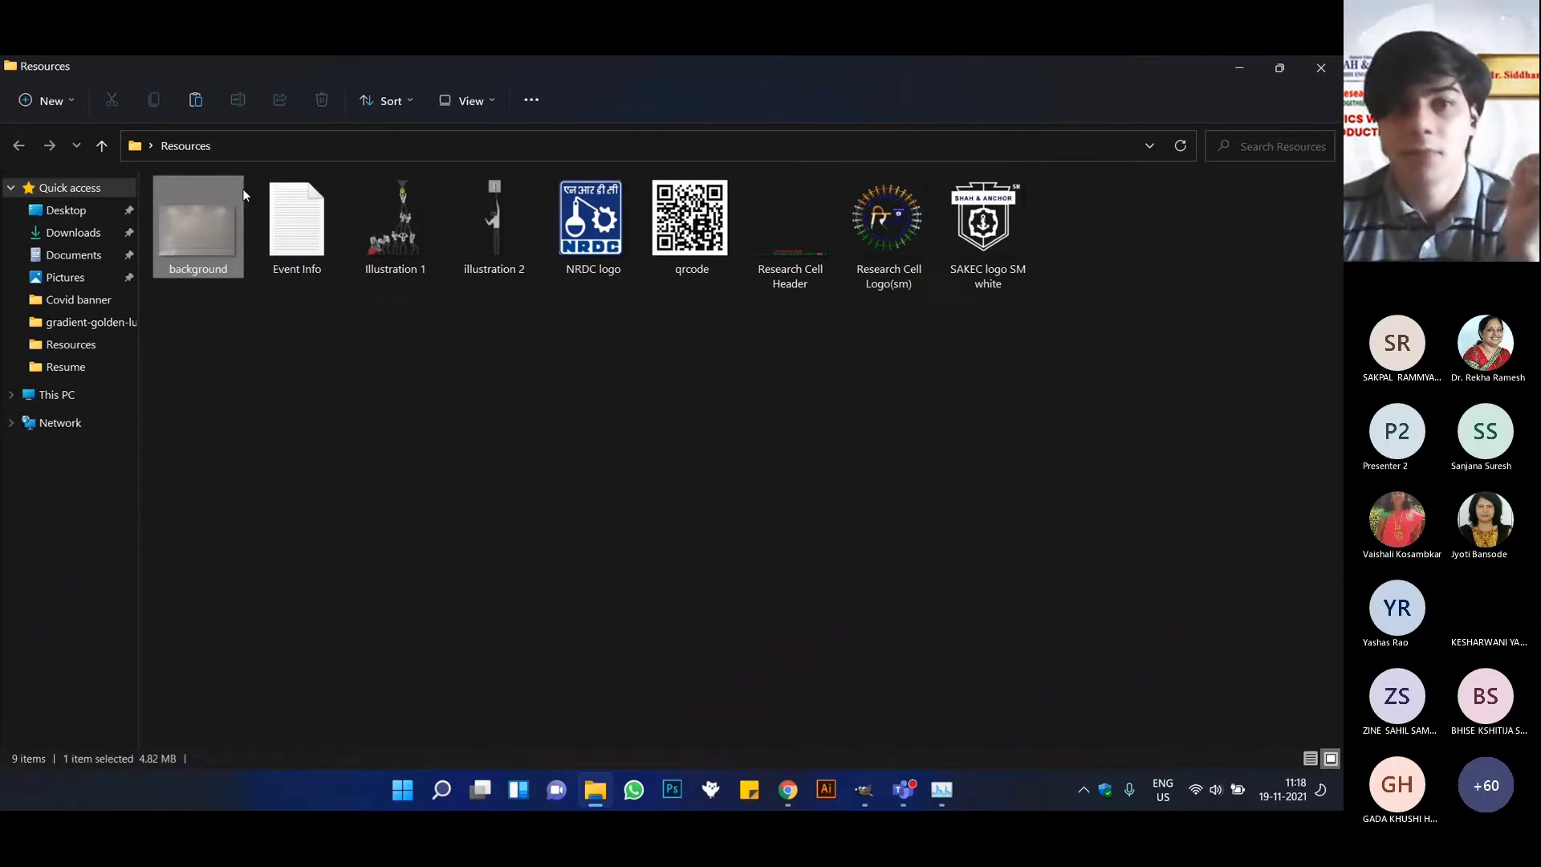
{"action": "double_click", "coordinate": [253, 231]}
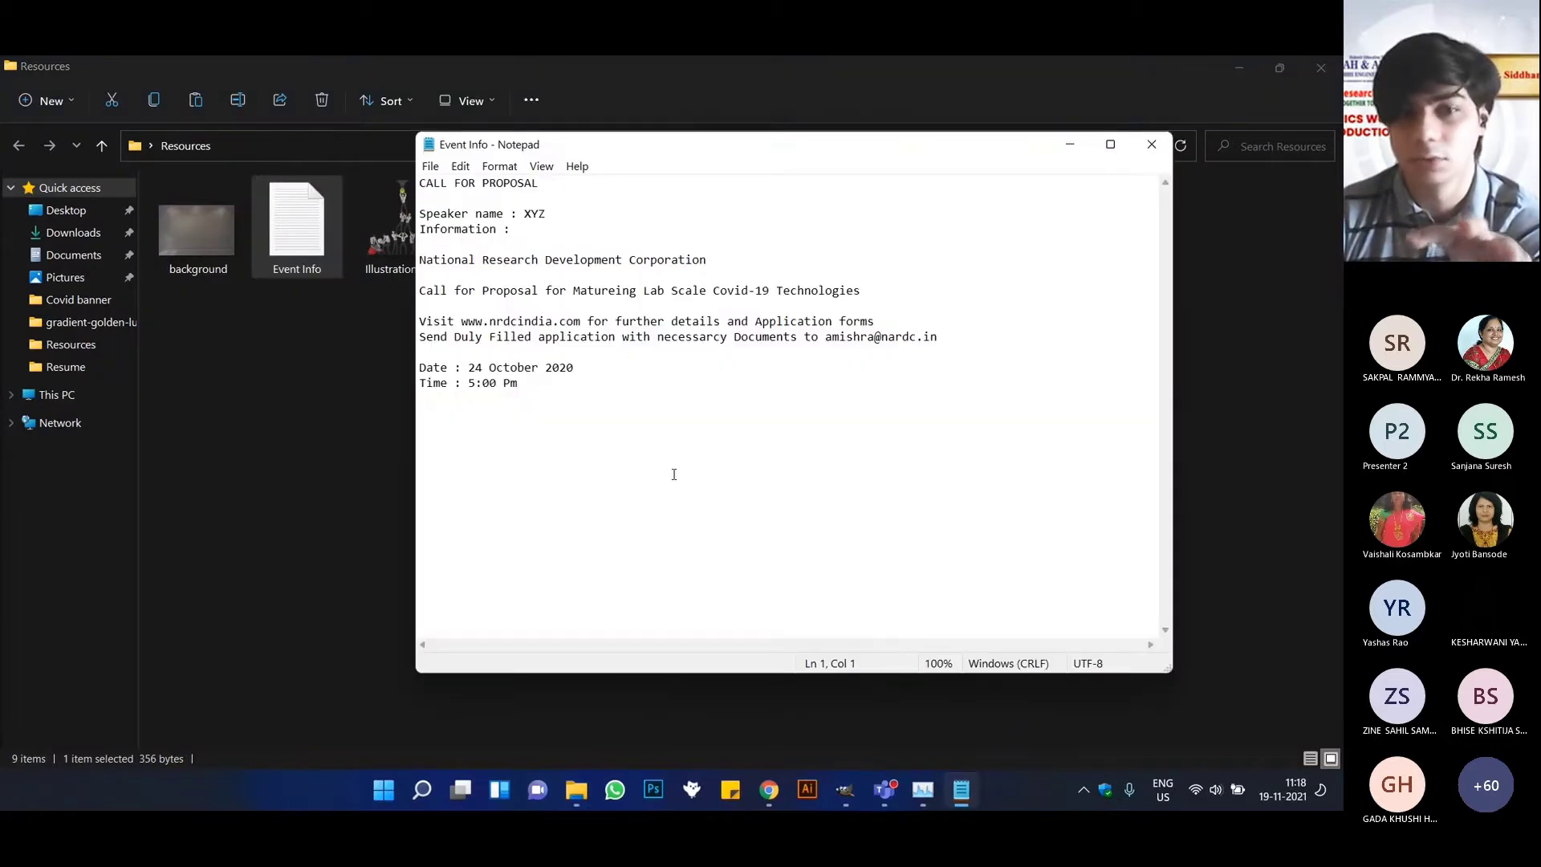
{"action": "left_click_drag", "start_coordinate": [674, 437], "coordinate": [502, 322]}
{"action": "left_click_drag", "start_coordinate": [599, 388], "coordinate": [426, 228]}
{"action": "left_click", "coordinate": [680, 490]}
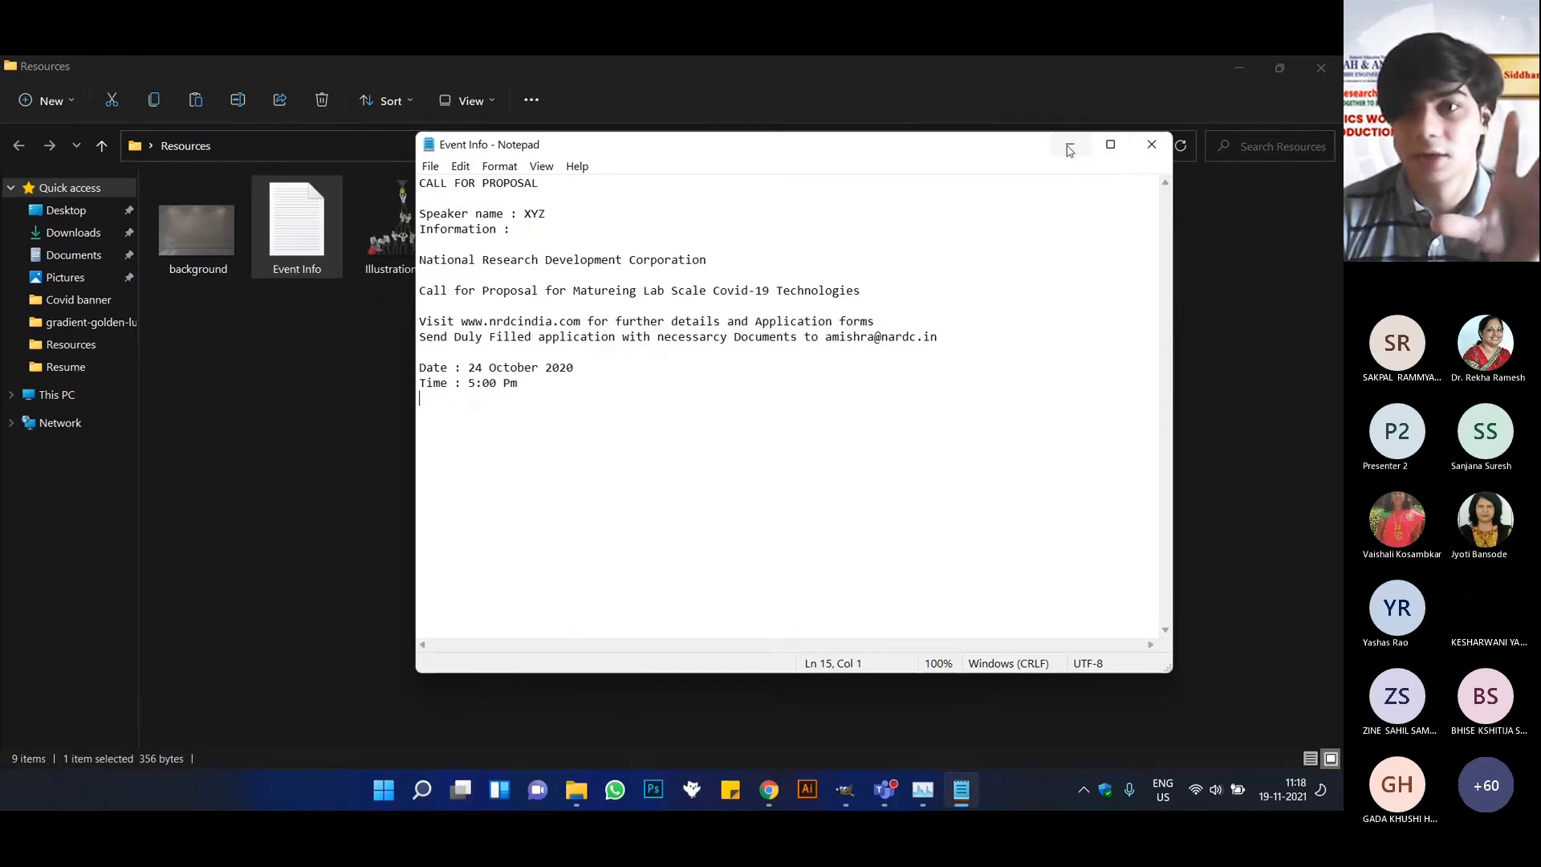
{"action": "left_click", "coordinate": [1151, 144]}
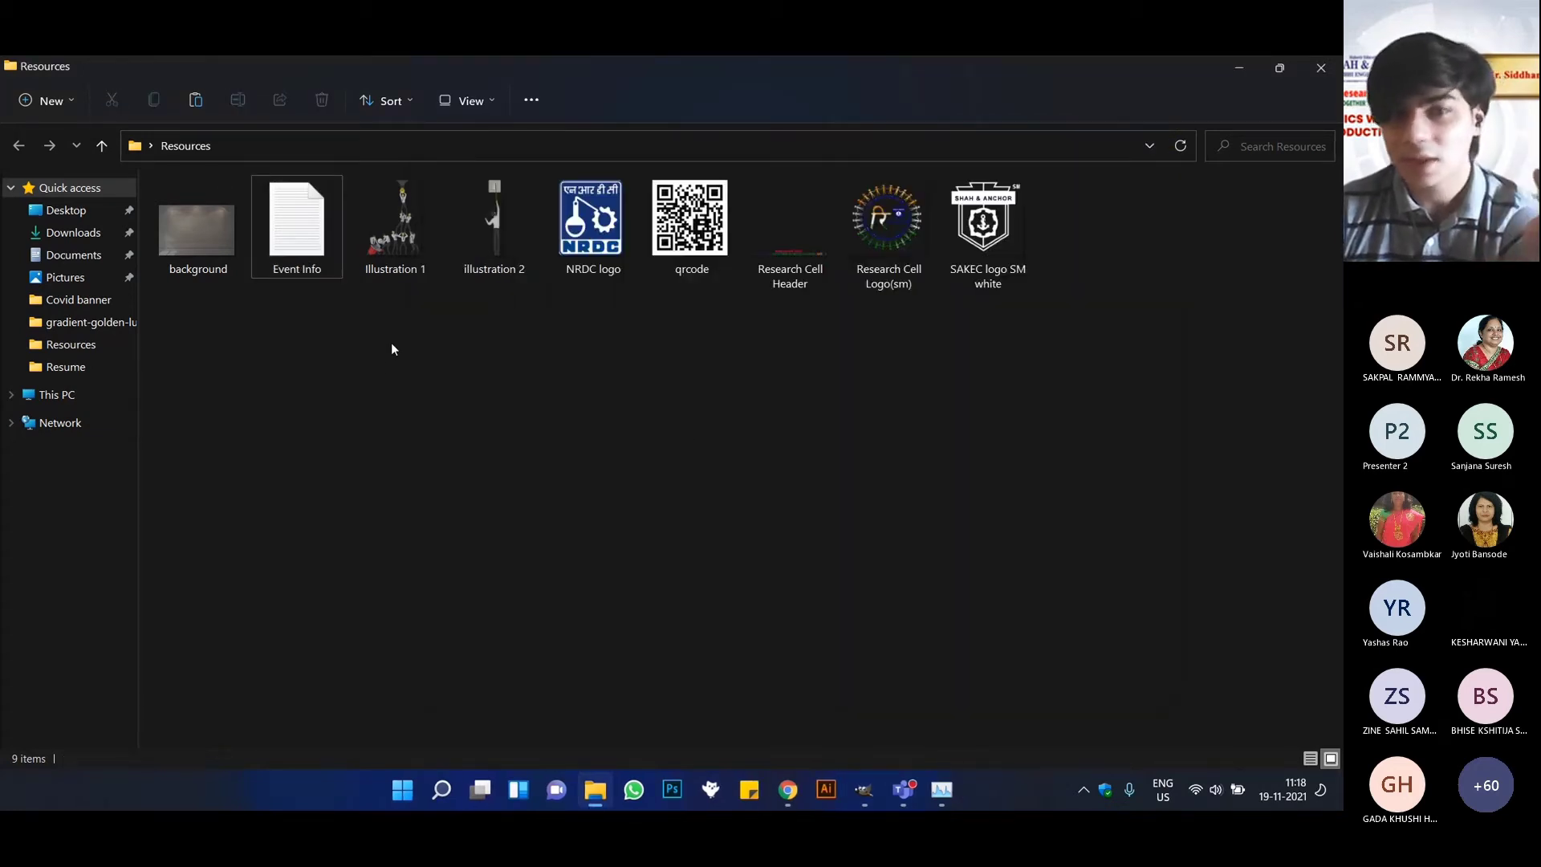
Review the illustrations, NRDC logo, Research Cell files and SAKEC logo in the Resources folder, and minimize it.
{"action": "left_click_drag", "start_coordinate": [392, 349], "coordinate": [513, 229]}
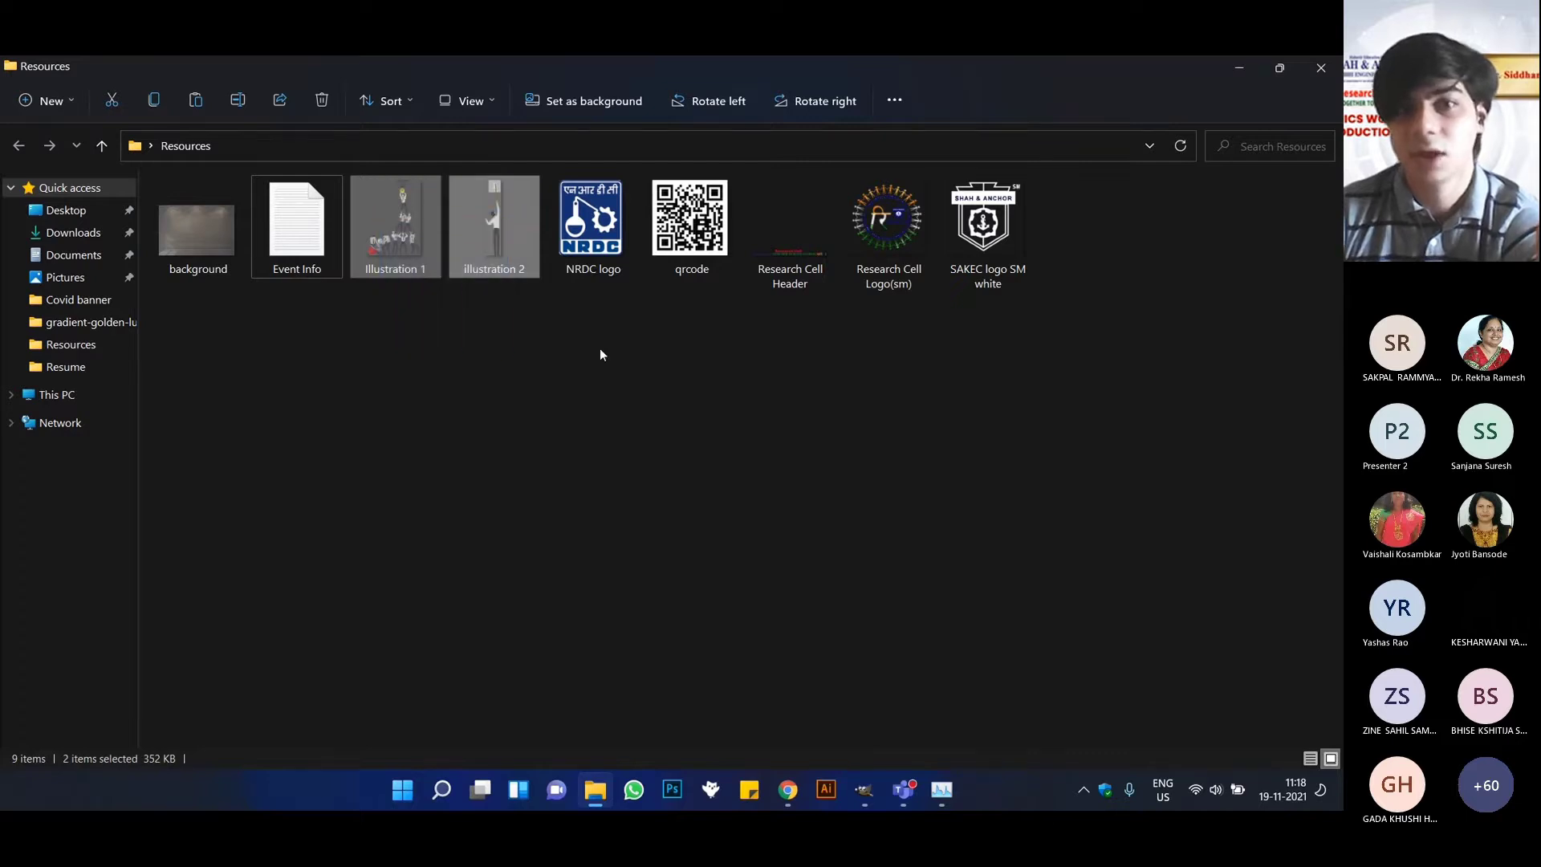
{"action": "left_click", "coordinate": [600, 354]}
{"action": "left_click_drag", "start_coordinate": [590, 347], "coordinate": [638, 200]}
{"action": "left_click", "coordinate": [700, 340]}
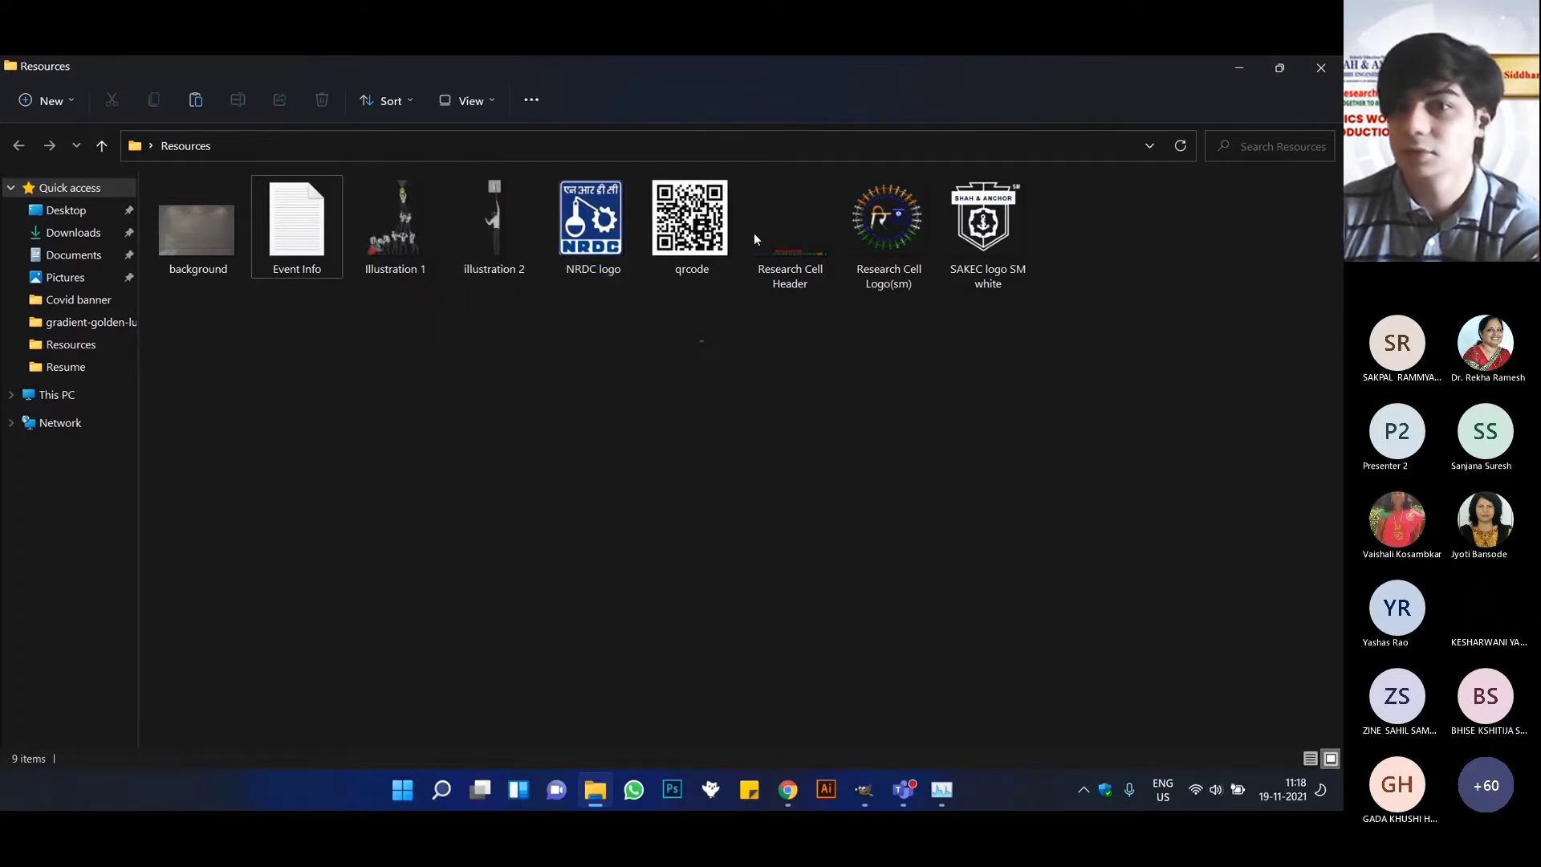
{"action": "left_click", "coordinate": [753, 239]}
{"action": "left_click_drag", "start_coordinate": [1120, 349], "coordinate": [779, 210]}
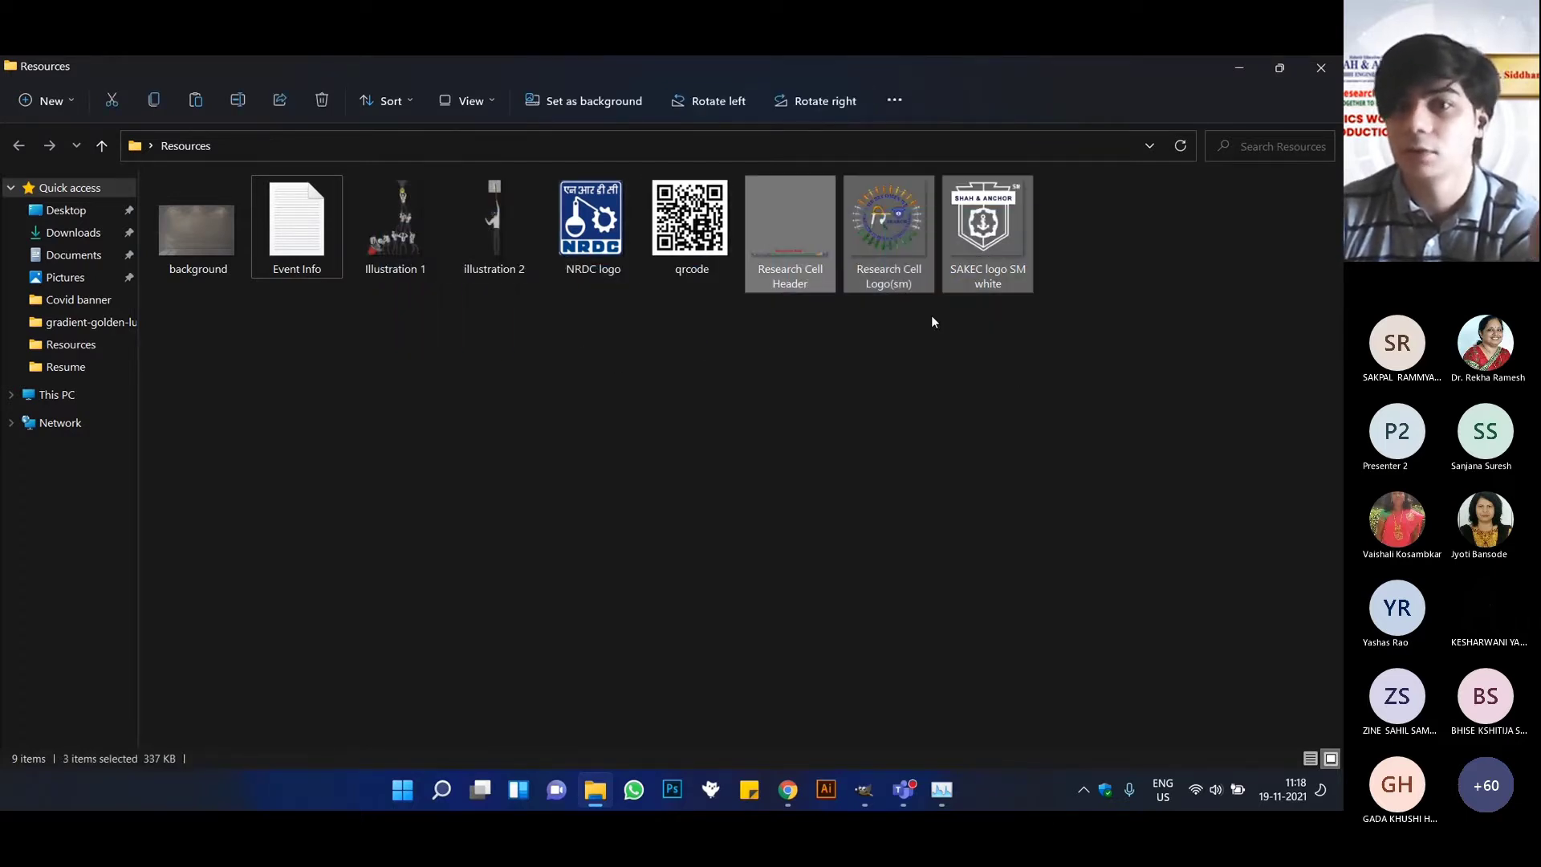
{"action": "left_click", "coordinate": [785, 389]}
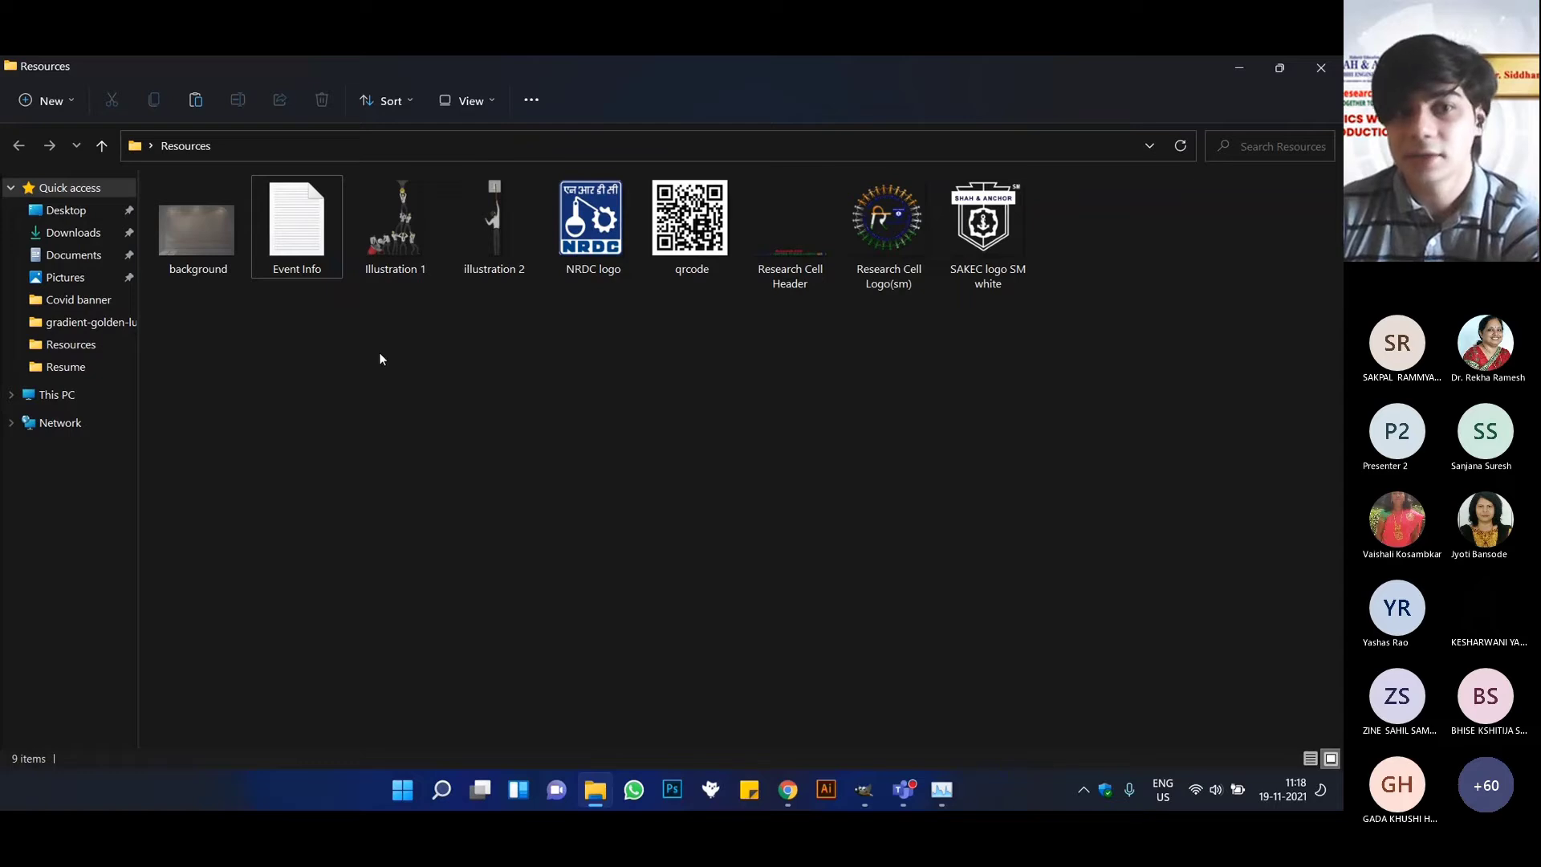
{"action": "left_click_drag", "start_coordinate": [378, 354], "coordinate": [520, 219]}
{"action": "left_click", "coordinate": [508, 434]}
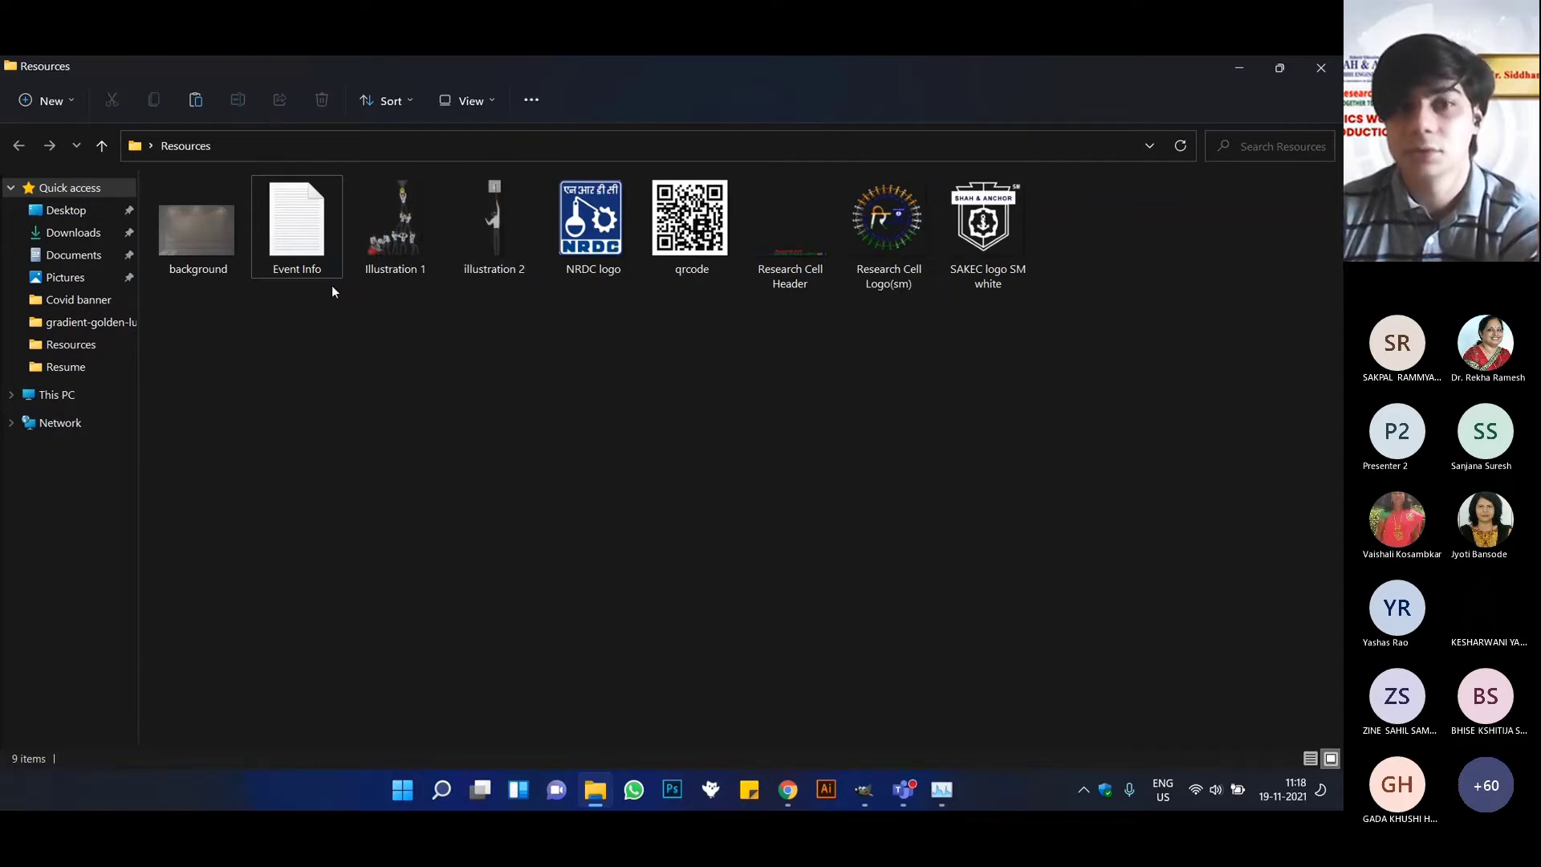
{"action": "left_click_drag", "start_coordinate": [379, 363], "coordinate": [554, 273]}
{"action": "left_click", "coordinate": [508, 395]}
{"action": "left_click", "coordinate": [1236, 60]}
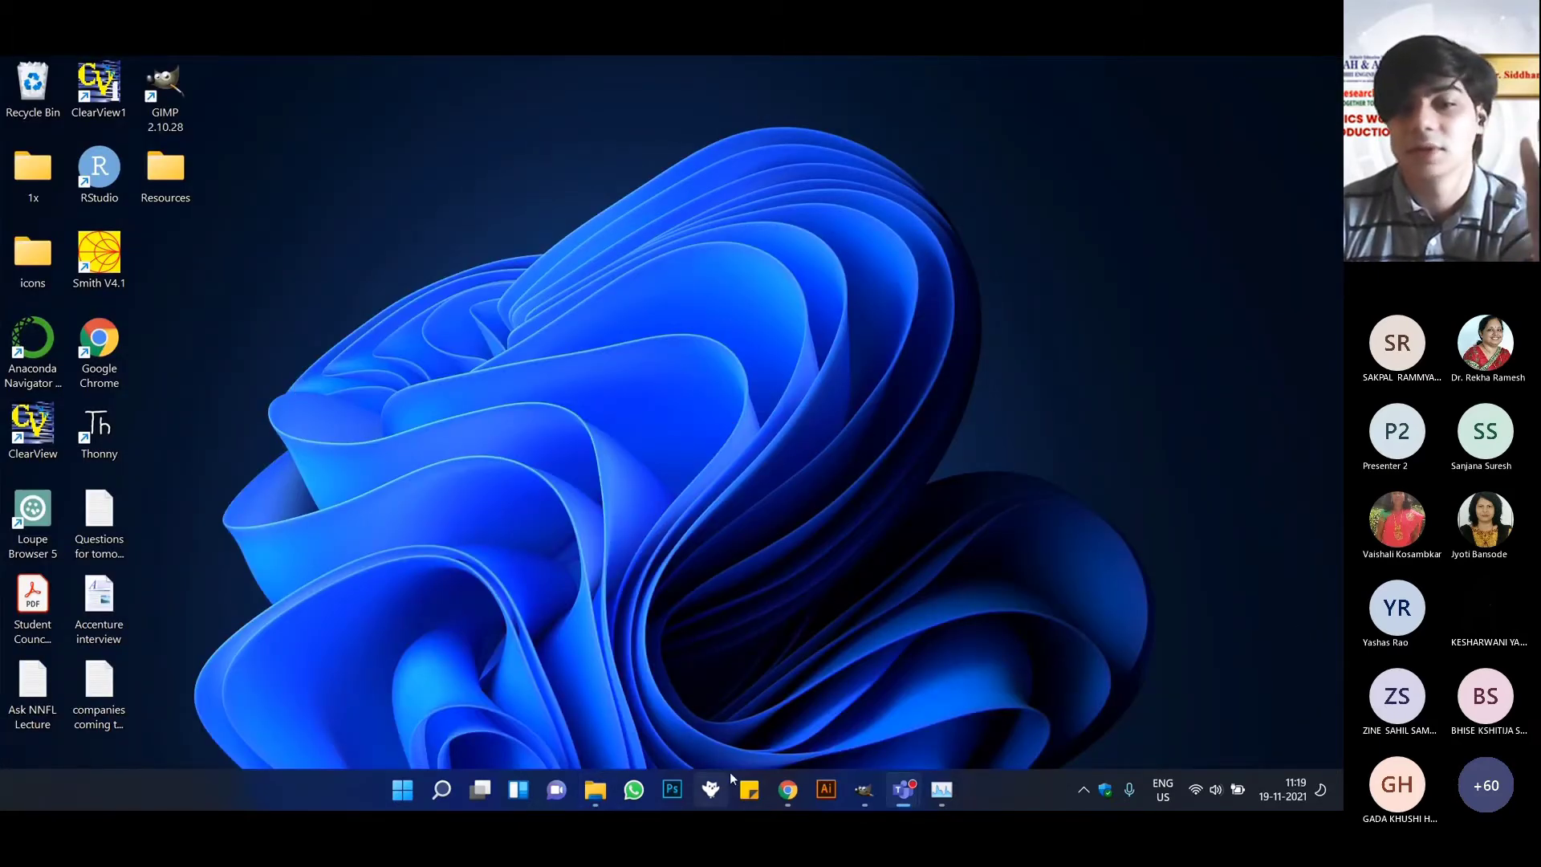
Switch to Chrome and open Google Fonts, Noun Project, Flaticon, 99designs, Behance, Adobe Color and Typewolf from the OneTab list.
{"action": "left_click", "coordinate": [787, 793]}
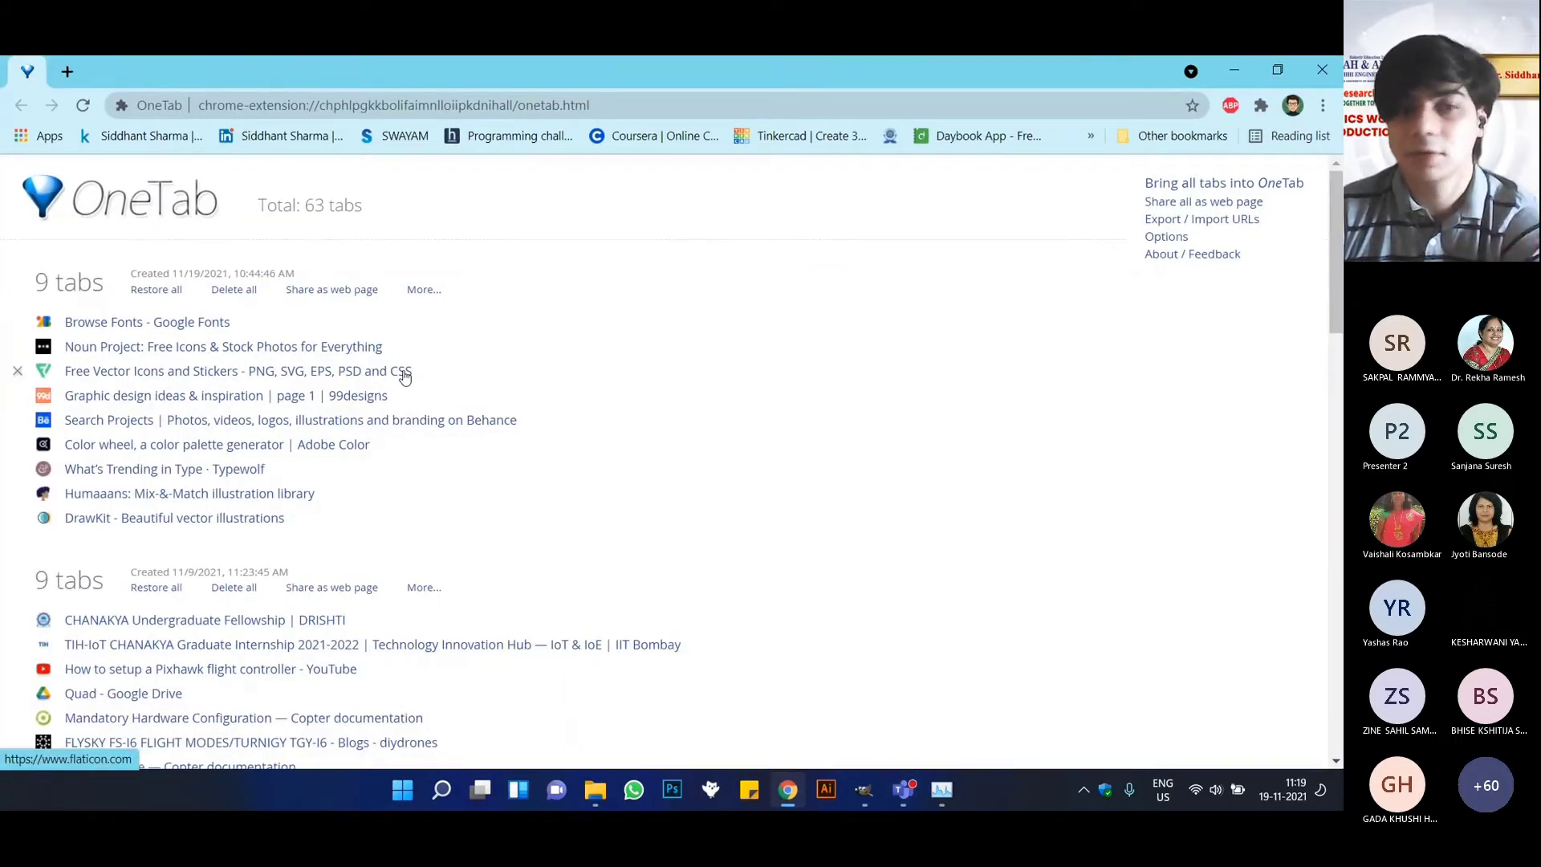
{"action": "left_click", "coordinate": [92, 324]}
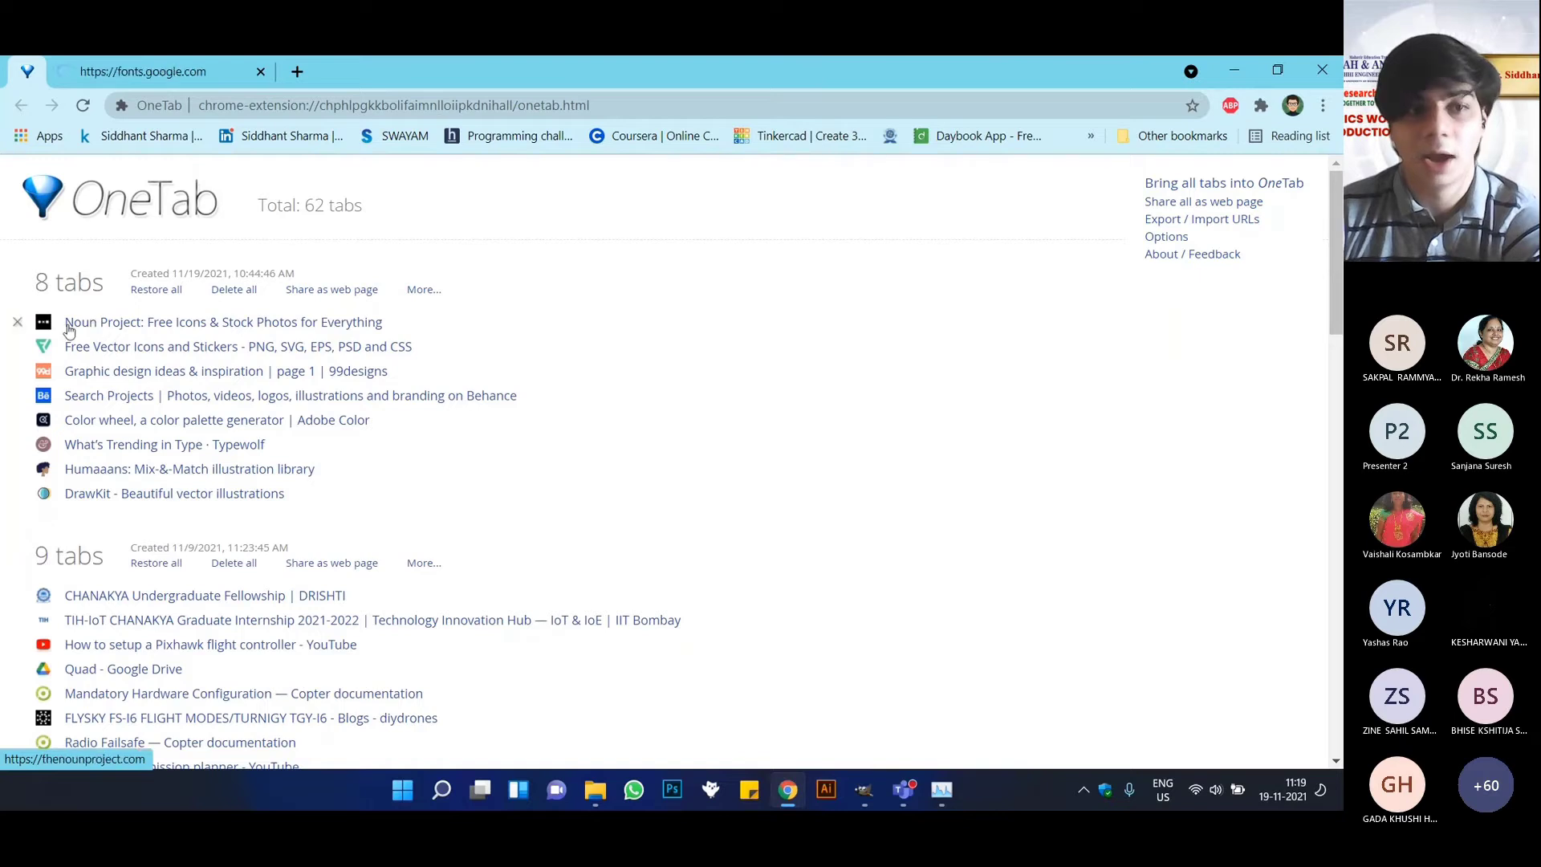
{"action": "left_click", "coordinate": [95, 325]}
{"action": "left_click", "coordinate": [108, 325]}
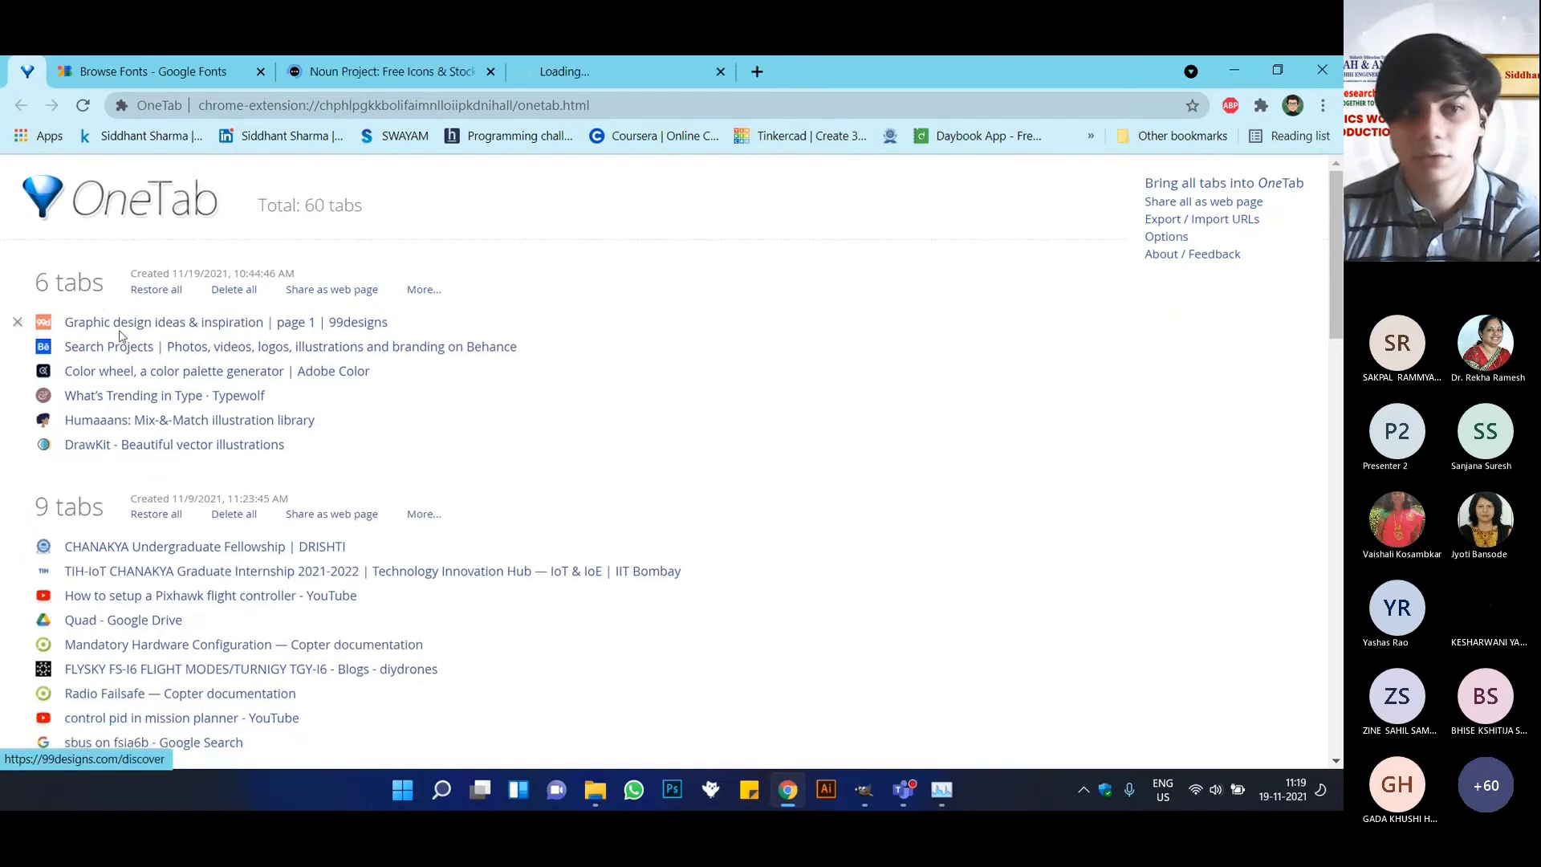
{"action": "left_click", "coordinate": [121, 327]}
{"action": "left_click", "coordinate": [124, 330]}
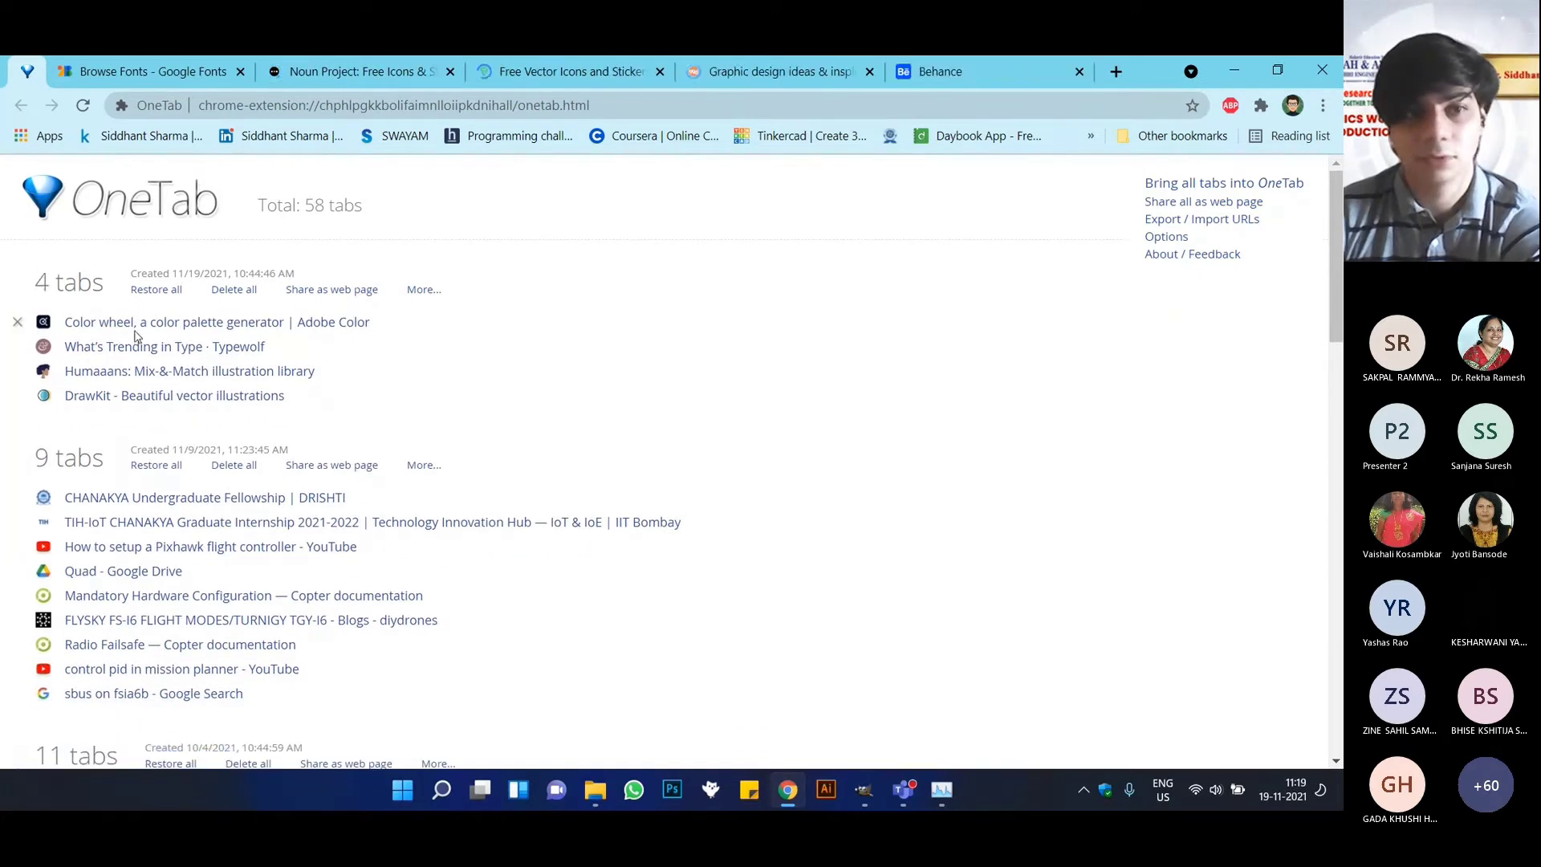
{"action": "left_click", "coordinate": [136, 325]}
{"action": "left_click", "coordinate": [140, 323]}
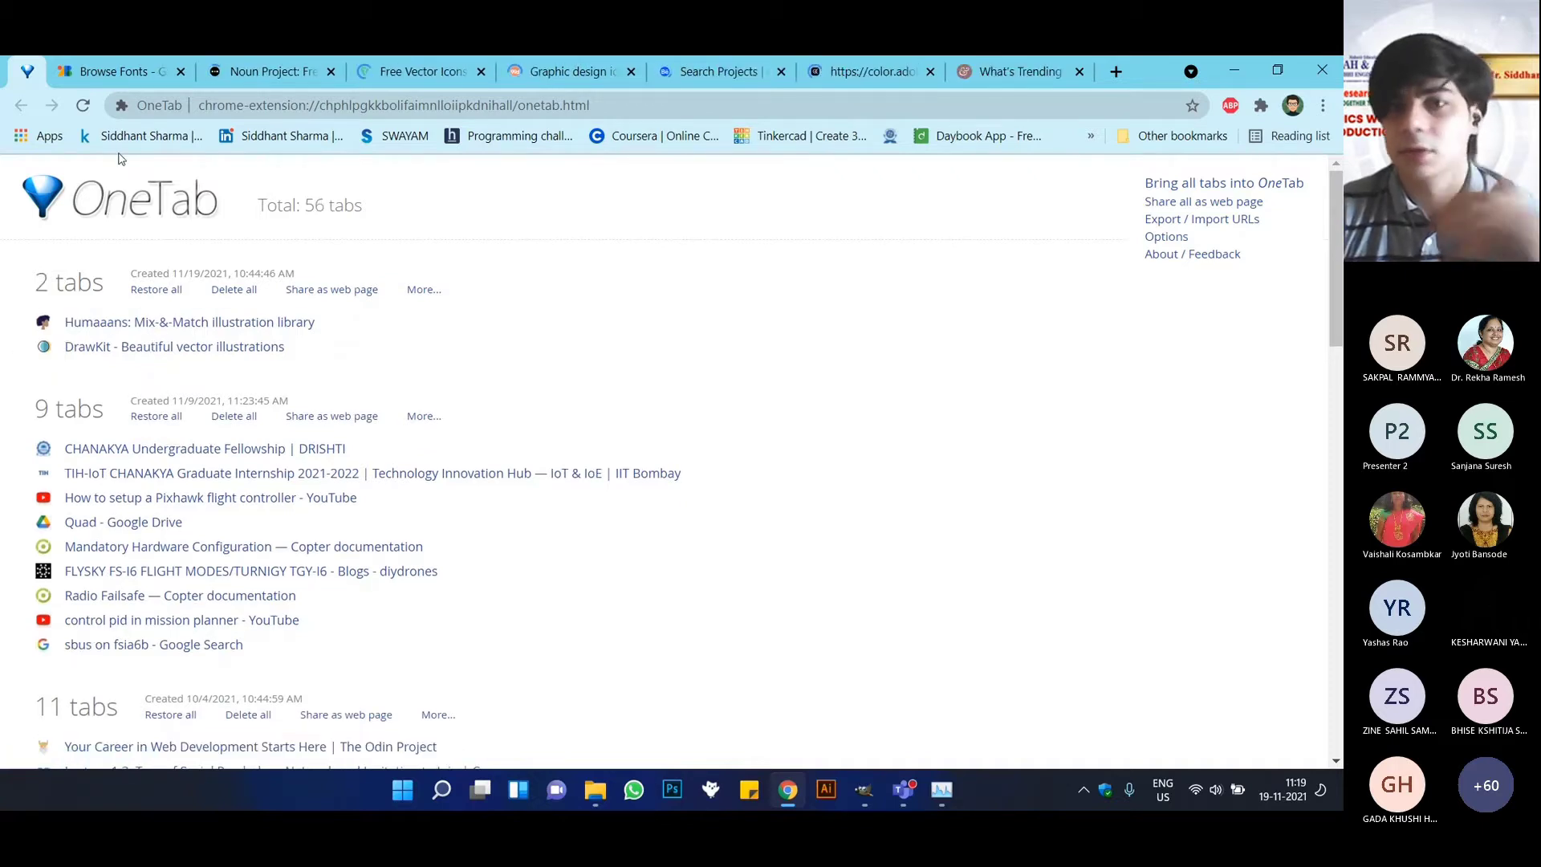
Browse the font families on the Google Fonts site.
{"action": "left_click", "coordinate": [125, 68]}
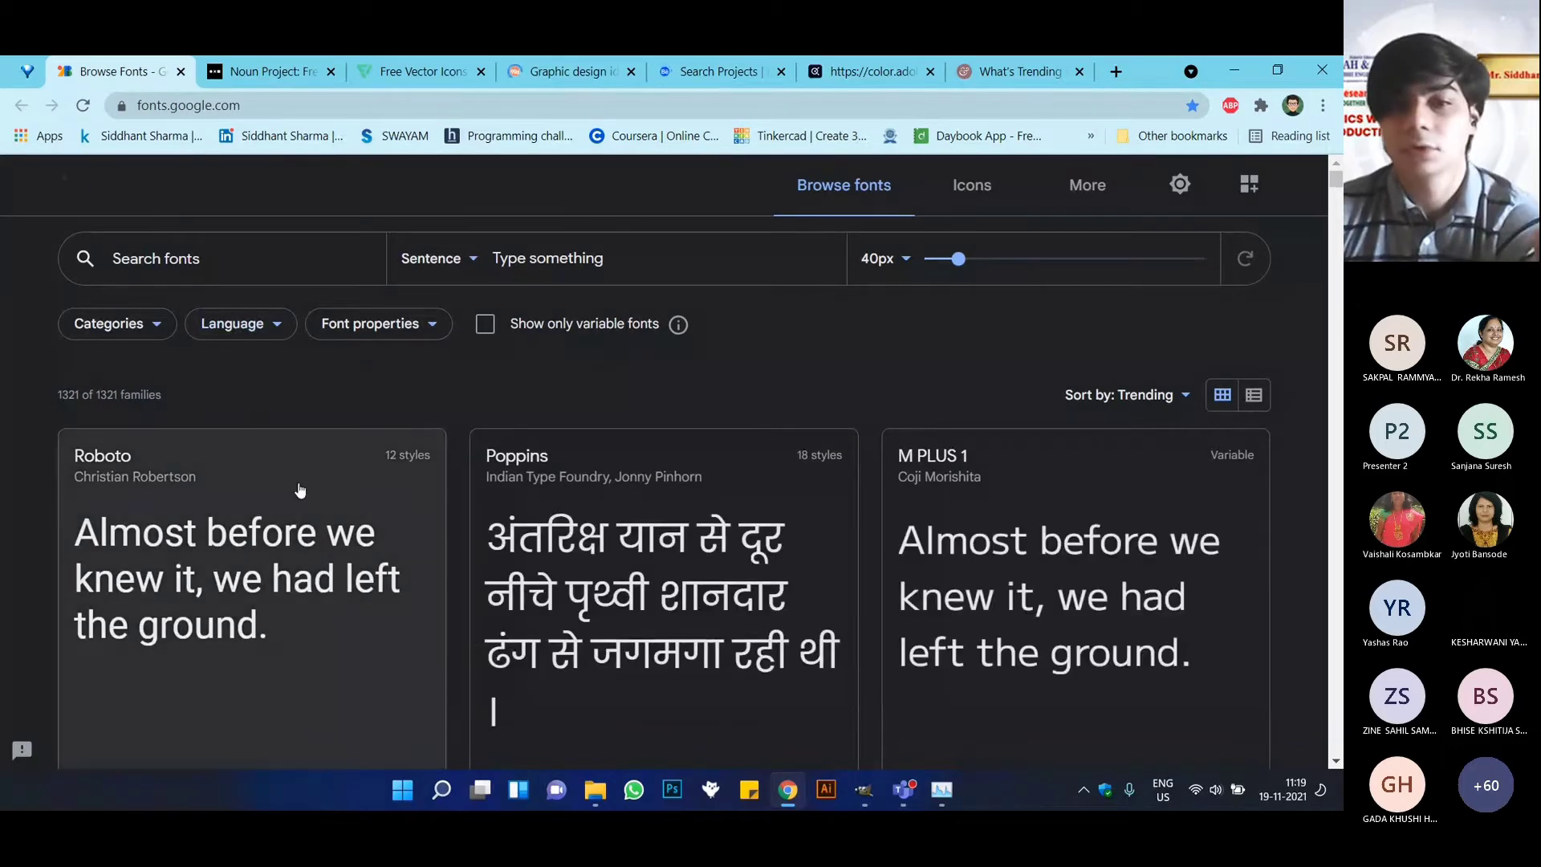
{"action": "scroll", "coordinate": [301, 489], "scroll_direction": "down", "scroll_amount": 7}
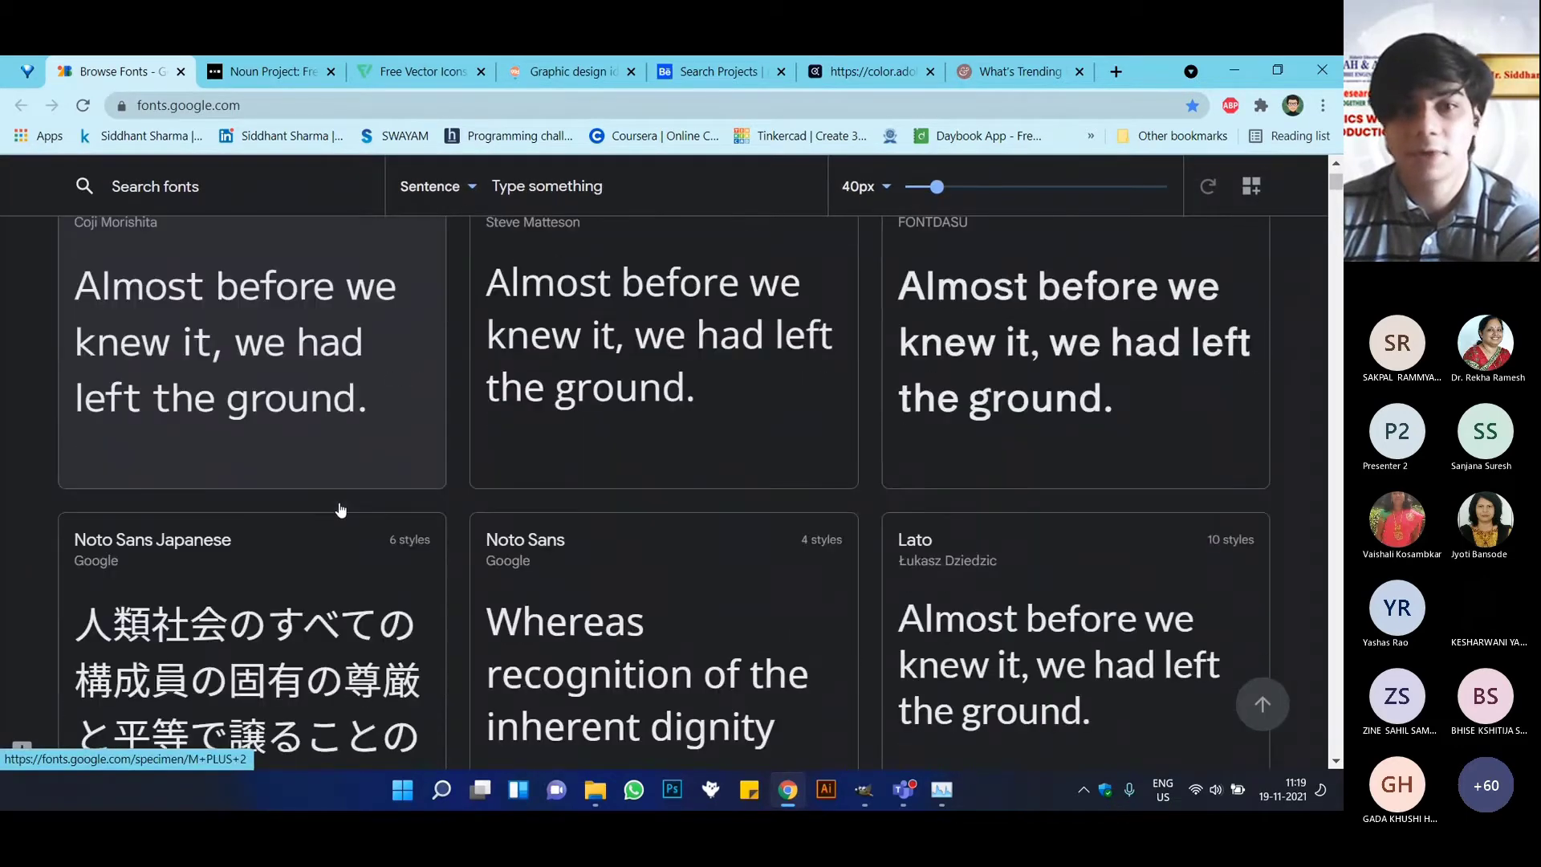
{"action": "scroll", "coordinate": [345, 514], "scroll_direction": "down", "scroll_amount": 5}
{"action": "scroll", "coordinate": [369, 518], "scroll_direction": "up", "scroll_amount": 3}
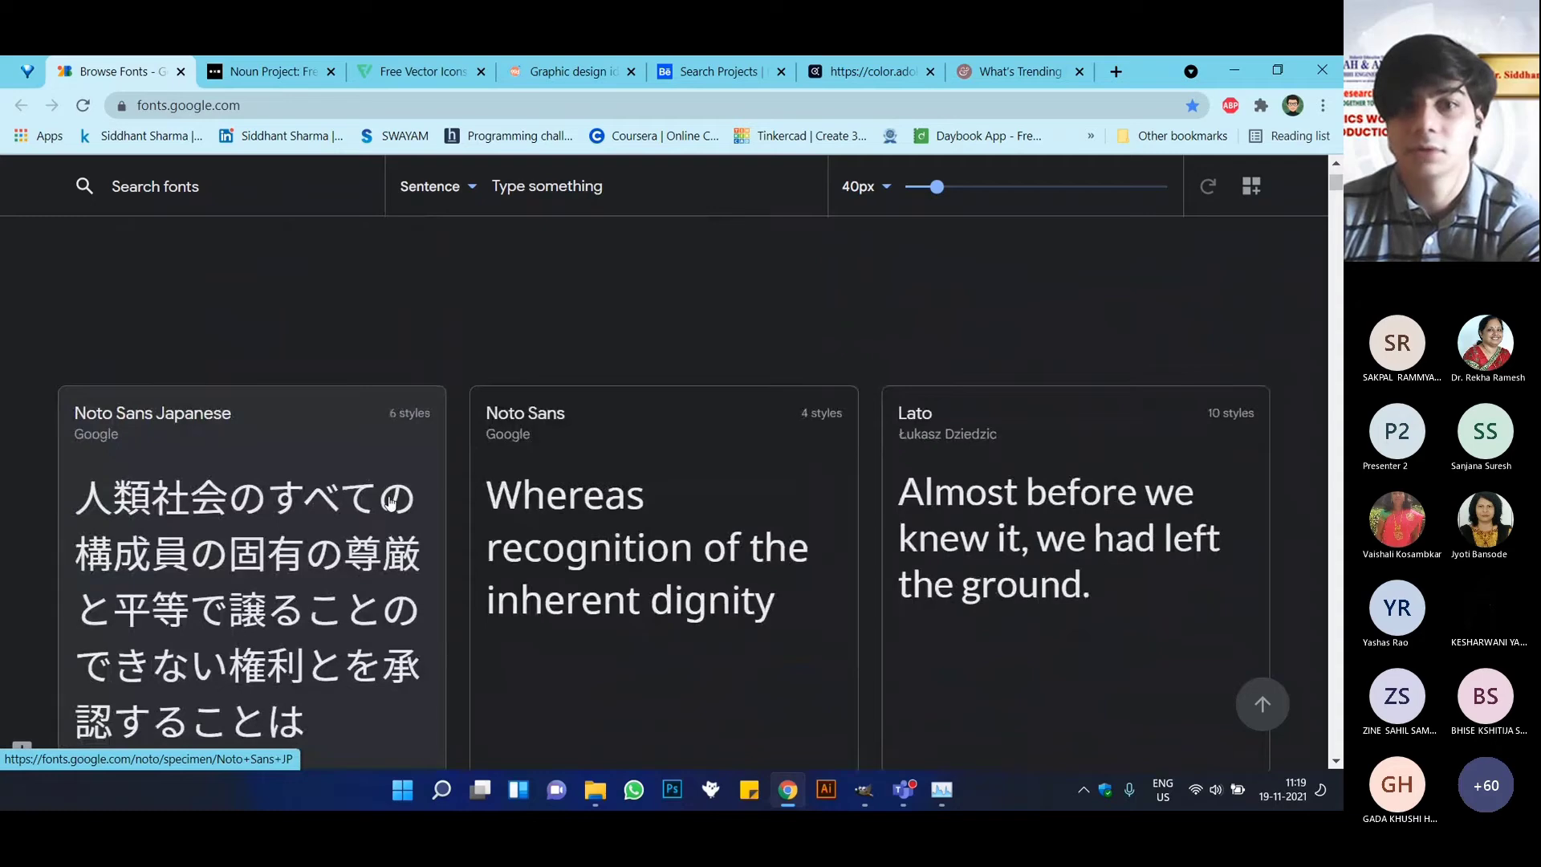
{"action": "scroll", "coordinate": [505, 534], "scroll_direction": "up", "scroll_amount": 9}
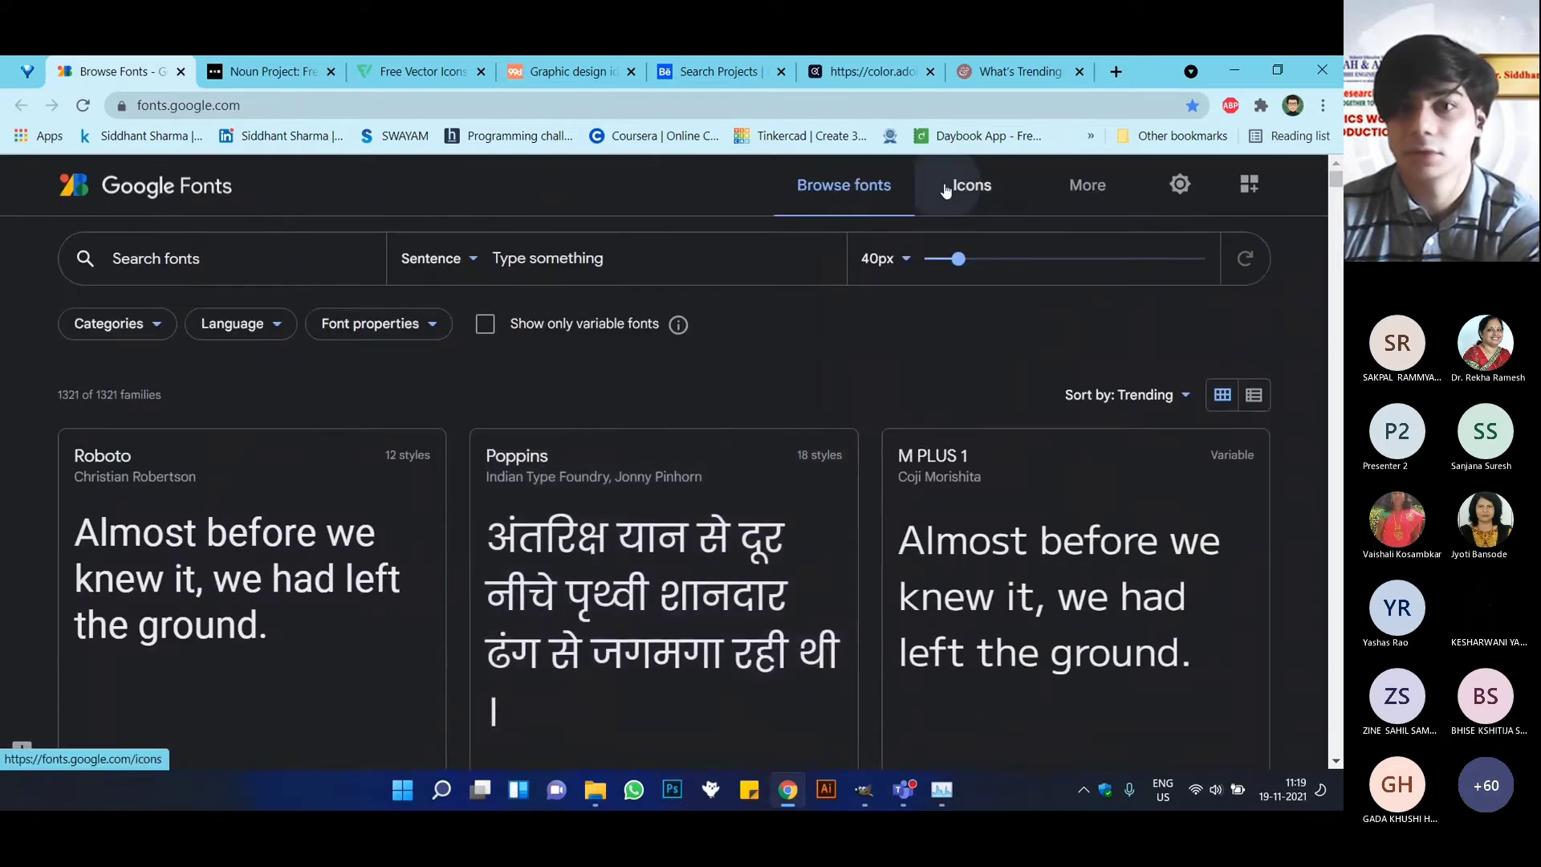
Open the Google Fonts icon library and look through the Material icons.
{"action": "left_click", "coordinate": [945, 189]}
{"action": "scroll", "coordinate": [420, 475], "scroll_direction": "down", "scroll_amount": 4}
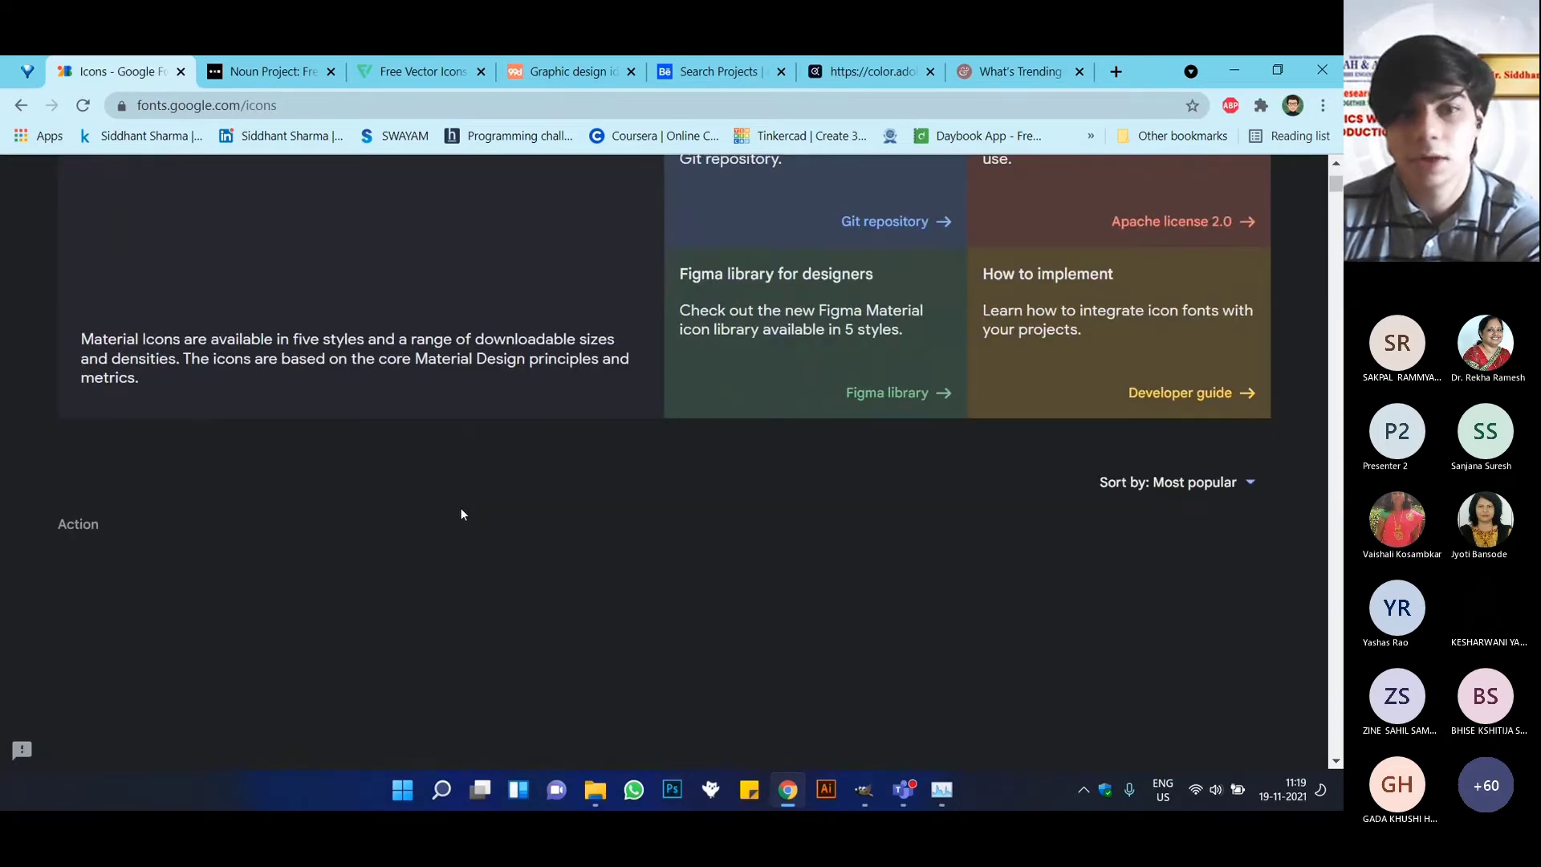
{"action": "scroll", "coordinate": [418, 530], "scroll_direction": "down", "scroll_amount": 3}
{"action": "scroll", "coordinate": [736, 574], "scroll_direction": "down", "scroll_amount": 9}
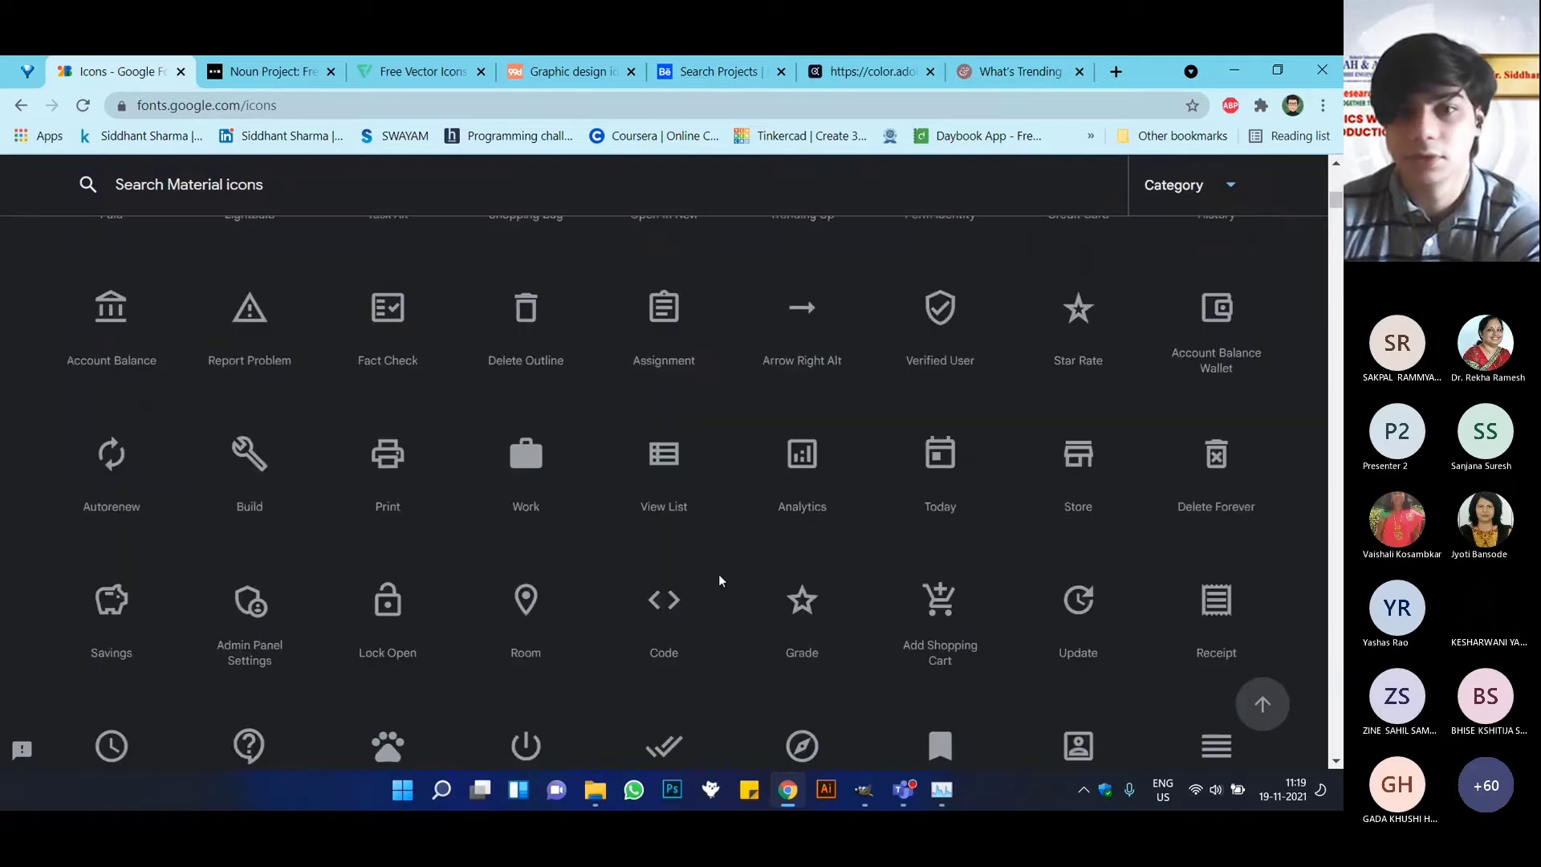
{"action": "scroll", "coordinate": [720, 574], "scroll_direction": "down", "scroll_amount": 5}
{"action": "scroll", "coordinate": [418, 392], "scroll_direction": "up", "scroll_amount": 1}
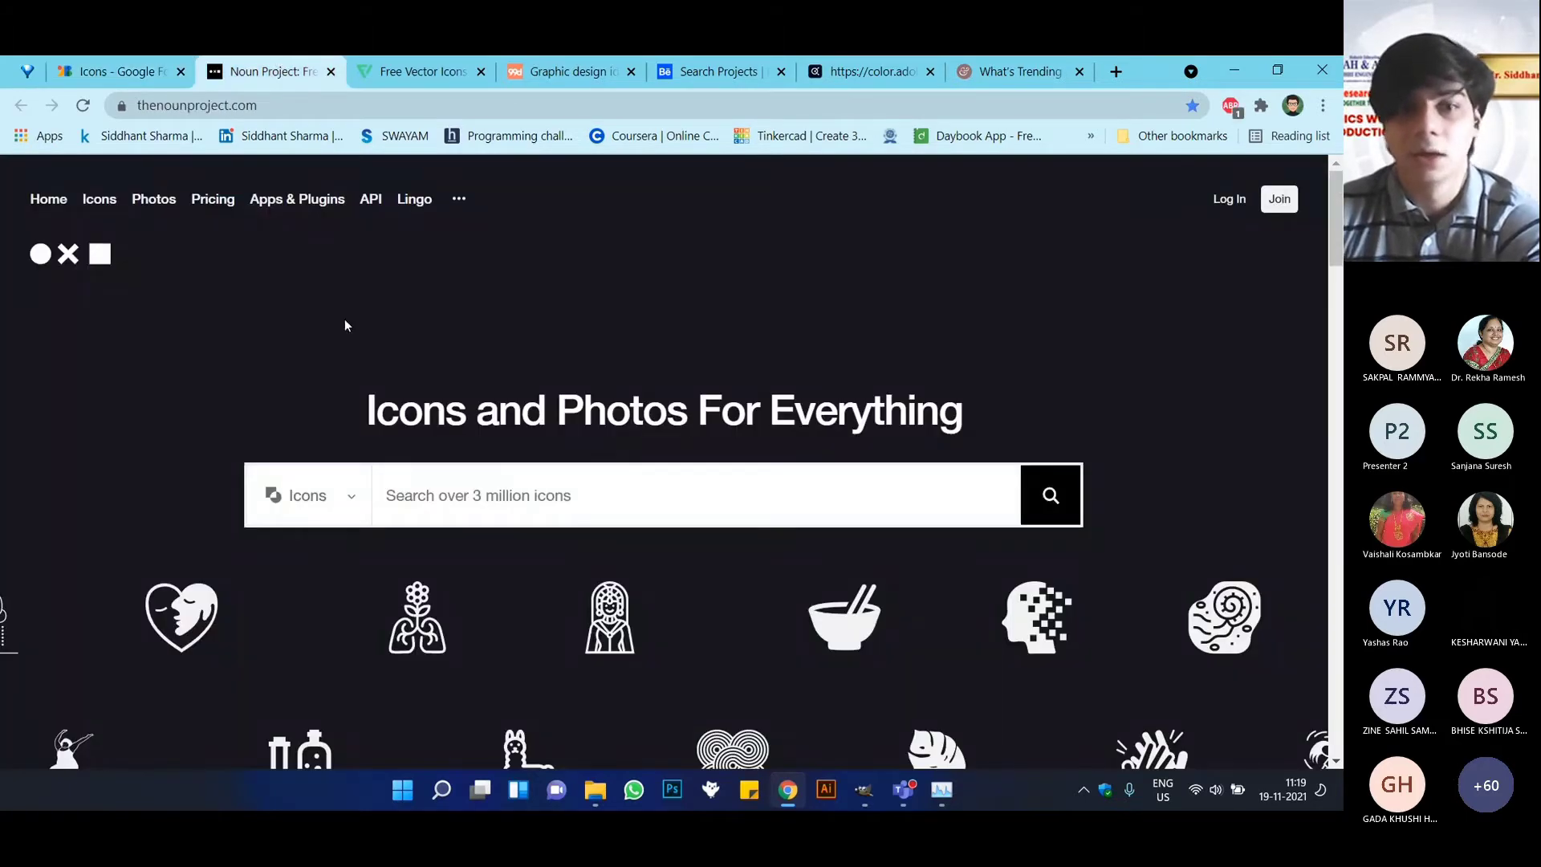
Look through the featured icon and photo collections on the Noun Project home page.
{"action": "scroll", "coordinate": [491, 551], "scroll_direction": "down", "scroll_amount": 5}
{"action": "scroll", "coordinate": [491, 550], "scroll_direction": "up", "scroll_amount": 4}
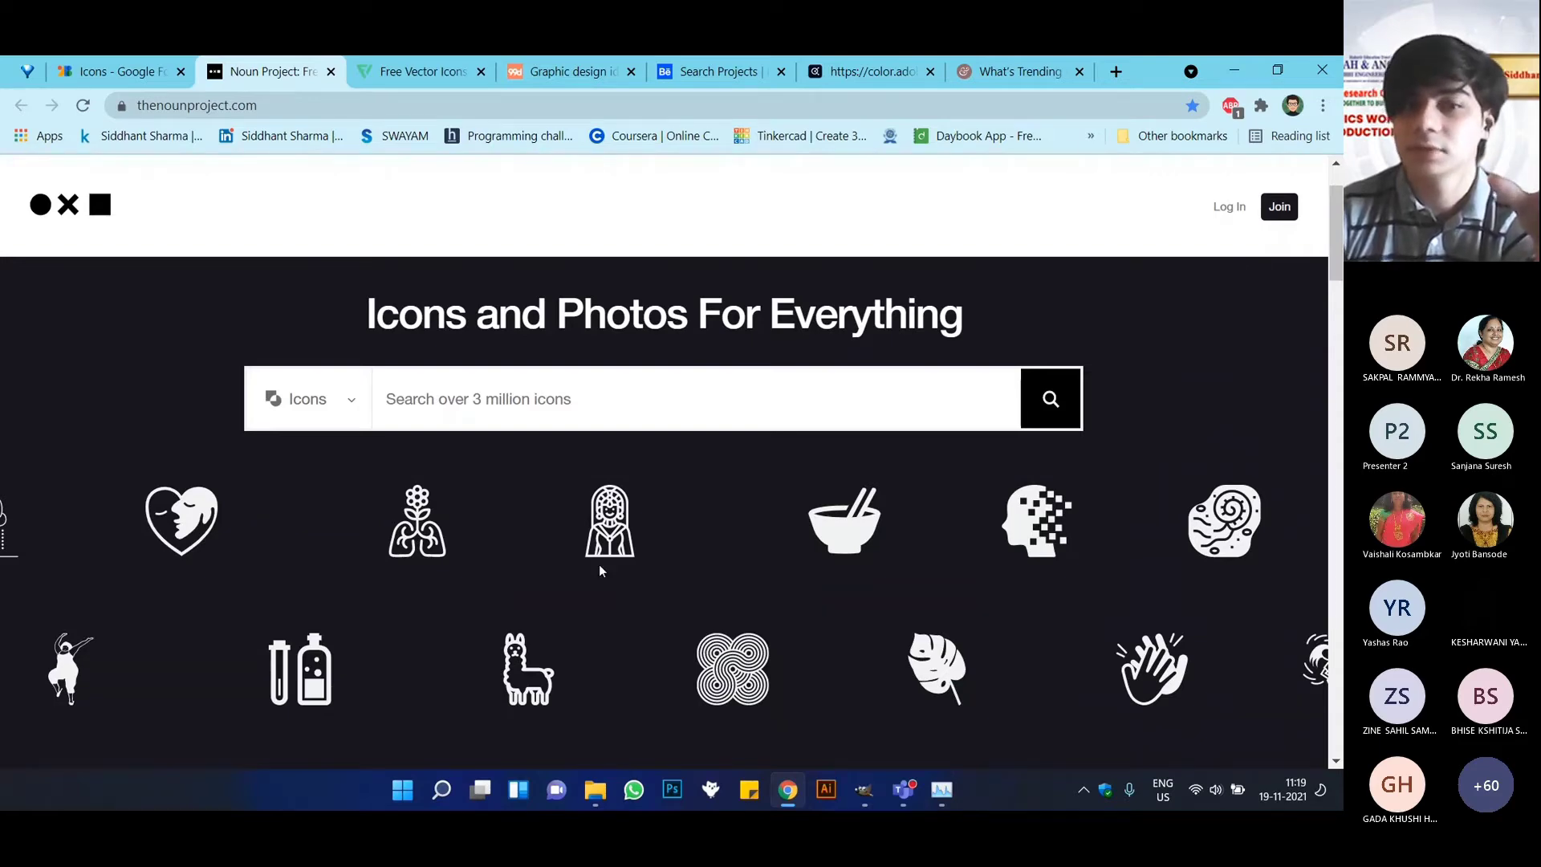
{"action": "scroll", "coordinate": [503, 586], "scroll_direction": "down", "scroll_amount": 4}
{"action": "scroll", "coordinate": [515, 586], "scroll_direction": "down", "scroll_amount": 5}
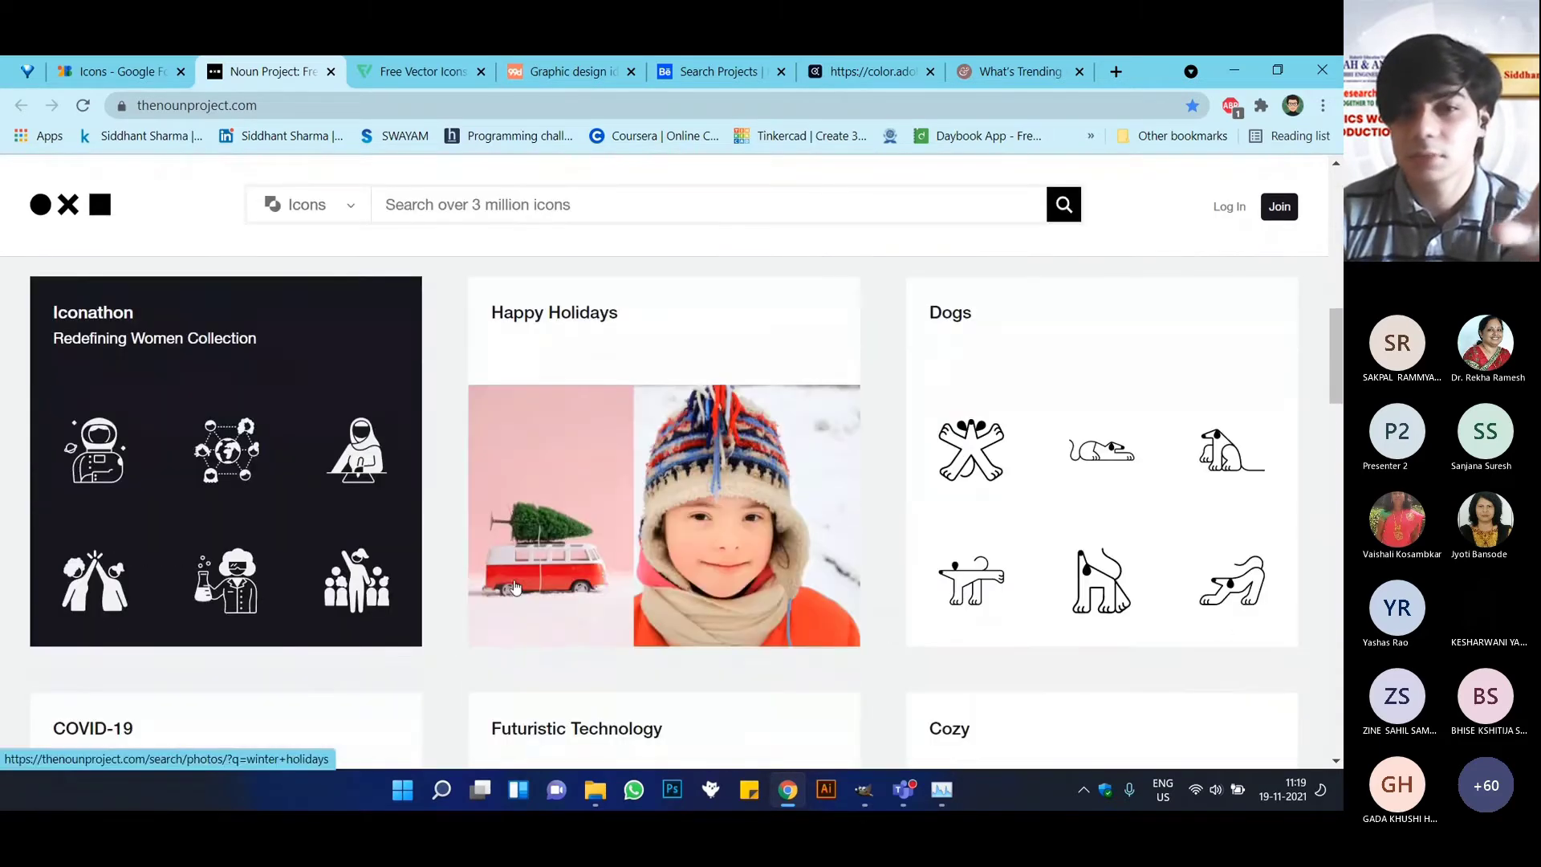
{"action": "scroll", "coordinate": [516, 586], "scroll_direction": "down", "scroll_amount": 10}
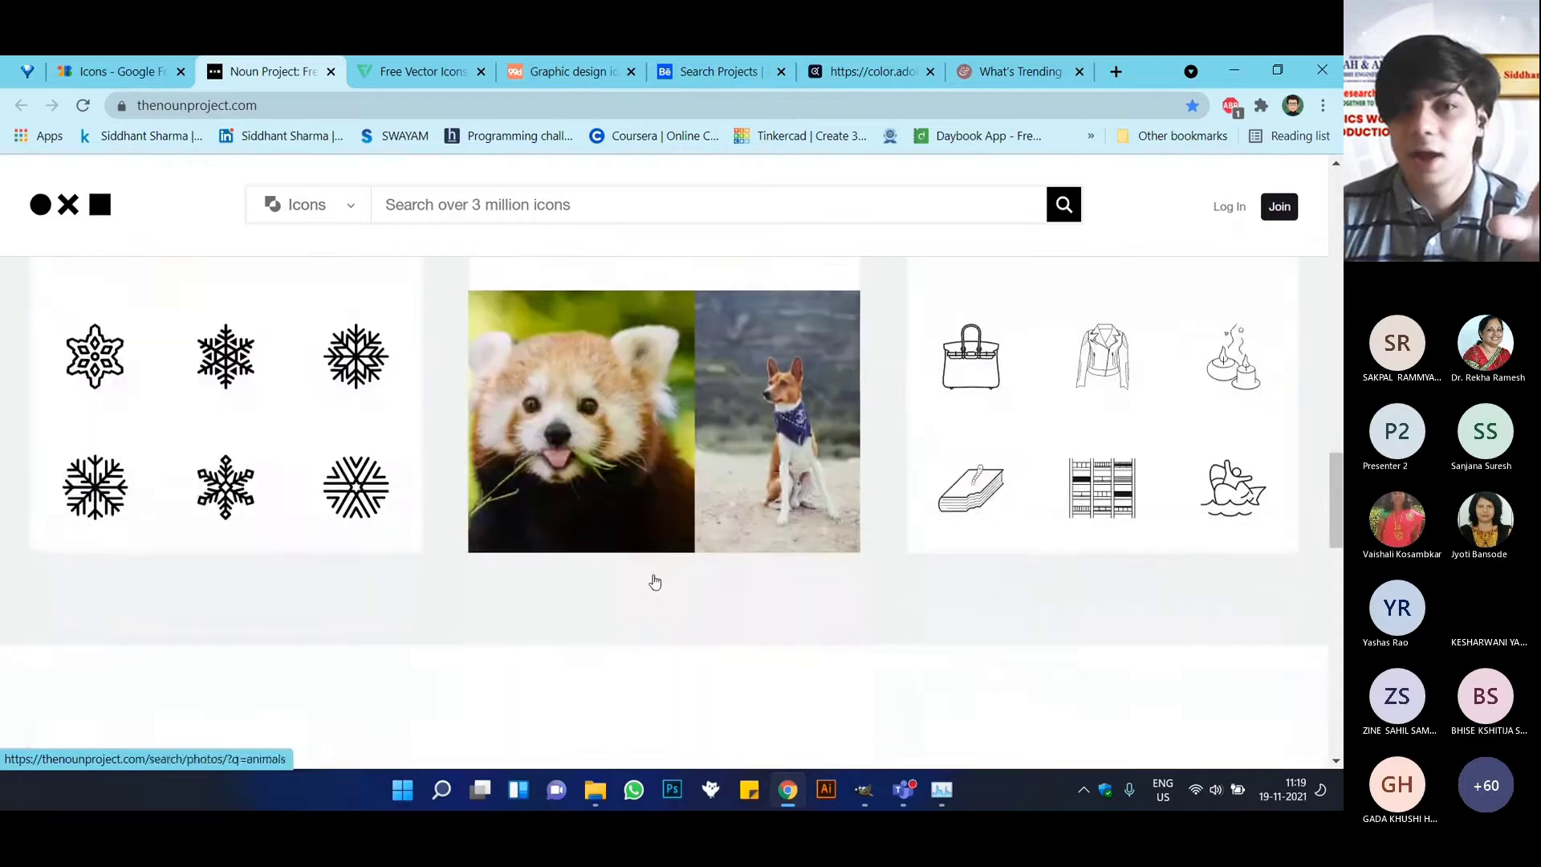
{"action": "scroll", "coordinate": [262, 533], "scroll_direction": "down", "scroll_amount": 8}
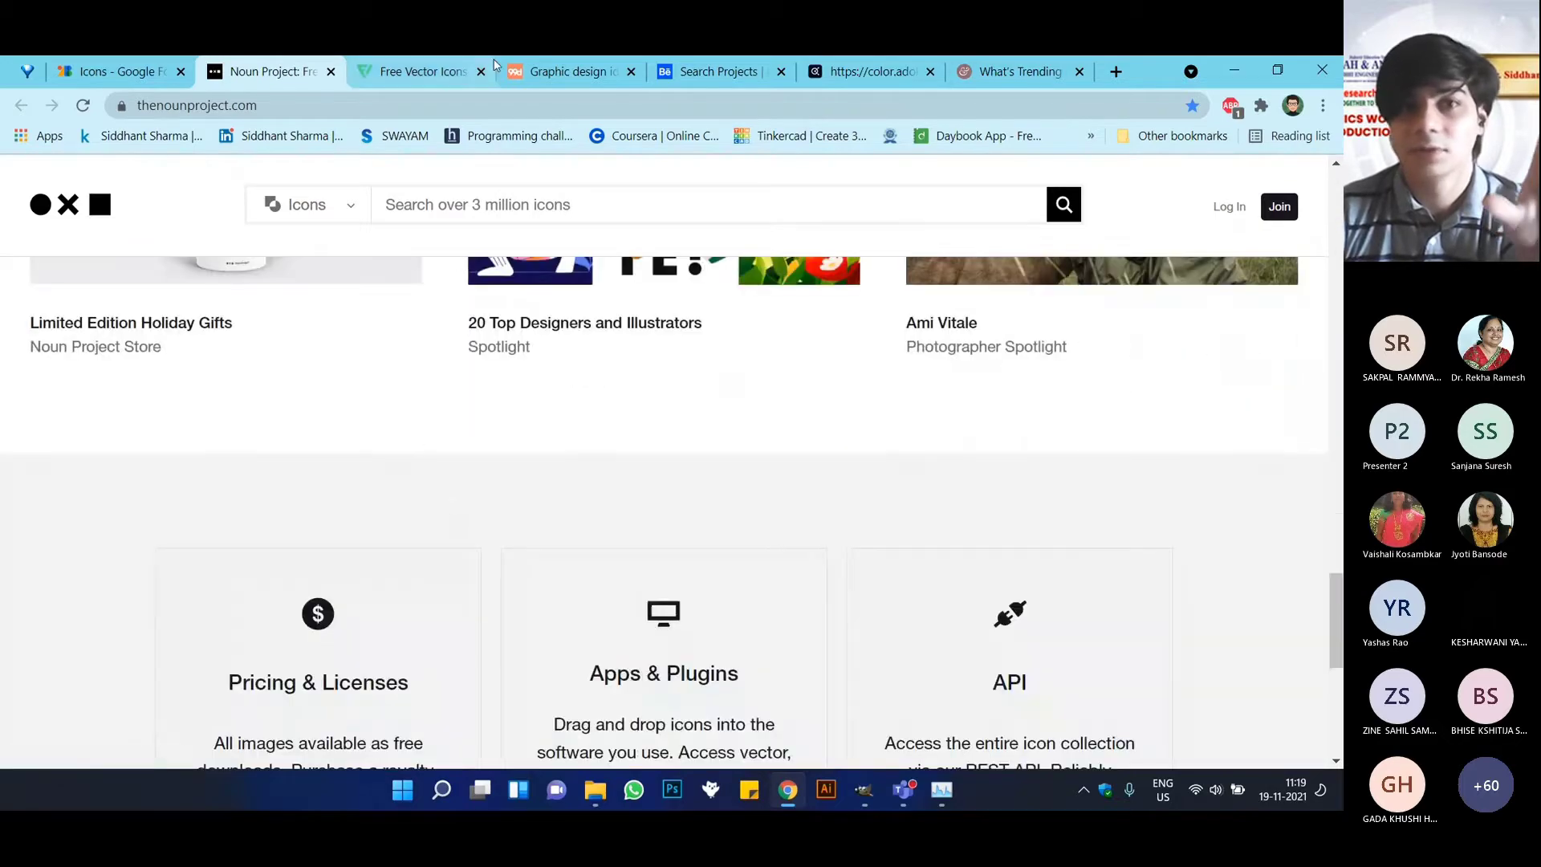
Browse the top icon packs and top stickers on the Flaticon home page.
{"action": "left_click", "coordinate": [419, 69]}
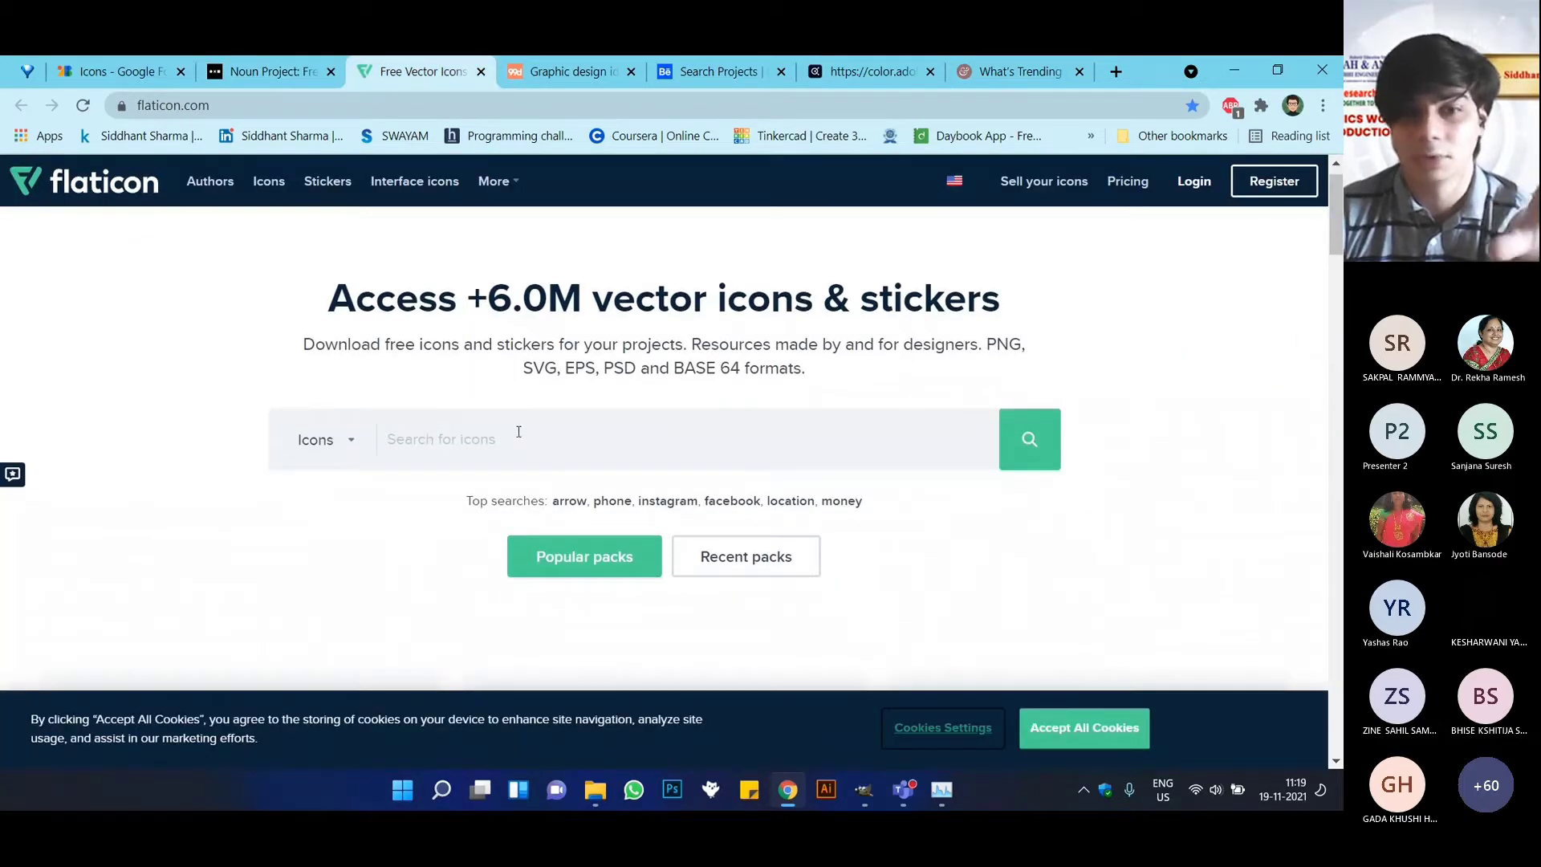
{"action": "scroll", "coordinate": [518, 432], "scroll_direction": "down", "scroll_amount": 10}
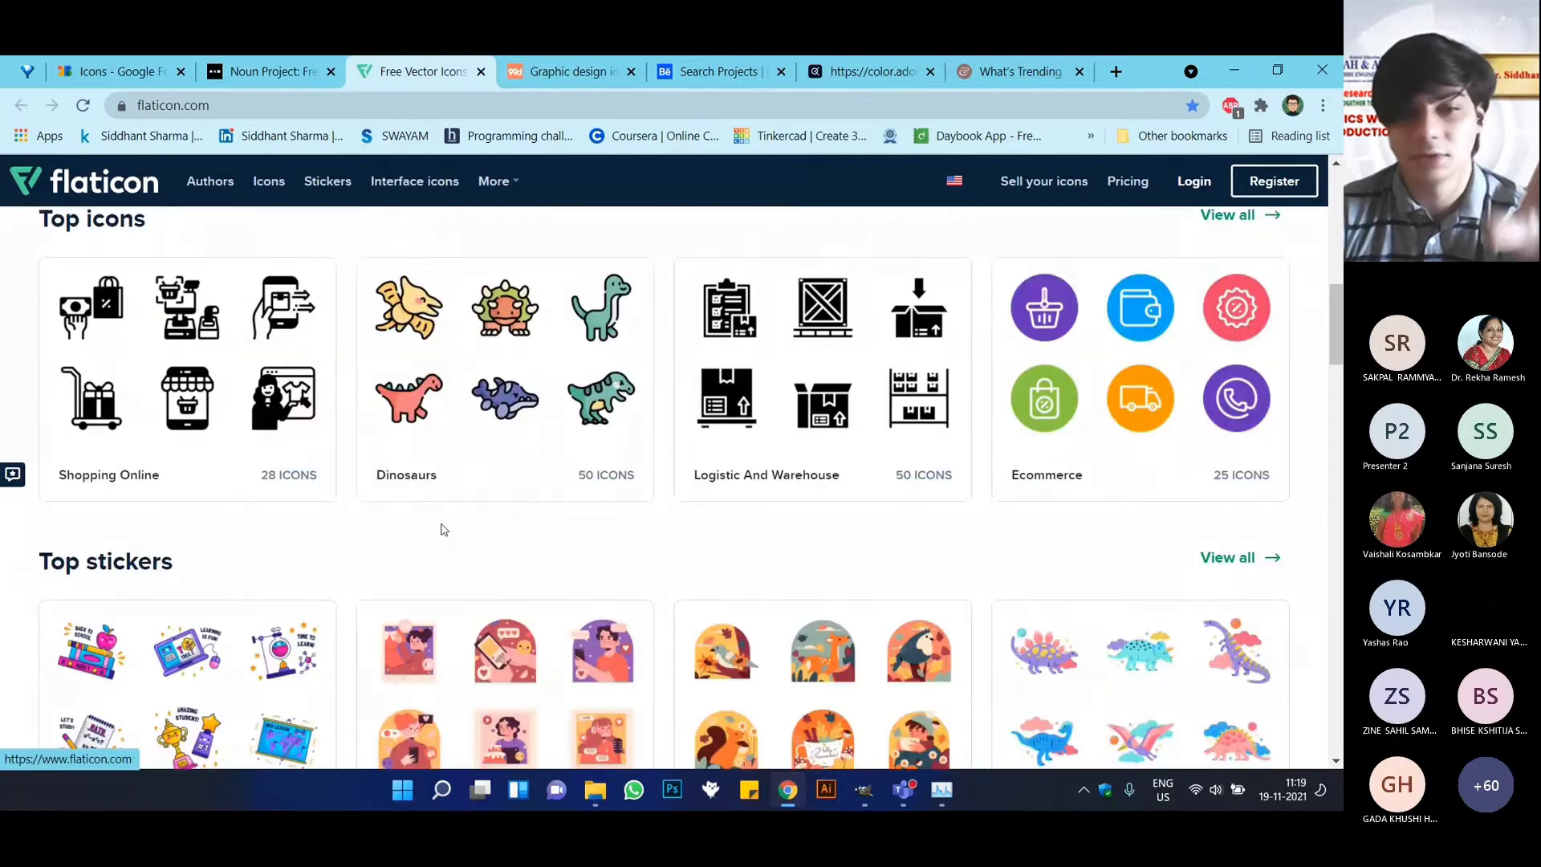
{"action": "scroll", "coordinate": [444, 530], "scroll_direction": "down", "scroll_amount": 2}
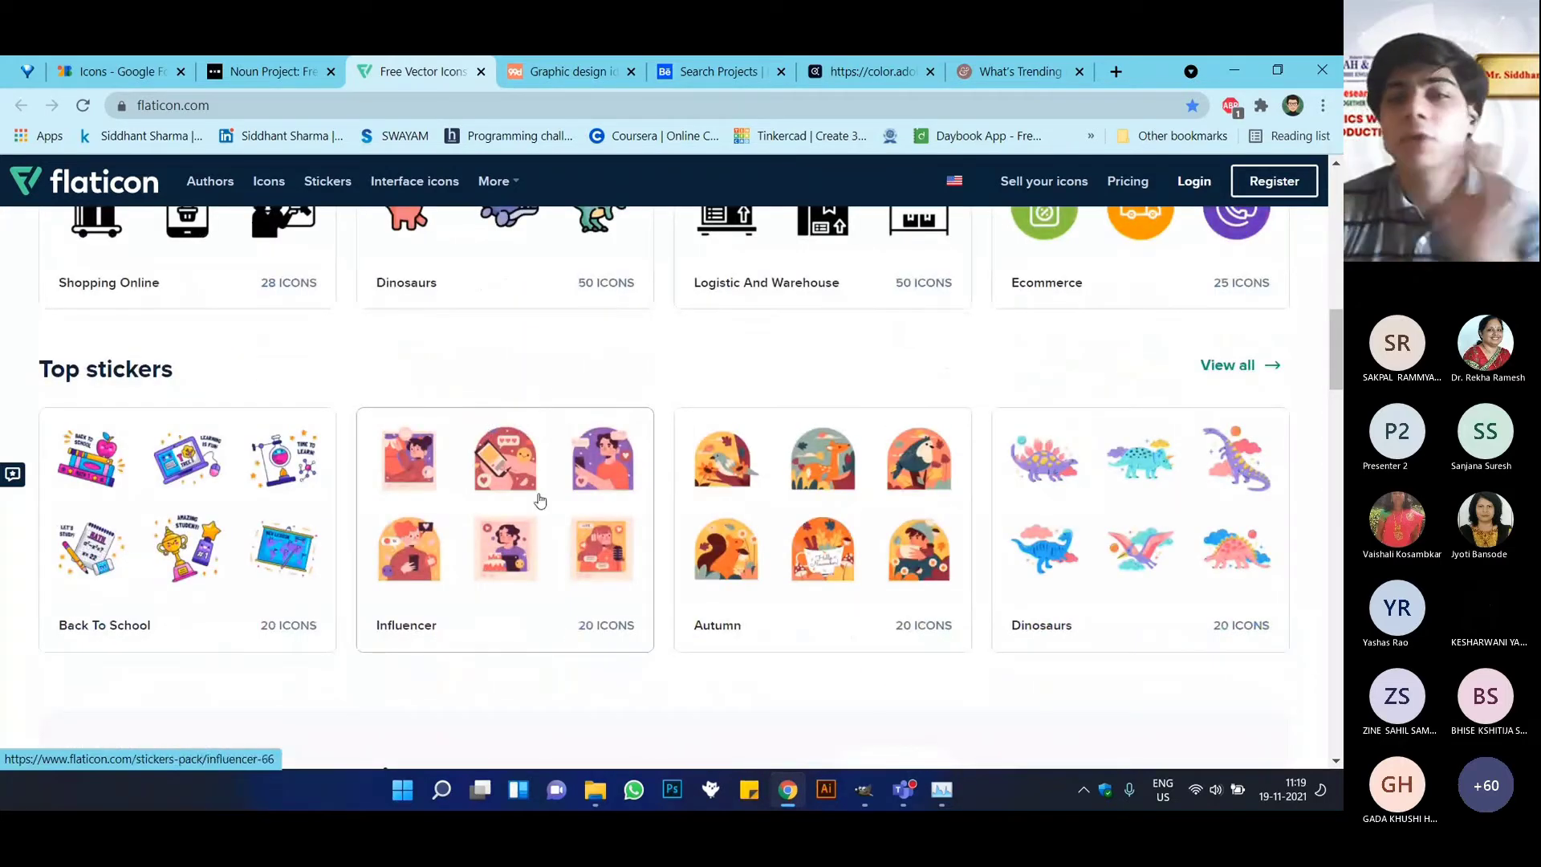
{"action": "scroll", "coordinate": [547, 527], "scroll_direction": "up", "scroll_amount": 12}
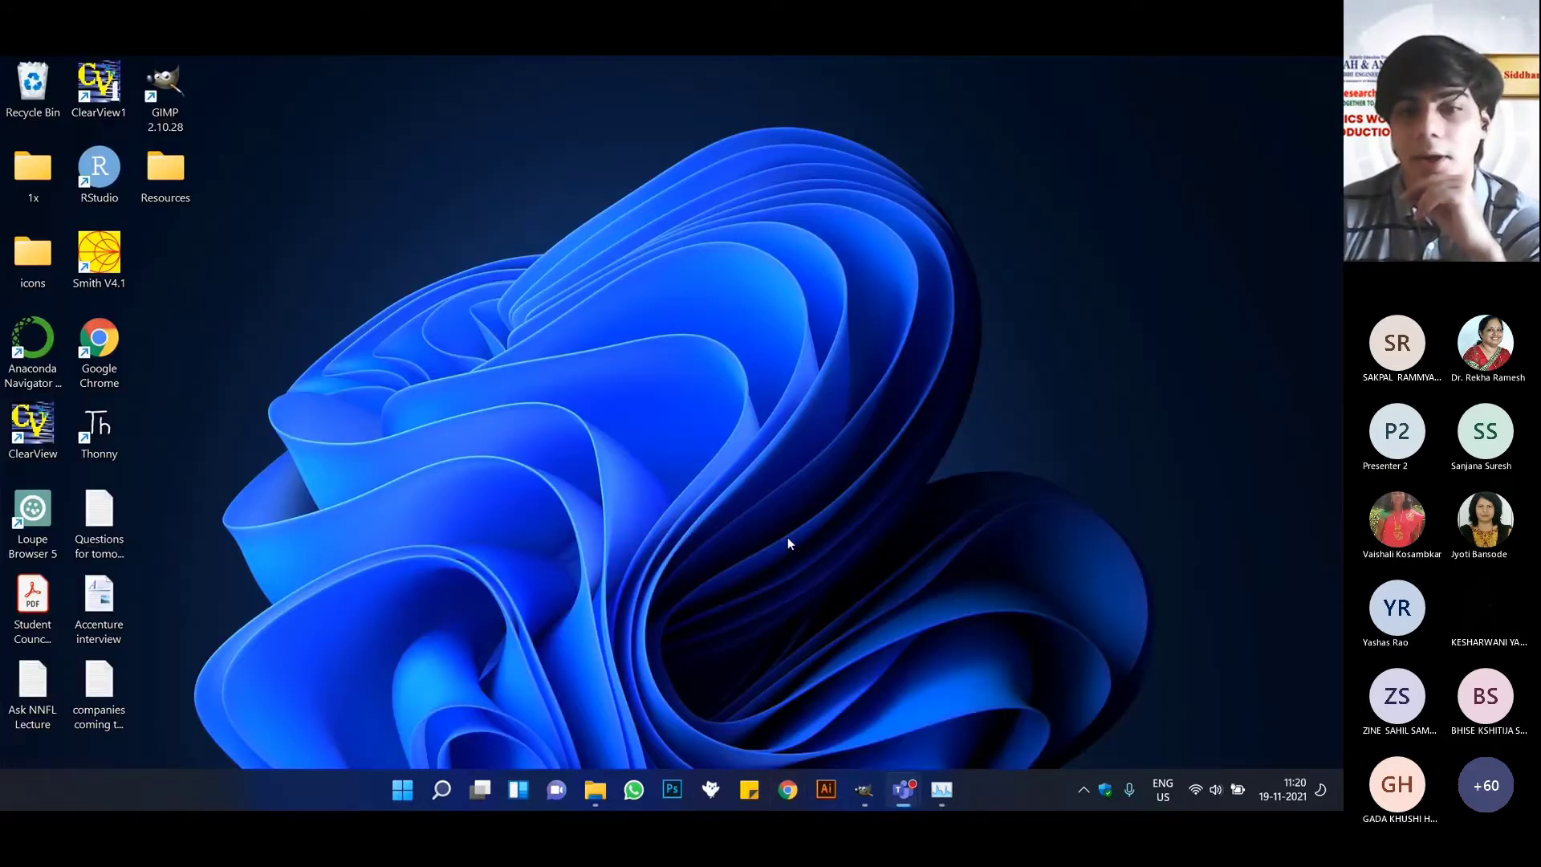
Switch to GIMP and show the brush collection in place of the font list.
{"action": "left_click", "coordinate": [863, 790]}
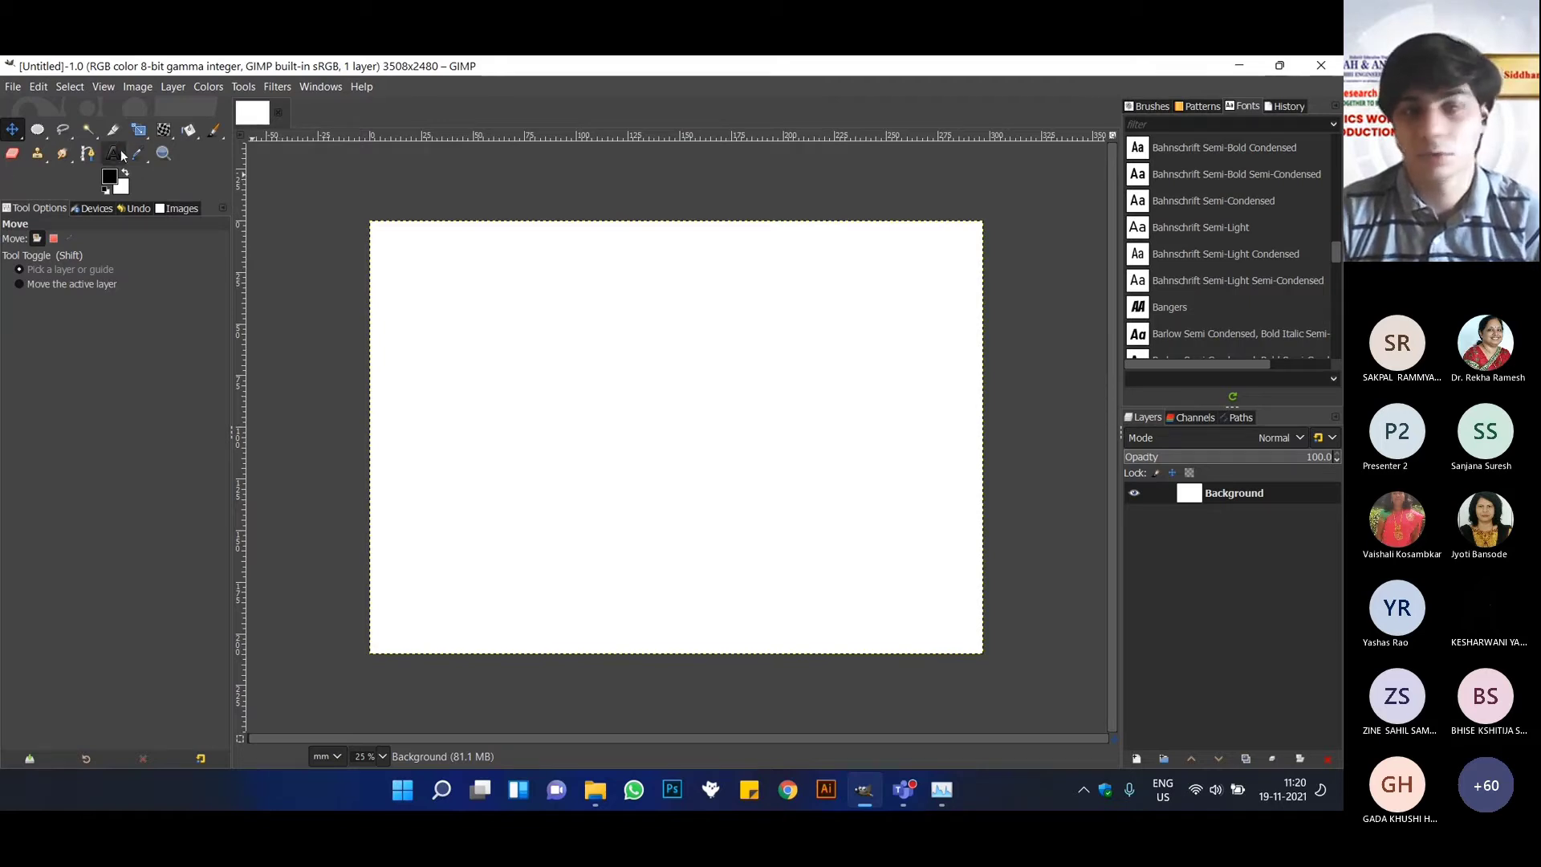
{"action": "left_click", "coordinate": [1153, 105]}
{"action": "left_click", "coordinate": [1189, 112]}
{"action": "left_click", "coordinate": [1153, 105]}
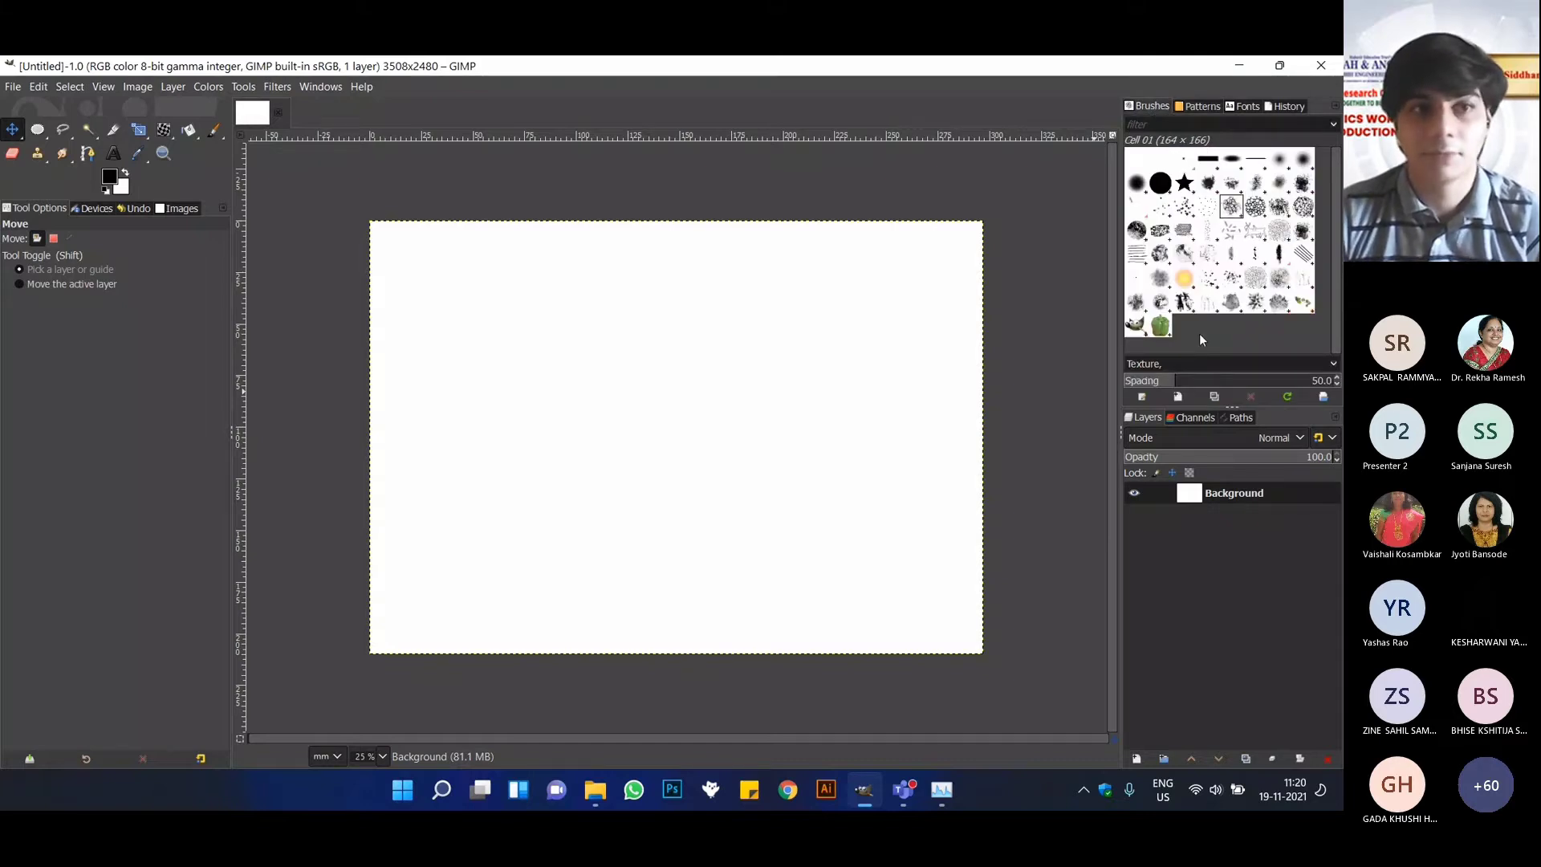
Open the Preferences and review the System Resources settings, including undo memory, tile cache size and number of threads.
{"action": "left_click", "coordinate": [38, 87]}
{"action": "mouse_move", "coordinate": [69, 86]}
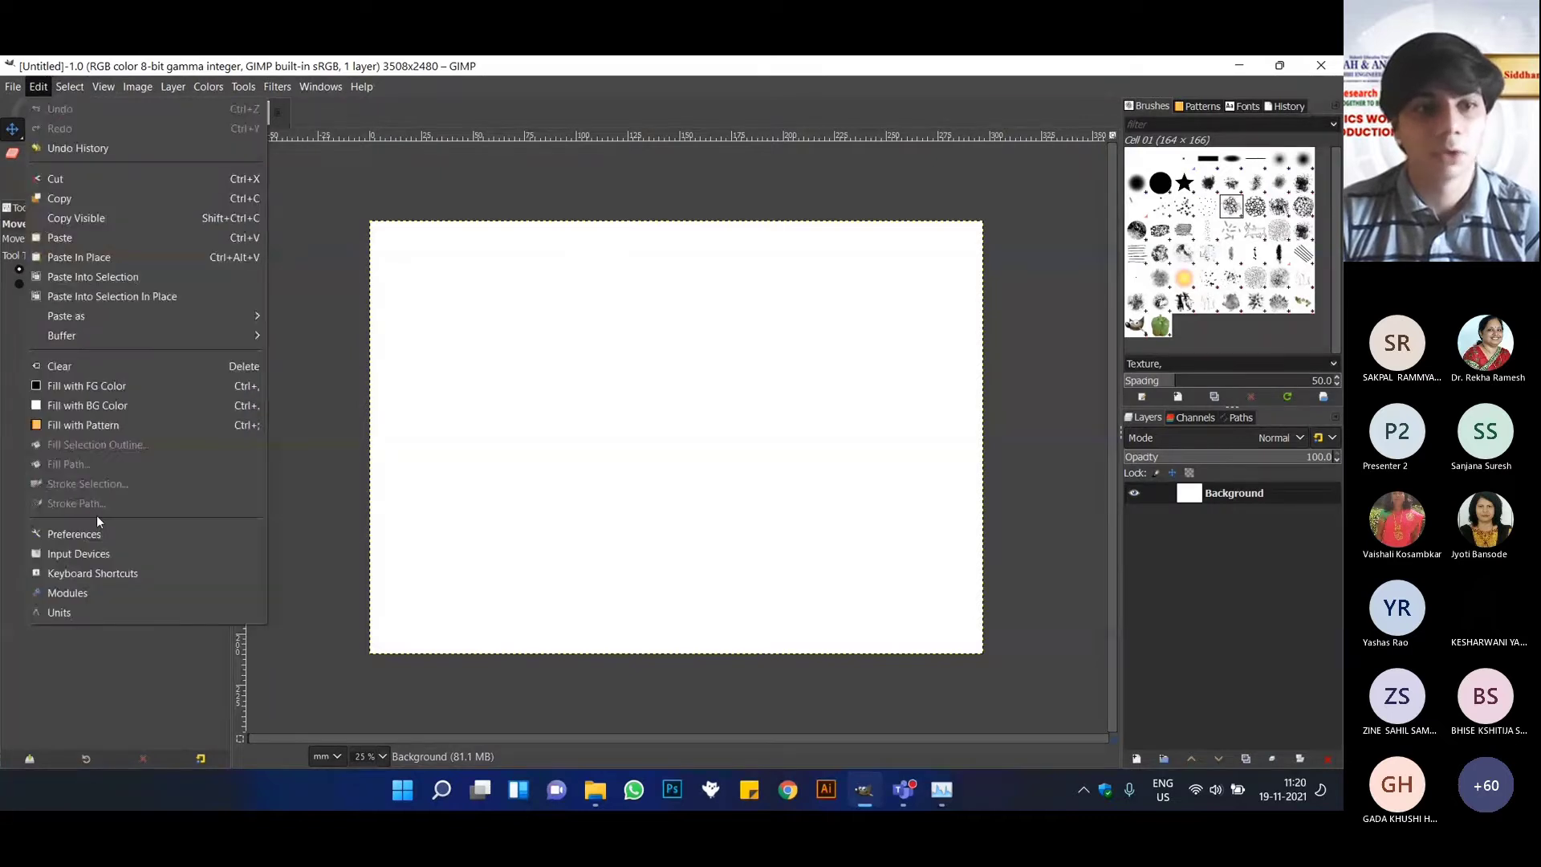
{"action": "left_click", "coordinate": [97, 515]}
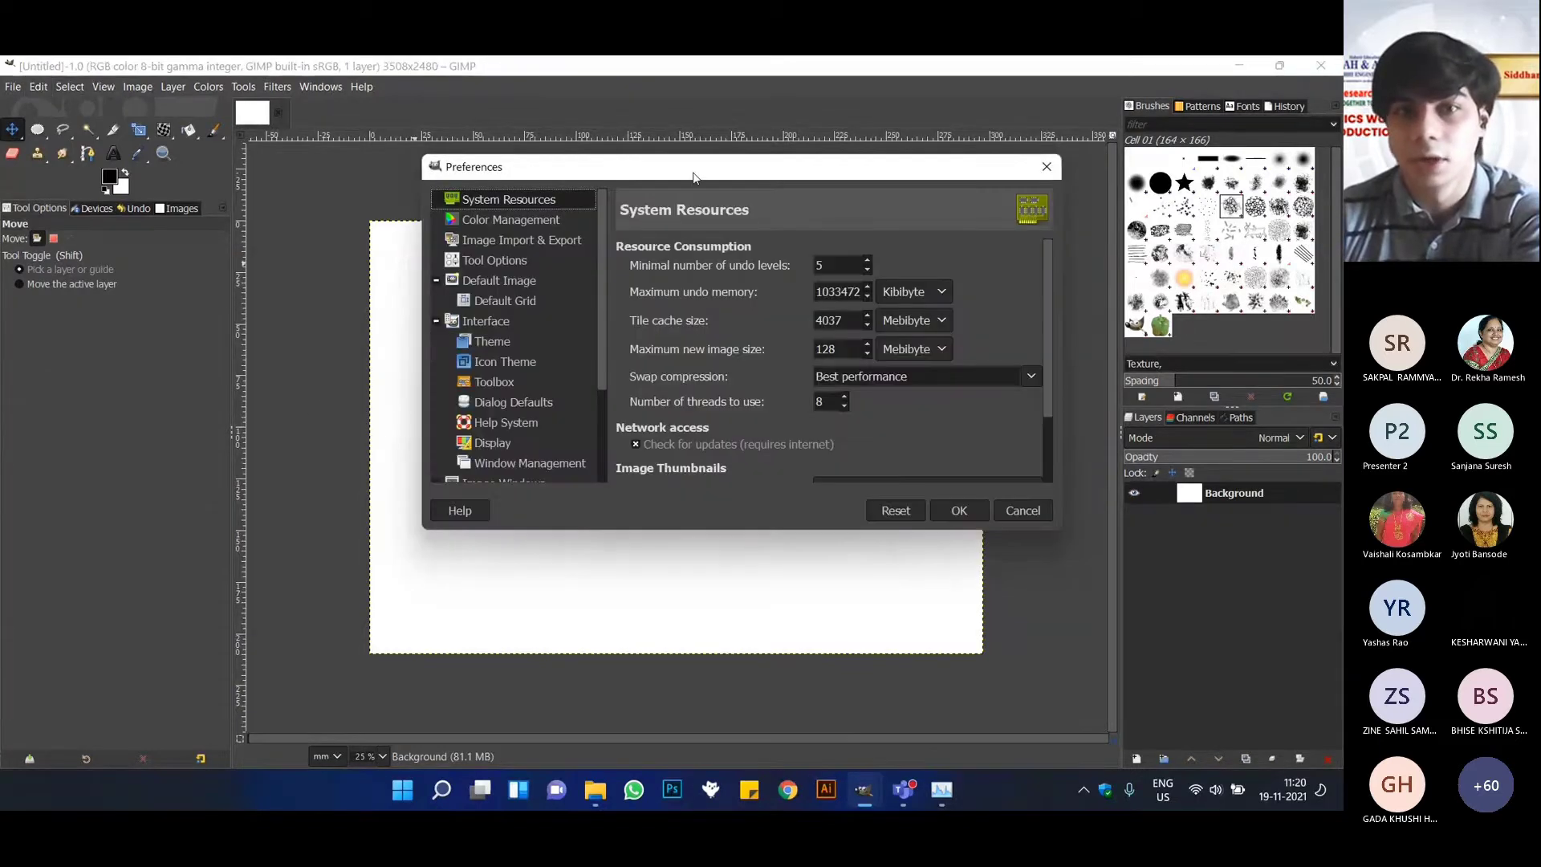
{"action": "left_click_drag", "start_coordinate": [713, 171], "coordinate": [640, 191]}
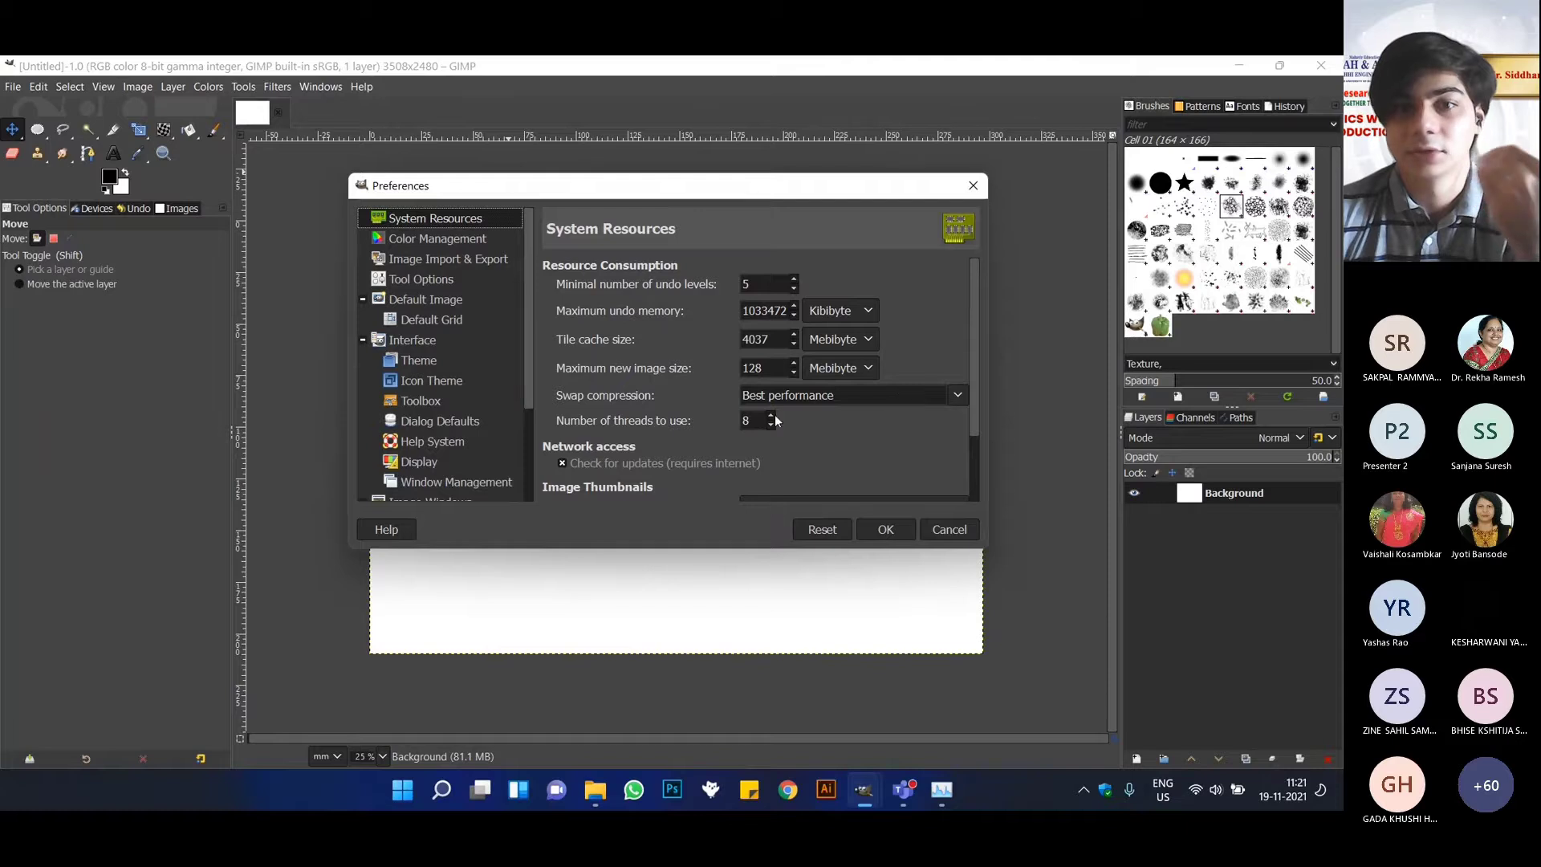
{"action": "scroll", "coordinate": [666, 432], "scroll_direction": "down", "scroll_amount": 2}
{"action": "scroll", "coordinate": [664, 429], "scroll_direction": "up", "scroll_amount": 2}
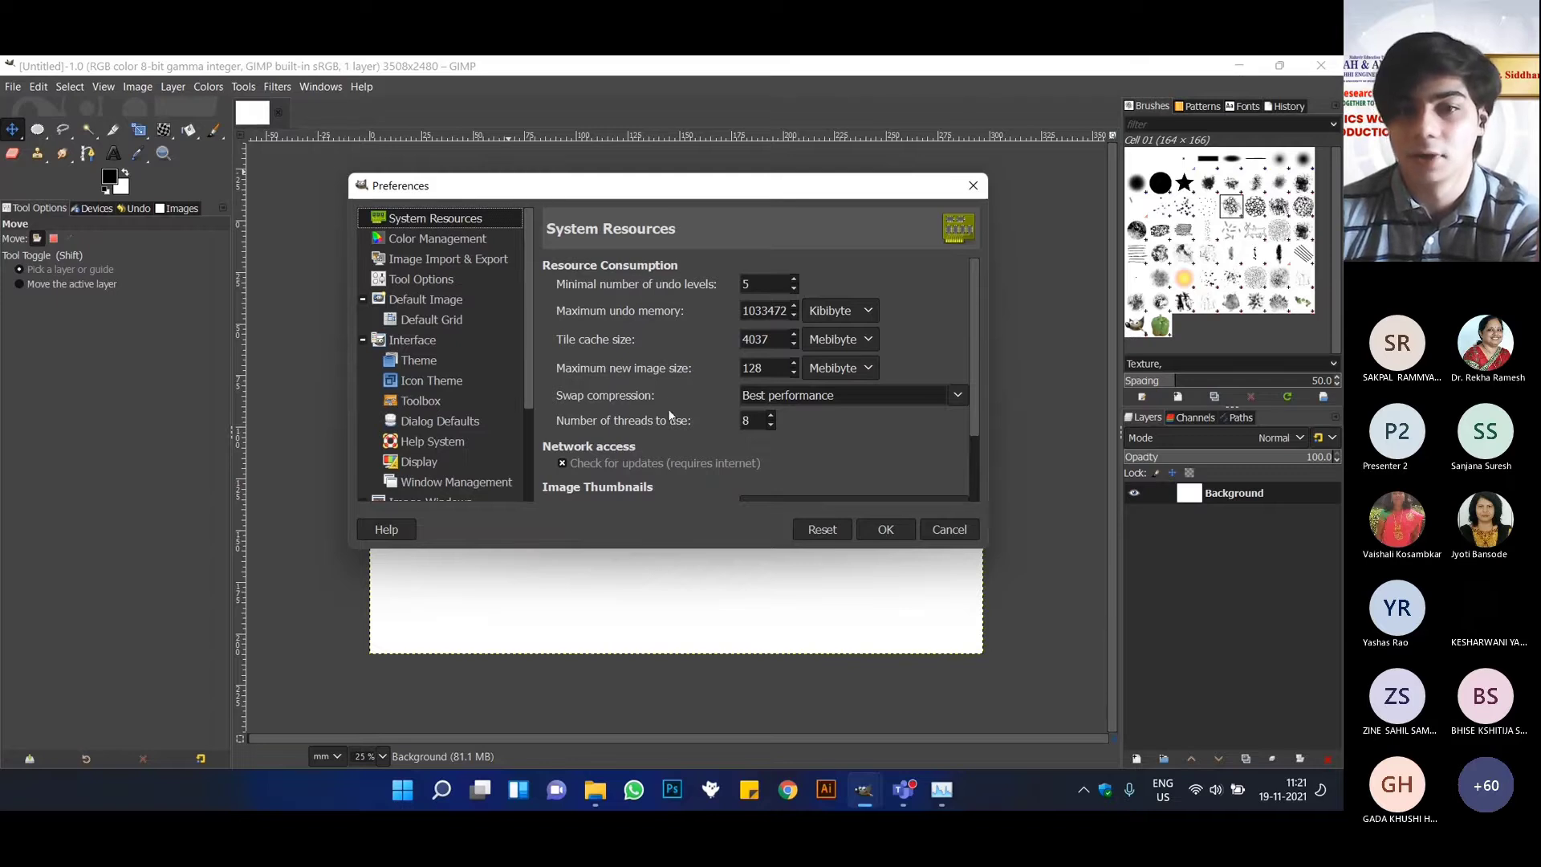
{"action": "scroll", "coordinate": [668, 408], "scroll_direction": "down", "scroll_amount": 1}
{"action": "scroll", "coordinate": [666, 419], "scroll_direction": "up", "scroll_amount": 1}
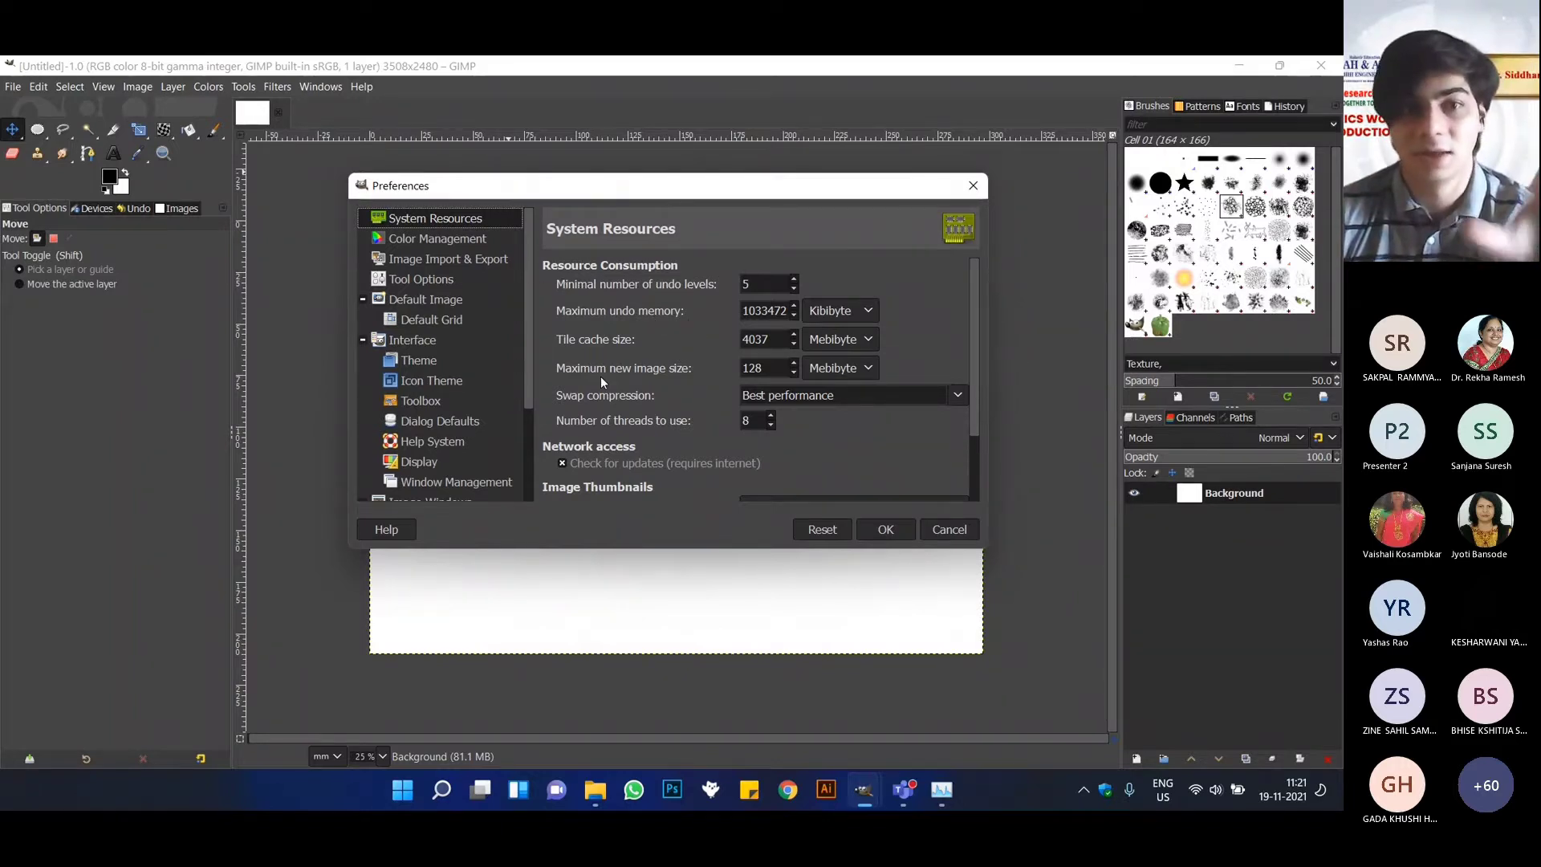
Preview the Gray and Light interface themes, and switch back to the Dark theme.
{"action": "left_click", "coordinate": [440, 355]}
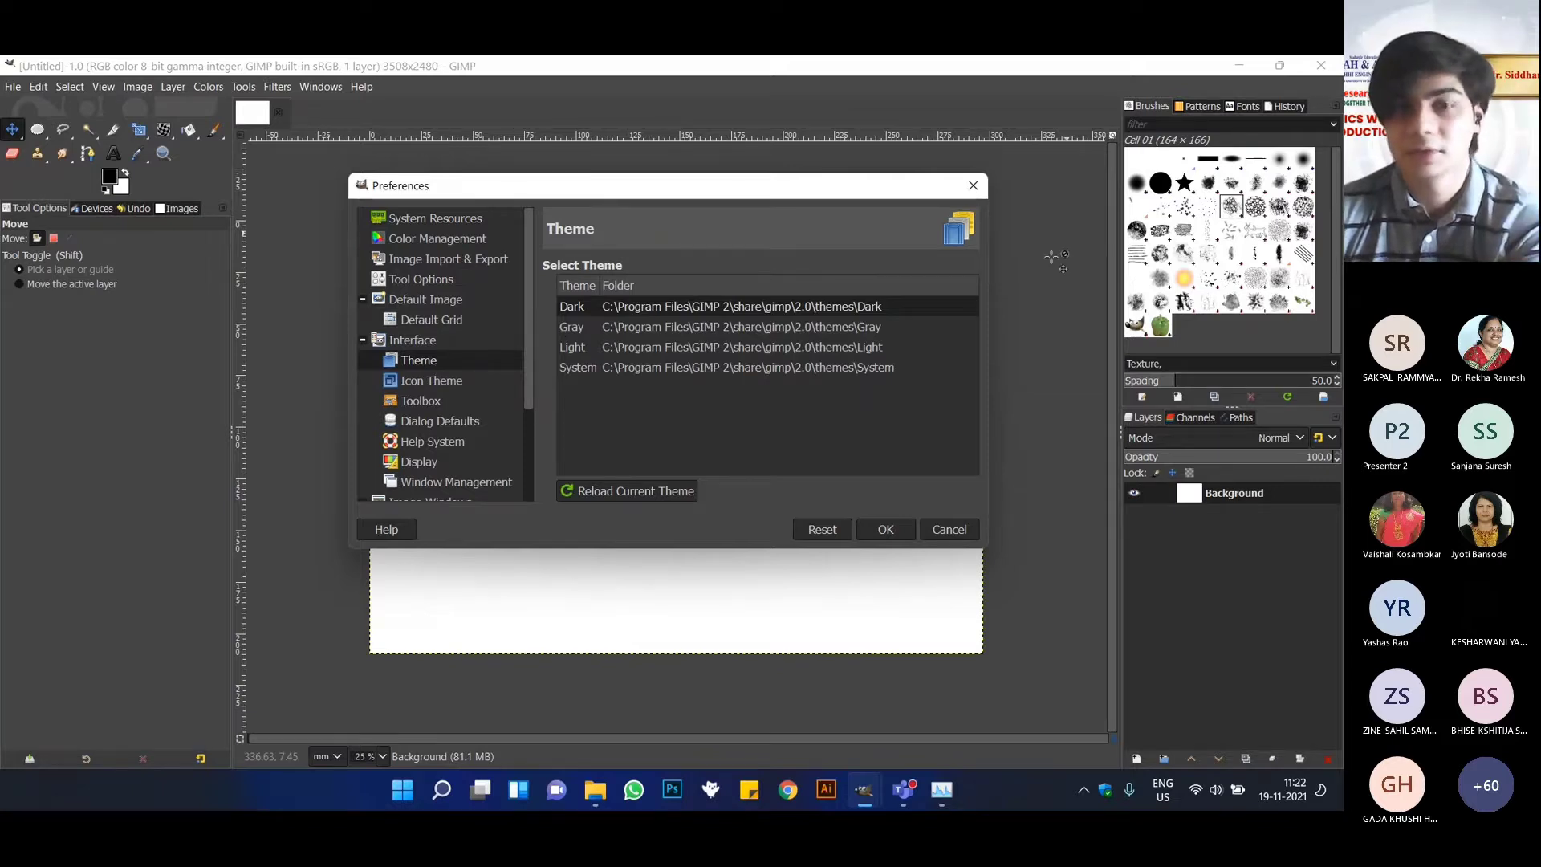
{"action": "left_click", "coordinate": [589, 326]}
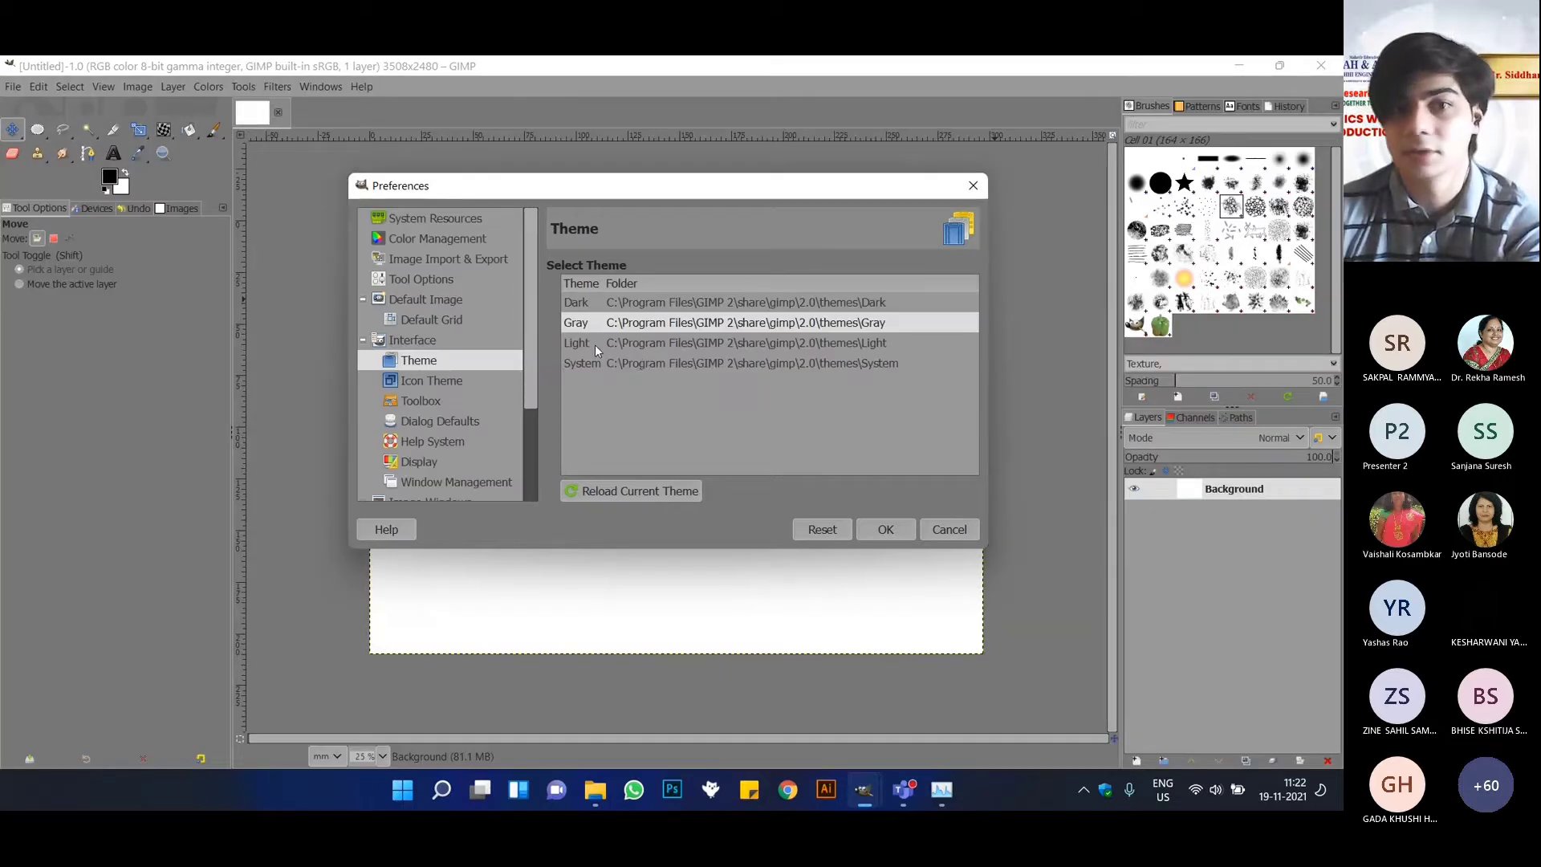
{"action": "left_click", "coordinate": [594, 345]}
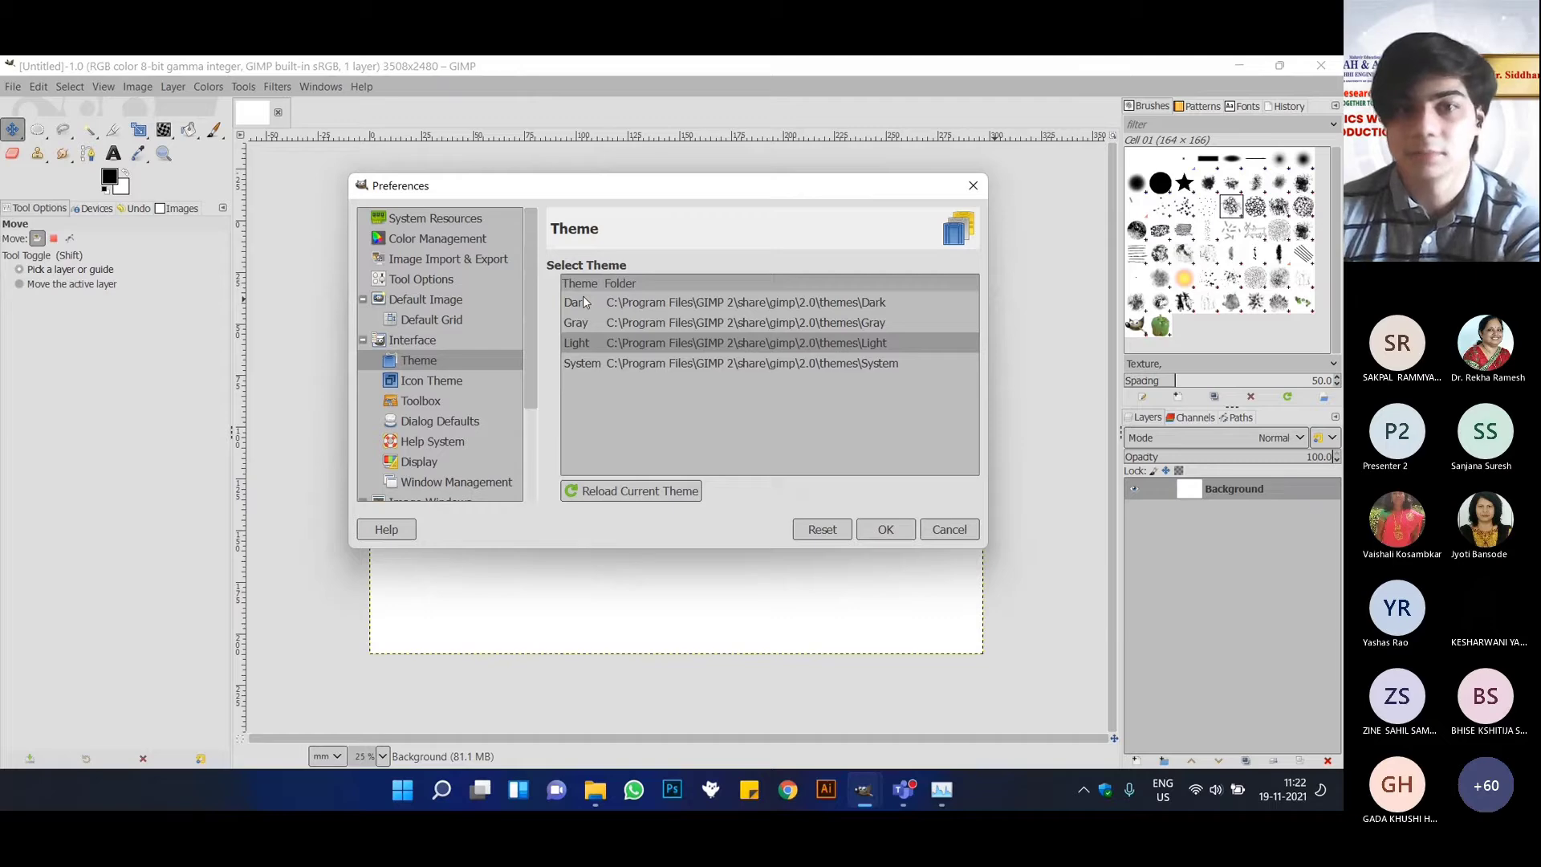
{"action": "left_click", "coordinate": [584, 300]}
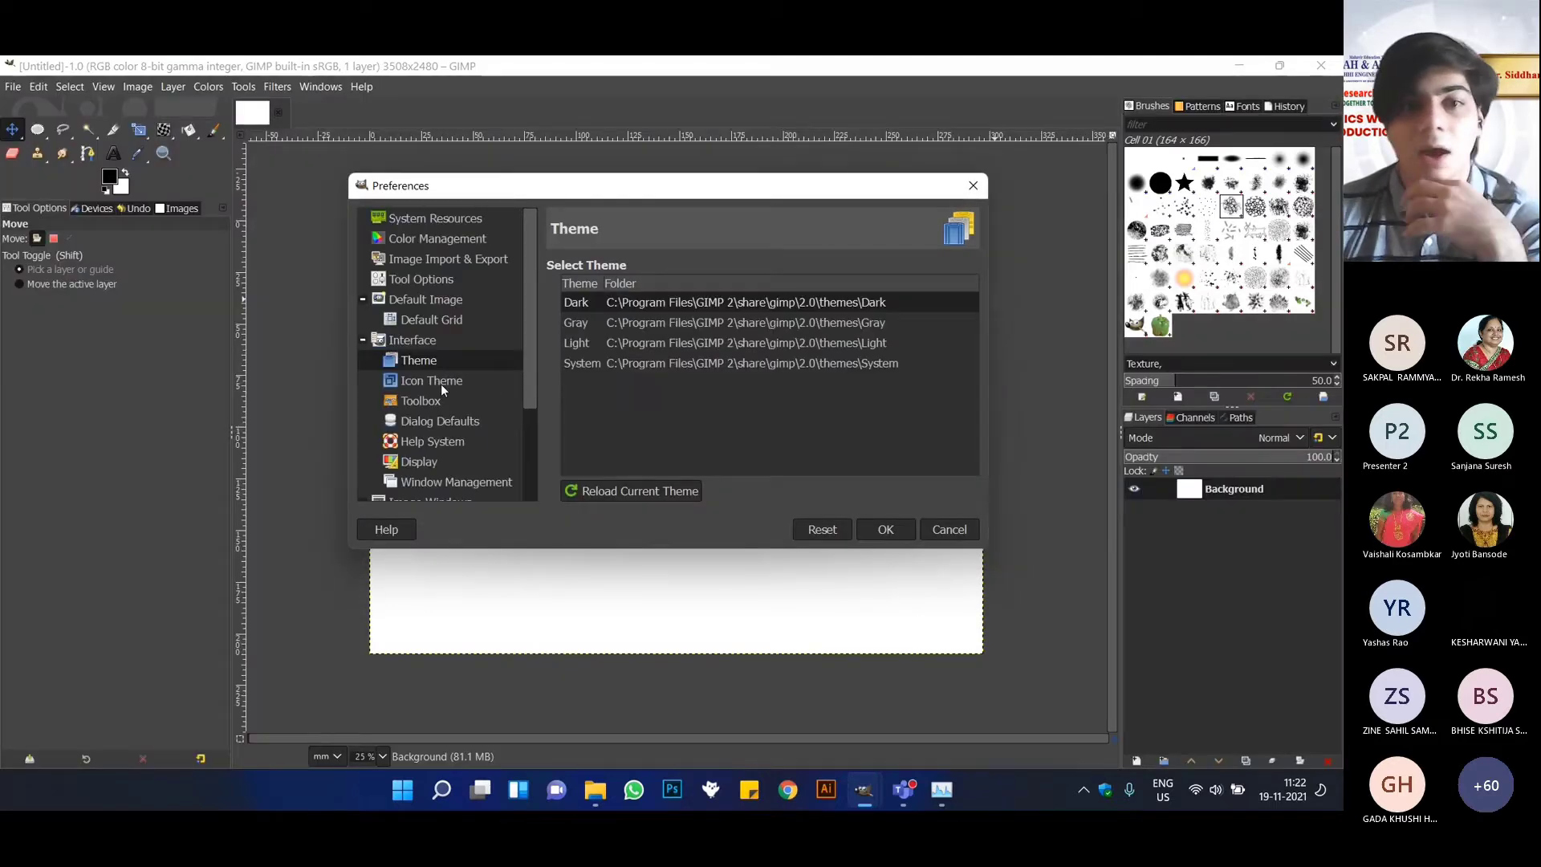
Preview the Symbolic and Symbolic-High-Contrast icon themes, and switch back to the Legacy icon theme.
{"action": "left_click", "coordinate": [441, 382]}
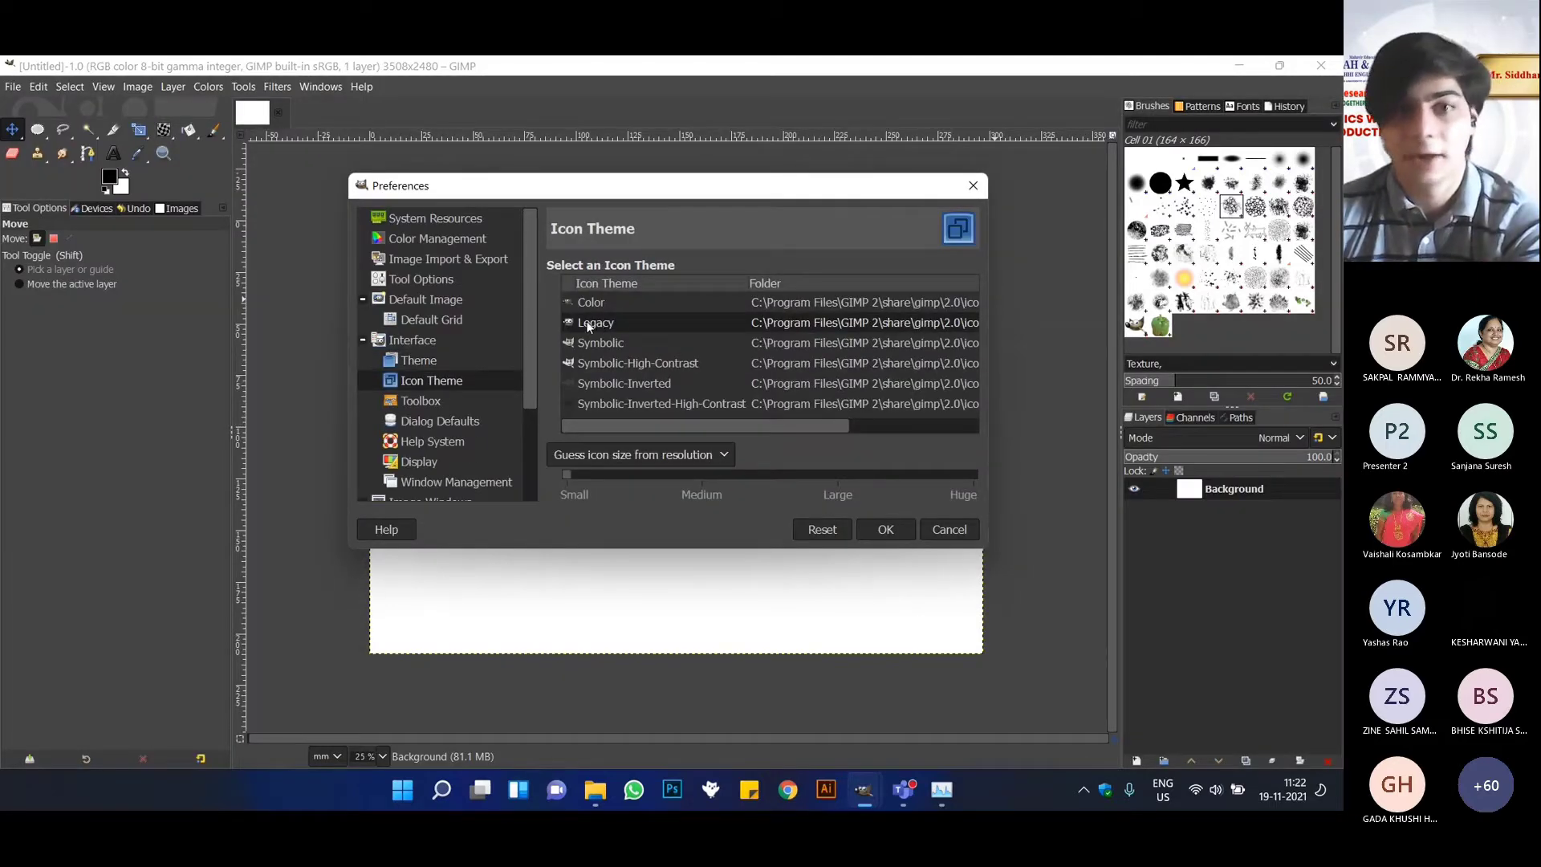
{"action": "left_click", "coordinate": [611, 344]}
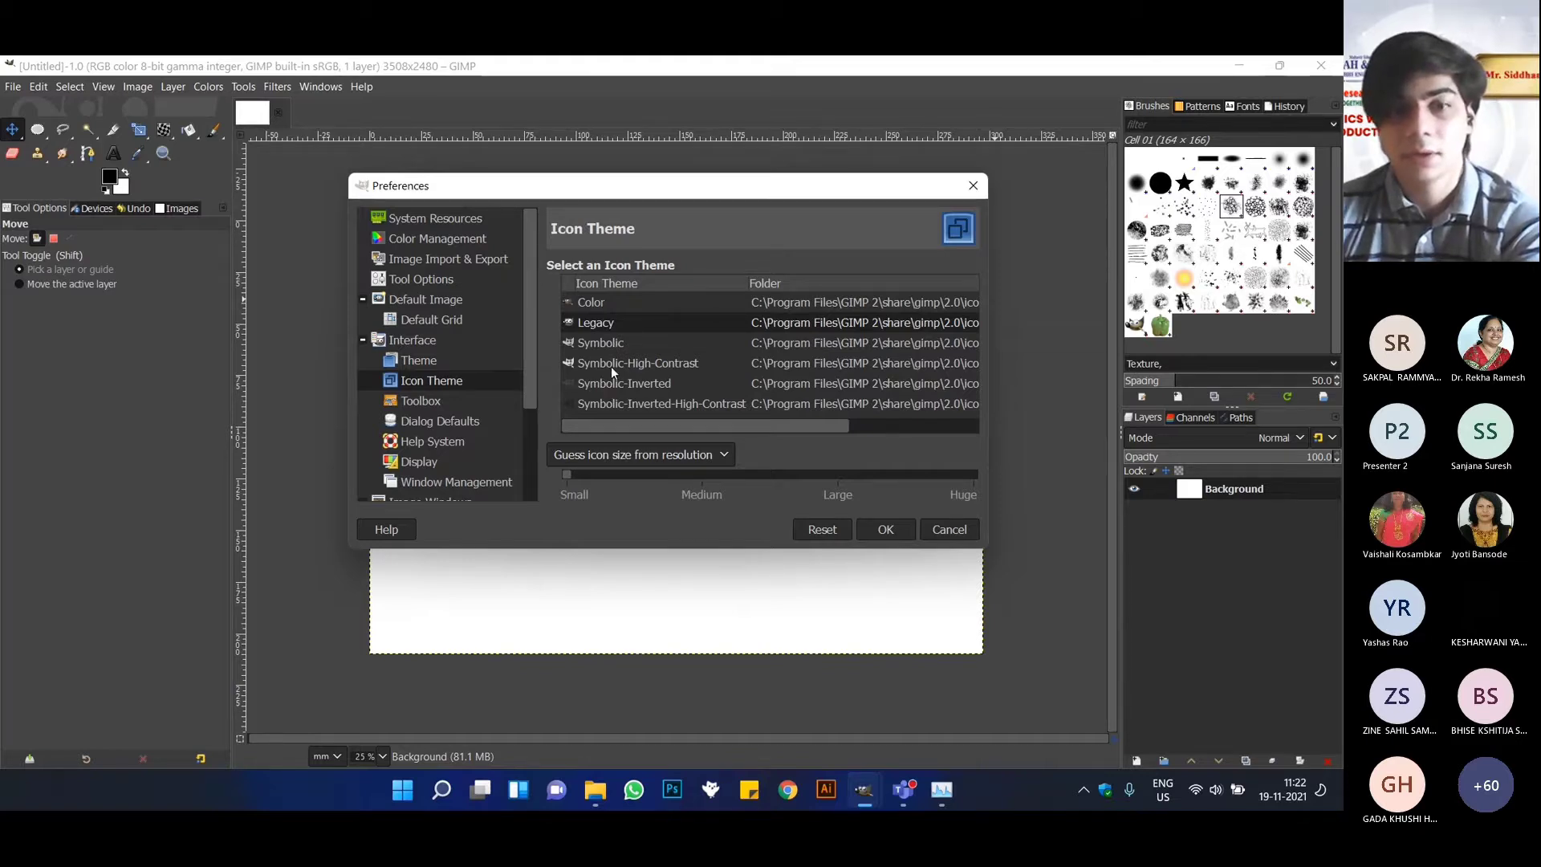
{"action": "left_click", "coordinate": [612, 353]}
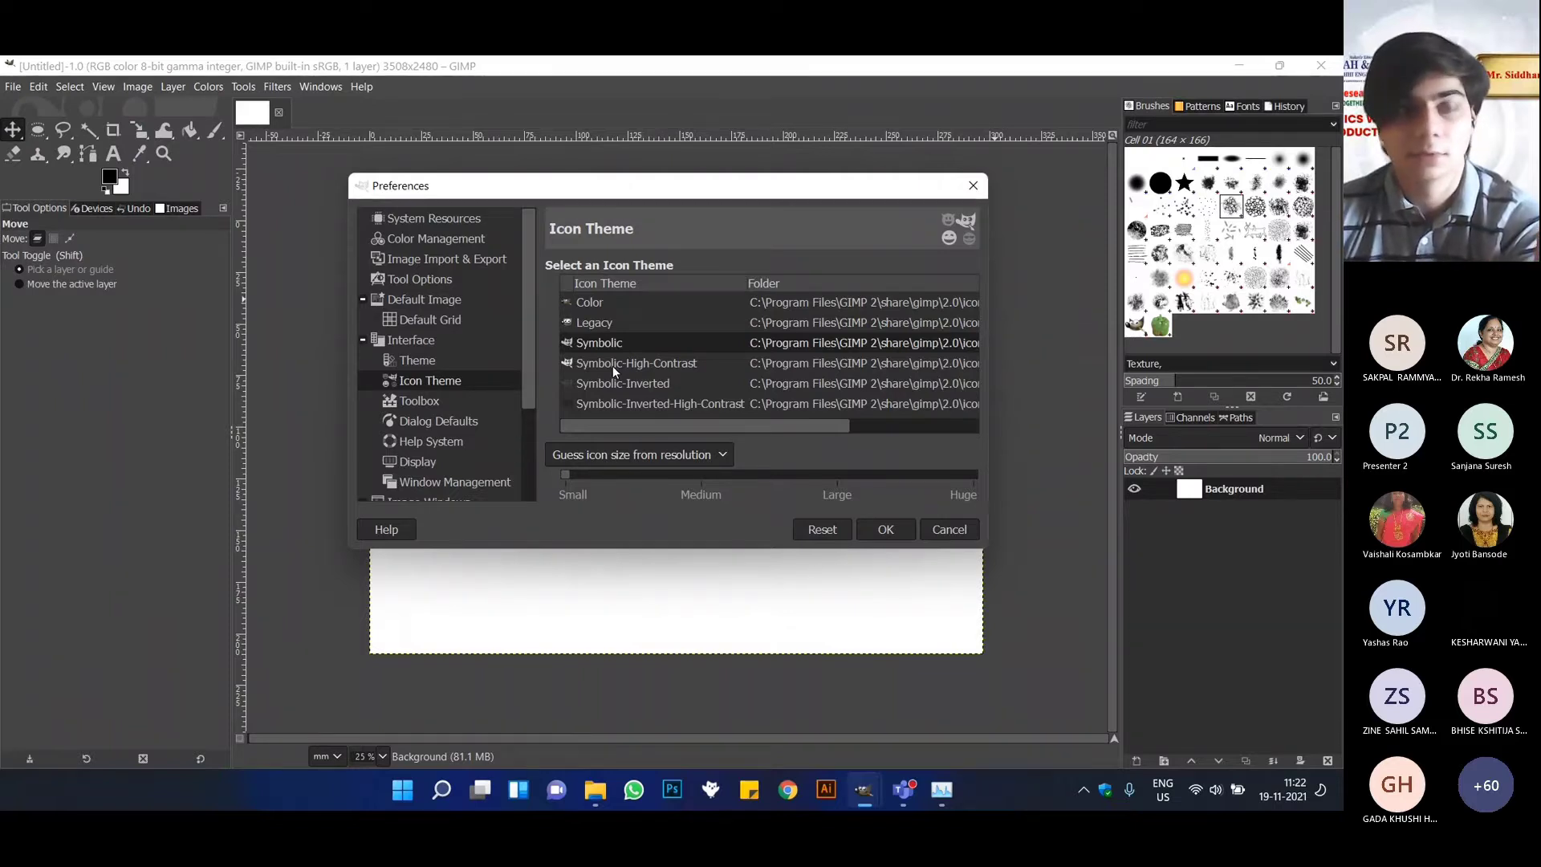
{"action": "left_click", "coordinate": [613, 364]}
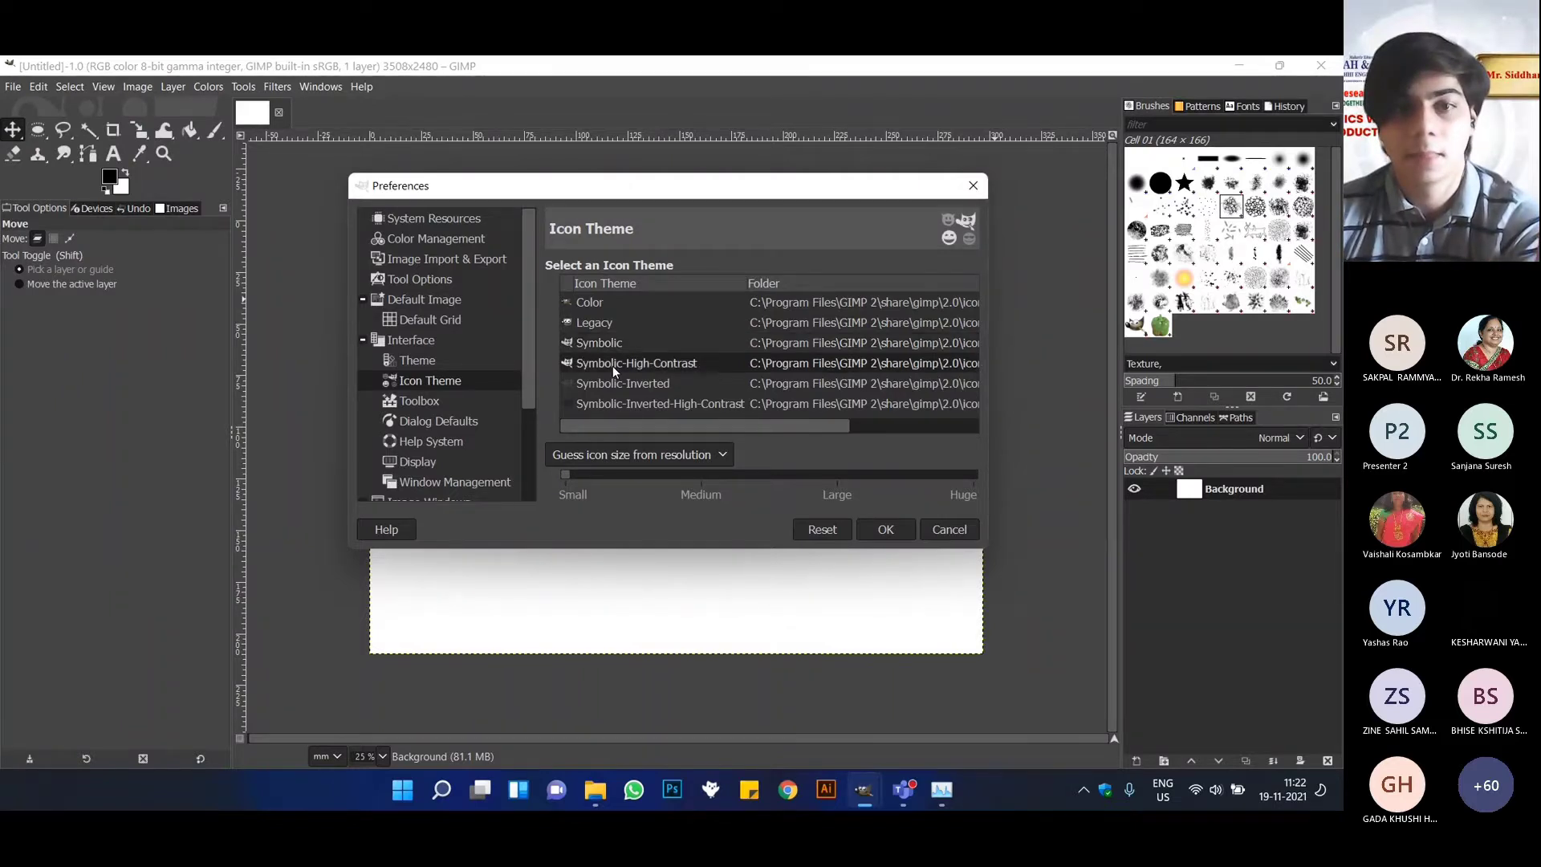
{"action": "left_click", "coordinate": [594, 325]}
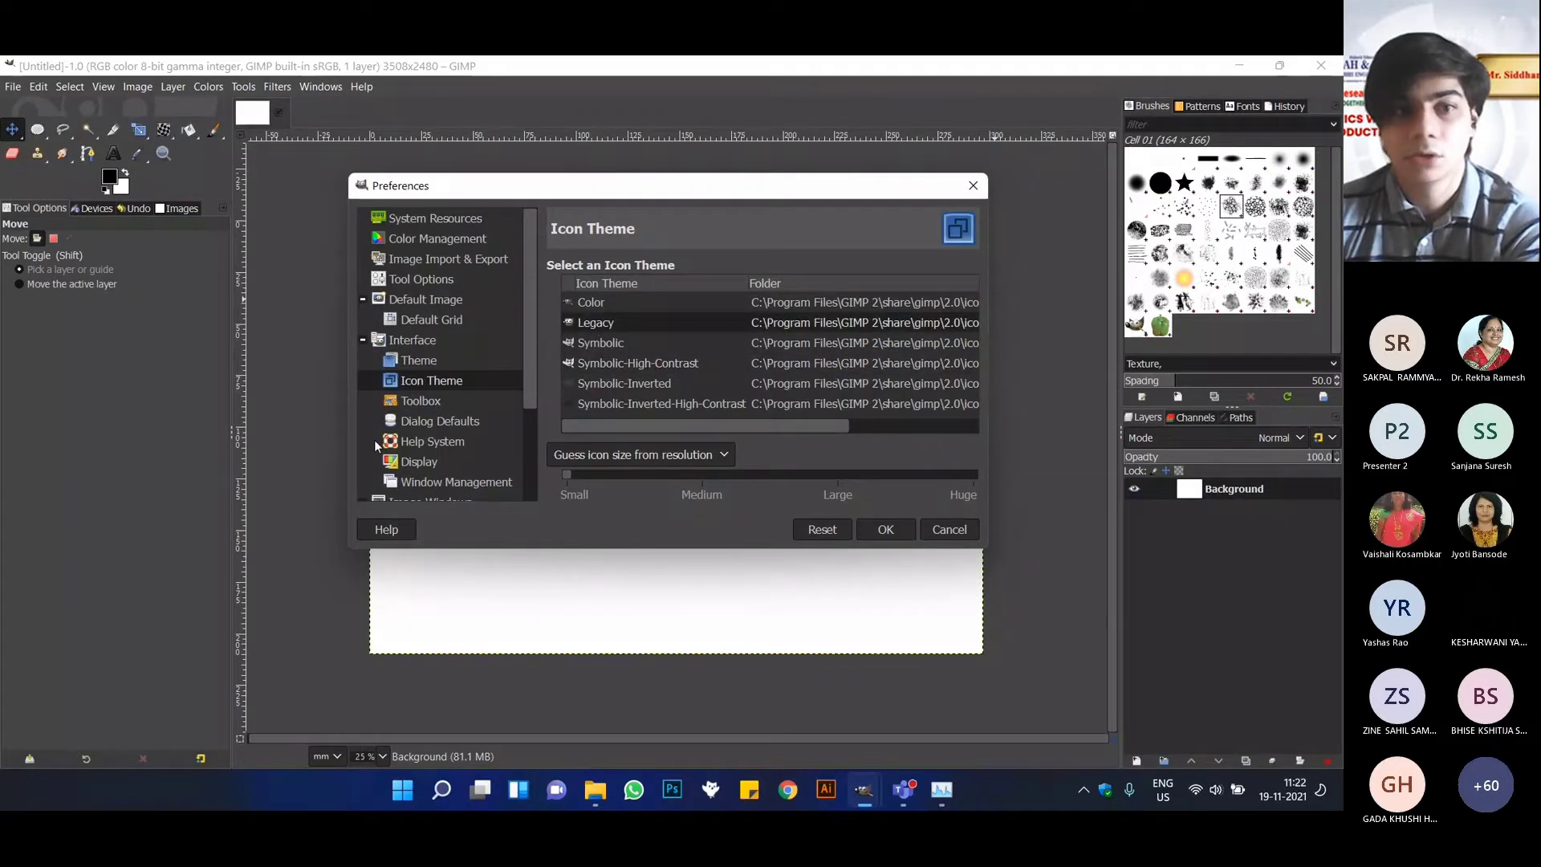
Review the image window appearance, title and status, import and export, and color management preferences, and cancel the Preferences.
{"action": "scroll", "coordinate": [392, 448], "scroll_direction": "down", "scroll_amount": 1}
{"action": "scroll", "coordinate": [392, 449], "scroll_direction": "down", "scroll_amount": 2}
{"action": "left_click", "coordinate": [471, 391]}
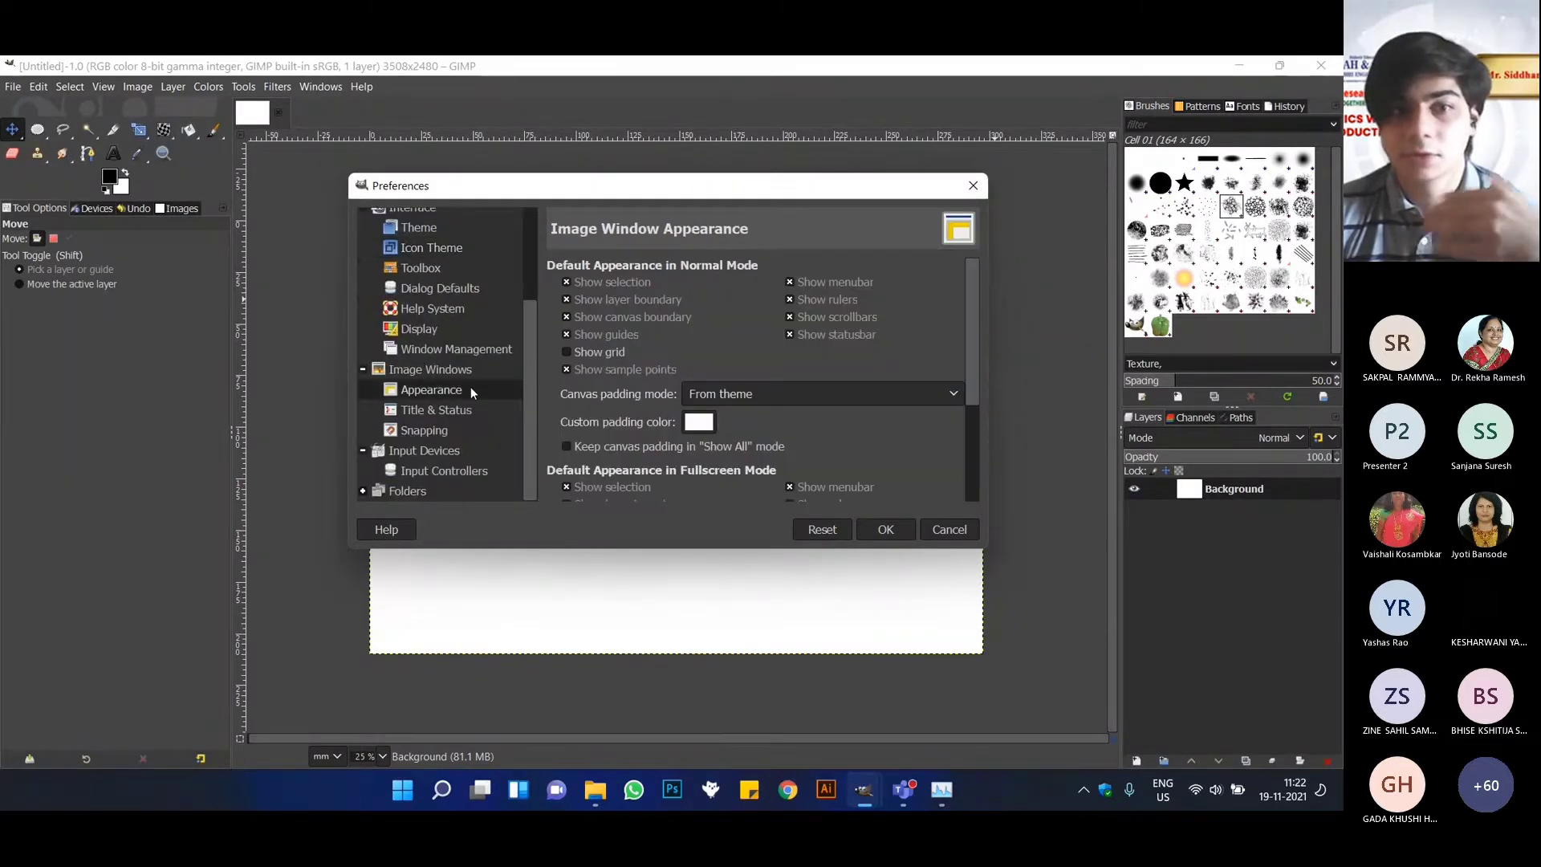
{"action": "left_click", "coordinate": [442, 409]}
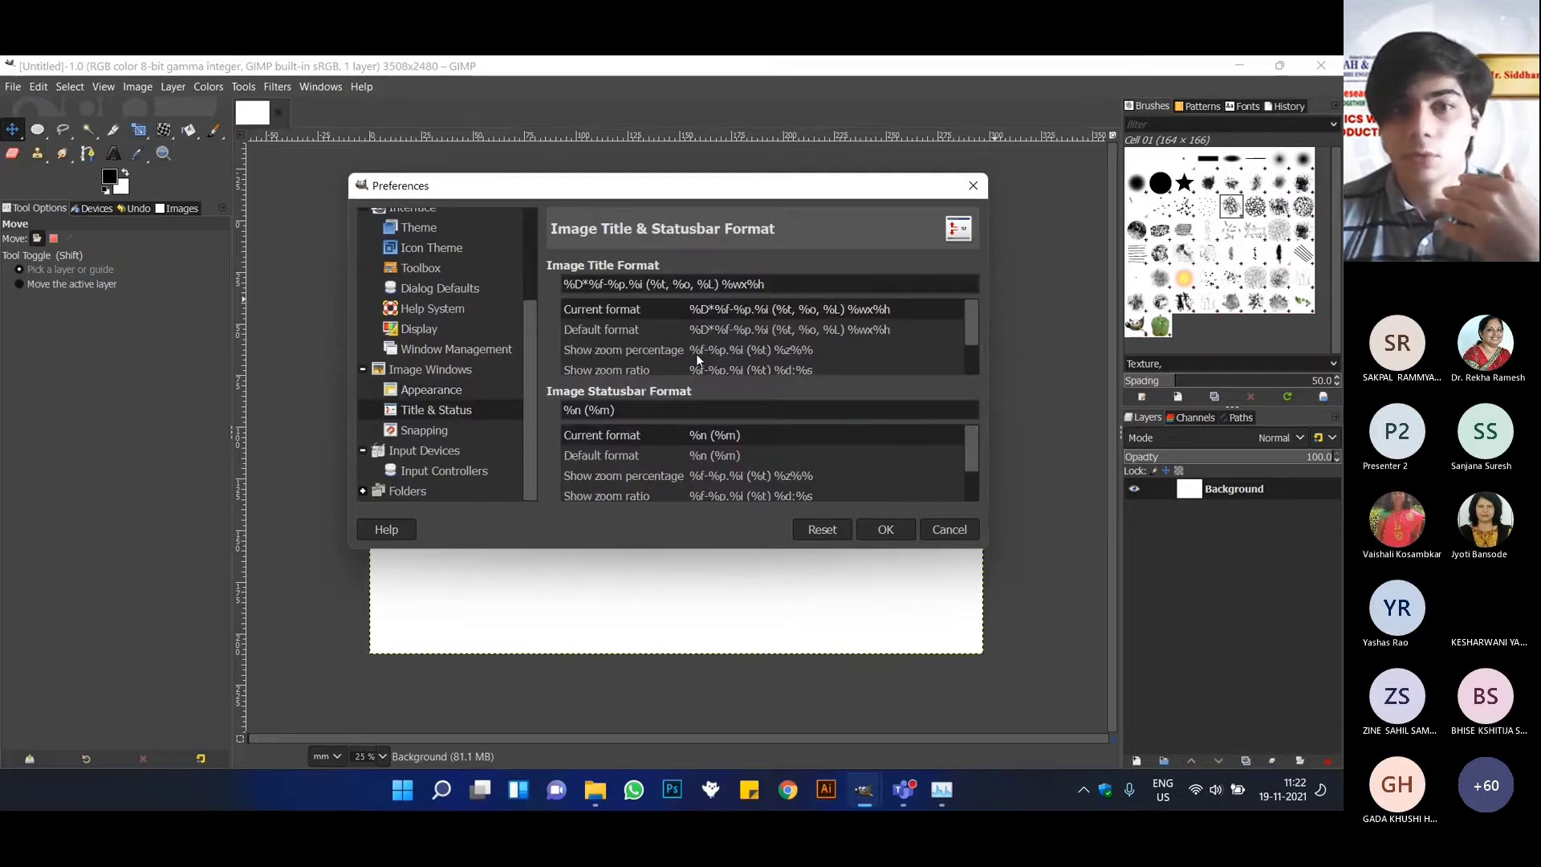
{"action": "scroll", "coordinate": [703, 428], "scroll_direction": "down", "scroll_amount": 1}
{"action": "scroll", "coordinate": [417, 378], "scroll_direction": "up", "scroll_amount": 3}
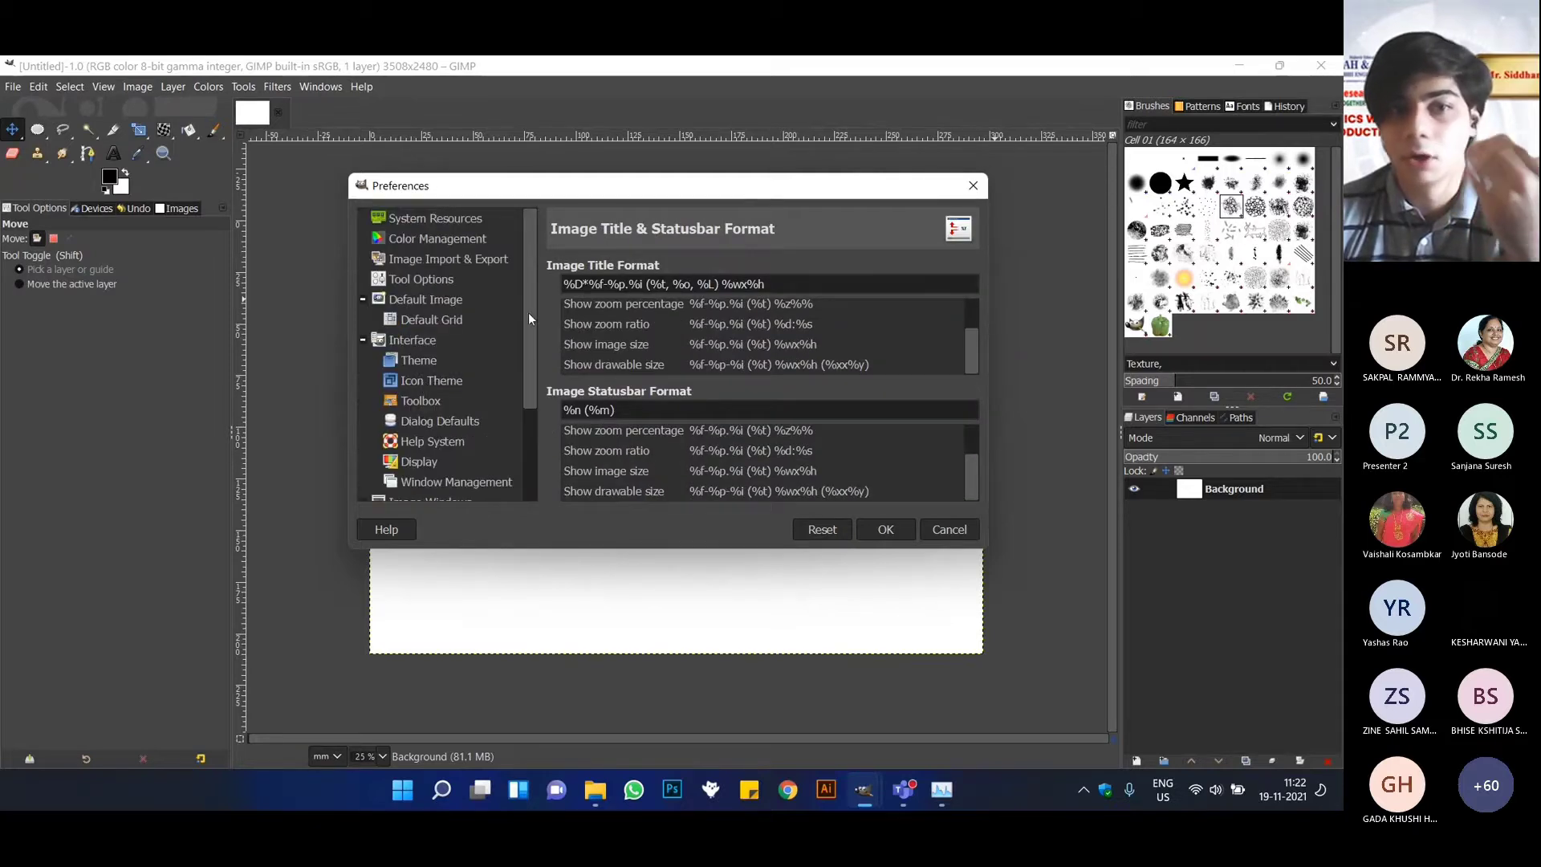
{"action": "left_click", "coordinate": [459, 258]}
{"action": "left_click", "coordinate": [425, 239]}
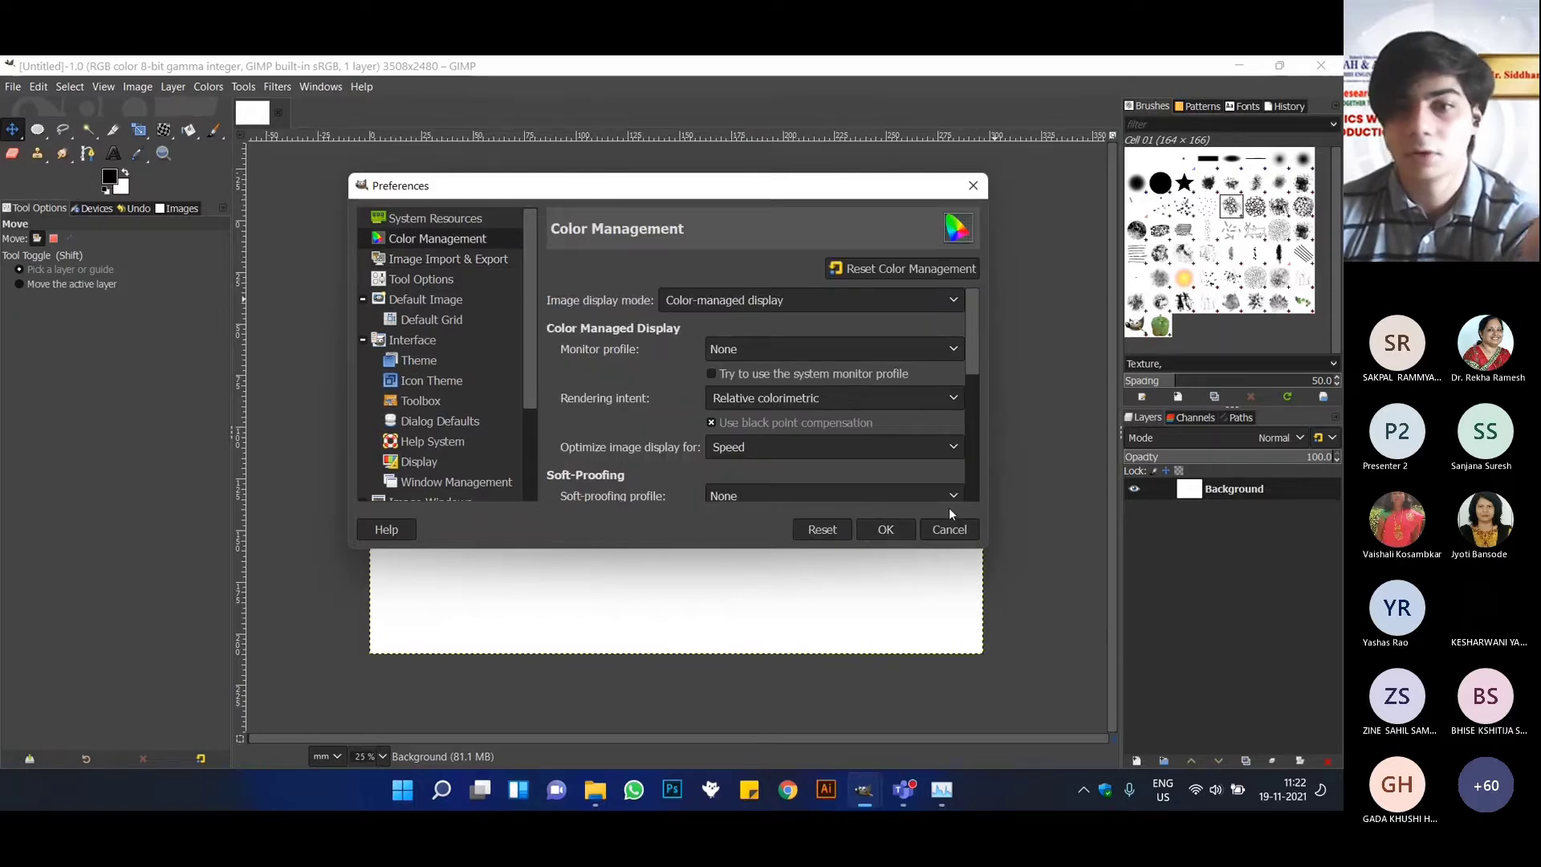
{"action": "left_click", "coordinate": [947, 530]}
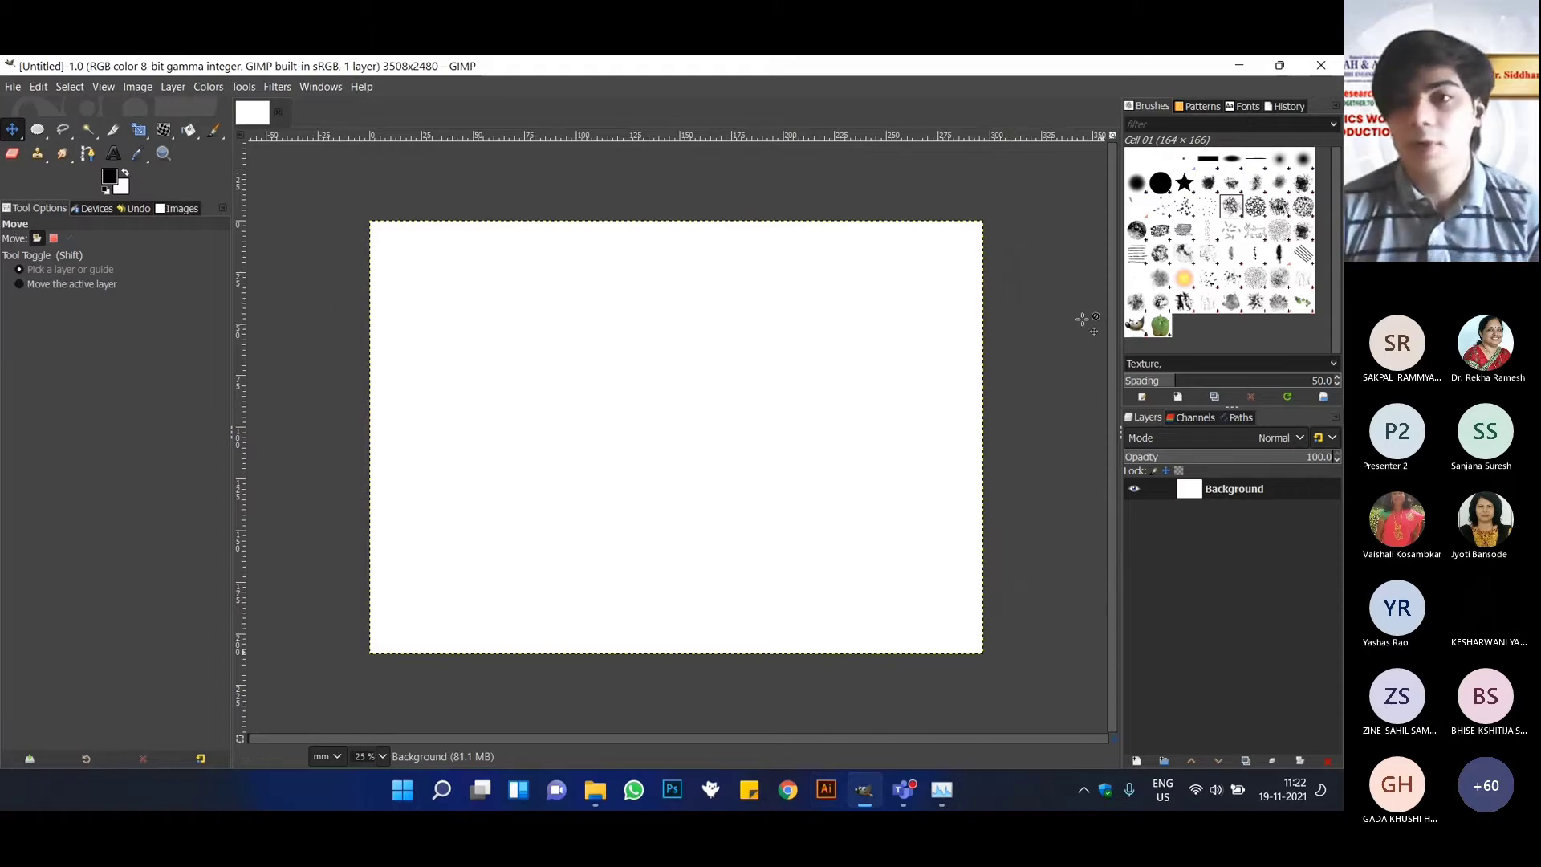
Try to bring the background image from the desktop's Resources folder into the open GIMP image.
{"action": "left_click", "coordinate": [1279, 65]}
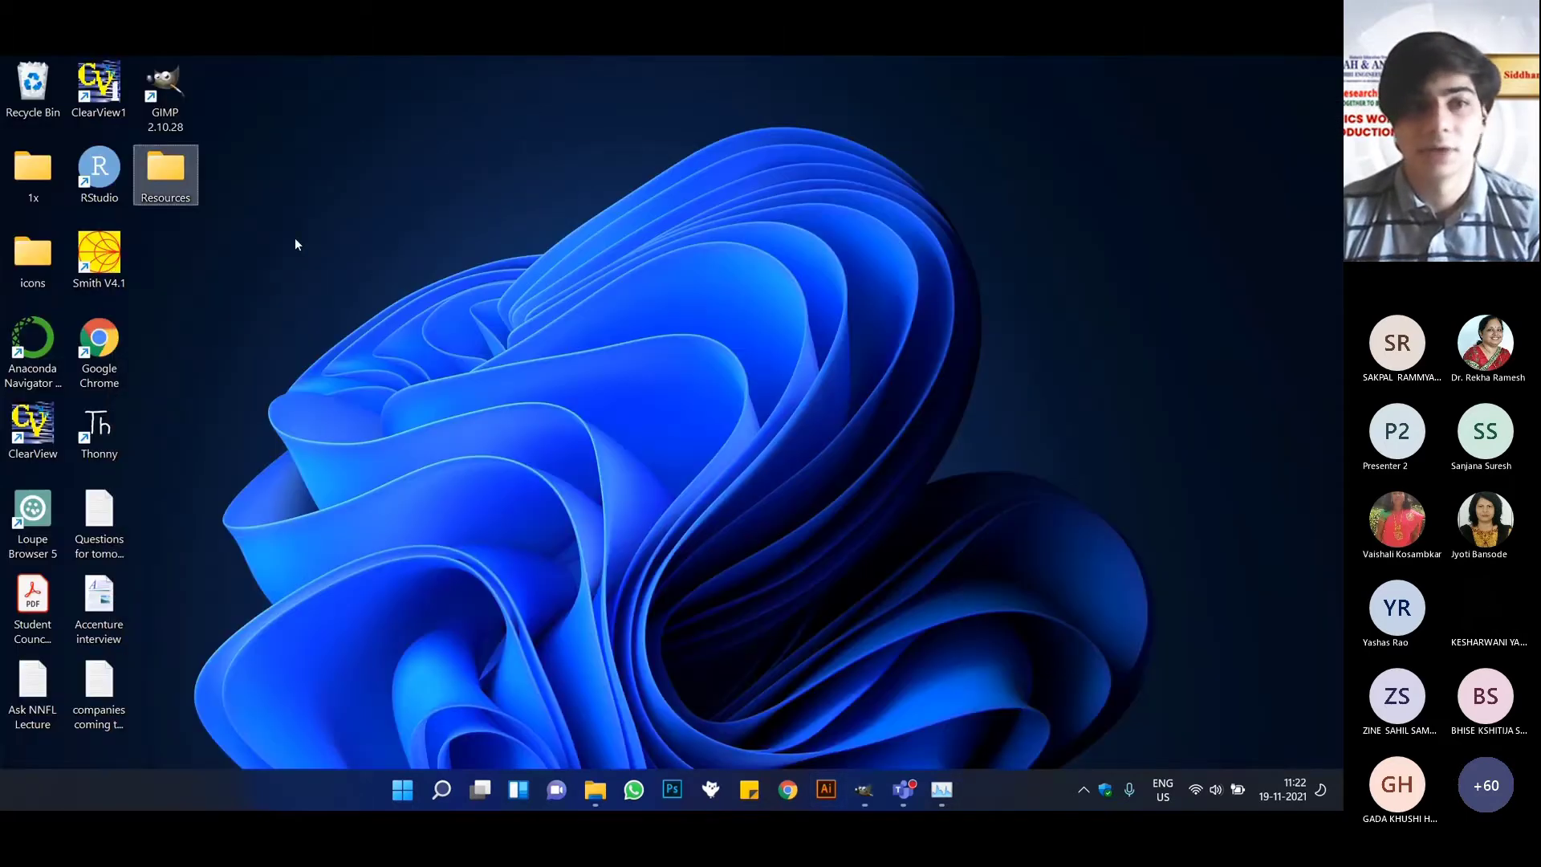
{"action": "double_click", "coordinate": [159, 203]}
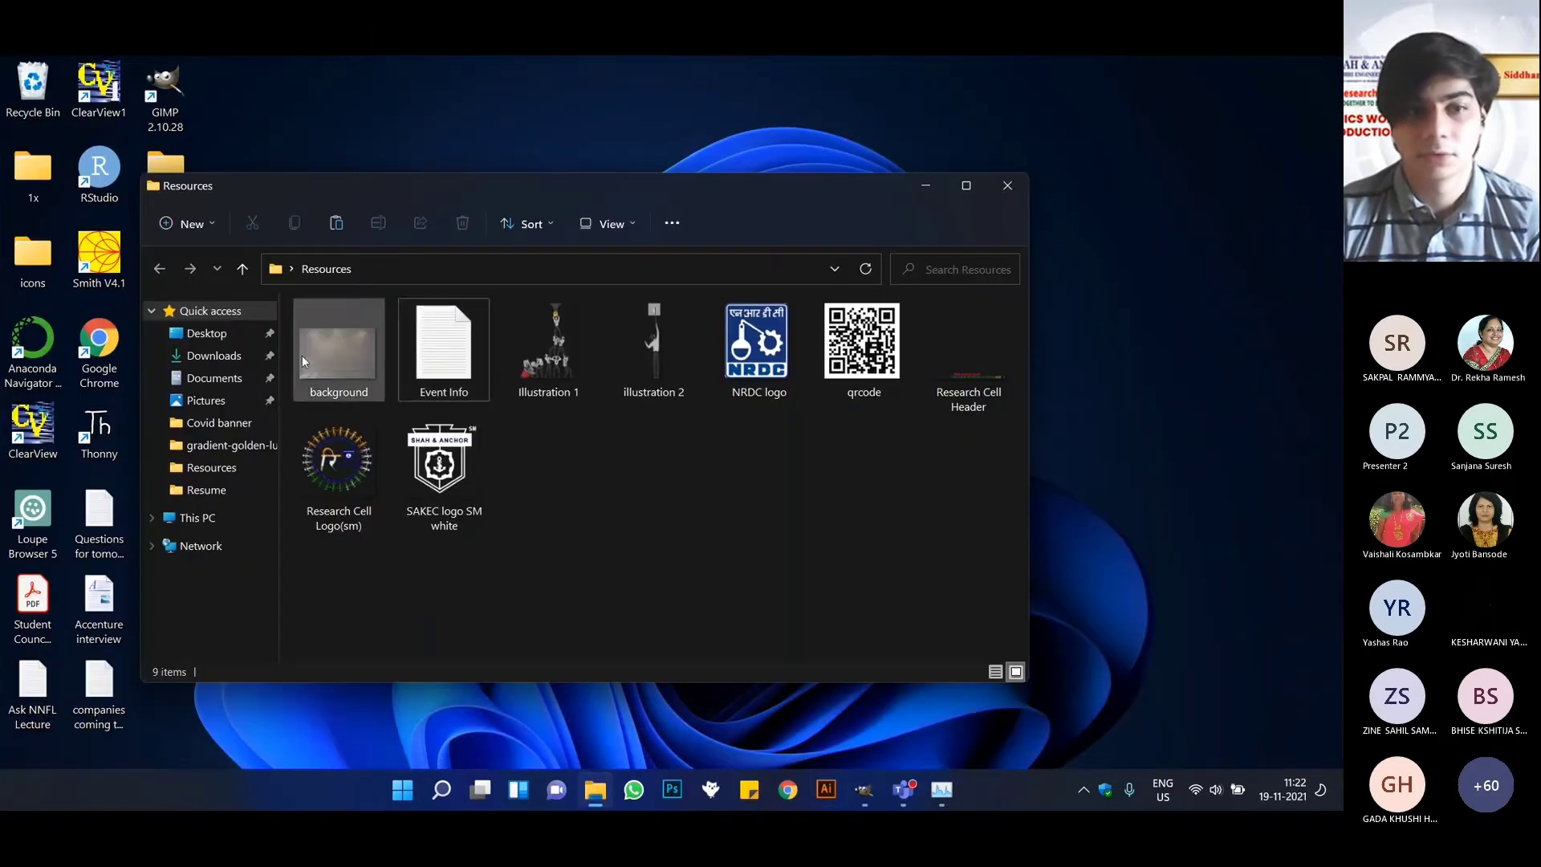
{"action": "left_click", "coordinate": [363, 355]}
{"action": "left_click_drag", "start_coordinate": [363, 355], "coordinate": [864, 781]}
{"action": "left_click", "coordinate": [866, 800]}
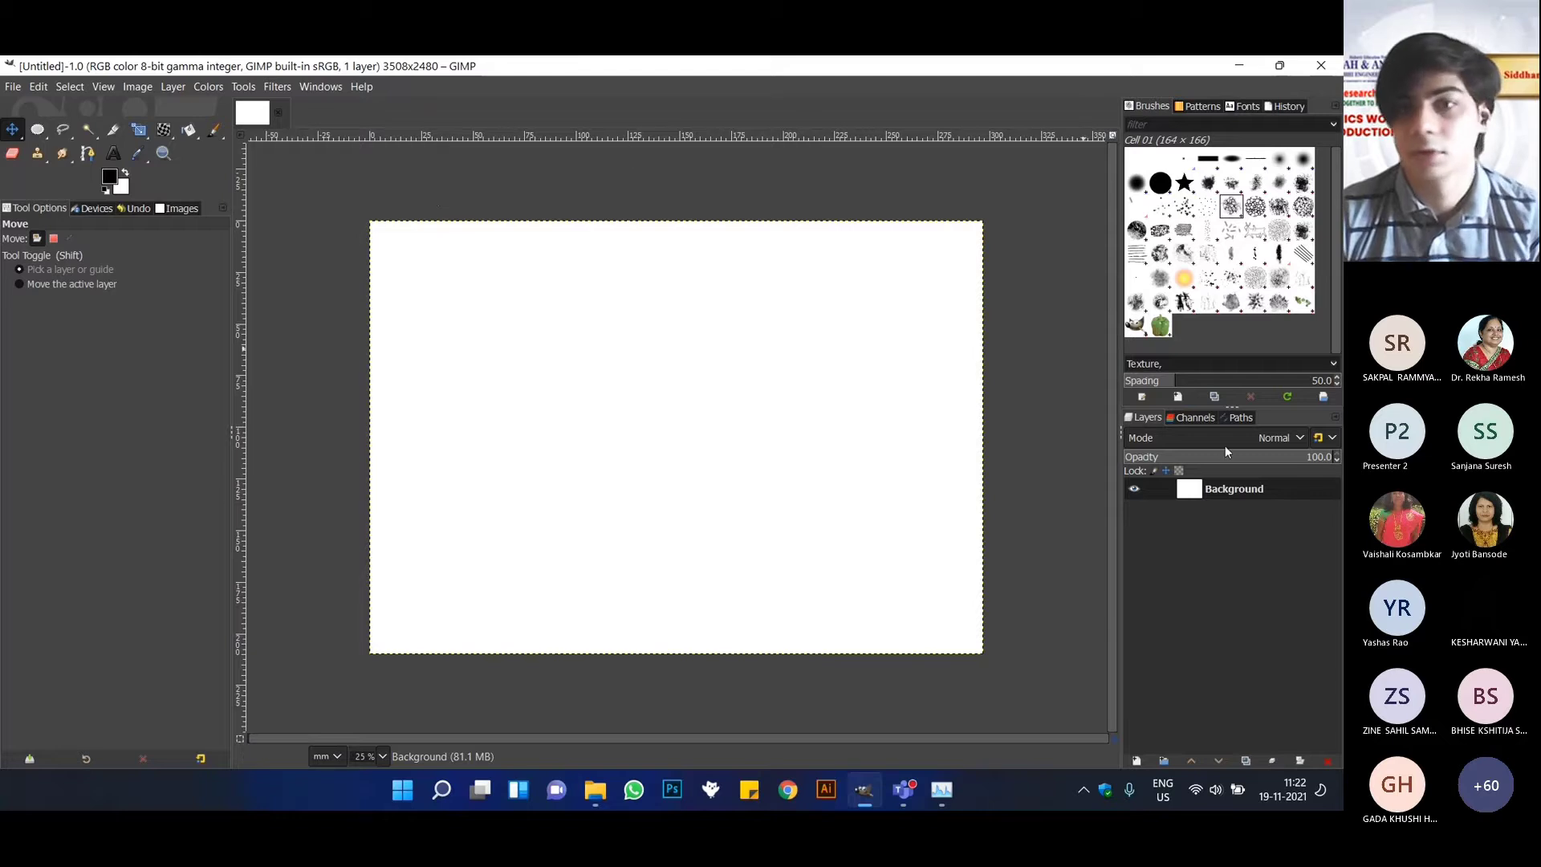
Import background.png from the desktop's Resources folder as a layer and reposition it over the canvas.
{"action": "left_click", "coordinate": [13, 89]}
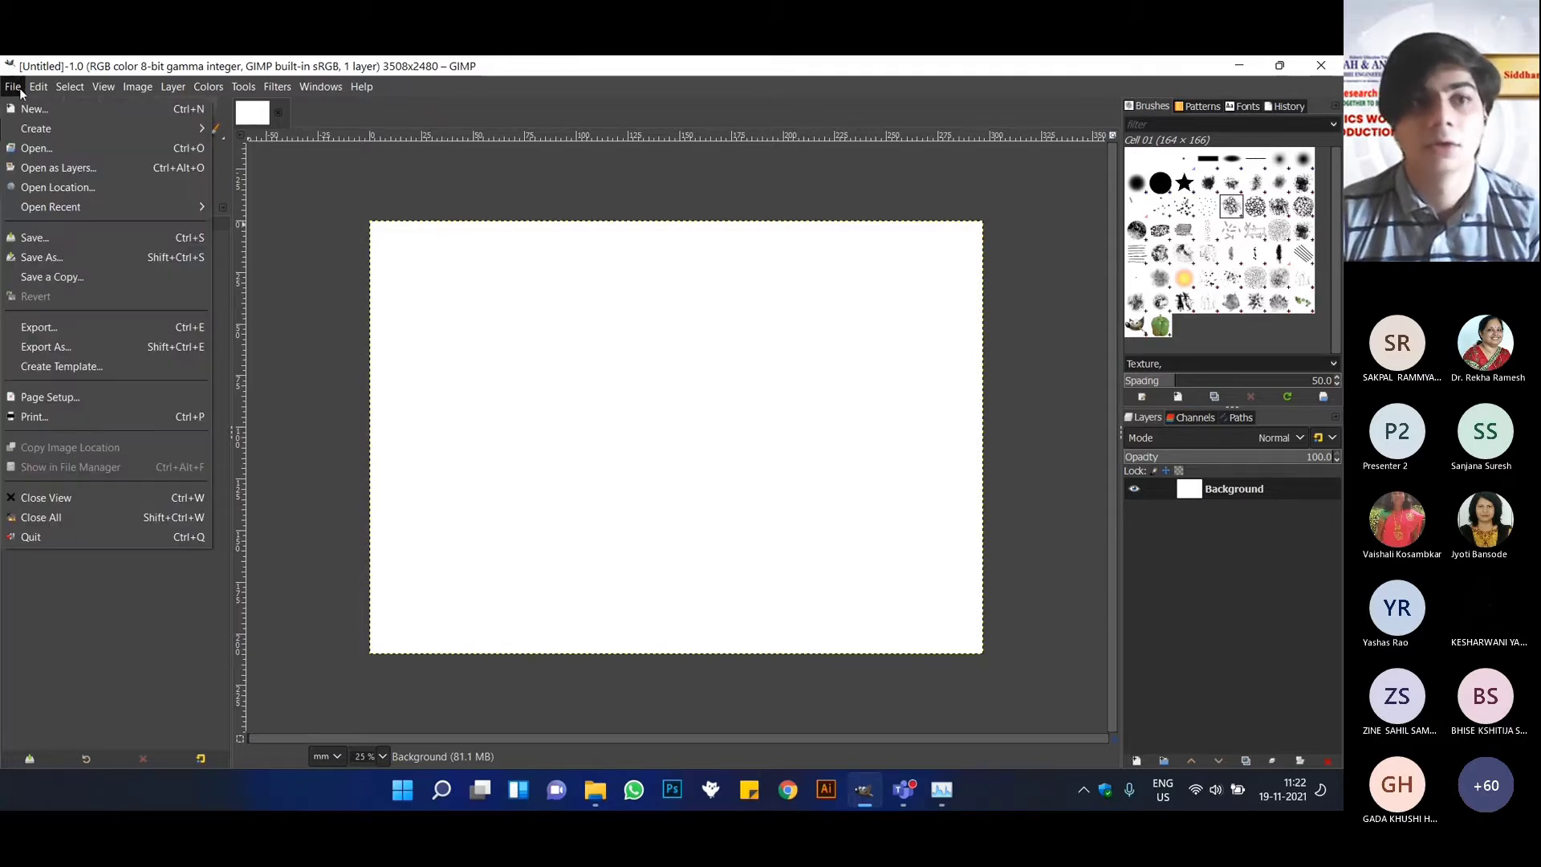
{"action": "left_click", "coordinate": [53, 169]}
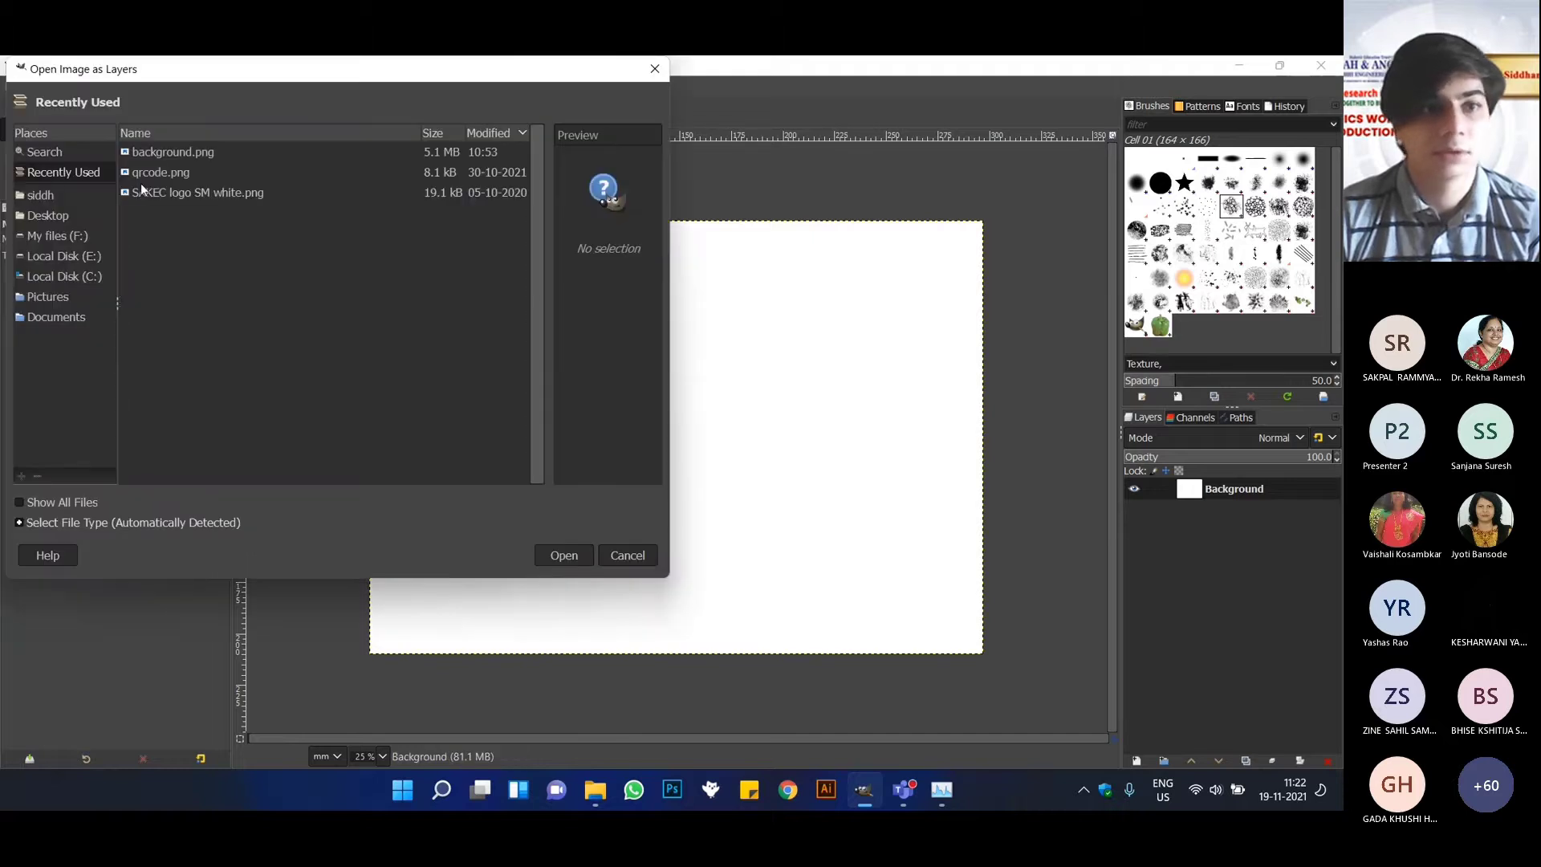
{"action": "left_click", "coordinate": [49, 215]}
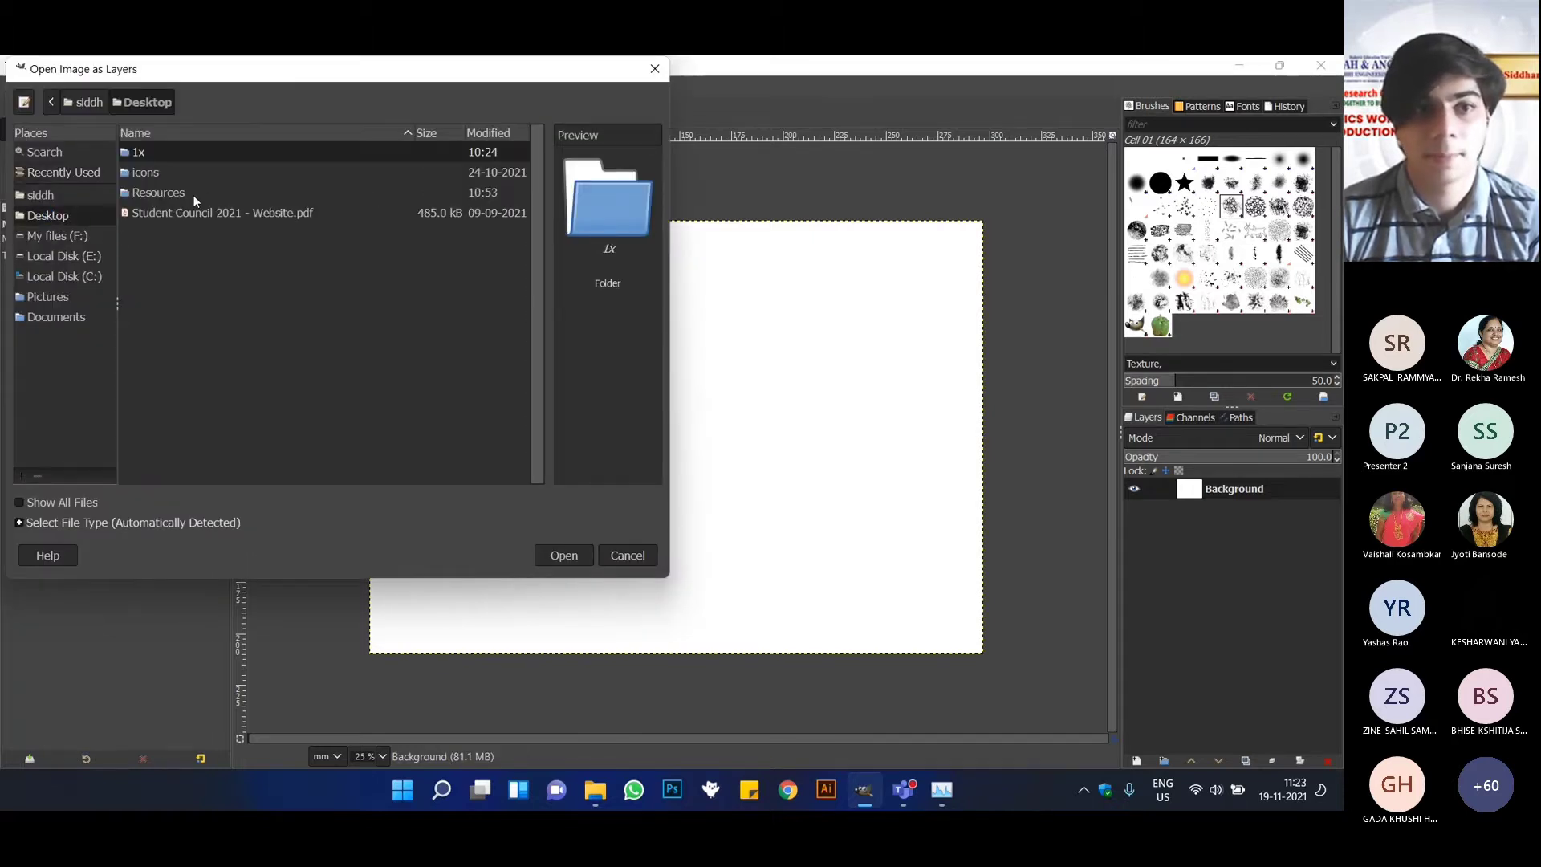
{"action": "double_click", "coordinate": [180, 193]}
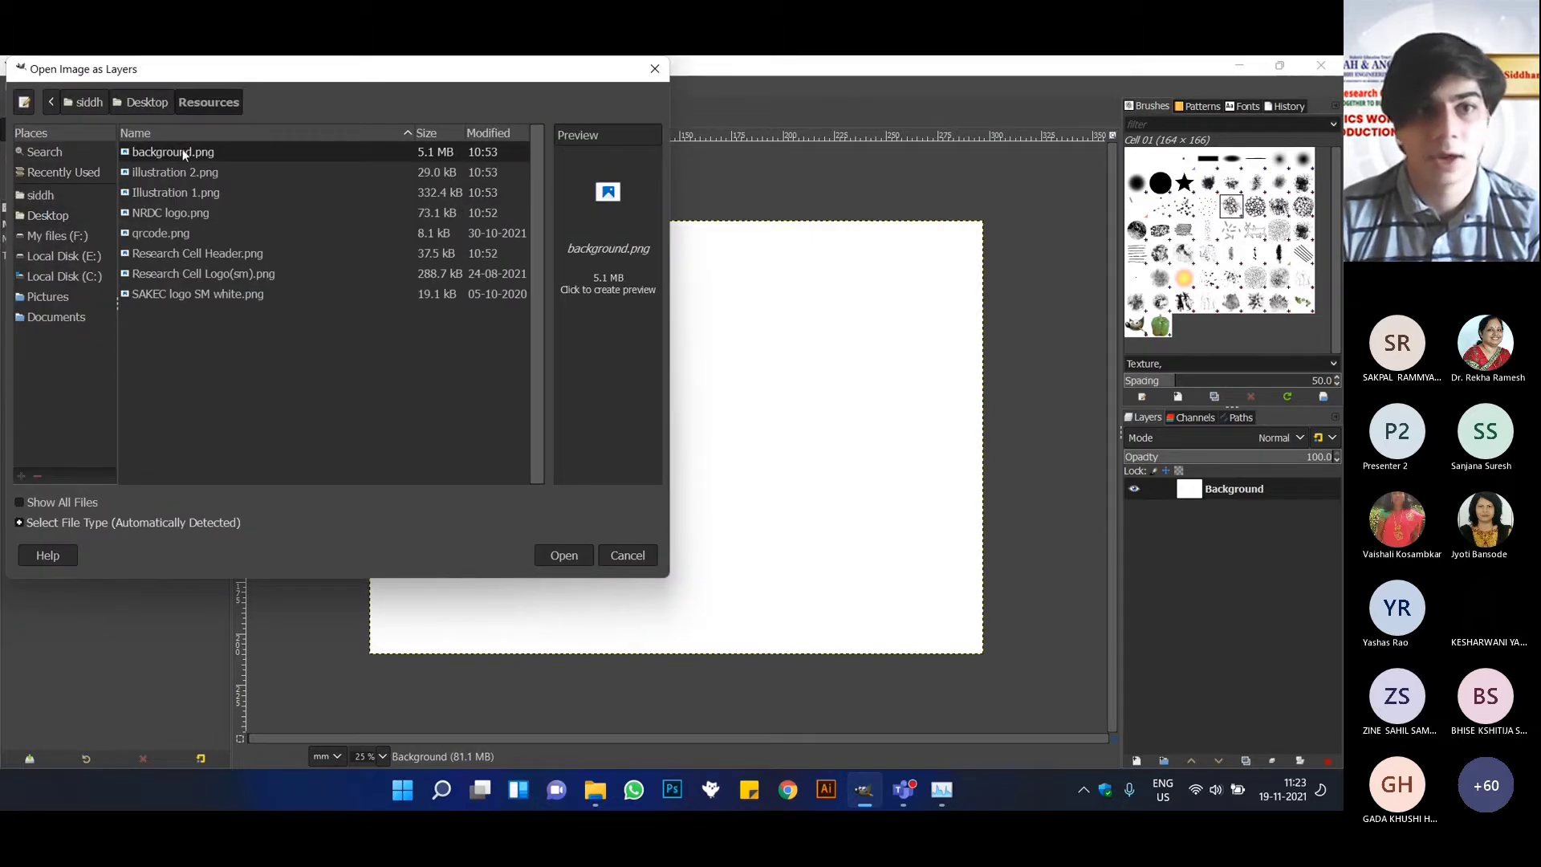
{"action": "left_click", "coordinate": [566, 552]}
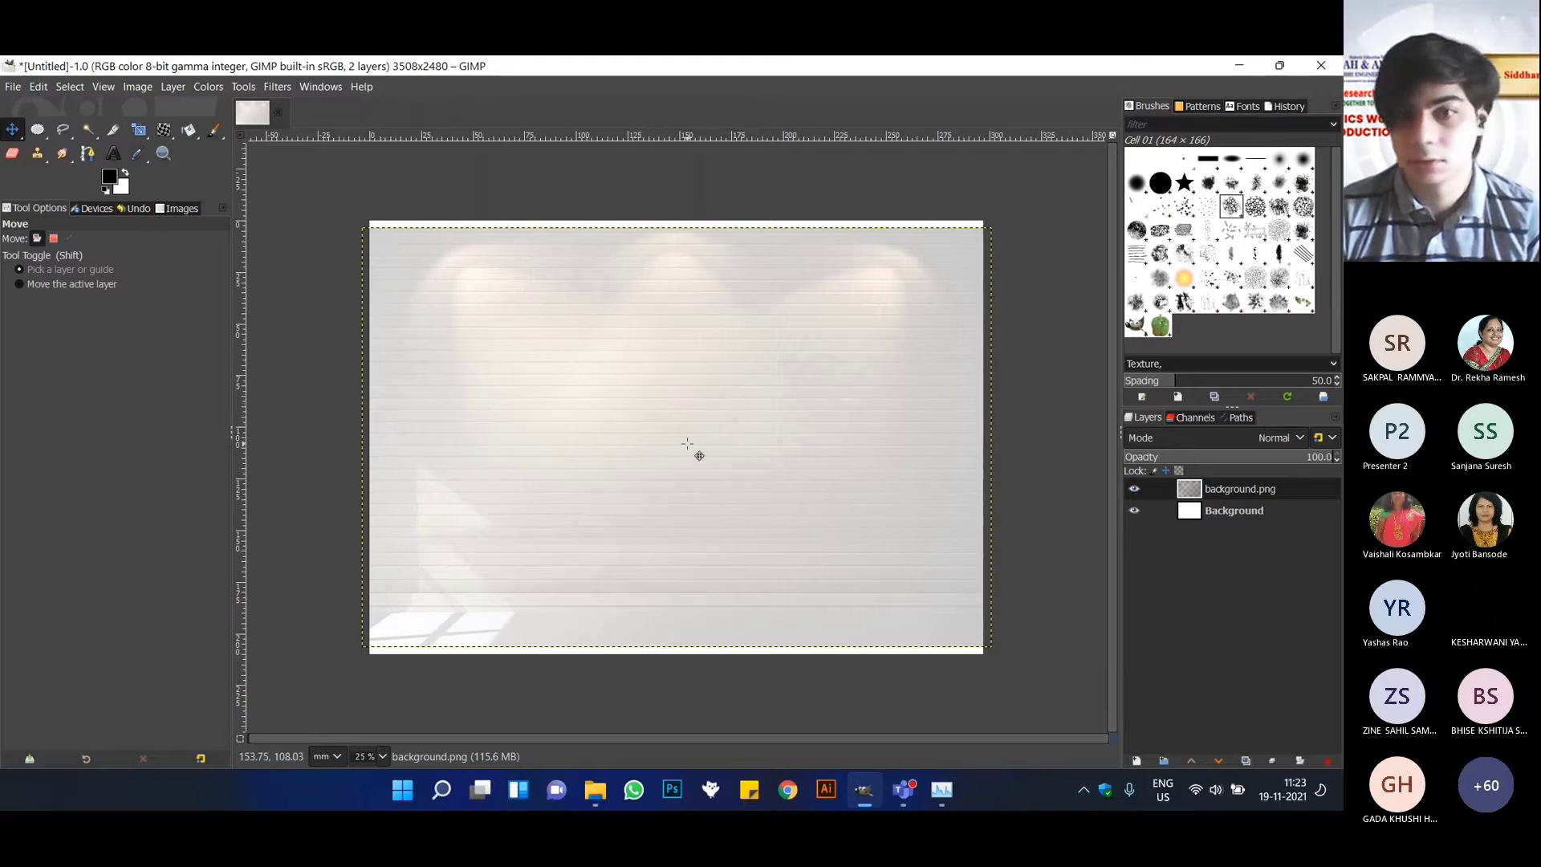
{"action": "mouse_move", "coordinate": [699, 451]}
{"action": "left_mouse_down"}
{"action": "mouse_move", "coordinate": [701, 409]}
{"action": "mouse_move", "coordinate": [705, 479]}
{"action": "mouse_move", "coordinate": [709, 448]}
{"action": "left_mouse_up"}
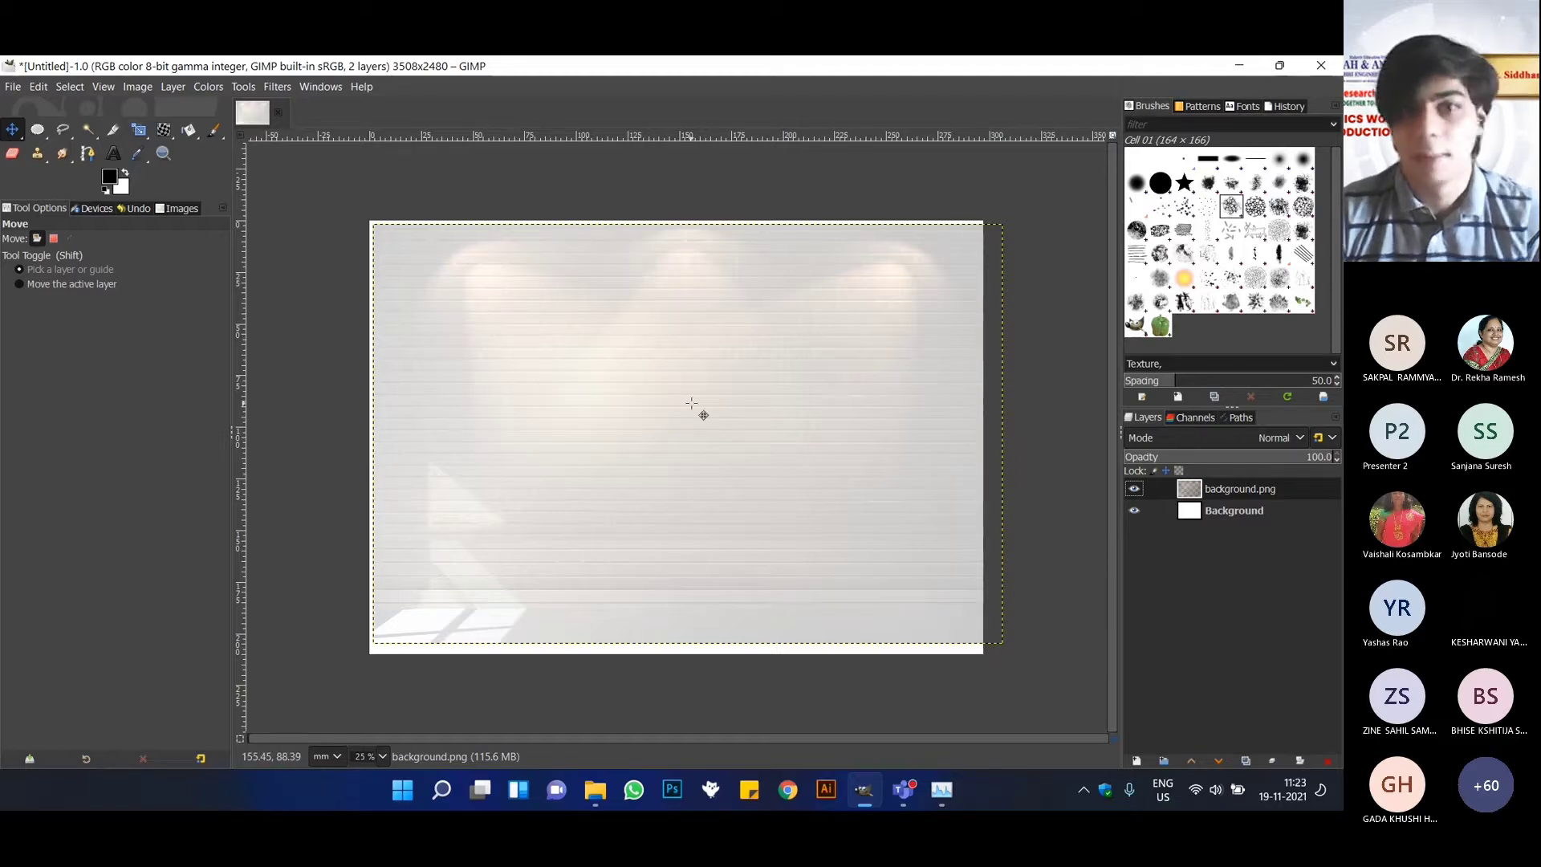
{"action": "left_click_drag", "start_coordinate": [691, 403], "coordinate": [669, 405]}
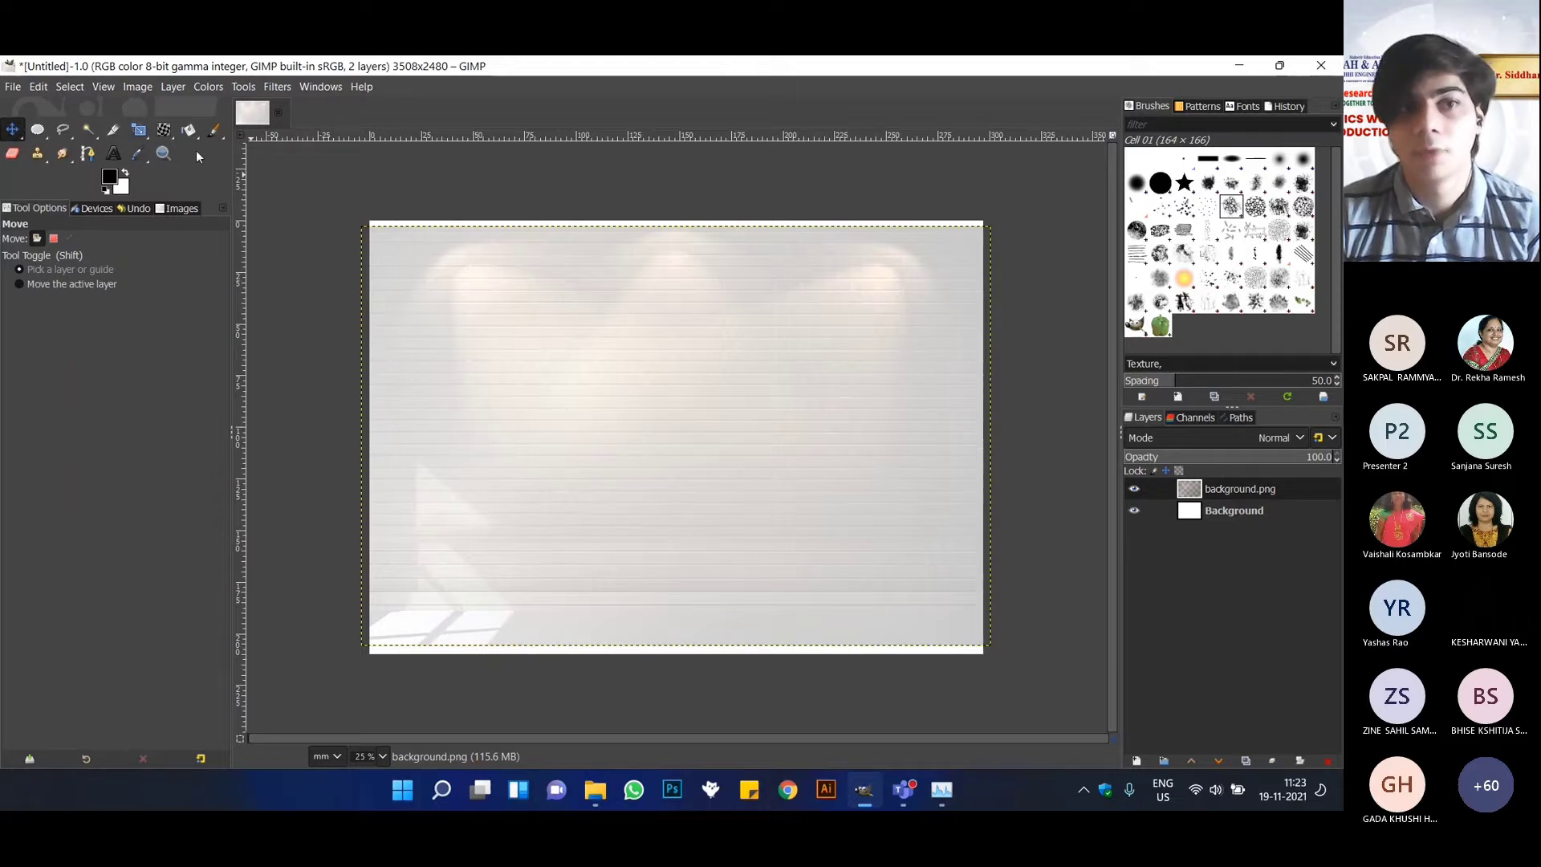
Scale the background.png layer to about 307.51 × 220.13 mm so that it covers the whole canvas.
{"action": "left_click", "coordinate": [139, 132]}
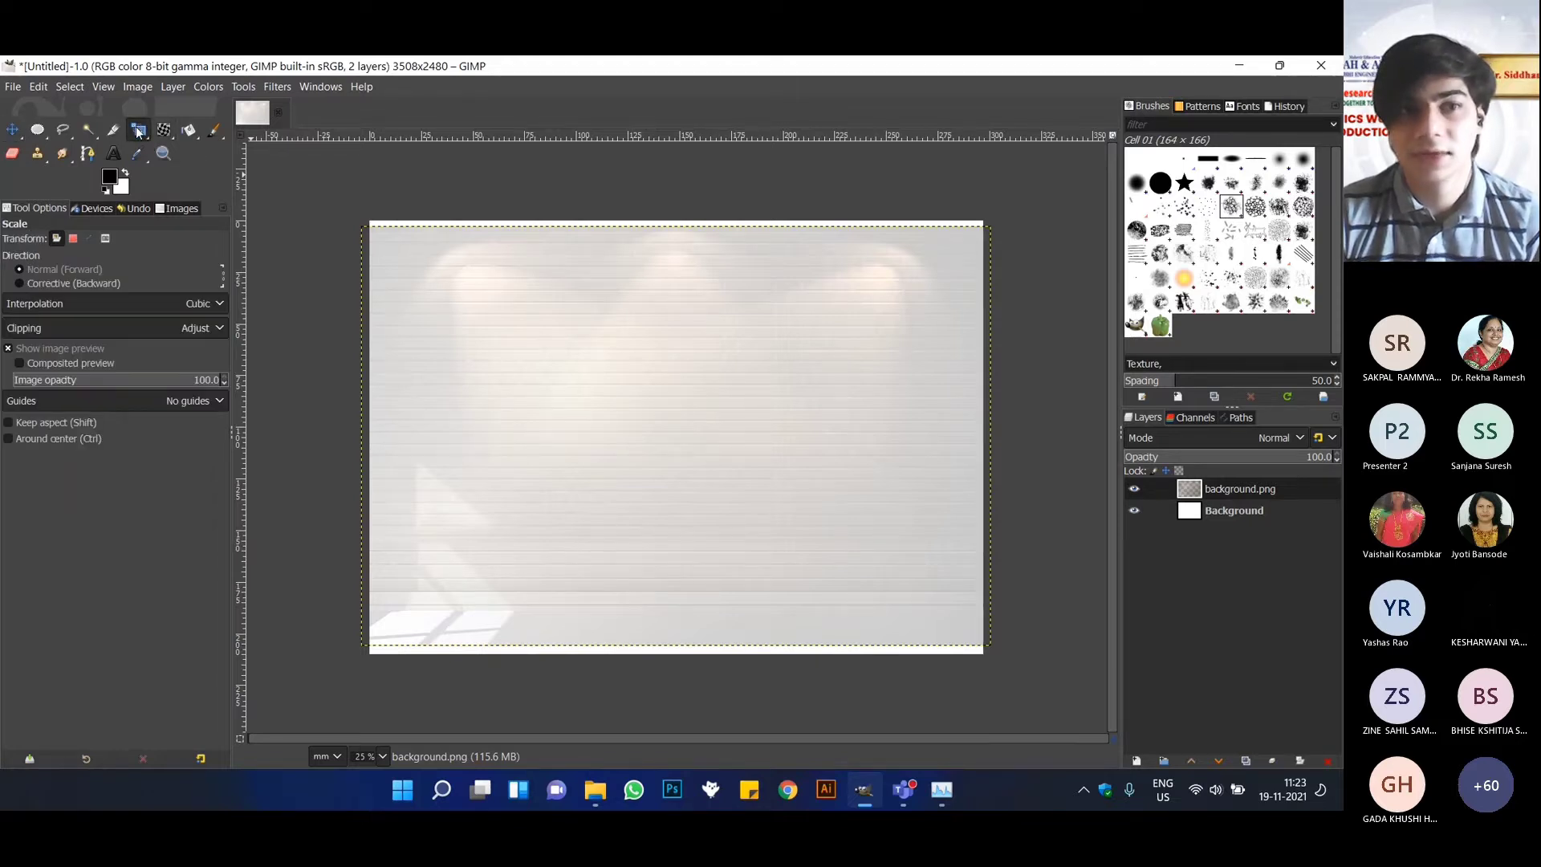
{"action": "right_click", "coordinate": [139, 131]}
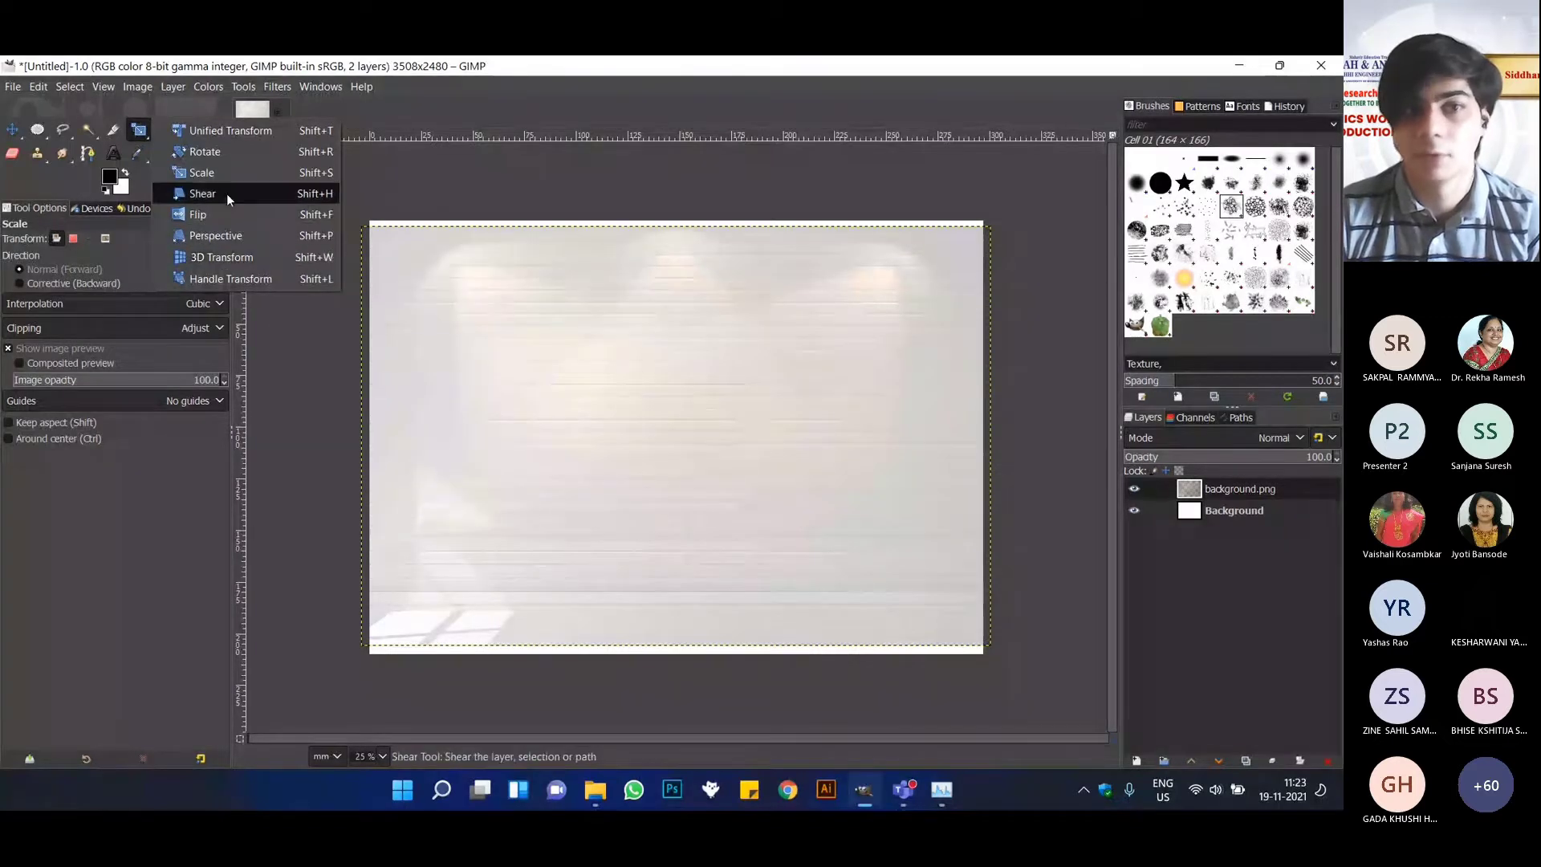
{"action": "right_click", "coordinate": [541, 320]}
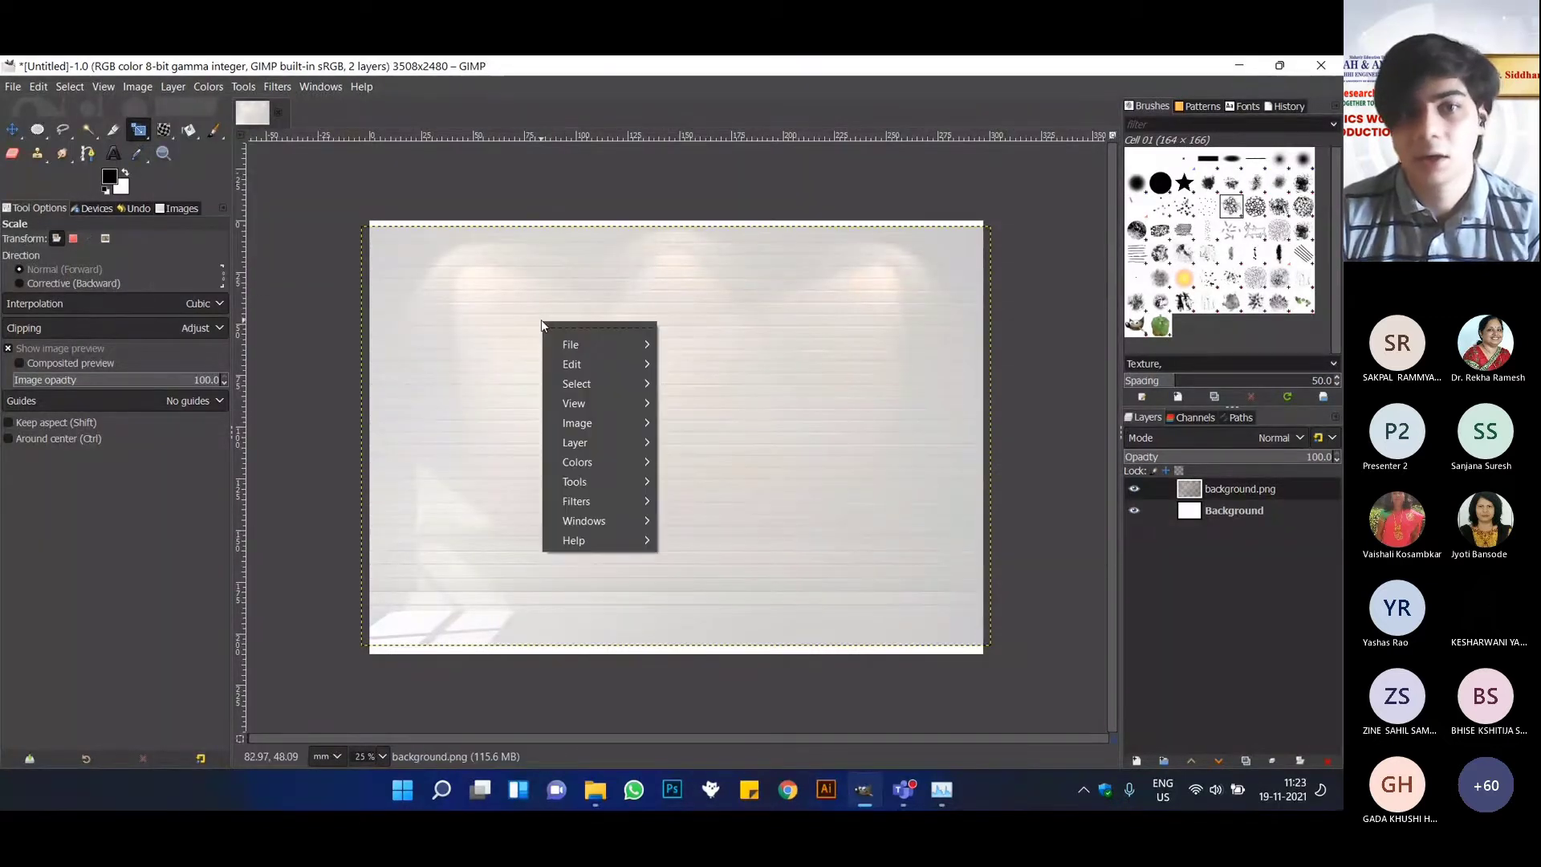
{"action": "left_click", "coordinate": [482, 330]}
{"action": "left_click", "coordinate": [491, 327]}
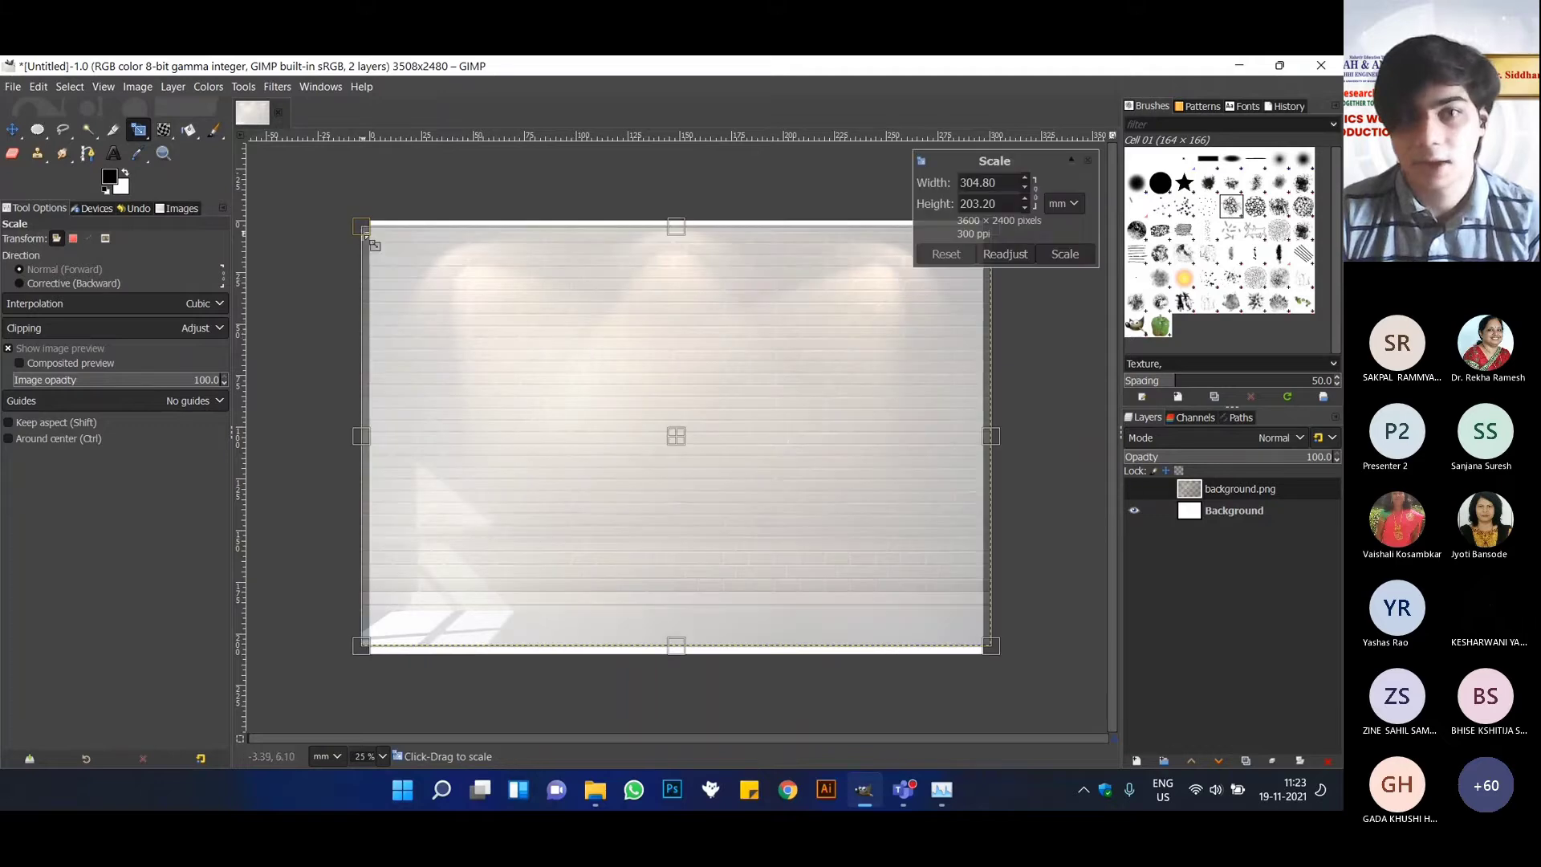
{"action": "mouse_move", "coordinate": [676, 196]}
{"action": "left_mouse_down"}
{"action": "mouse_move", "coordinate": [676, 153]}
{"action": "mouse_move", "coordinate": [678, 178]}
{"action": "left_mouse_up"}
{"action": "left_click_drag", "start_coordinate": [691, 657], "coordinate": [687, 737]}
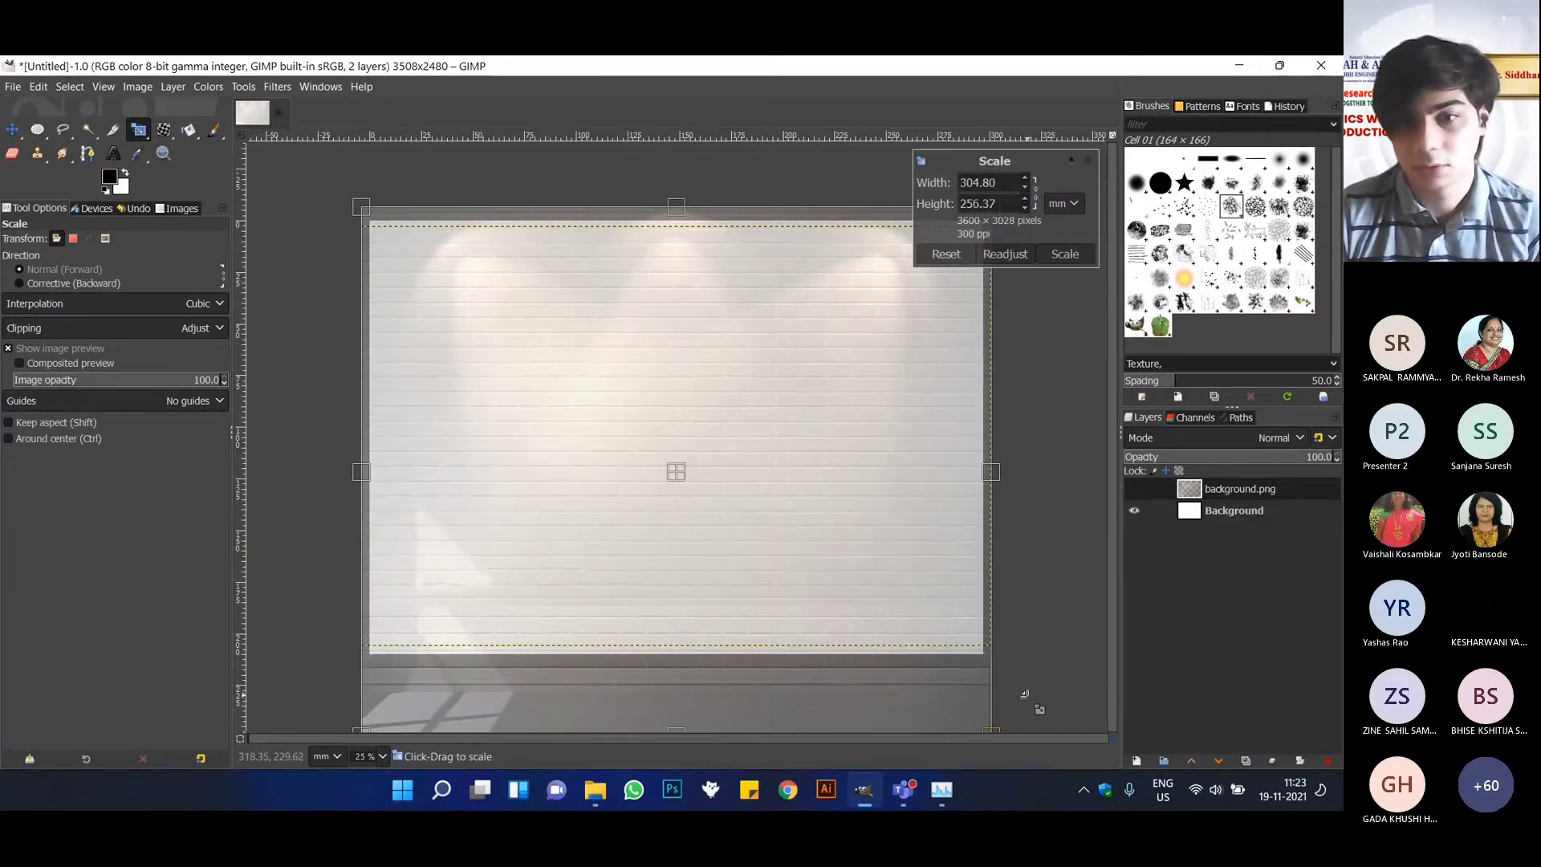
{"action": "left_click_drag", "start_coordinate": [810, 502], "coordinate": [664, 506]}
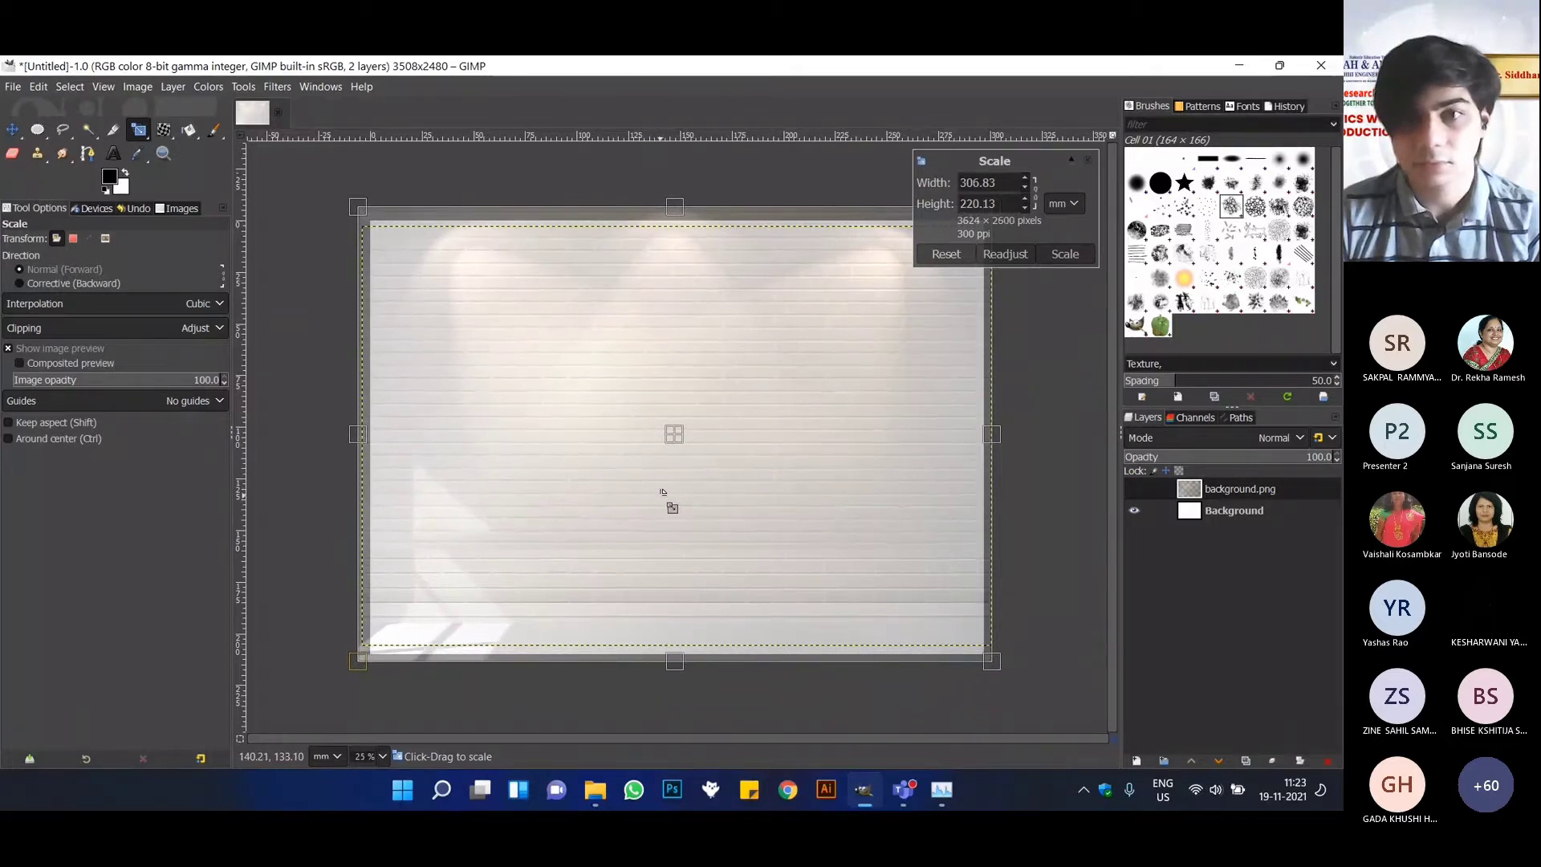
{"action": "left_click", "coordinate": [1065, 256]}
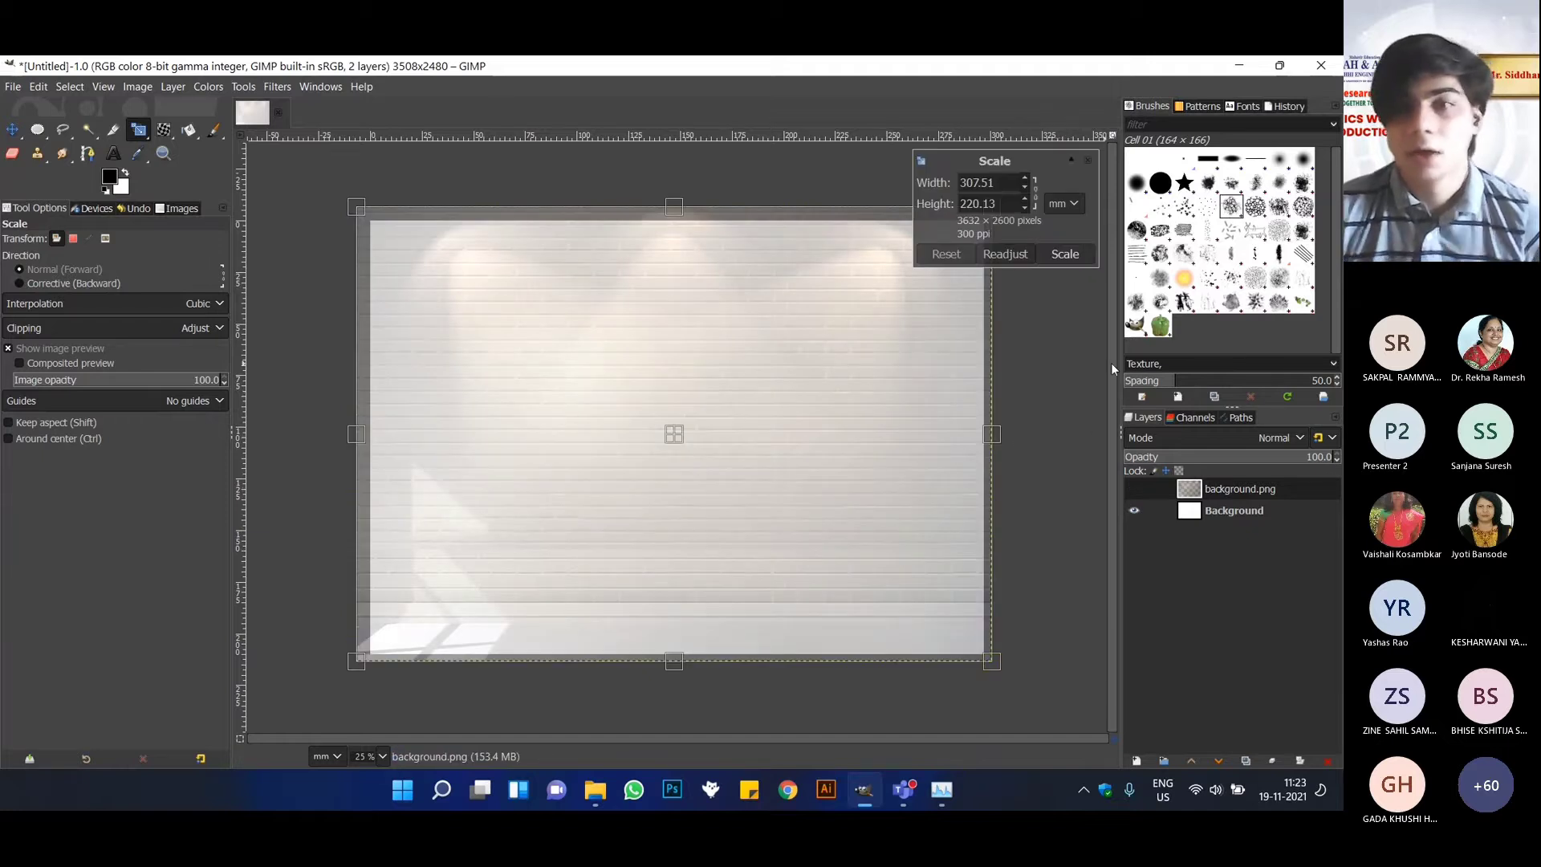
{"action": "left_click", "coordinate": [1098, 163]}
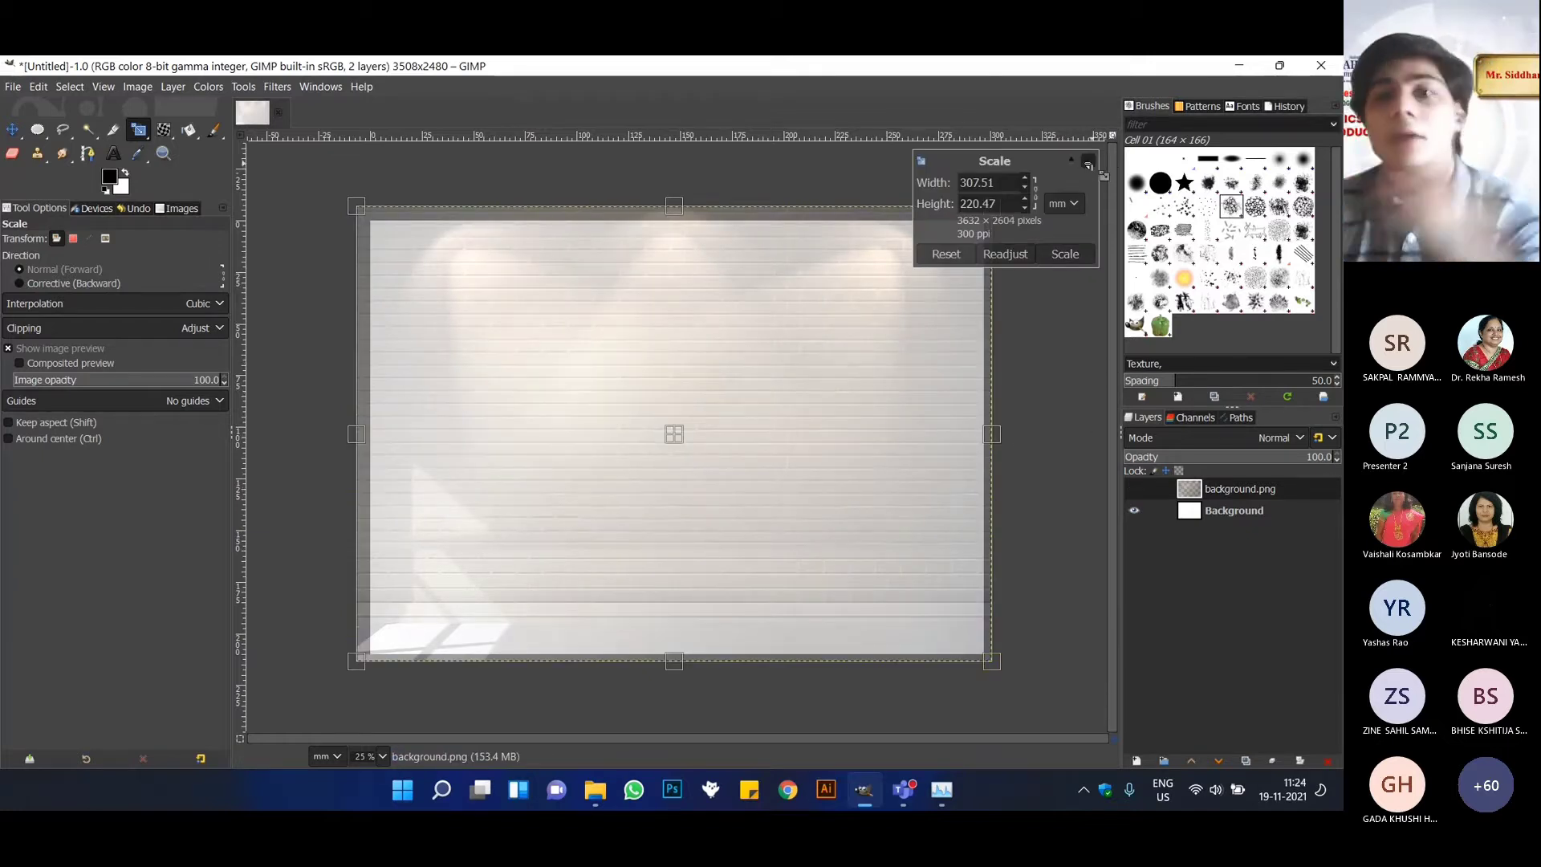
{"action": "left_click", "coordinate": [1088, 165]}
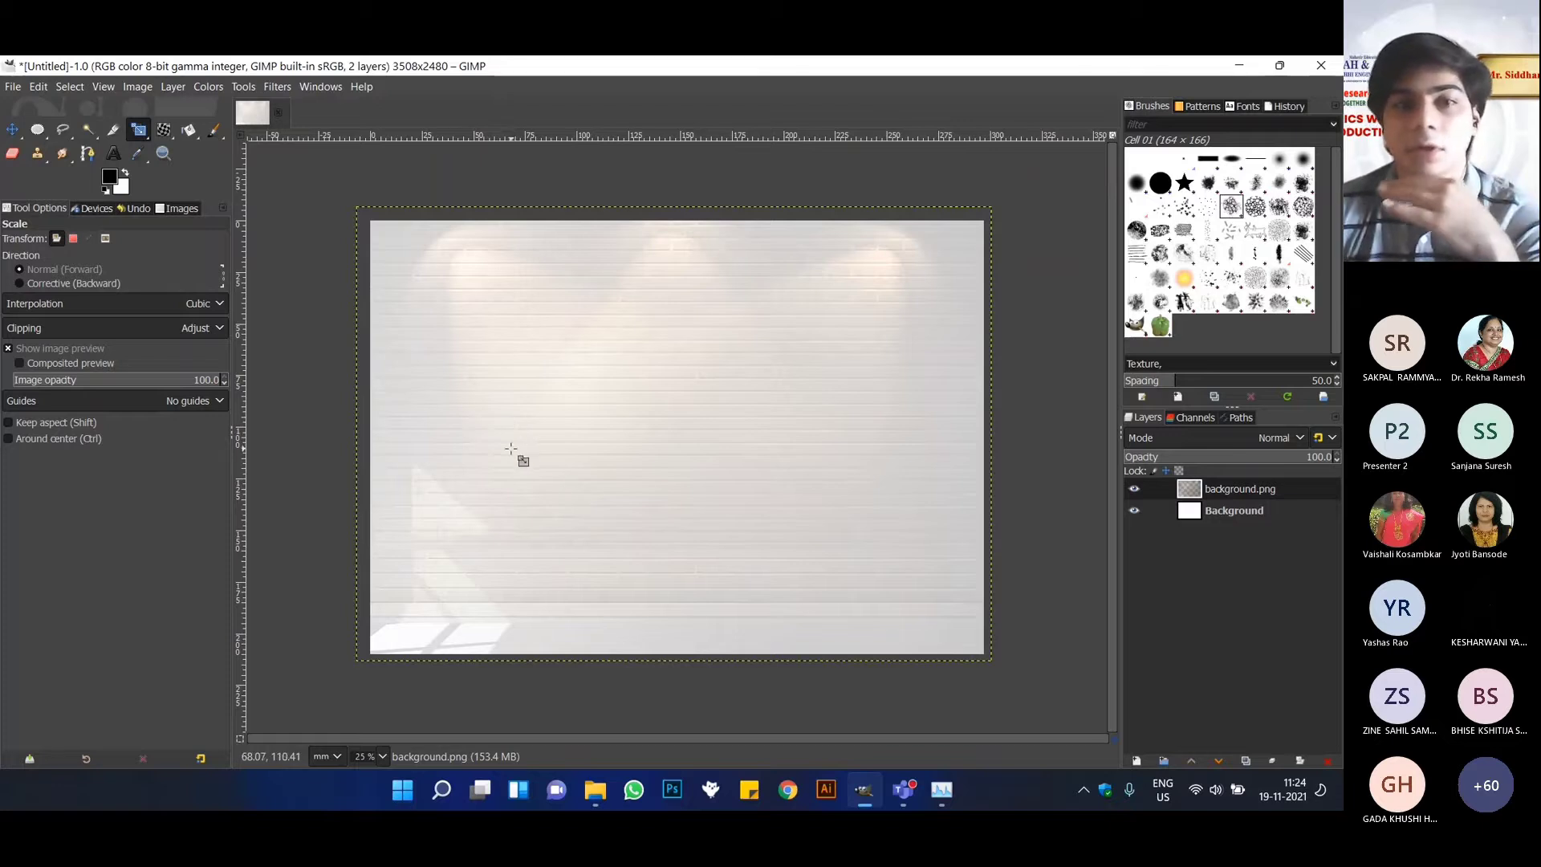
{"action": "left_click", "coordinate": [637, 703]}
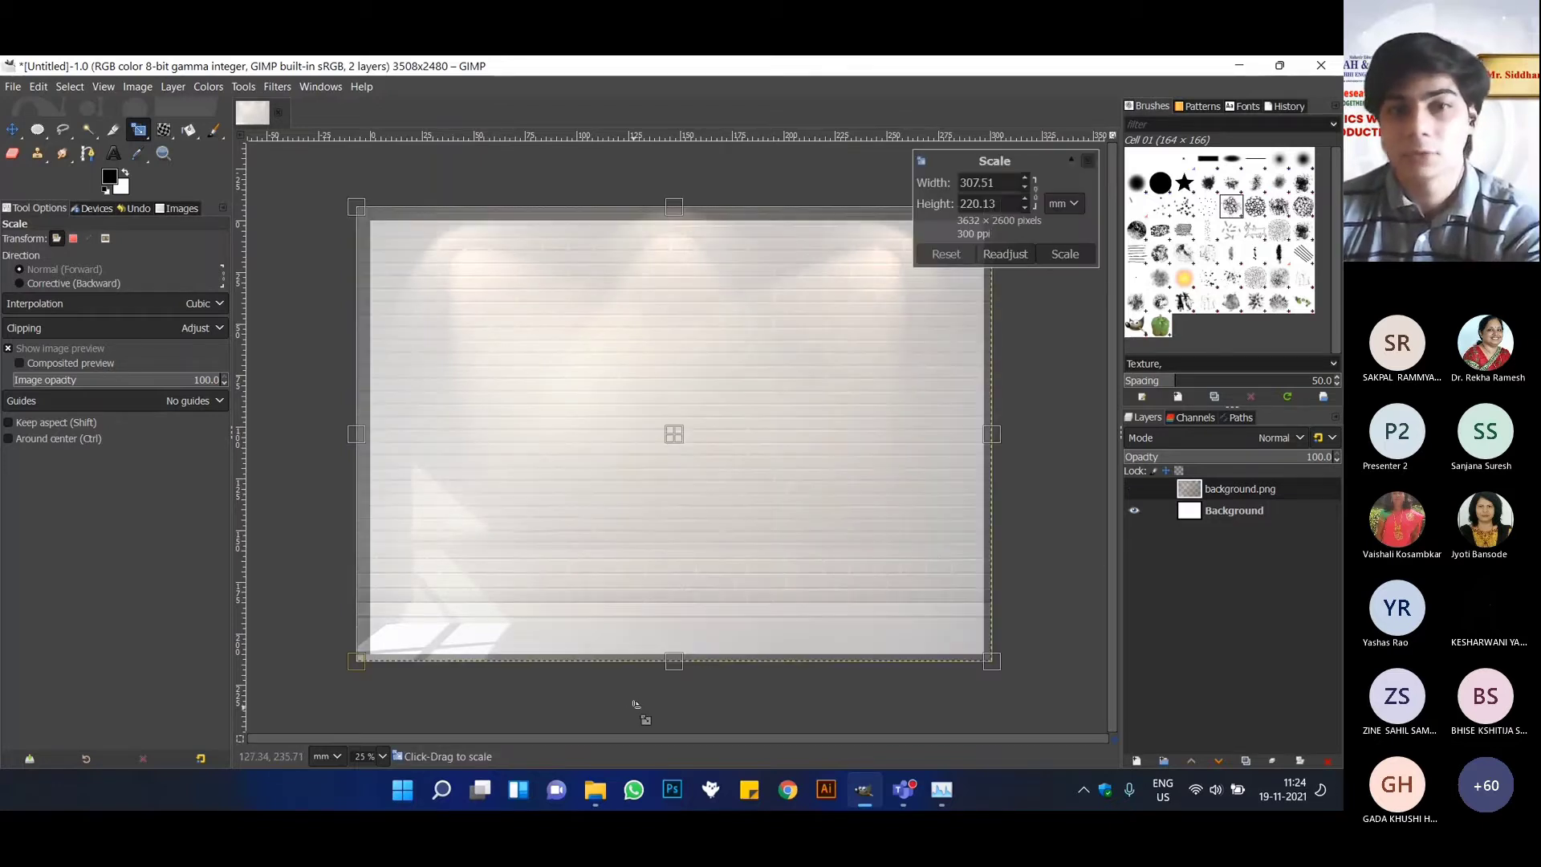
Import SAKEC logo SM white.png from the Resources folder as a layer and place it near the canvas's upper-left corner.
{"action": "left_click", "coordinate": [11, 88]}
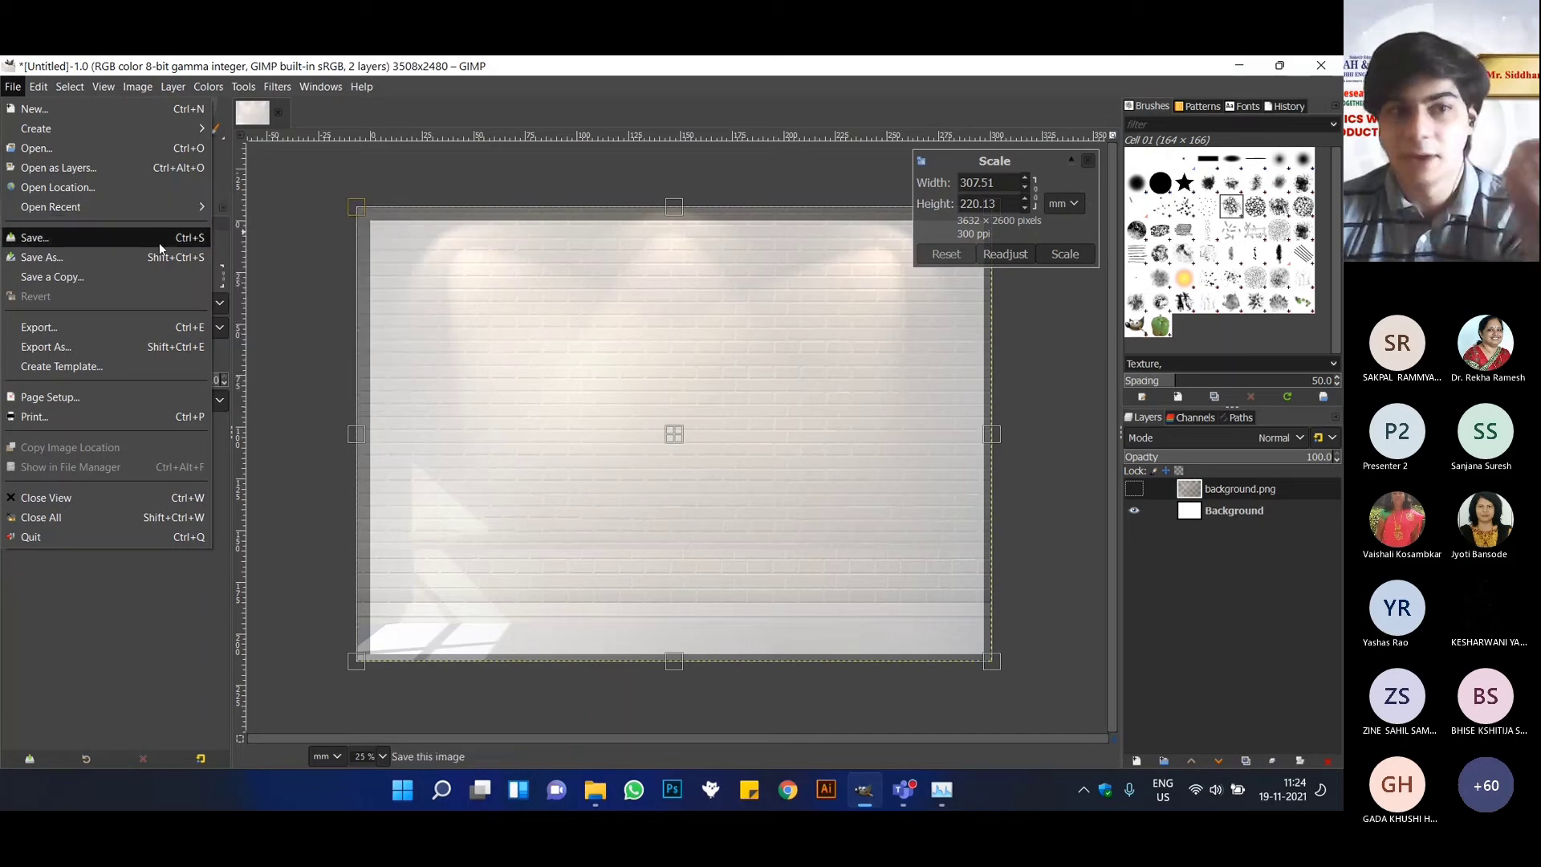
{"action": "left_click", "coordinate": [64, 168]}
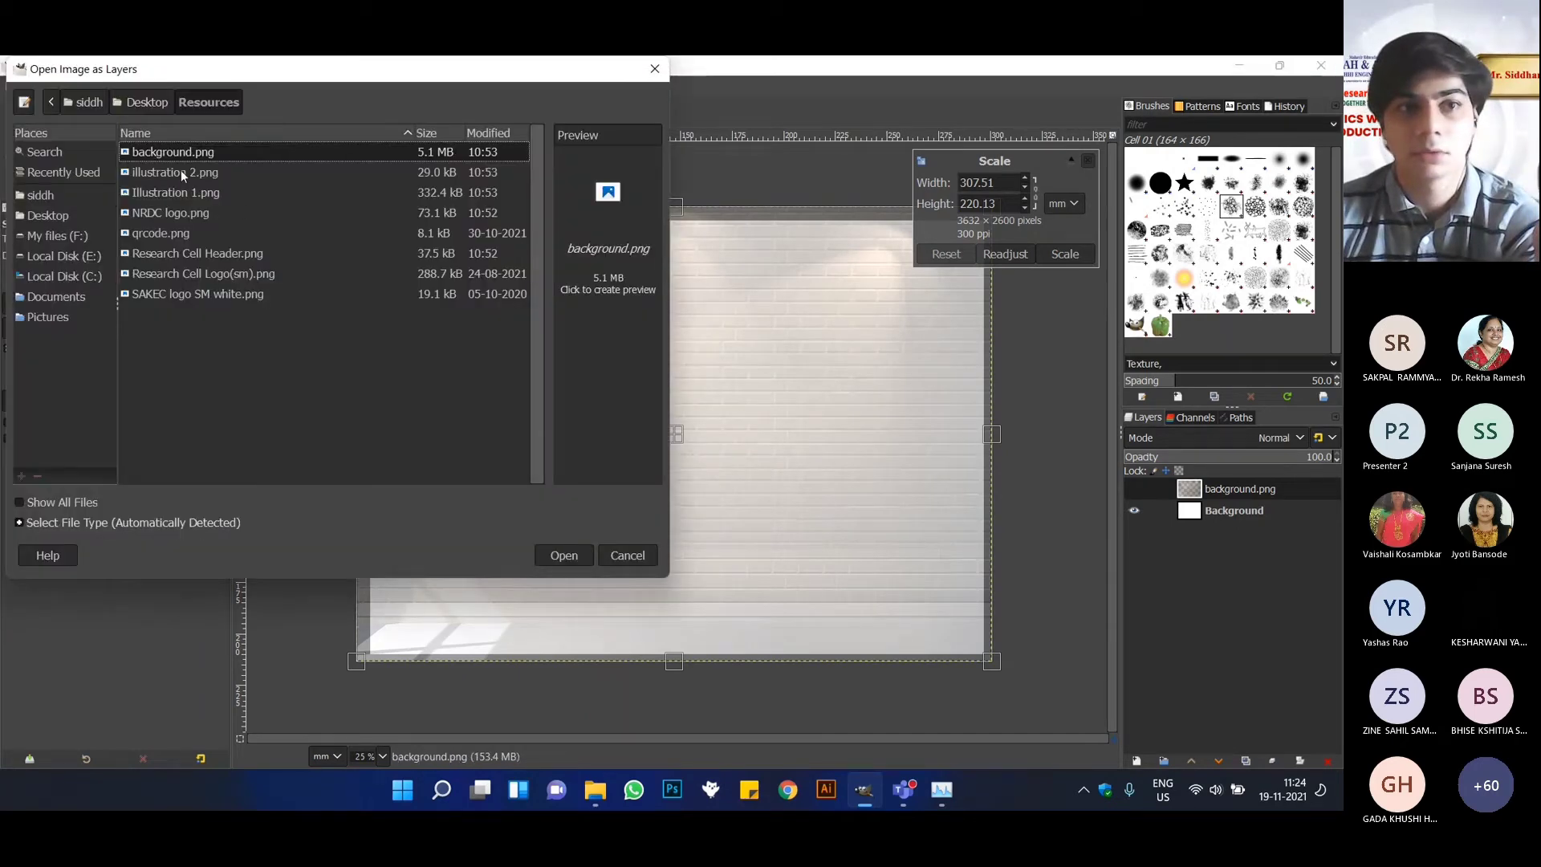
{"action": "left_click", "coordinate": [189, 295]}
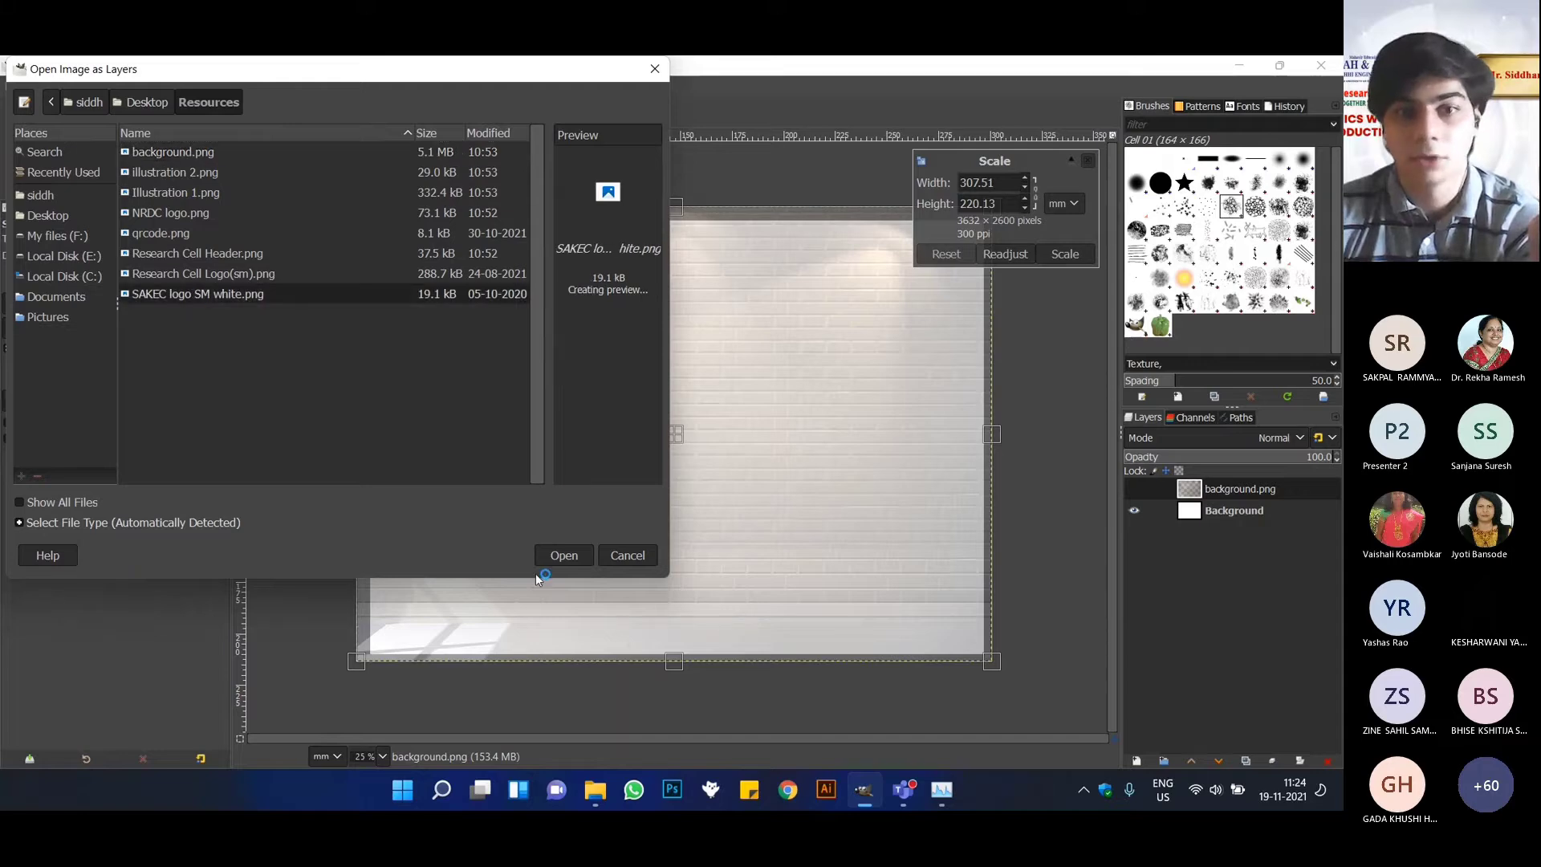
{"action": "left_click", "coordinate": [561, 556]}
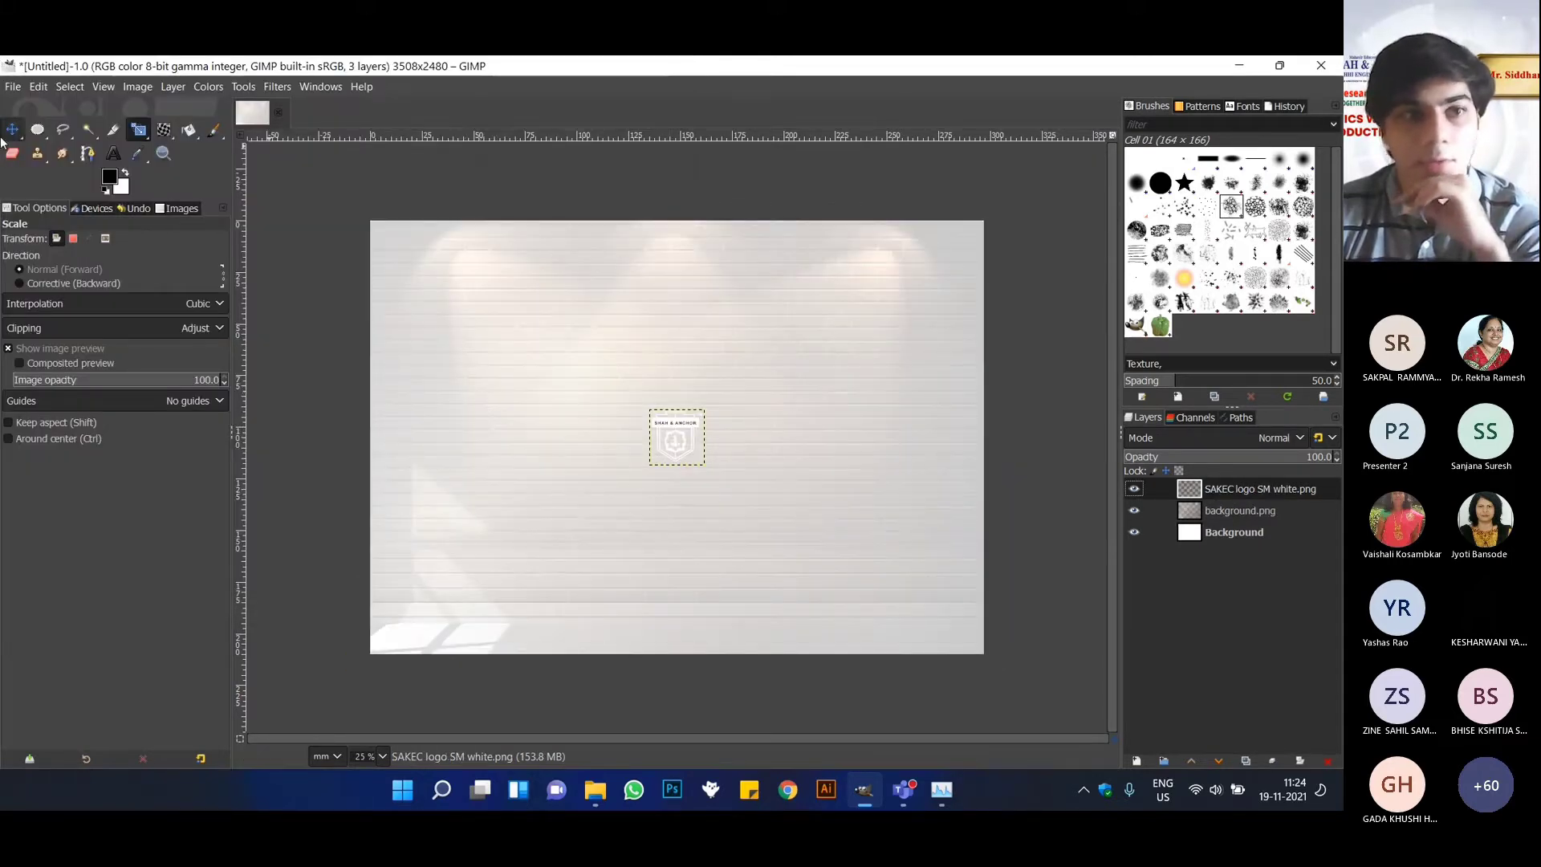
{"action": "left_click", "coordinate": [12, 129]}
{"action": "left_click_drag", "start_coordinate": [670, 427], "coordinate": [441, 256]}
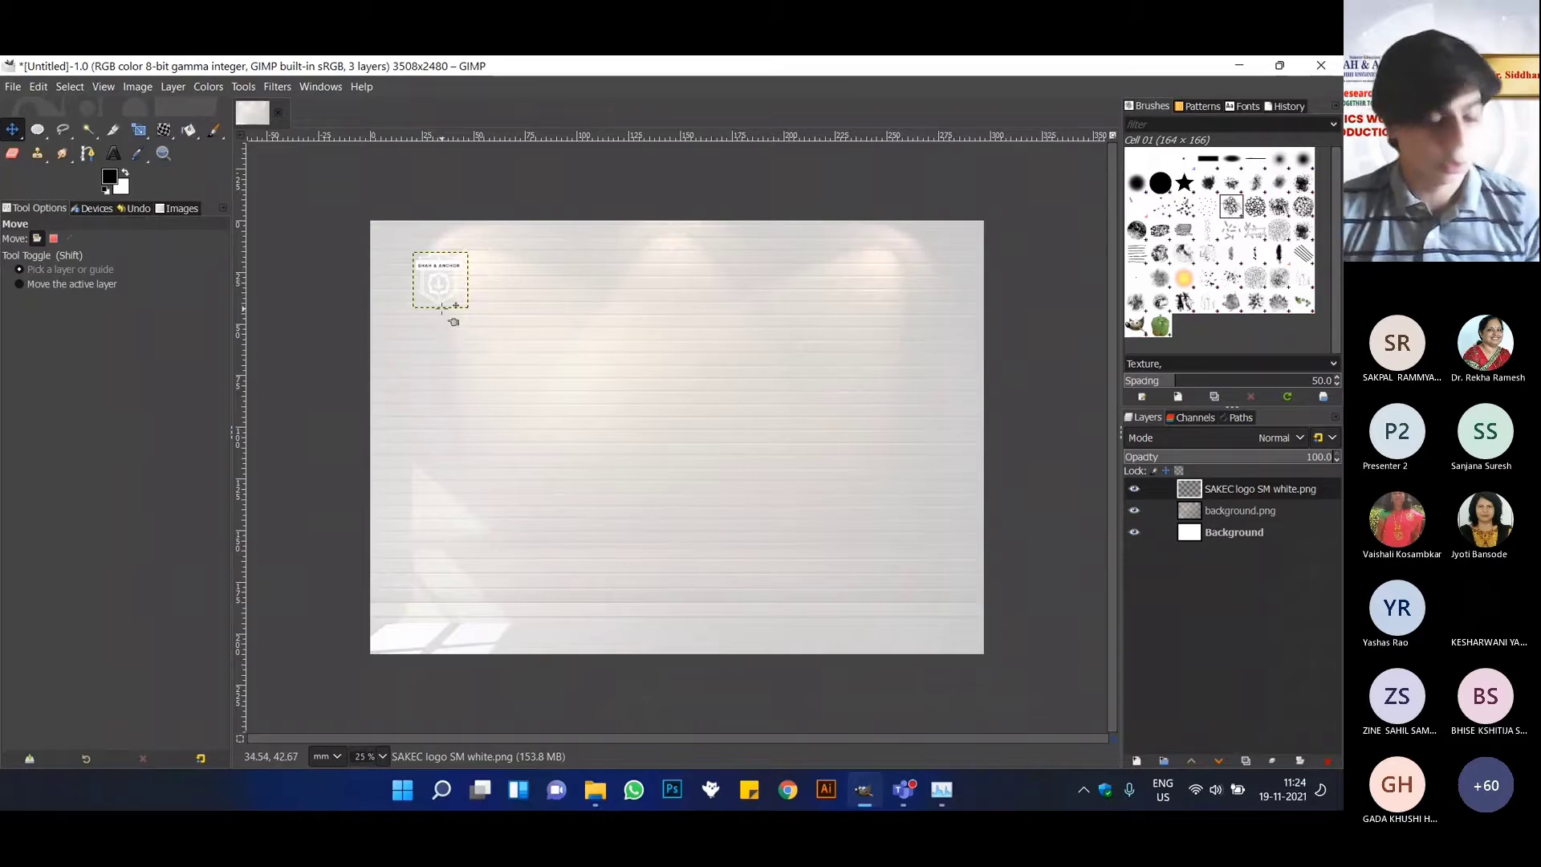
Select the logo's white areas with Select by Color, and clear that selection.
{"action": "key", "text": "ctrl"}
{"action": "scroll", "coordinate": [431, 258], "scroll_direction": "up", "scroll_amount": 4}
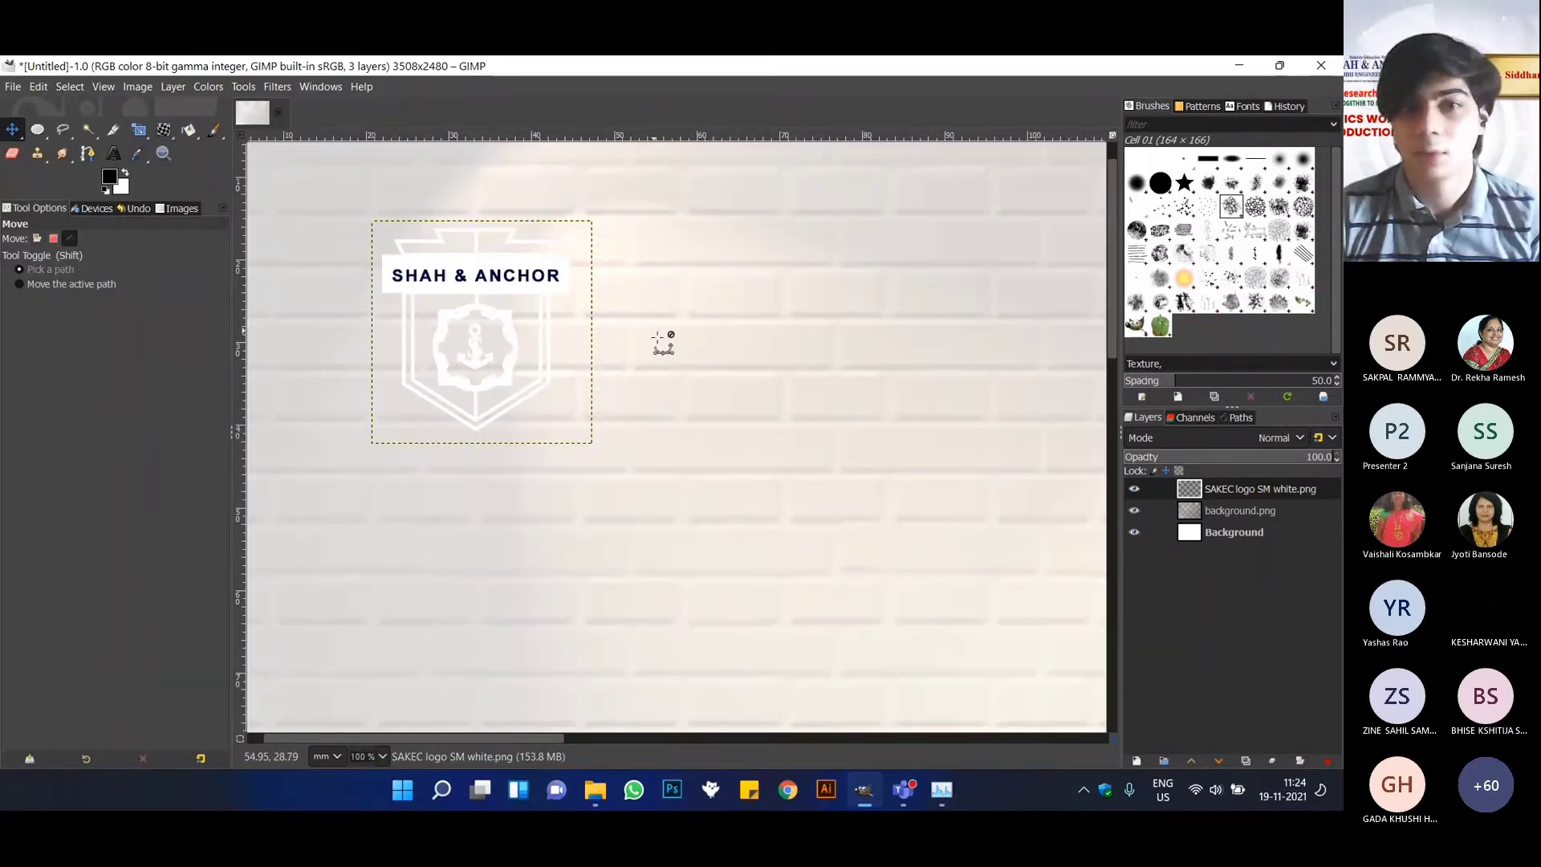
{"action": "scroll", "coordinate": [690, 402], "scroll_direction": "down", "scroll_amount": 1}
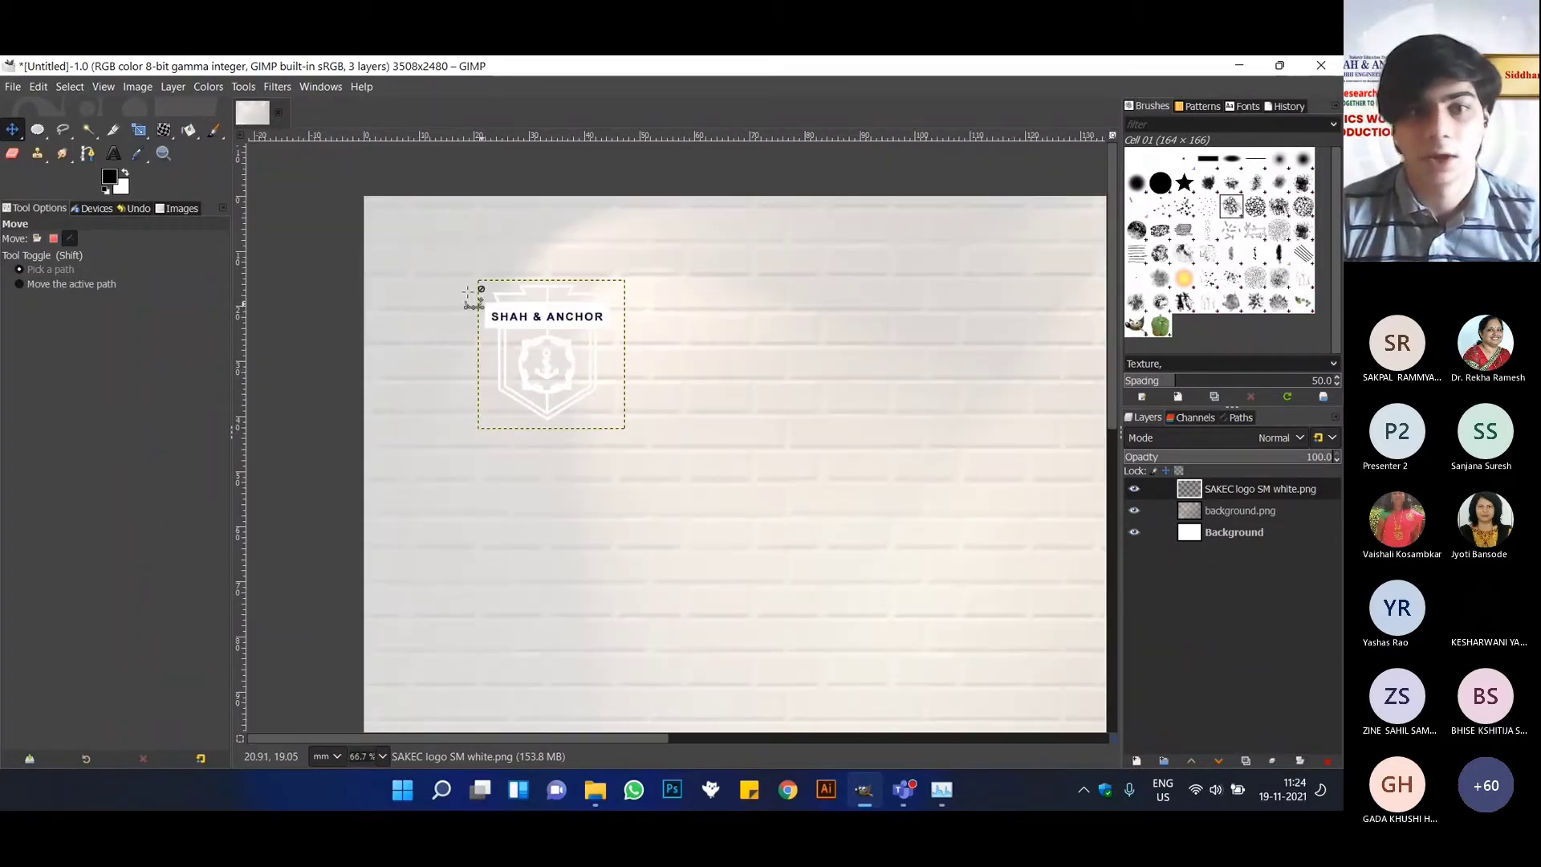
{"action": "scroll", "coordinate": [474, 297], "scroll_direction": "up", "scroll_amount": 2}
{"action": "scroll", "coordinate": [941, 426], "scroll_direction": "up", "scroll_amount": 1}
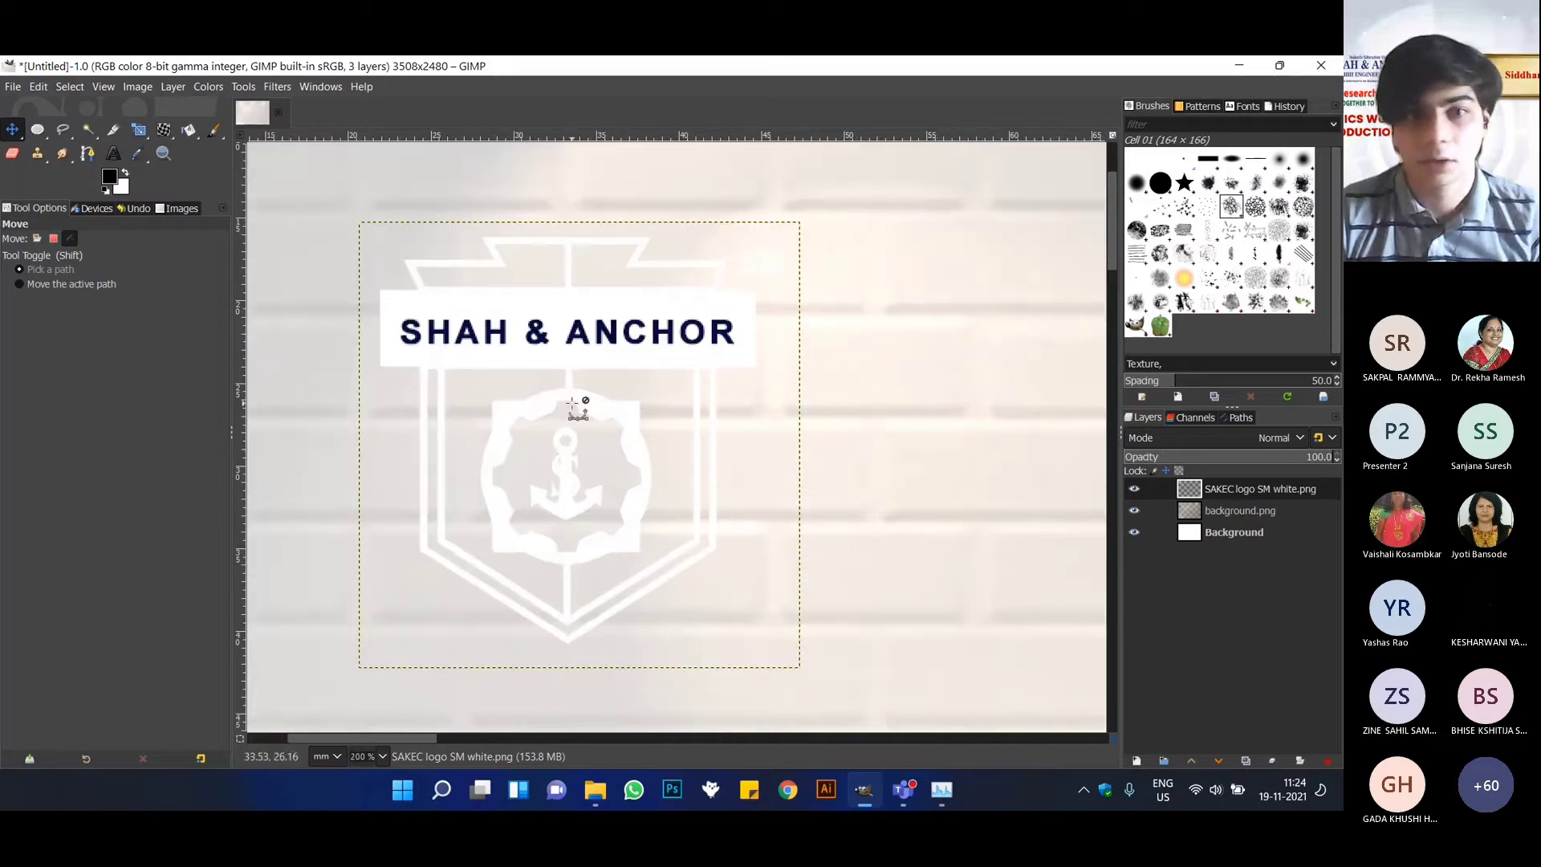
{"action": "left_click", "coordinate": [37, 238]}
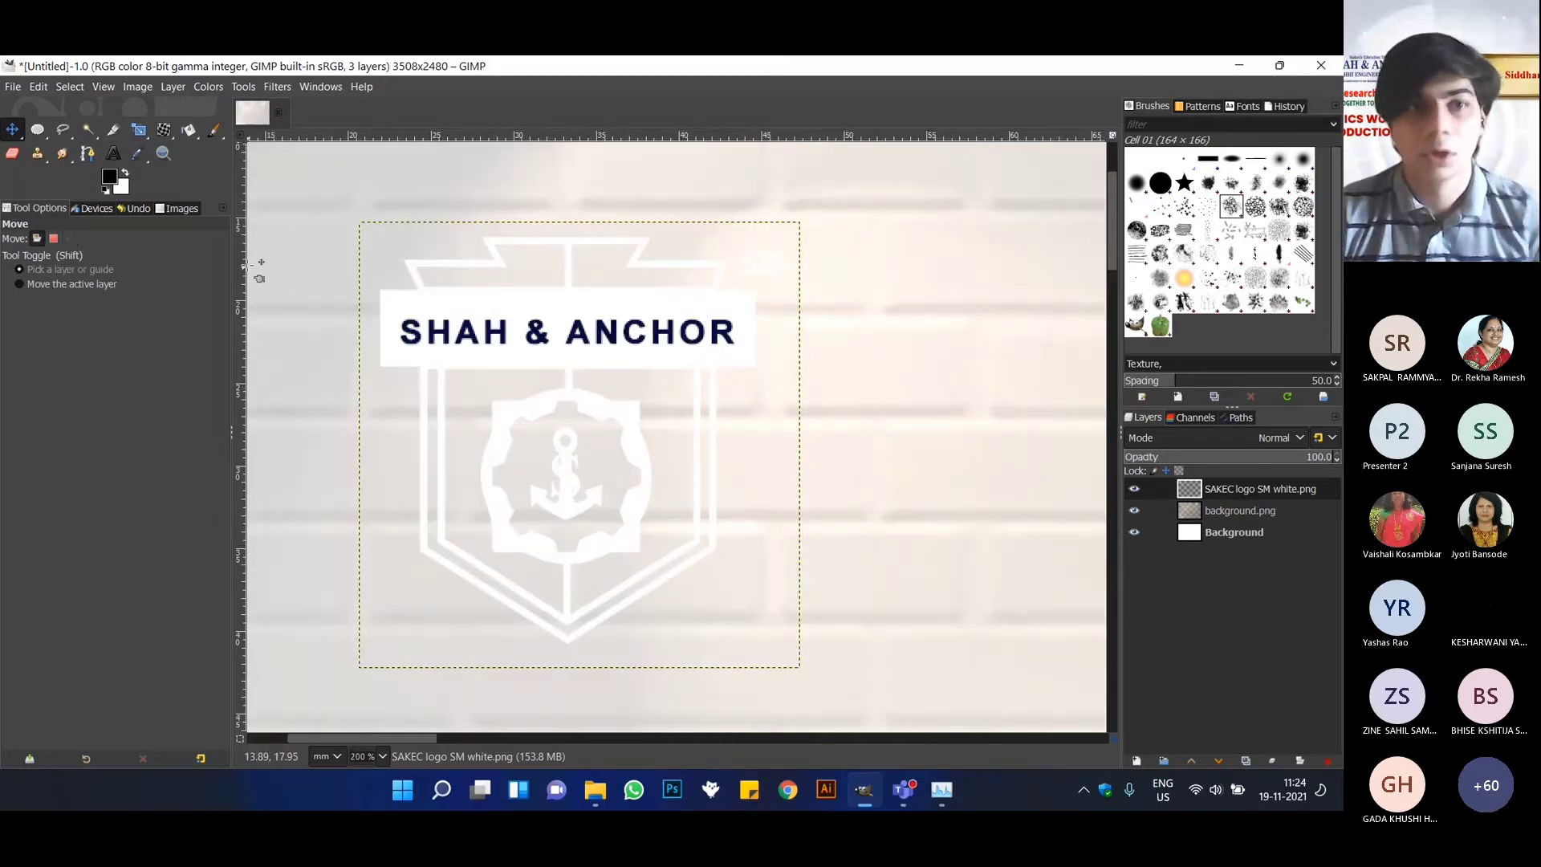
{"action": "left_click", "coordinate": [93, 132]}
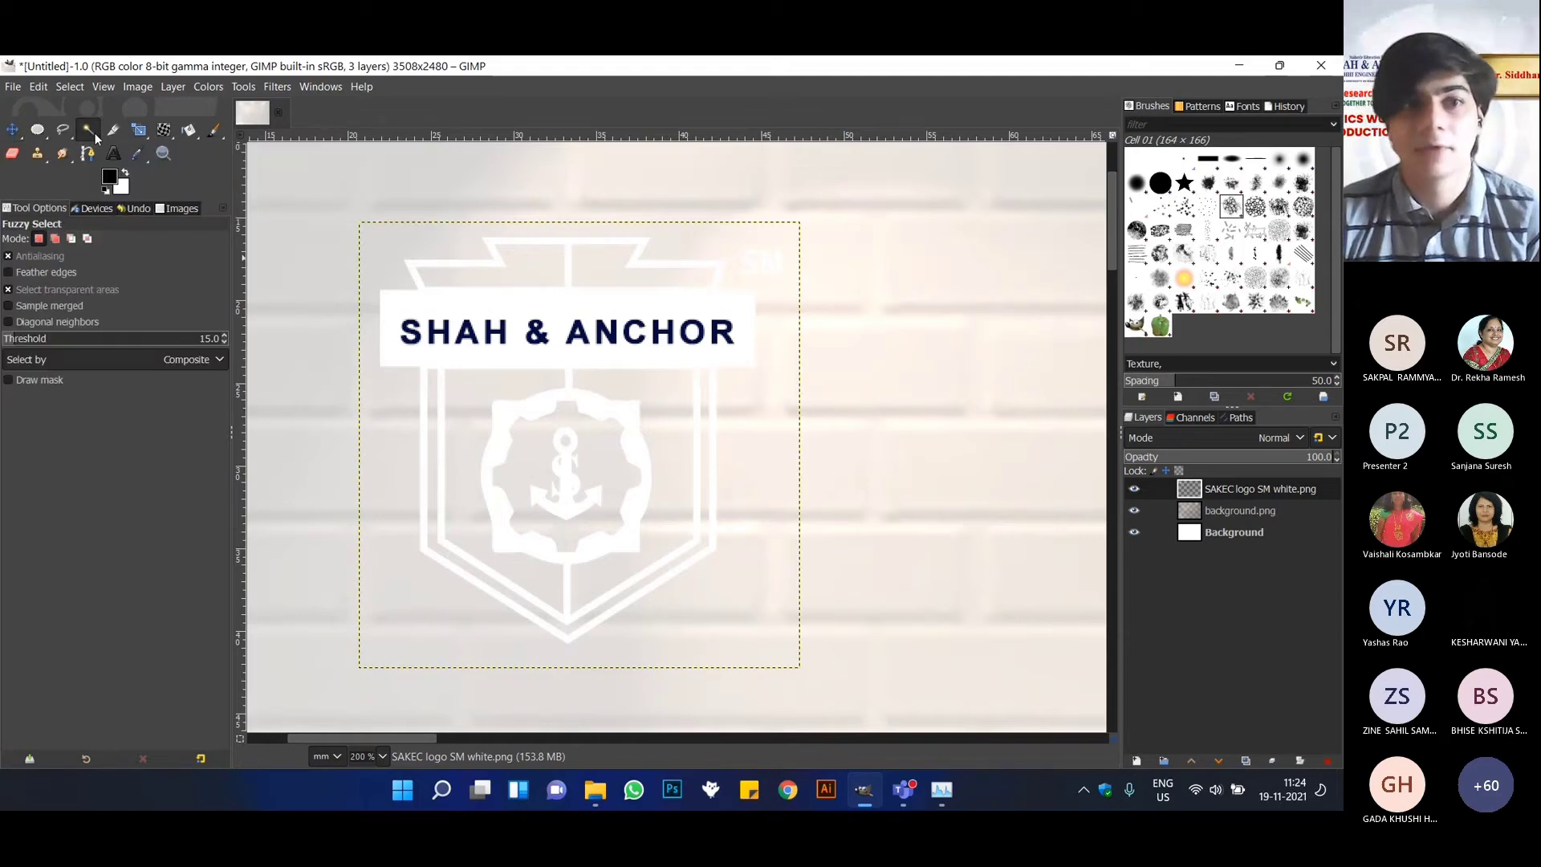
{"action": "left_click", "coordinate": [94, 133]}
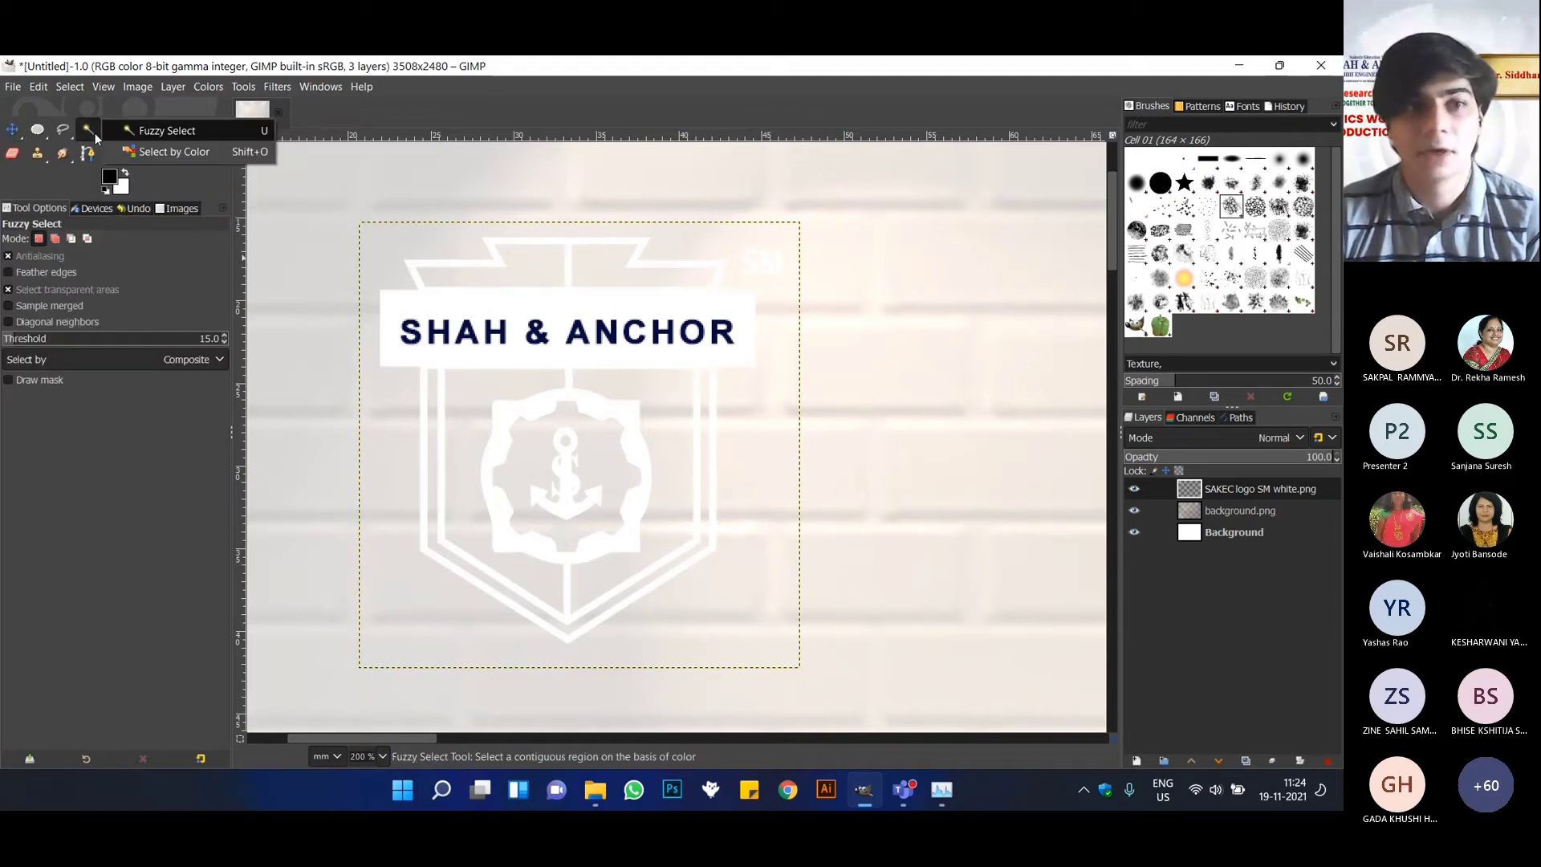
{"action": "left_click", "coordinate": [159, 153]}
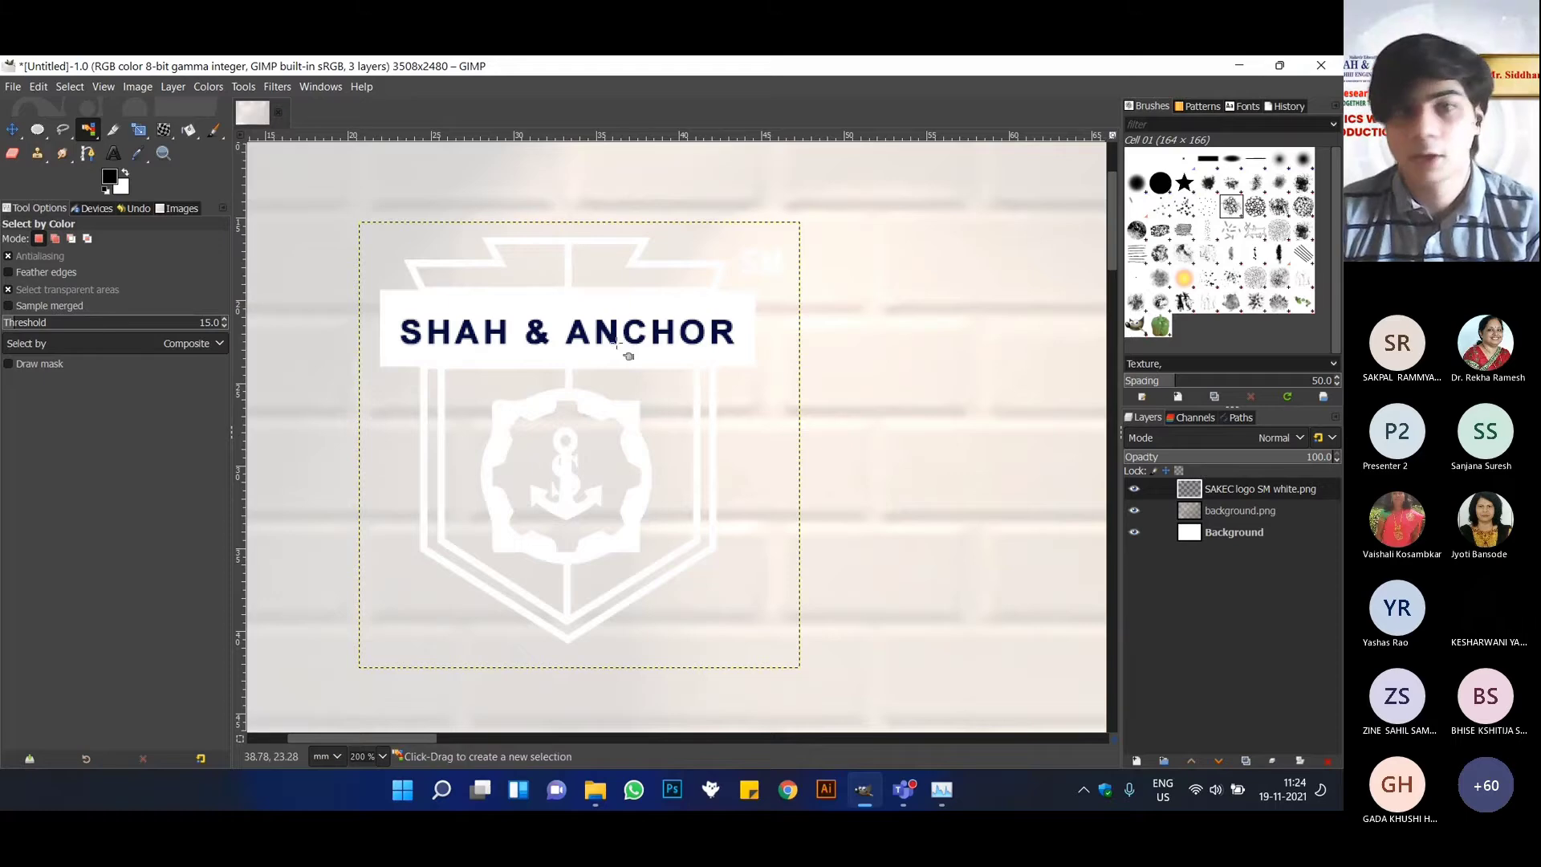
{"action": "left_click", "coordinate": [428, 355]}
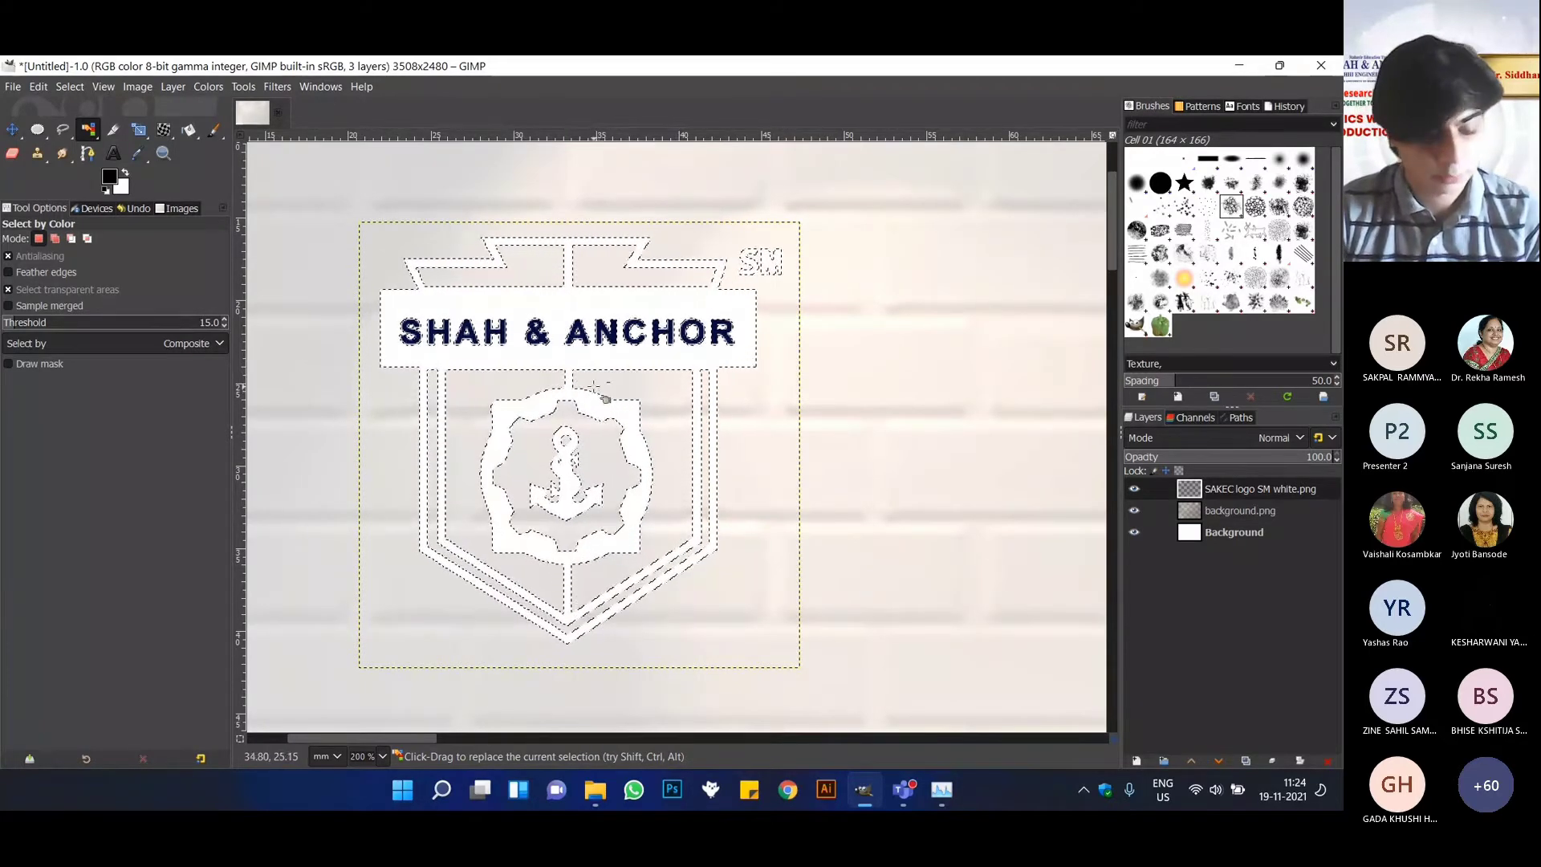
{"action": "left_click", "coordinate": [661, 343], "text": "ctrl+shift"}
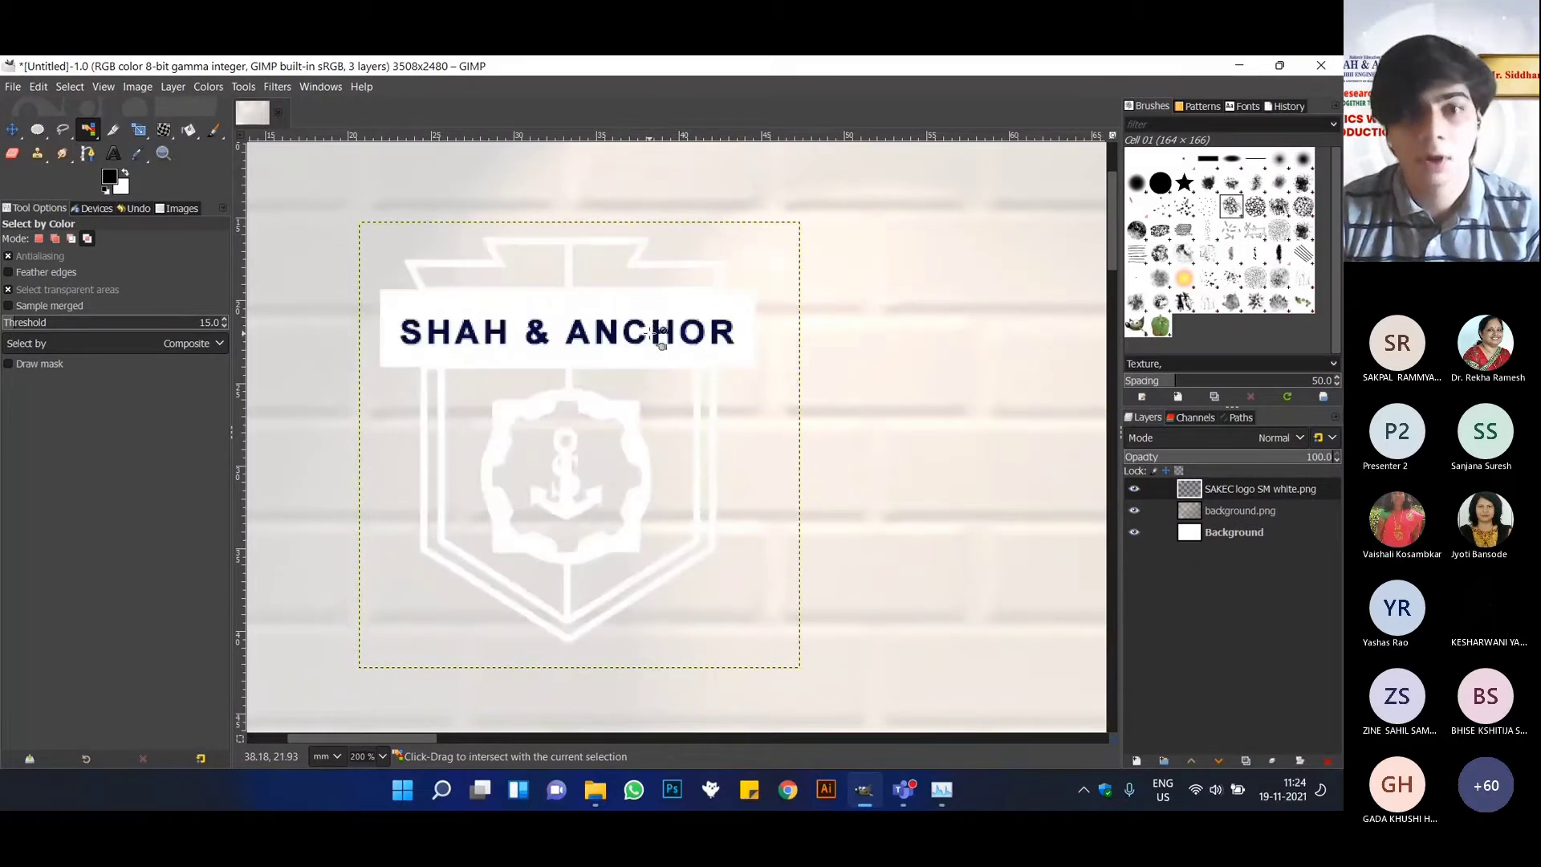
Select the logo's dark blue SHAH & ANCHOR lettering by color and remove it from the logo layer.
{"action": "left_click", "coordinate": [418, 333]}
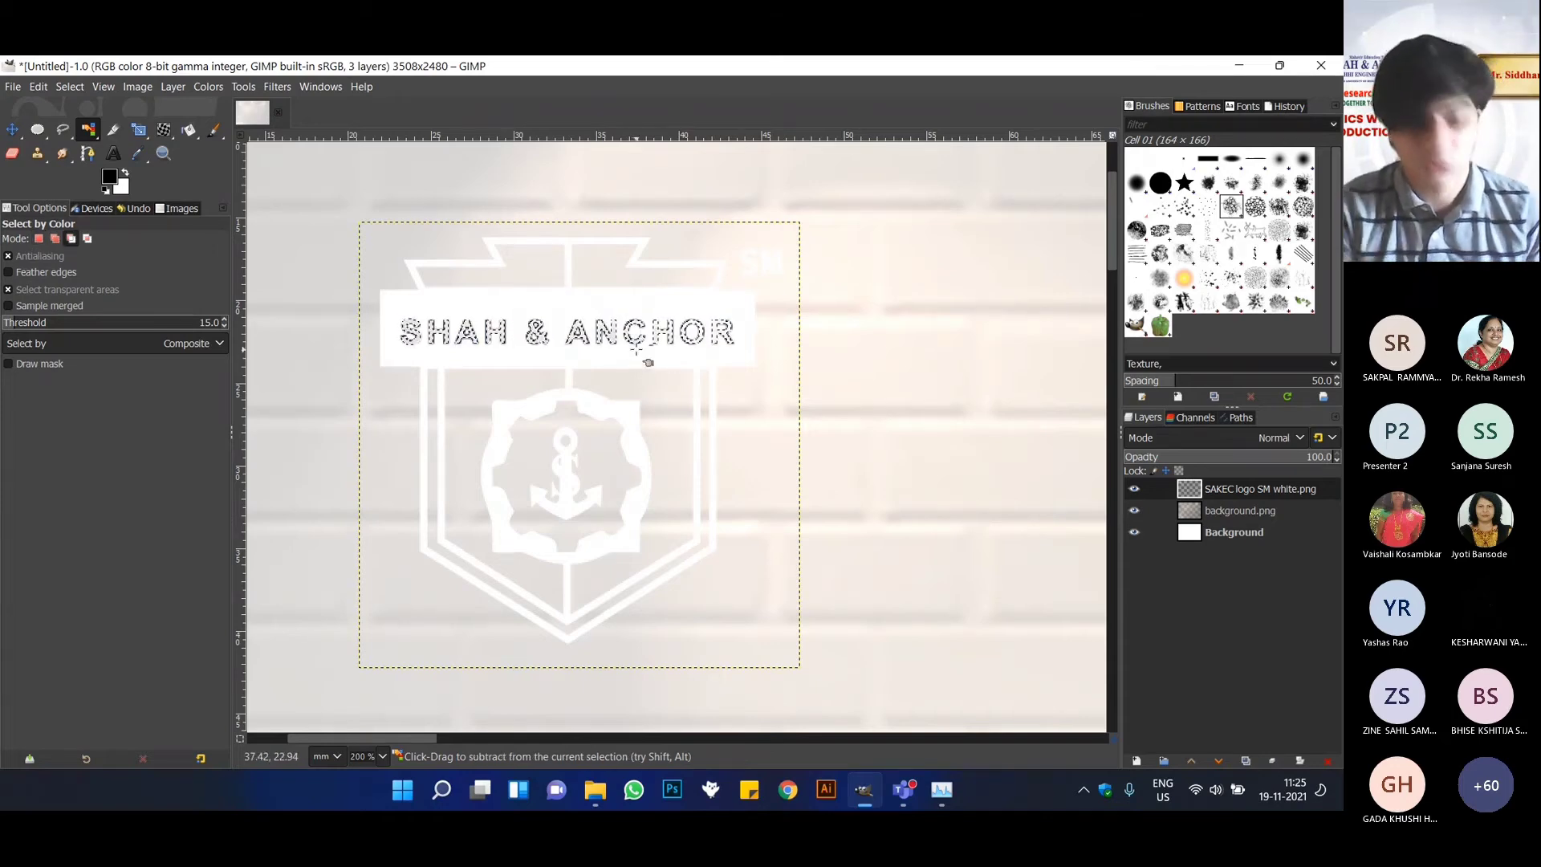
{"action": "left_click", "coordinate": [636, 347], "text": "ctrl"}
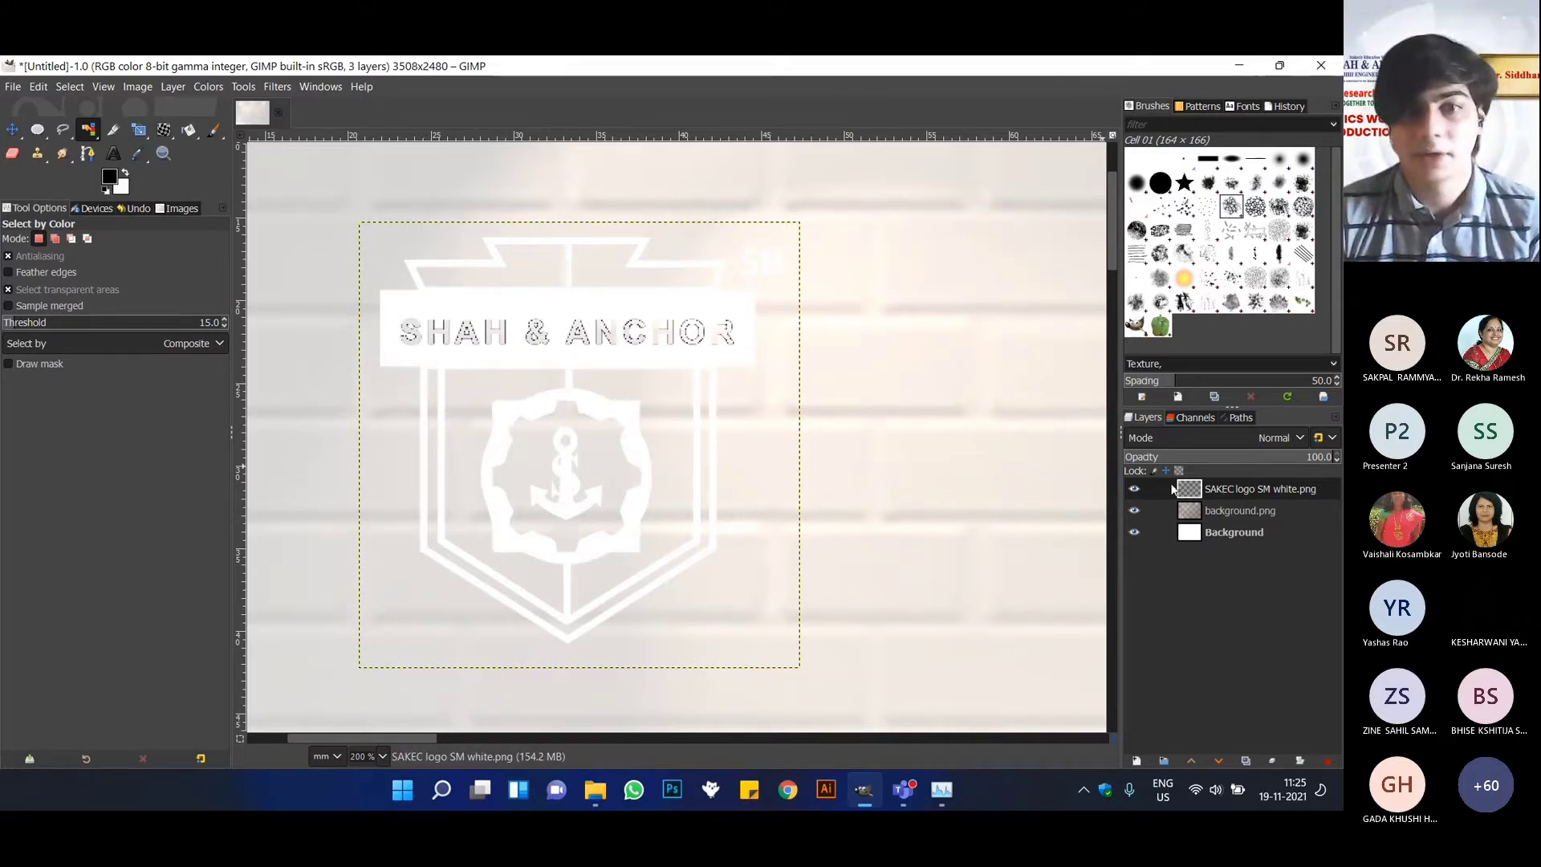
{"action": "right_click", "coordinate": [1168, 489]}
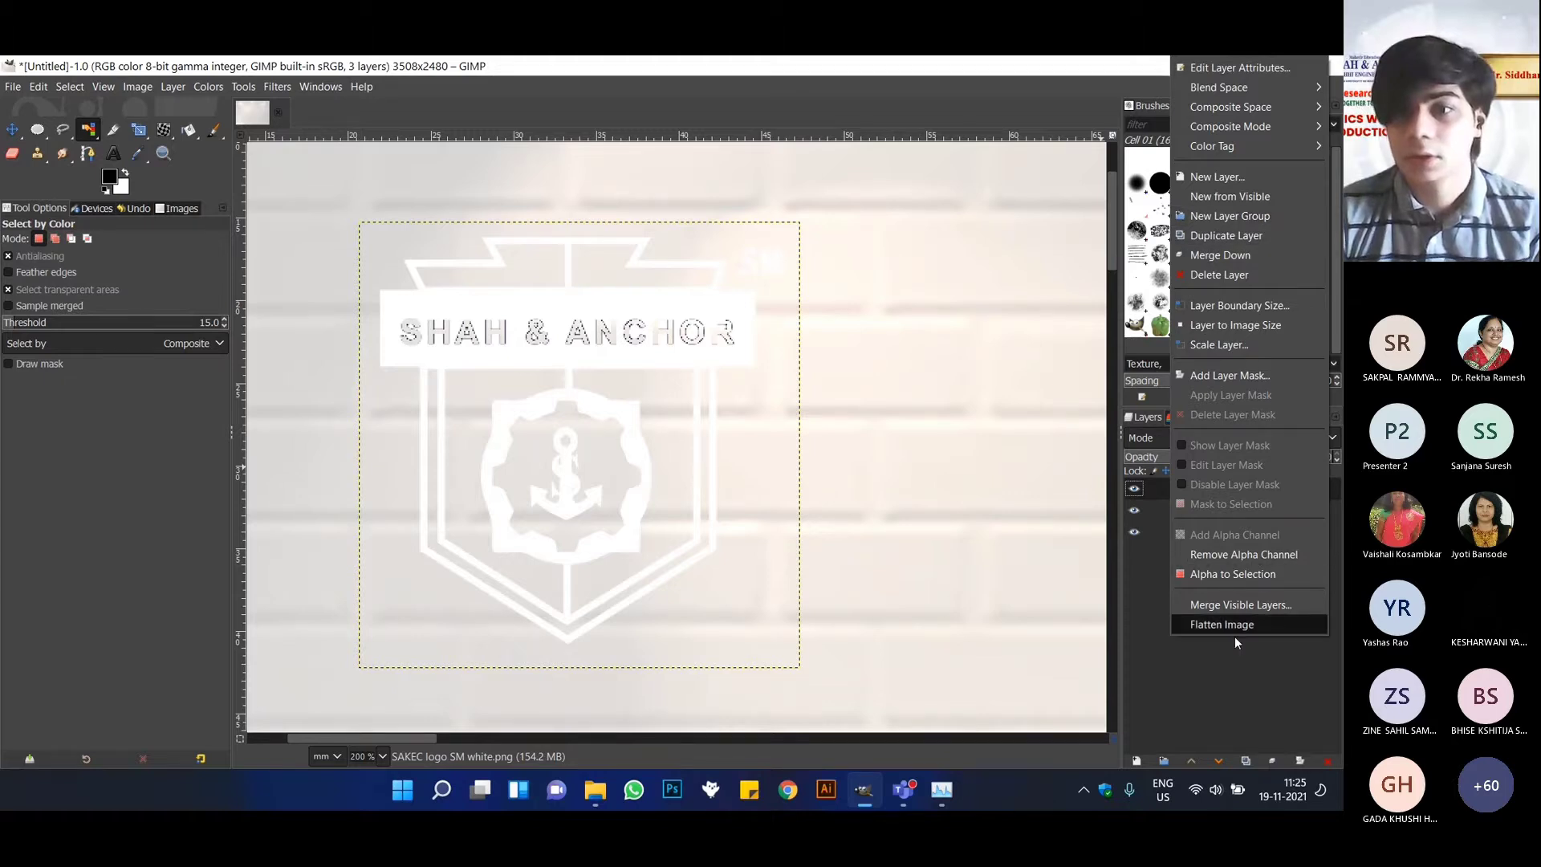
{"action": "left_click", "coordinate": [1232, 663]}
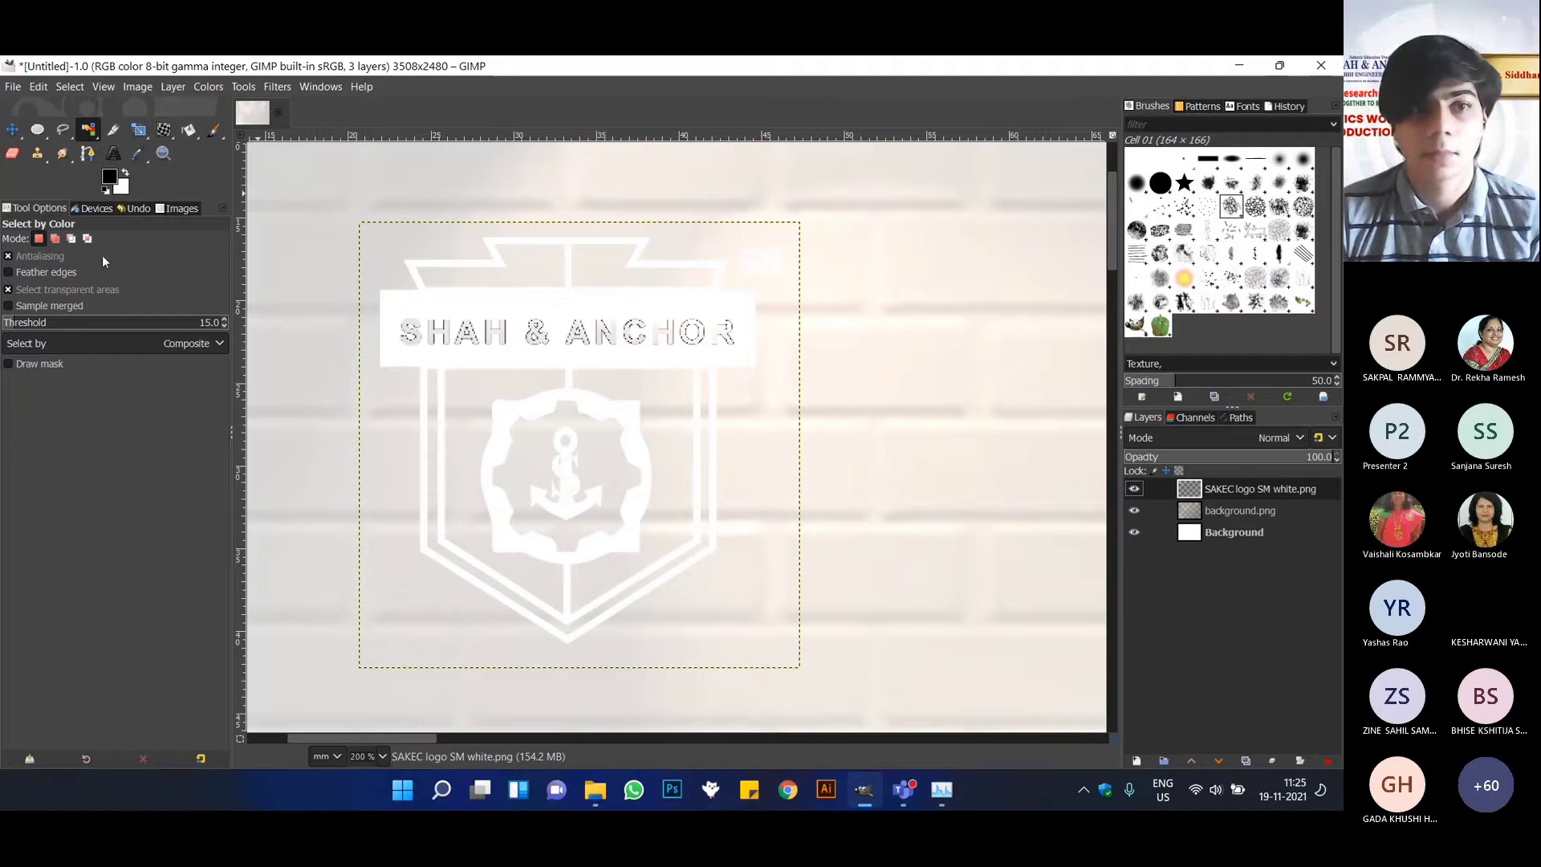
Move the SAKEC logo layer closer to the canvas's upper-left corner.
{"action": "left_click", "coordinate": [12, 130]}
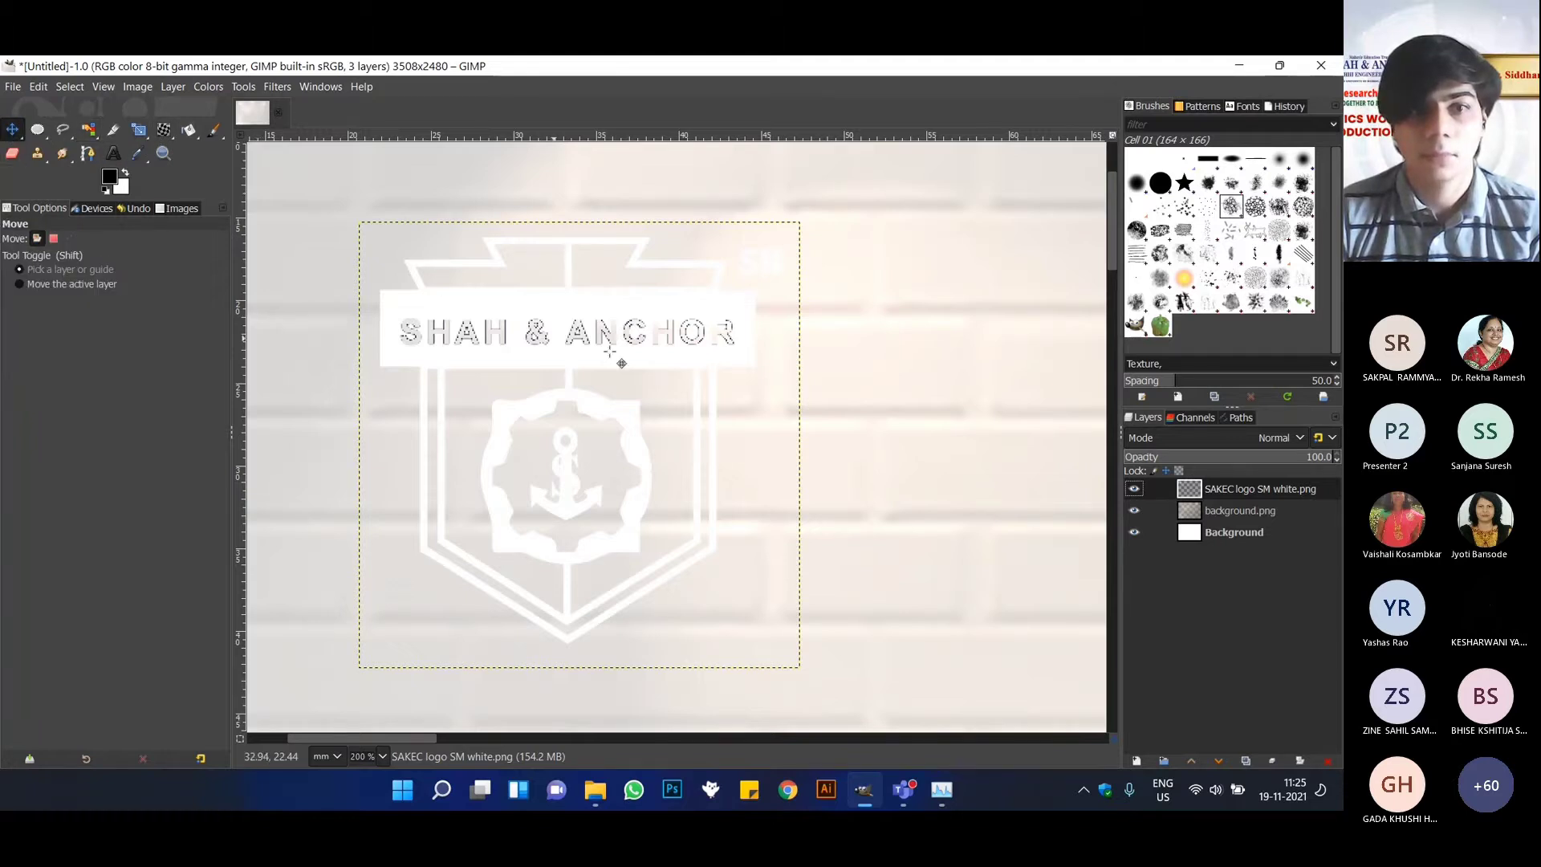
{"action": "scroll", "coordinate": [560, 348], "scroll_direction": "down", "scroll_amount": 1}
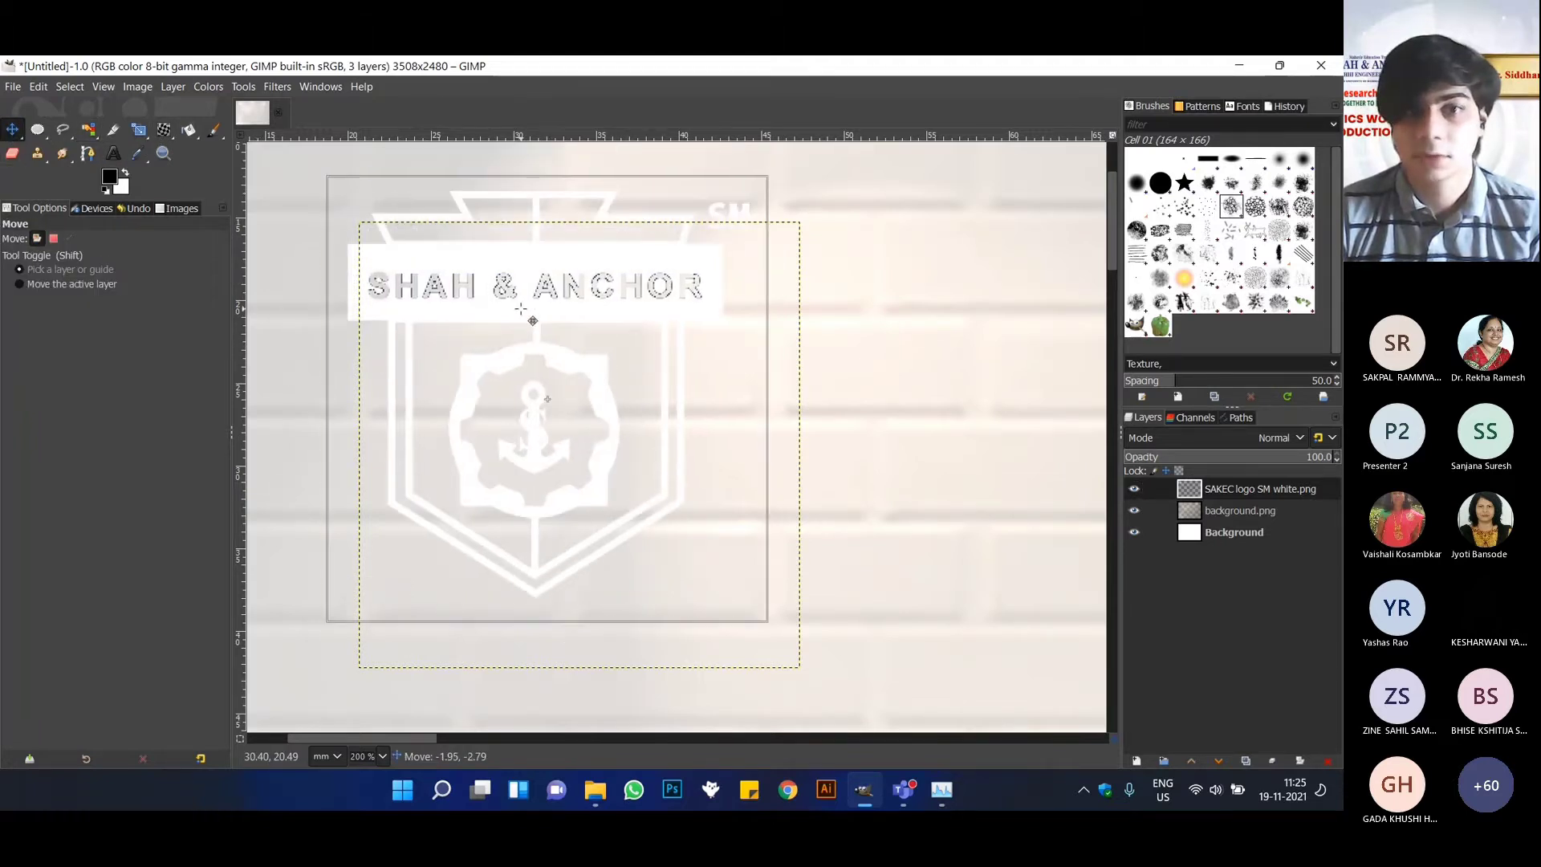
{"action": "scroll", "coordinate": [516, 309], "scroll_direction": "down", "scroll_amount": 4}
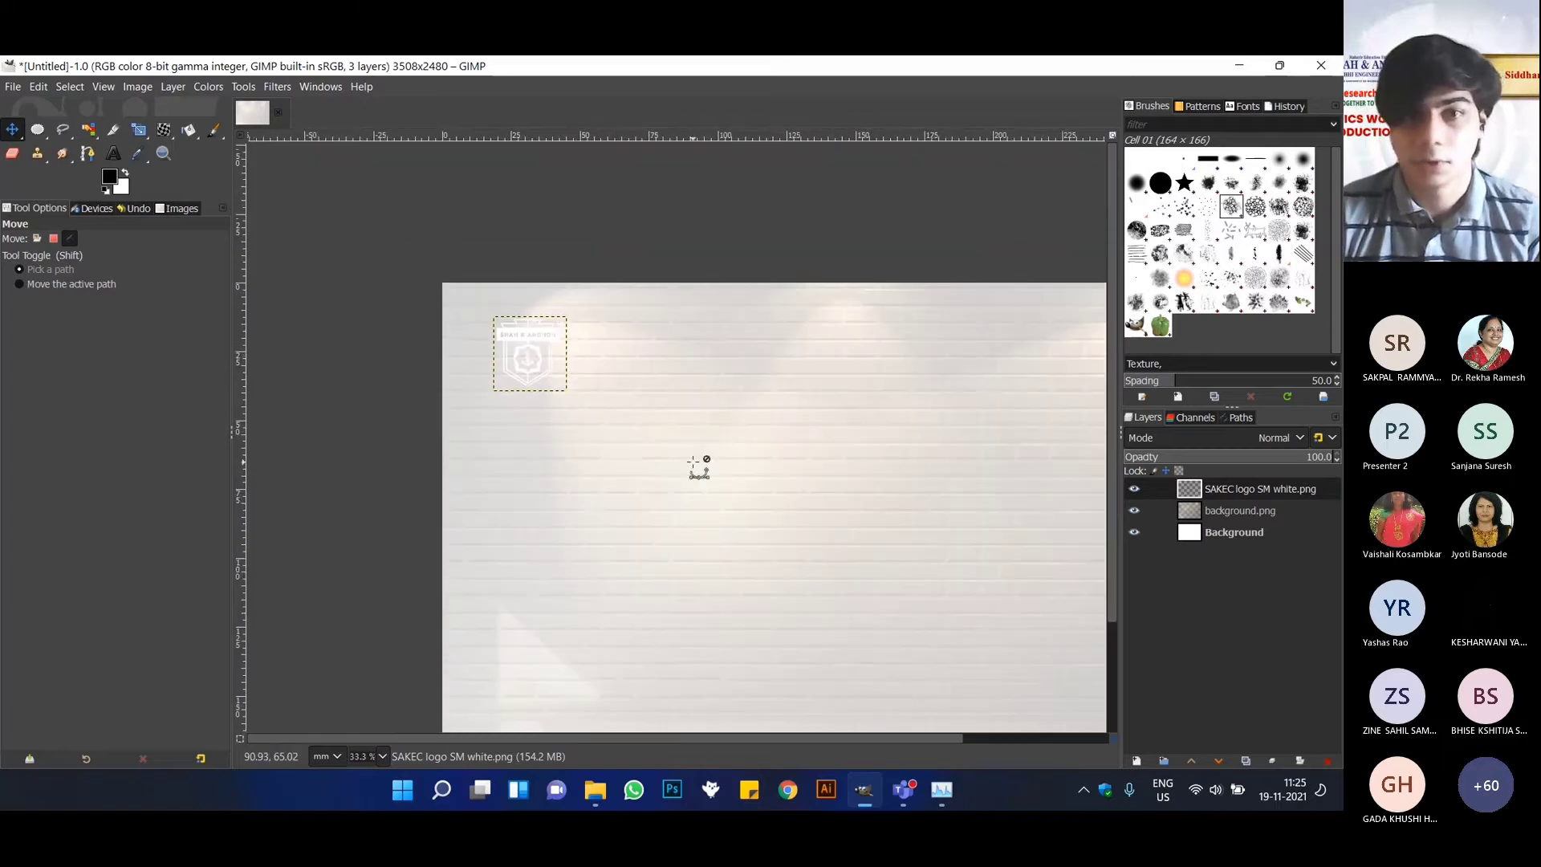
{"action": "scroll", "coordinate": [509, 458], "scroll_direction": "down", "scroll_amount": 2}
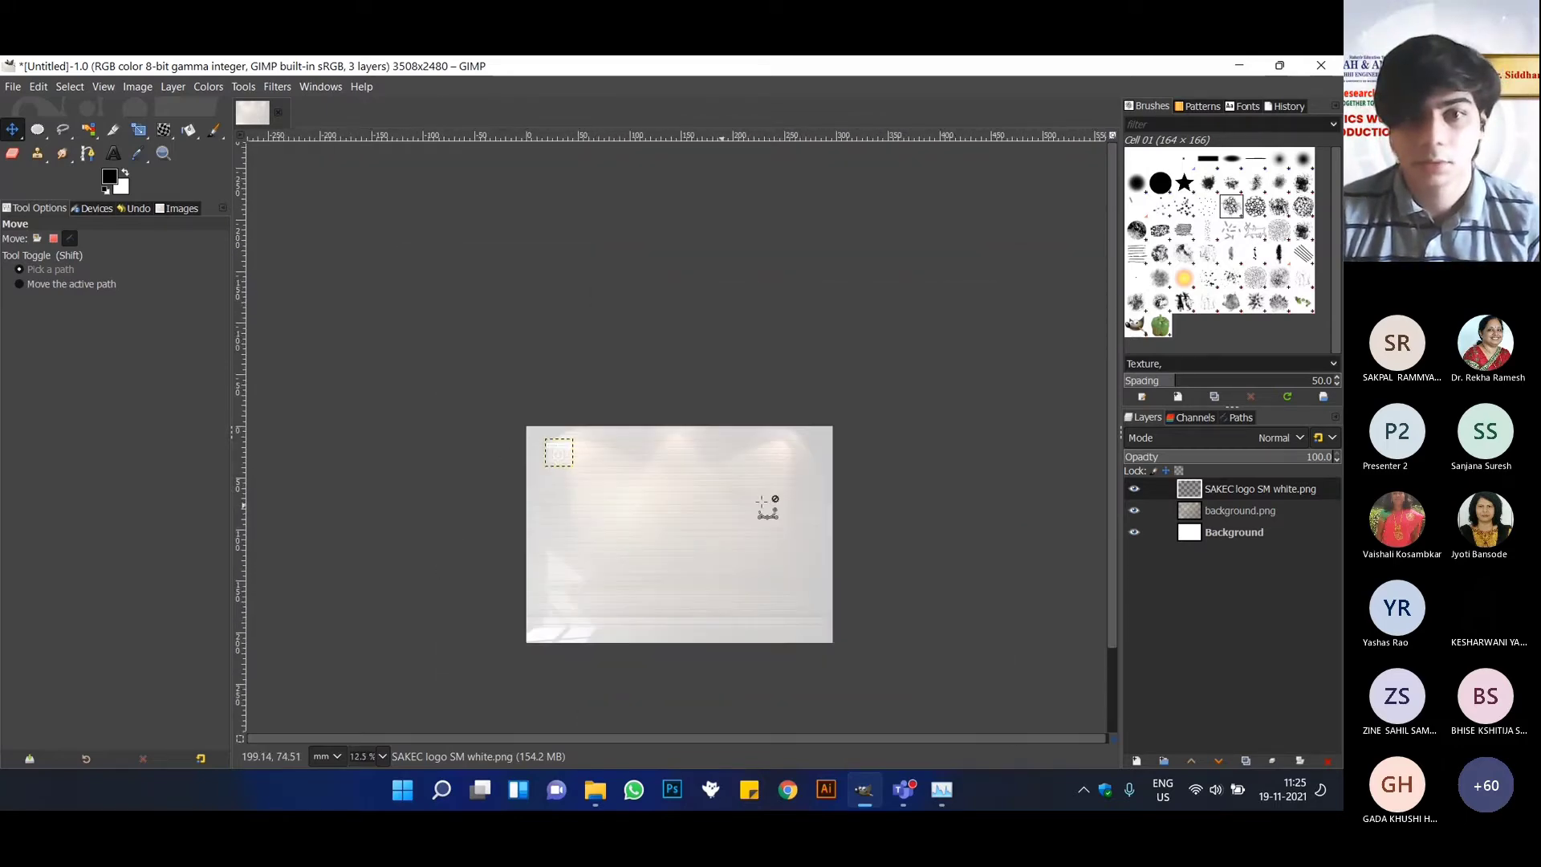
{"action": "scroll", "coordinate": [620, 514], "scroll_direction": "up", "scroll_amount": 2}
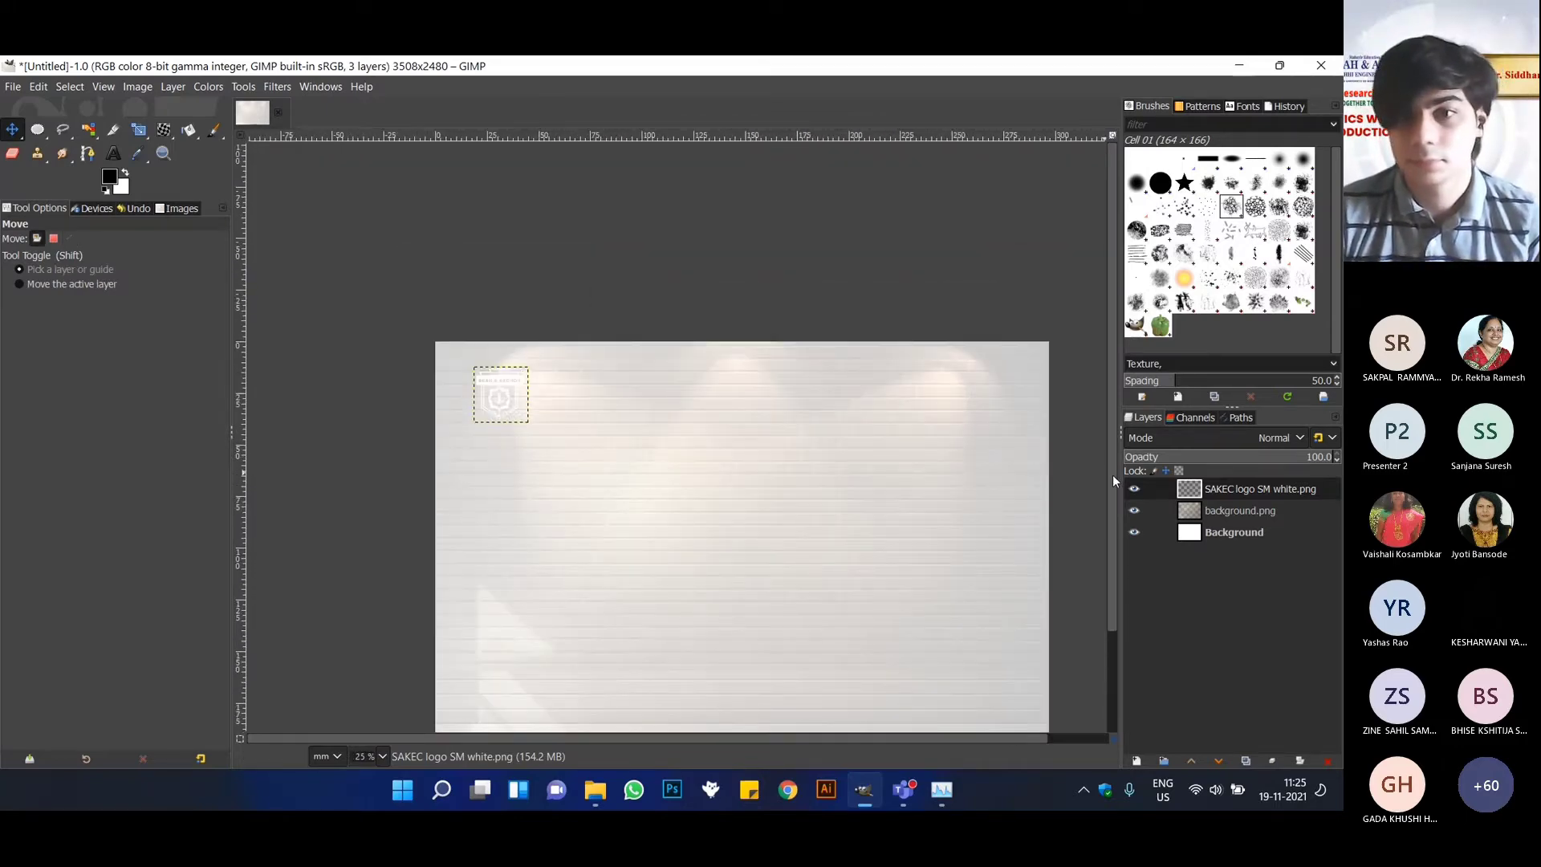
{"action": "scroll", "coordinate": [1112, 474], "scroll_direction": "down", "scroll_amount": 1}
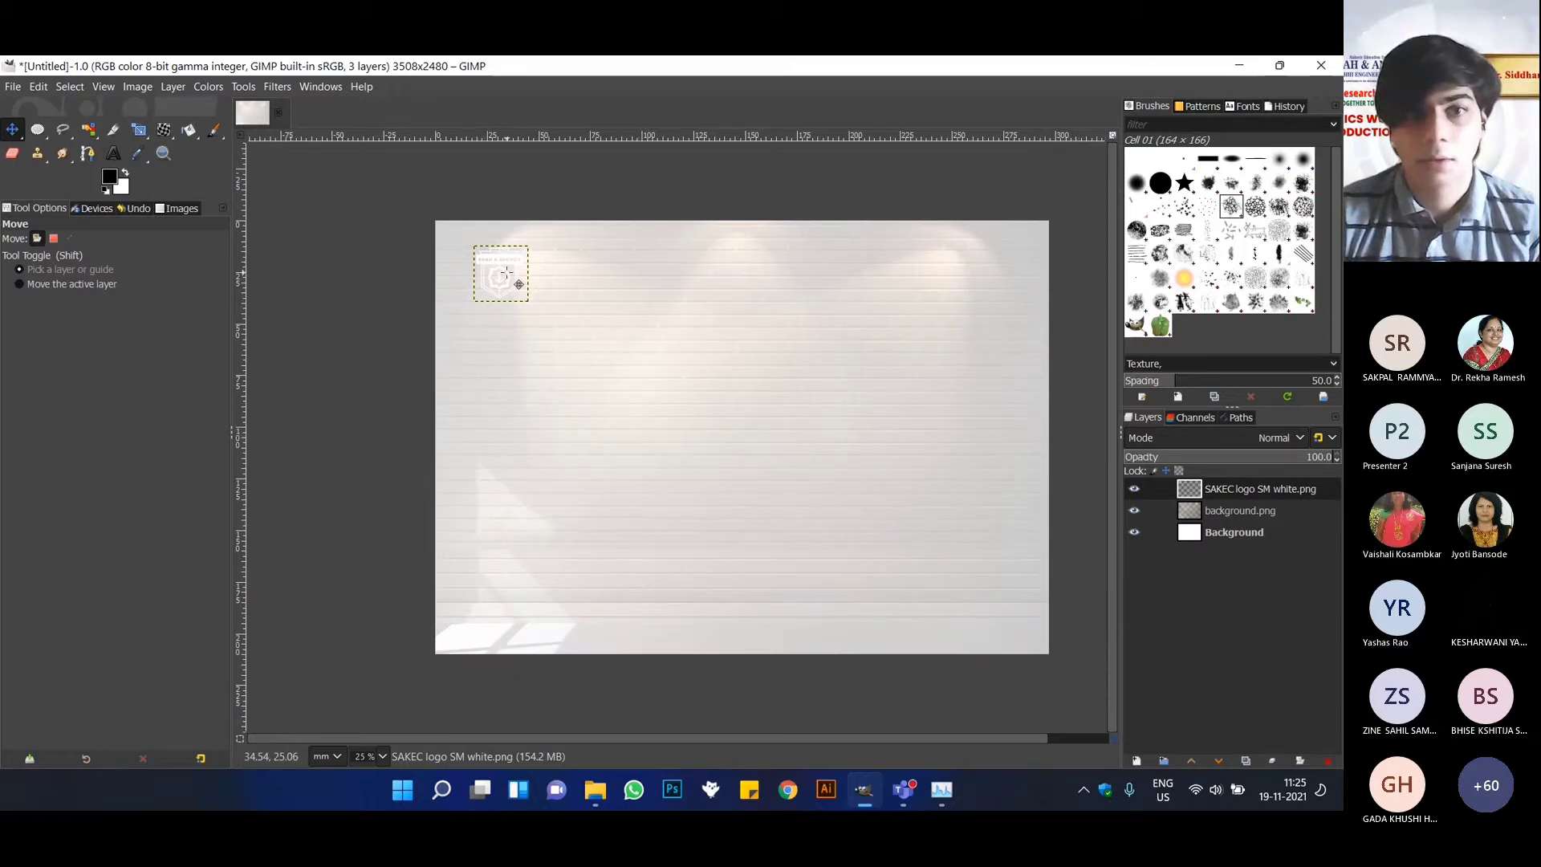
{"action": "left_click_drag", "start_coordinate": [491, 262], "coordinate": [474, 253]}
Scale the logo layer up to about 34.21 × 34.64 mm with its aspect ratio kept.
{"action": "left_click", "coordinate": [141, 134]}
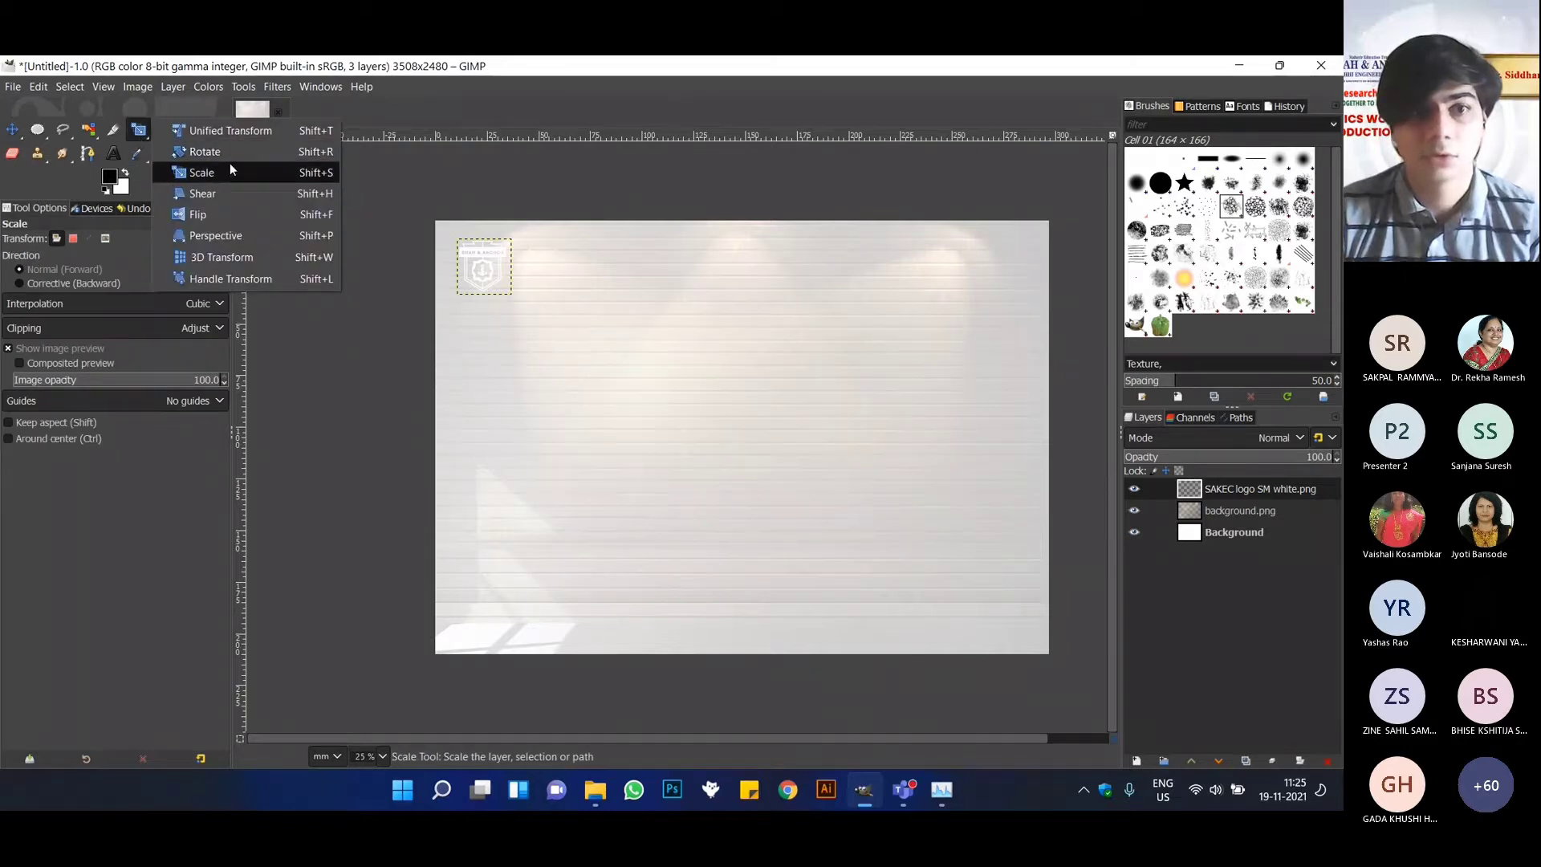
{"action": "left_click", "coordinate": [230, 165]}
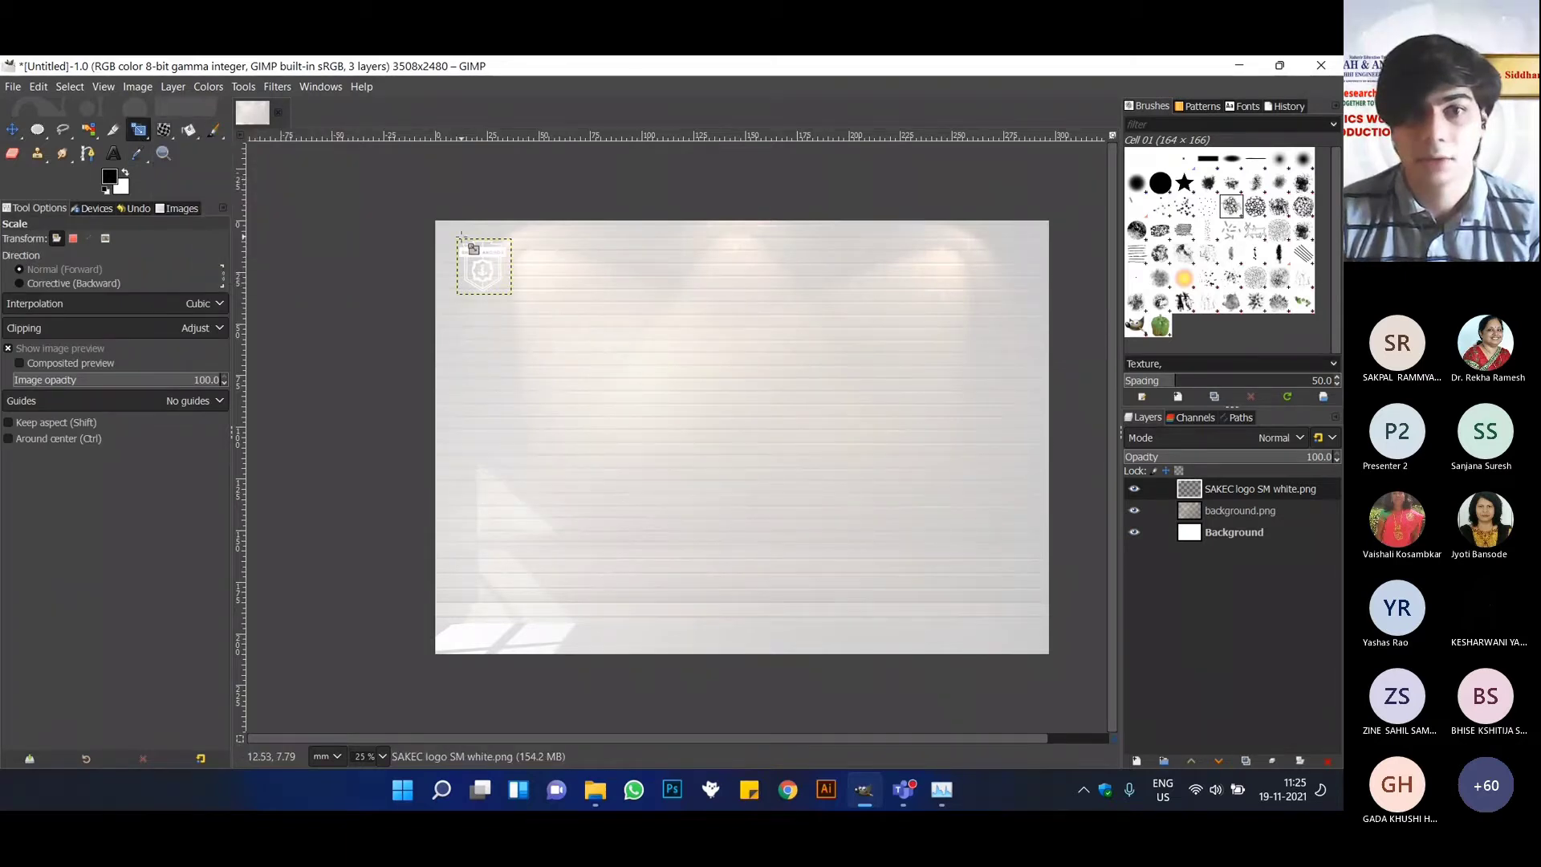
{"action": "left_click", "coordinate": [491, 267]}
{"action": "left_click_drag", "start_coordinate": [523, 303], "coordinate": [541, 327]}
{"action": "key", "text": "ctrl+z"}
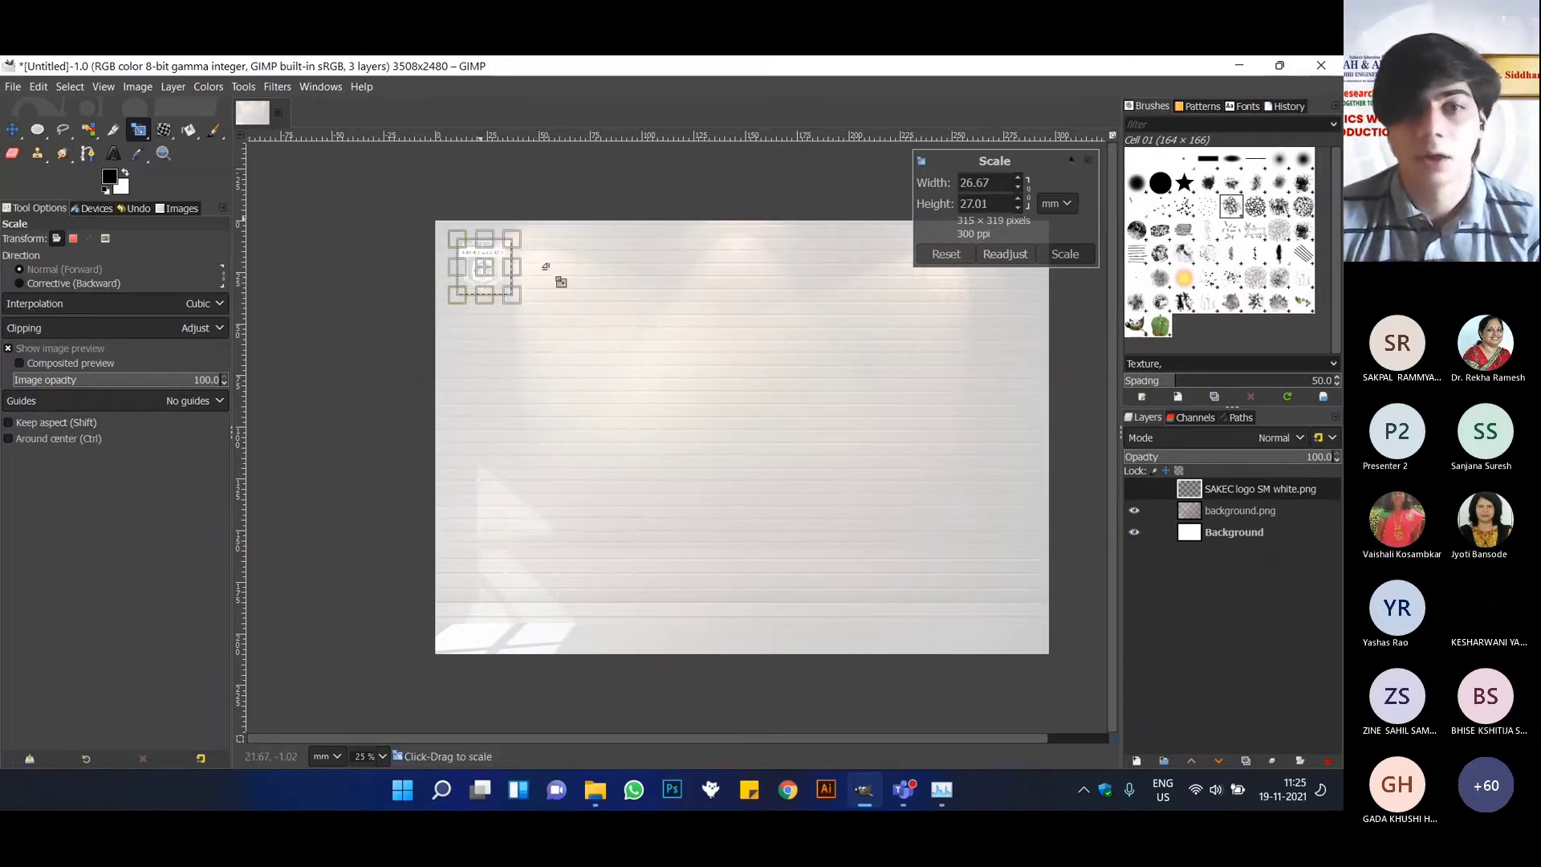
{"action": "left_click", "coordinate": [25, 427]}
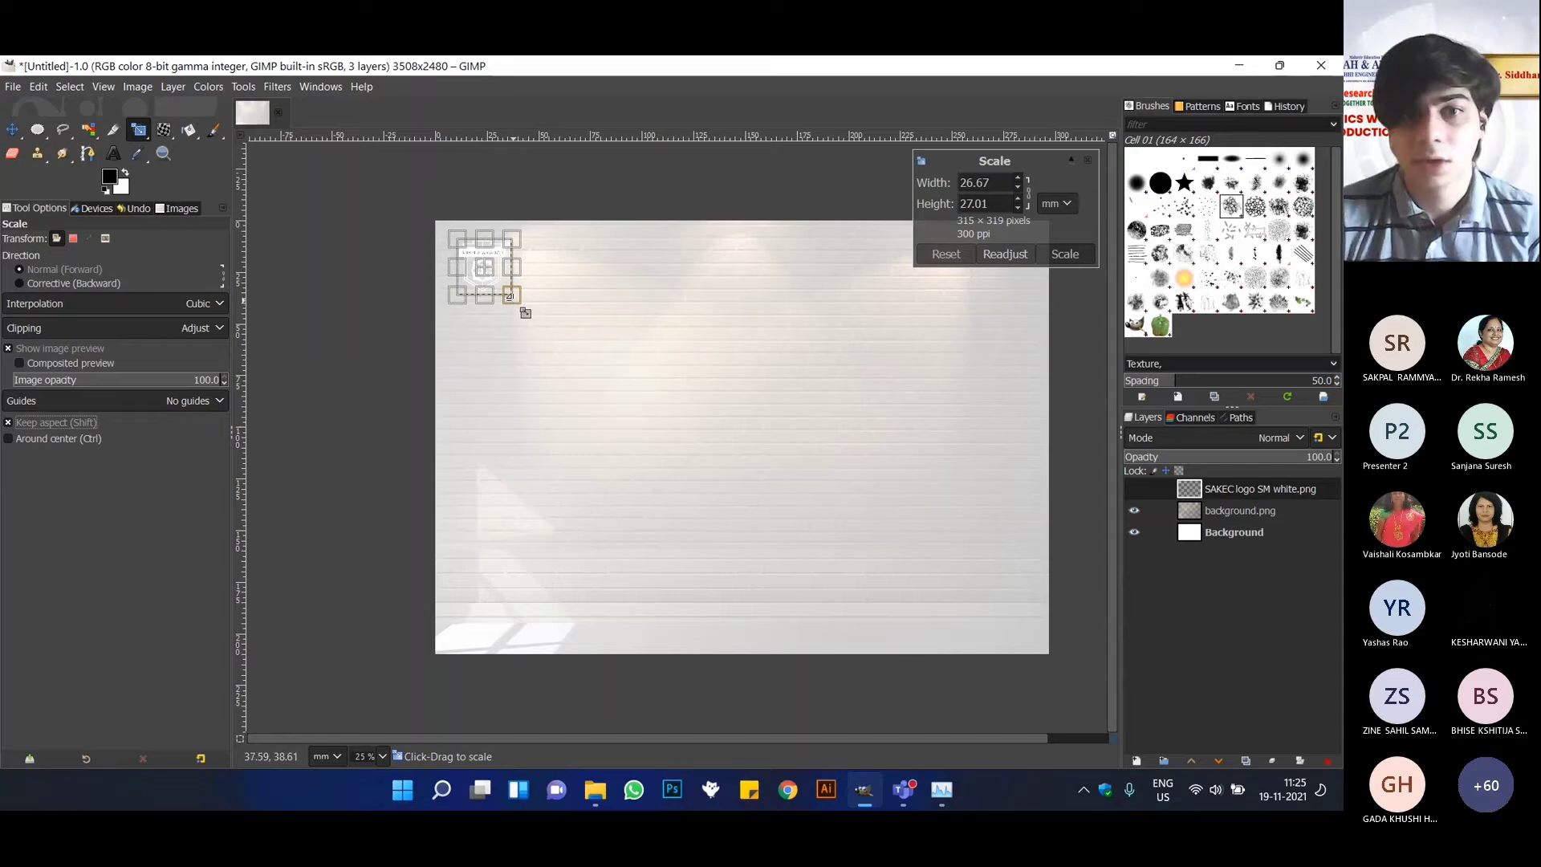
{"action": "left_click_drag", "start_coordinate": [525, 312], "coordinate": [538, 322]}
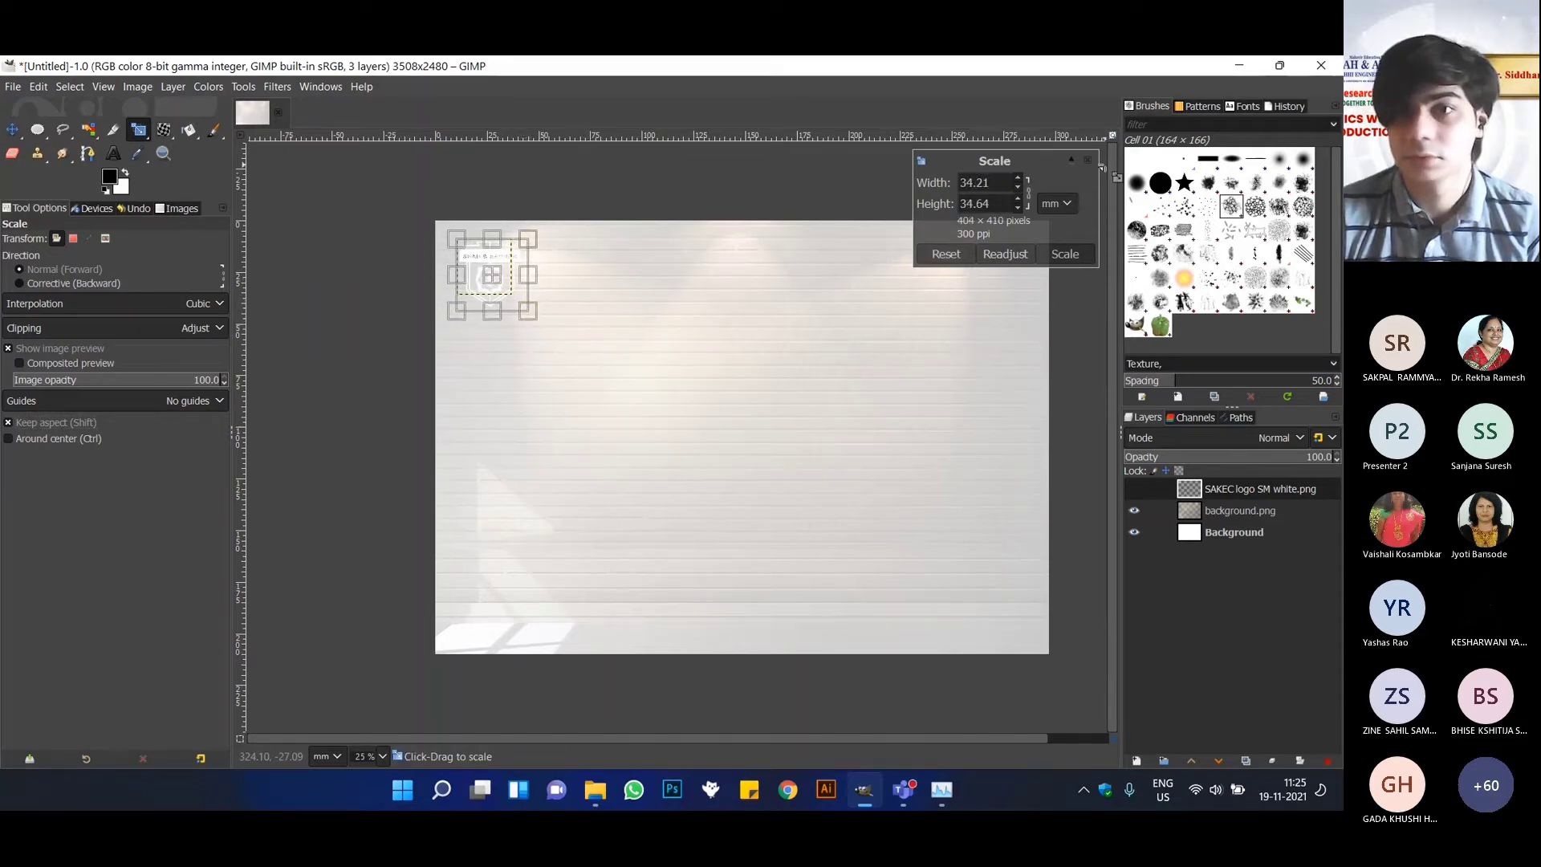
{"action": "left_click", "coordinate": [1067, 253]}
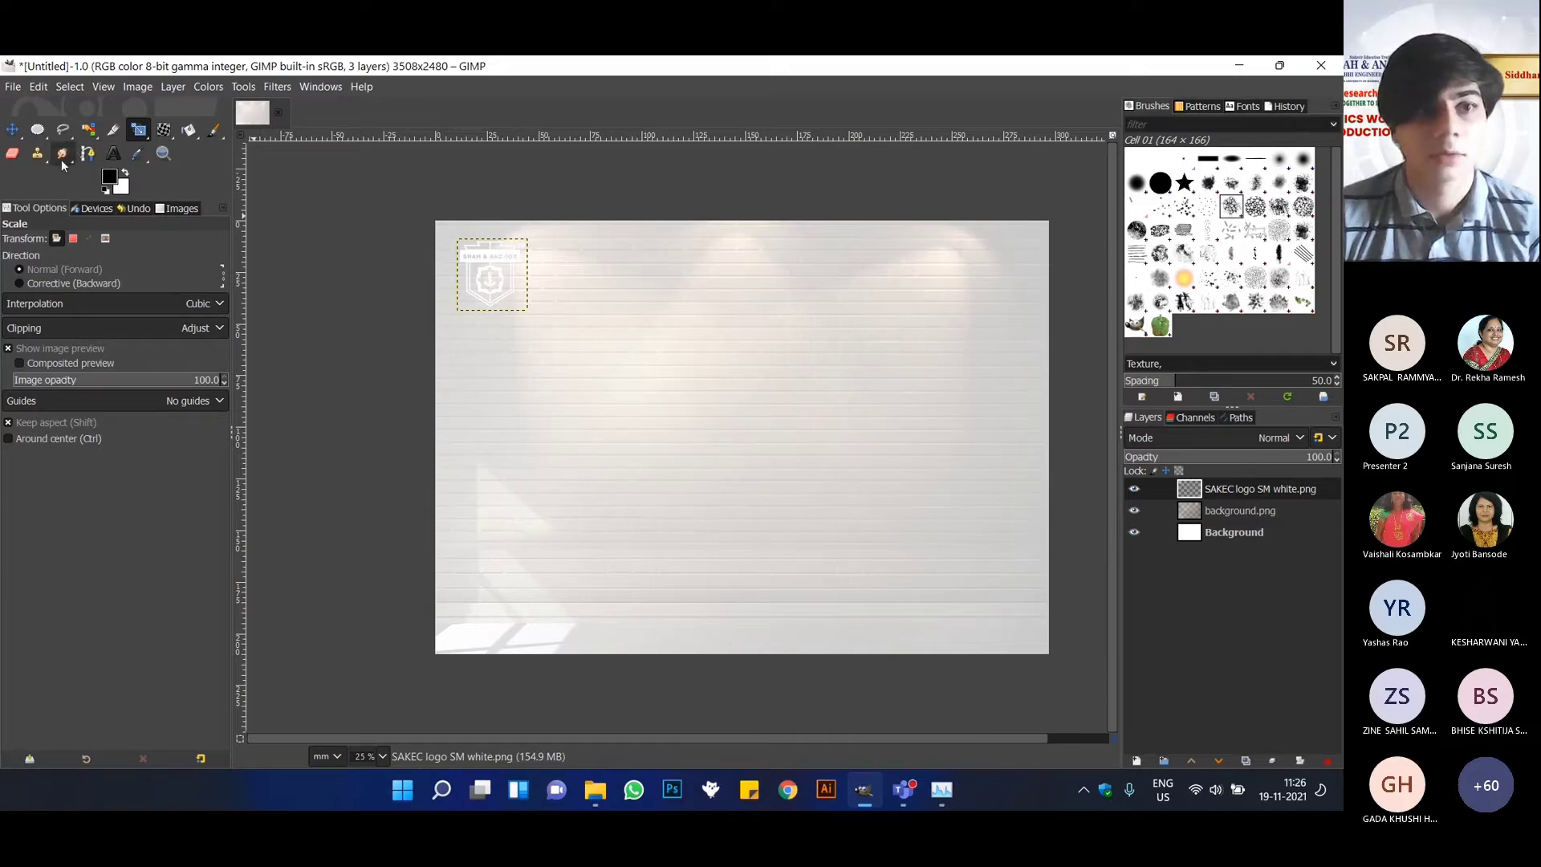
Set the foreground color to dark blue and bucket-fill the logo's white shield and banner with it.
{"action": "left_click", "coordinate": [191, 133]}
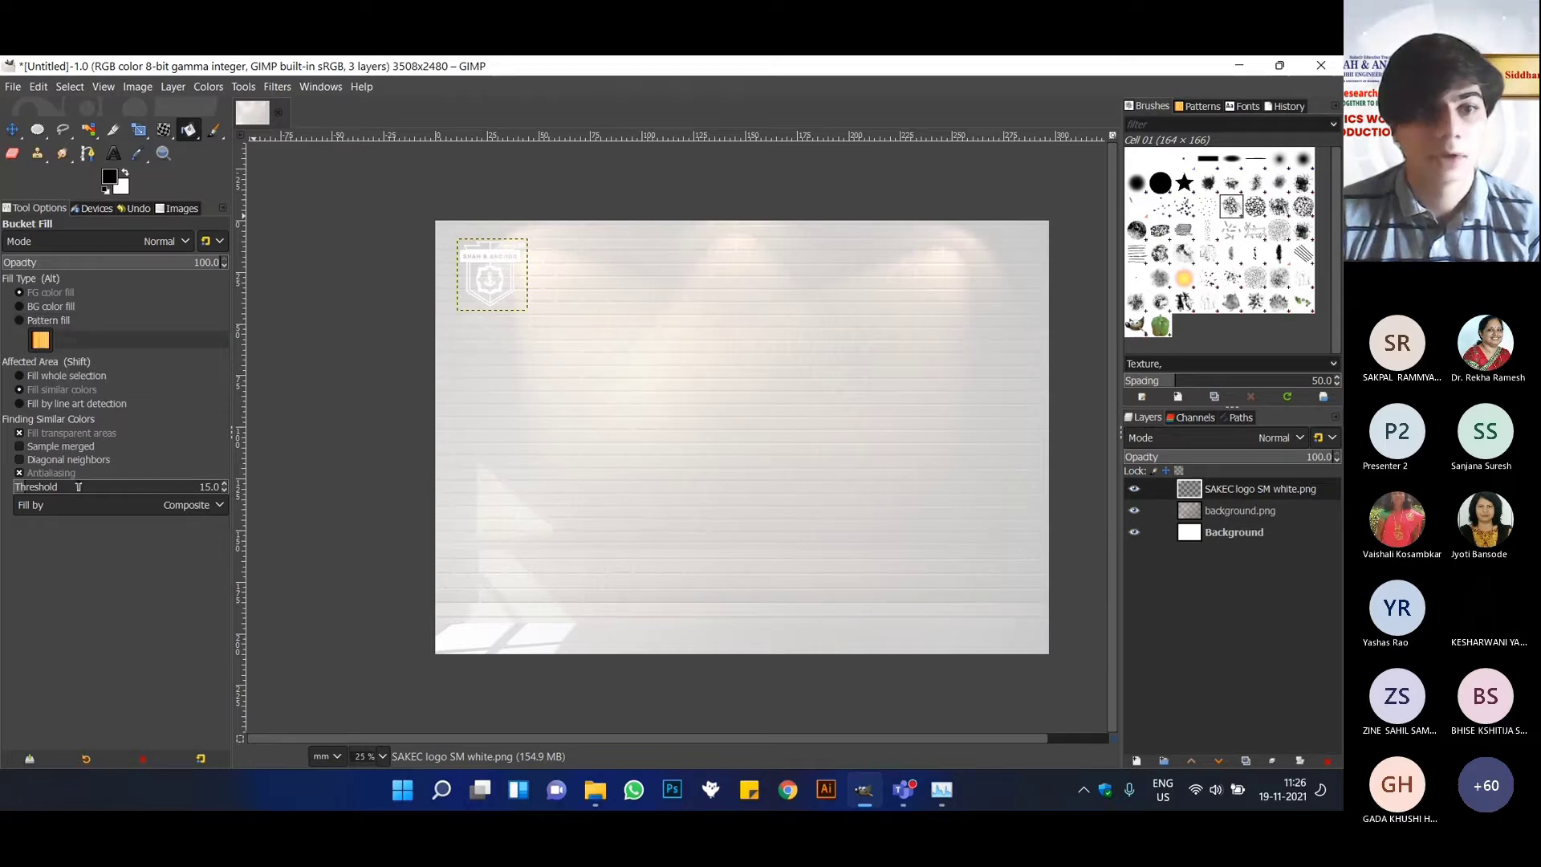
{"action": "left_click", "coordinate": [108, 182]}
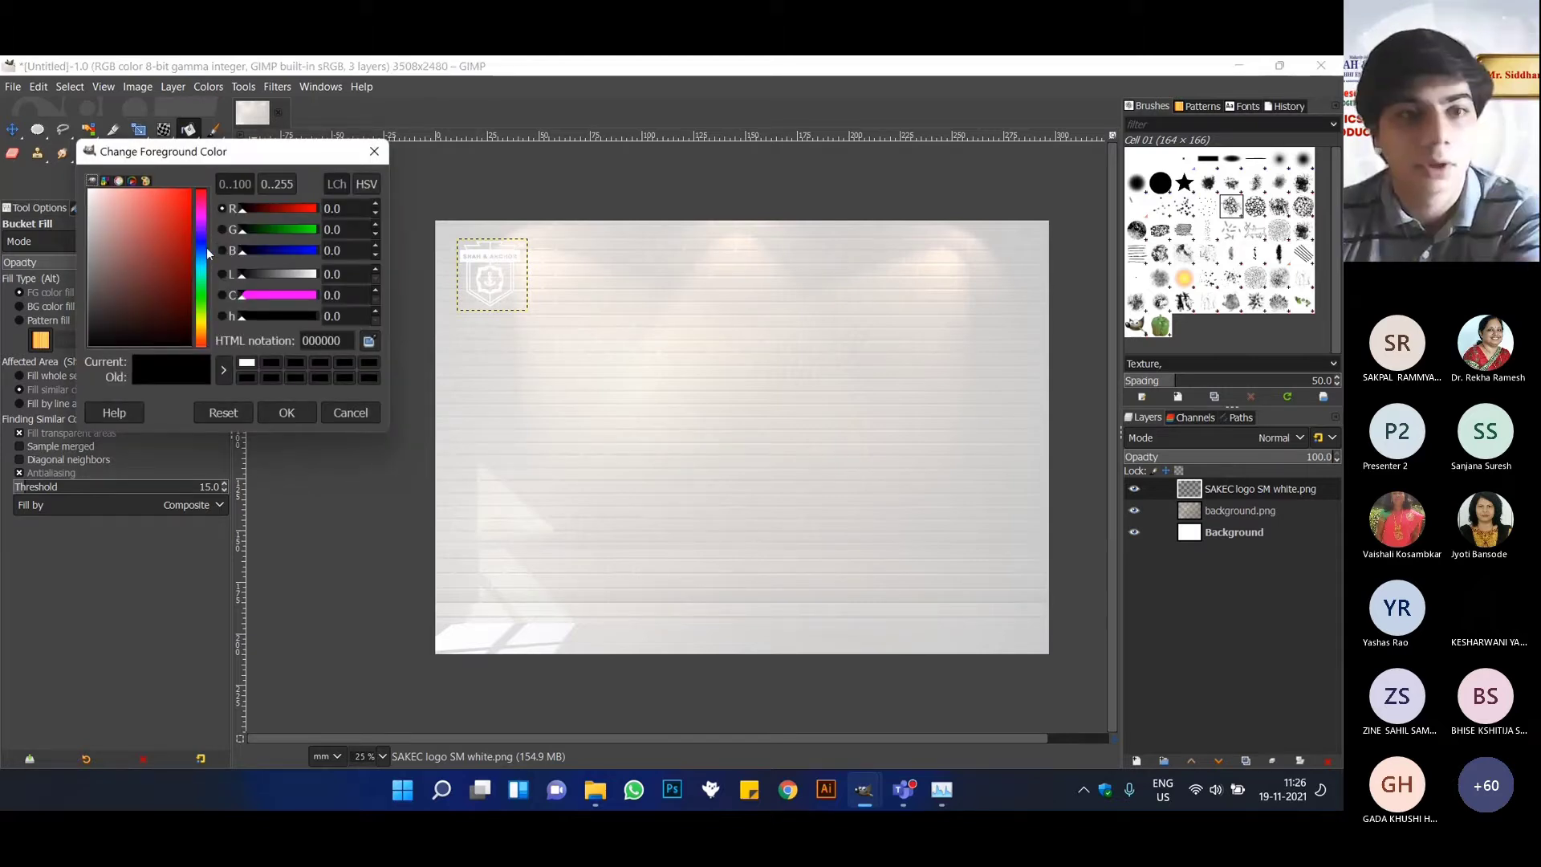
{"action": "left_click_drag", "start_coordinate": [201, 248], "coordinate": [195, 304]}
{"action": "left_click", "coordinate": [172, 209]}
{"action": "left_click", "coordinate": [287, 413]}
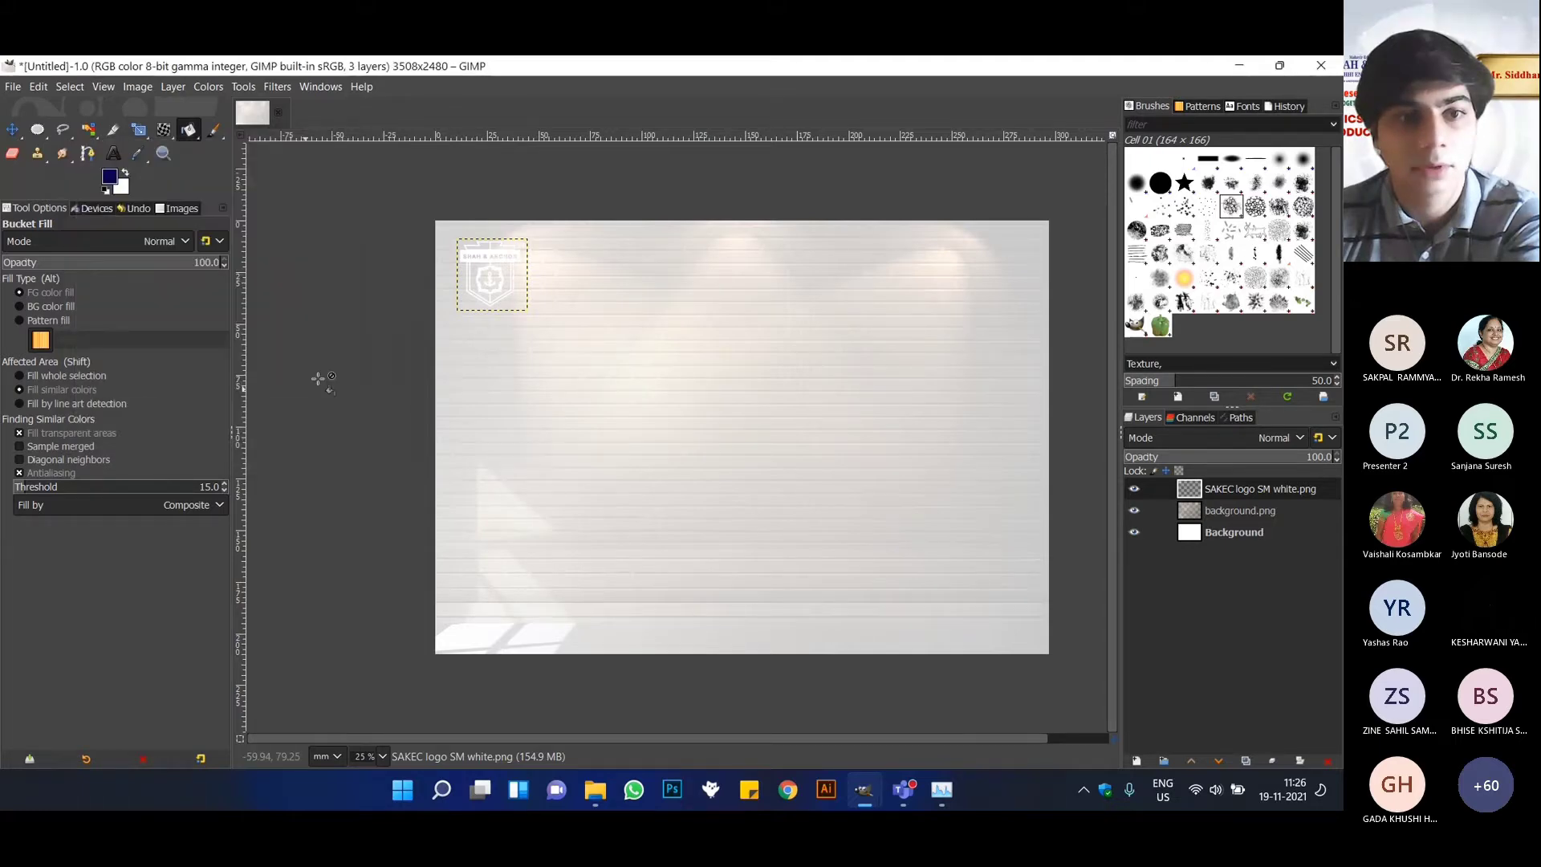
{"action": "left_click", "coordinate": [484, 273]}
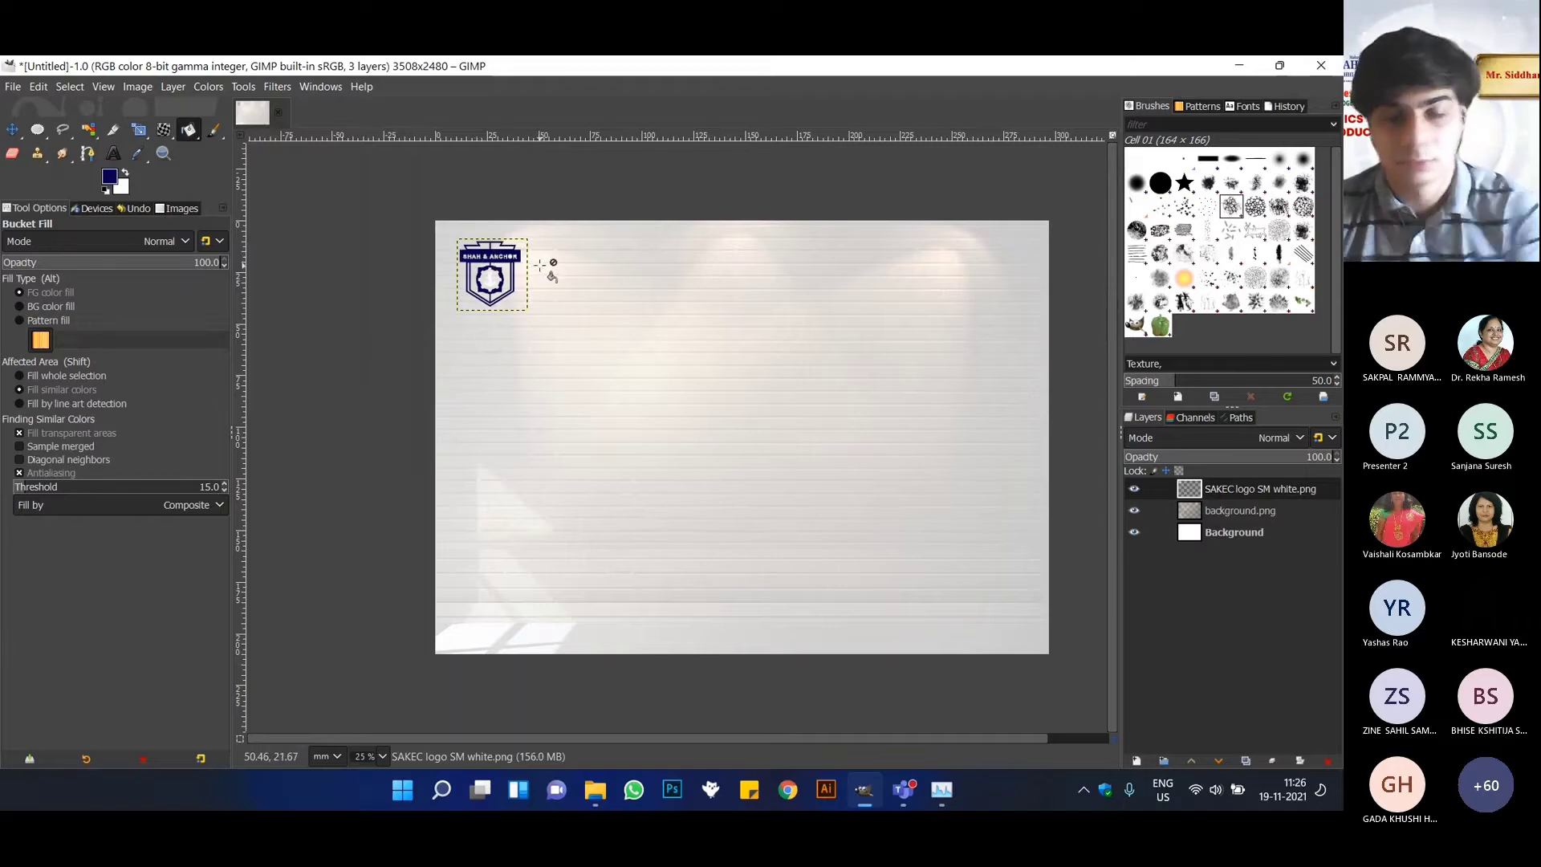
Fill the logo's anchor, the inside of the O in ANCHOR and the SM mark with the same dark blue.
{"action": "scroll", "coordinate": [445, 273], "scroll_direction": "up", "scroll_amount": 5}
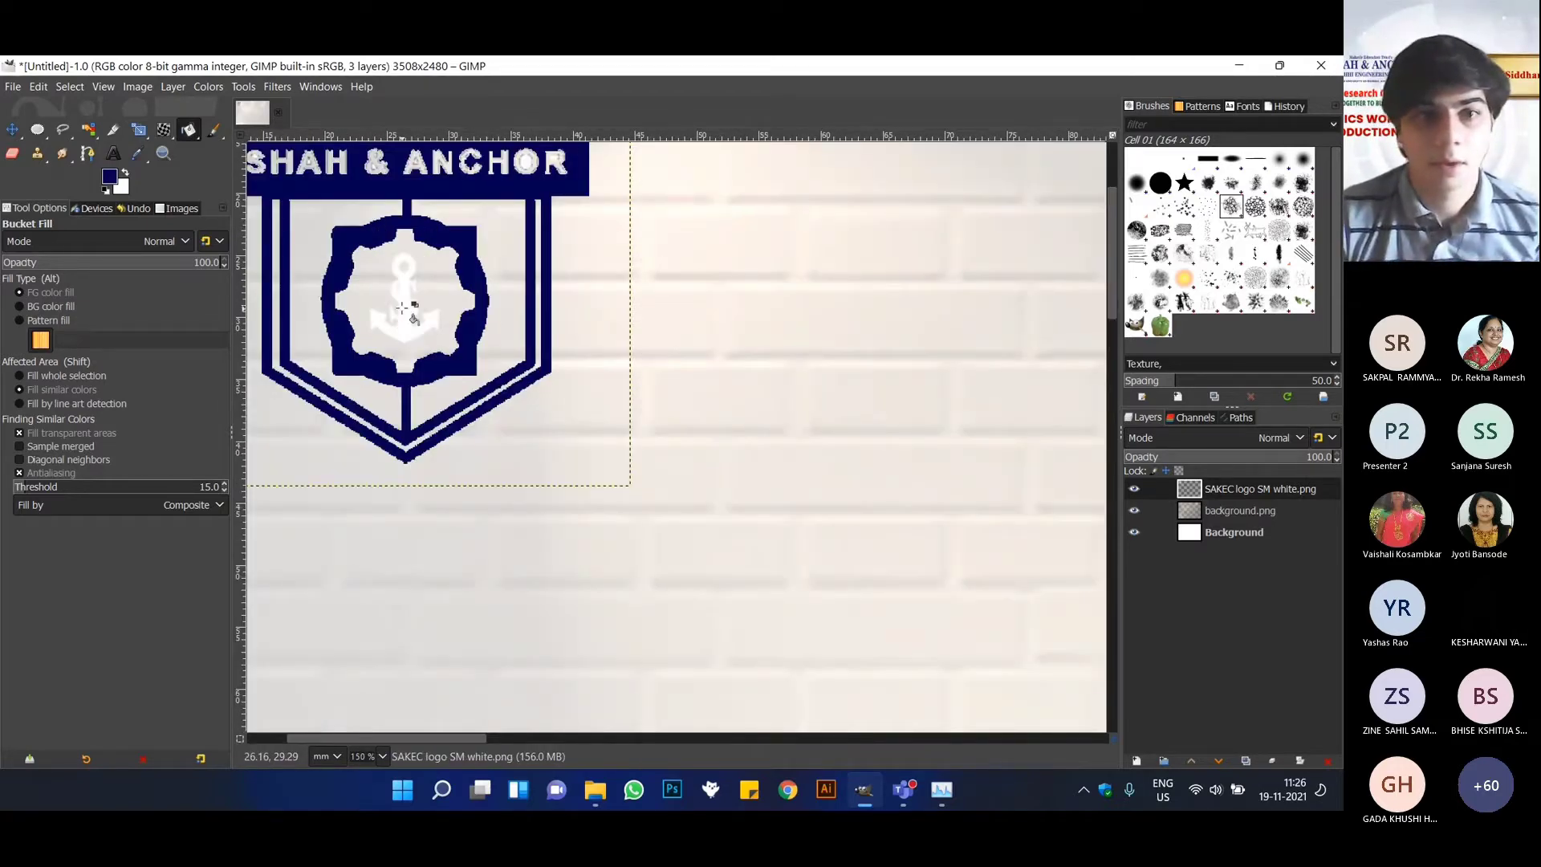
{"action": "left_click", "coordinate": [474, 276]}
{"action": "scroll", "coordinate": [449, 277], "scroll_direction": "down", "scroll_amount": 5}
{"action": "scroll", "coordinate": [434, 265], "scroll_direction": "up", "scroll_amount": 7}
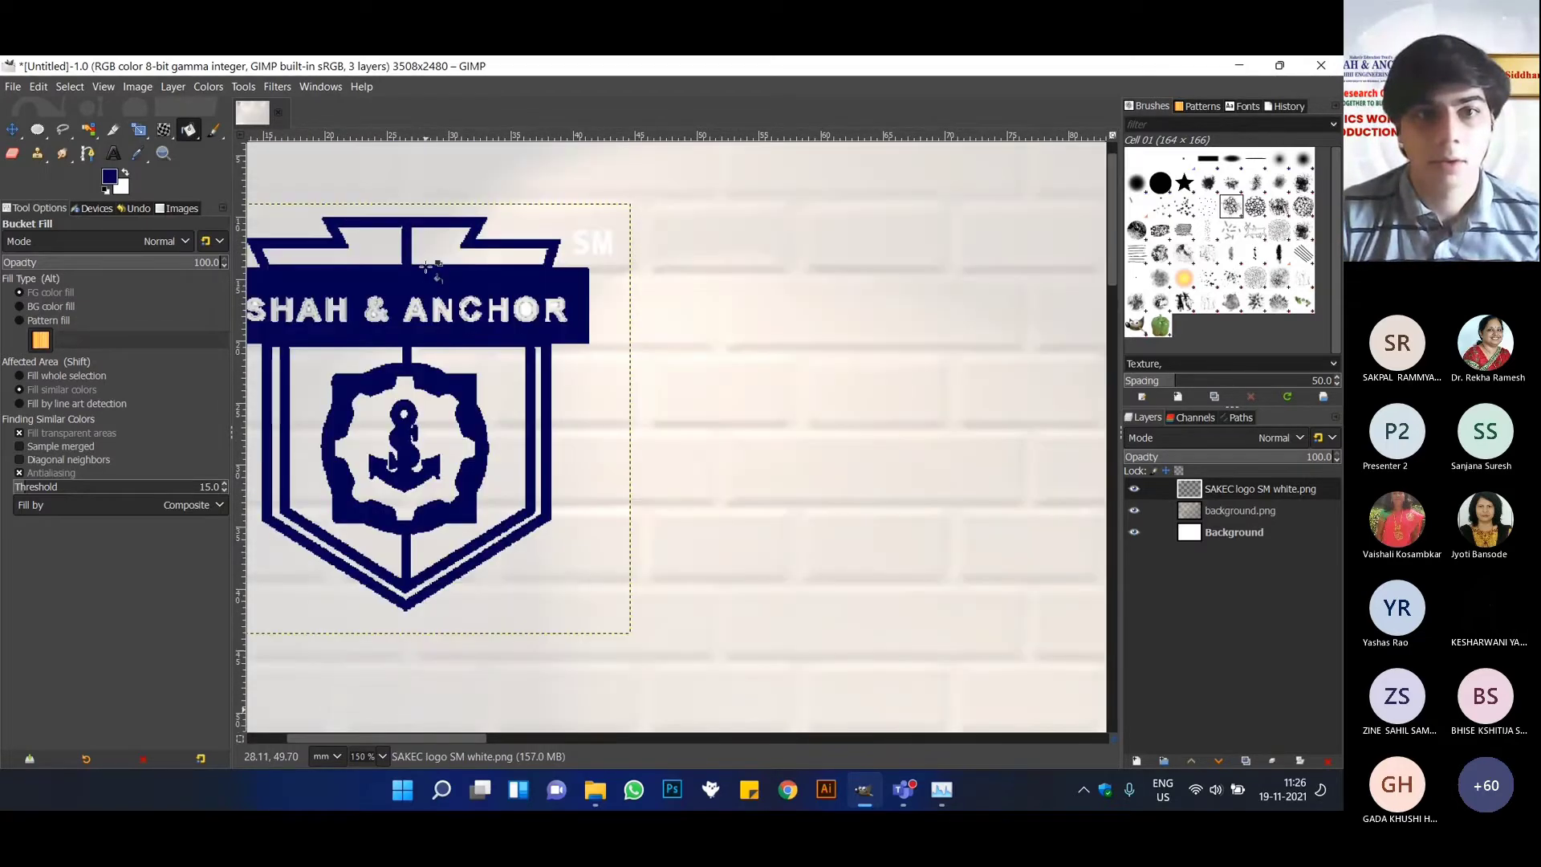
{"action": "left_click", "coordinate": [526, 309]}
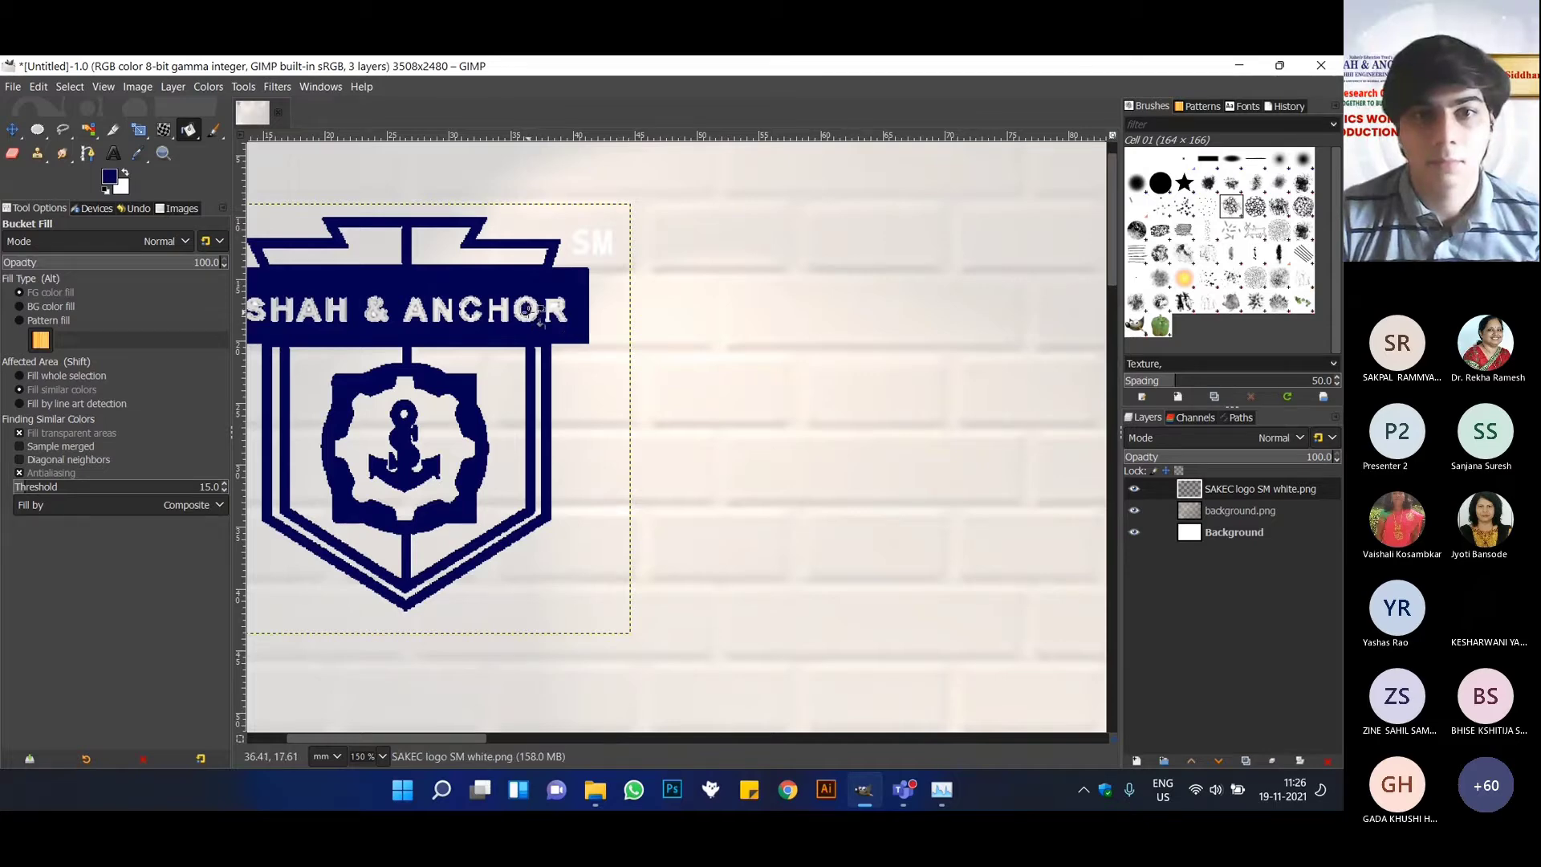
{"action": "left_click", "coordinate": [584, 241]}
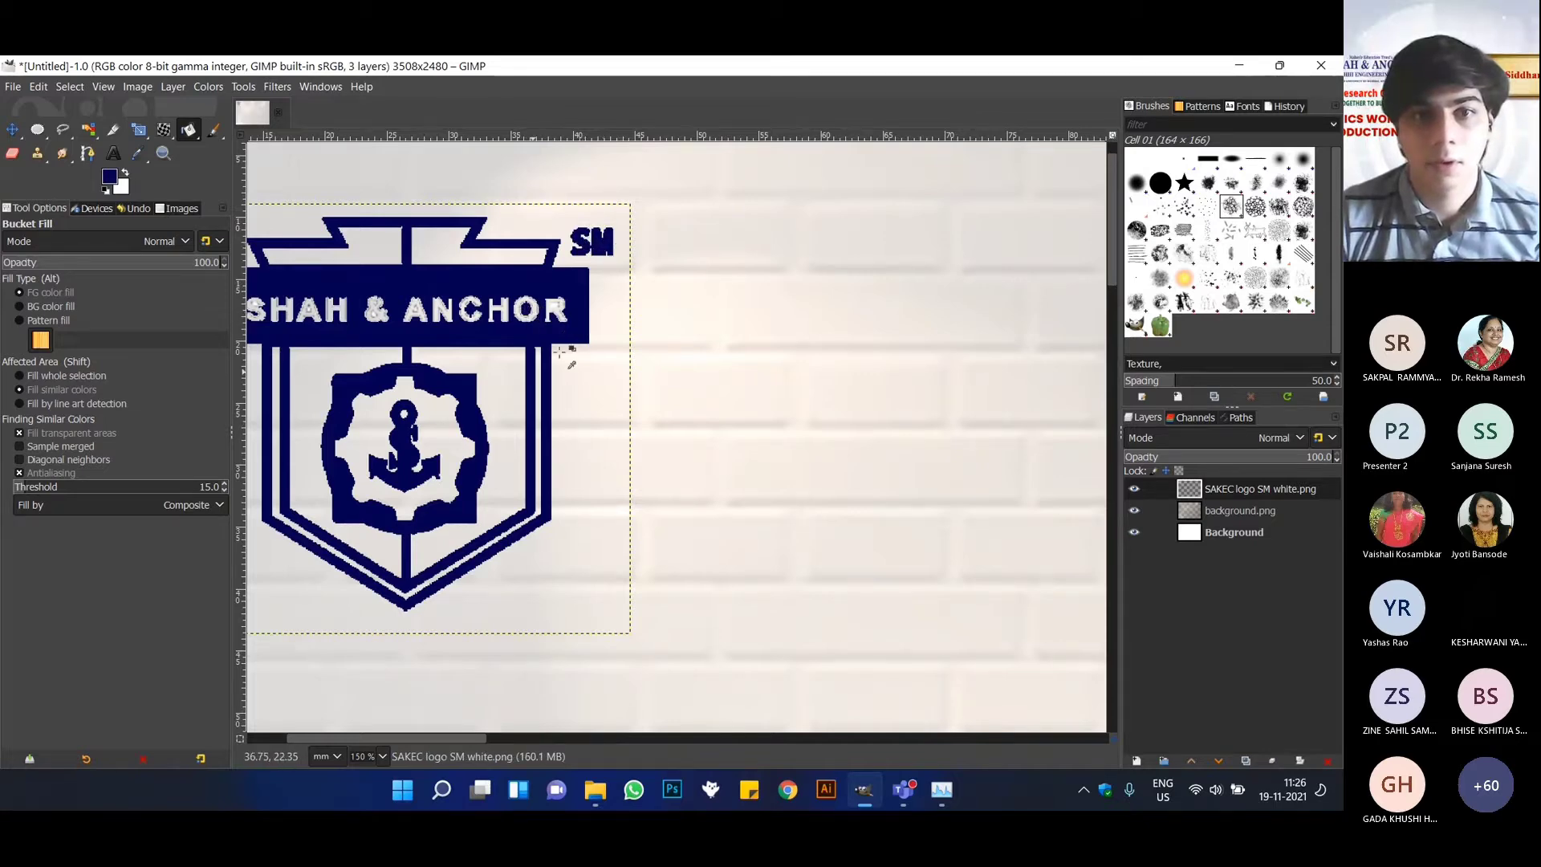
{"action": "scroll", "coordinate": [570, 363], "scroll_direction": "down", "scroll_amount": 5}
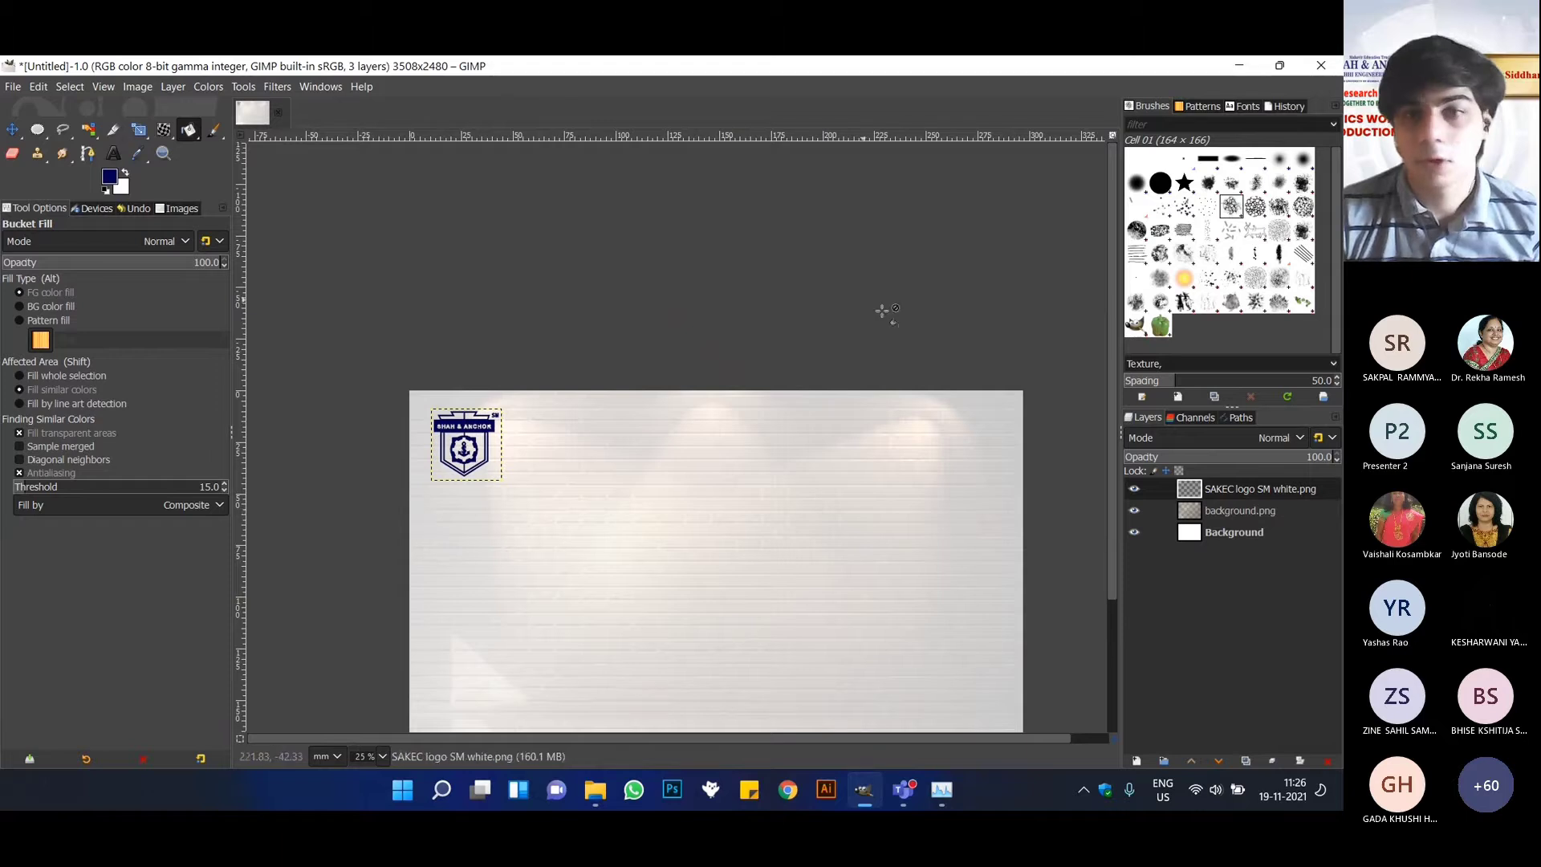
Add a dark blue text layer beside the logo reading "SHAH & Anchor" in Bahnschrift Semi-Bold, 62 px.
{"action": "left_click", "coordinate": [12, 130]}
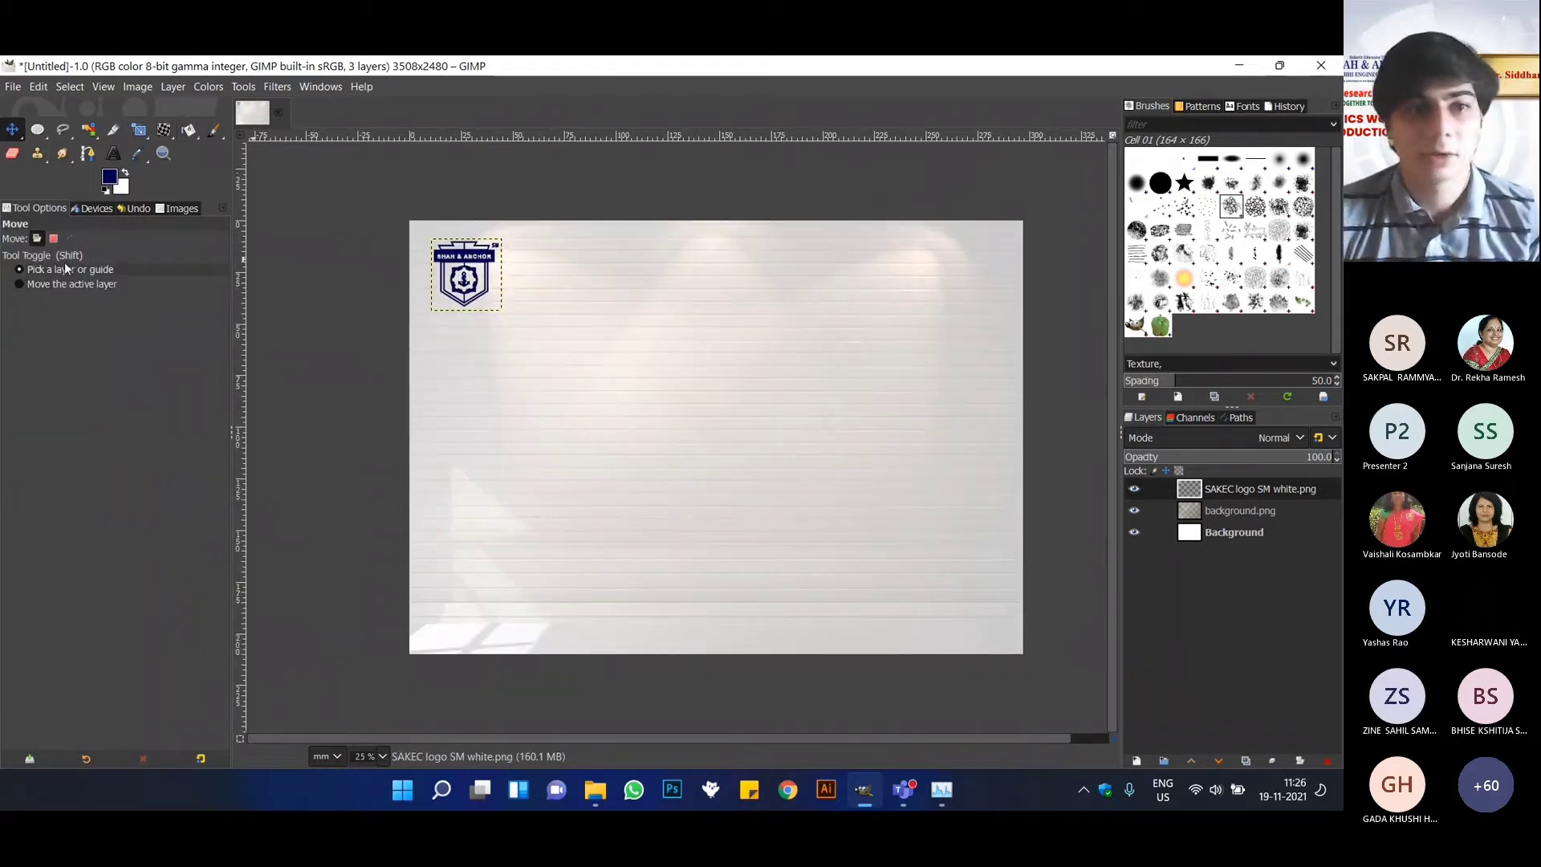
{"action": "left_click", "coordinate": [114, 153]}
{"action": "left_click", "coordinate": [516, 251]}
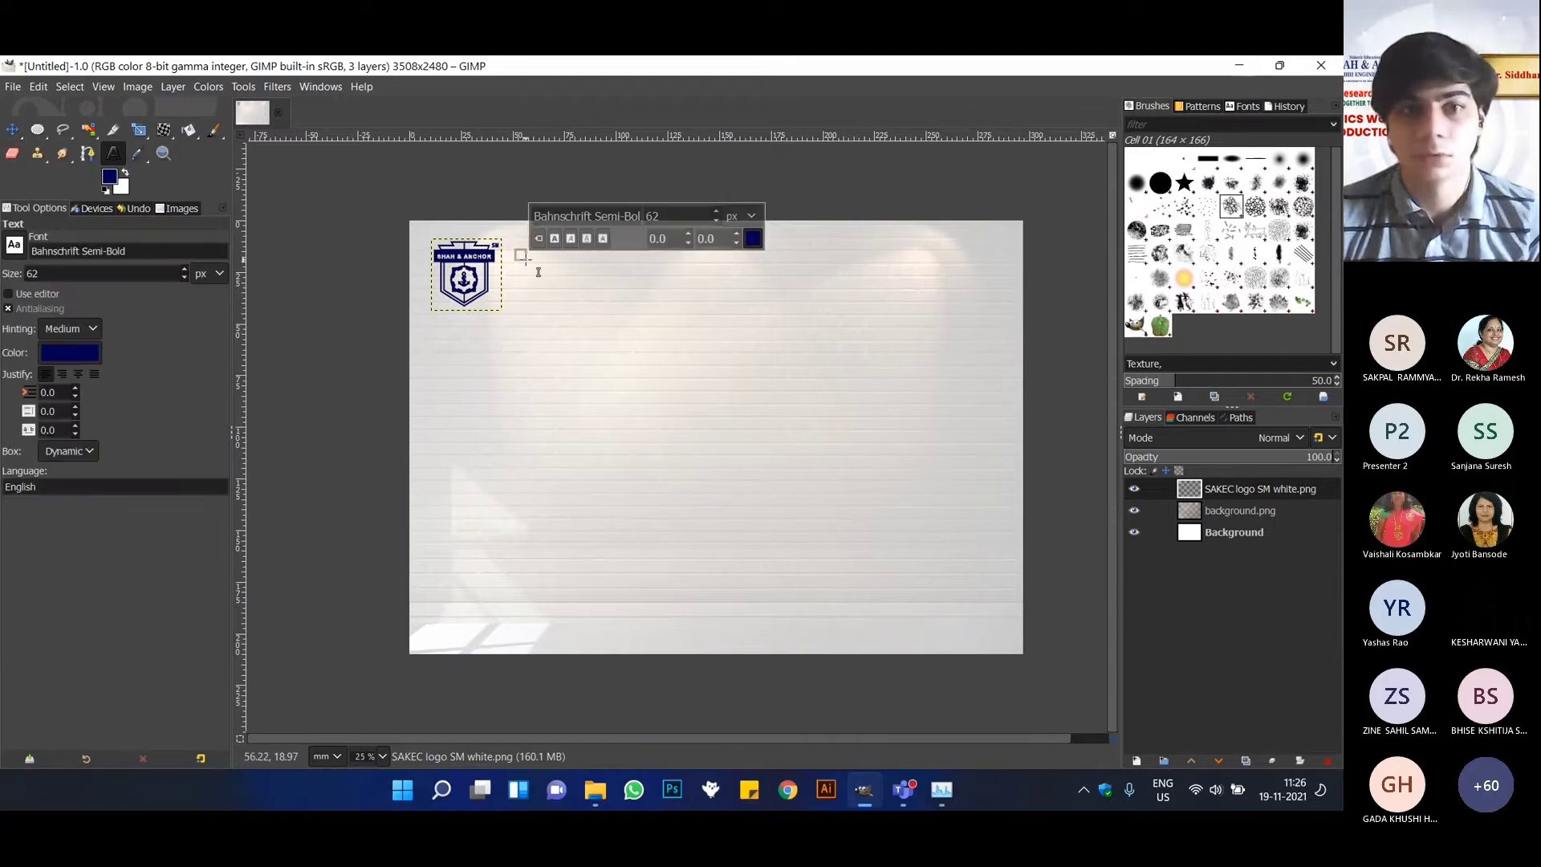
{"action": "type", "text": "S"}
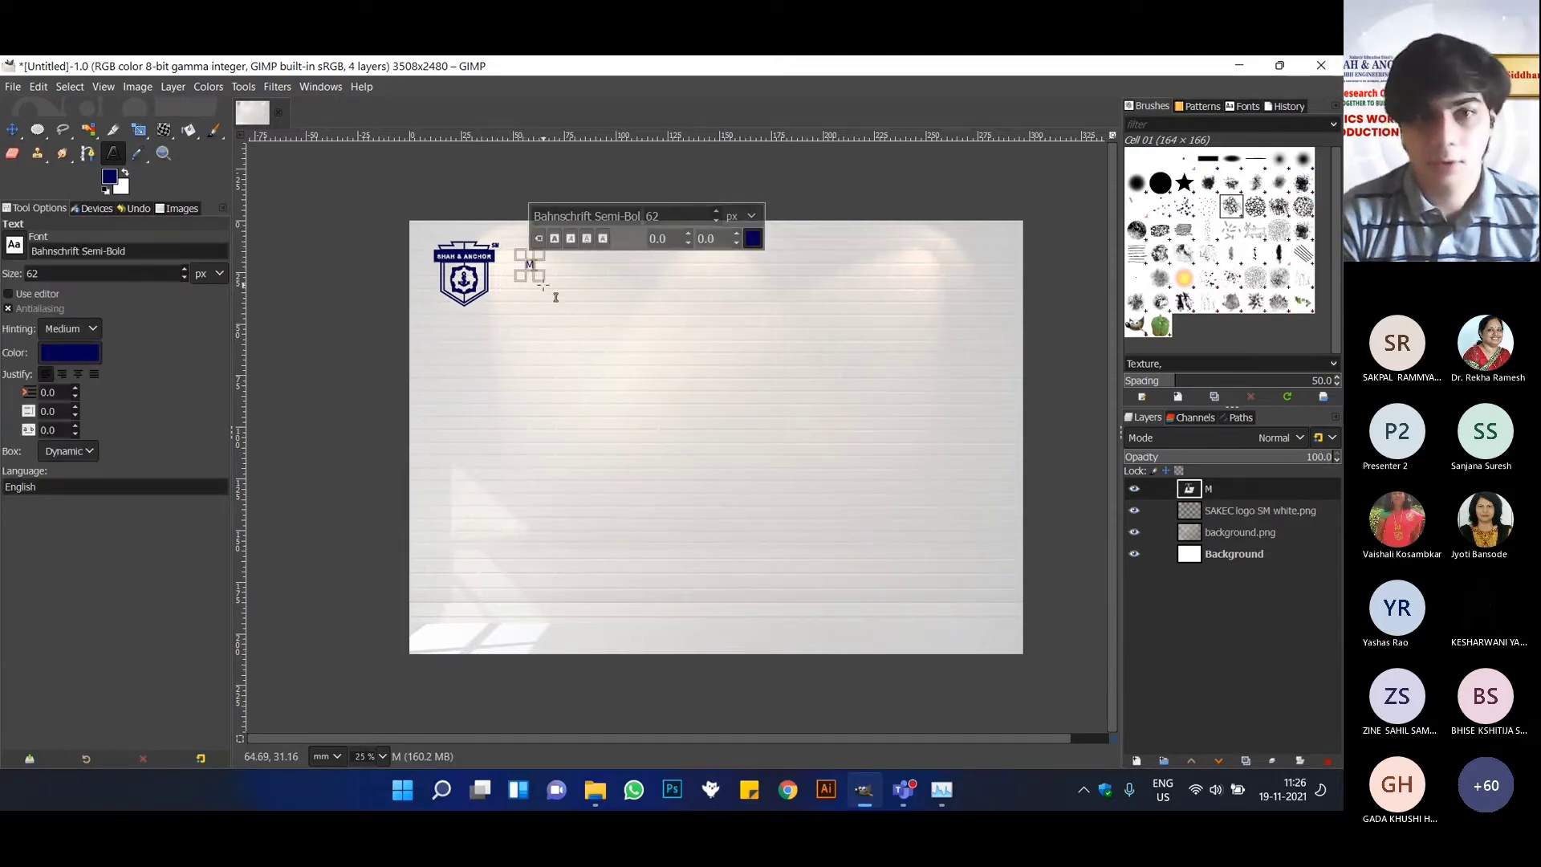
{"action": "type", "text": "hah"}
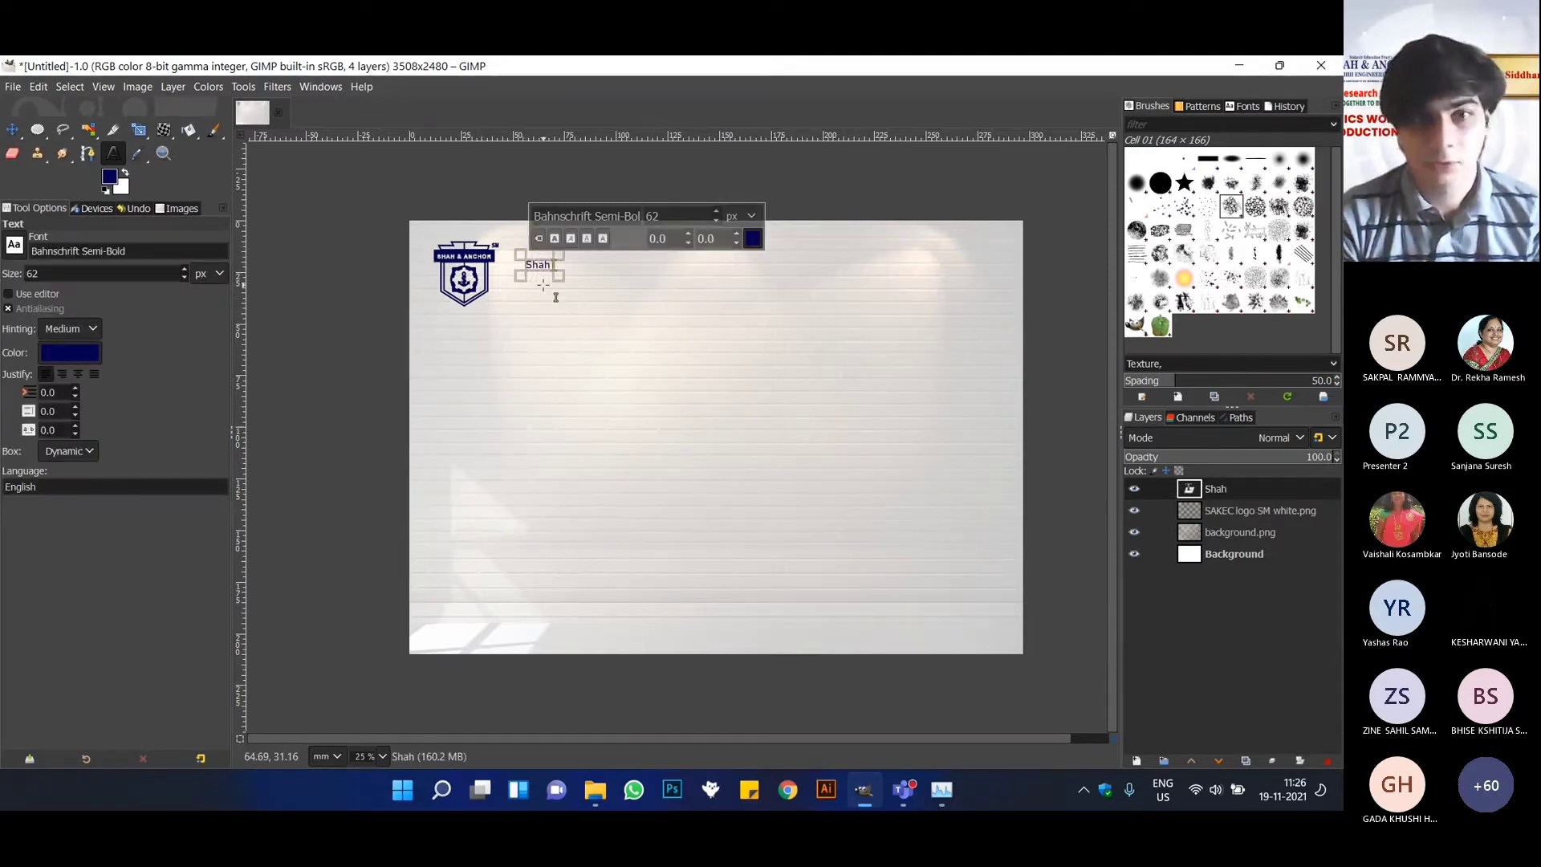
{"action": "key", "text": "BackSpace"}
{"action": "key", "text": "BackSpace"}
{"action": "key", "text": "BackSpace"}
{"action": "key", "text": "BackSpace"}
{"action": "type", "text": "SHAH"}
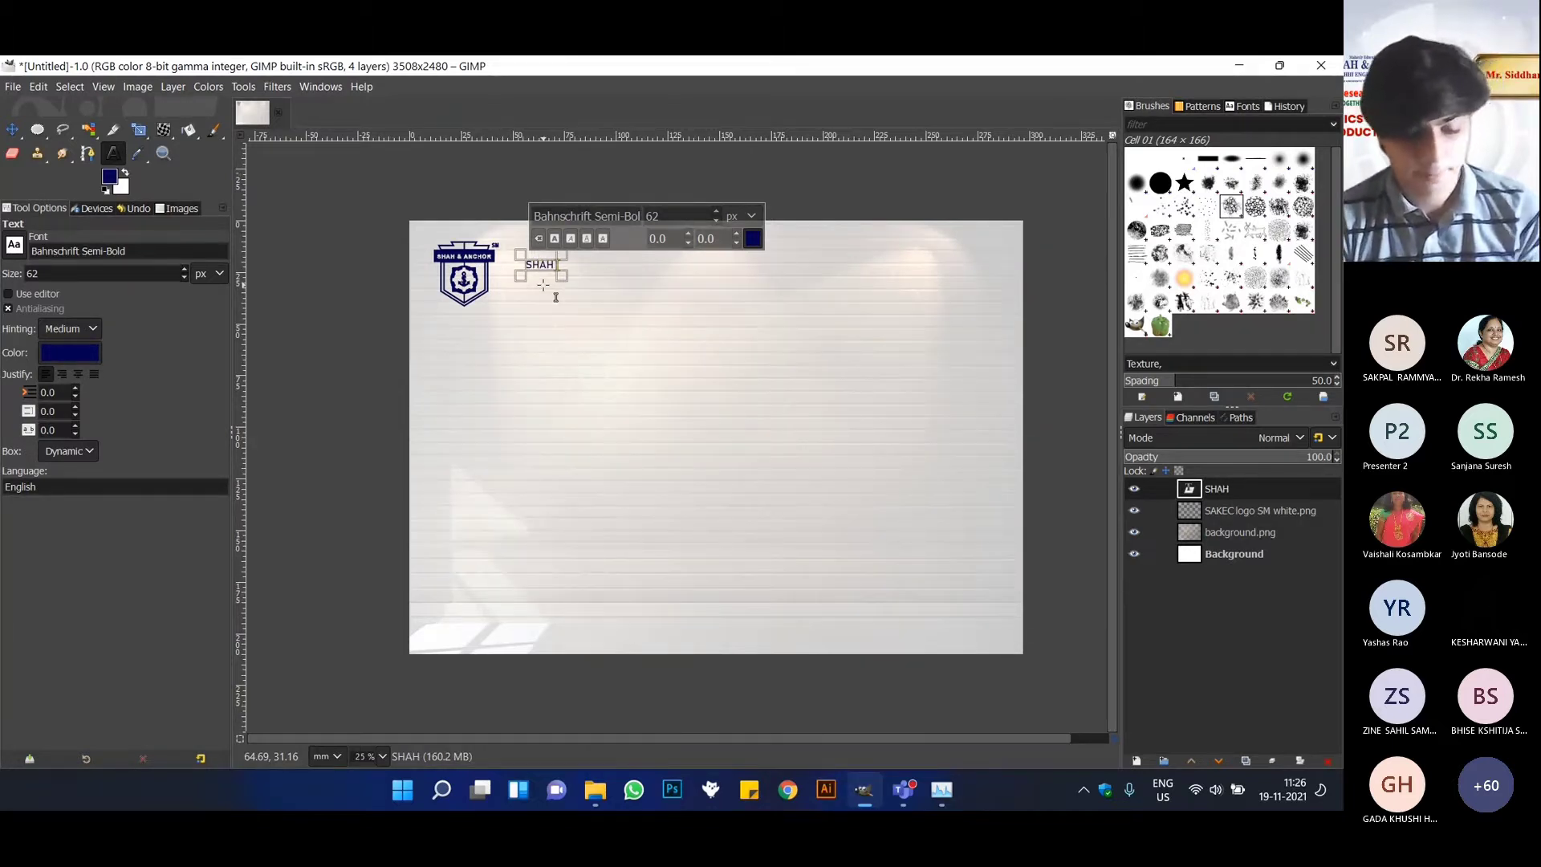
{"action": "type", "text": " & Anchor"}
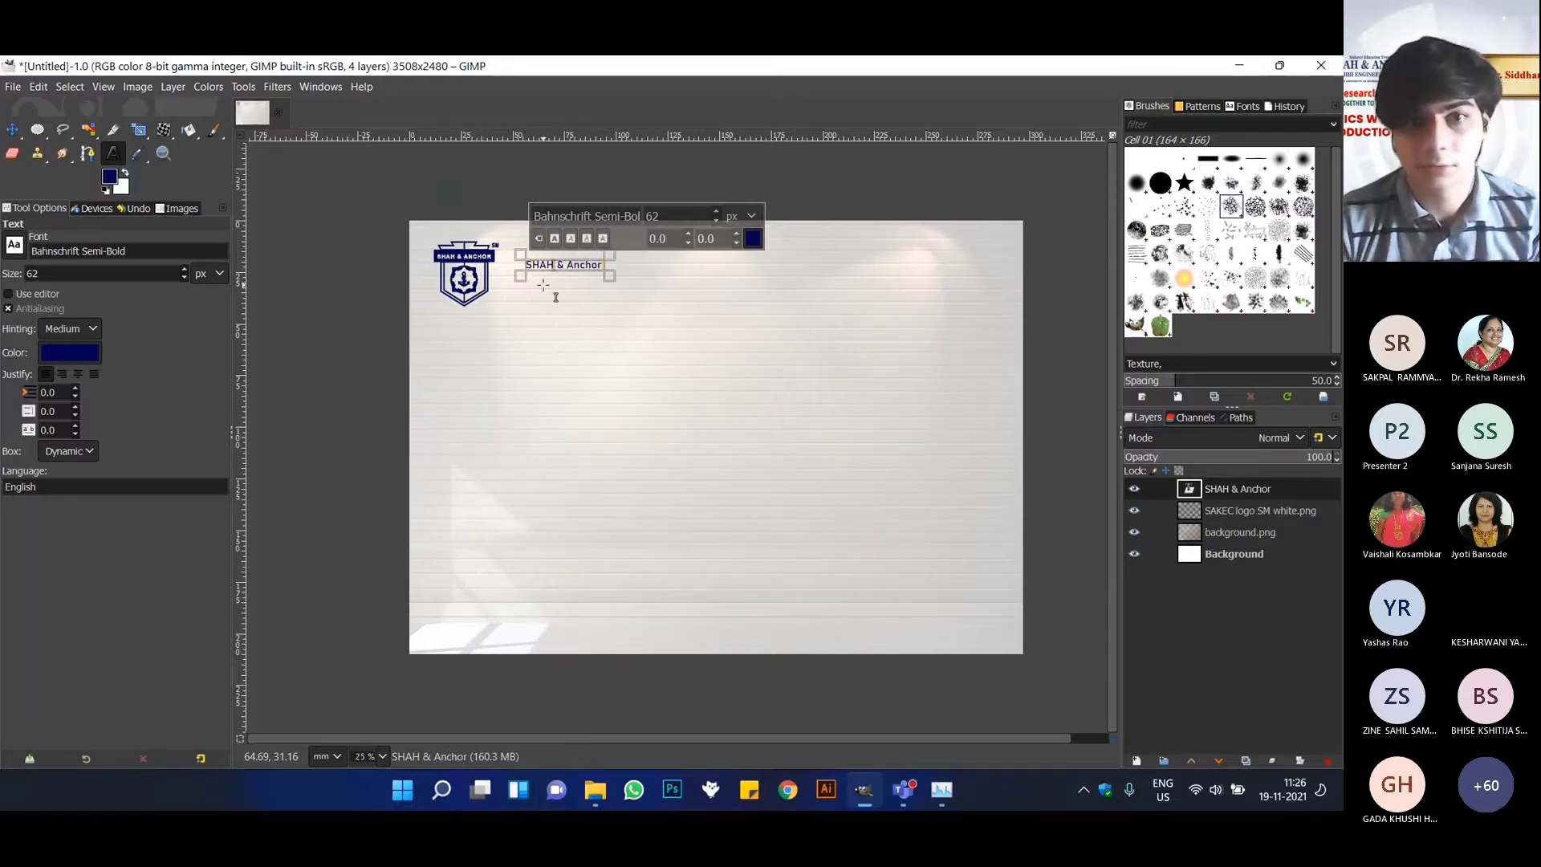
Rewrite SHAH as "Shah" and extend the text to "Shah & Anchor Kutchhi Engineering College".
{"action": "key", "text": "BackSpace"}
{"action": "key", "text": "BackSpace"}
{"action": "key", "text": "BackSpace"}
{"action": "type", "text": "hah"}
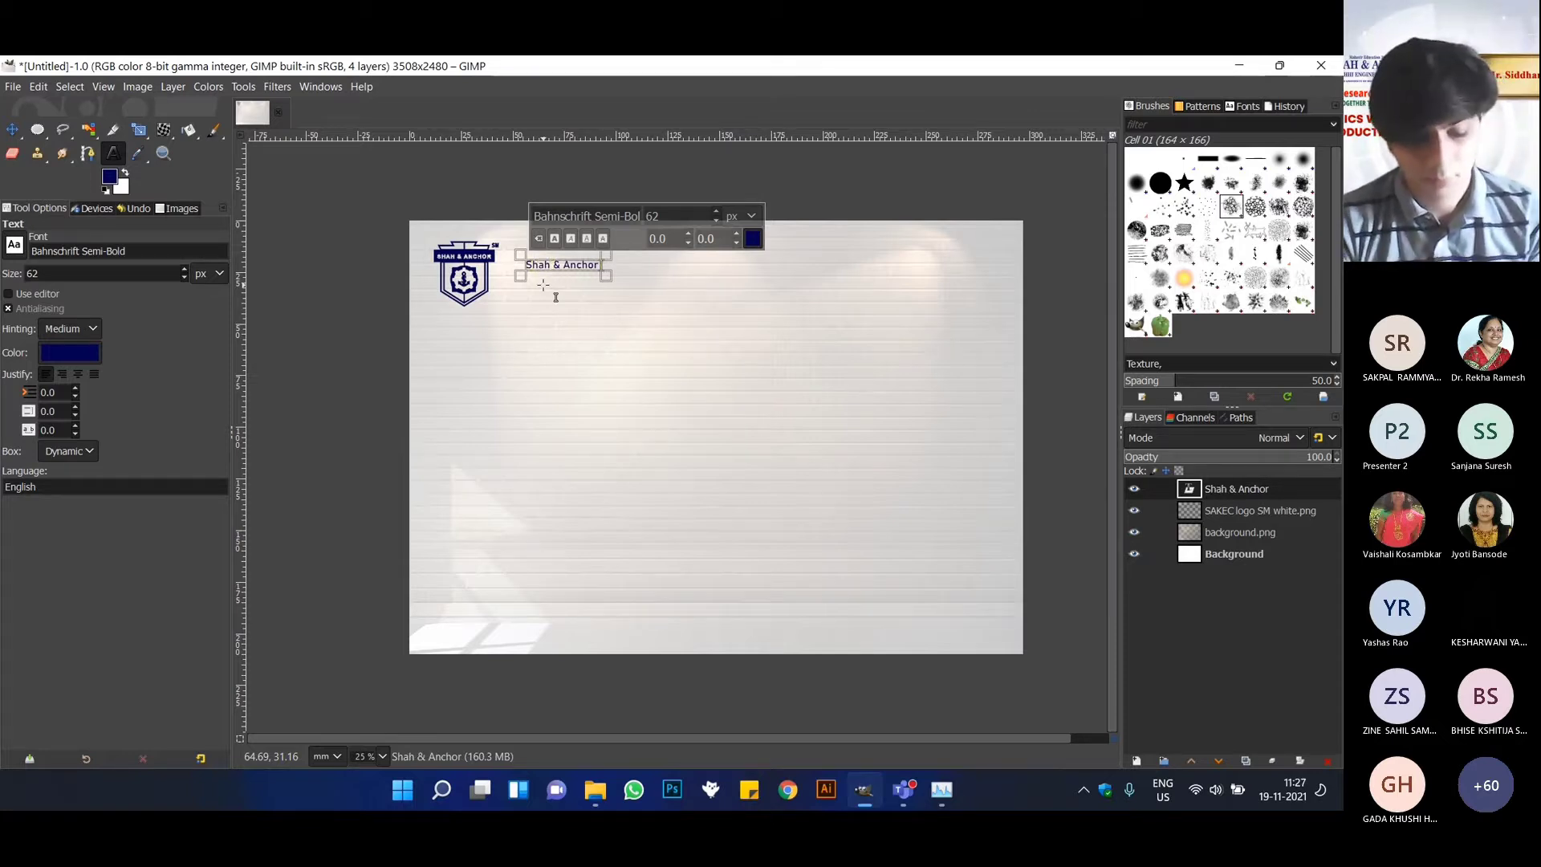
{"action": "type", "text": " & Anchor Kutchhi ENg"}
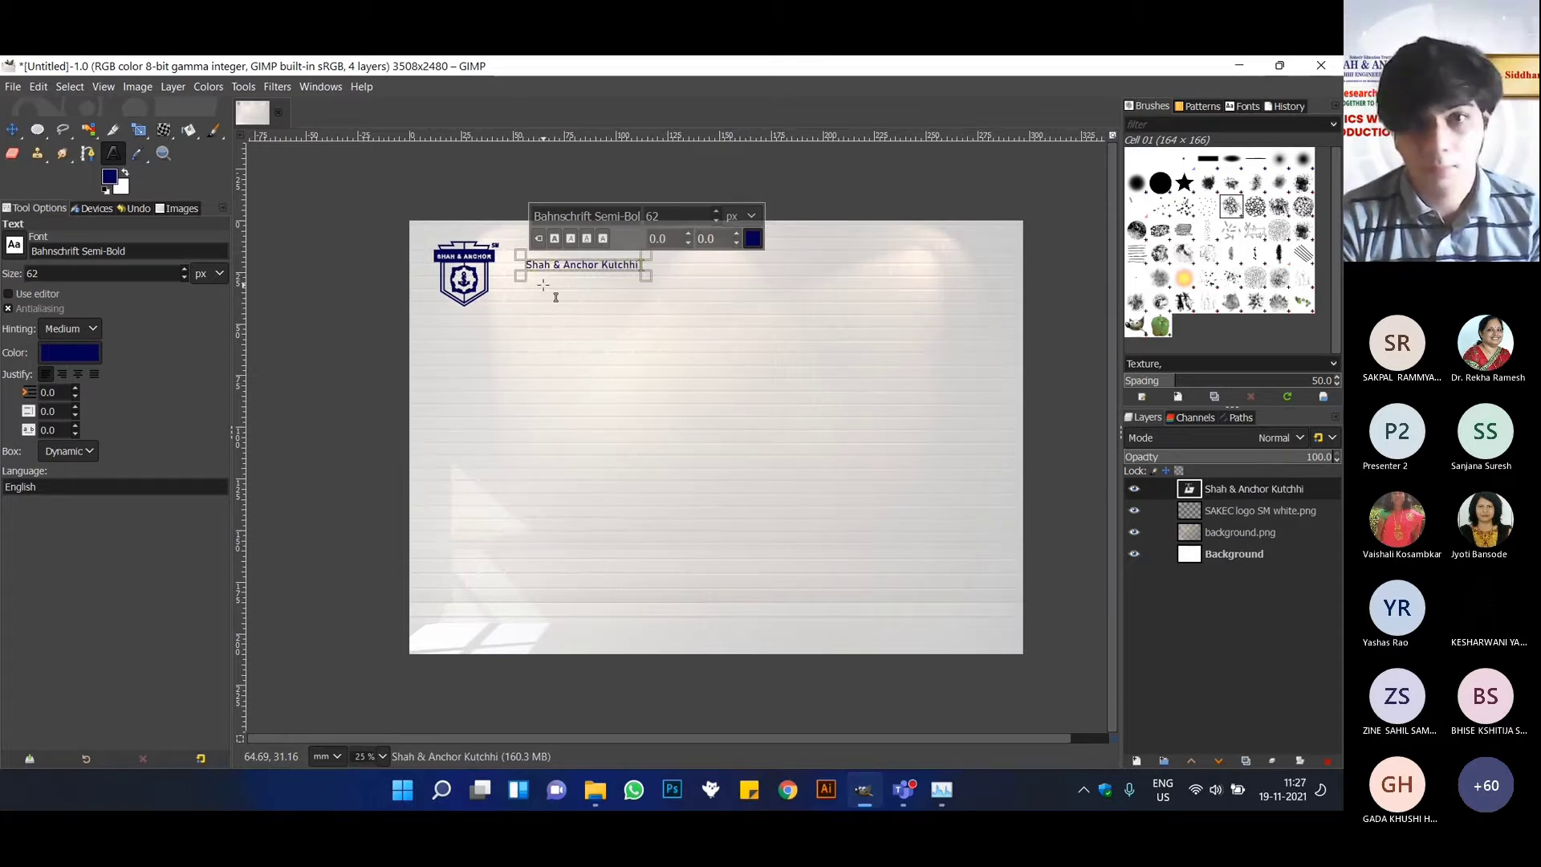
{"action": "key", "text": "BackSpace"}
{"action": "key", "text": "BackSpace"}
{"action": "type", "text": "n"}
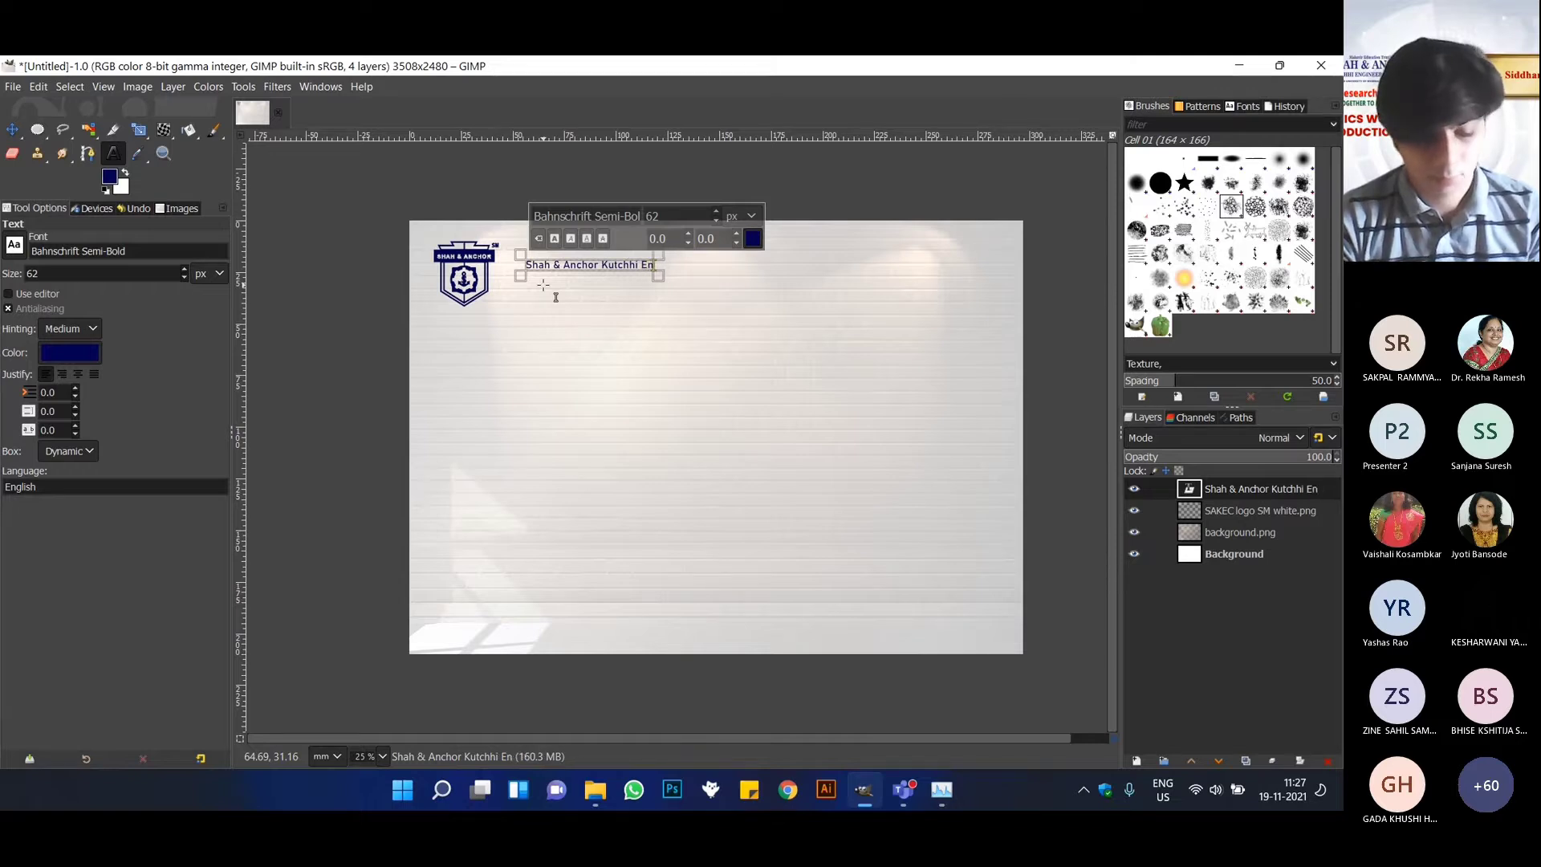
{"action": "type", "text": "gineering COll"}
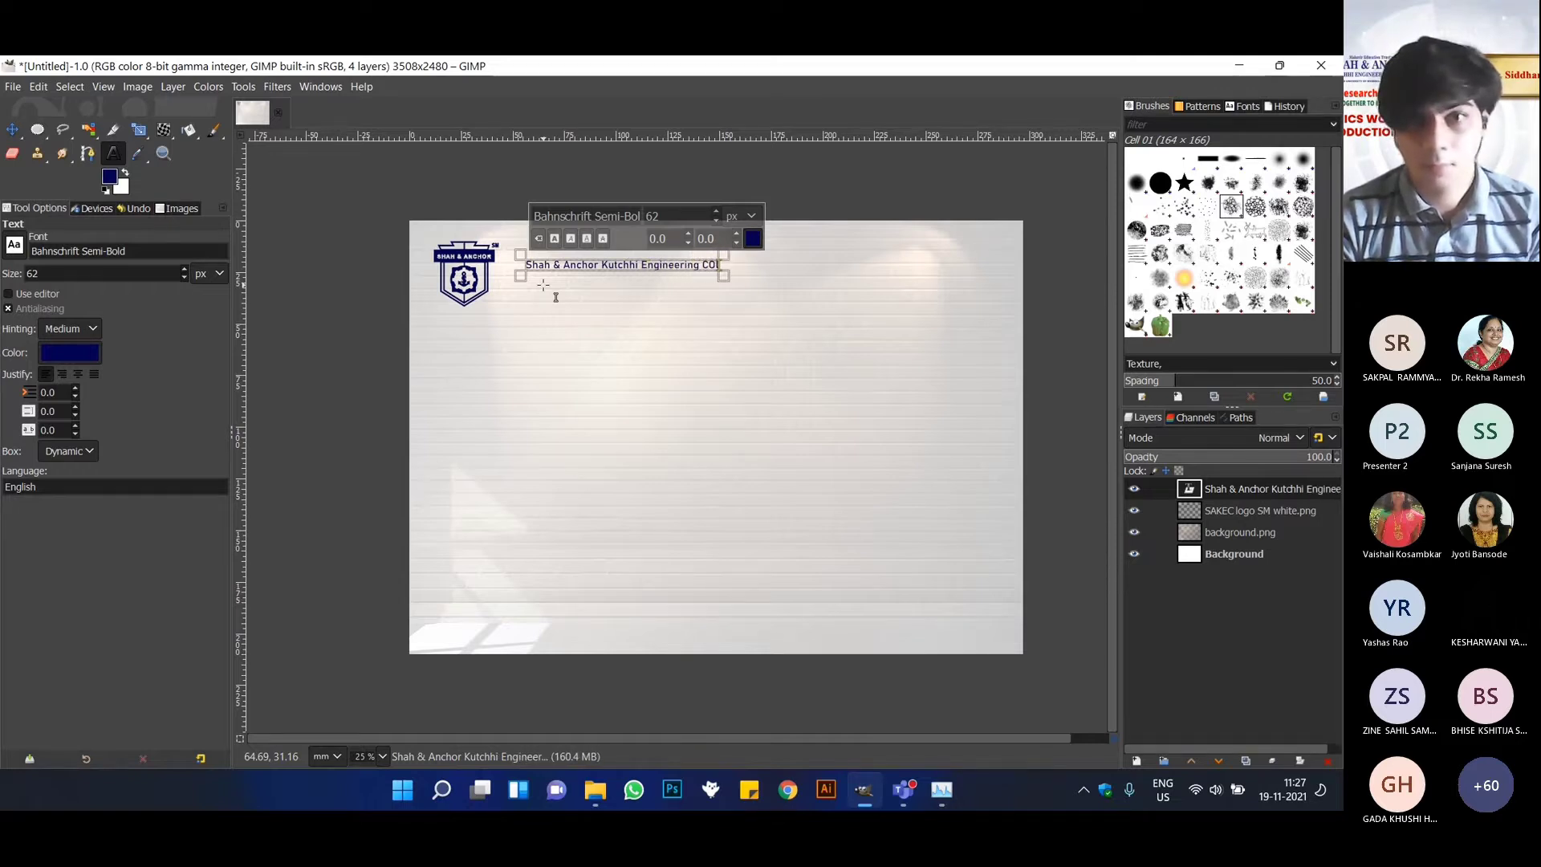
{"action": "key", "text": "BackSpace"}
{"action": "key", "text": "BackSpace"}
{"action": "key", "text": "BackSpace"}
{"action": "type", "text": "ollege"}
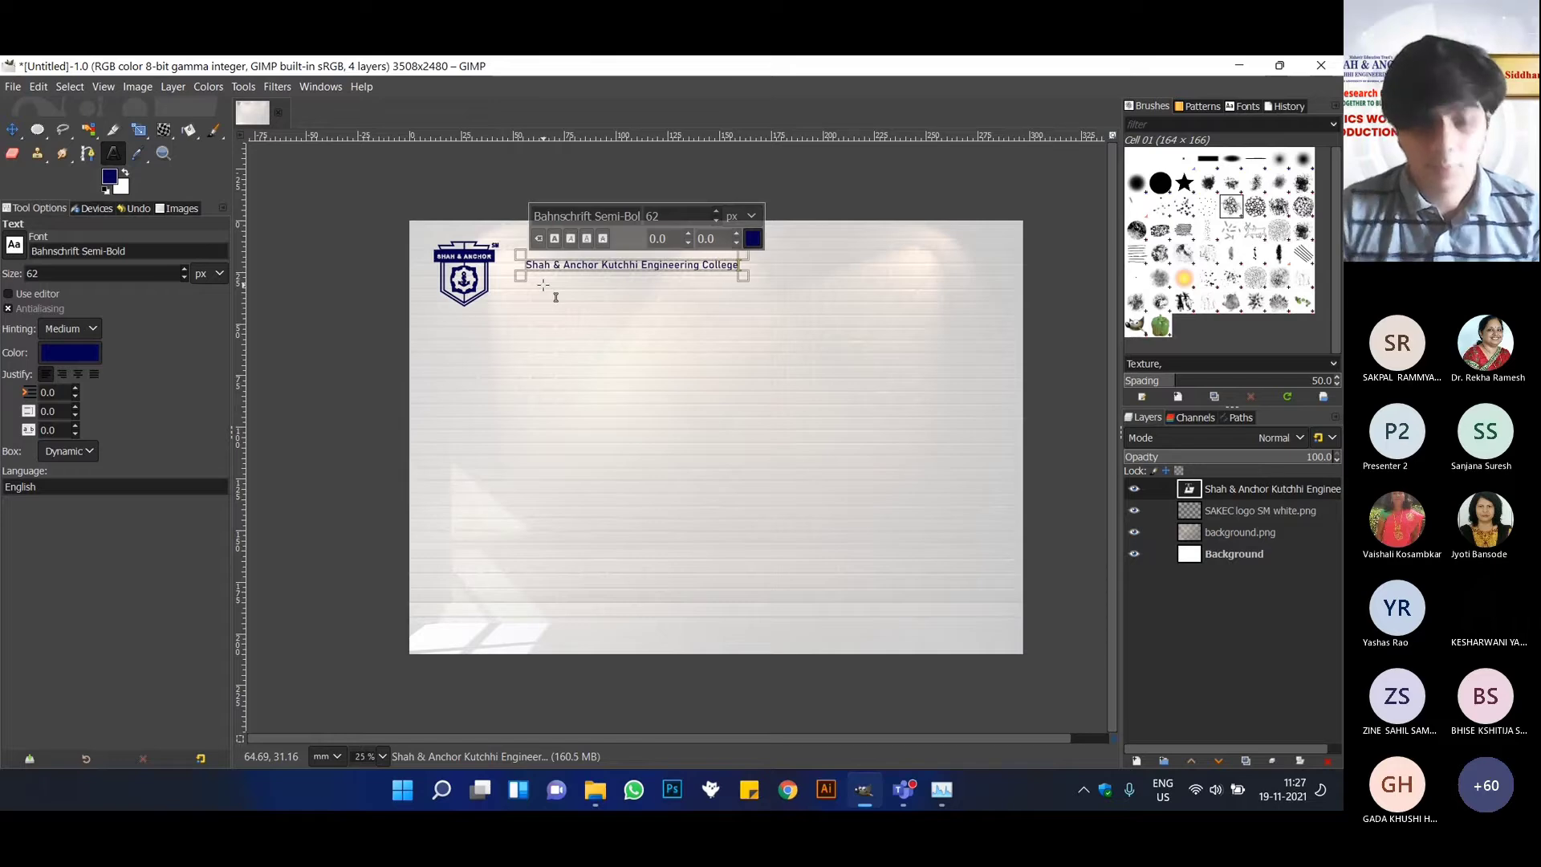
Change the font of the whole college name text to Algerian Extra-Condensed.
{"action": "key", "text": "ctrl+a"}
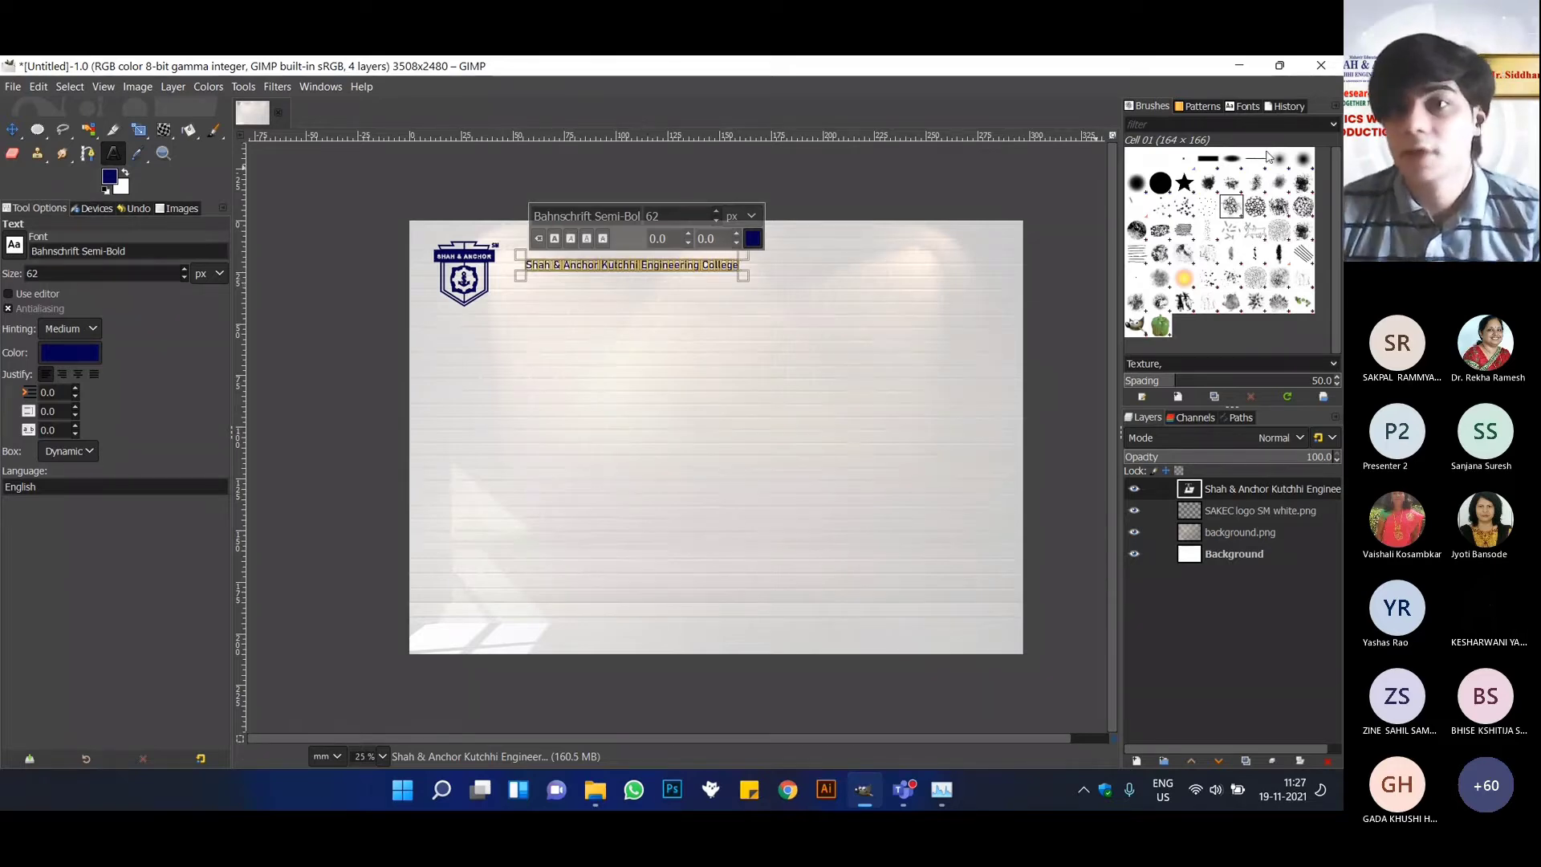
{"action": "left_click", "coordinate": [1249, 106]}
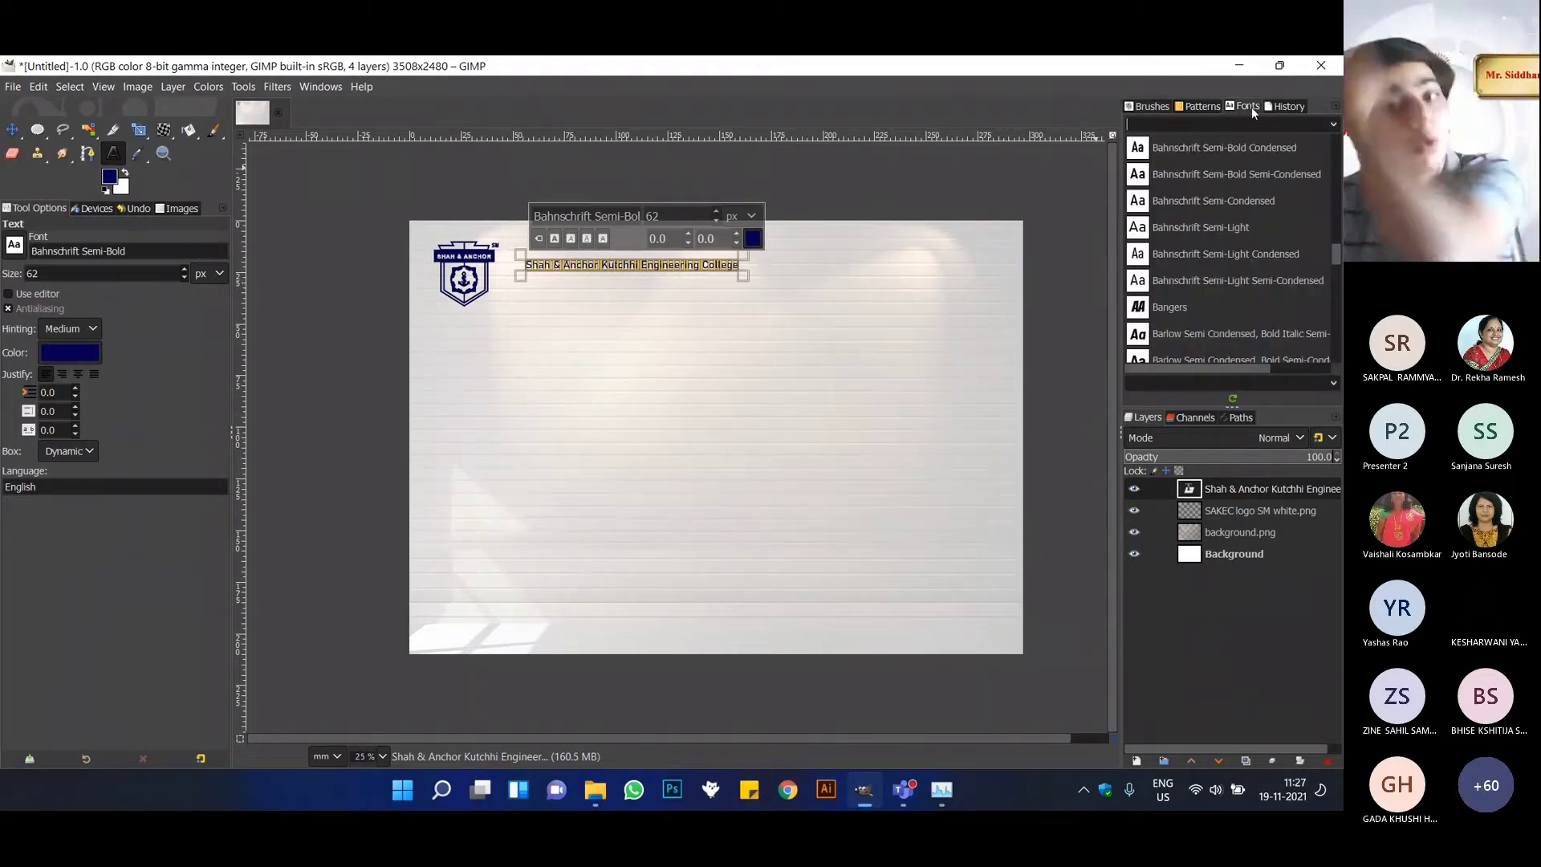
{"action": "scroll", "coordinate": [1249, 236], "scroll_direction": "up", "scroll_amount": 3}
{"action": "scroll", "coordinate": [1246, 239], "scroll_direction": "up", "scroll_amount": 4}
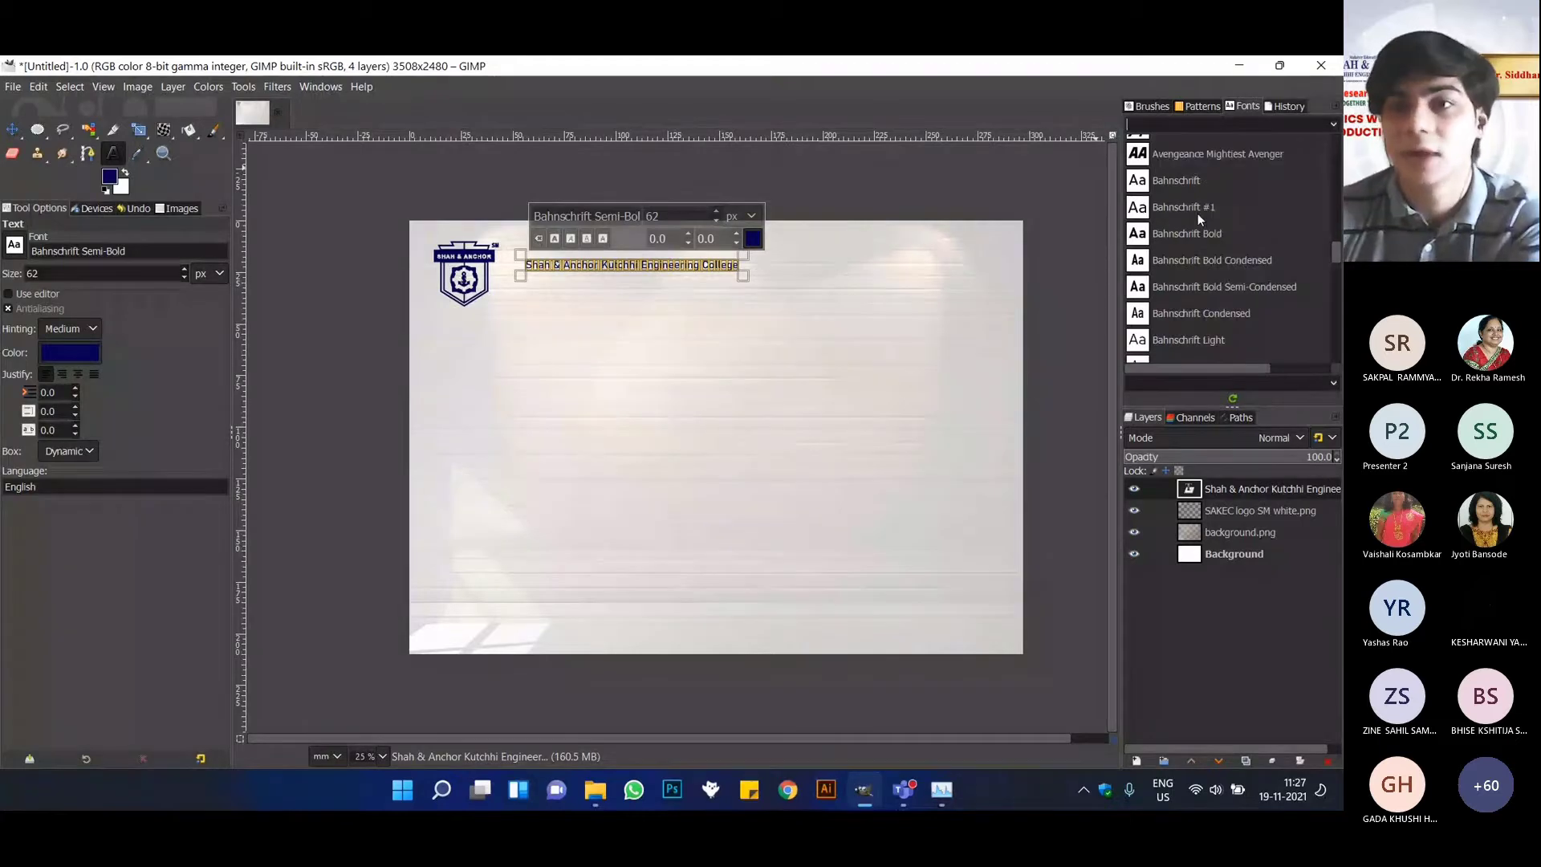
{"action": "scroll", "coordinate": [1188, 198], "scroll_direction": "up", "scroll_amount": 3}
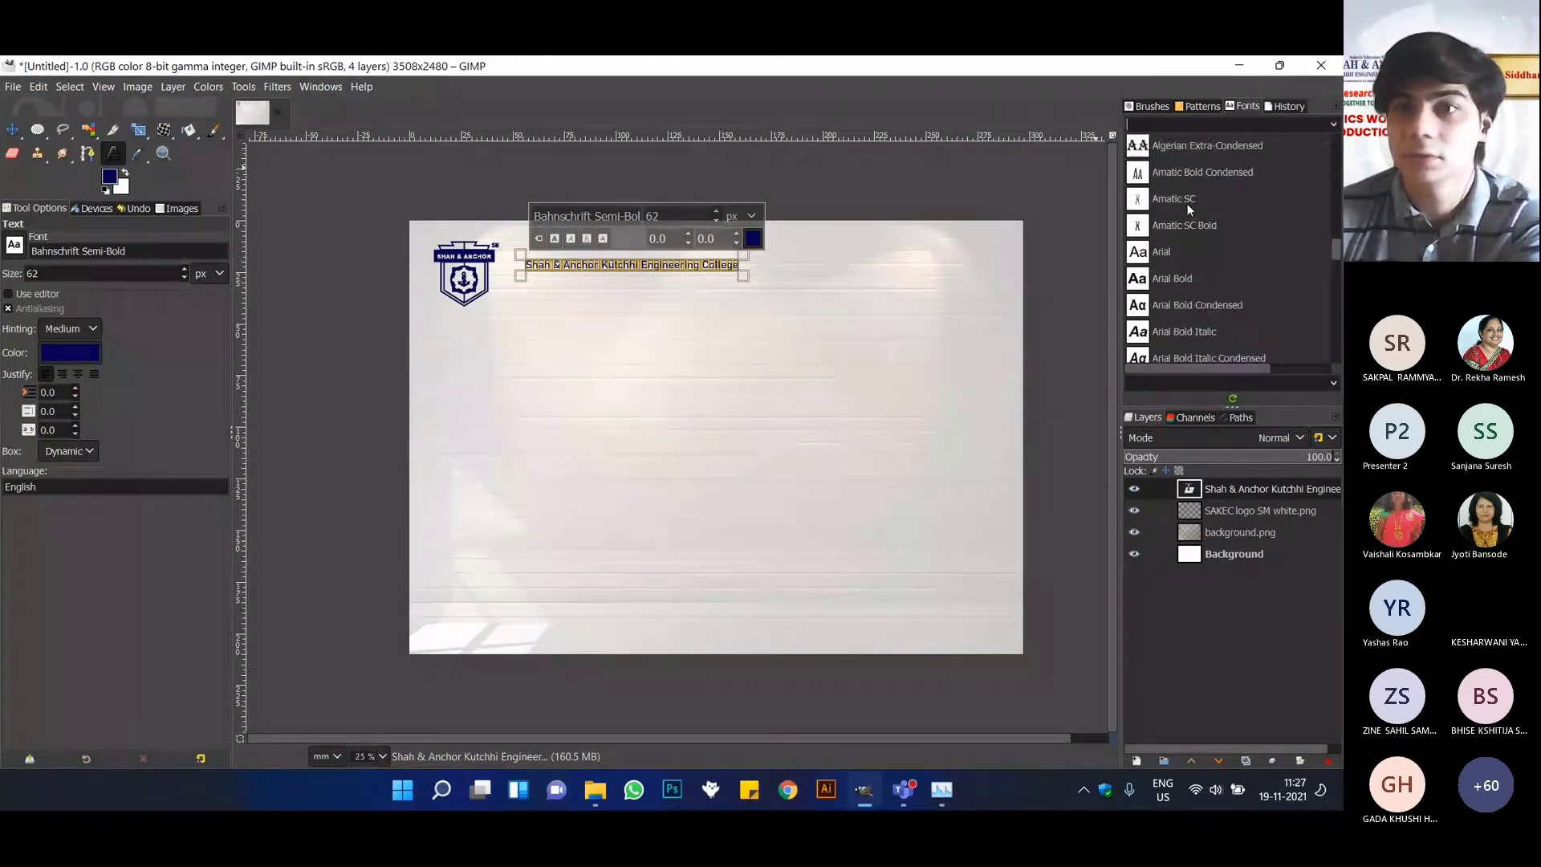
{"action": "scroll", "coordinate": [1197, 273], "scroll_direction": "up", "scroll_amount": 4}
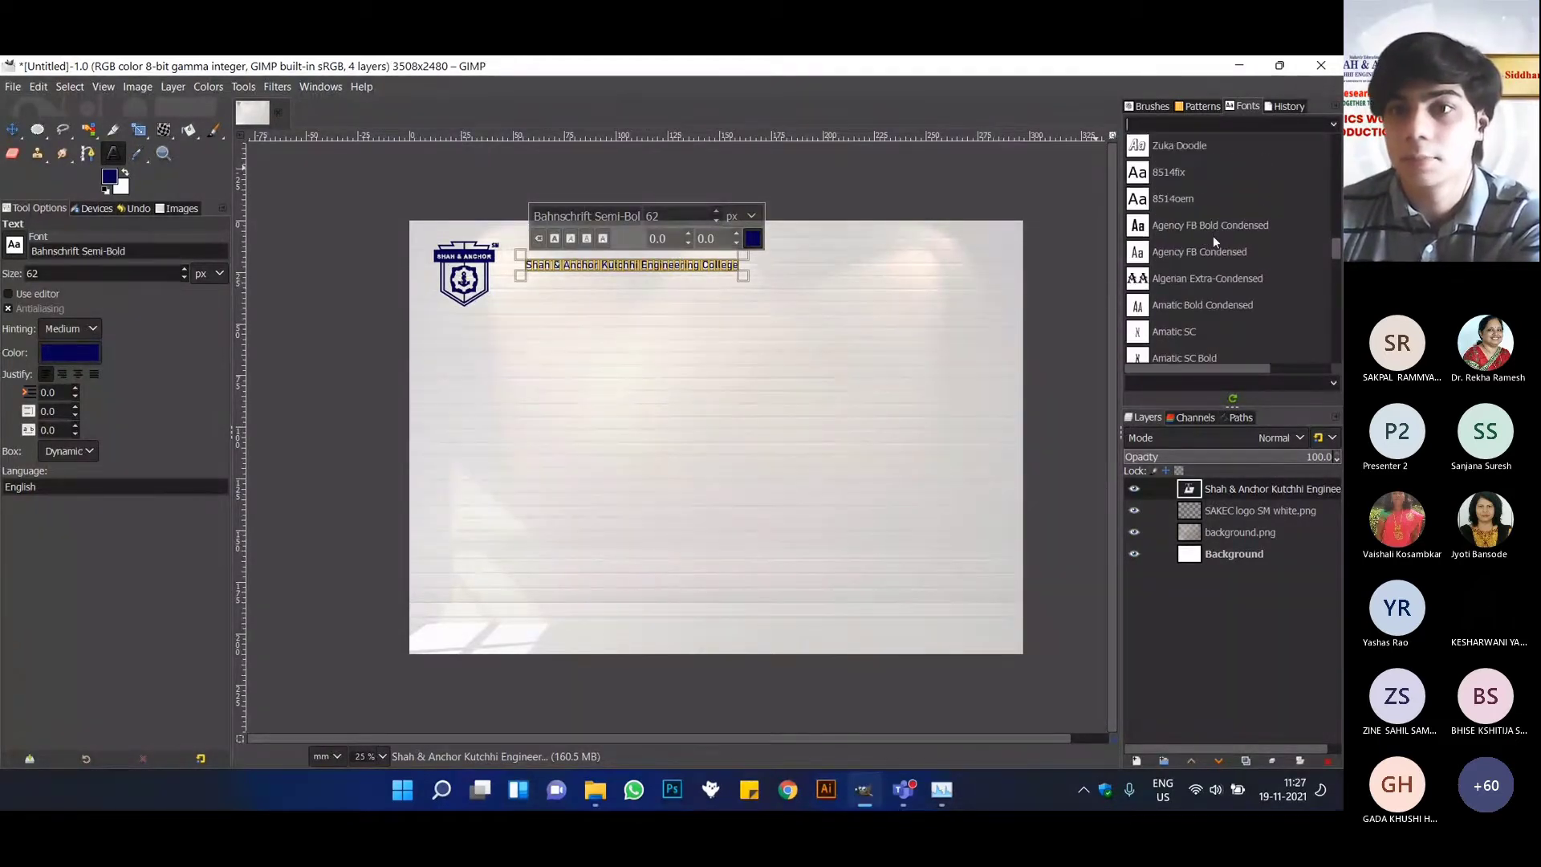
{"action": "scroll", "coordinate": [1196, 208], "scroll_direction": "down", "scroll_amount": 4}
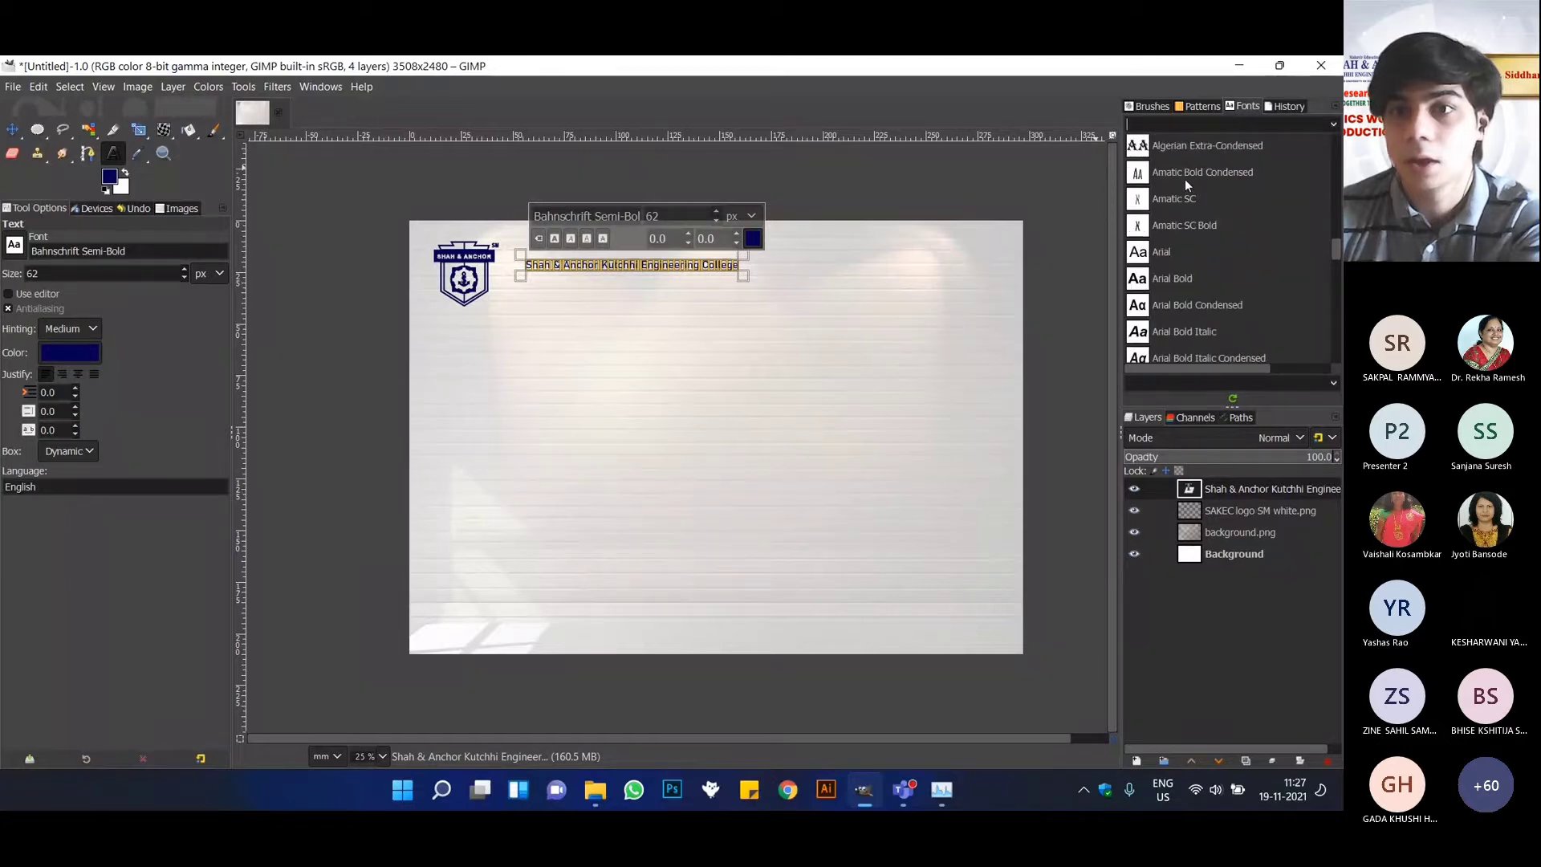
{"action": "left_click", "coordinate": [1192, 147]}
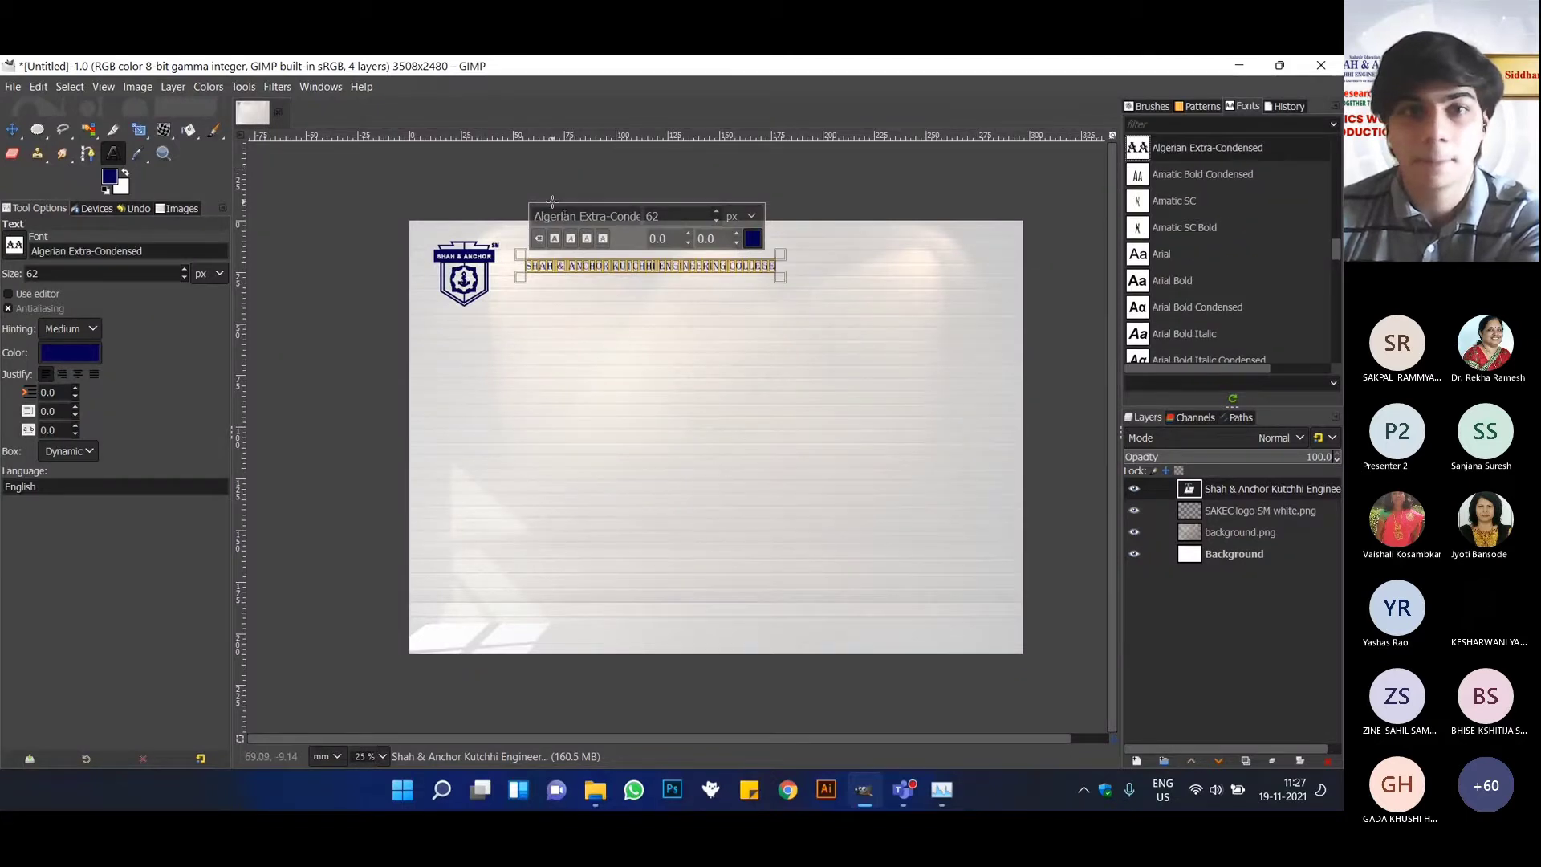
Switch the college name's size unit to millimetres and set the text size to 10 mm.
{"action": "left_click", "coordinate": [716, 210]}
{"action": "left_click", "coordinate": [717, 211]}
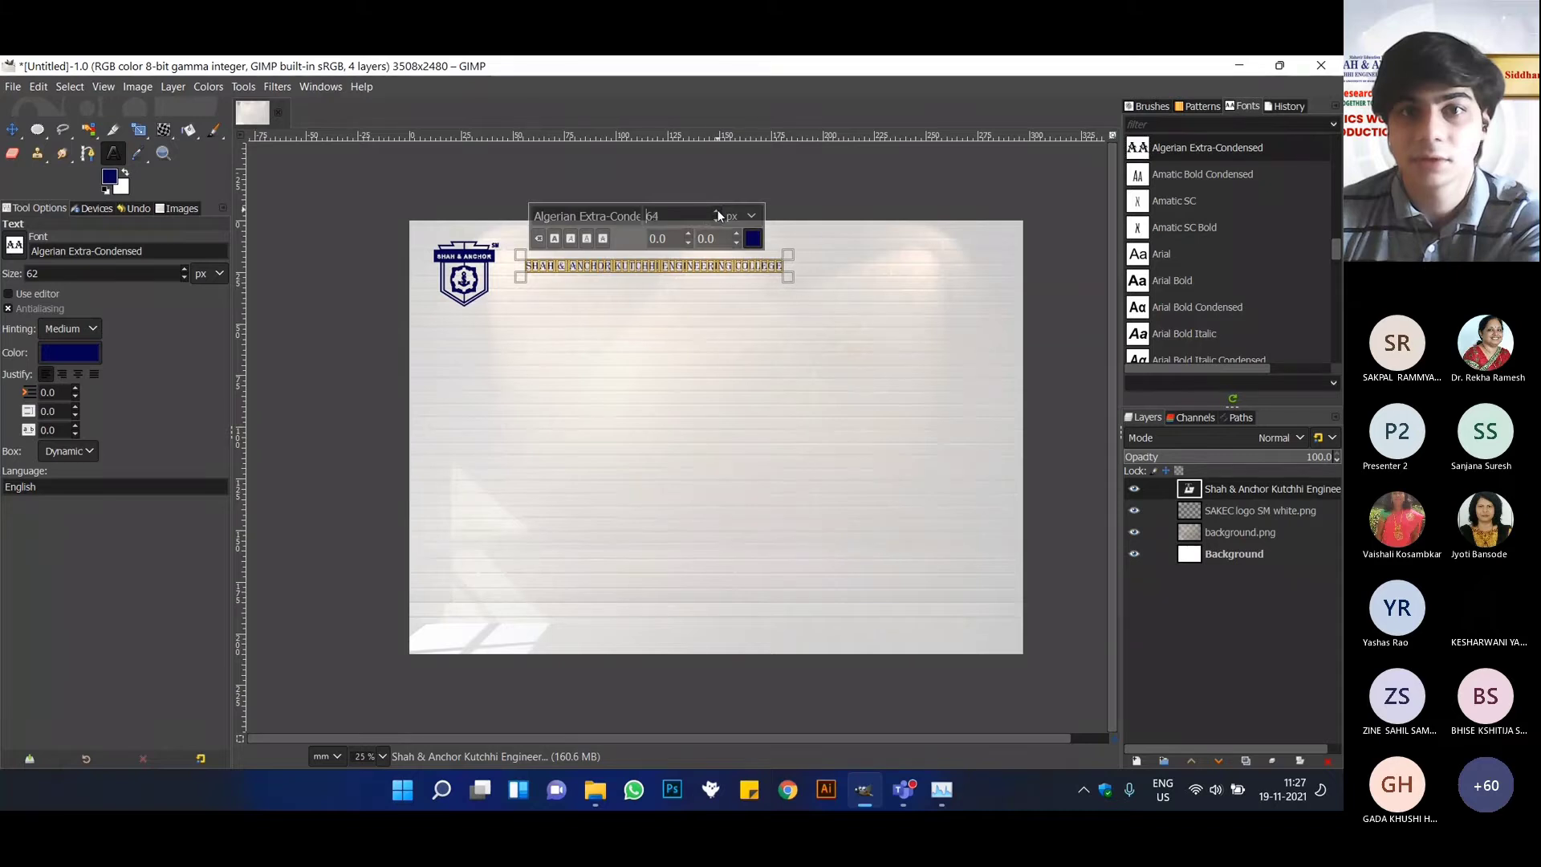
{"action": "left_click", "coordinate": [752, 216]}
{"action": "left_click", "coordinate": [736, 283]}
{"action": "left_click", "coordinate": [752, 216]}
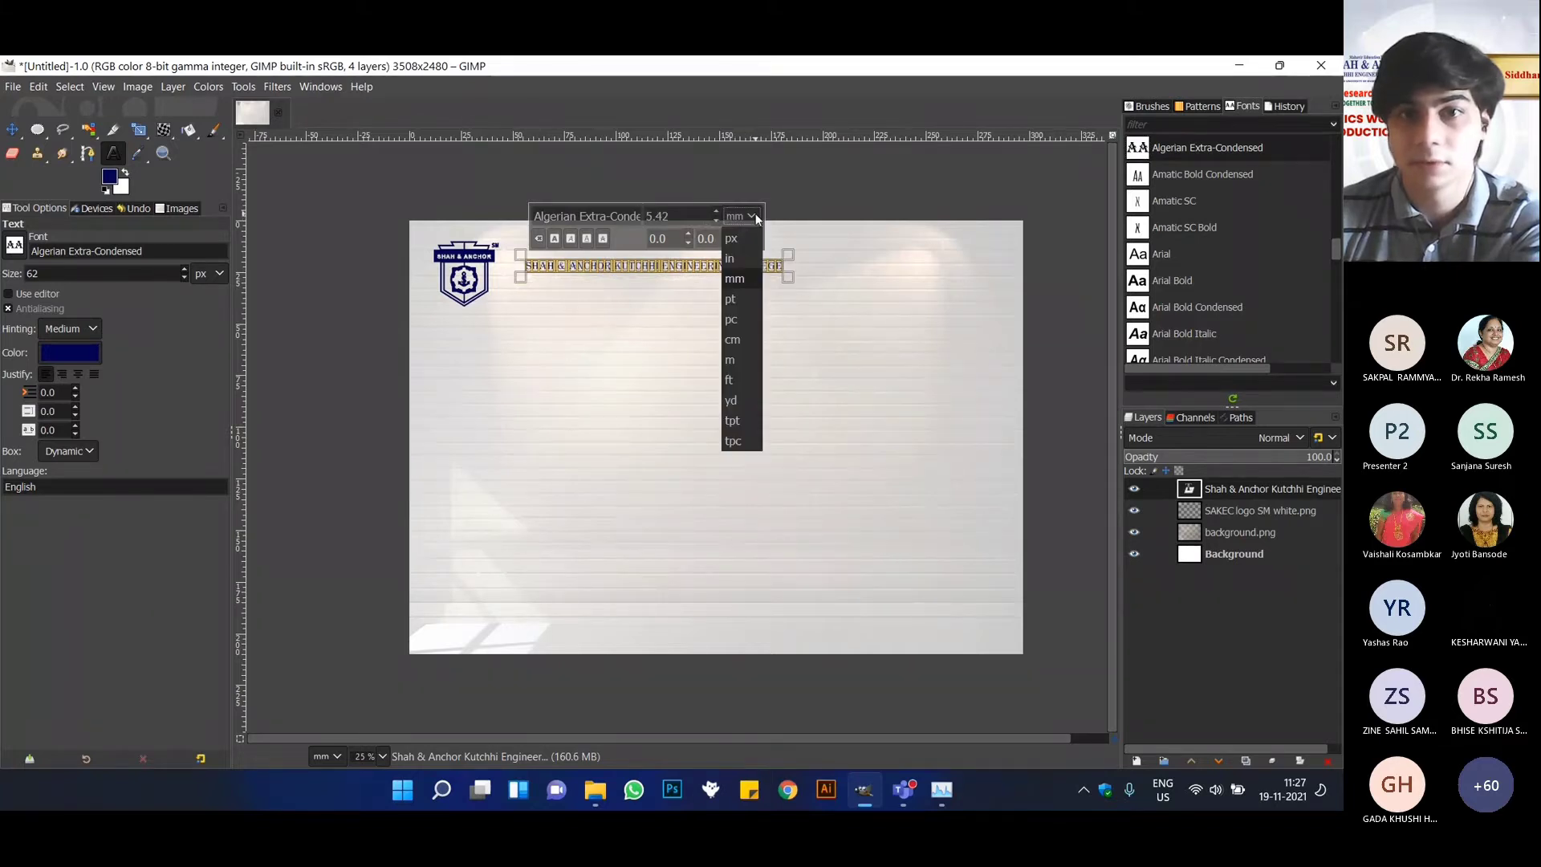
{"action": "left_click", "coordinate": [751, 287]}
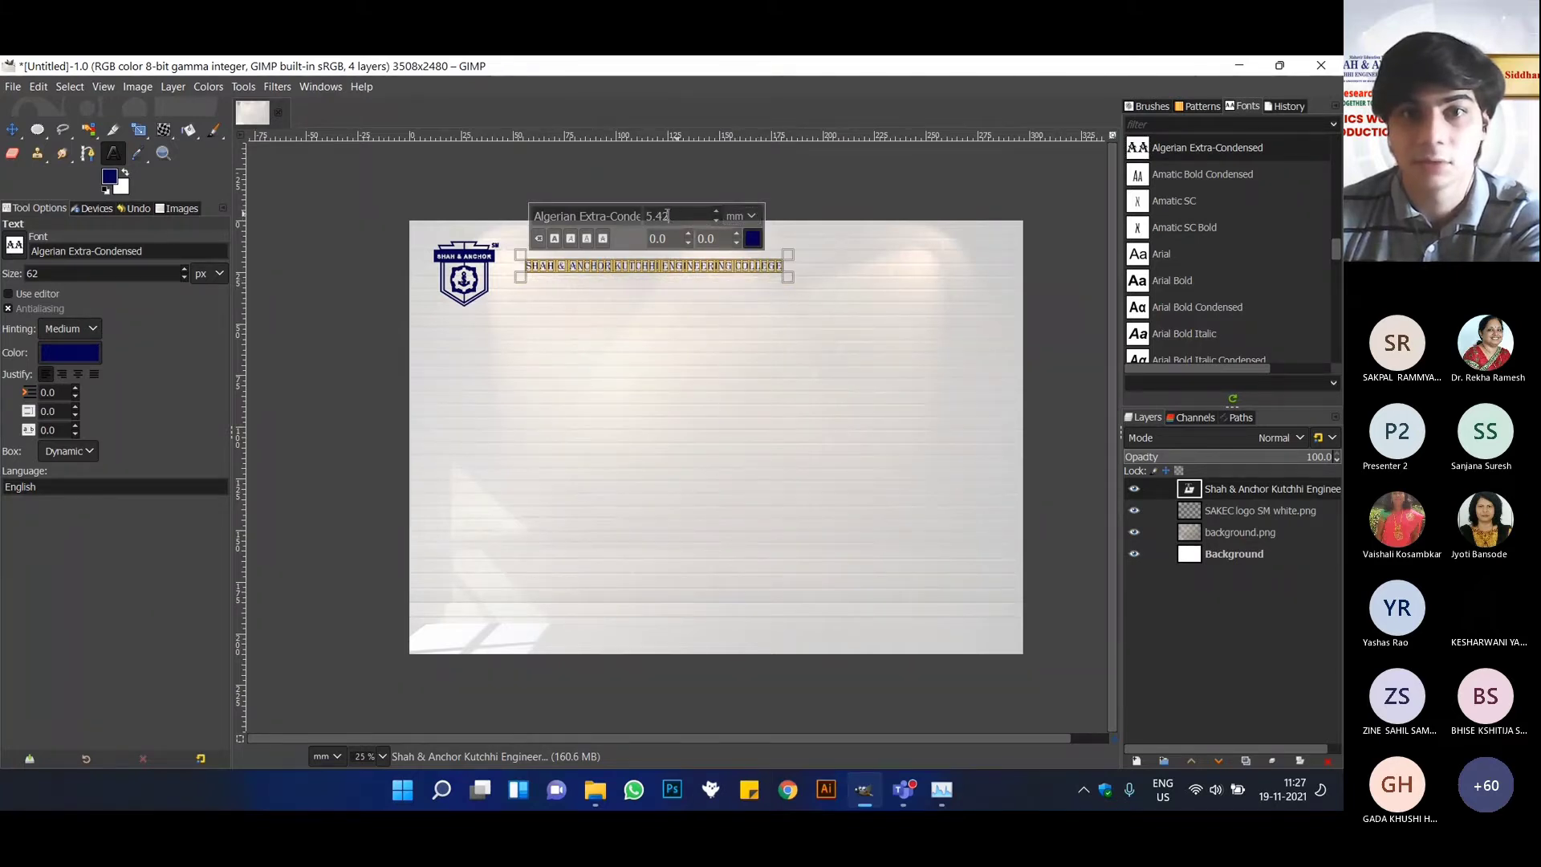
{"action": "type", "text": "10.00"}
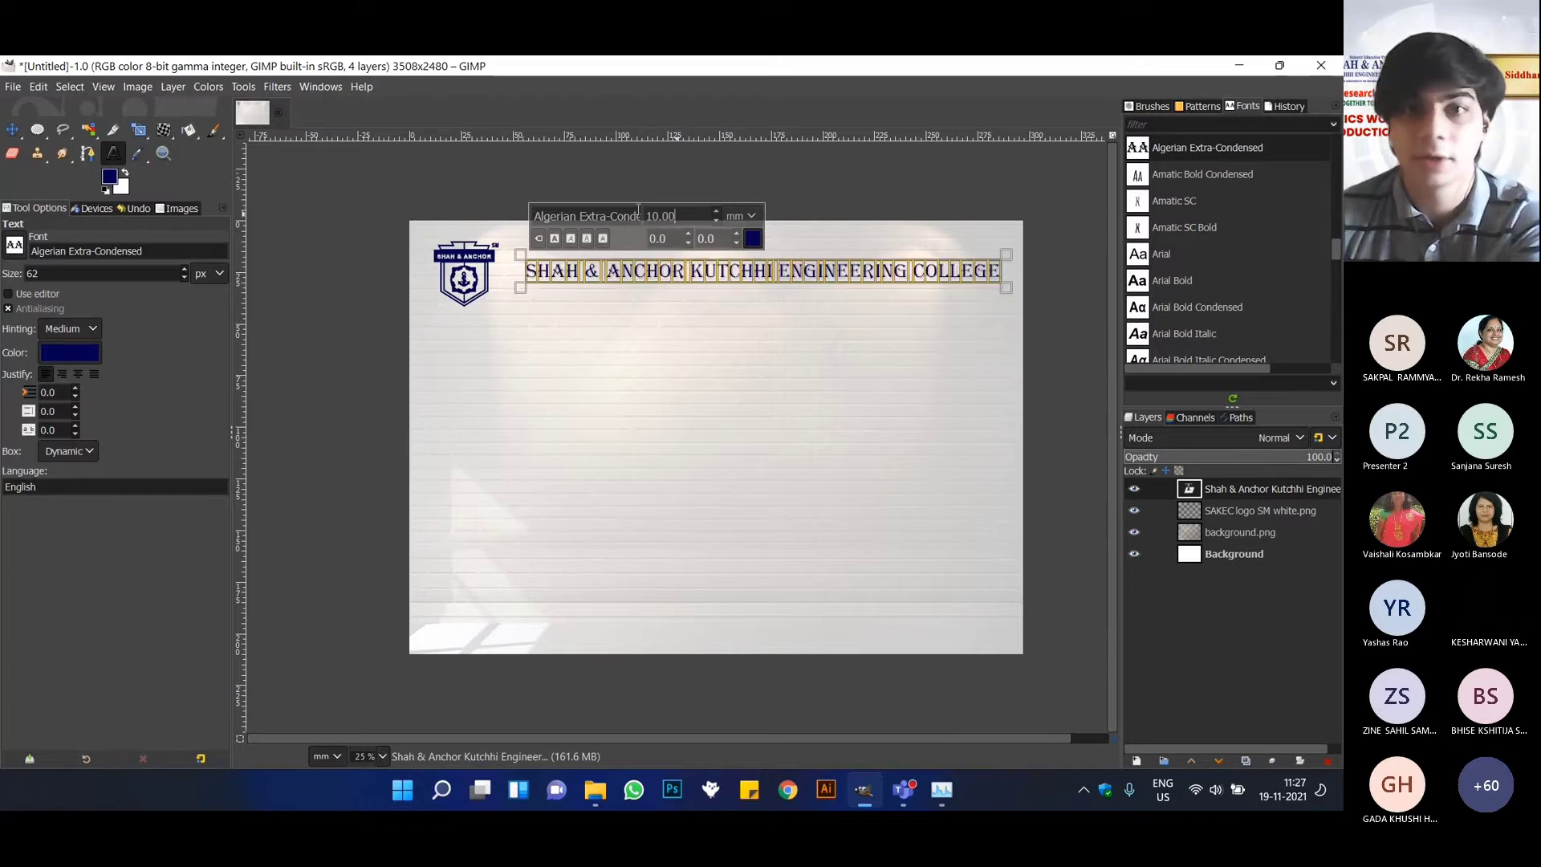
Move the college name about 12 mm left and 4 mm down beside the logo, and shift the logo slightly toward the poster's left edge.
{"action": "left_click", "coordinate": [12, 129]}
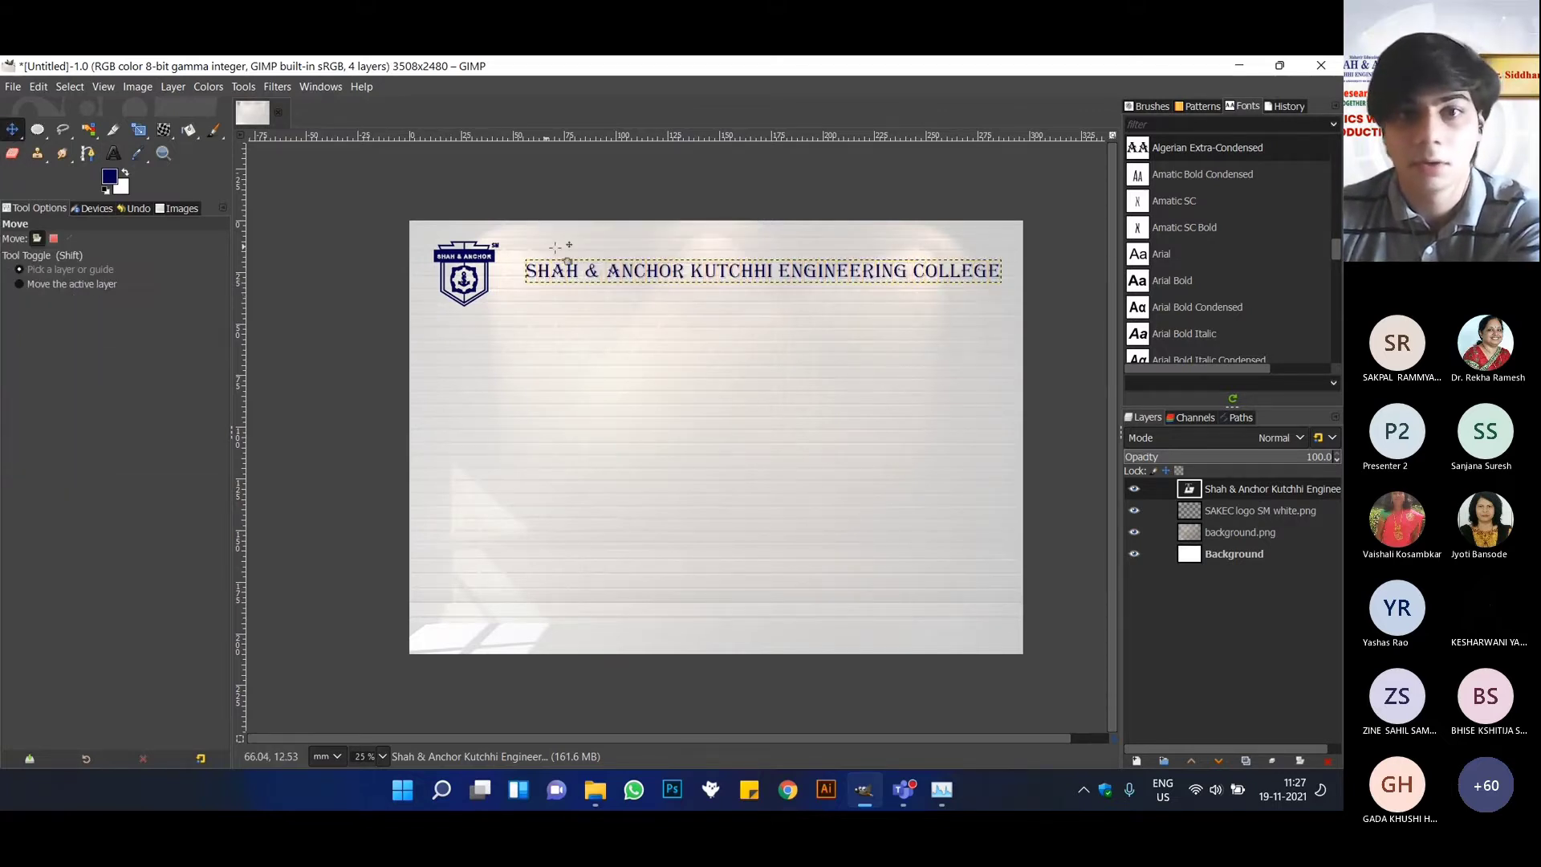
{"action": "left_click_drag", "start_coordinate": [652, 270], "coordinate": [636, 280]}
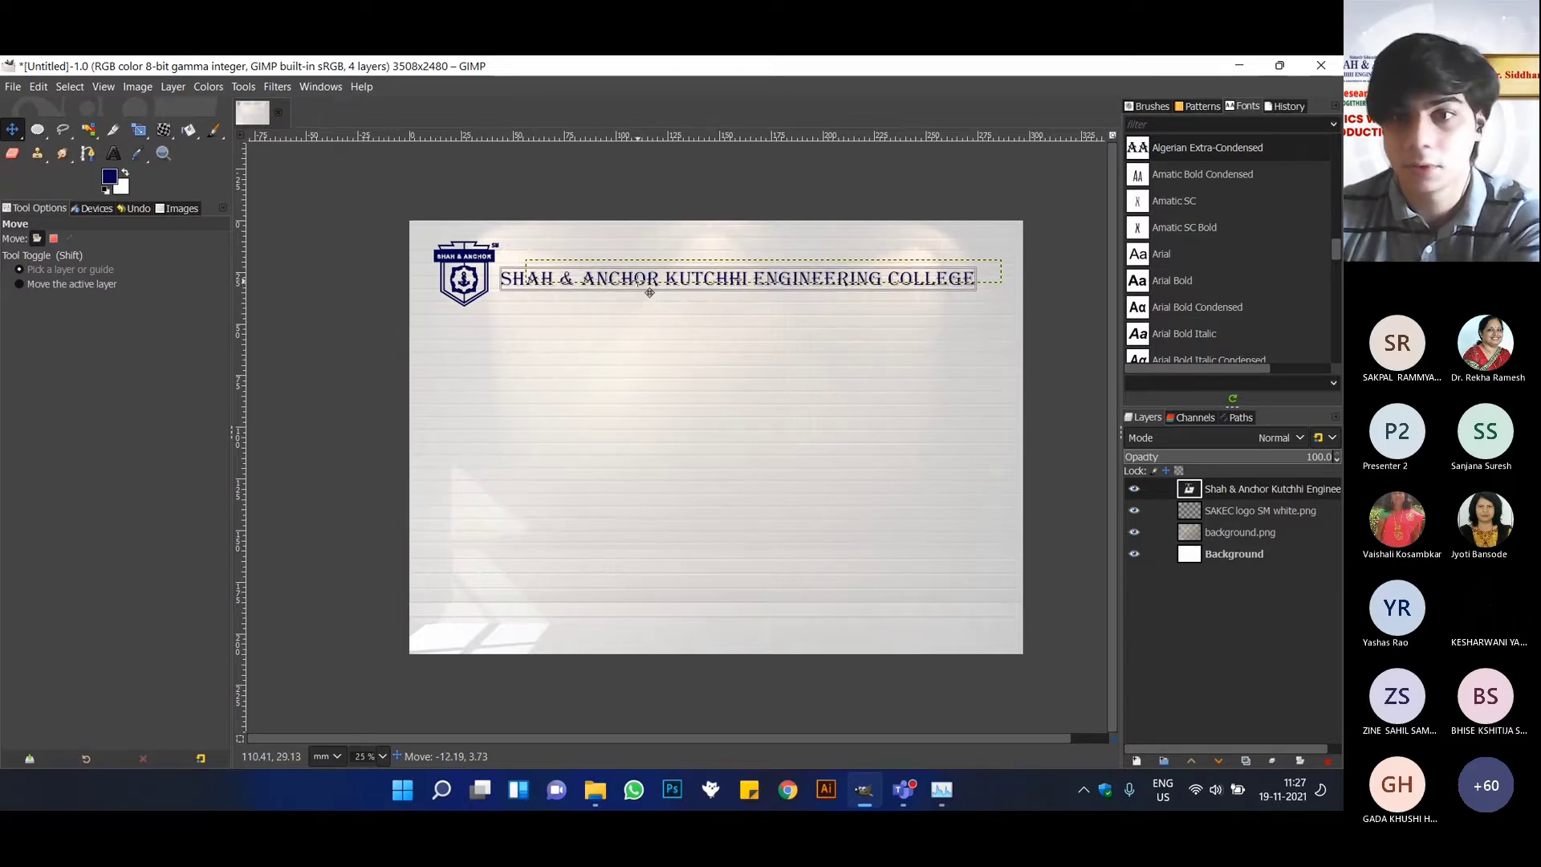
{"action": "left_click", "coordinate": [1246, 505]}
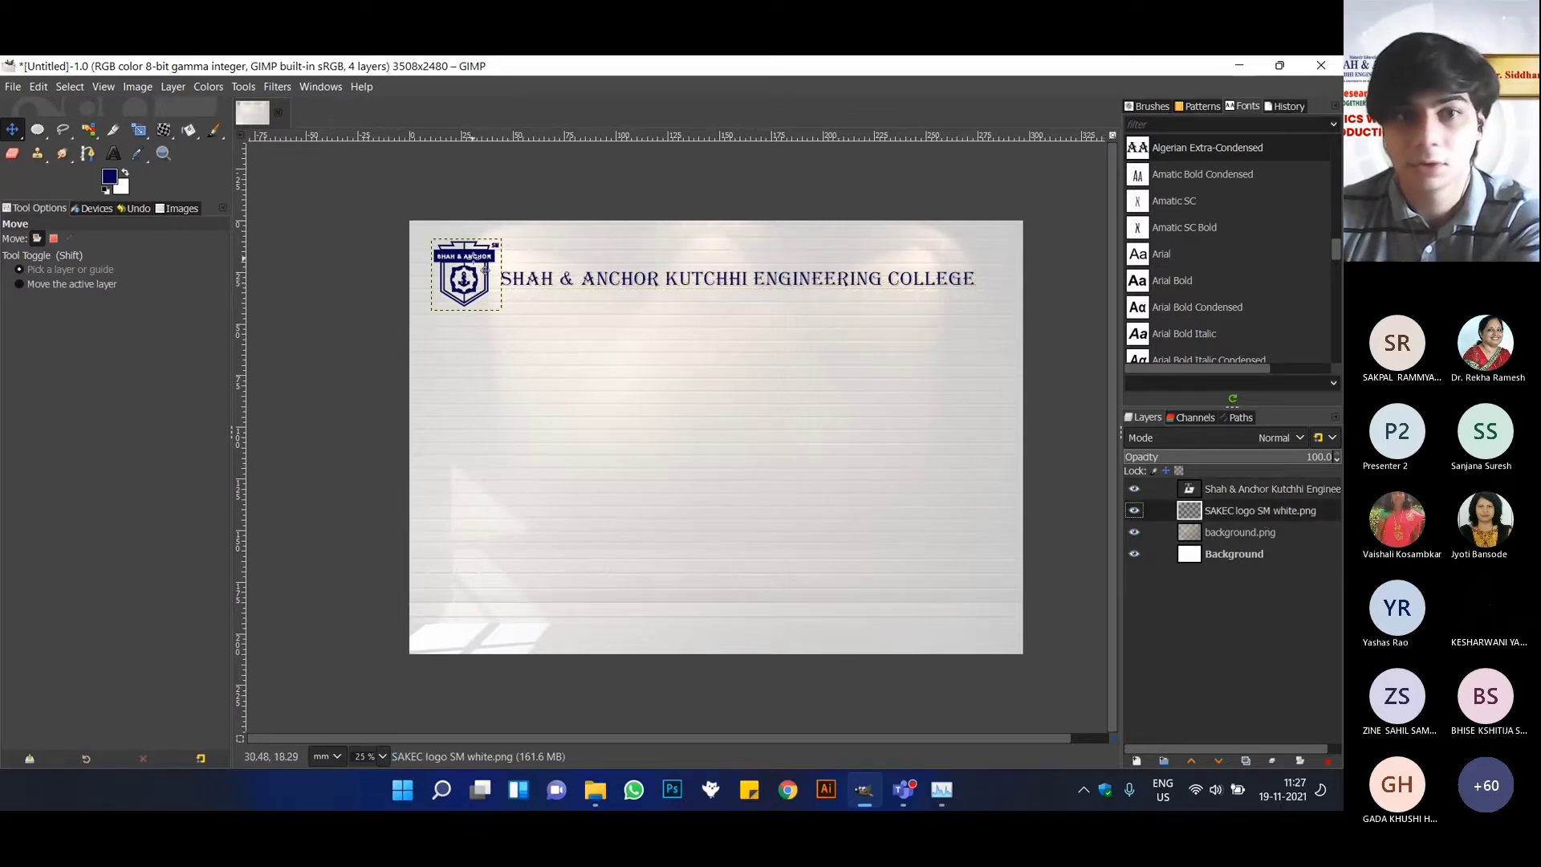
{"action": "left_click_drag", "start_coordinate": [473, 254], "coordinate": [460, 254]}
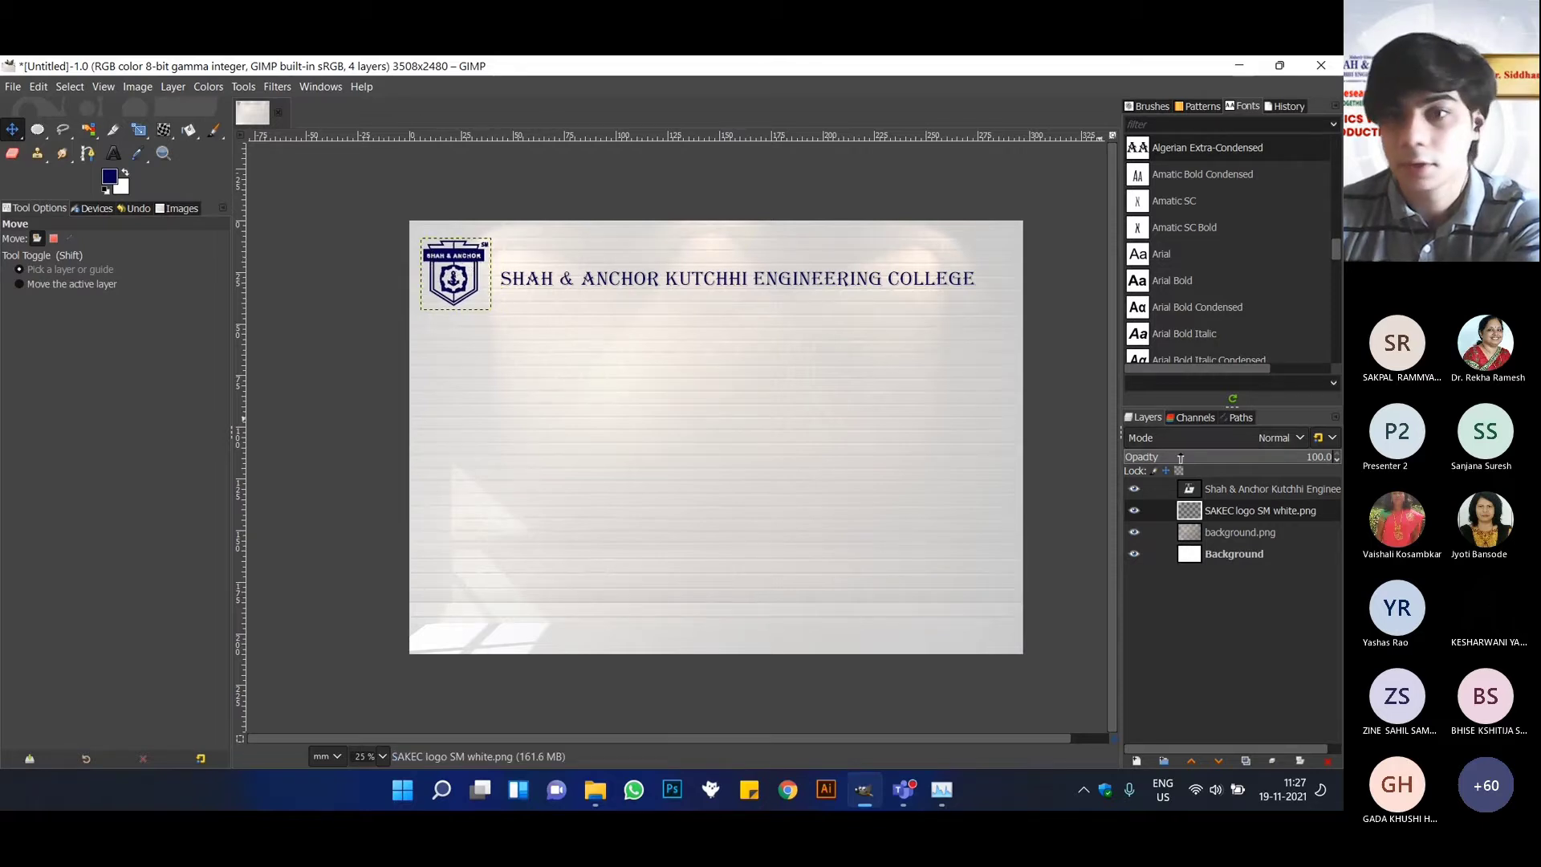
{"action": "left_click", "coordinate": [1229, 491]}
{"action": "left_click_drag", "start_coordinate": [631, 274], "coordinate": [612, 272]}
{"action": "key", "text": "ctrl+z"}
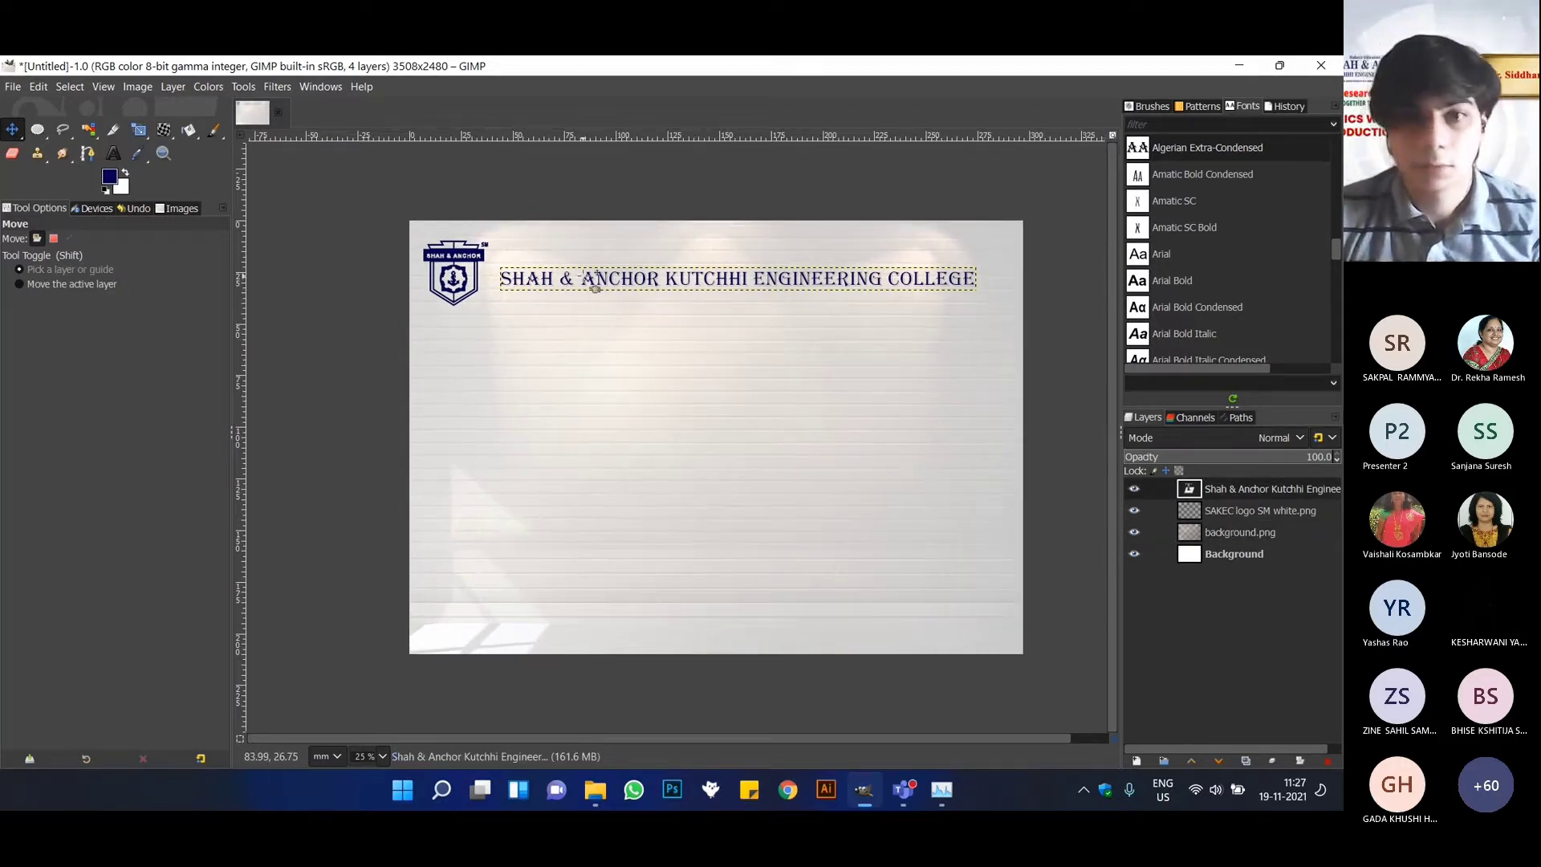
{"action": "left_click_drag", "start_coordinate": [588, 282], "coordinate": [580, 285]}
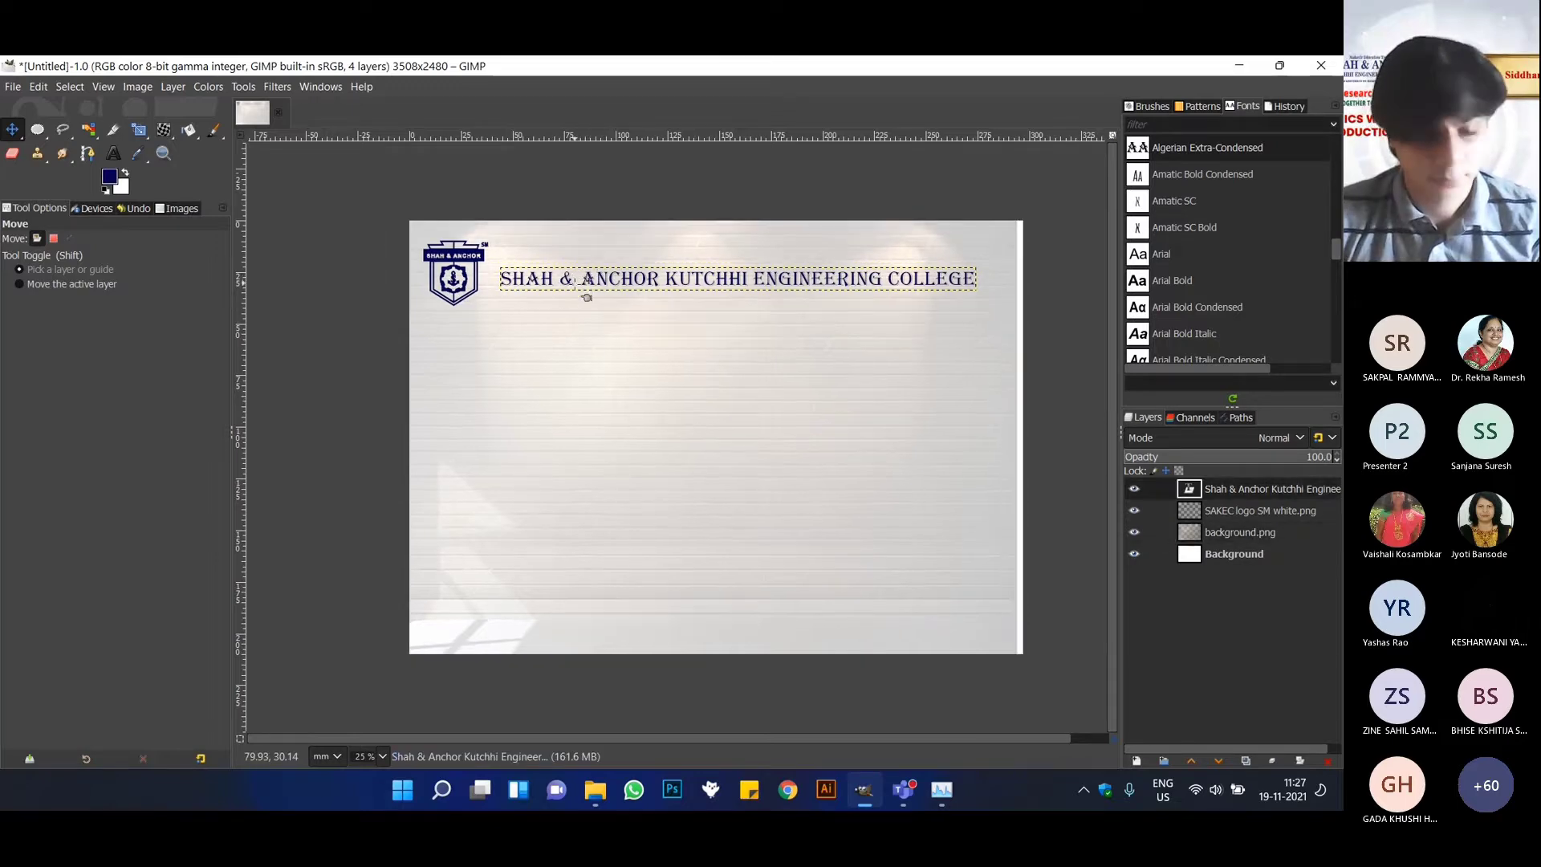
{"action": "key", "text": "ctrl+z"}
Move the college name closer to the logo, about 4 mm left and 1.5 mm down.
{"action": "scroll", "coordinate": [600, 294], "scroll_direction": "up", "scroll_amount": 4}
{"action": "scroll", "coordinate": [606, 299], "scroll_direction": "down", "scroll_amount": 3}
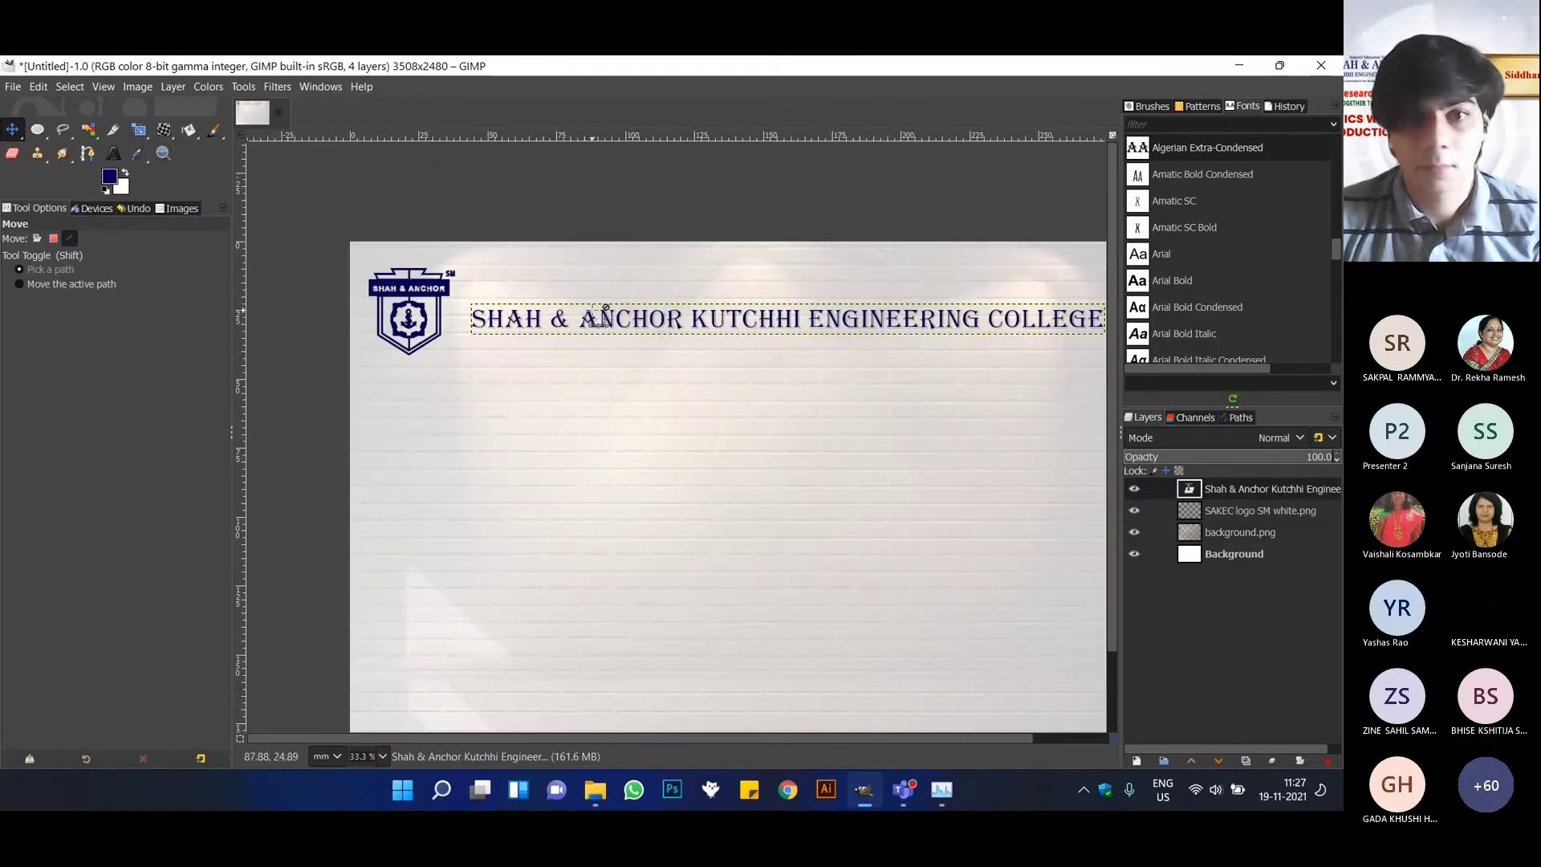
{"action": "mouse_move", "coordinate": [602, 331]}
{"action": "left_mouse_down"}
{"action": "mouse_move", "coordinate": [578, 331]}
{"action": "mouse_move", "coordinate": [592, 335]}
{"action": "left_mouse_up"}
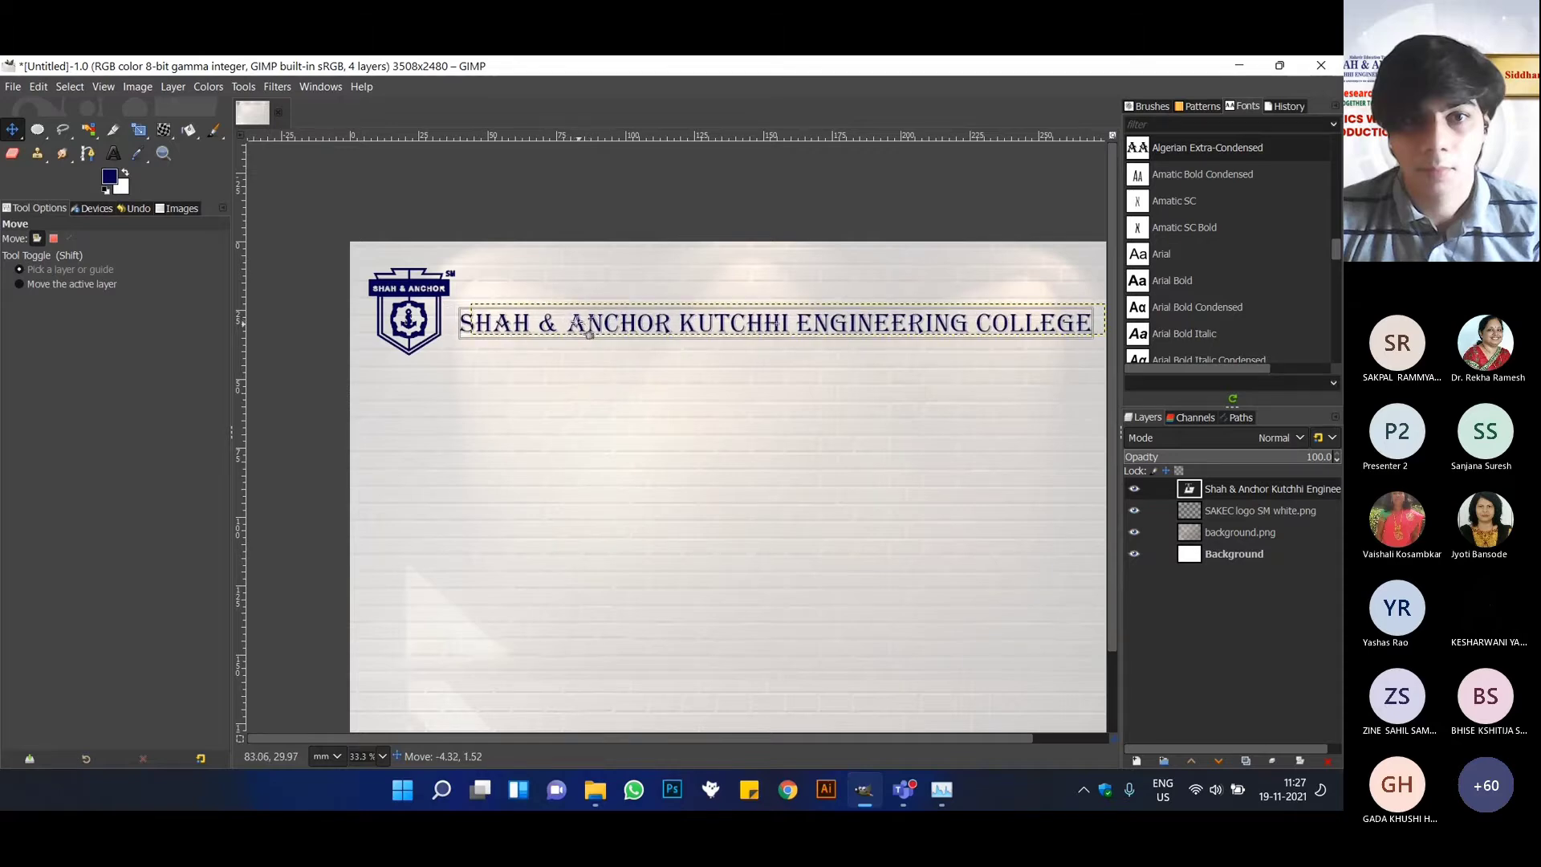
Add a new text layer just above the college name reading "Mahavir Education Trust's".
{"action": "left_click", "coordinate": [113, 156]}
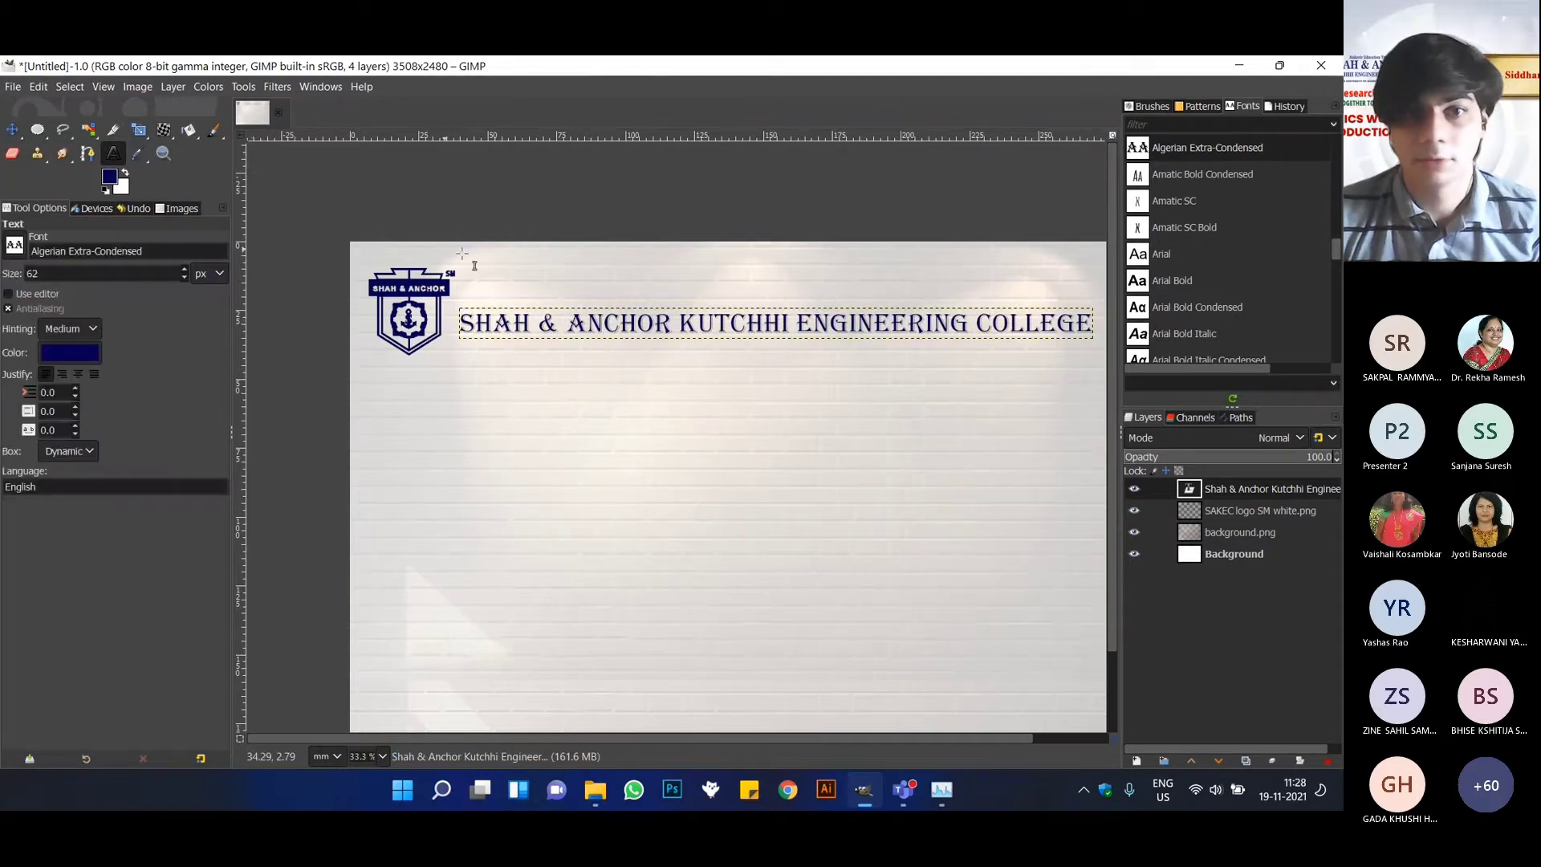
{"action": "left_click", "coordinate": [498, 303]}
{"action": "type", "text": "Maha"}
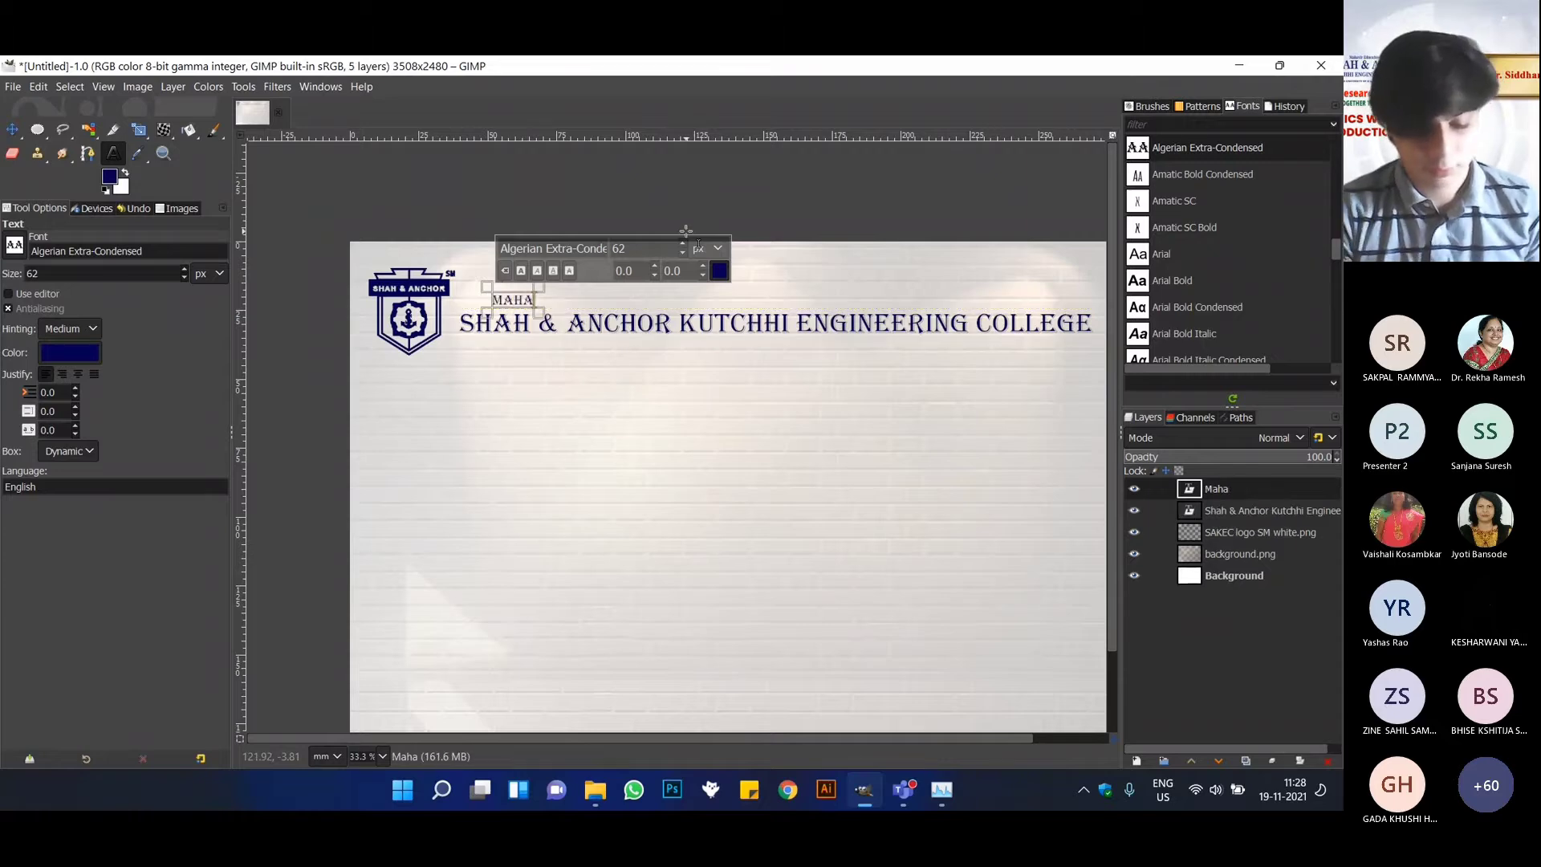
{"action": "type", "text": "vir Ed"}
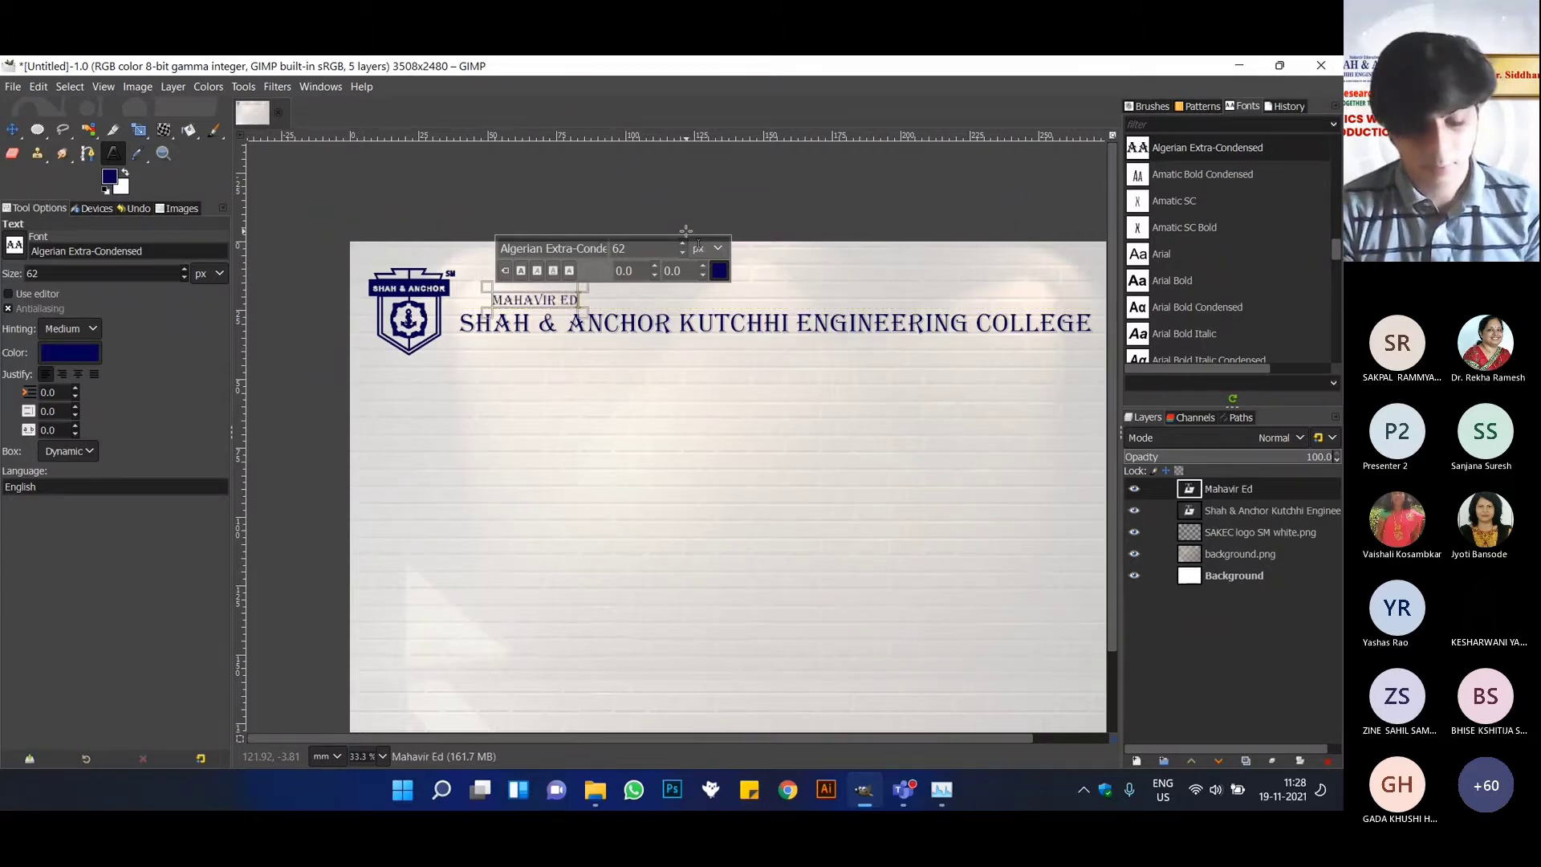
{"action": "type", "text": "ucation Trust"}
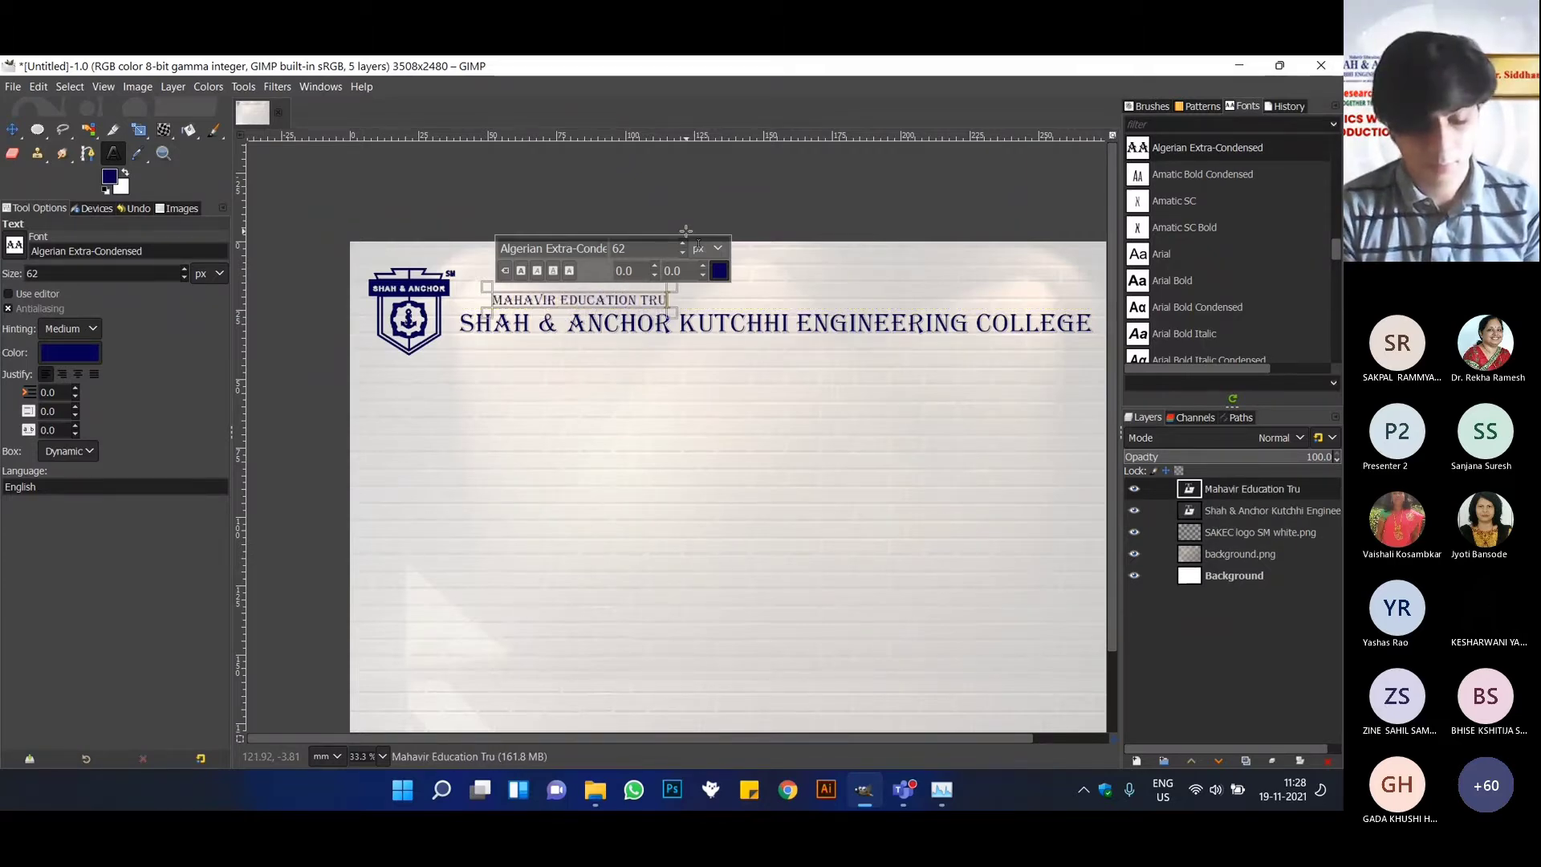
{"action": "type", "text": "'s"}
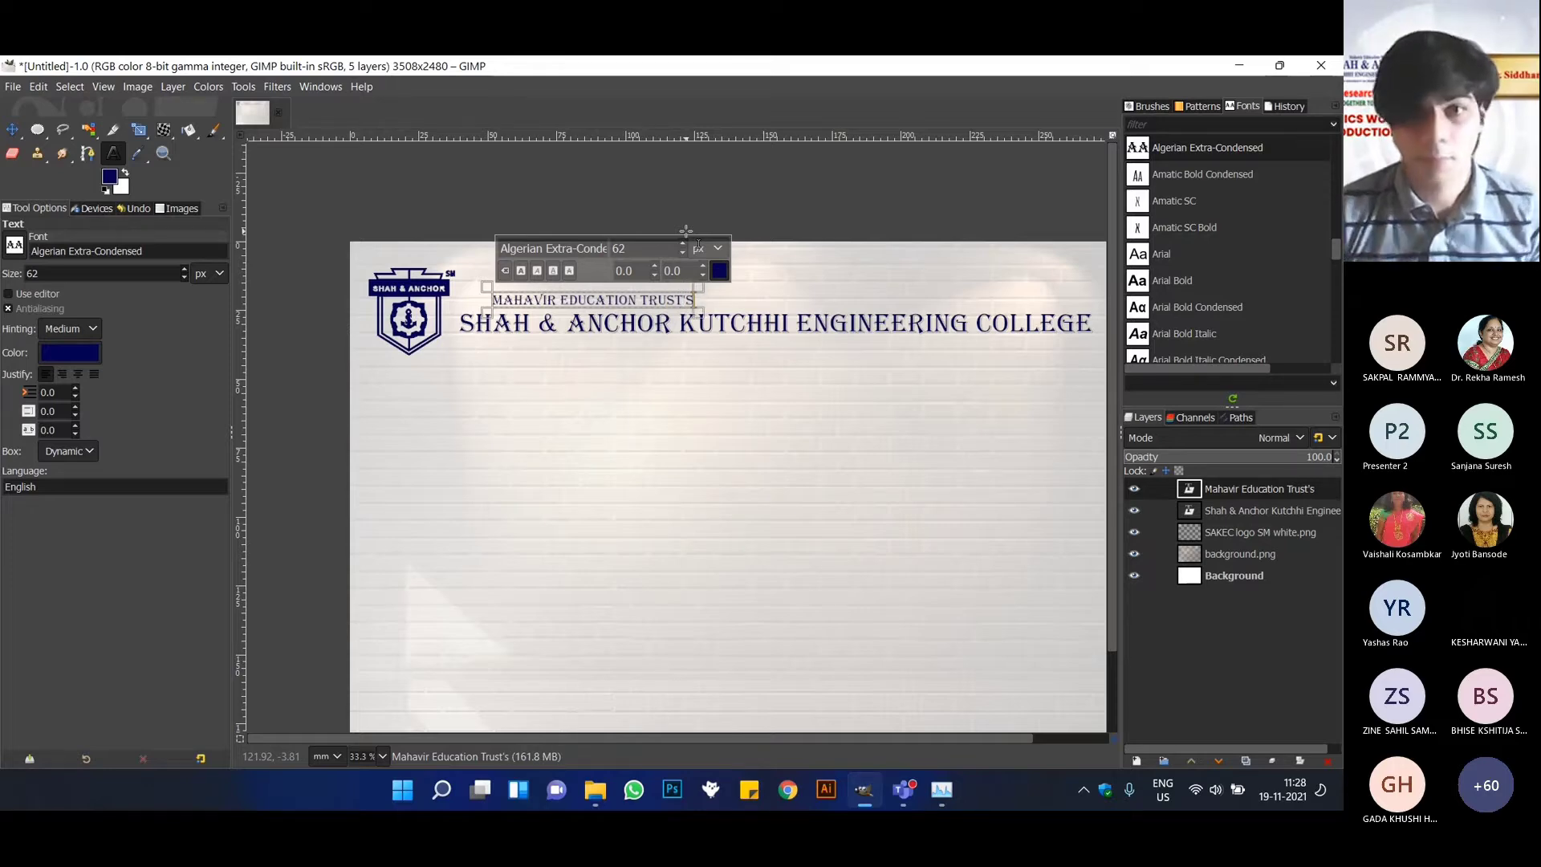
Change the font of the "Mahavir Education Trust's" text to Arial Bold.
{"action": "key", "text": "ctrl+a"}
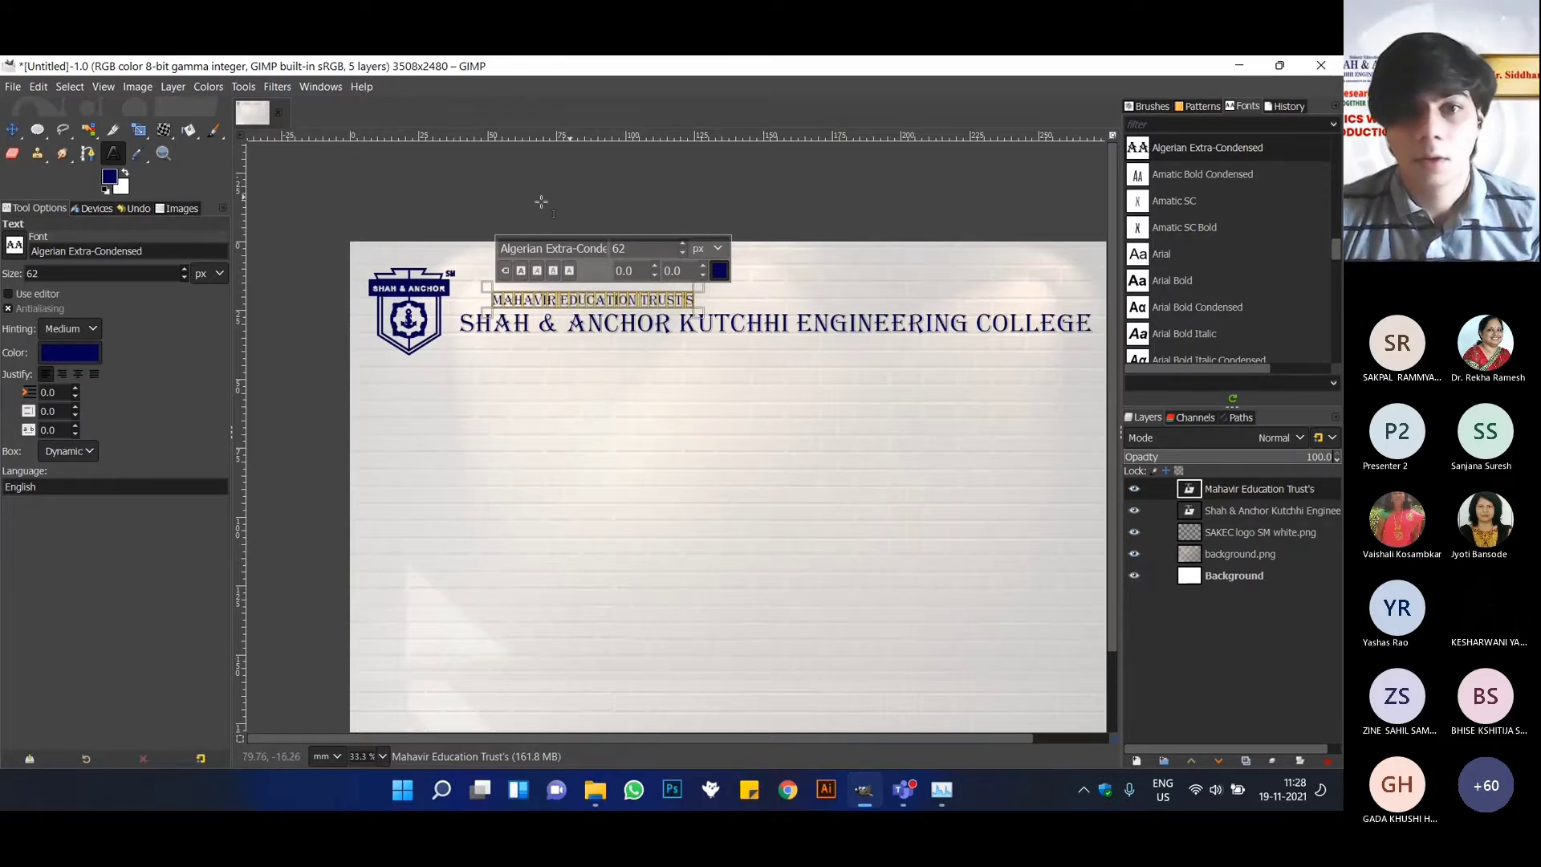
{"action": "left_click", "coordinate": [1180, 280]}
{"action": "left_click", "coordinate": [345, 164]}
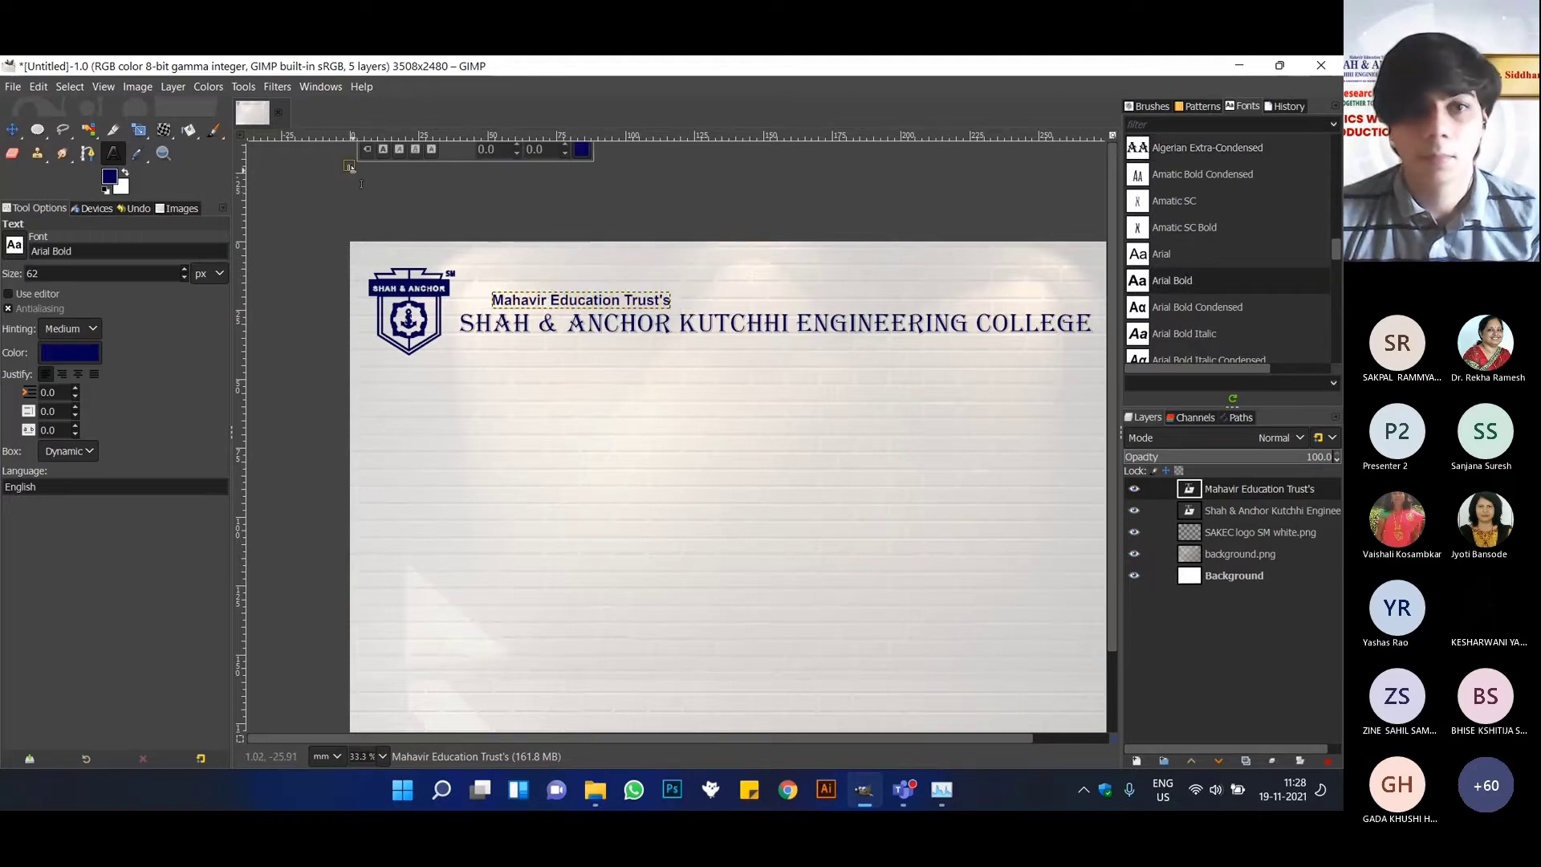
Move the "Mahavir Education Trust's" text so that it sits roughly centred above the college name.
{"action": "left_click", "coordinate": [13, 131]}
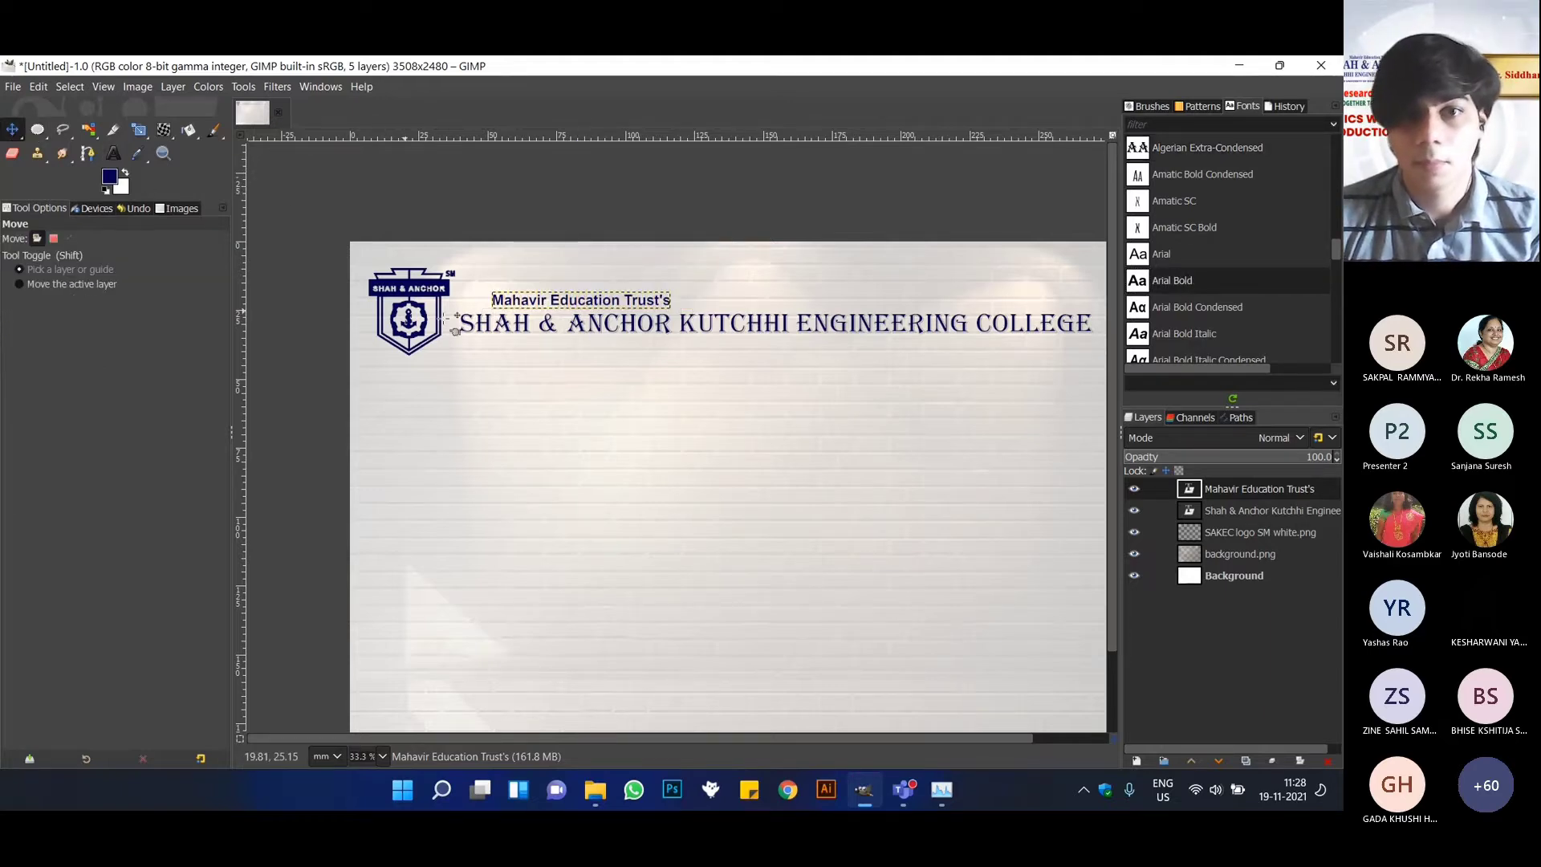
{"action": "scroll", "coordinate": [514, 349], "scroll_direction": "down", "scroll_amount": 2}
{"action": "scroll", "coordinate": [516, 360], "scroll_direction": "down", "scroll_amount": 2}
{"action": "scroll", "coordinate": [545, 309], "scroll_direction": "up", "scroll_amount": 1}
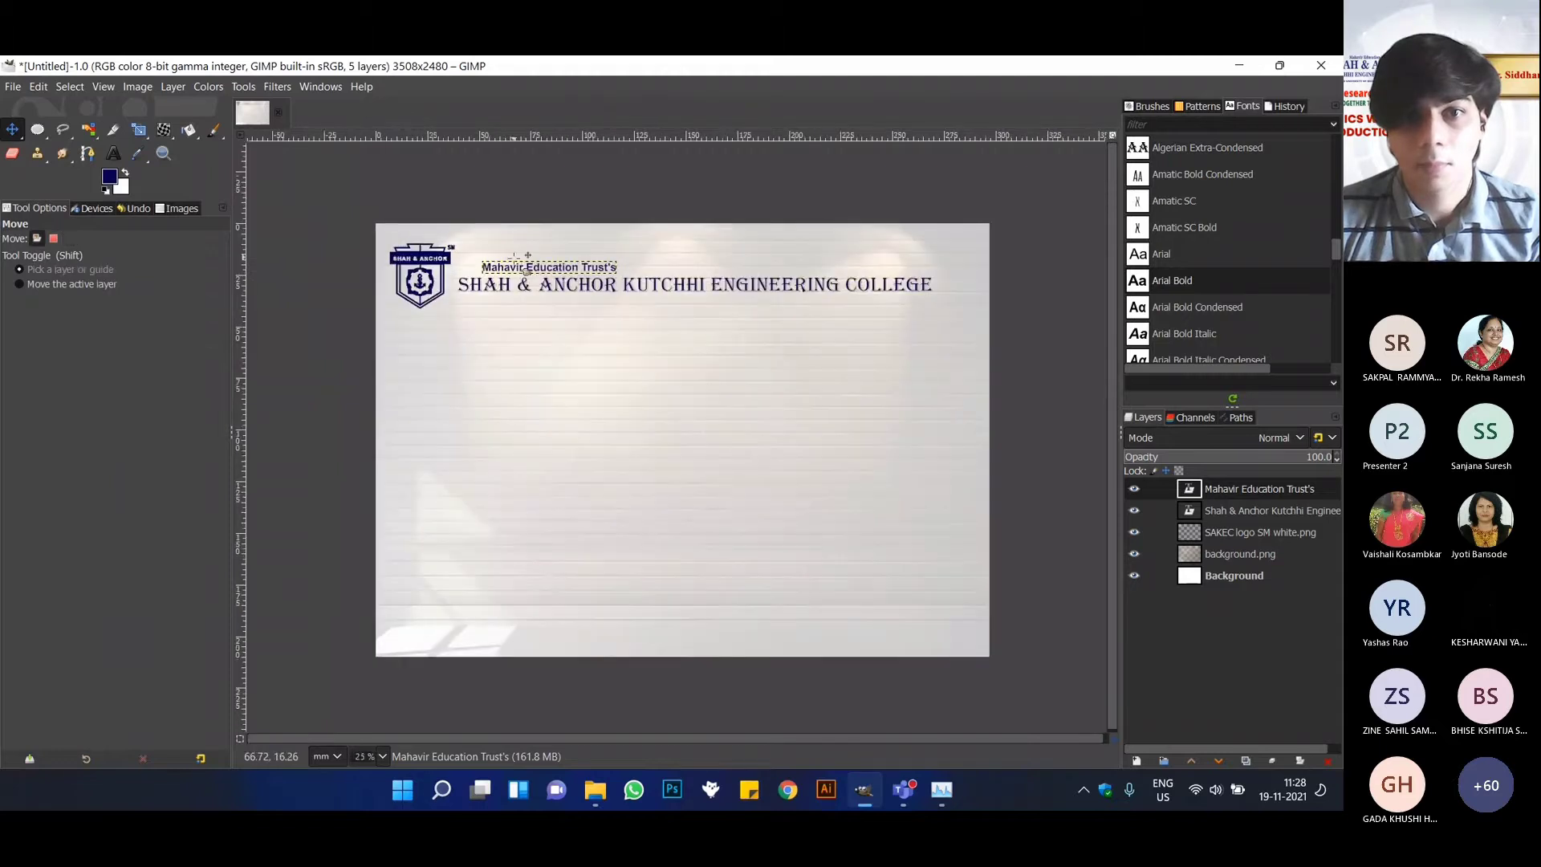
{"action": "left_click_drag", "start_coordinate": [517, 278], "coordinate": [501, 273]}
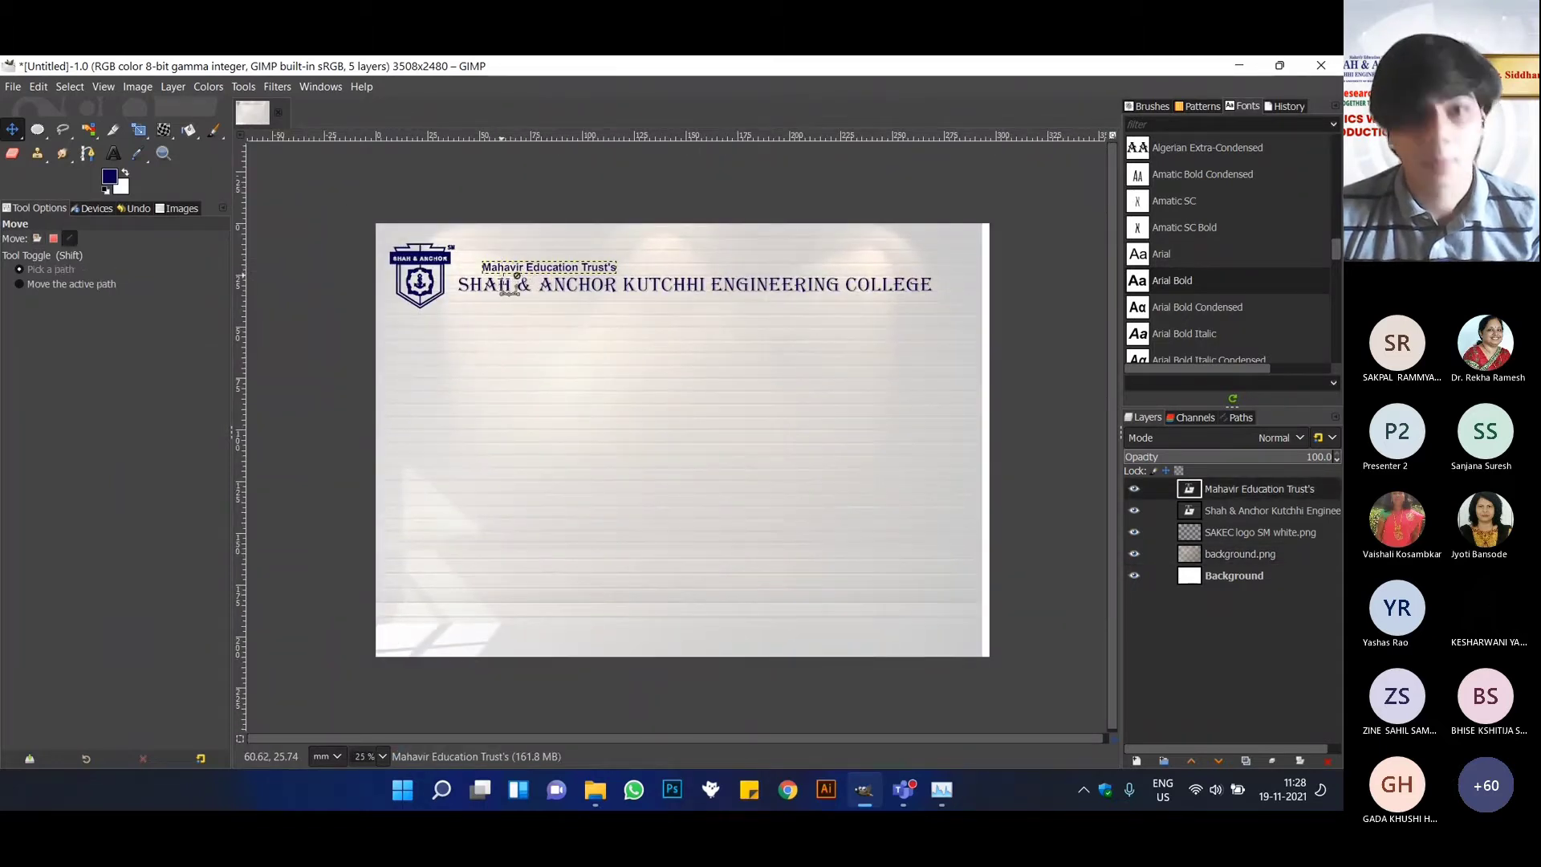
{"action": "key", "text": "ctrl+z"}
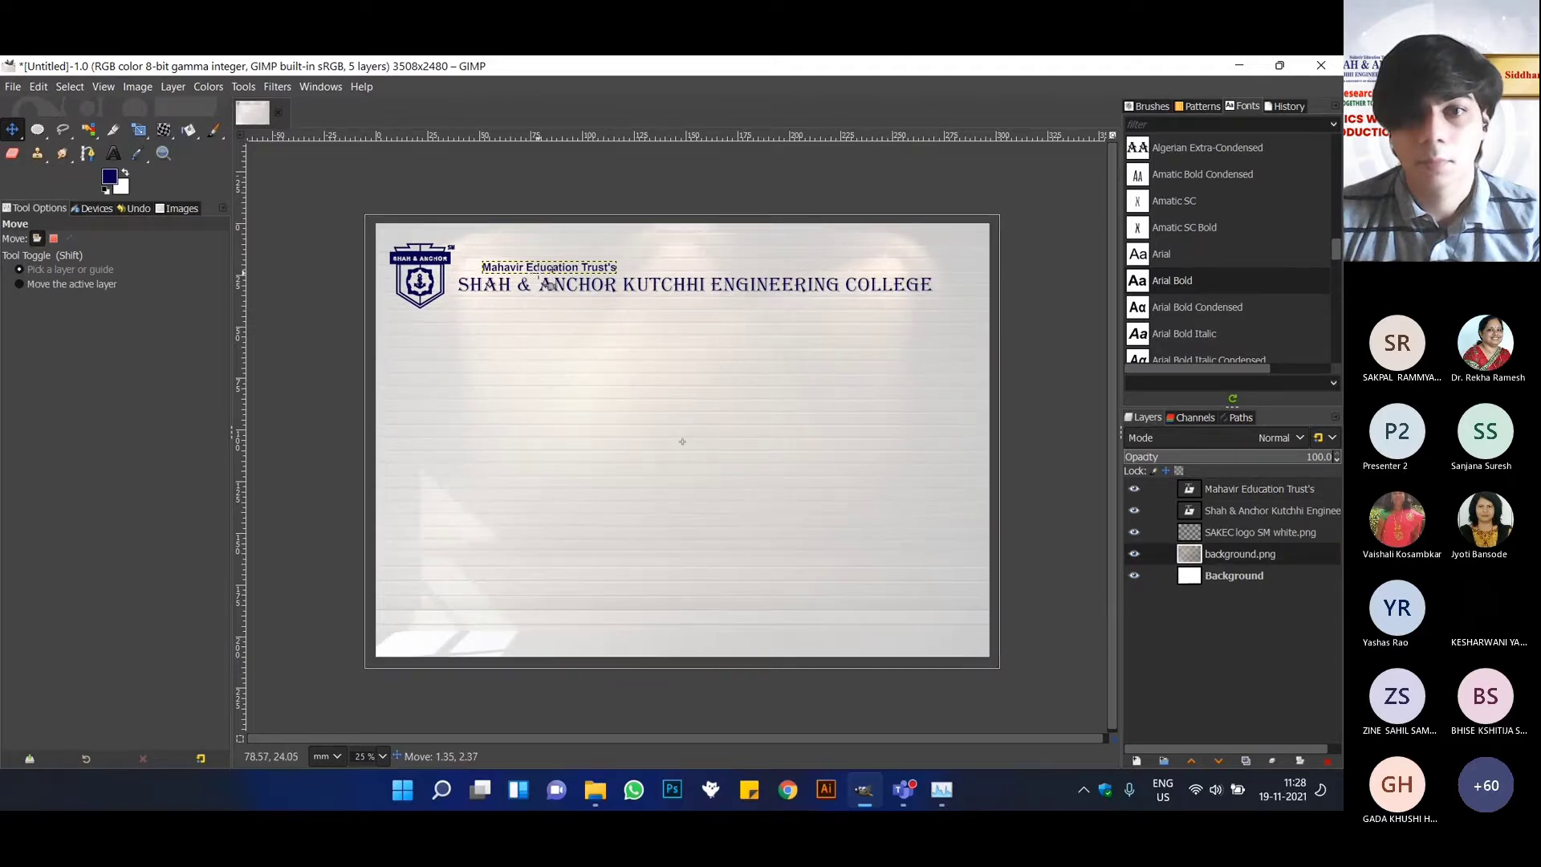
{"action": "scroll", "coordinate": [548, 283], "scroll_direction": "up", "scroll_amount": 1}
{"action": "scroll", "coordinate": [549, 271], "scroll_direction": "up", "scroll_amount": 1}
{"action": "left_click_drag", "start_coordinate": [542, 273], "coordinate": [853, 275]}
{"action": "scroll", "coordinate": [775, 329], "scroll_direction": "down", "scroll_amount": 2}
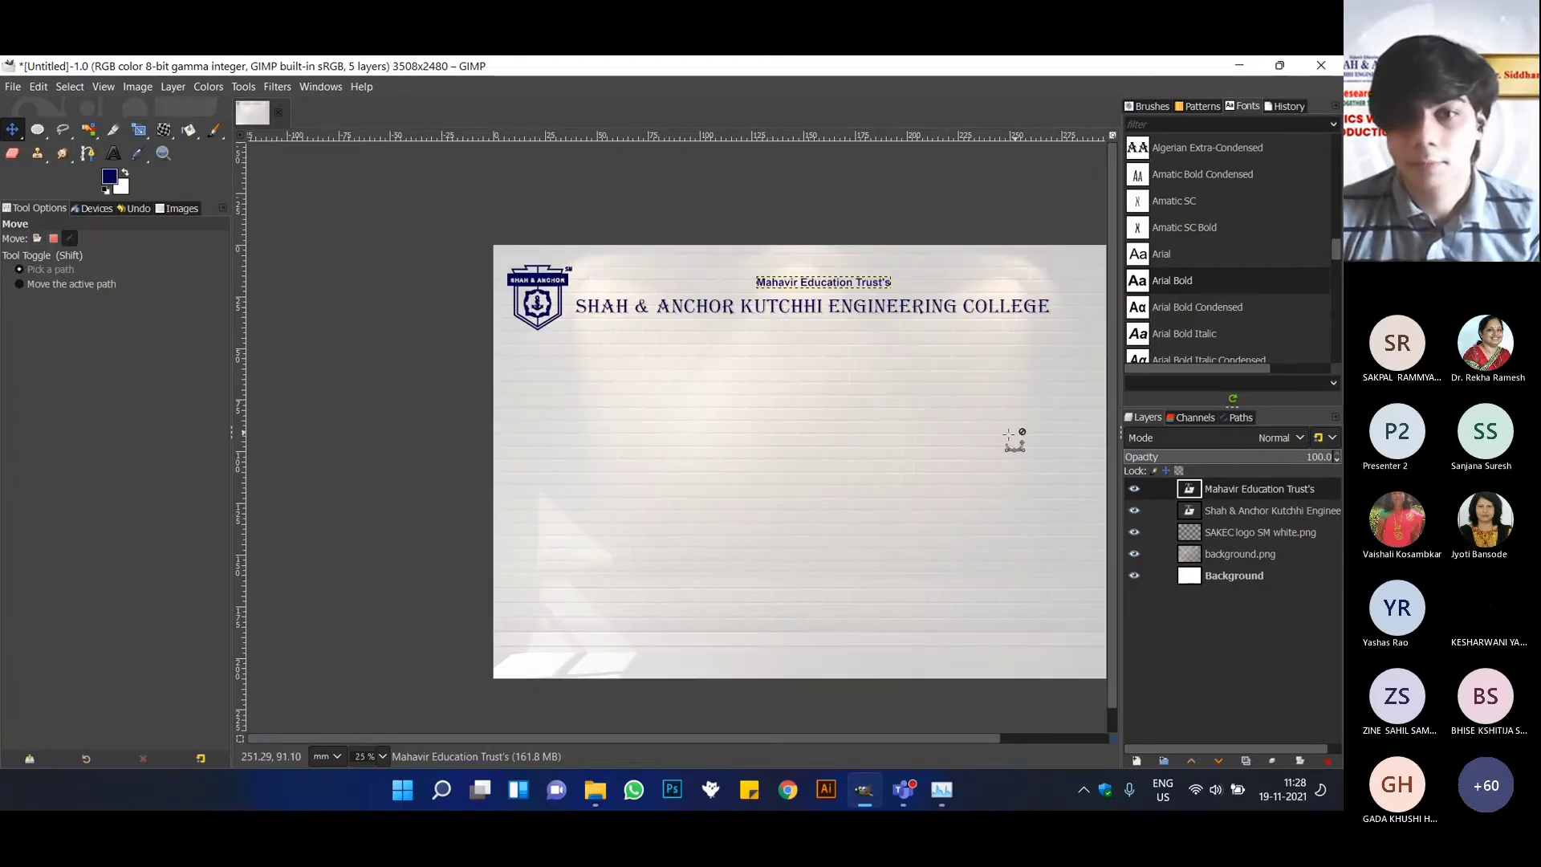
{"action": "left_click", "coordinate": [380, 756]}
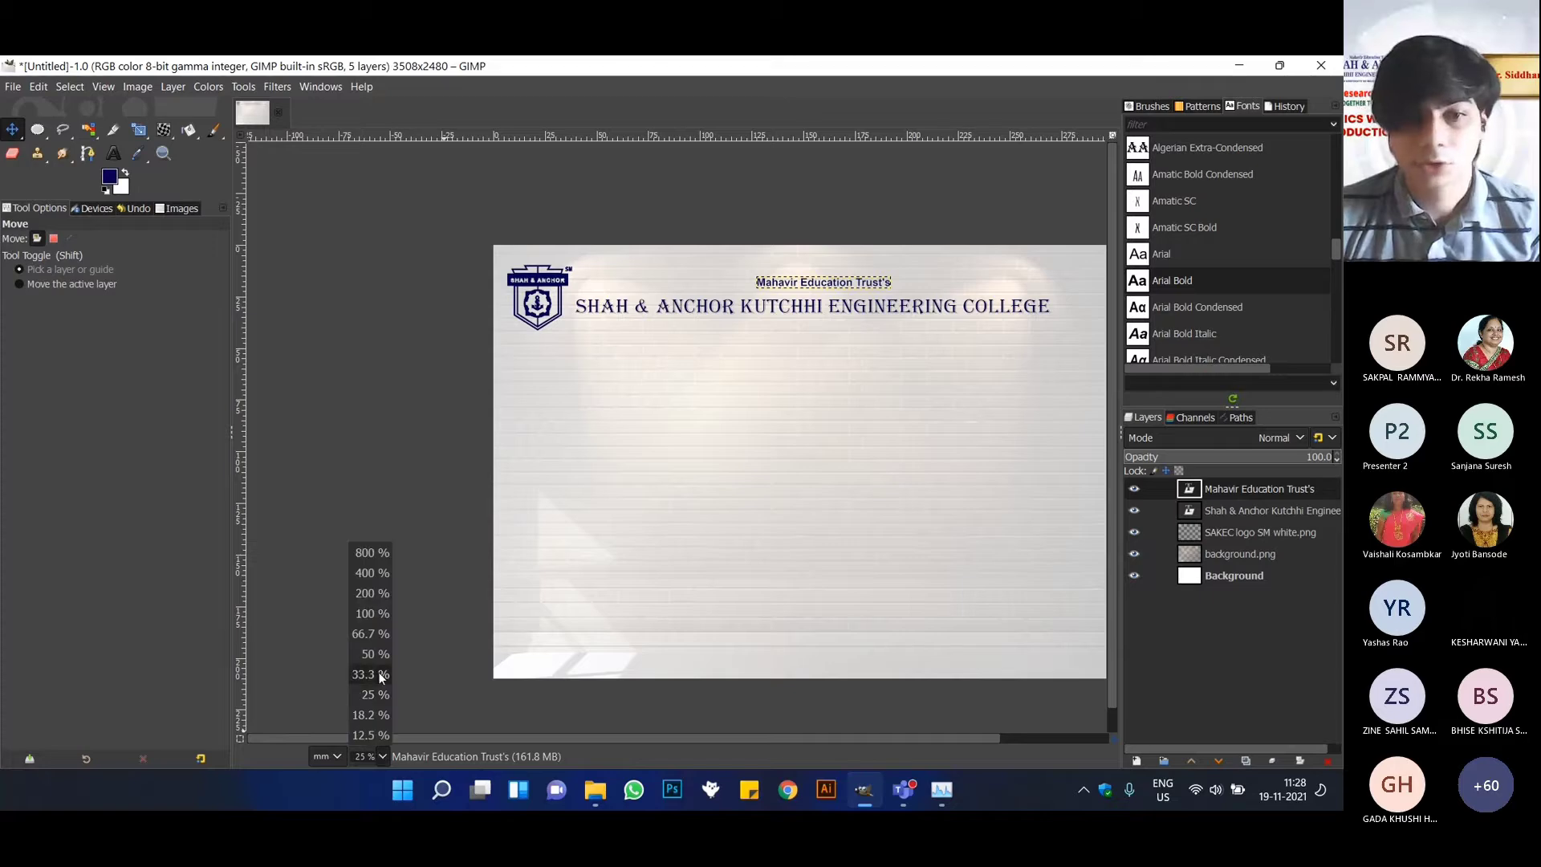
{"action": "left_click", "coordinate": [373, 676]}
{"action": "scroll", "coordinate": [690, 522], "scroll_direction": "down", "scroll_amount": 2}
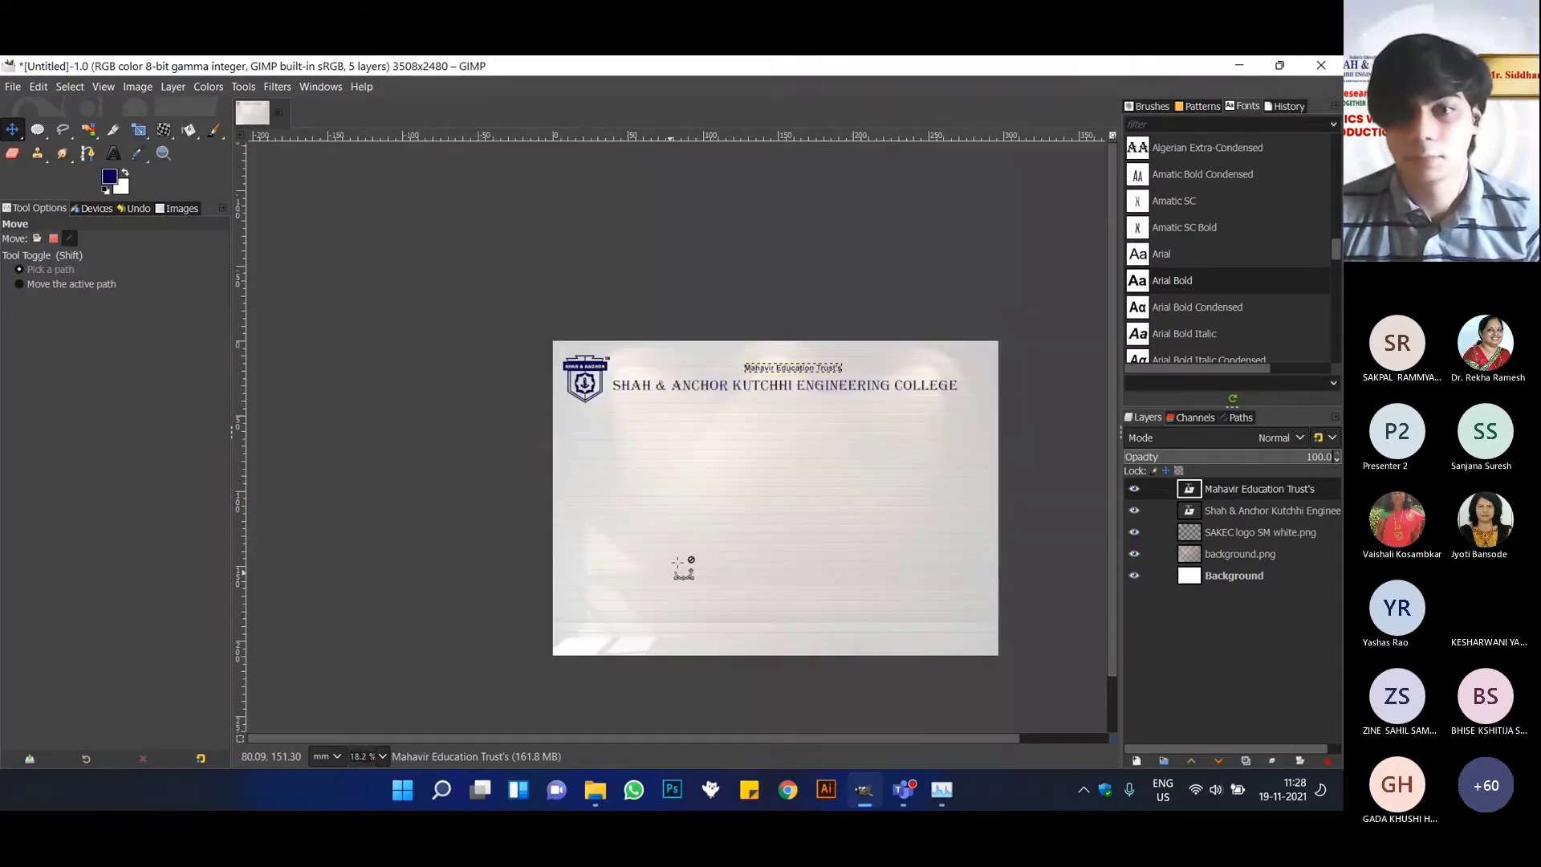
{"action": "scroll", "coordinate": [887, 473], "scroll_direction": "down", "scroll_amount": 1}
{"action": "scroll", "coordinate": [887, 474], "scroll_direction": "up", "scroll_amount": 1}
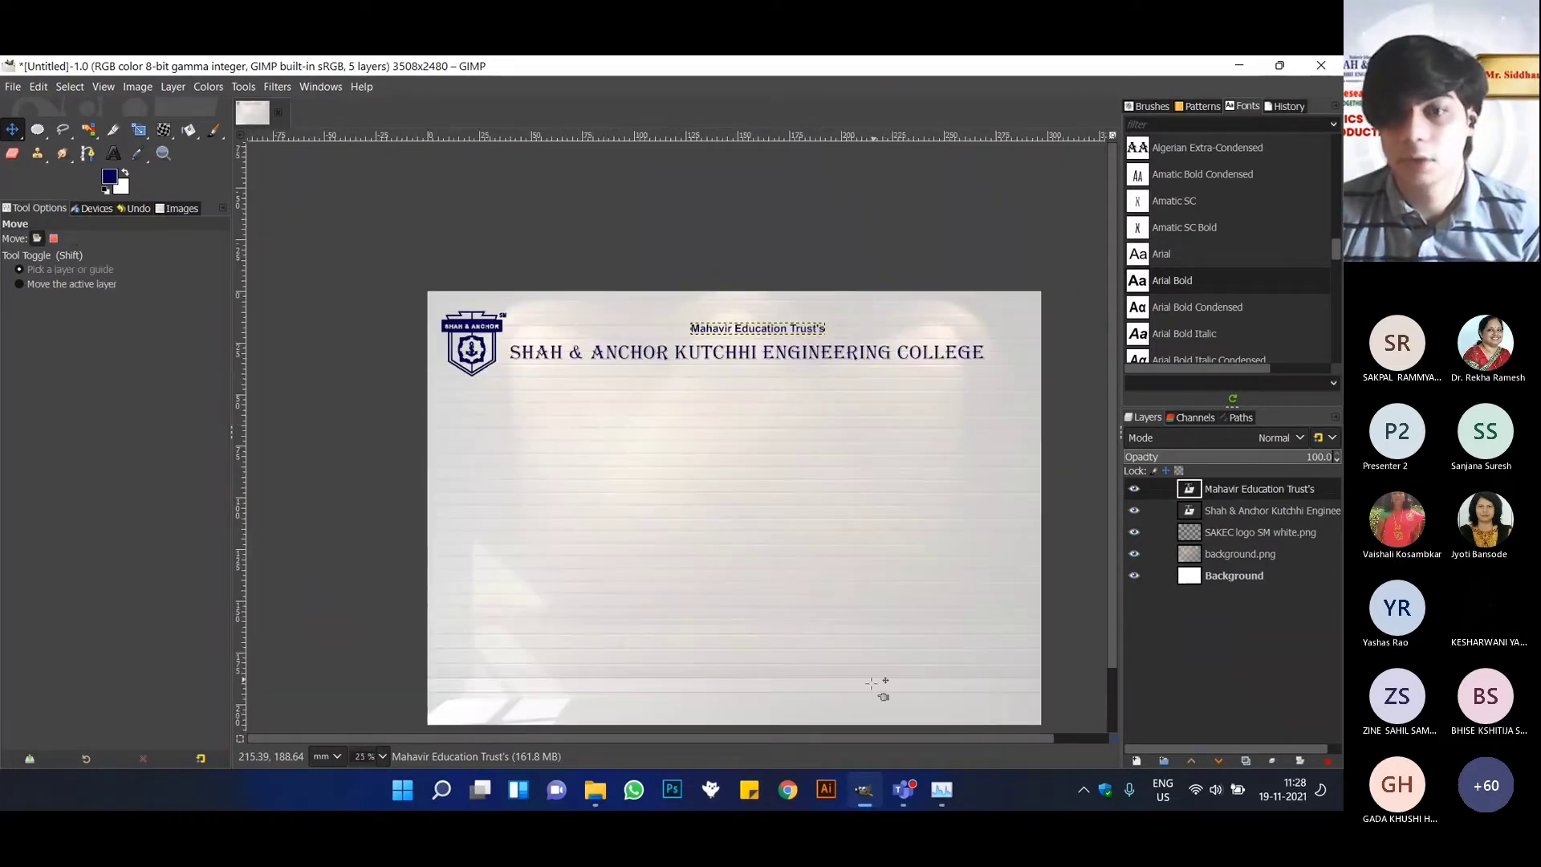
{"action": "scroll", "coordinate": [1116, 370], "scroll_direction": "down", "scroll_amount": 2}
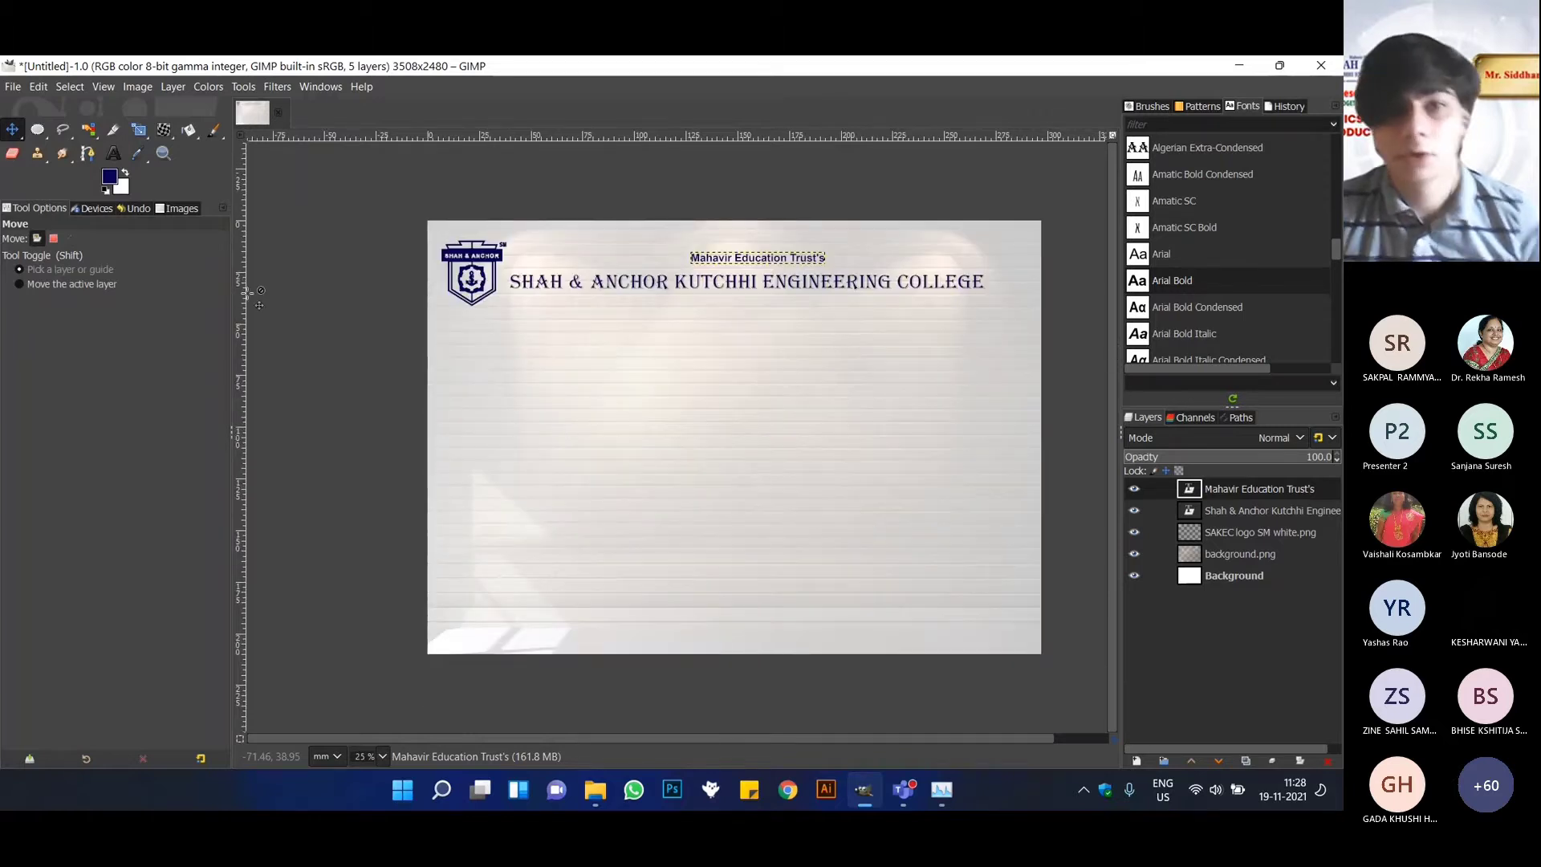
Add a vertical guide through the centre of the college name and a horizontal guide near mid-page, then centre "Mahavir Education Trust's" on the vertical guide.
{"action": "left_click_drag", "start_coordinate": [242, 337], "coordinate": [749, 363]}
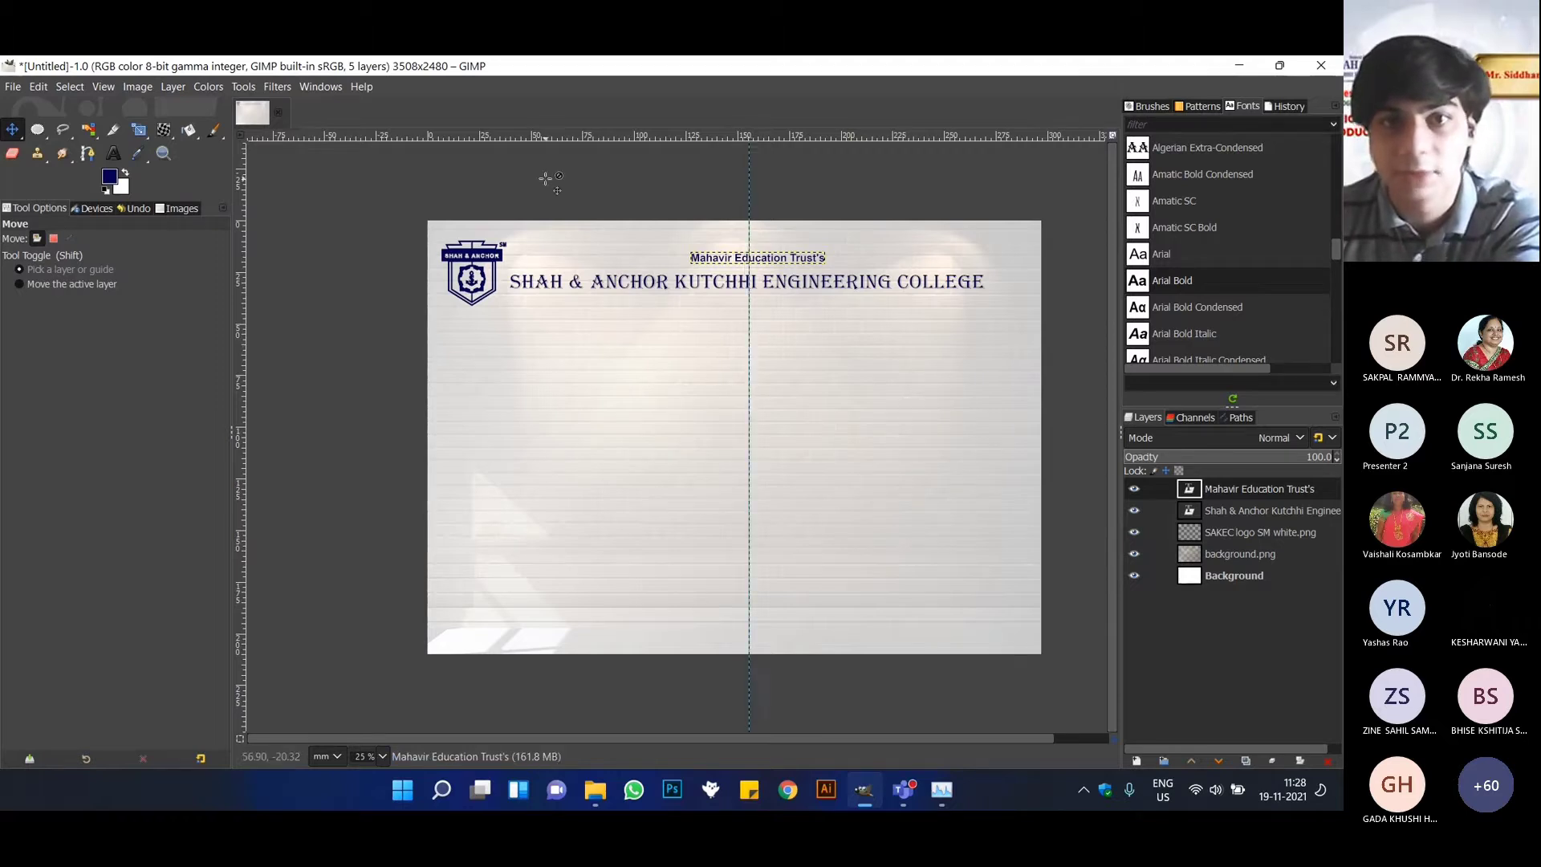
{"action": "left_click_drag", "start_coordinate": [766, 134], "coordinate": [850, 447]}
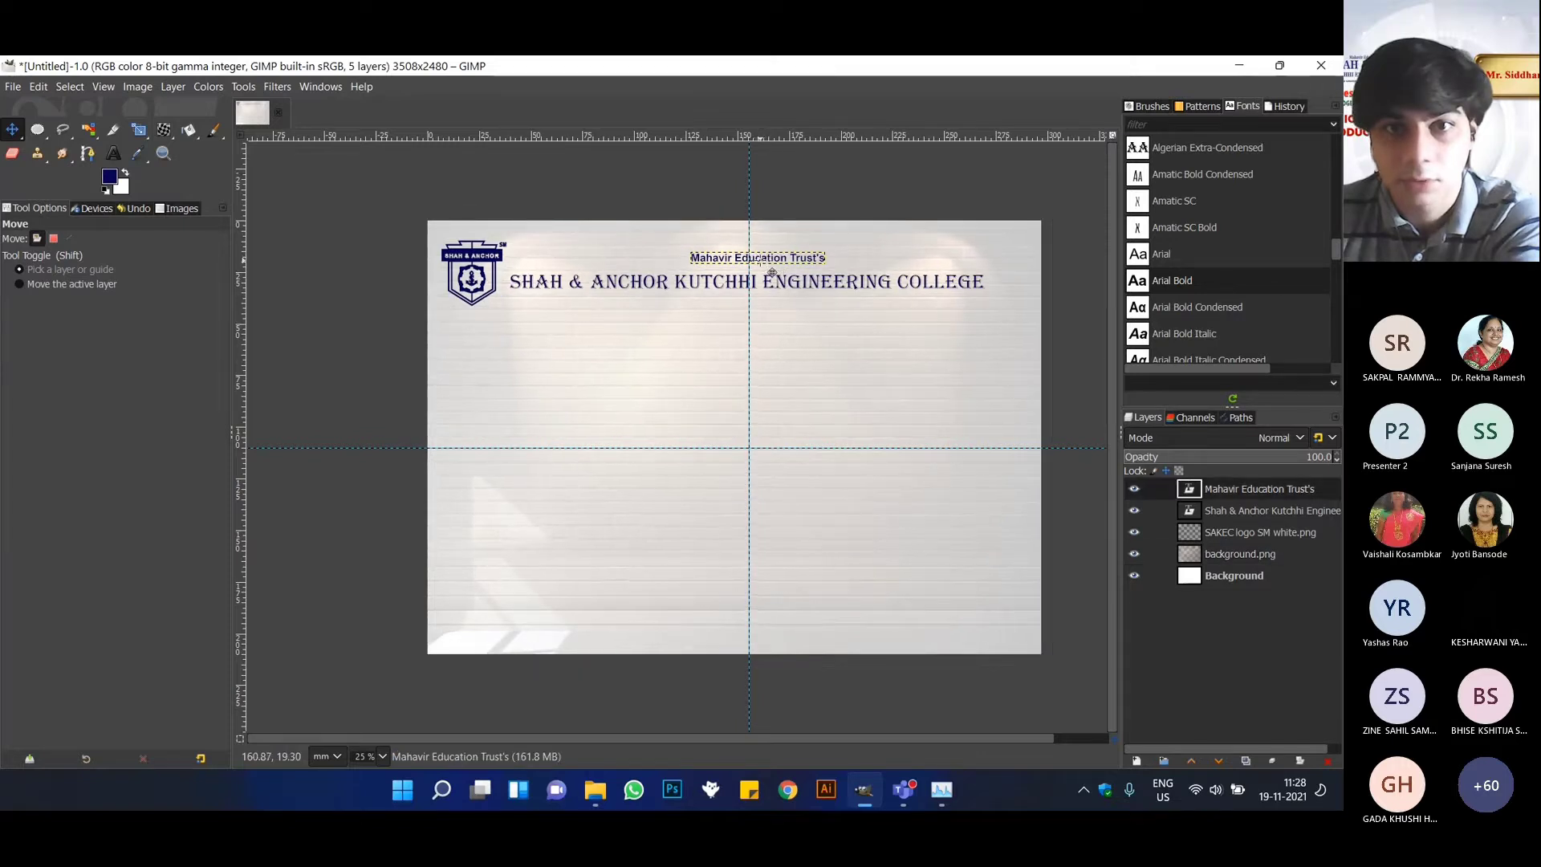
{"action": "mouse_move", "coordinate": [772, 271]}
{"action": "left_mouse_down"}
{"action": "mouse_move", "coordinate": [681, 267]}
{"action": "mouse_move", "coordinate": [759, 273]}
{"action": "left_mouse_up"}
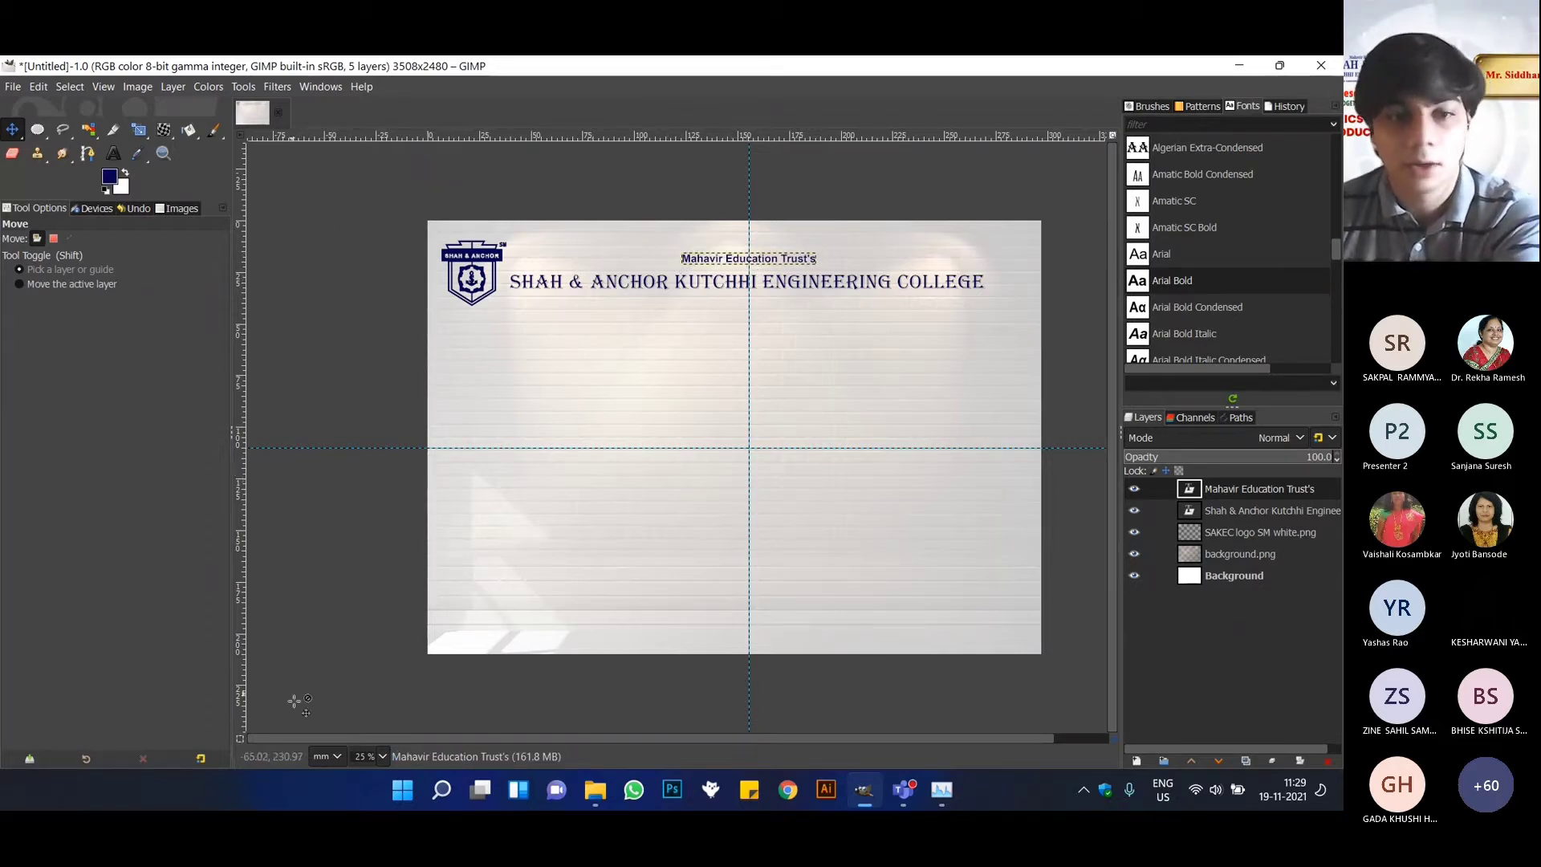
Open Research Cell Header.png and Research Cell Logo(sm).png from the Resources folder together as new layers.
{"action": "left_click", "coordinate": [10, 86]}
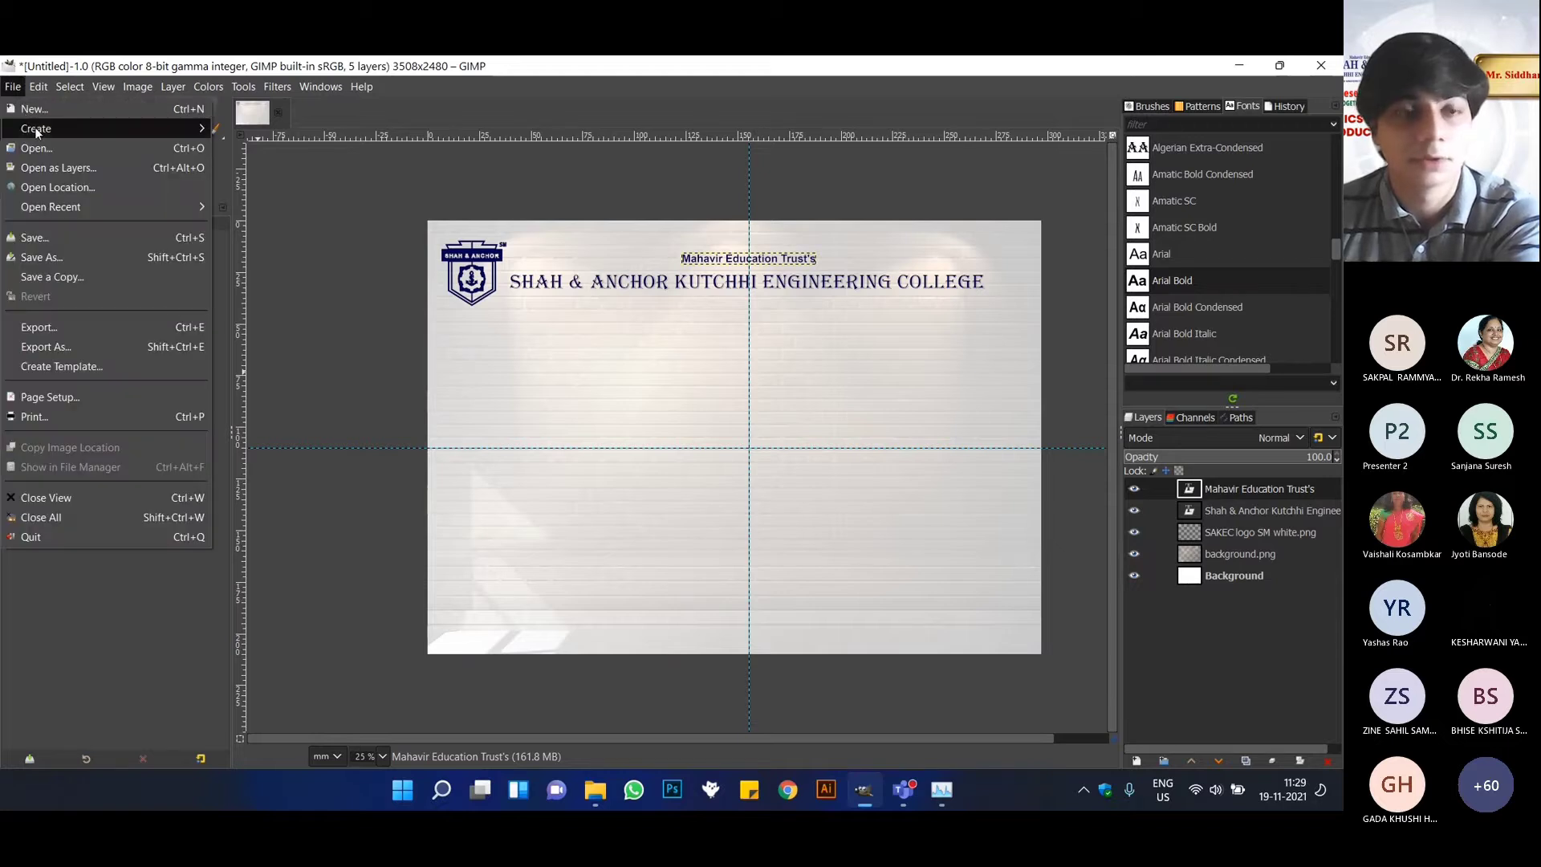
{"action": "left_click", "coordinate": [68, 168]}
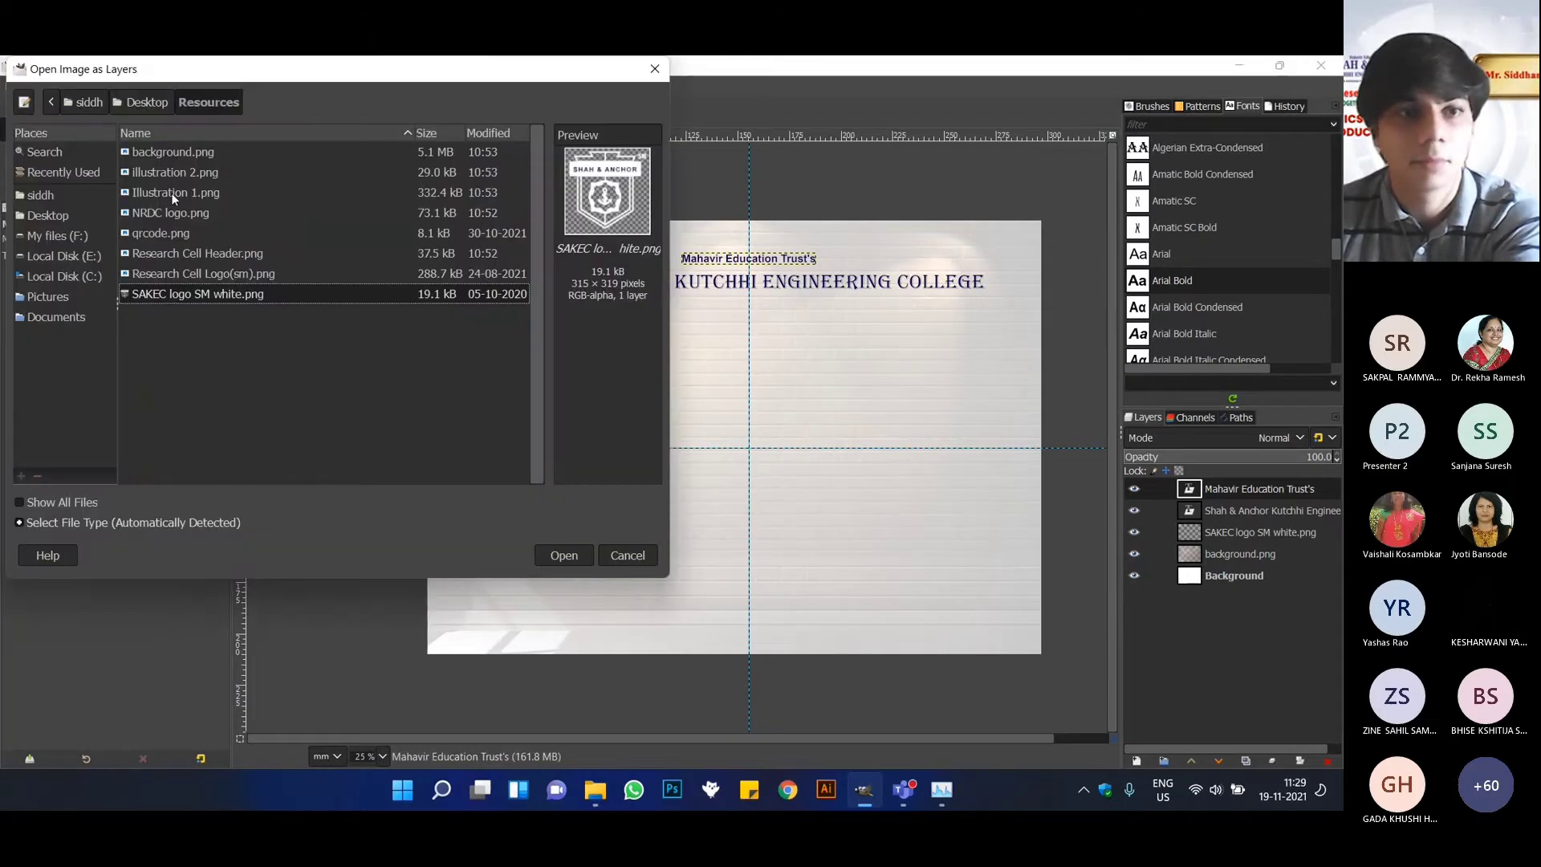
{"action": "left_click", "coordinate": [173, 255]}
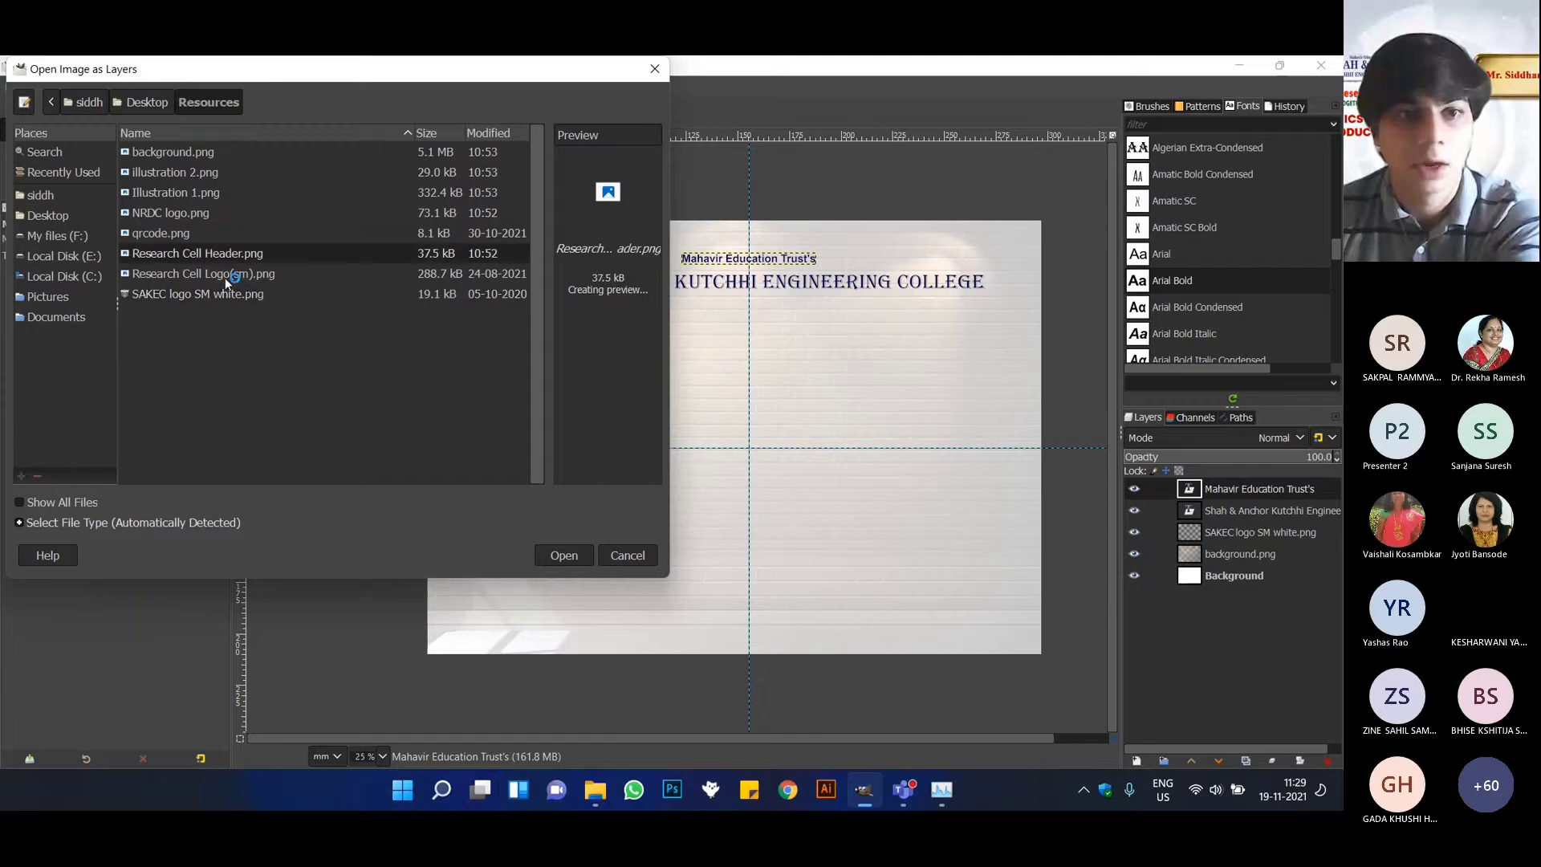
{"action": "left_click", "coordinate": [224, 276]}
{"action": "left_click", "coordinate": [294, 257], "text": "ctrl"}
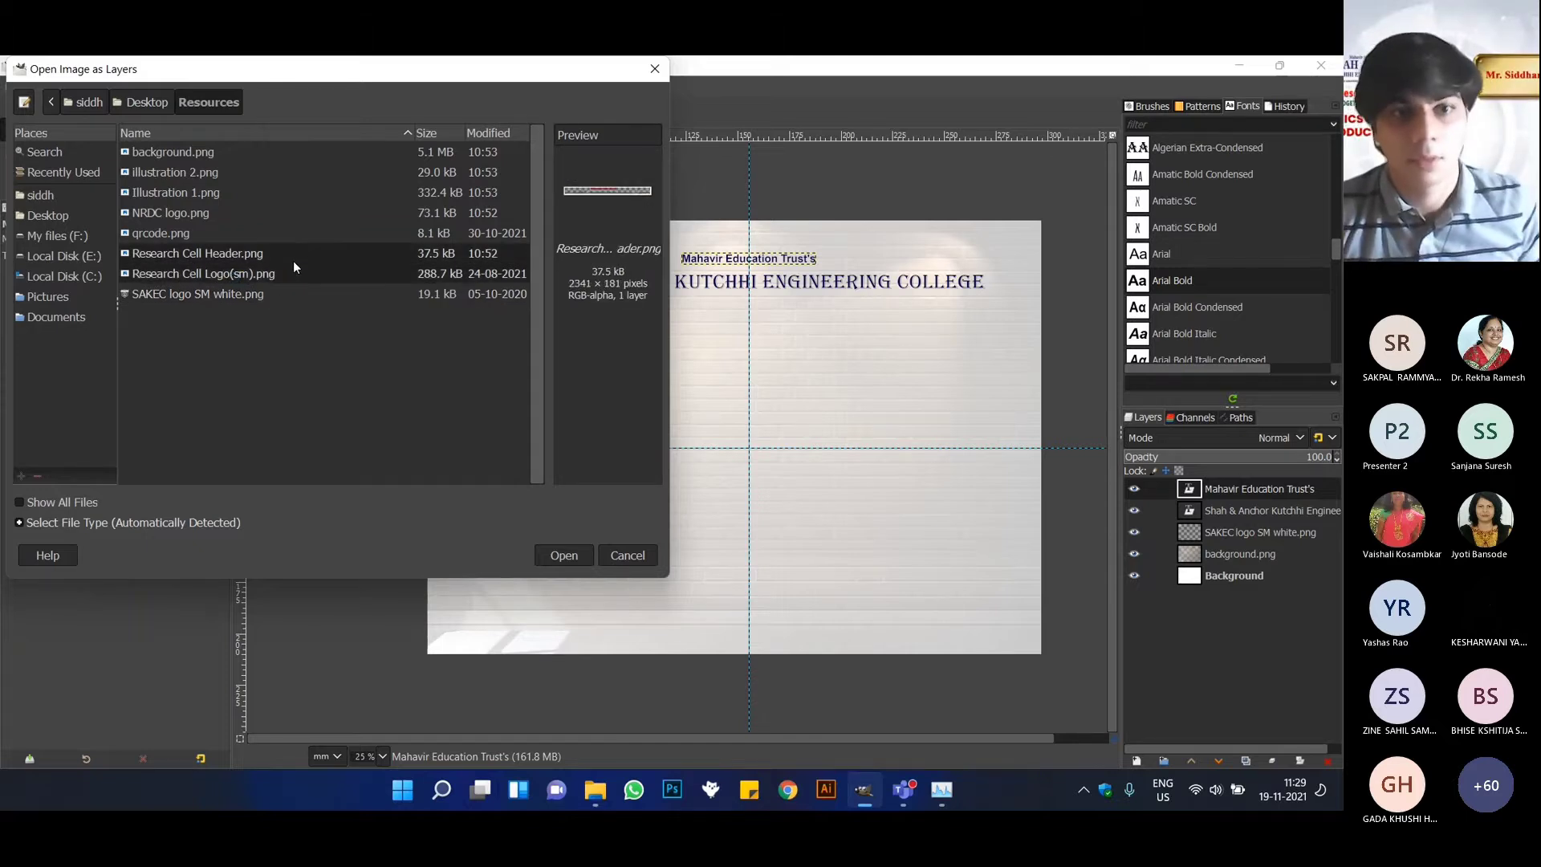
{"action": "left_click", "coordinate": [563, 556]}
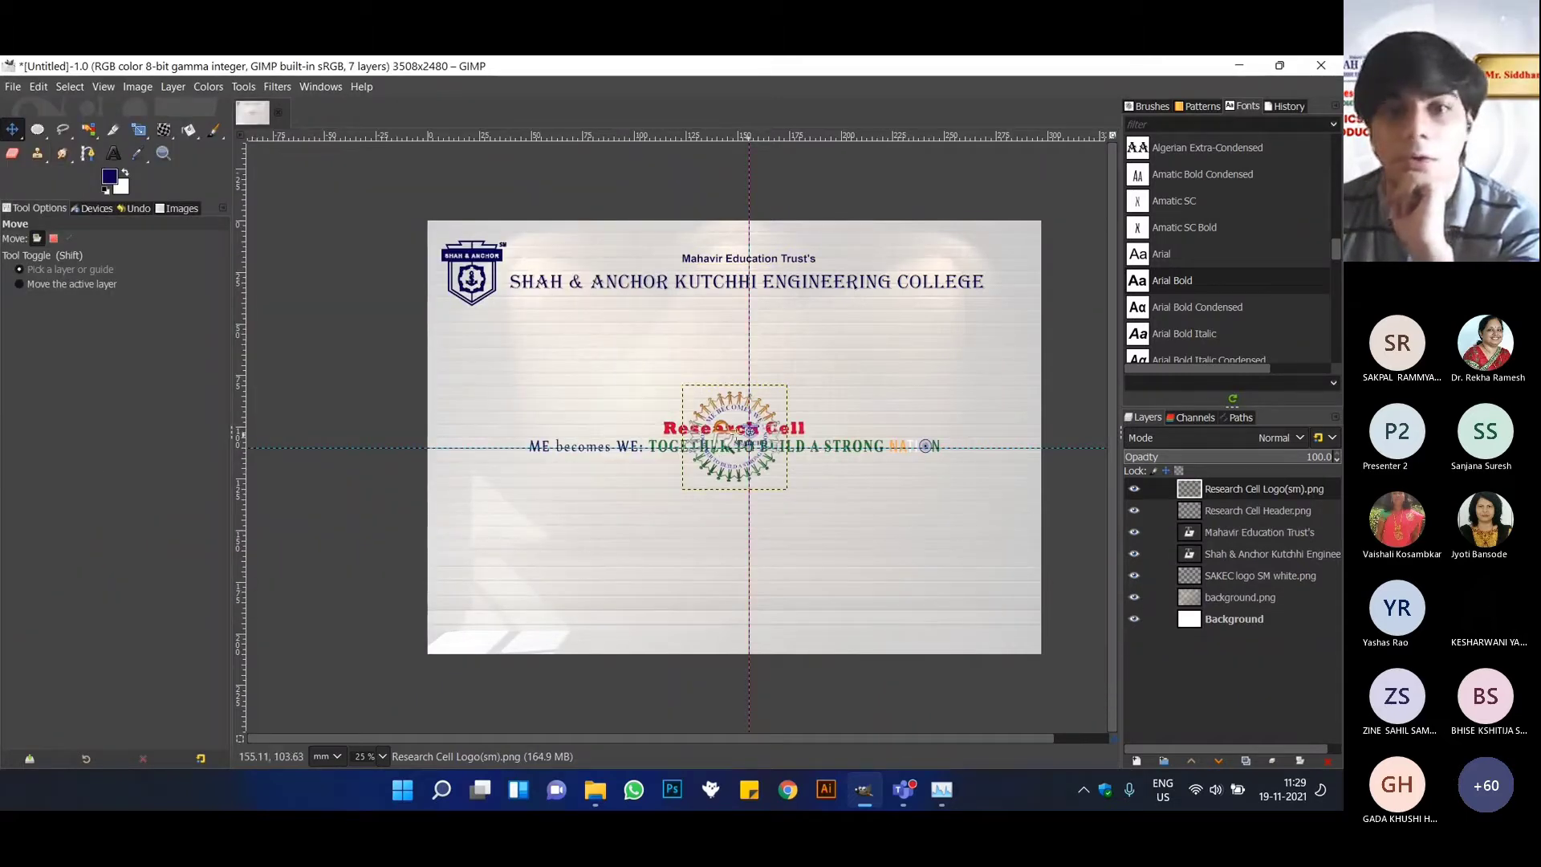
Move the Research Cell header layer up about 58 mm so that it sits just beneath the college name.
{"action": "left_click", "coordinate": [825, 363]}
{"action": "mouse_move", "coordinate": [825, 363]}
{"action": "left_mouse_down"}
{"action": "mouse_move", "coordinate": [827, 337]}
{"action": "mouse_move", "coordinate": [810, 362]}
{"action": "mouse_move", "coordinate": [835, 370]}
{"action": "left_mouse_up"}
{"action": "left_click_drag", "start_coordinate": [738, 399], "coordinate": [726, 393]}
{"action": "left_click", "coordinate": [1225, 508]}
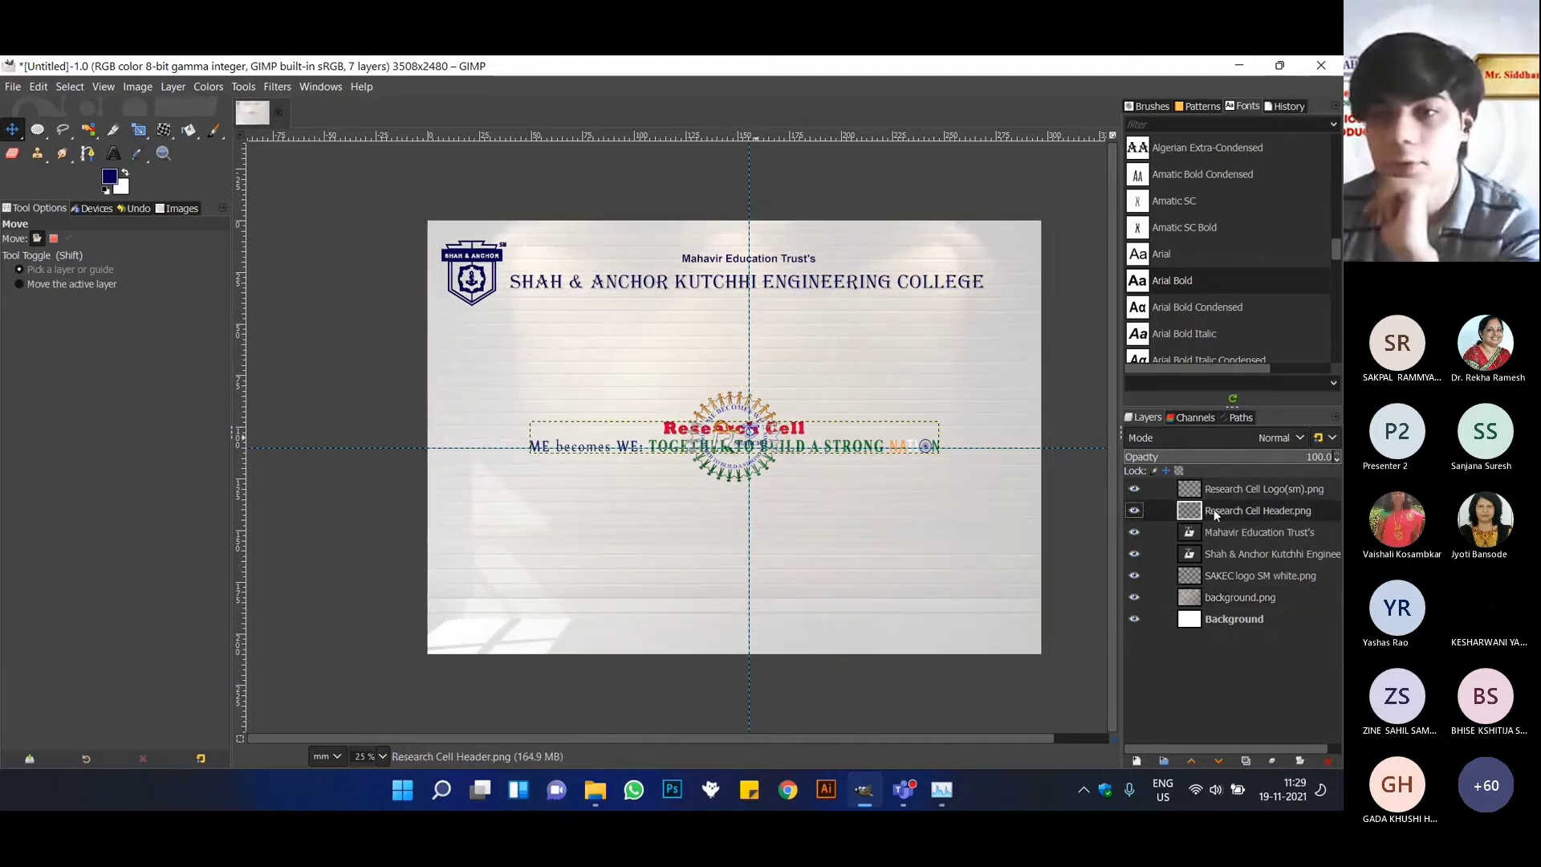
{"action": "left_click_drag", "start_coordinate": [804, 440], "coordinate": [799, 320]}
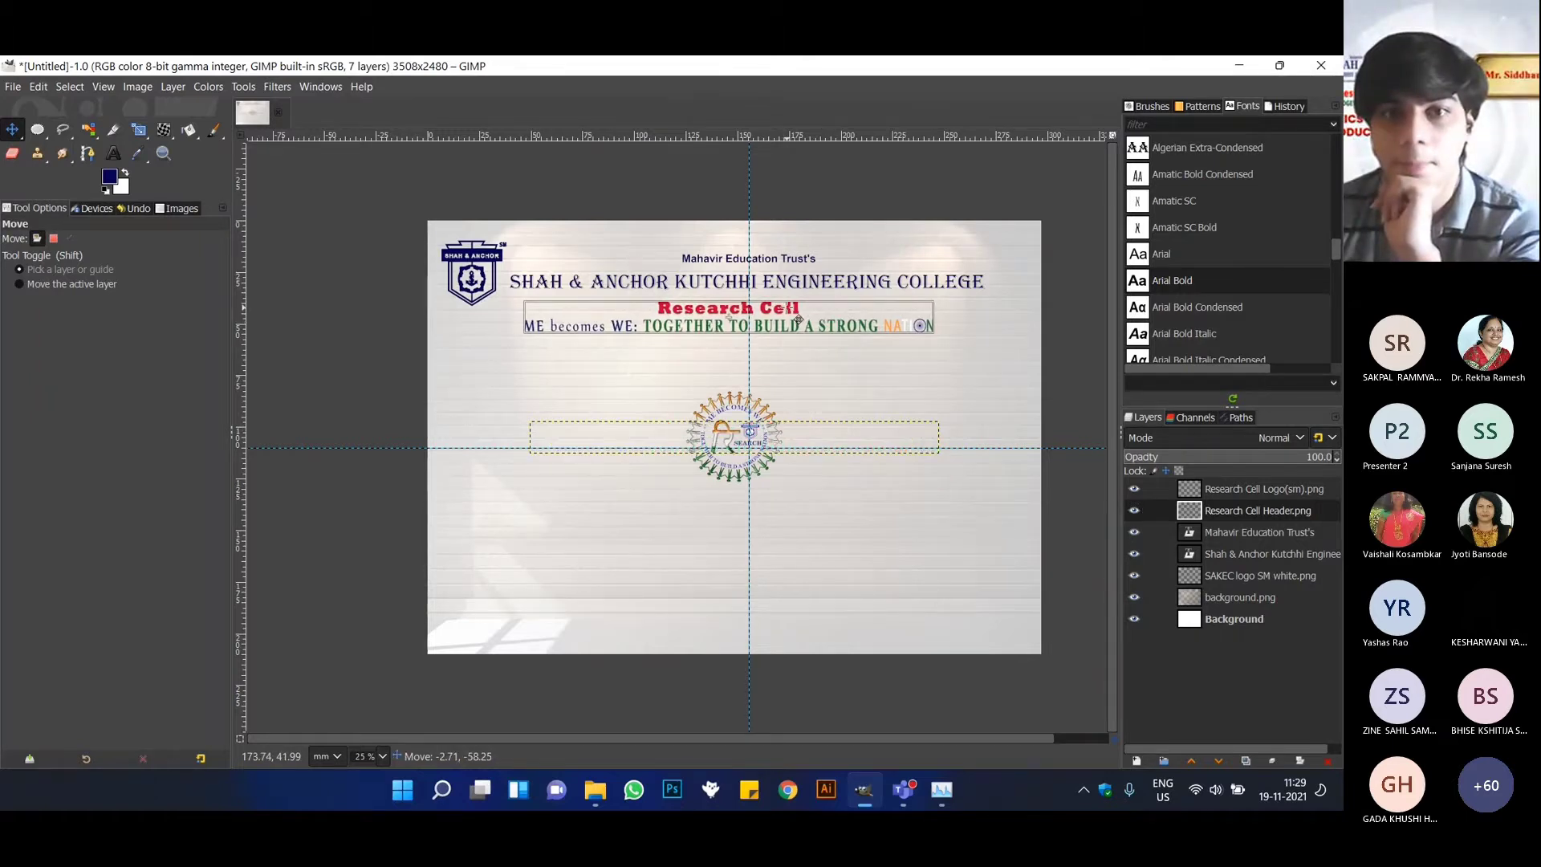
{"action": "left_click_drag", "start_coordinate": [798, 318], "coordinate": [806, 321]}
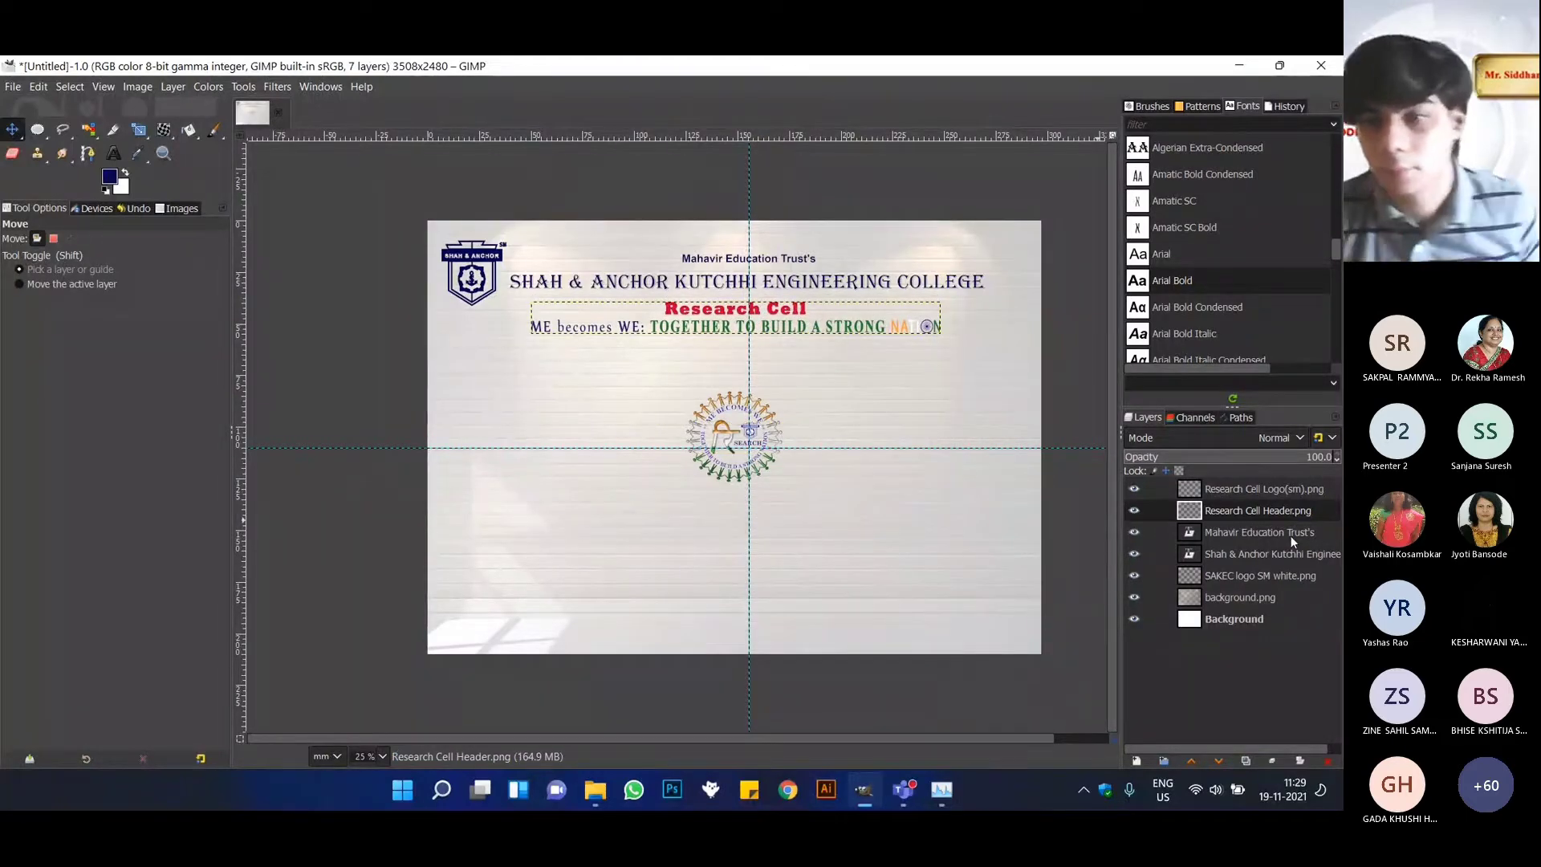
Move the college name text layer slightly left so that it starts right beside the SAKEC logo.
{"action": "left_click", "coordinate": [1318, 532]}
{"action": "left_click", "coordinate": [1328, 557]}
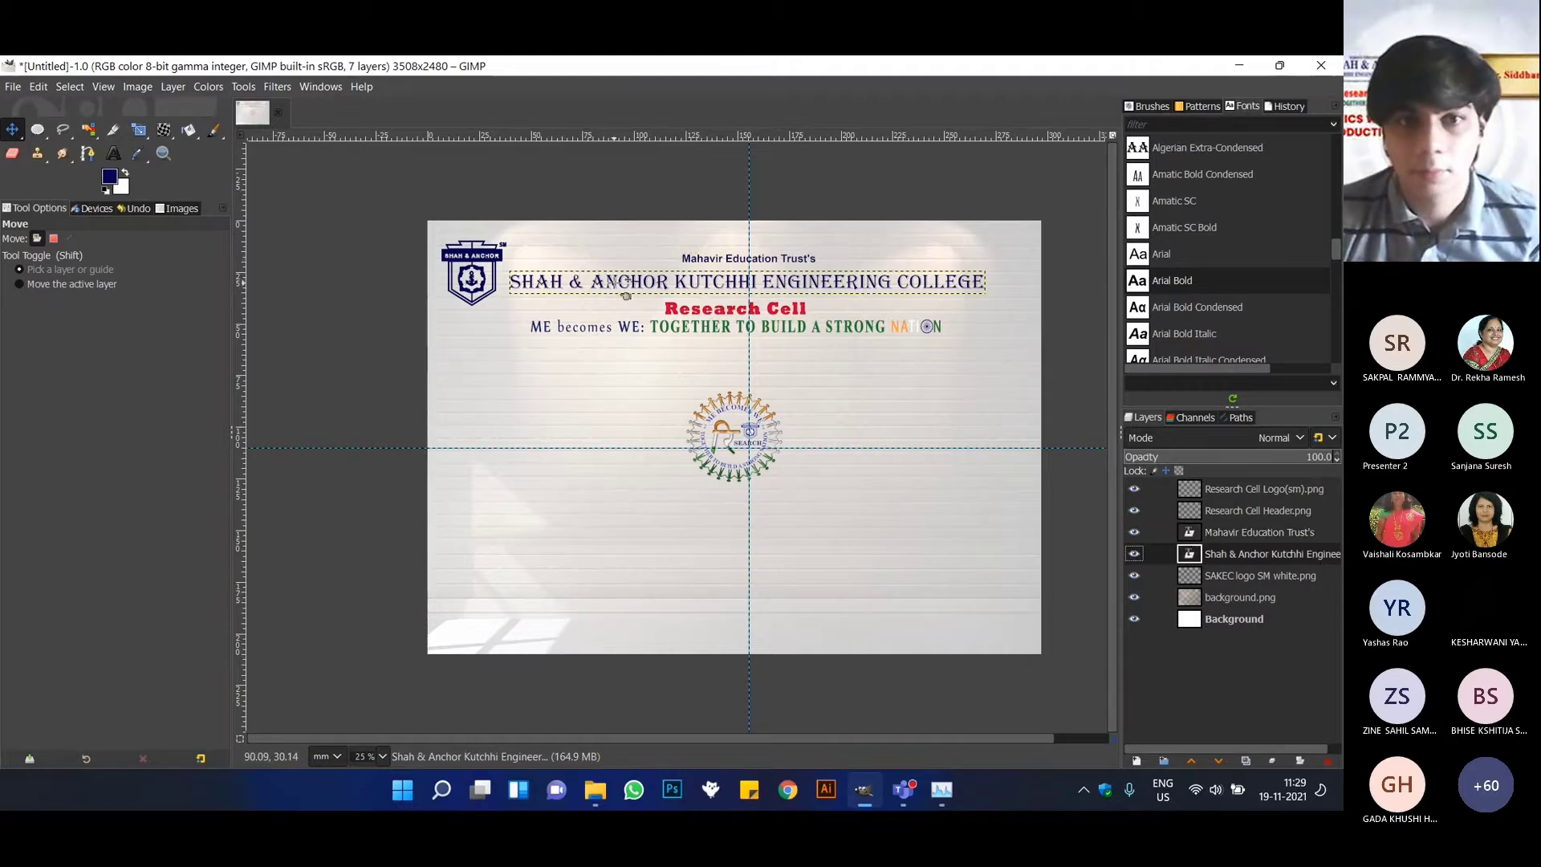
{"action": "left_click_drag", "start_coordinate": [623, 296], "coordinate": [601, 295]}
Scale the Research Cell logo to about 37.42 mm square and place it in the page's upper-right corner, beside the college name.
{"action": "scroll", "coordinate": [615, 296], "scroll_direction": "up", "scroll_amount": 2}
{"action": "scroll", "coordinate": [614, 294], "scroll_direction": "down", "scroll_amount": 1}
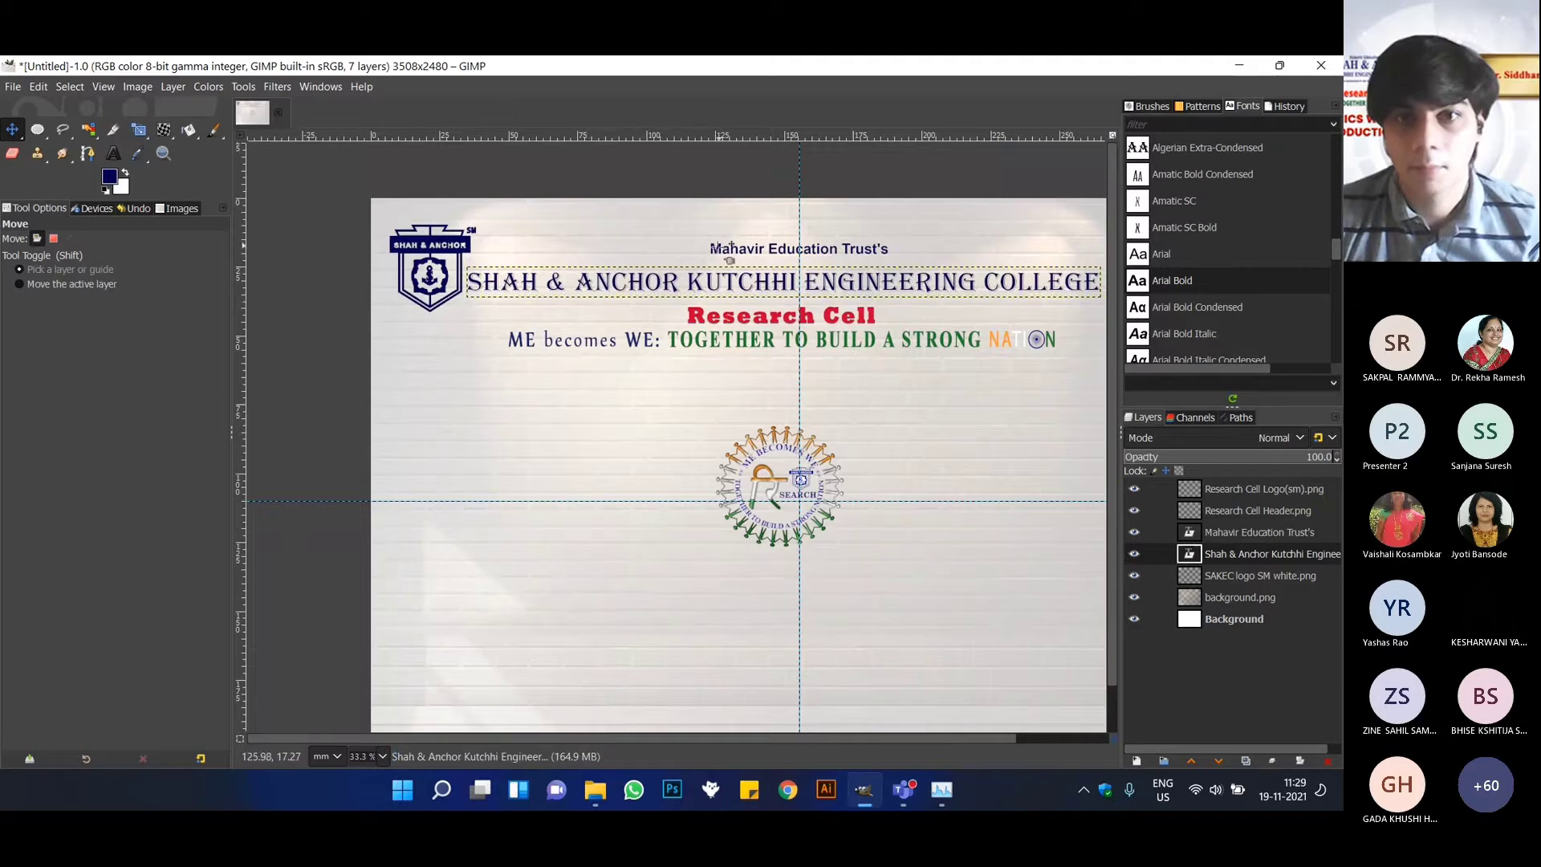
{"action": "key", "text": "ctrl"}
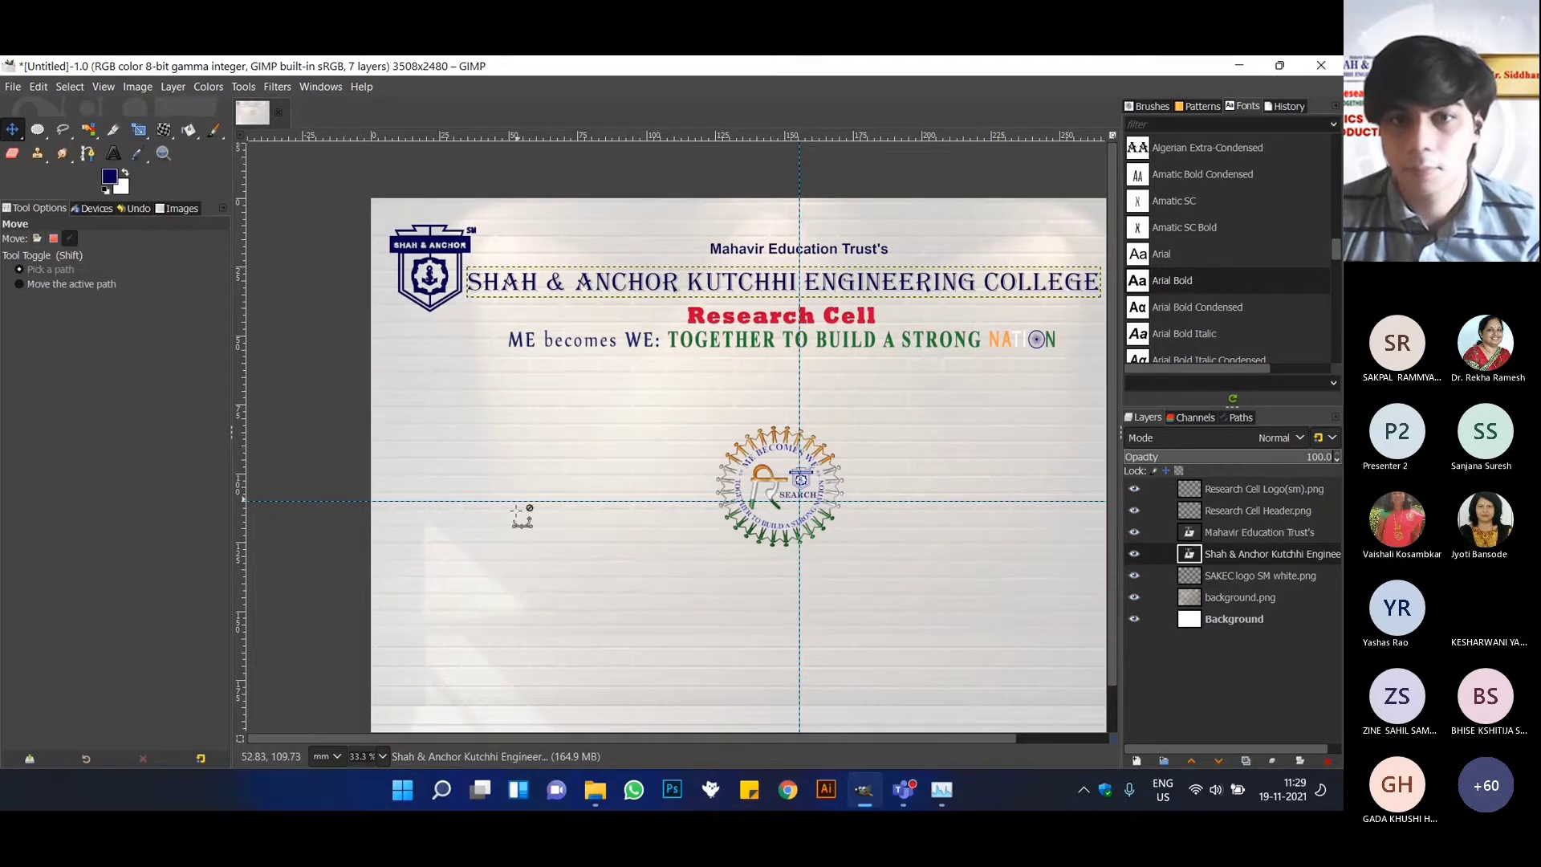
{"action": "scroll", "coordinate": [931, 520], "scroll_direction": "down", "scroll_amount": 1}
{"action": "scroll", "coordinate": [940, 524], "scroll_direction": "up", "scroll_amount": 1}
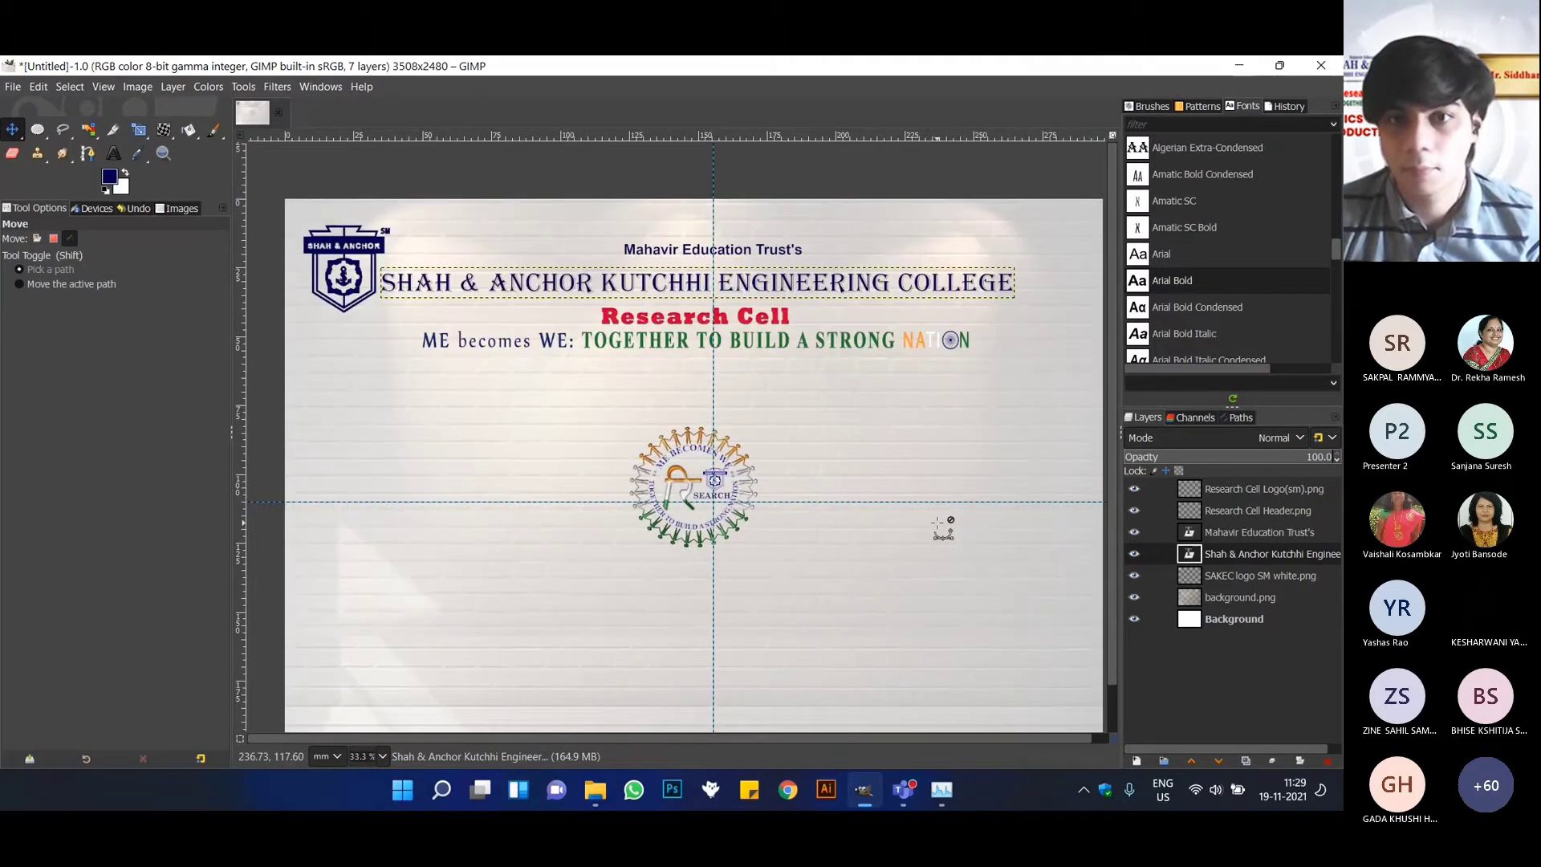
{"action": "scroll", "coordinate": [940, 524], "scroll_direction": "down", "scroll_amount": 1}
{"action": "left_click", "coordinate": [1237, 488]}
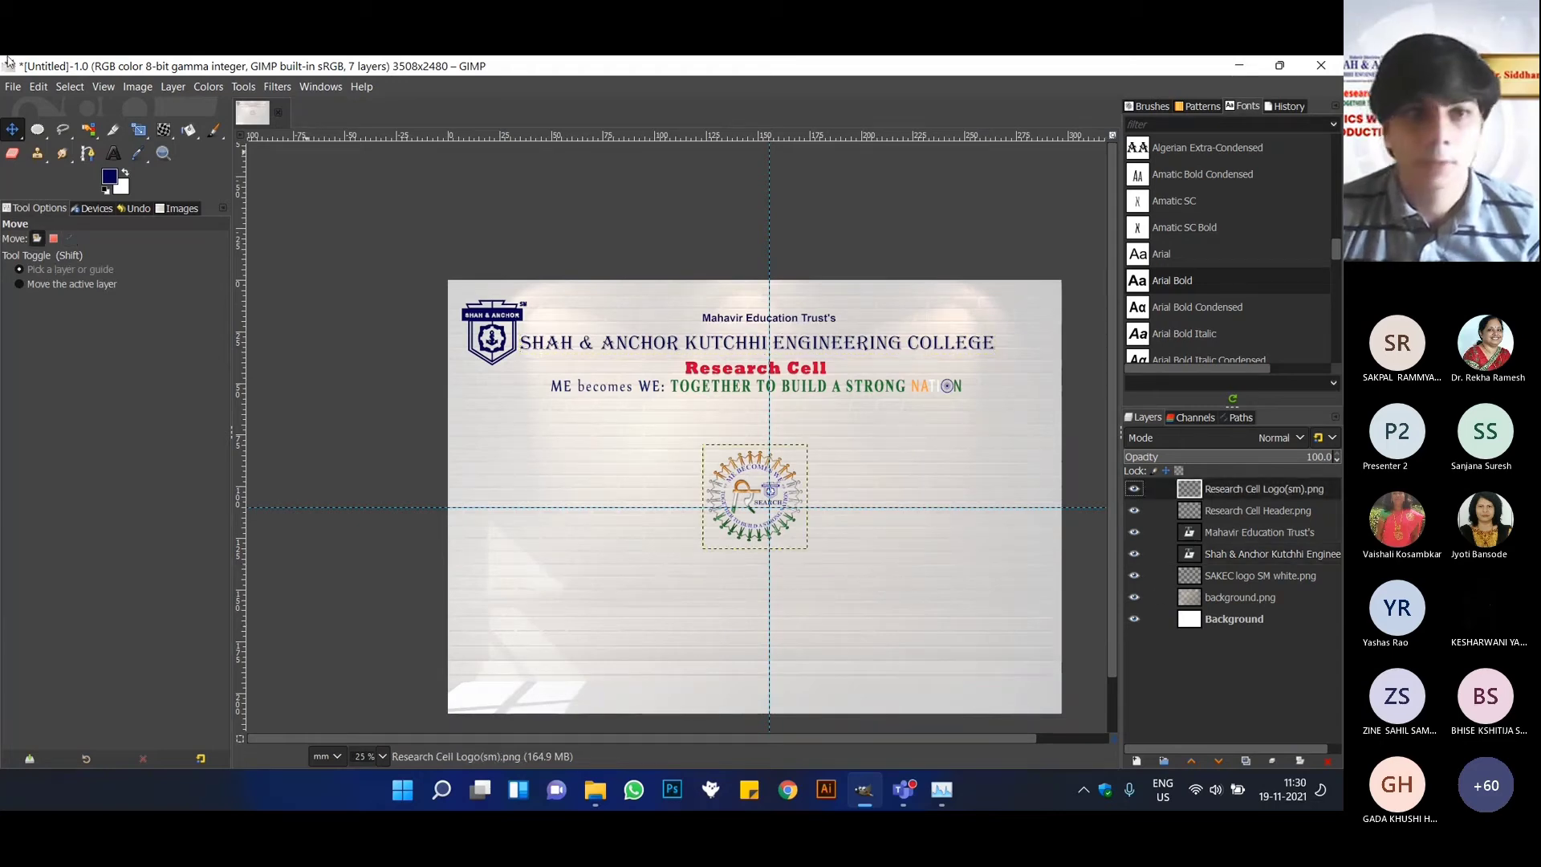
{"action": "left_click", "coordinate": [140, 129]}
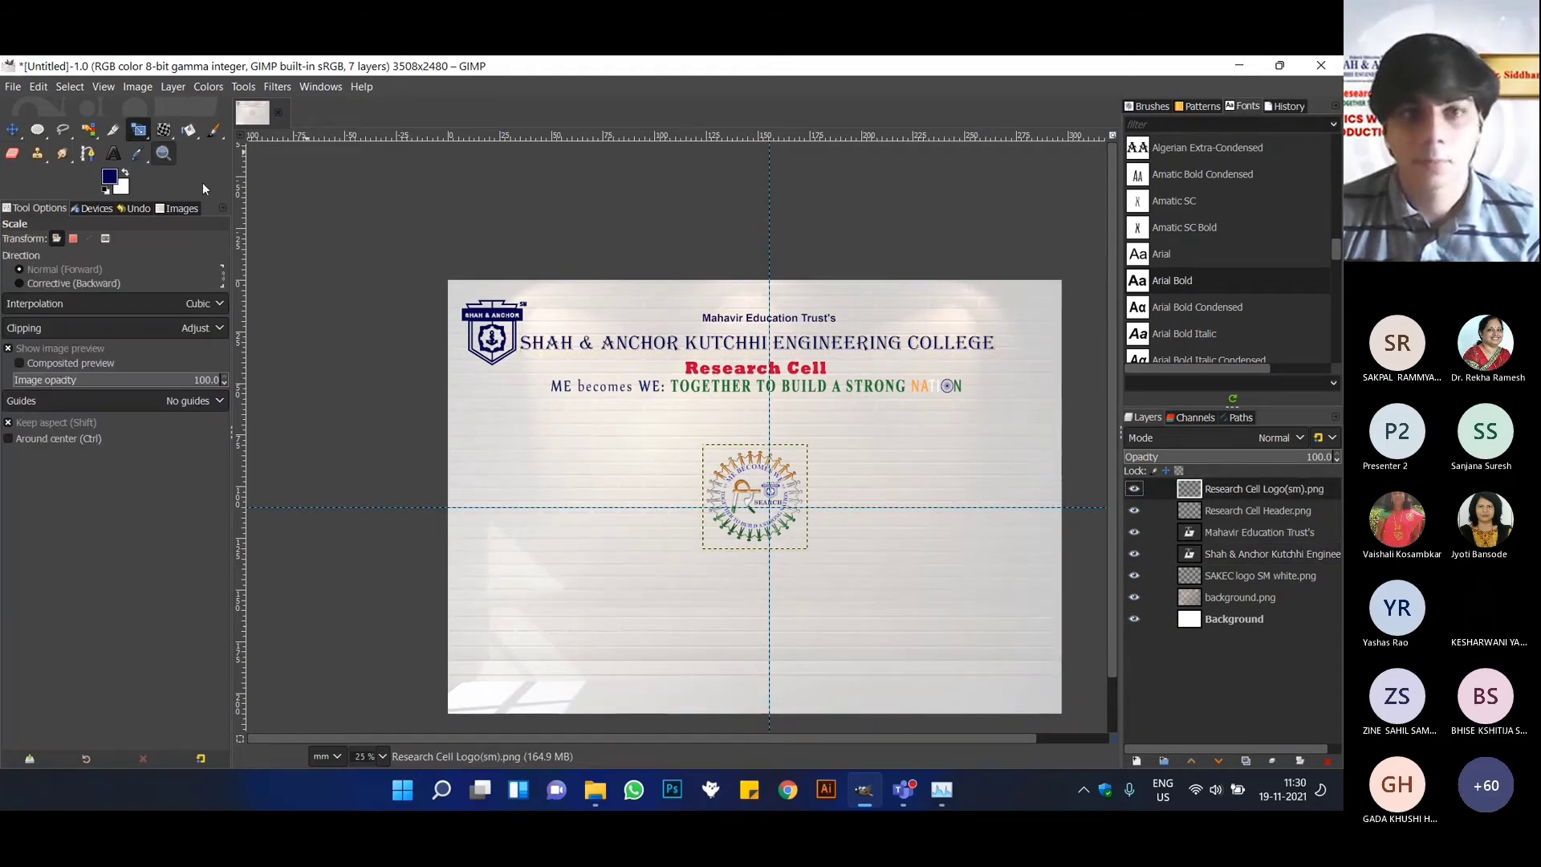
{"action": "left_click", "coordinate": [727, 481]}
{"action": "left_click_drag", "start_coordinate": [718, 472], "coordinate": [1009, 339]}
{"action": "left_click_drag", "start_coordinate": [972, 390], "coordinate": [1007, 334]}
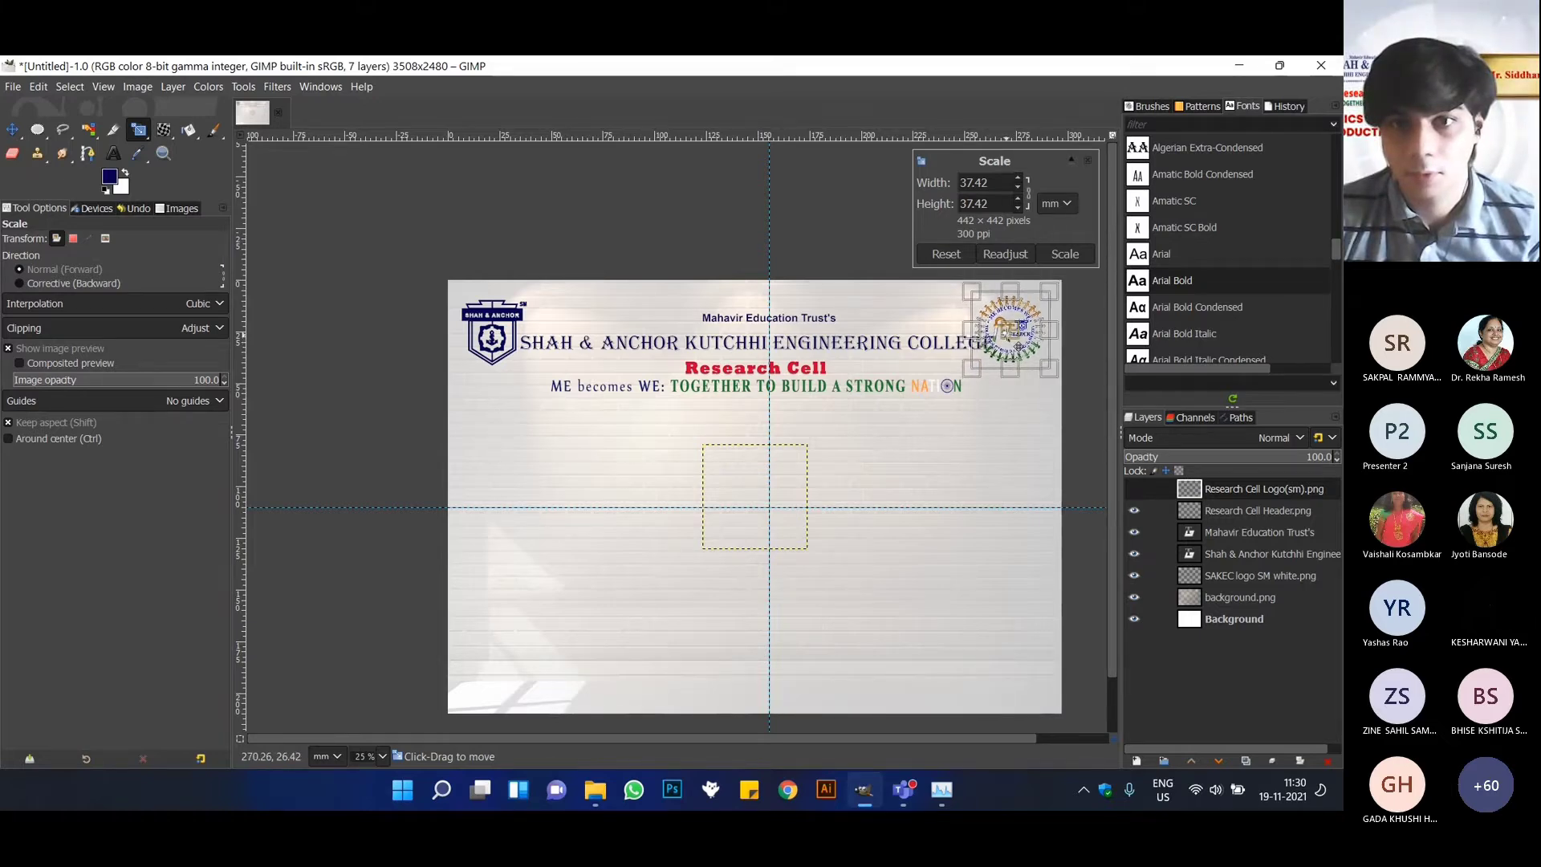
{"action": "key", "text": "Return"}
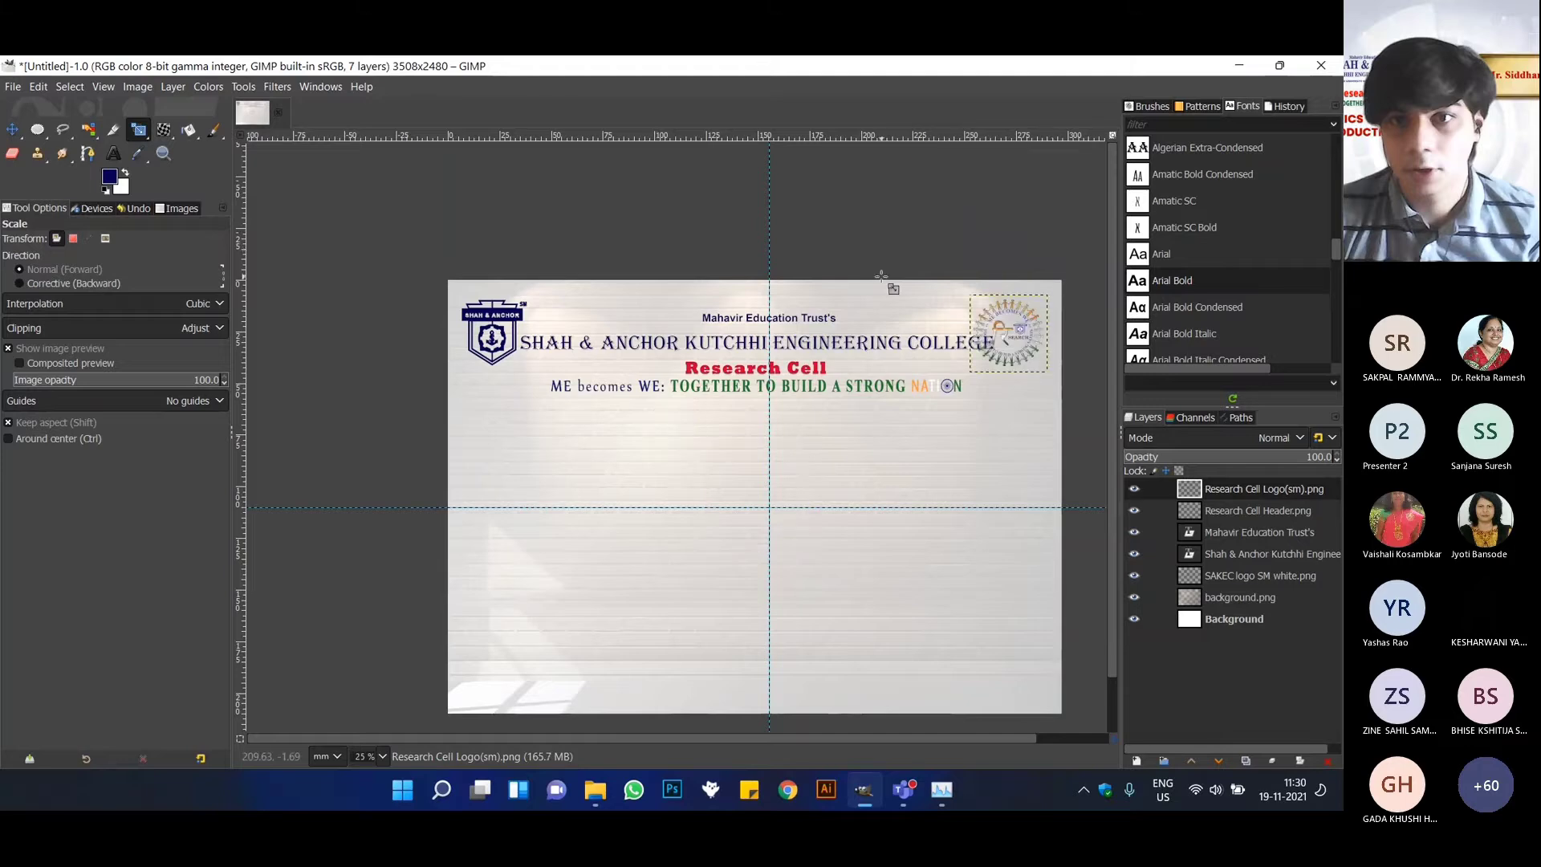
Reduce the college name's font size to about 111 px so that the text clears the Research Cell logo, then return to the Move tool.
{"action": "left_click", "coordinate": [1318, 513]}
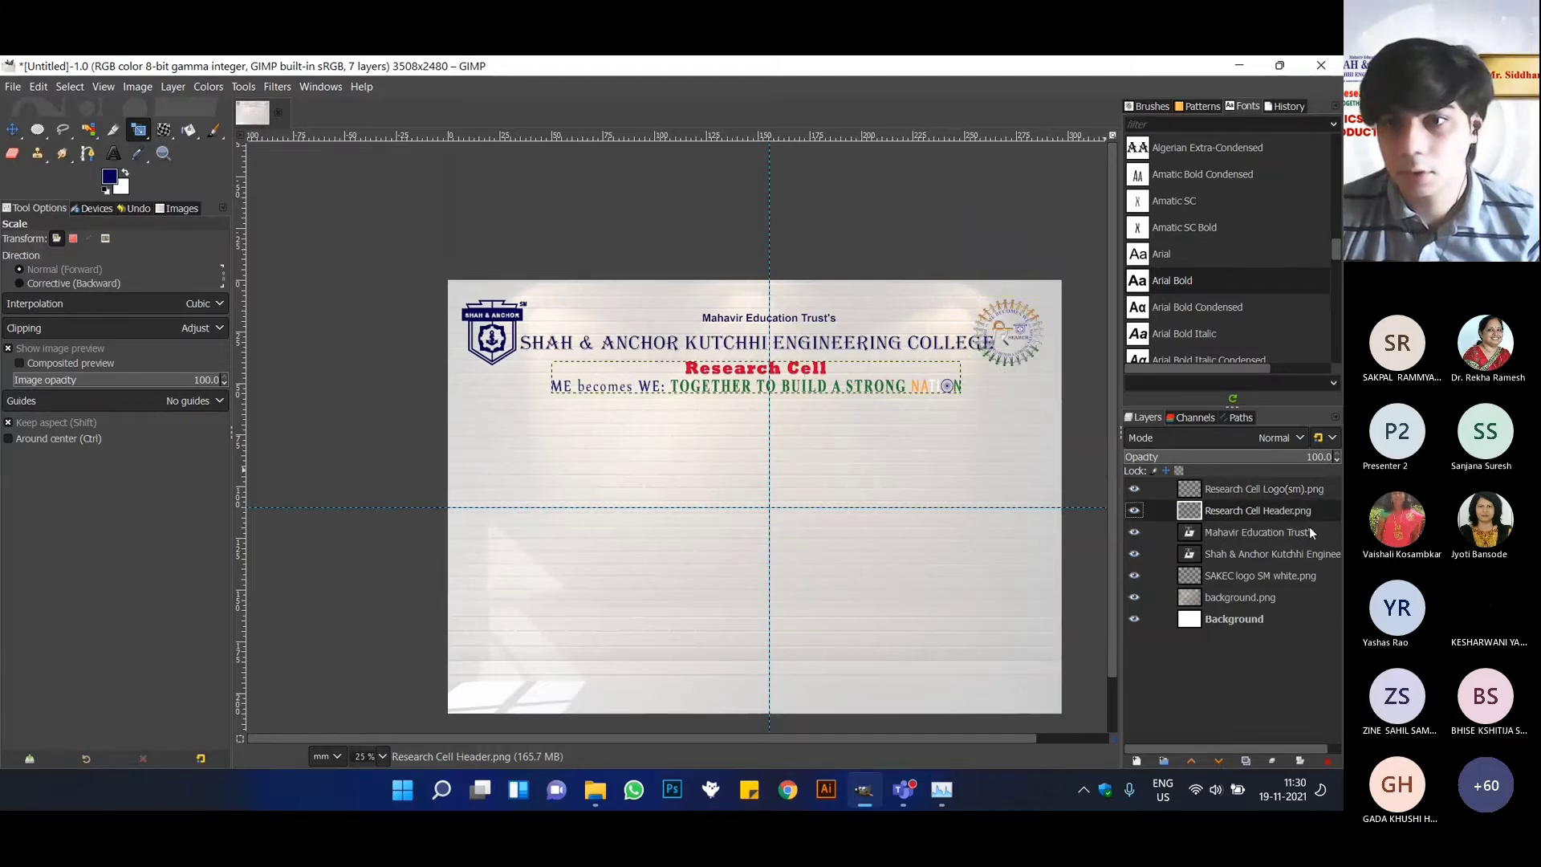
{"action": "left_click", "coordinate": [1308, 530]}
{"action": "left_click", "coordinate": [1307, 554]}
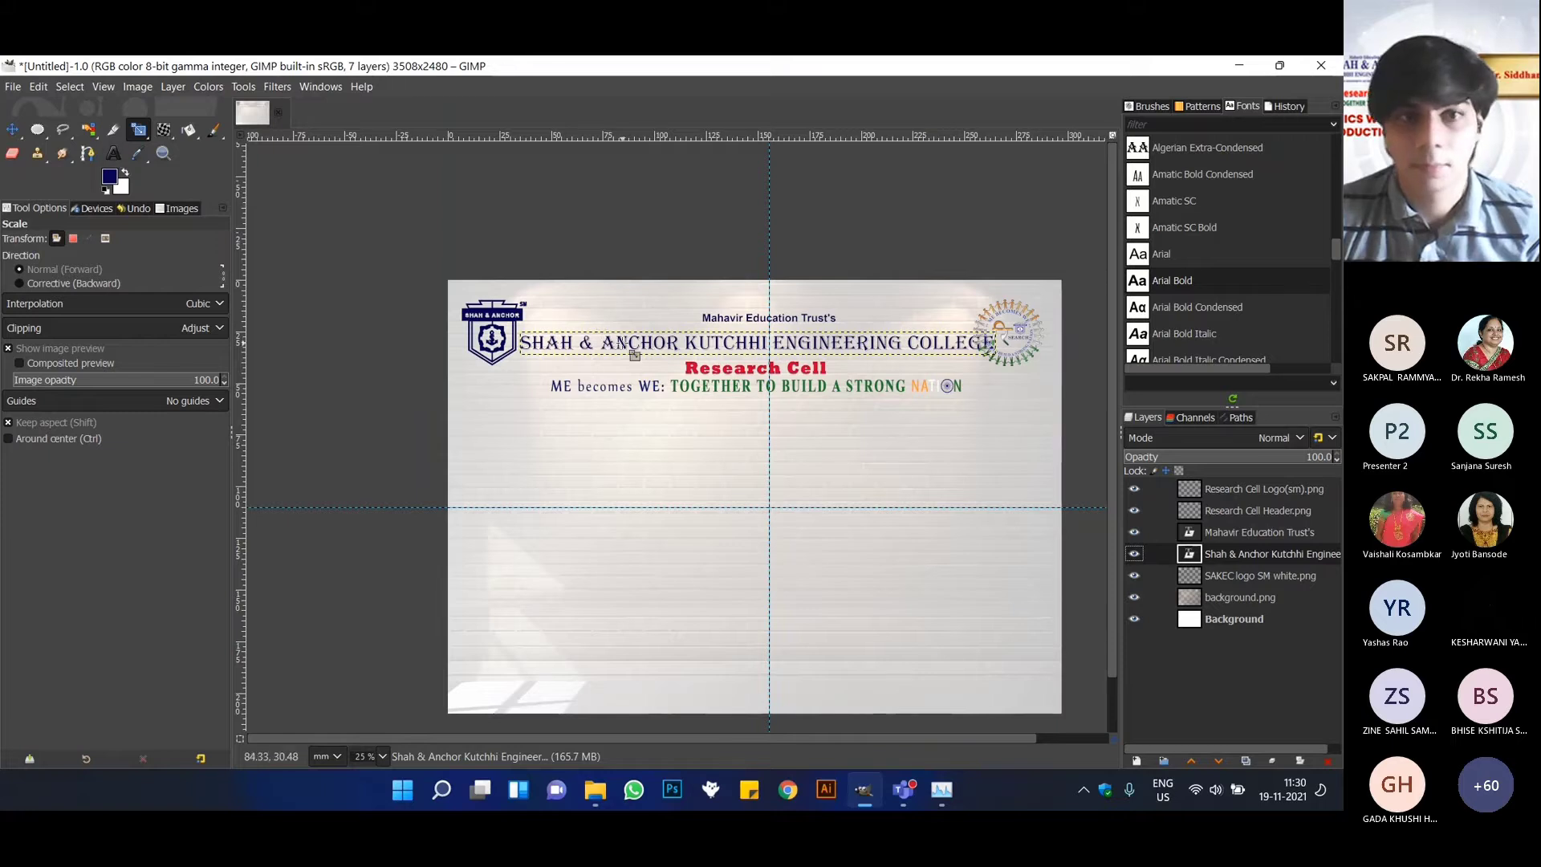
{"action": "left_click", "coordinate": [111, 152]}
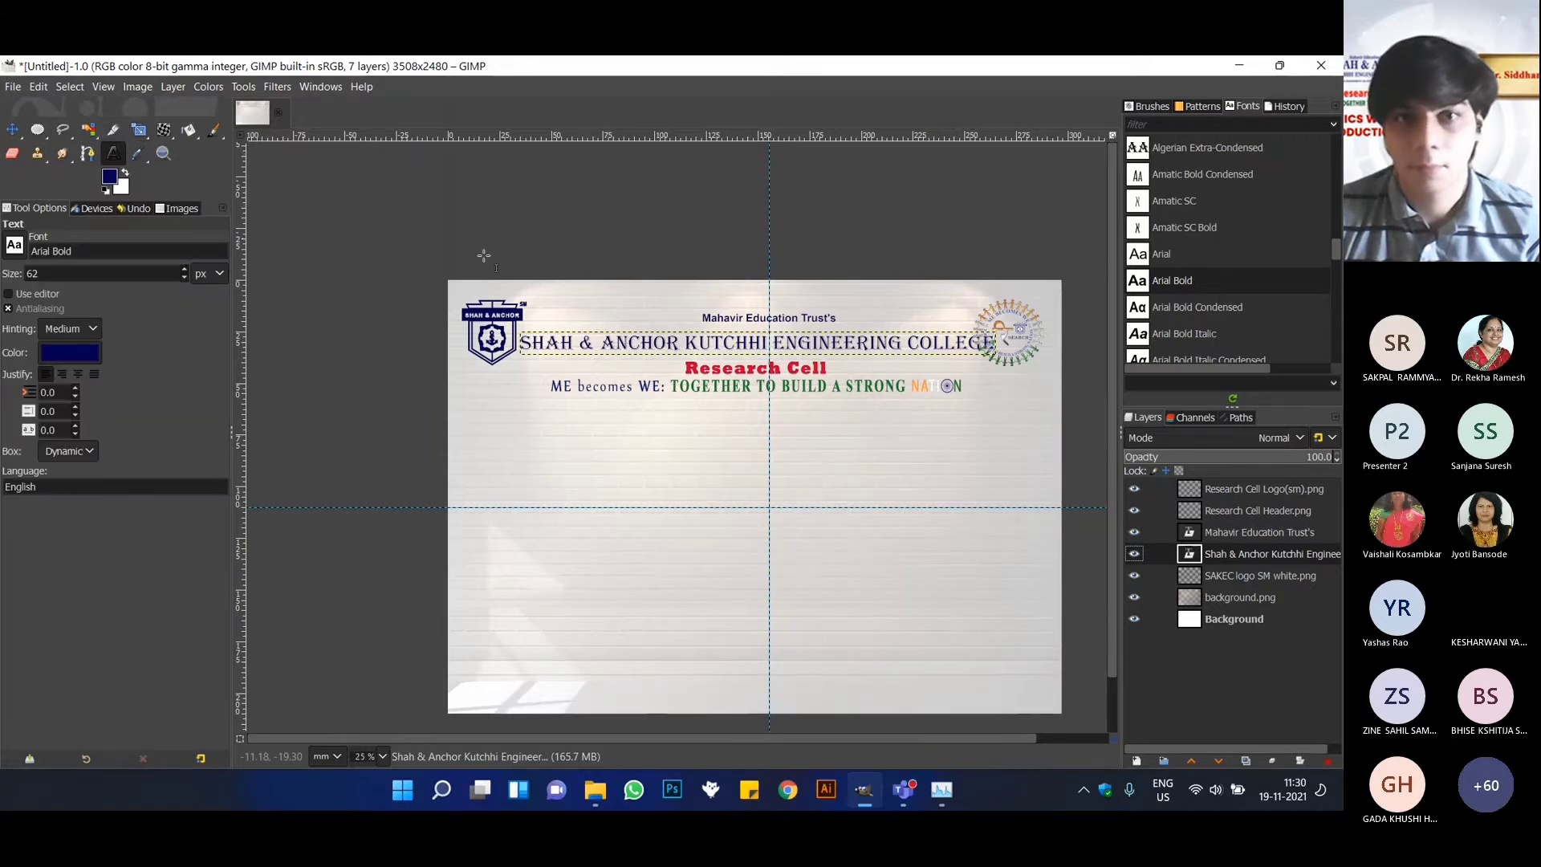
{"action": "left_click", "coordinate": [713, 343]}
{"action": "key", "text": "ctrl+a"}
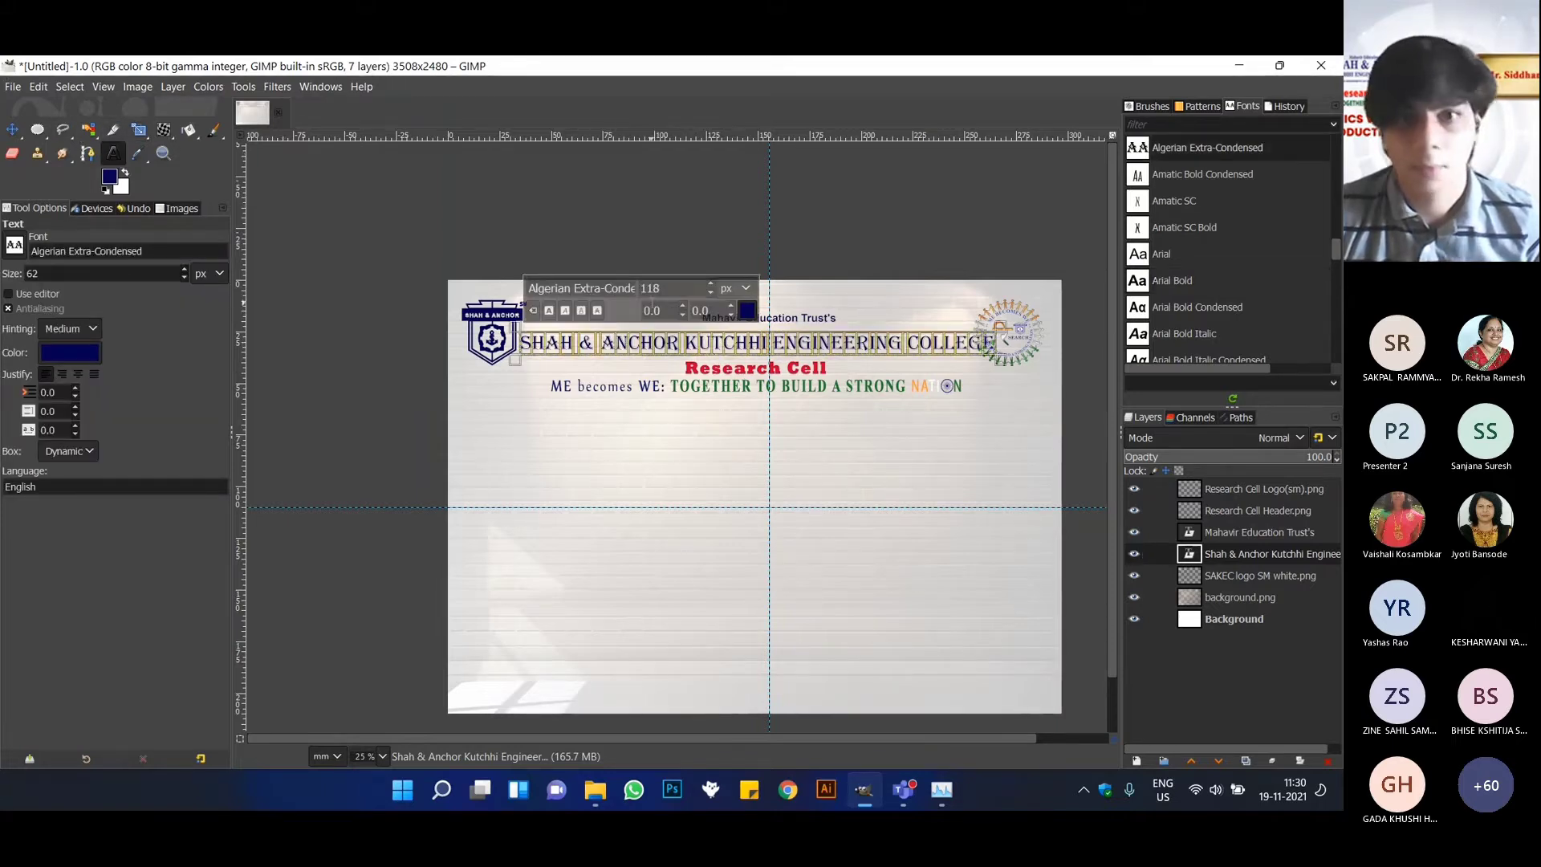
{"action": "left_click", "coordinate": [711, 294]}
{"action": "left_click", "coordinate": [711, 295]}
{"action": "left_click", "coordinate": [711, 294]}
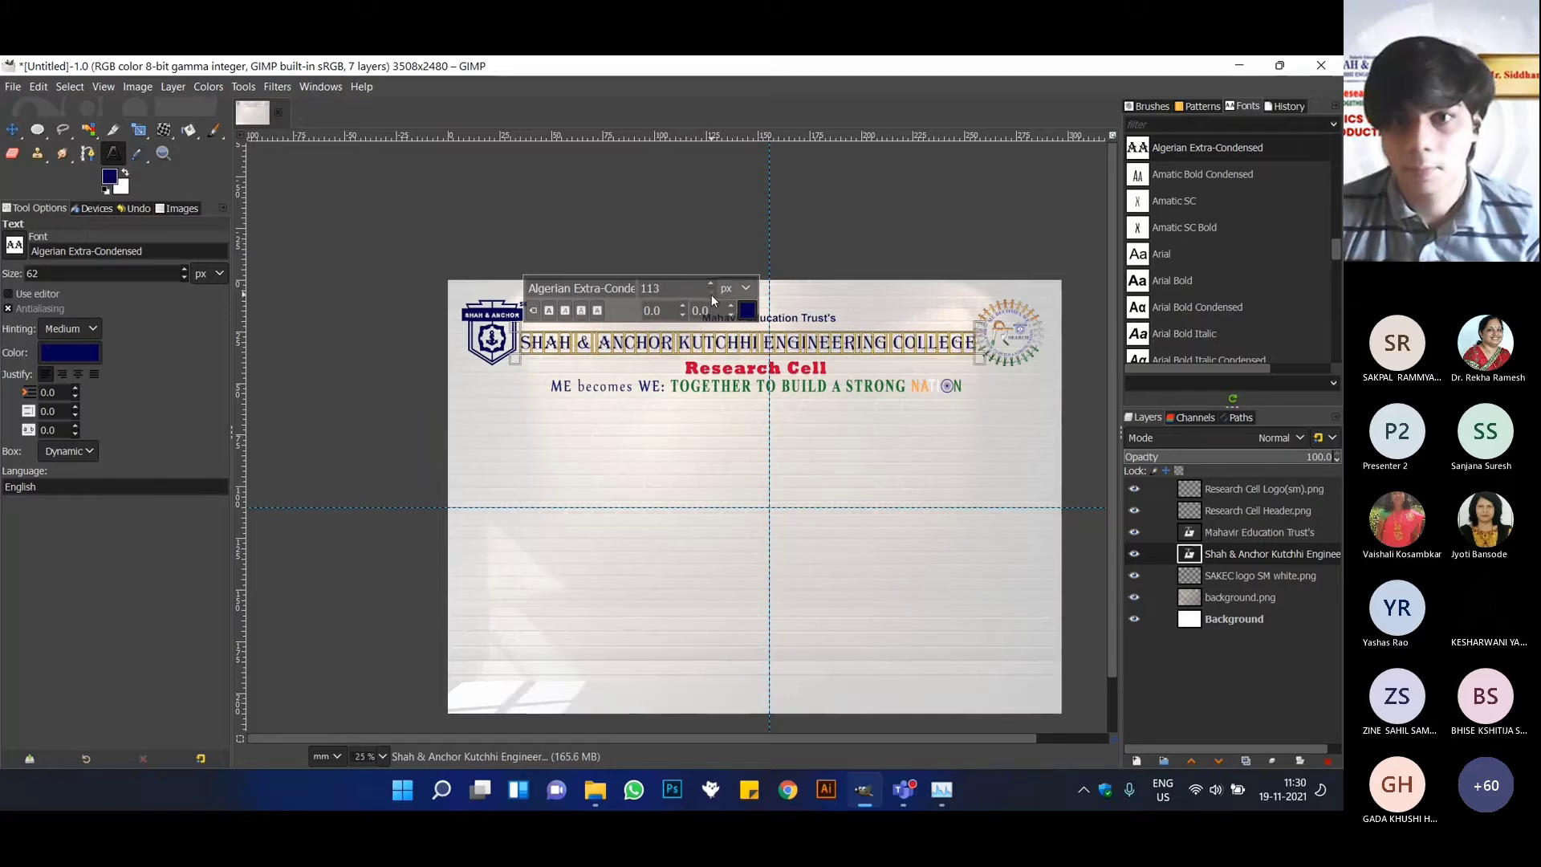
{"action": "left_click", "coordinate": [711, 294]}
{"action": "left_click", "coordinate": [711, 295]}
{"action": "left_click", "coordinate": [711, 294]}
{"action": "left_click", "coordinate": [711, 295]}
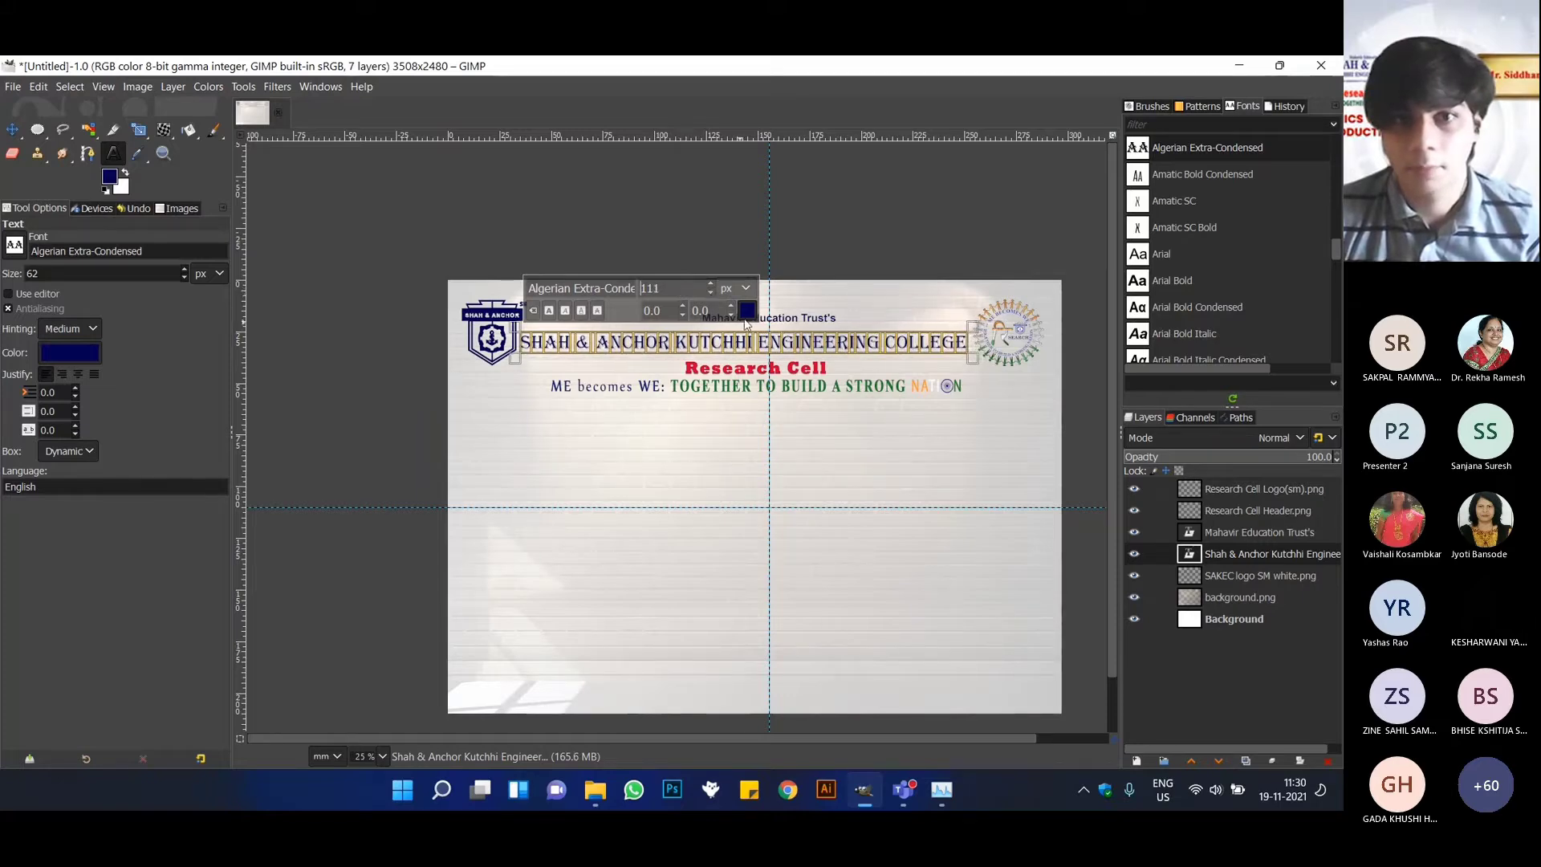
{"action": "left_click", "coordinate": [710, 283]}
{"action": "left_click", "coordinate": [699, 226]}
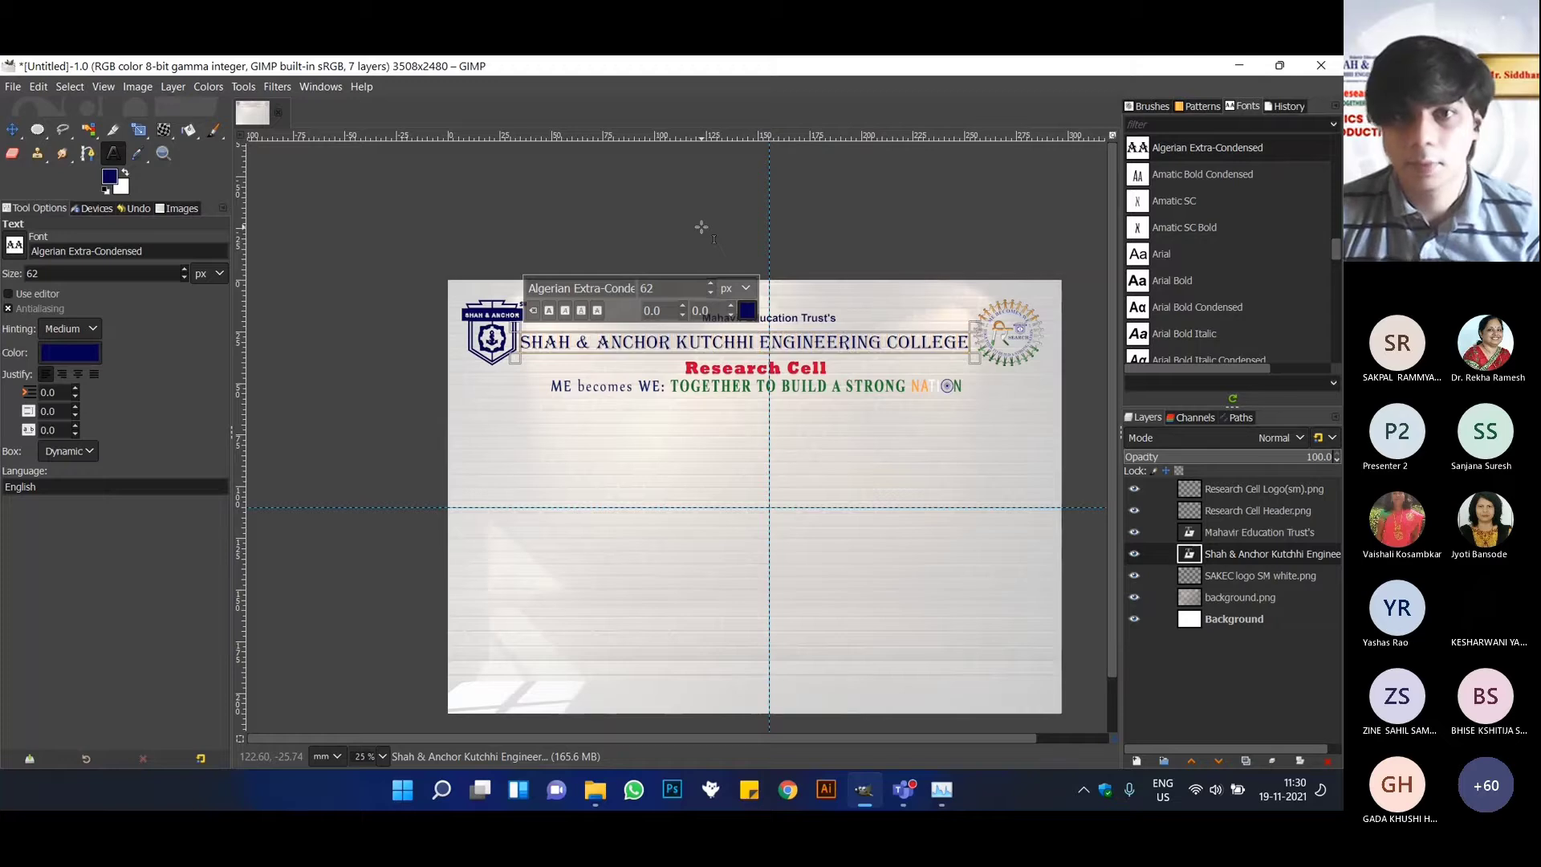
{"action": "key", "text": "Return"}
{"action": "left_click", "coordinate": [606, 200]}
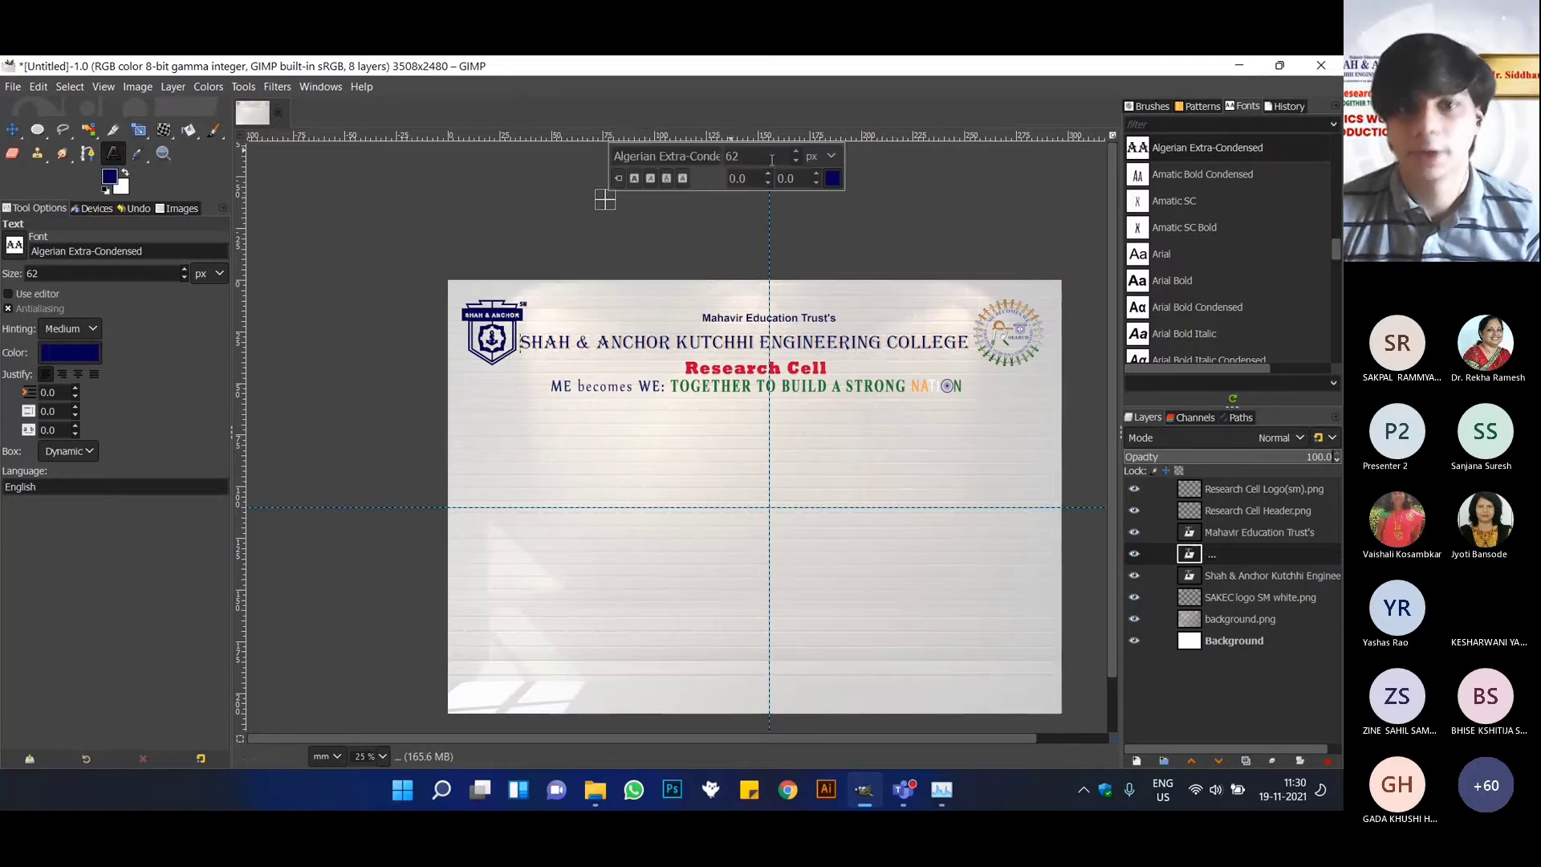
{"action": "left_click", "coordinate": [12, 129]}
{"action": "scroll", "coordinate": [826, 482], "scroll_direction": "down", "scroll_amount": 1}
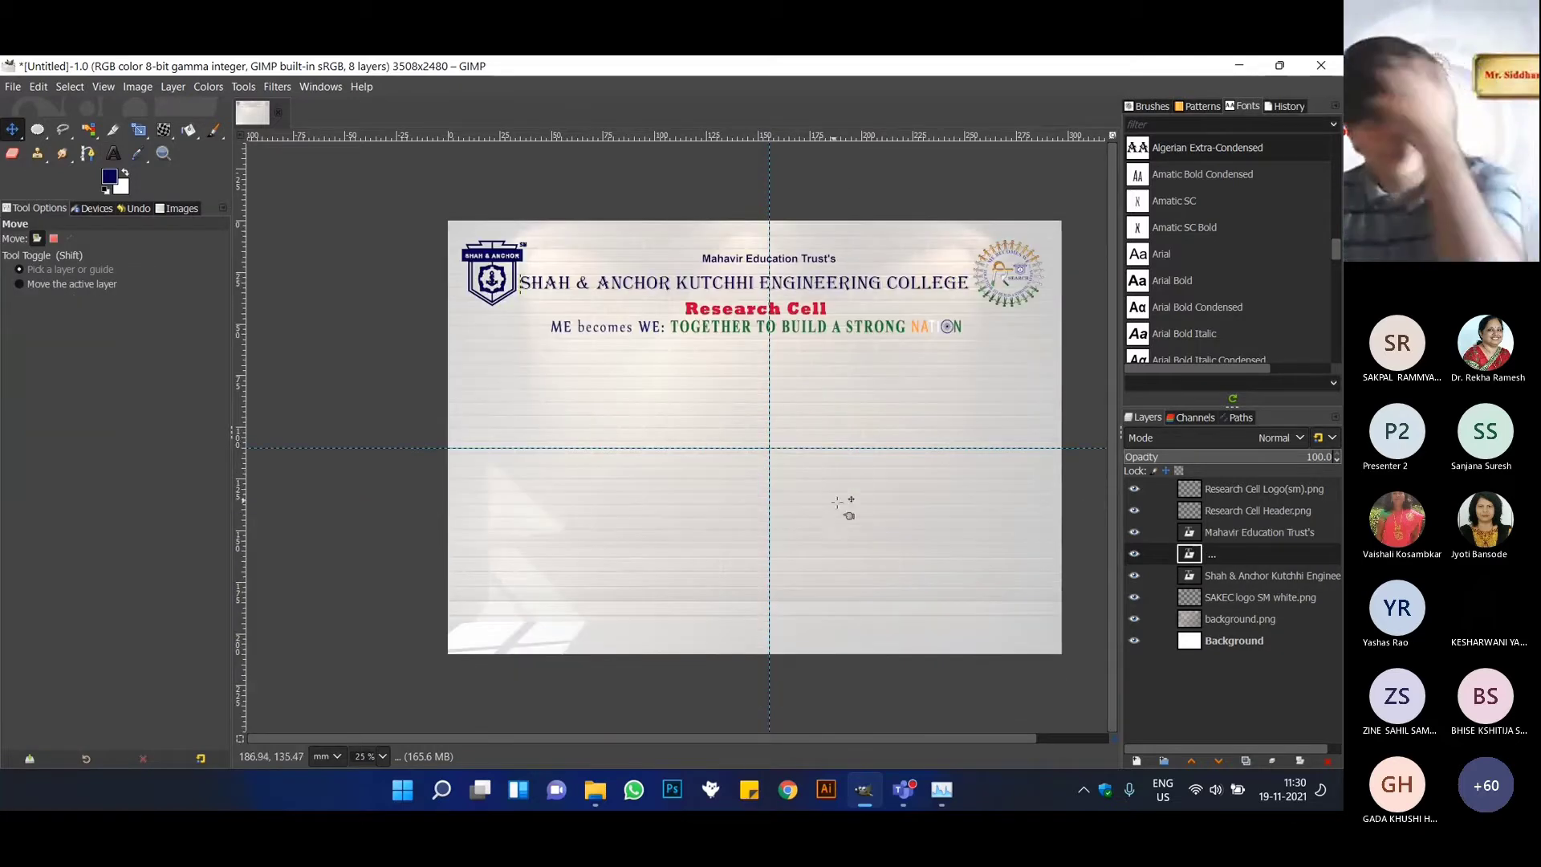
Switch to File Explorer, open the Event Info text file from the Resources folder and review the event details for the poster.
{"action": "left_click", "coordinate": [595, 789]}
{"action": "double_click", "coordinate": [445, 354]}
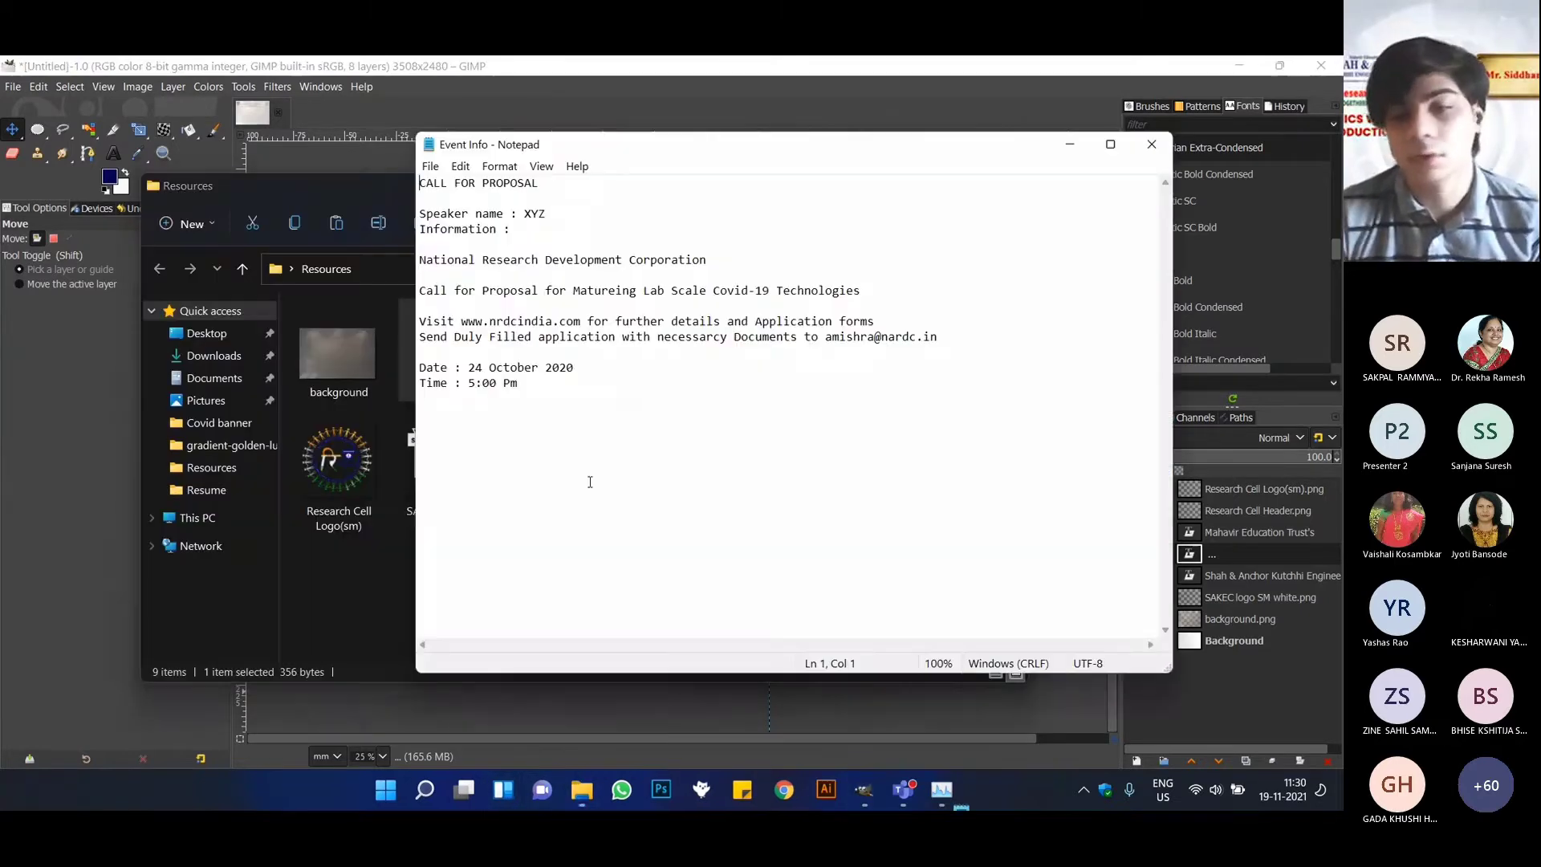
{"action": "left_click_drag", "start_coordinate": [662, 488], "coordinate": [580, 322]}
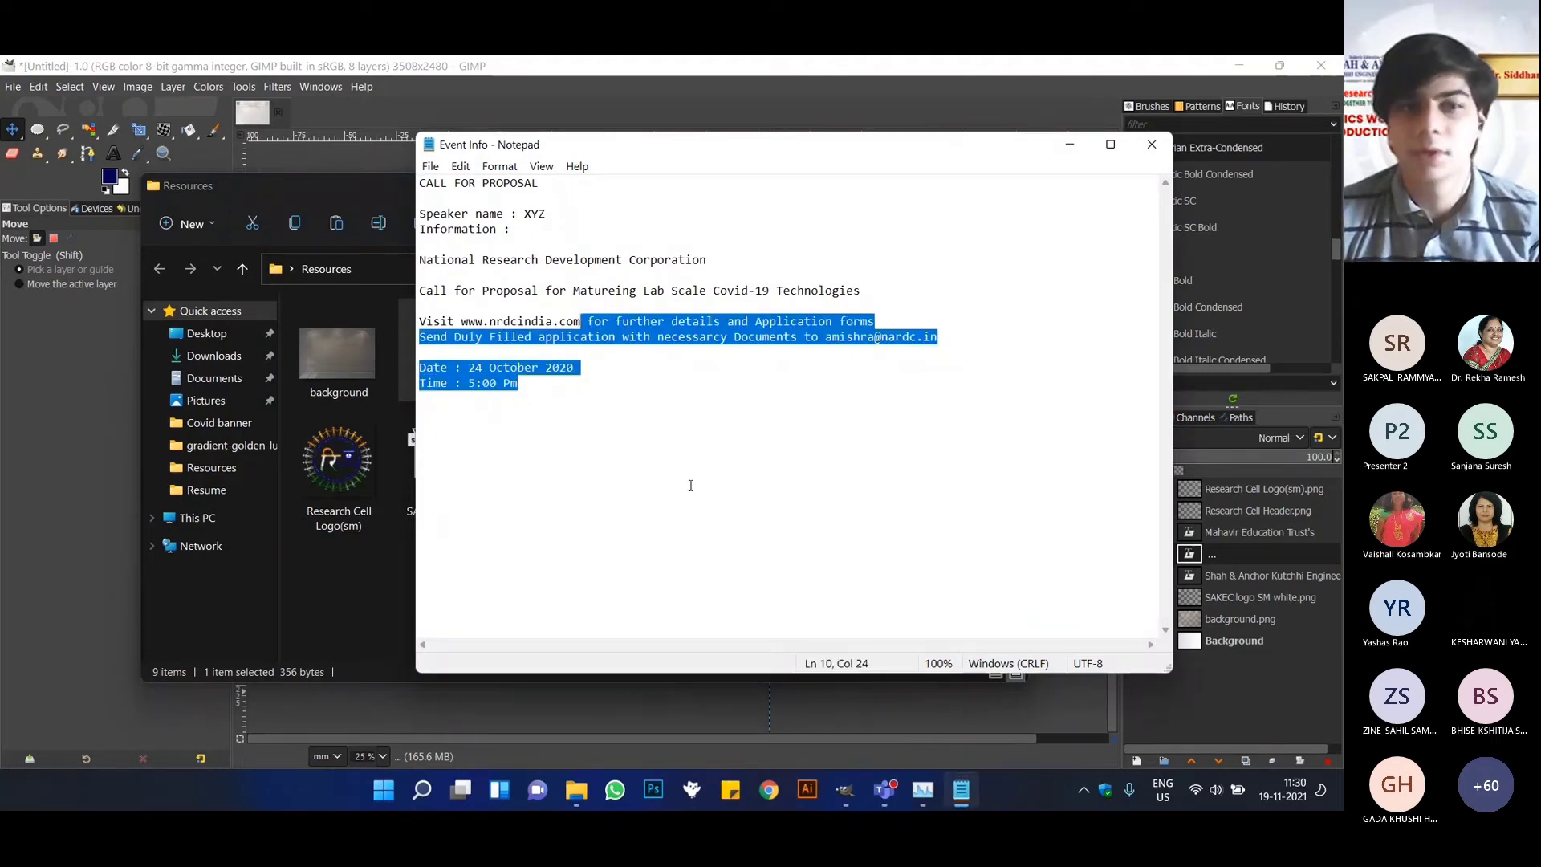
{"action": "left_click", "coordinate": [688, 485]}
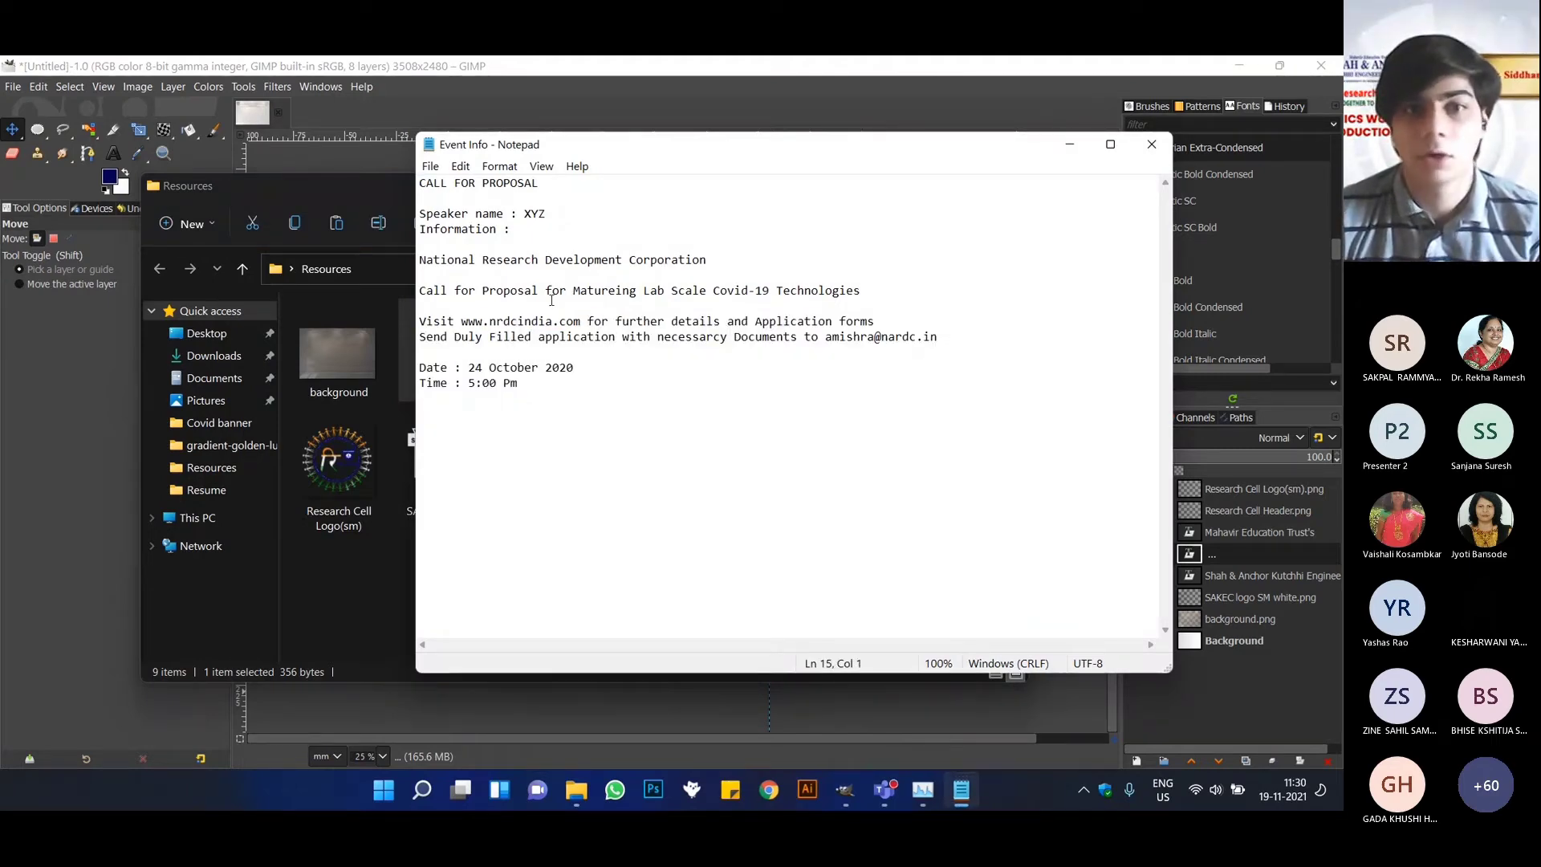
{"action": "left_click_drag", "start_coordinate": [483, 292], "coordinate": [475, 259]}
{"action": "left_click", "coordinate": [829, 262]}
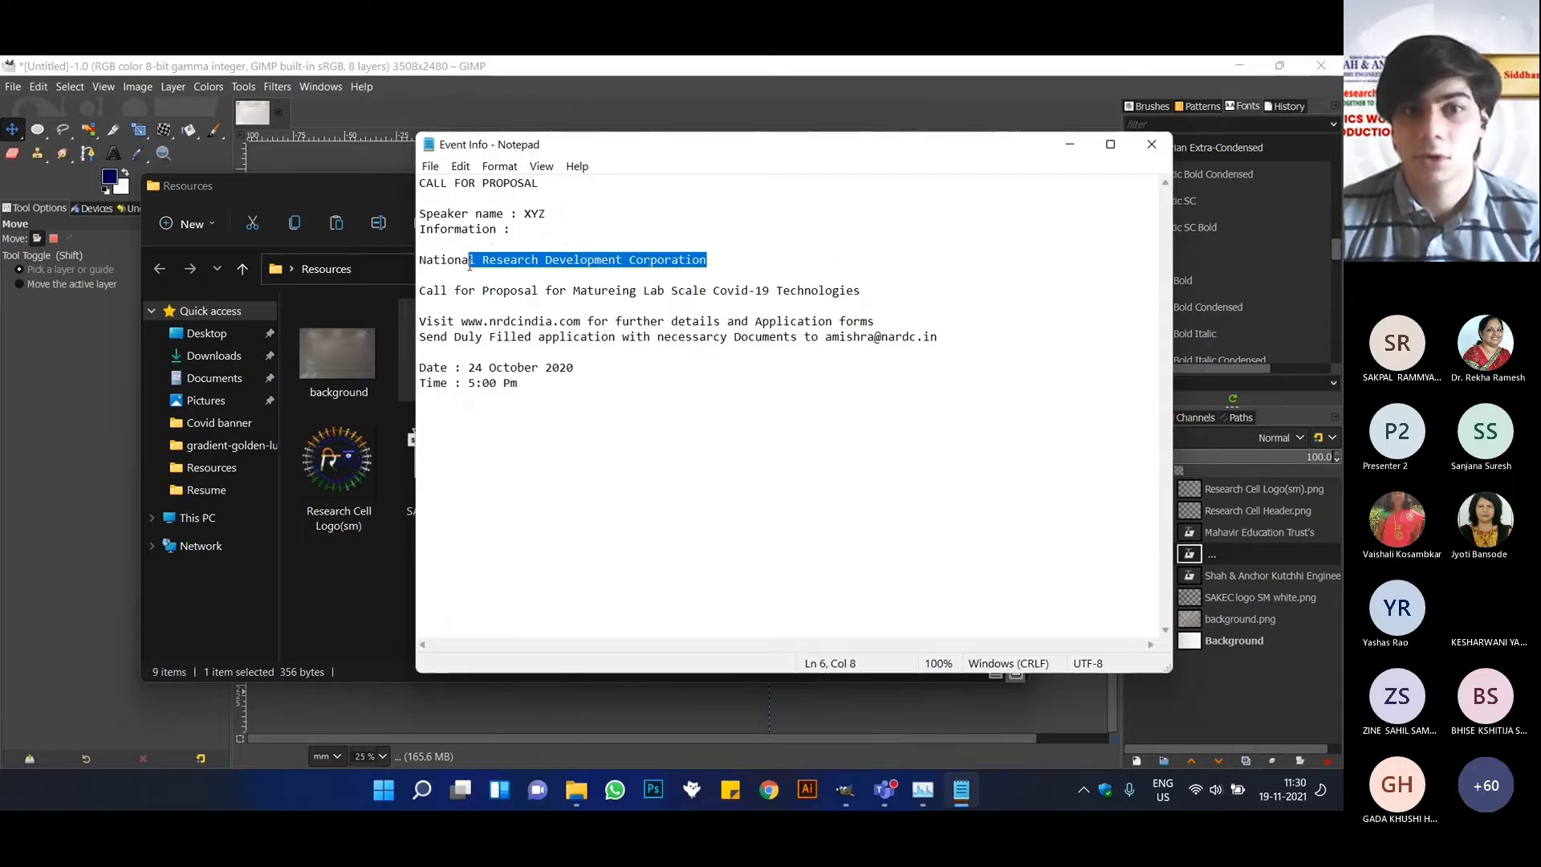
{"action": "left_click", "coordinate": [466, 291]}
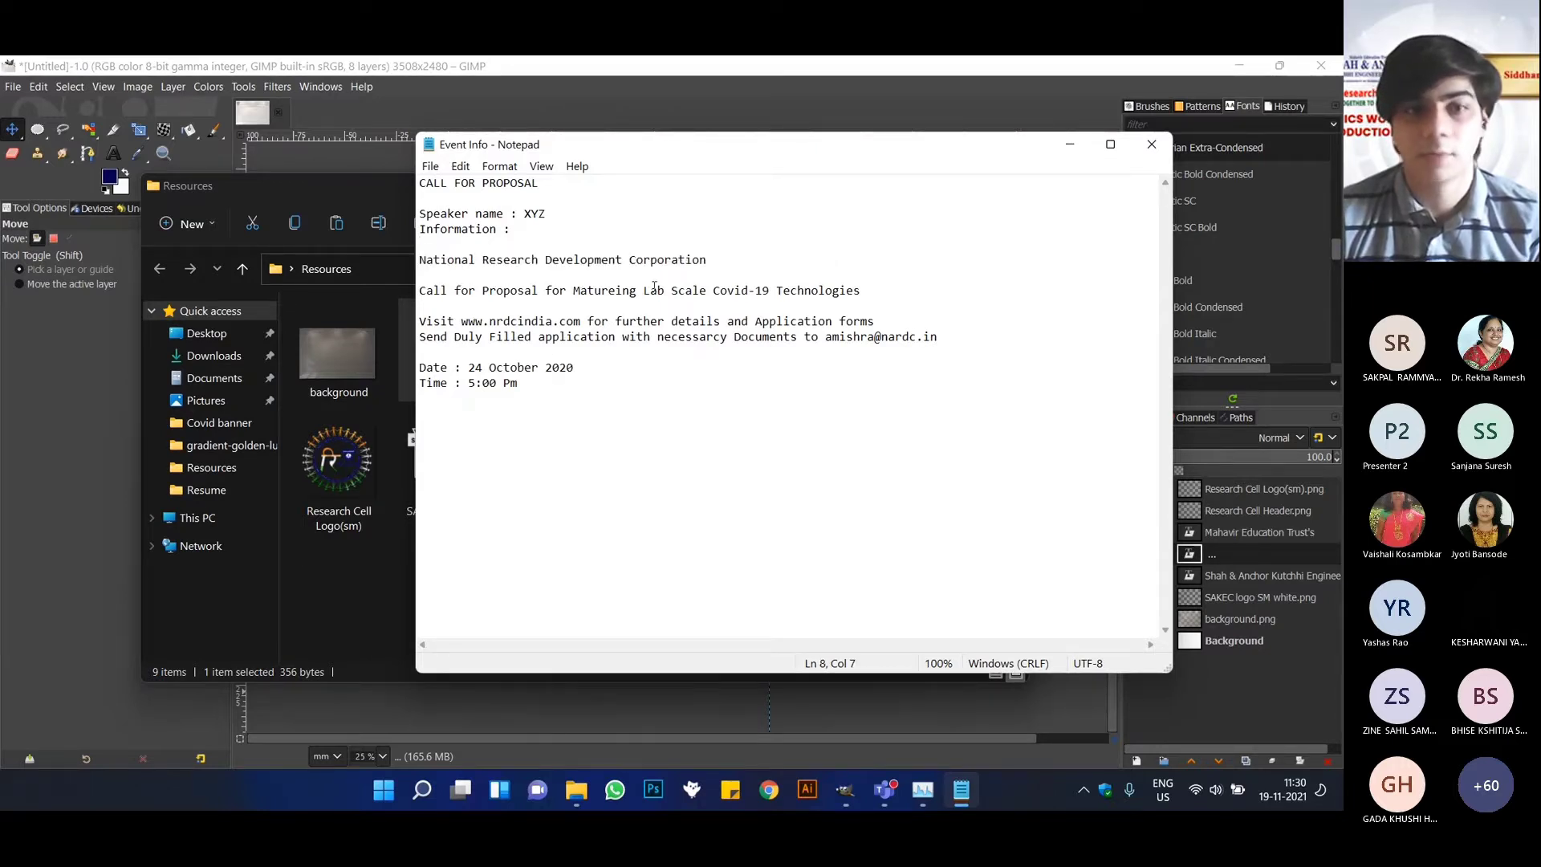
{"action": "left_click_drag", "start_coordinate": [1036, 167], "coordinate": [923, 231]}
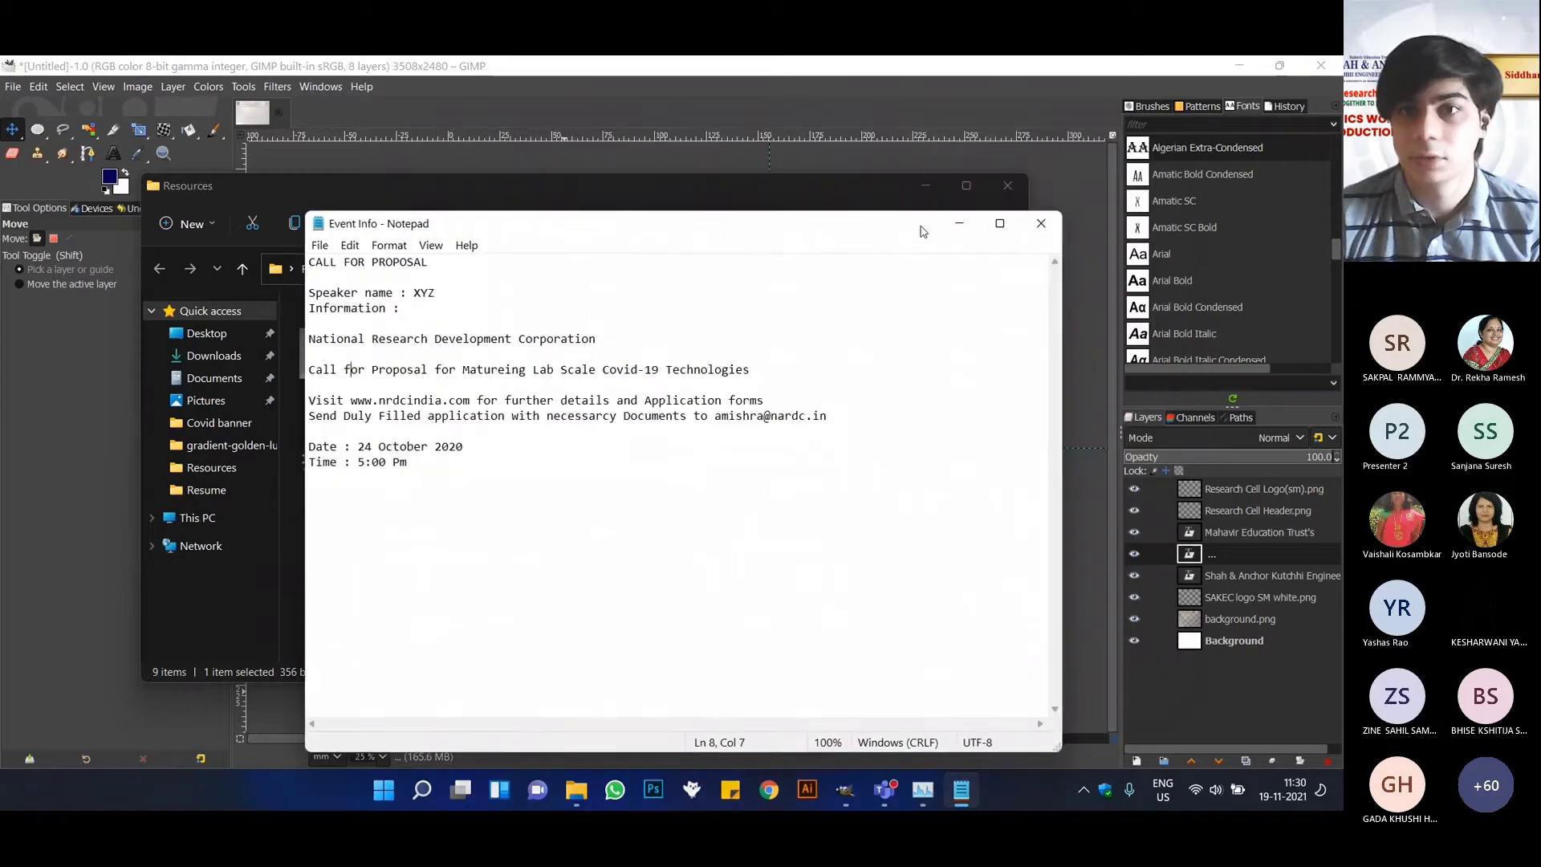
Minimize the Event Info notes and highlight the NRDC logo file in the Resources folder.
{"action": "left_click", "coordinate": [959, 224]}
{"action": "key", "text": "Right"}
{"action": "key", "text": "Right"}
{"action": "key", "text": "Right"}
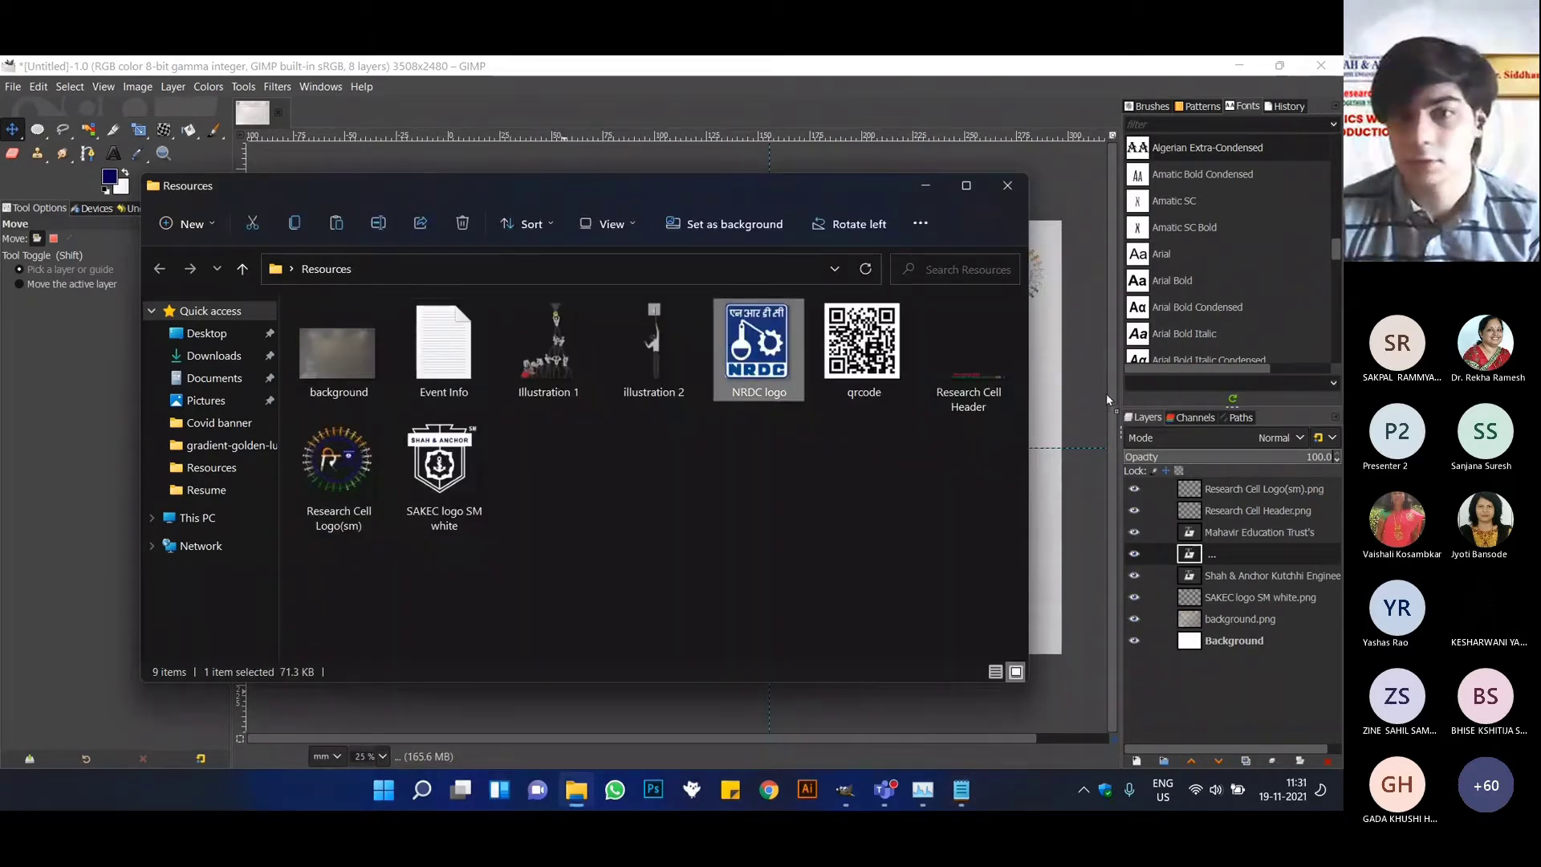
Add the NRDC logo from the Resources folder below the poster header and scale it to about 23.79 × 28.36 mm.
{"action": "left_click_drag", "start_coordinate": [757, 354], "coordinate": [692, 446]}
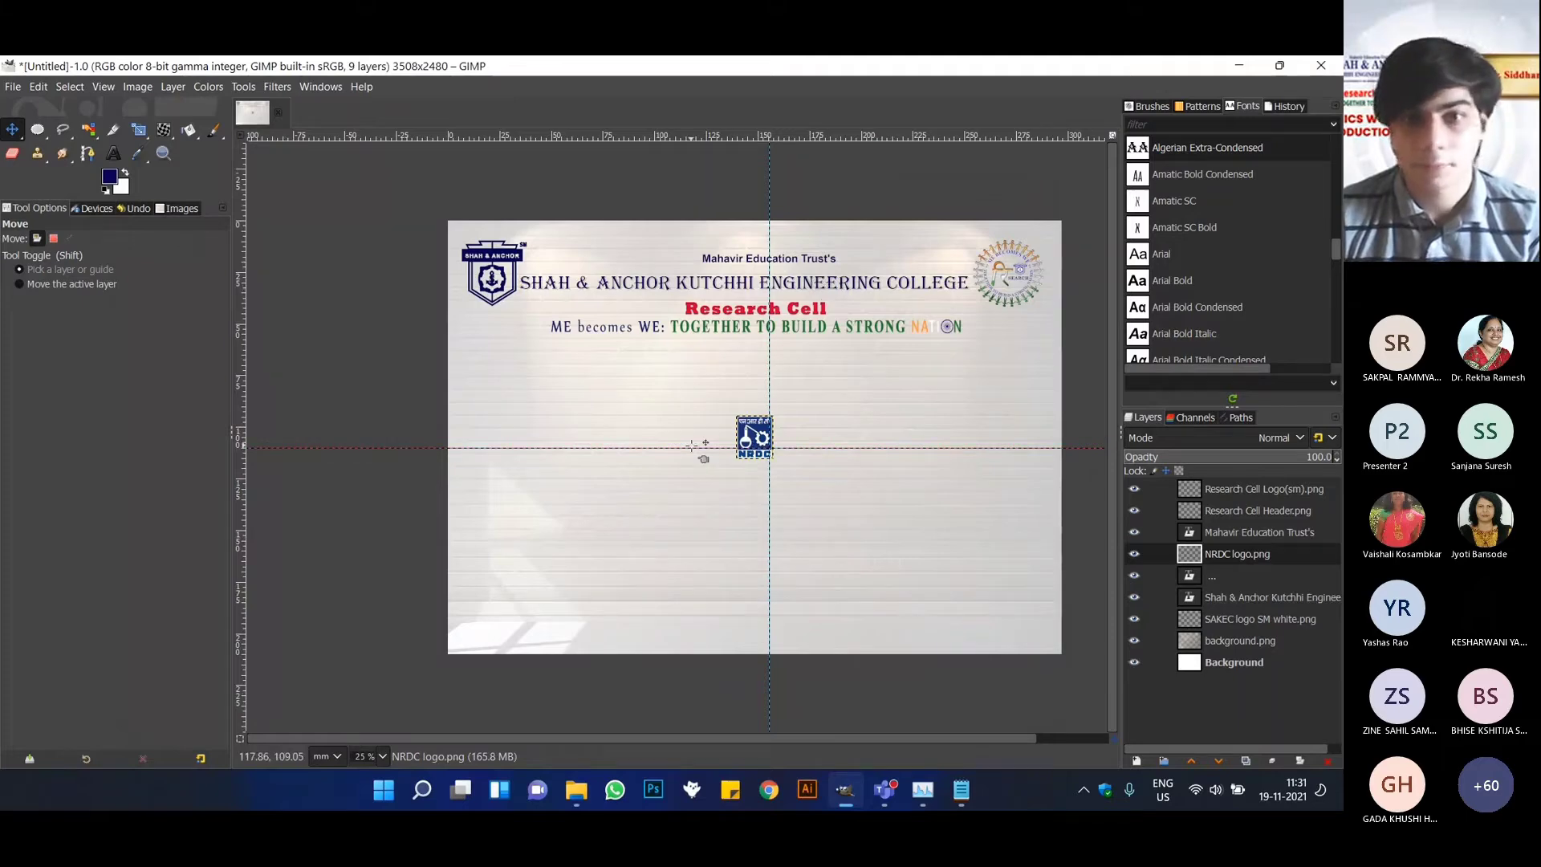
{"action": "left_click_drag", "start_coordinate": [692, 446], "coordinate": [627, 422]}
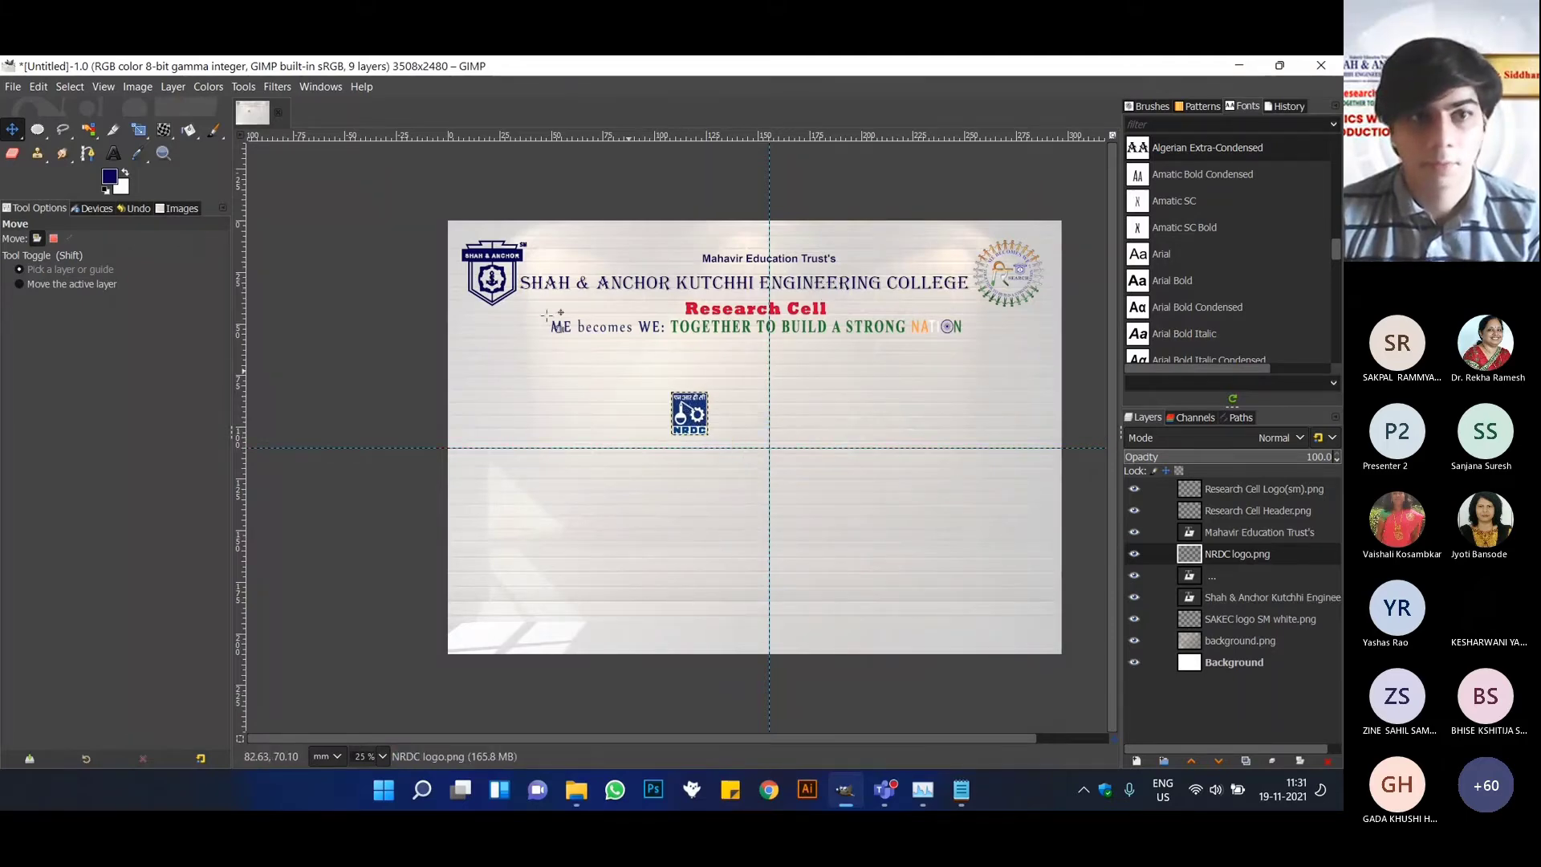
{"action": "key", "text": "shift+s"}
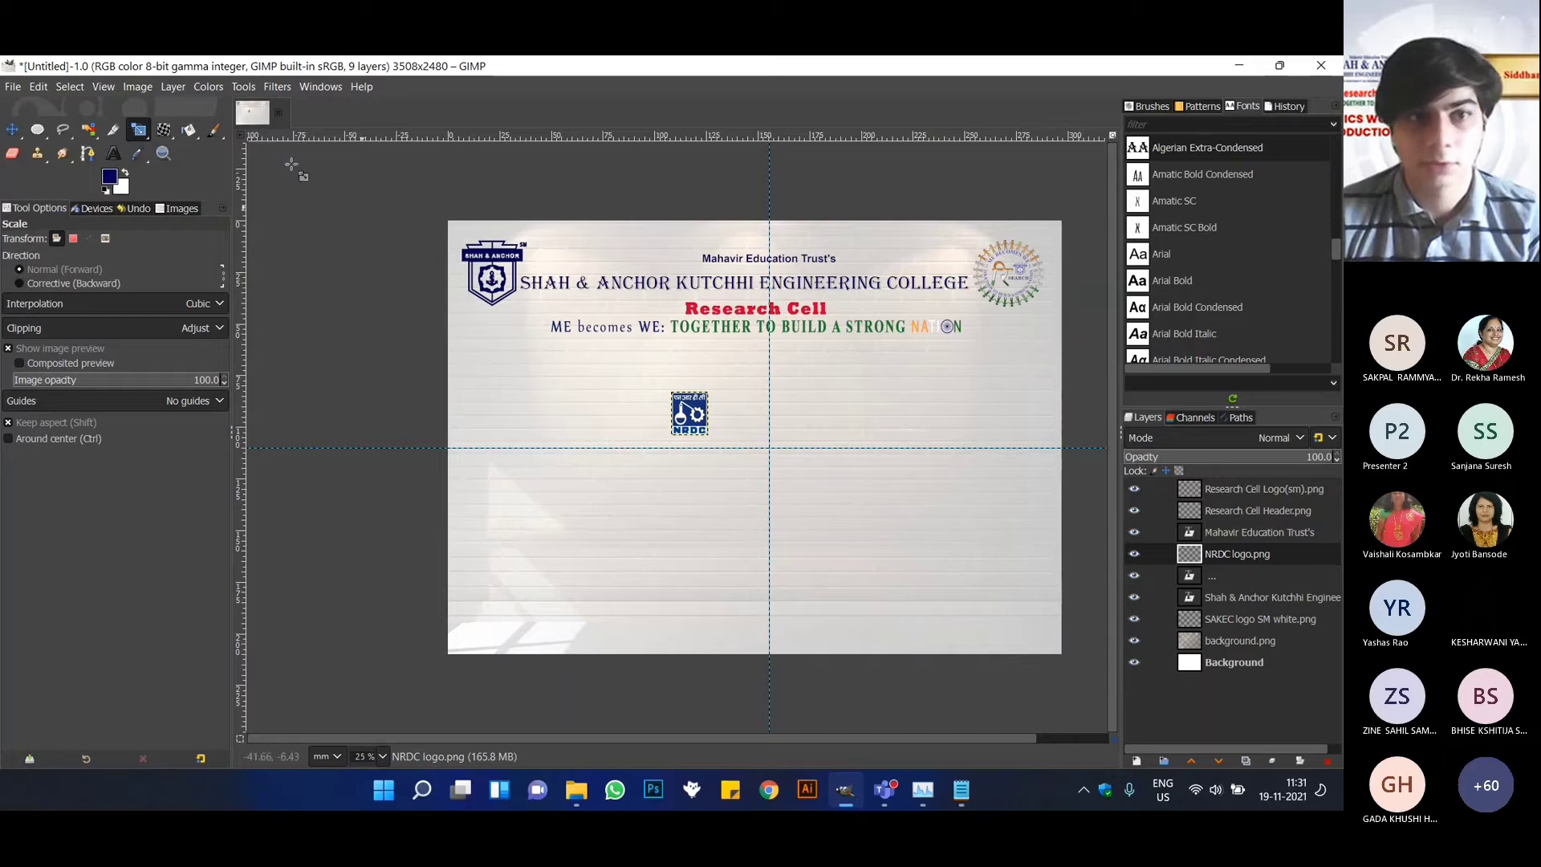
{"action": "left_click", "coordinate": [682, 411]}
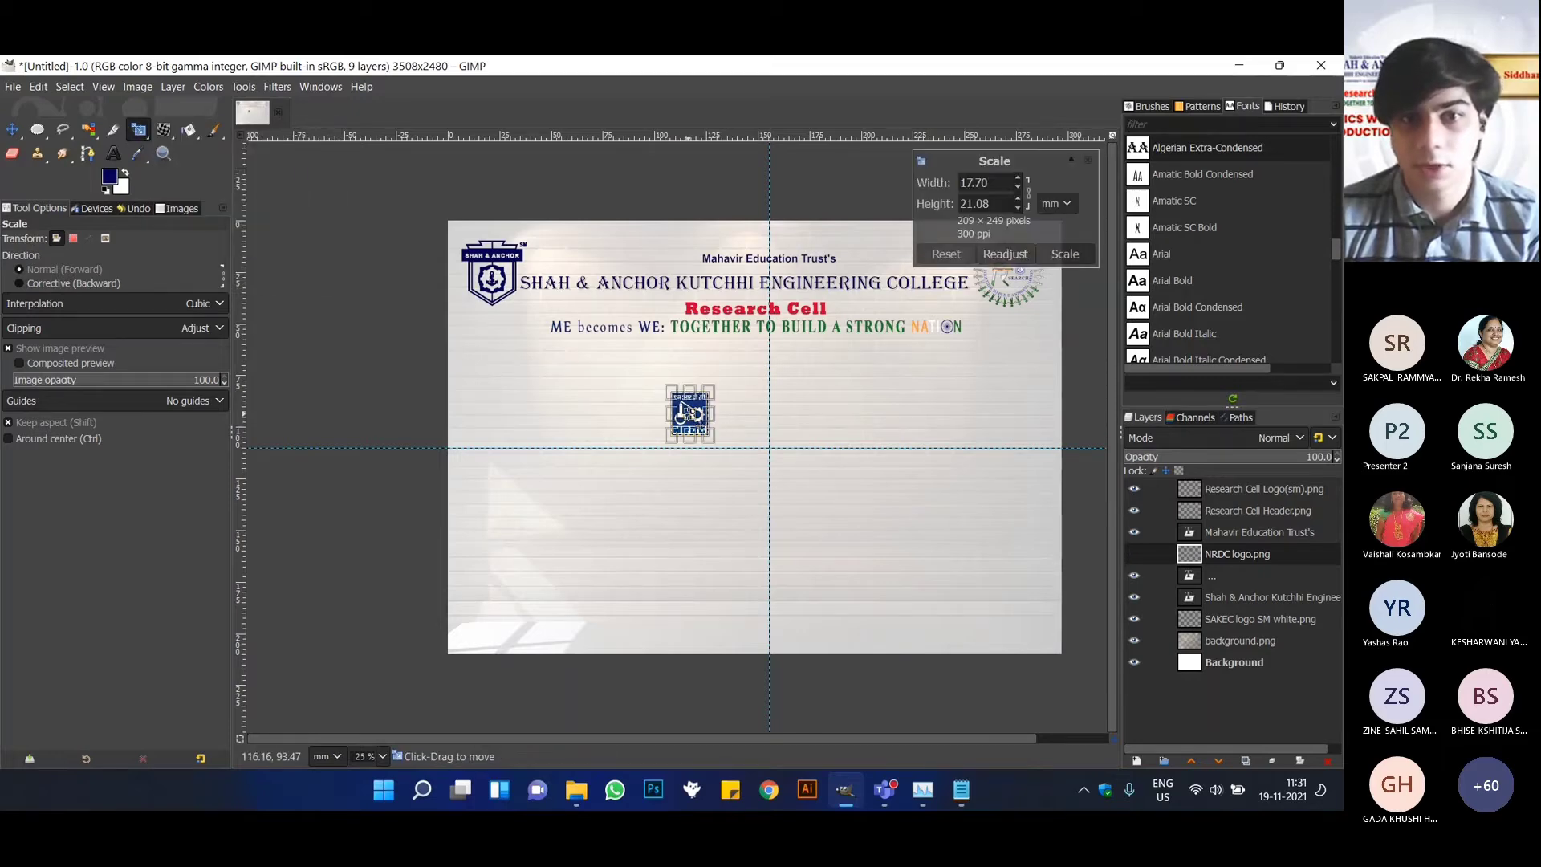
{"action": "left_click_drag", "start_coordinate": [709, 436], "coordinate": [675, 415]}
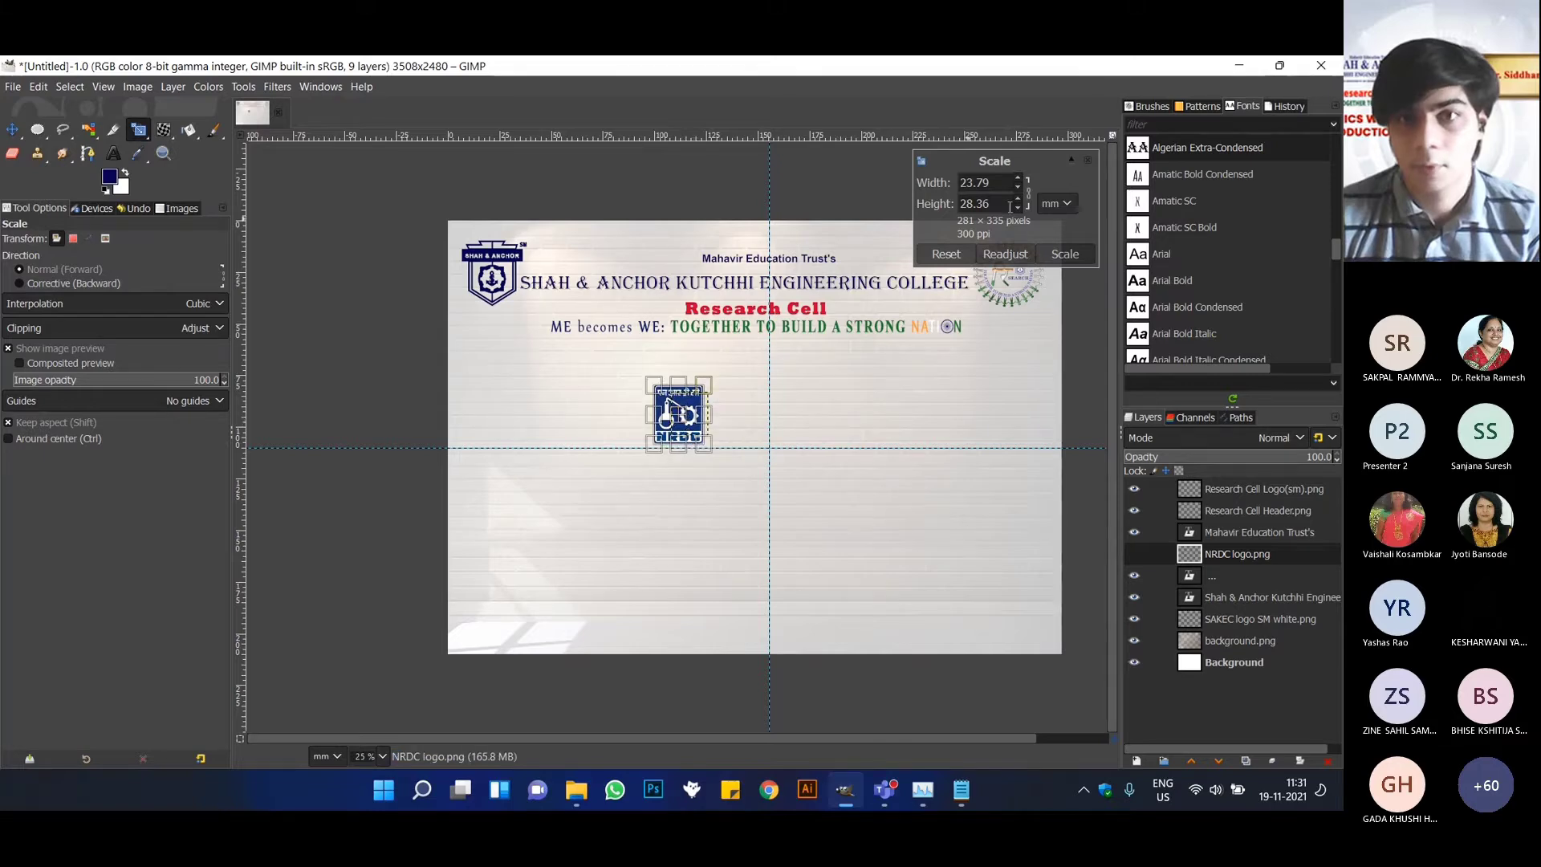
{"action": "key", "text": "Return"}
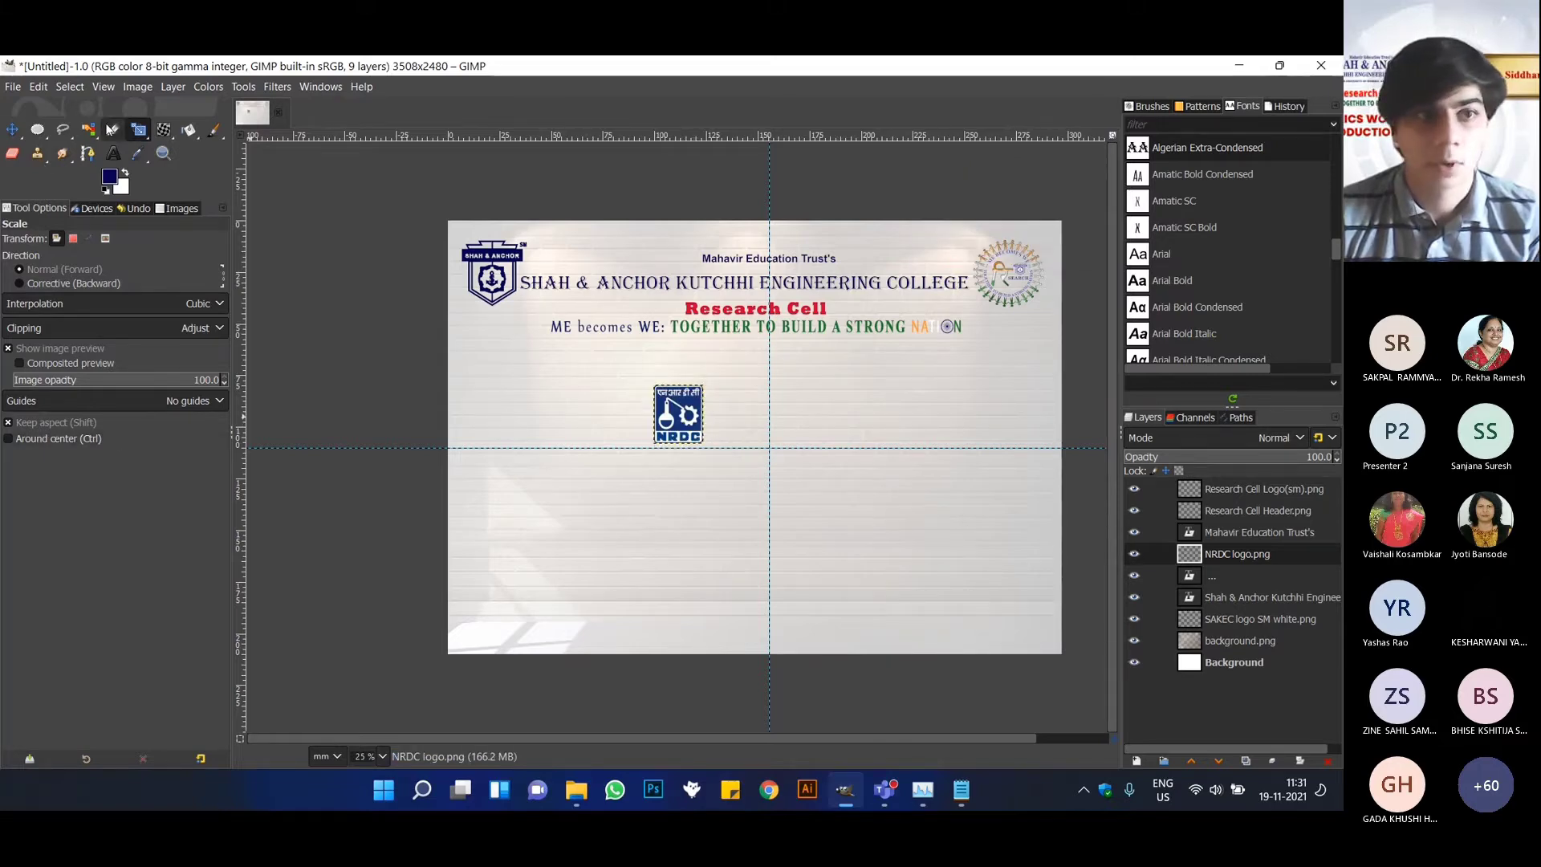
Add the text "National Research Development Corporation" beside the NRDC logo, with a line break after "Research".
{"action": "left_click", "coordinate": [114, 152]}
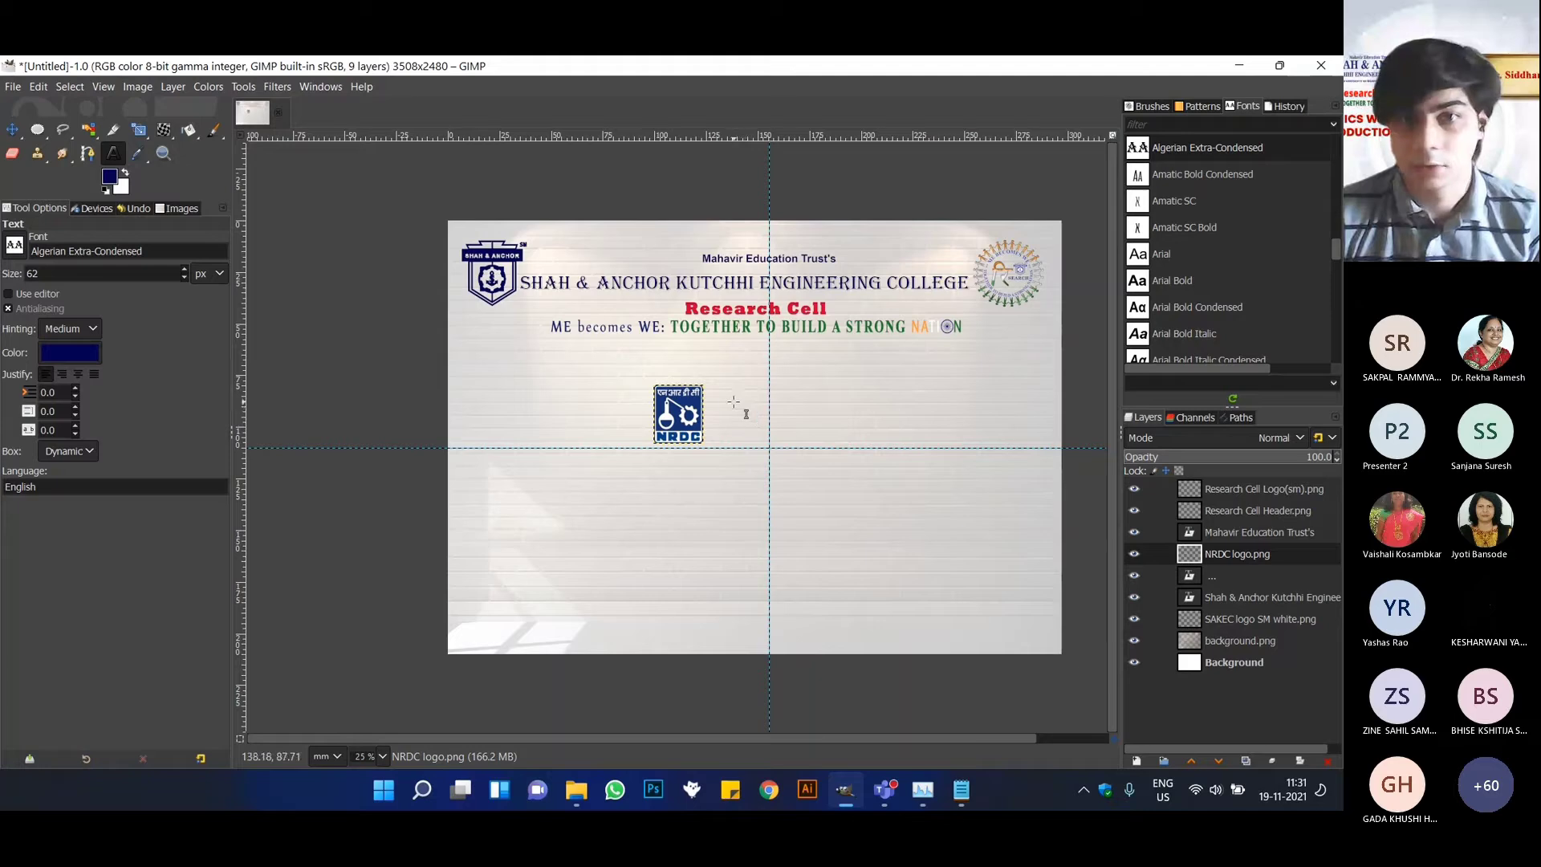
{"action": "left_click", "coordinate": [732, 400]}
{"action": "type", "text": "Na"}
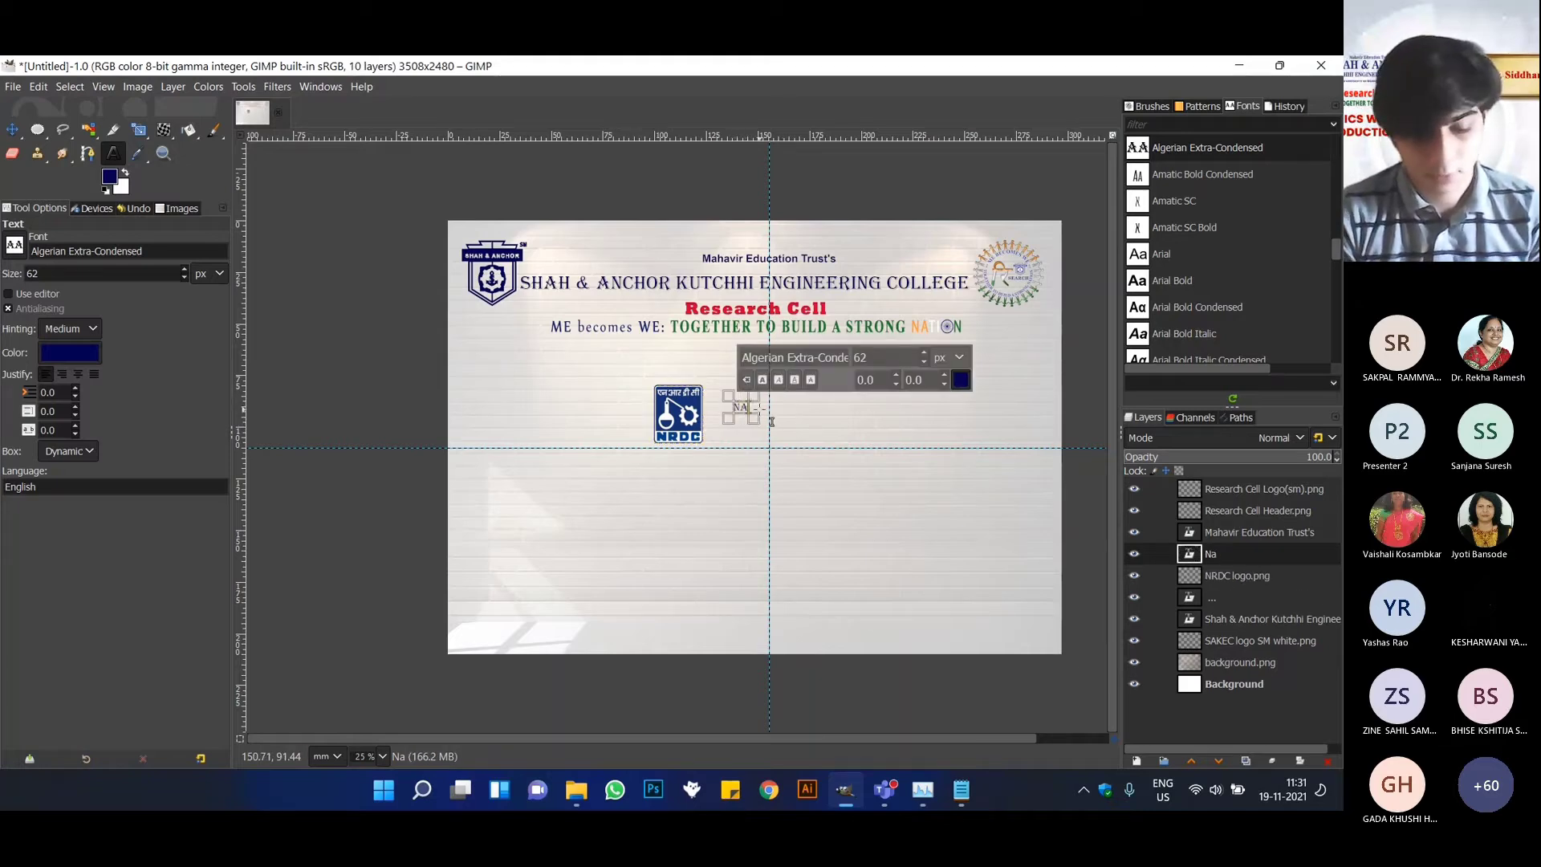
{"action": "type", "text": "tional"}
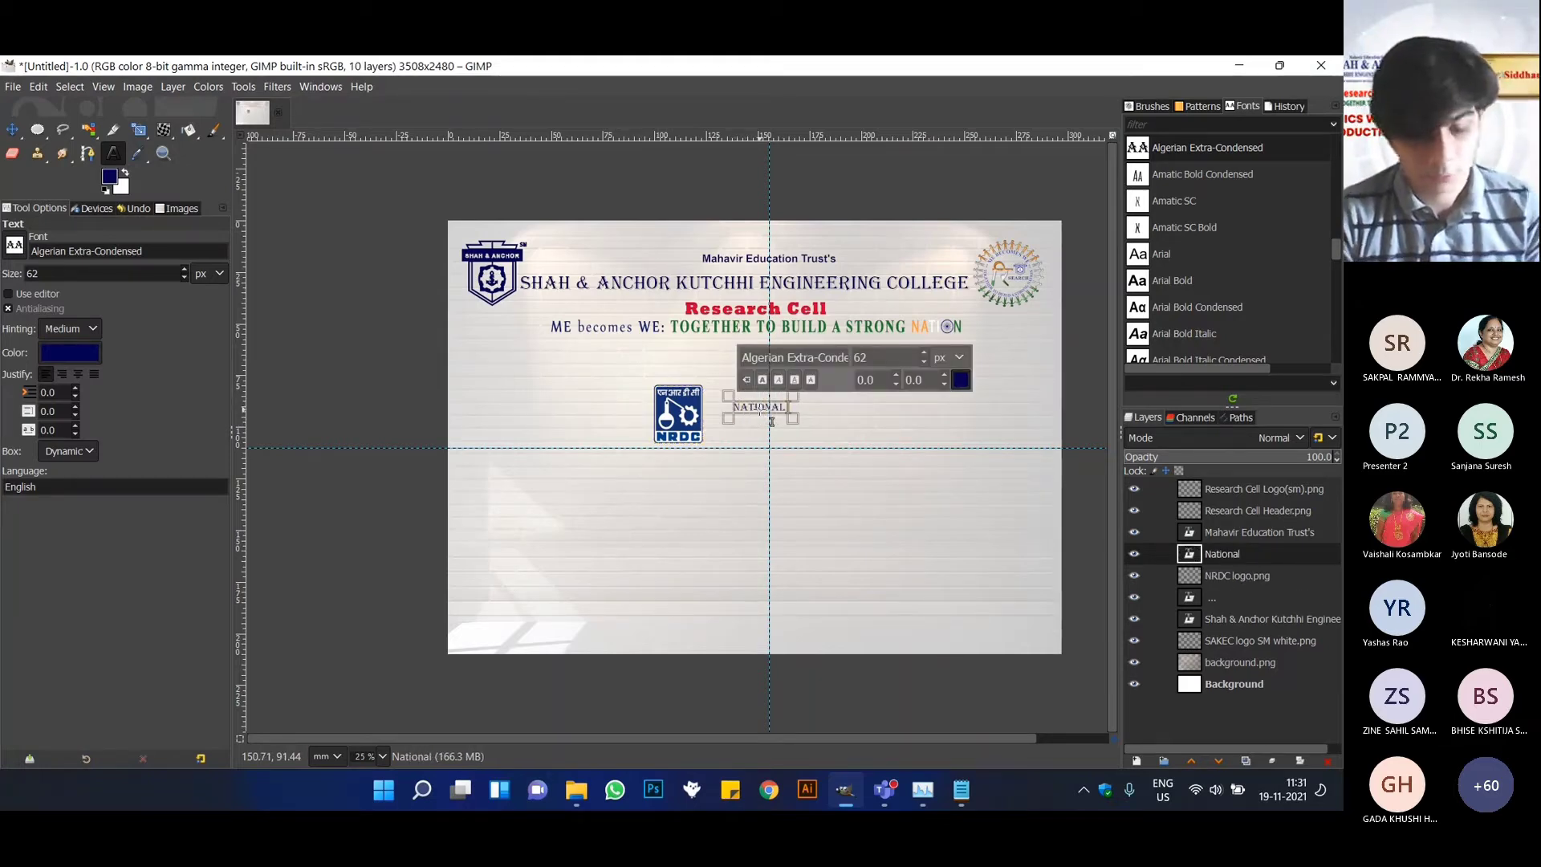
{"action": "type", "text": " Researc"}
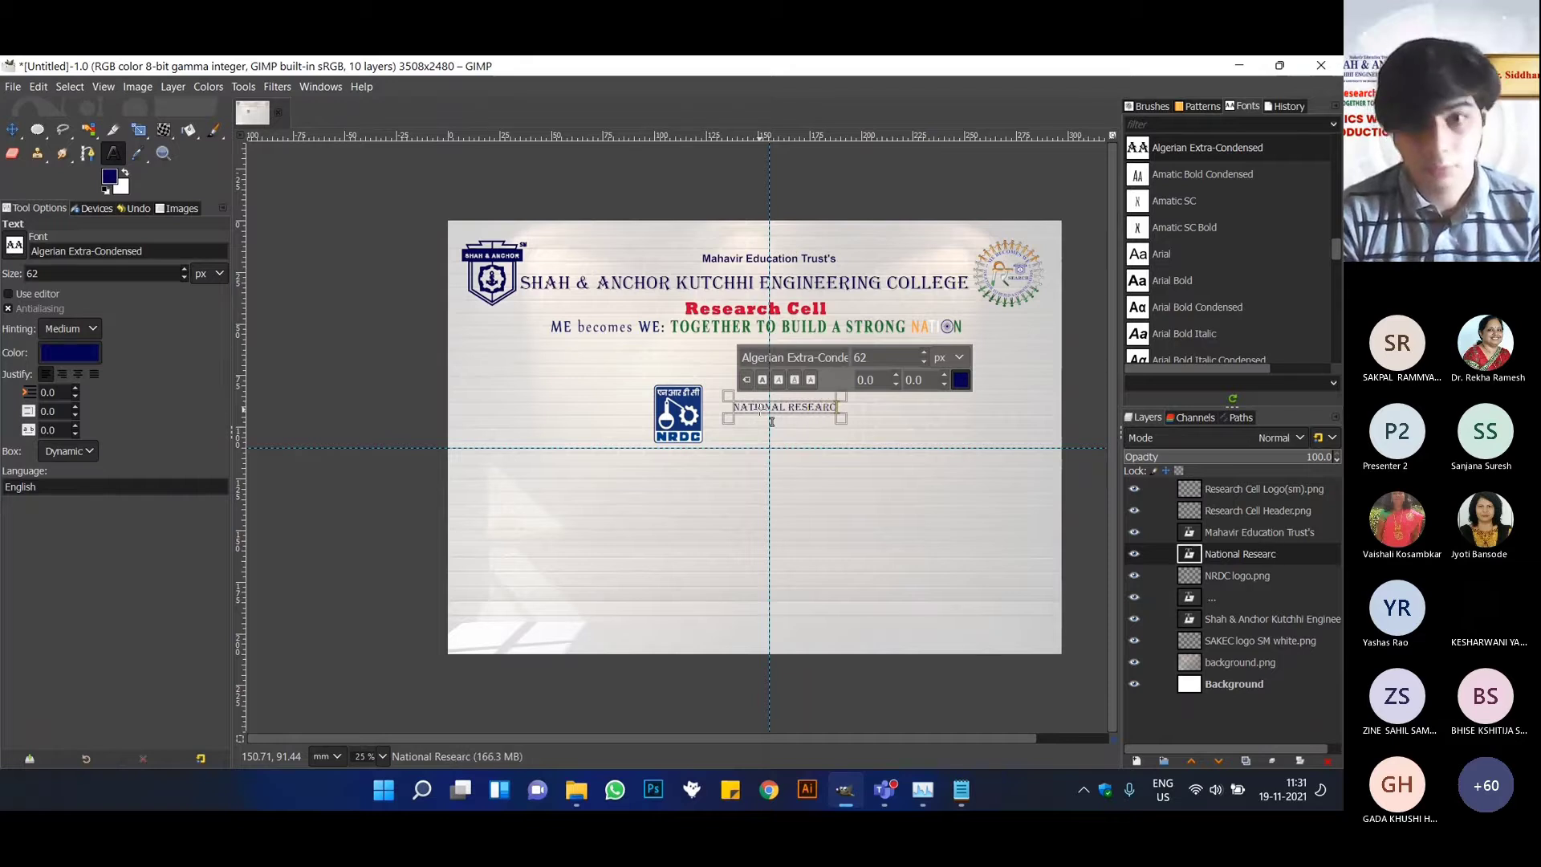
{"action": "type", "text": "h"}
{"action": "key", "text": "Return"}
{"action": "type", "text": "Dev"}
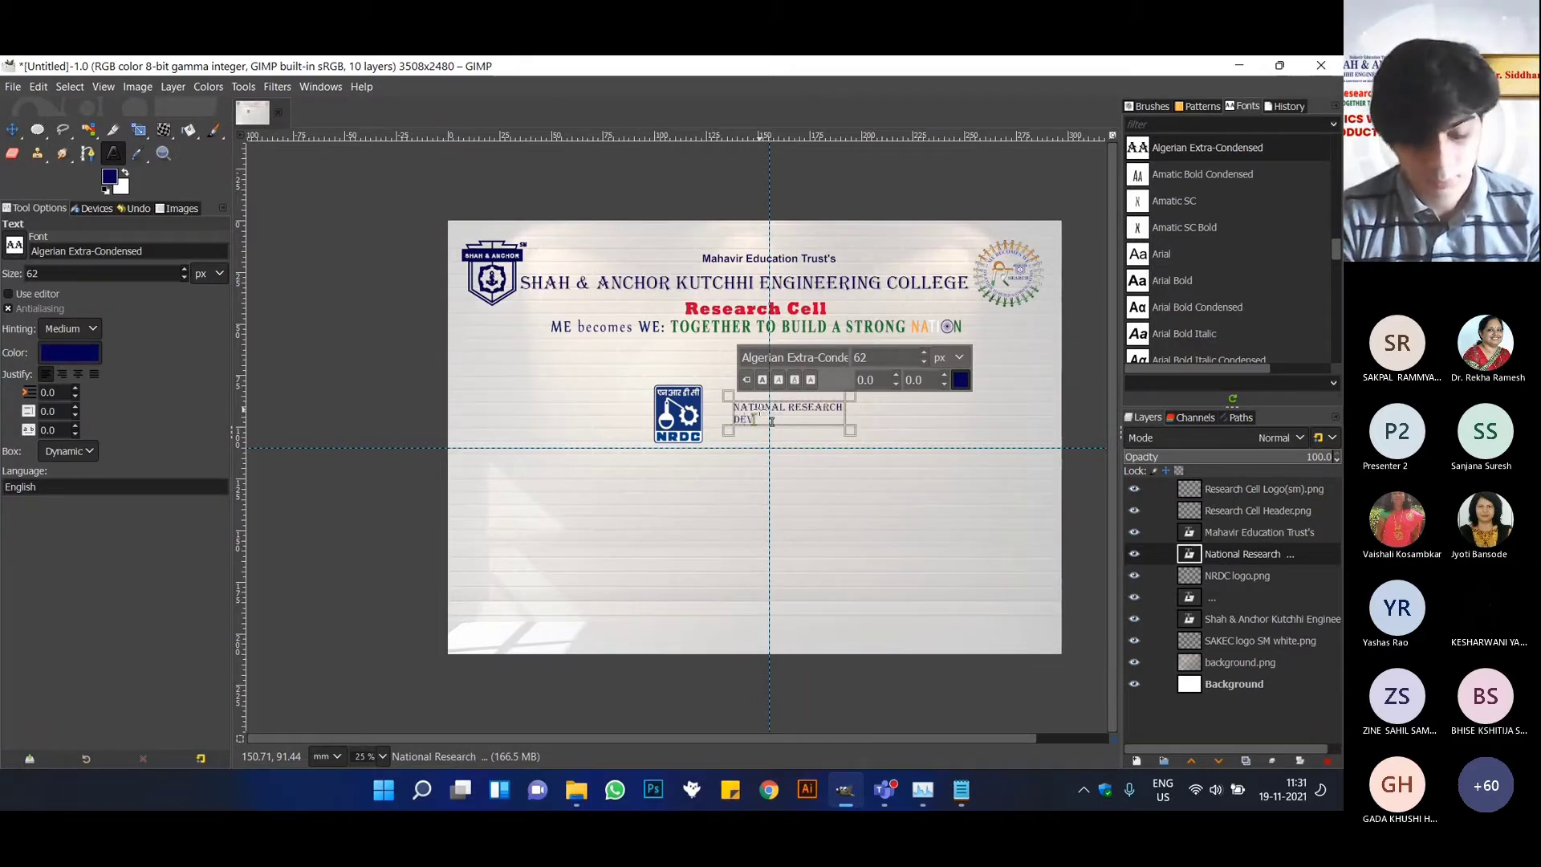
{"action": "type", "text": "elopment Co"}
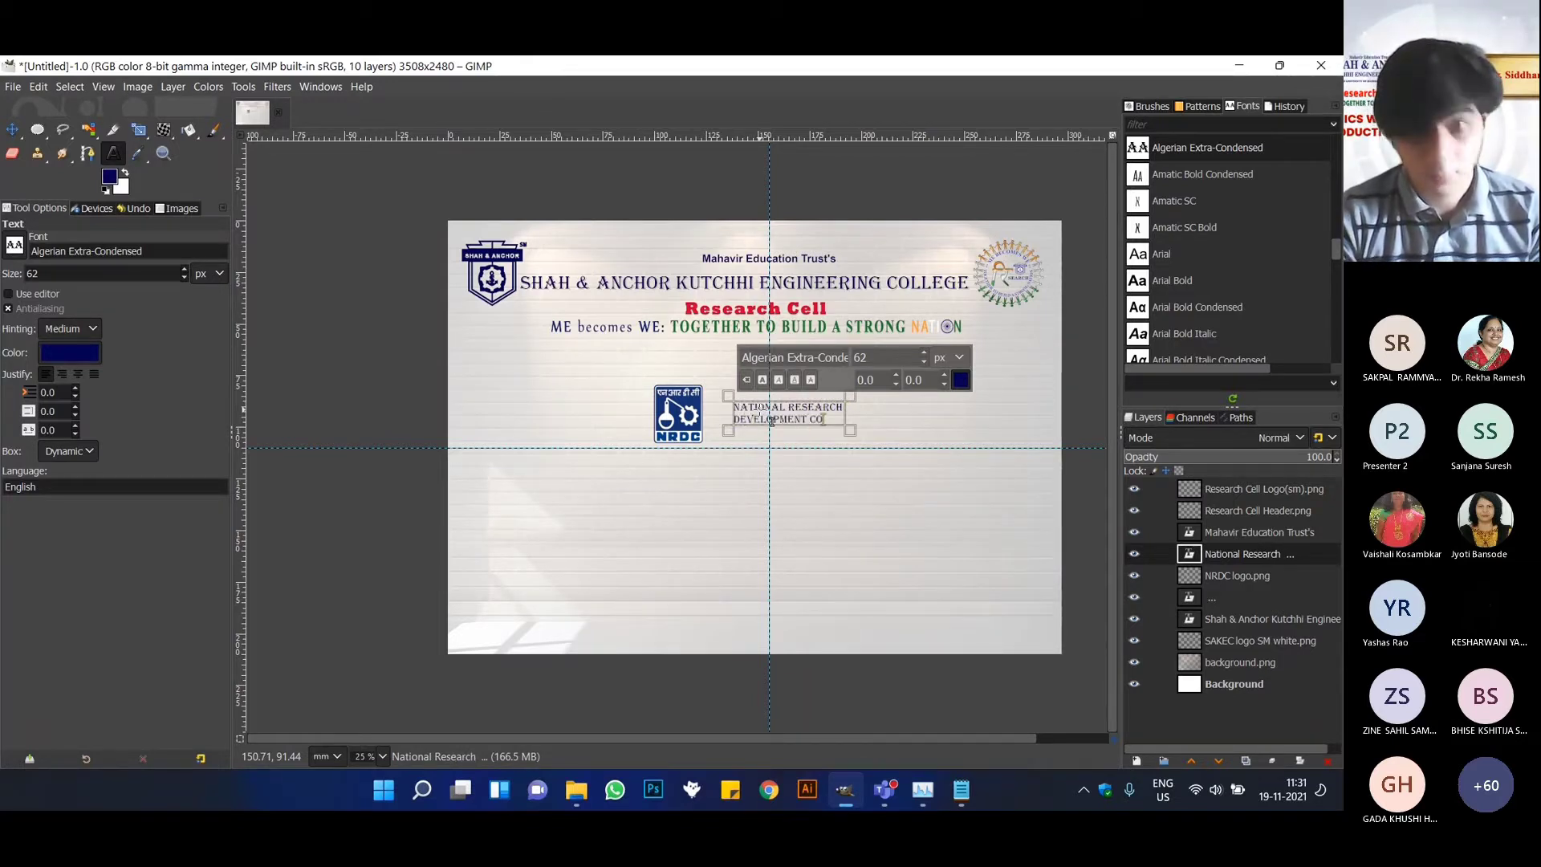
{"action": "type", "text": "rpor"}
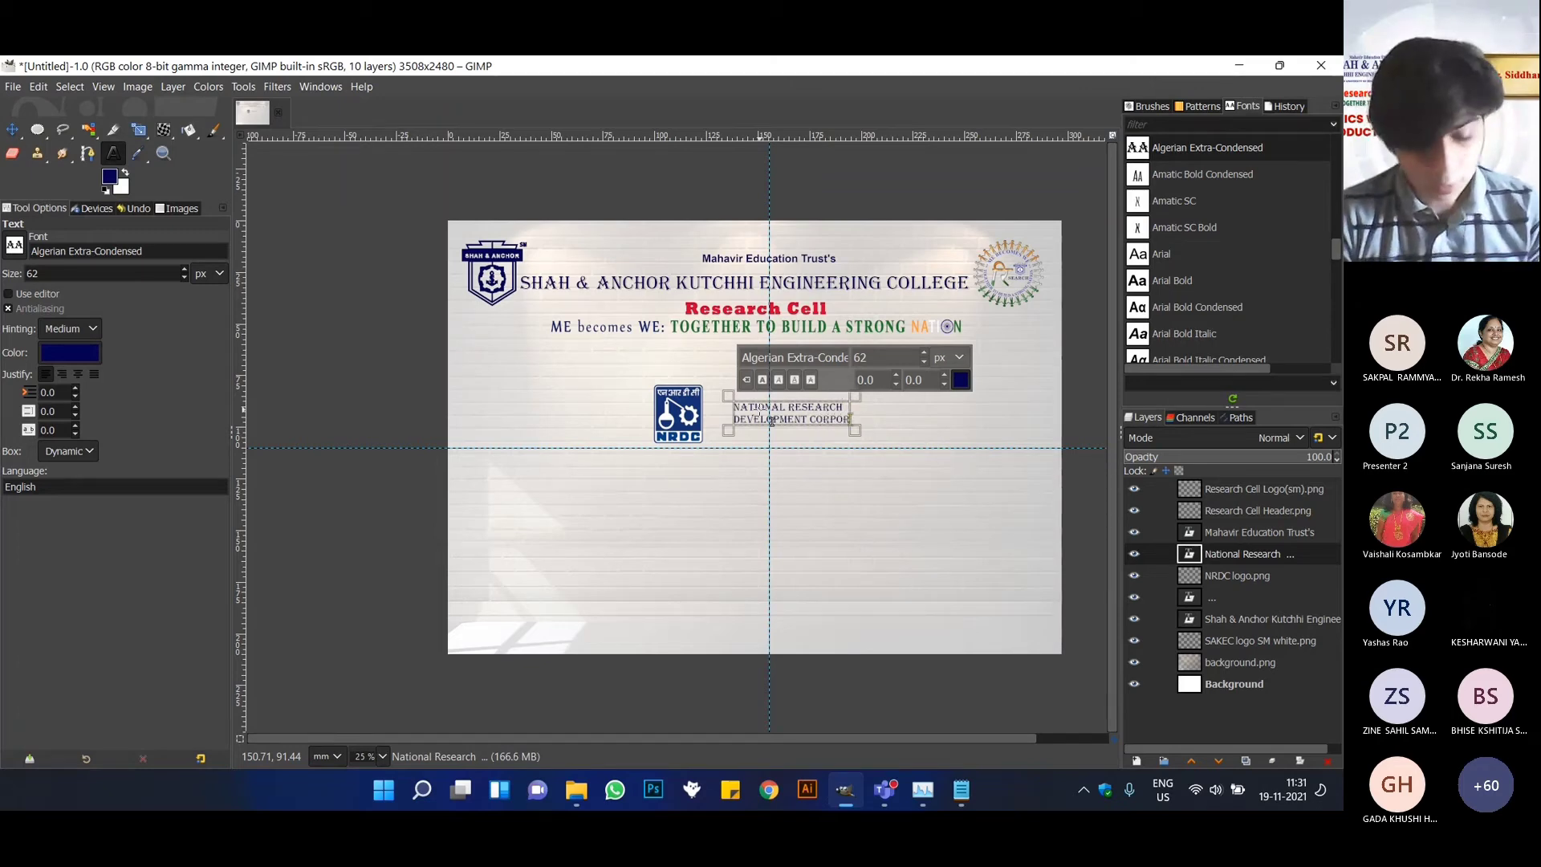
{"action": "type", "text": "ation"}
Set the whole National Research Development Corporation text to the Bahnschrift Semi-Condensed font at 110 px.
{"action": "key", "text": "ctrl+a"}
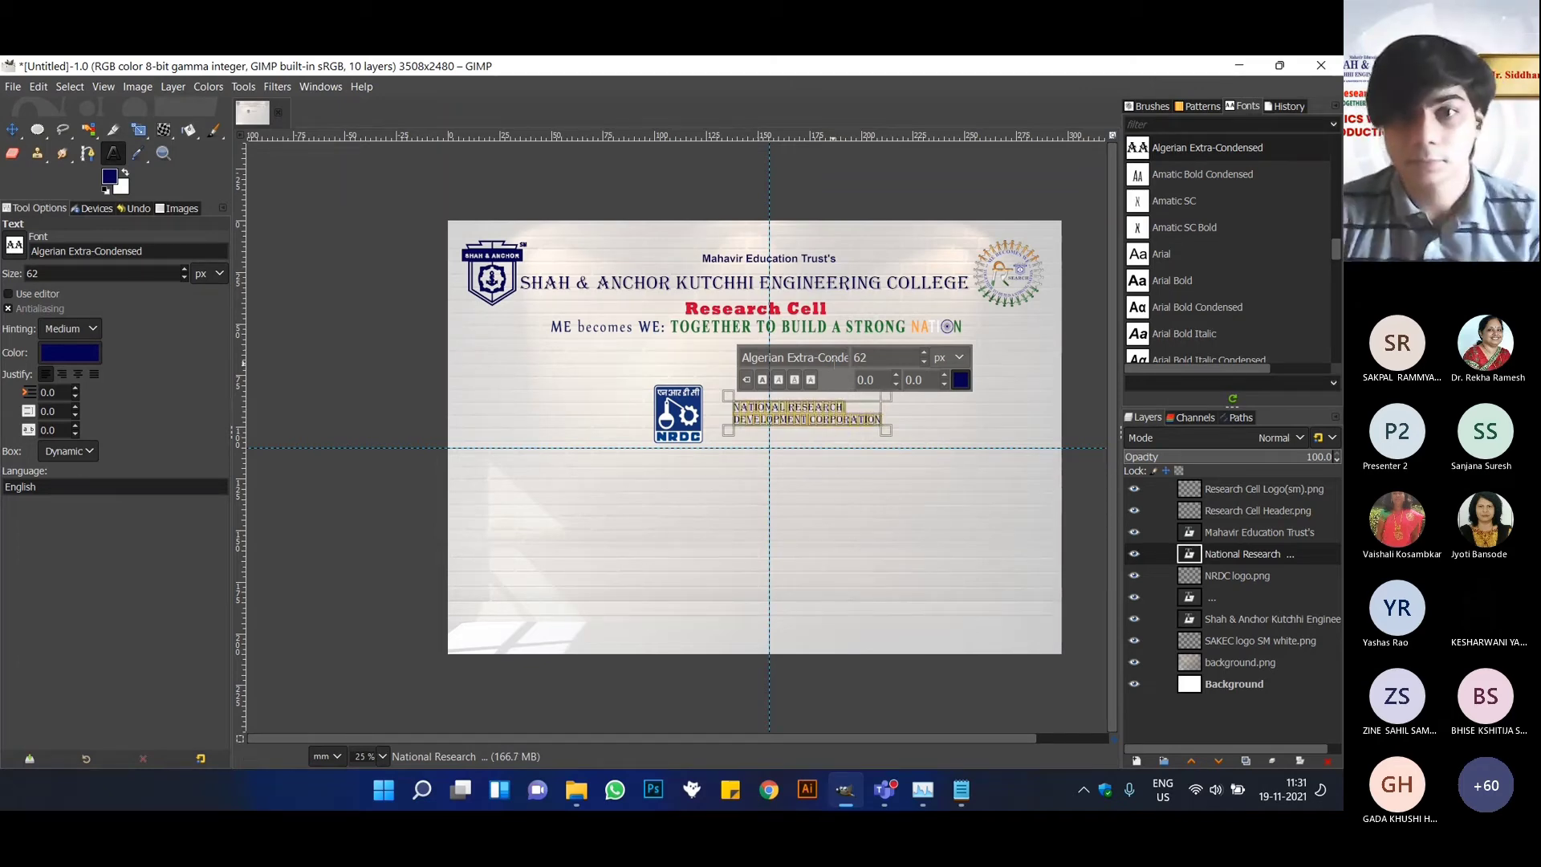
{"action": "scroll", "coordinate": [1240, 254], "scroll_direction": "down", "scroll_amount": 5}
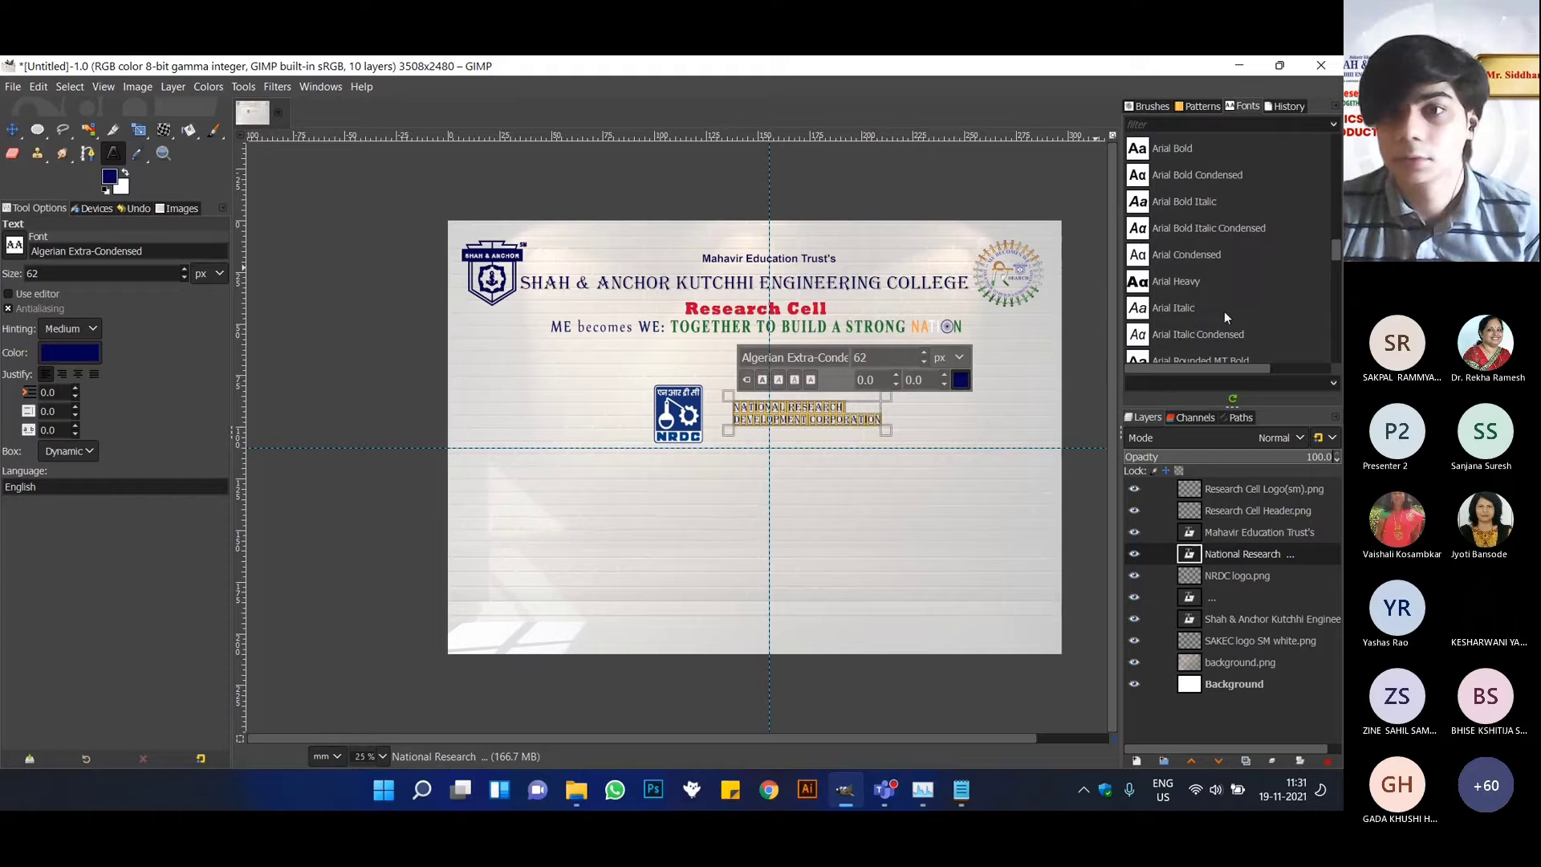
{"action": "scroll", "coordinate": [1225, 311], "scroll_direction": "down", "scroll_amount": 5}
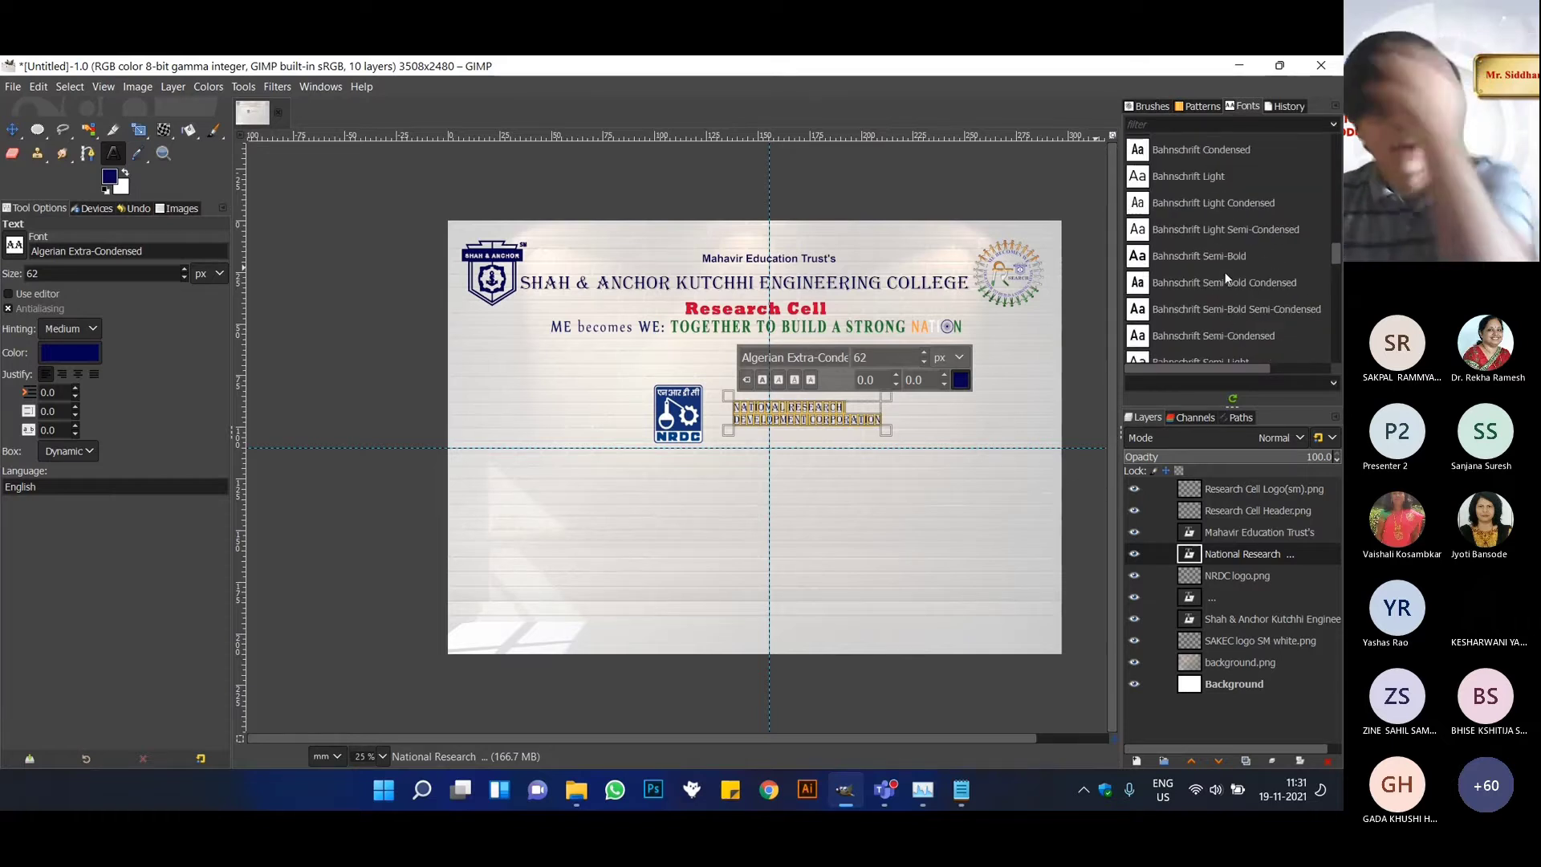
{"action": "left_click", "coordinate": [1222, 278]}
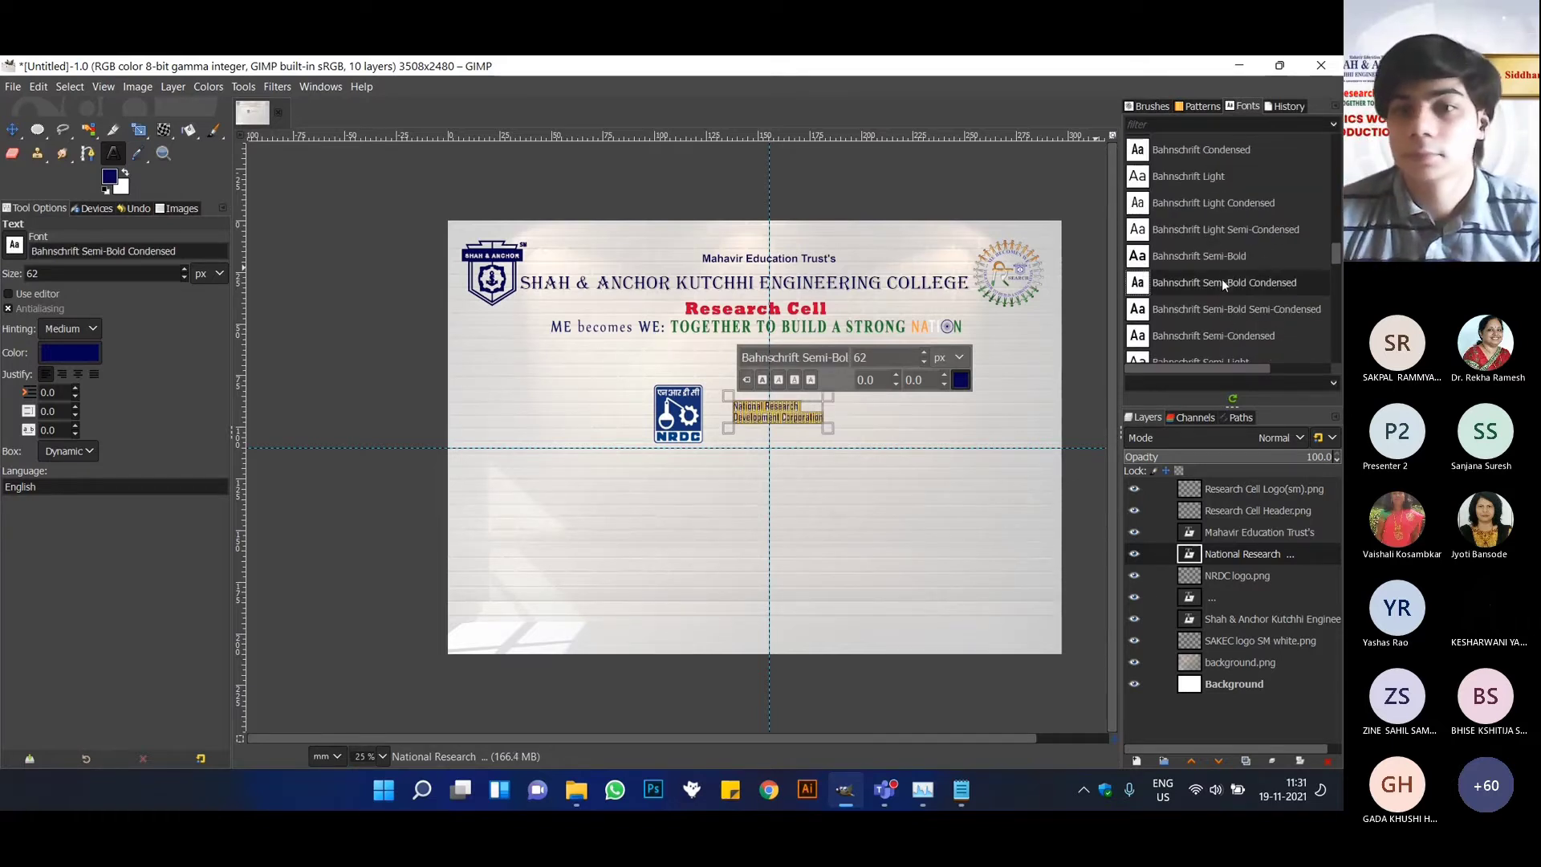
{"action": "scroll", "coordinate": [1204, 305], "scroll_direction": "down", "scroll_amount": 1}
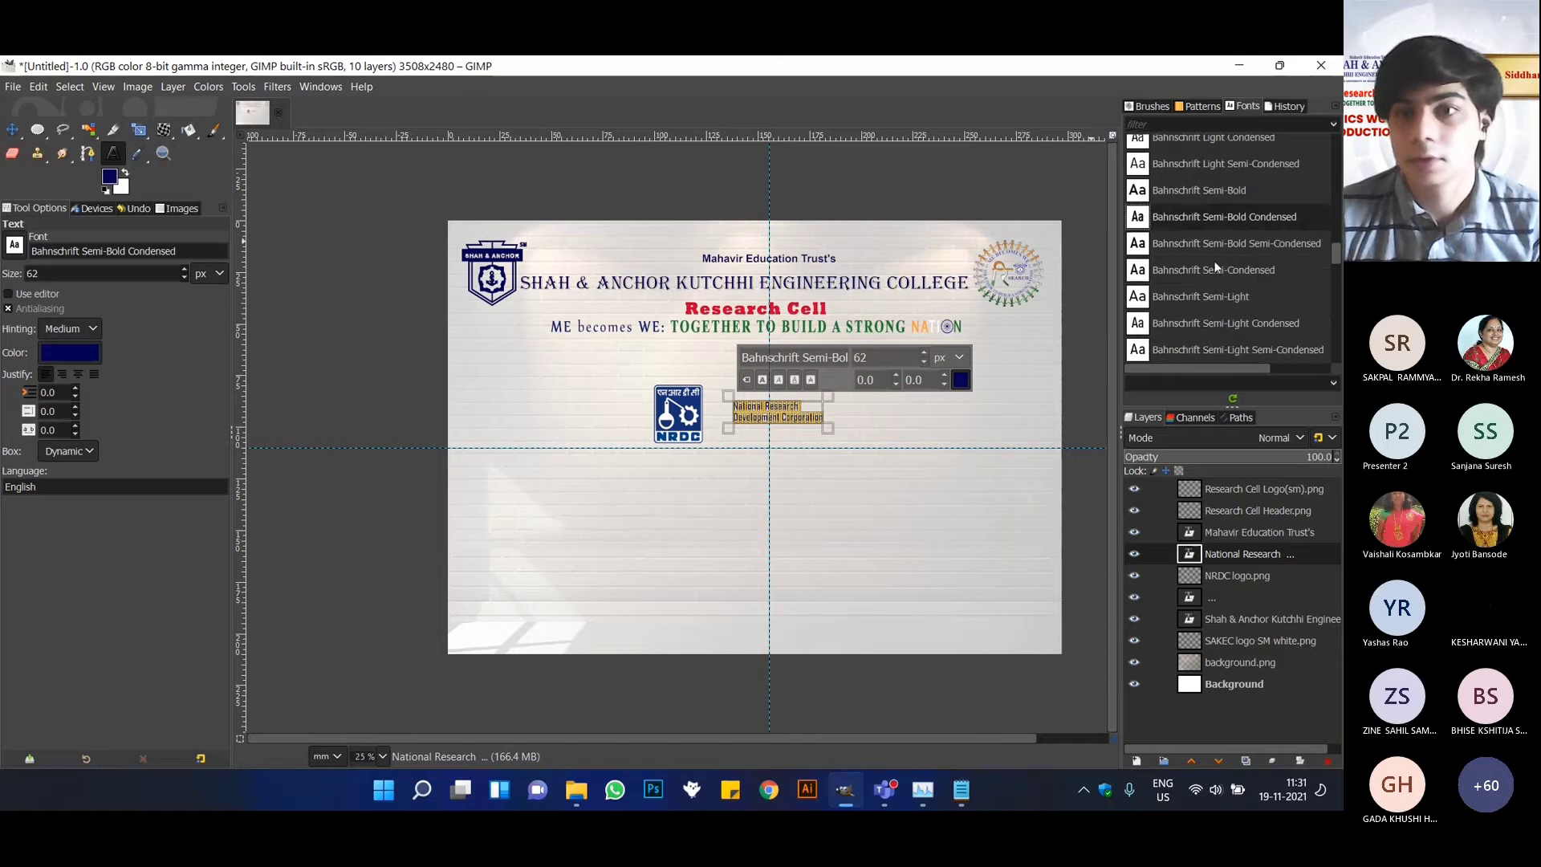
{"action": "left_click", "coordinate": [1218, 271]}
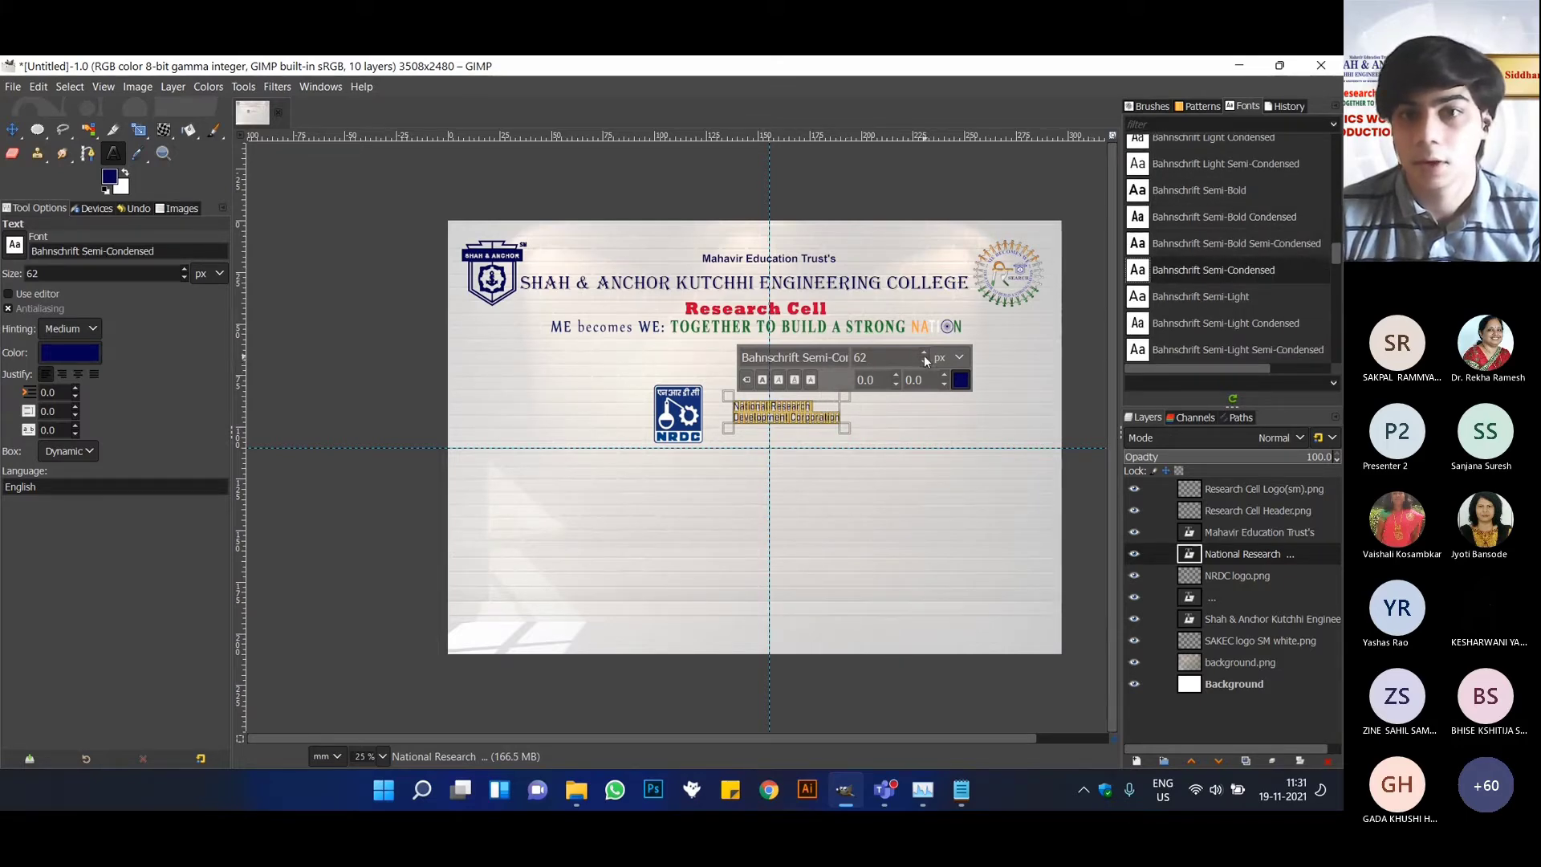
{"action": "key", "text": "BackSpace"}
{"action": "key", "text": "BackSpace"}
{"action": "type", "text": "110"}
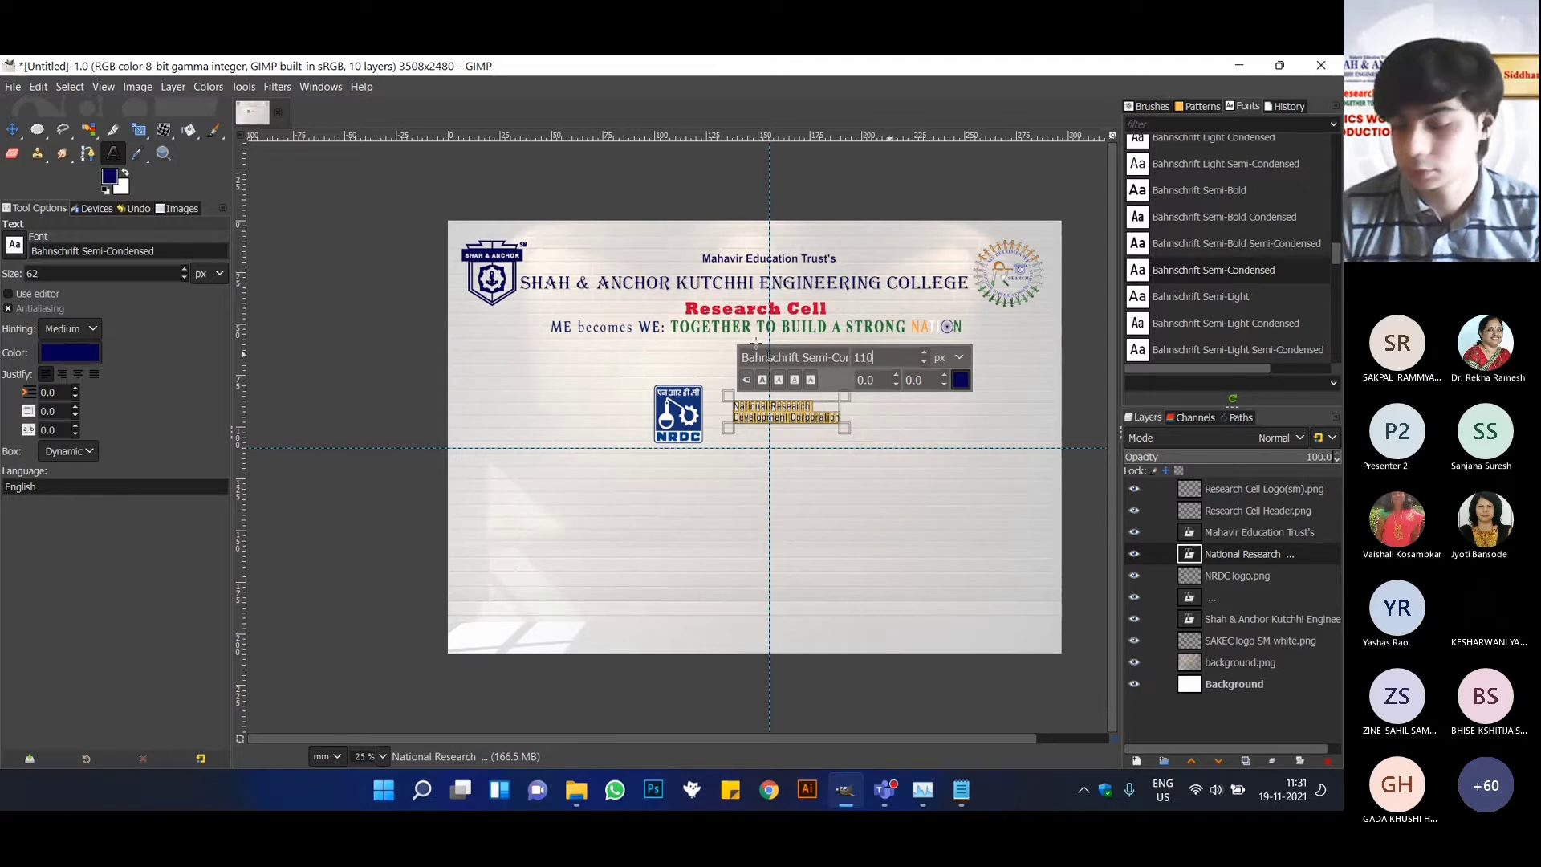
{"action": "key", "text": "Return"}
Move the National Research Development Corporation text slightly up and to the right, then select the NRDC logo layer.
{"action": "left_click", "coordinate": [12, 129]}
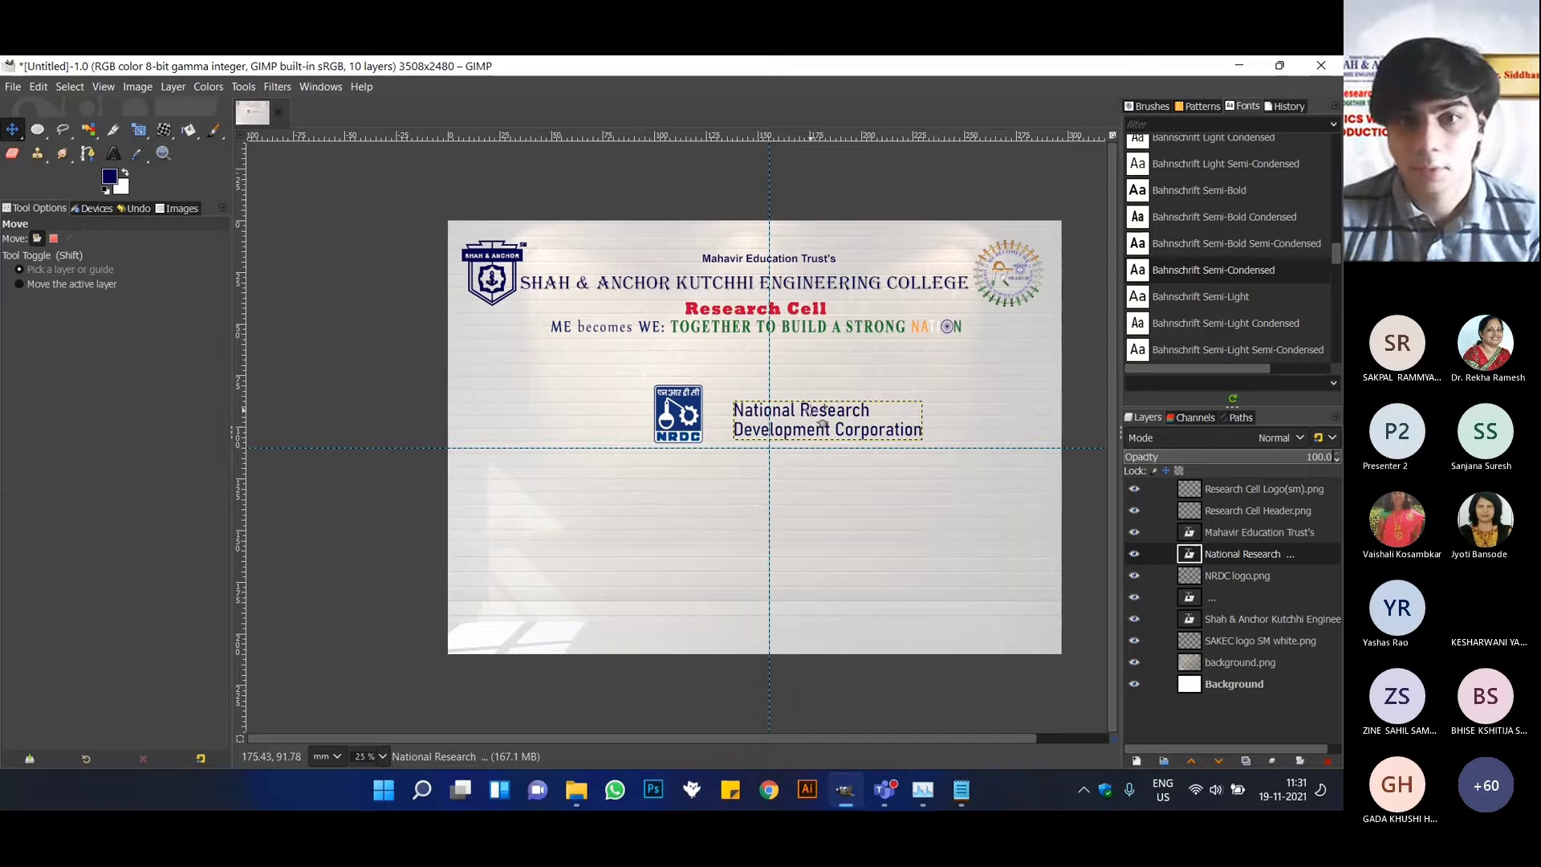
{"action": "mouse_move", "coordinate": [819, 419]}
{"action": "left_mouse_down"}
{"action": "mouse_move", "coordinate": [751, 411]}
{"action": "mouse_move", "coordinate": [867, 406]}
{"action": "mouse_move", "coordinate": [822, 392]}
{"action": "left_mouse_up"}
{"action": "left_click", "coordinate": [1279, 593]}
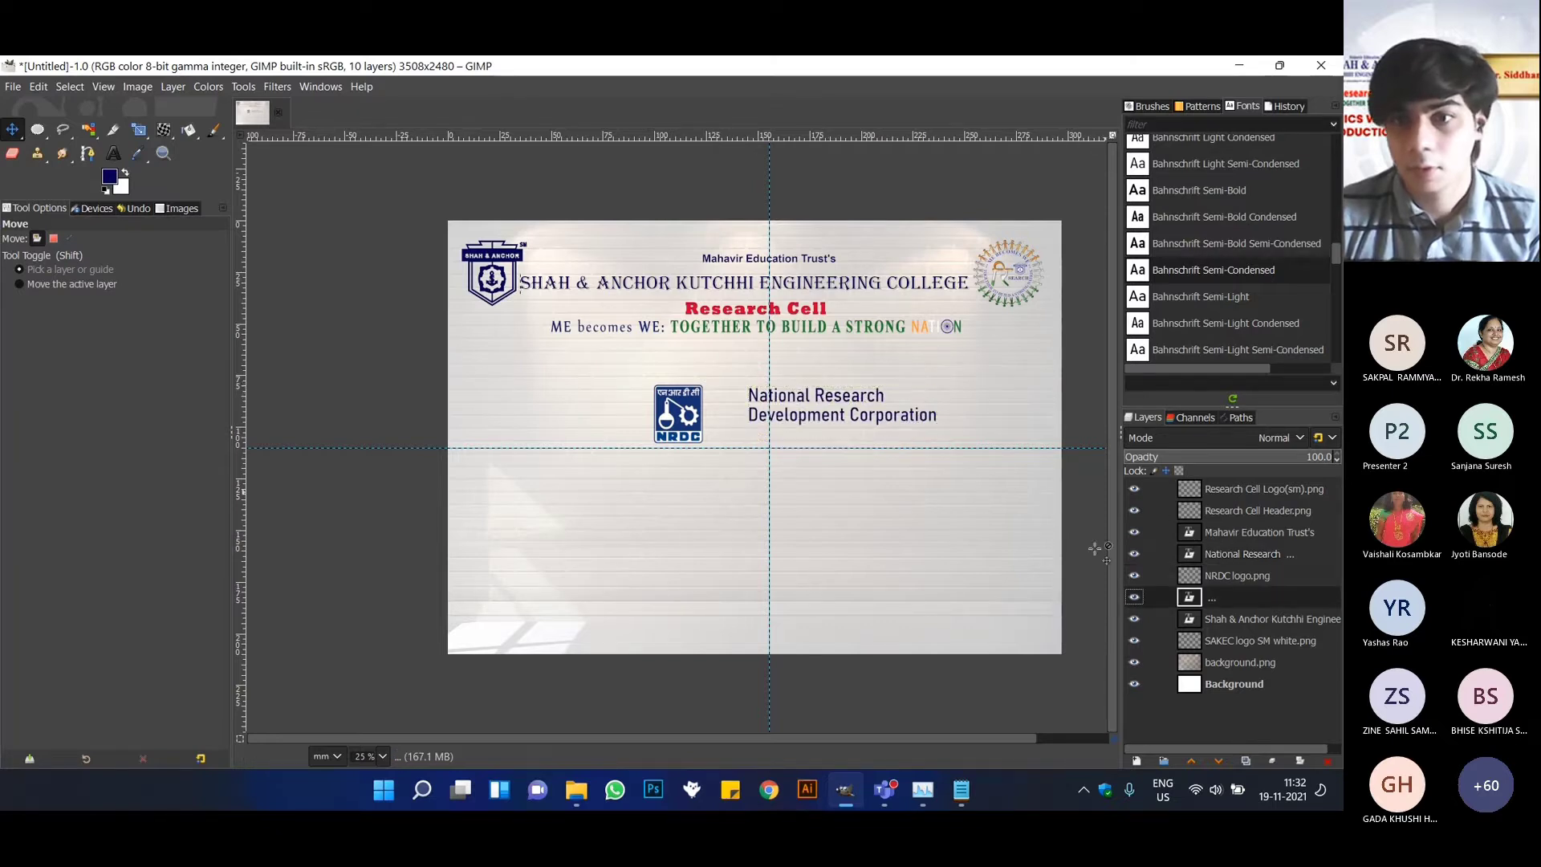
{"action": "left_click", "coordinate": [1242, 575]}
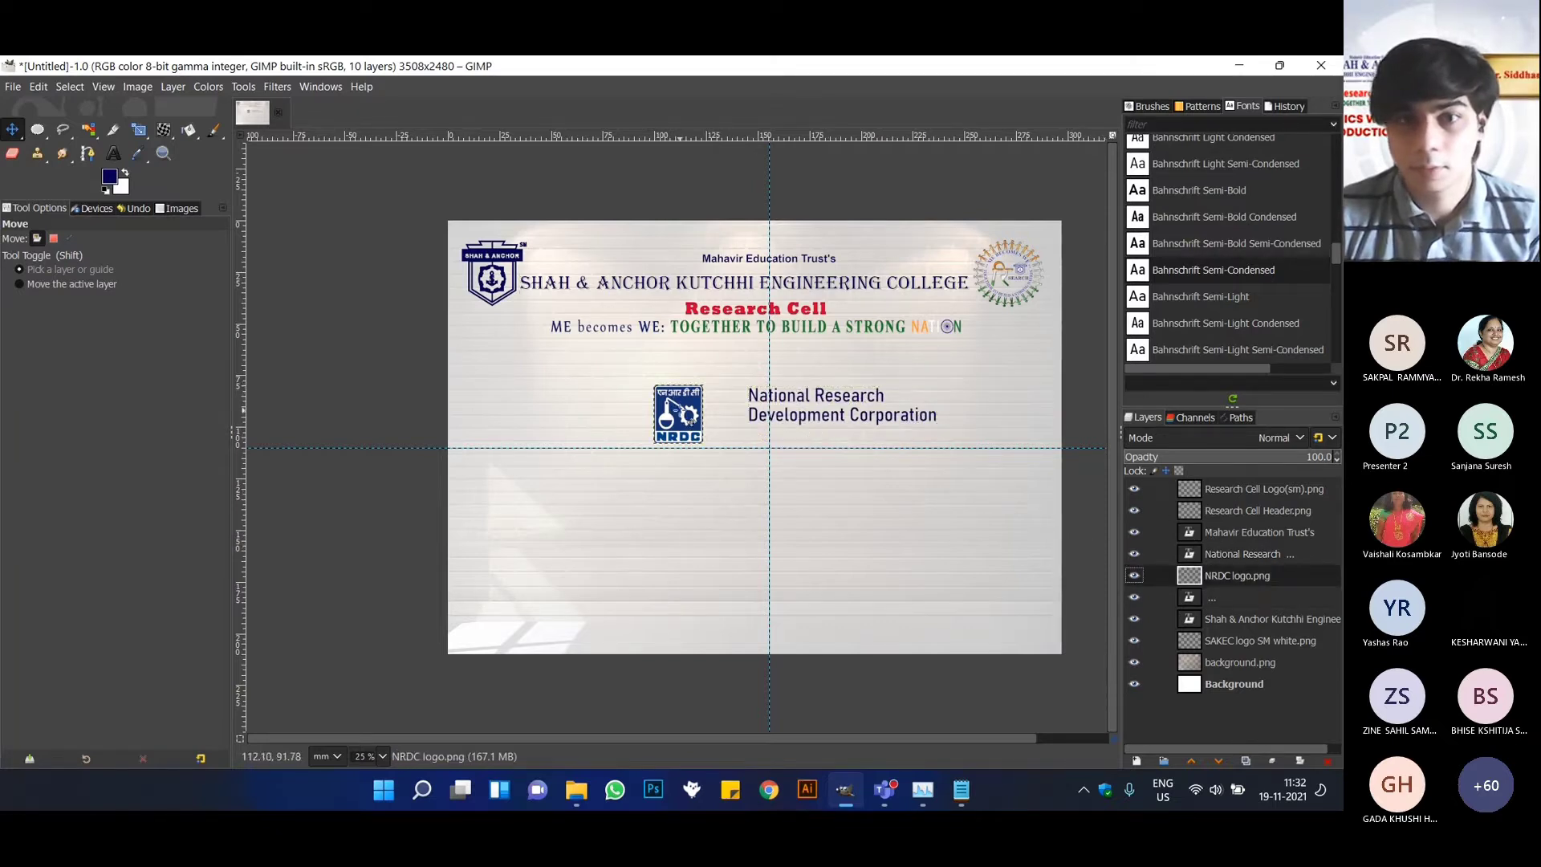
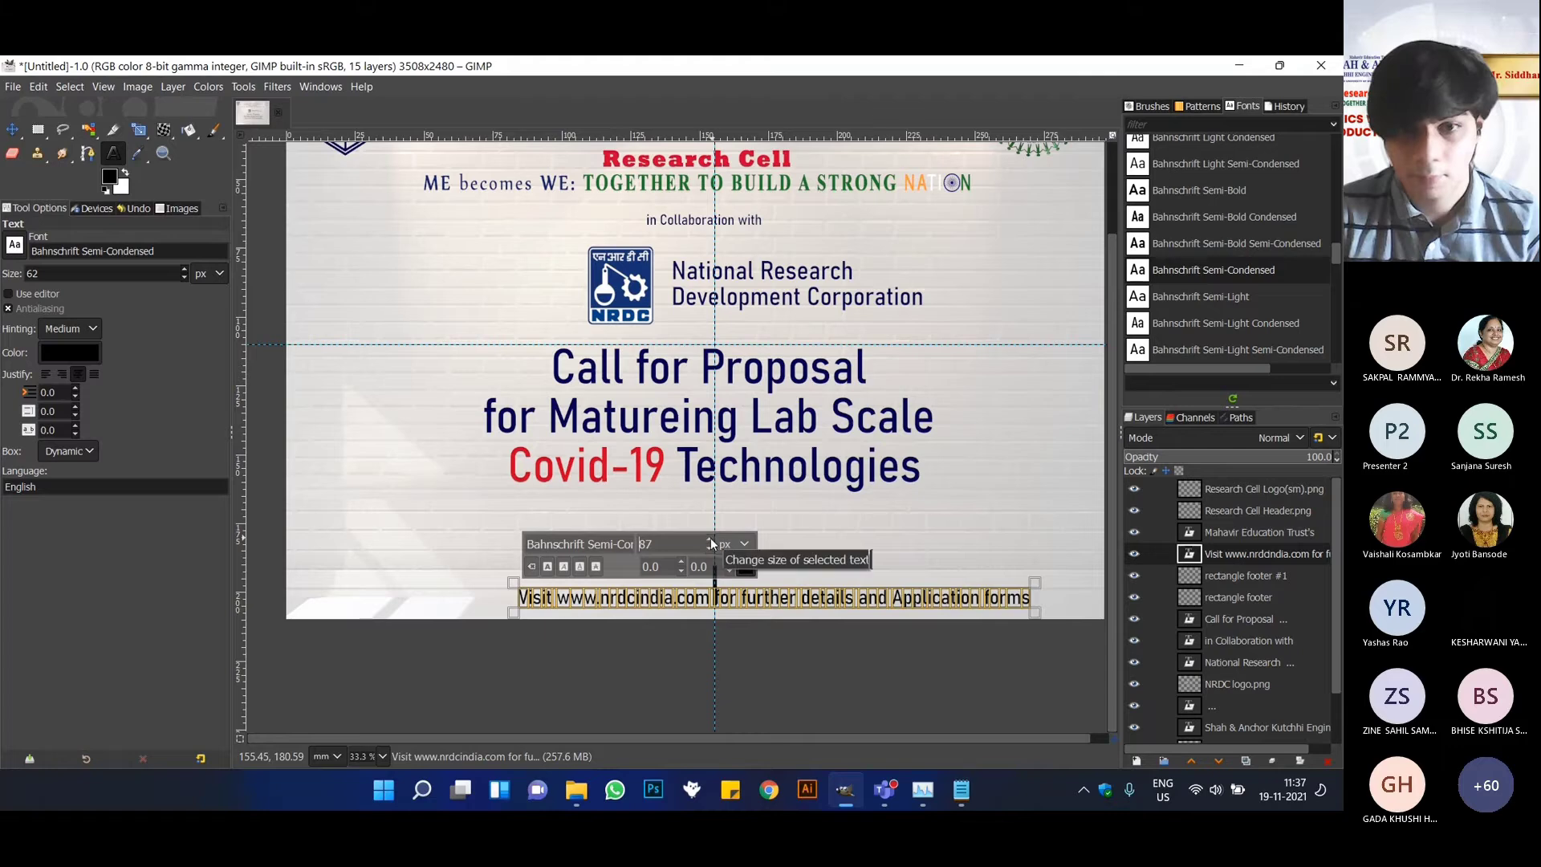
{"action": "scroll", "coordinate": [706, 552], "scroll_direction": "down", "scroll_amount": 3}
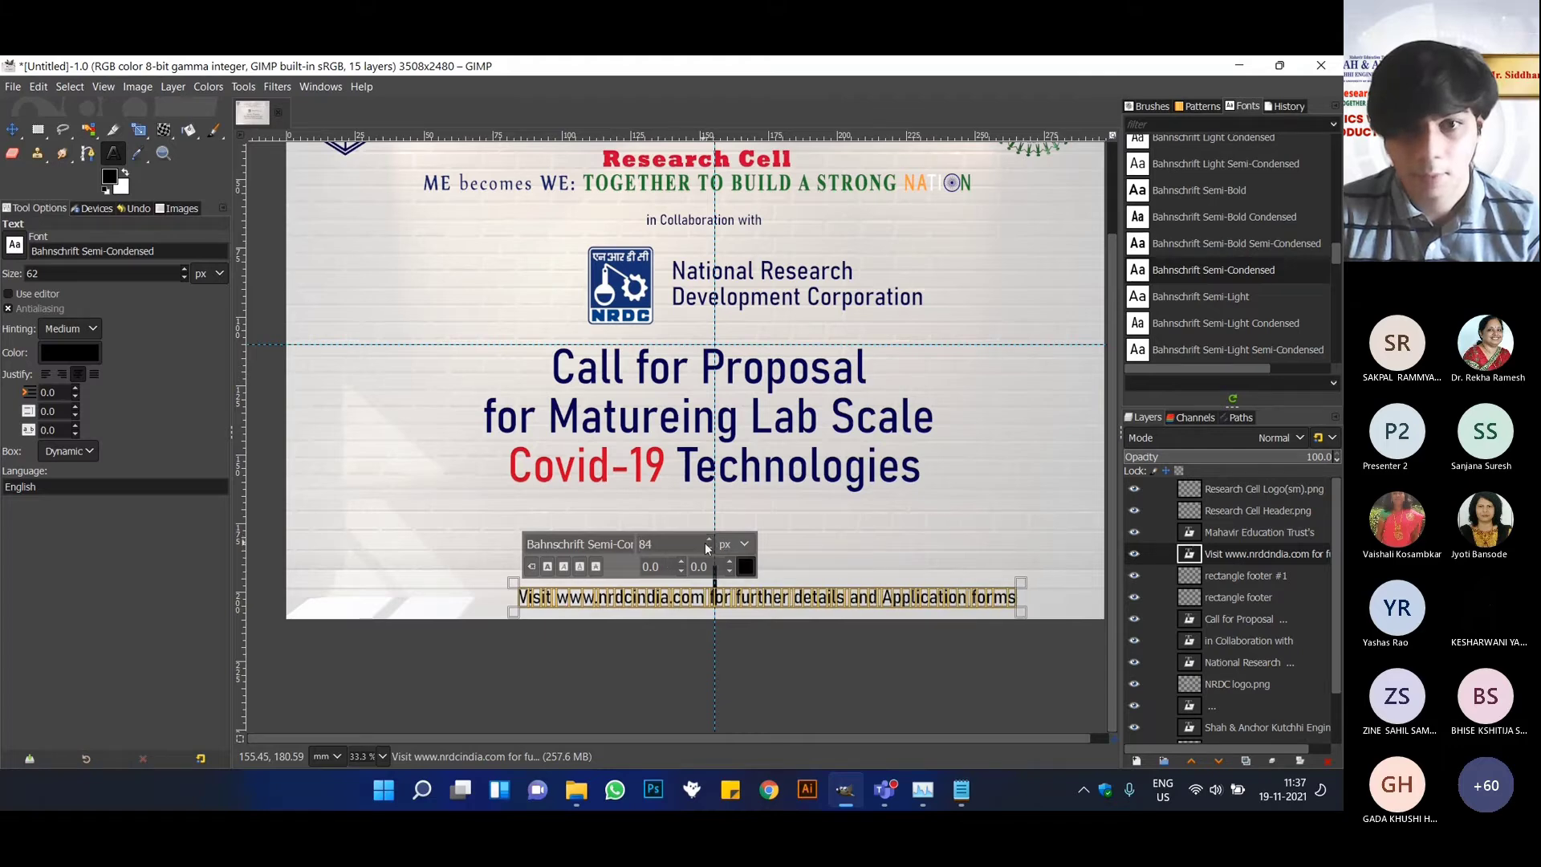
{"action": "left_click", "coordinate": [12, 129]}
{"action": "left_click_drag", "start_coordinate": [662, 604], "coordinate": [429, 583]}
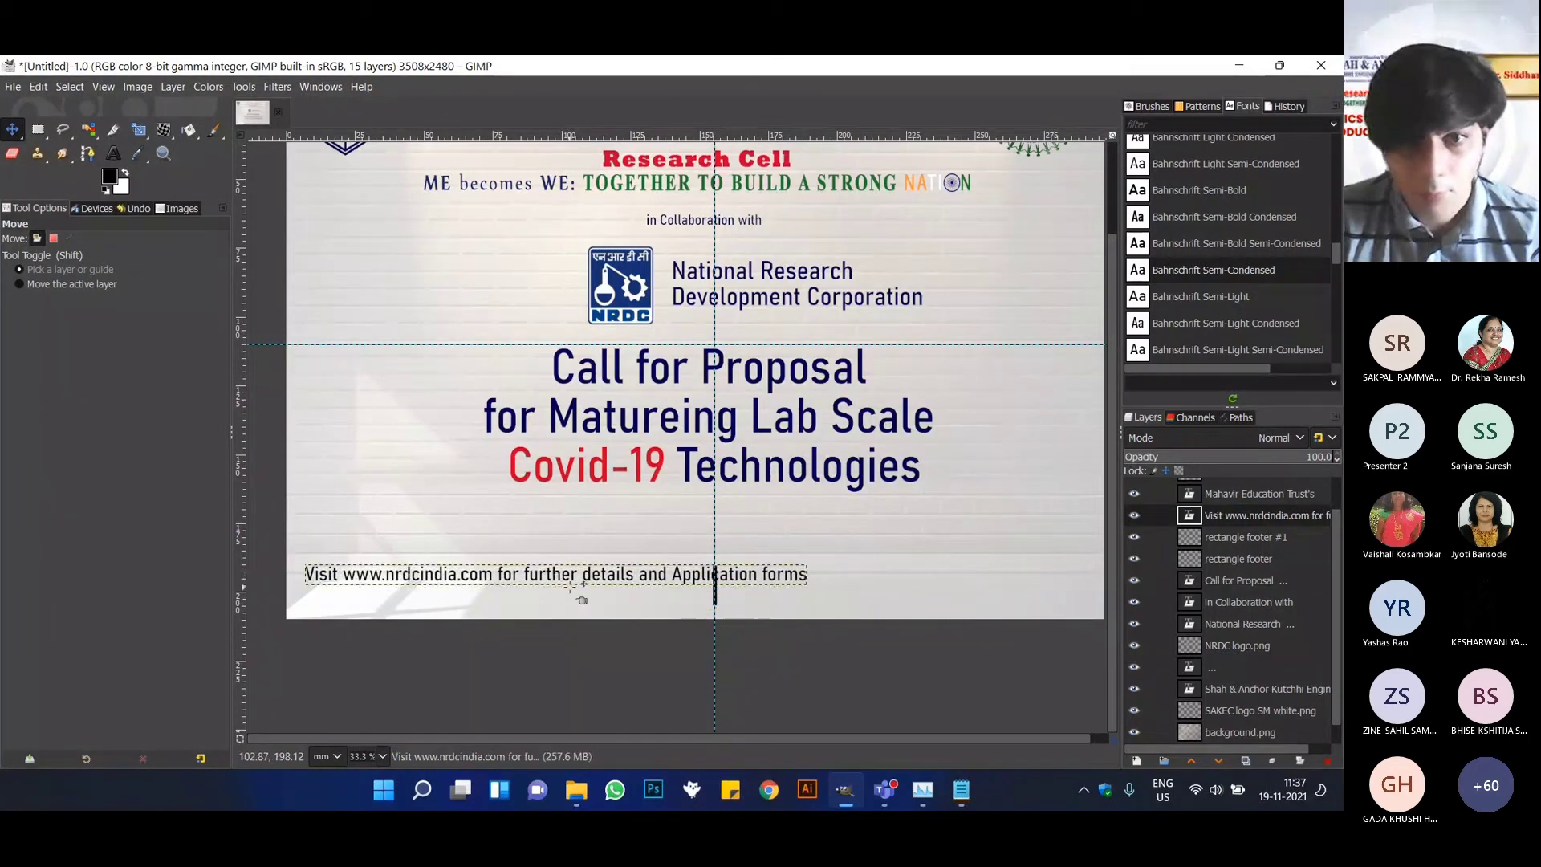
{"action": "left_click", "coordinate": [113, 152]}
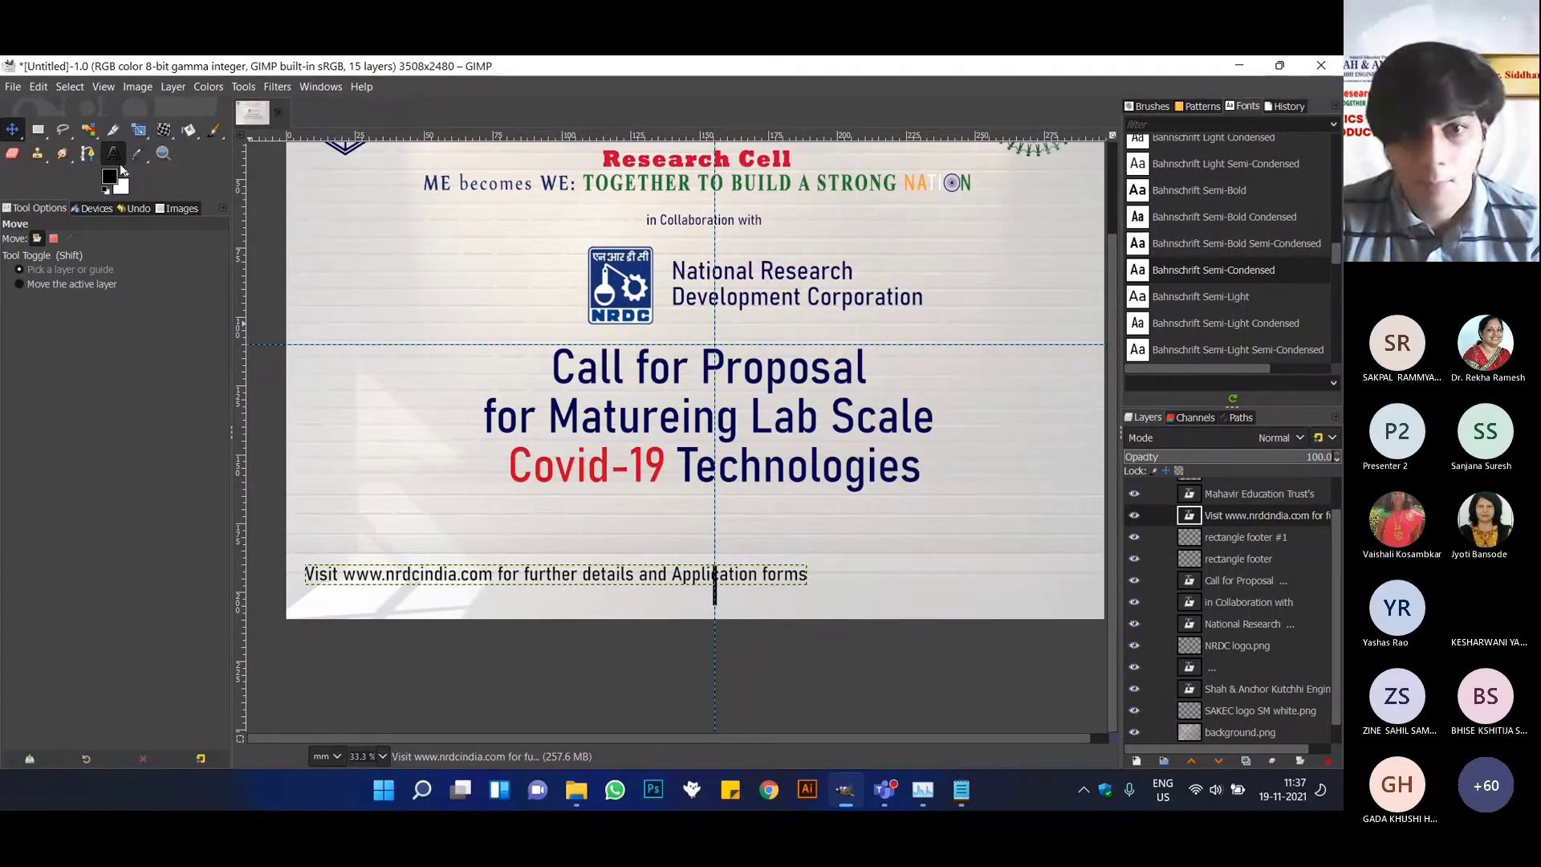
{"action": "double_click", "coordinate": [598, 586]}
{"action": "key", "text": "Left"}
{"action": "key", "text": "Return"}
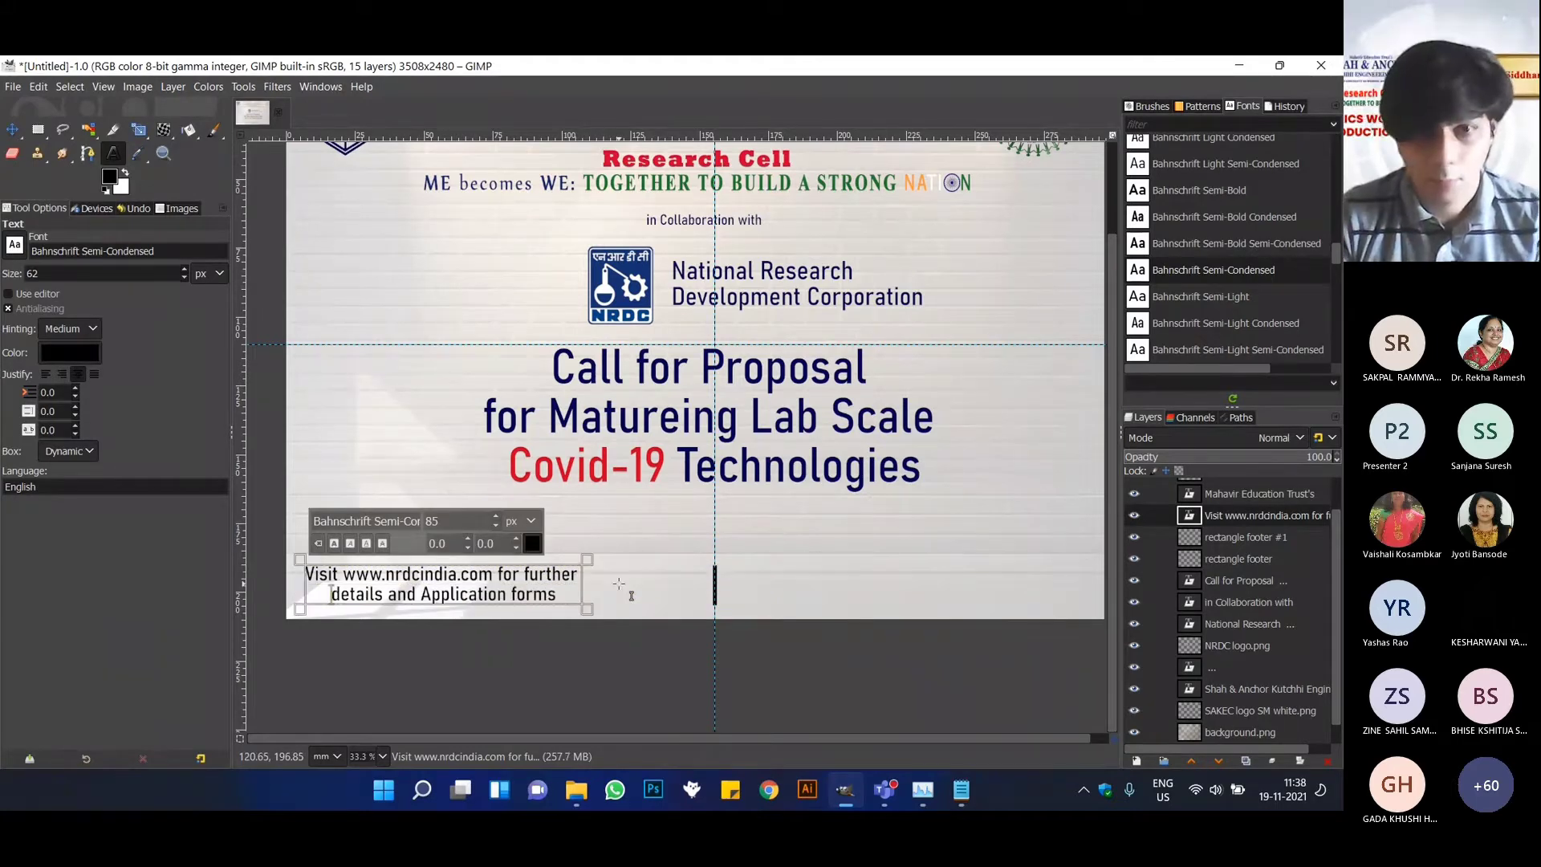
Right-justify both lines of the website text and place them just left of the footer's divider bar.
{"action": "key", "text": "ctrl+a"}
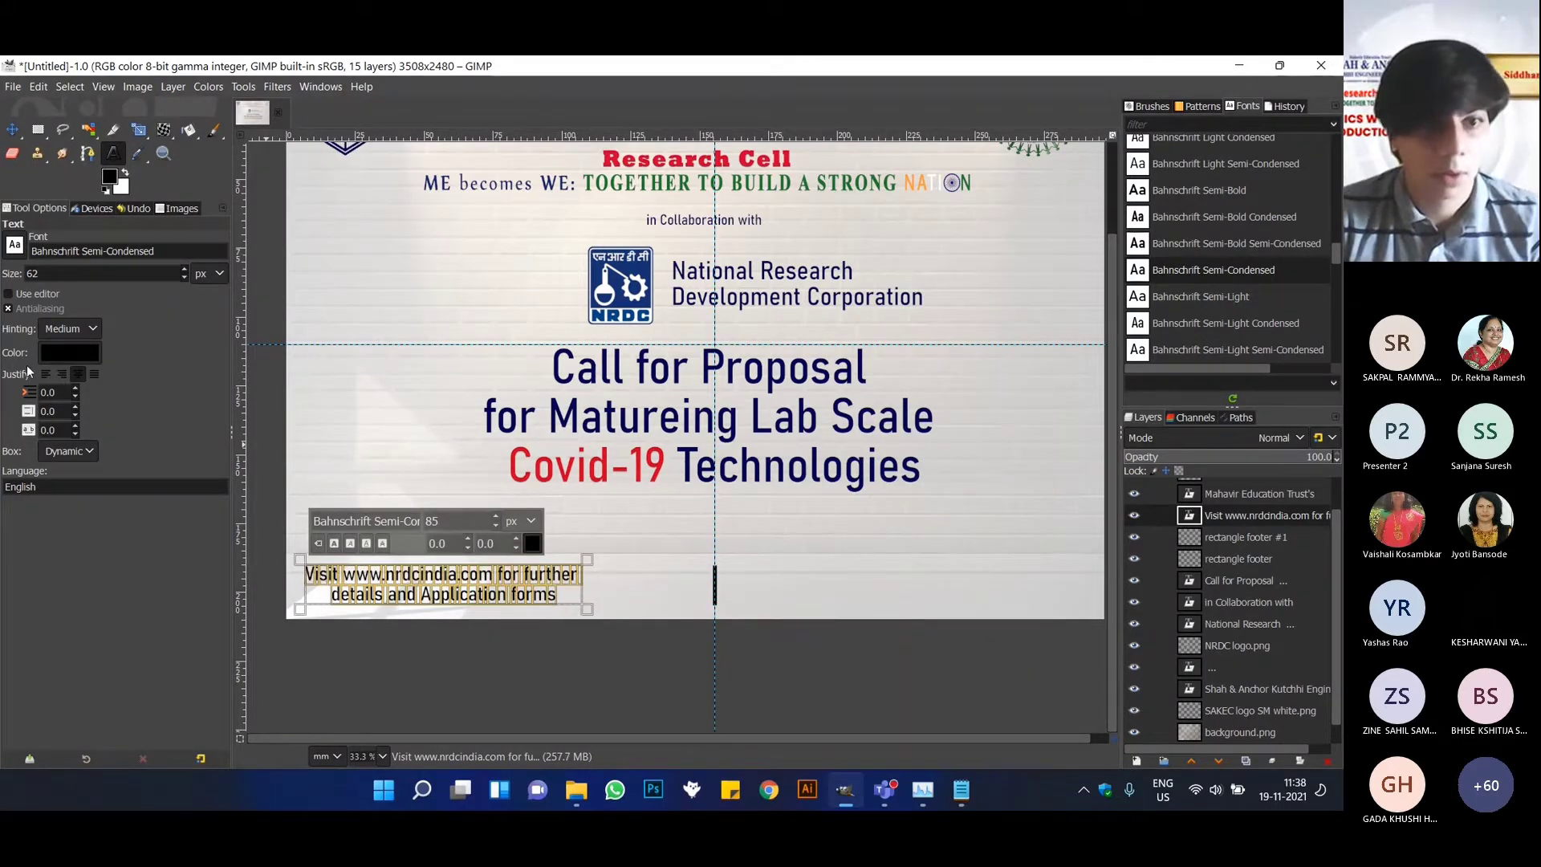
{"action": "left_click", "coordinate": [62, 374]}
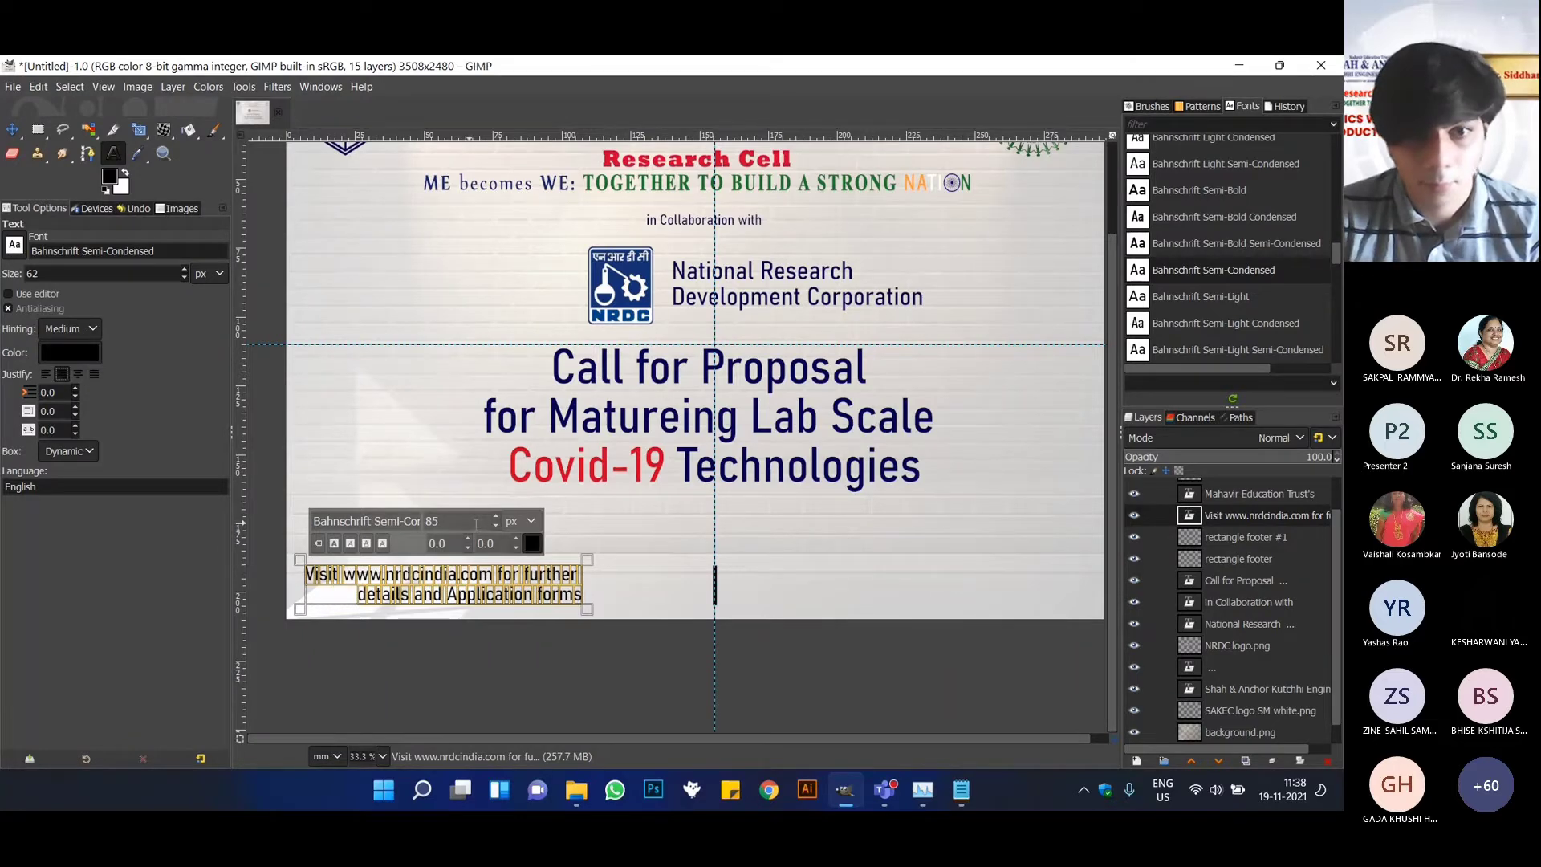
{"action": "key", "text": "m"}
{"action": "left_click_drag", "start_coordinate": [520, 584], "coordinate": [642, 586]}
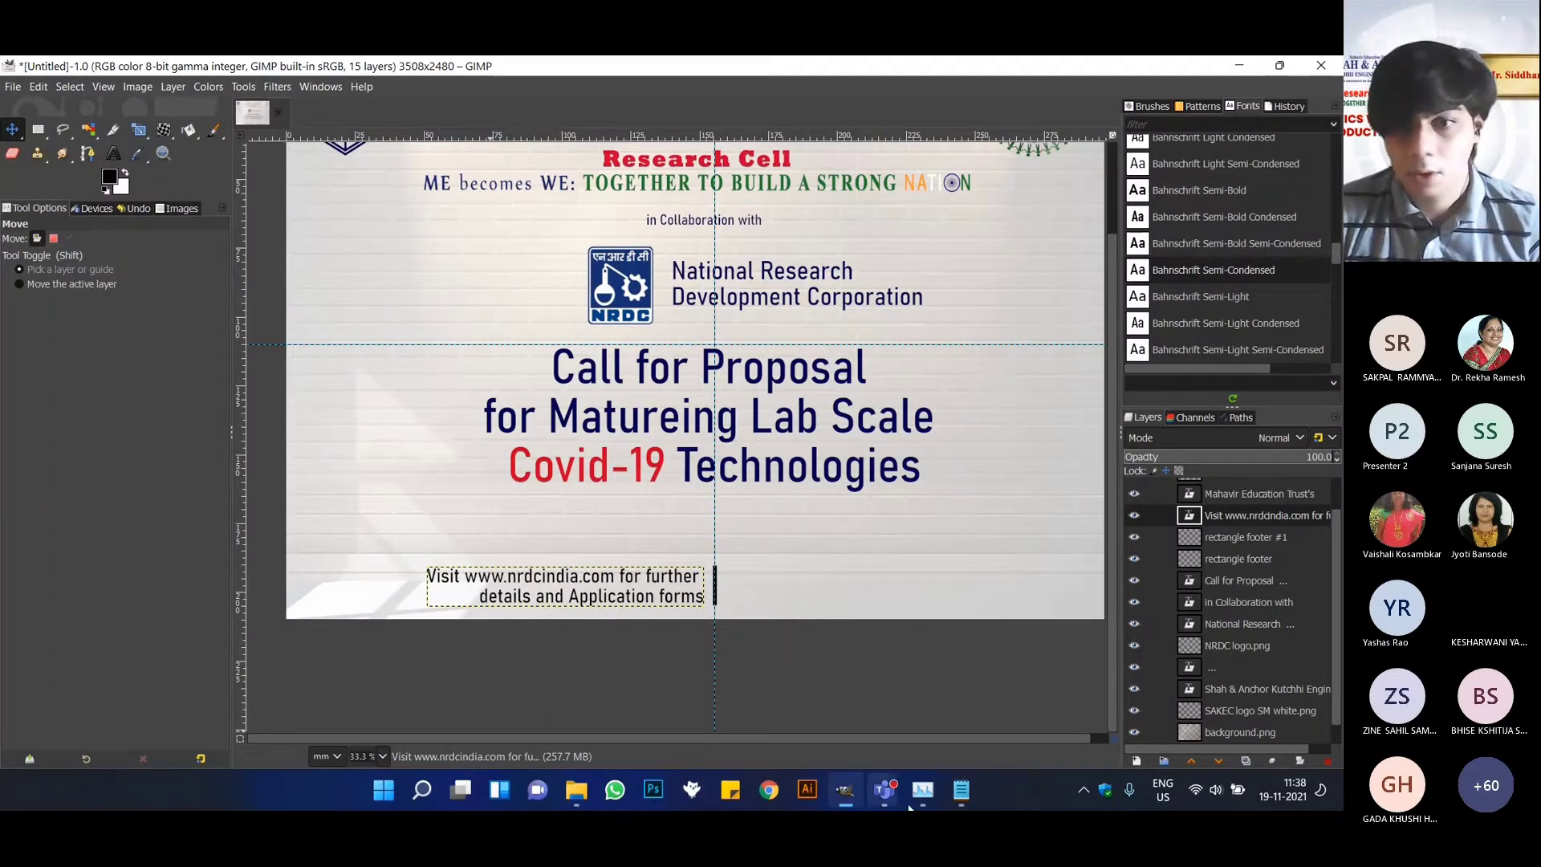
Copy the "Send Duly Filled application" line from the Event Info file in Notepad and paste it as new text right of the footer divider.
{"action": "left_click", "coordinate": [955, 805]}
{"action": "left_click_drag", "start_coordinate": [870, 417], "coordinate": [301, 414]}
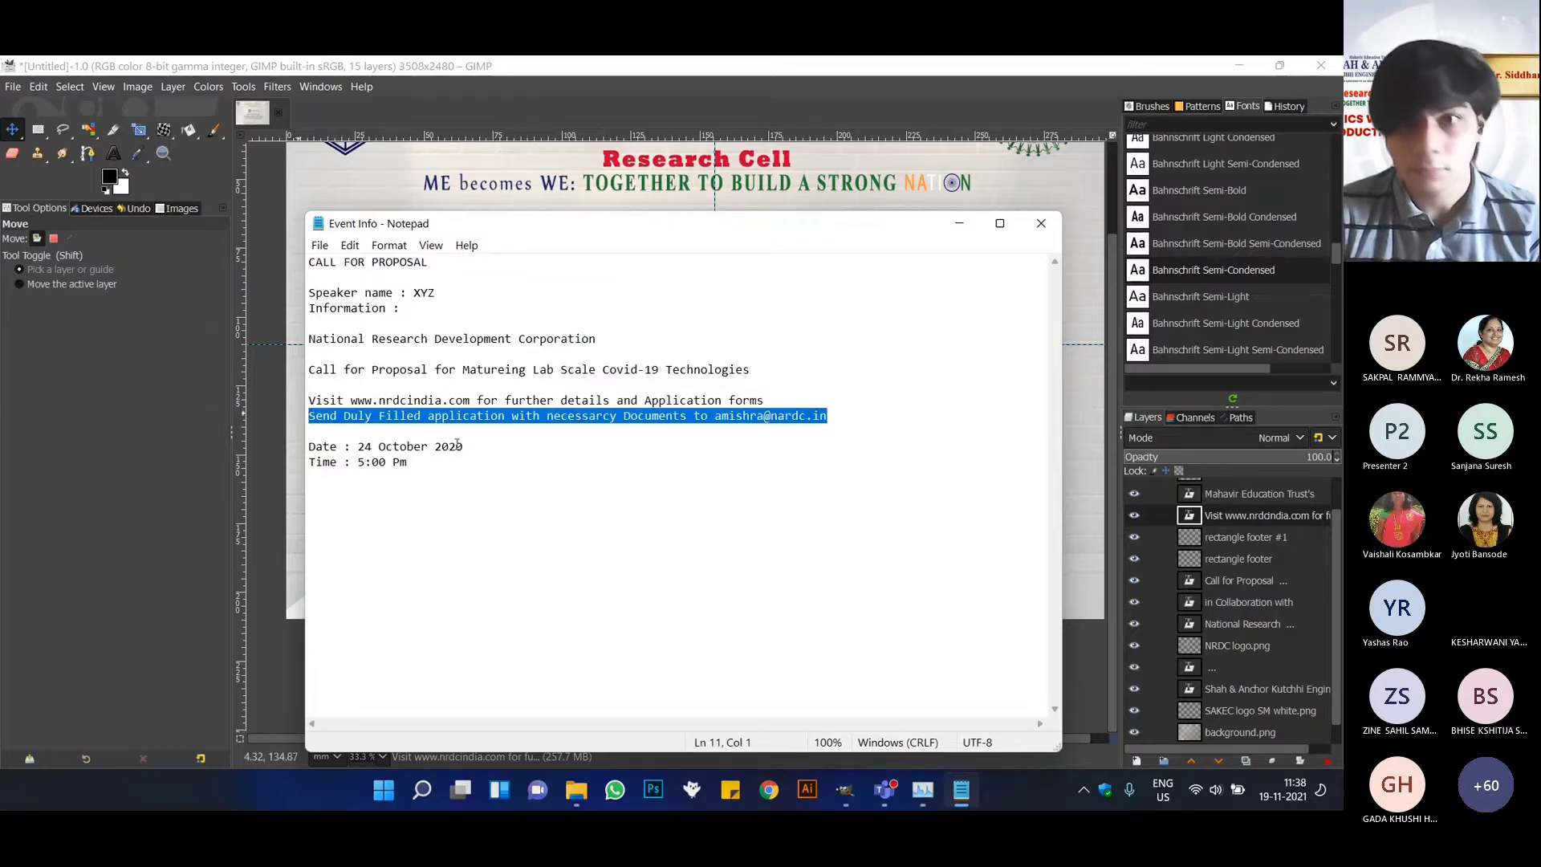
{"action": "left_click", "coordinate": [1041, 223]}
{"action": "left_click", "coordinate": [115, 155]}
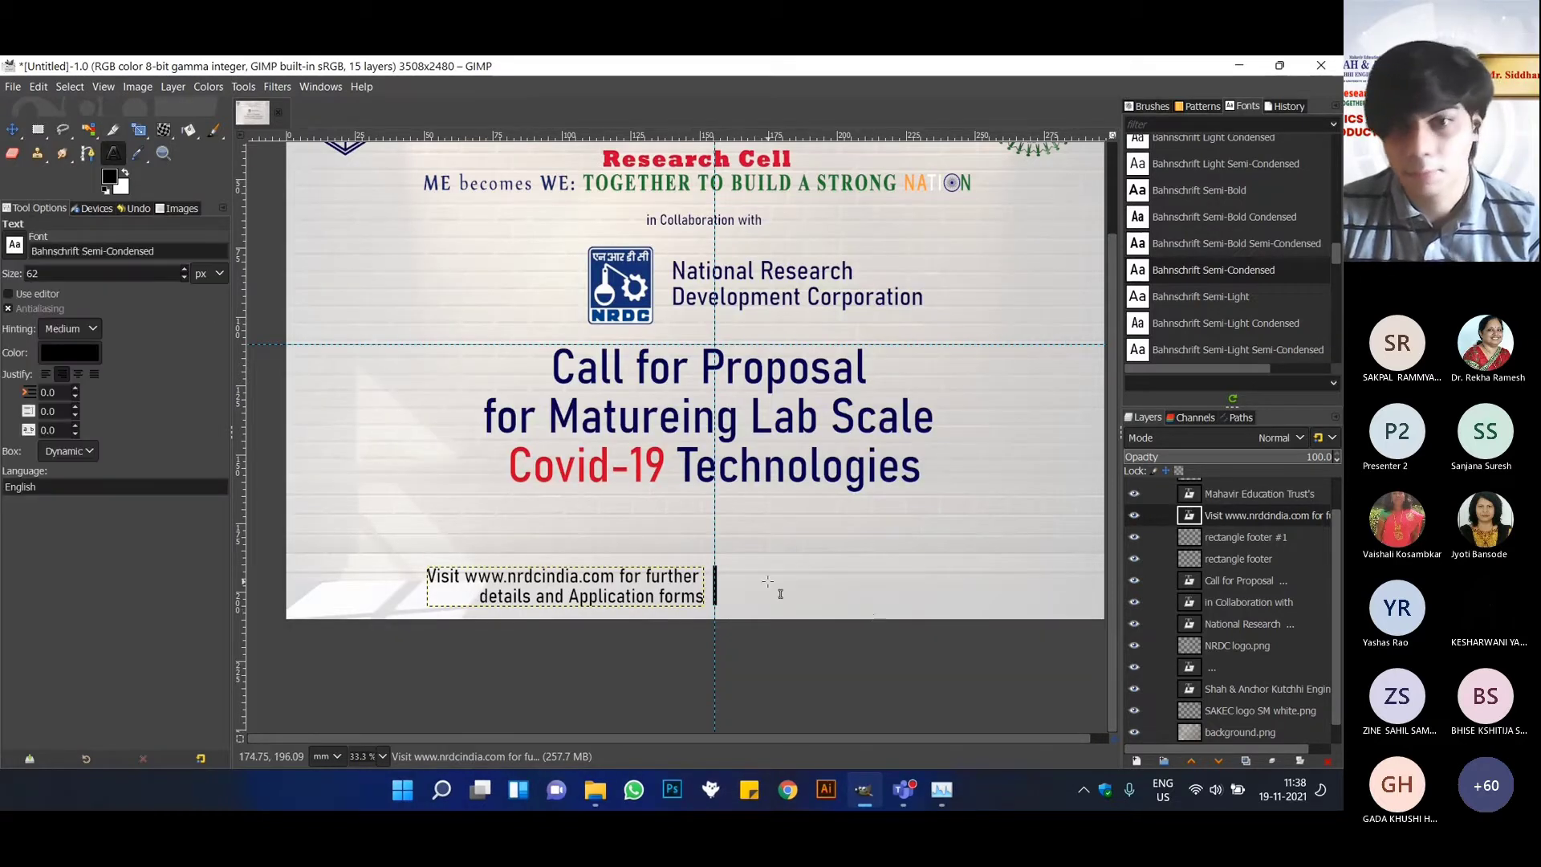
{"action": "left_click", "coordinate": [756, 569]}
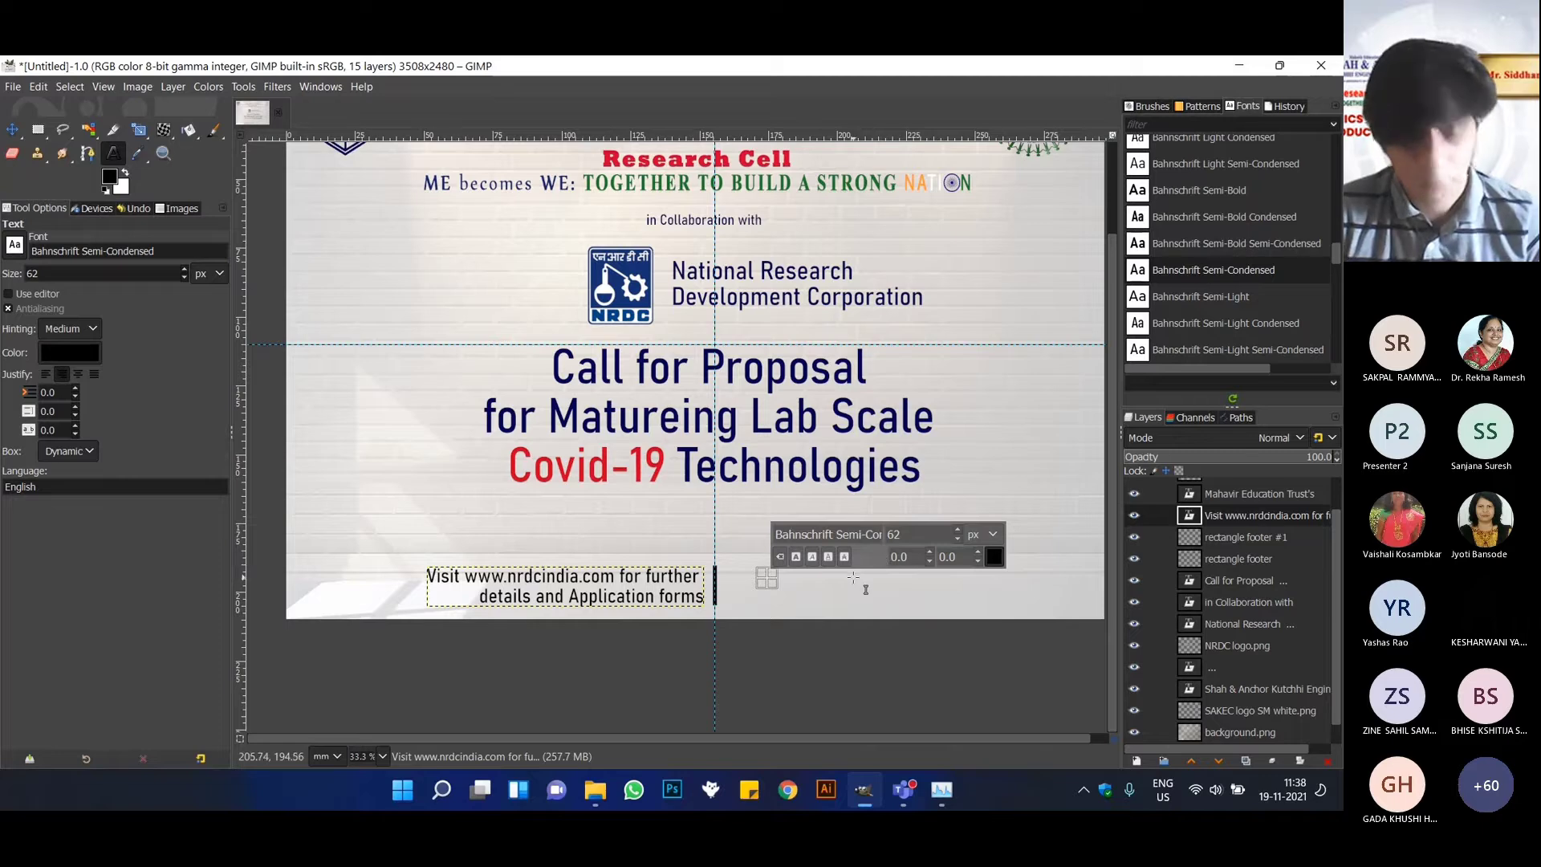
{"action": "key", "text": "ctrl+v"}
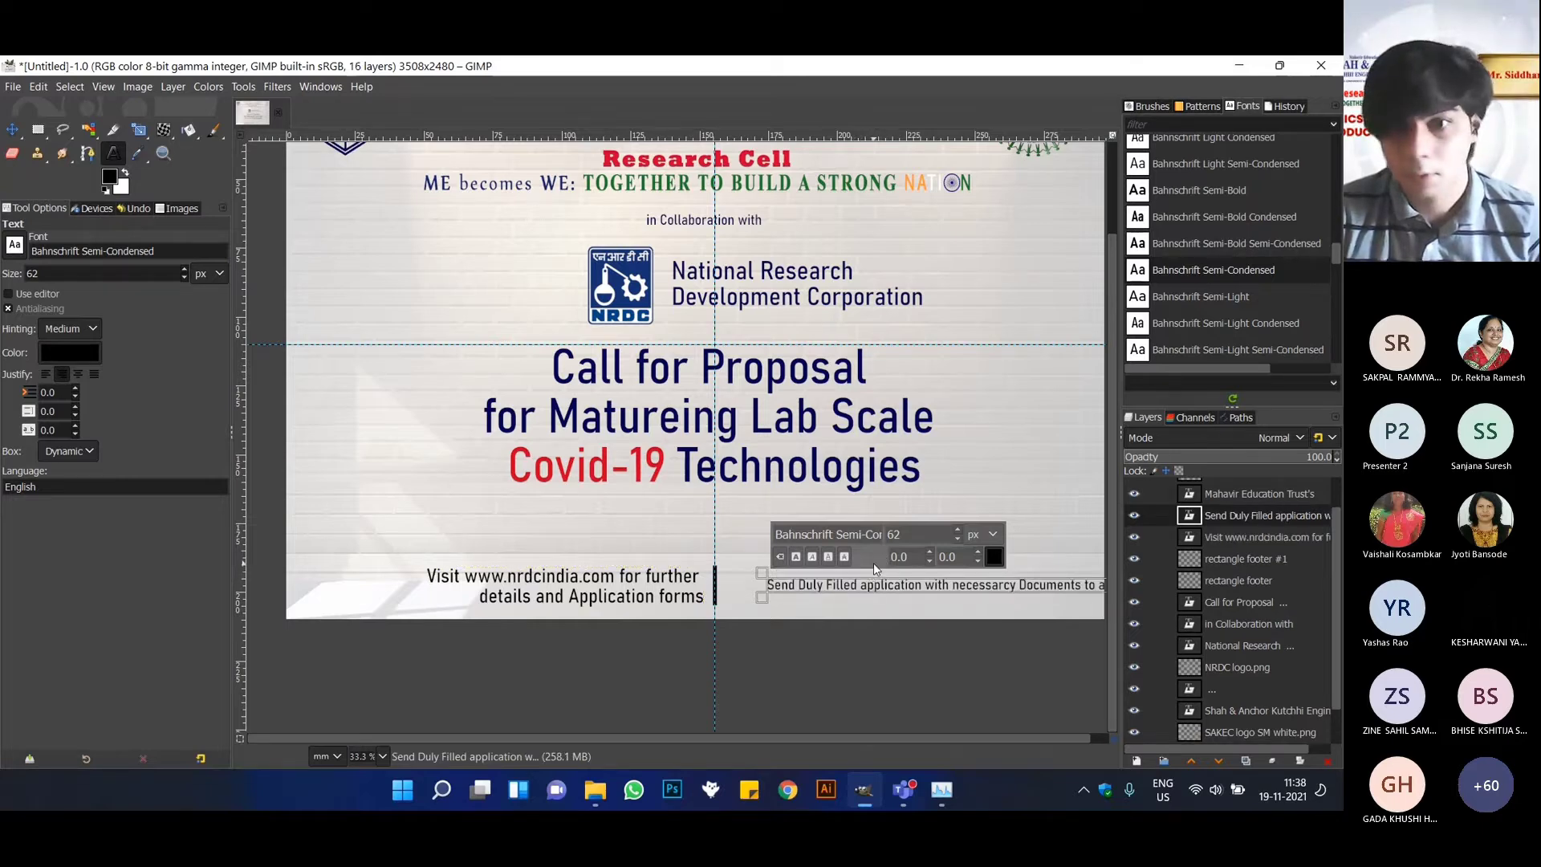
Set the "Send Duly Filled application" text to 85 px and break it onto a second line before "Documents".
{"action": "key", "text": "ctrl+a"}
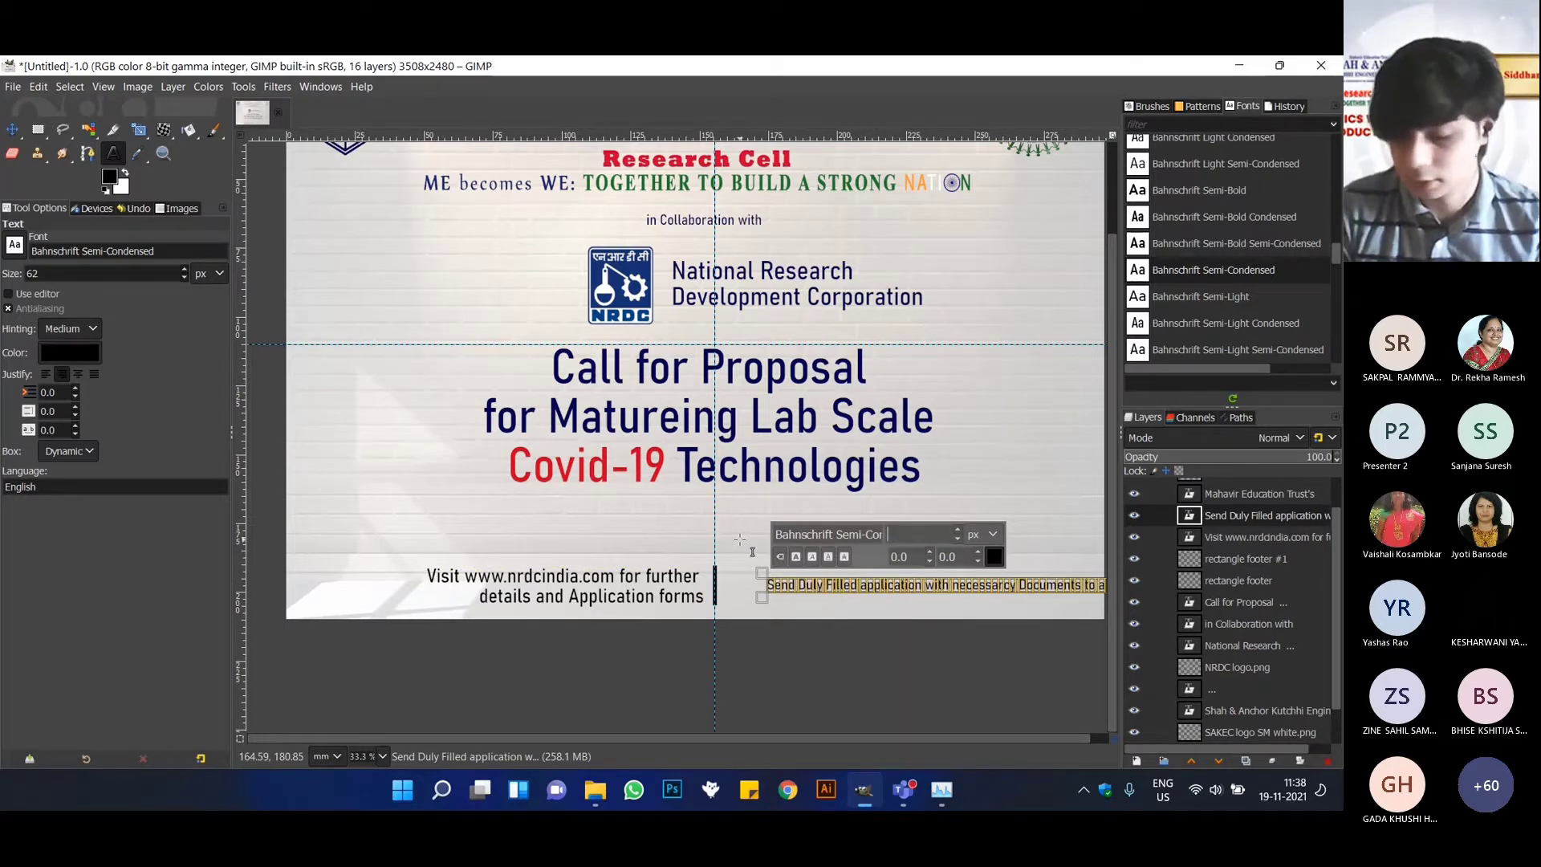
{"action": "type", "text": "85"}
{"action": "key", "text": "Return"}
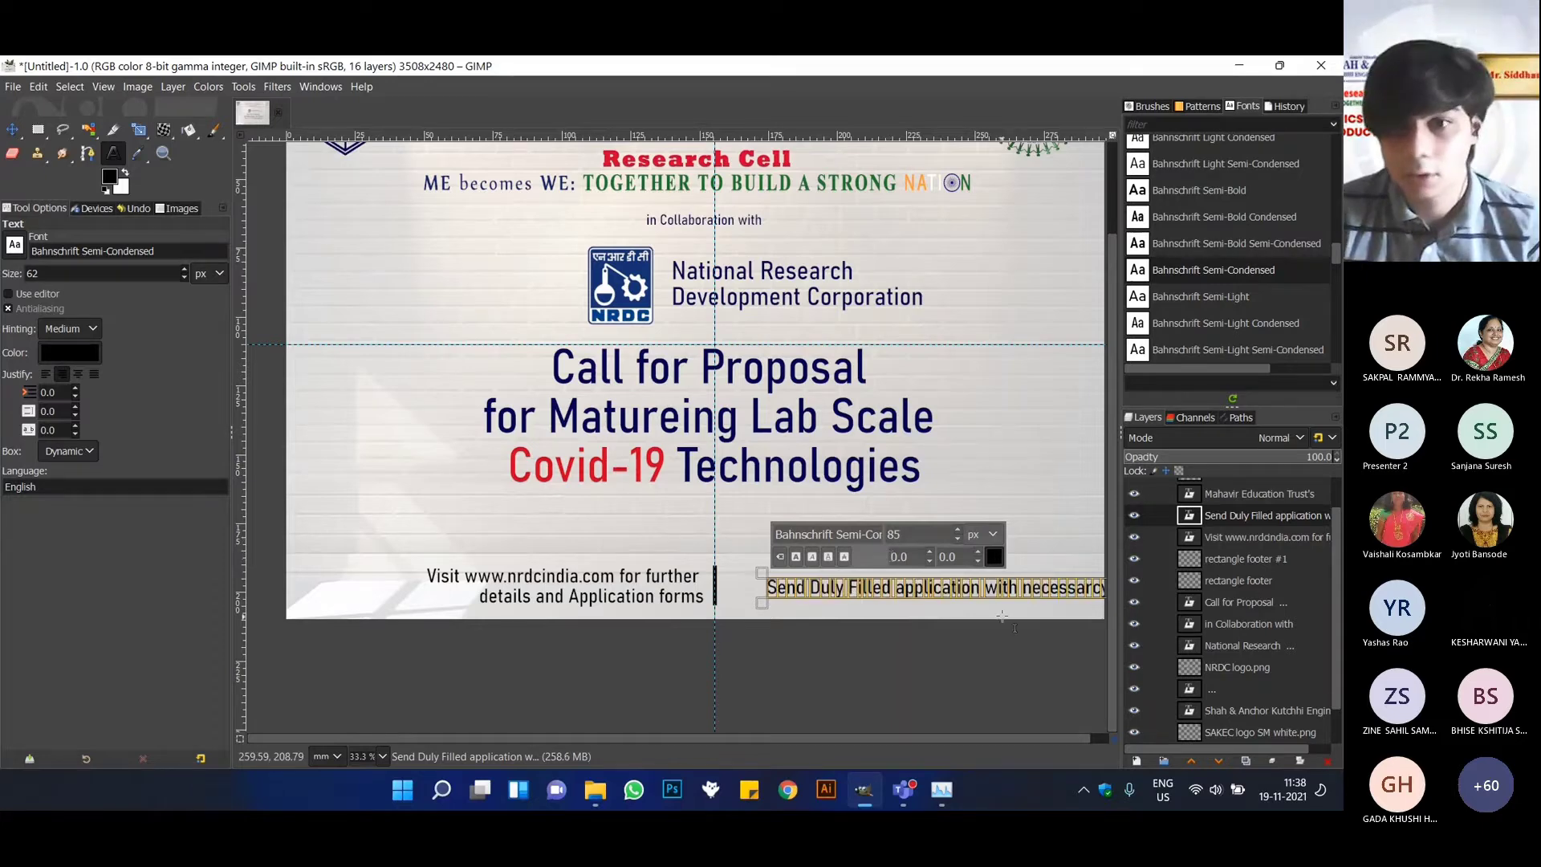
{"action": "left_click", "coordinate": [1041, 588]}
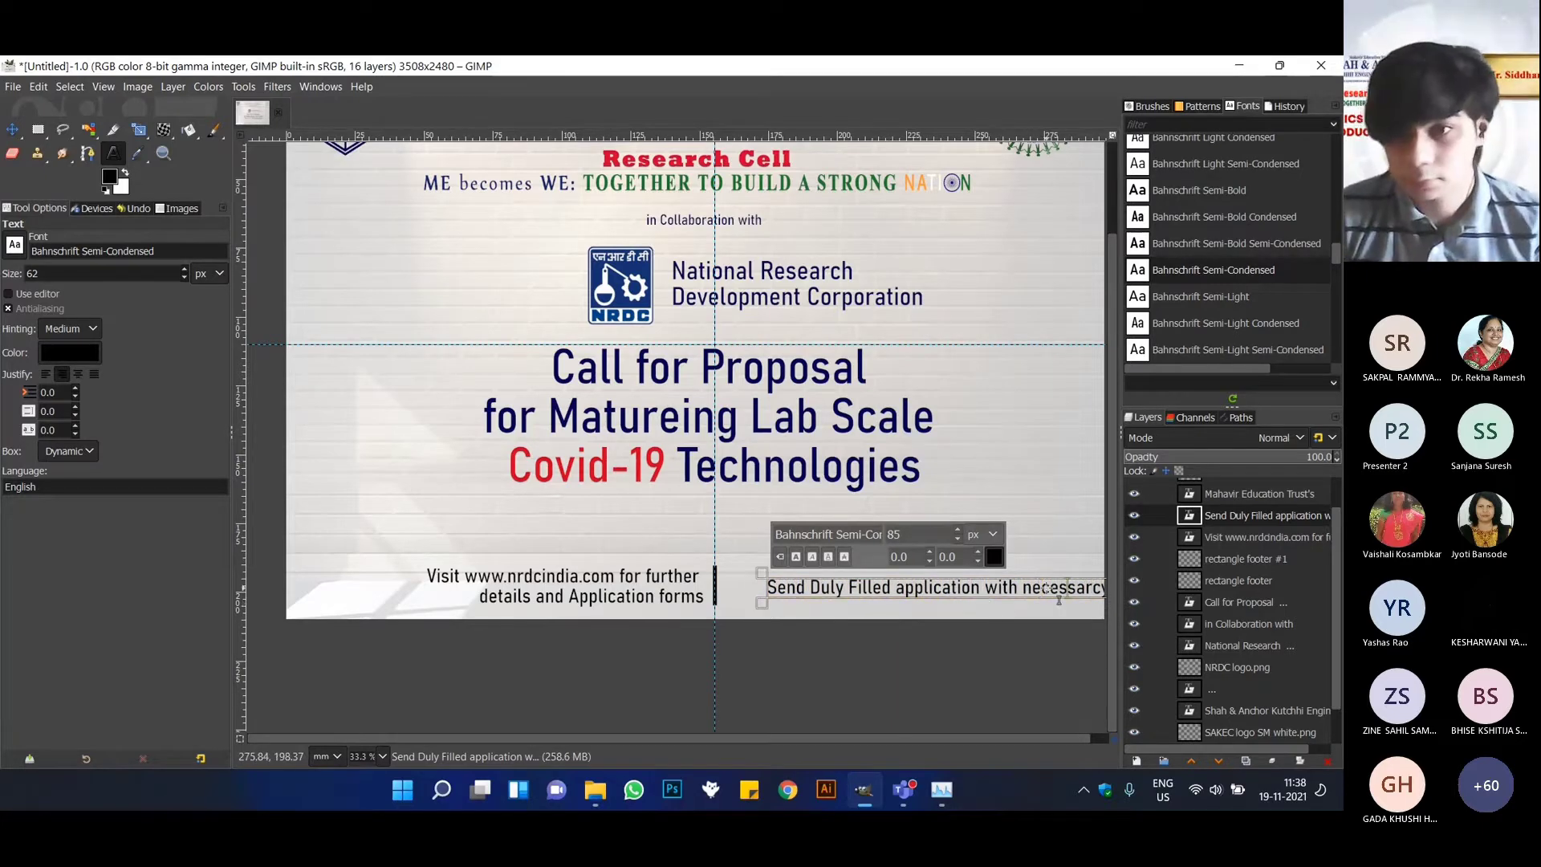
{"action": "scroll", "coordinate": [1056, 614], "scroll_direction": "down", "scroll_amount": 1}
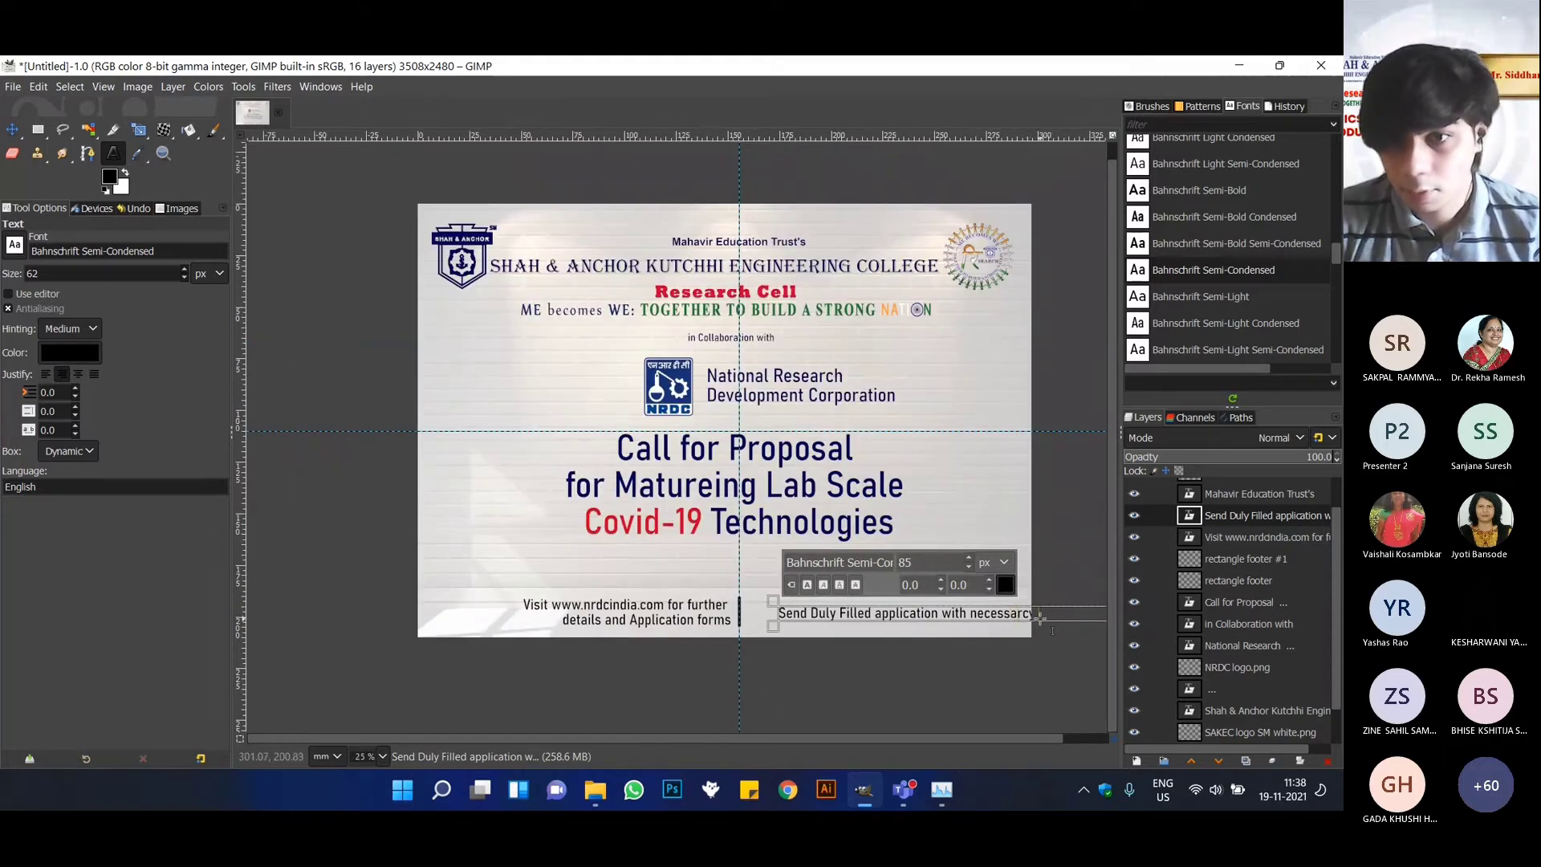
{"action": "key", "text": "Return"}
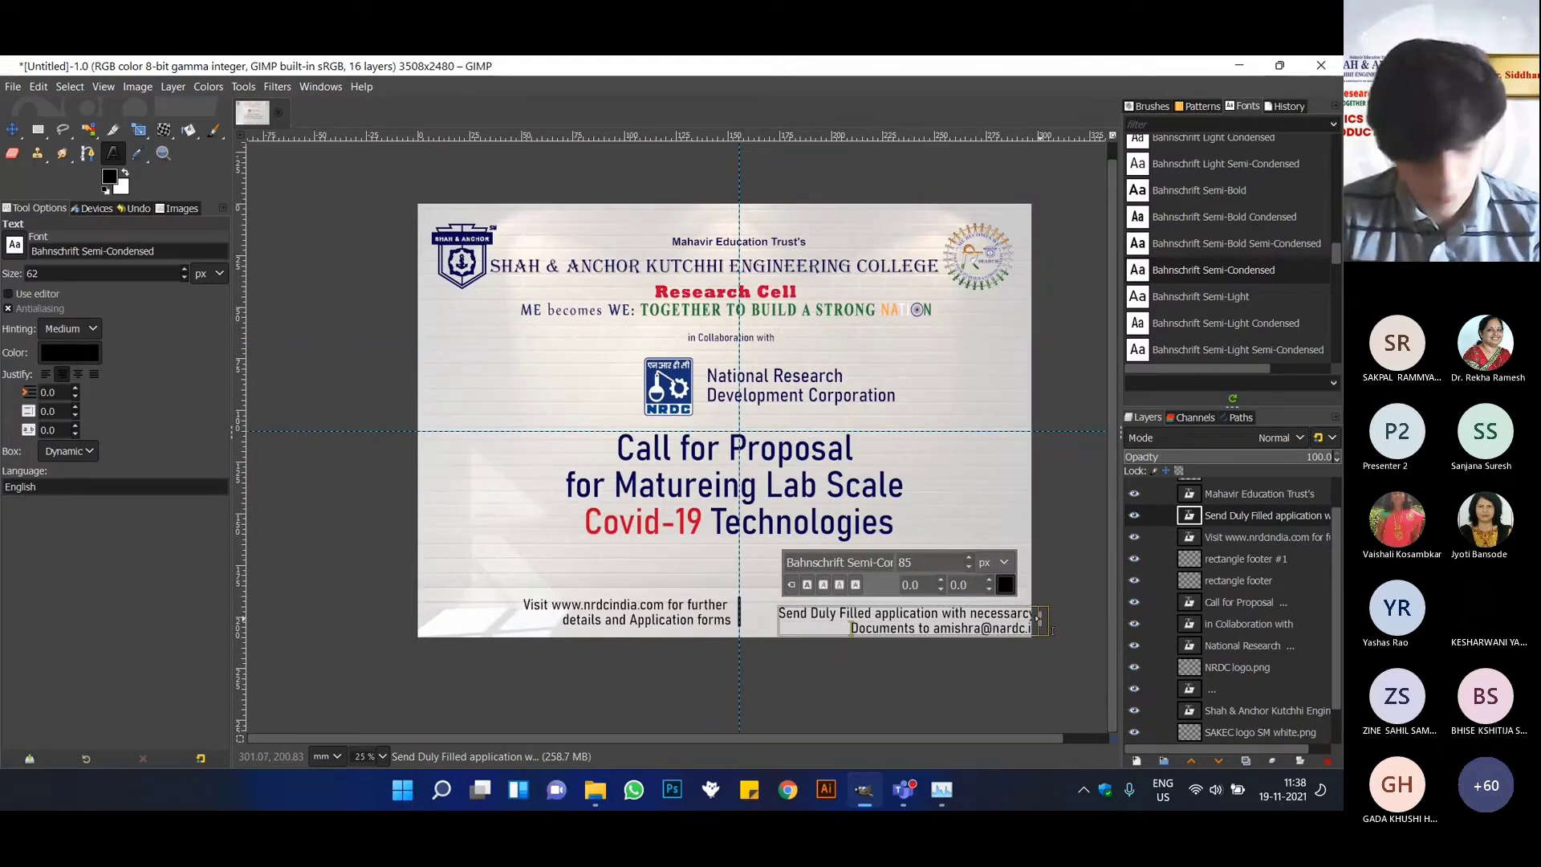
Left-justify the "Send Duly Filled application" text and move it just right of the footer's divider bar.
{"action": "key", "text": "ctrl+a"}
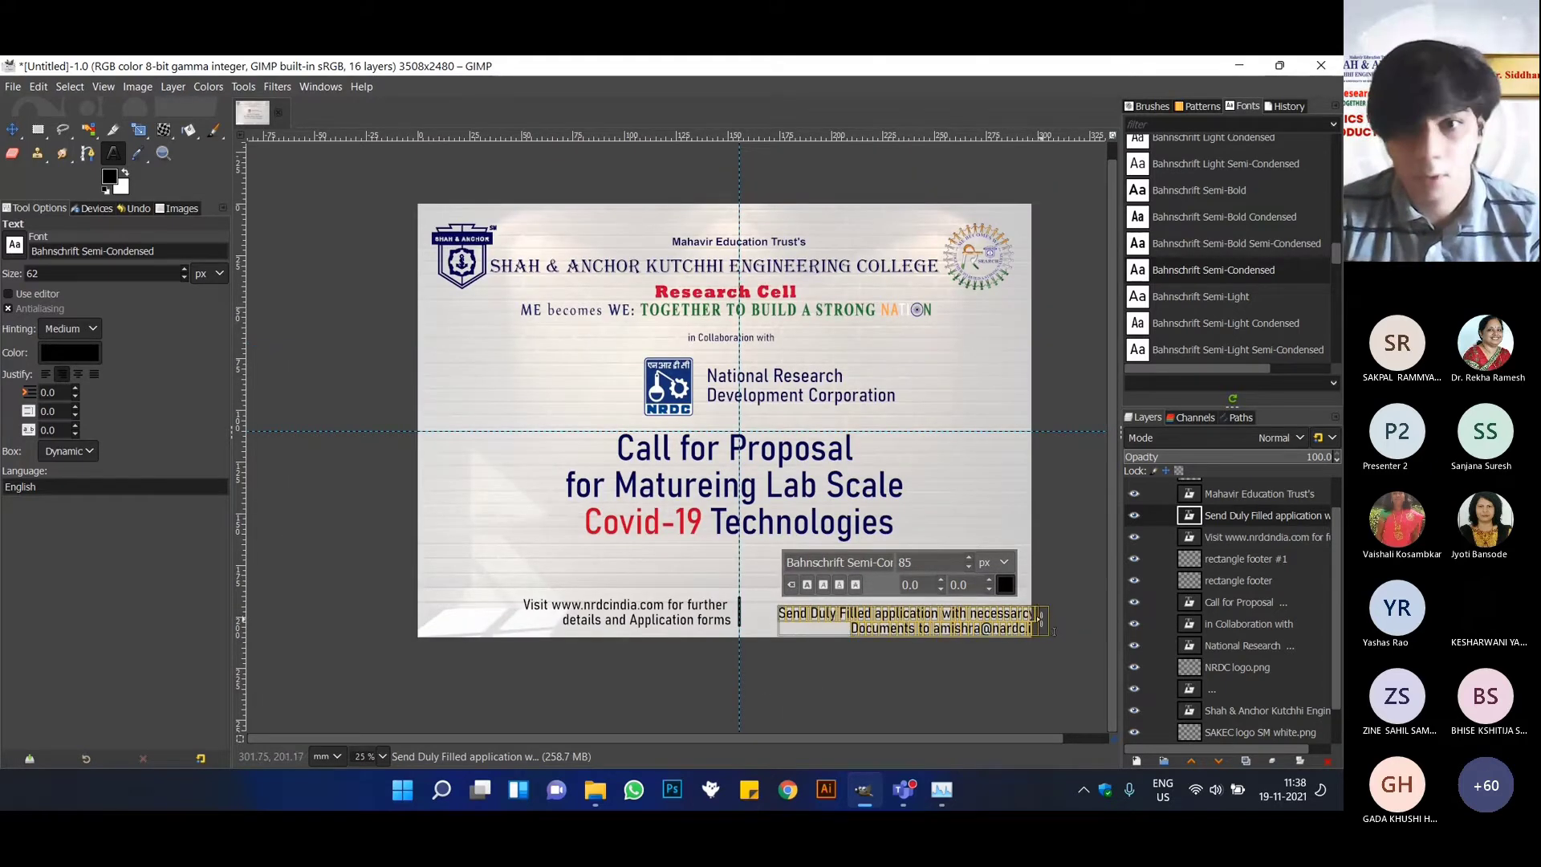
{"action": "left_click", "coordinate": [45, 374]}
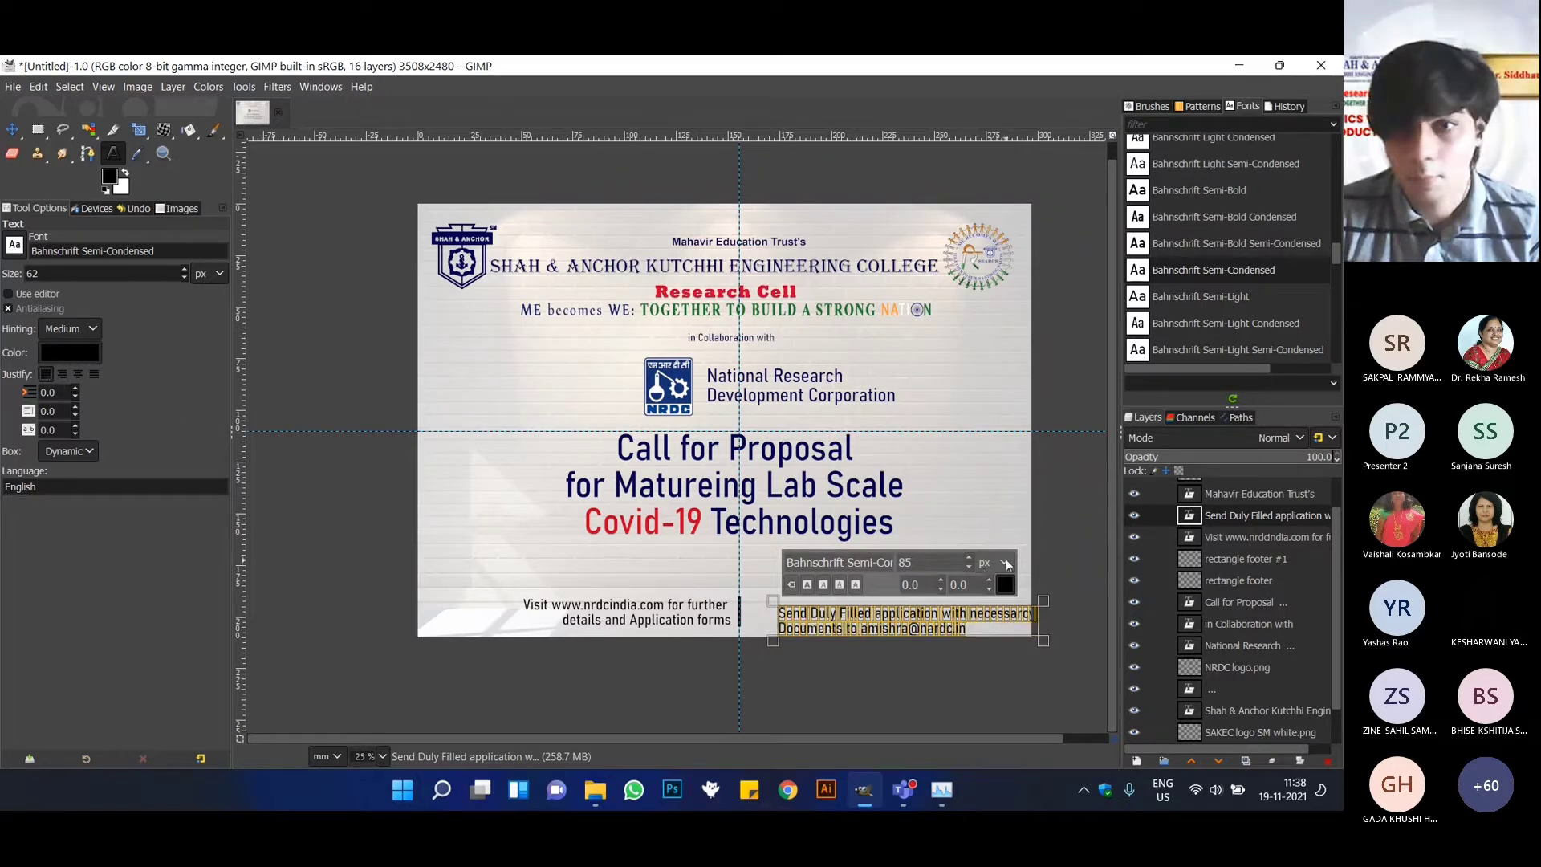
{"action": "key", "text": "m"}
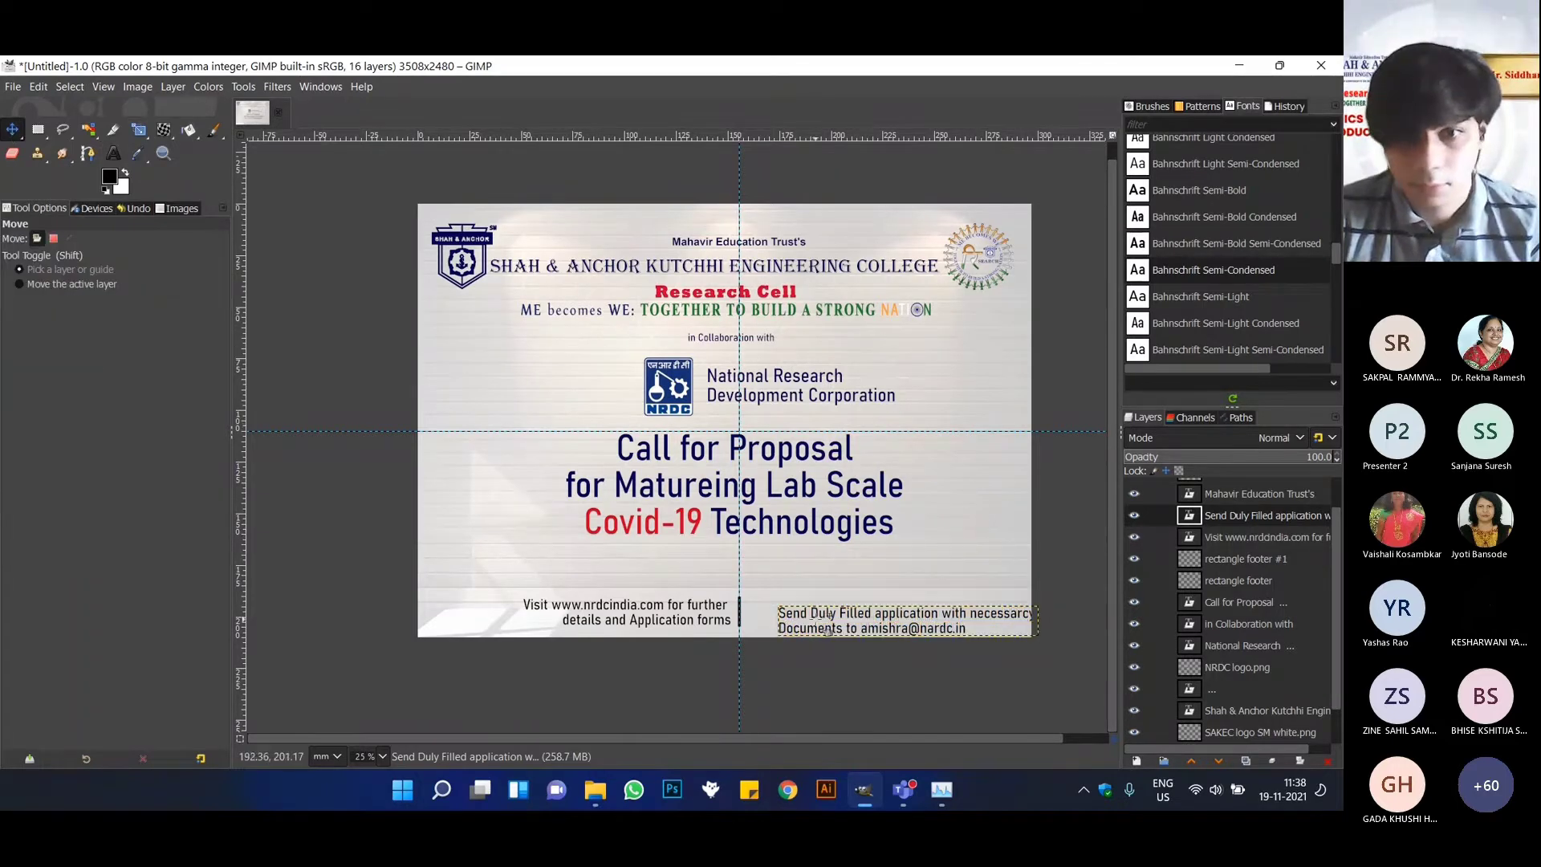
{"action": "scroll", "coordinate": [830, 626], "scroll_direction": "up", "scroll_amount": 2}
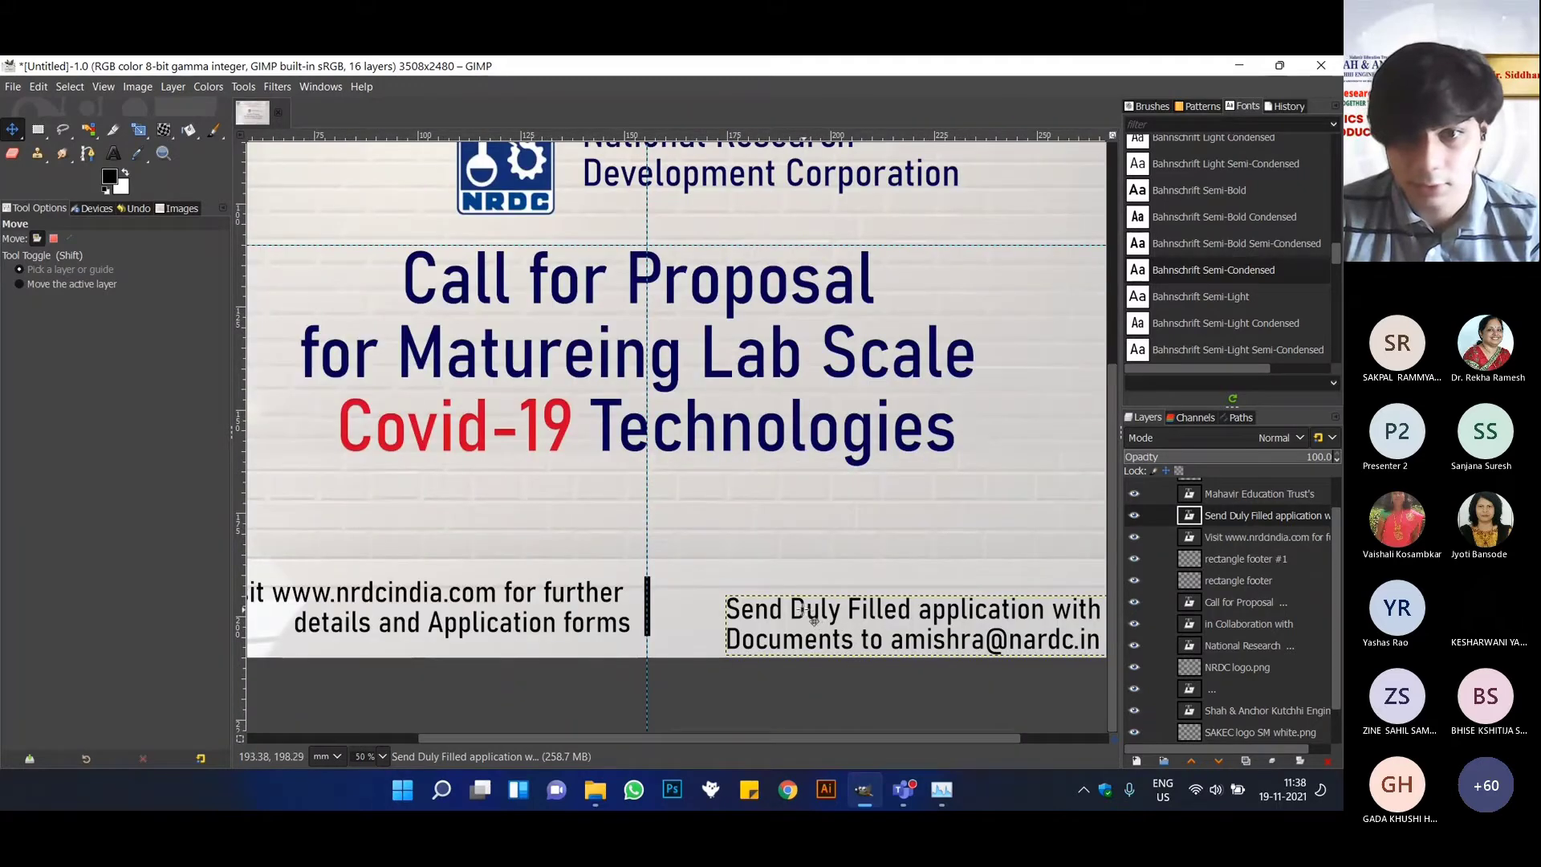
{"action": "left_click_drag", "start_coordinate": [815, 616], "coordinate": [753, 602]}
{"action": "scroll", "coordinate": [752, 602], "scroll_direction": "down", "scroll_amount": 2}
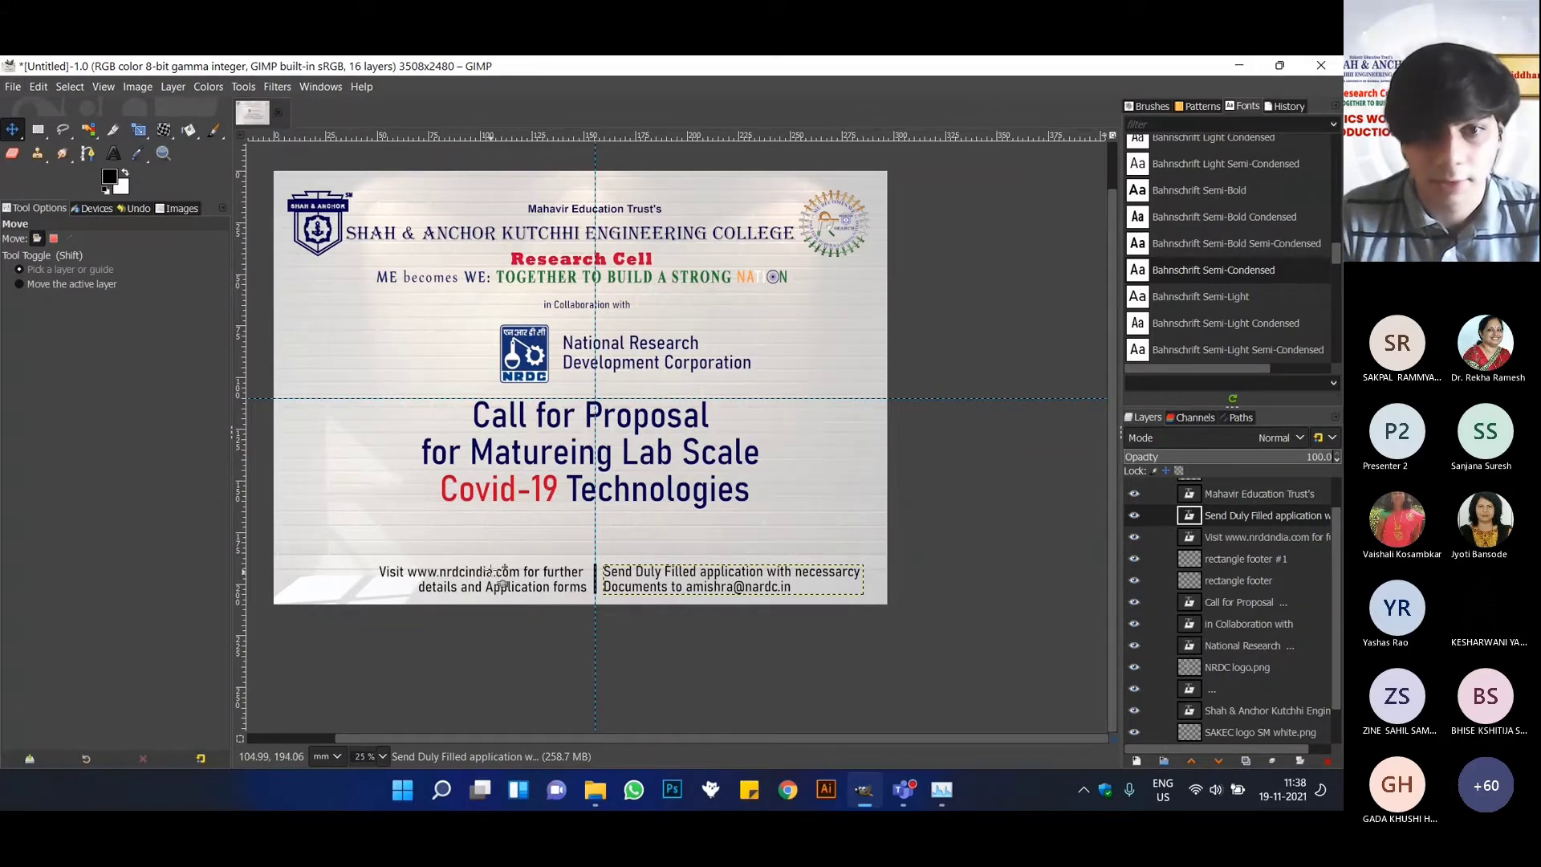
{"action": "scroll", "coordinate": [498, 569], "scroll_direction": "up", "scroll_amount": 1, "text": "ctrl"}
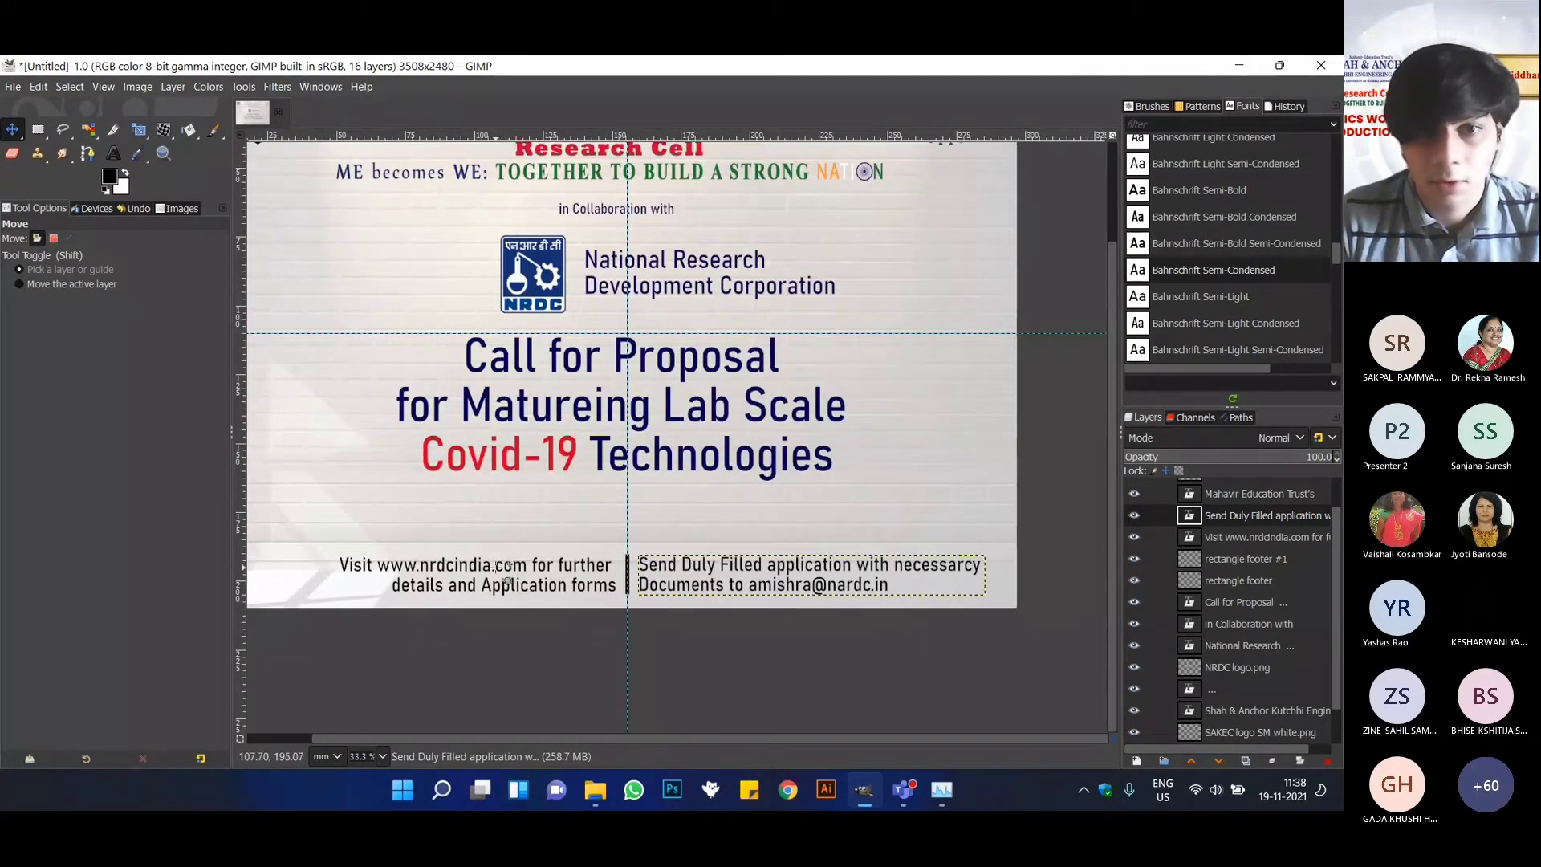
{"action": "left_click_drag", "start_coordinate": [502, 572], "coordinate": [459, 569]}
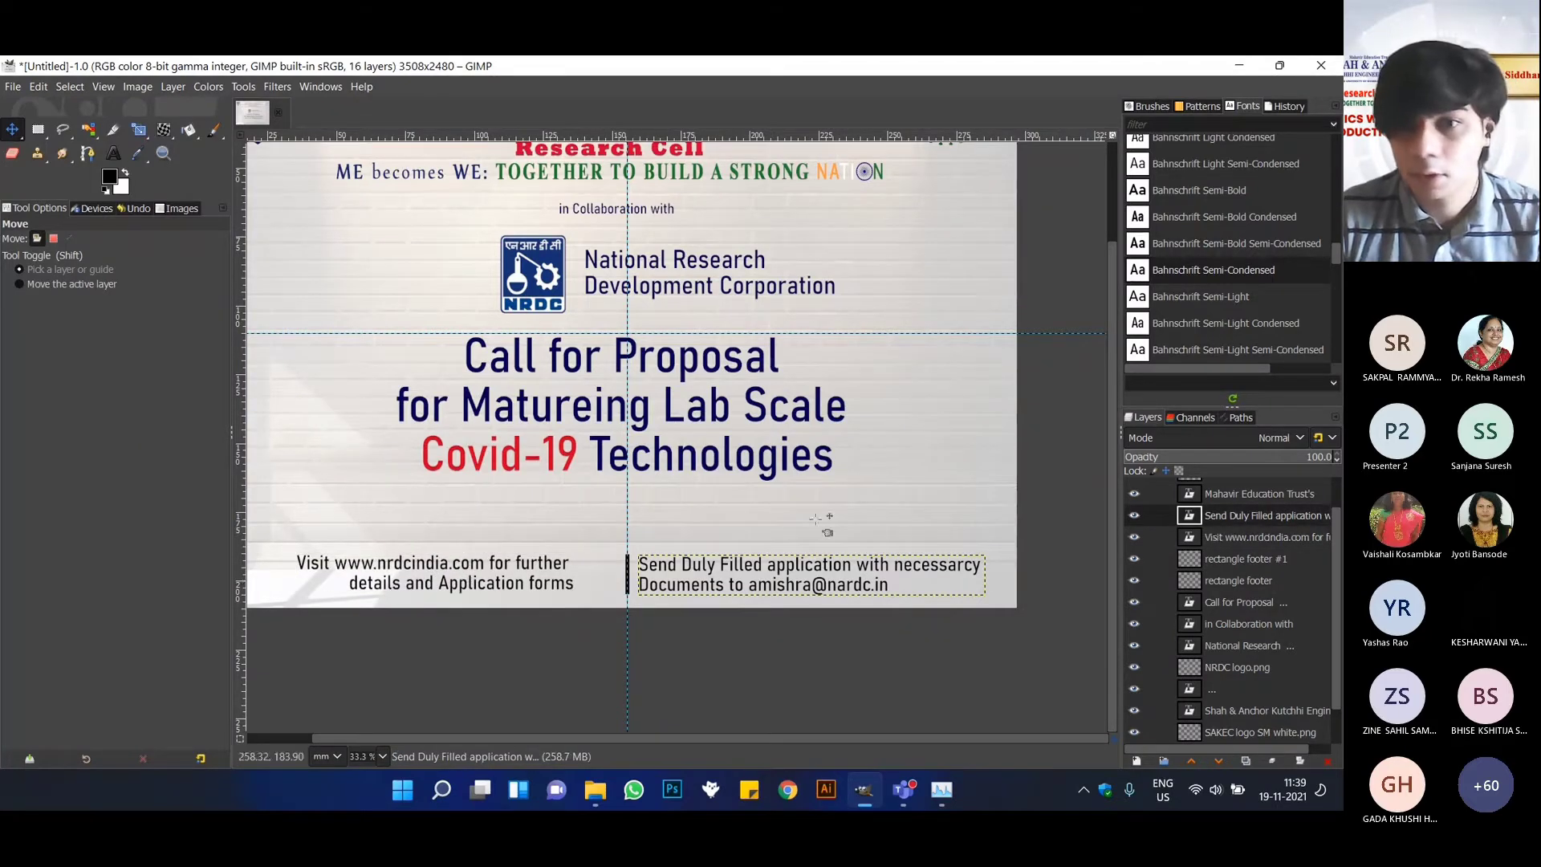
{"action": "left_click", "coordinate": [1229, 534]}
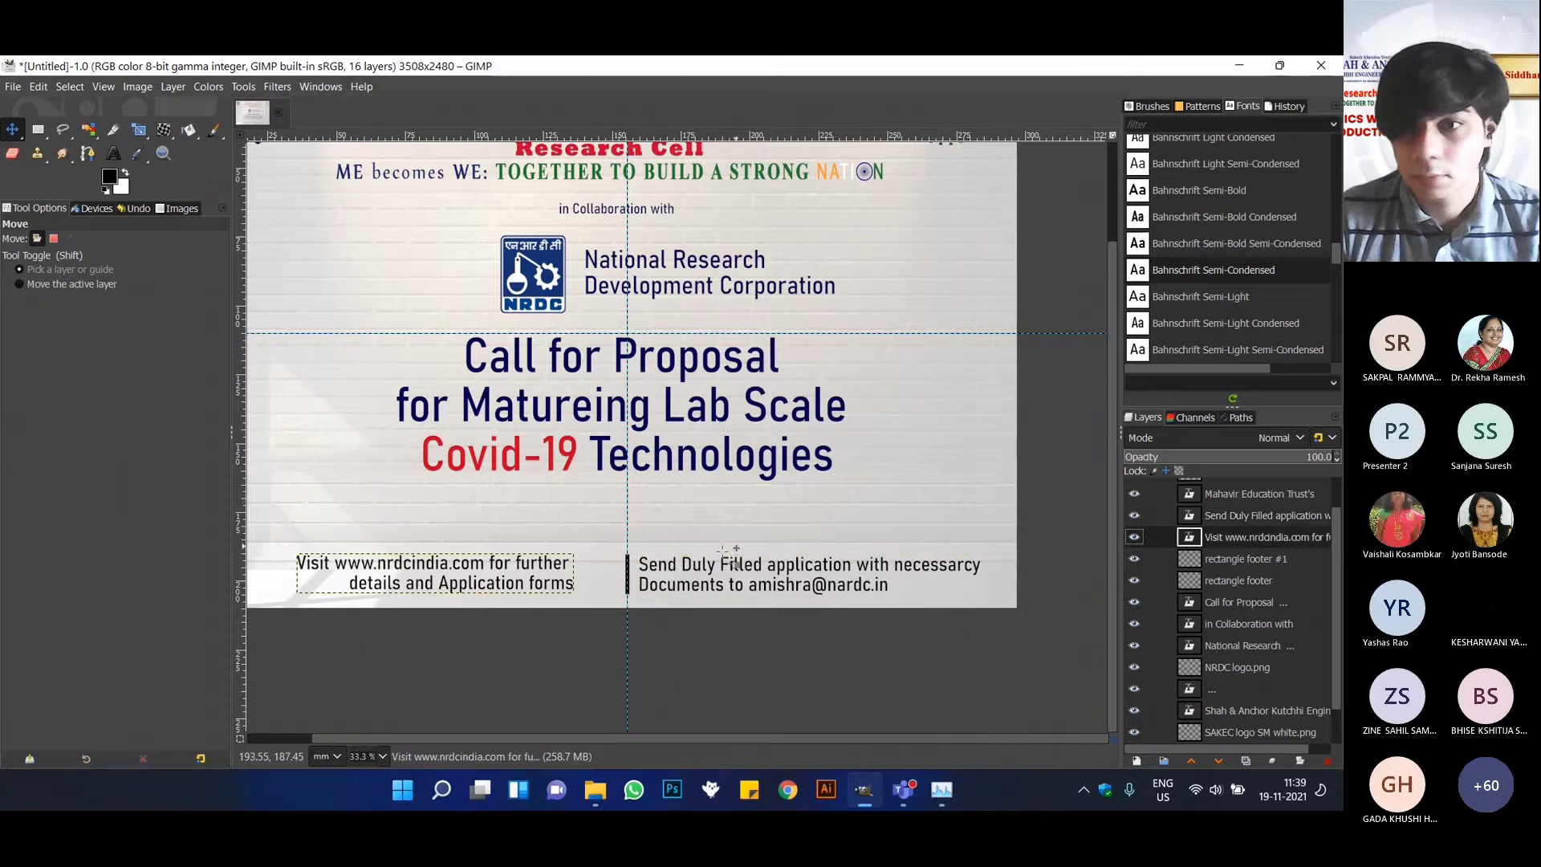
Select the "Send Duly Filled application" layer and move its text left so it starts around the vertical centre guide.
{"action": "left_click", "coordinate": [1252, 515]}
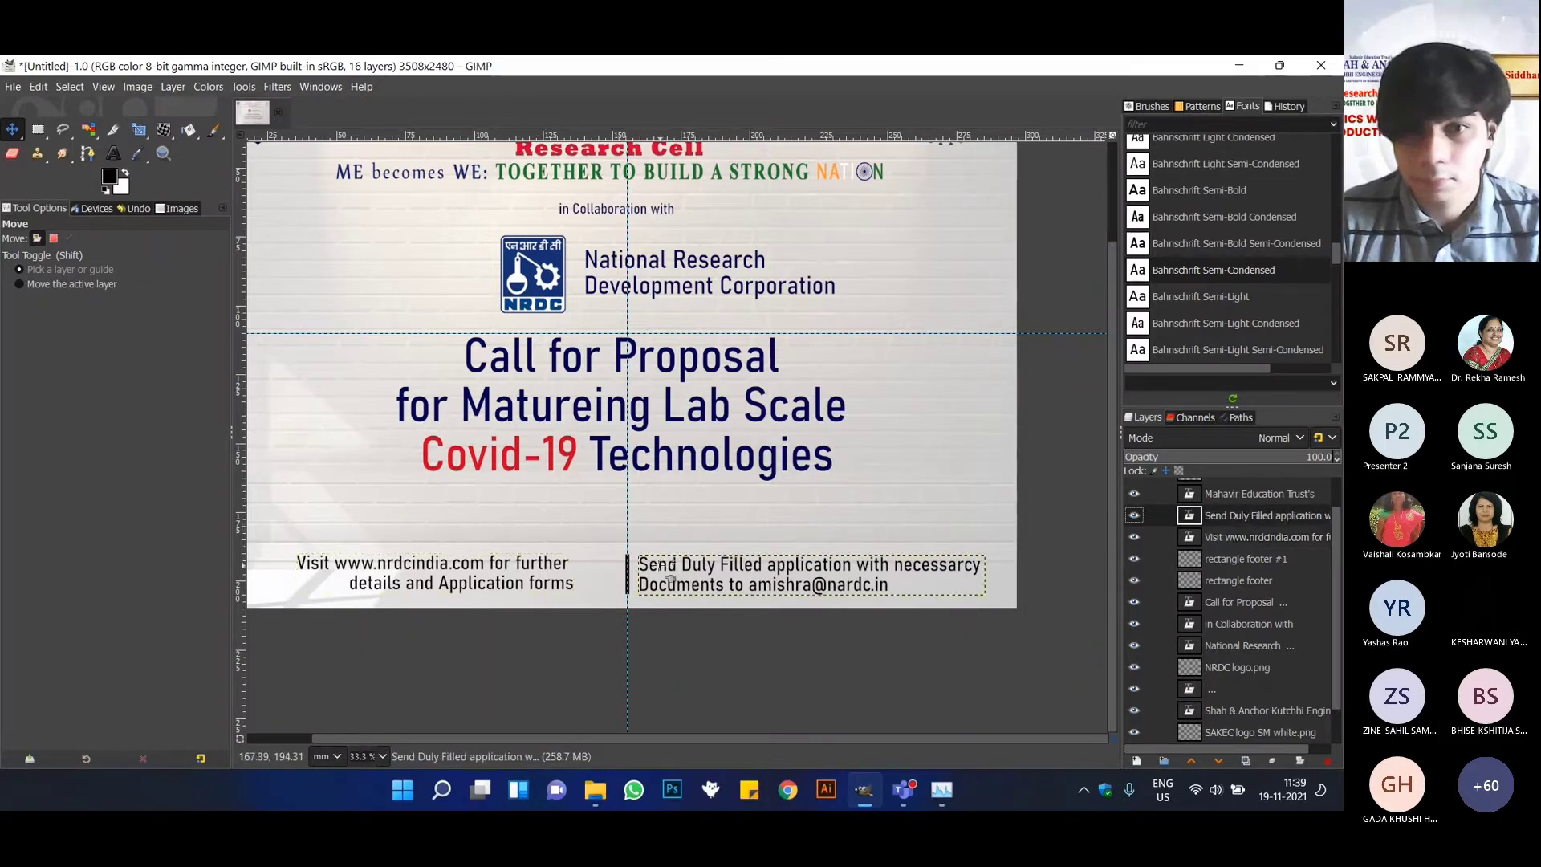
{"action": "left_click_drag", "start_coordinate": [675, 566], "coordinate": [662, 555]}
{"action": "scroll", "coordinate": [687, 596], "scroll_direction": "up", "scroll_amount": 2}
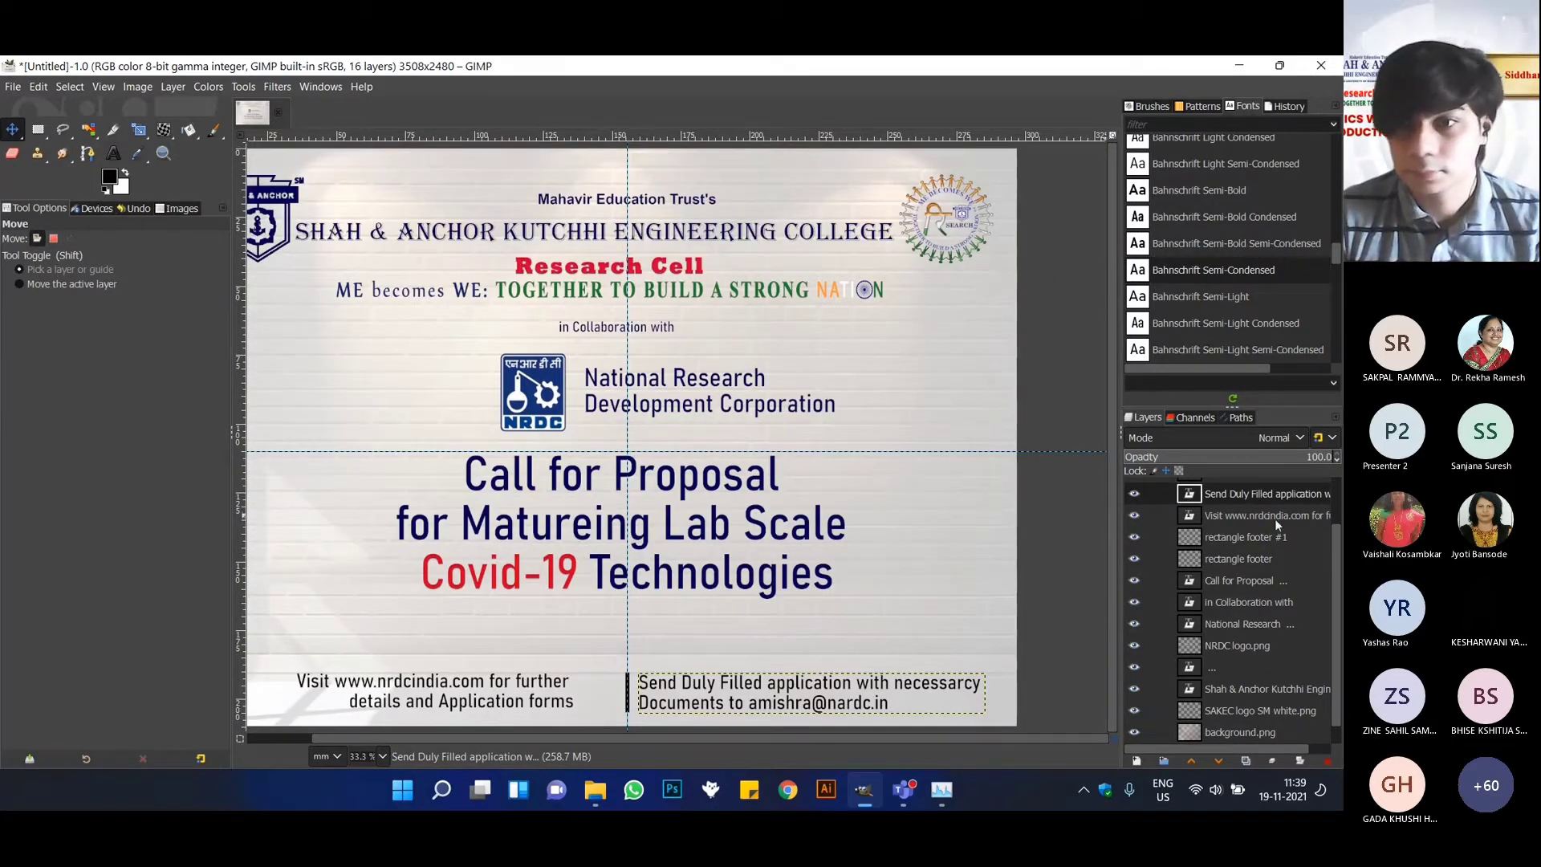
{"action": "key", "text": "ctrl"}
{"action": "scroll", "coordinate": [660, 710], "scroll_direction": "up", "scroll_amount": 1}
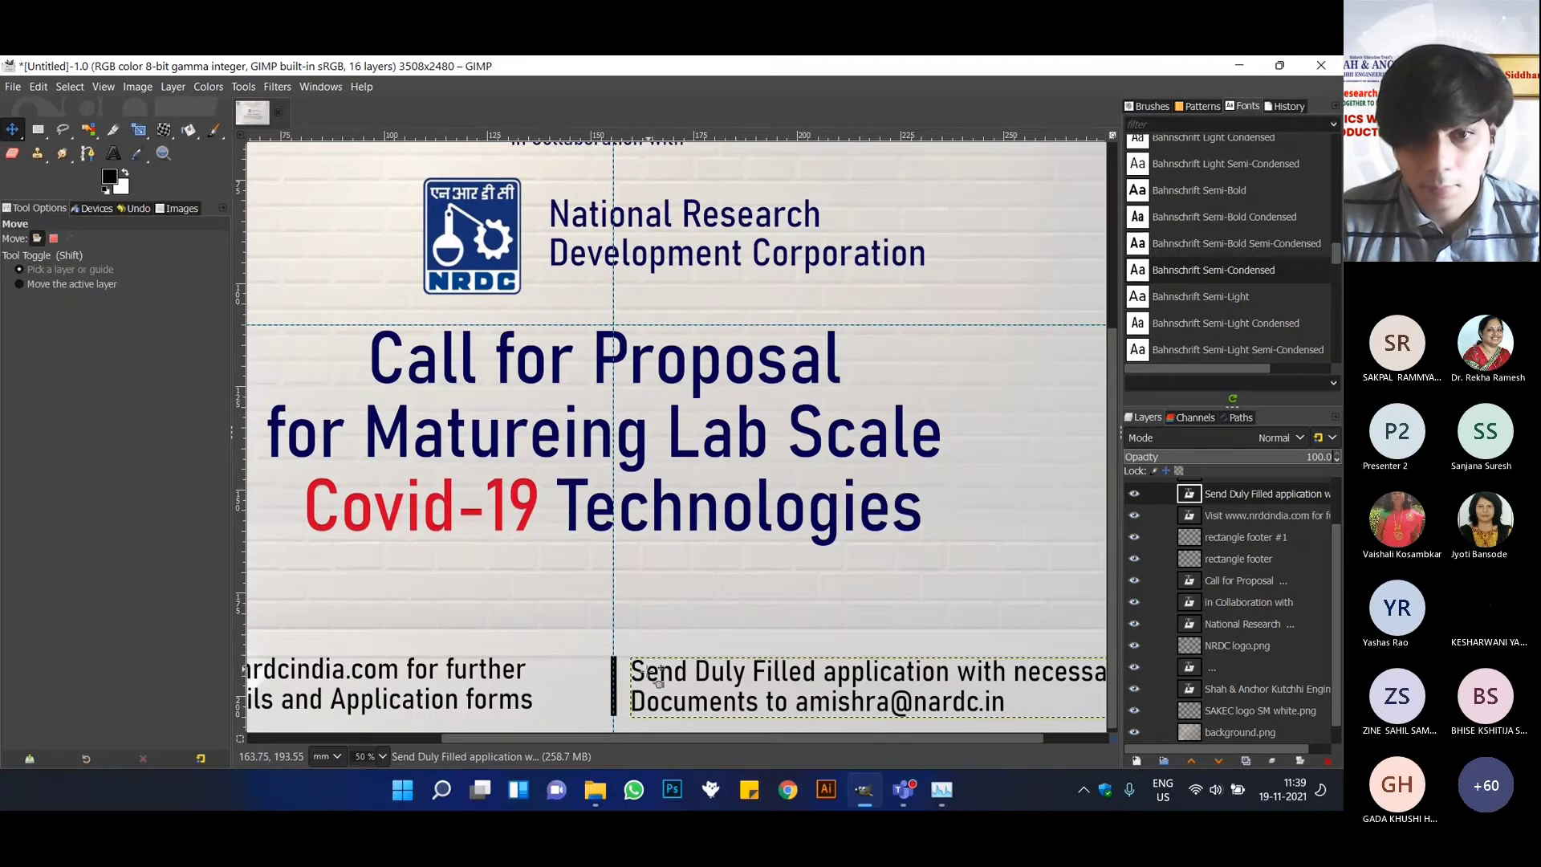
{"action": "left_click_drag", "start_coordinate": [663, 683], "coordinate": [636, 684]}
{"action": "scroll", "coordinate": [1252, 549], "scroll_direction": "up", "scroll_amount": 2}
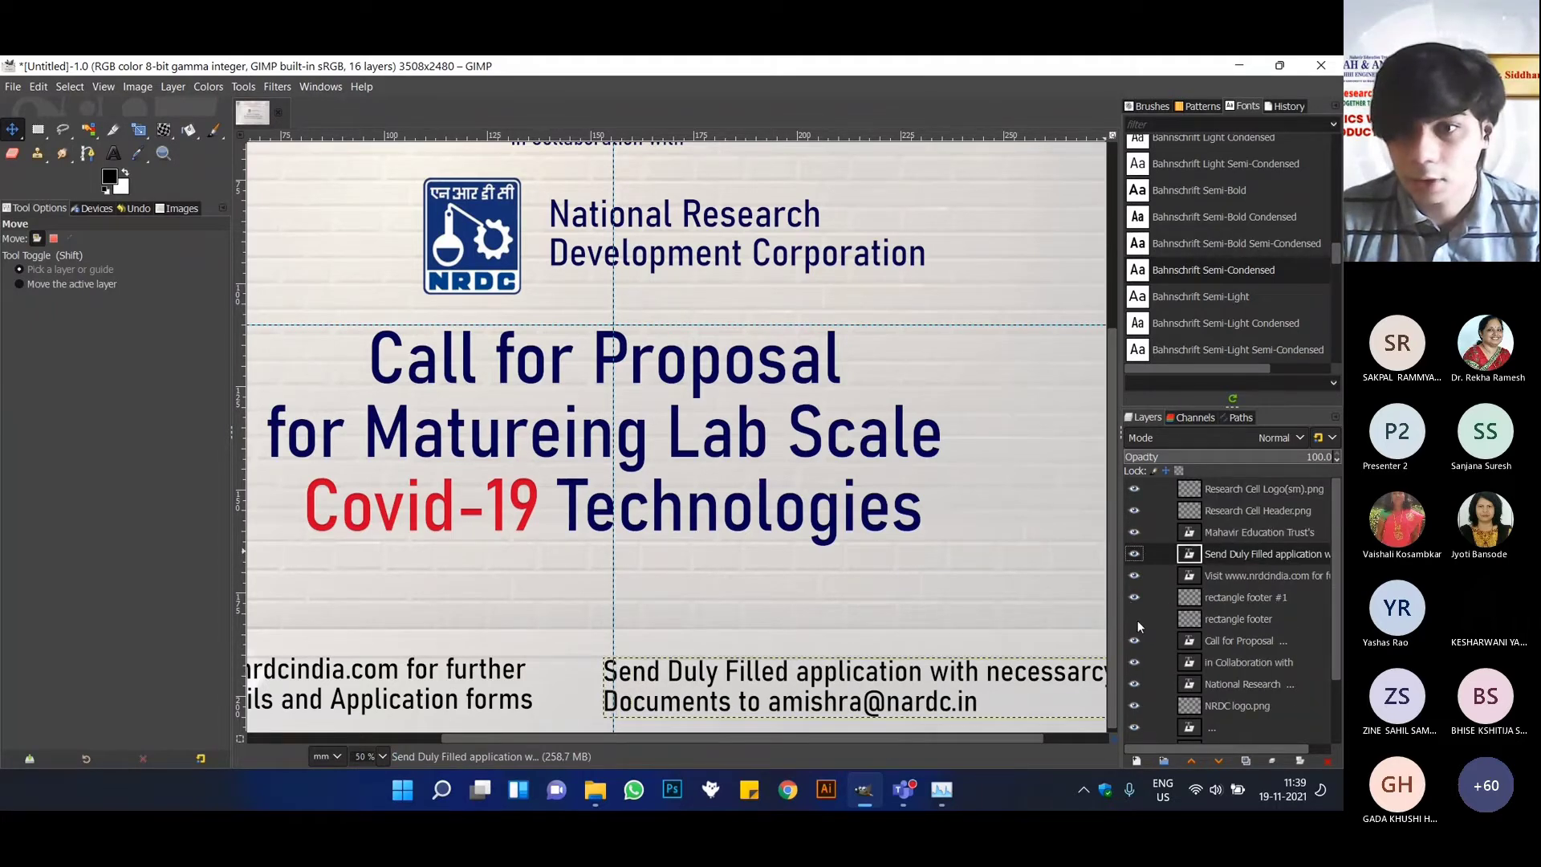
Select the rectangle footer #1 layer and move the divider bar left into the middle of the gap between the two footer texts.
{"action": "left_click", "coordinate": [1136, 619]}
{"action": "left_click", "coordinate": [1211, 596]}
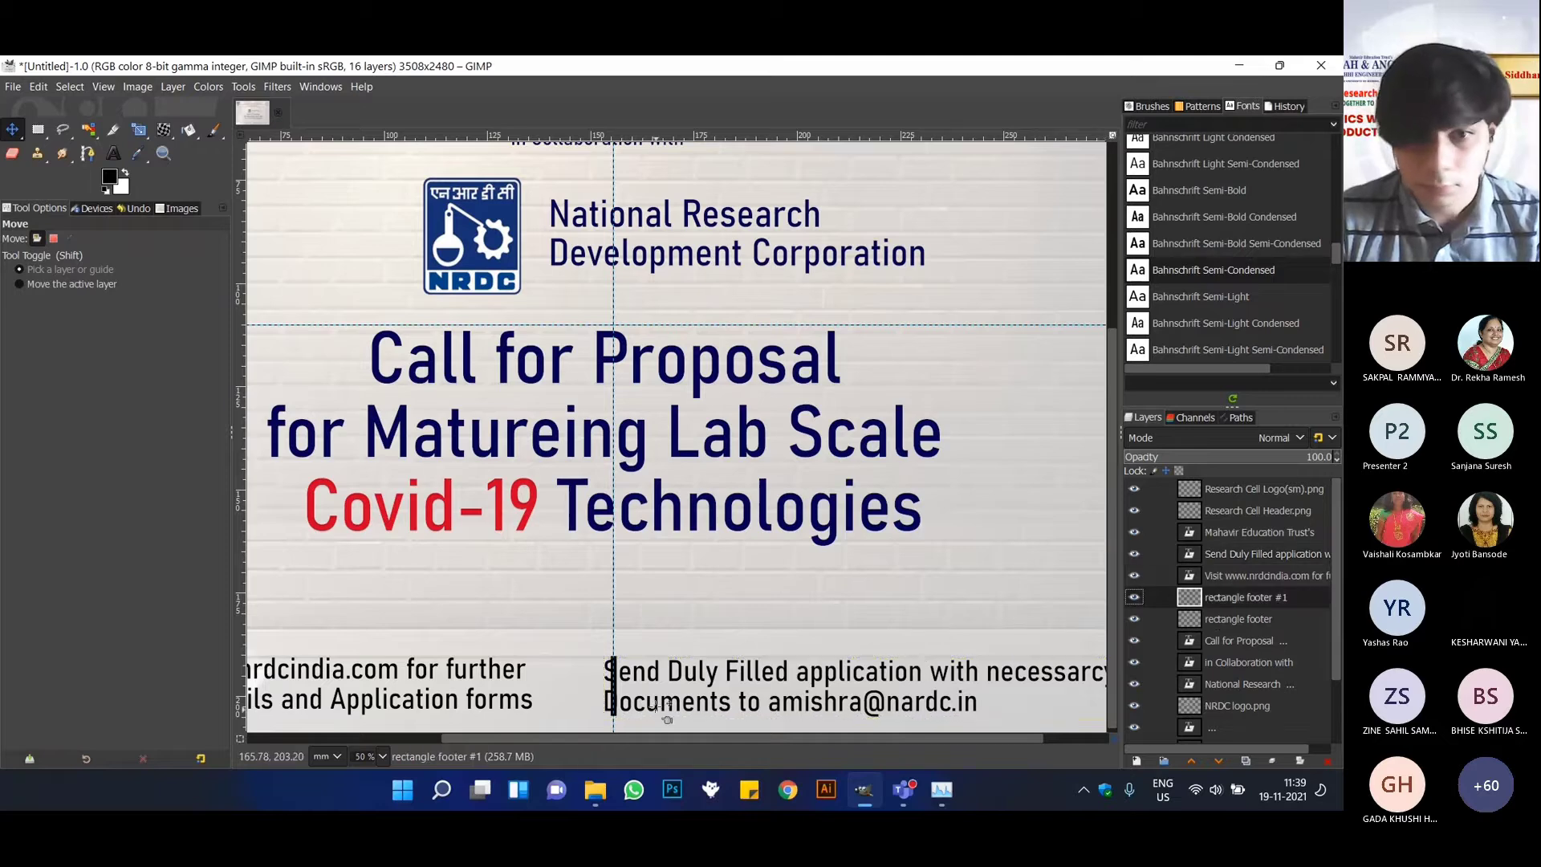
{"action": "left_click_drag", "start_coordinate": [613, 683], "coordinate": [568, 692]}
{"action": "scroll", "coordinate": [600, 666], "scroll_direction": "down", "scroll_amount": 3}
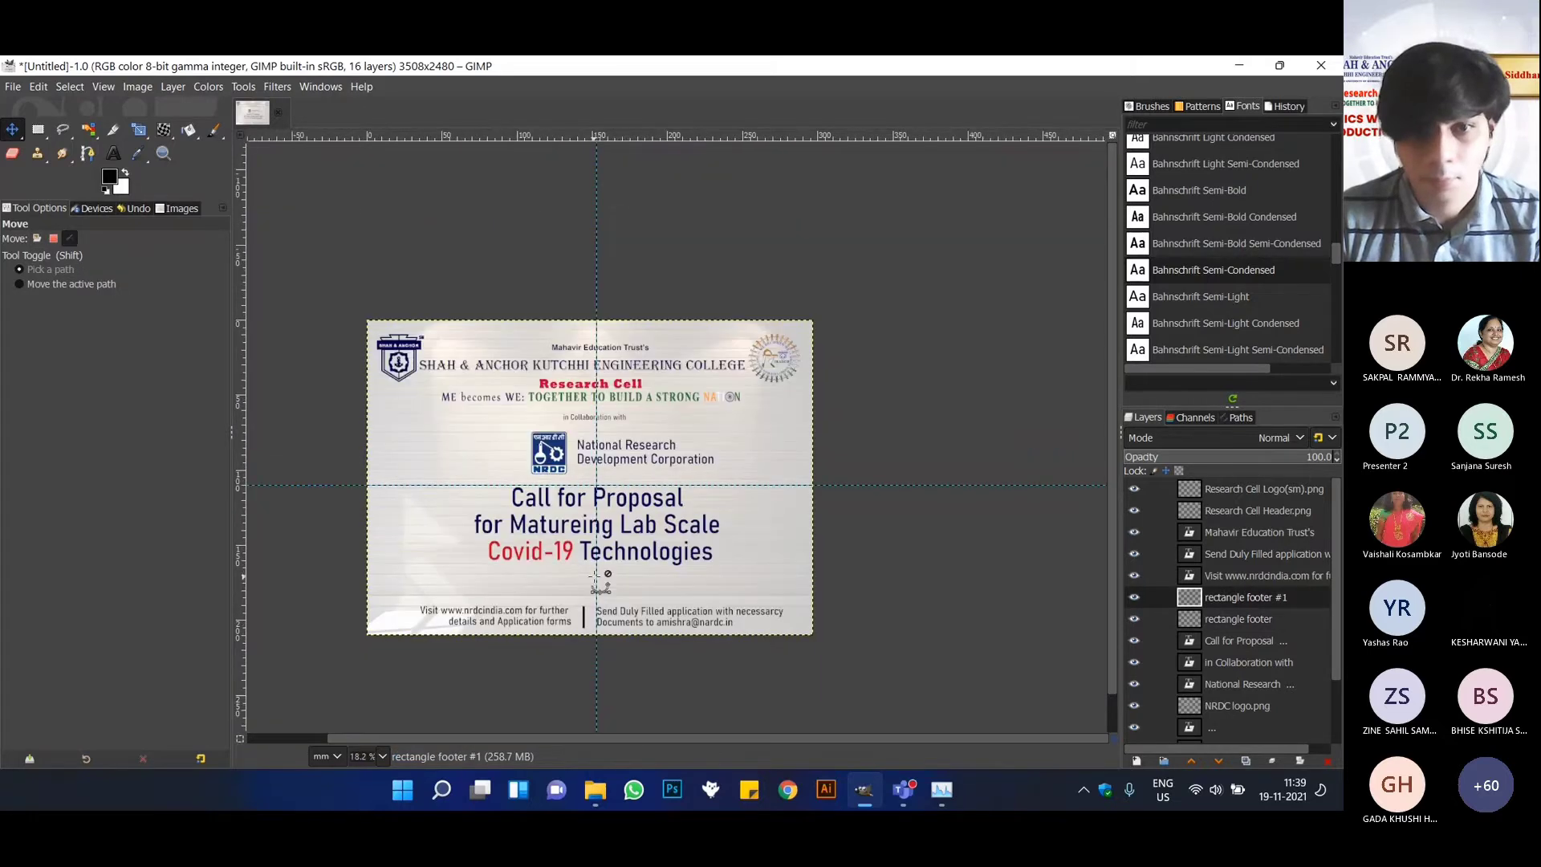
{"action": "scroll", "coordinate": [594, 662], "scroll_direction": "up", "scroll_amount": 2}
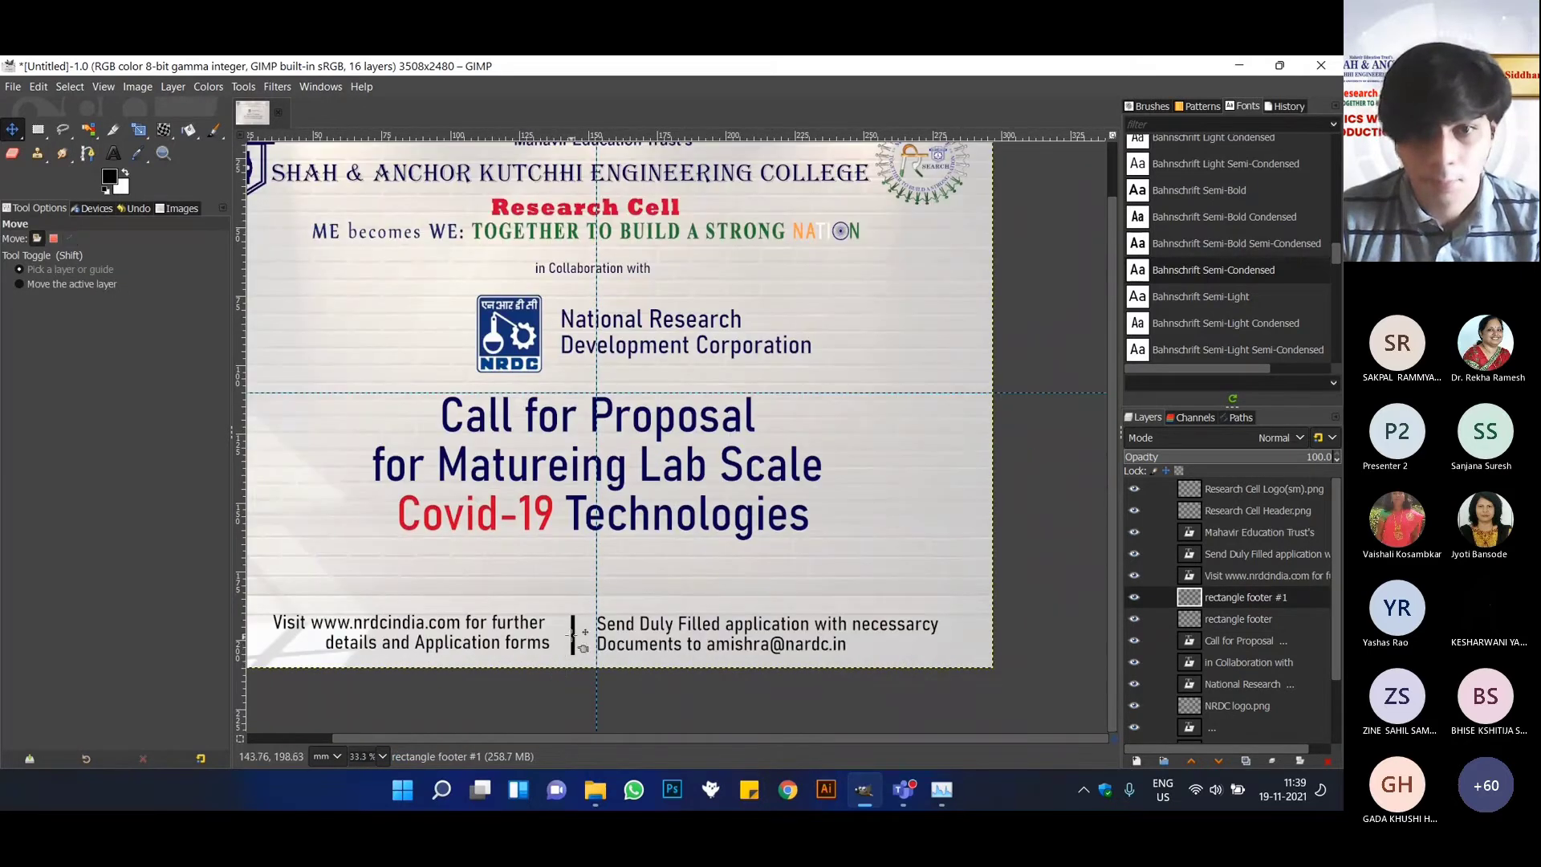
{"action": "left_click_drag", "start_coordinate": [571, 634], "coordinate": [575, 634]}
{"action": "scroll", "coordinate": [663, 536], "scroll_direction": "down", "scroll_amount": 1}
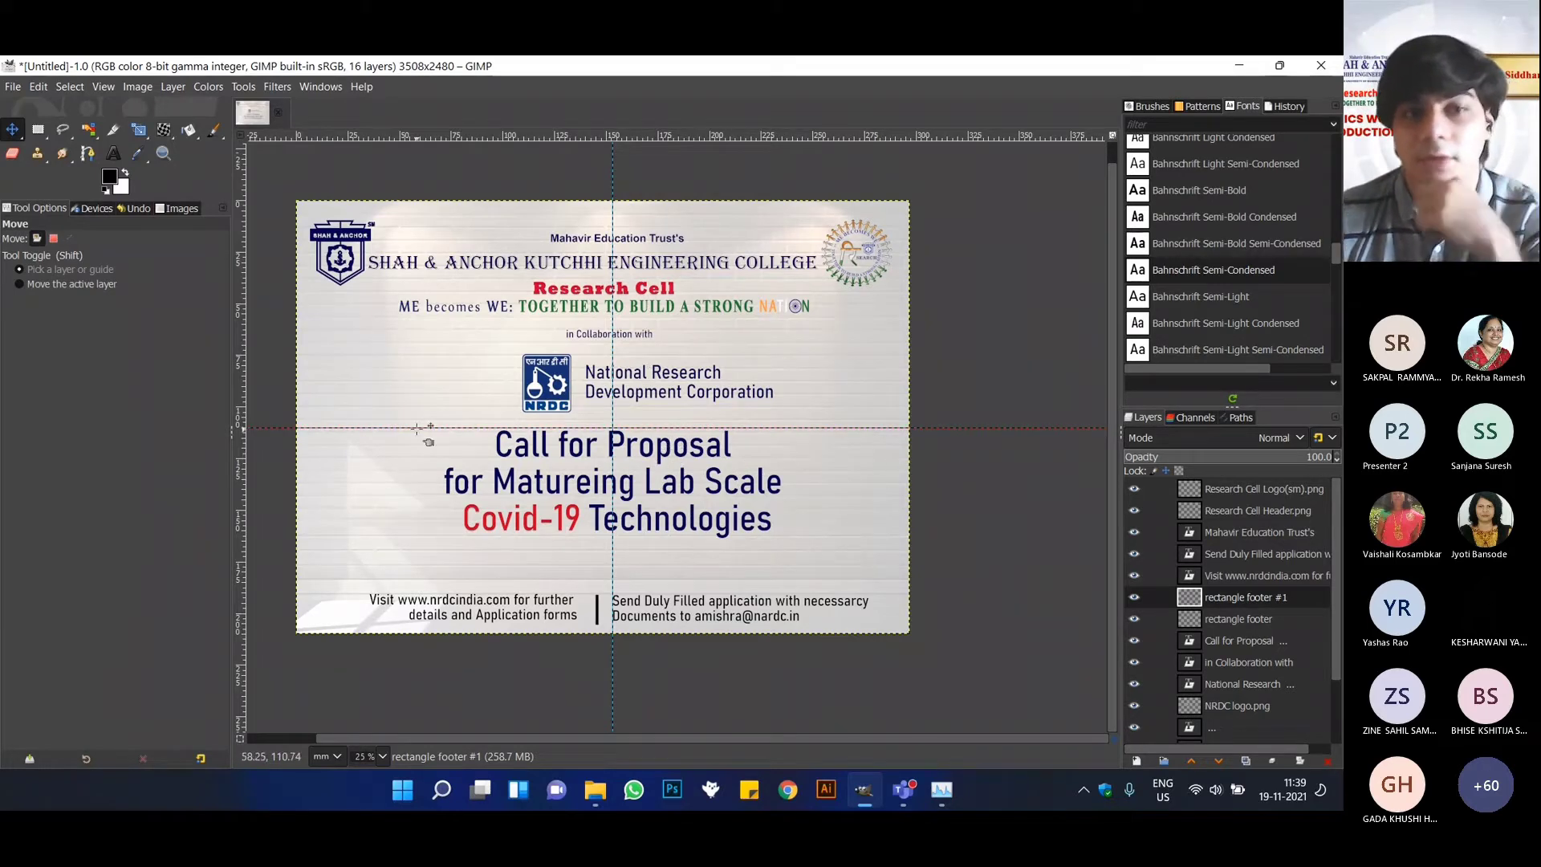
Remove the horizontal and vertical guides from the poster.
{"action": "left_click_drag", "start_coordinate": [416, 427], "coordinate": [416, 427]}
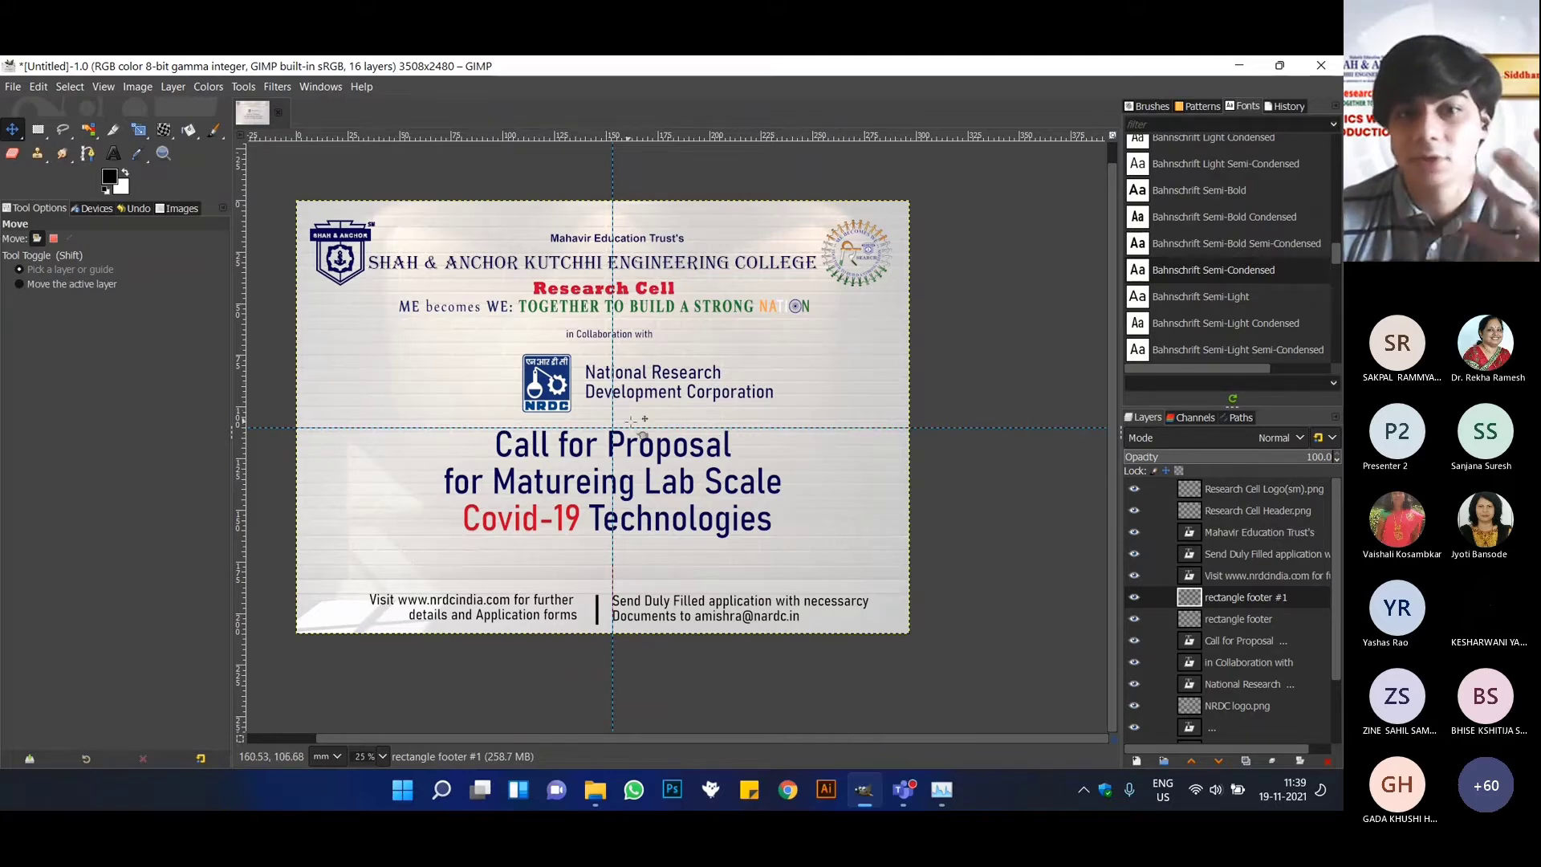
{"action": "left_click_drag", "start_coordinate": [725, 427], "coordinate": [749, 91]}
{"action": "left_click_drag", "start_coordinate": [613, 186], "coordinate": [145, 211]}
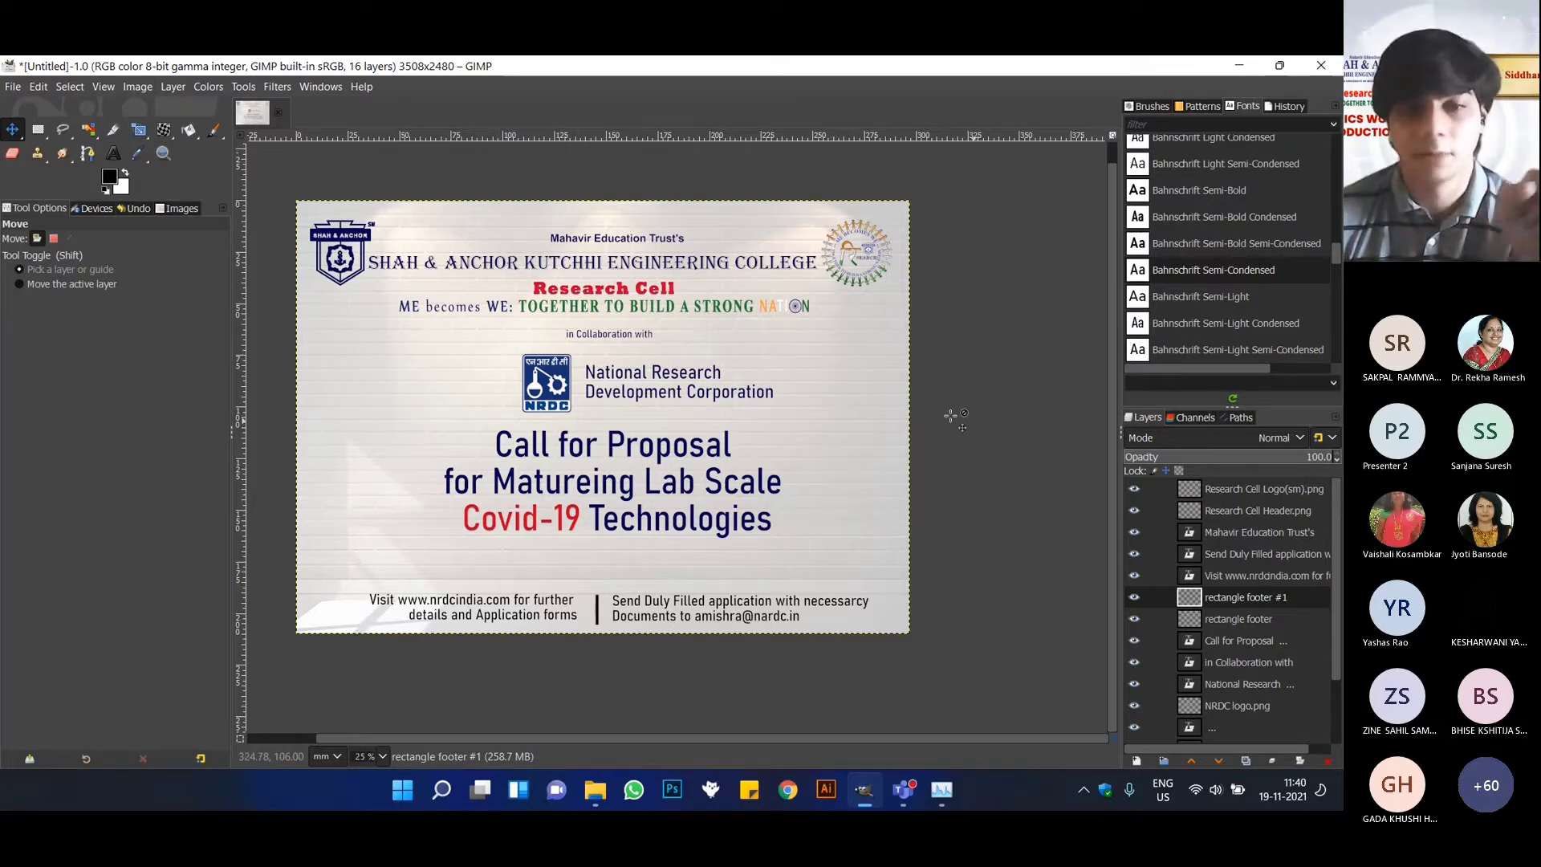
Open Illustration 1.png and illustration 2.png from the Resources folder as new layers in the poster.
{"action": "left_click", "coordinate": [13, 87]}
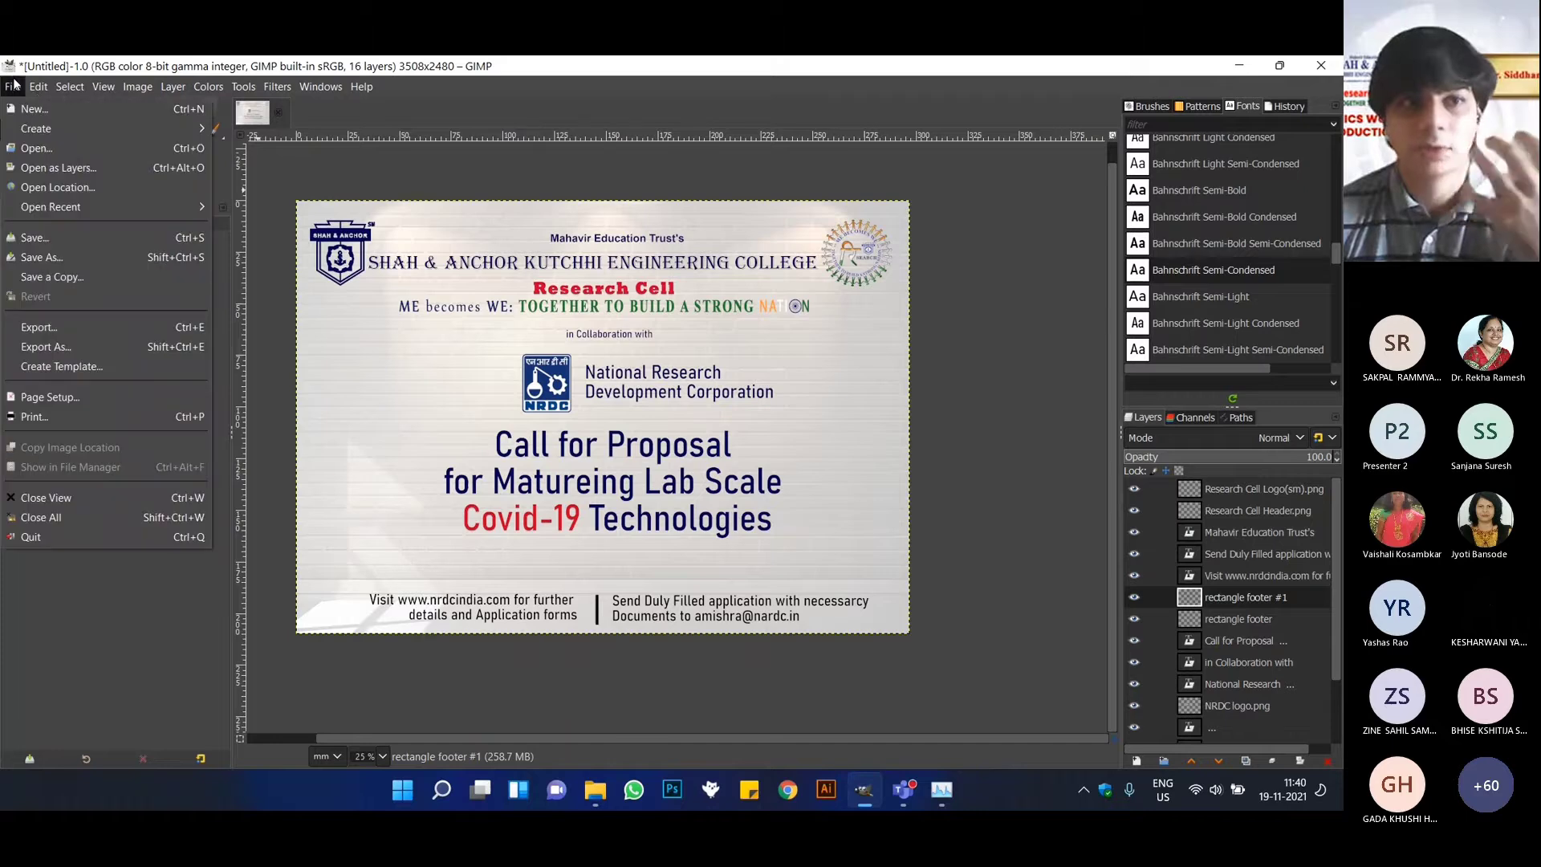
{"action": "left_click", "coordinate": [65, 166]}
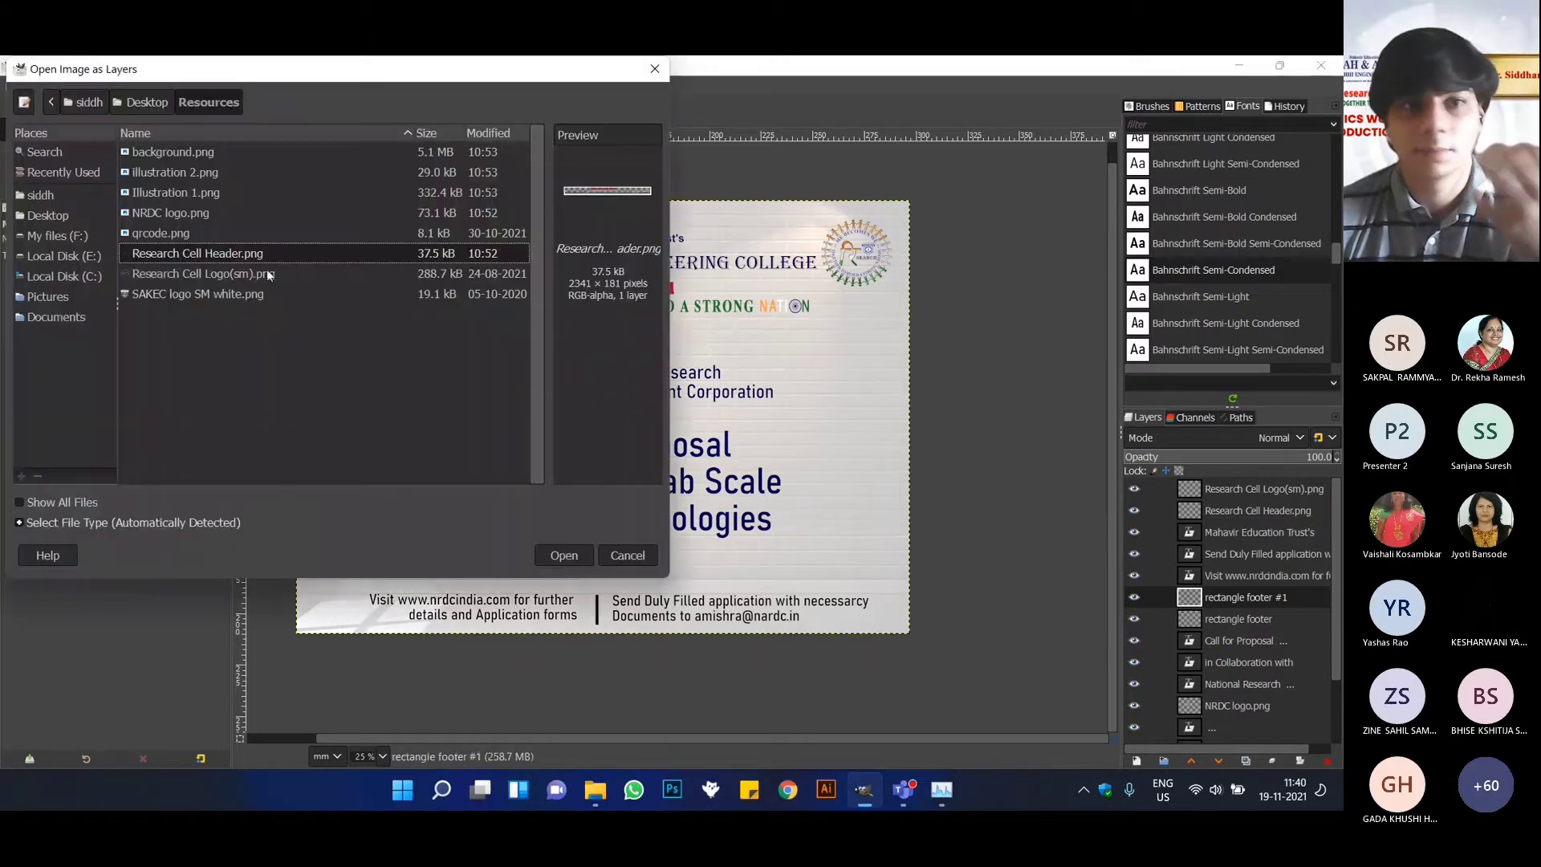
{"action": "left_click", "coordinate": [197, 194]}
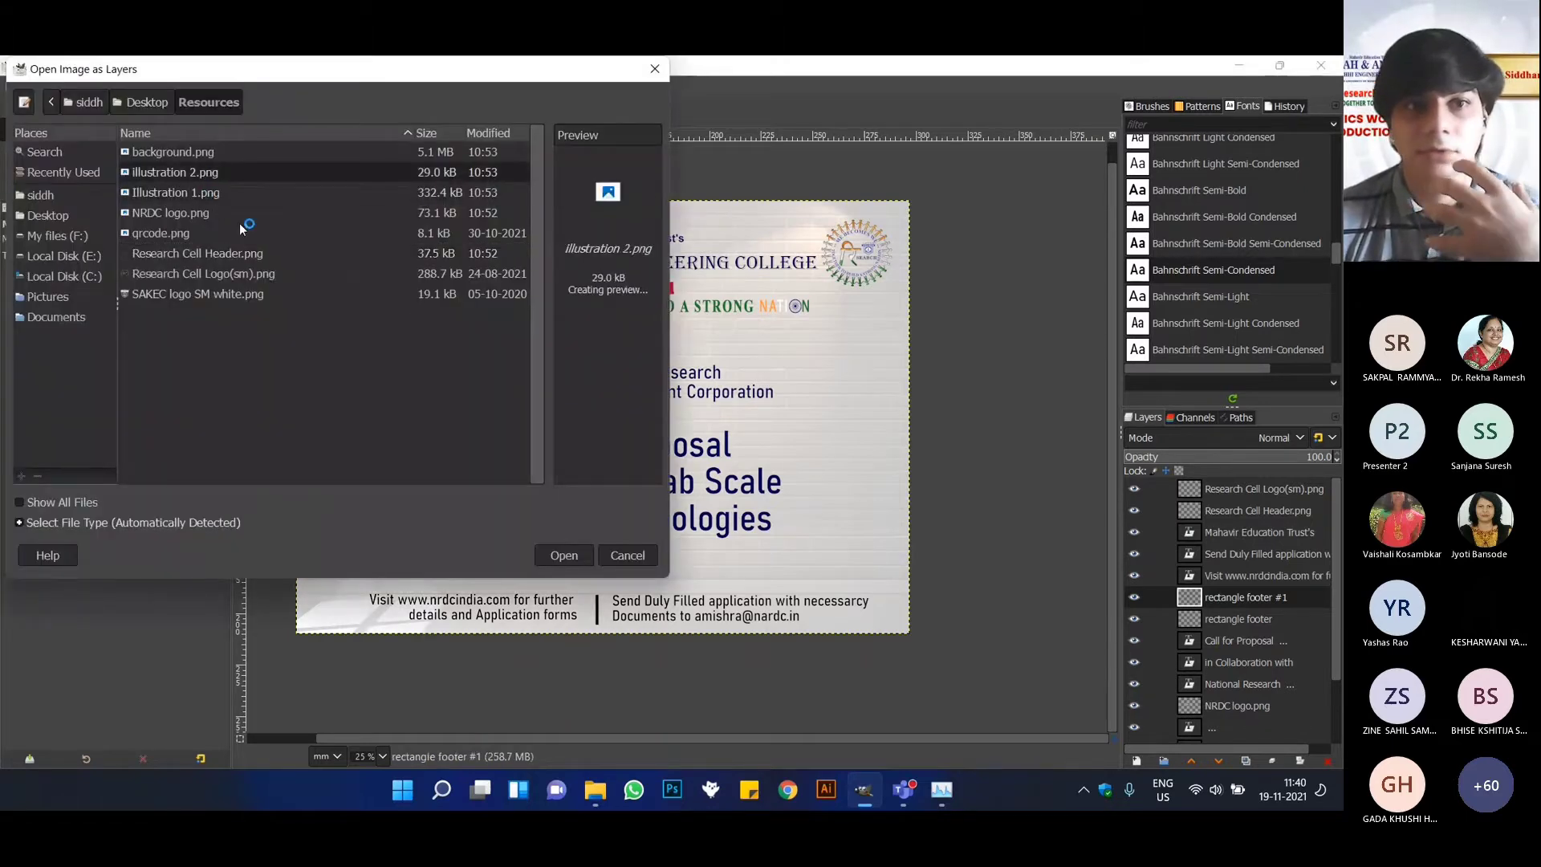
{"action": "left_click", "coordinate": [256, 170], "text": "ctrl"}
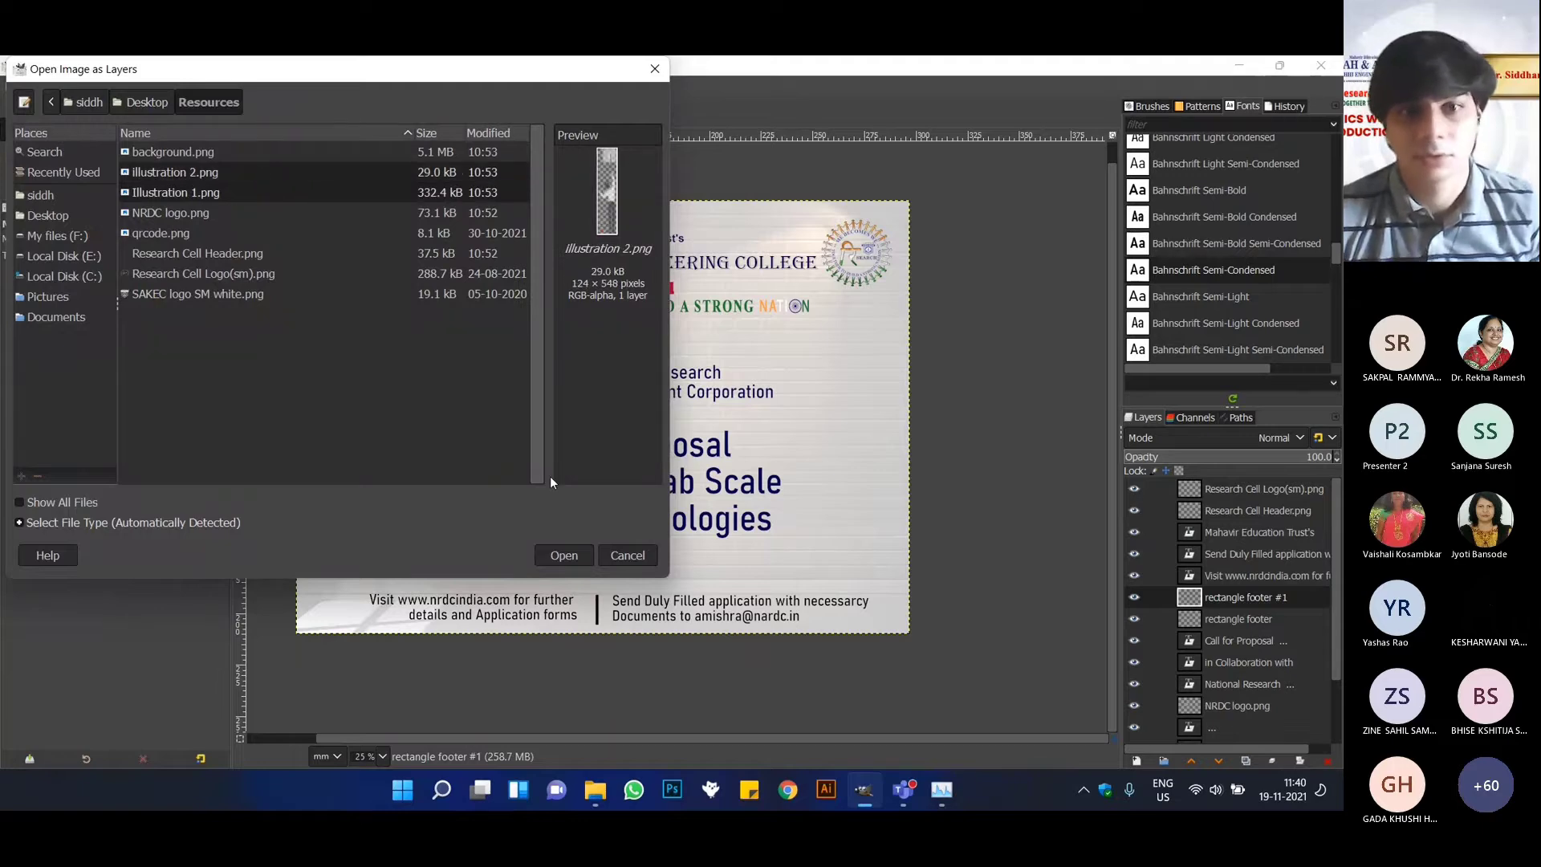
{"action": "left_click", "coordinate": [565, 556]}
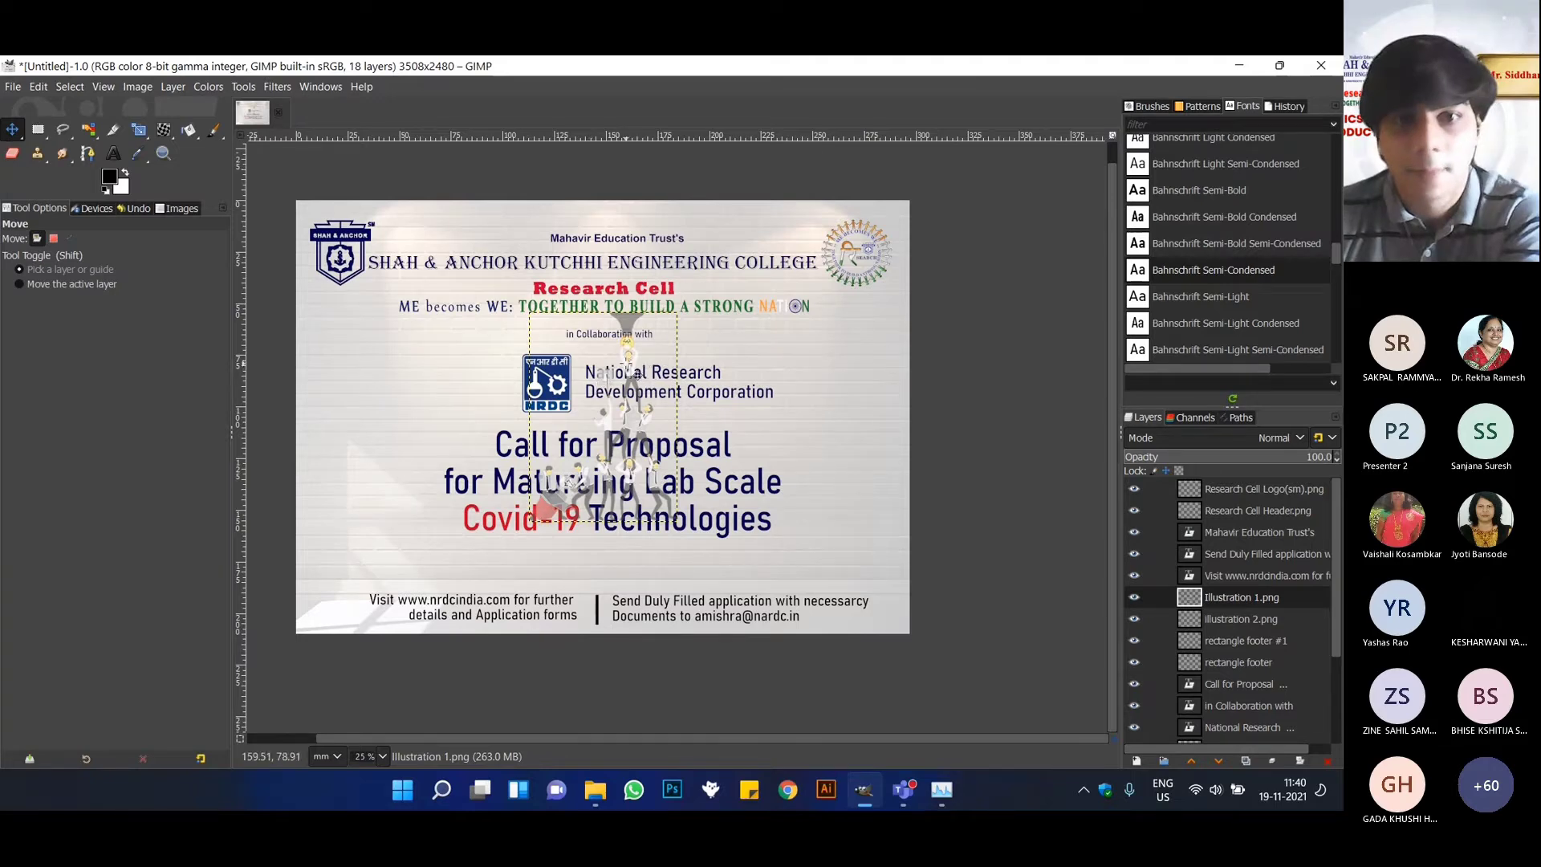
Move the human-pyramid illustration to the poster's left side and the single-man illustration to the right side below the round logo.
{"action": "left_click_drag", "start_coordinate": [634, 362], "coordinate": [402, 387]}
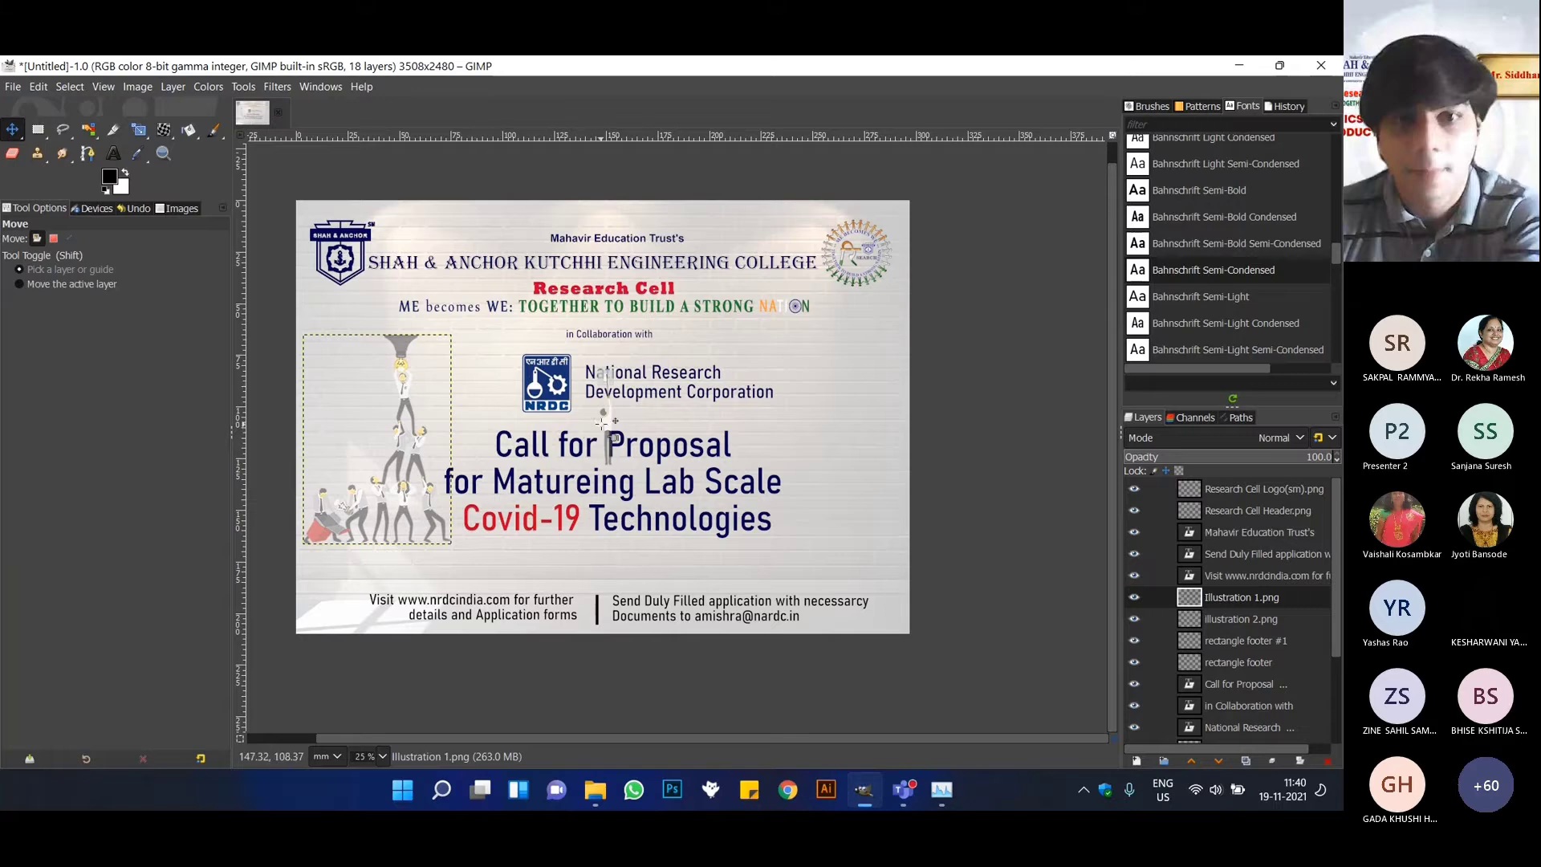
{"action": "left_click_drag", "start_coordinate": [614, 416], "coordinate": [874, 426]}
{"action": "left_click", "coordinate": [771, 374]}
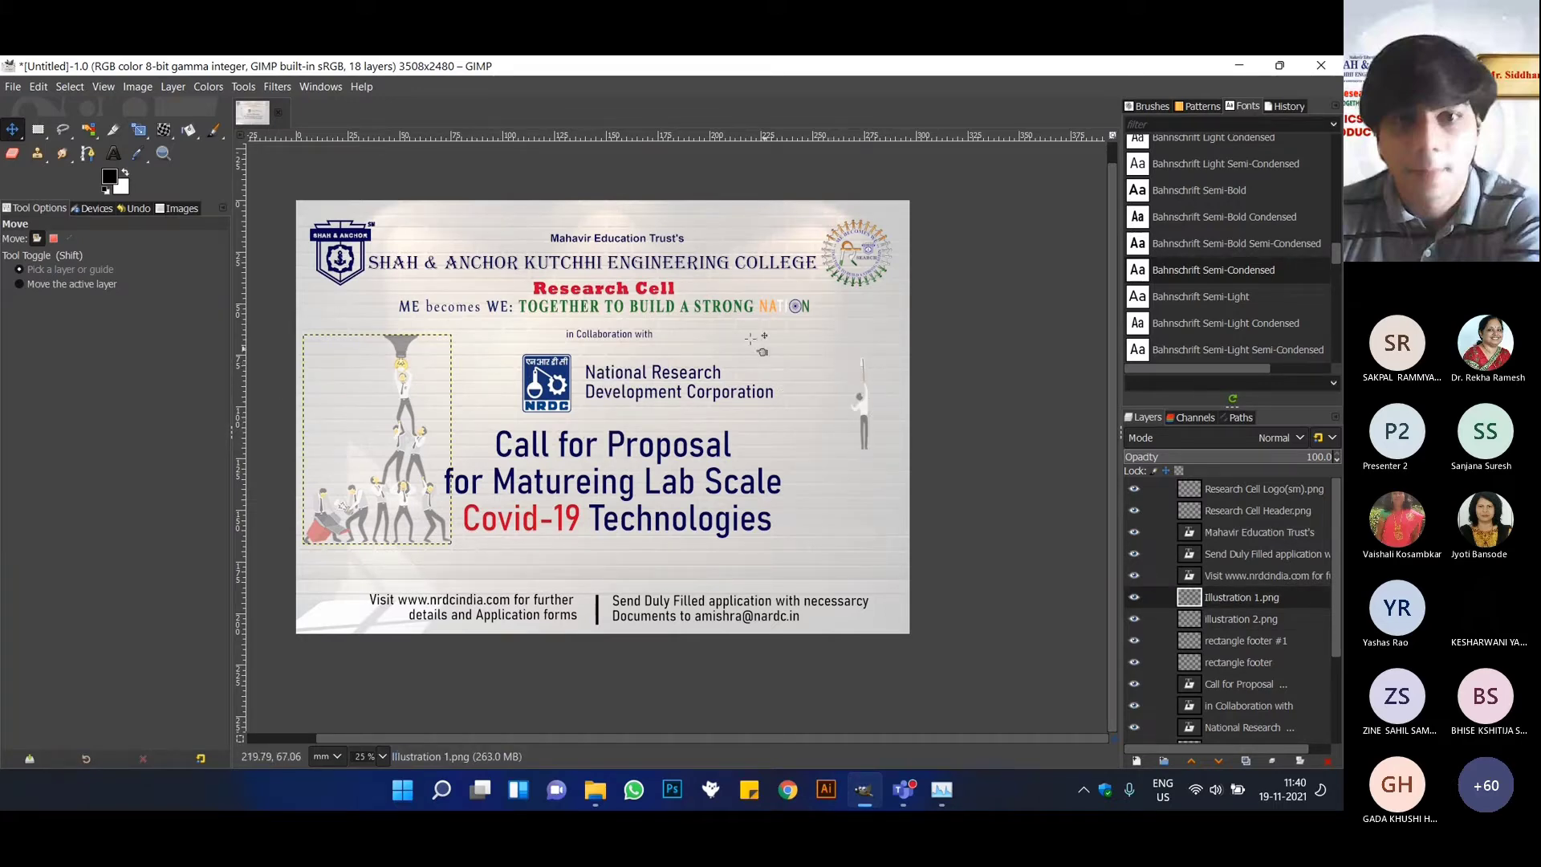
Scale the illustration 2.png layer with its aspect ratio kept to about 19.9 × 88 mm and shift it slightly upward.
{"action": "left_click", "coordinate": [137, 131]}
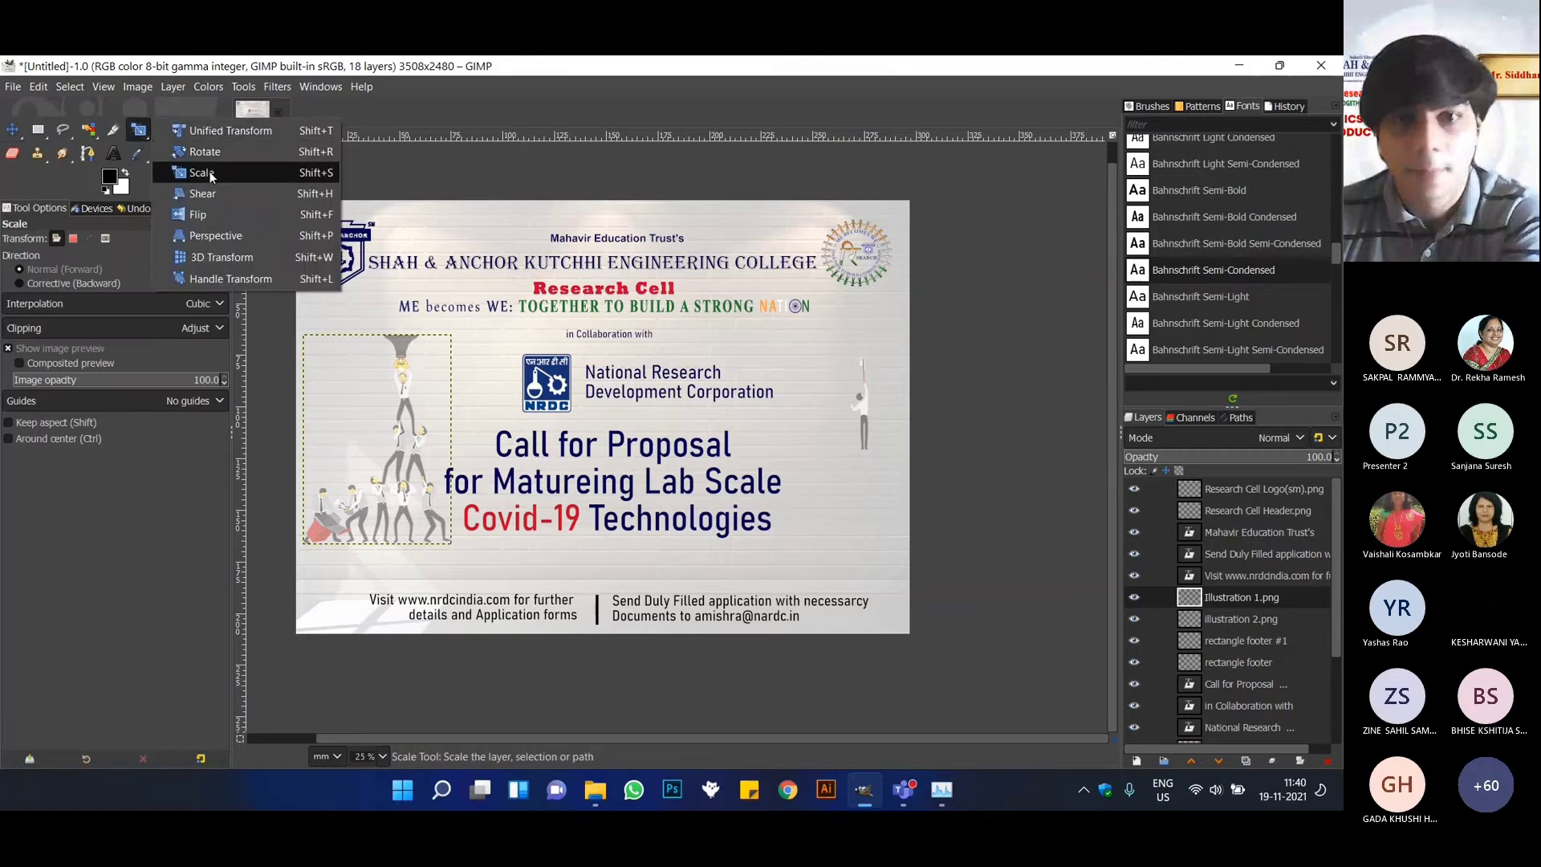
{"action": "left_click", "coordinate": [859, 412]}
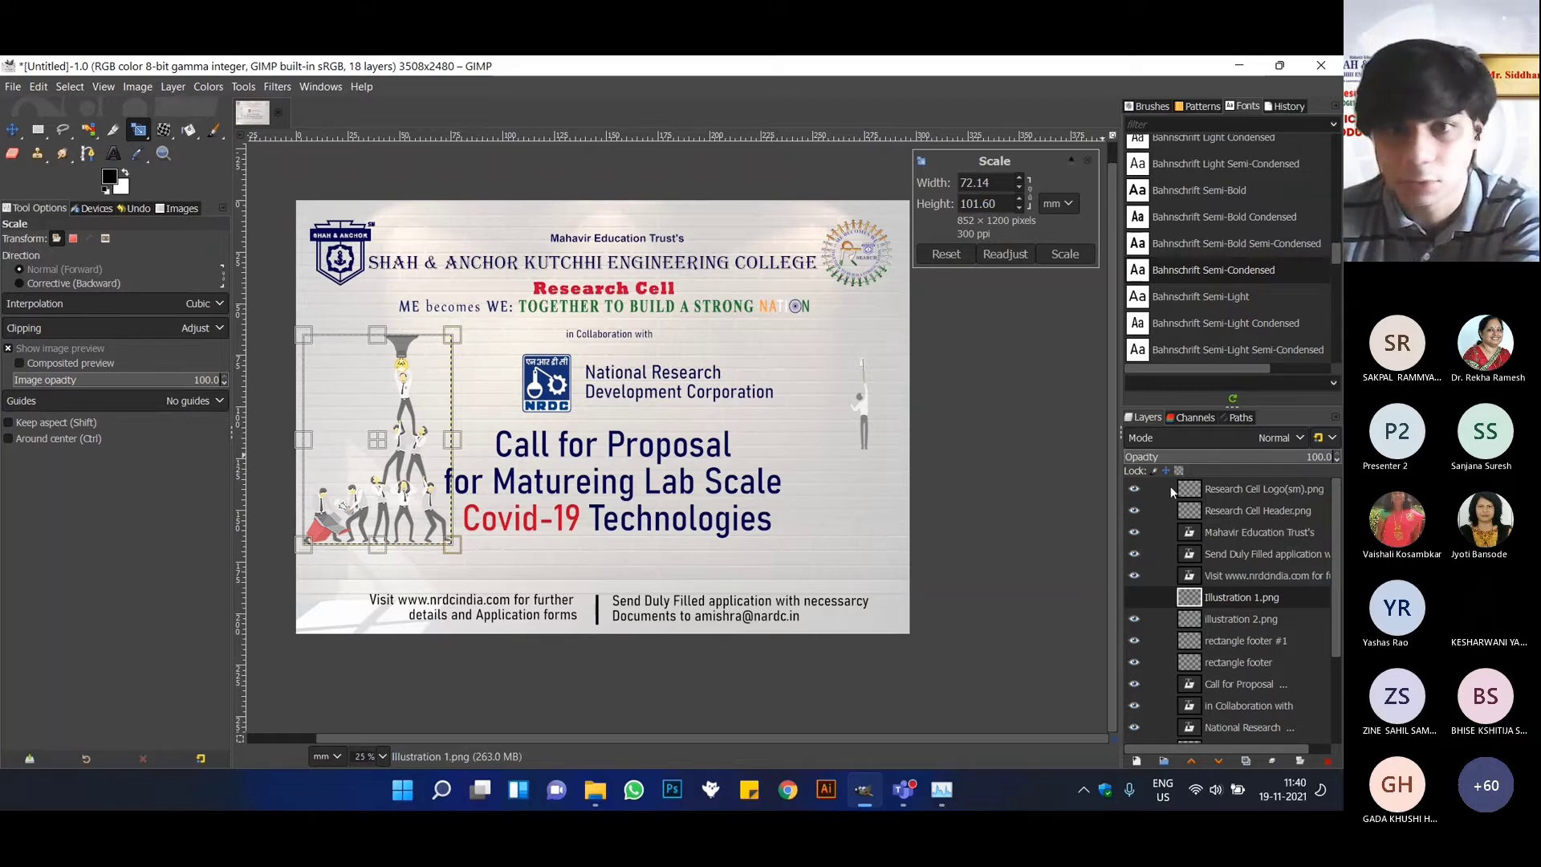
{"action": "left_click", "coordinate": [1241, 619]}
{"action": "left_click", "coordinate": [868, 460]}
{"action": "left_click_drag", "start_coordinate": [863, 453], "coordinate": [823, 536]}
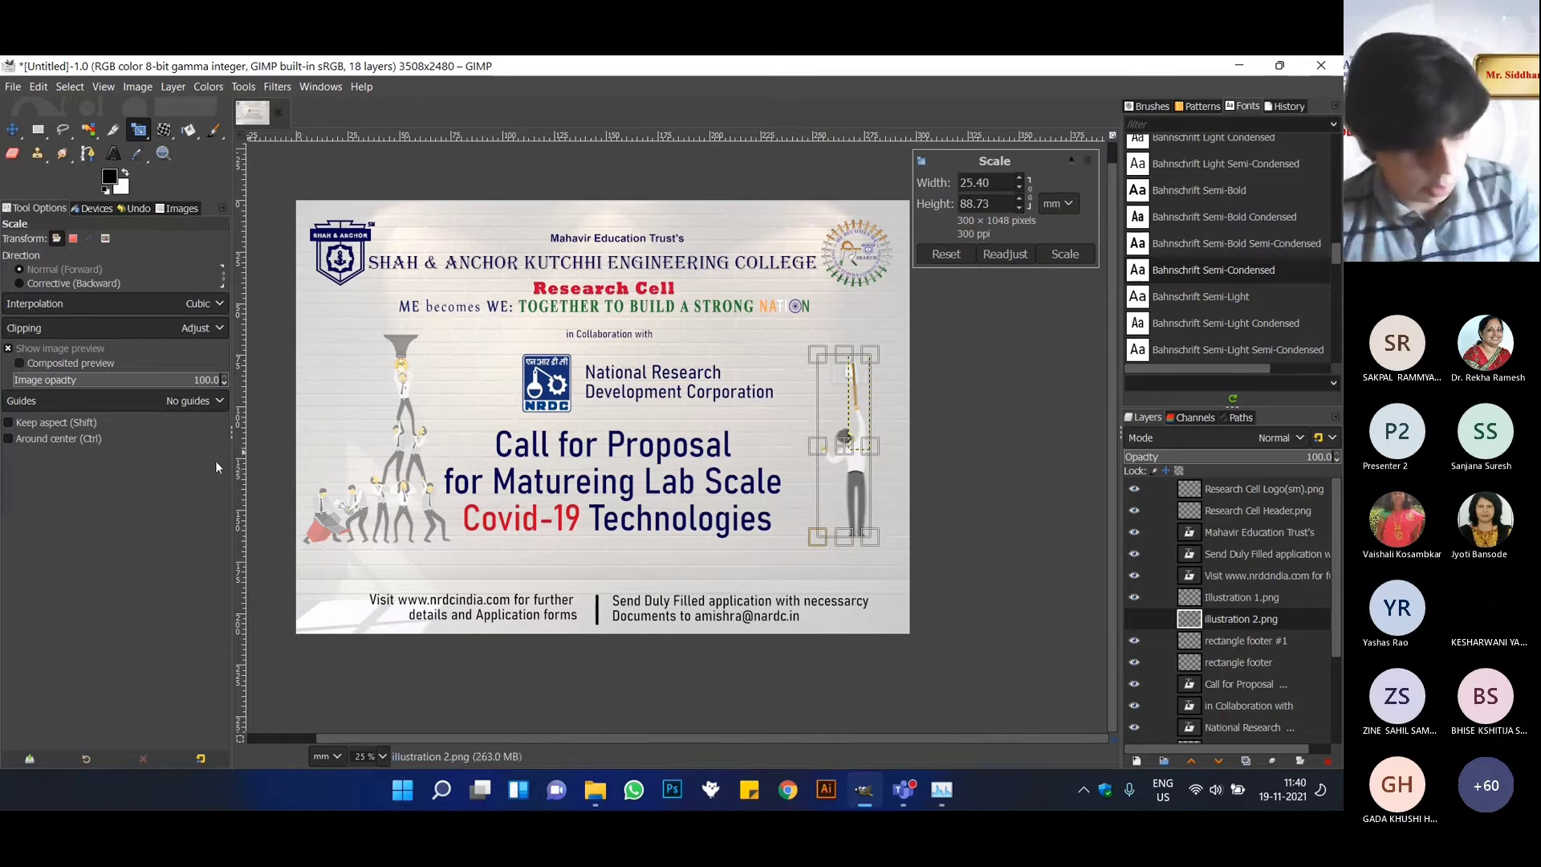
{"action": "key", "text": "ctrl+z"}
{"action": "left_click", "coordinate": [73, 425]}
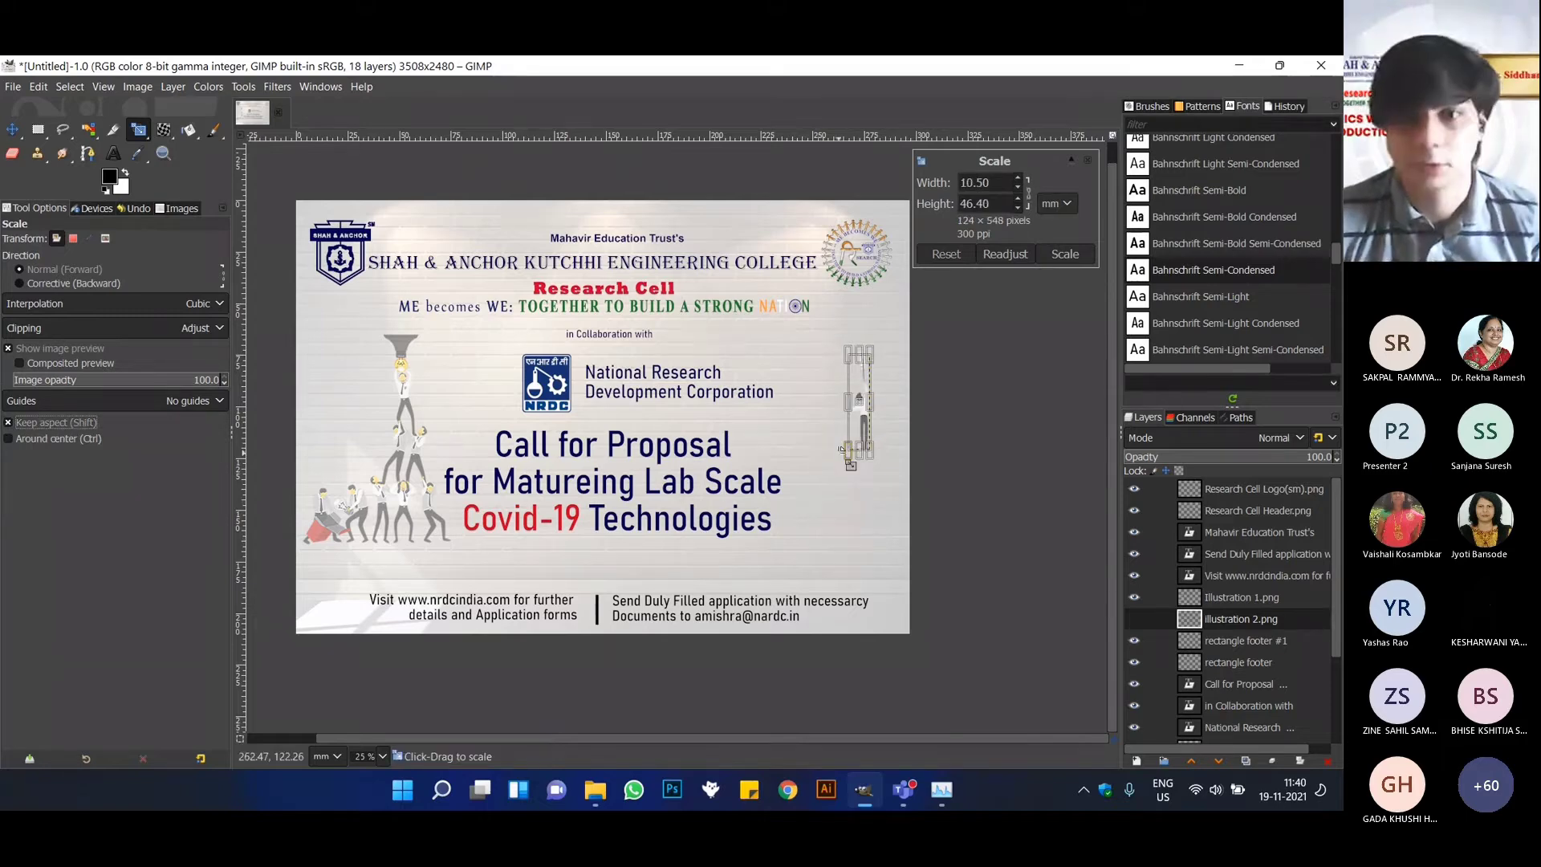
{"action": "left_click_drag", "start_coordinate": [843, 456], "coordinate": [804, 534]}
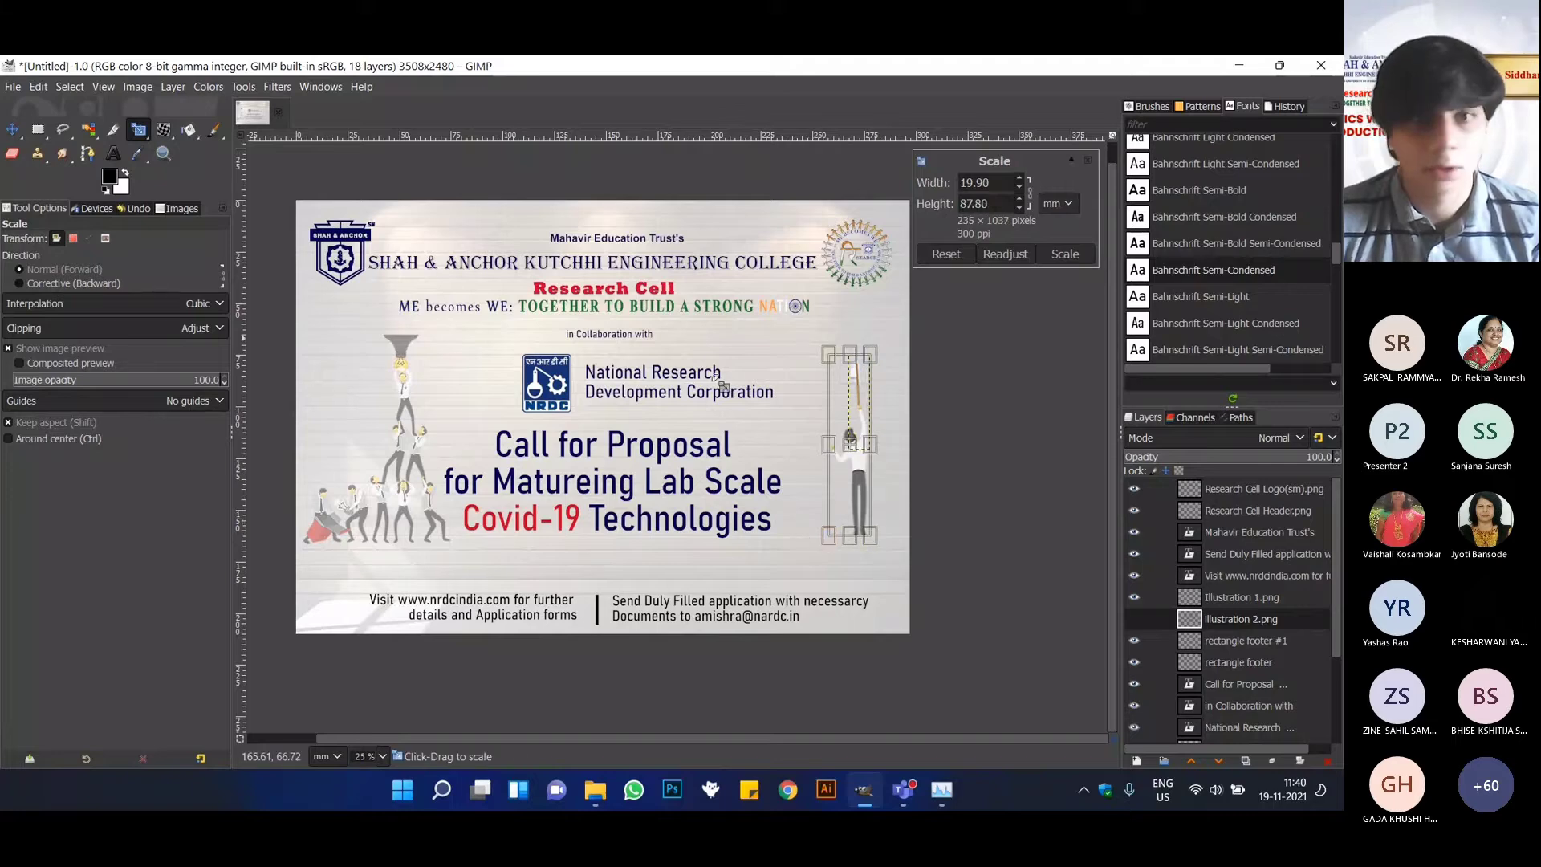
{"action": "left_click_drag", "start_coordinate": [851, 443], "coordinate": [851, 433]}
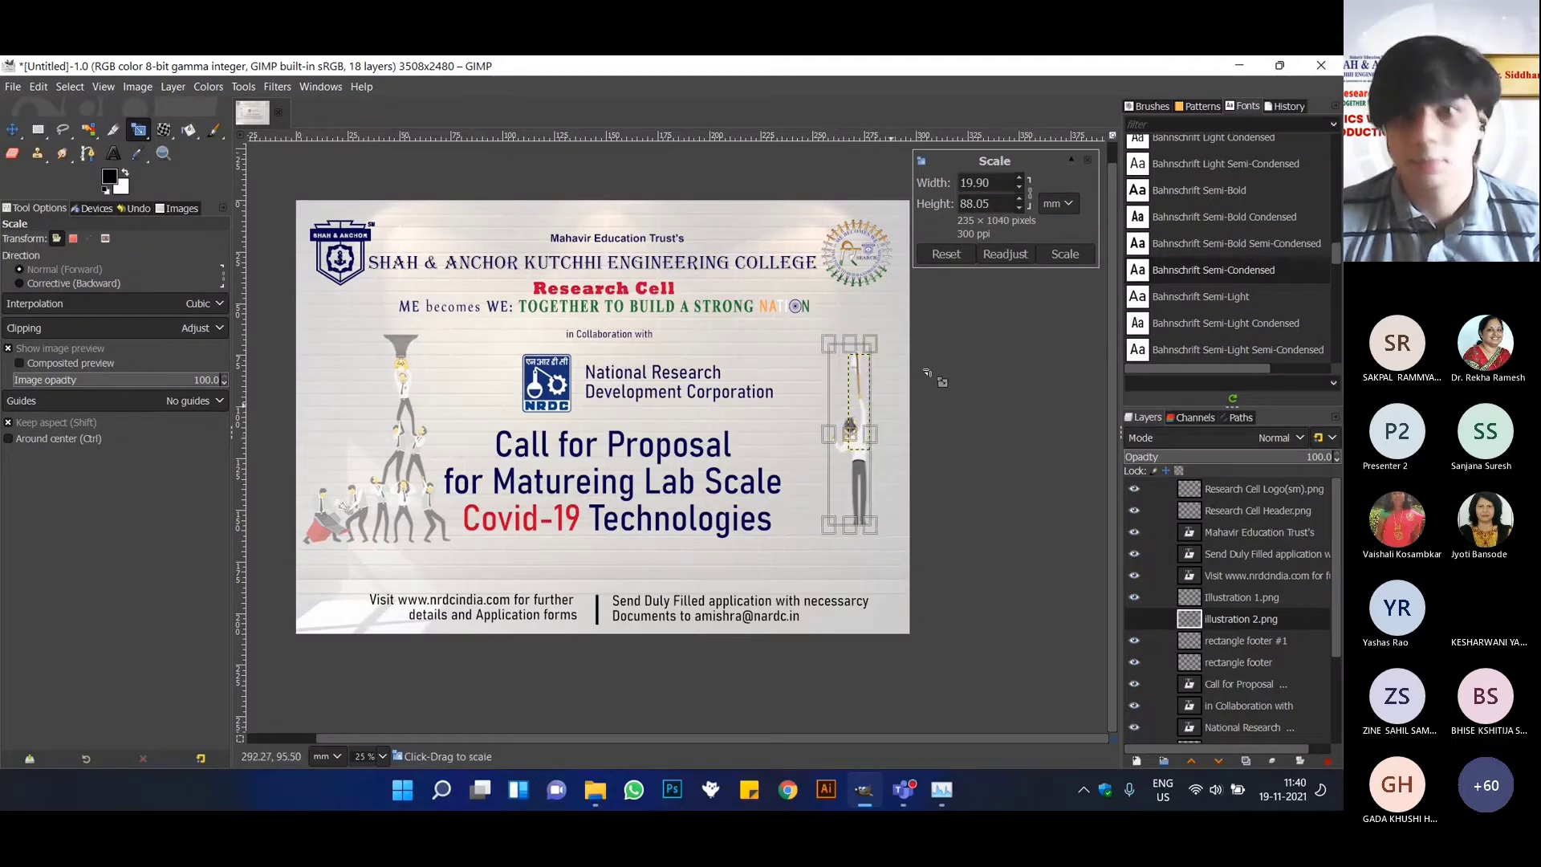
{"action": "left_click", "coordinate": [1065, 254]}
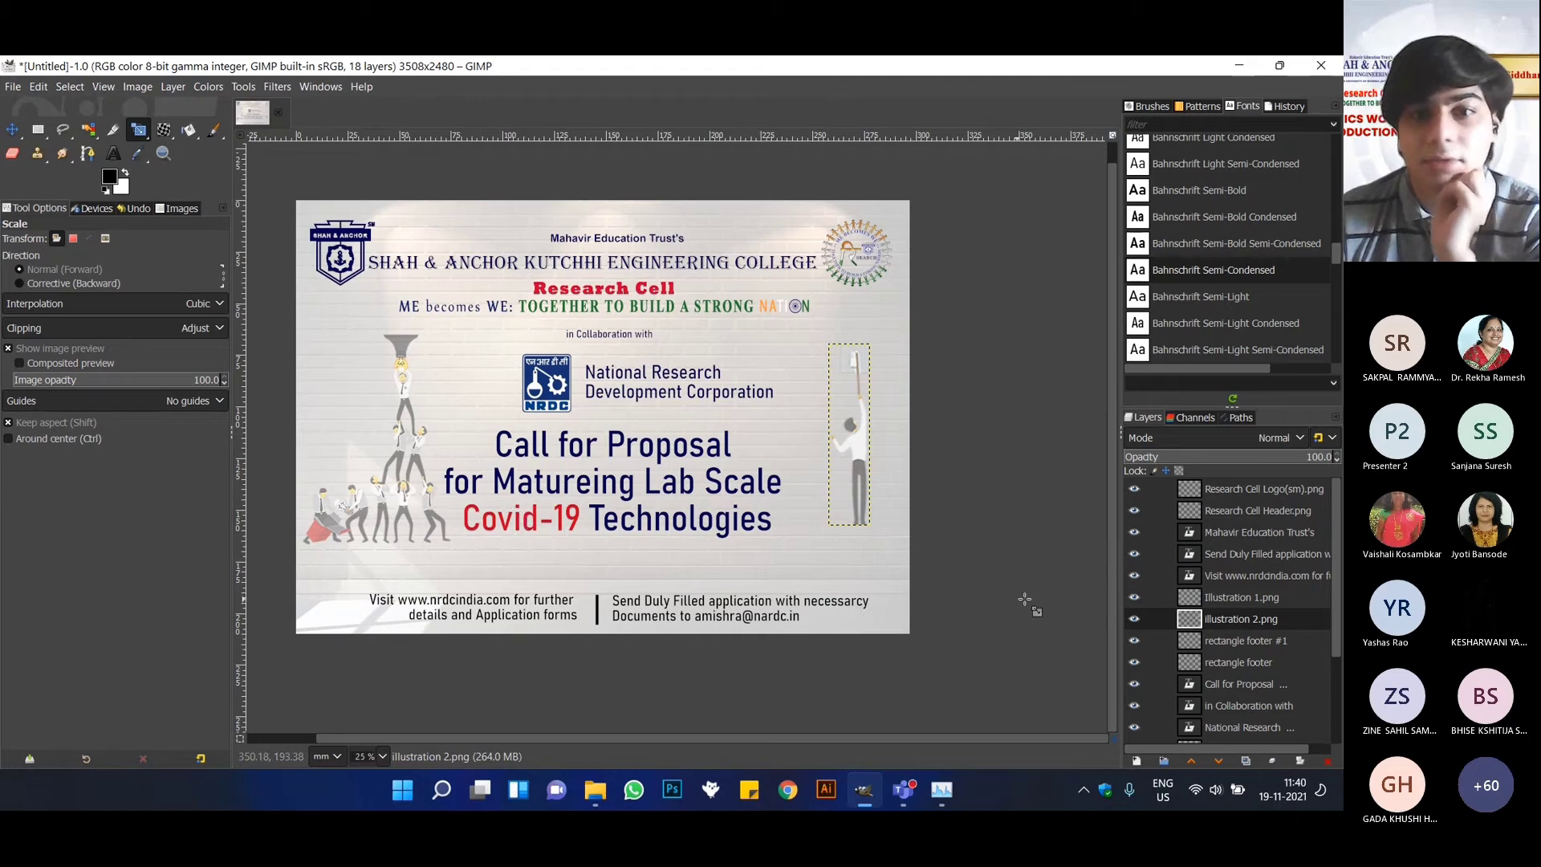
Start the Long Shadow filter on the Illustration 1.png layer with an angle of 36.23 and a length of 191.9.
{"action": "left_click", "coordinate": [1276, 598]}
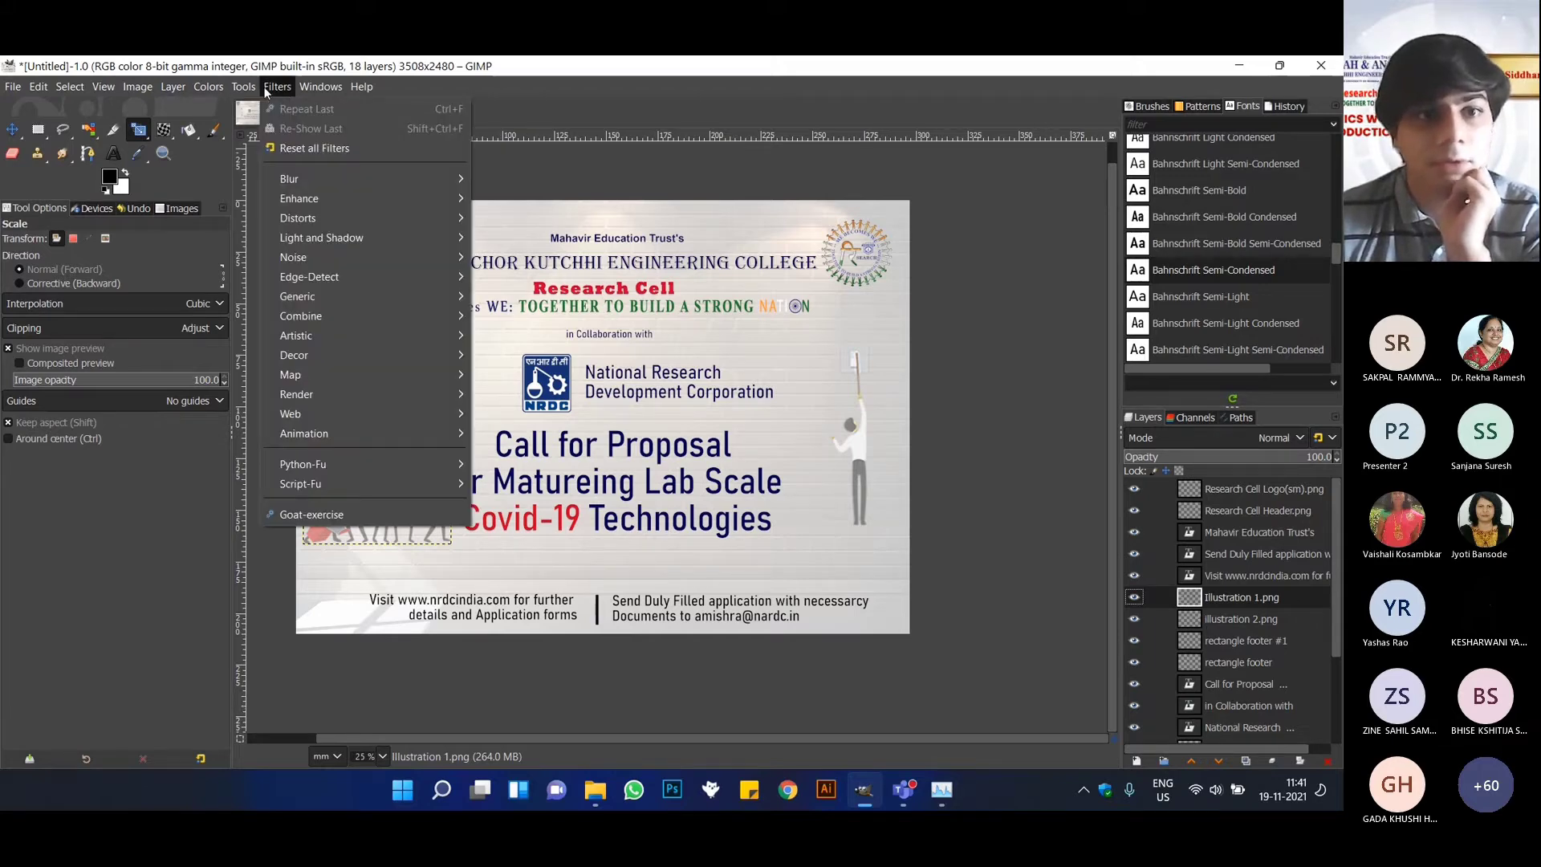
{"action": "mouse_move", "coordinate": [377, 242]}
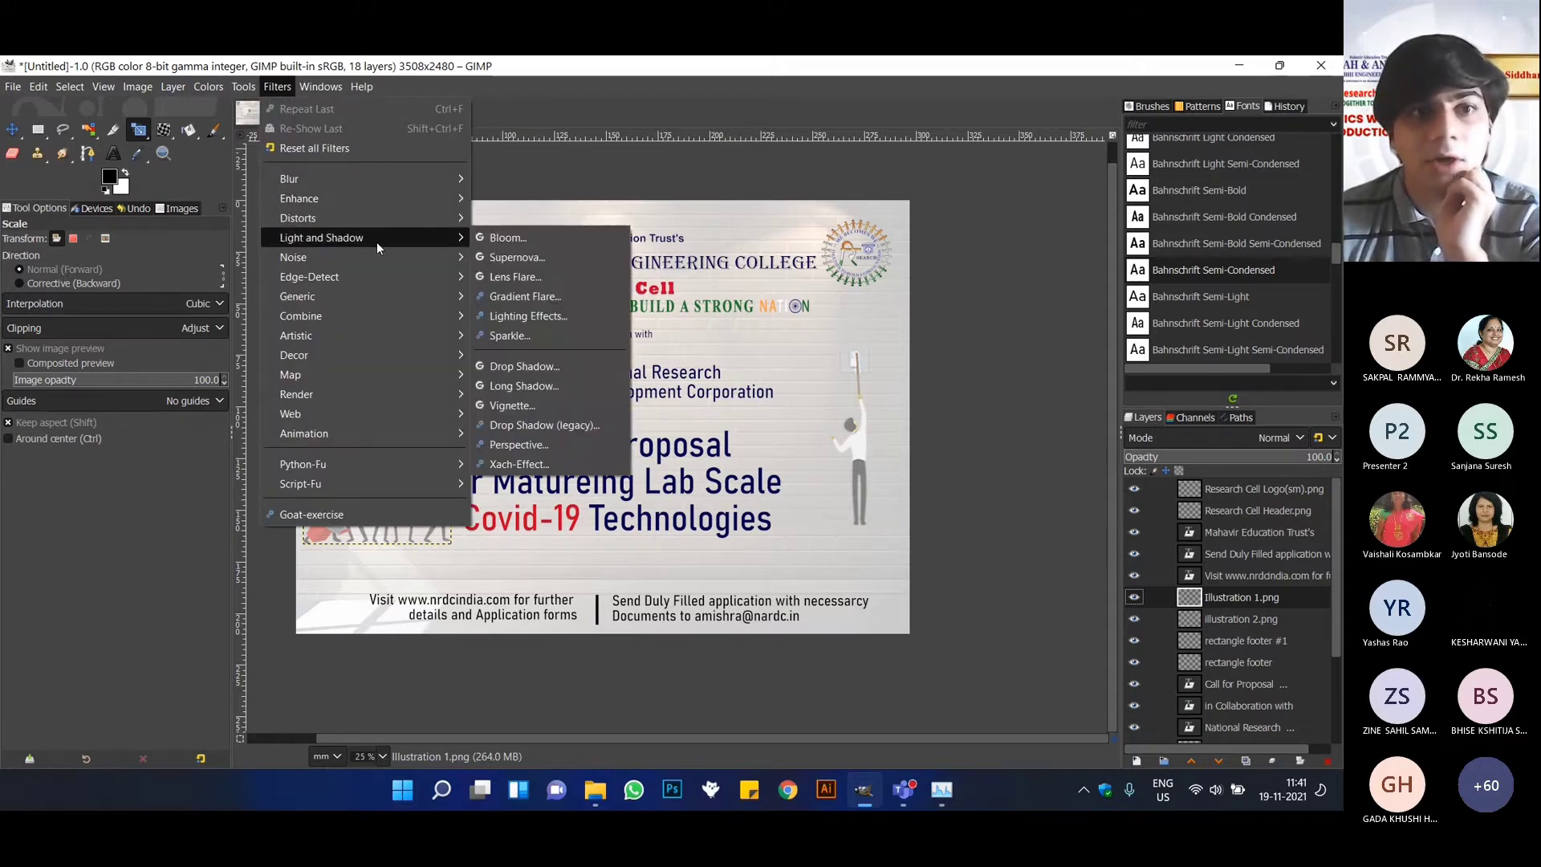
{"action": "mouse_move", "coordinate": [243, 85]}
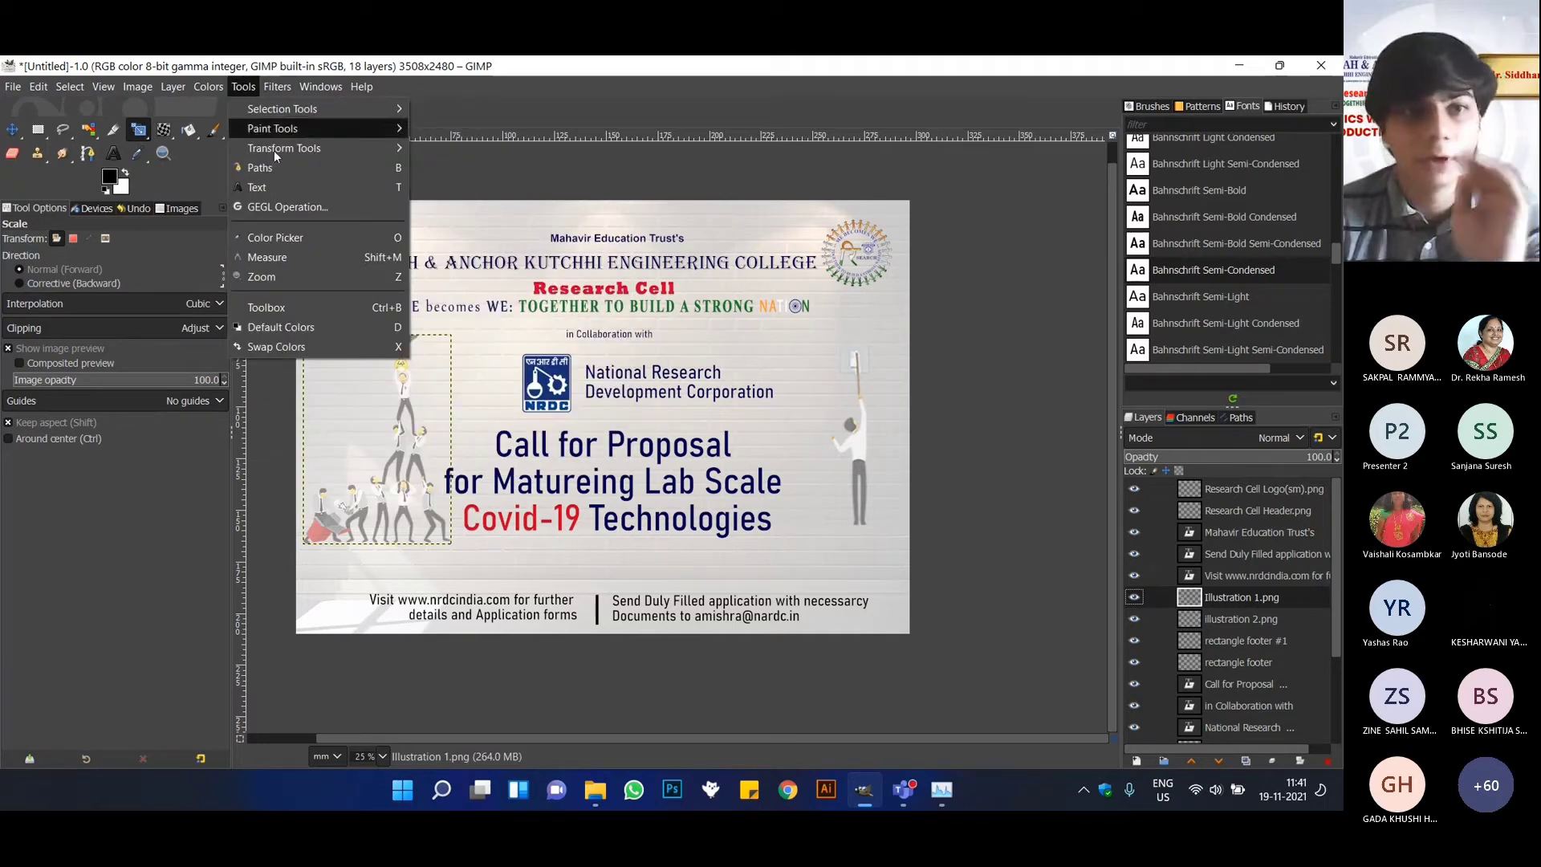
{"action": "left_click", "coordinate": [190, 61]}
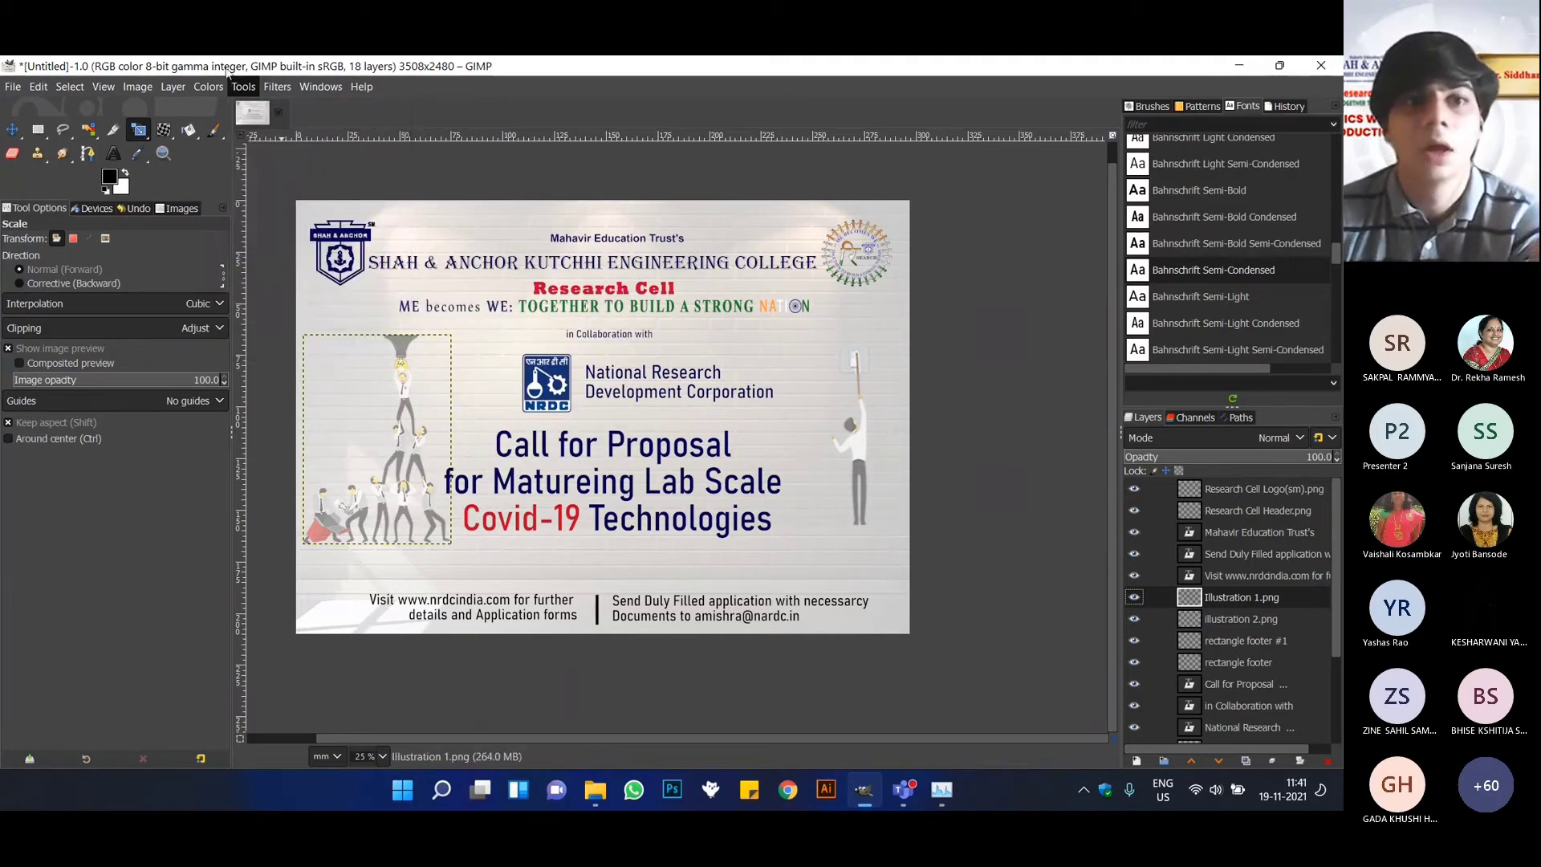
{"action": "left_click", "coordinate": [277, 87]}
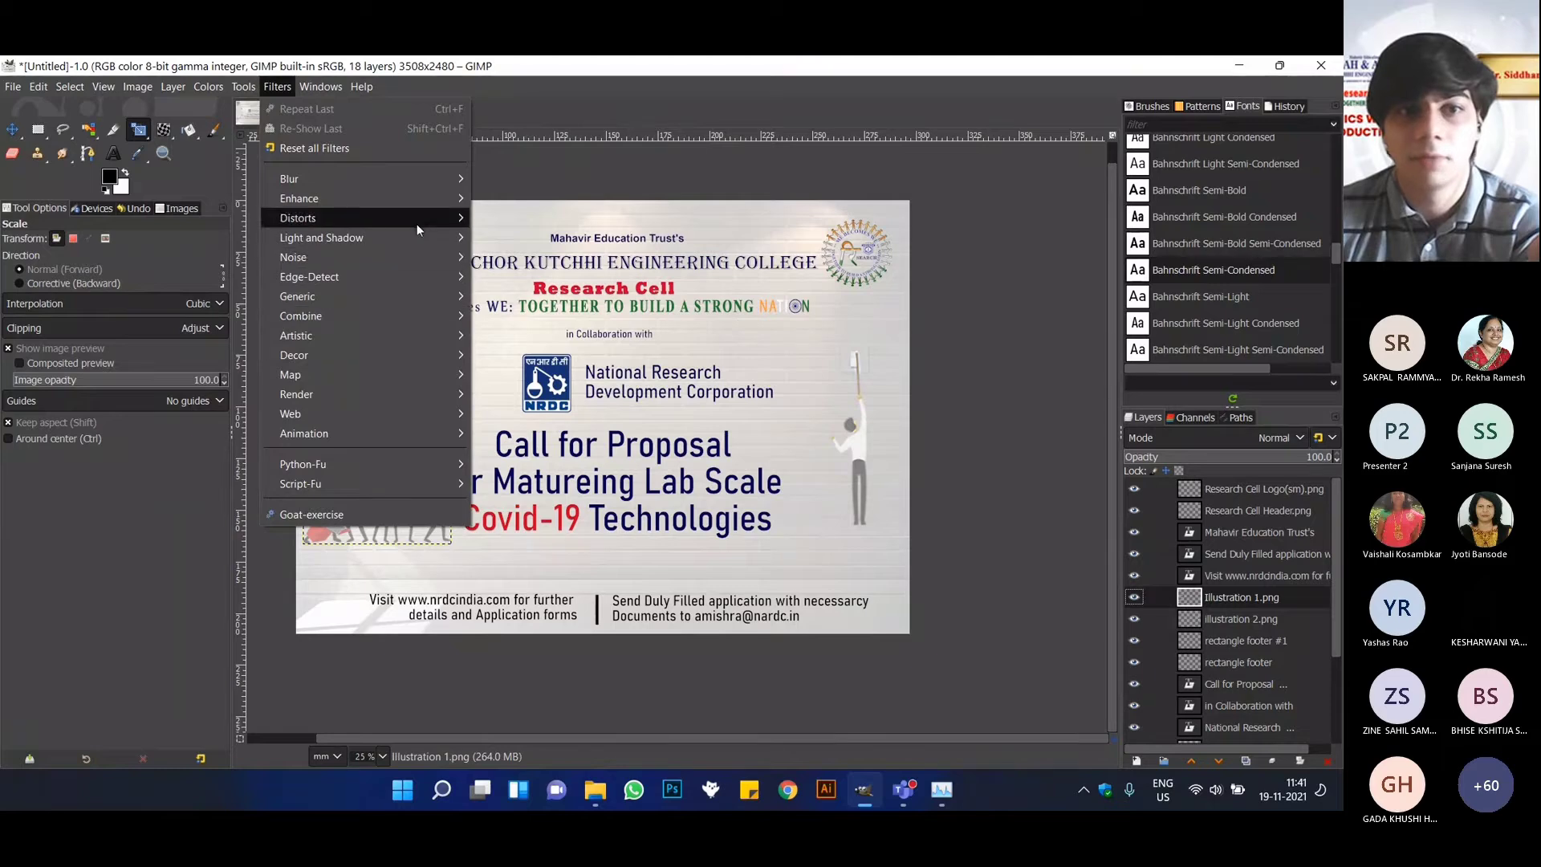
{"action": "mouse_move", "coordinate": [417, 236]}
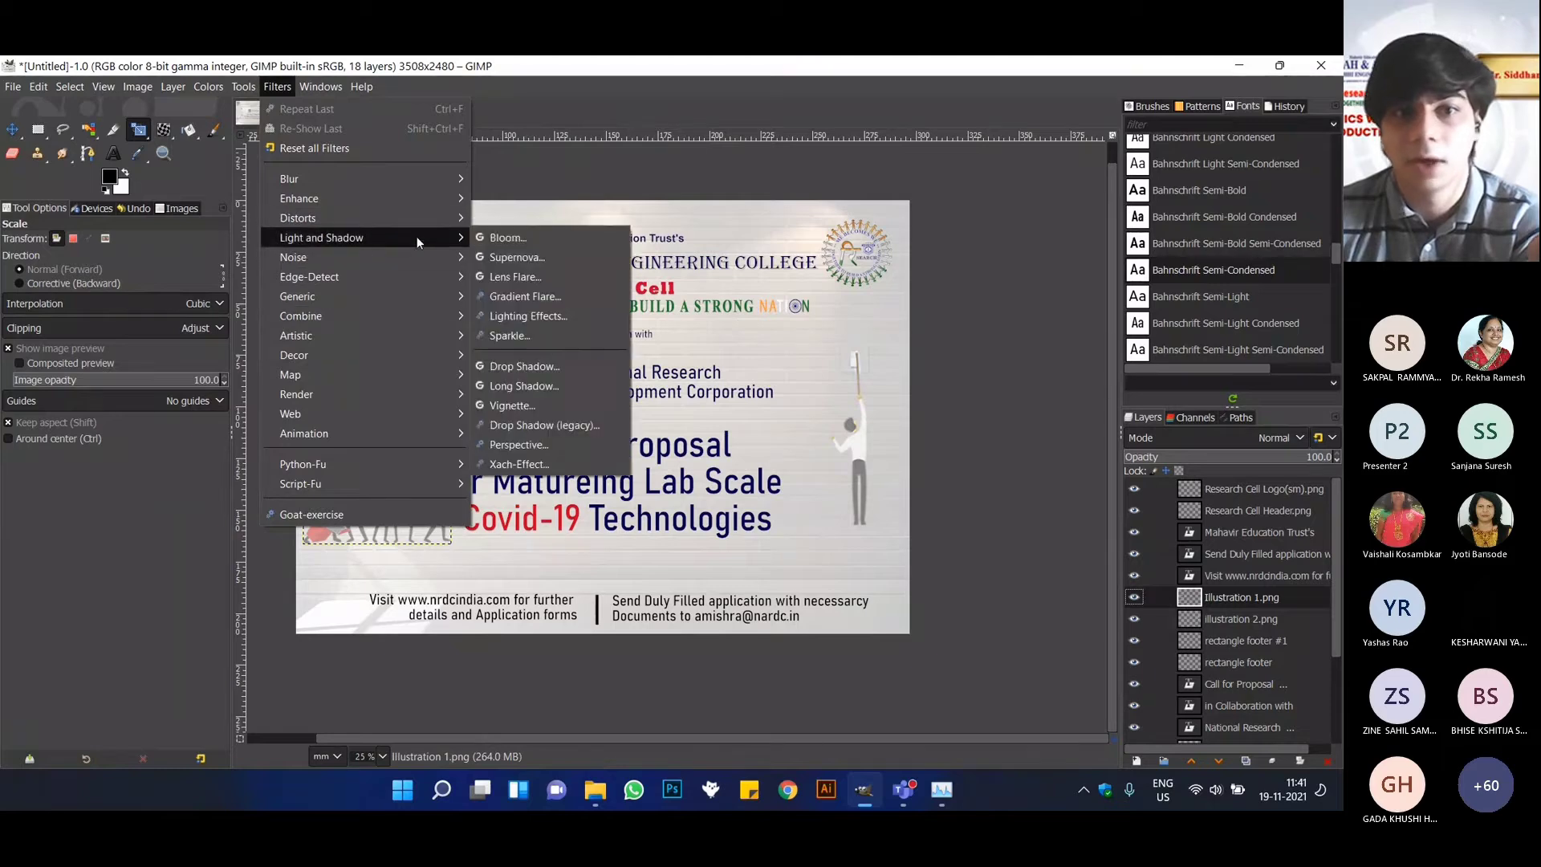
{"action": "left_click", "coordinate": [549, 387]}
{"action": "left_click_drag", "start_coordinate": [269, 283], "coordinate": [797, 216]}
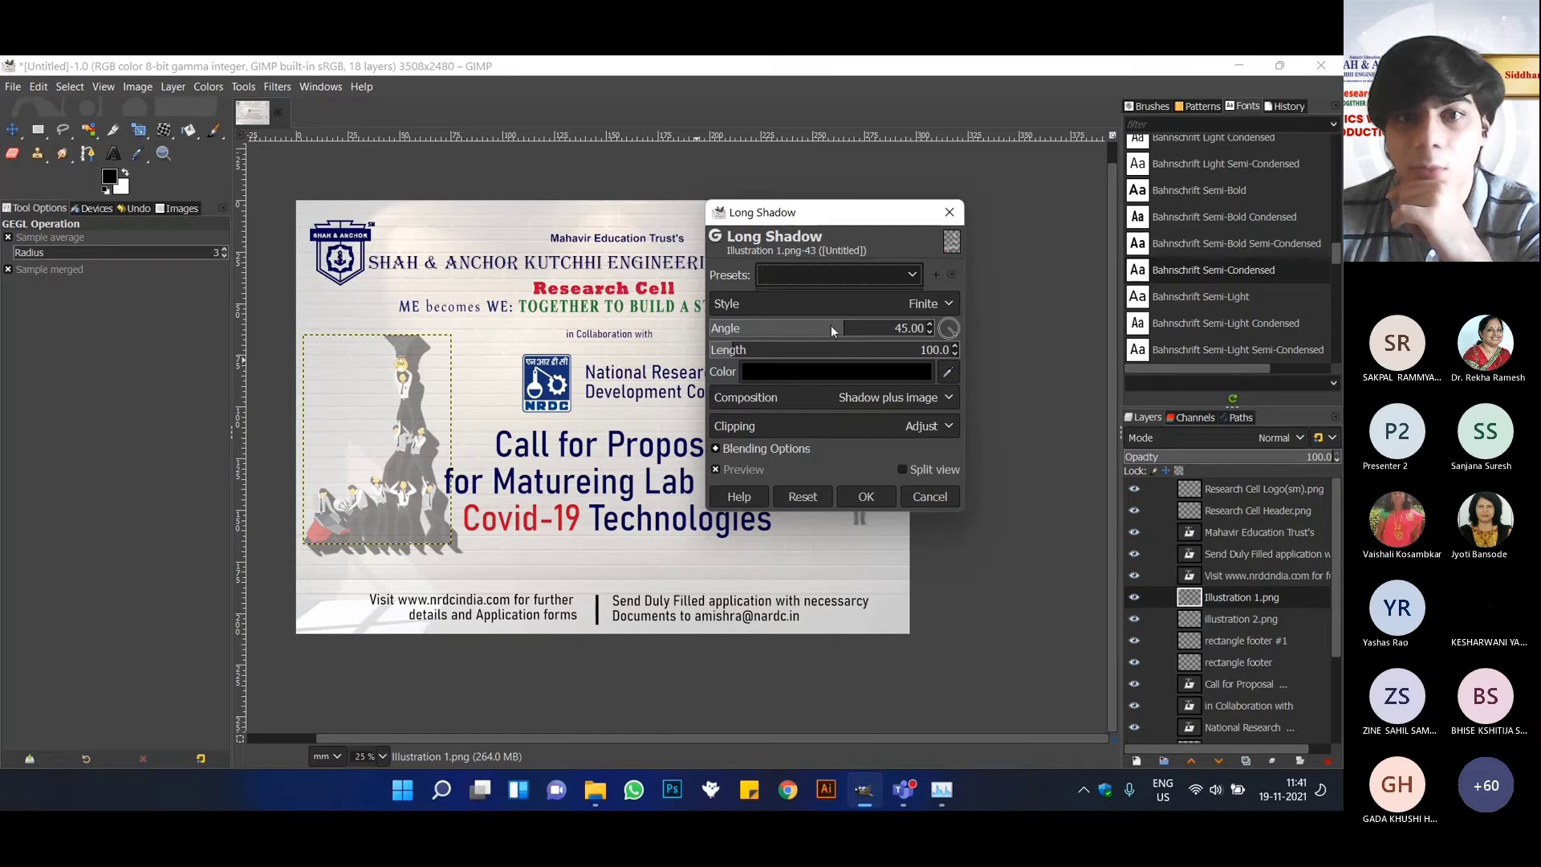
{"action": "mouse_move", "coordinate": [852, 333]}
{"action": "left_mouse_down"}
{"action": "mouse_move", "coordinate": [730, 329]}
{"action": "mouse_move", "coordinate": [838, 331]}
{"action": "left_mouse_up"}
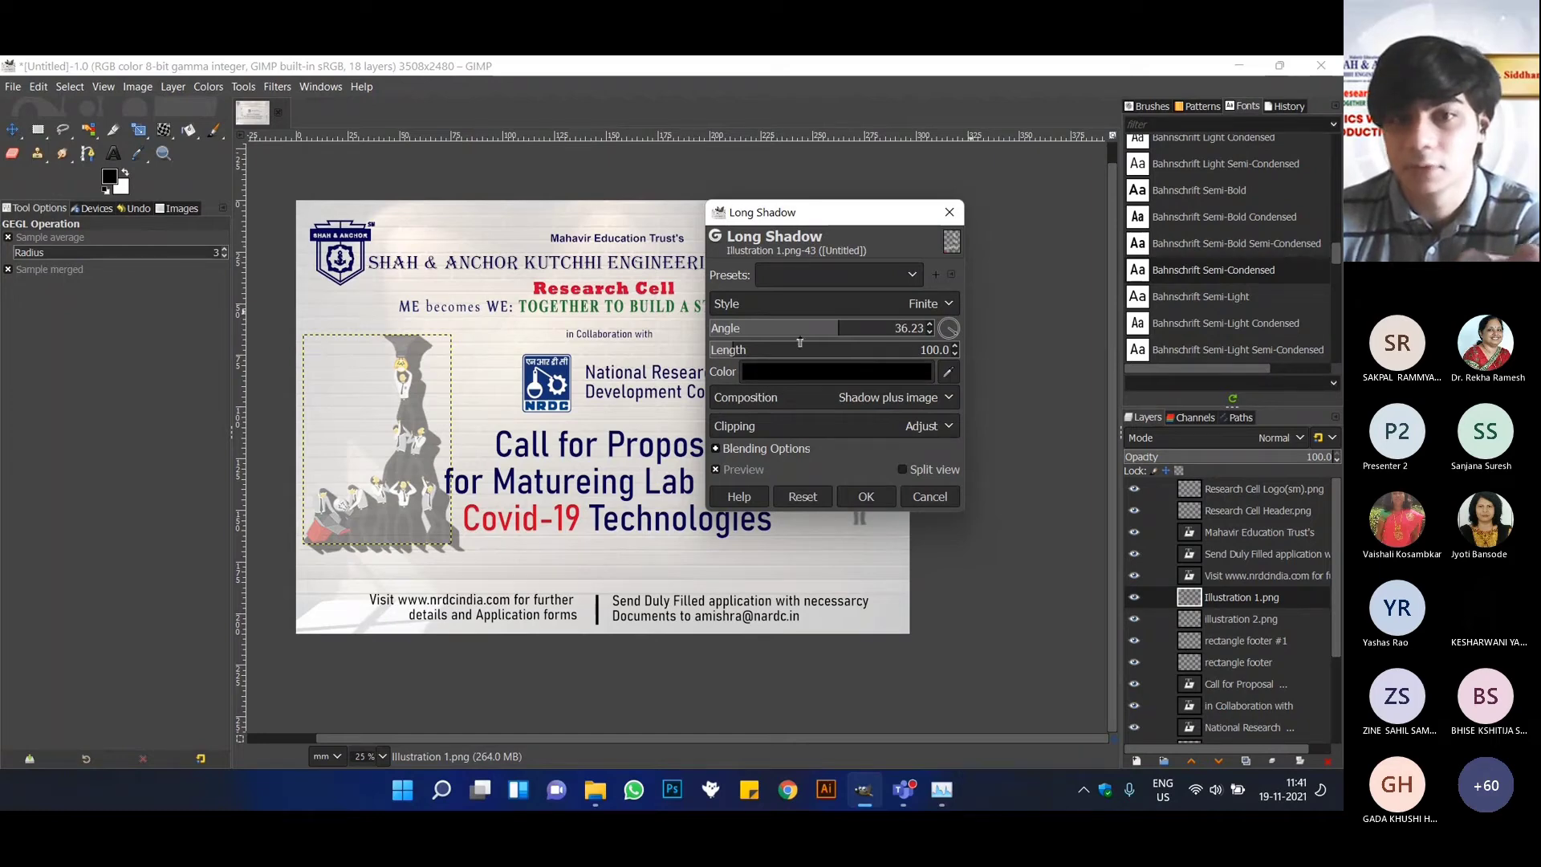
{"action": "mouse_move", "coordinate": [731, 350]}
{"action": "left_mouse_down"}
{"action": "mouse_move", "coordinate": [864, 359]}
{"action": "mouse_move", "coordinate": [756, 358]}
{"action": "left_mouse_up"}
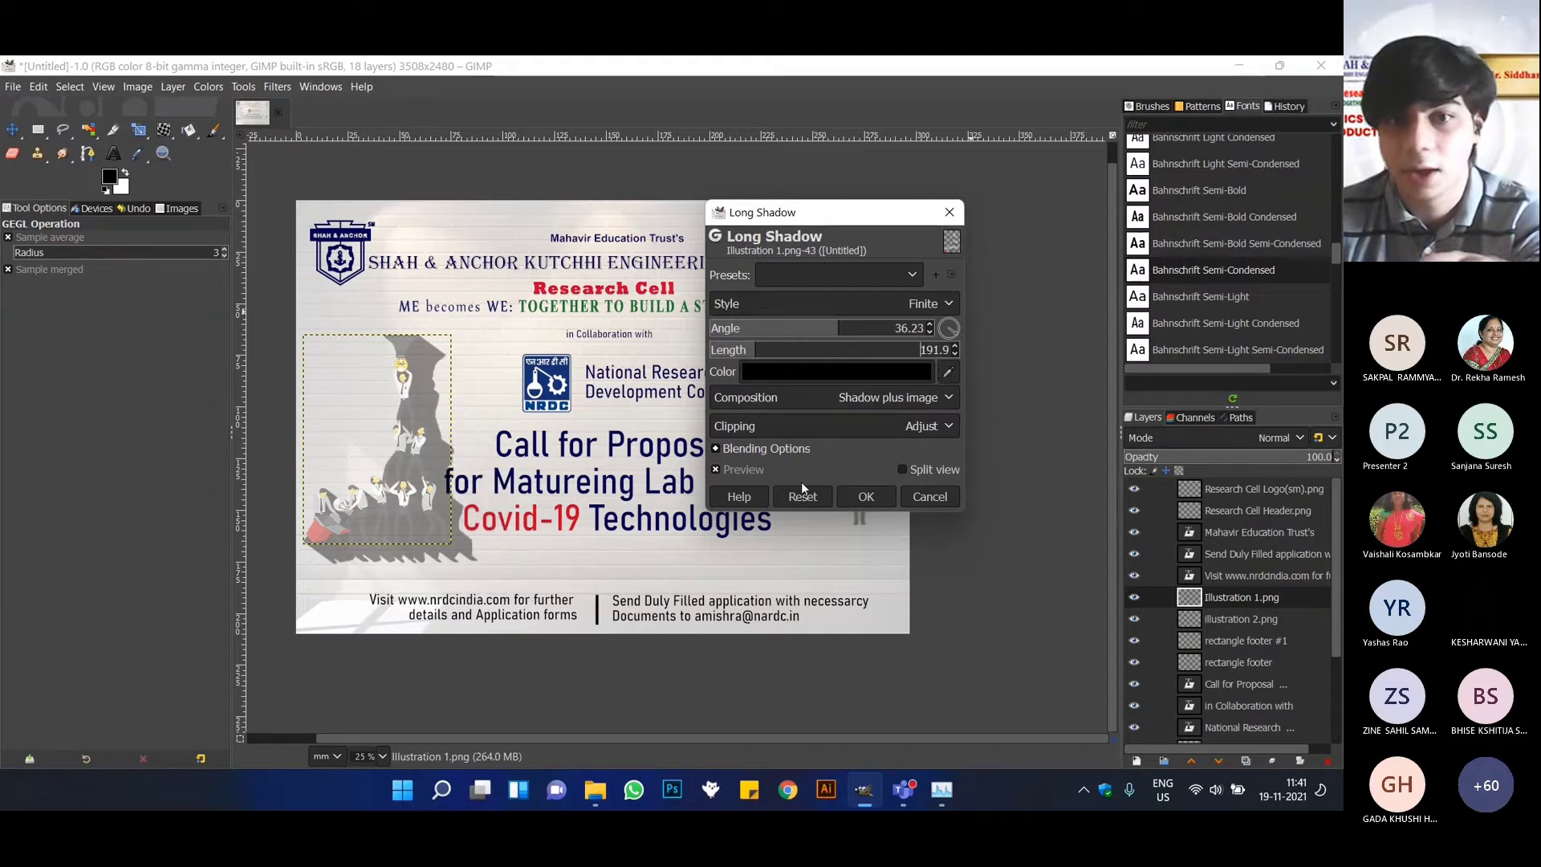
Try the Infinite shadow style with the angle set to 45, and return the style to Finite.
{"action": "left_click", "coordinate": [936, 306]}
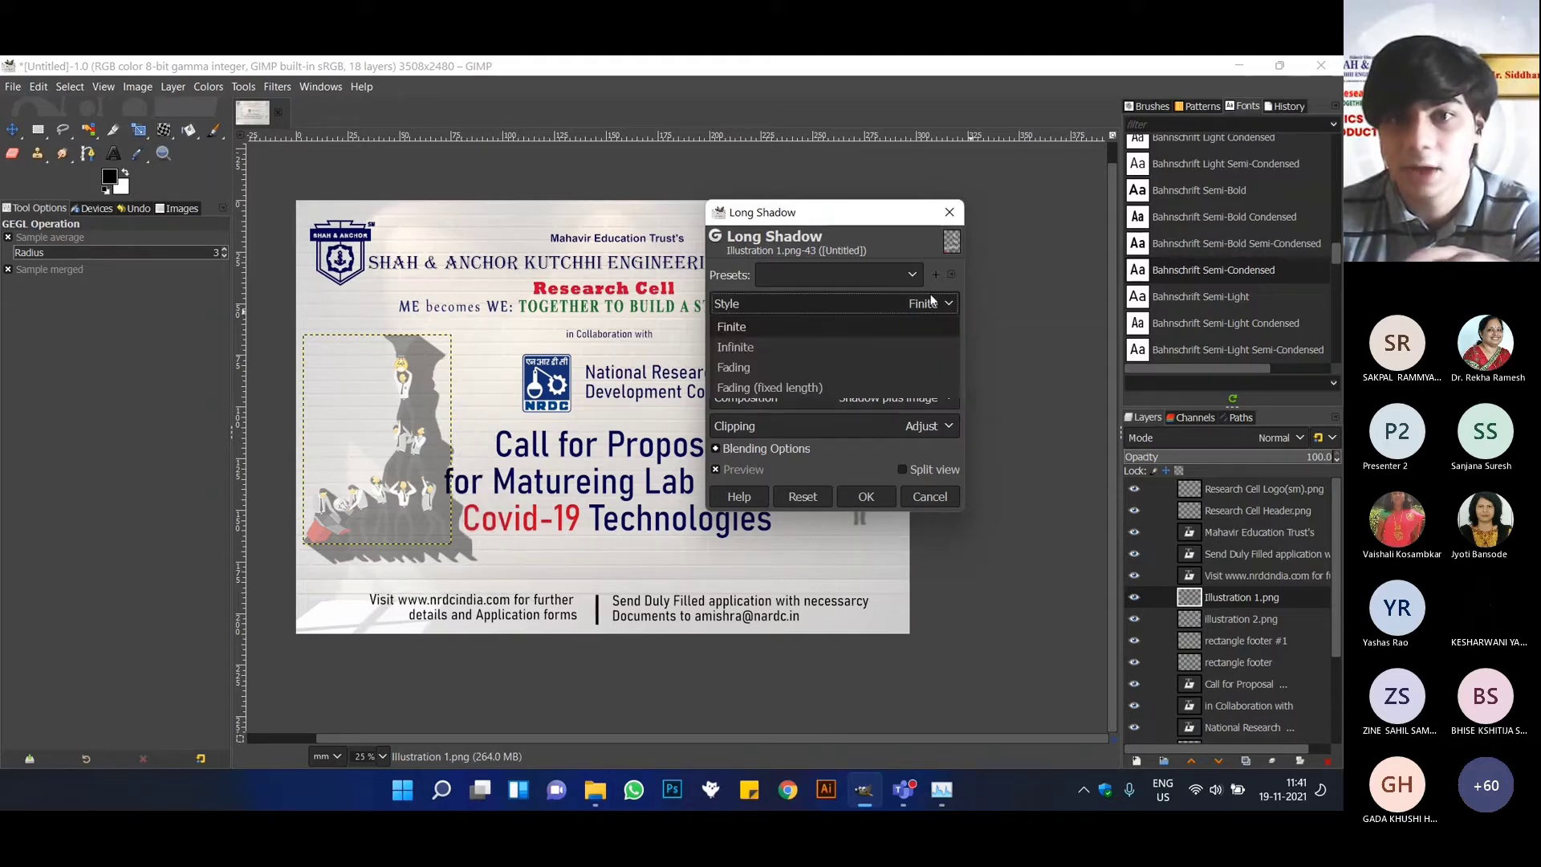
{"action": "left_click", "coordinate": [787, 354]}
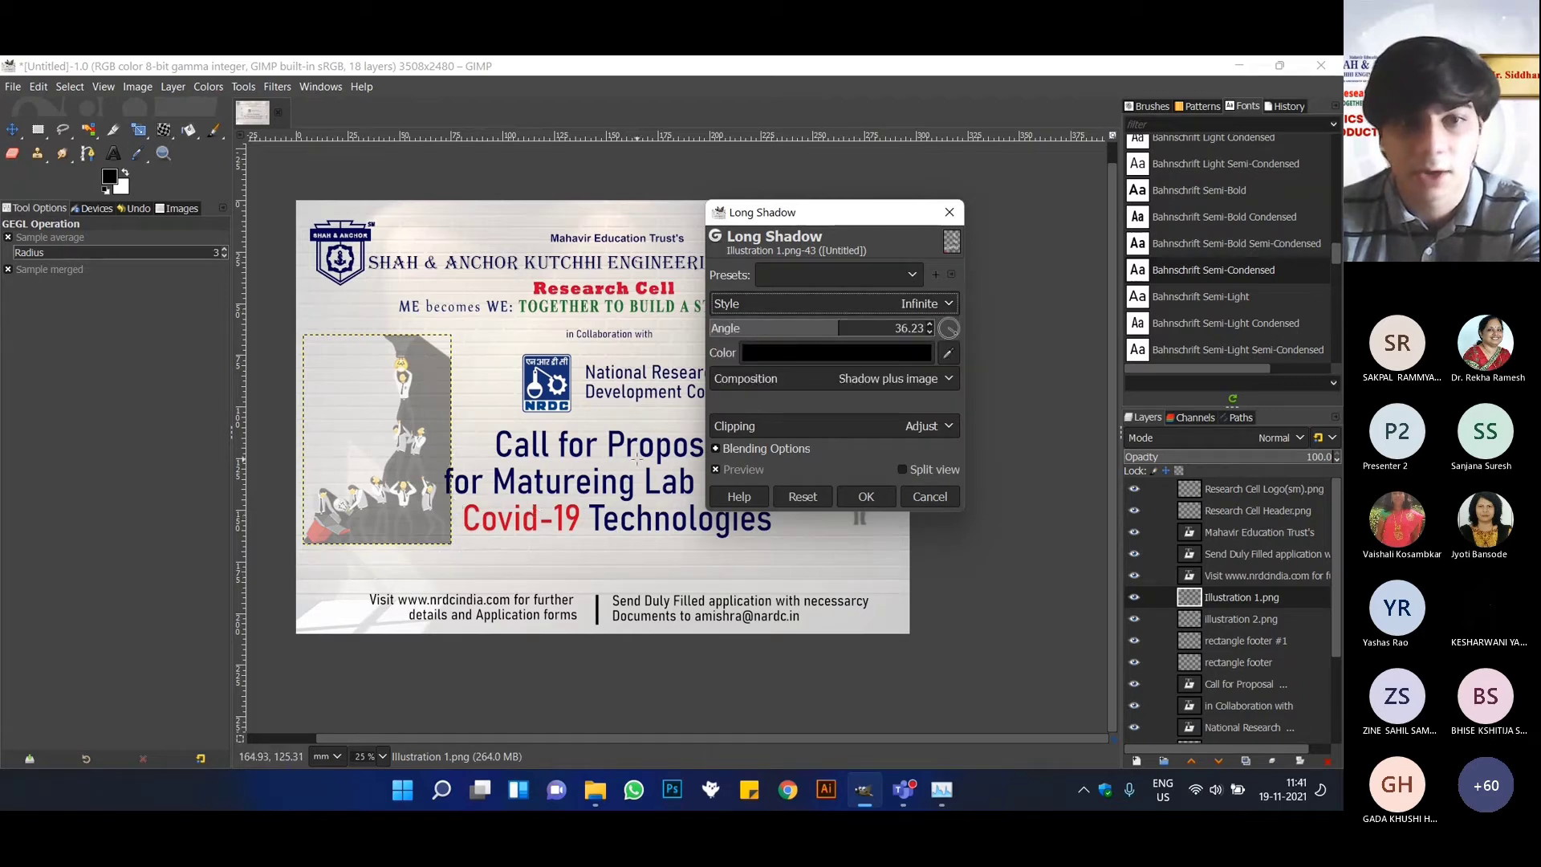
{"action": "mouse_move", "coordinate": [820, 328]}
{"action": "left_mouse_down"}
{"action": "mouse_move", "coordinate": [834, 328]}
{"action": "mouse_move", "coordinate": [762, 329]}
{"action": "mouse_move", "coordinate": [822, 334]}
{"action": "left_mouse_up"}
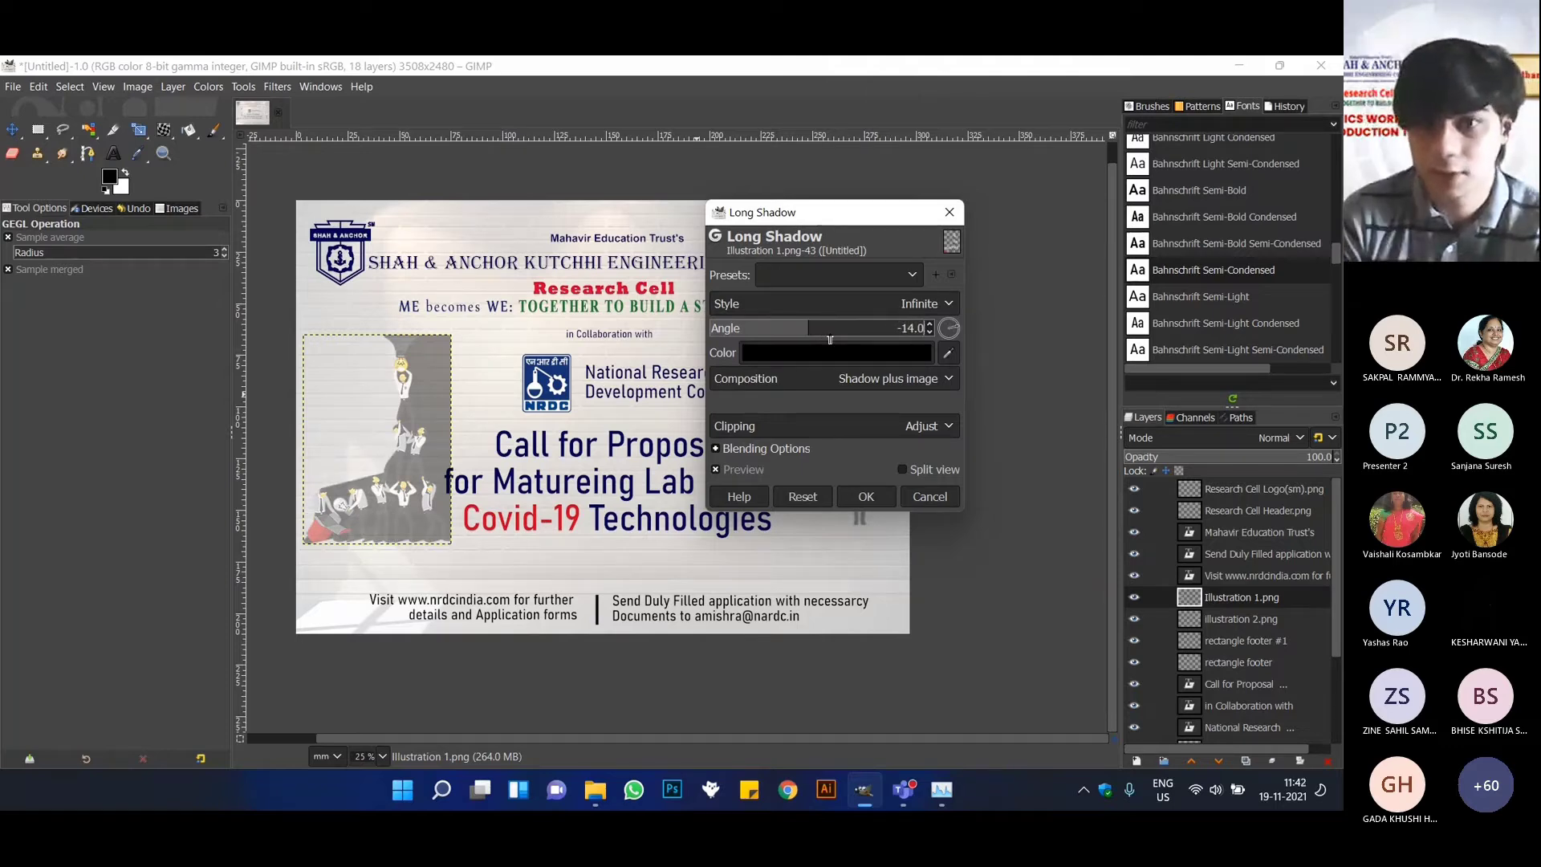
{"action": "key", "text": "Return"}
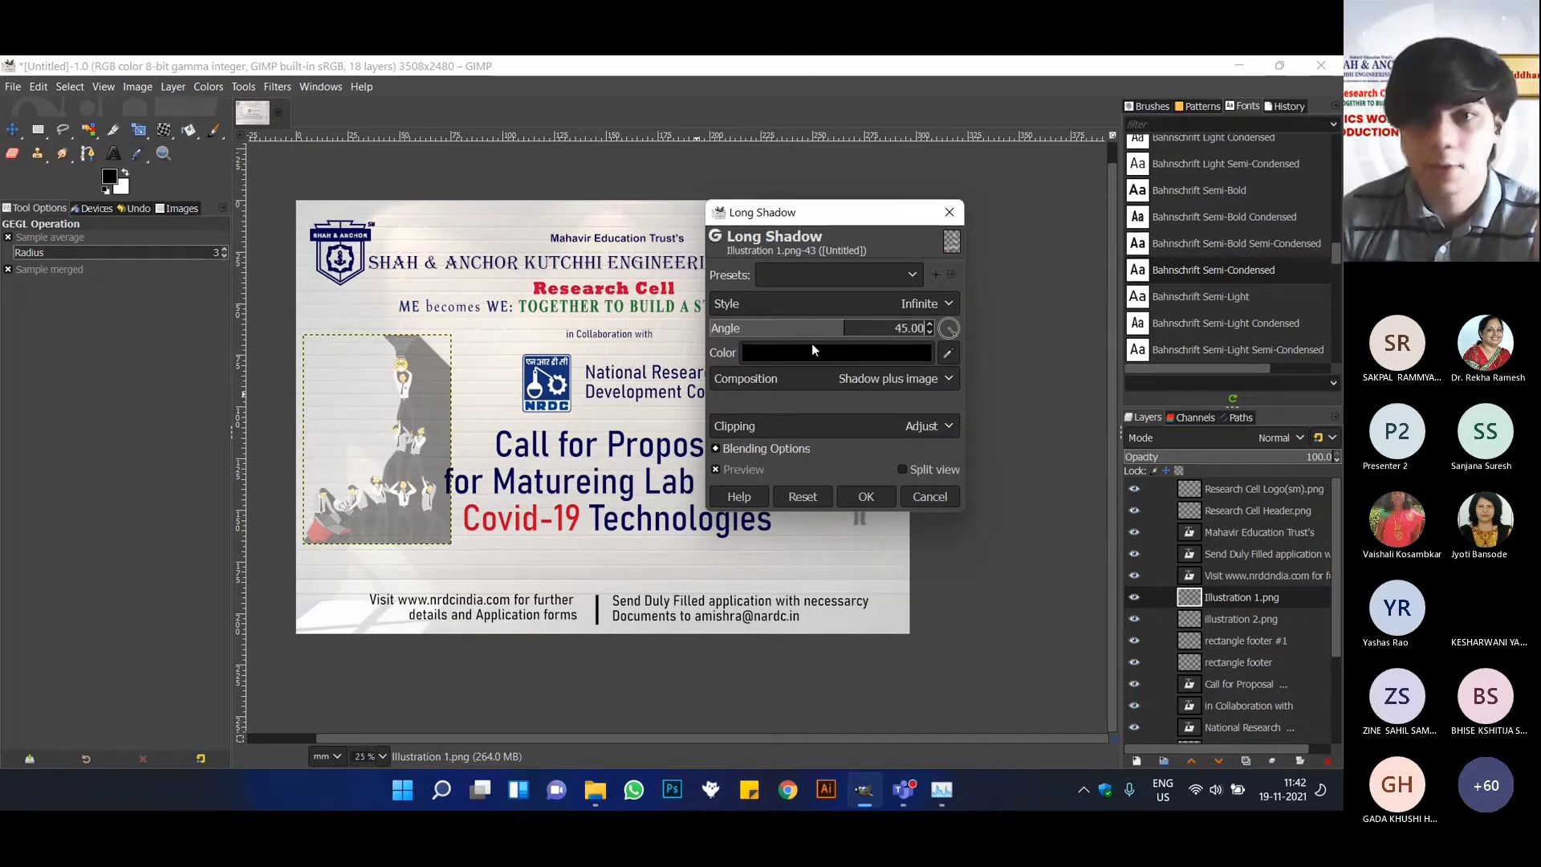
{"action": "left_click", "coordinate": [806, 293]}
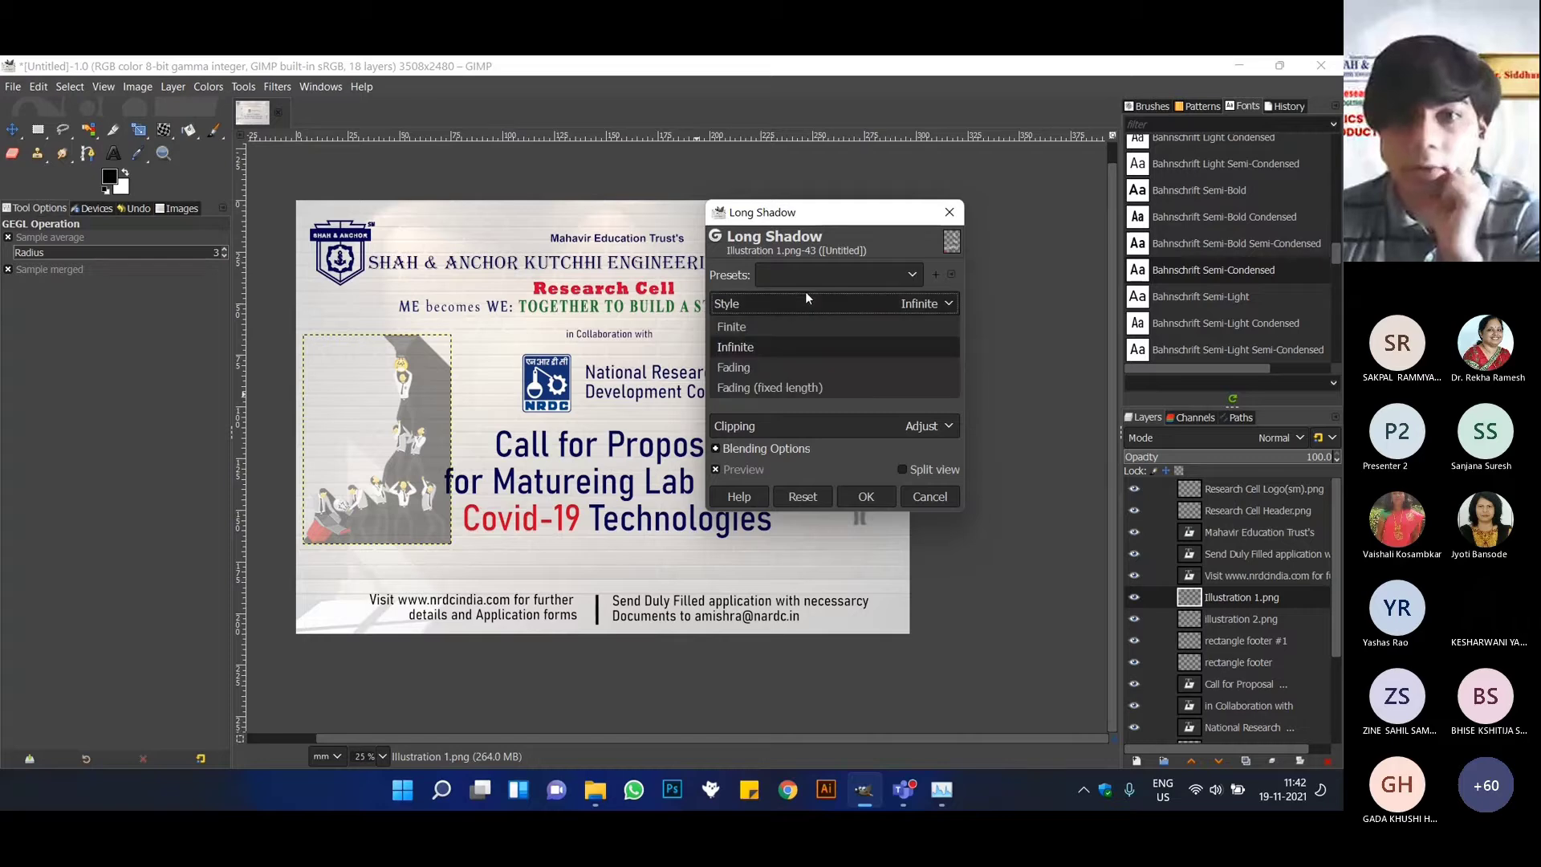
{"action": "left_click", "coordinate": [767, 336]}
Keep the shadow colour black and apply the Long Shadow with a blending opacity of 25.3.
{"action": "left_click", "coordinate": [842, 371]}
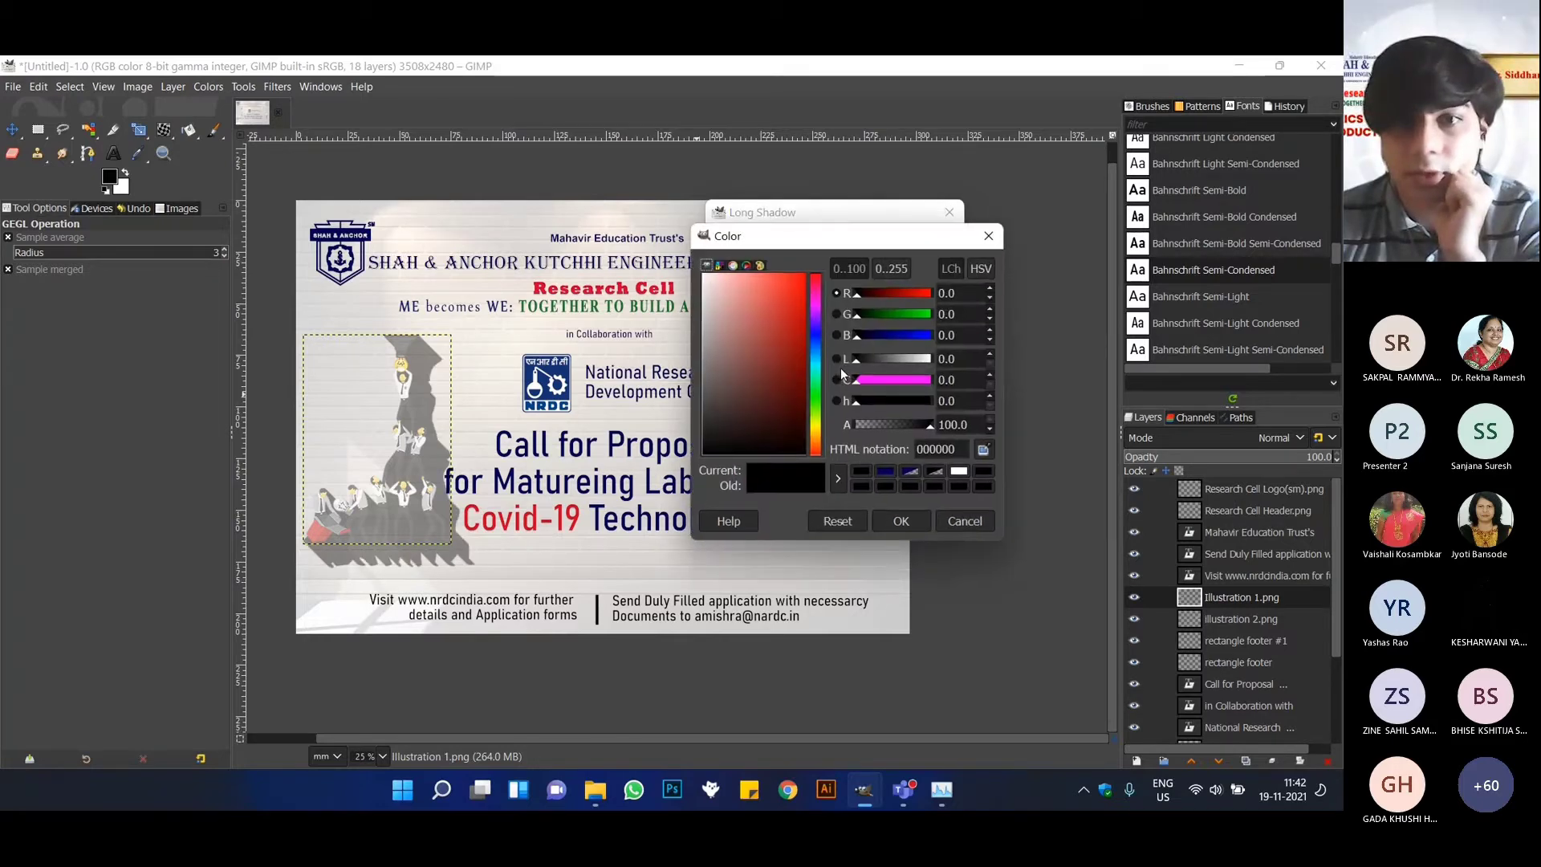
{"action": "left_click", "coordinate": [907, 522]}
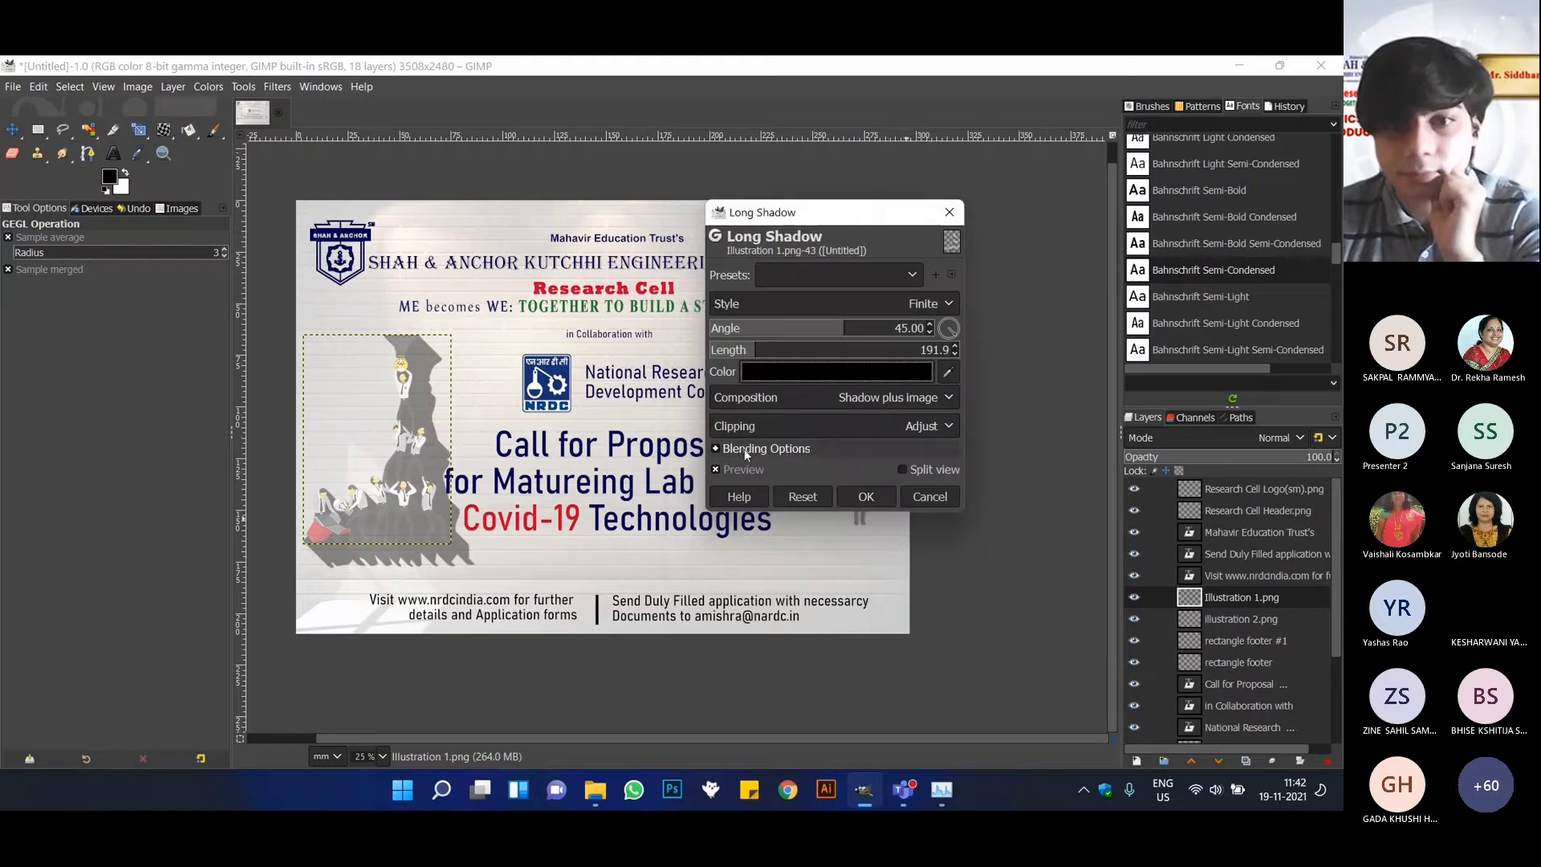
{"action": "left_click", "coordinate": [793, 449]}
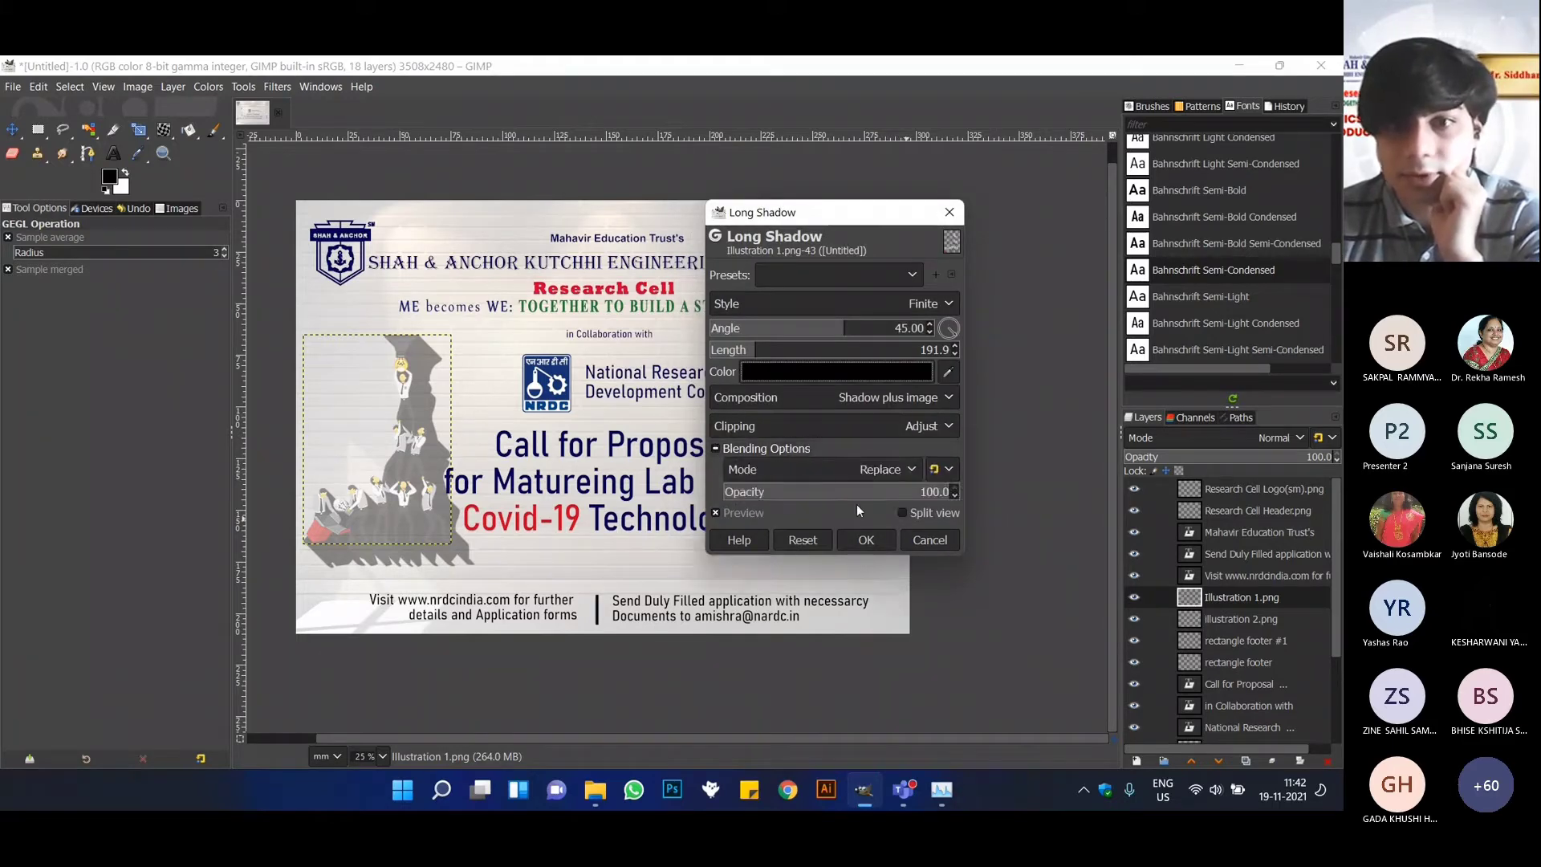
{"action": "left_click", "coordinate": [919, 493]}
{"action": "left_click_drag", "start_coordinate": [919, 493], "coordinate": [785, 488]}
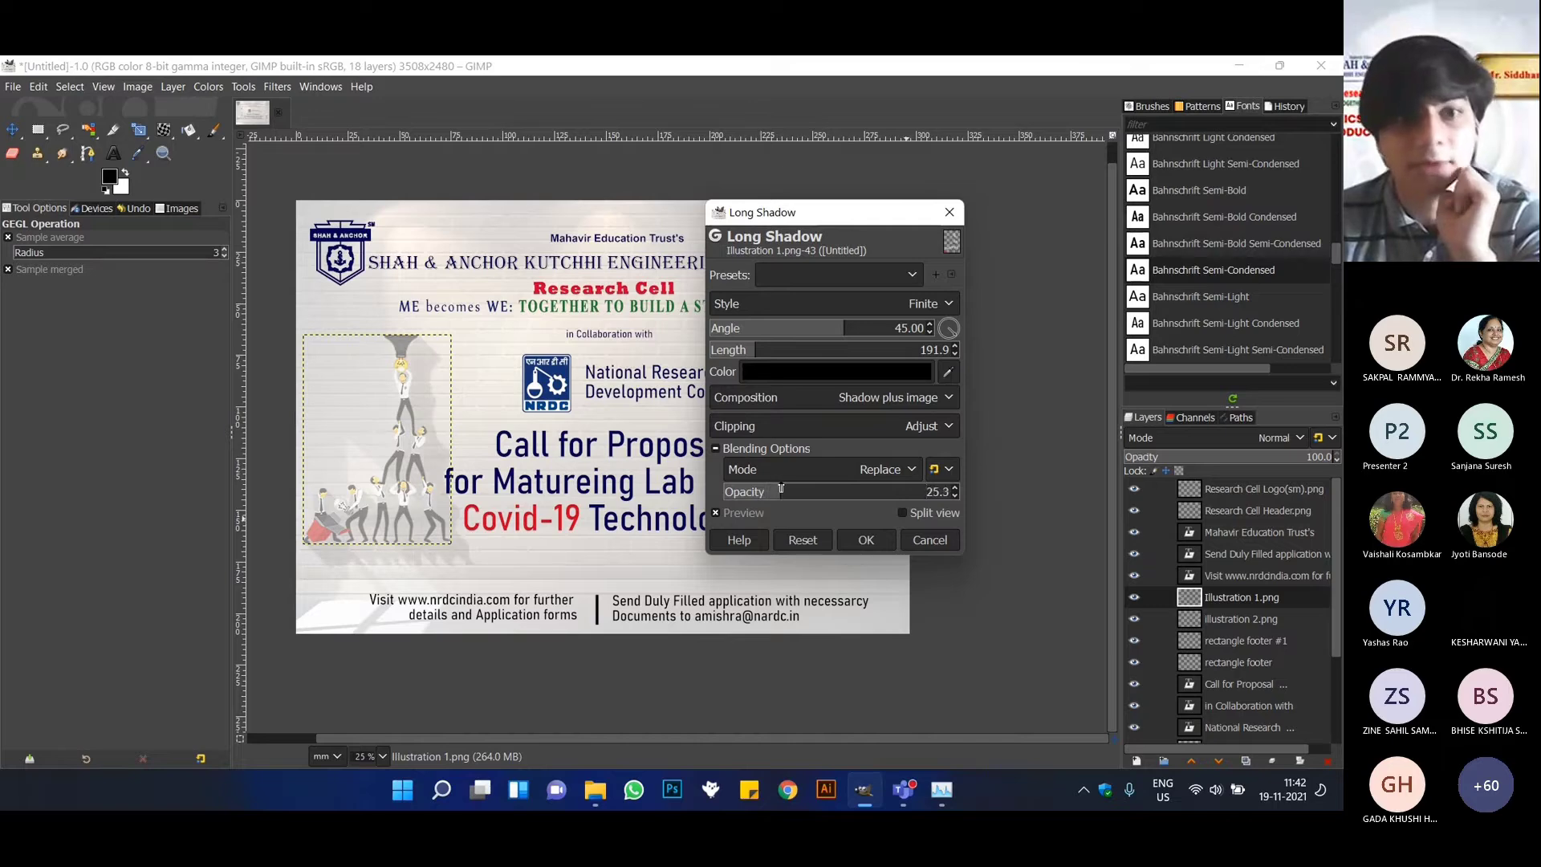
{"action": "left_click", "coordinate": [867, 541]}
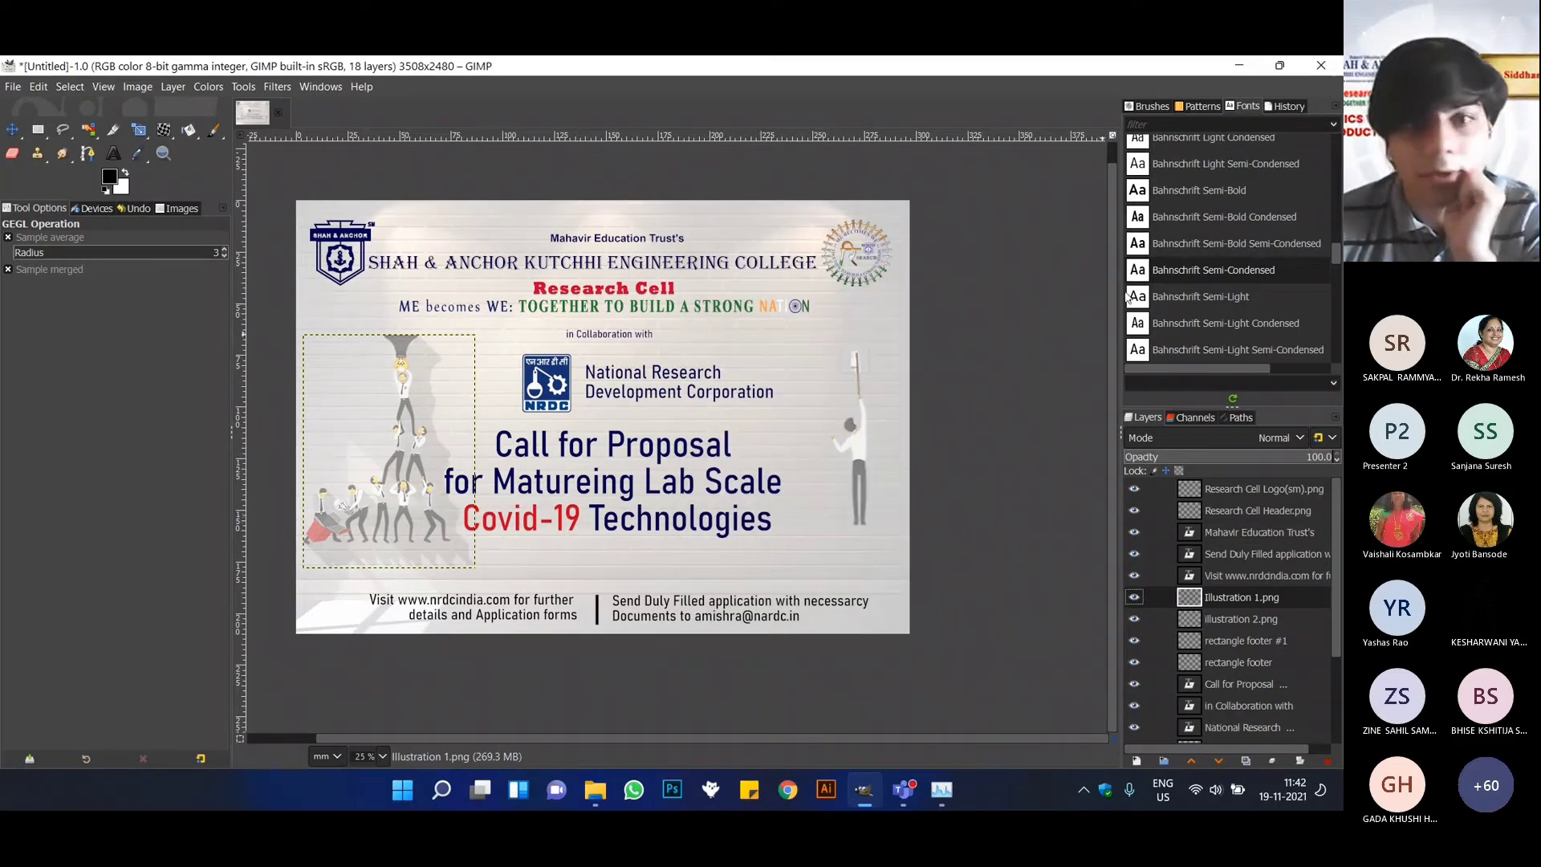
Make the illustration 2.png layer the active layer.
{"action": "left_click", "coordinate": [1228, 623]}
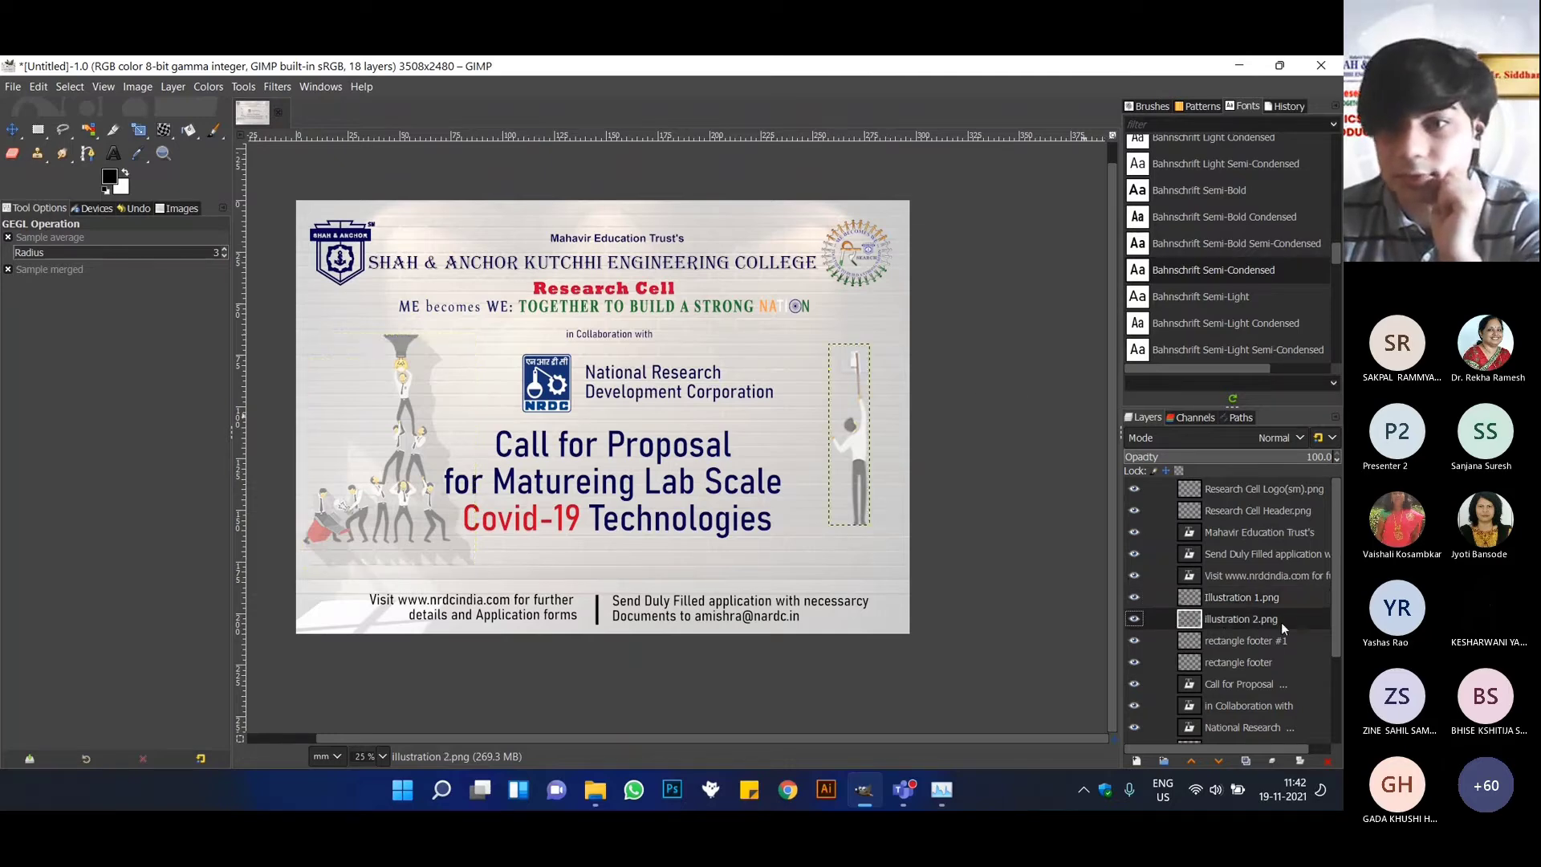
{"action": "left_click", "coordinate": [205, 87]}
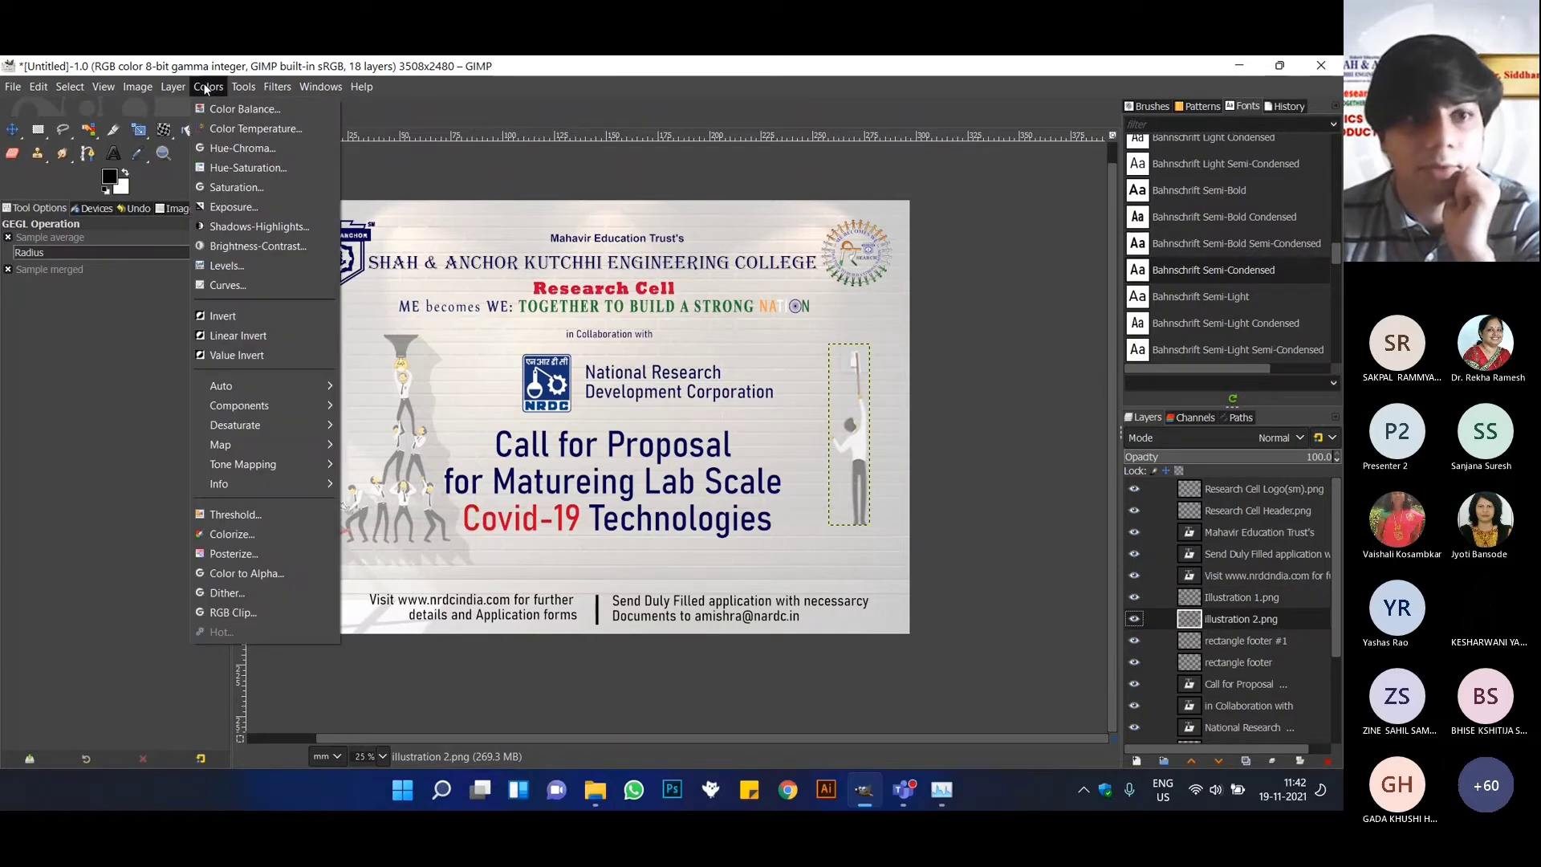
{"action": "left_click", "coordinate": [269, 88]}
{"action": "left_click", "coordinate": [275, 87]}
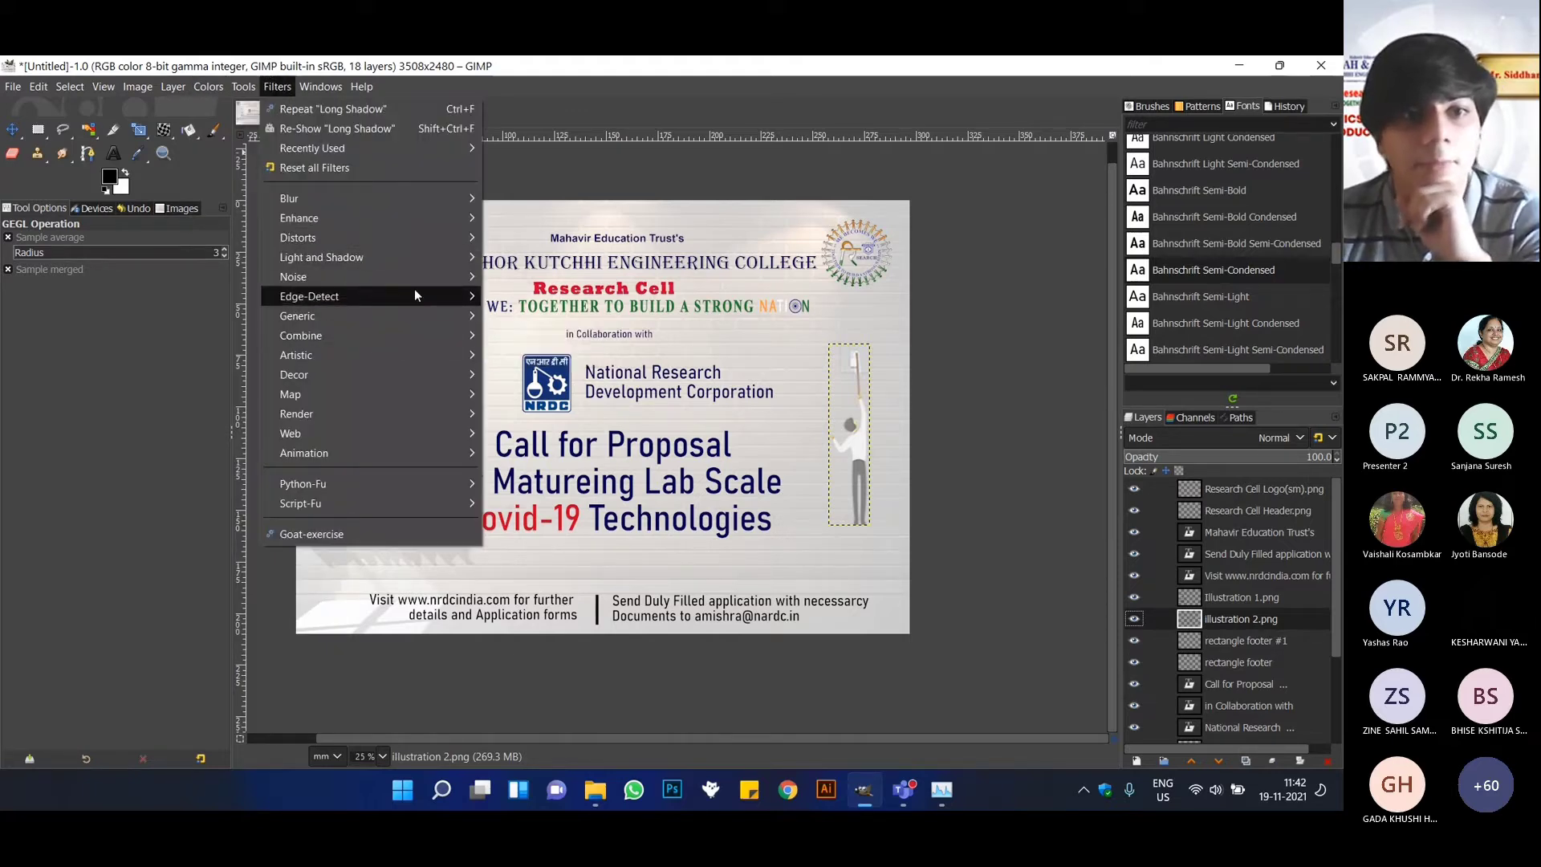
{"action": "mouse_move", "coordinate": [434, 258]}
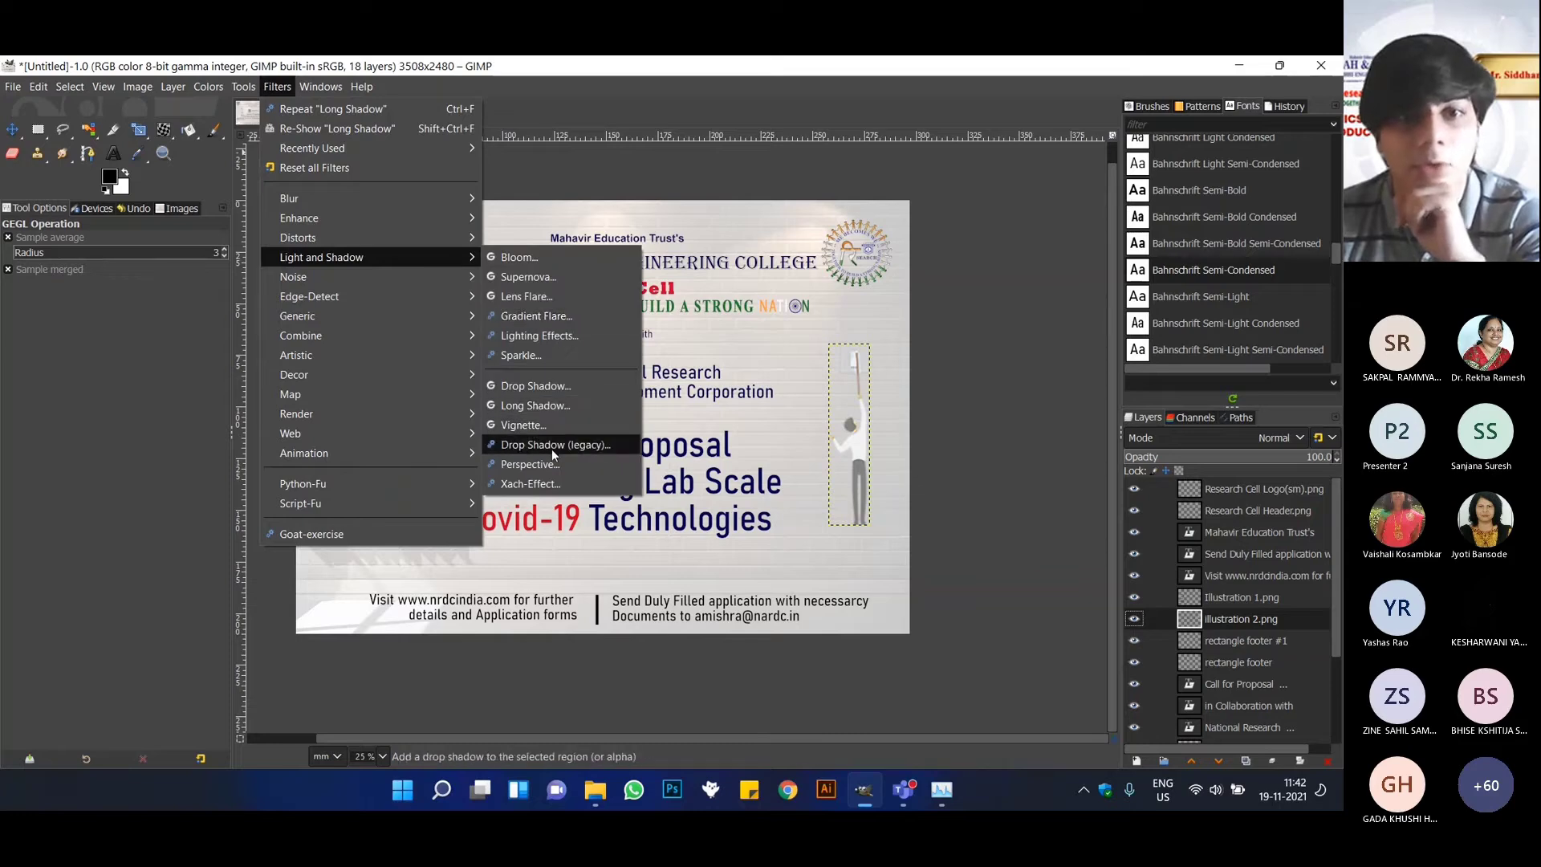
{"action": "left_click", "coordinate": [533, 407]}
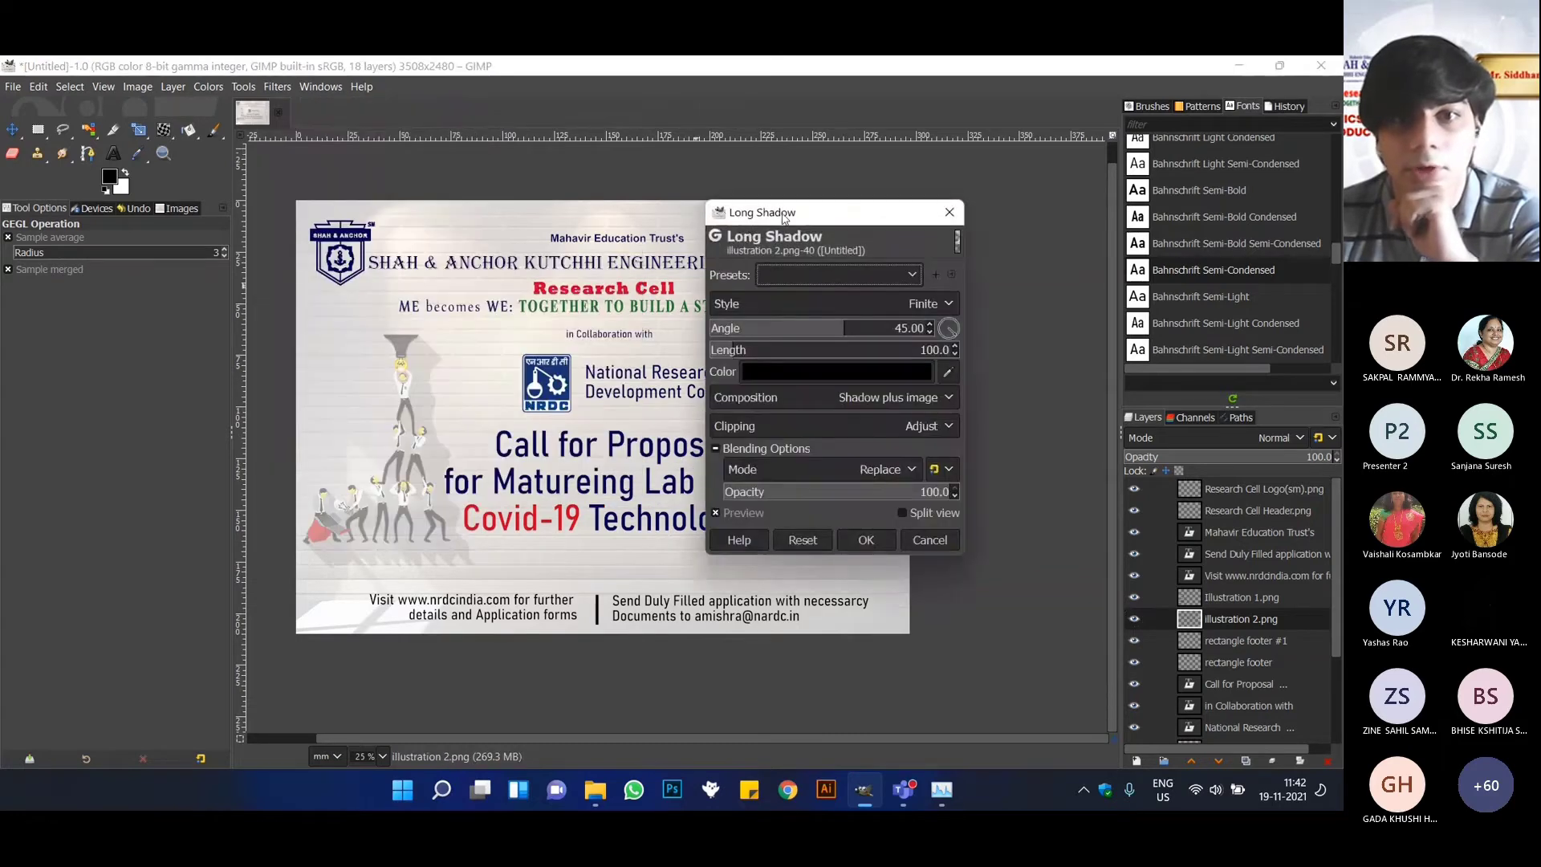
{"action": "left_click_drag", "start_coordinate": [785, 217], "coordinate": [442, 267]}
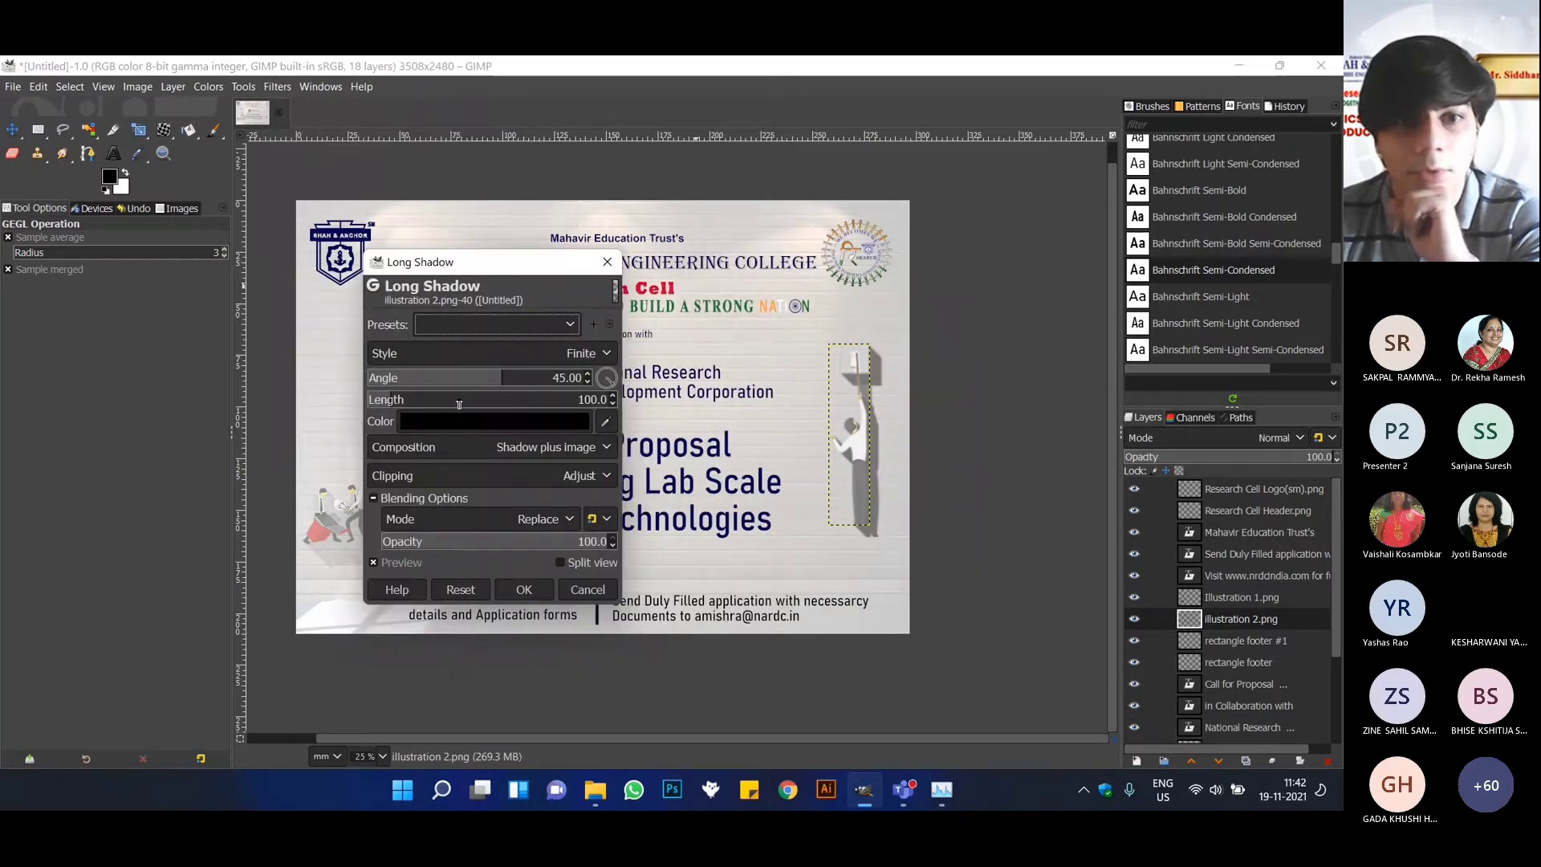
{"action": "left_click", "coordinate": [587, 589]}
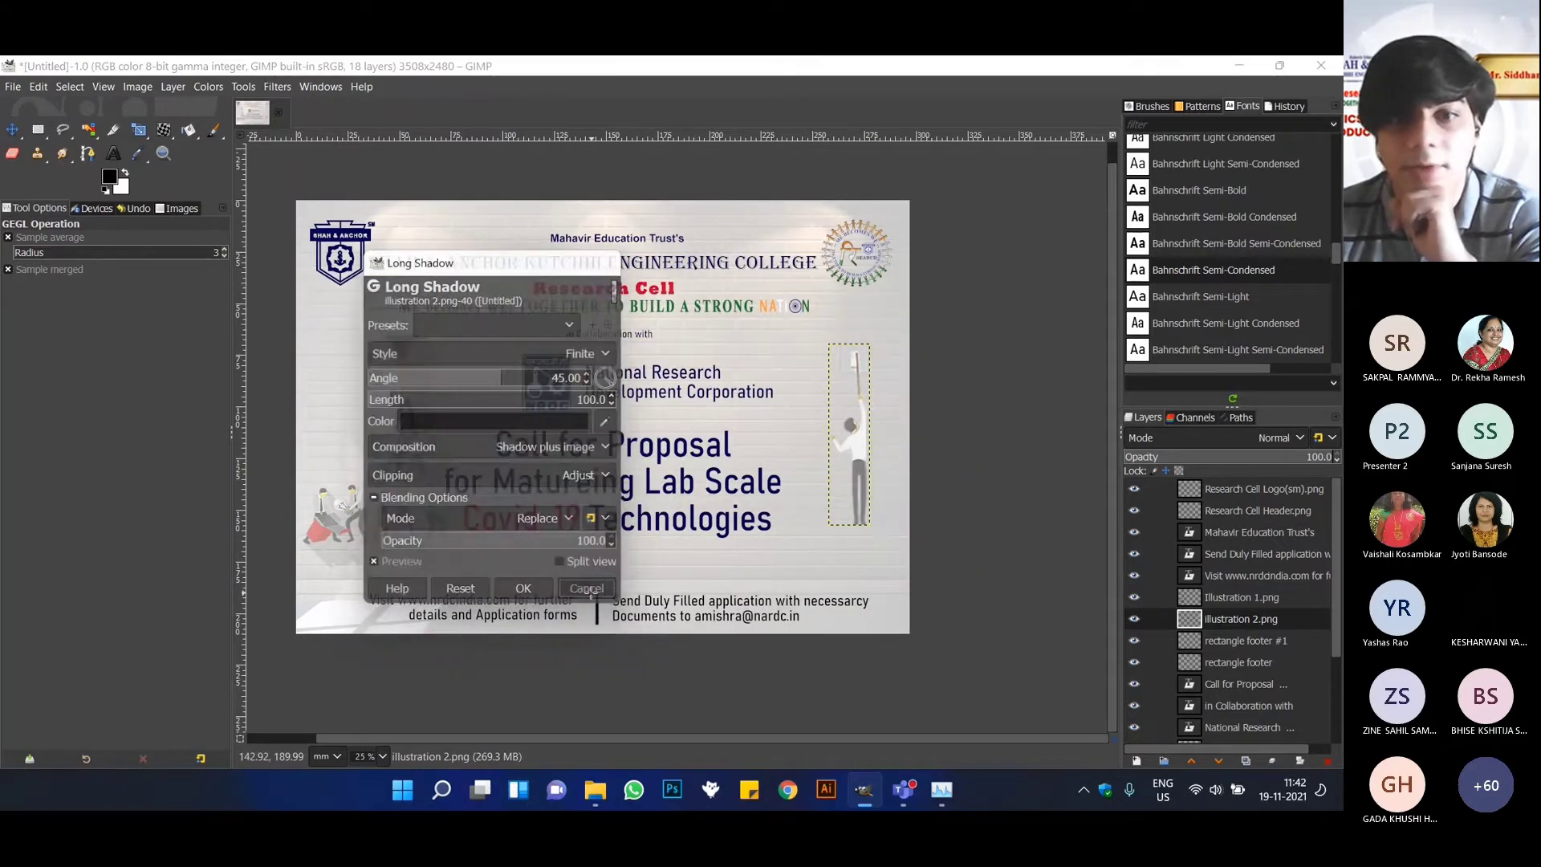
{"action": "left_click", "coordinate": [245, 86]}
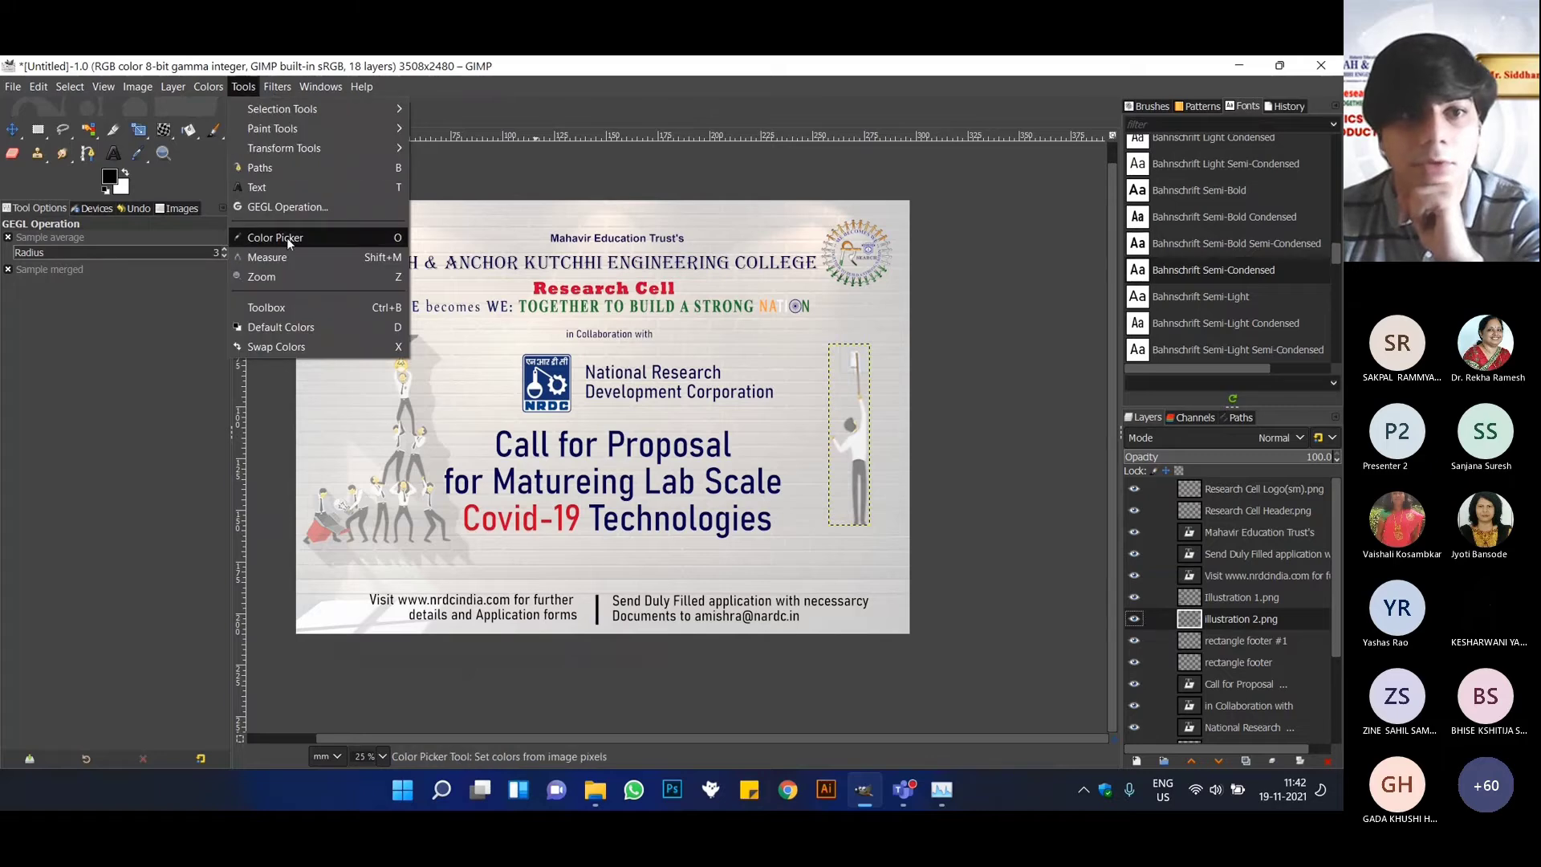
{"action": "left_click", "coordinate": [277, 87]}
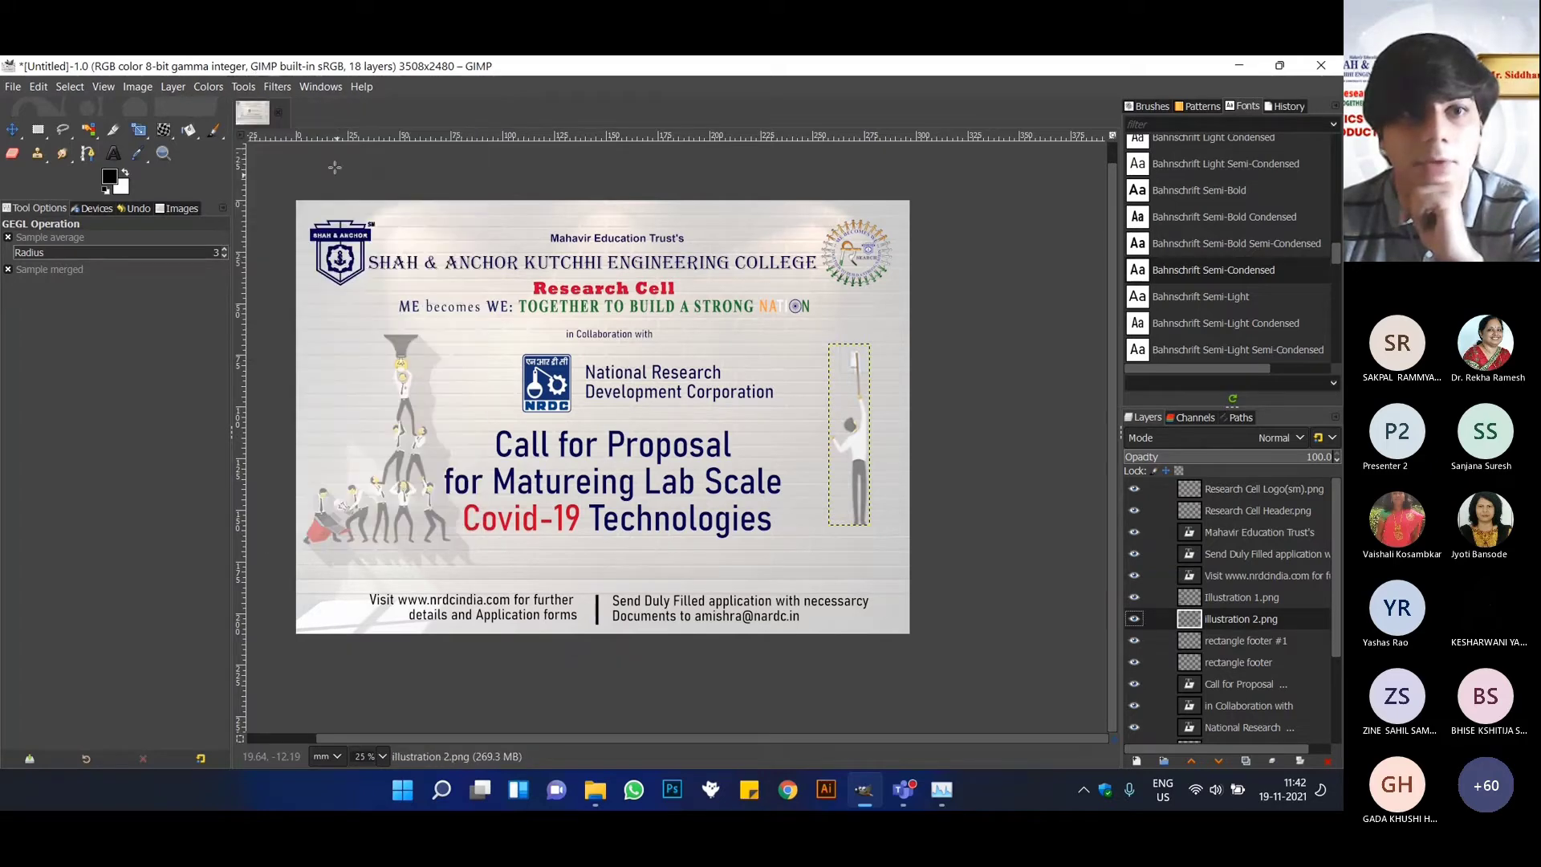
Start the Drop Shadow filter on the illustration 2.png layer with a grow radius of 4 and a shadow opacity of 1.442.
{"action": "left_click", "coordinate": [277, 86]}
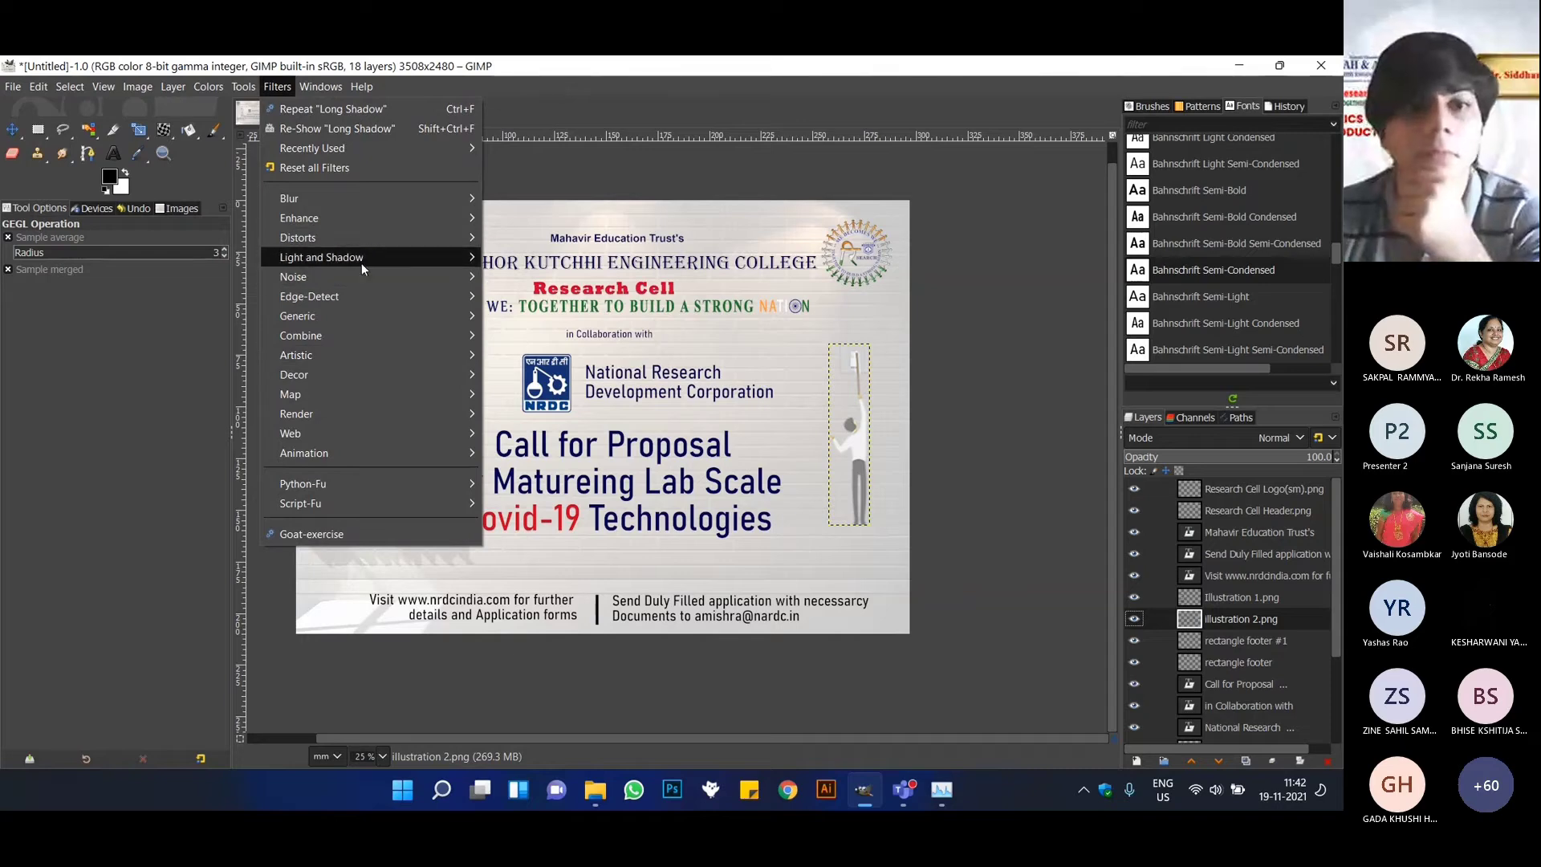
{"action": "mouse_move", "coordinate": [366, 260]}
{"action": "left_click", "coordinate": [551, 386]}
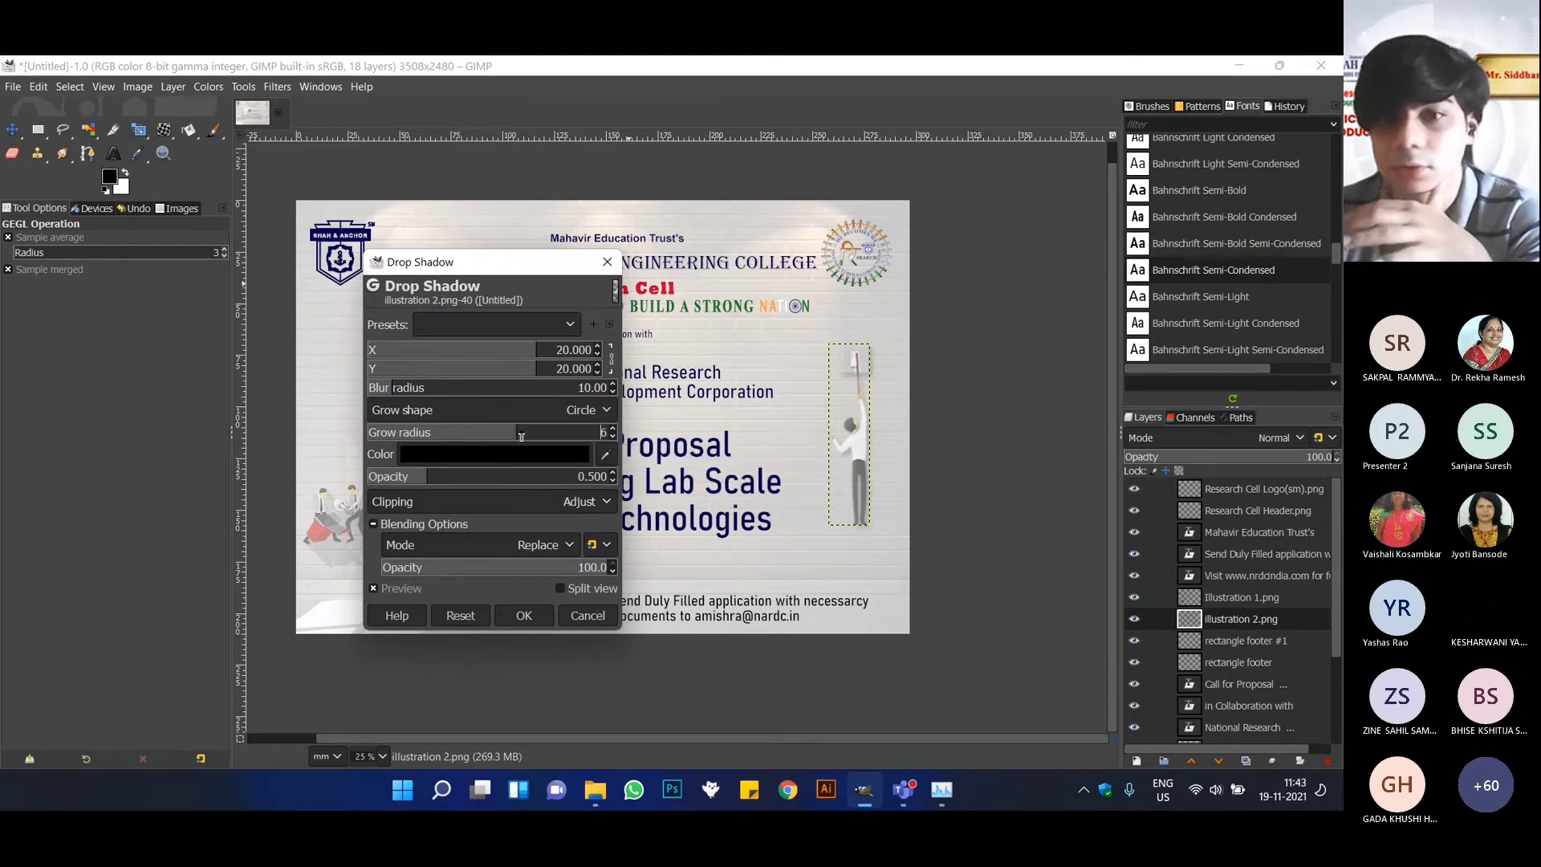
{"action": "mouse_move", "coordinate": [488, 436]}
{"action": "left_mouse_down"}
{"action": "mouse_move", "coordinate": [521, 436]}
{"action": "mouse_move", "coordinate": [478, 437]}
{"action": "left_mouse_up"}
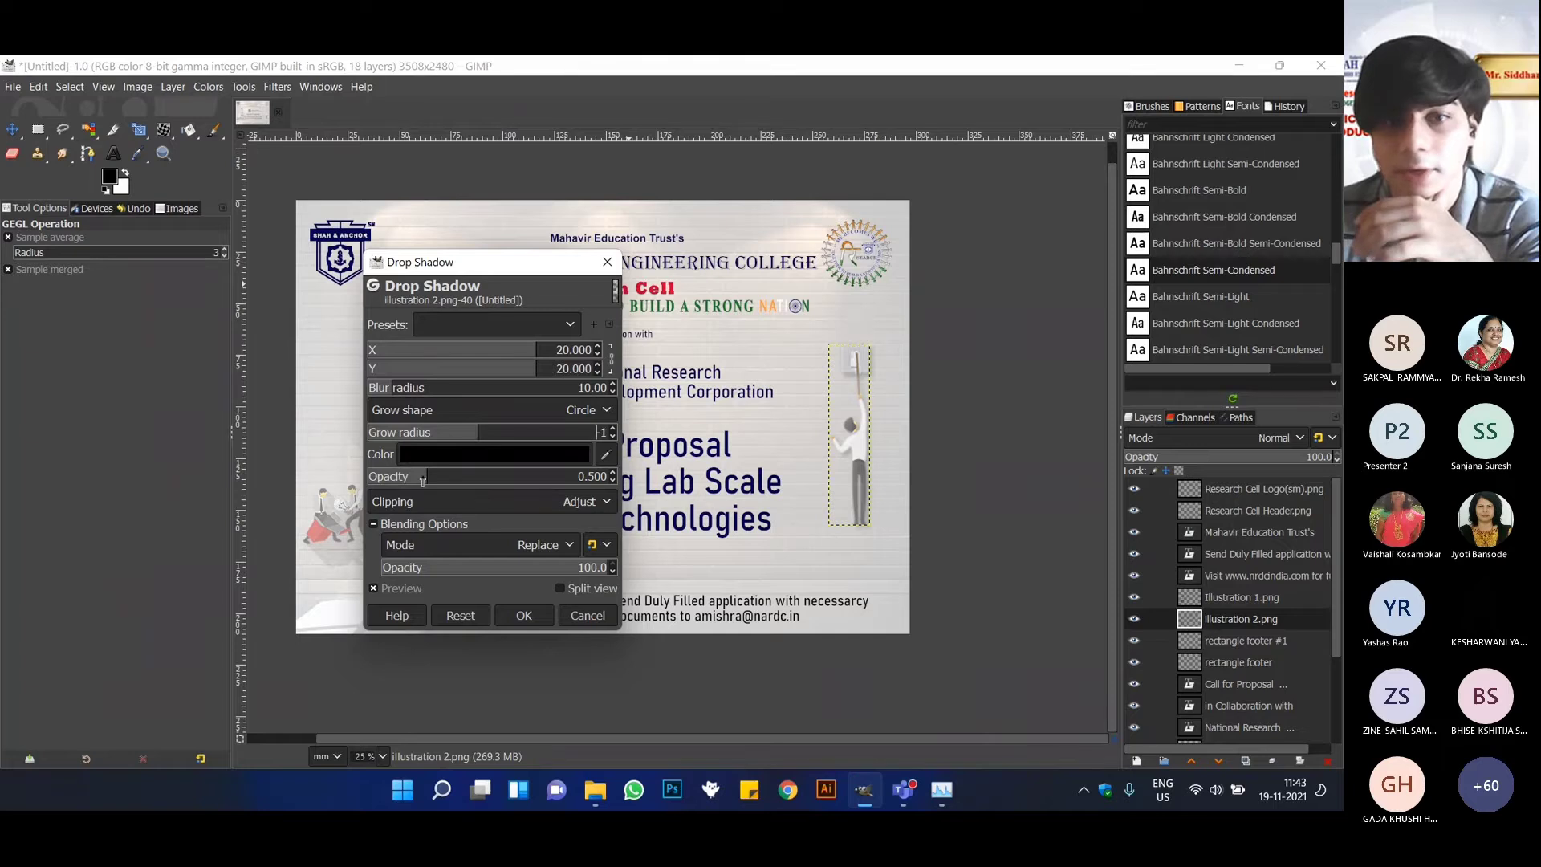
{"action": "left_click_drag", "start_coordinate": [422, 479], "coordinate": [511, 432]}
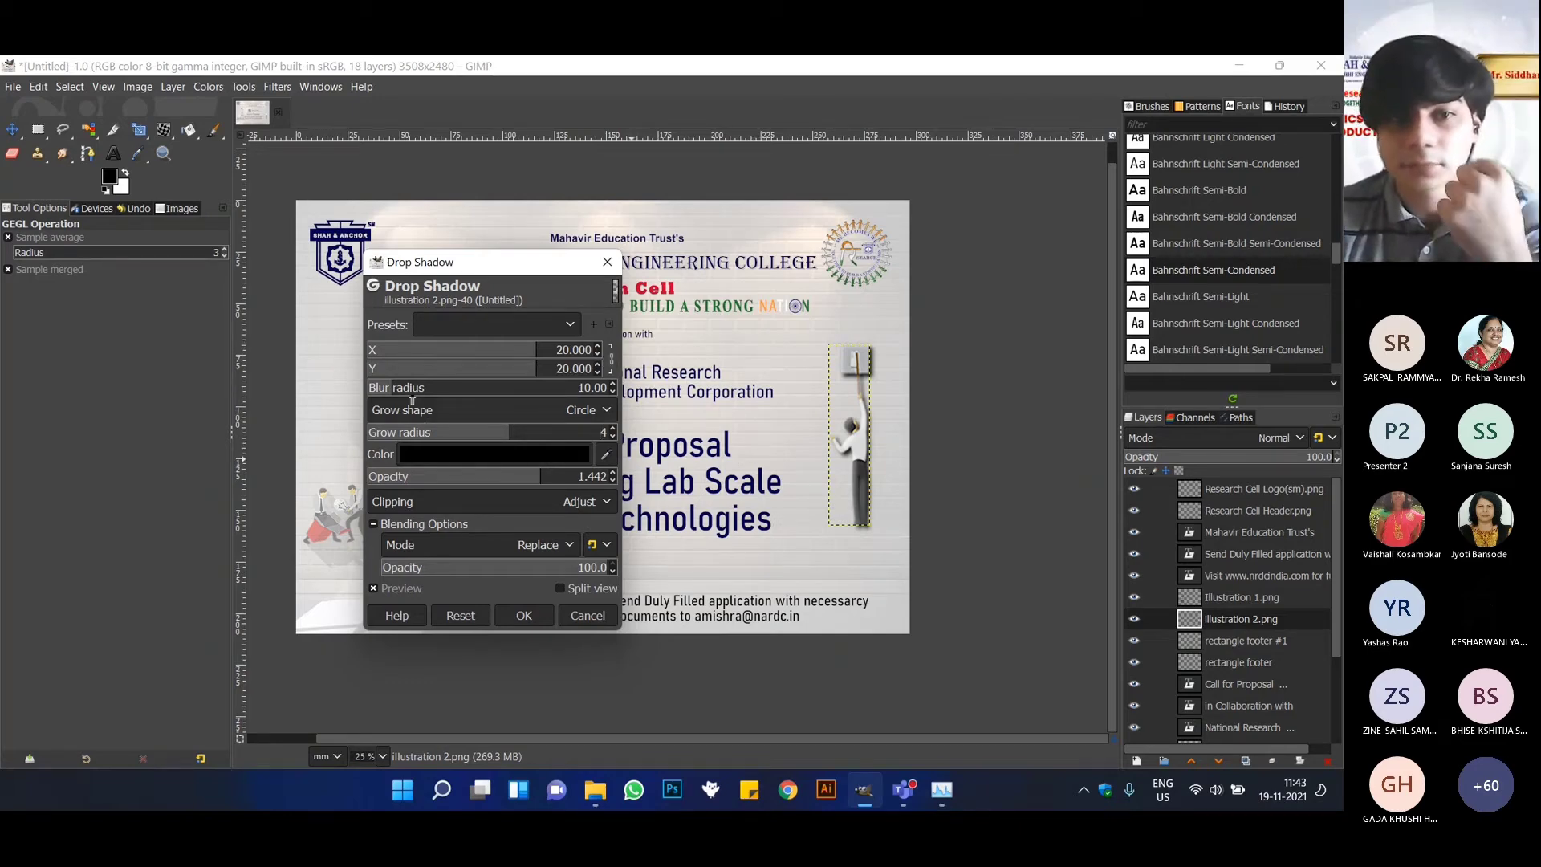
Apply the Drop Shadow with blur radius 55.73, shadow opacity 0.884 and blending opacity 63.3, and shift the illustration slightly down and to the left.
{"action": "left_click_drag", "start_coordinate": [411, 399], "coordinate": [446, 398]}
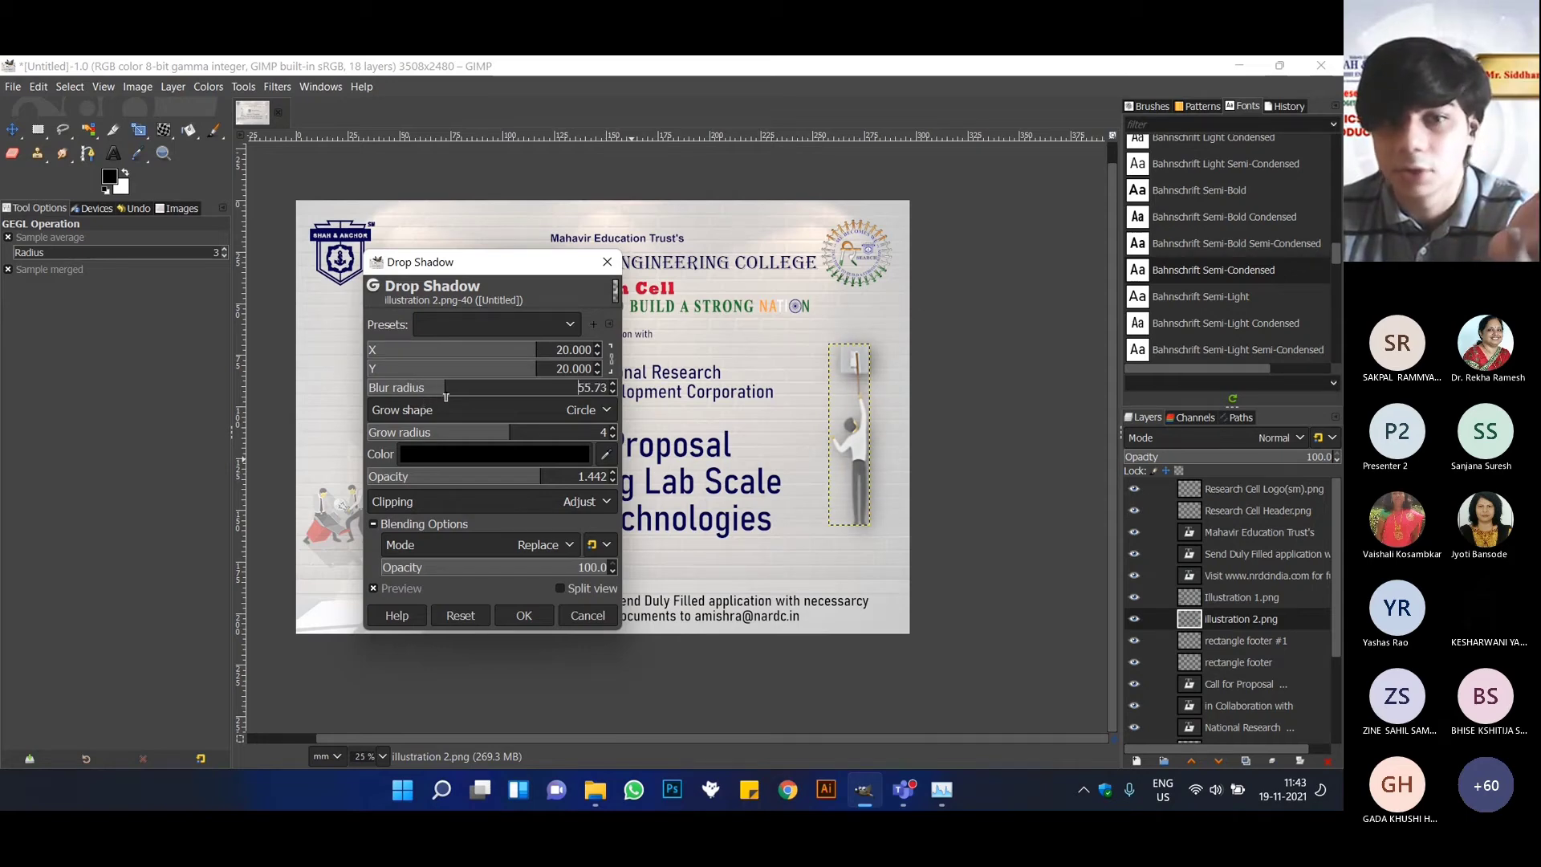
{"action": "left_click_drag", "start_coordinate": [534, 567], "coordinate": [524, 570]}
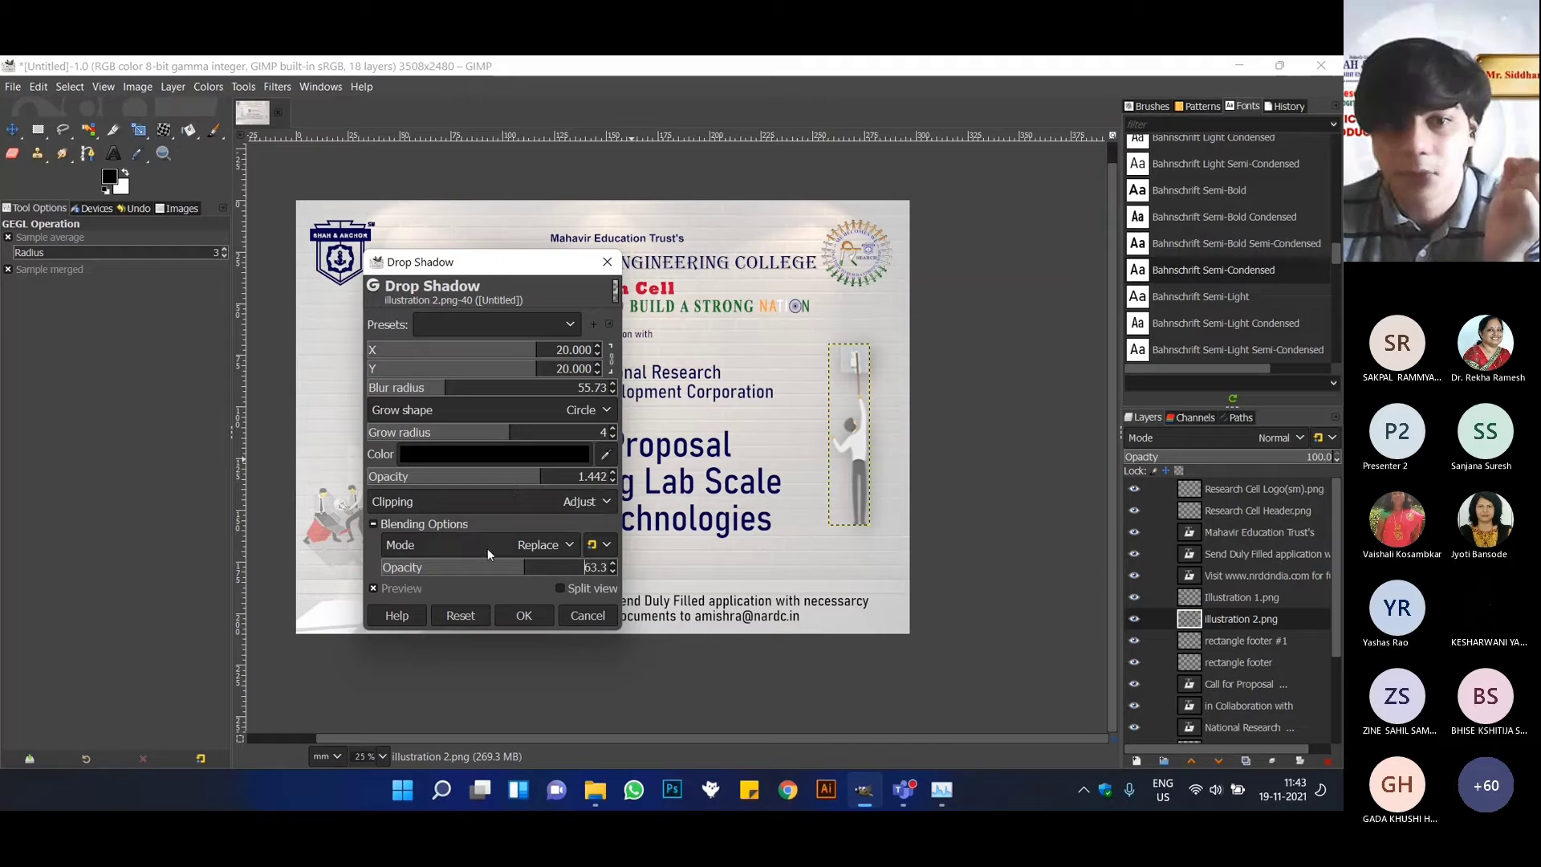
{"action": "left_click_drag", "start_coordinate": [485, 492], "coordinate": [474, 488]}
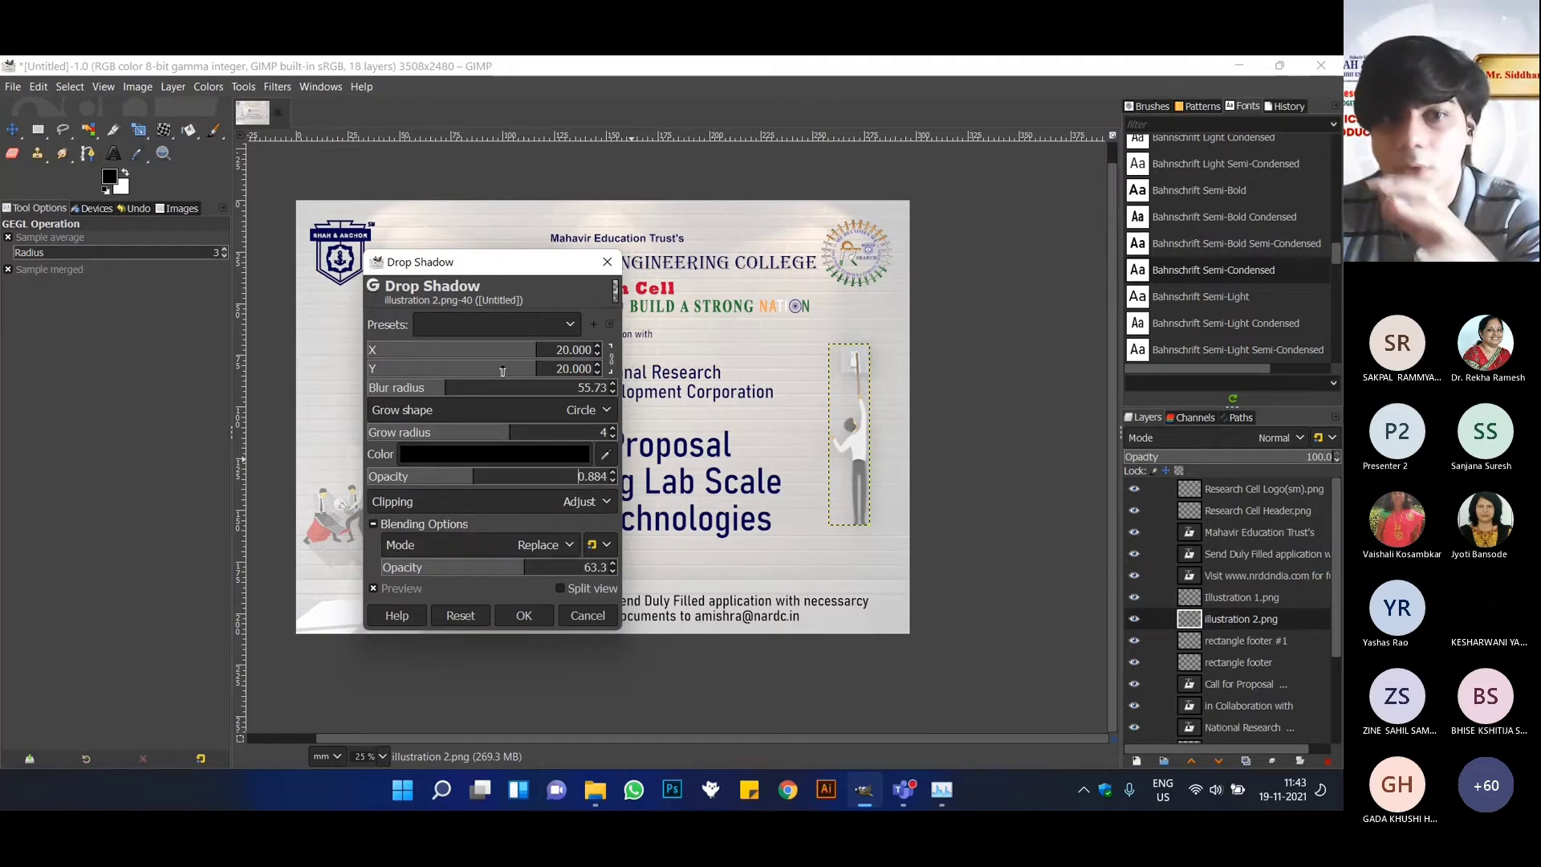
{"action": "left_click", "coordinate": [548, 615]}
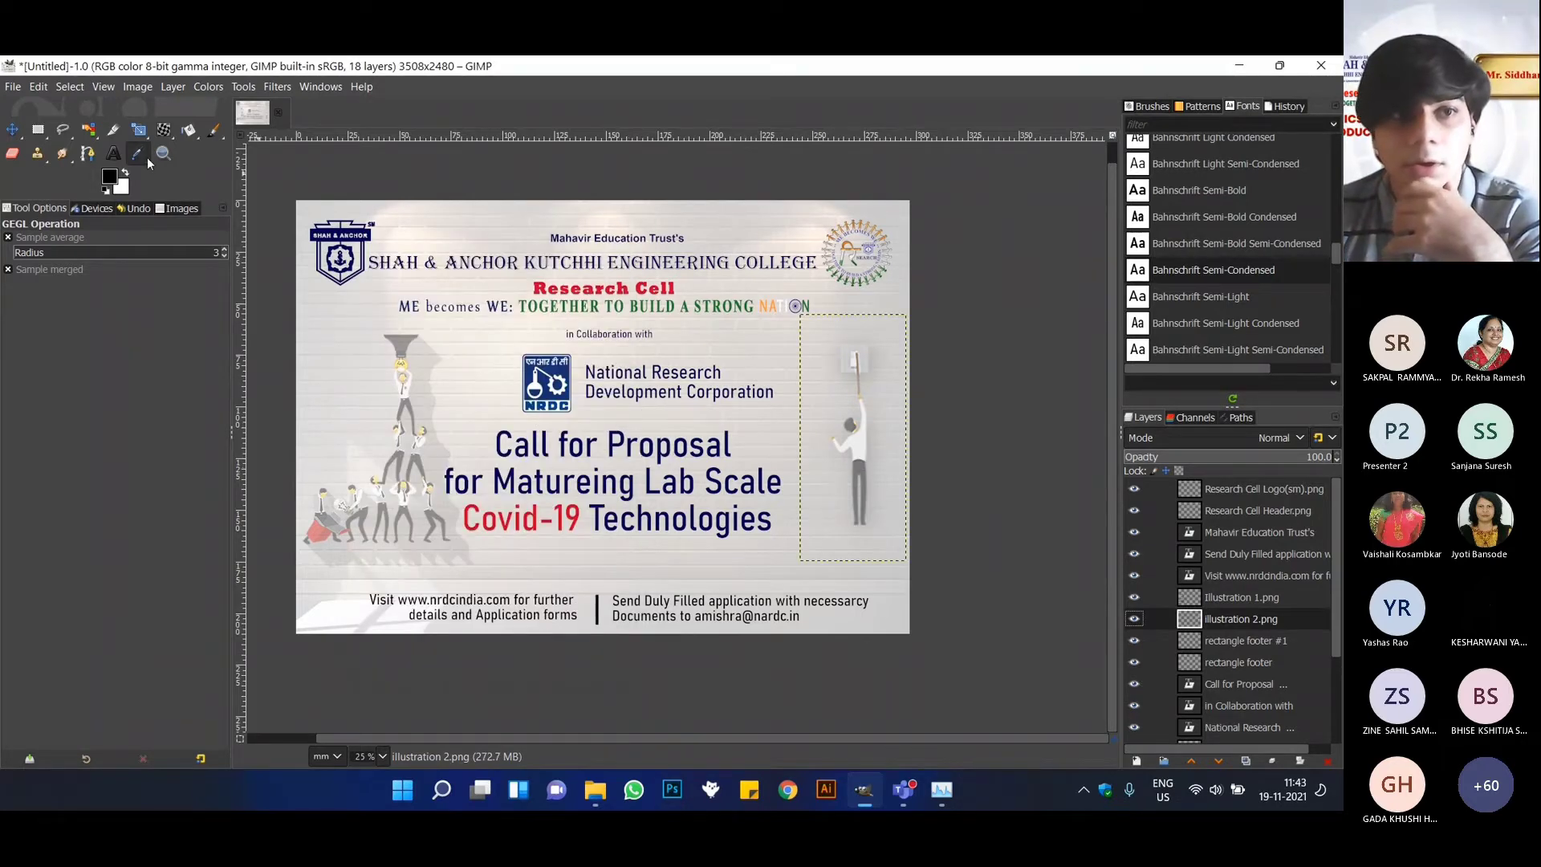
{"action": "key", "text": "m"}
{"action": "left_click_drag", "start_coordinate": [855, 414], "coordinate": [848, 436]}
{"action": "left_click", "coordinate": [277, 87]}
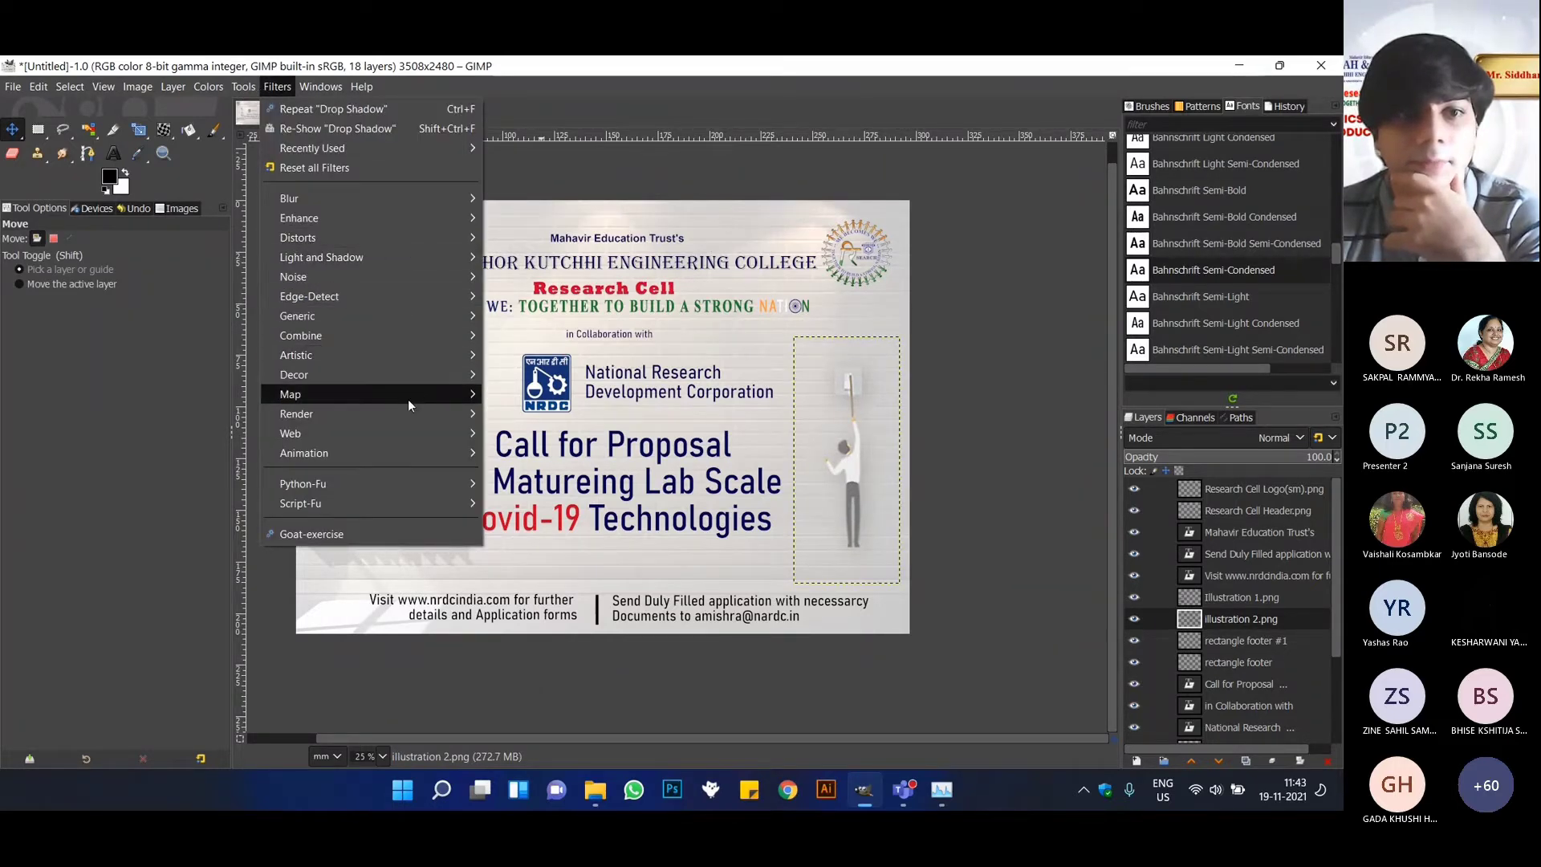
{"action": "mouse_move", "coordinate": [392, 214]}
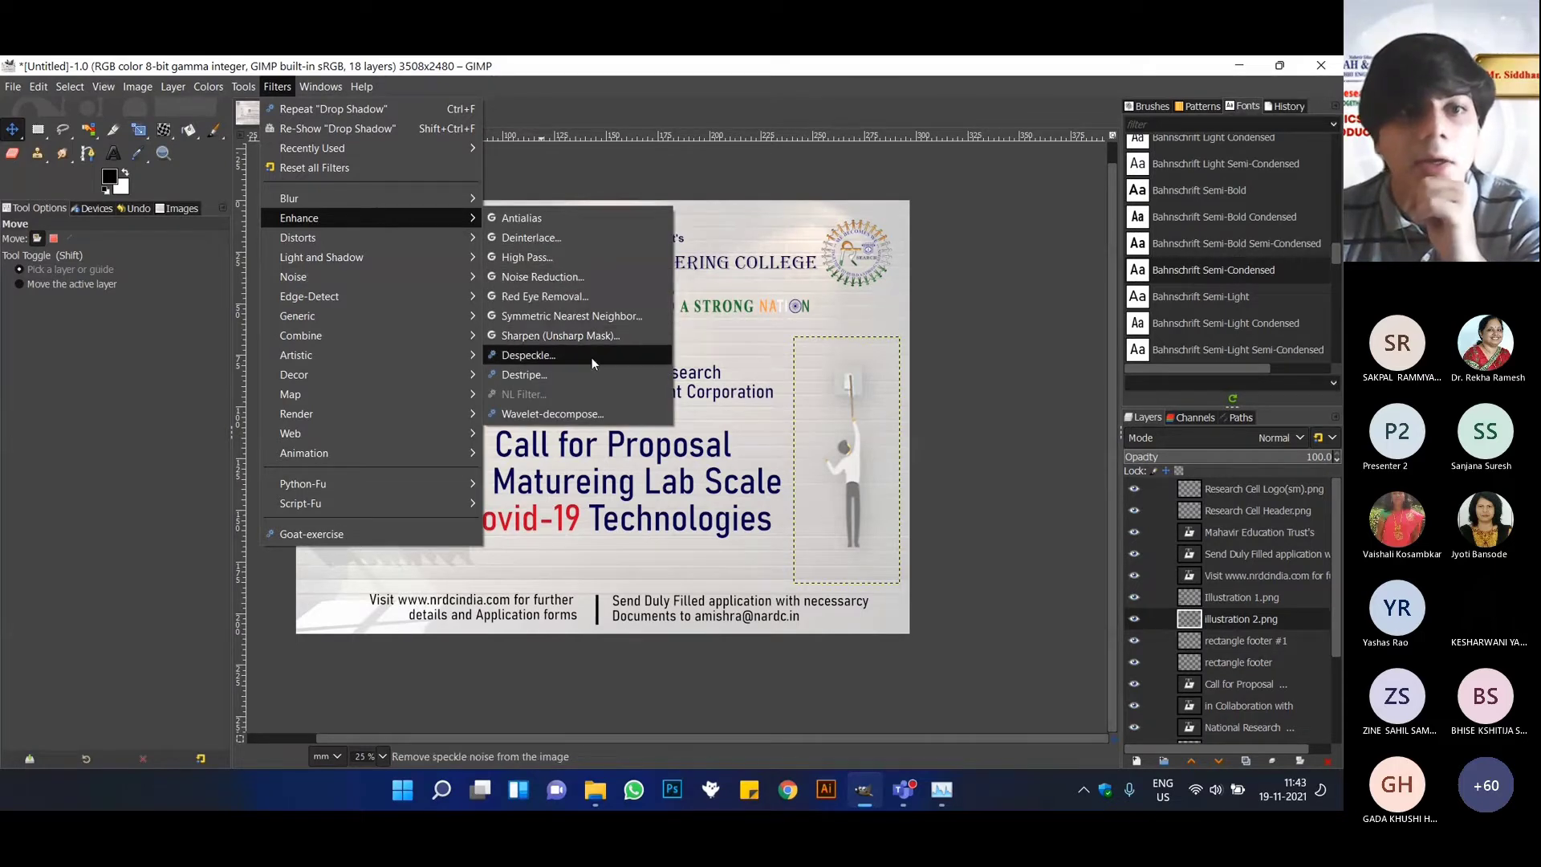
{"action": "mouse_move", "coordinate": [445, 252]}
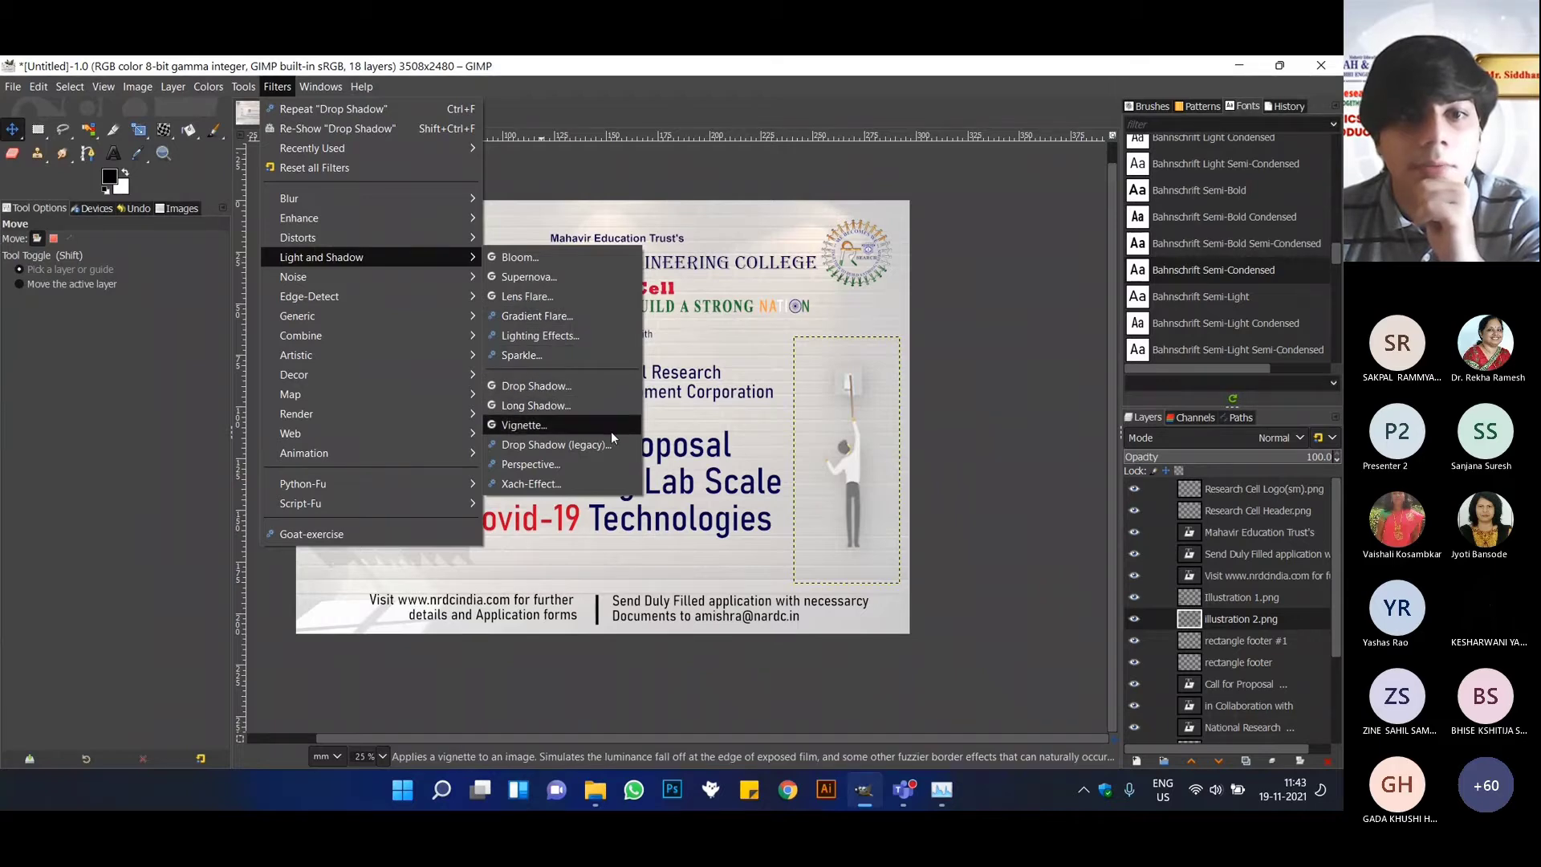
{"action": "left_click", "coordinate": [571, 261]}
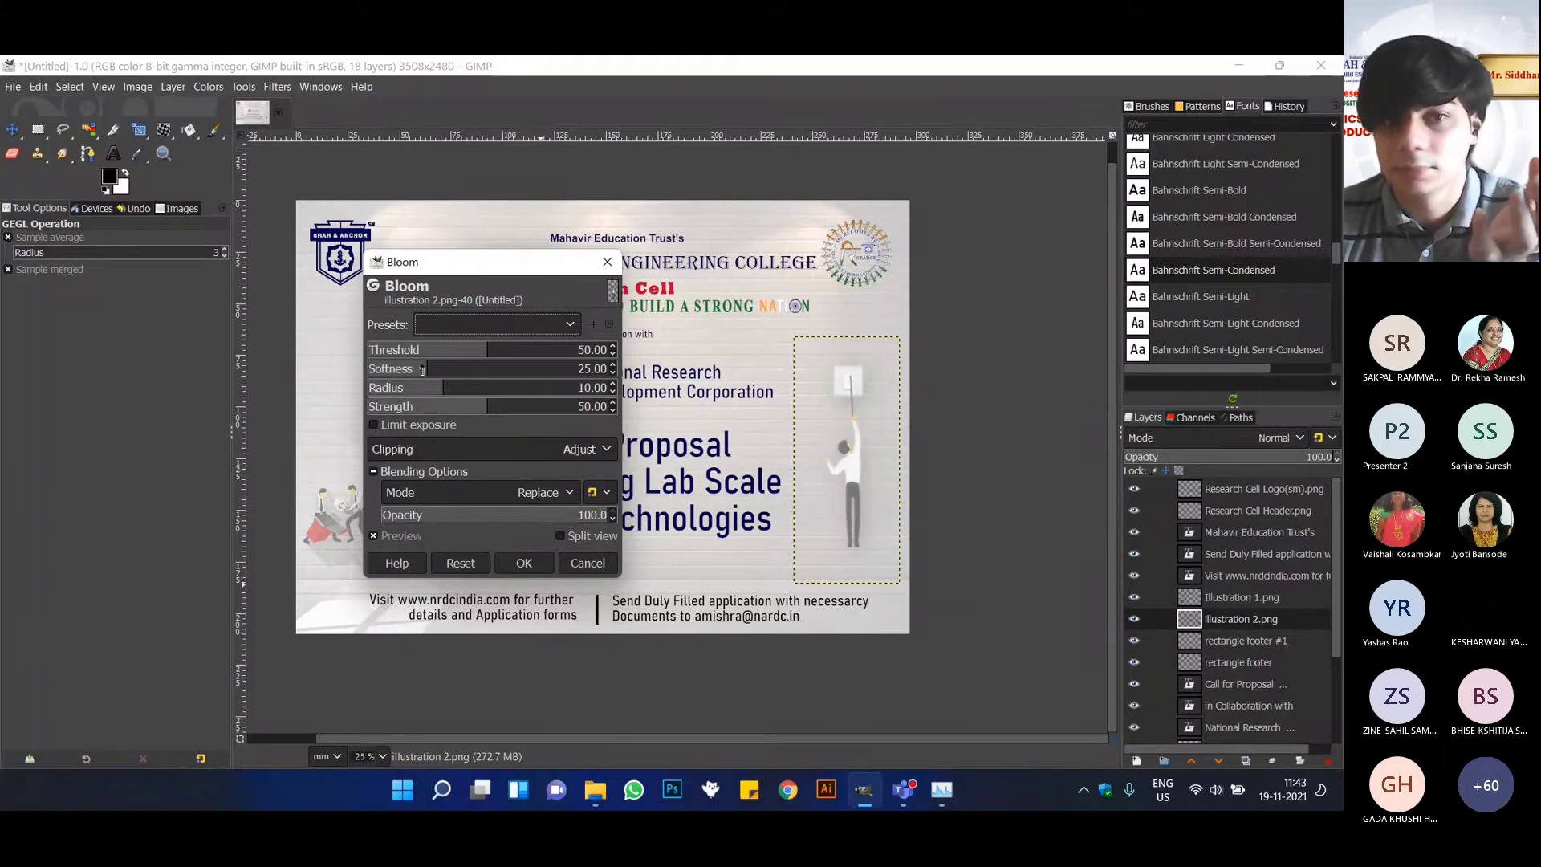
{"action": "left_click_drag", "start_coordinate": [423, 369], "coordinate": [428, 369]}
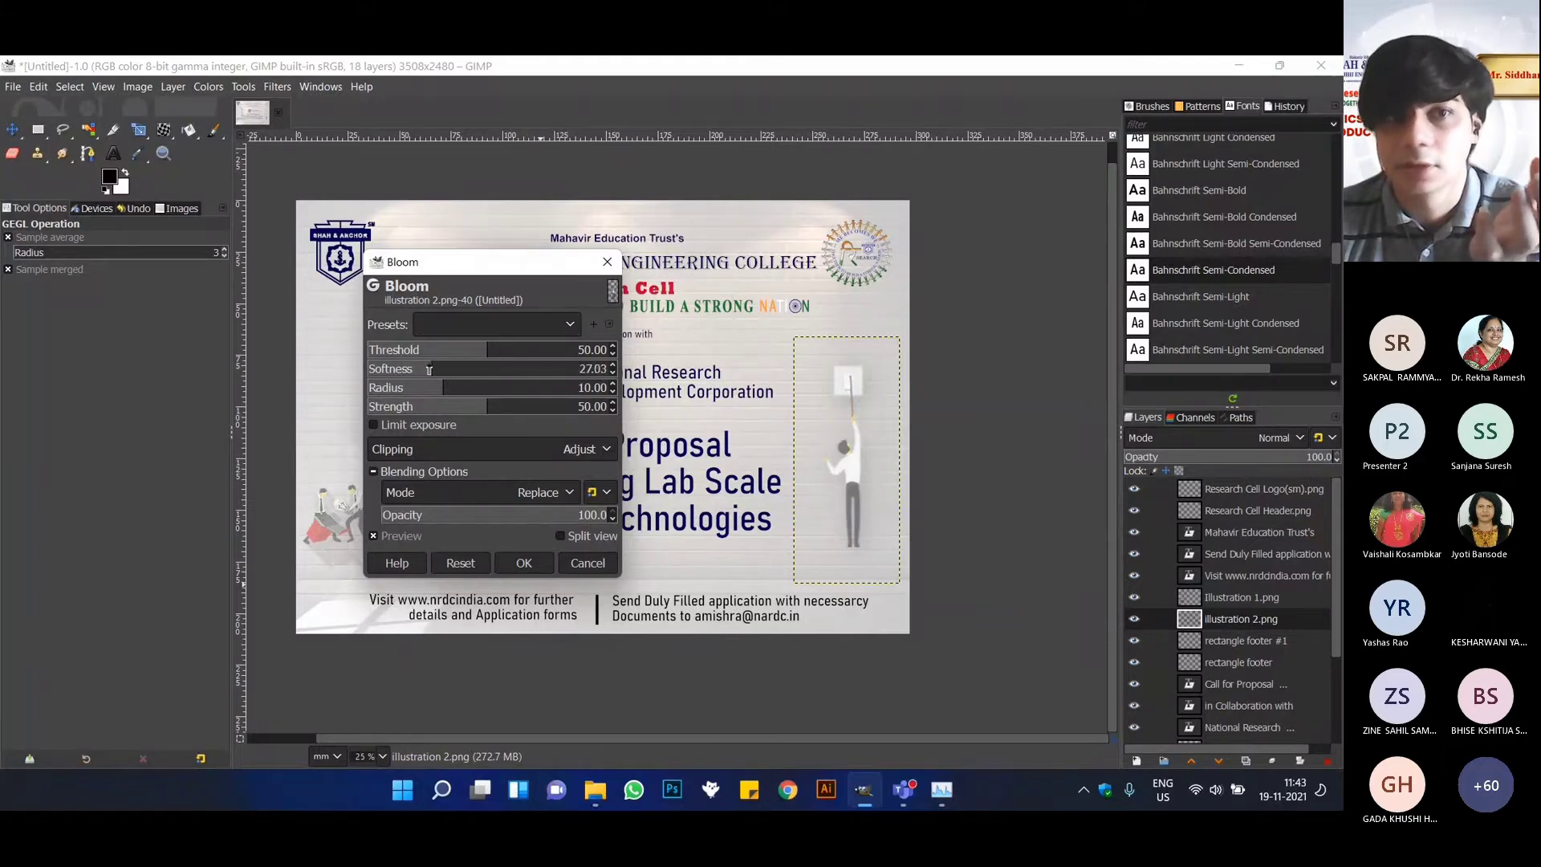
{"action": "left_click", "coordinate": [589, 566]}
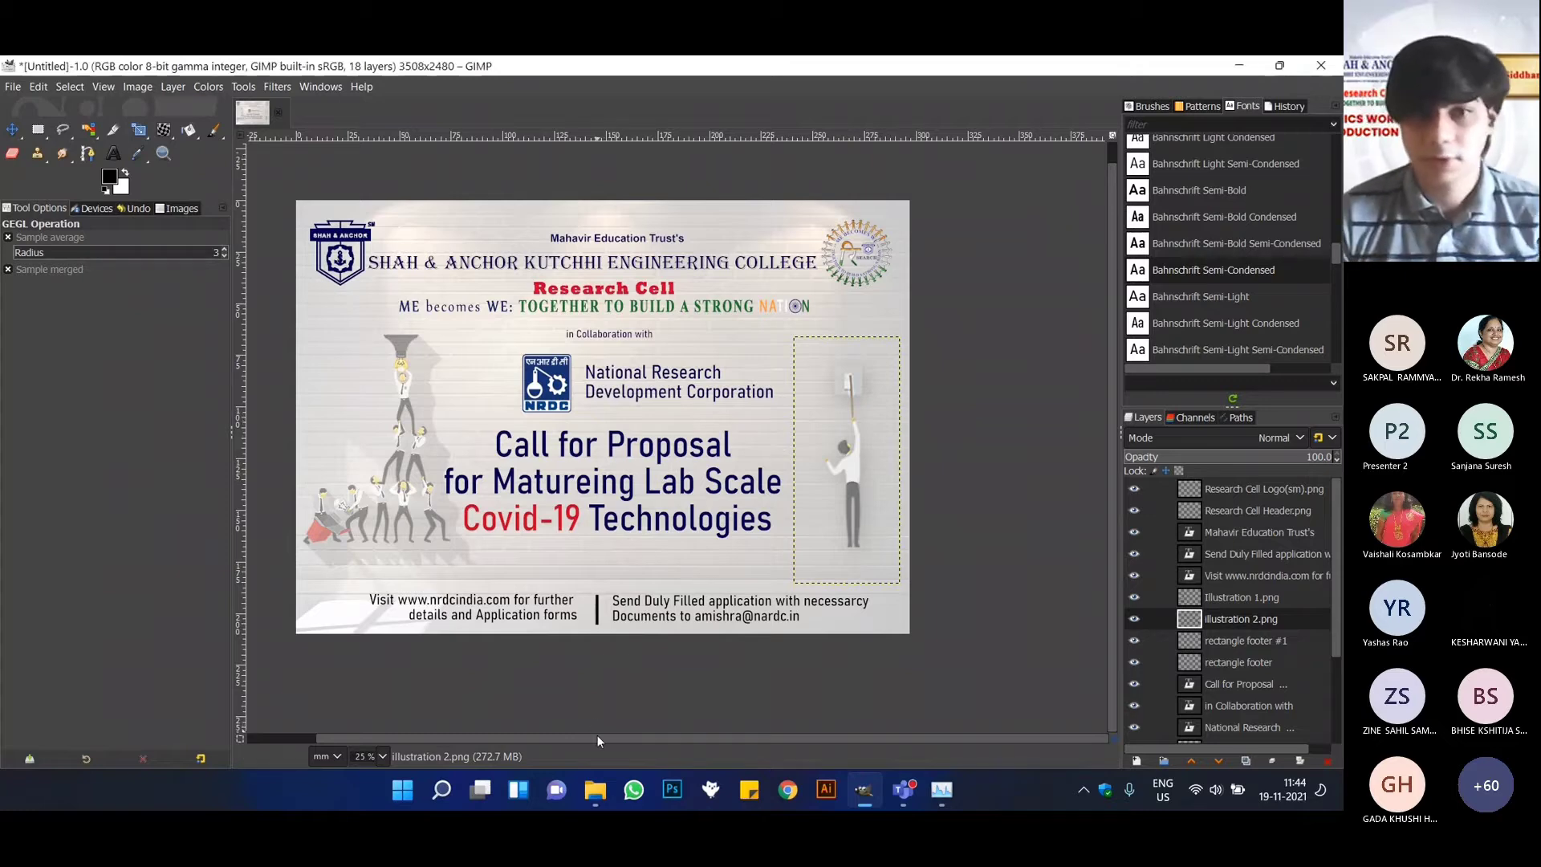
{"action": "left_click_drag", "start_coordinate": [597, 736], "coordinate": [552, 735]}
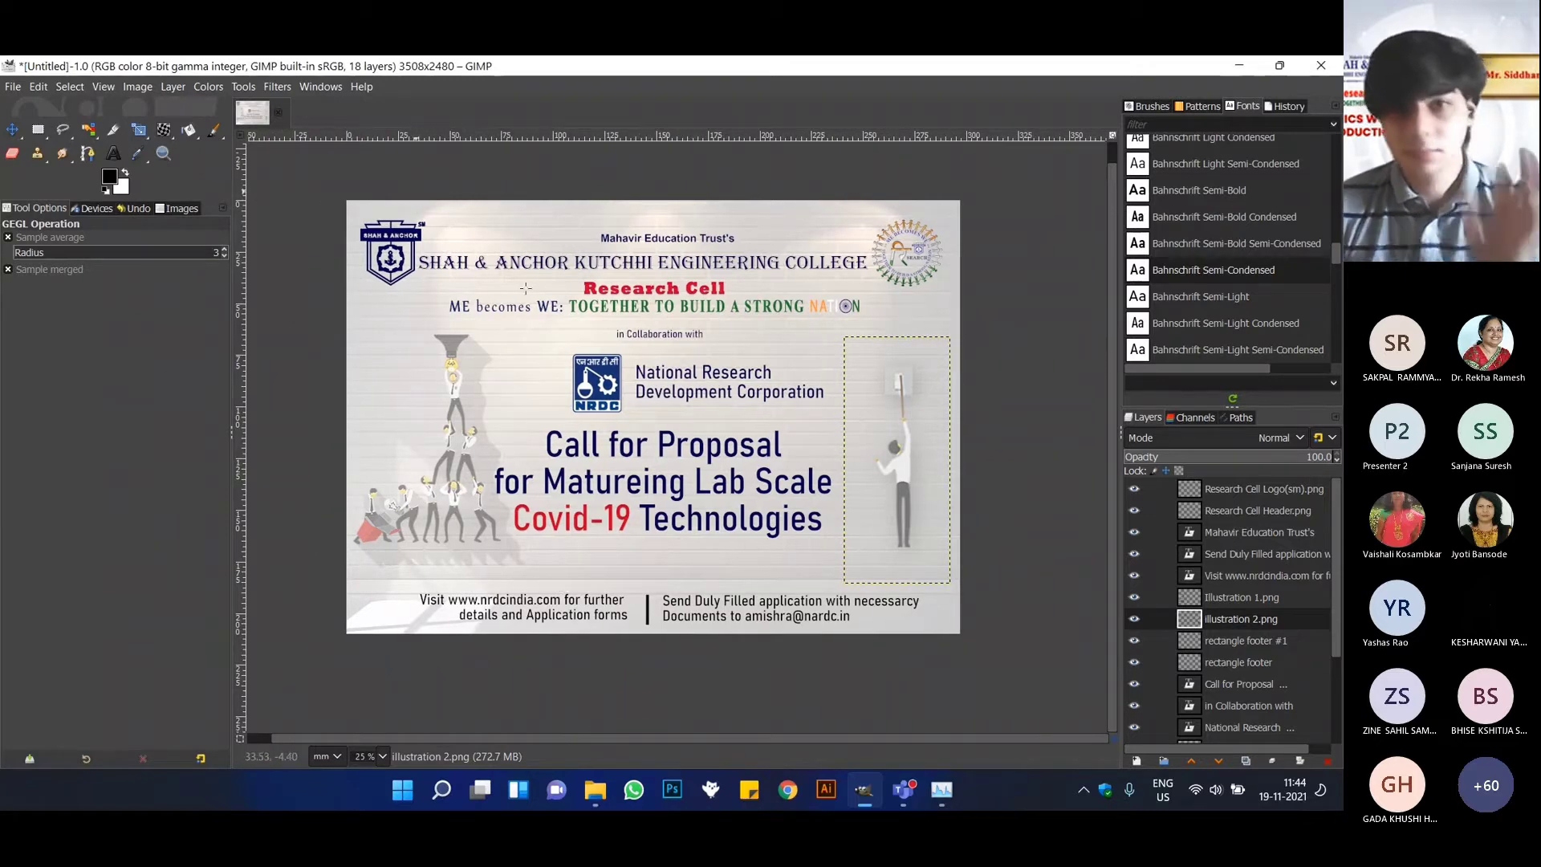
{"action": "left_click", "coordinate": [1034, 513]}
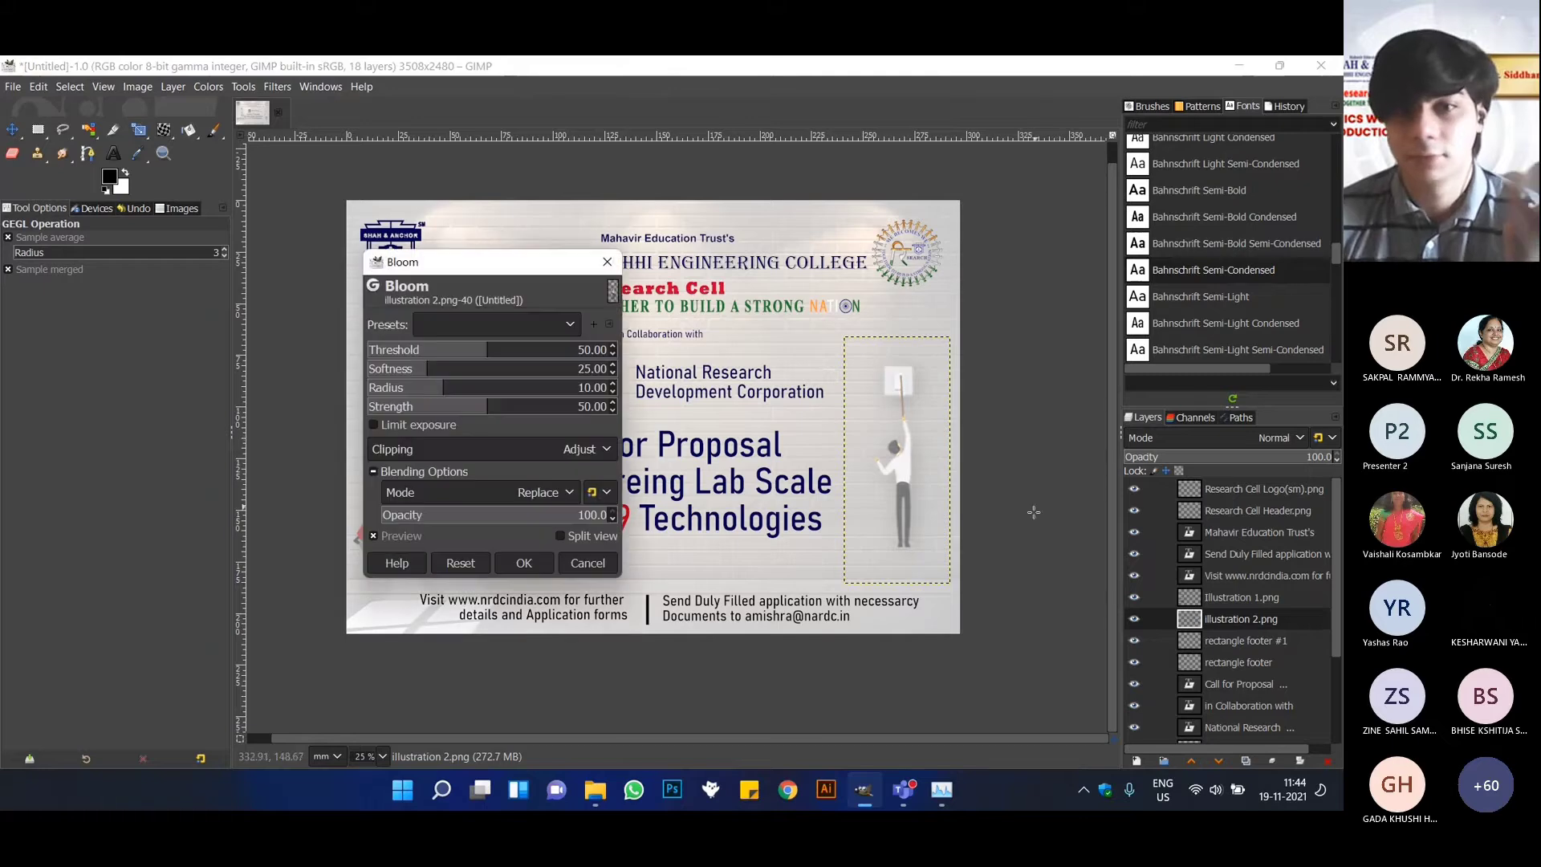
{"action": "left_click", "coordinate": [613, 563]}
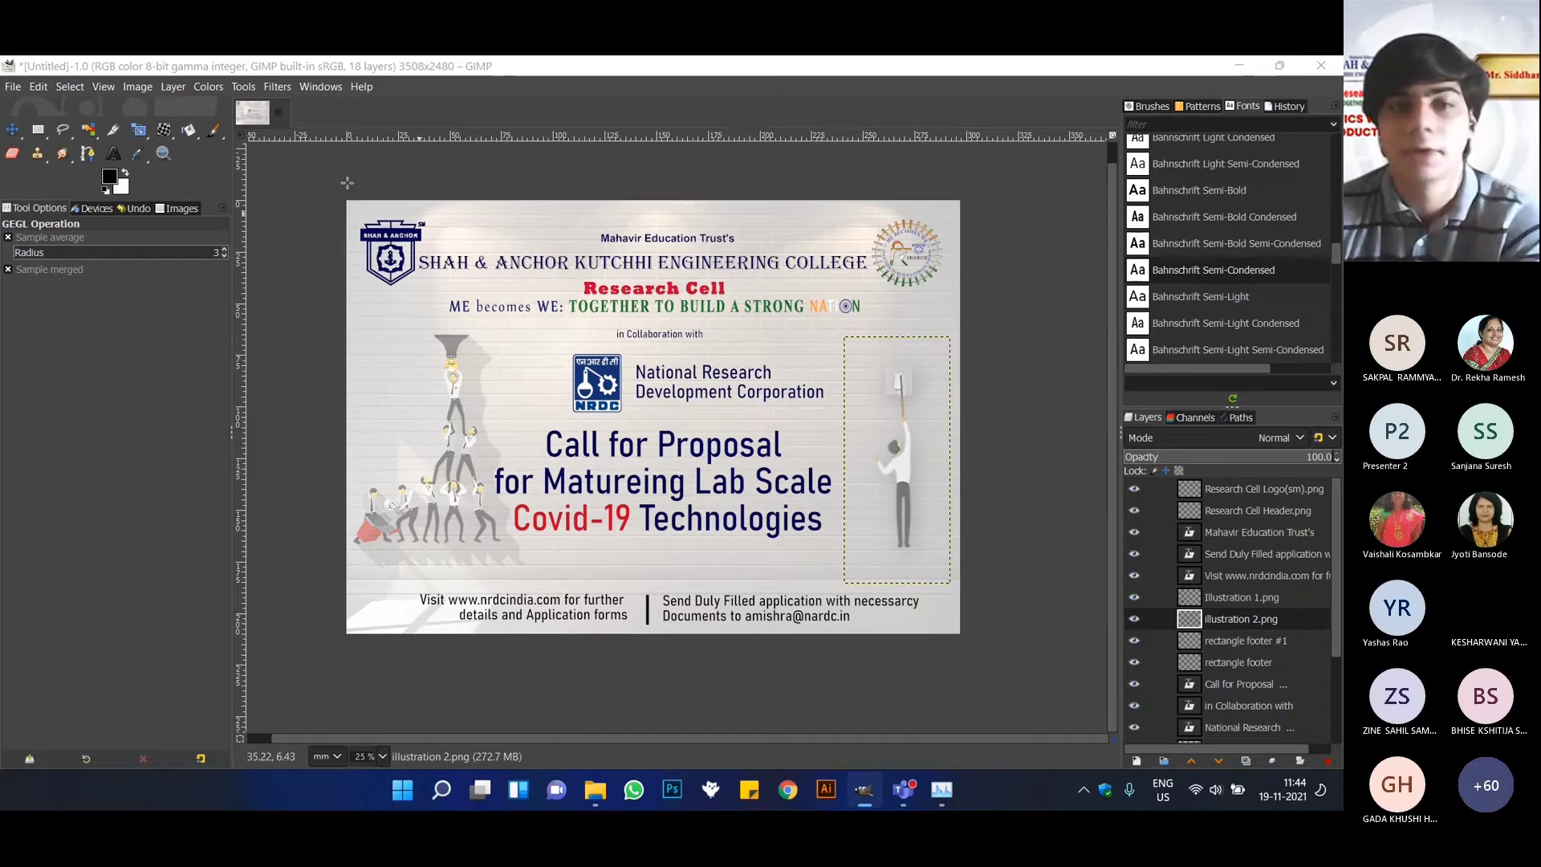
Start exporting the poster as an image and choose the Resources folder on the Desktop as the destination.
{"action": "left_click", "coordinate": [16, 91]}
{"action": "left_click", "coordinate": [16, 91]}
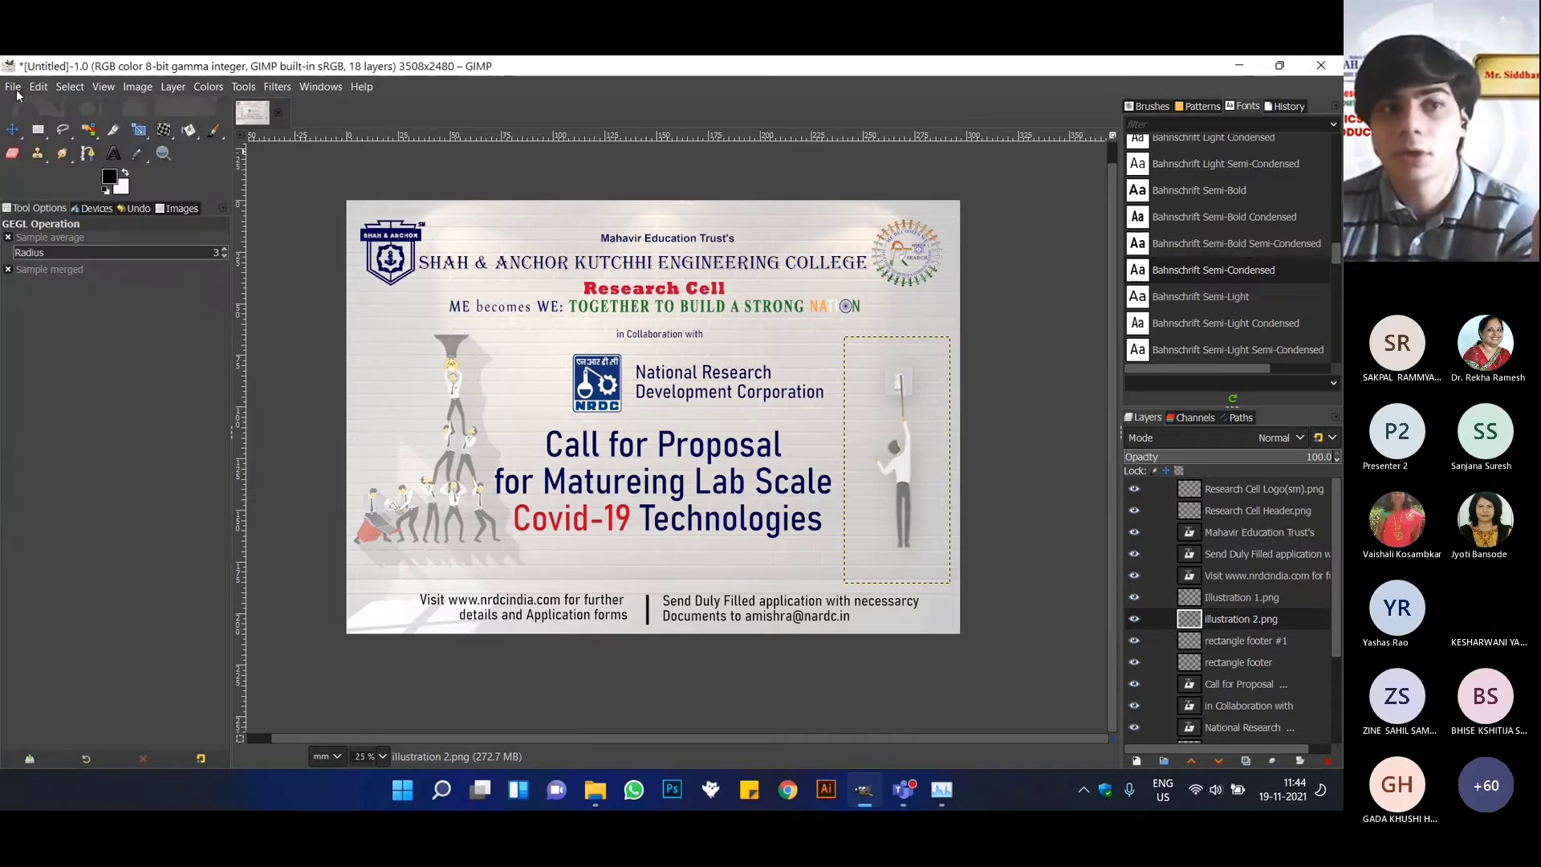
{"action": "left_click", "coordinate": [16, 92]}
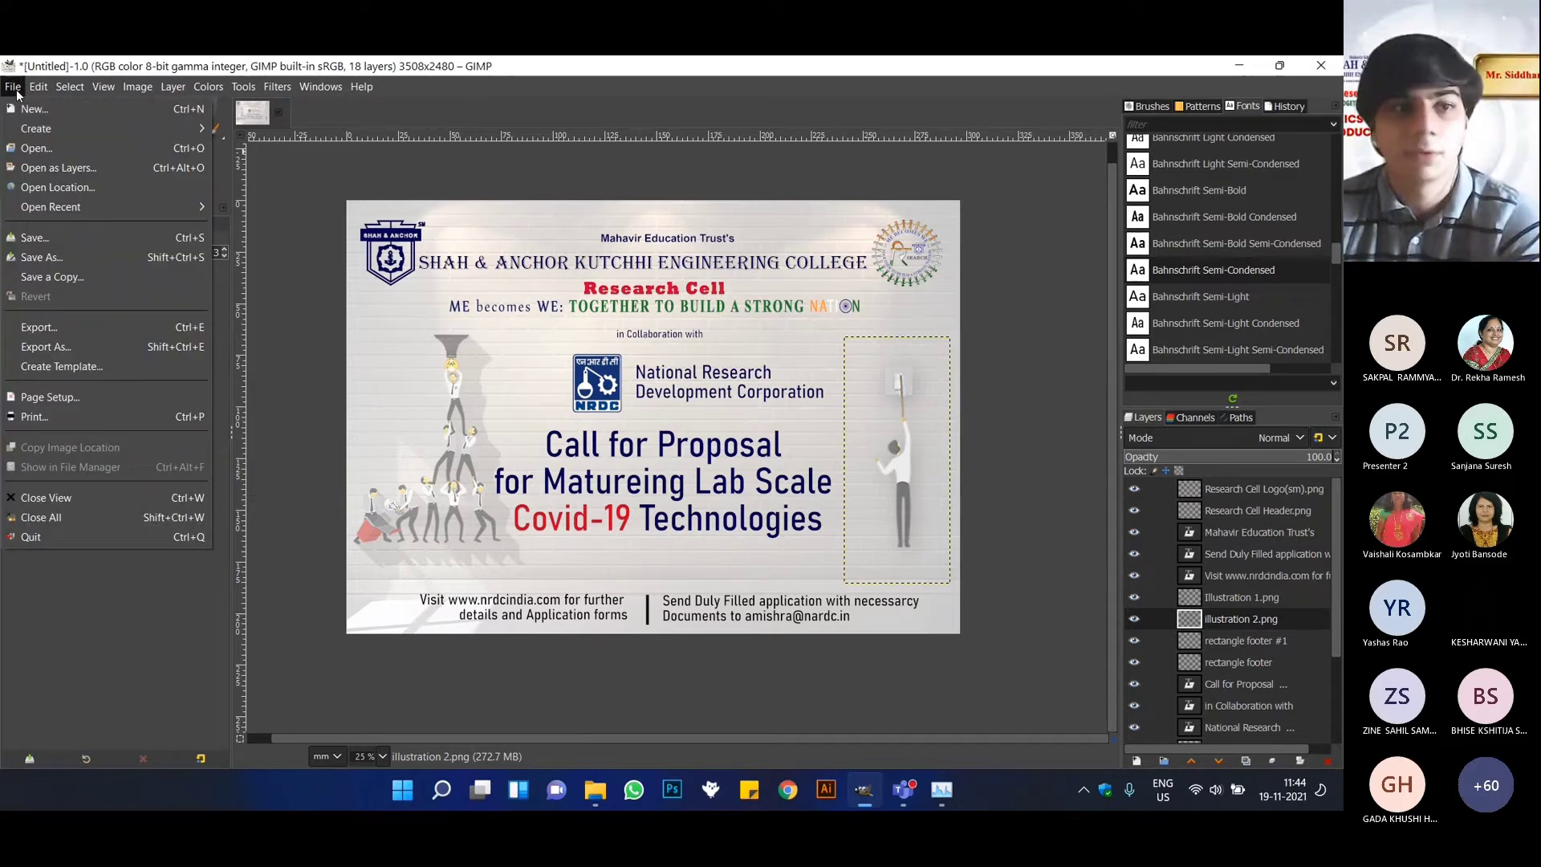
{"action": "left_click", "coordinate": [77, 325]}
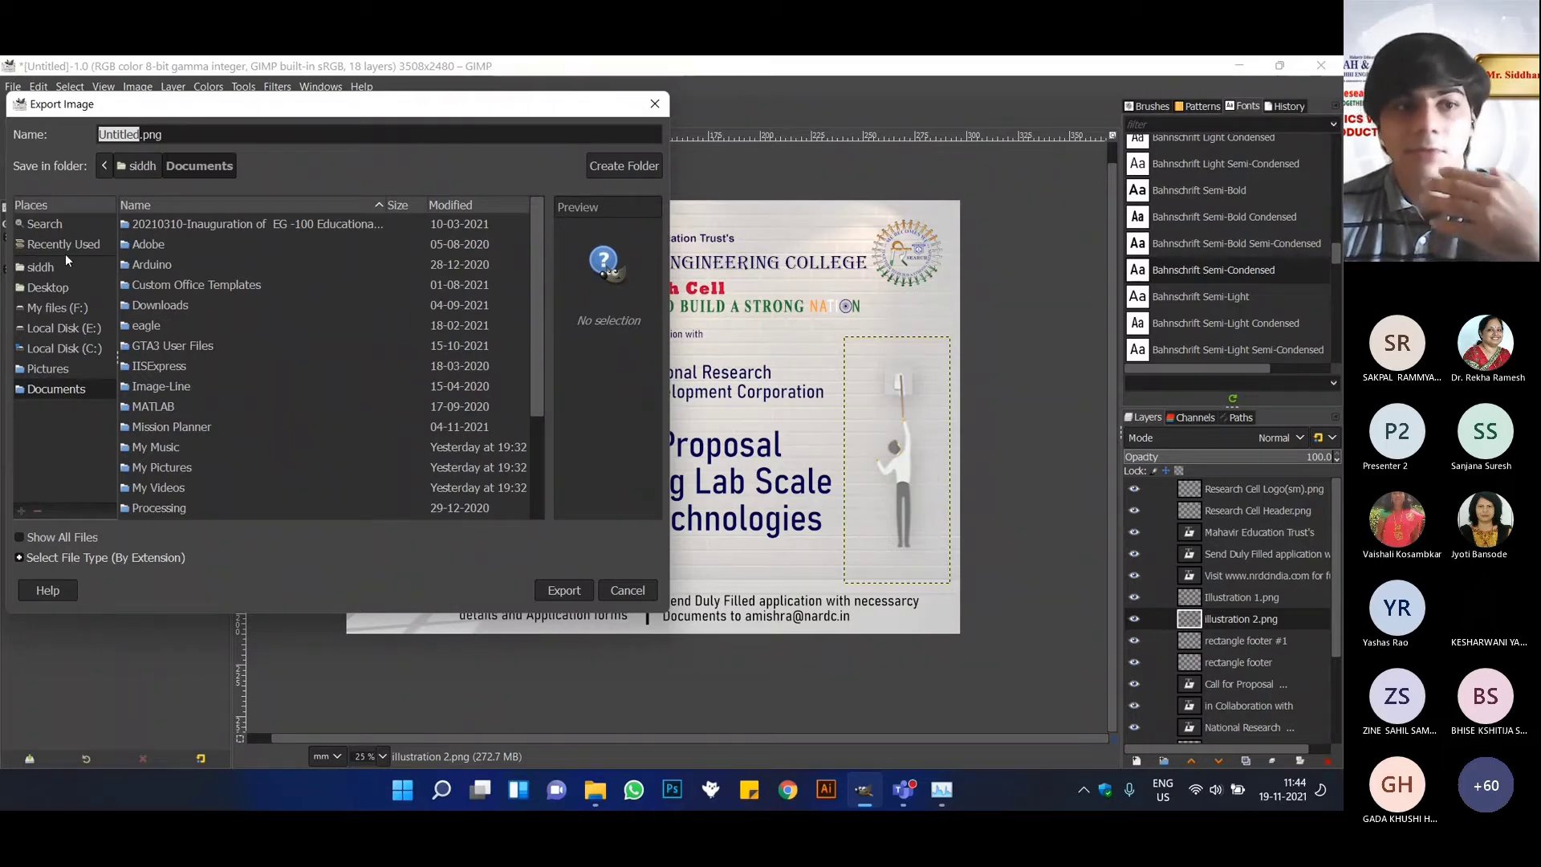
{"action": "left_click", "coordinate": [51, 281]}
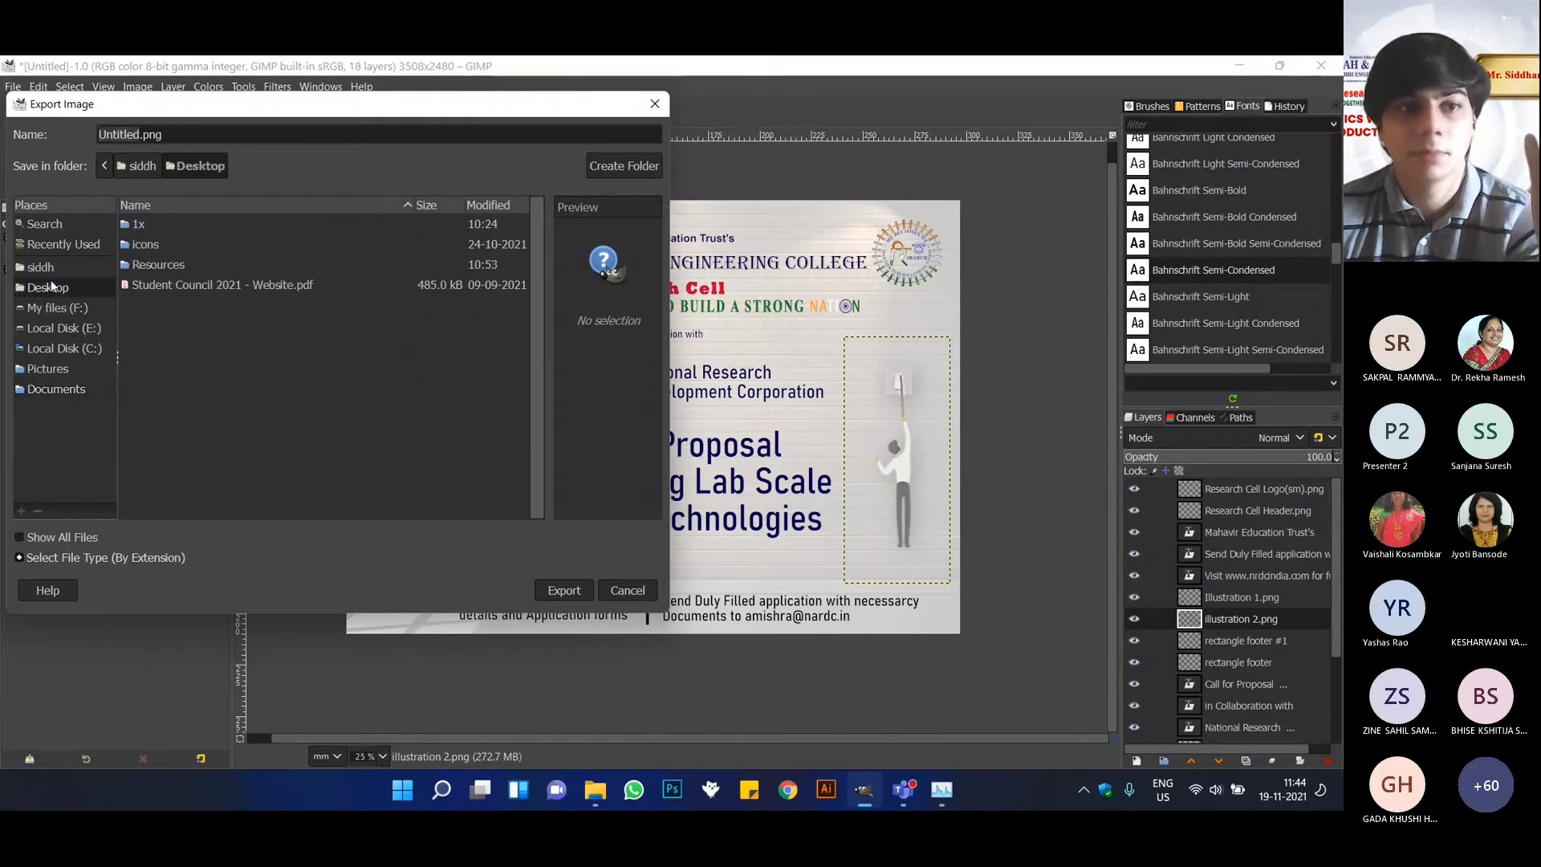
{"action": "left_click", "coordinate": [171, 266]}
{"action": "double_click", "coordinate": [171, 266]}
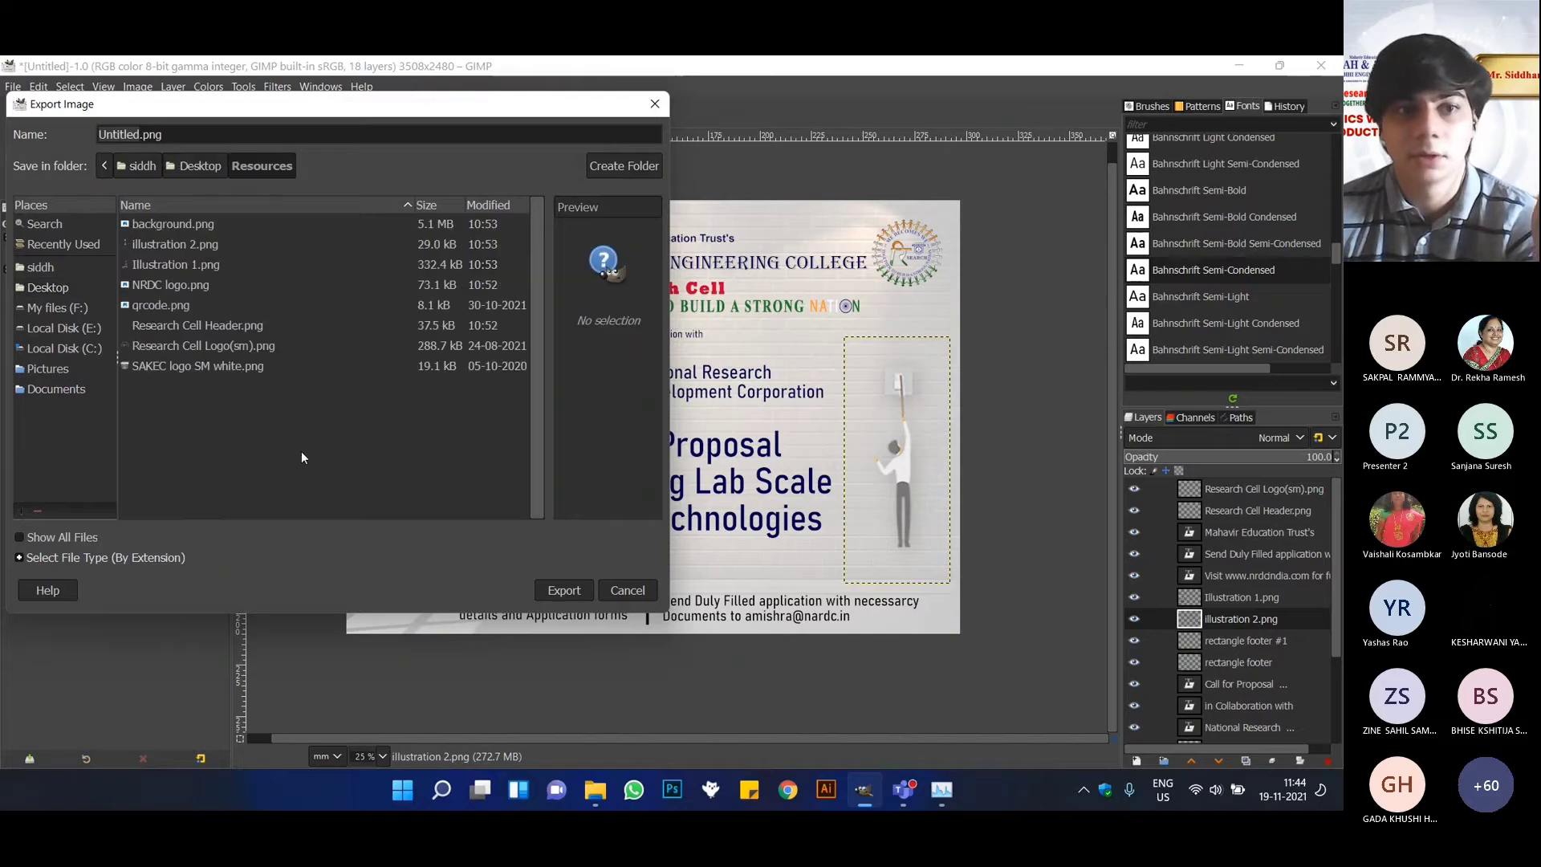
Name the export file Banner FInal.png.
{"action": "left_click", "coordinate": [192, 136]}
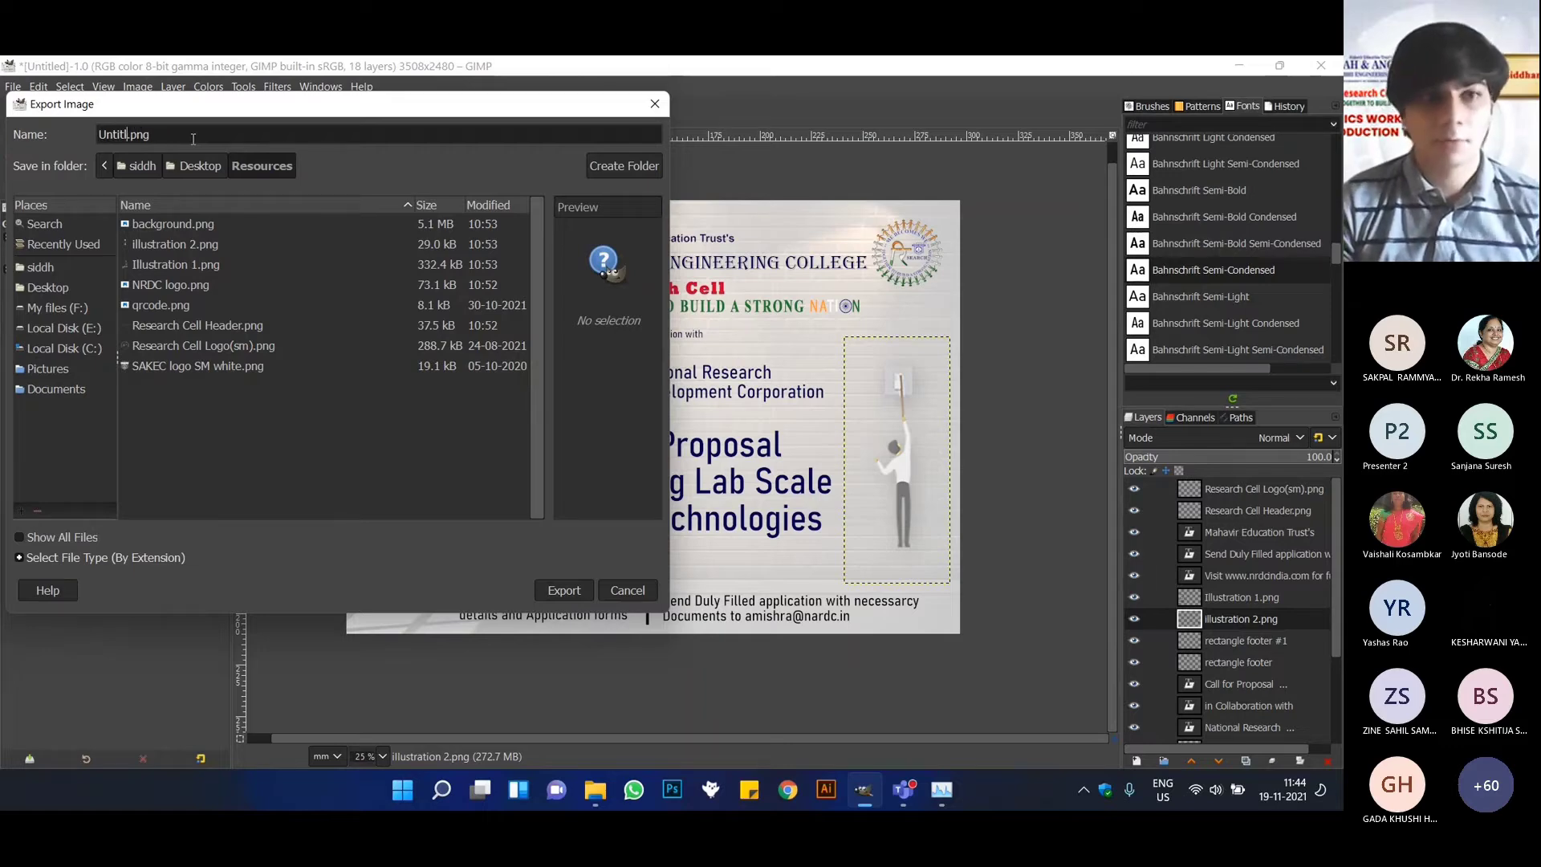
{"action": "key", "text": "BackSpace"}
{"action": "key", "text": "BackSpace"}
{"action": "key", "text": "BackSpace"}
{"action": "key", "text": "BackSpace"}
{"action": "key", "text": "BackSpace"}
{"action": "key", "text": "BackSpace"}
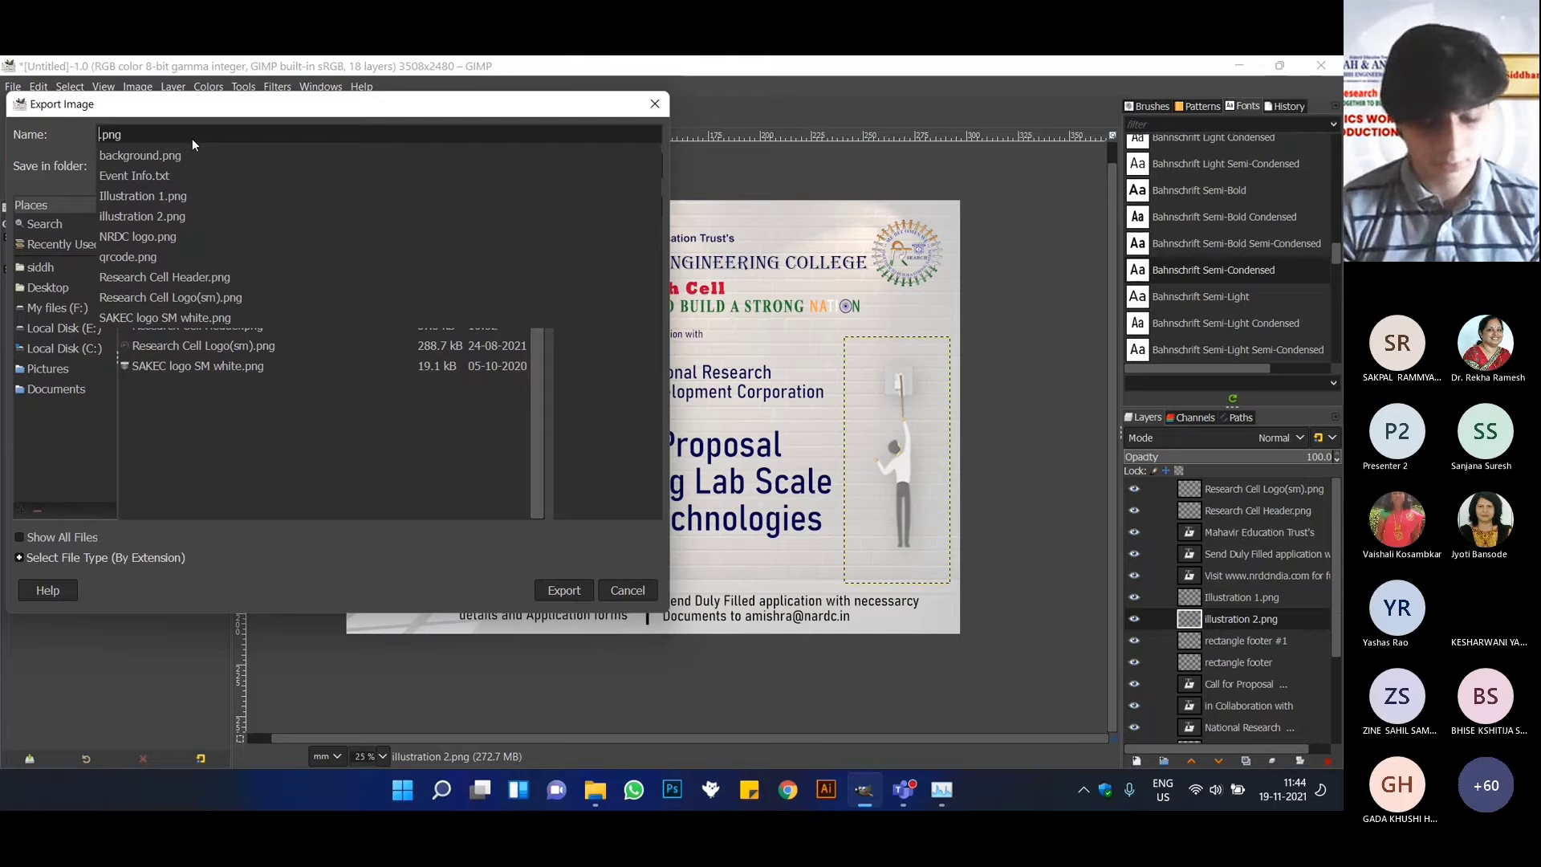
{"action": "type", "text": "Banner "}
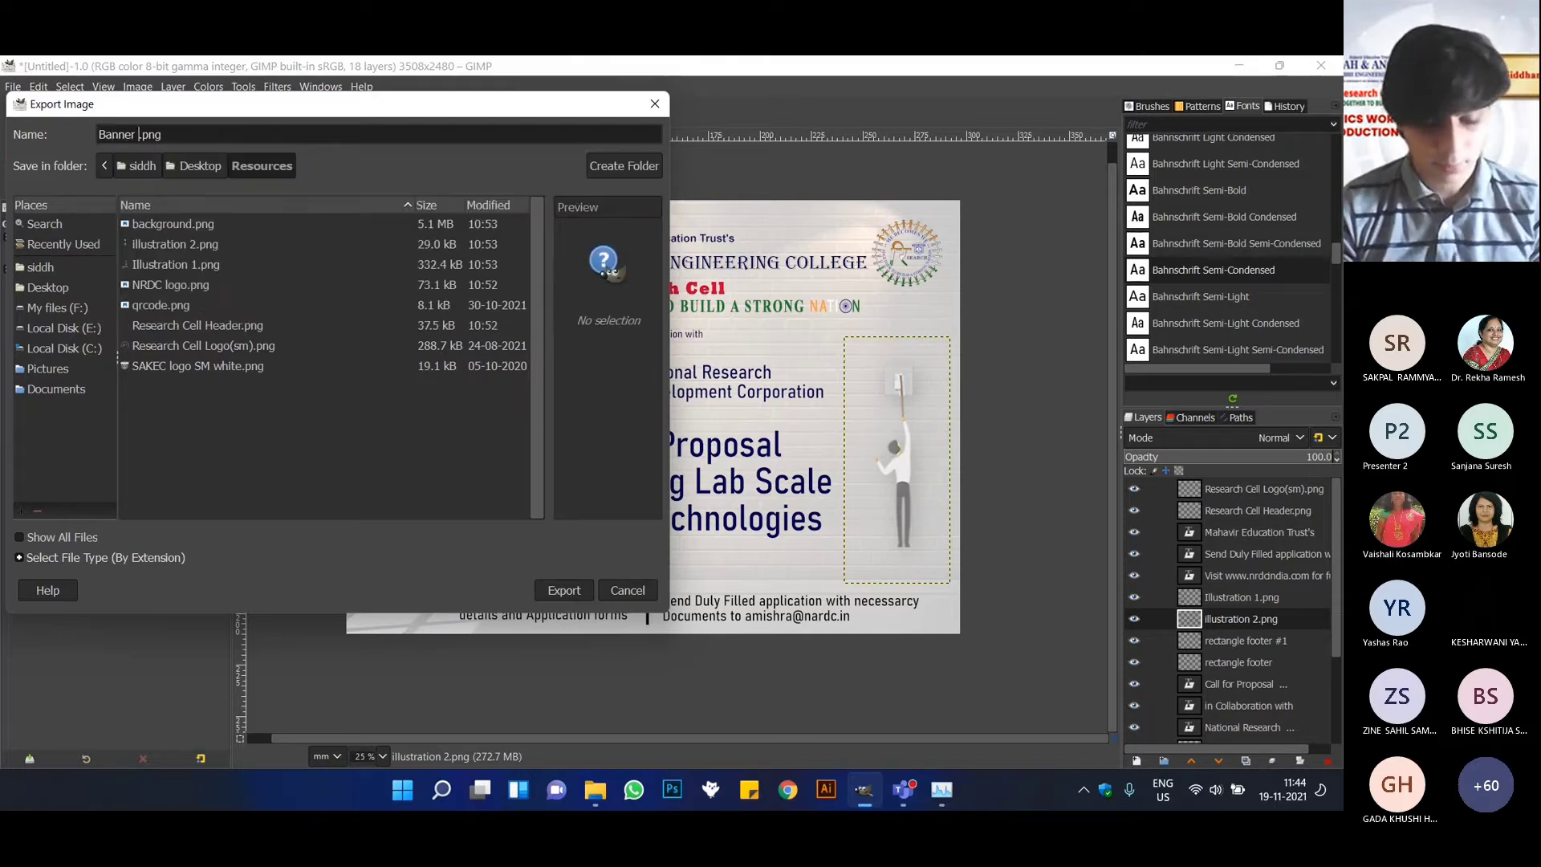
{"action": "type", "text": "Fl"}
{"action": "type", "text": "nal"}
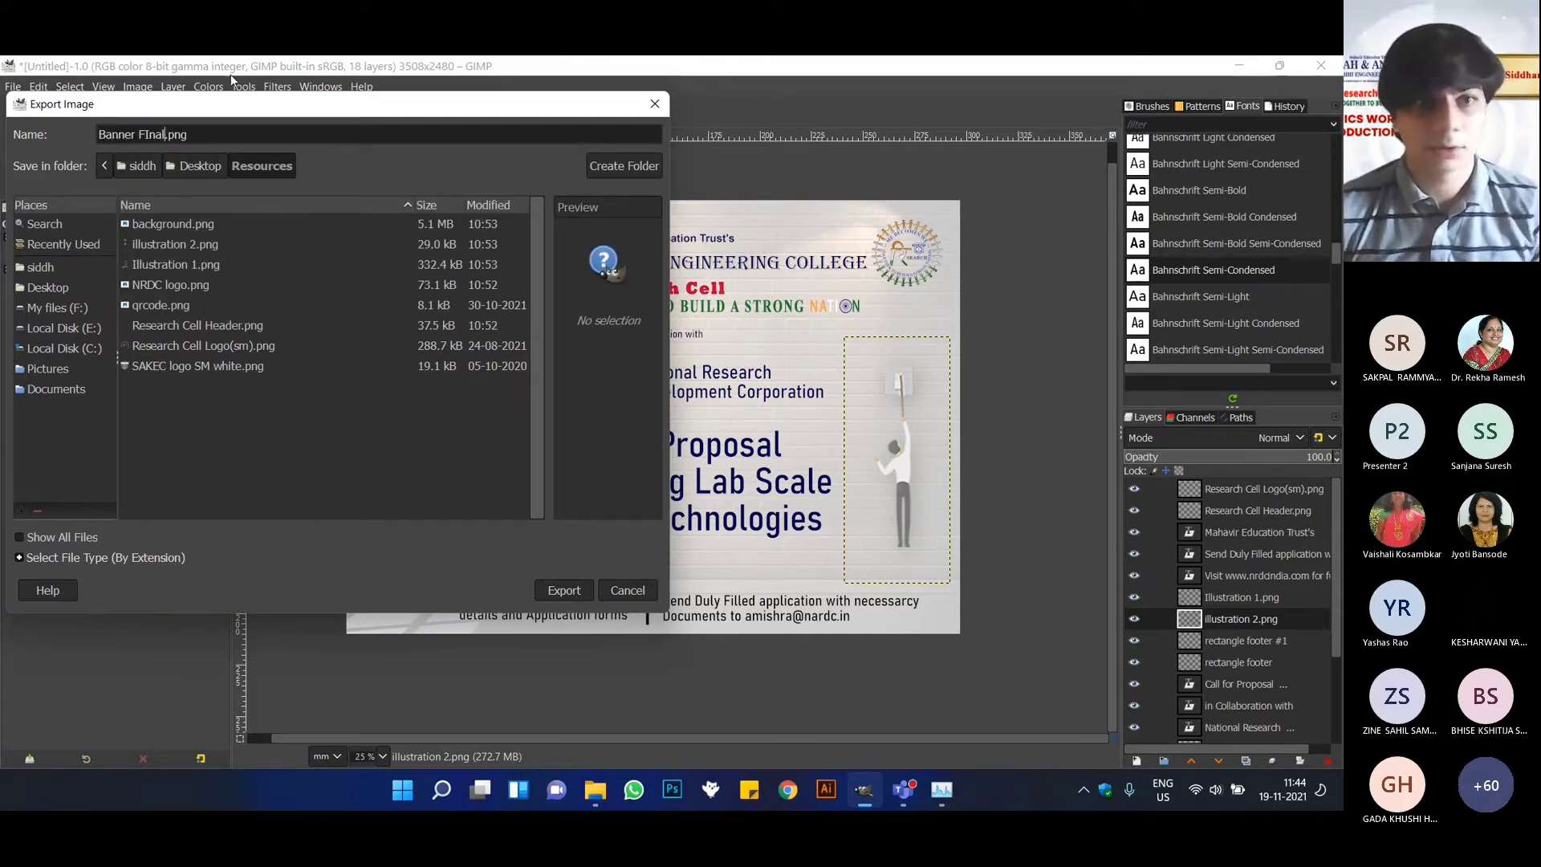
Correct the export file name to Banner Final.png and export the poster as a PNG with the default PNG options.
{"action": "key", "text": "Left"}
{"action": "key", "text": "Left"}
{"action": "key", "text": "Left"}
{"action": "key", "text": "BackSpace"}
{"action": "type", "text": "i"}
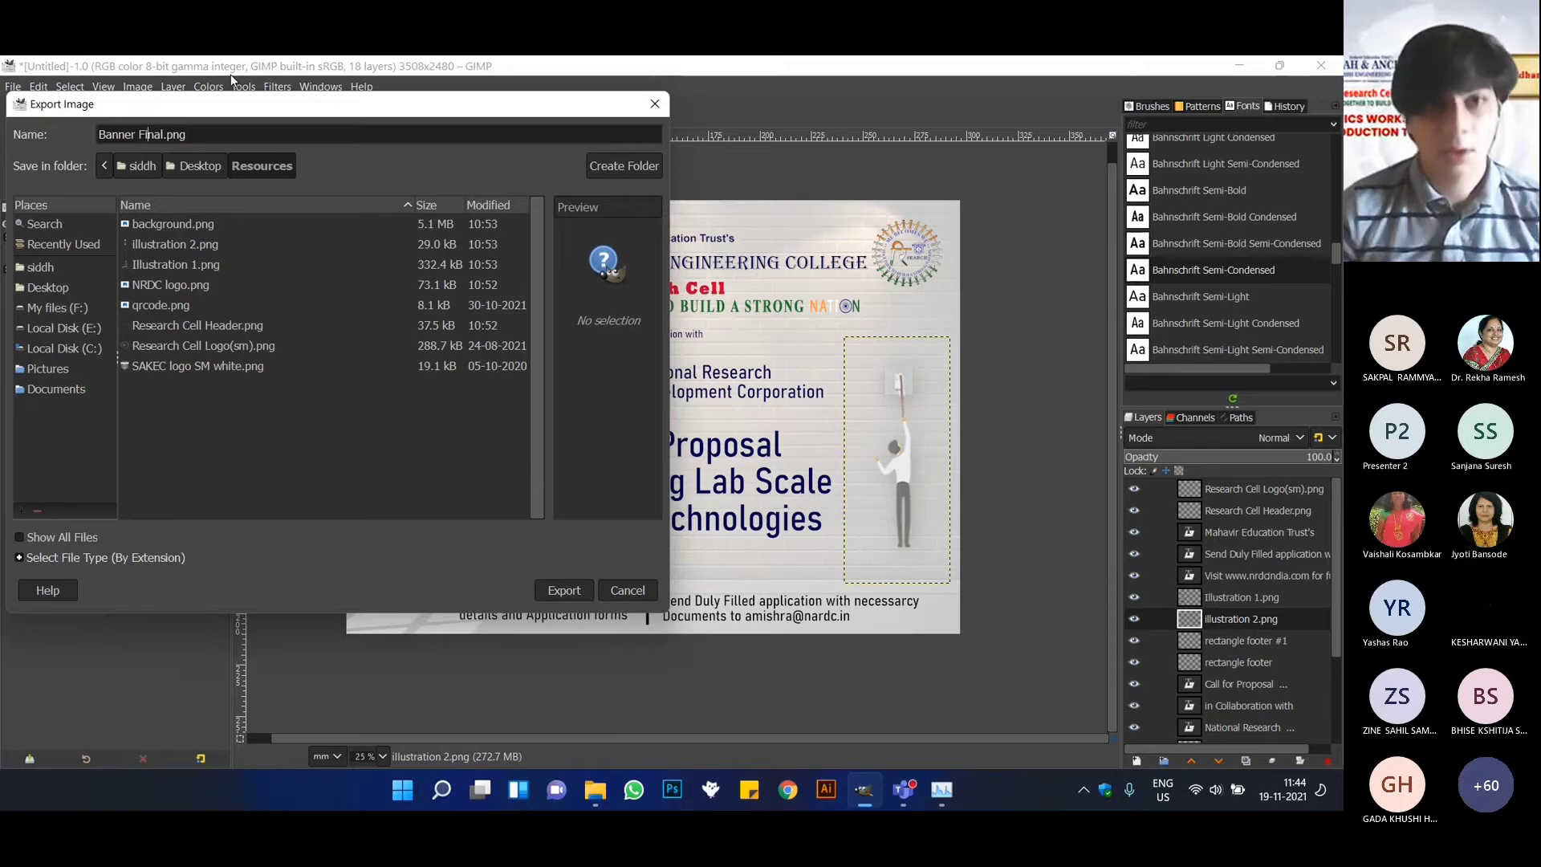
{"action": "left_click", "coordinate": [590, 591]}
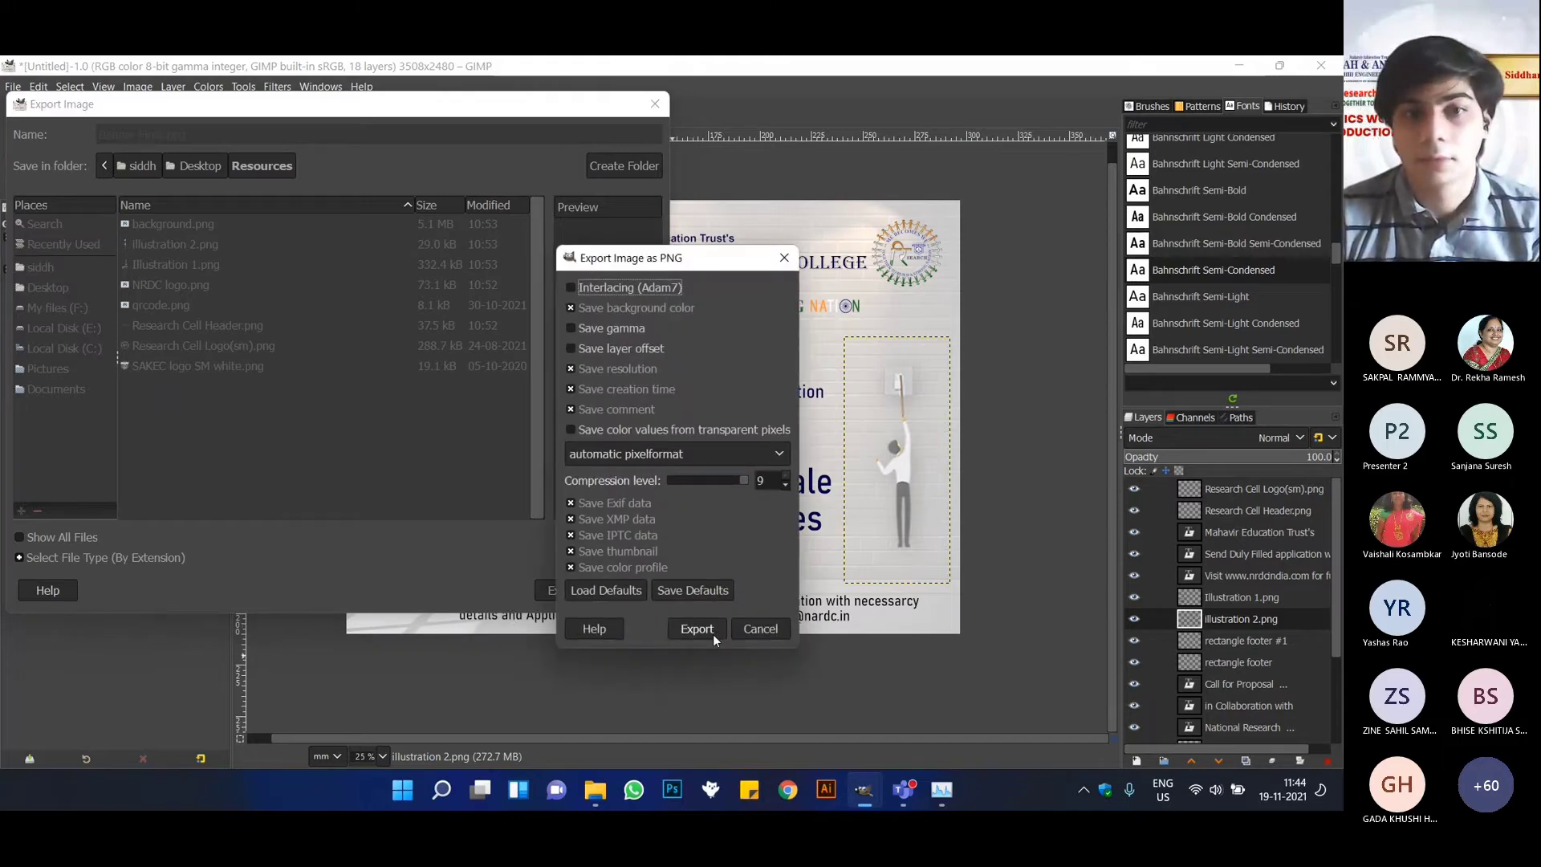
{"action": "left_click", "coordinate": [713, 634]}
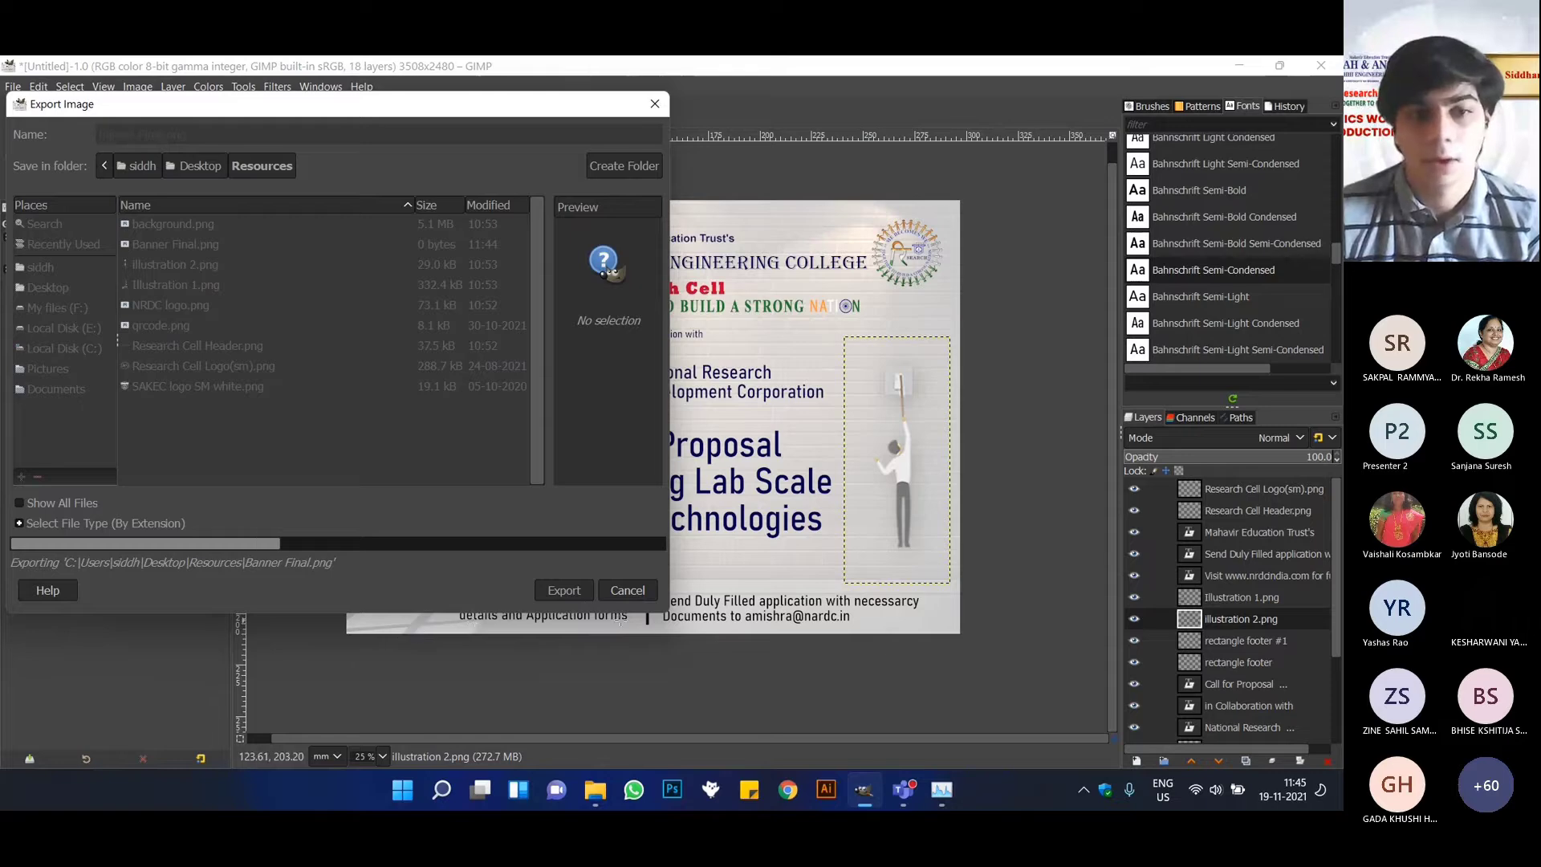
{"action": "left_click_drag", "start_coordinate": [492, 111], "coordinate": [671, 126]}
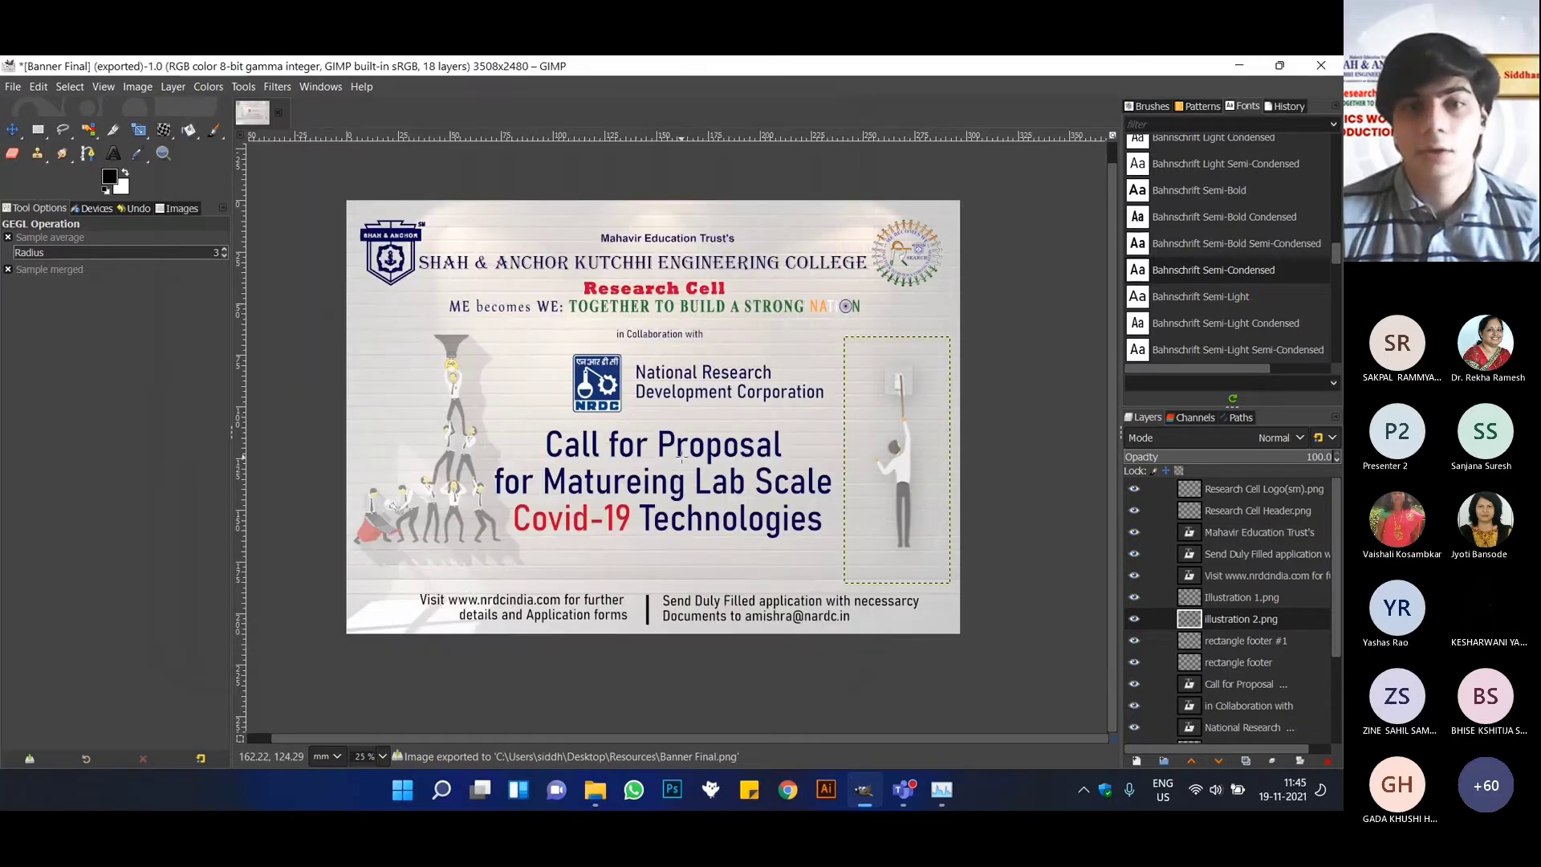
Save the poster project as Banner Final.xcf in the Resources folder on the Desktop.
{"action": "left_click", "coordinate": [12, 86]}
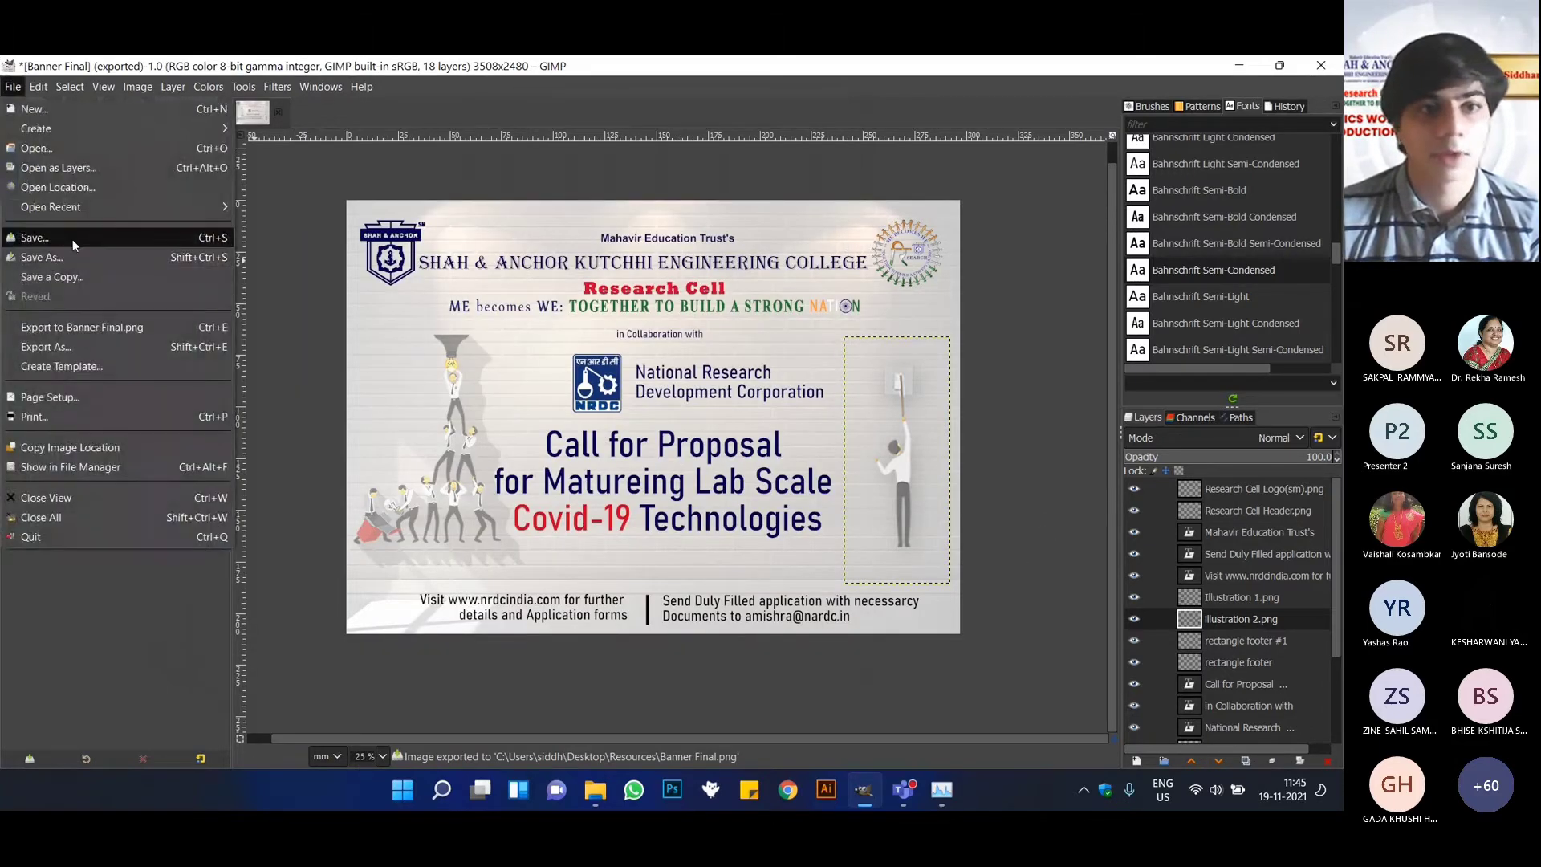
{"action": "left_click", "coordinate": [73, 239]}
{"action": "left_click", "coordinate": [50, 255]}
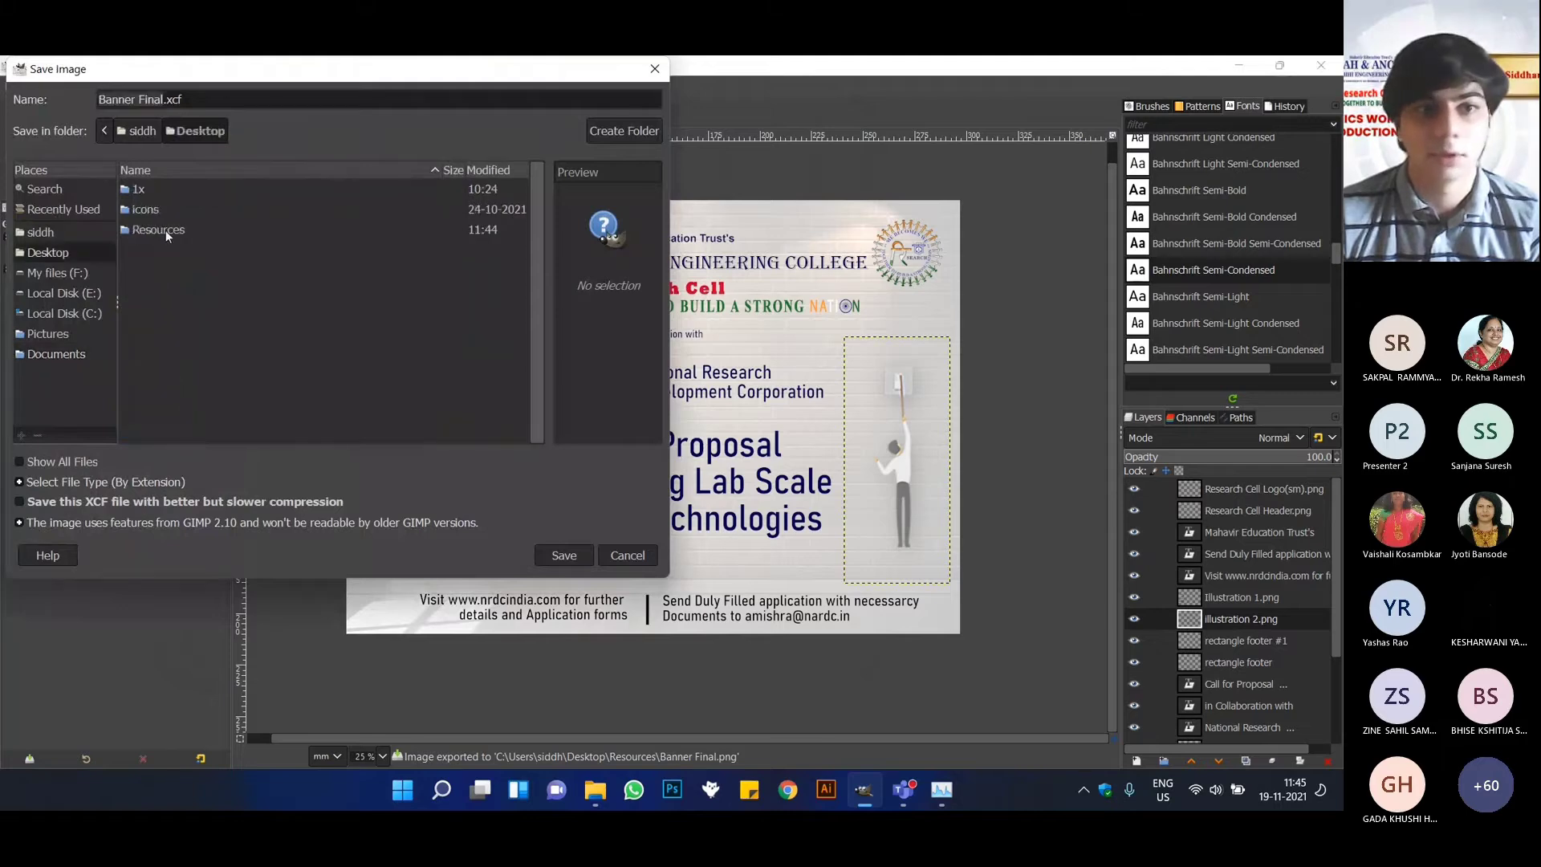
{"action": "left_click", "coordinate": [165, 230]}
{"action": "double_click", "coordinate": [165, 230]}
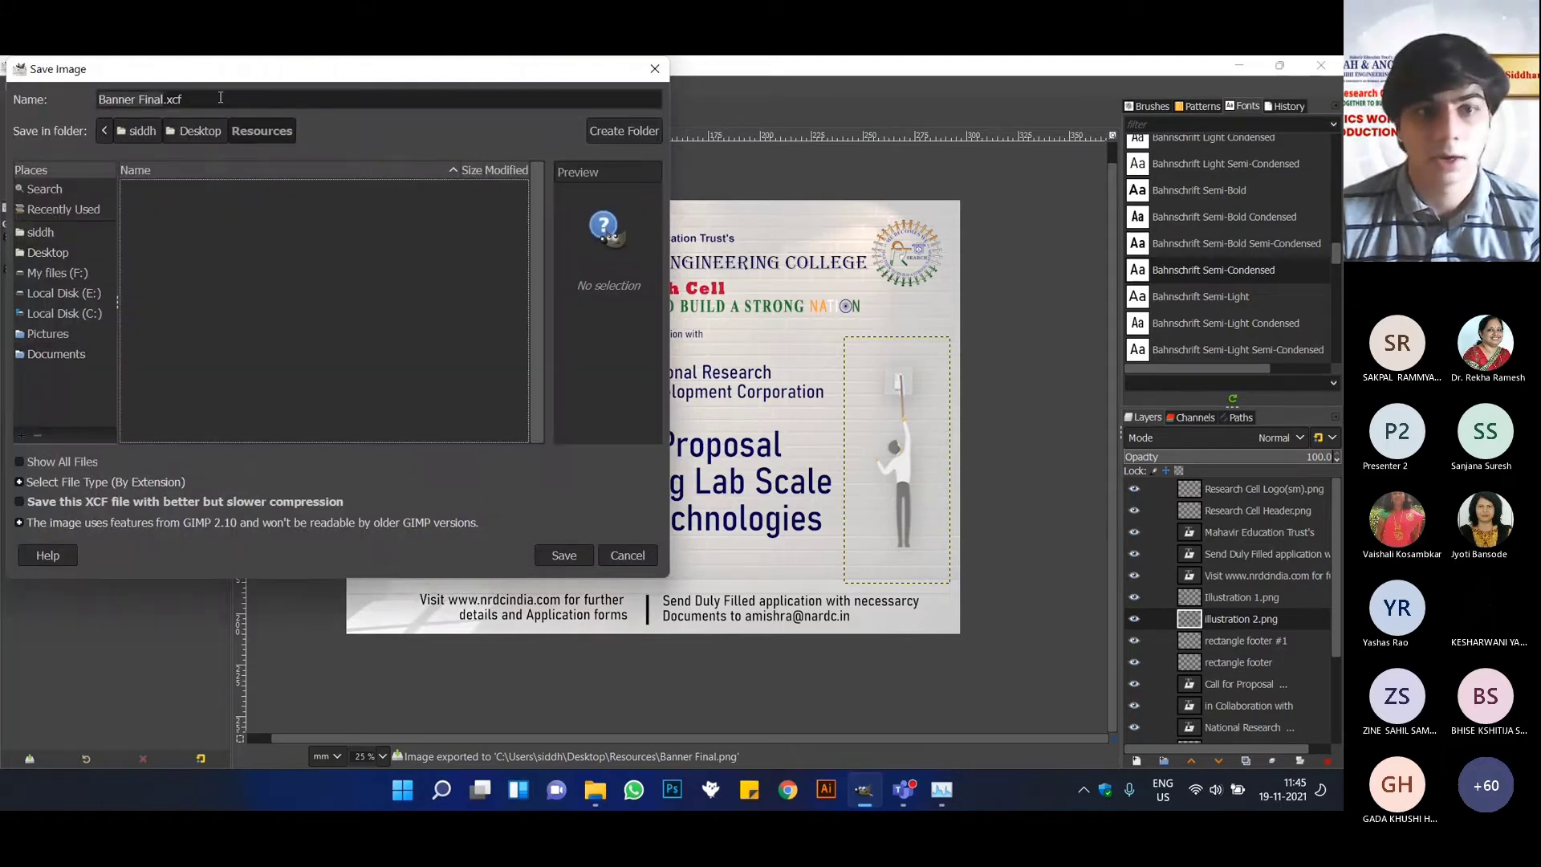
{"action": "left_click", "coordinate": [565, 556]}
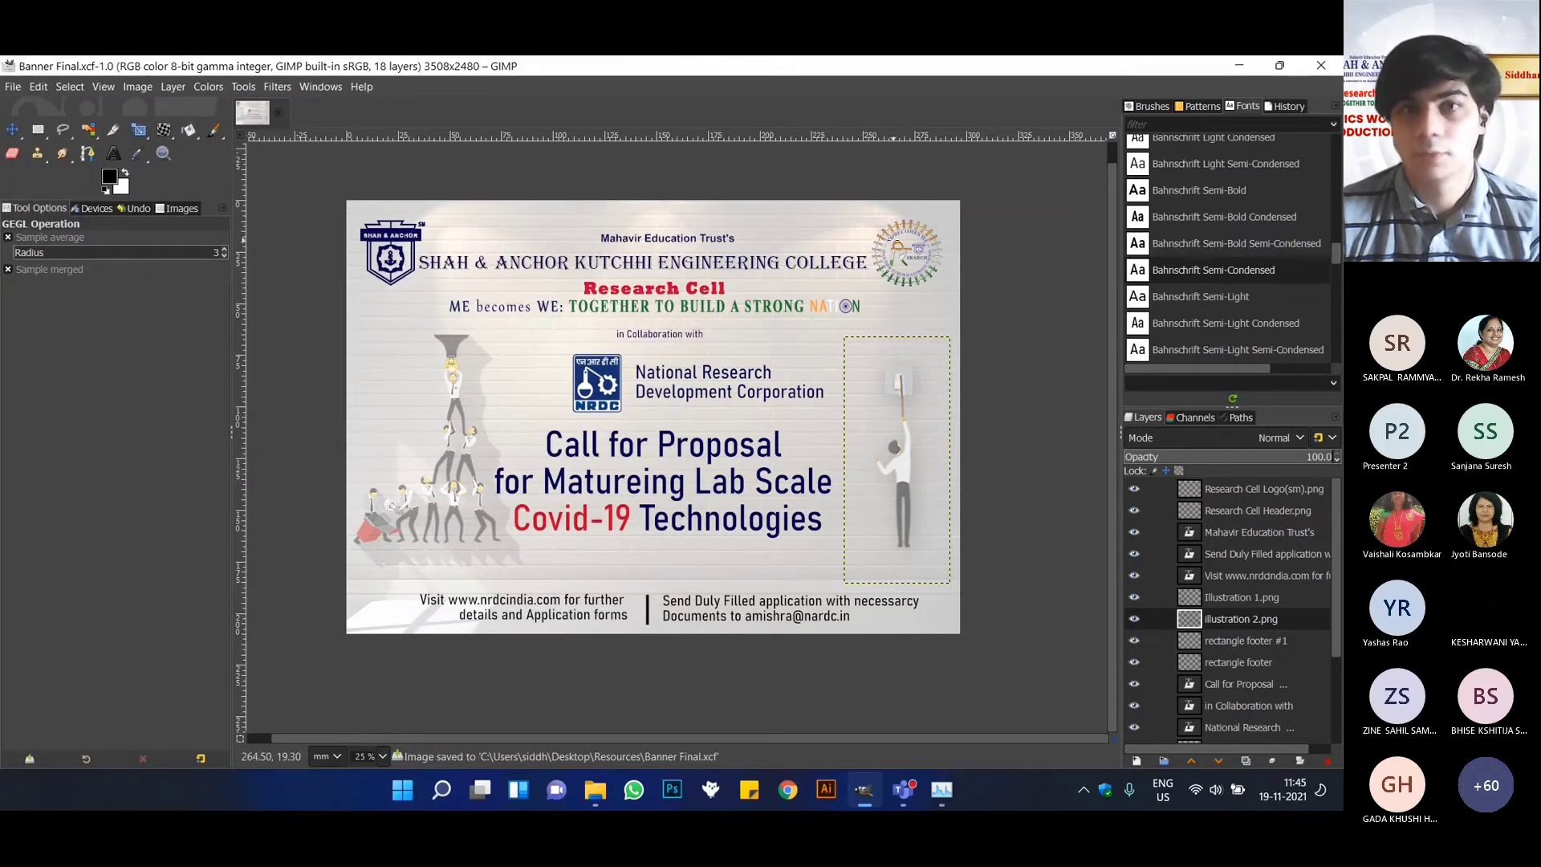
Close GIMP and inspect the exported Banner Final image from the Resources folder in the photo viewer.
{"action": "left_click", "coordinate": [1320, 66]}
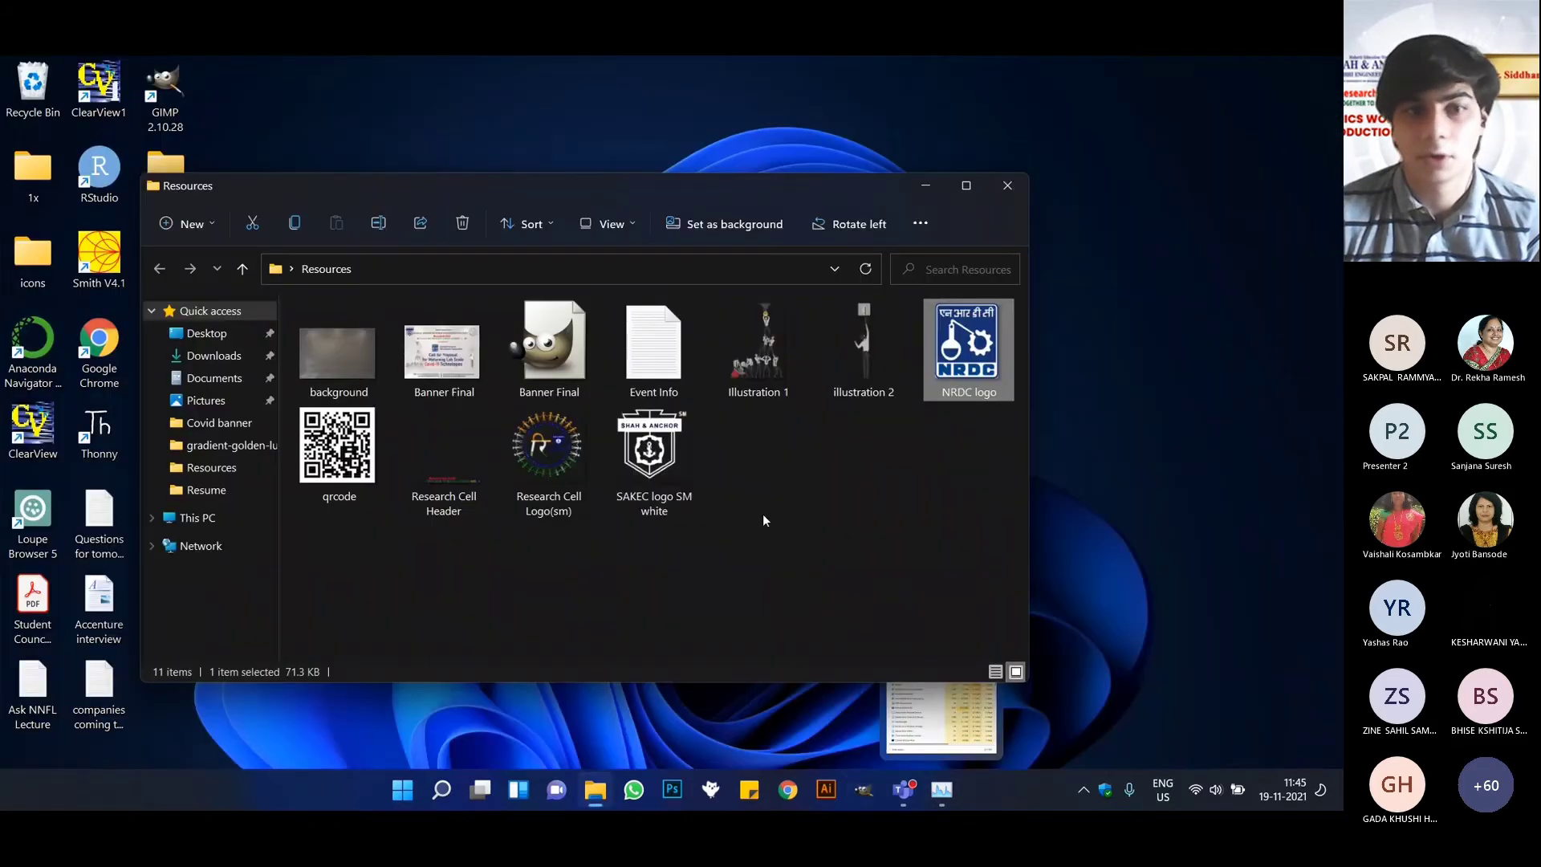
{"action": "left_click", "coordinate": [915, 560]}
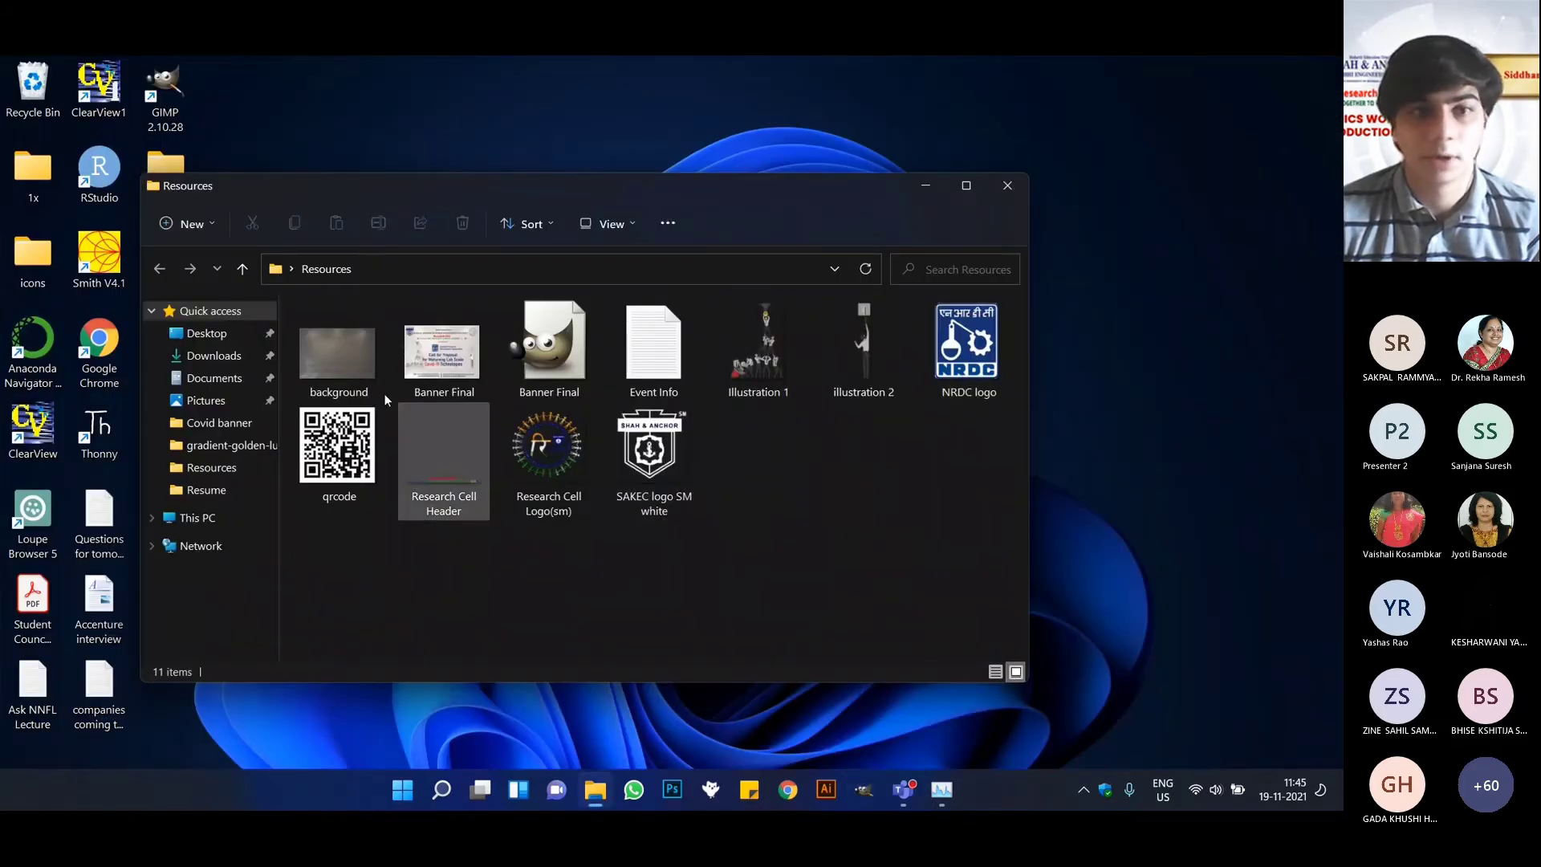
{"action": "double_click", "coordinate": [455, 369]}
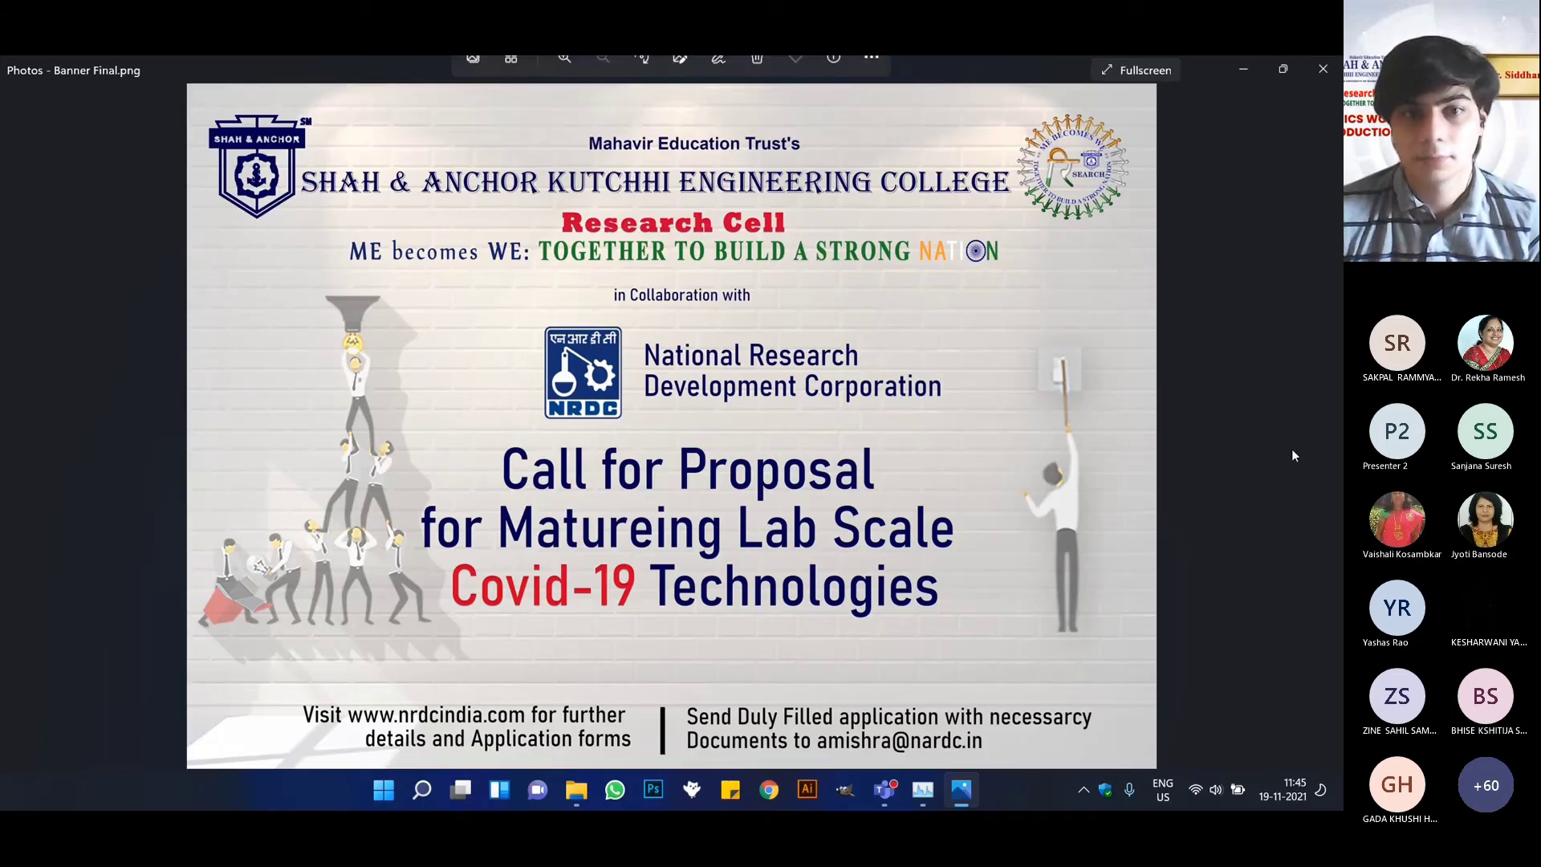
{"action": "left_click", "coordinate": [1336, 65]}
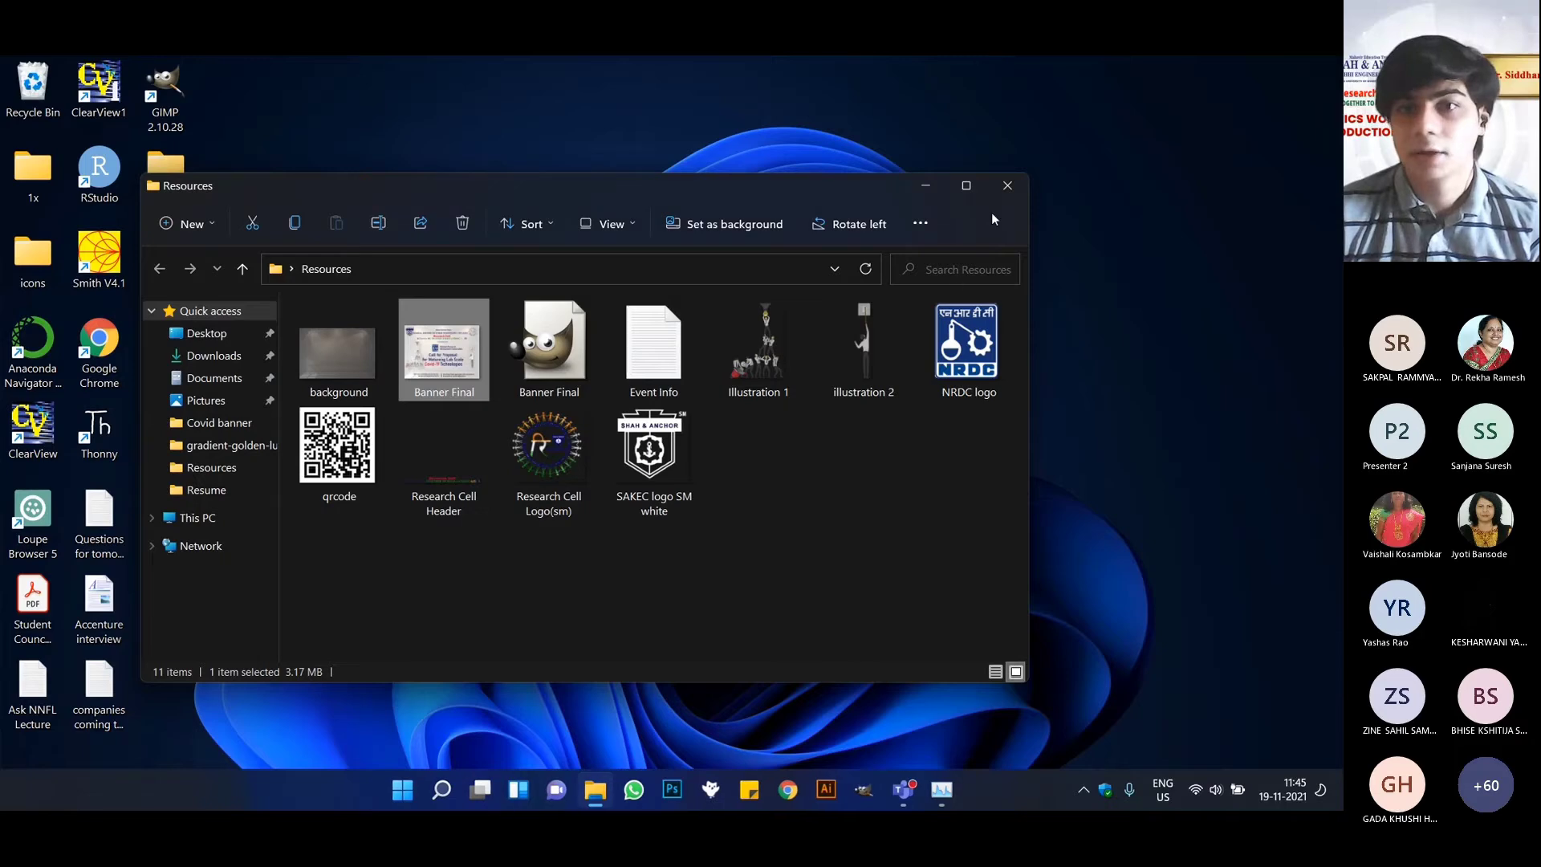
Close the Resources folder, switch to the Microsoft Teams meeting and stop sharing the screen.
{"action": "left_click", "coordinate": [1002, 189]}
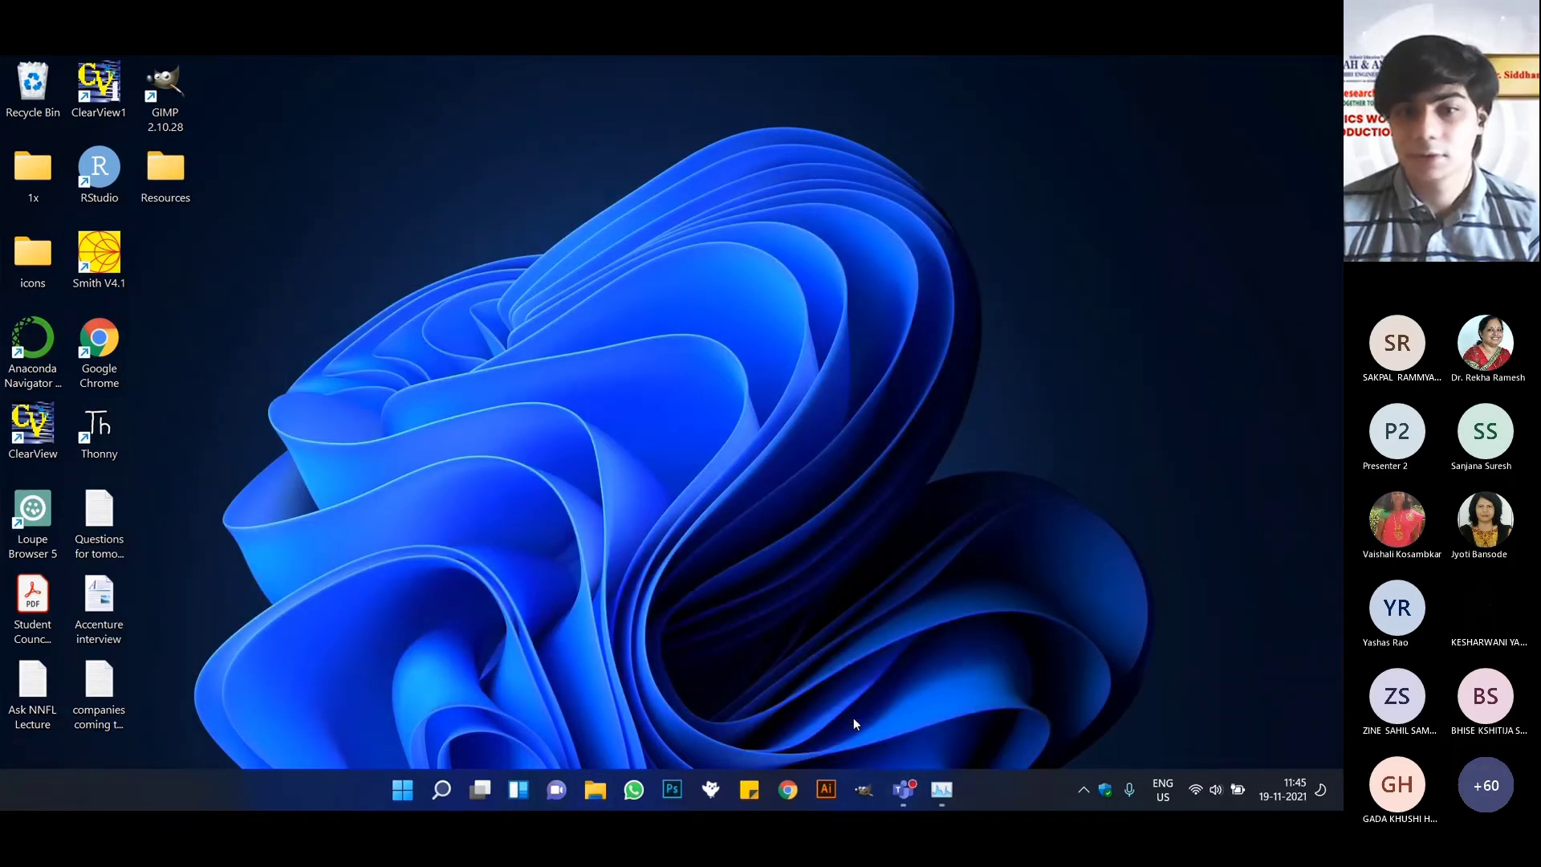
{"action": "left_click", "coordinate": [903, 790]}
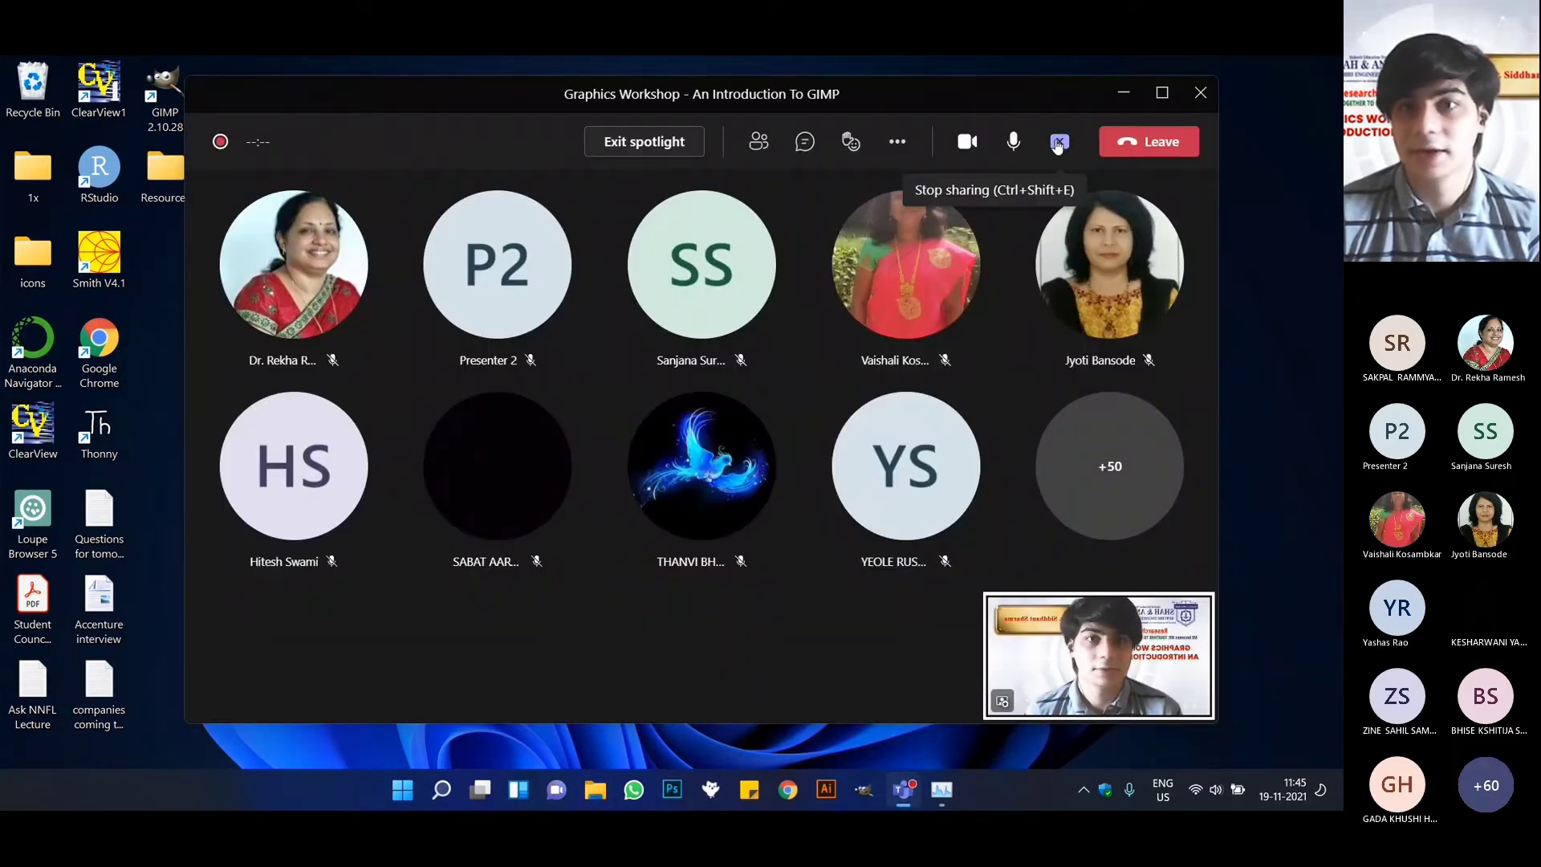
{"action": "left_click", "coordinate": [1060, 142]}
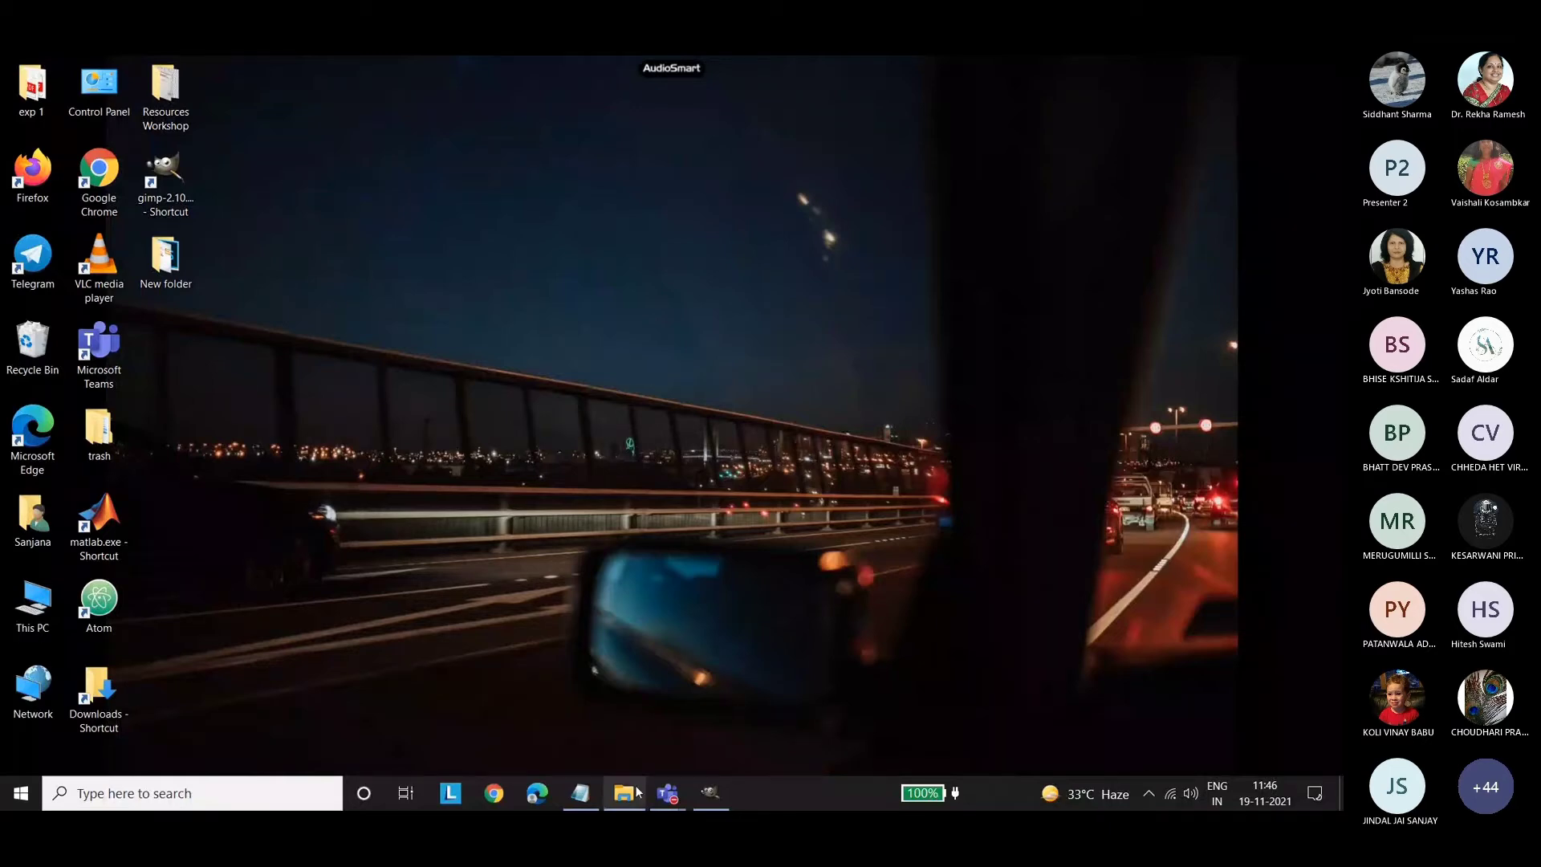
View the reference poster graphics_.jpg in the poster 2 folder of Resources Workshop, and put the viewer and folder away.
{"action": "left_click", "coordinate": [416, 309]}
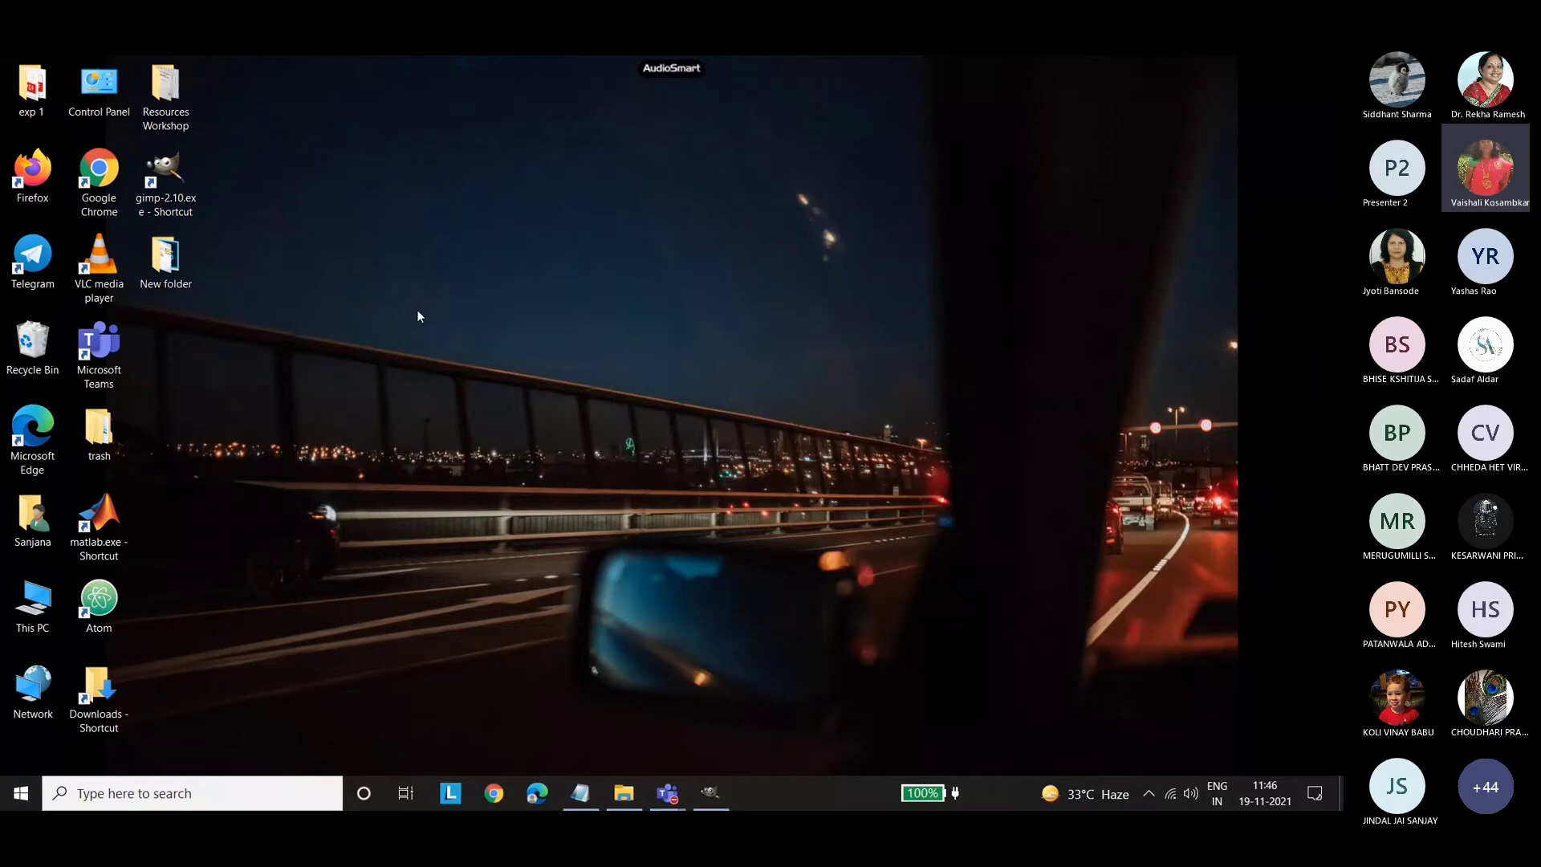
{"action": "double_click", "coordinate": [166, 94]}
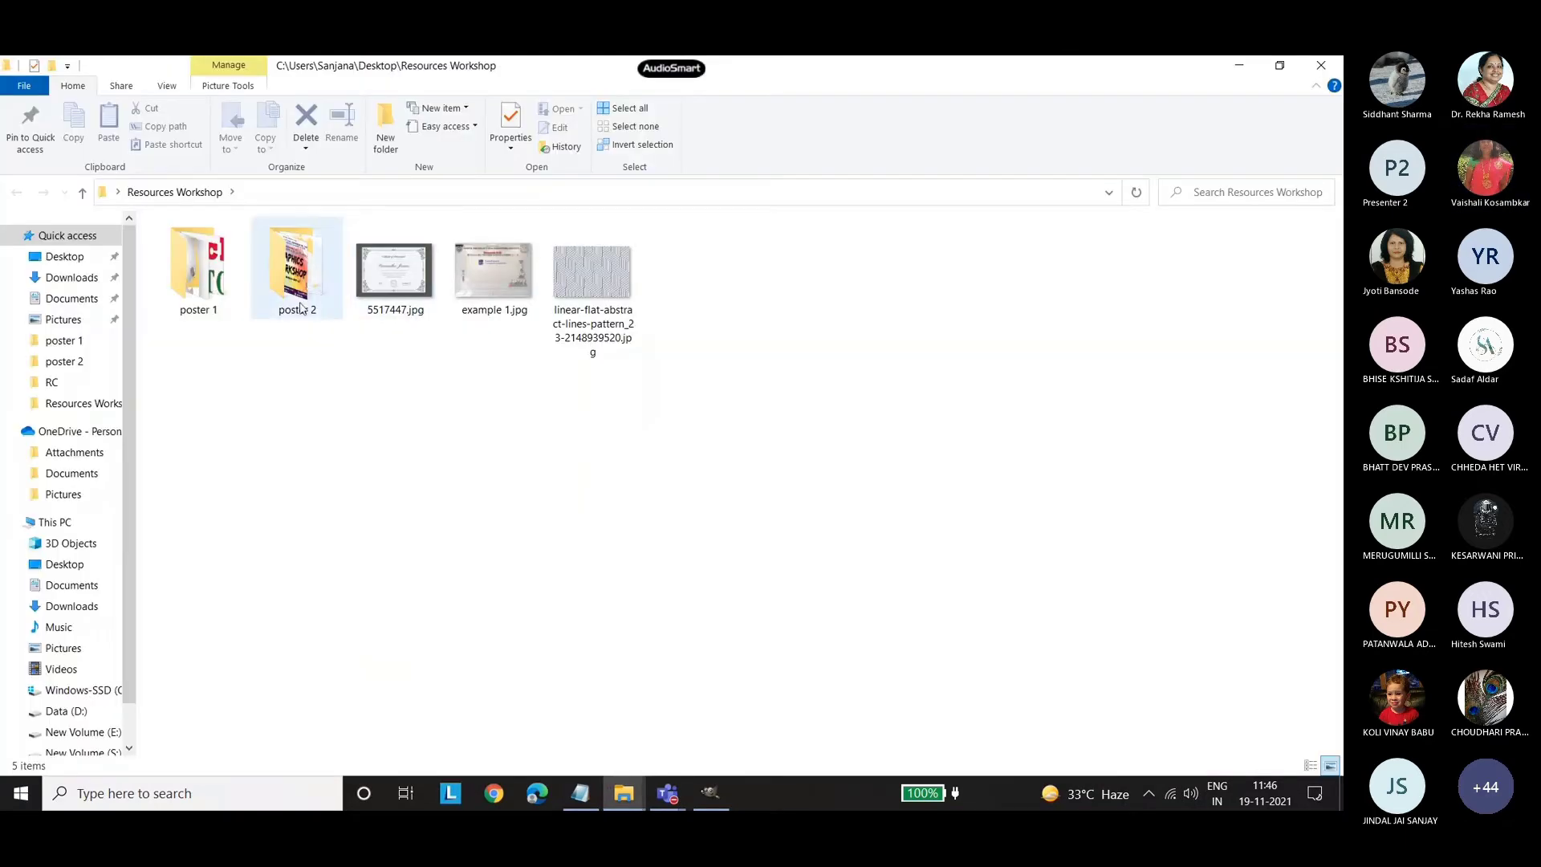
{"action": "double_click", "coordinate": [300, 310]}
{"action": "double_click", "coordinate": [594, 303]}
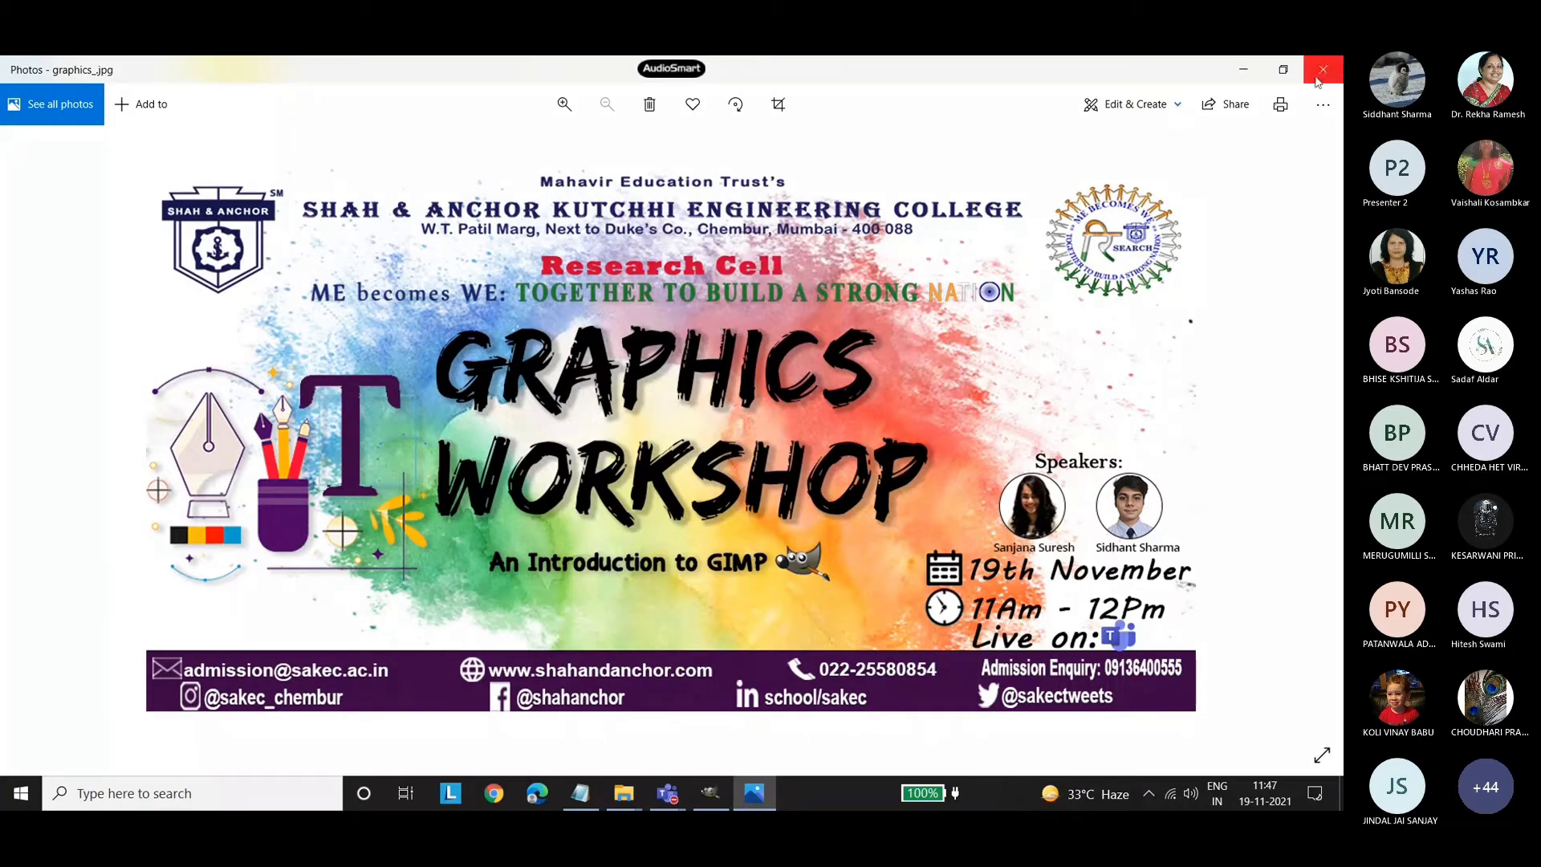
{"action": "double_click", "coordinate": [1042, 76]}
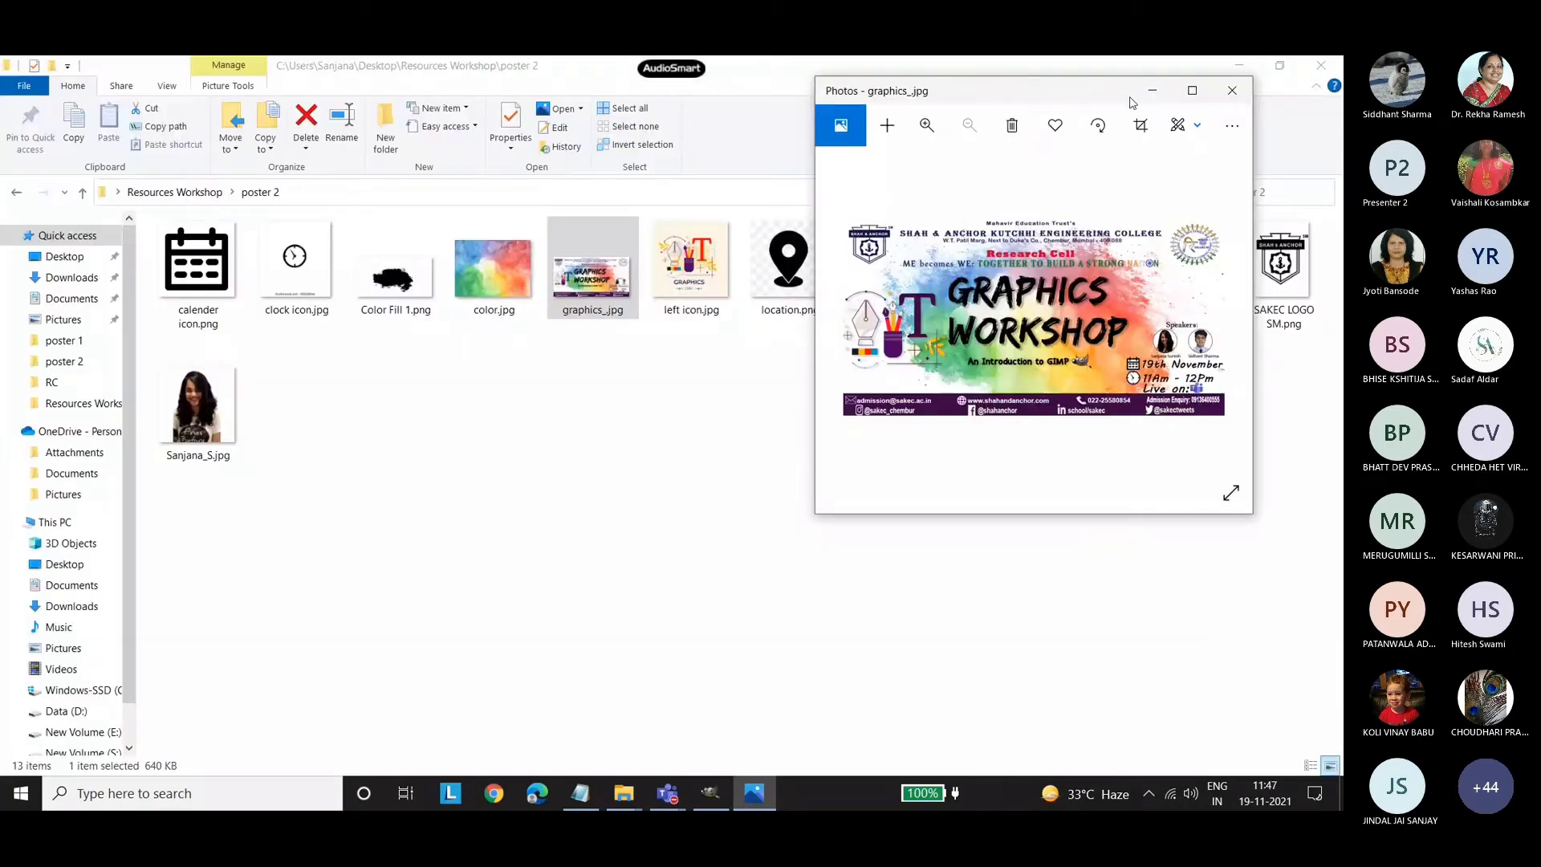
{"action": "left_click", "coordinate": [1233, 89]}
{"action": "left_click", "coordinate": [1244, 69]}
Switch to GIMP and look at the available icon themes in the Preferences.
{"action": "left_click", "coordinate": [712, 794]}
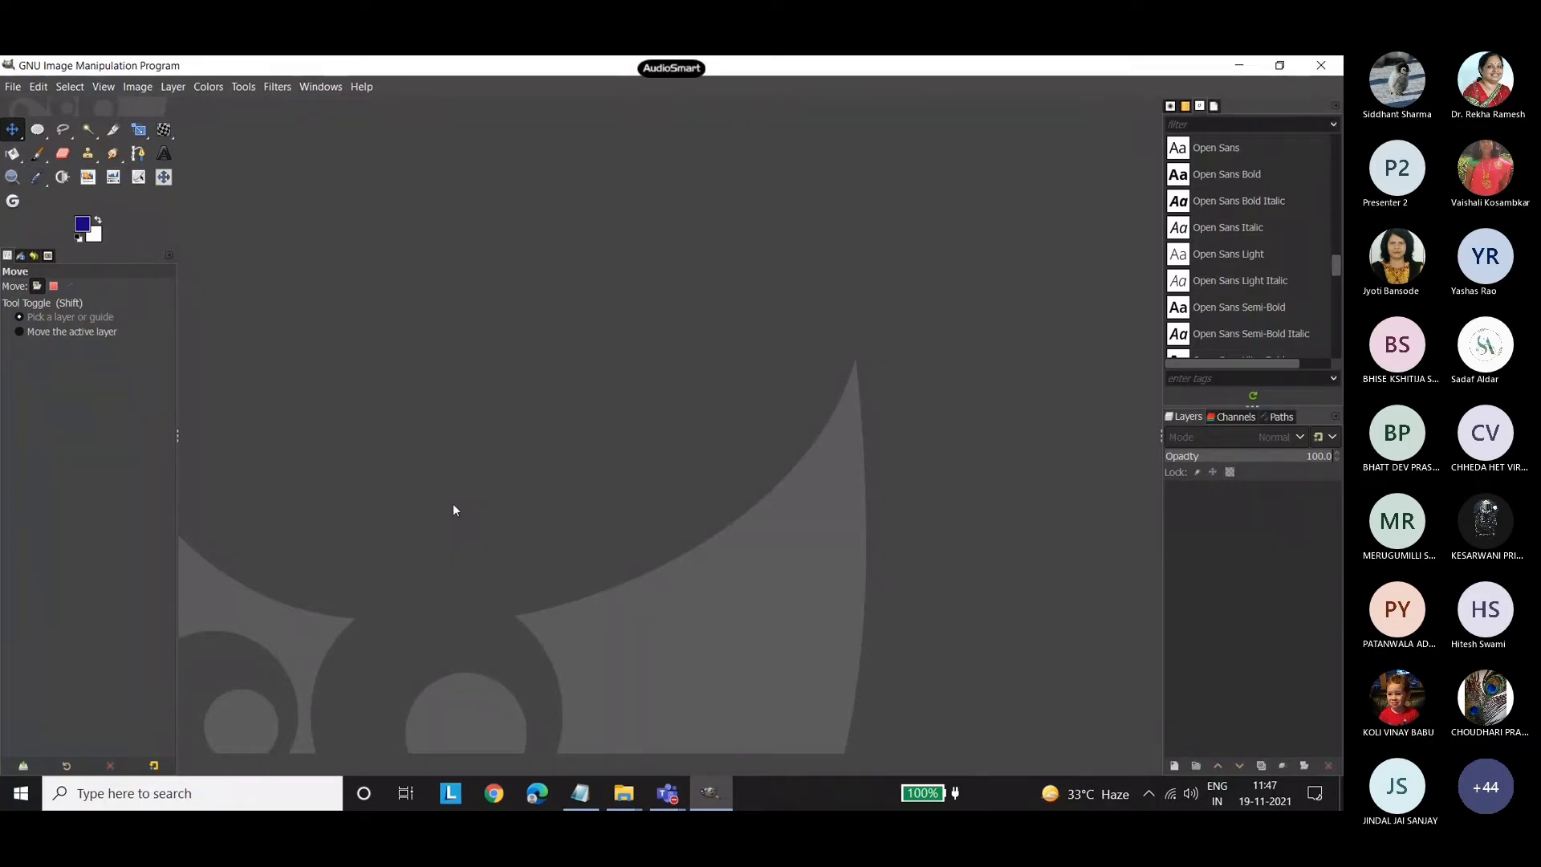
{"action": "left_click", "coordinate": [13, 87]}
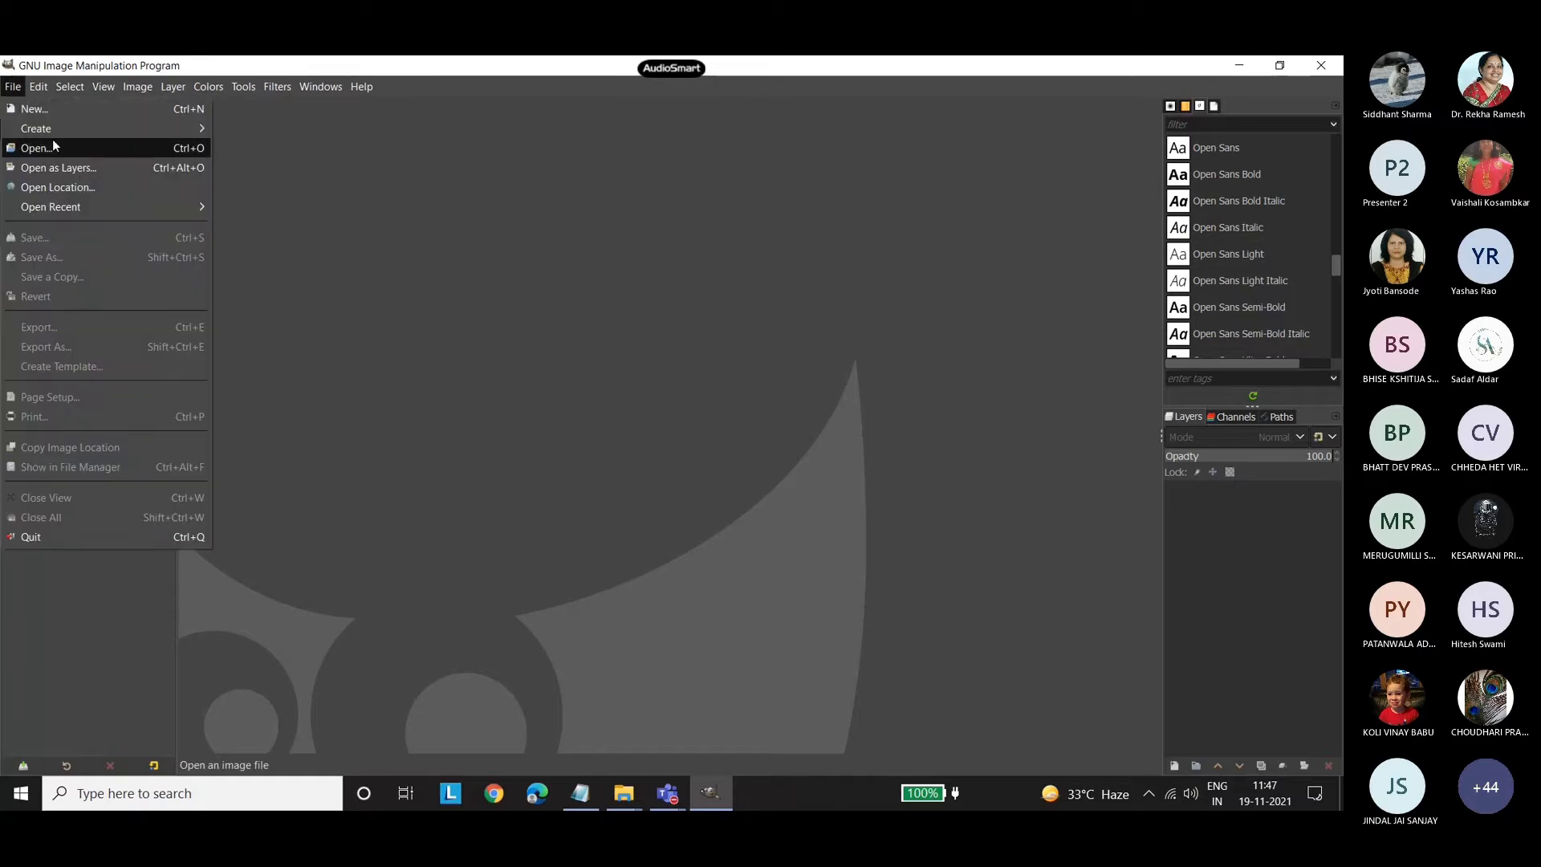
{"action": "left_click", "coordinate": [49, 113]}
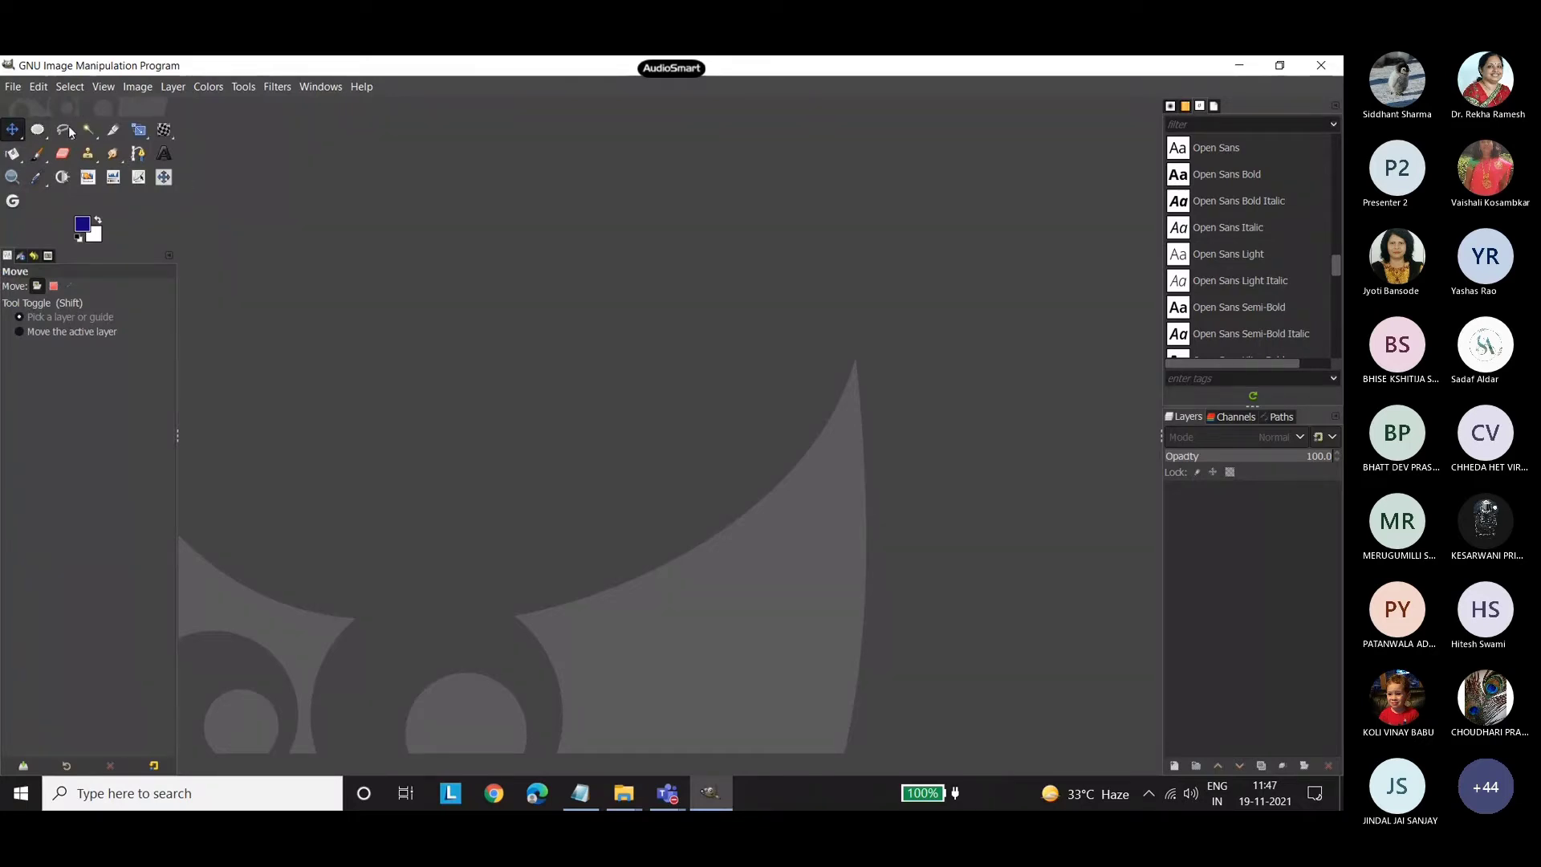
{"action": "left_click", "coordinate": [38, 86]}
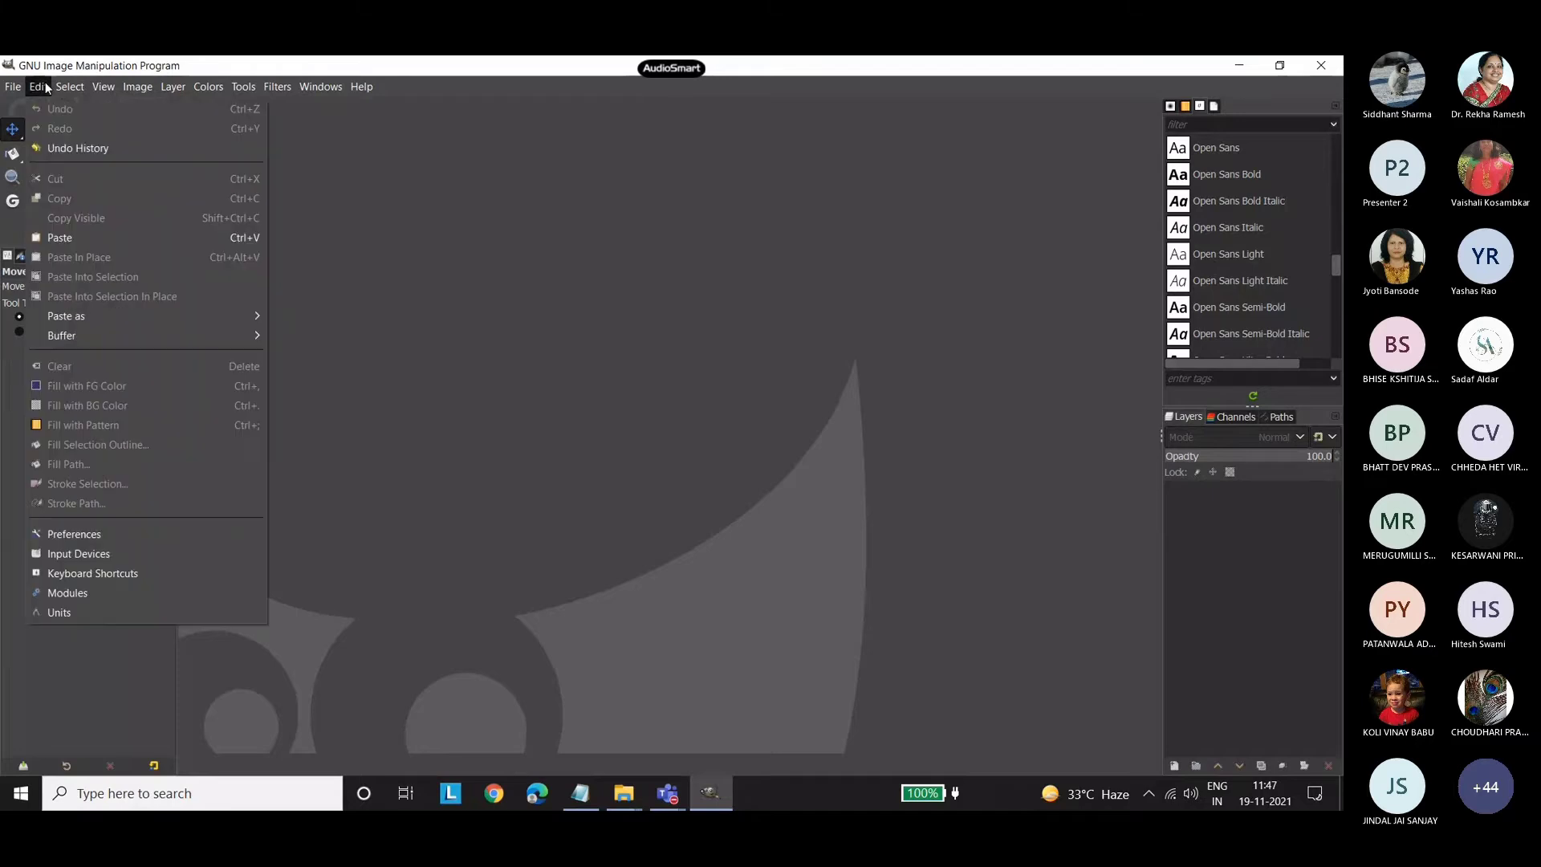
{"action": "left_click", "coordinate": [117, 538]}
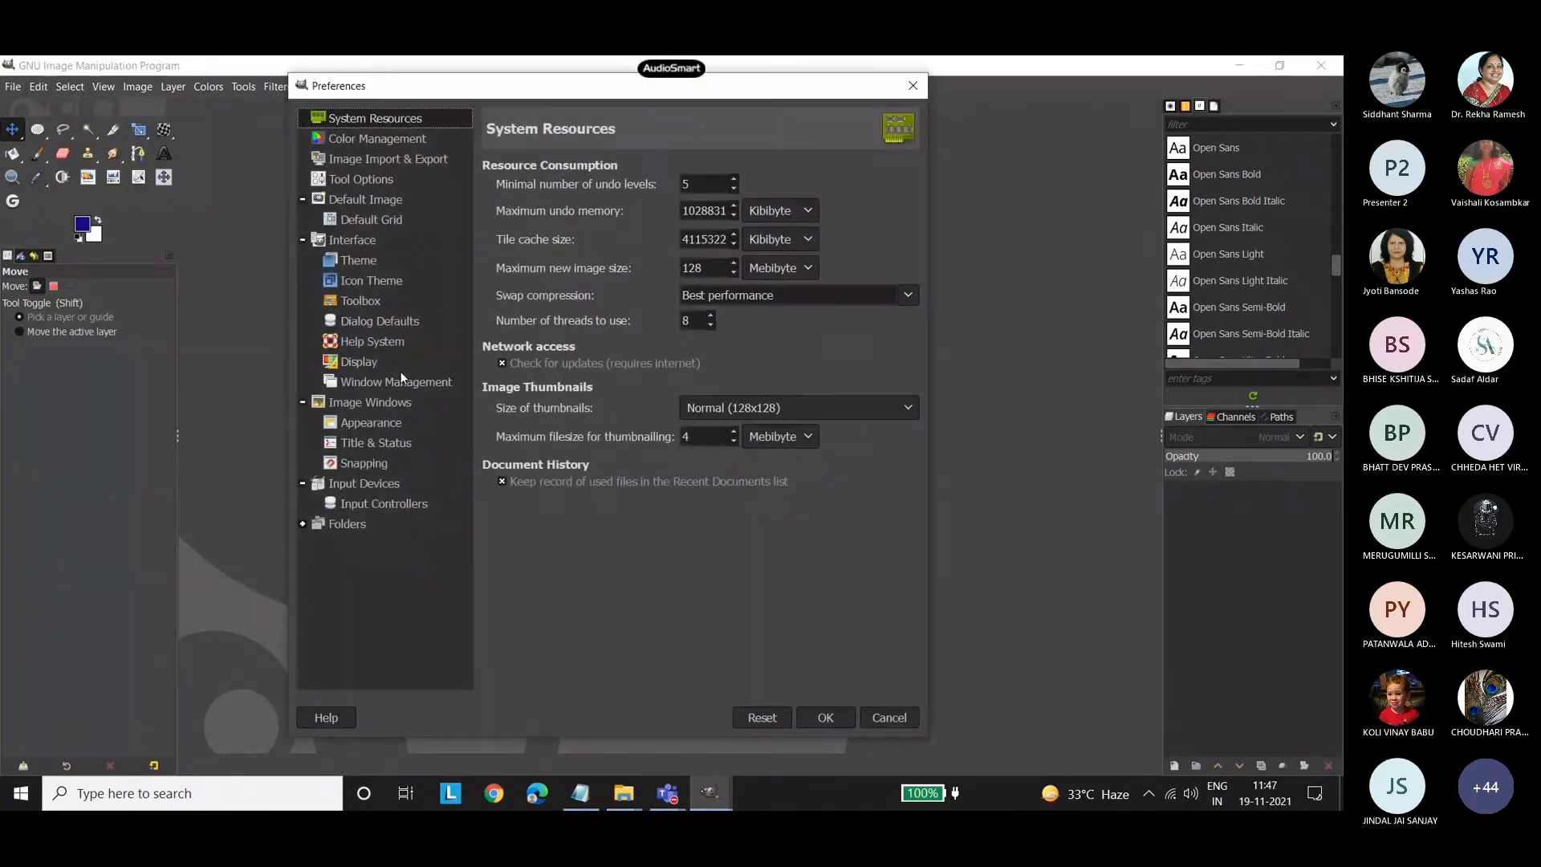
{"action": "left_click", "coordinate": [355, 280]}
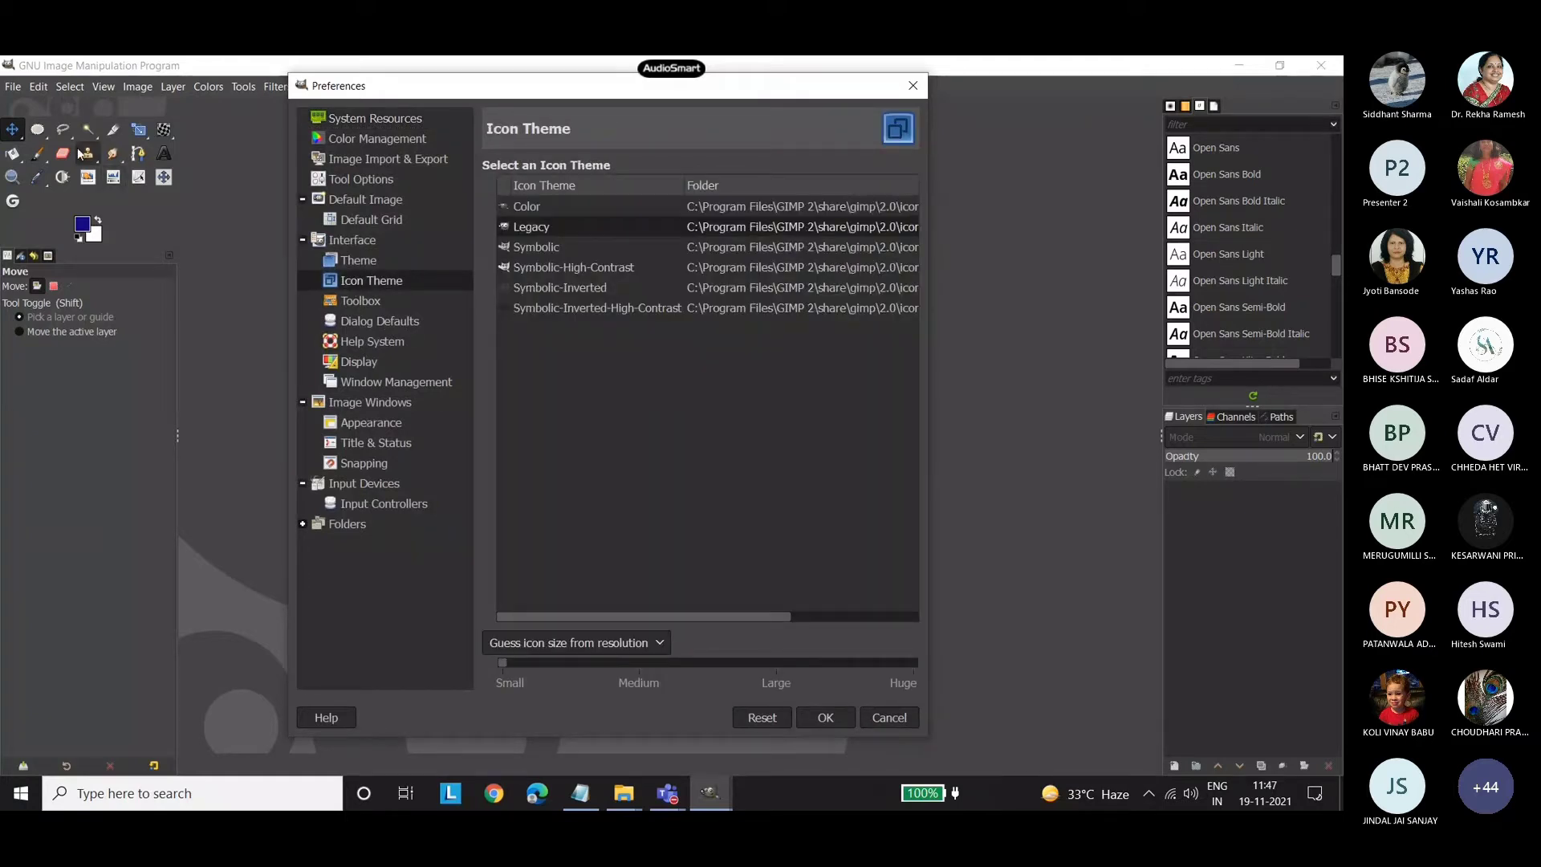
{"action": "left_click", "coordinate": [912, 87]}
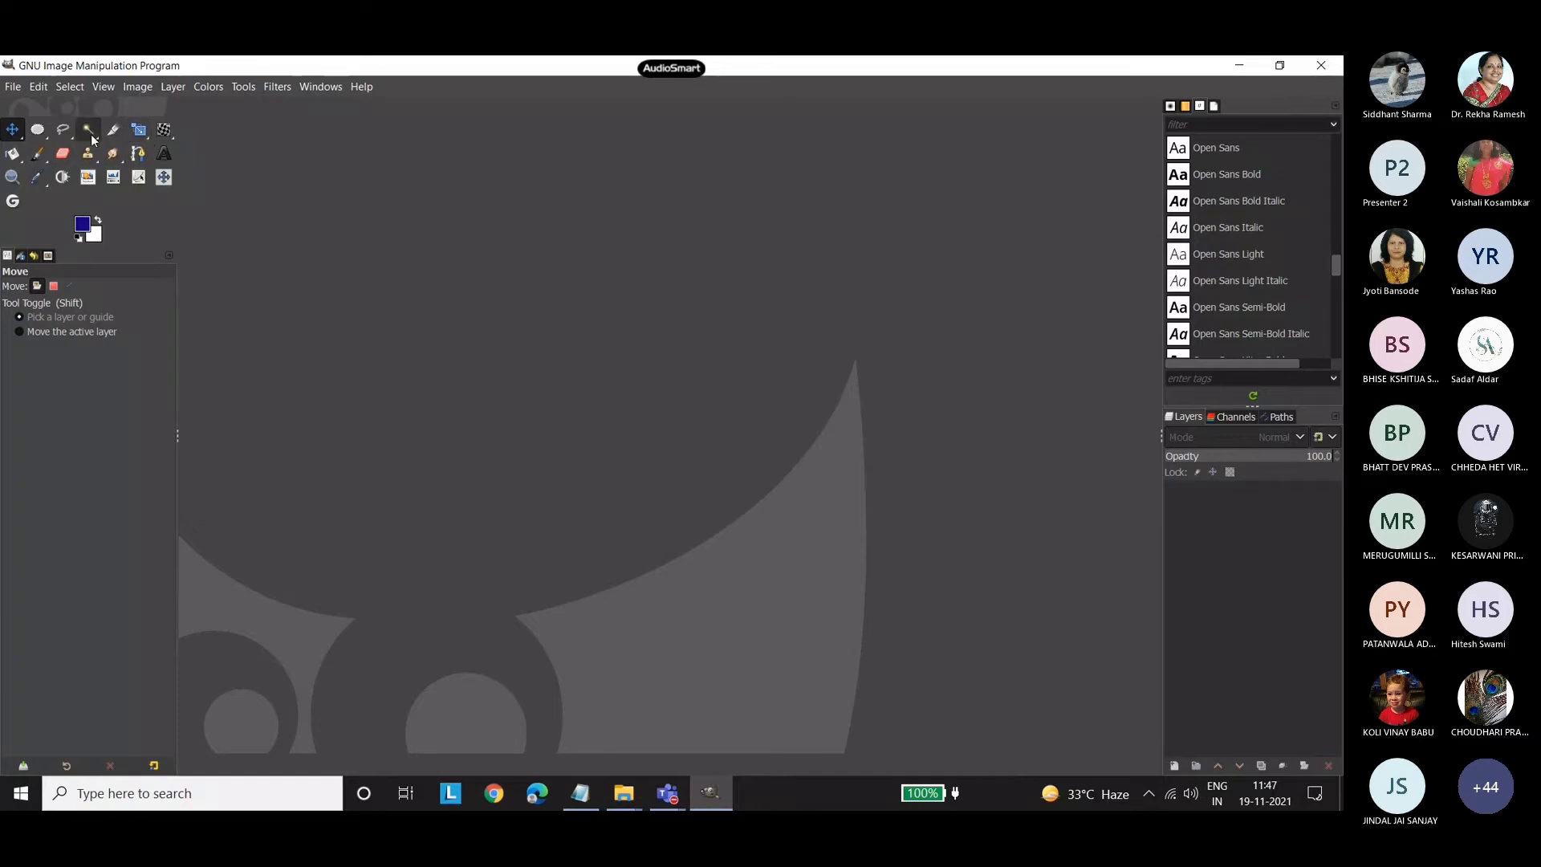
Examine the grouped transform tools and the tool group configuration in the Toolbox preferences.
{"action": "right_click", "coordinate": [139, 131]}
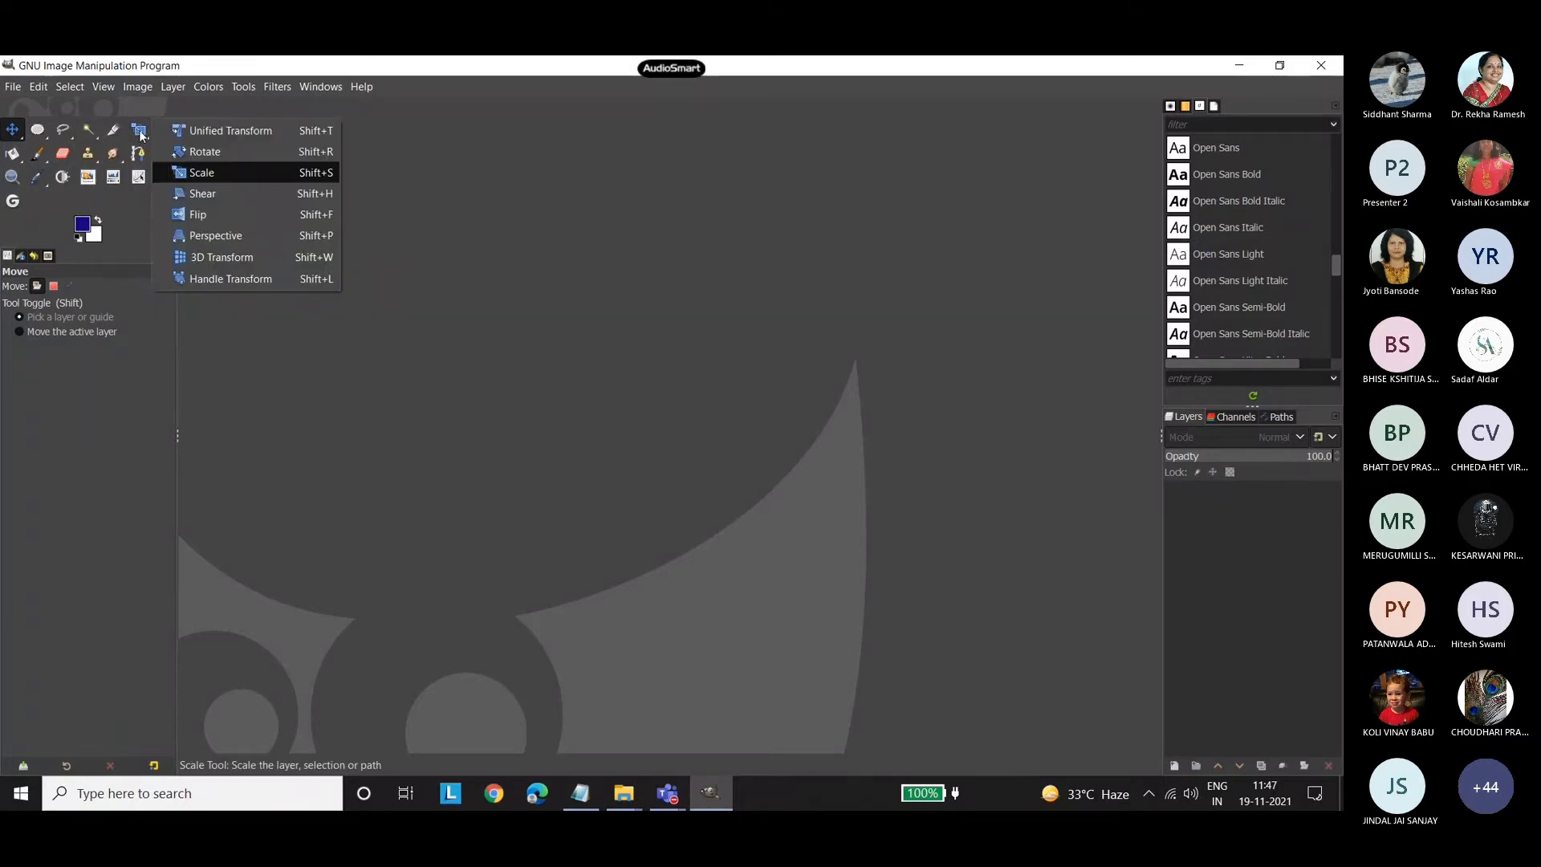
{"action": "left_click", "coordinate": [201, 413]}
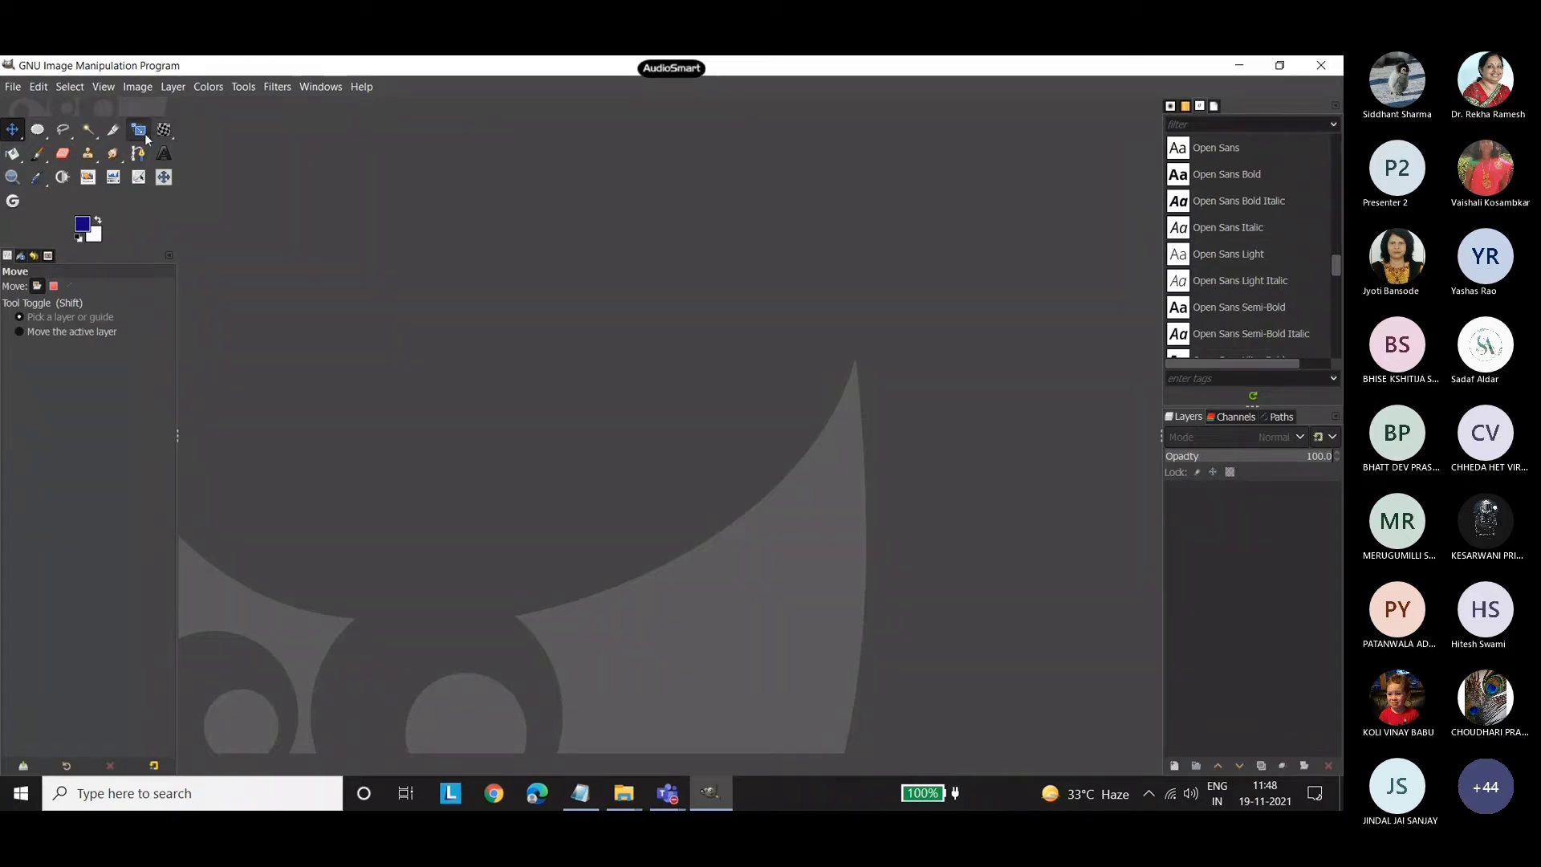
{"action": "left_click", "coordinate": [40, 86]}
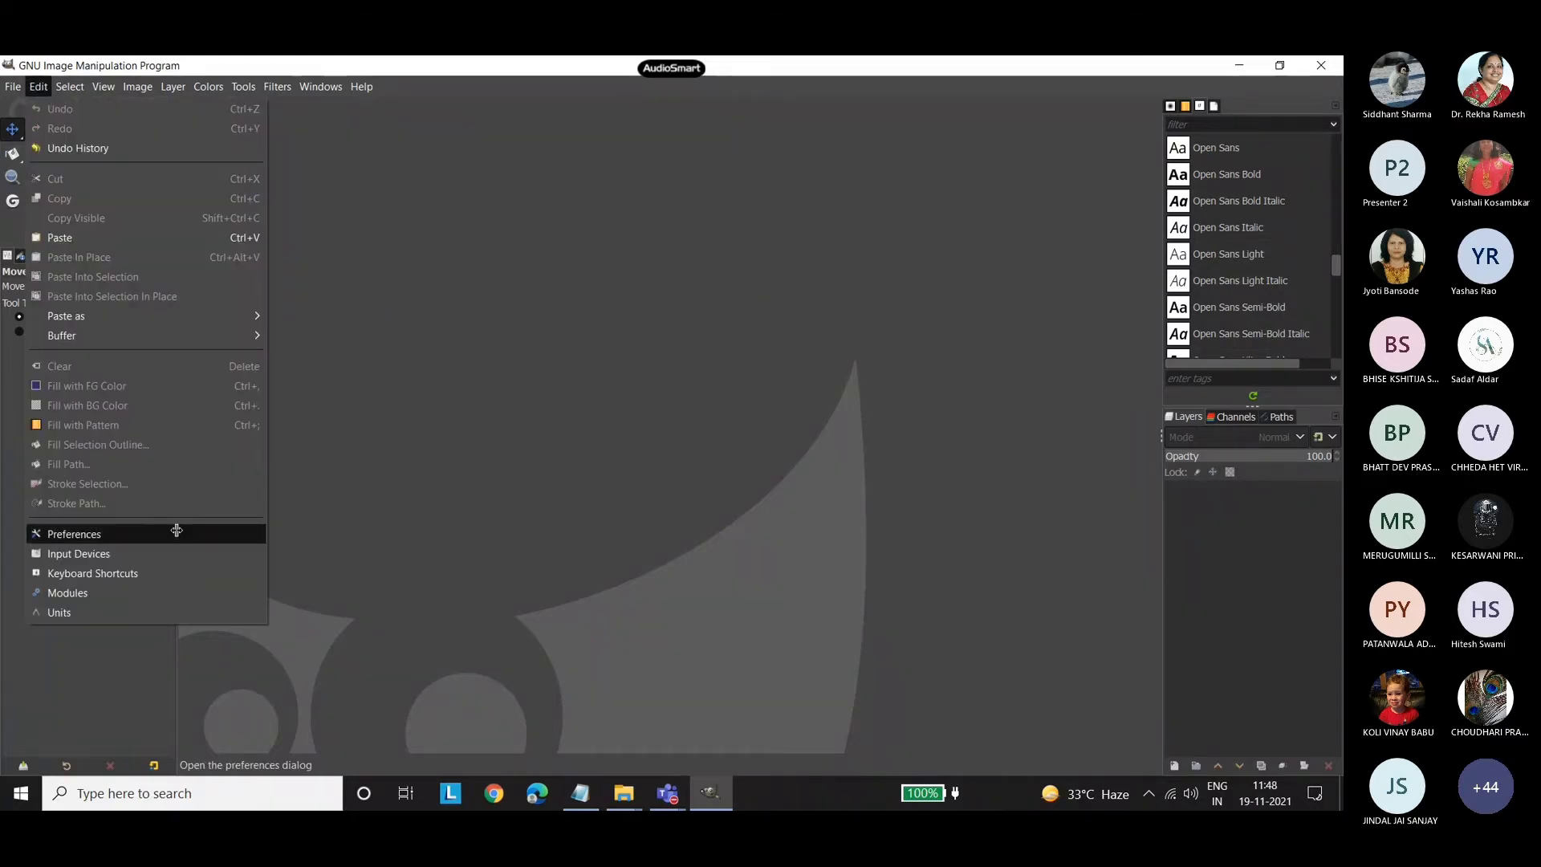
{"action": "left_click", "coordinate": [173, 532]}
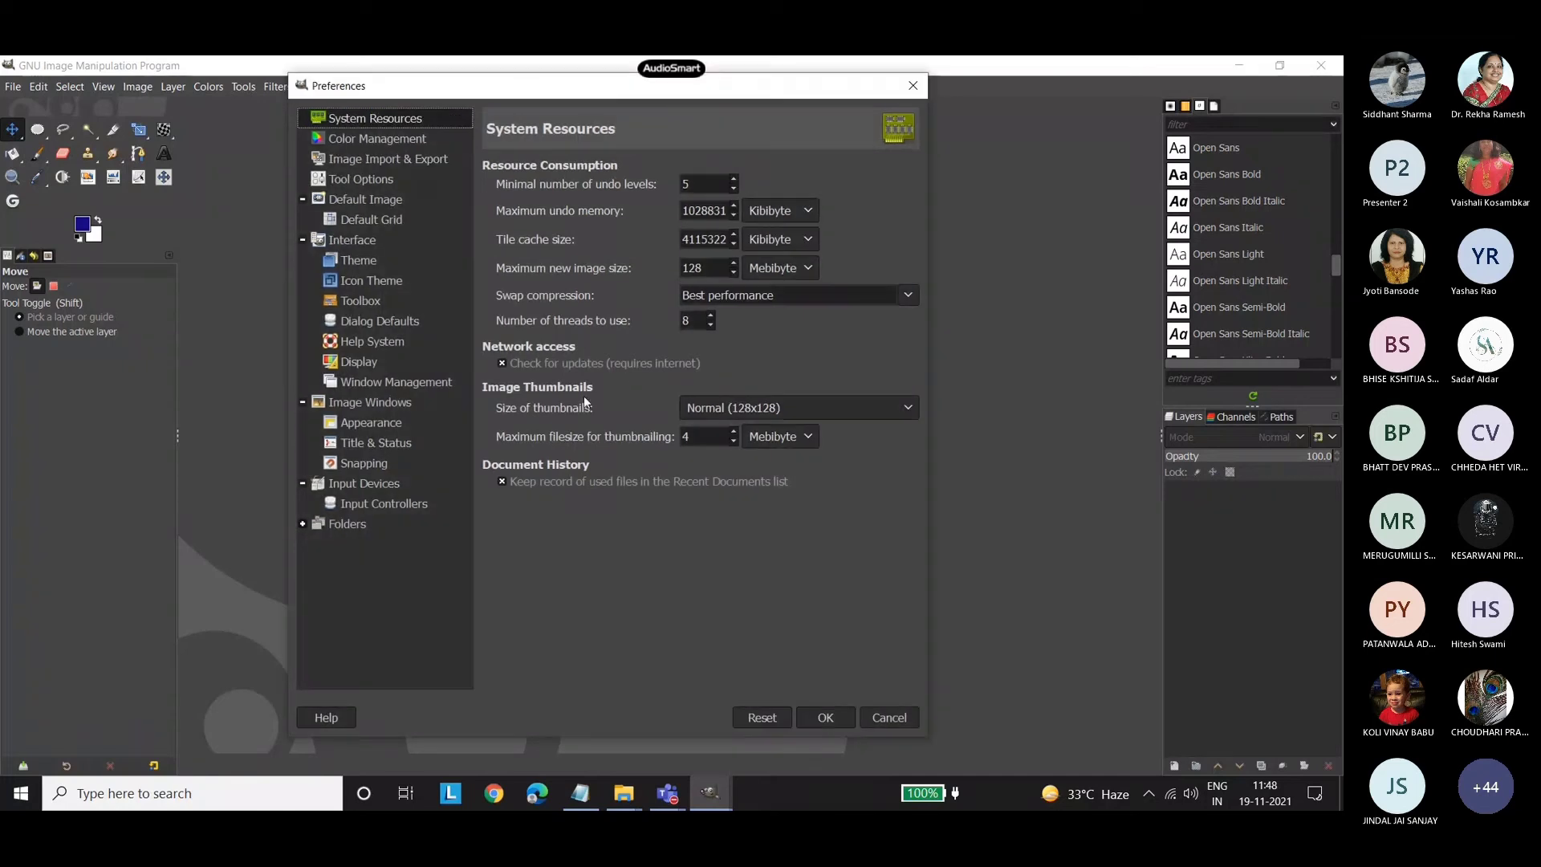
{"action": "left_click", "coordinate": [370, 300]}
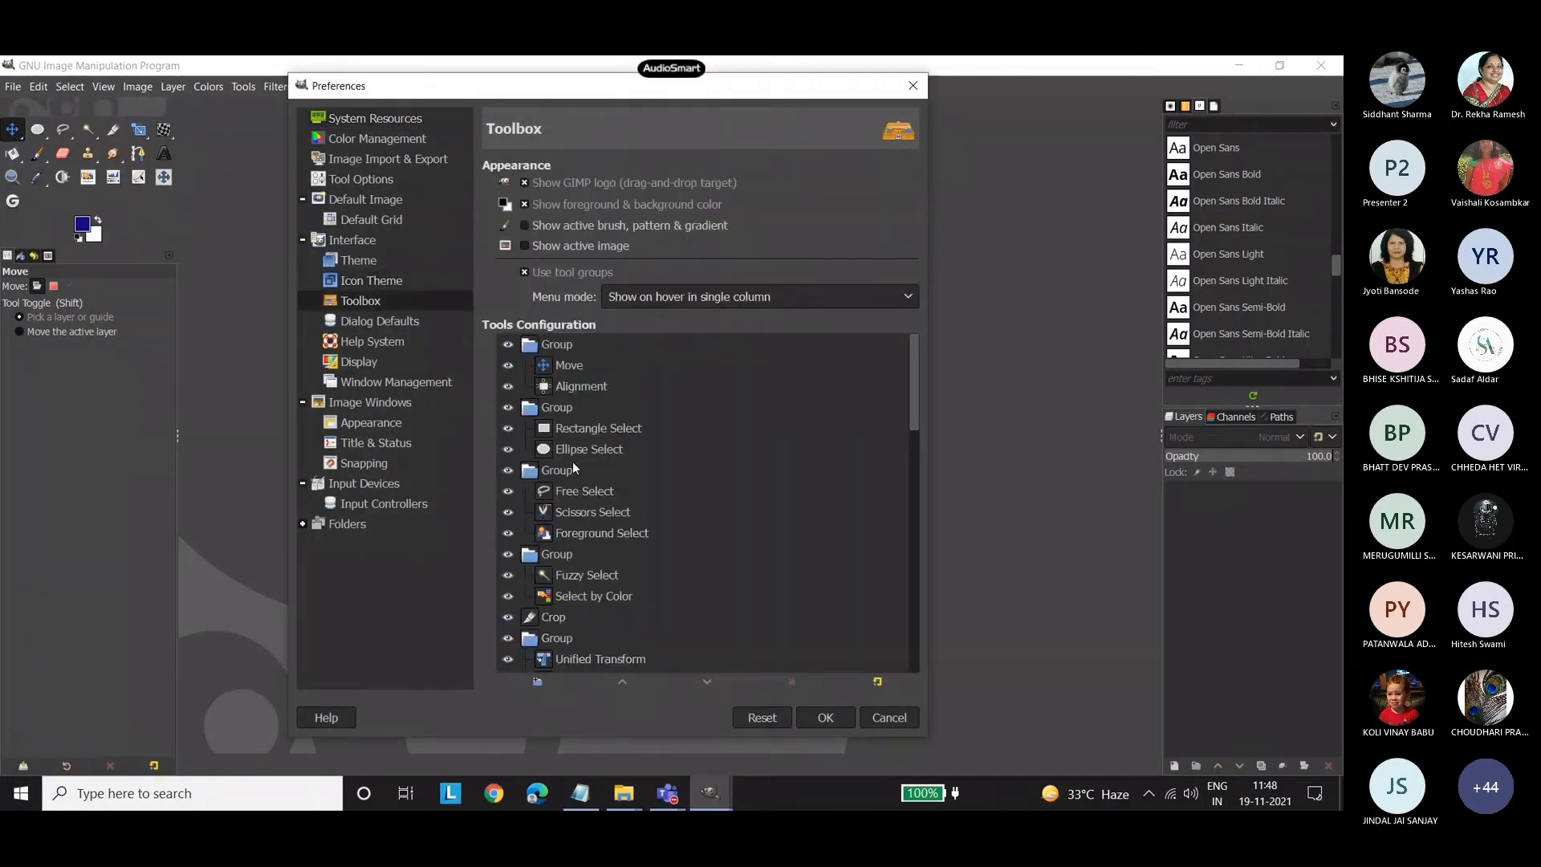
{"action": "scroll", "coordinate": [577, 451], "scroll_direction": "down", "scroll_amount": 3}
{"action": "scroll", "coordinate": [581, 440], "scroll_direction": "down", "scroll_amount": 2}
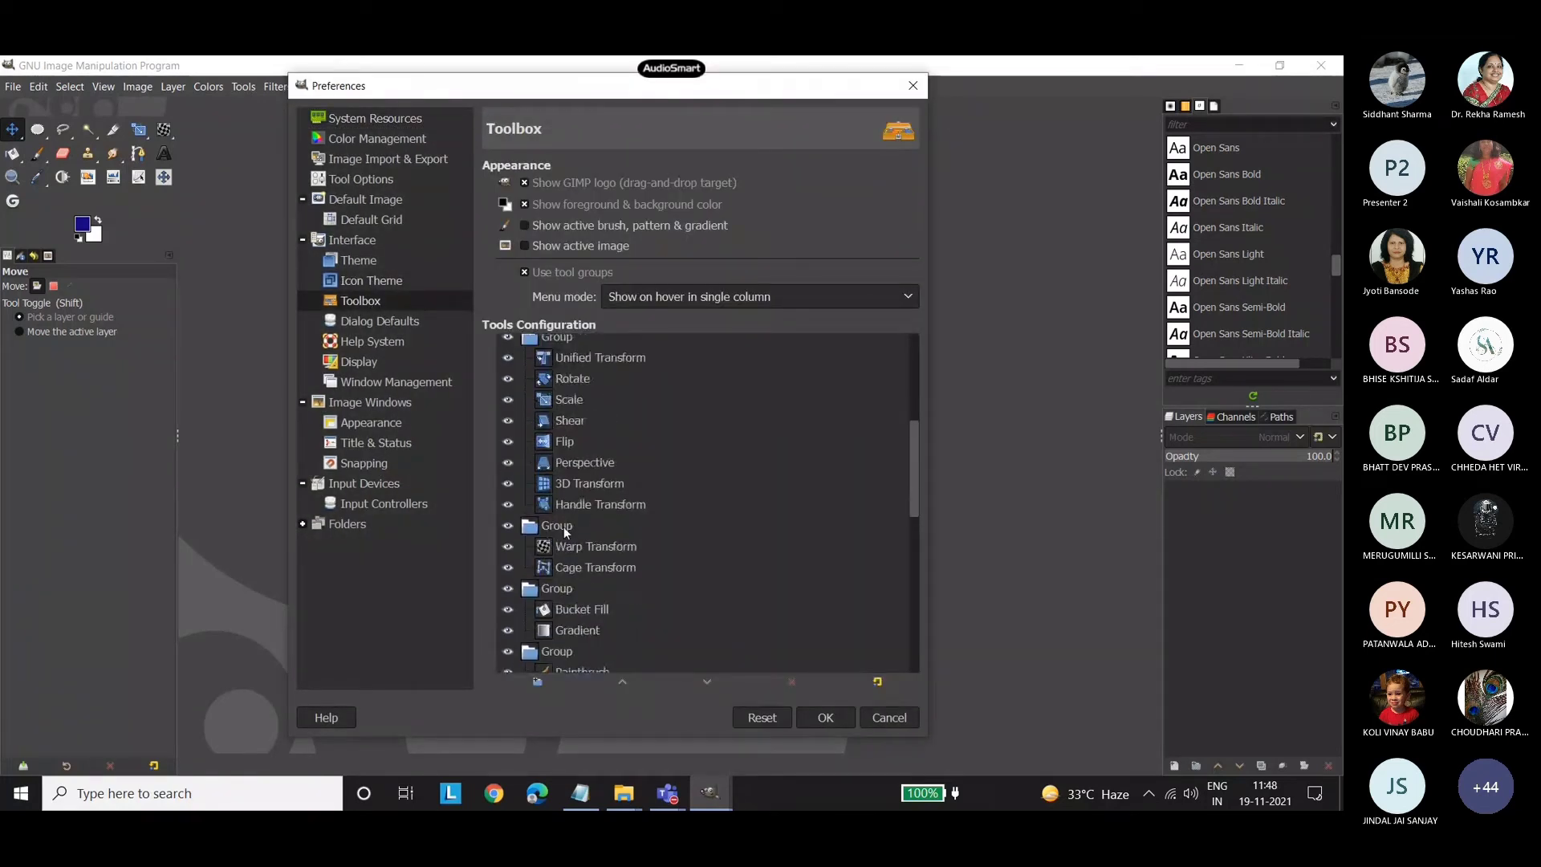
{"action": "scroll", "coordinate": [565, 634], "scroll_direction": "down", "scroll_amount": 5}
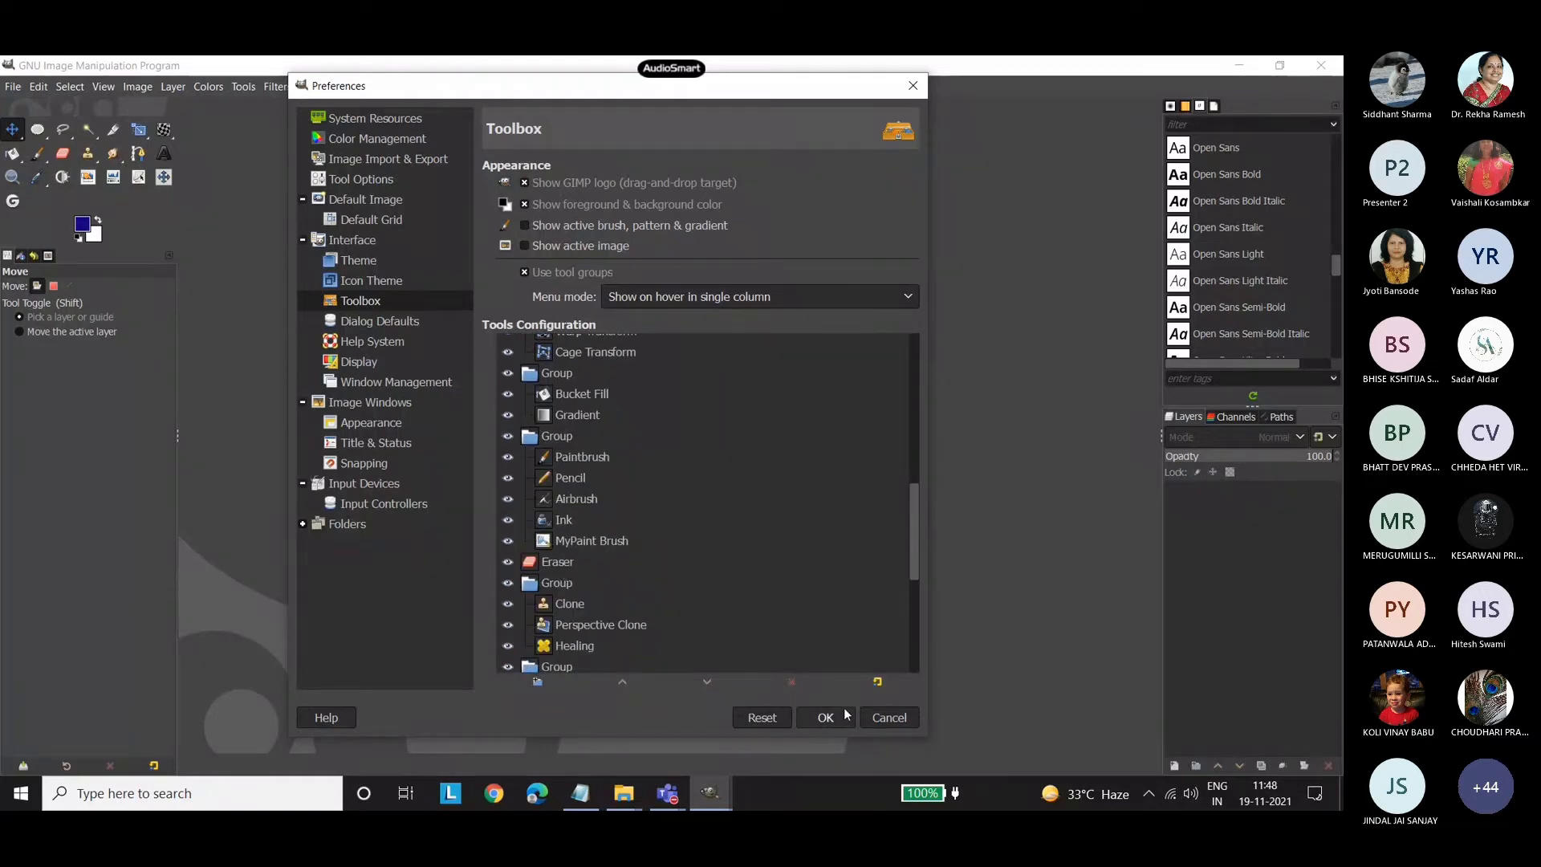
{"action": "left_click", "coordinate": [912, 77]}
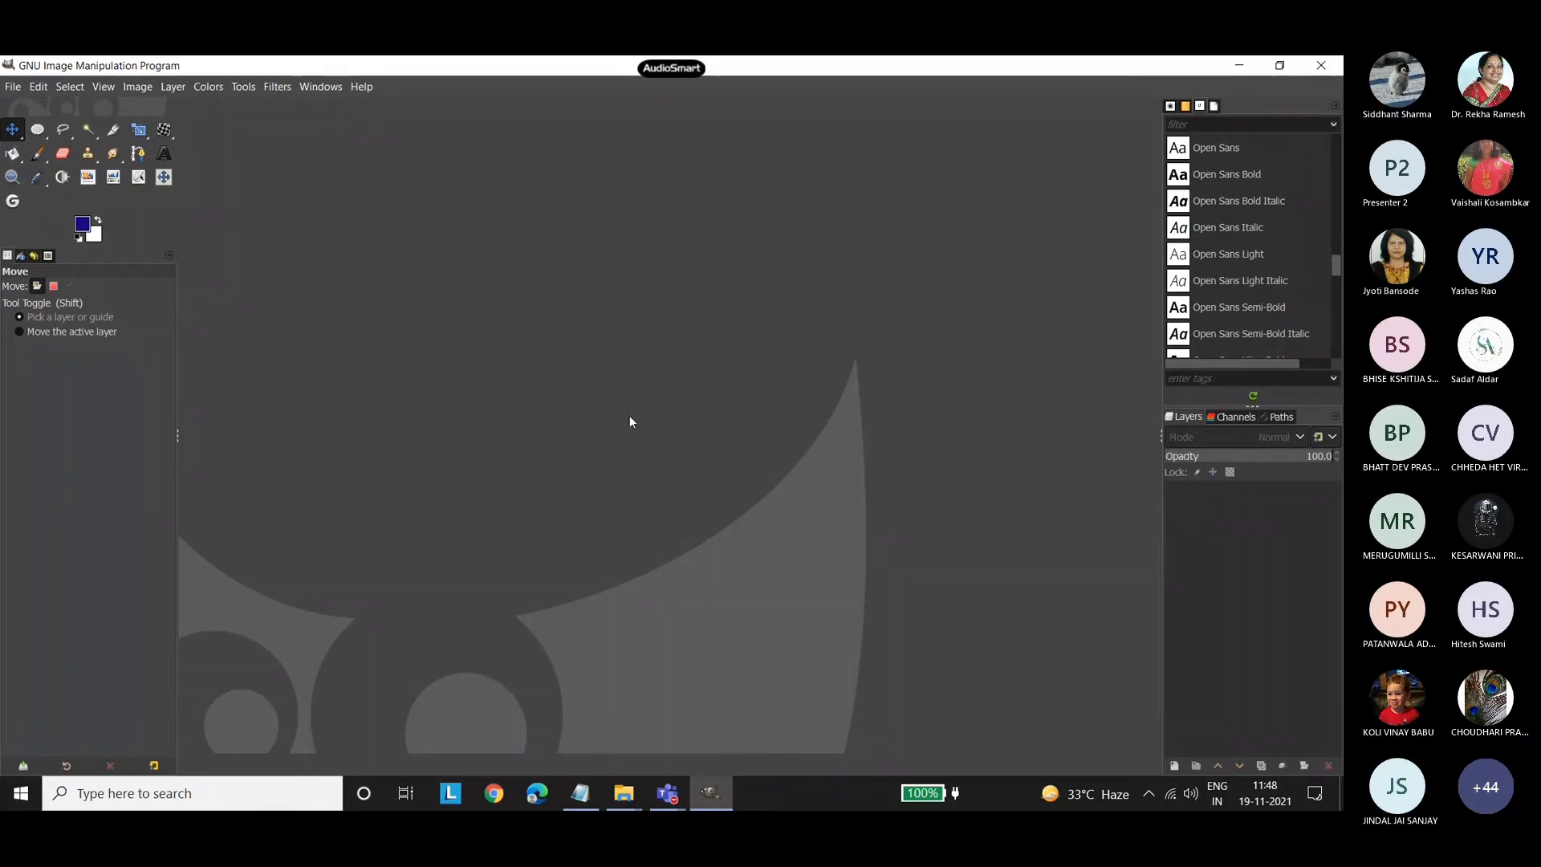
Create a new image 1200 px wide and 628 px high for the second poster.
{"action": "left_click", "coordinate": [12, 86]}
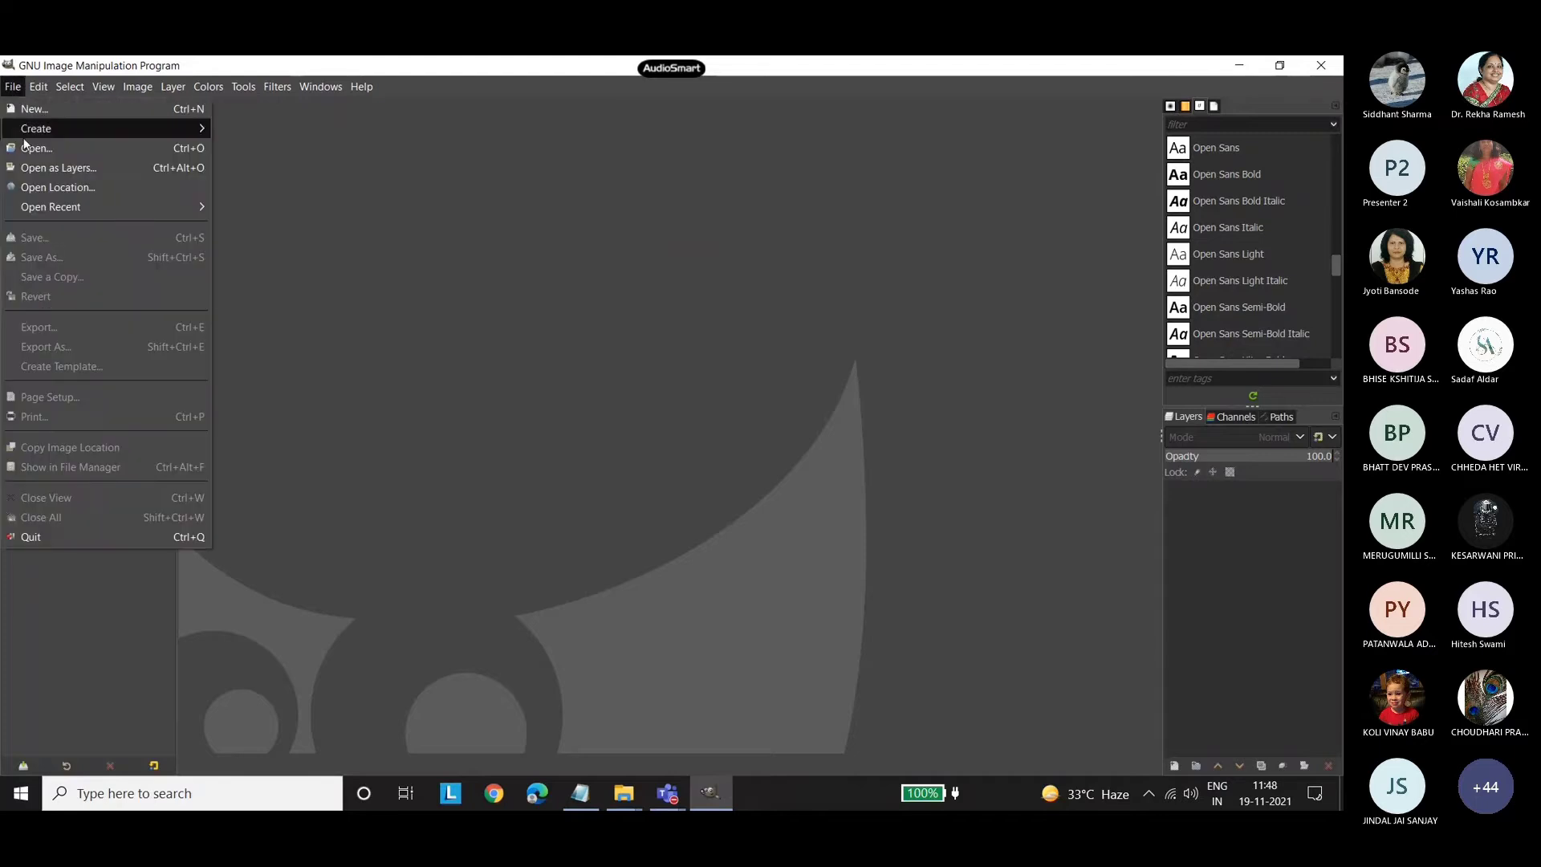
{"action": "left_click", "coordinate": [34, 113]}
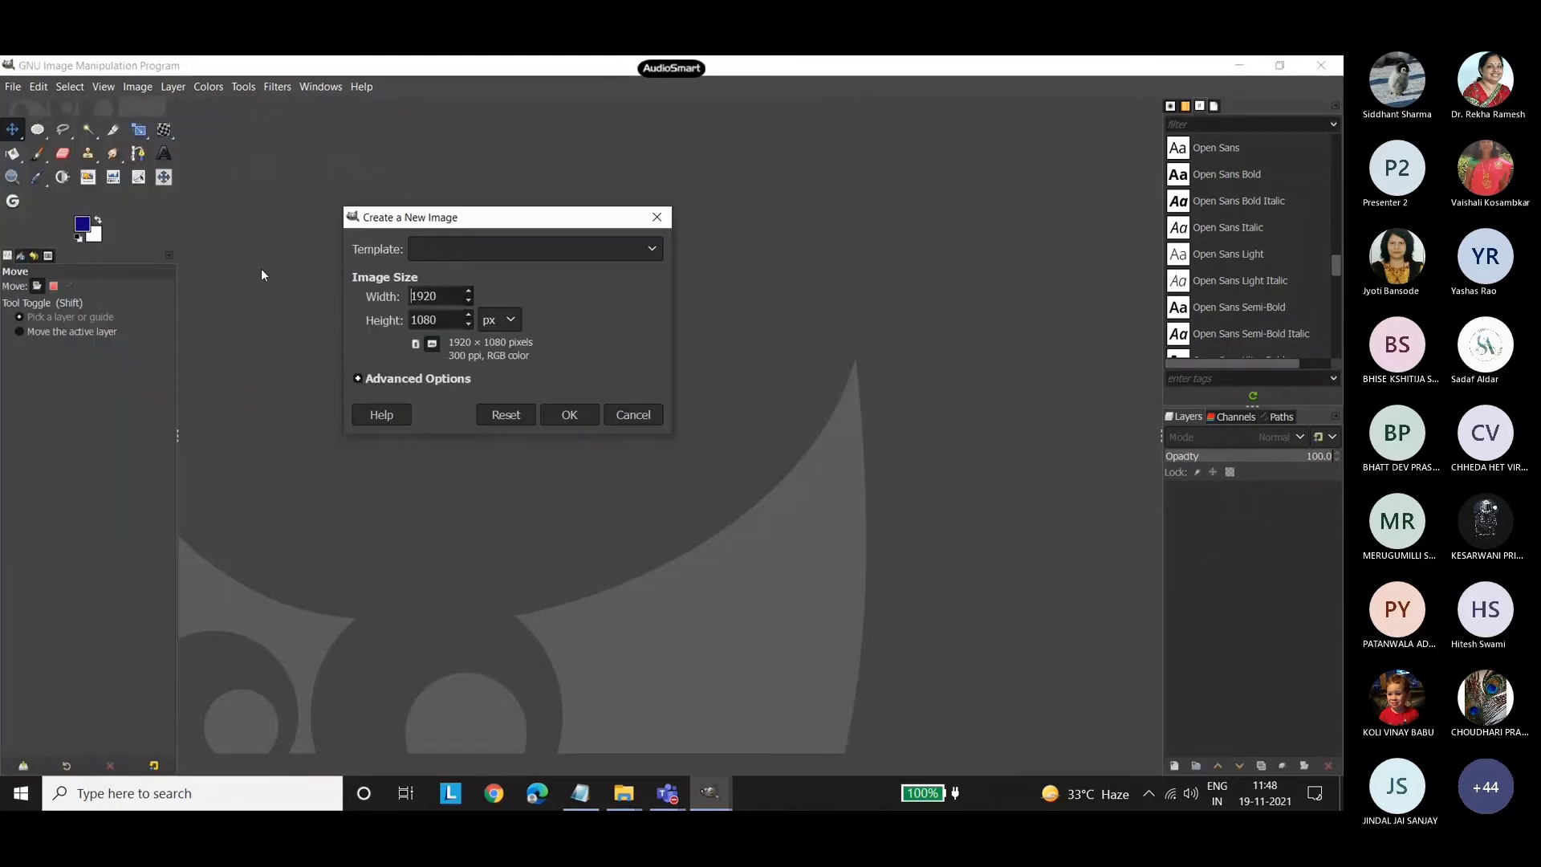
{"action": "left_click", "coordinate": [442, 251]}
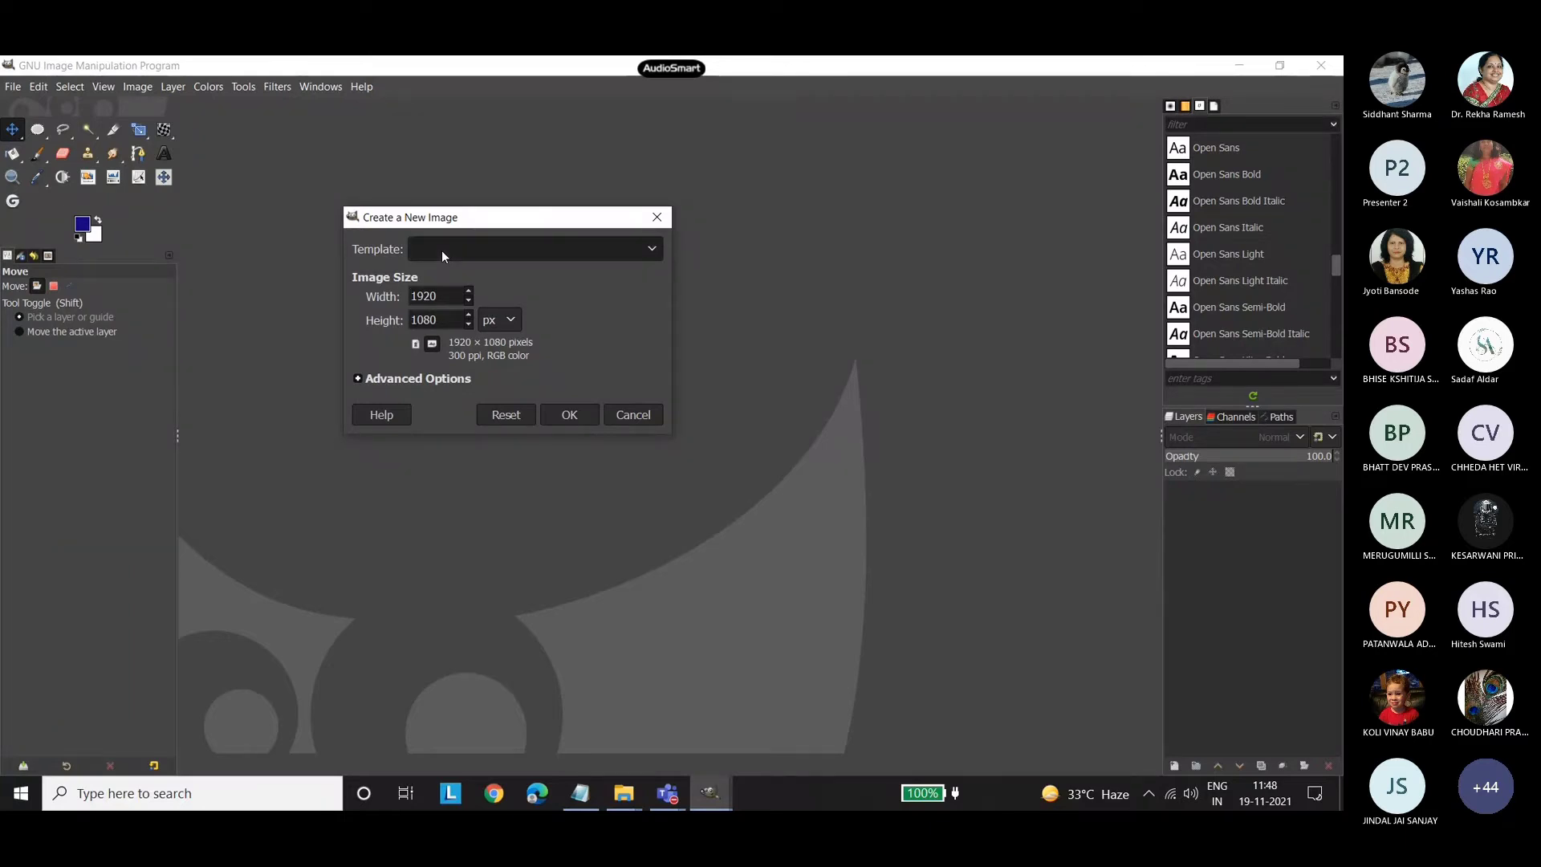
{"action": "left_click", "coordinate": [437, 253]}
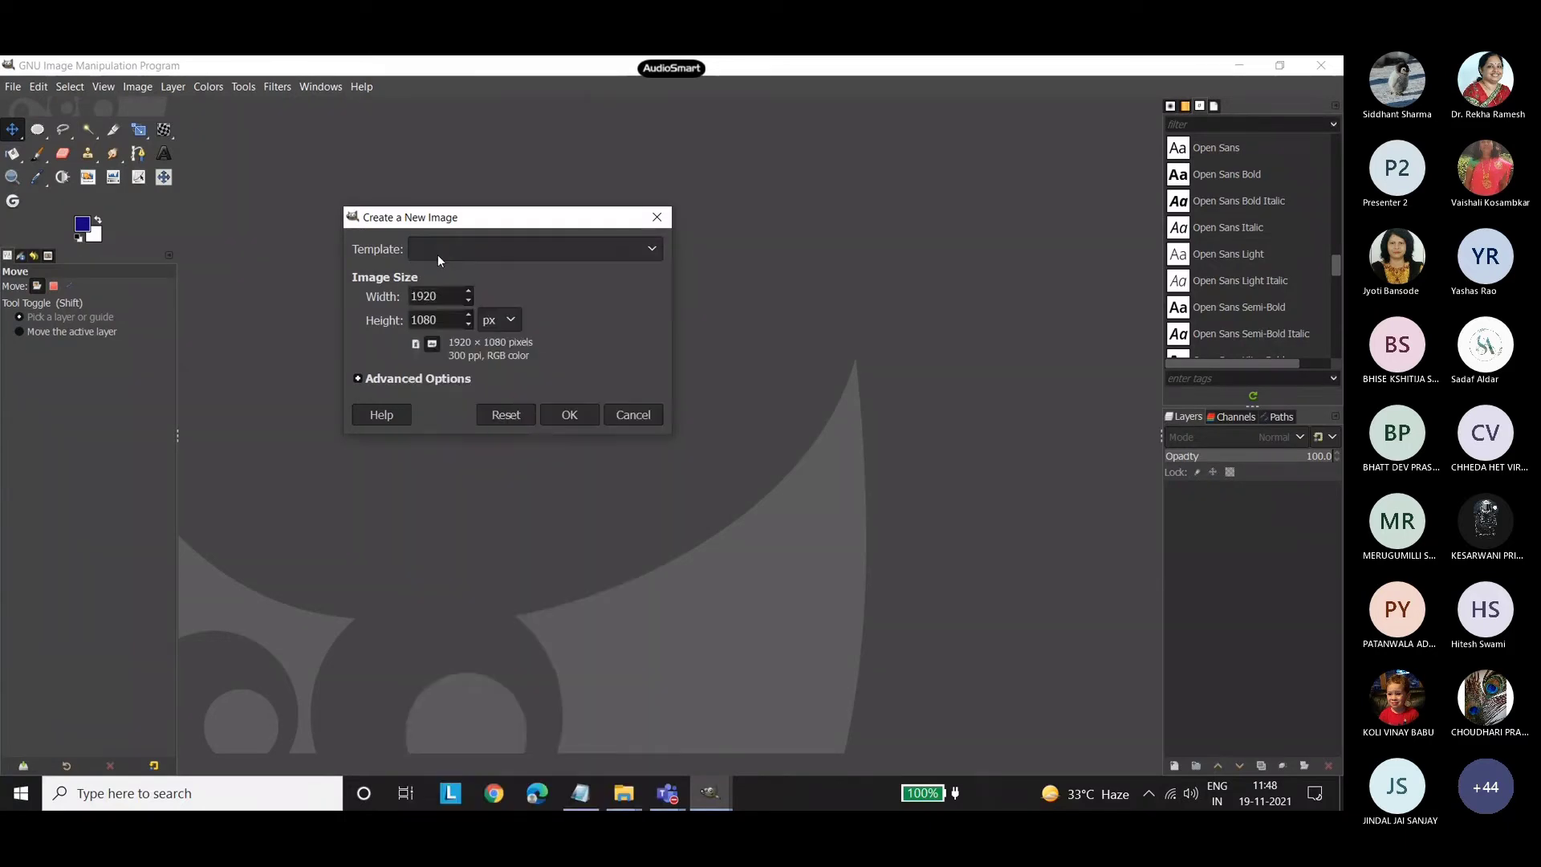
{"action": "double_click", "coordinate": [419, 298]}
{"action": "type", "text": "1200"}
{"action": "key", "text": "Tab"}
{"action": "type", "text": "628"}
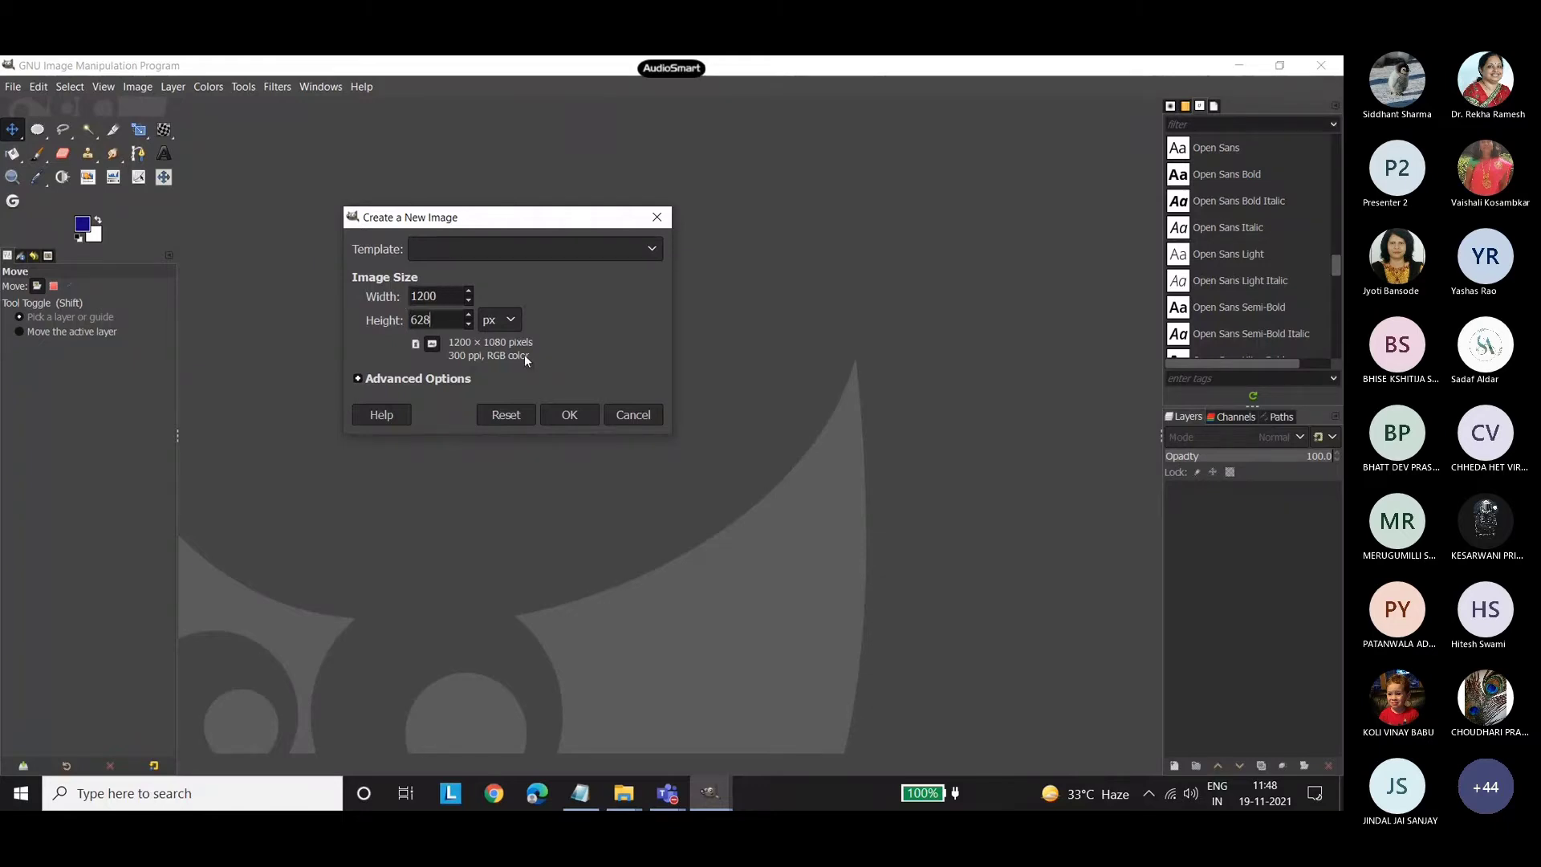
{"action": "left_click", "coordinate": [558, 413]}
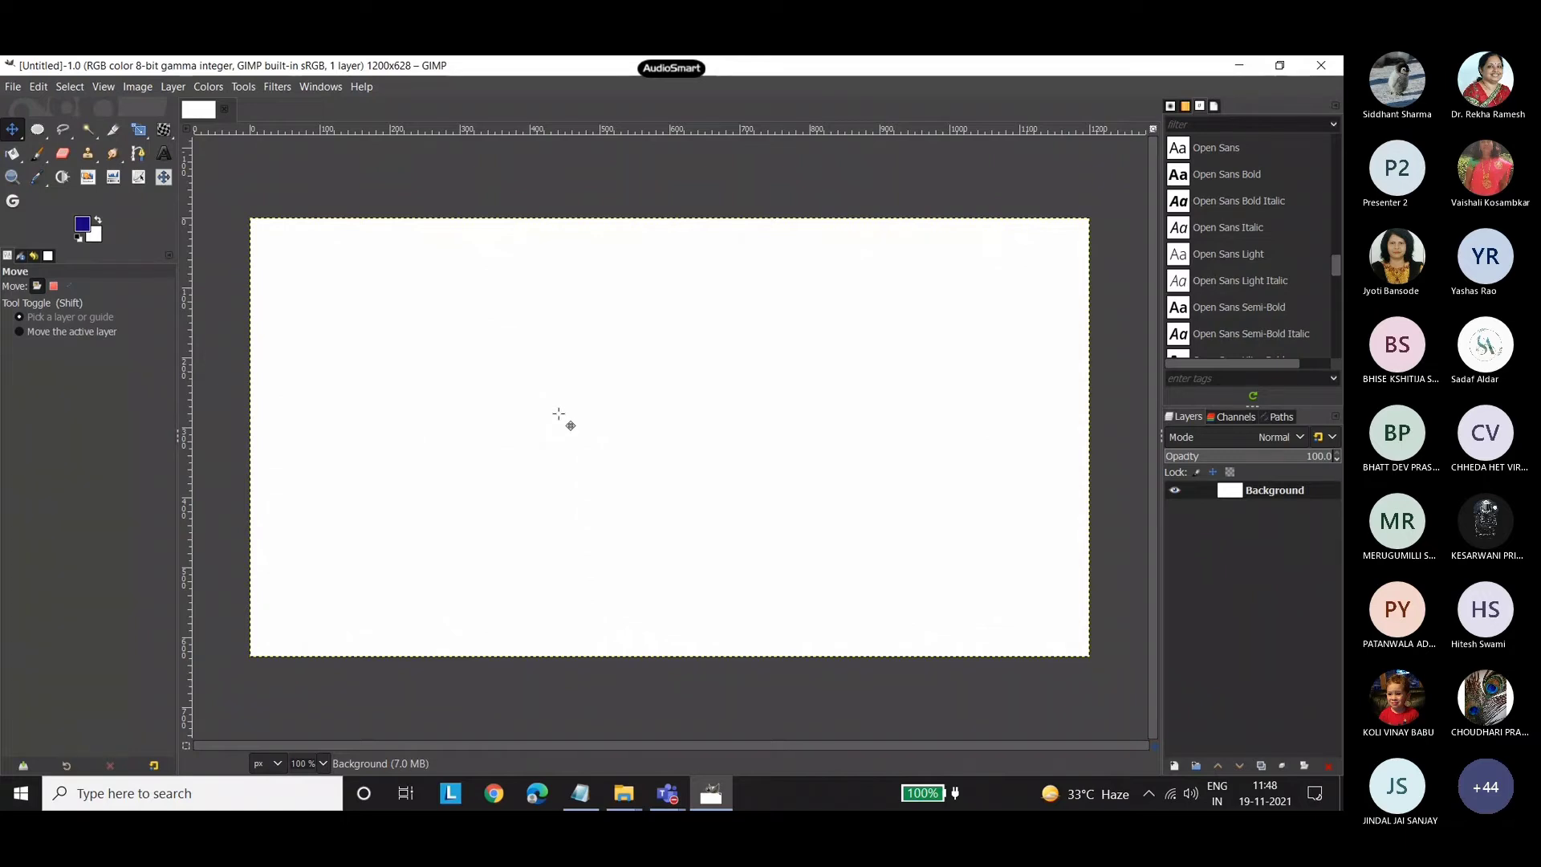
Bring Color Fill 1.png from the poster 2 folder into the new image as a layer and hide that layer.
{"action": "mouse_move", "coordinate": [628, 782]}
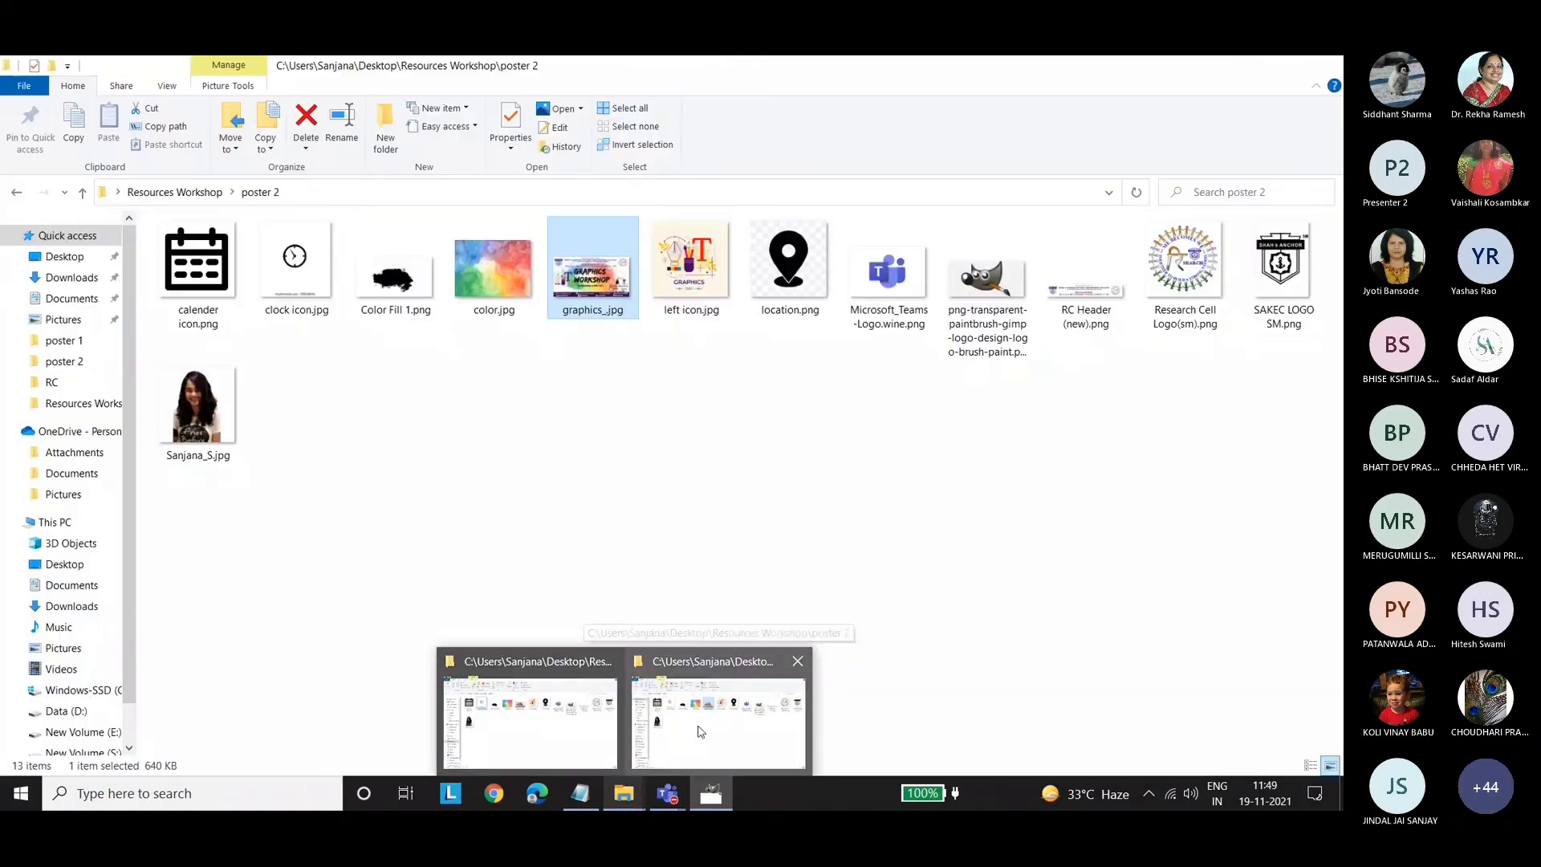
{"action": "left_click", "coordinate": [662, 739]}
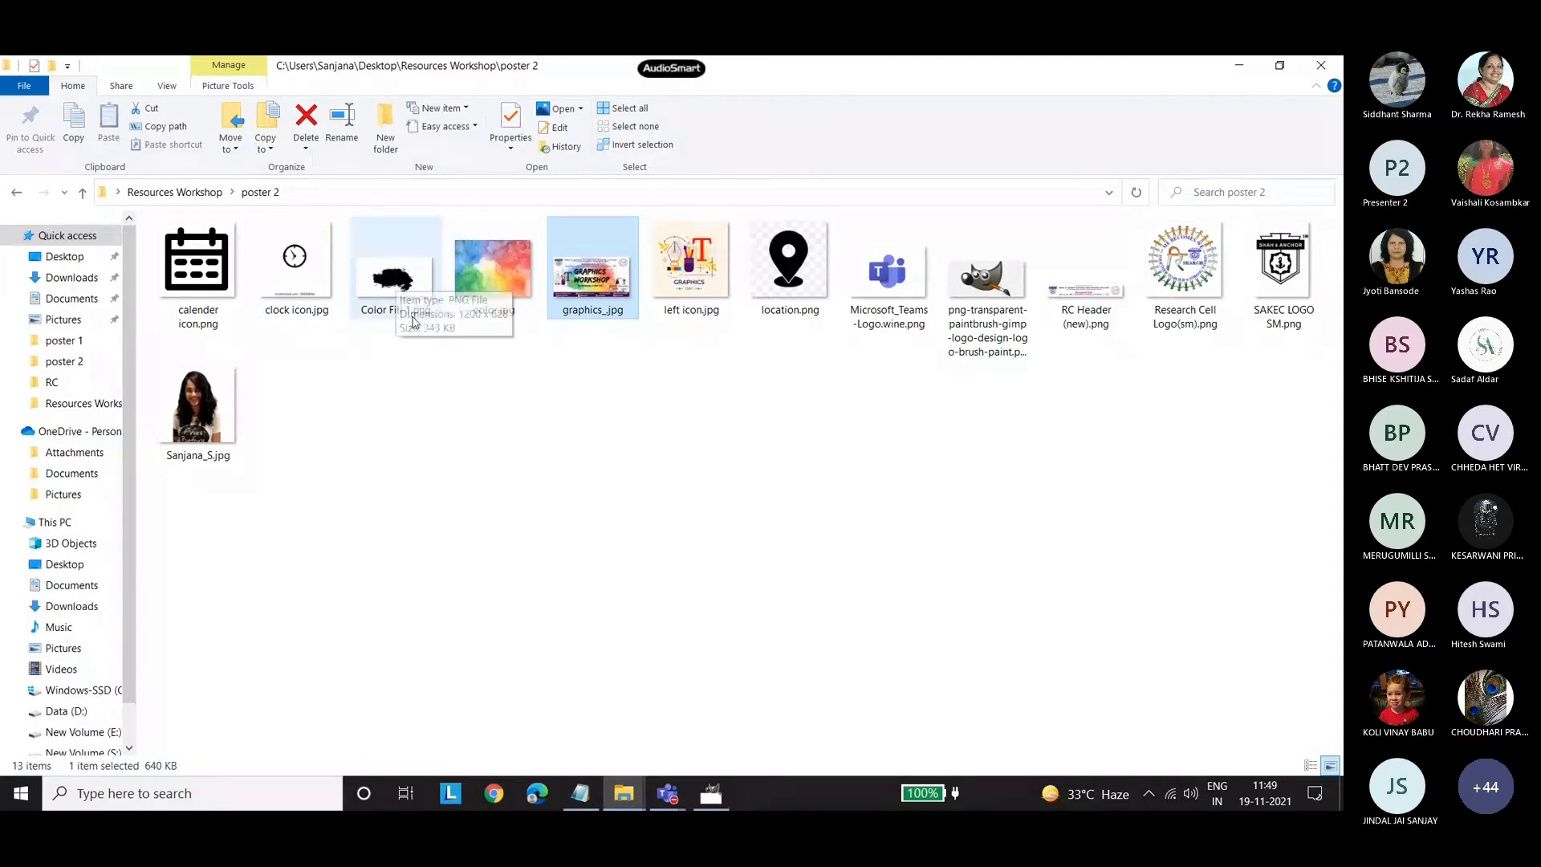
{"action": "left_click", "coordinate": [474, 419]}
{"action": "left_click_drag", "start_coordinate": [755, 422], "coordinate": [526, 598]}
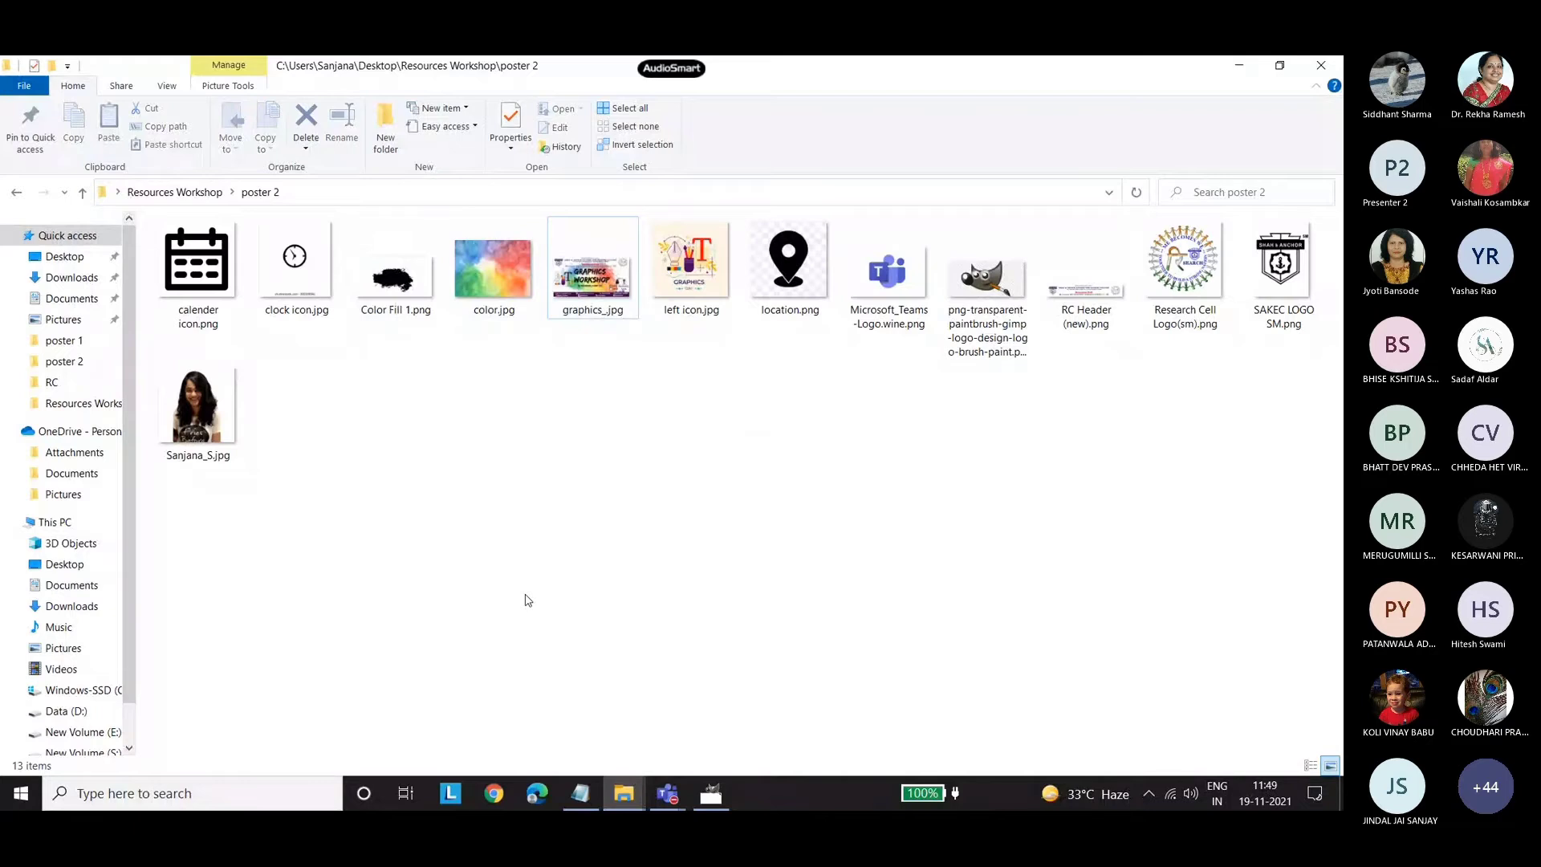
{"action": "left_click", "coordinate": [710, 794]}
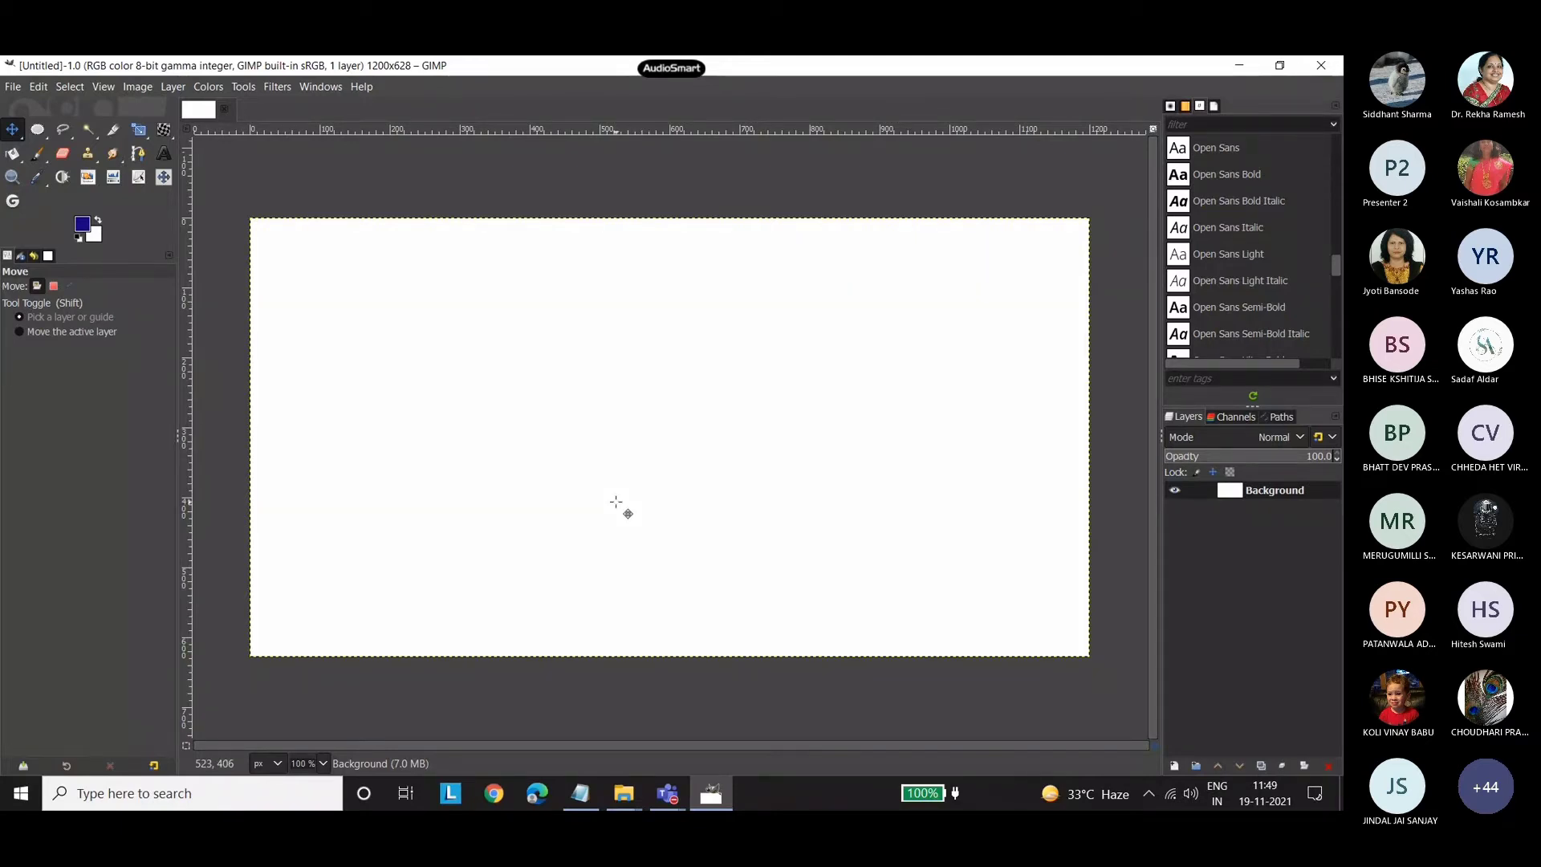
{"action": "left_click", "coordinate": [631, 794]}
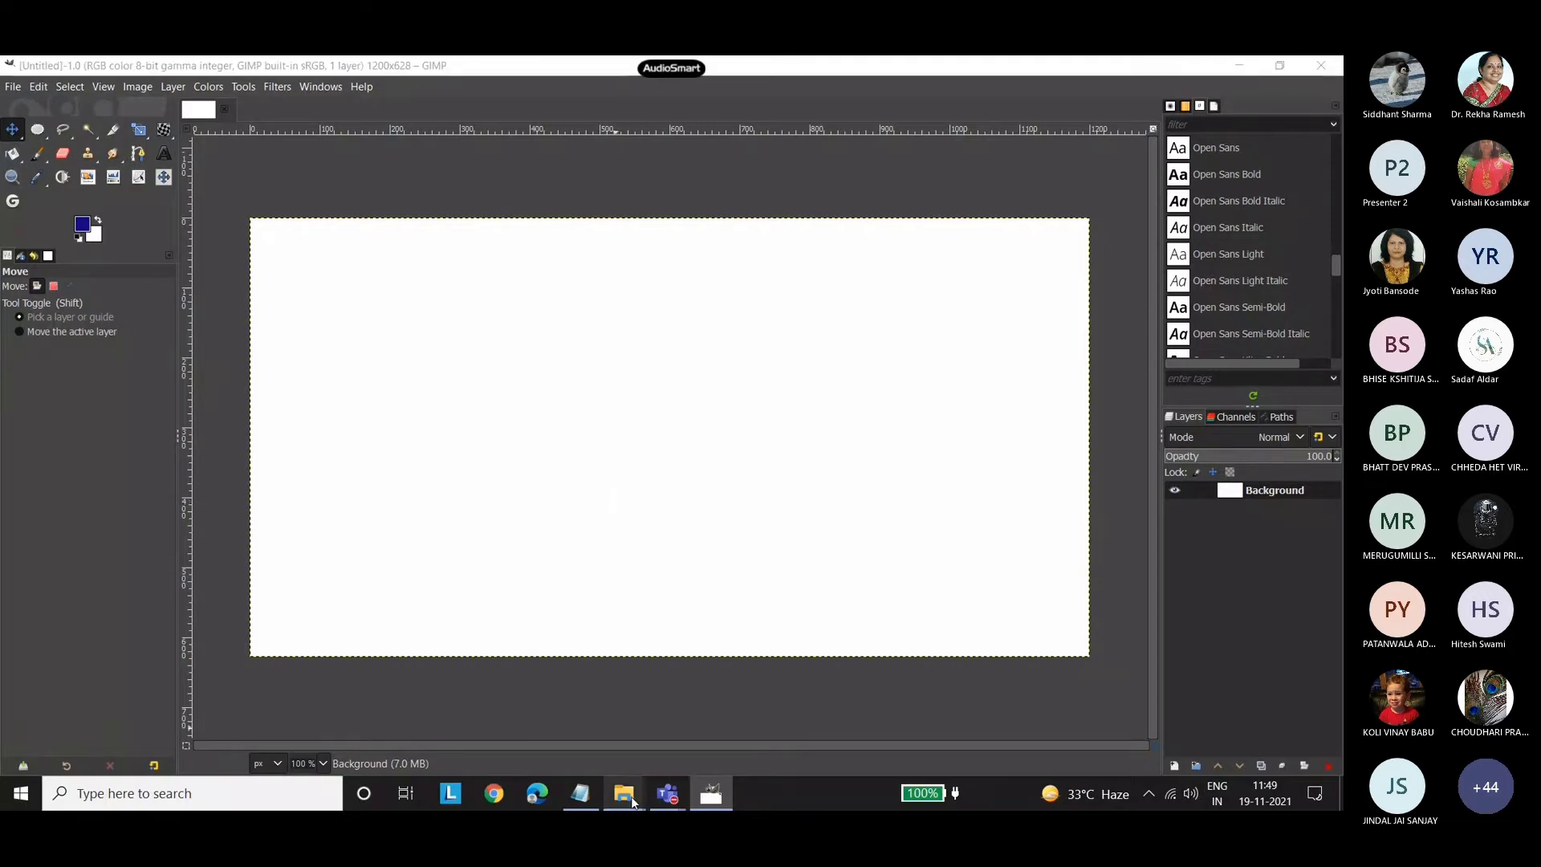
{"action": "left_click", "coordinate": [717, 724]}
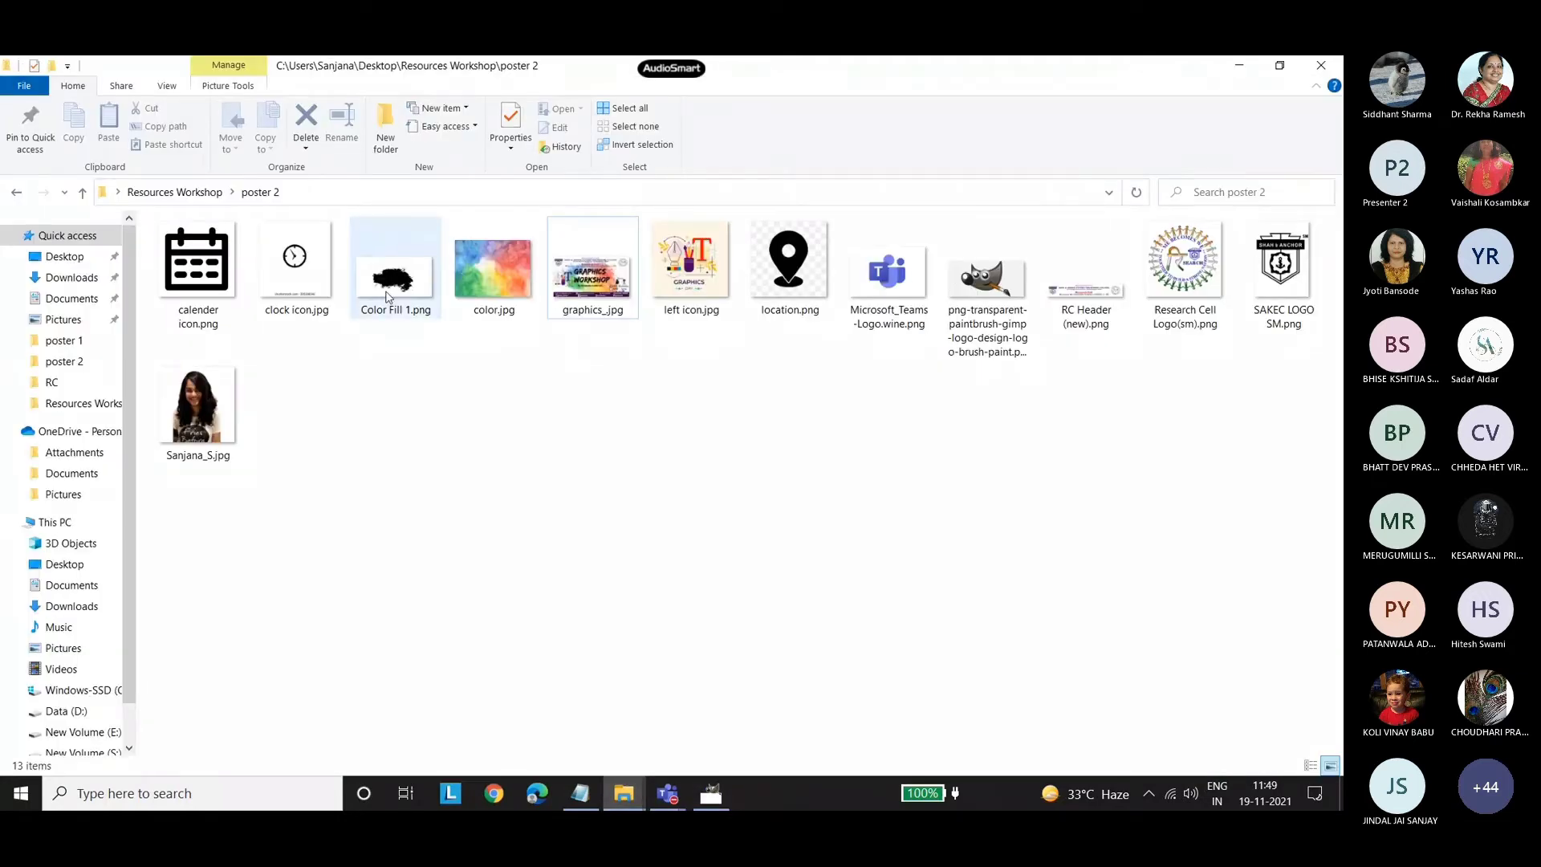
{"action": "left_click_drag", "start_coordinate": [386, 297], "coordinate": [664, 447]}
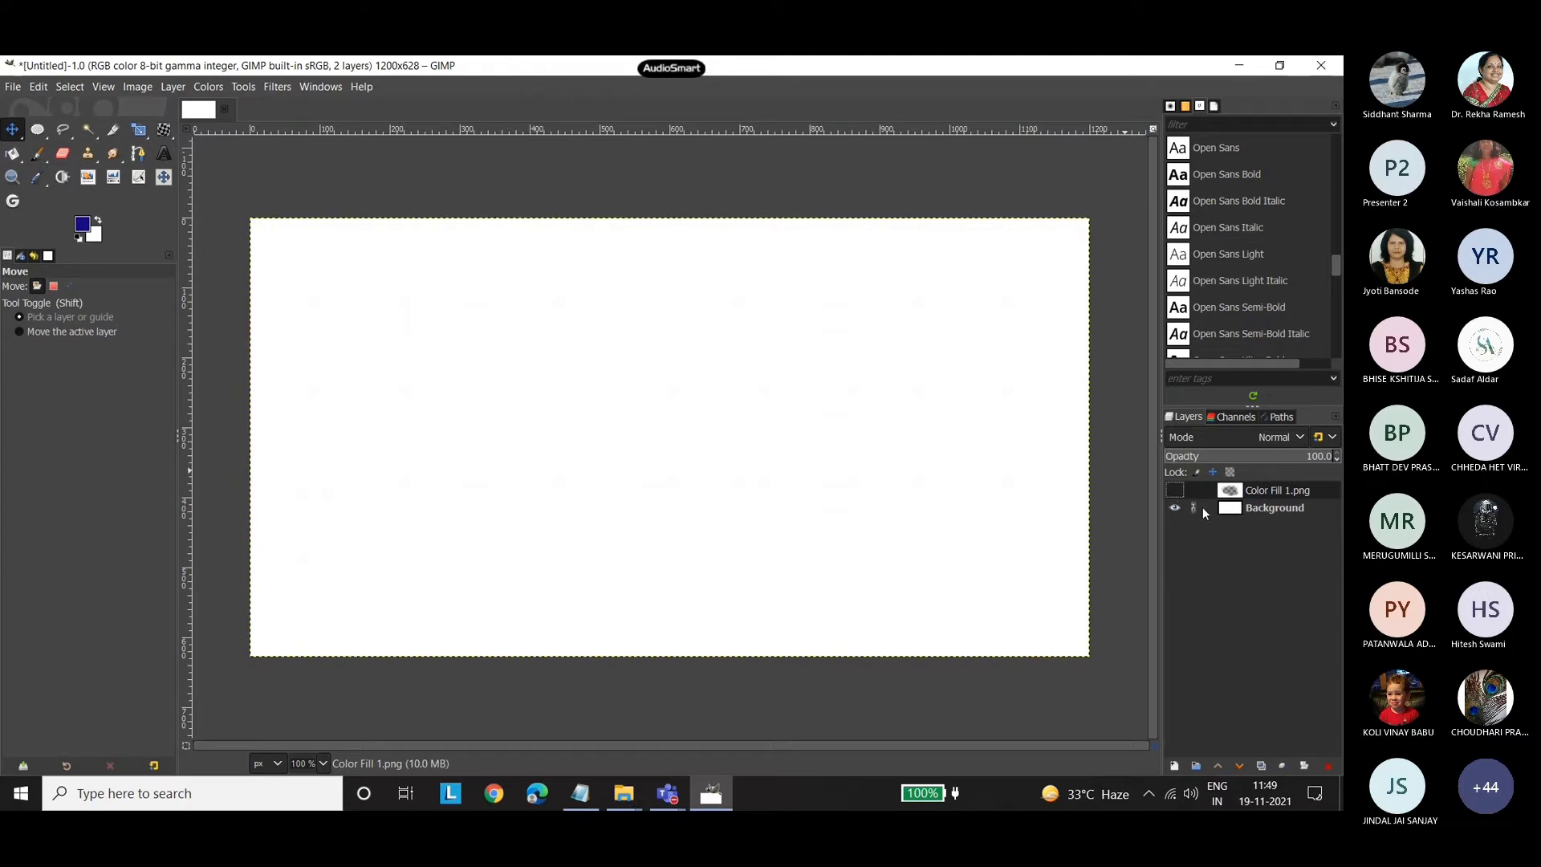
Set the foreground colour to black (000000) and bucket-fill the Background layer with it.
{"action": "left_click", "coordinate": [1208, 507]}
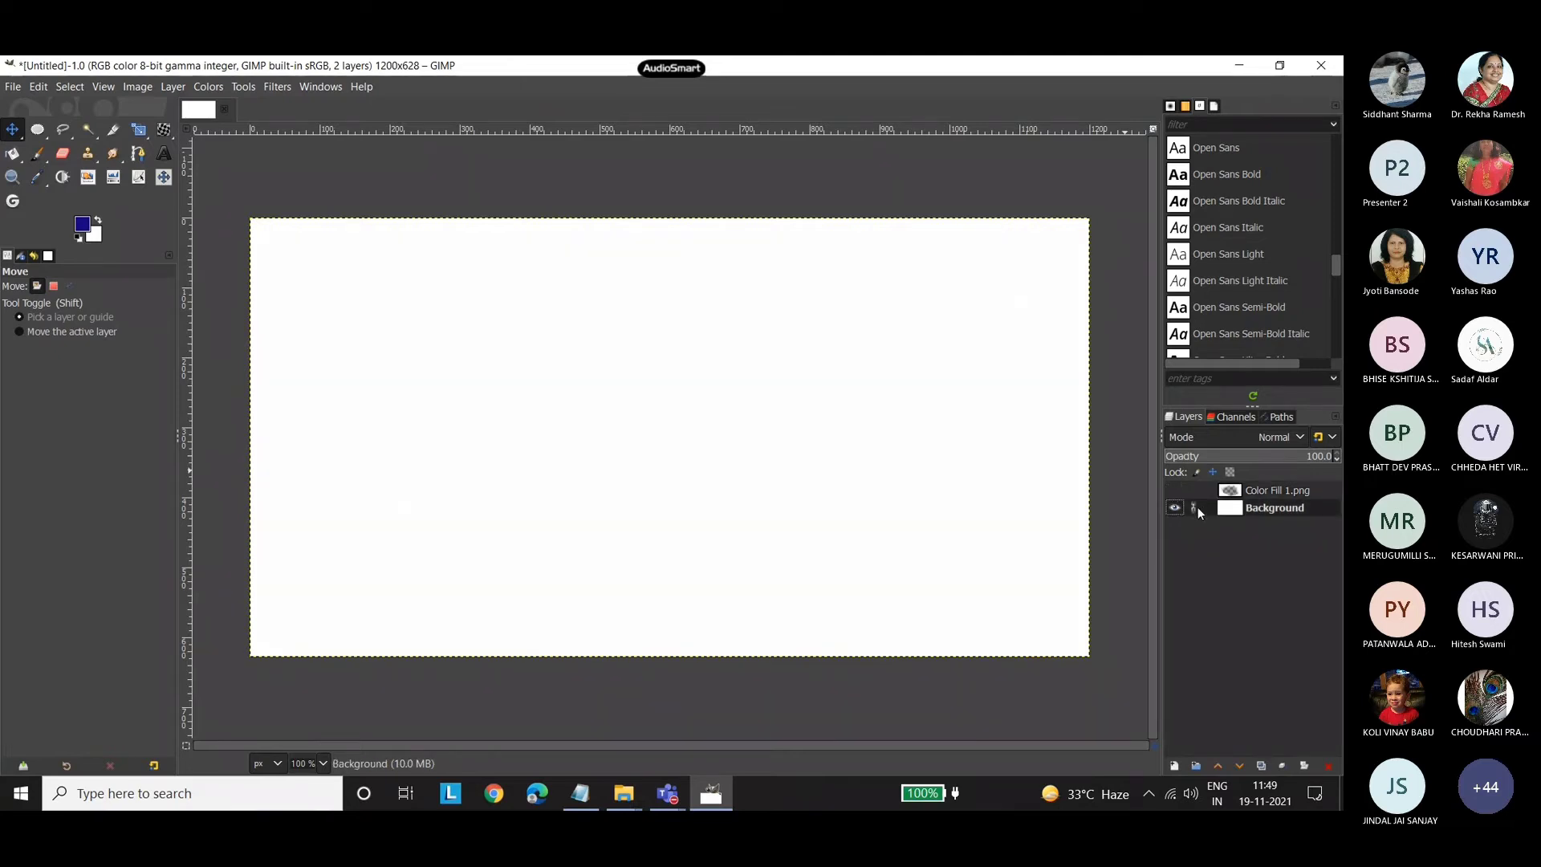
{"action": "left_click", "coordinate": [82, 228]}
{"action": "left_click_drag", "start_coordinate": [102, 276], "coordinate": [130, 310]}
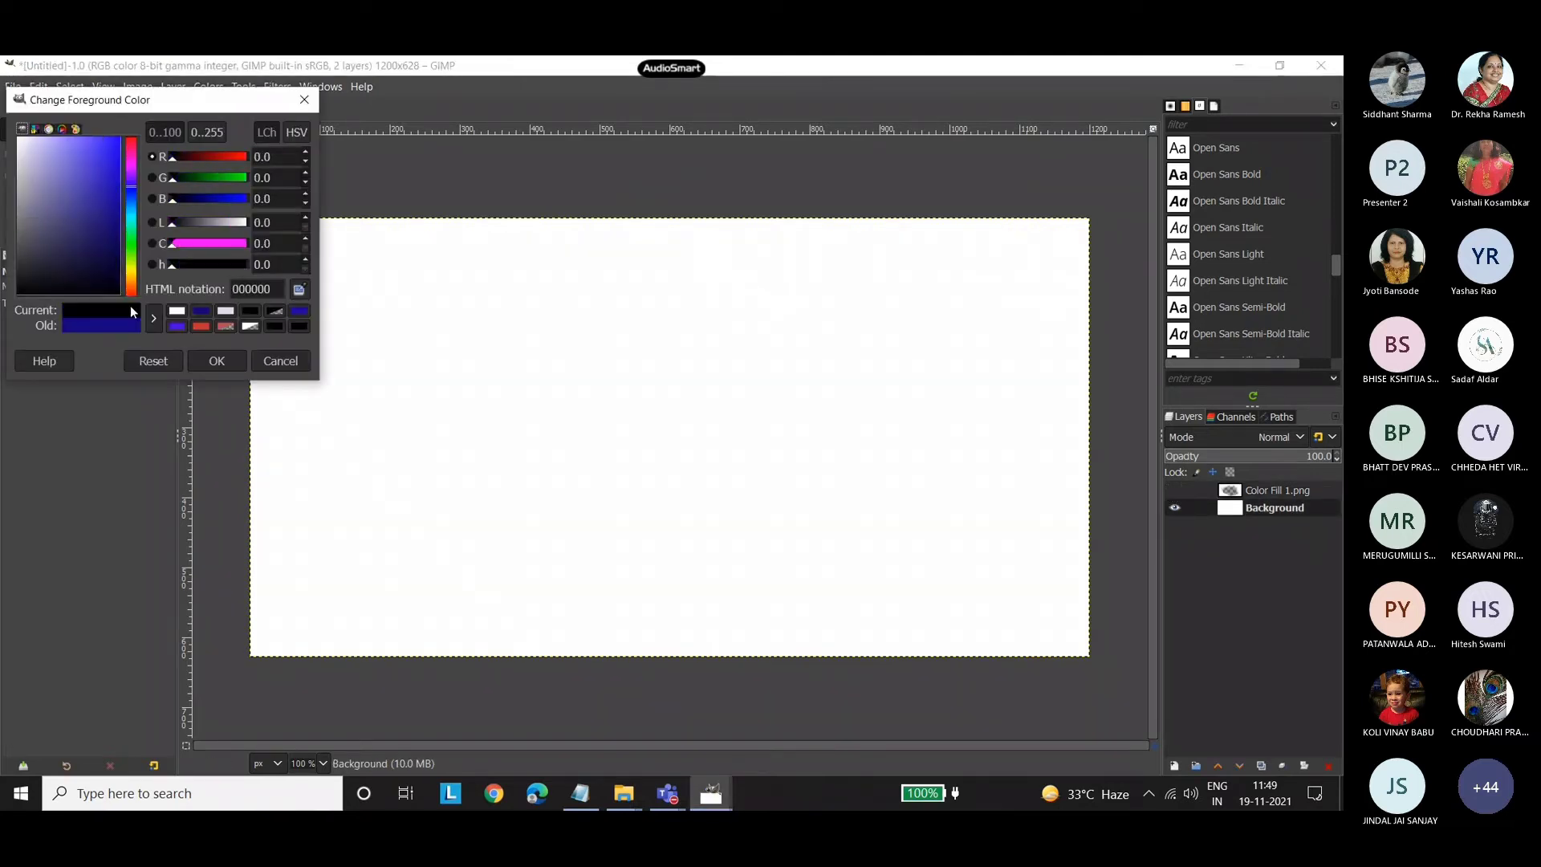
{"action": "left_click", "coordinate": [214, 361]}
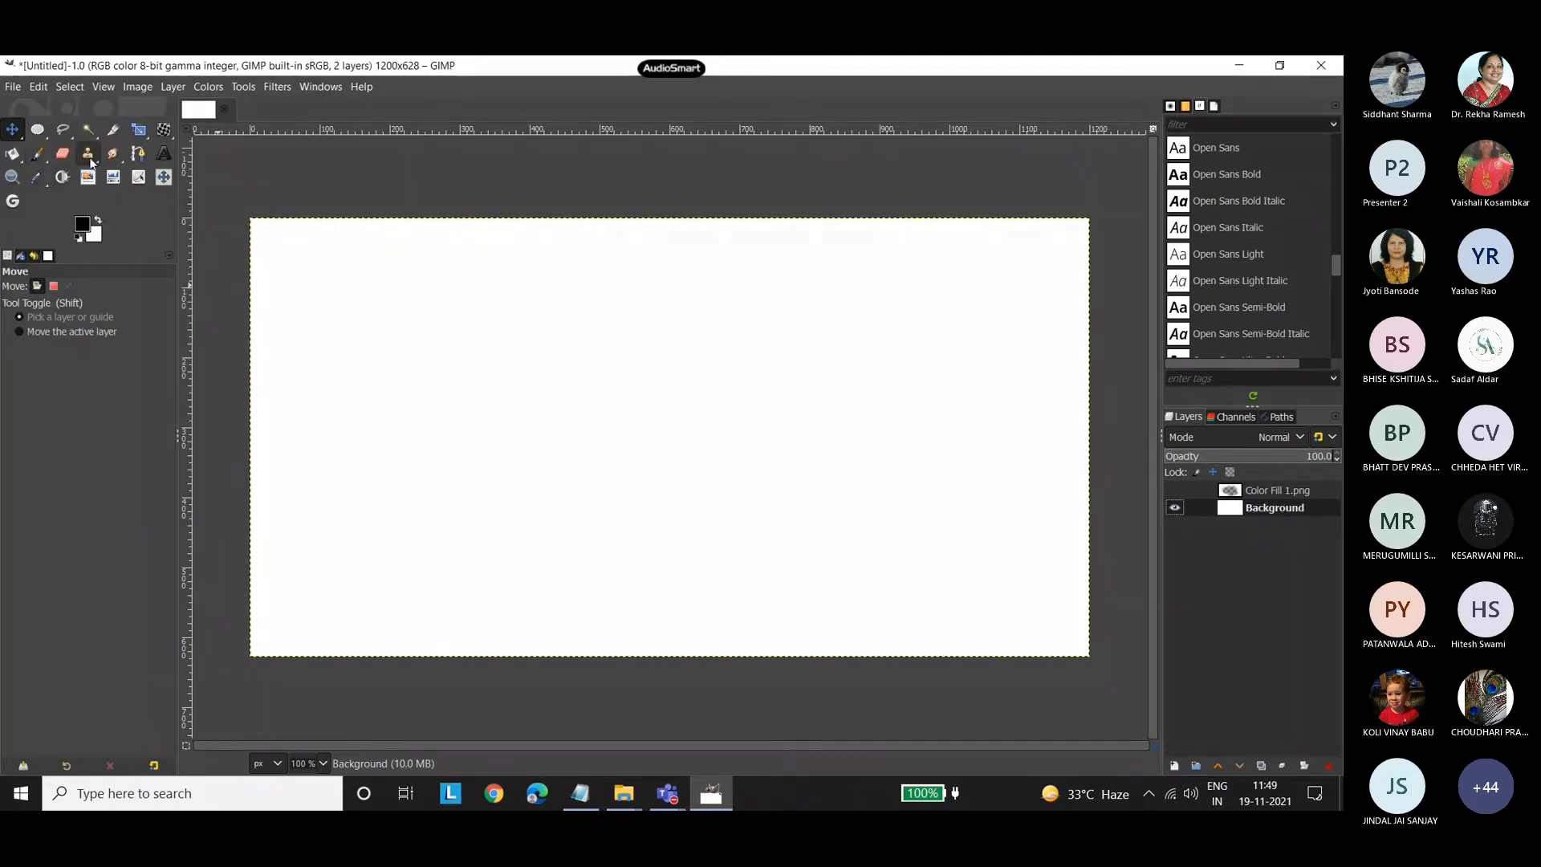
{"action": "left_click", "coordinate": [13, 154]}
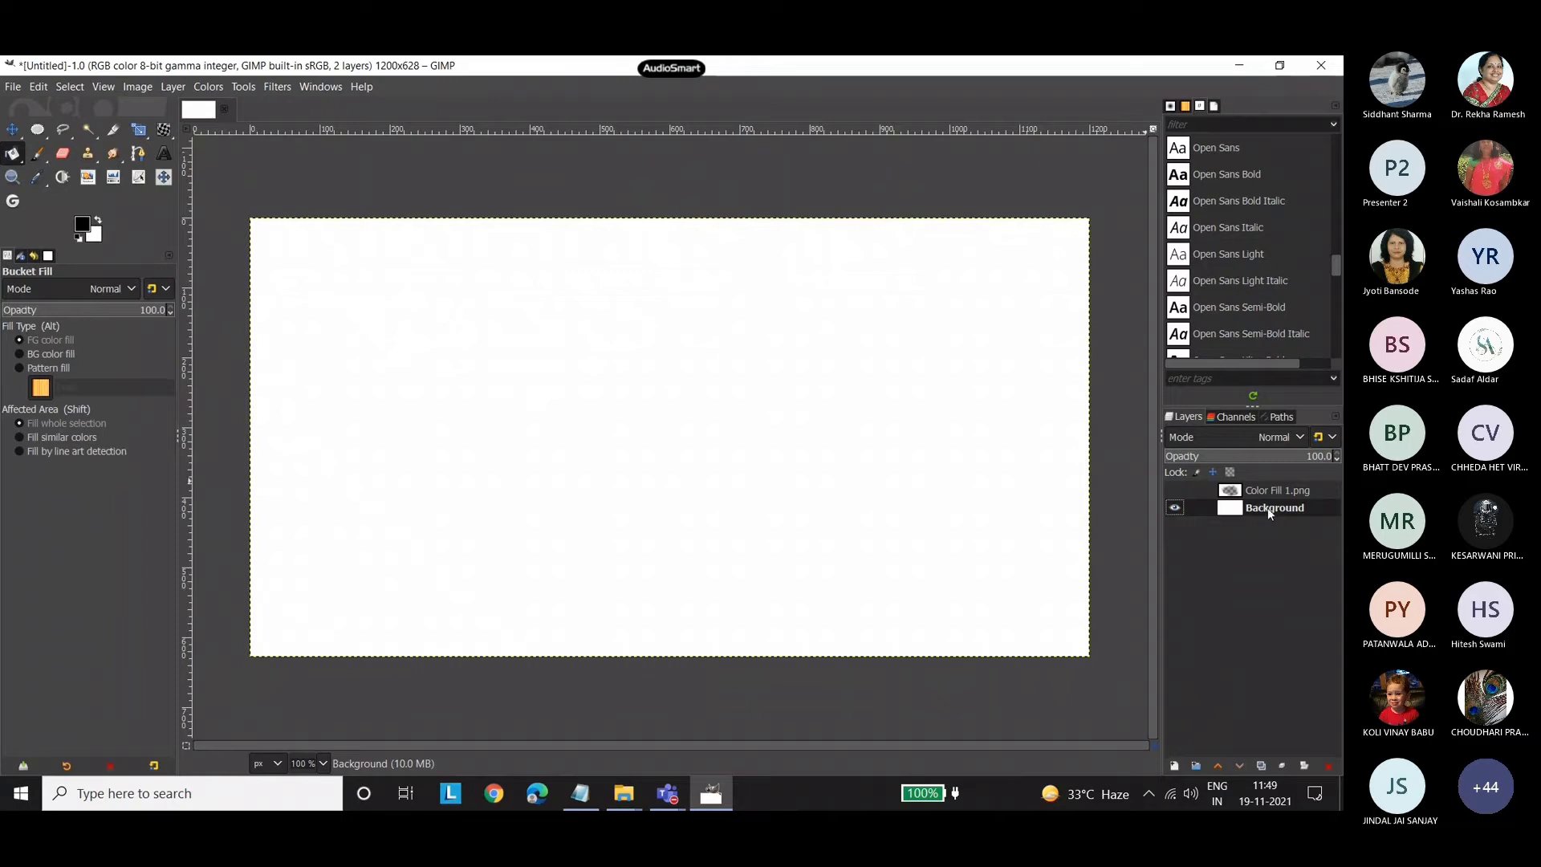
{"action": "left_click", "coordinate": [793, 458]}
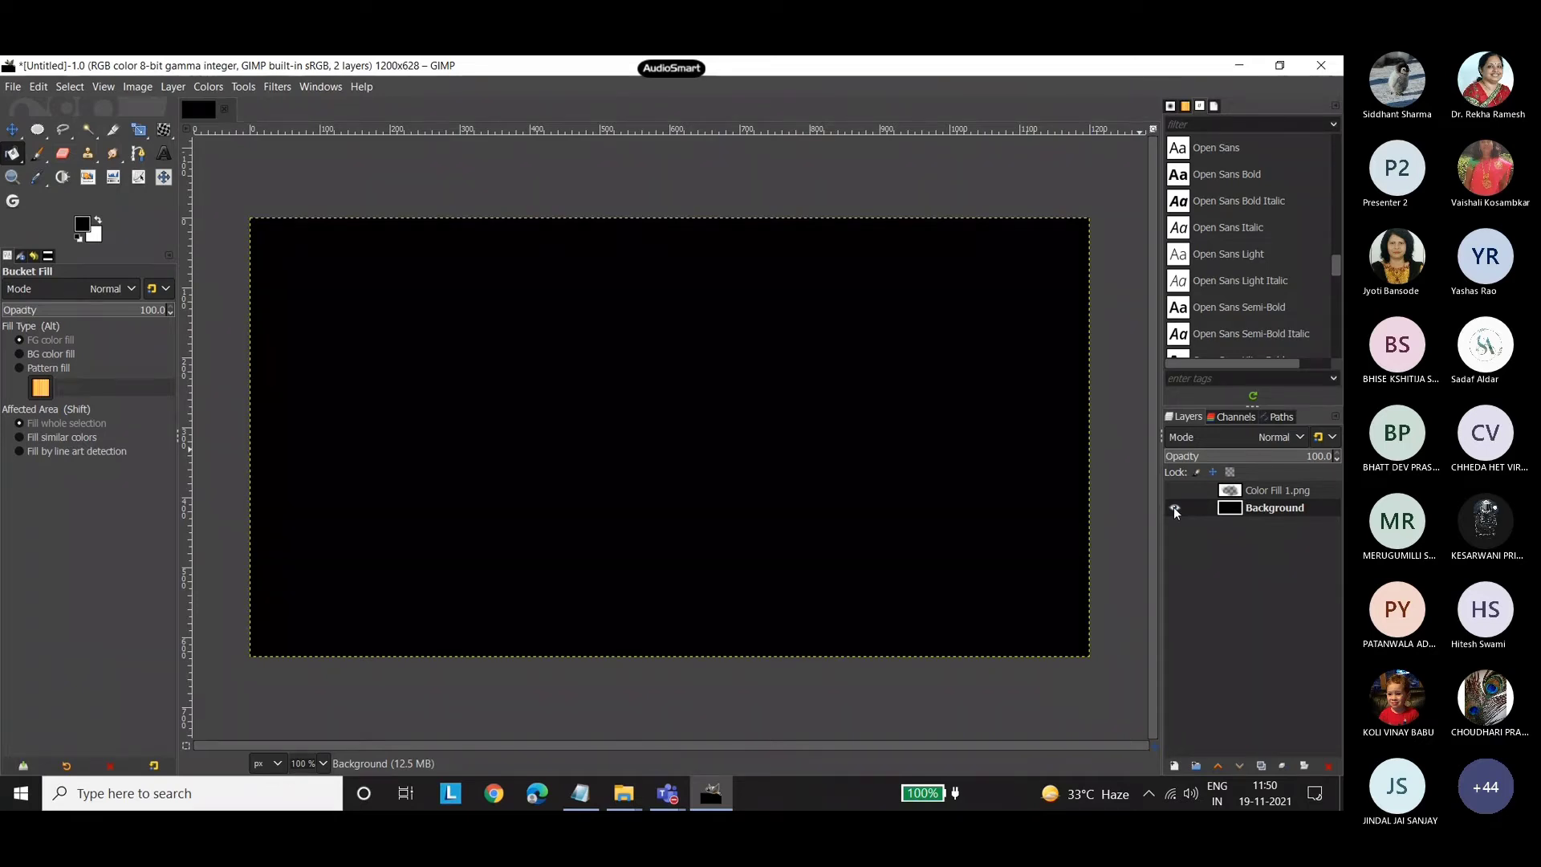
Show the Color Fill 1.png layer and move it to sit over the black background.
{"action": "left_click", "coordinate": [1174, 508]}
{"action": "left_click", "coordinate": [1173, 508]}
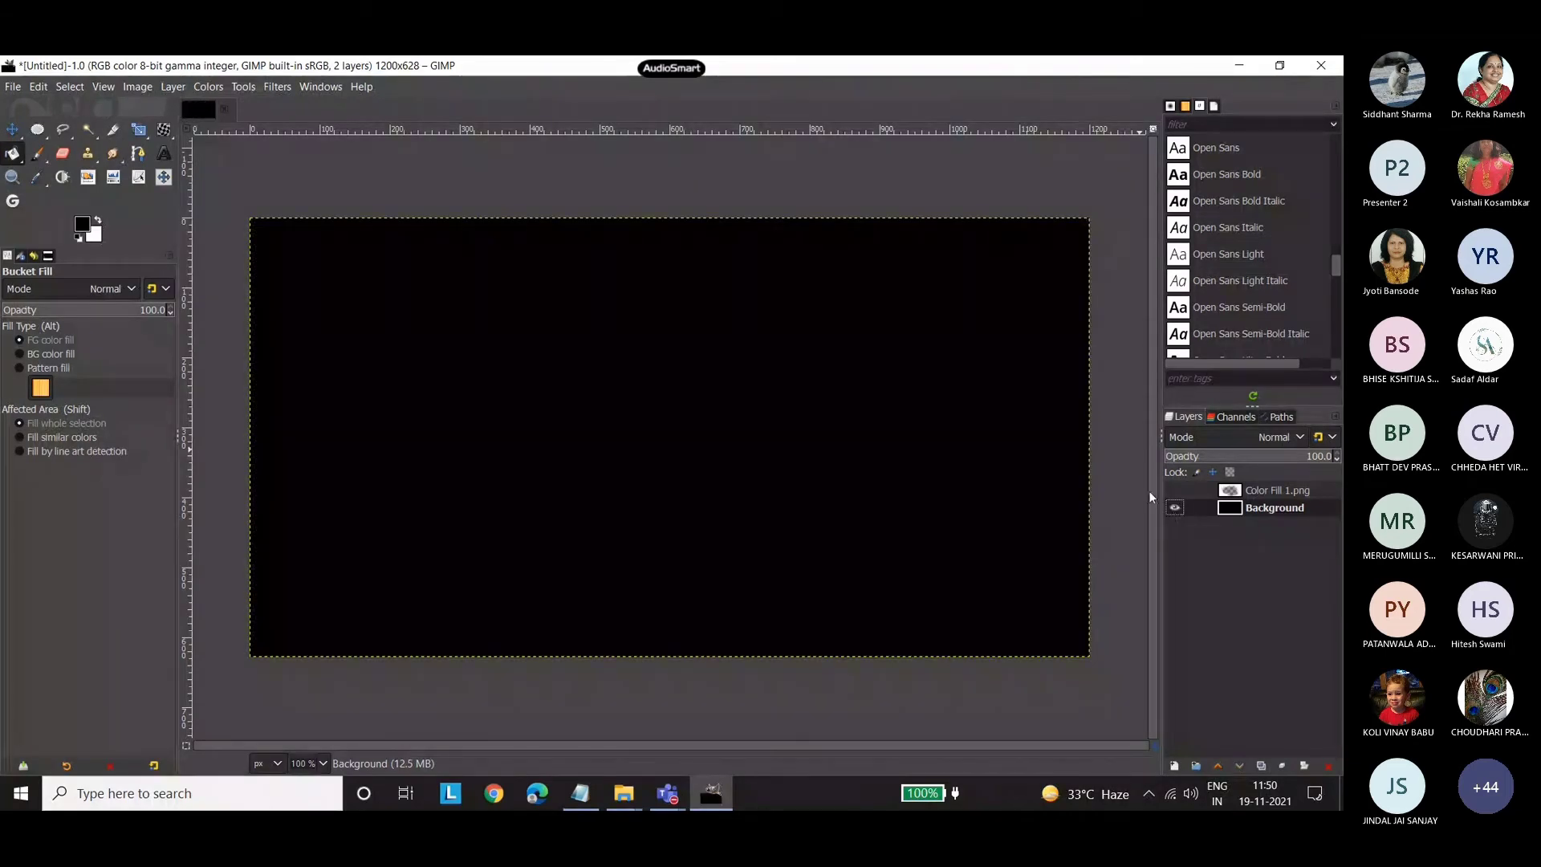
{"action": "left_click", "coordinate": [1174, 490]}
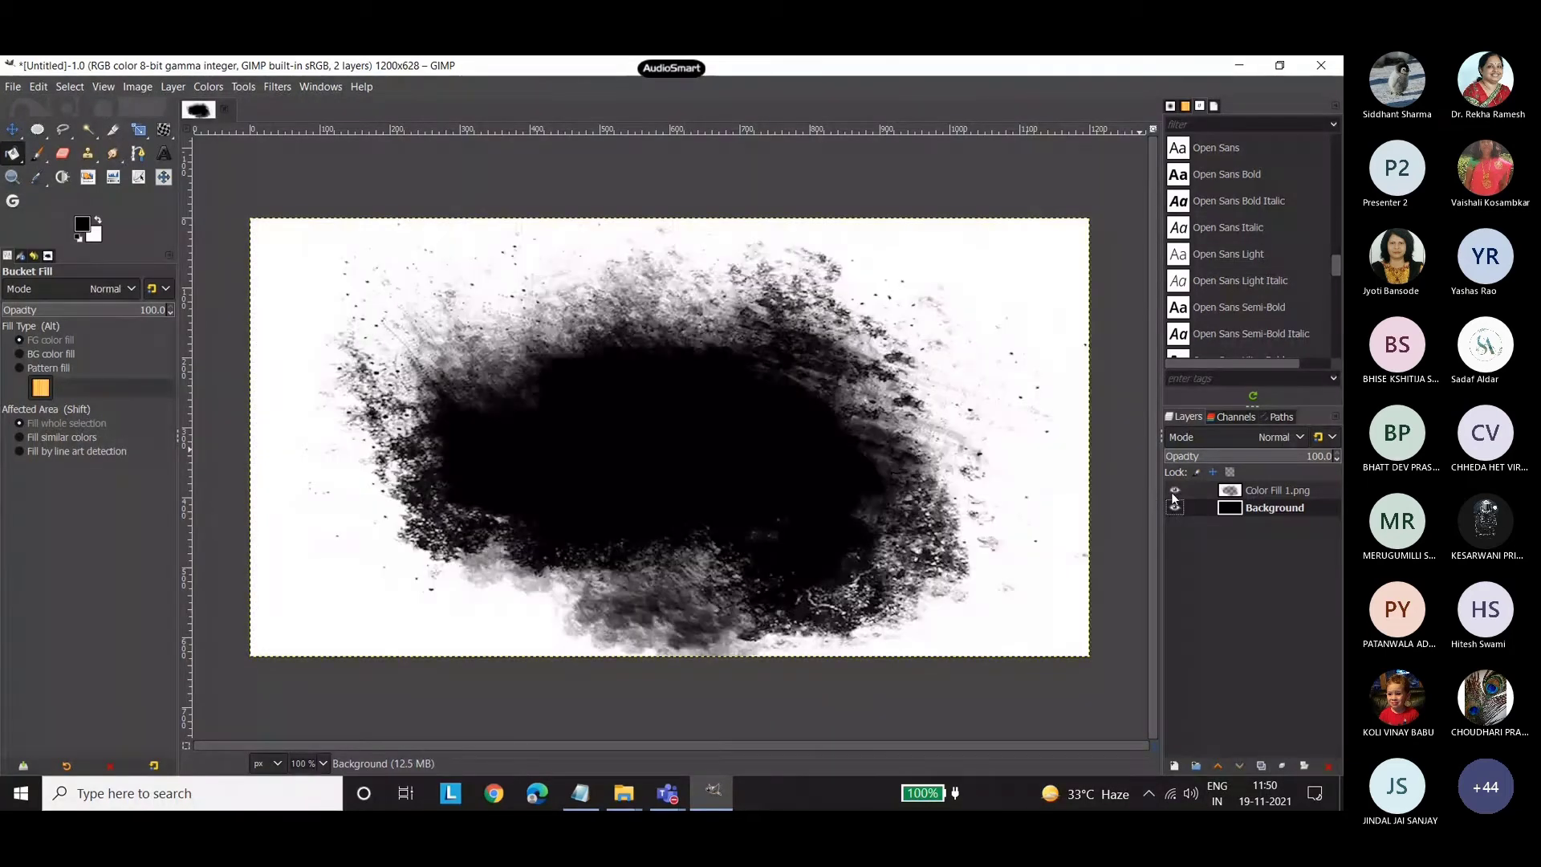
{"action": "left_click", "coordinate": [13, 129]}
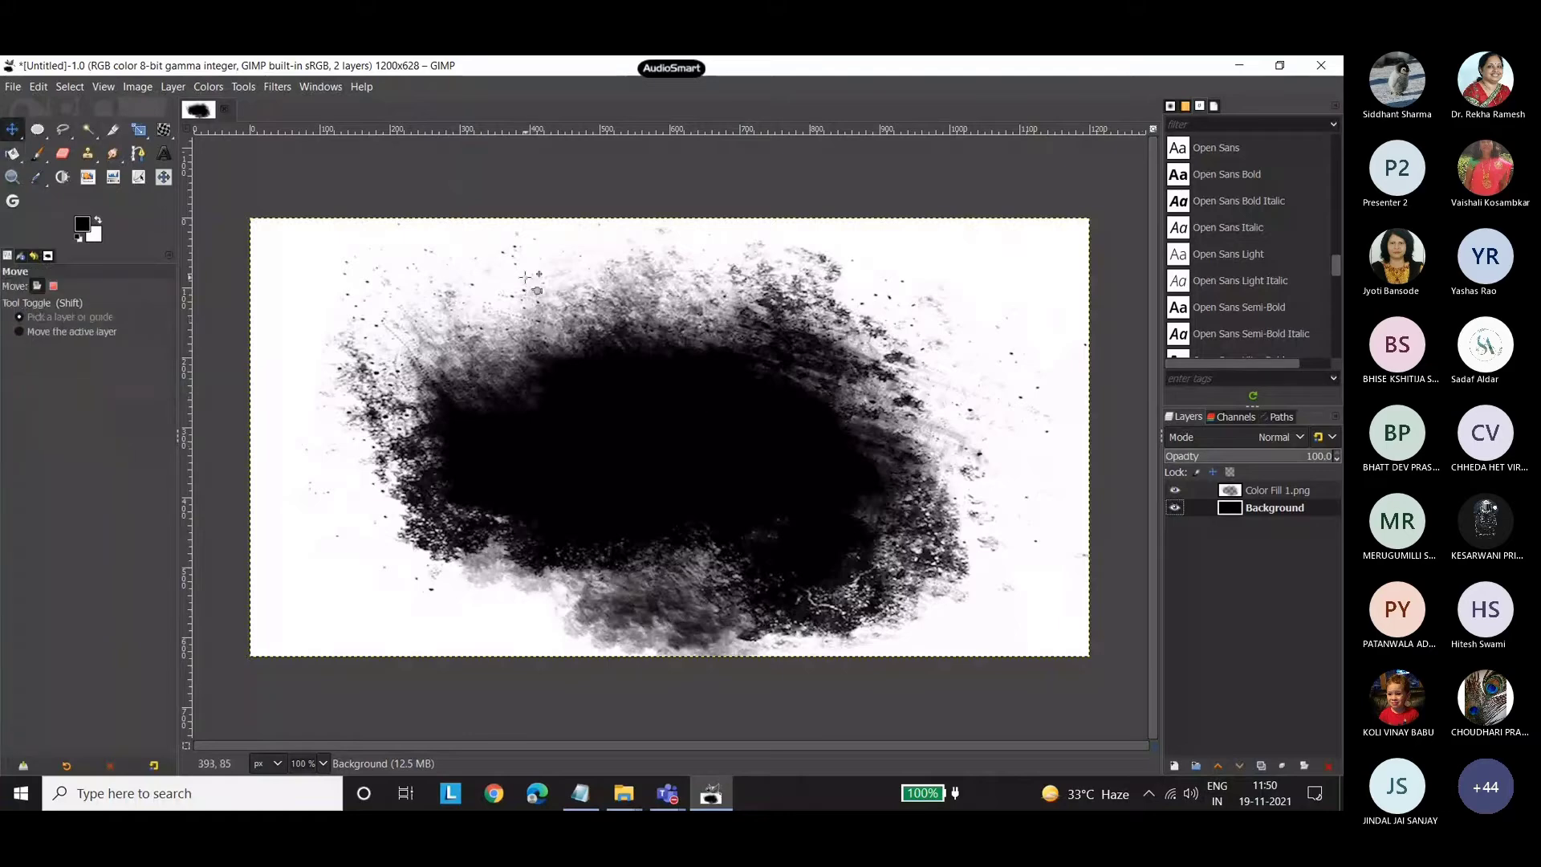
{"action": "left_click_drag", "start_coordinate": [589, 270], "coordinate": [584, 260]}
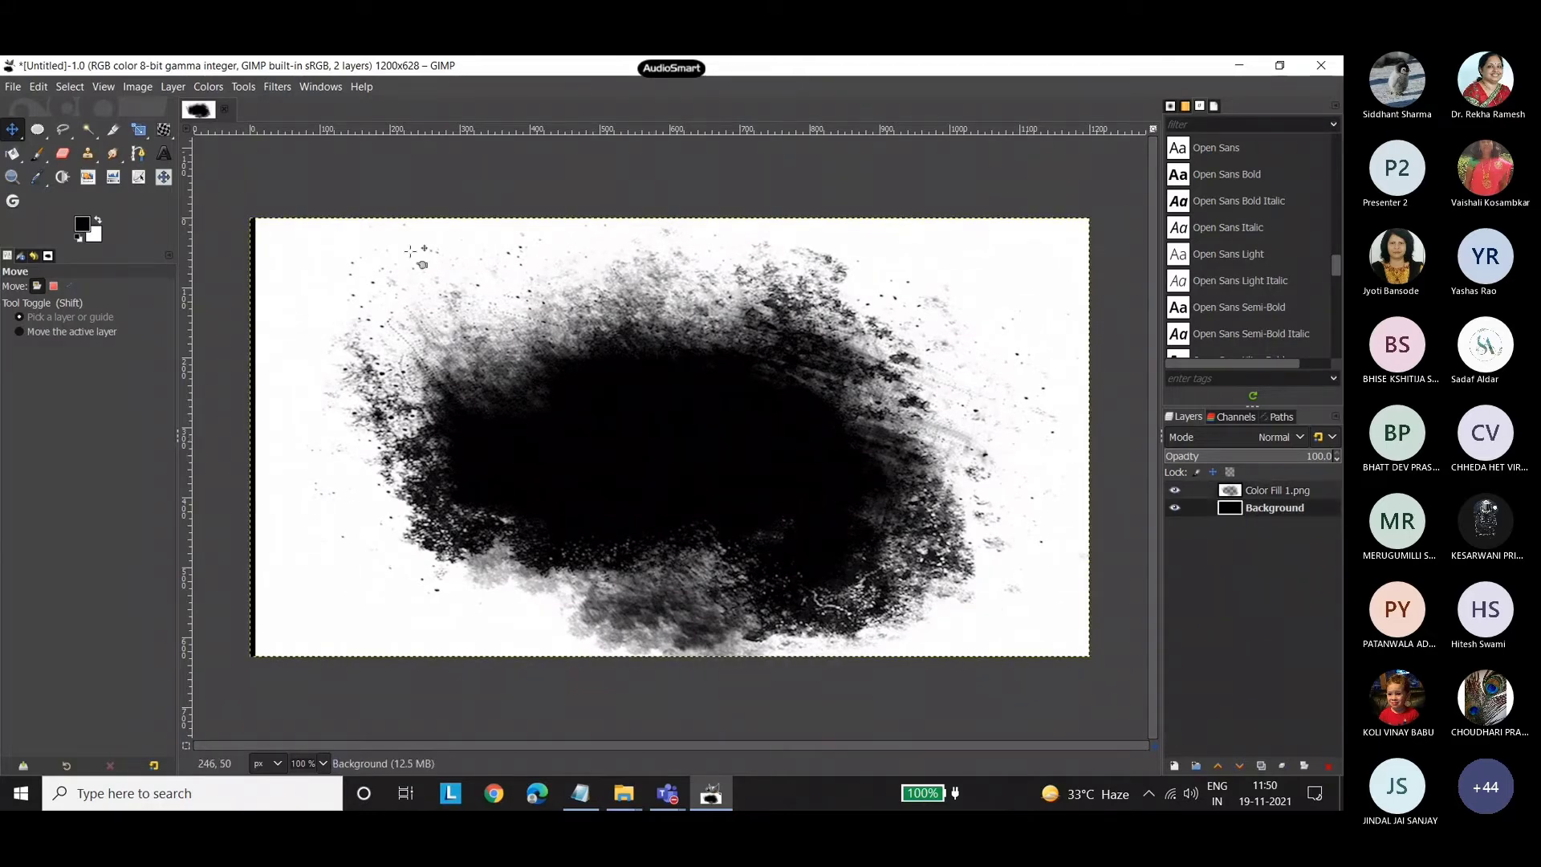
{"action": "left_click_drag", "start_coordinate": [470, 258], "coordinate": [465, 258]}
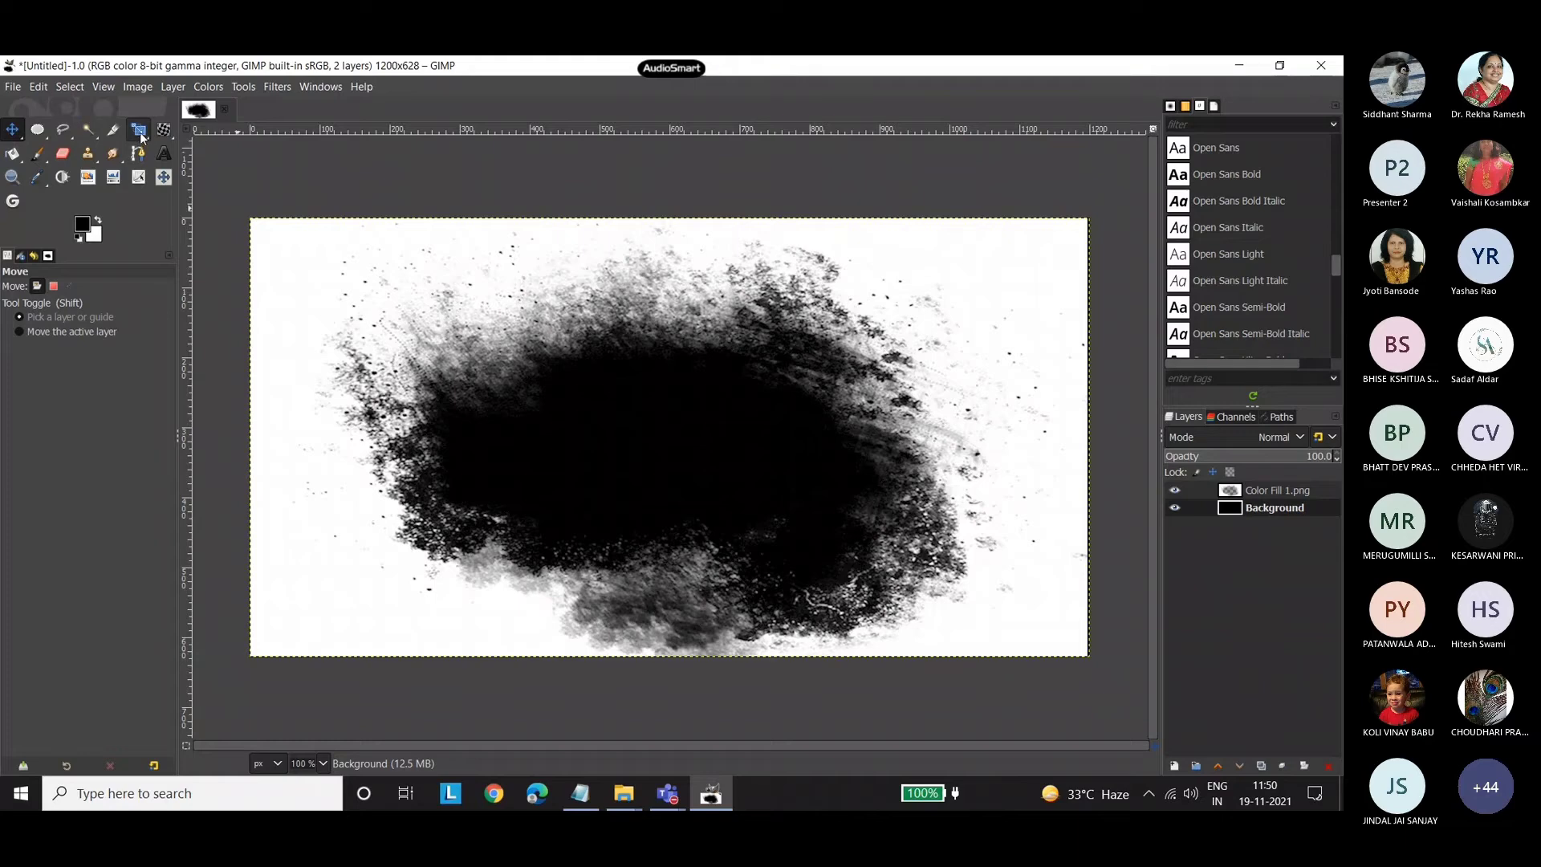
Scale the Color Fill 1.png layer around its centre with the aspect ratio kept, down to about 1004 × 525 px.
{"action": "left_click_drag", "start_coordinate": [141, 137], "coordinate": [195, 175]}
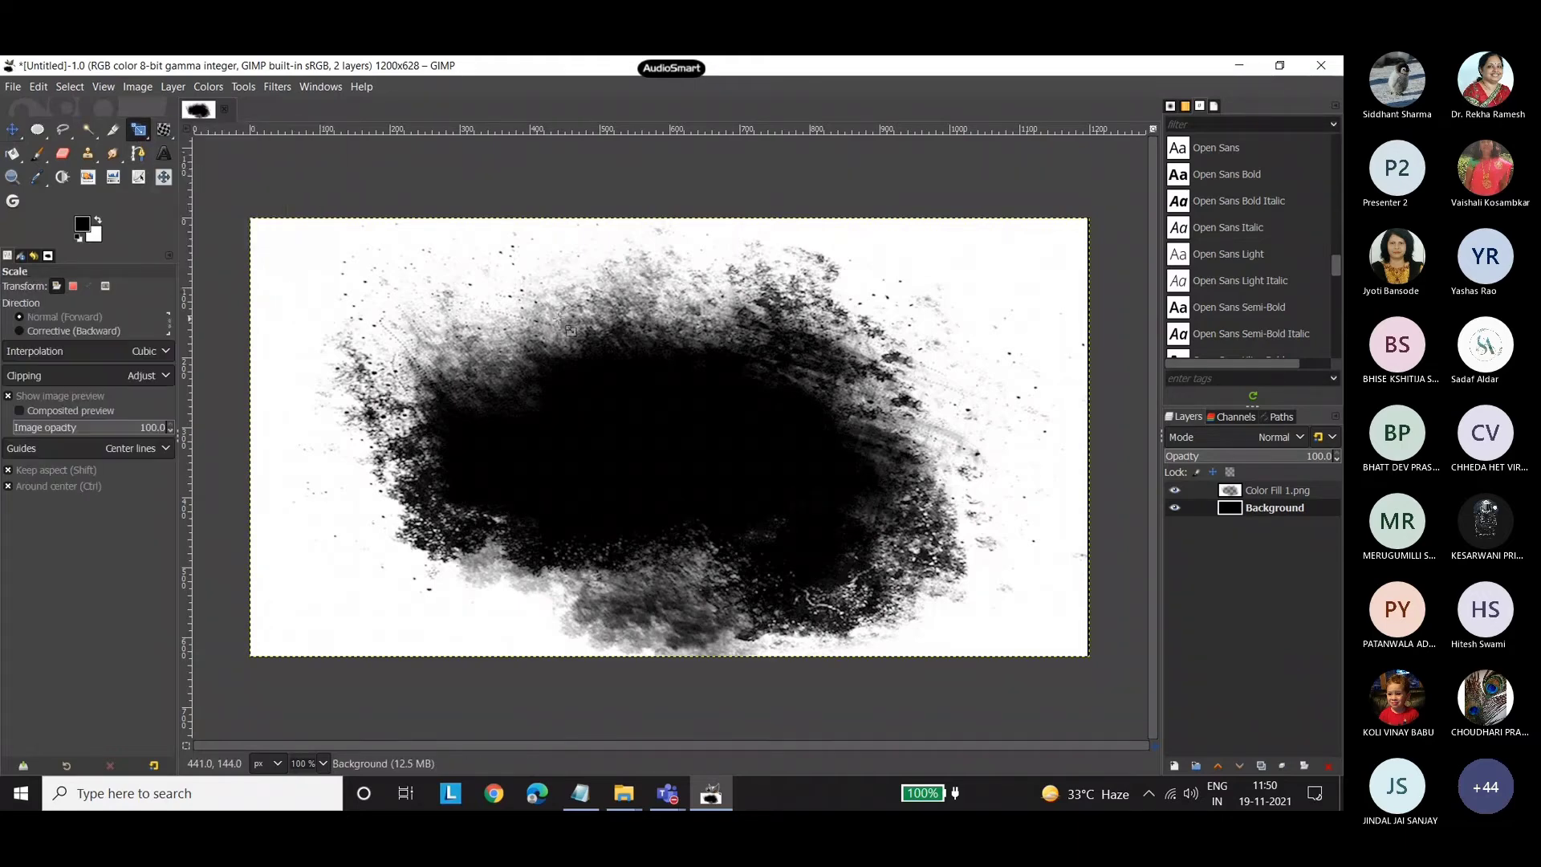
{"action": "left_click", "coordinate": [548, 266]}
{"action": "left_click", "coordinate": [1283, 491]}
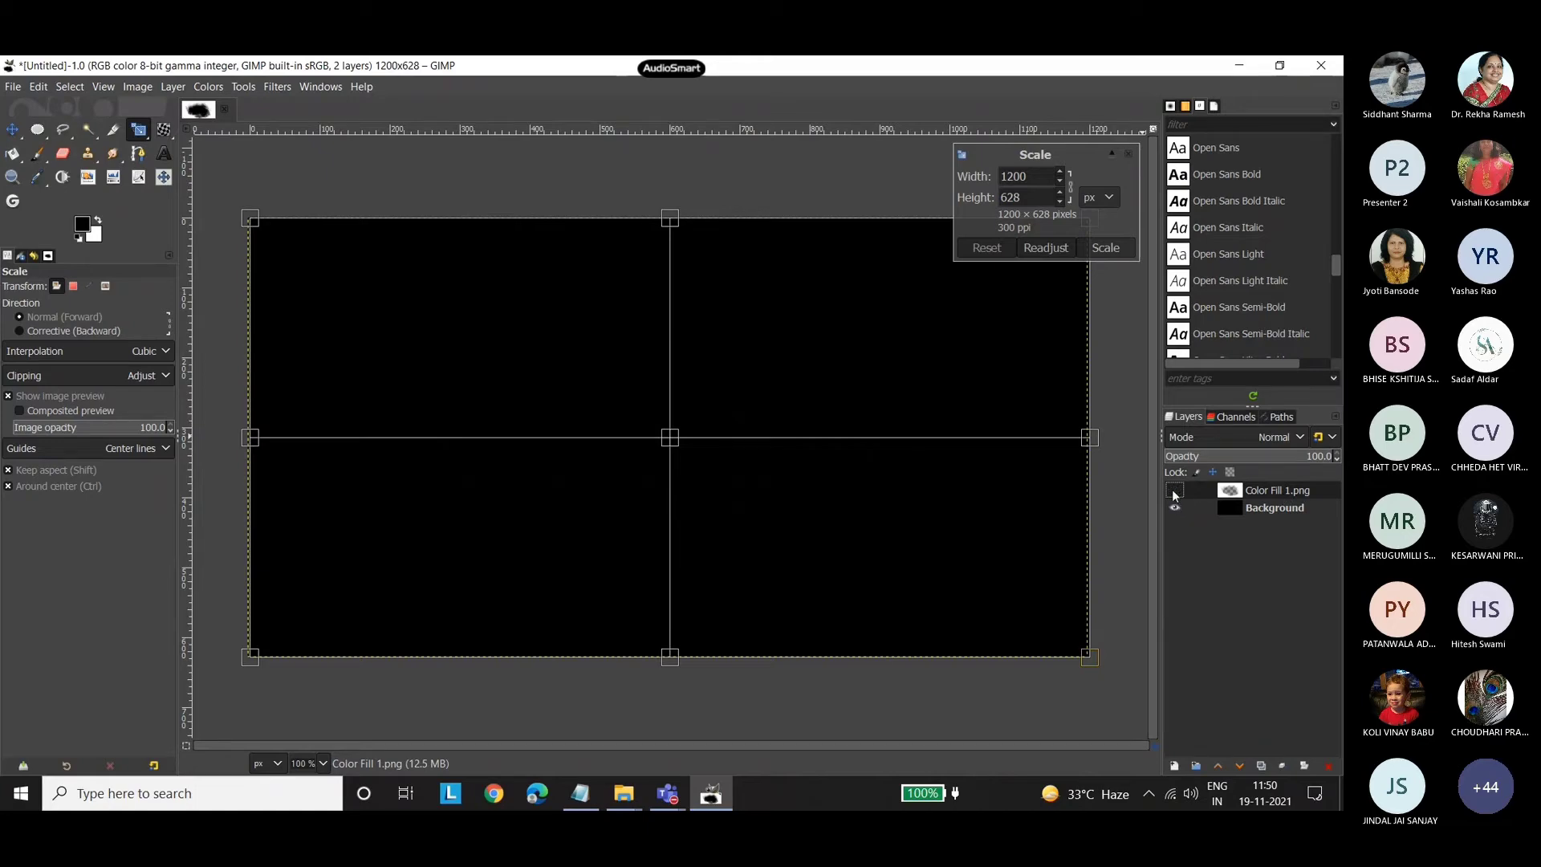
{"action": "left_click_drag", "start_coordinate": [227, 215], "coordinate": [334, 293]}
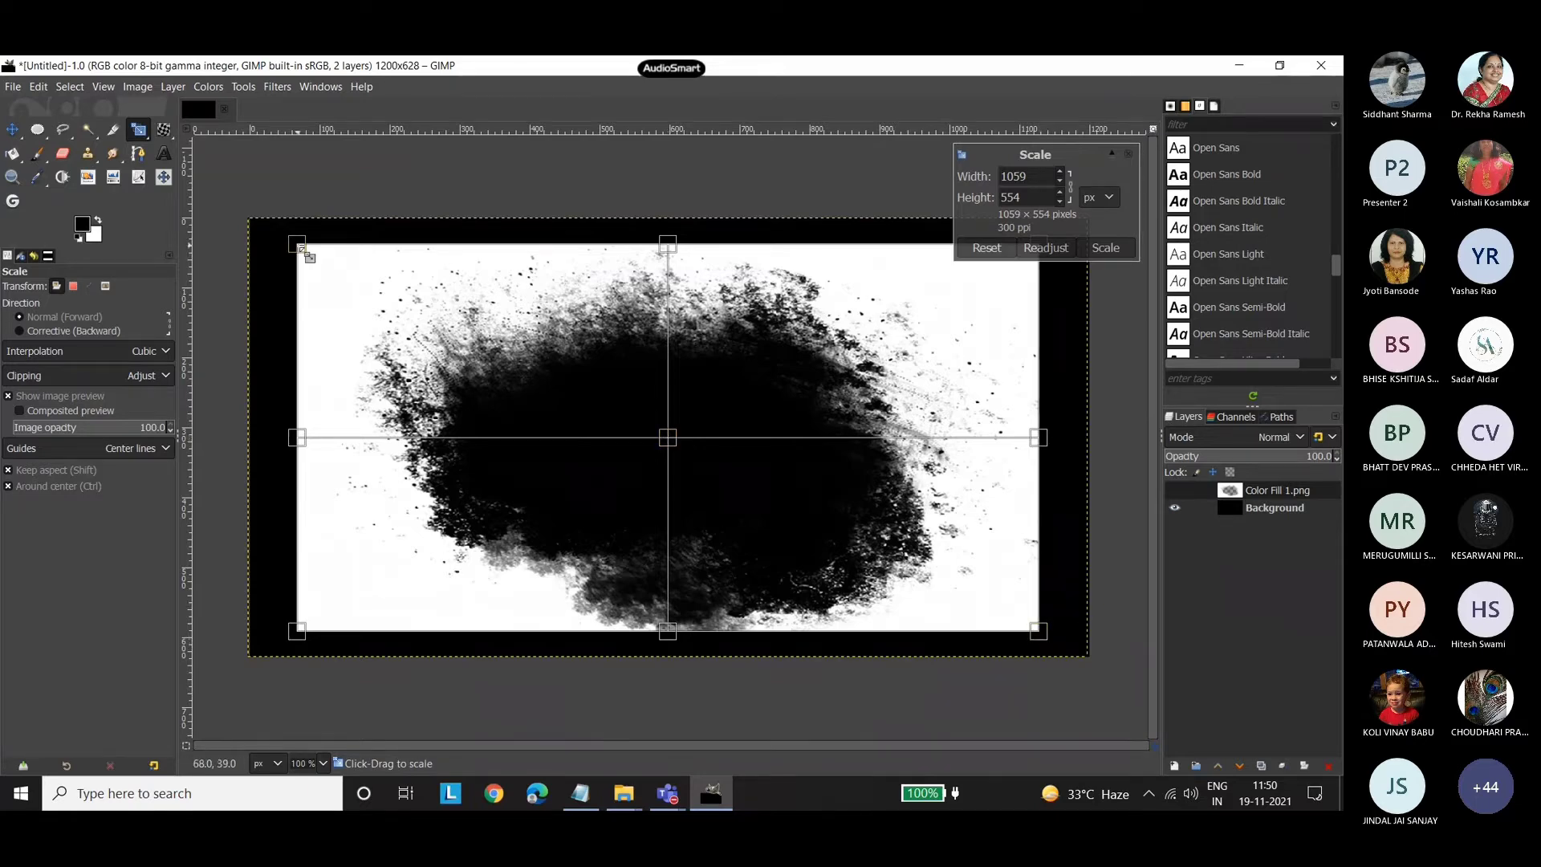
{"action": "left_click_drag", "start_coordinate": [297, 249], "coordinate": [248, 222]}
{"action": "left_click_drag", "start_coordinate": [202, 211], "coordinate": [214, 217]}
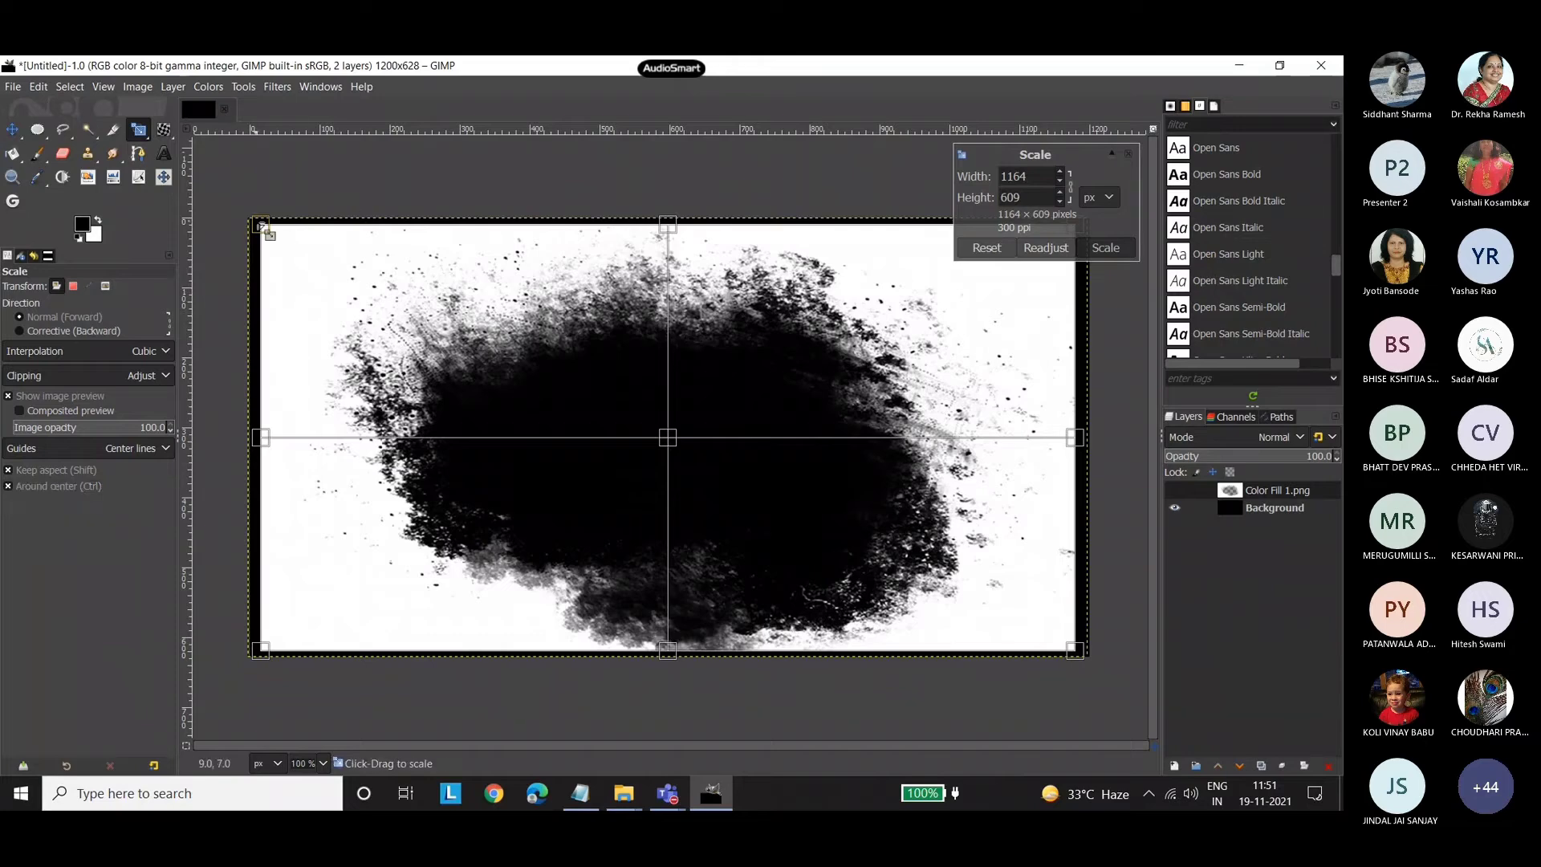
{"action": "left_click_drag", "start_coordinate": [261, 226], "coordinate": [418, 349]}
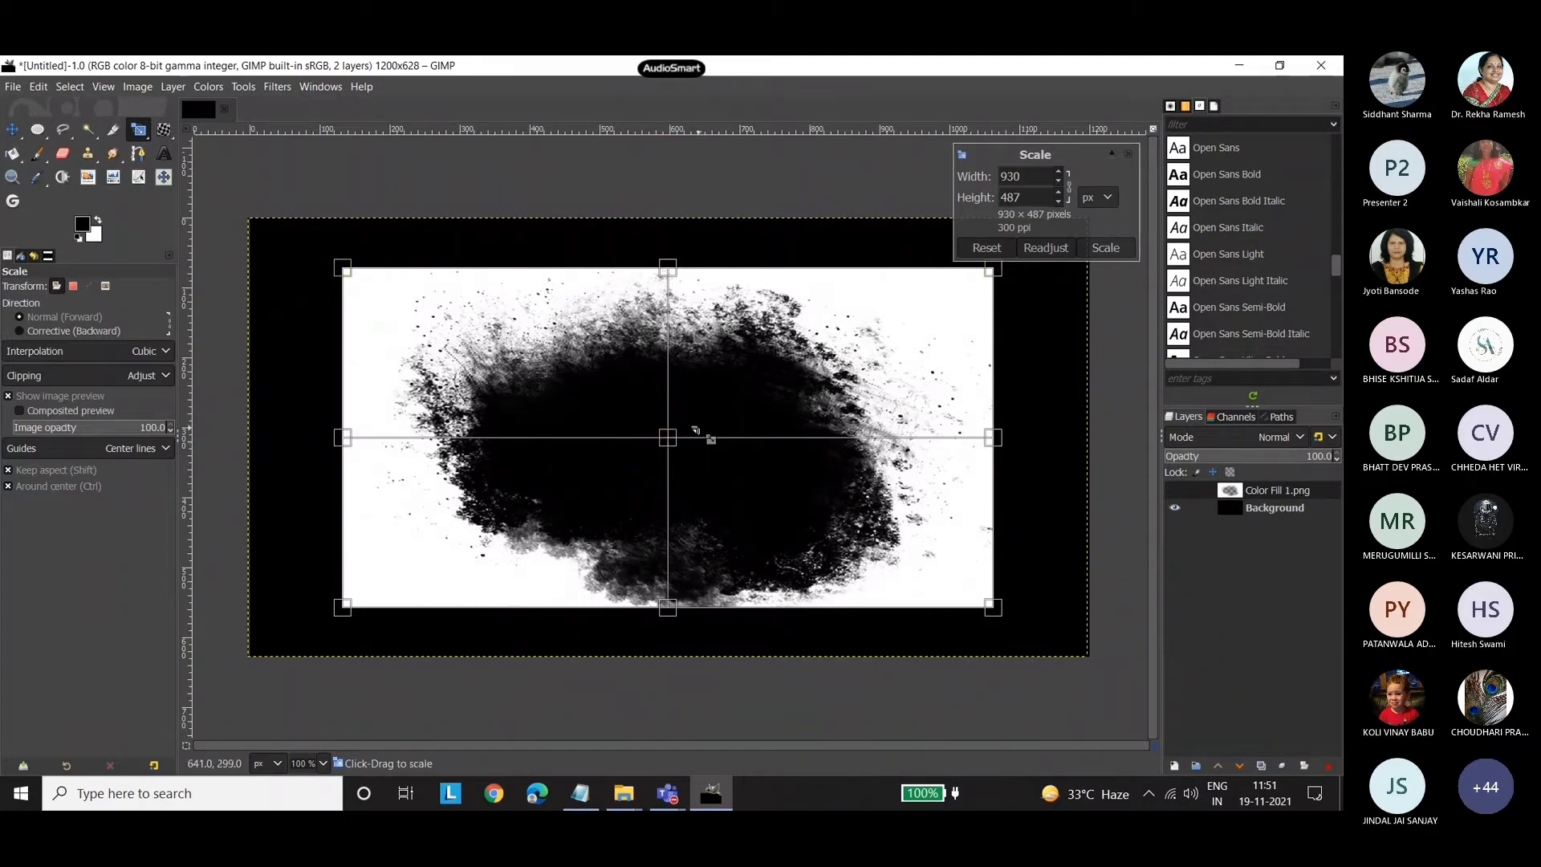
{"action": "left_click_drag", "start_coordinate": [336, 271], "coordinate": [232, 293]}
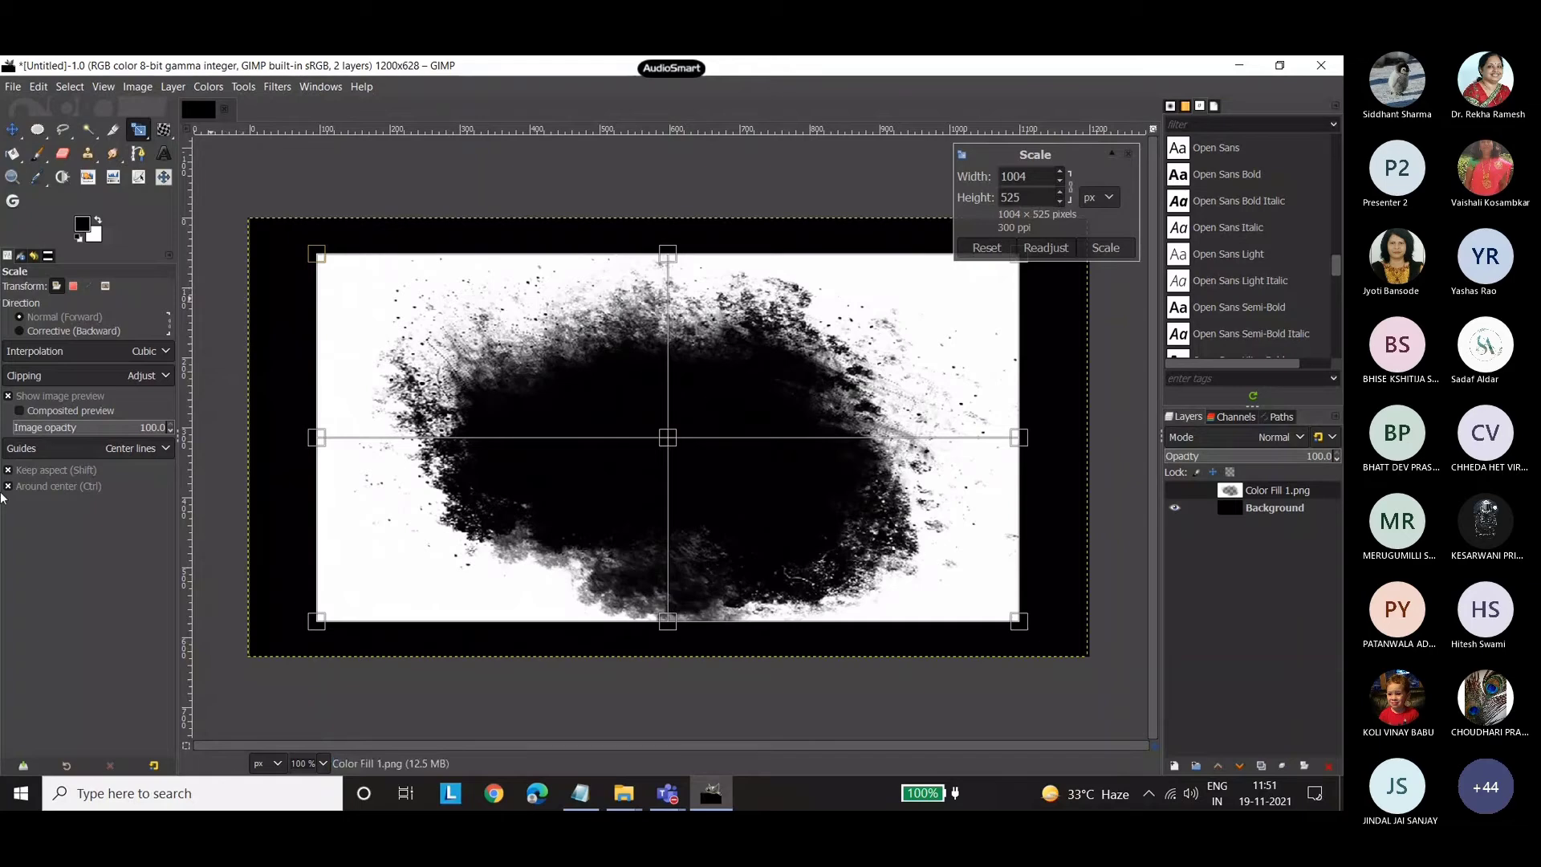
Scale the Color Fill 1.png layer without keeping the aspect ratio to about 1195 × 620 px, so it covers the canvas.
{"action": "left_click_drag", "start_coordinate": [321, 261], "coordinate": [293, 338]}
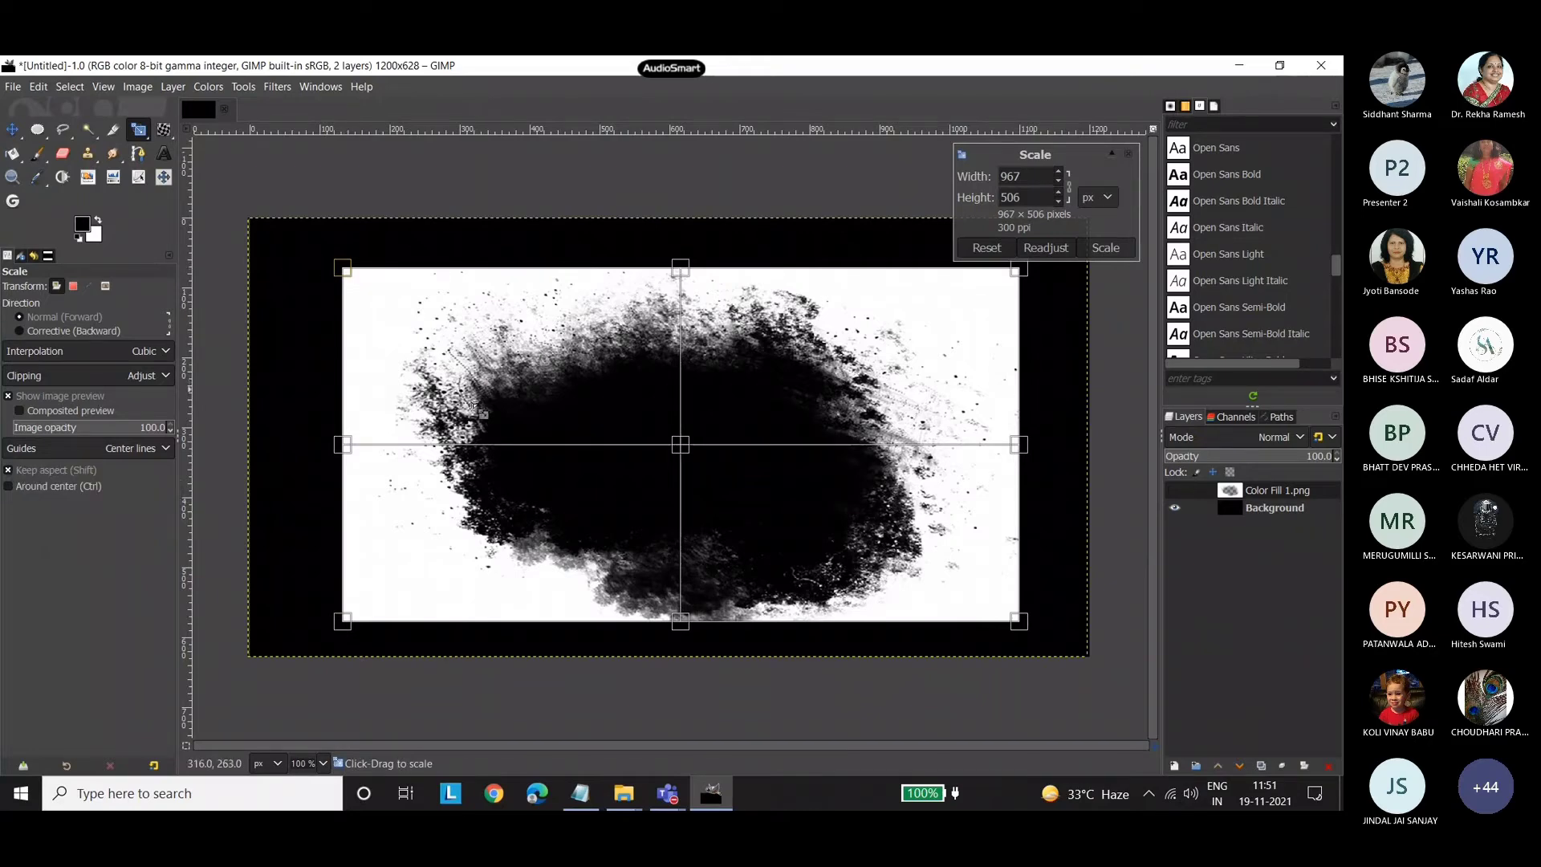
{"action": "left_click", "coordinate": [9, 471]}
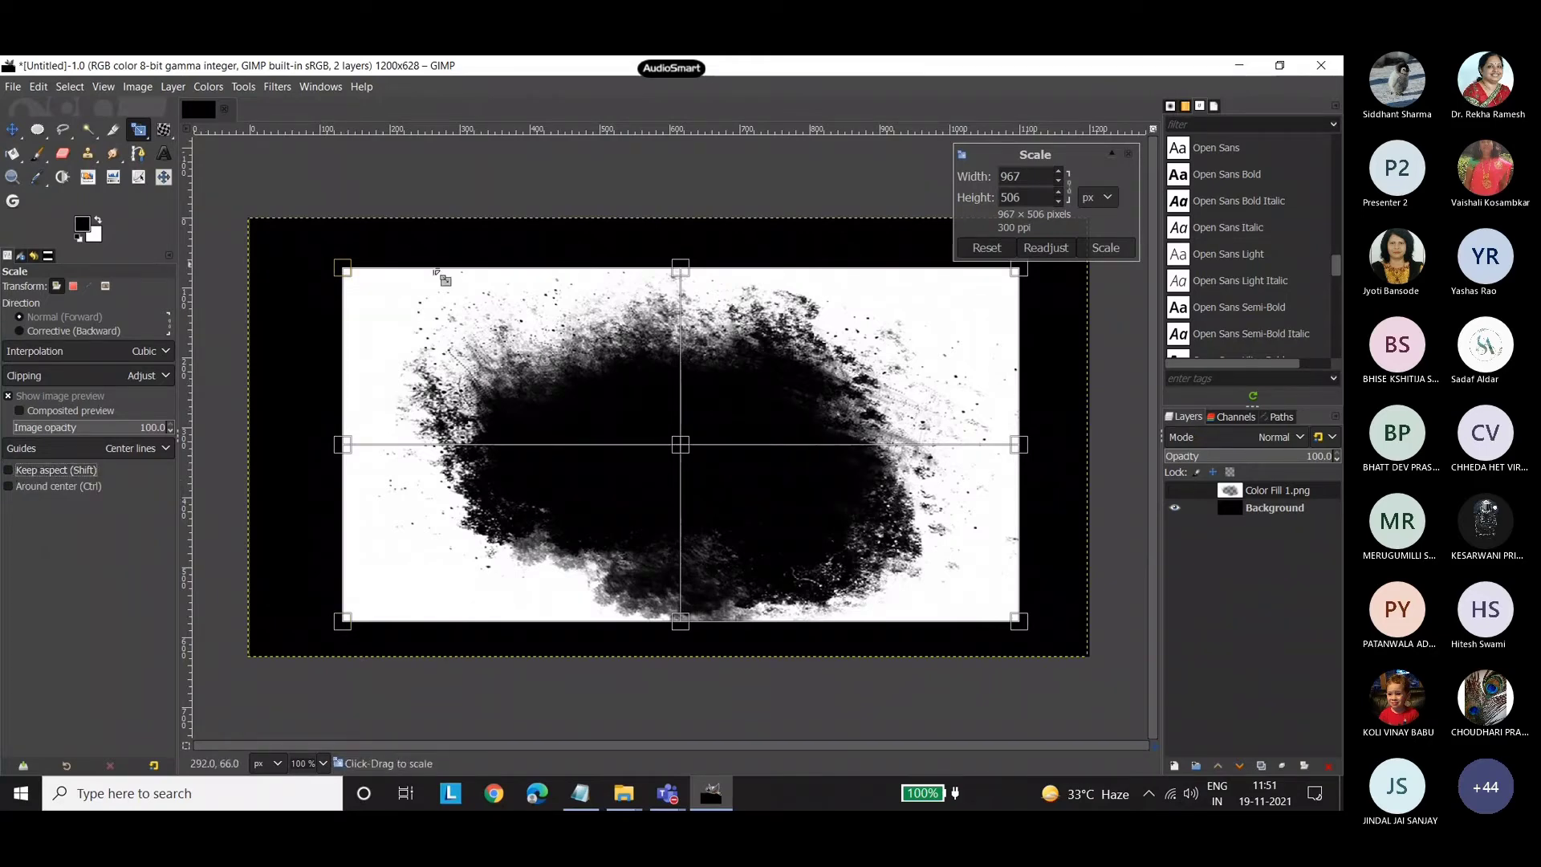
{"action": "left_click_drag", "start_coordinate": [346, 268], "coordinate": [282, 246]}
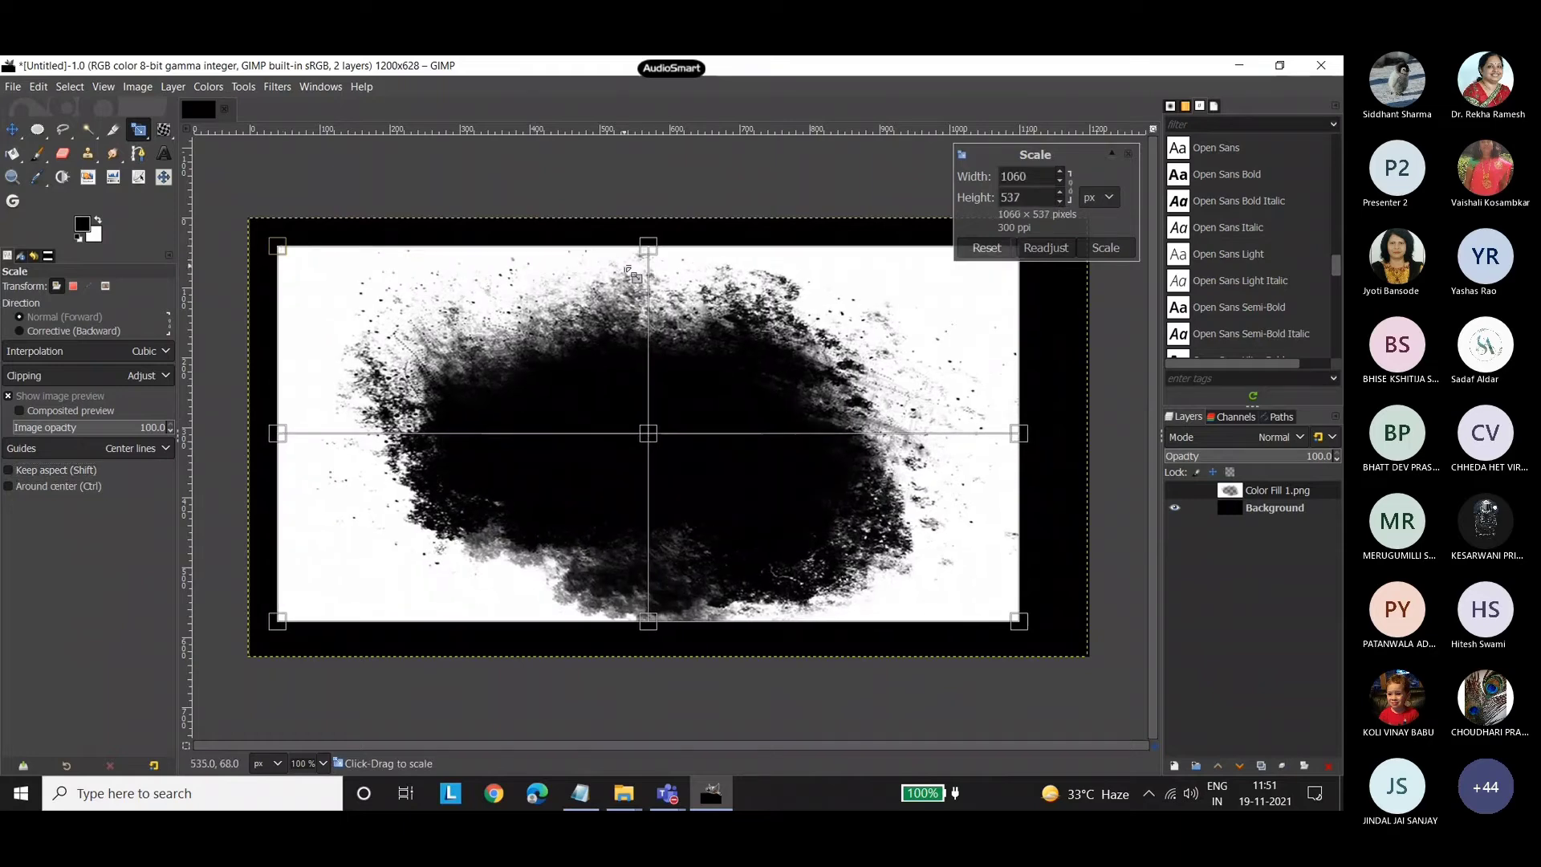
{"action": "left_click_drag", "start_coordinate": [1019, 435], "coordinate": [1041, 439]}
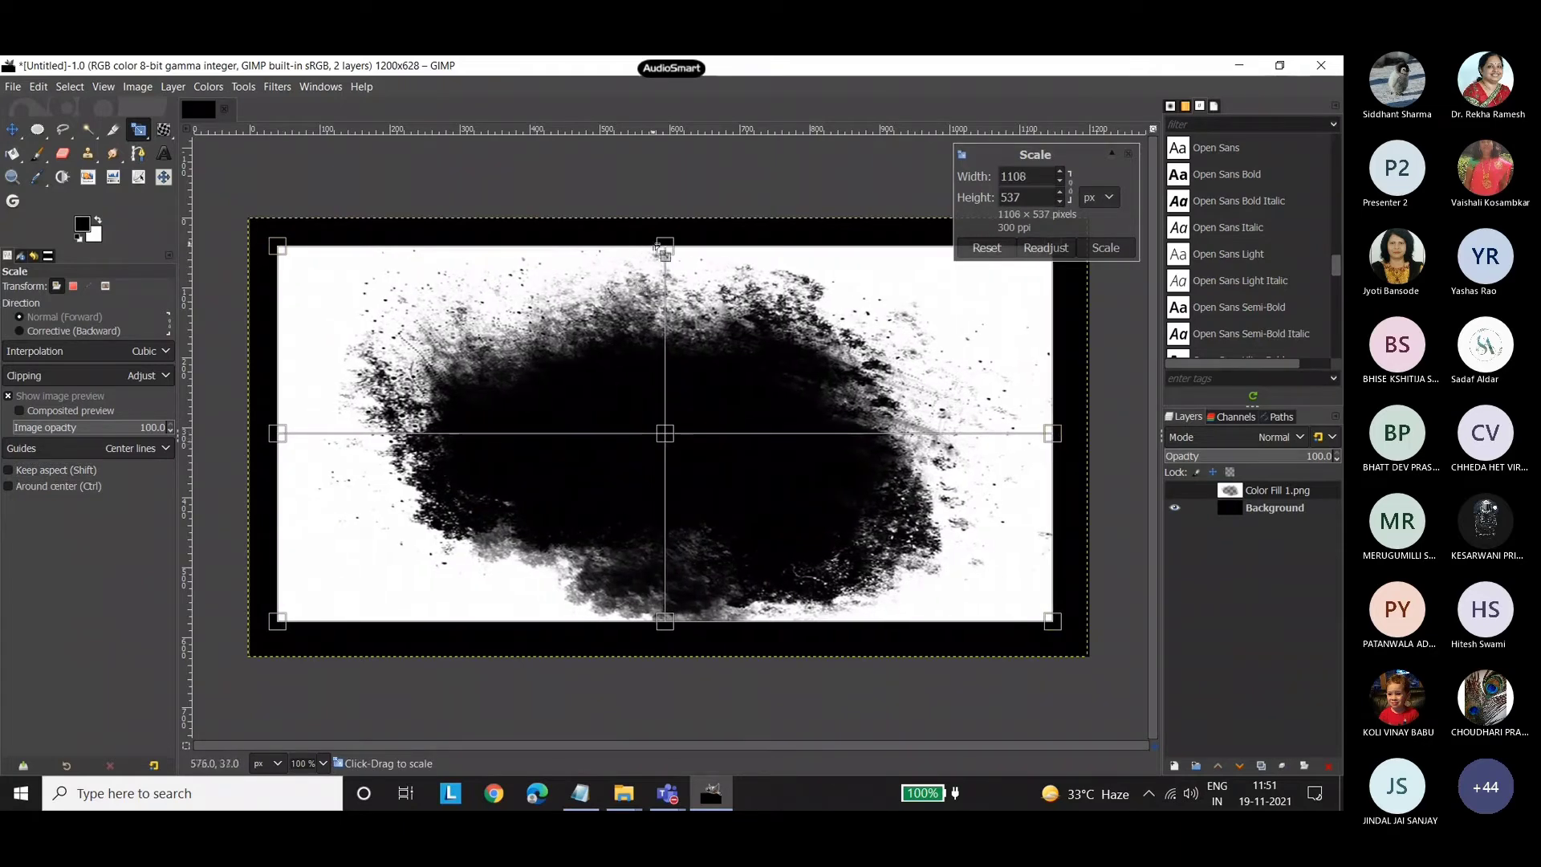
{"action": "left_click_drag", "start_coordinate": [665, 246], "coordinate": [665, 225]}
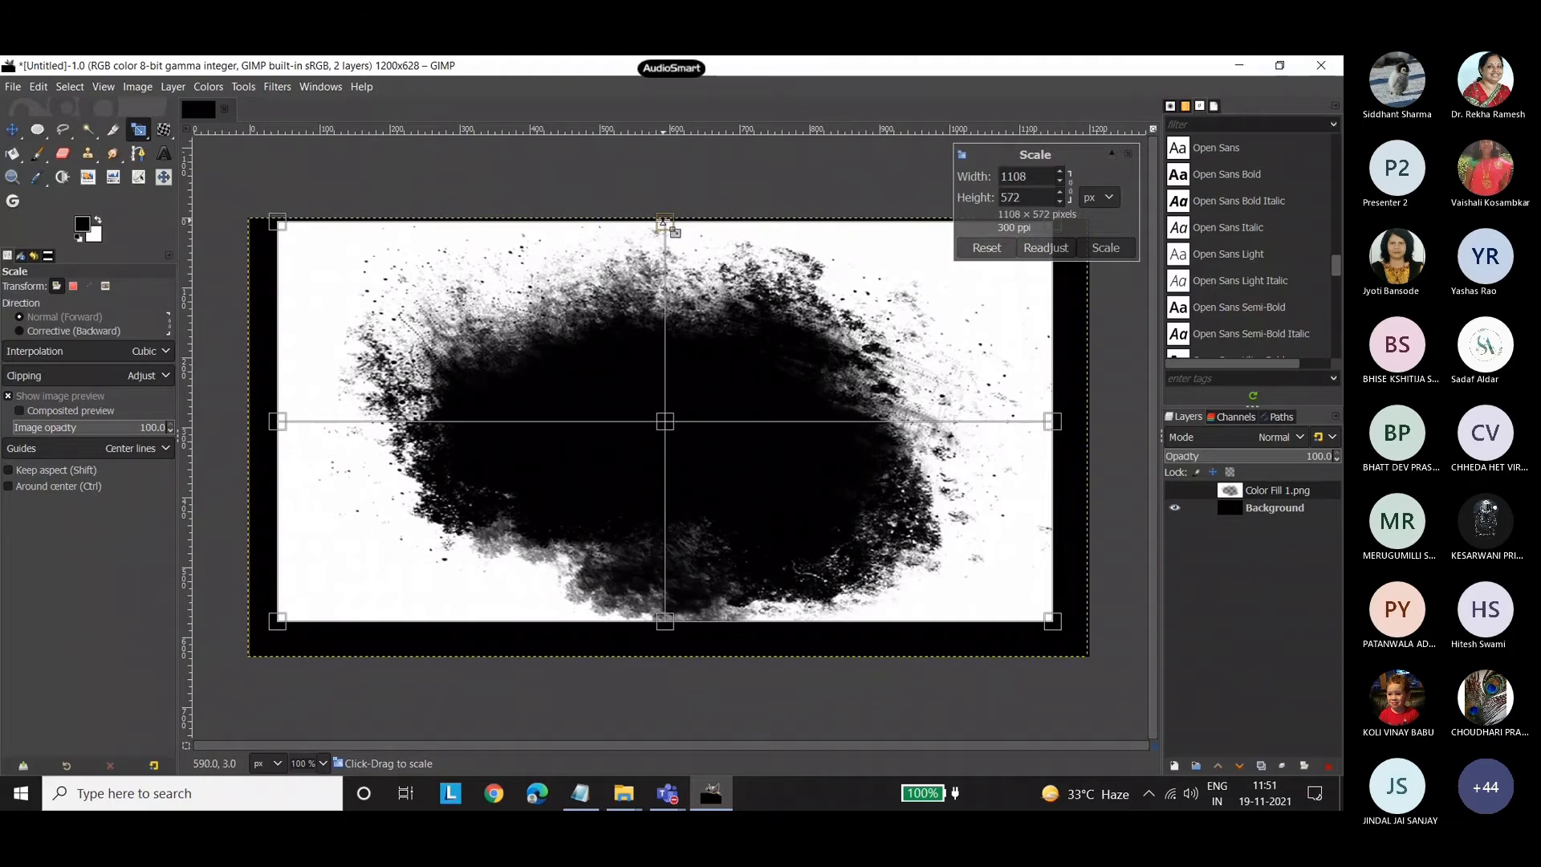
{"action": "mouse_move", "coordinate": [671, 635]}
{"action": "left_mouse_down"}
{"action": "mouse_move", "coordinate": [671, 665]}
{"action": "mouse_move", "coordinate": [663, 636]}
{"action": "left_mouse_up"}
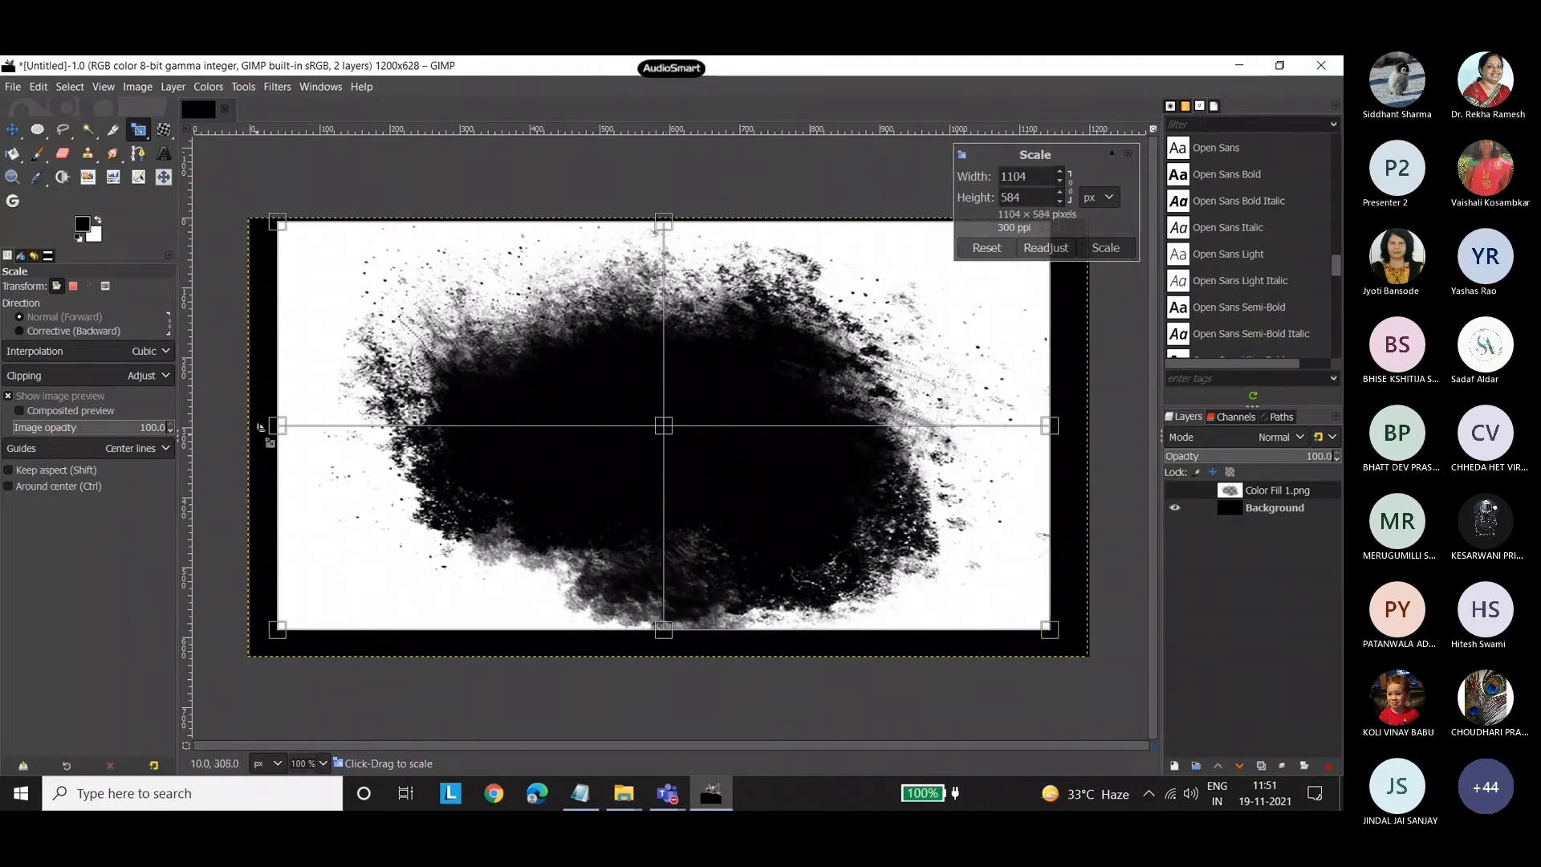
{"action": "left_click_drag", "start_coordinate": [277, 426], "coordinate": [252, 426]}
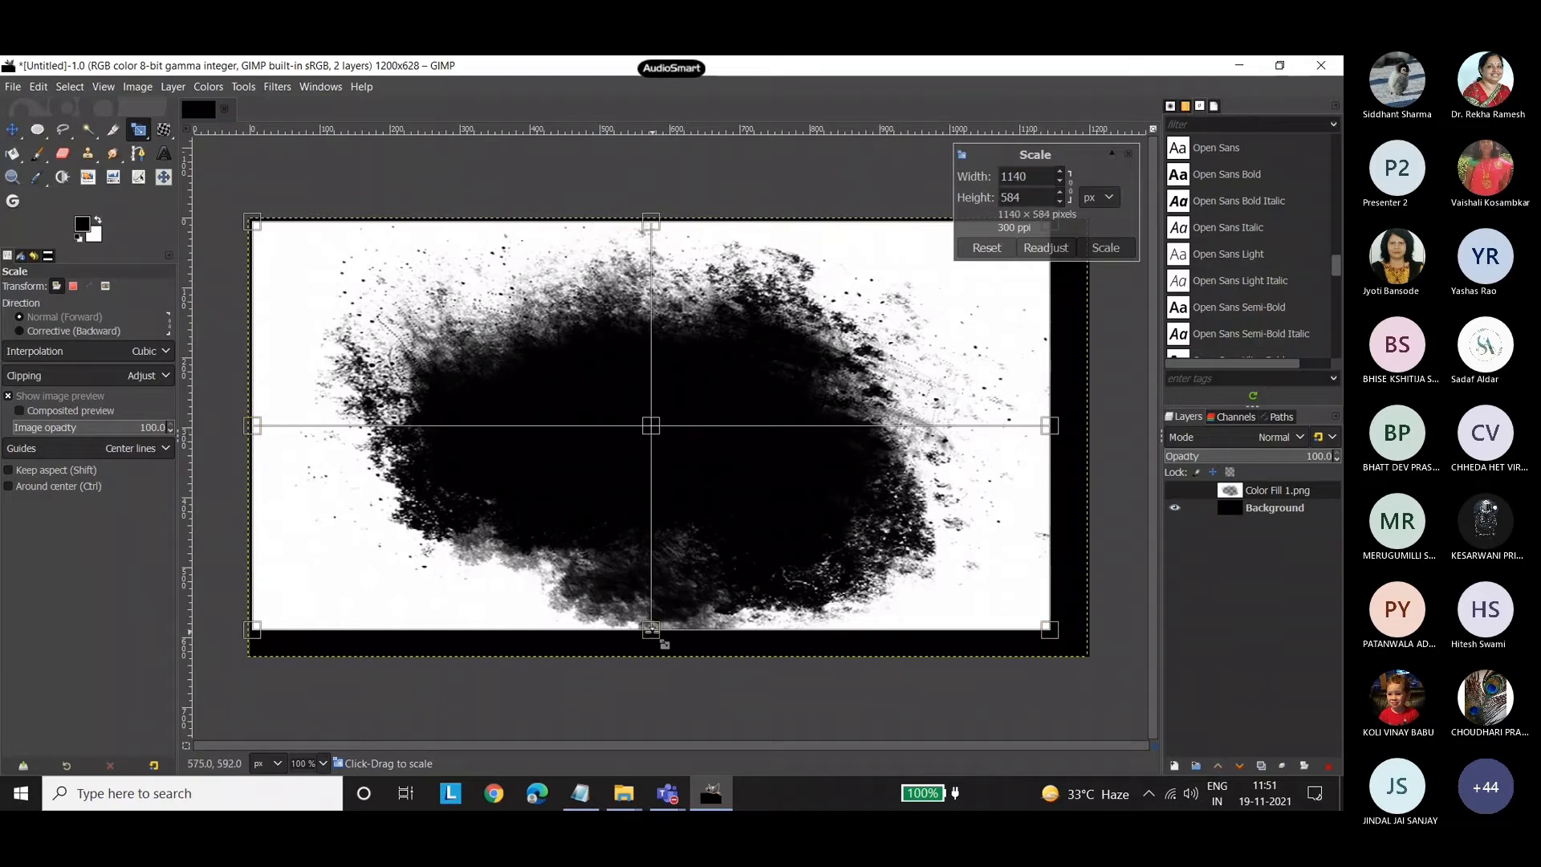
{"action": "left_click_drag", "start_coordinate": [665, 643], "coordinate": [665, 666]}
{"action": "left_click_drag", "start_coordinate": [1072, 446], "coordinate": [1108, 451]}
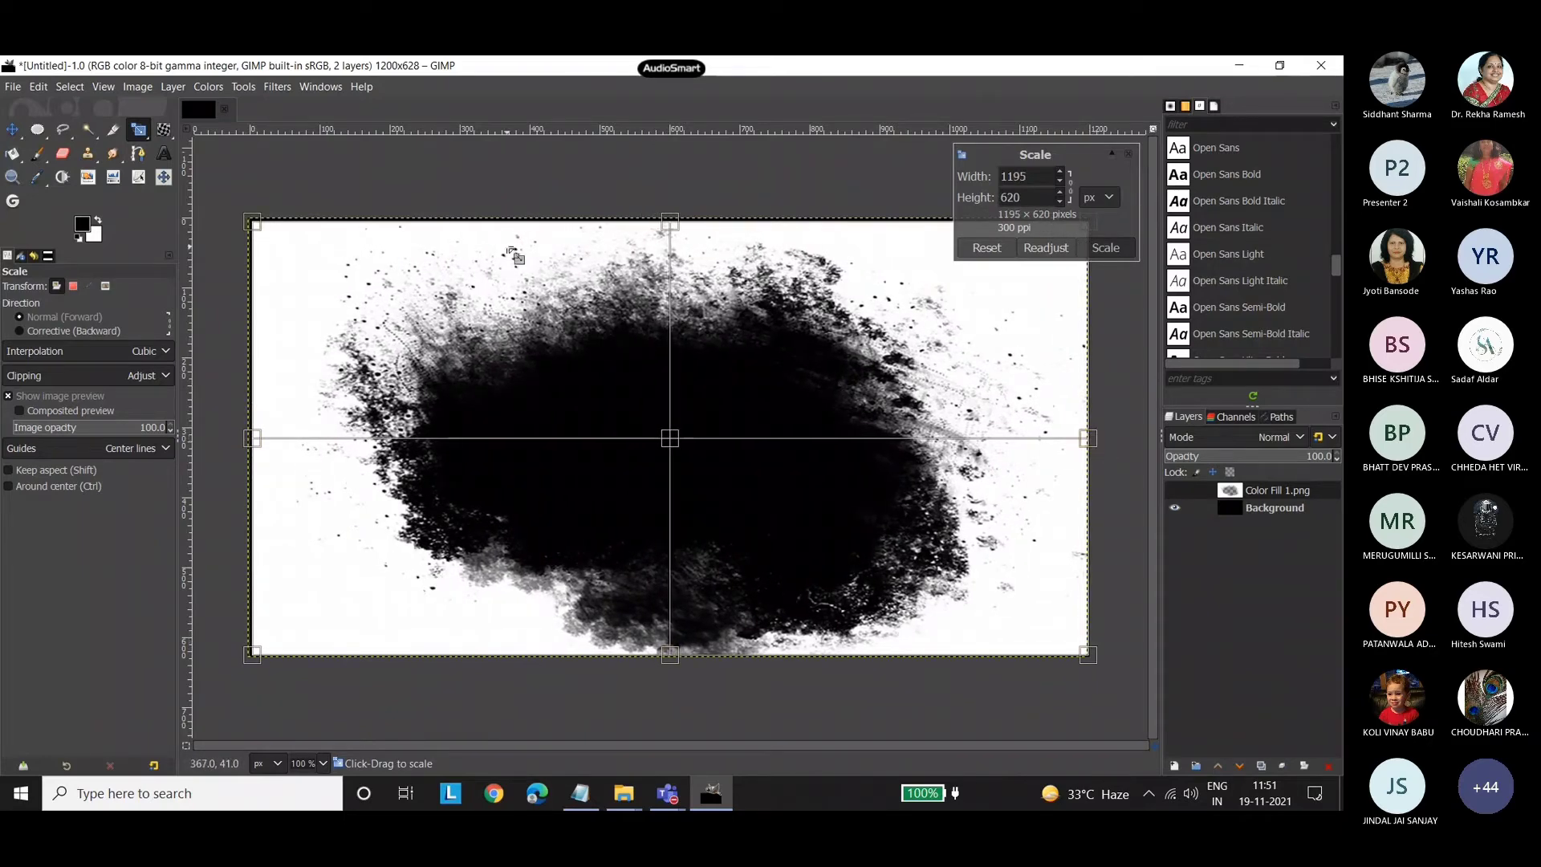
{"action": "key", "text": "m"}
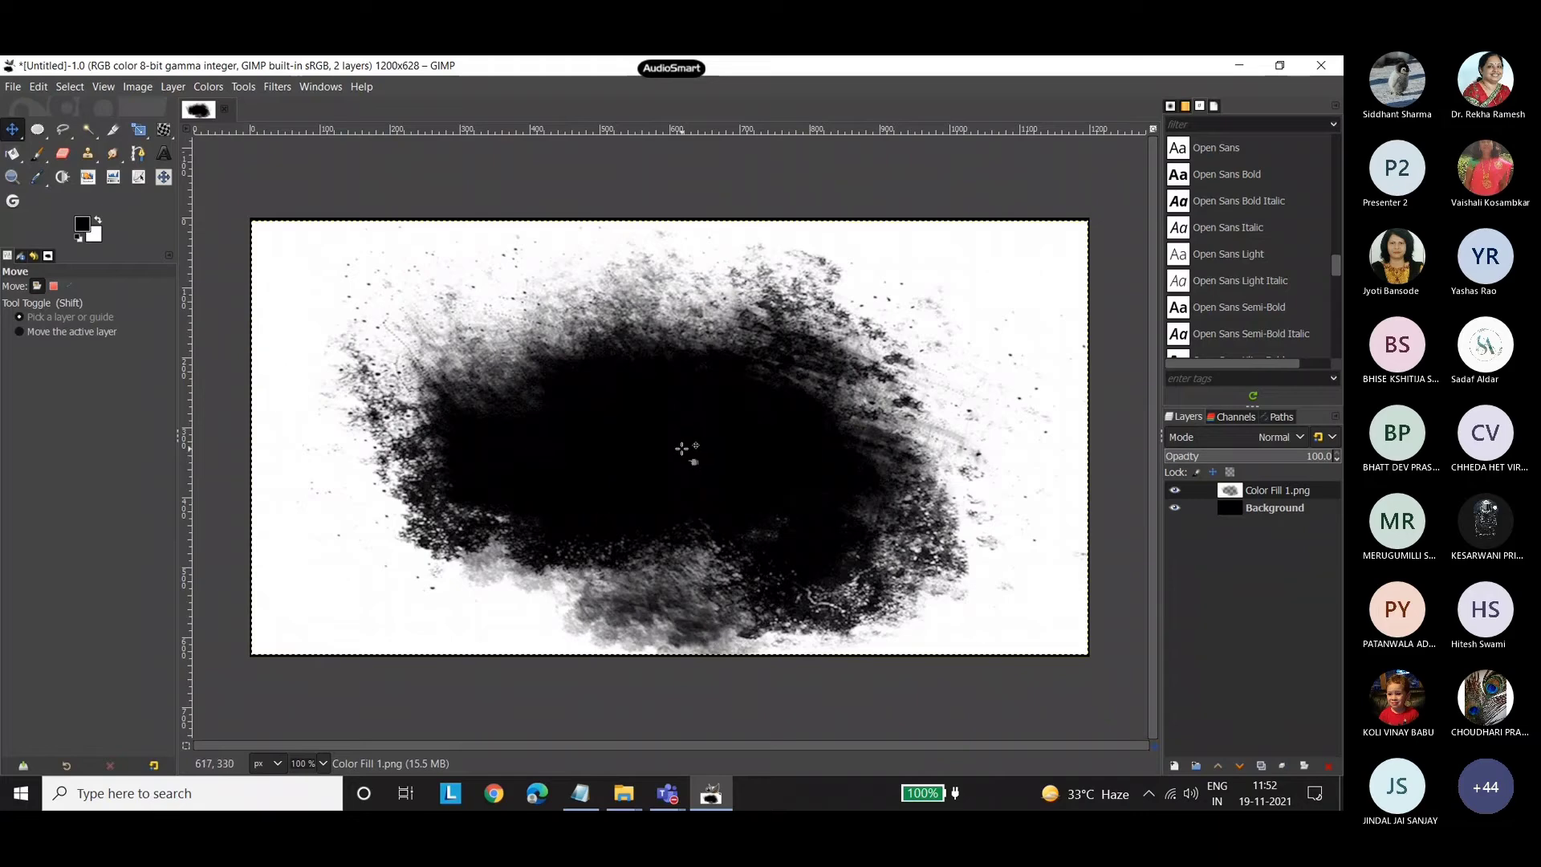
Bring color.jpg from the poster 2 folder into the image as a layer above Color Fill 1.png.
{"action": "mouse_move", "coordinate": [634, 791]}
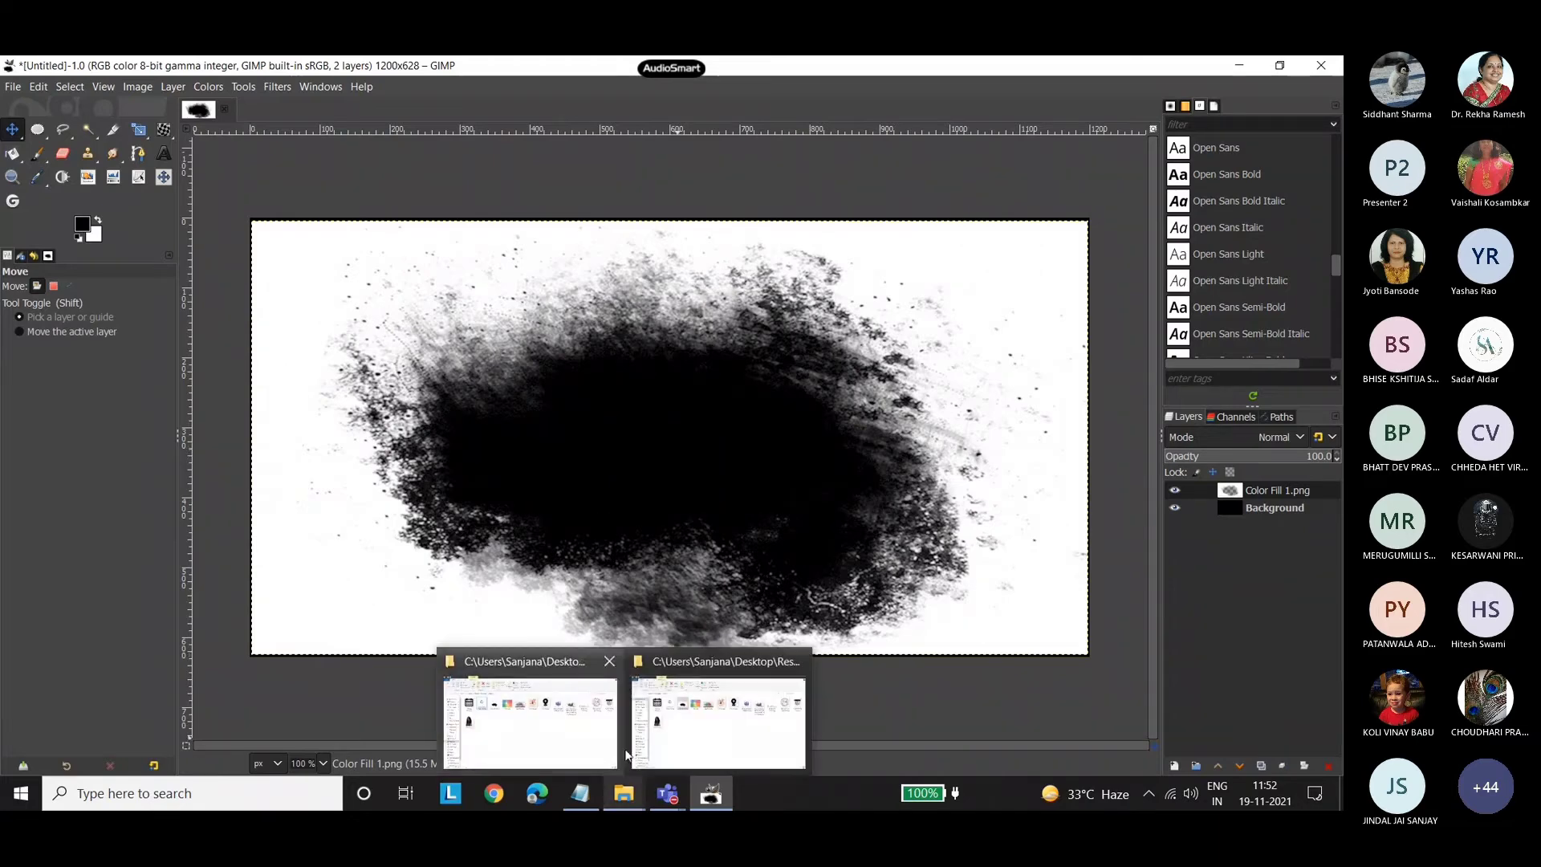
{"action": "left_click", "coordinate": [614, 662]}
{"action": "left_click", "coordinate": [639, 700]}
{"action": "left_click", "coordinate": [514, 275]}
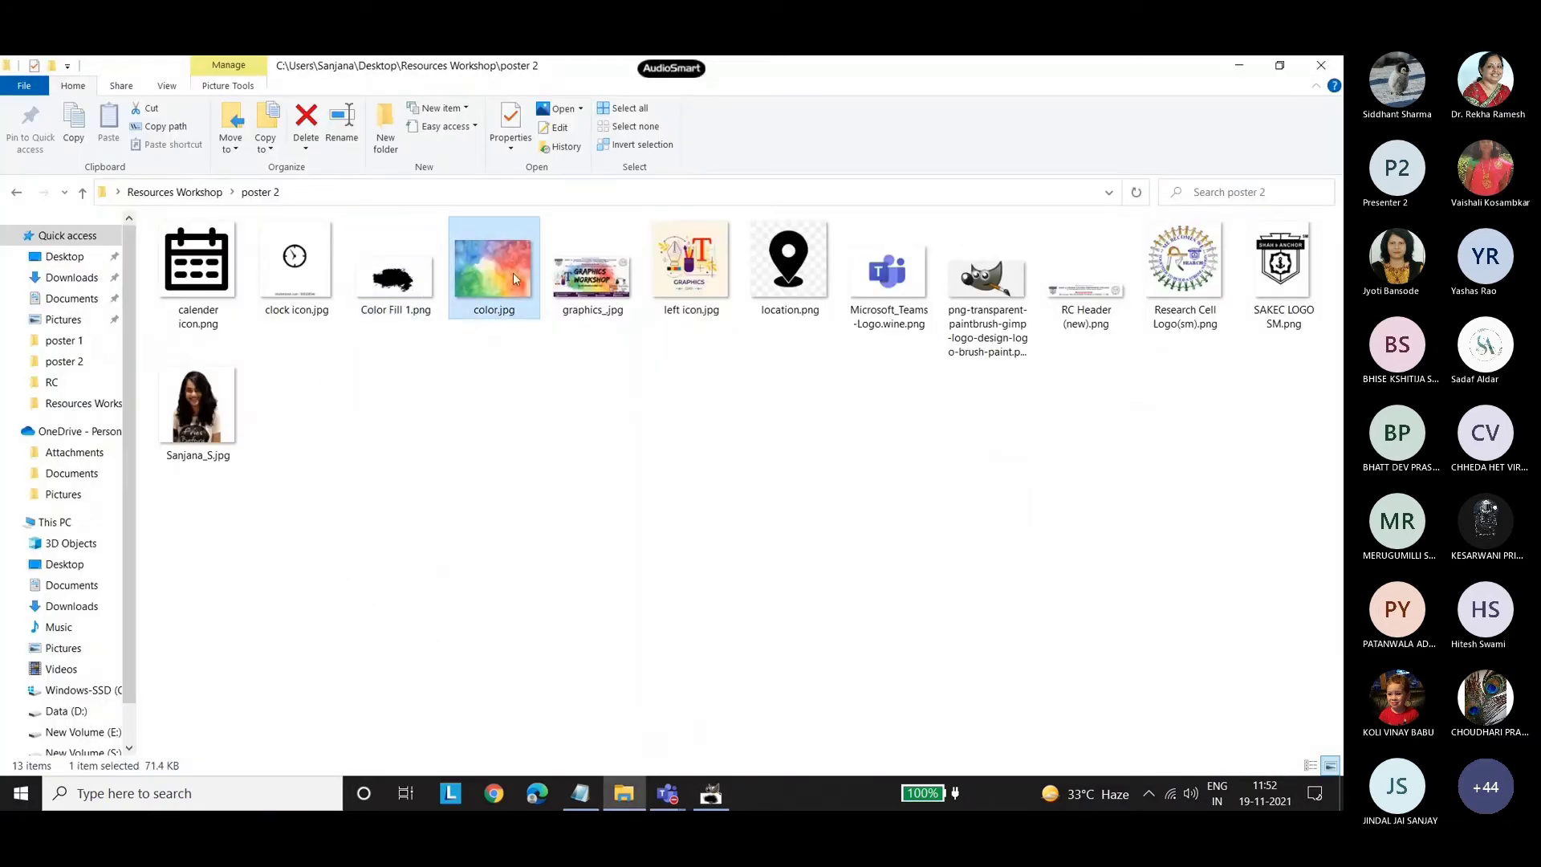
{"action": "left_click_drag", "start_coordinate": [500, 294], "coordinate": [1274, 497]}
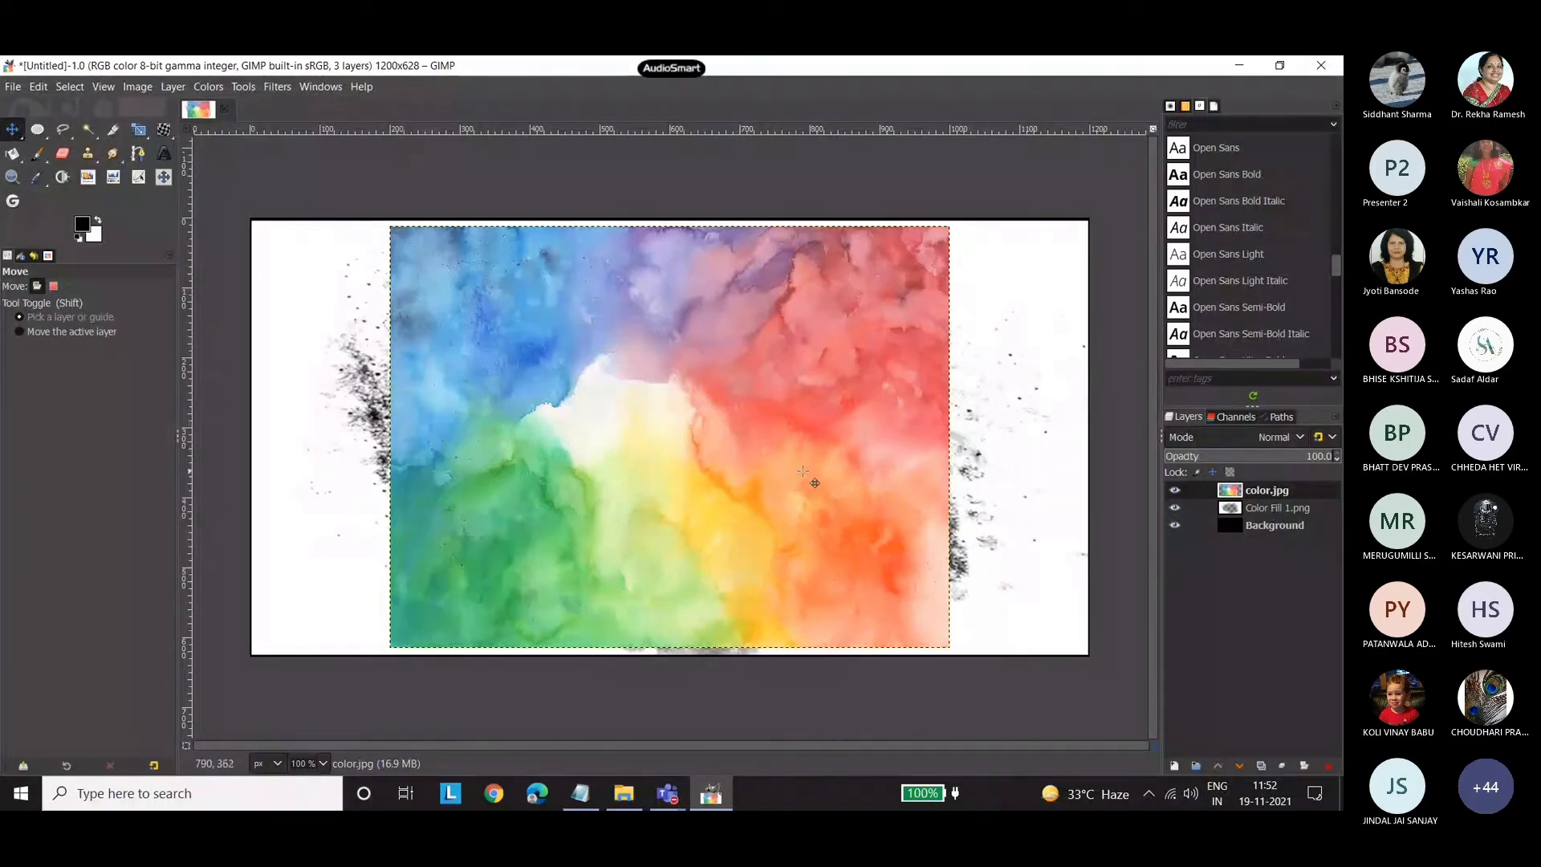
Try to move the Color Fill 1.png layer above color.jpg, and delete the color.jpg layer.
{"action": "left_click", "coordinate": [1262, 491]}
{"action": "left_click_drag", "start_coordinate": [1255, 514], "coordinate": [1254, 477]}
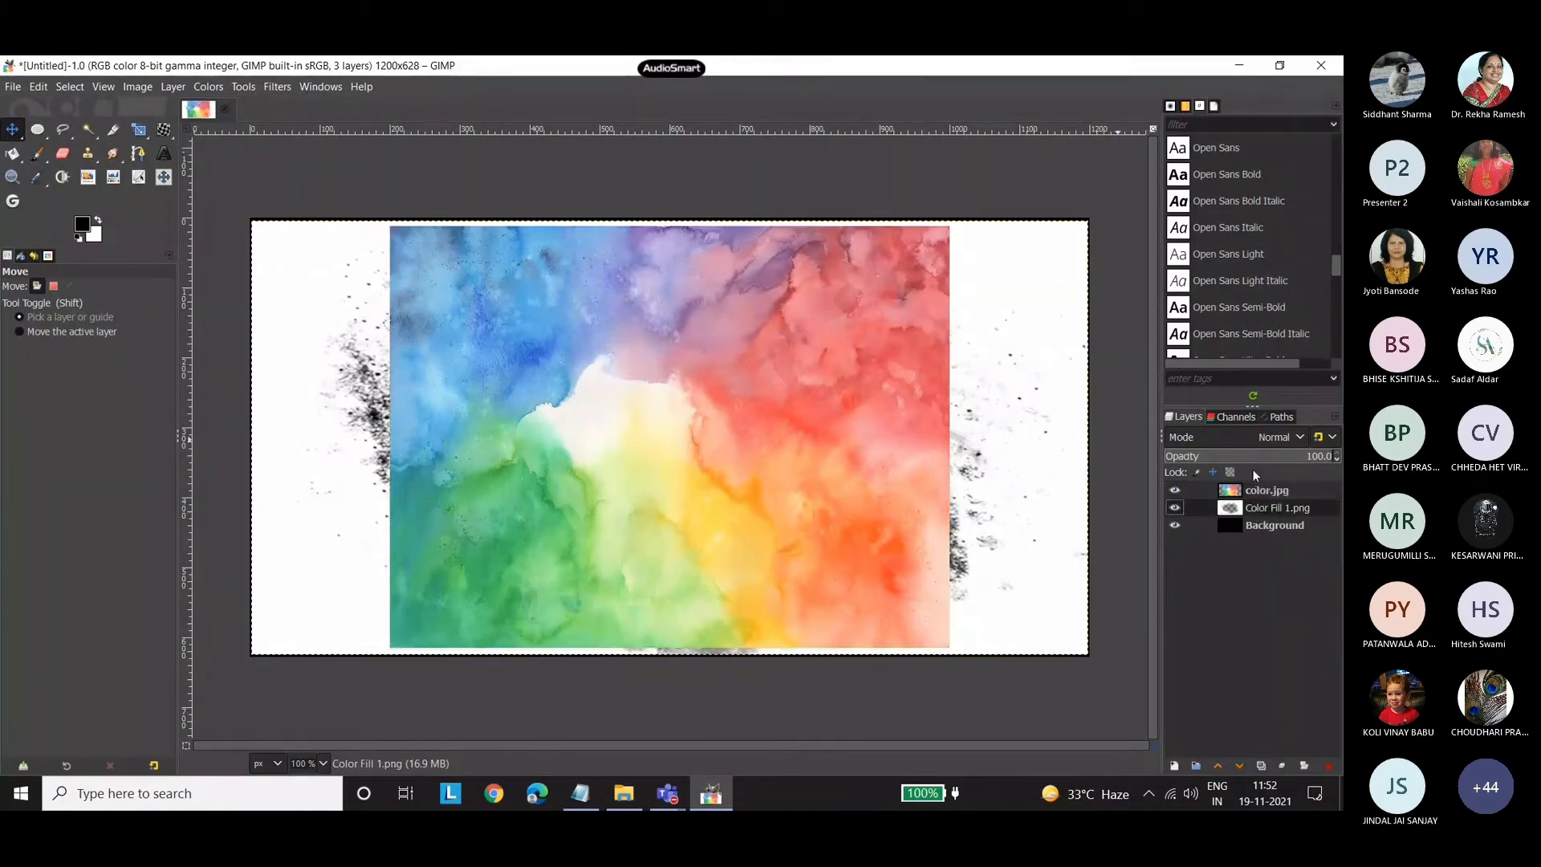
{"action": "left_click", "coordinate": [1261, 519]}
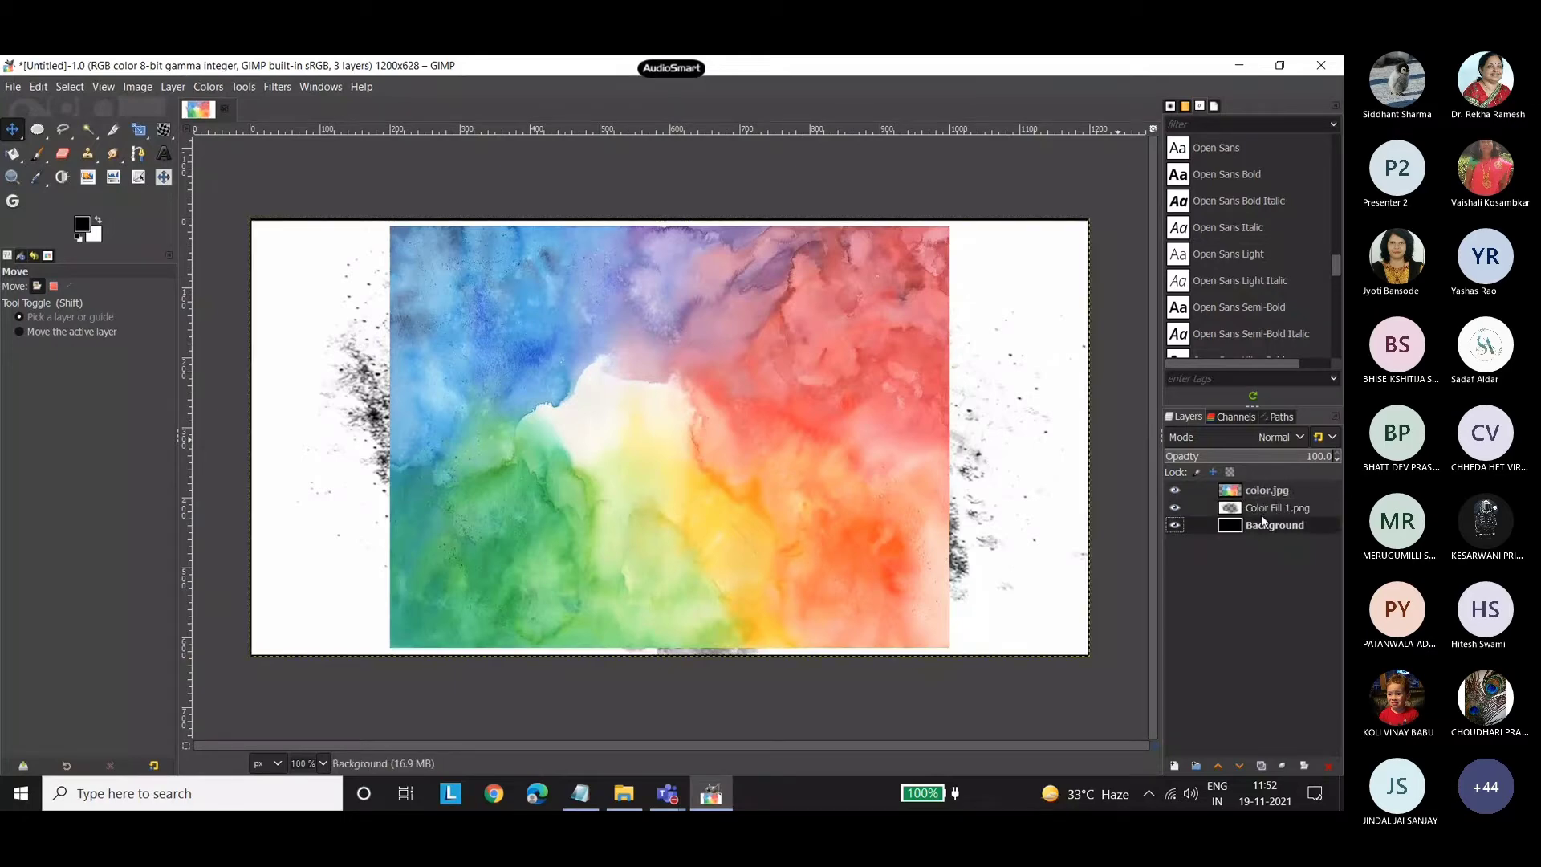
{"action": "left_click", "coordinate": [1262, 514]}
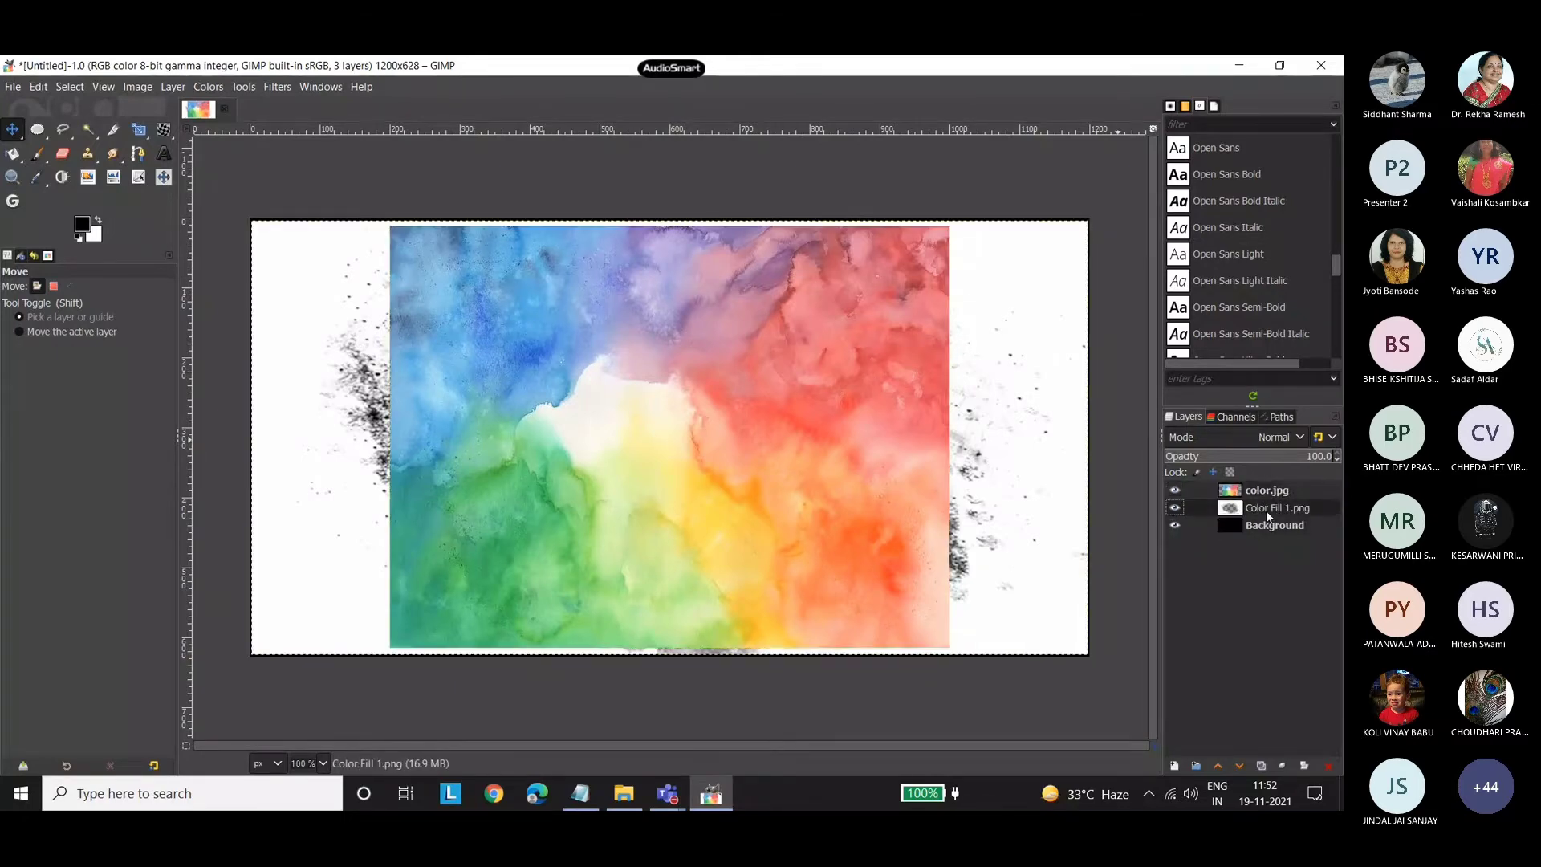
{"action": "left_click", "coordinate": [1175, 491]}
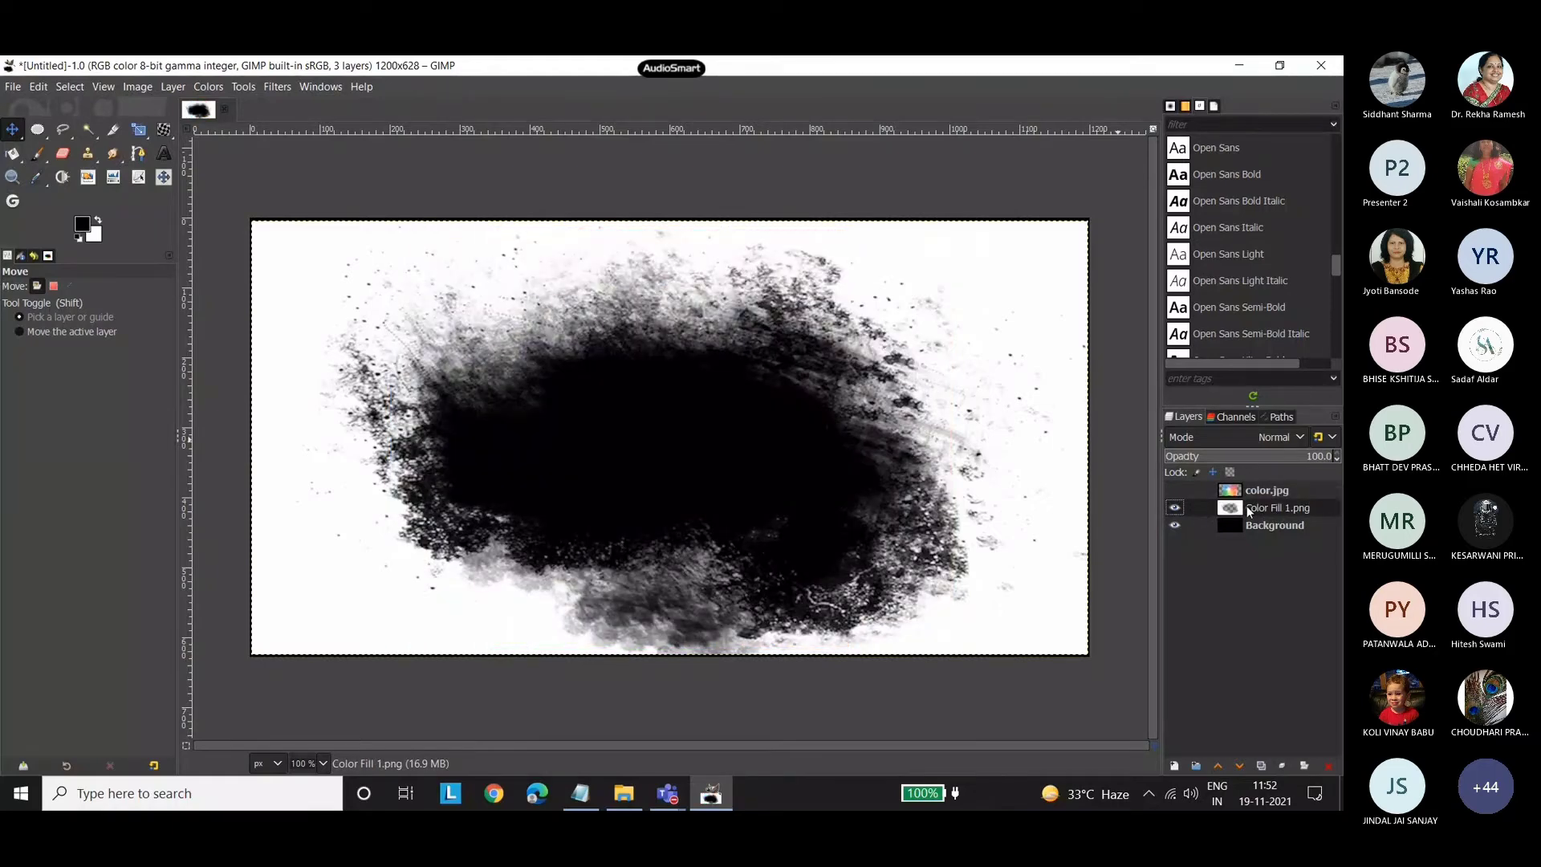
{"action": "left_click", "coordinate": [1264, 491]}
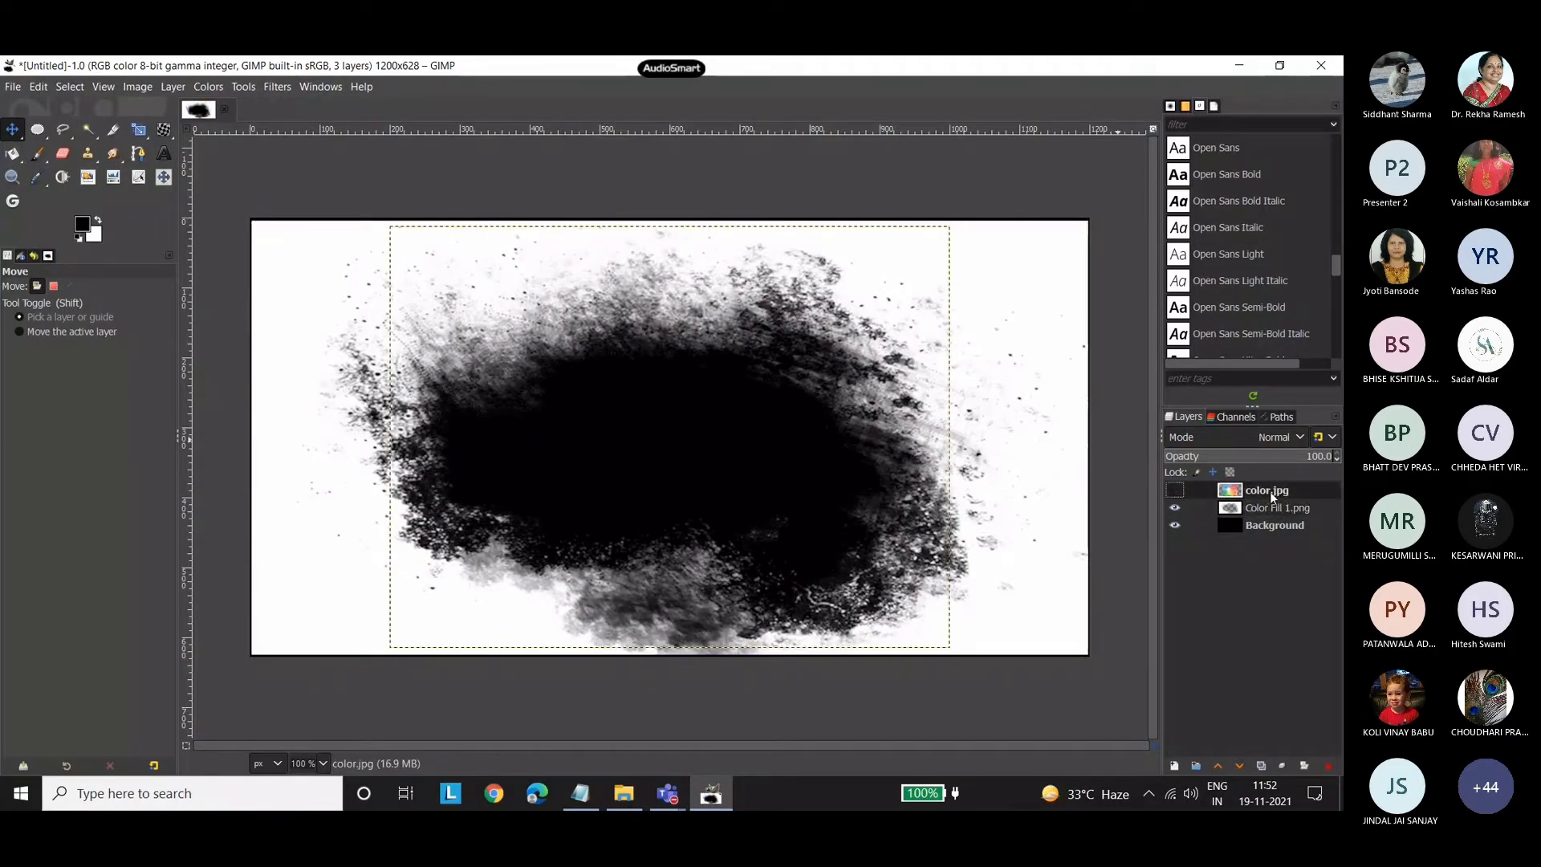
{"action": "right_click", "coordinate": [1270, 491]}
{"action": "left_click", "coordinate": [1174, 273]}
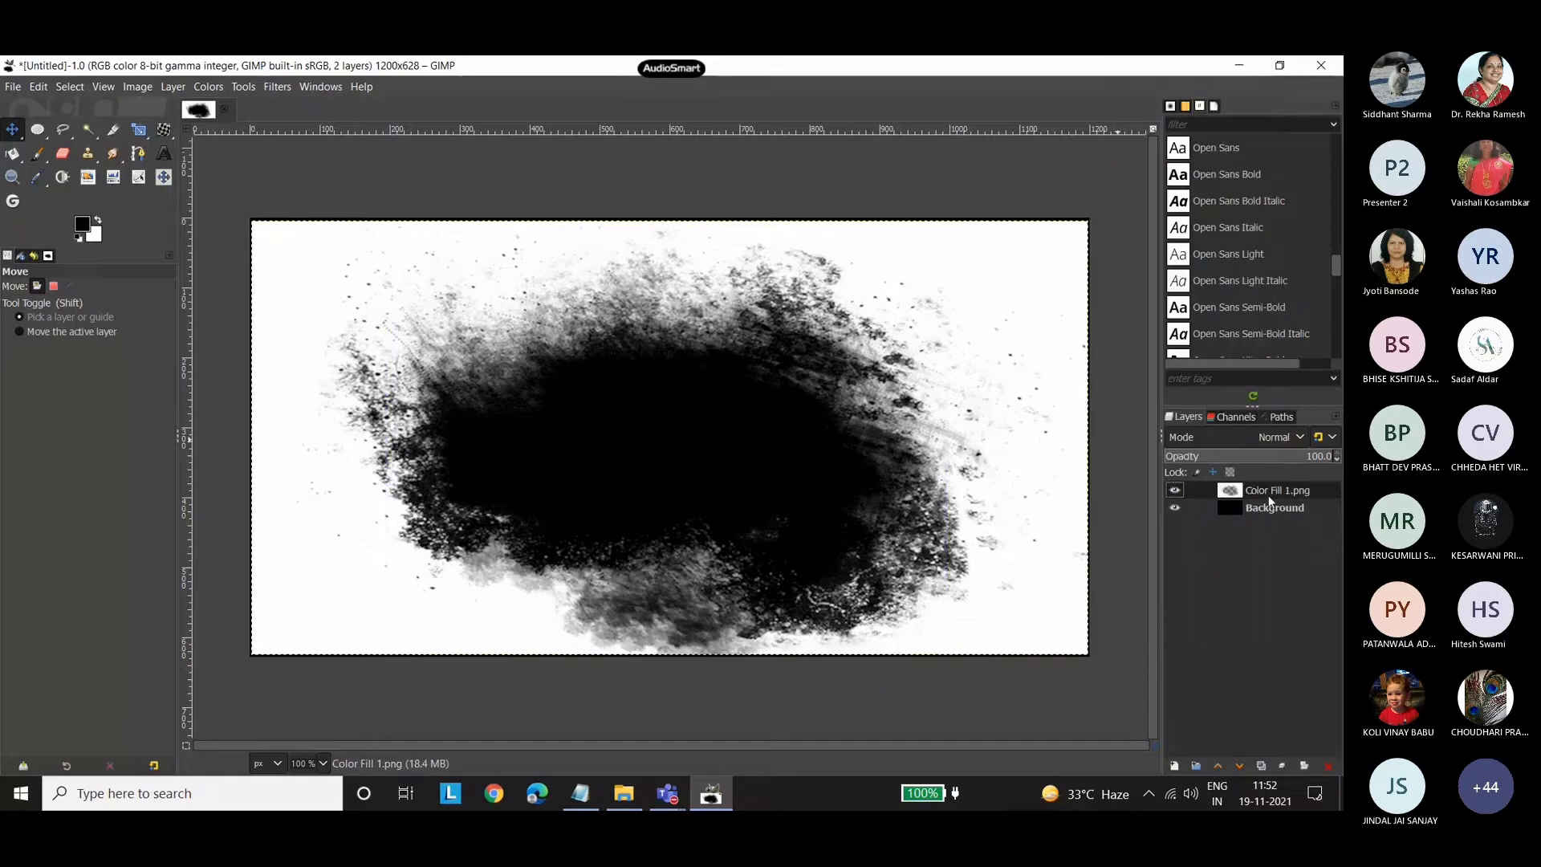
Insert color.jpg from the poster 2 folder as a layer between Background and Color Fill 1.png.
{"action": "left_click", "coordinate": [1265, 505]}
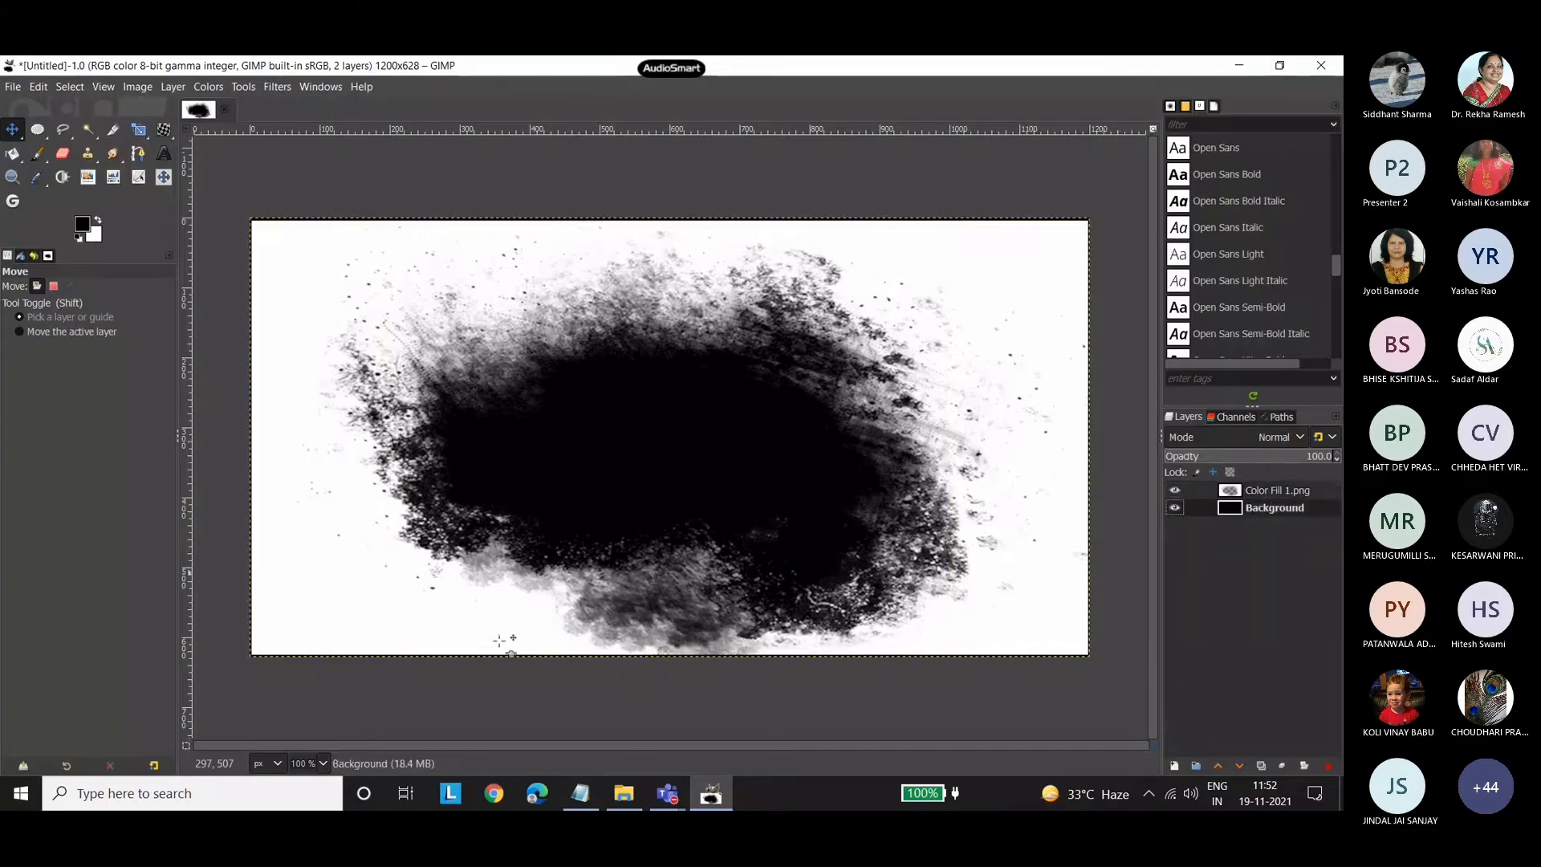
{"action": "left_click", "coordinate": [624, 793]}
{"action": "left_click_drag", "start_coordinate": [494, 269], "coordinate": [701, 468]}
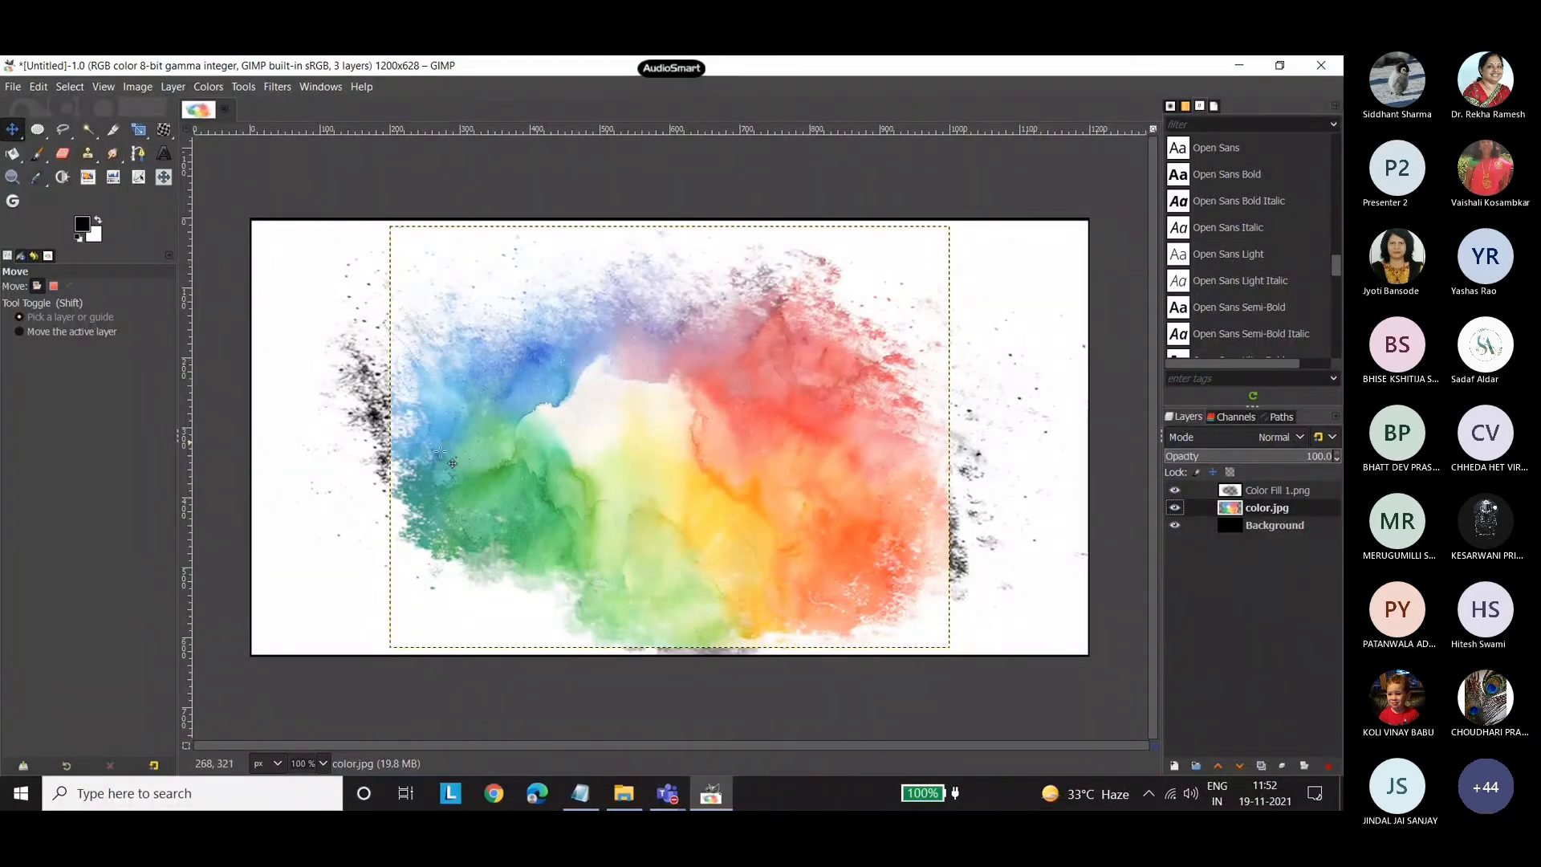
Widen the color.jpg layer on both sides to about 1179 × 603 px so it nearly spans the canvas.
{"action": "left_click", "coordinate": [138, 129]}
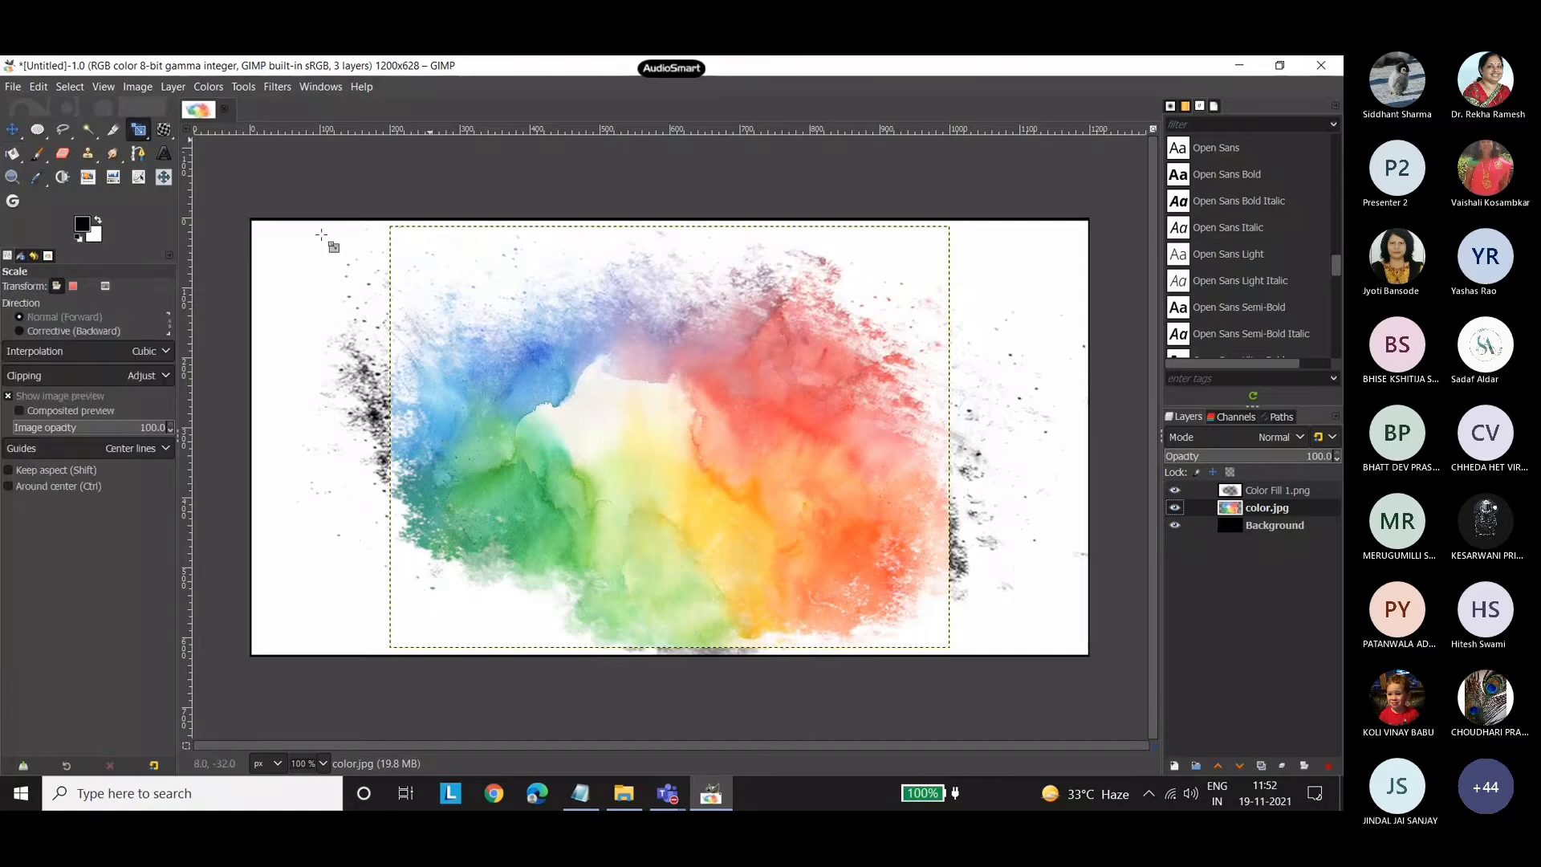
{"action": "left_click", "coordinate": [594, 406]}
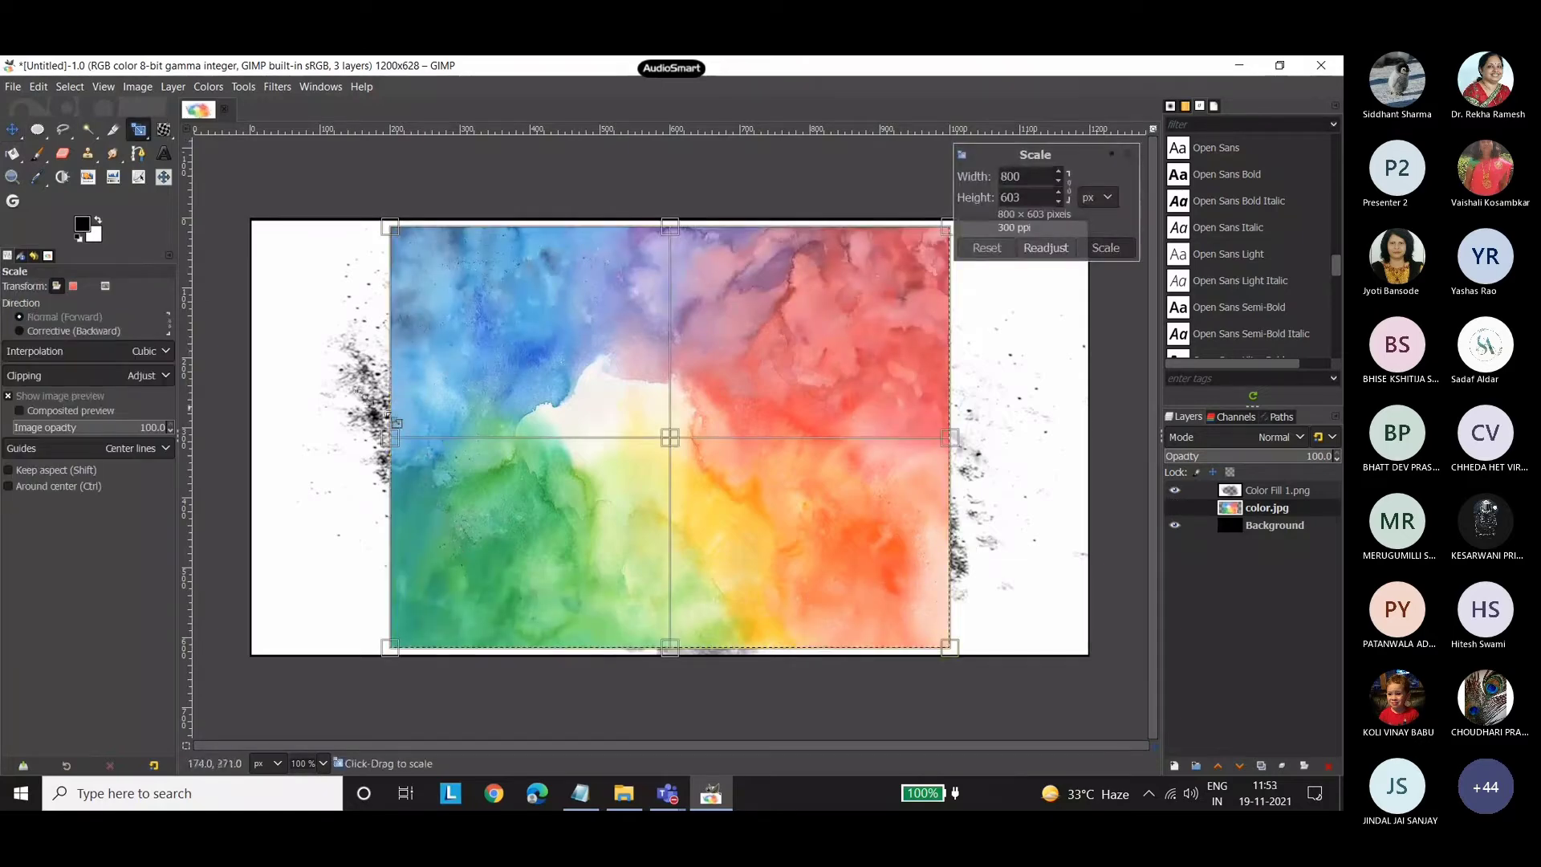
{"action": "left_click_drag", "start_coordinate": [952, 439], "coordinate": [1090, 440]}
{"action": "left_click_drag", "start_coordinate": [386, 432], "coordinate": [255, 425]}
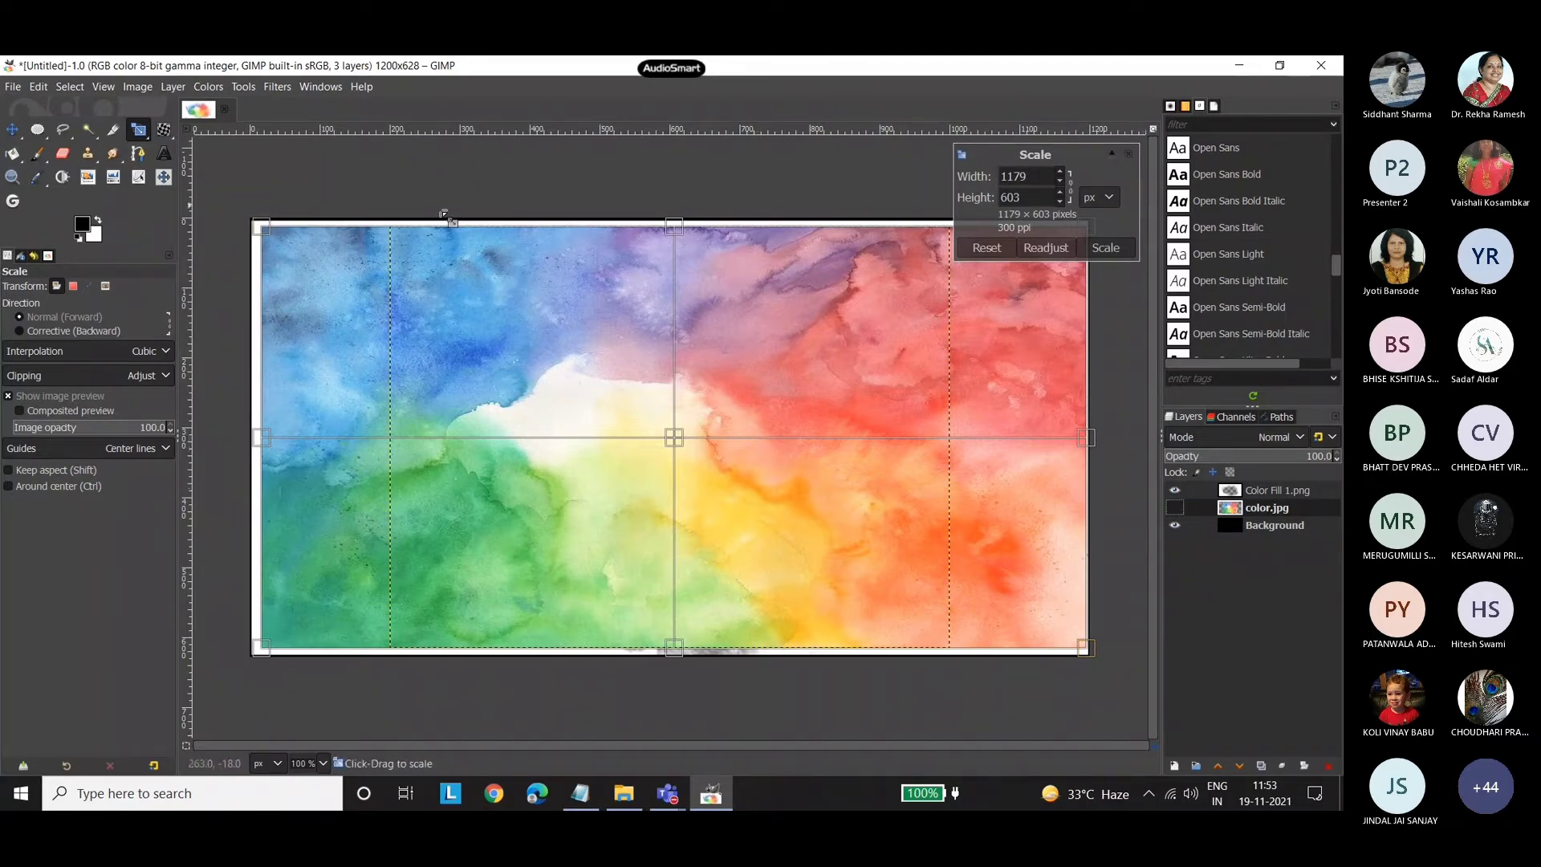
{"action": "left_click", "coordinate": [12, 130]}
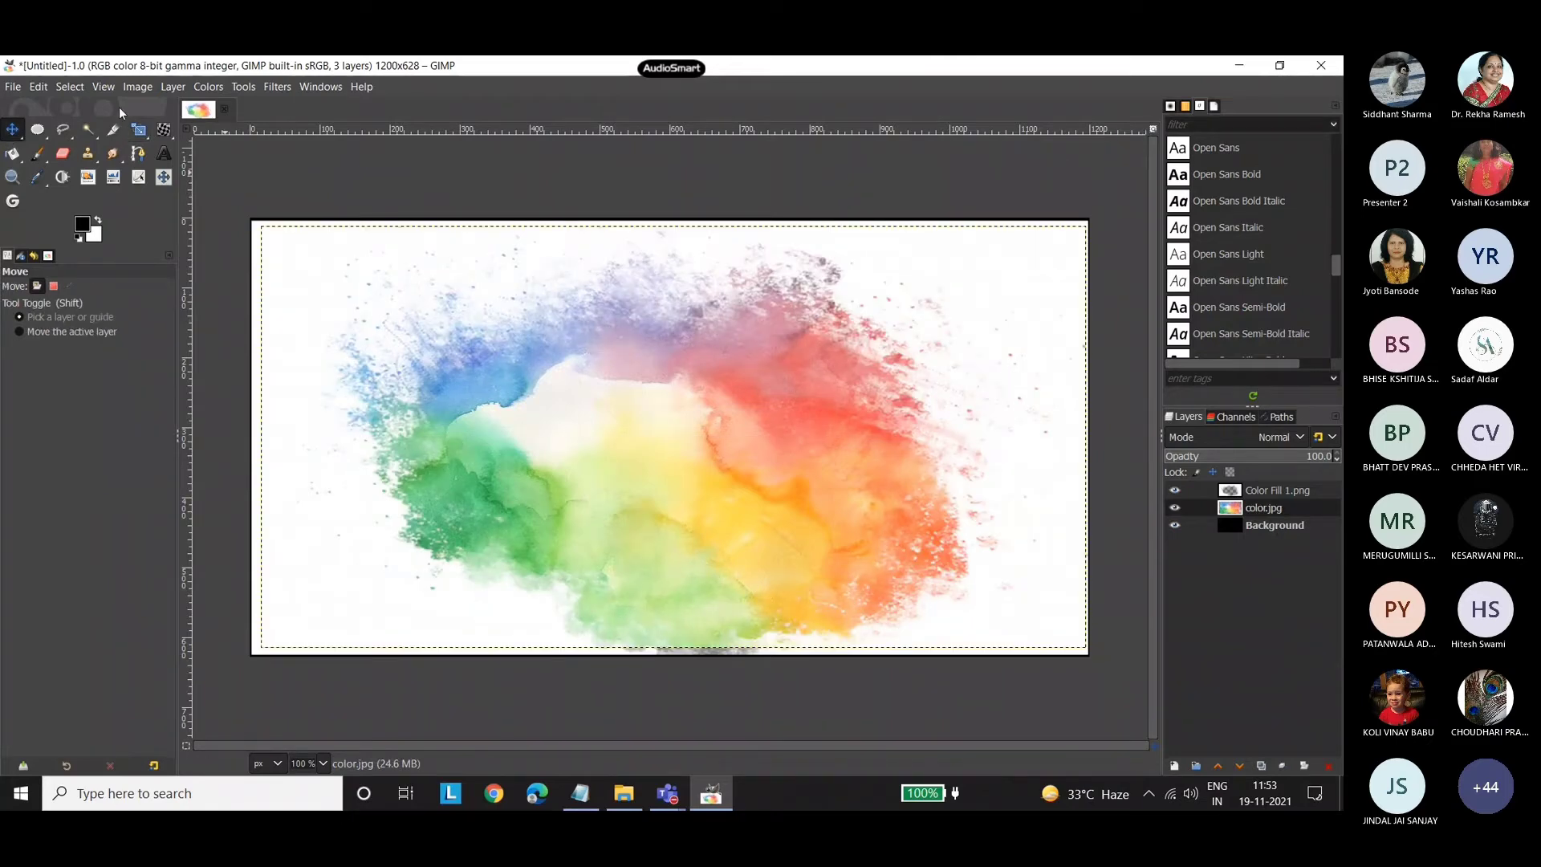
Stretch the lower edge of the color.jpg layer down to the bottom edge of the canvas.
{"action": "left_click", "coordinate": [139, 130]}
{"action": "left_click", "coordinate": [671, 492]}
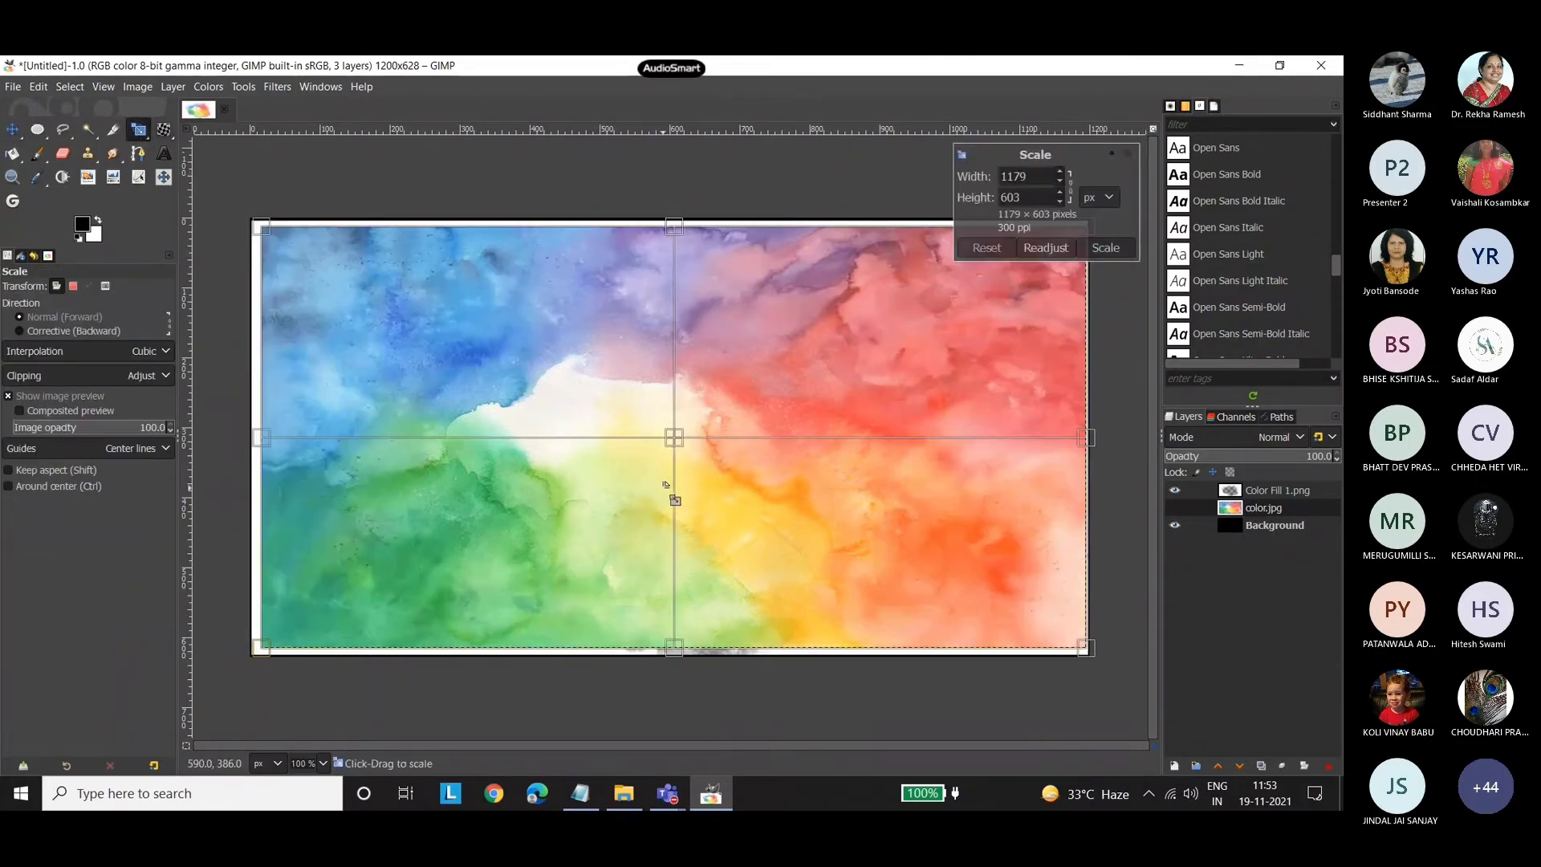
{"action": "left_click_drag", "start_coordinate": [680, 652], "coordinate": [679, 660]}
{"action": "left_click", "coordinate": [11, 130]}
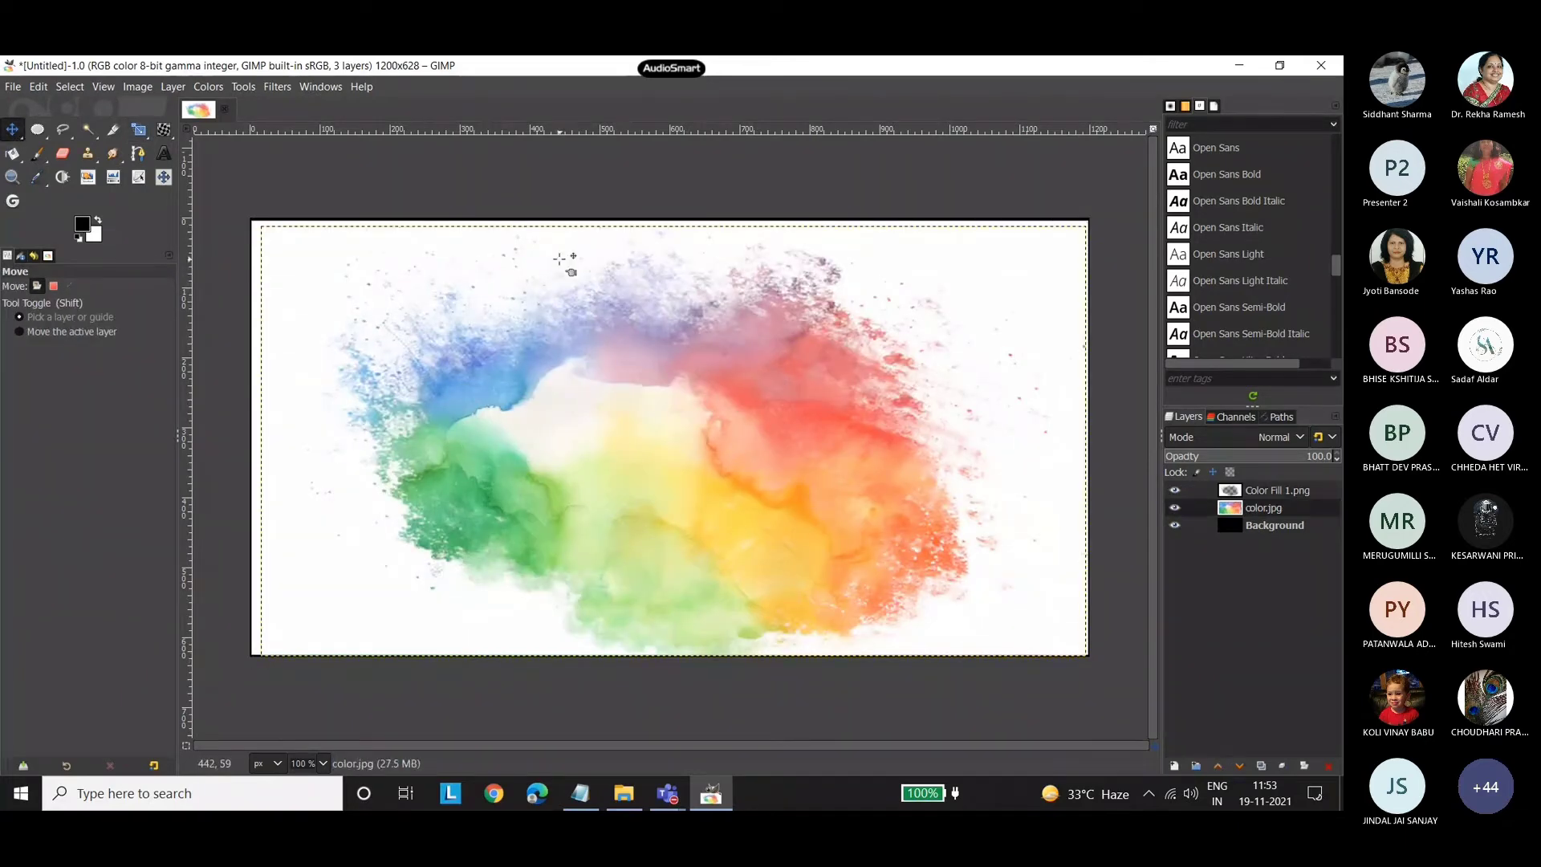
Bring RC Header (new).png from the poster 2 folder into the image as a layer above color.jpg.
{"action": "left_click", "coordinate": [638, 797]}
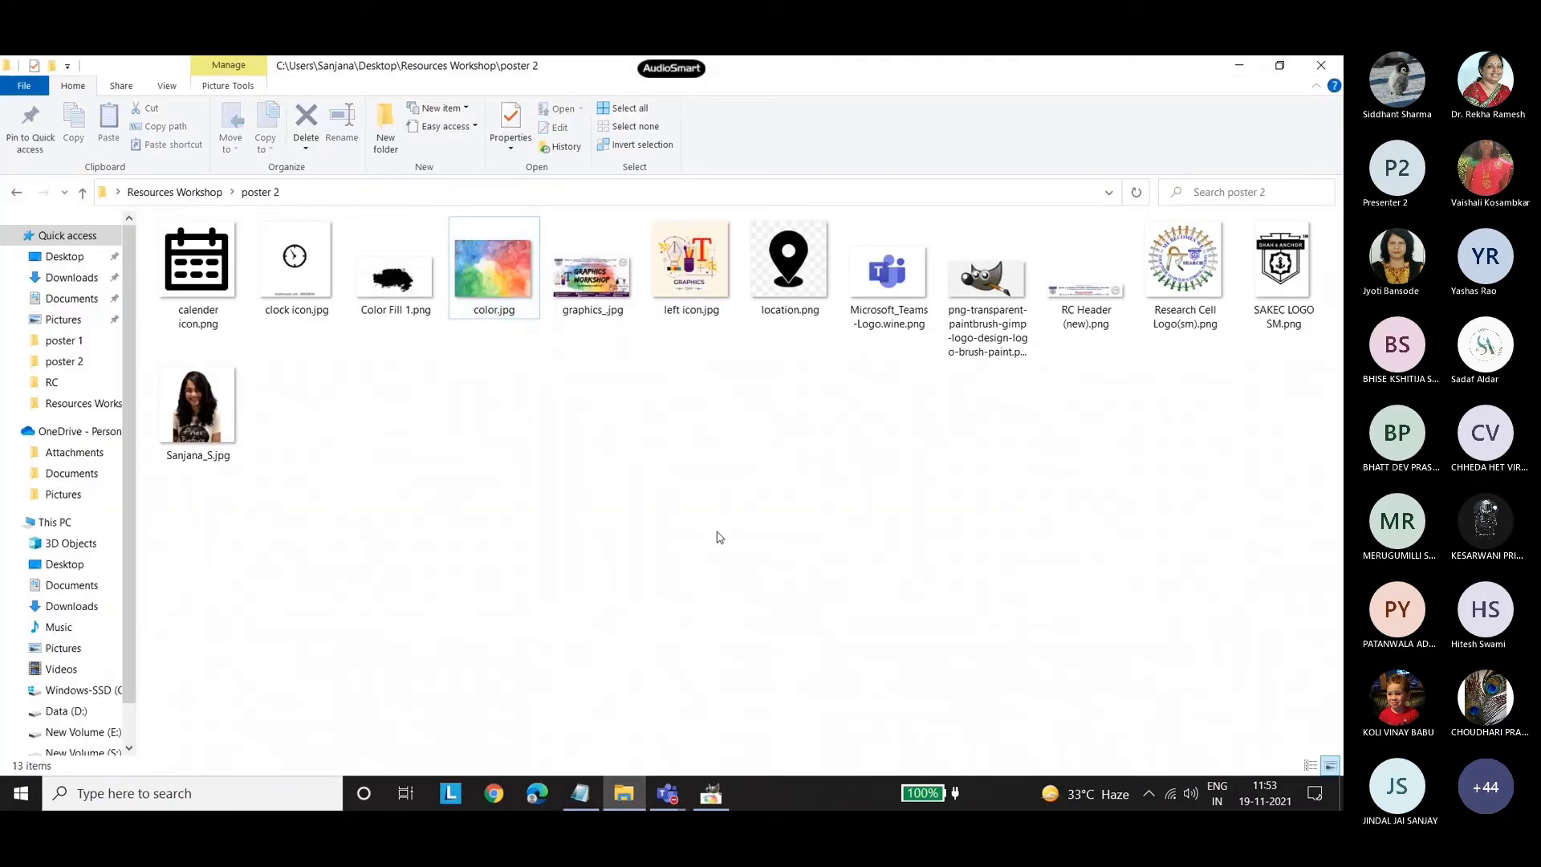
{"action": "mouse_move", "coordinate": [1104, 292]}
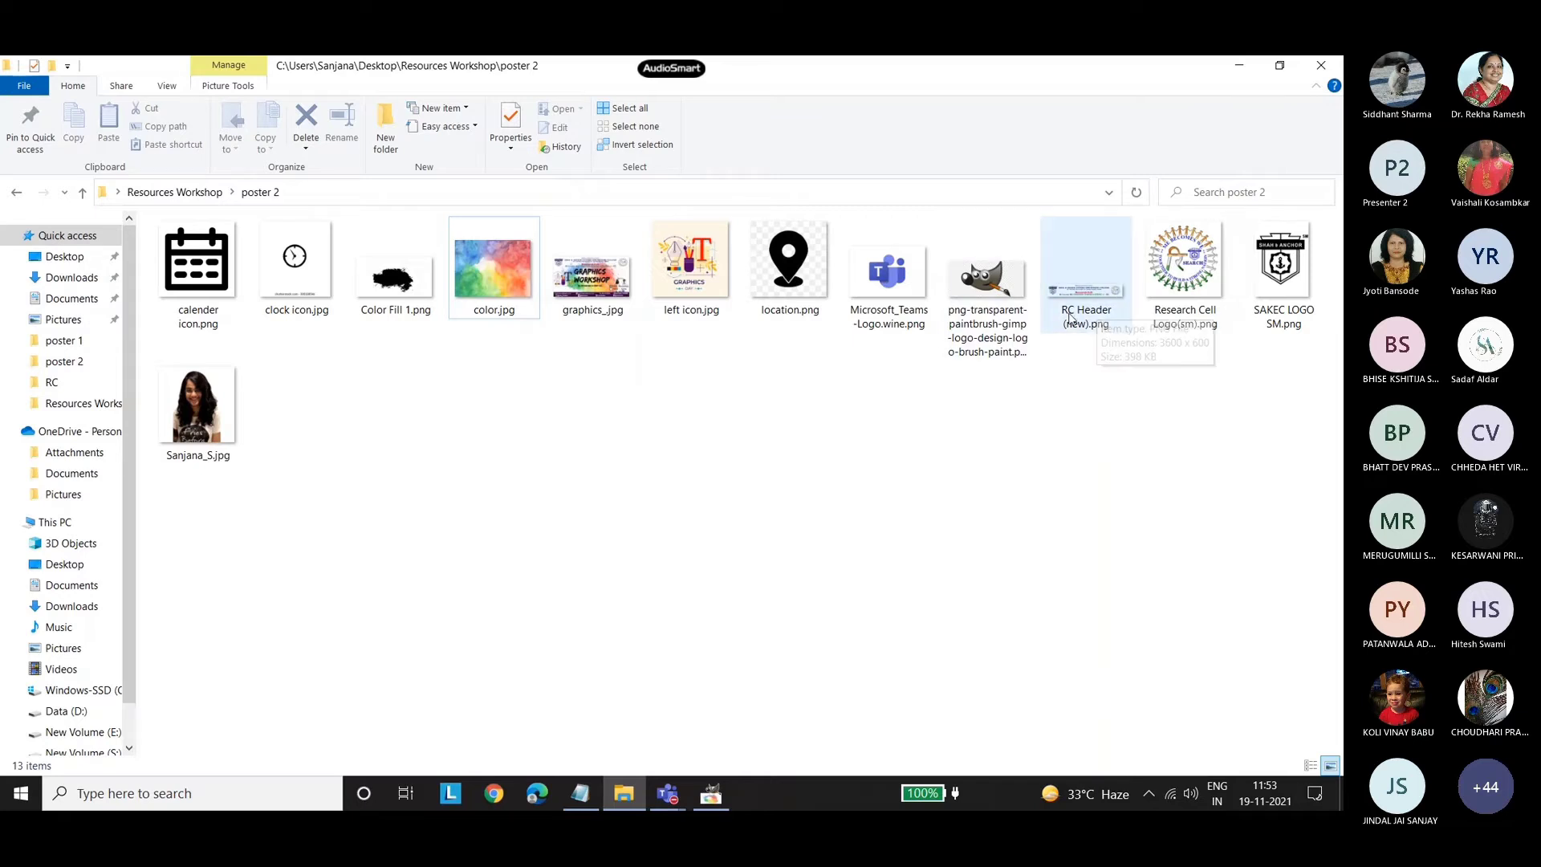
{"action": "left_click_drag", "start_coordinate": [1088, 301], "coordinate": [661, 440]}
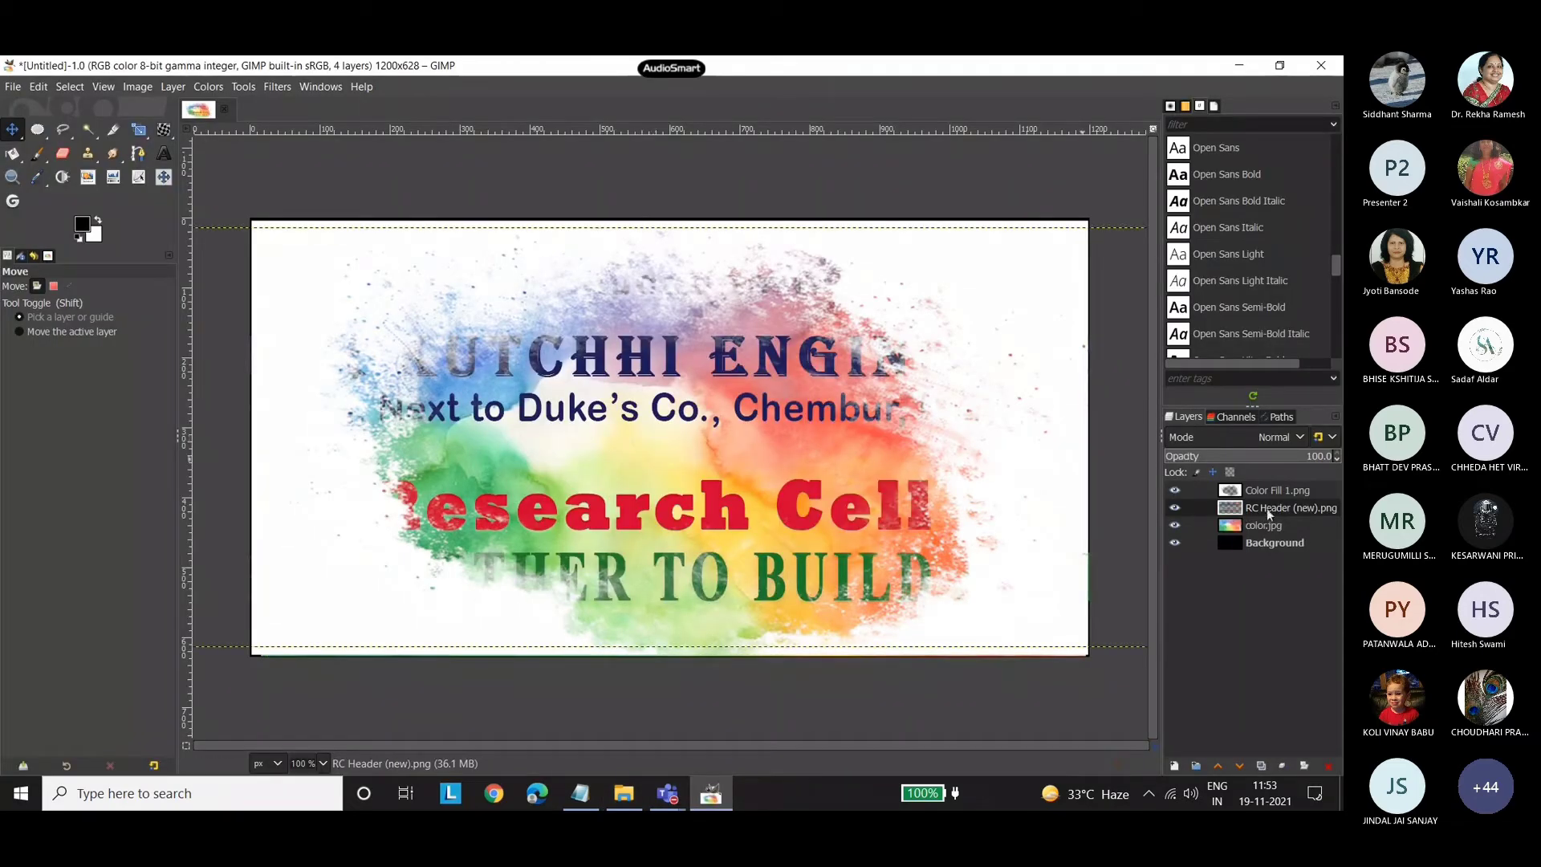
Try to move the RC Header (new).png layer above Color Fill 1.png, and delete the header layer.
{"action": "left_click_drag", "start_coordinate": [1266, 508], "coordinate": [1260, 487]}
{"action": "left_click", "coordinate": [1261, 488]}
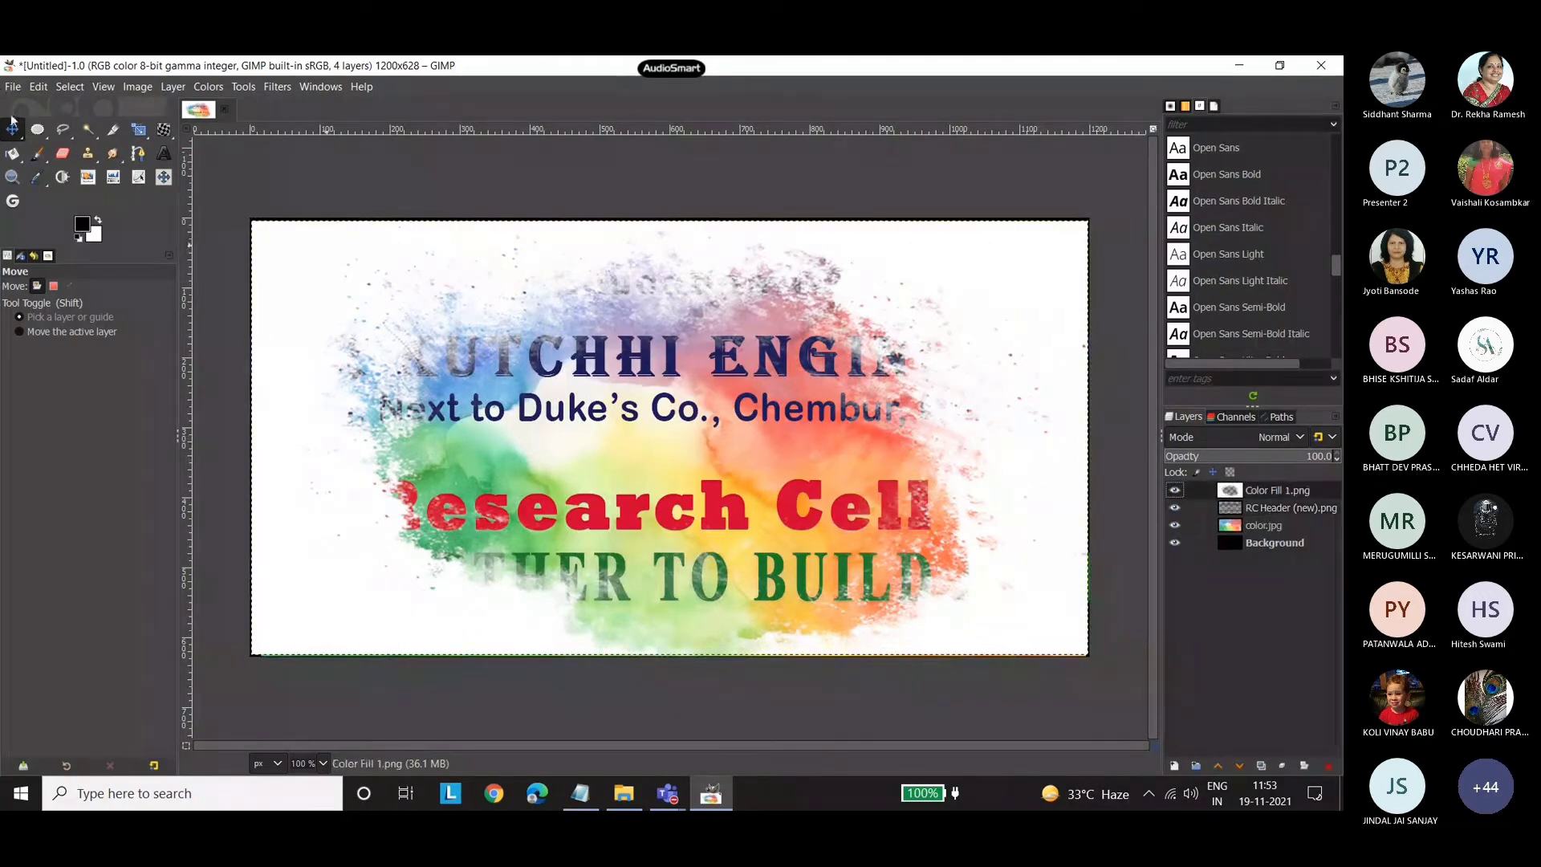
{"action": "left_click", "coordinate": [1278, 508]}
{"action": "left_click_drag", "start_coordinate": [1268, 491], "coordinate": [1270, 514]}
{"action": "left_click", "coordinate": [1270, 512]}
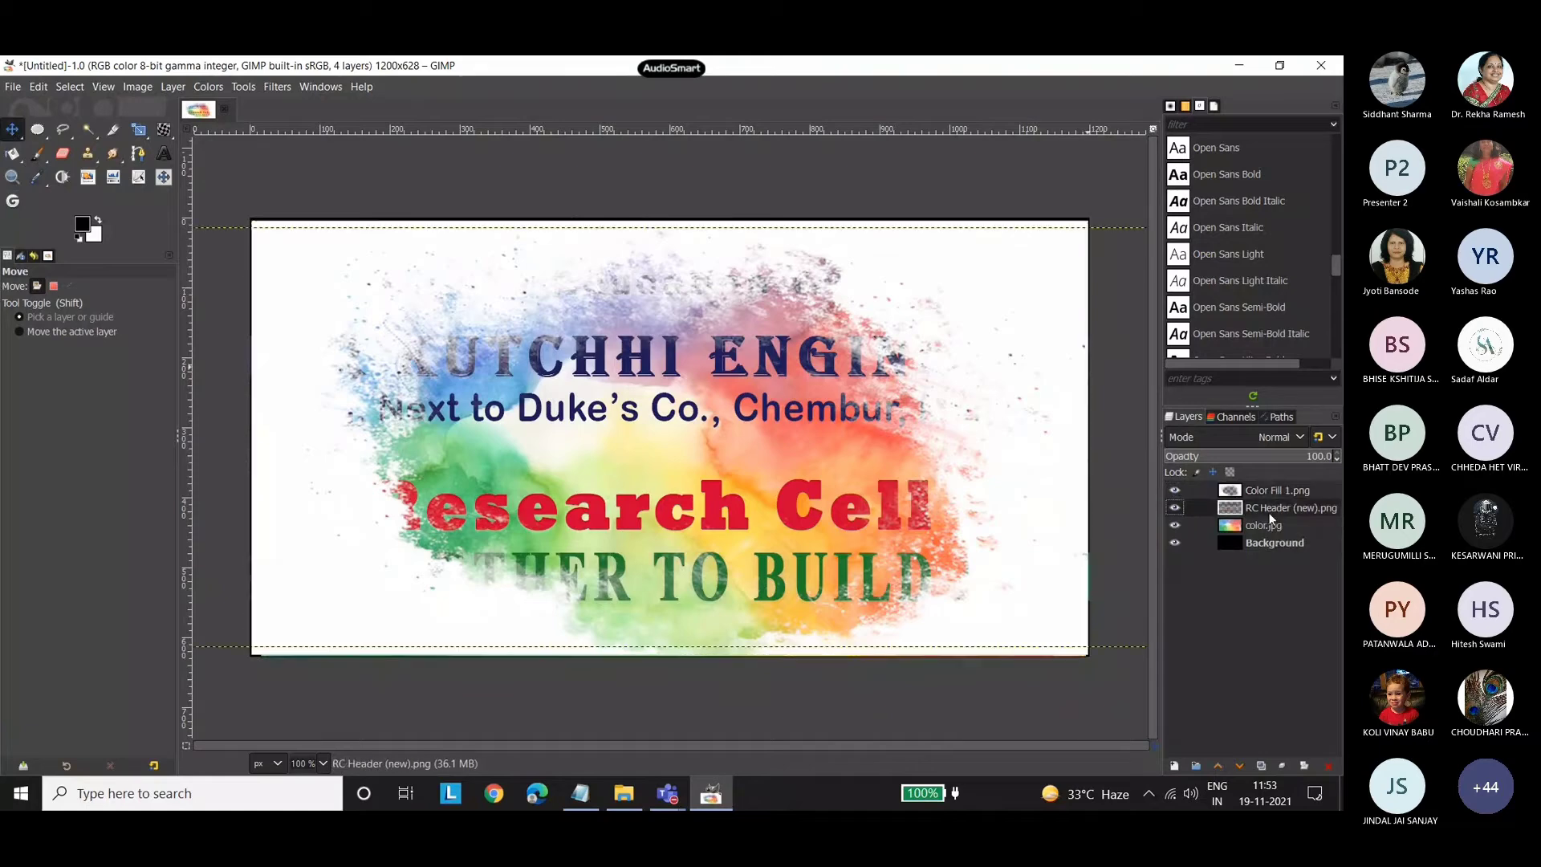
{"action": "right_click", "coordinate": [1304, 509]}
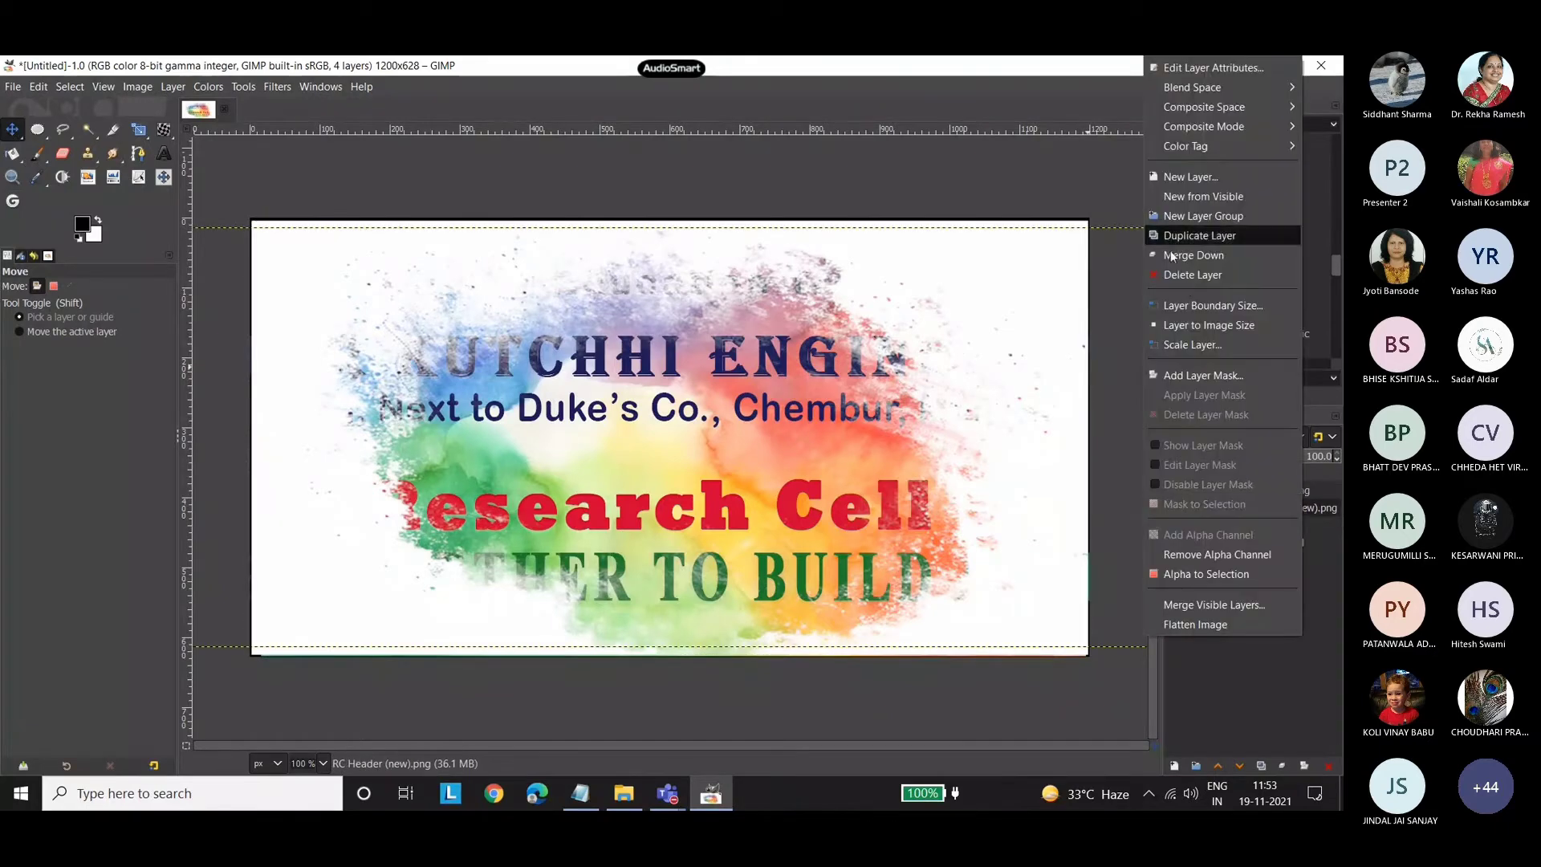
{"action": "left_click", "coordinate": [1180, 274]}
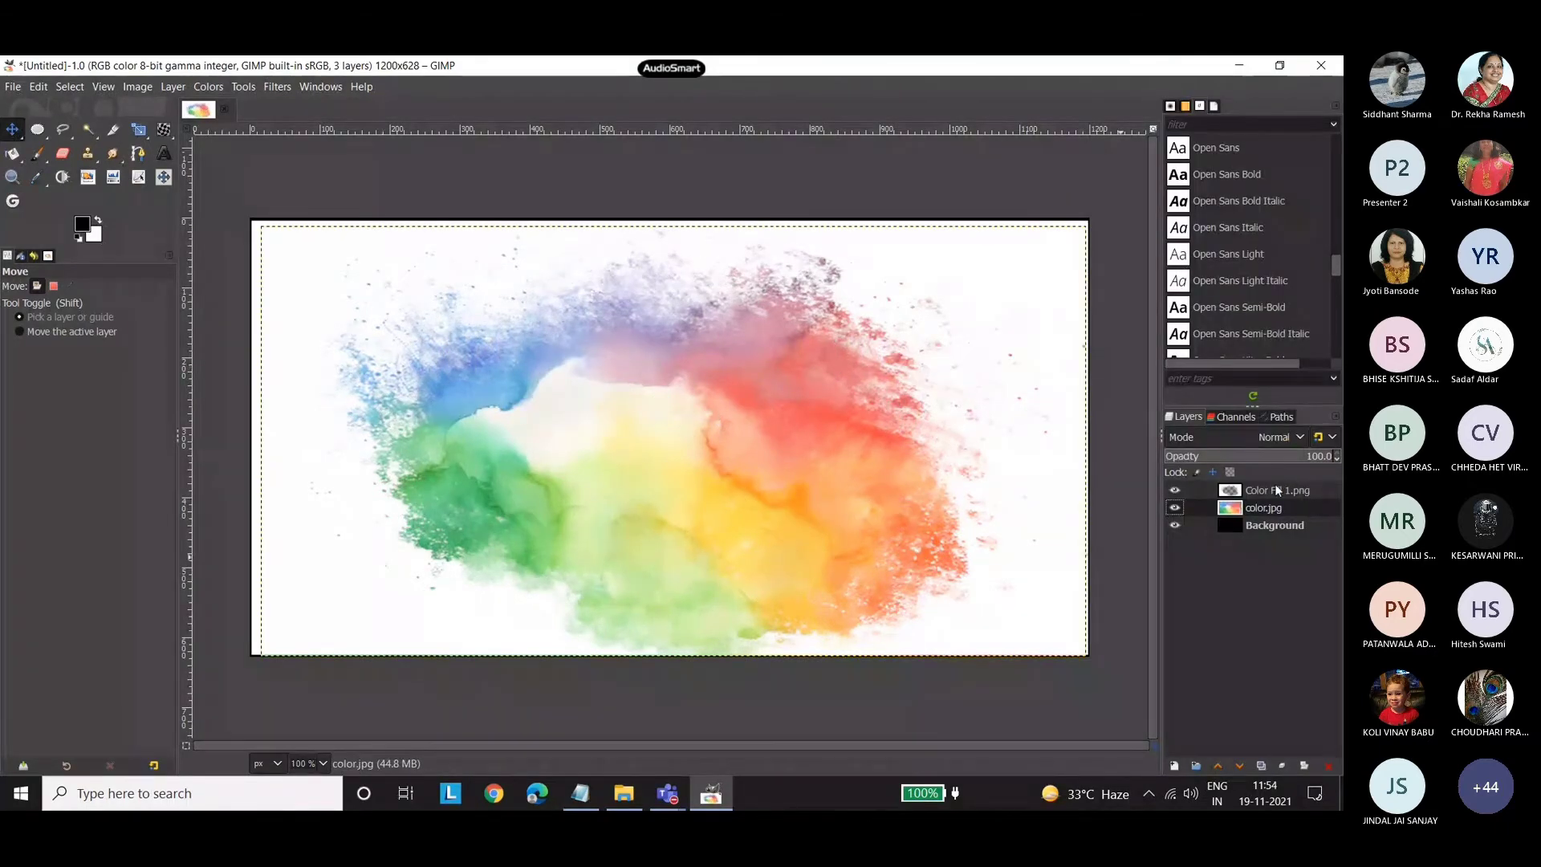
Bring RC Header (new).png from the poster 2 folder into the image as the topmost layer.
{"action": "left_click", "coordinate": [629, 788]}
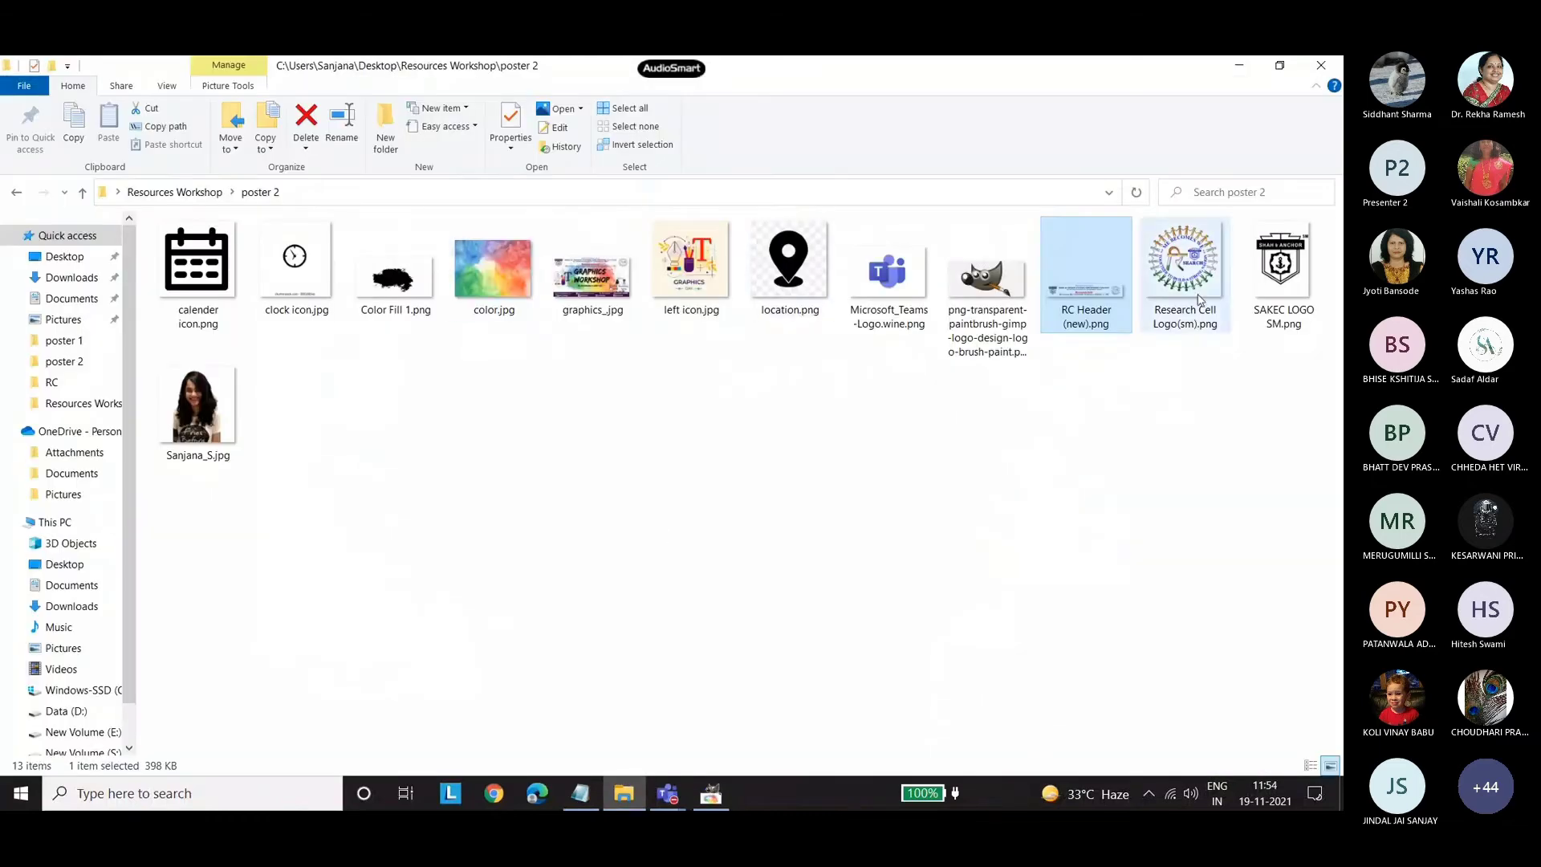
{"action": "left_click_drag", "start_coordinate": [1076, 306], "coordinate": [747, 688]}
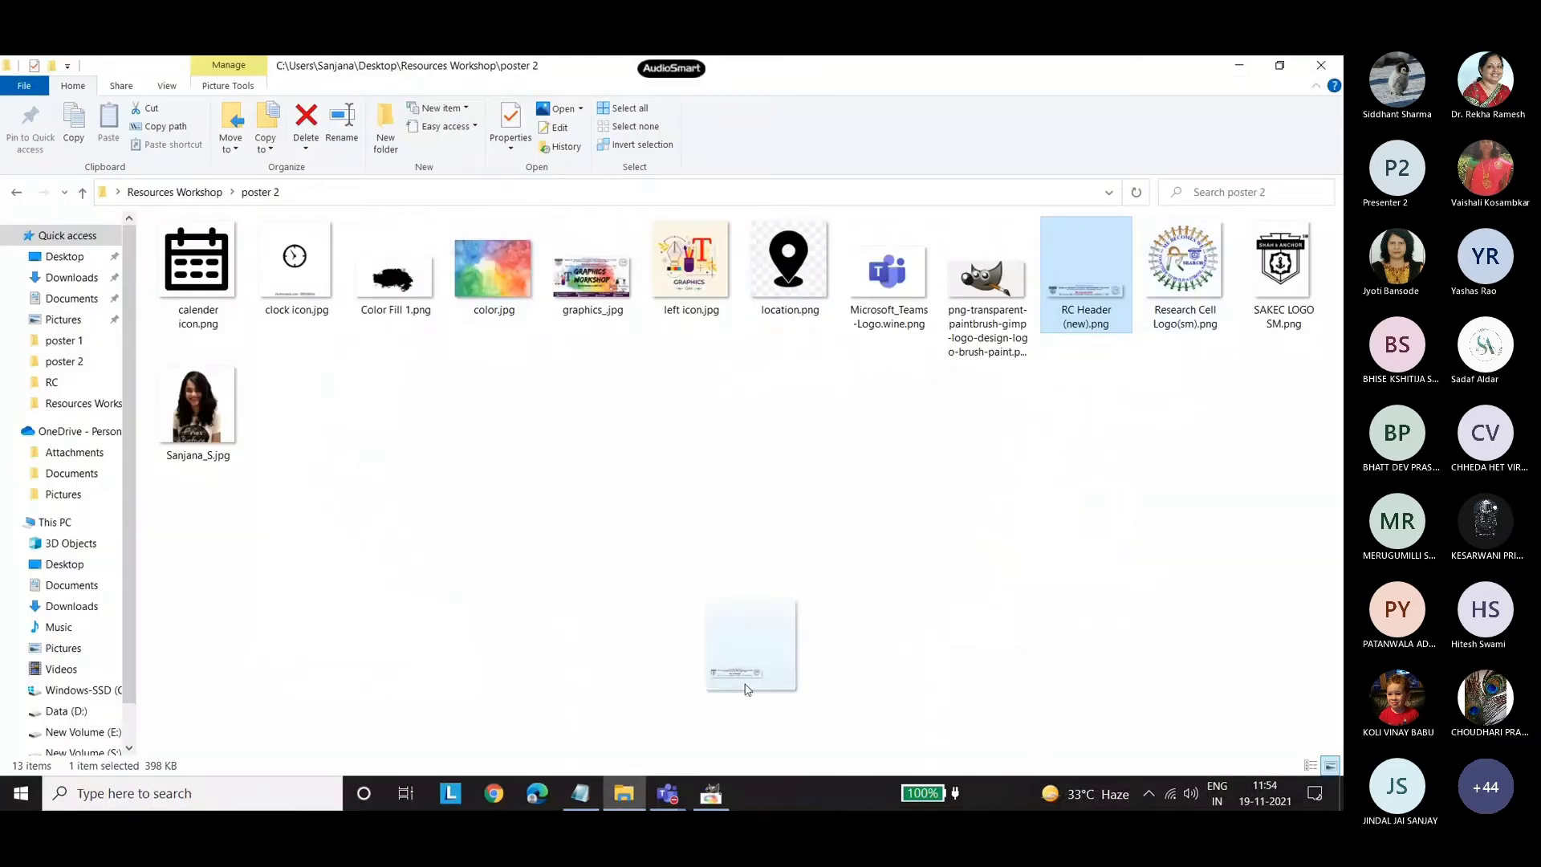
{"action": "left_click_drag", "start_coordinate": [747, 689], "coordinate": [642, 433]}
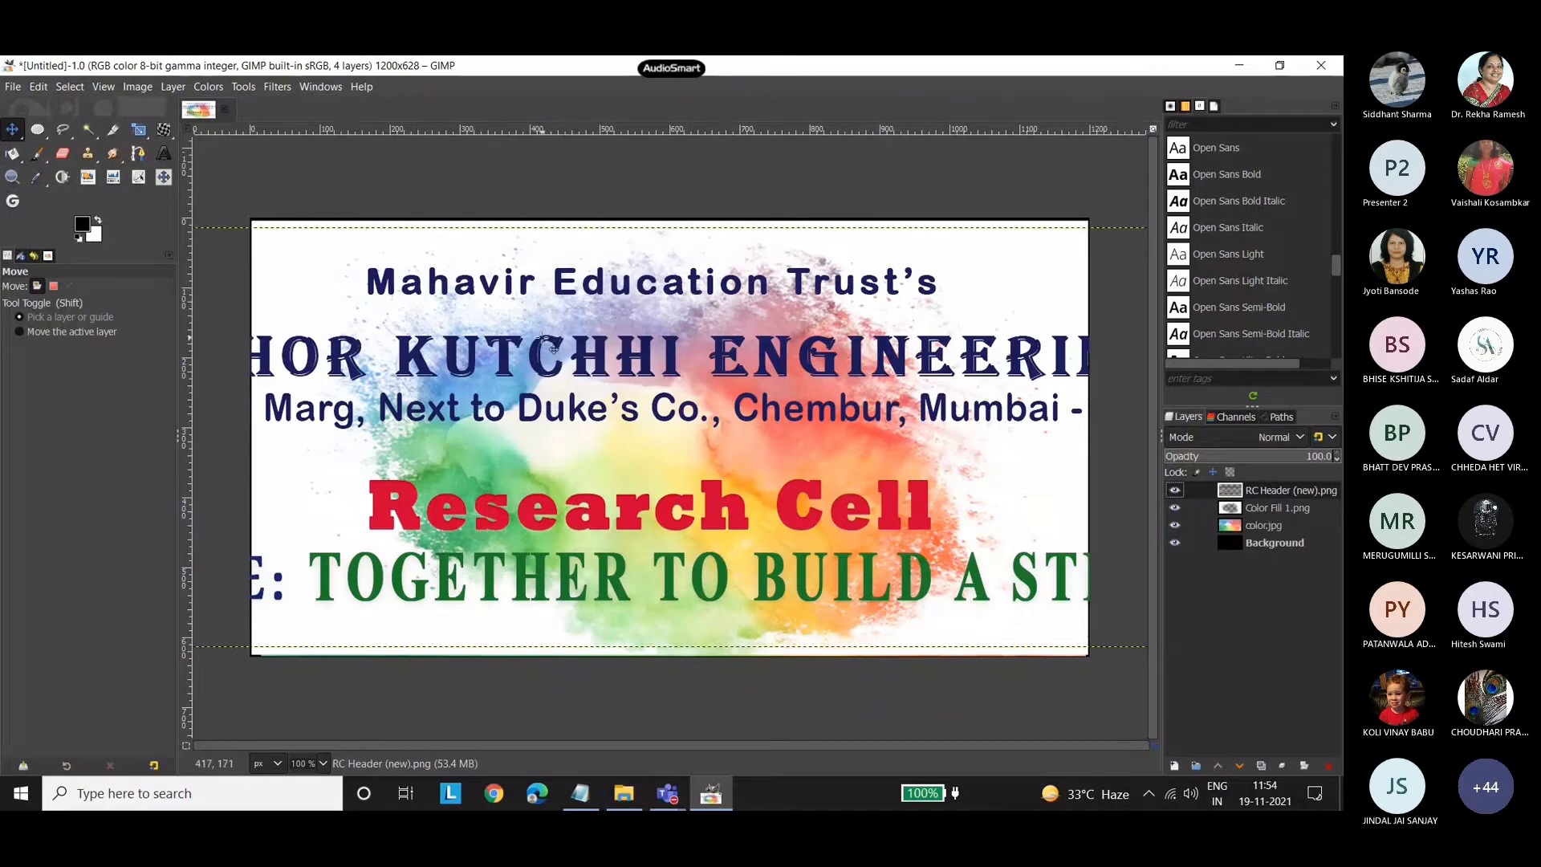
Scale the RC Header (new).png layer proportionally to about 1070 × 178 px and move it to the upper edge of the canvas.
{"action": "left_click", "coordinate": [140, 138]}
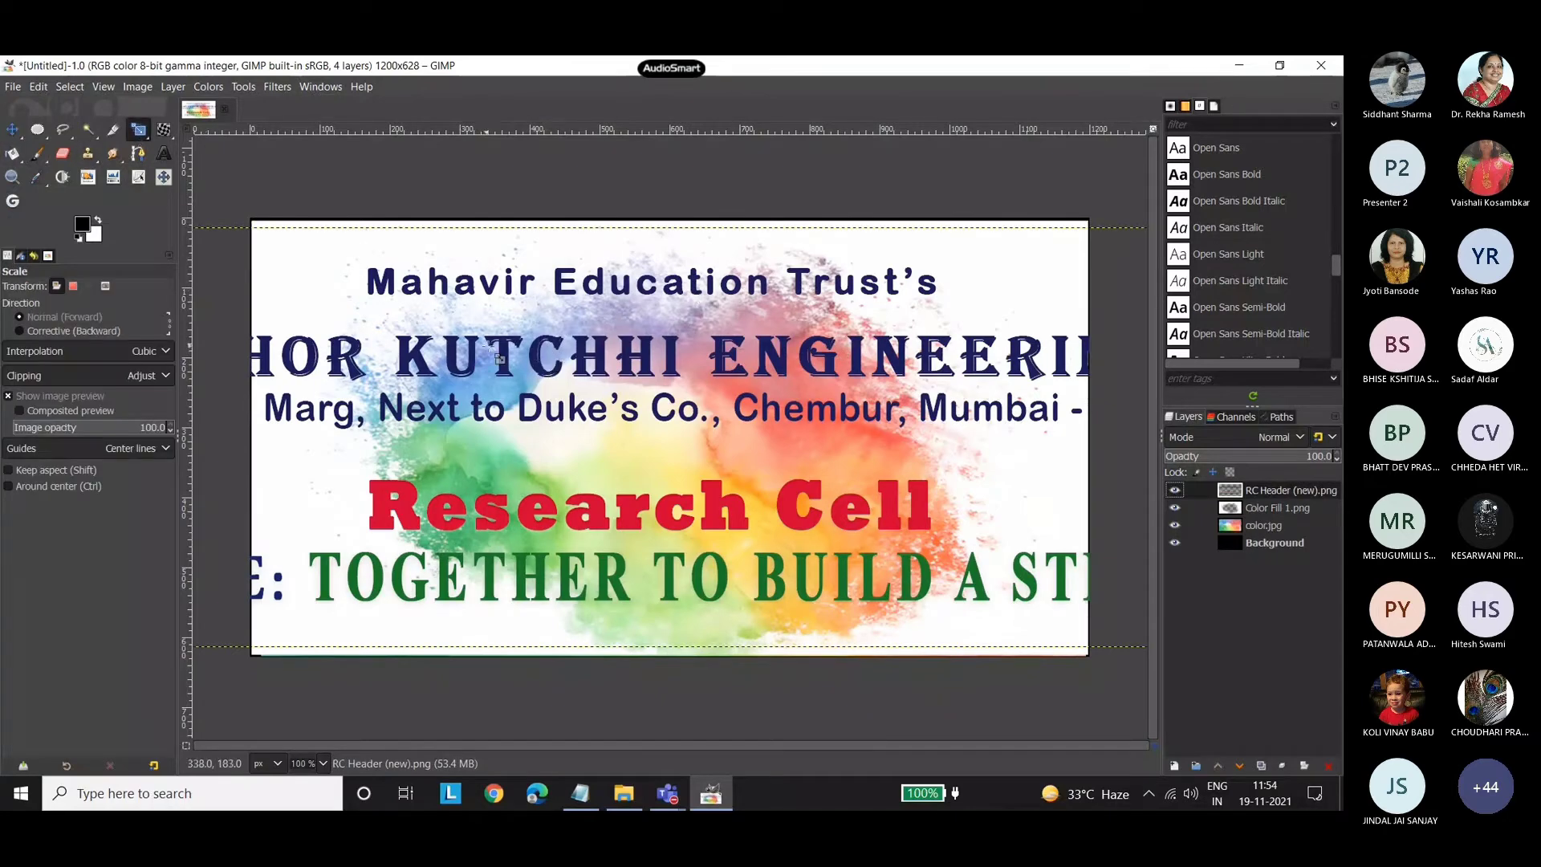
{"action": "left_click", "coordinate": [512, 361]}
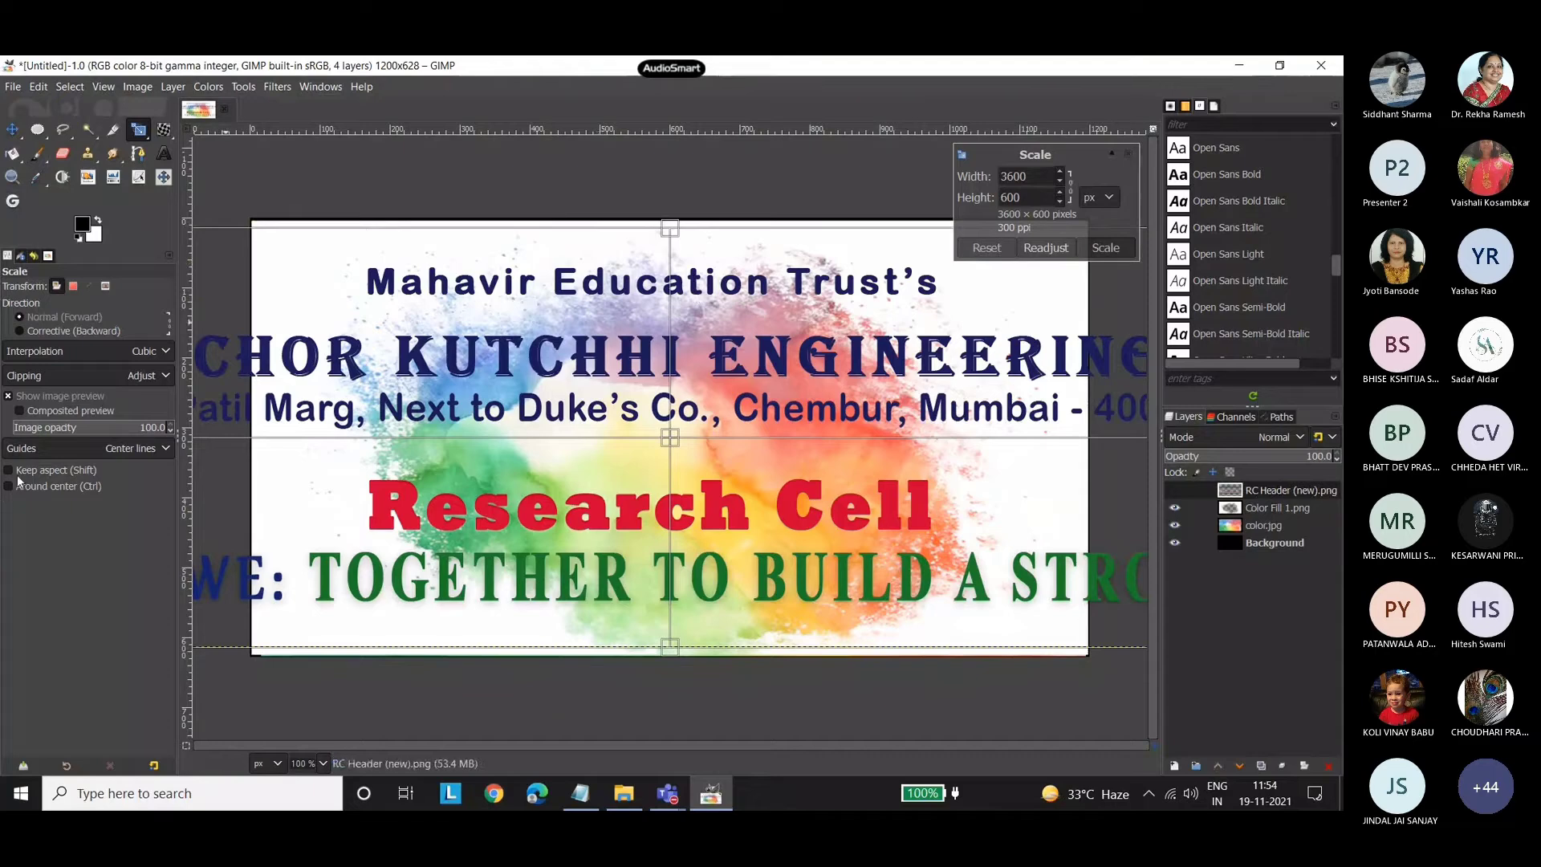
{"action": "key", "text": "shift"}
{"action": "left_click_drag", "start_coordinate": [666, 231], "coordinate": [610, 529]}
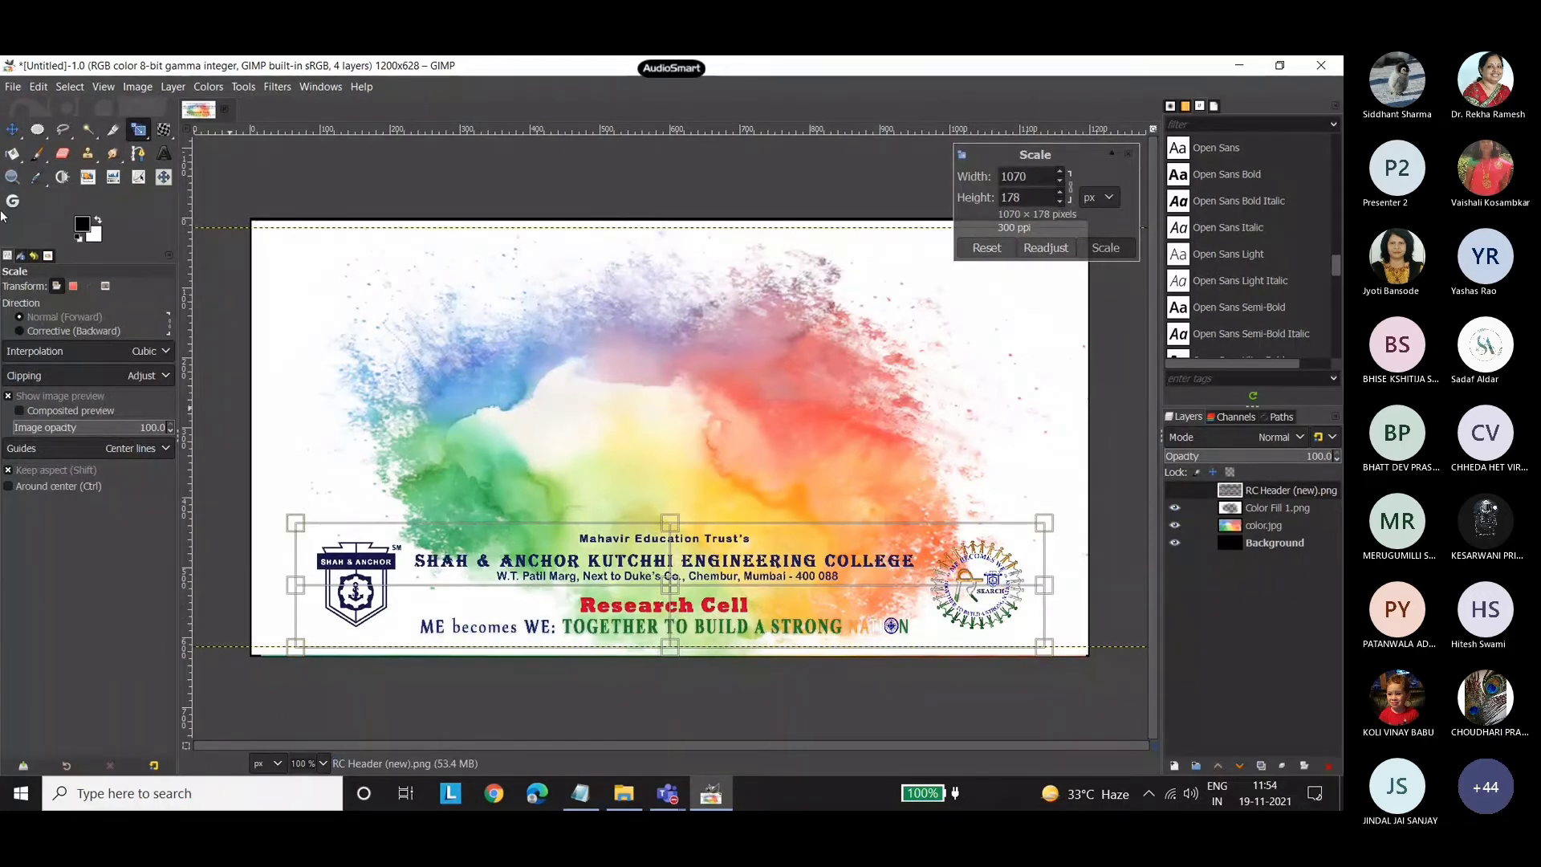
{"action": "key", "text": "m"}
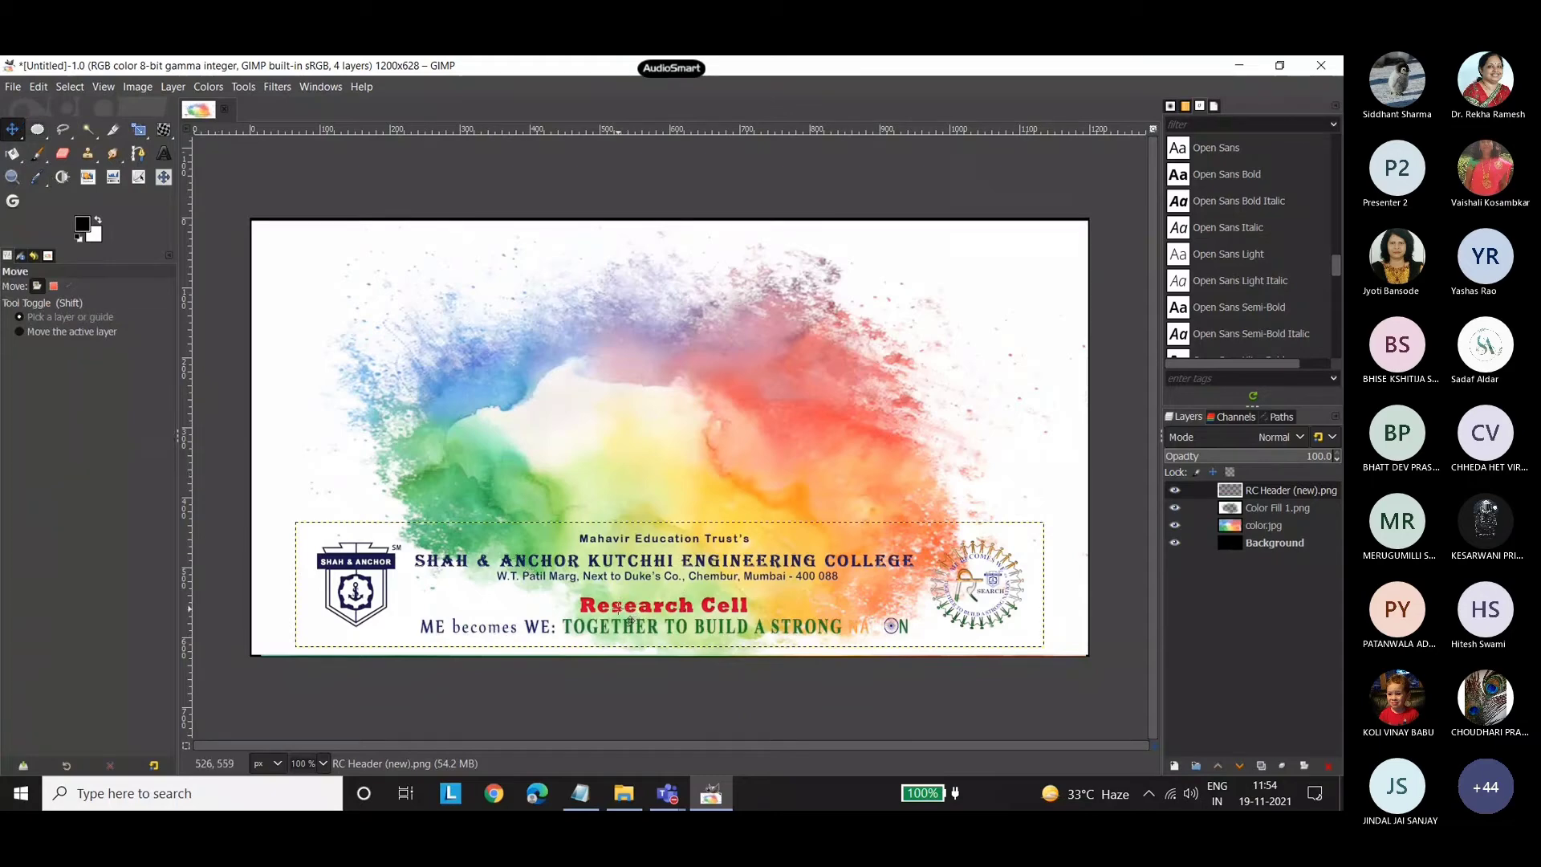
{"action": "left_click_drag", "start_coordinate": [639, 609], "coordinate": [626, 306]}
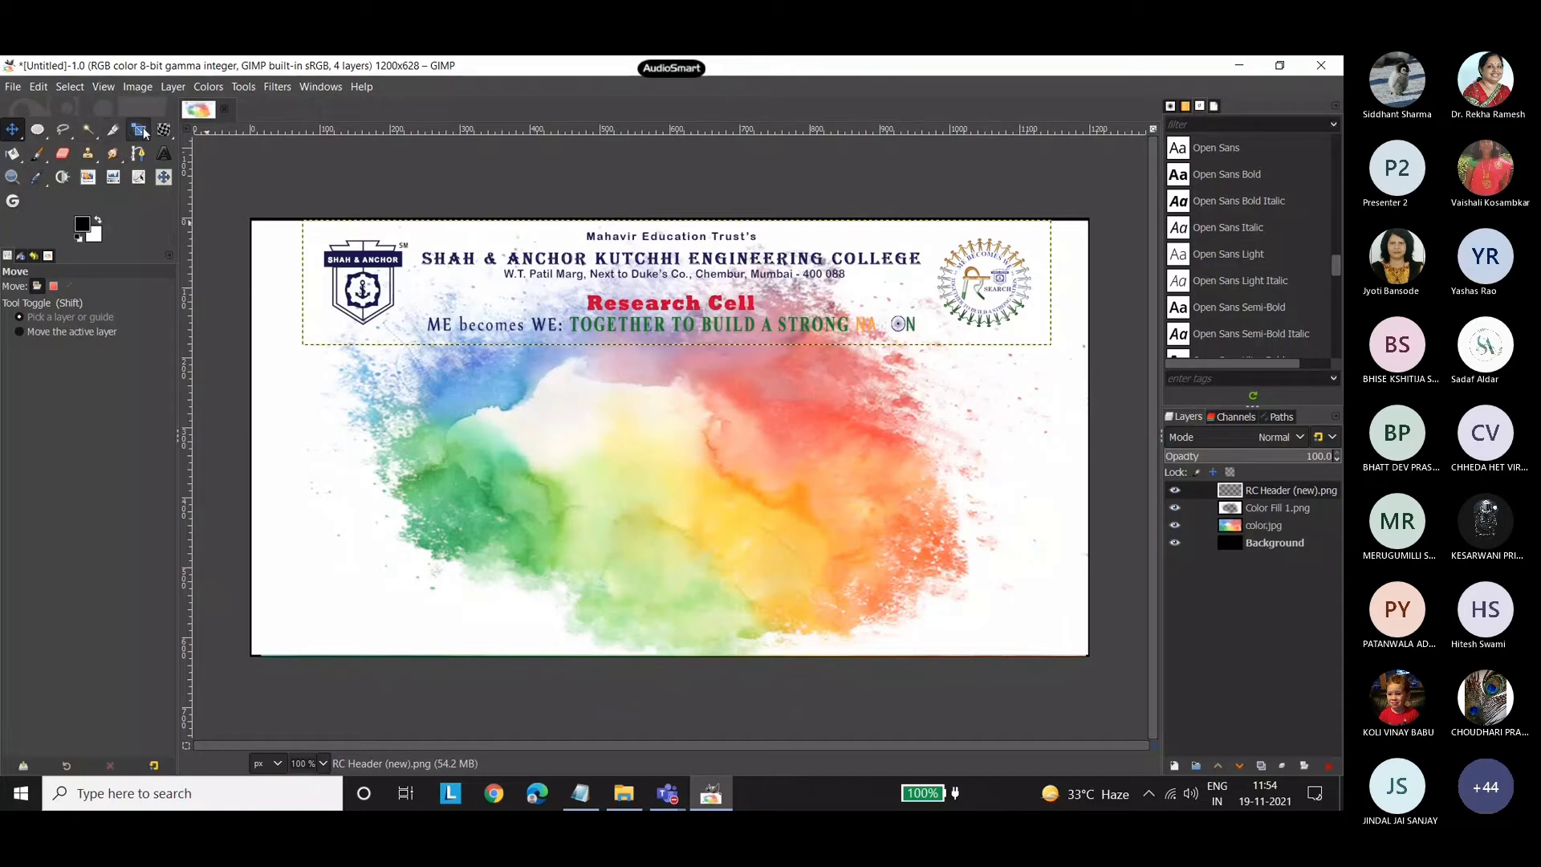
Enlarge the header layer proportionally on both sides so it spans nearly the full canvas width.
{"action": "left_click", "coordinate": [139, 129]}
{"action": "left_click", "coordinate": [532, 325]}
{"action": "left_click_drag", "start_coordinate": [304, 284], "coordinate": [249, 282]}
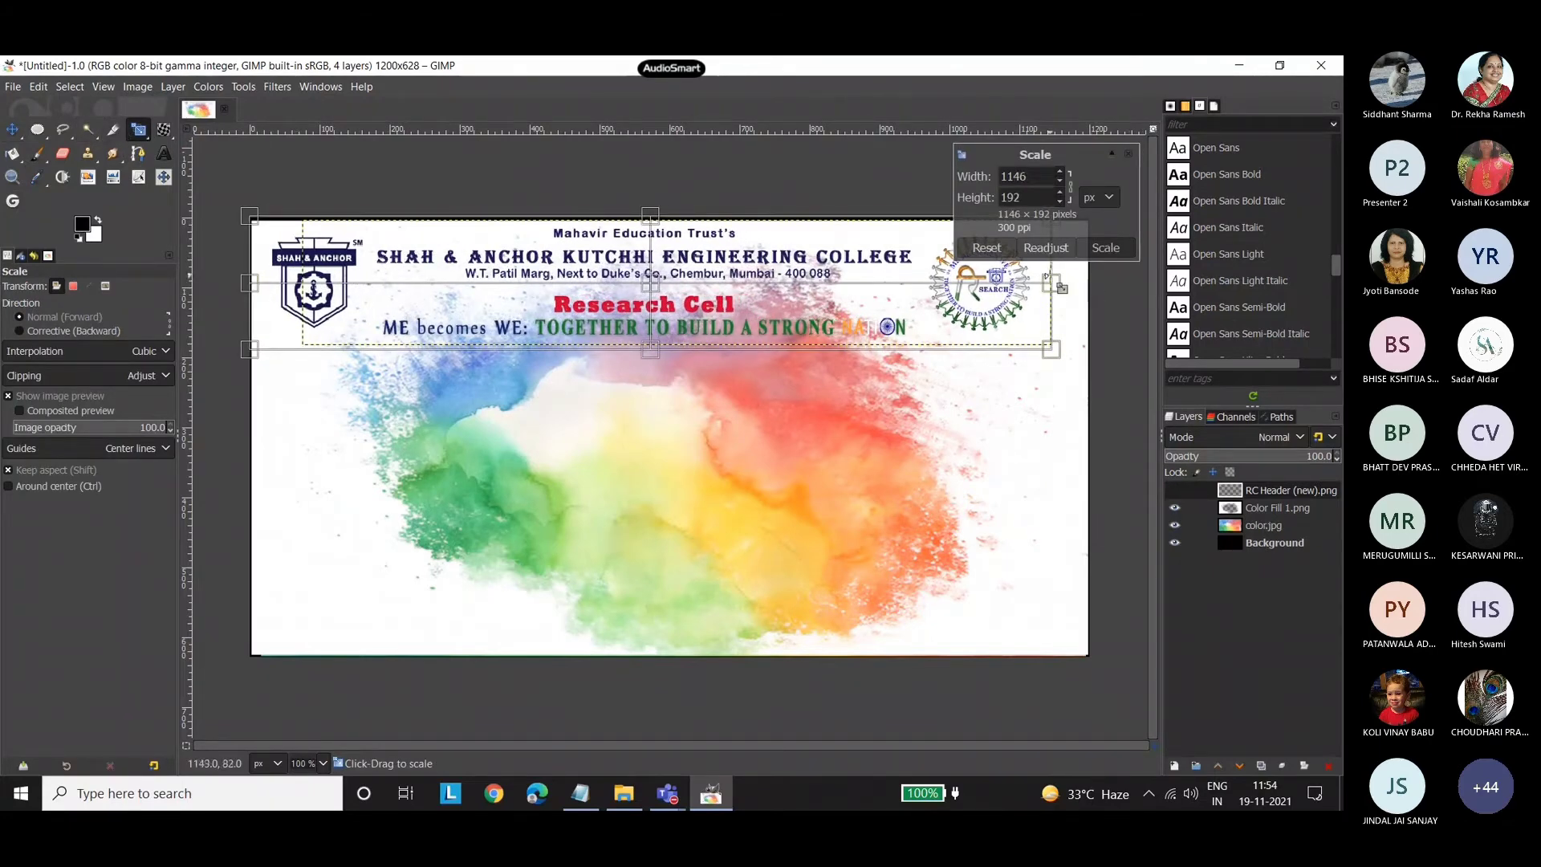
{"action": "left_click_drag", "start_coordinate": [1056, 283], "coordinate": [1076, 283]}
{"action": "key", "text": "m"}
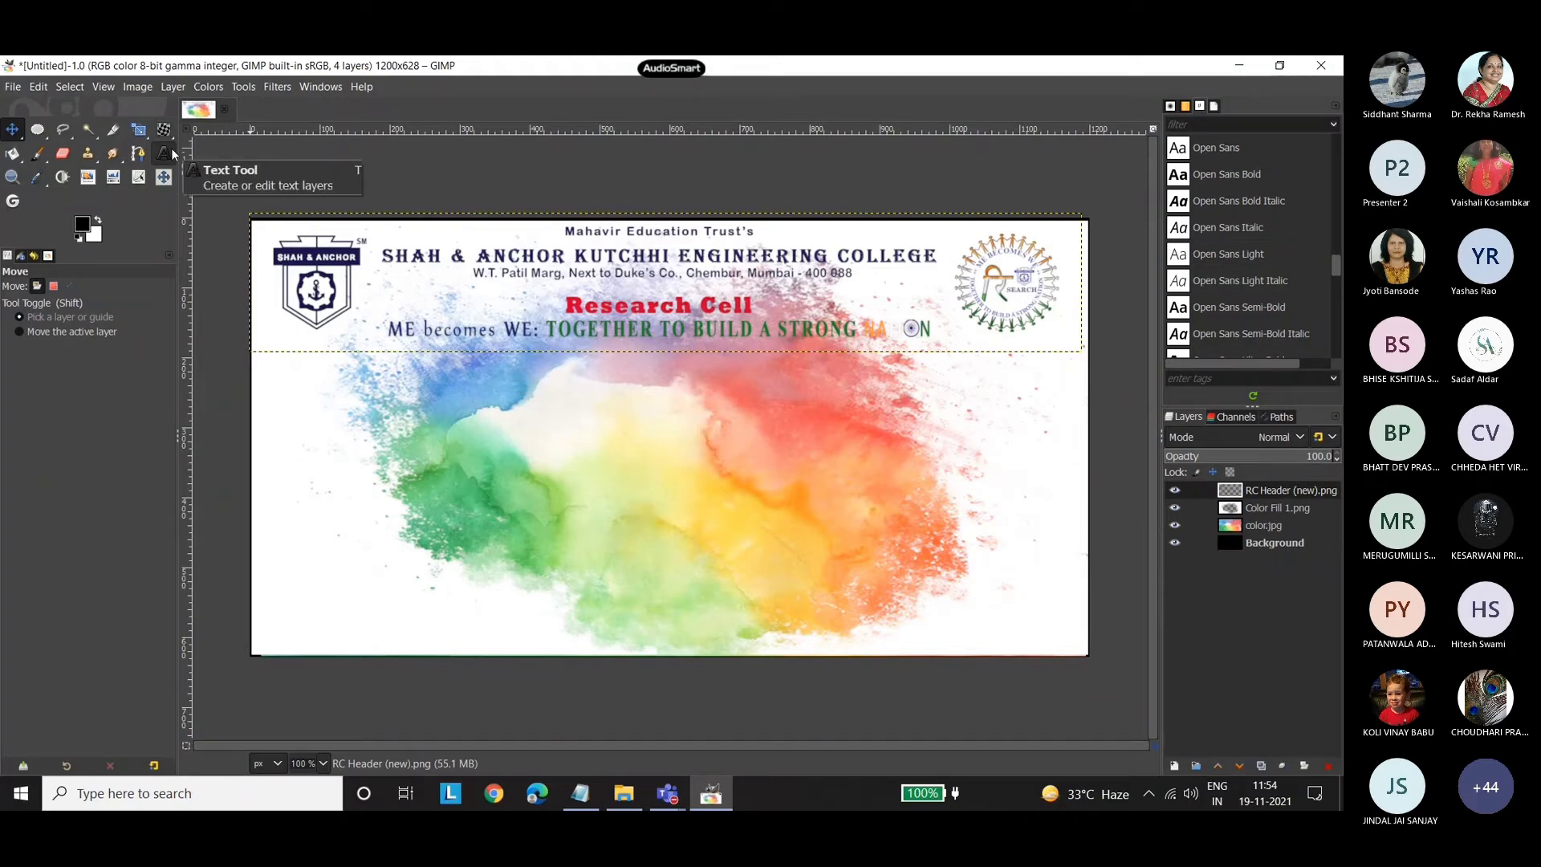
Preview left icon.jpg in the poster 2 folder and import it as a new layer, converted to the built-in sRGB profile.
{"action": "left_click", "coordinate": [637, 798]}
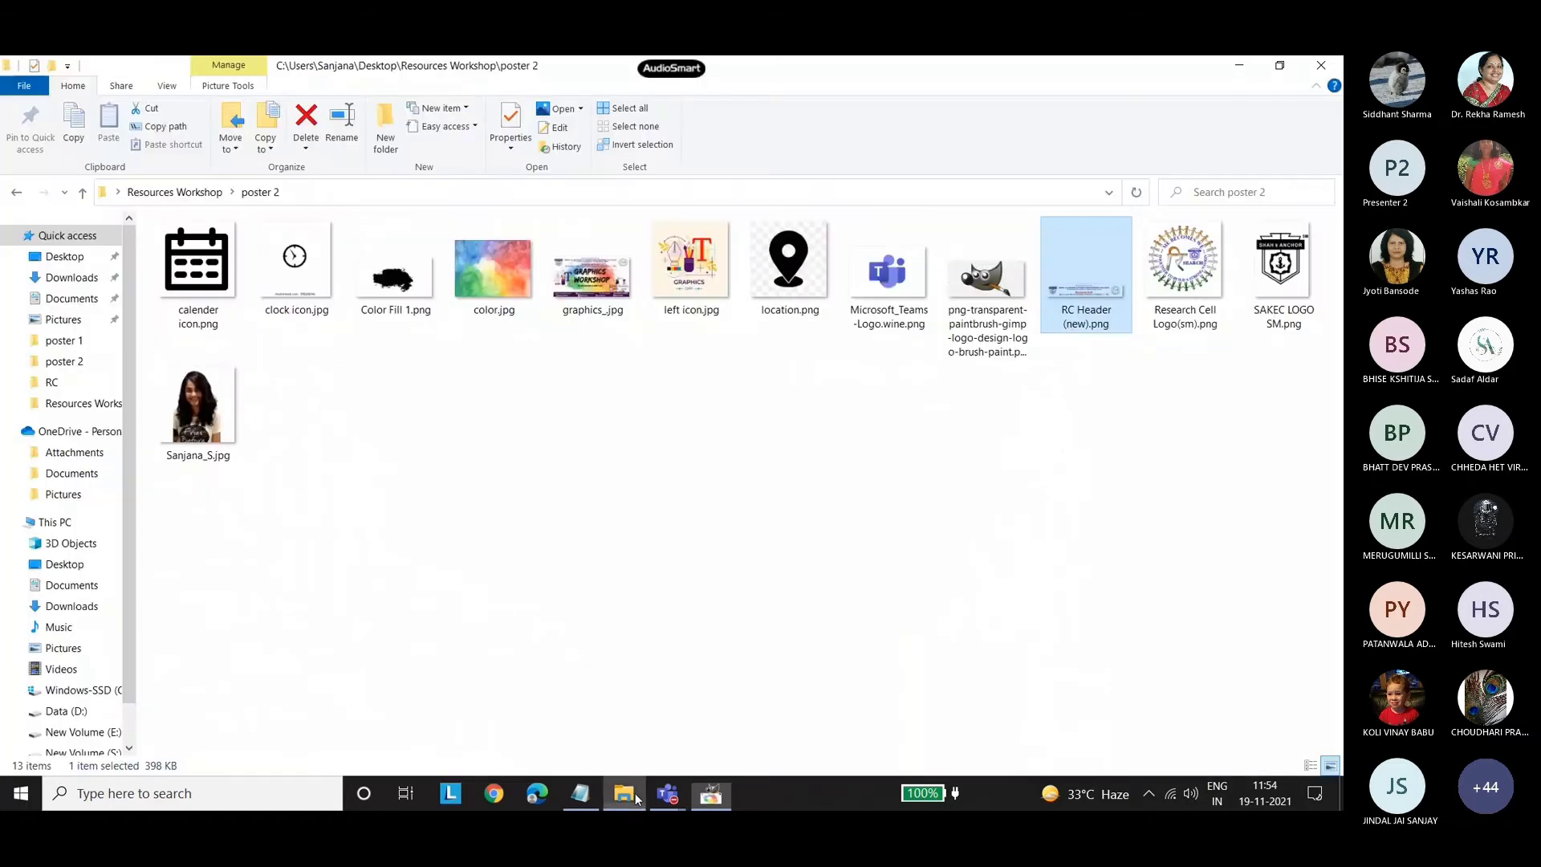
{"action": "double_click", "coordinate": [690, 271]}
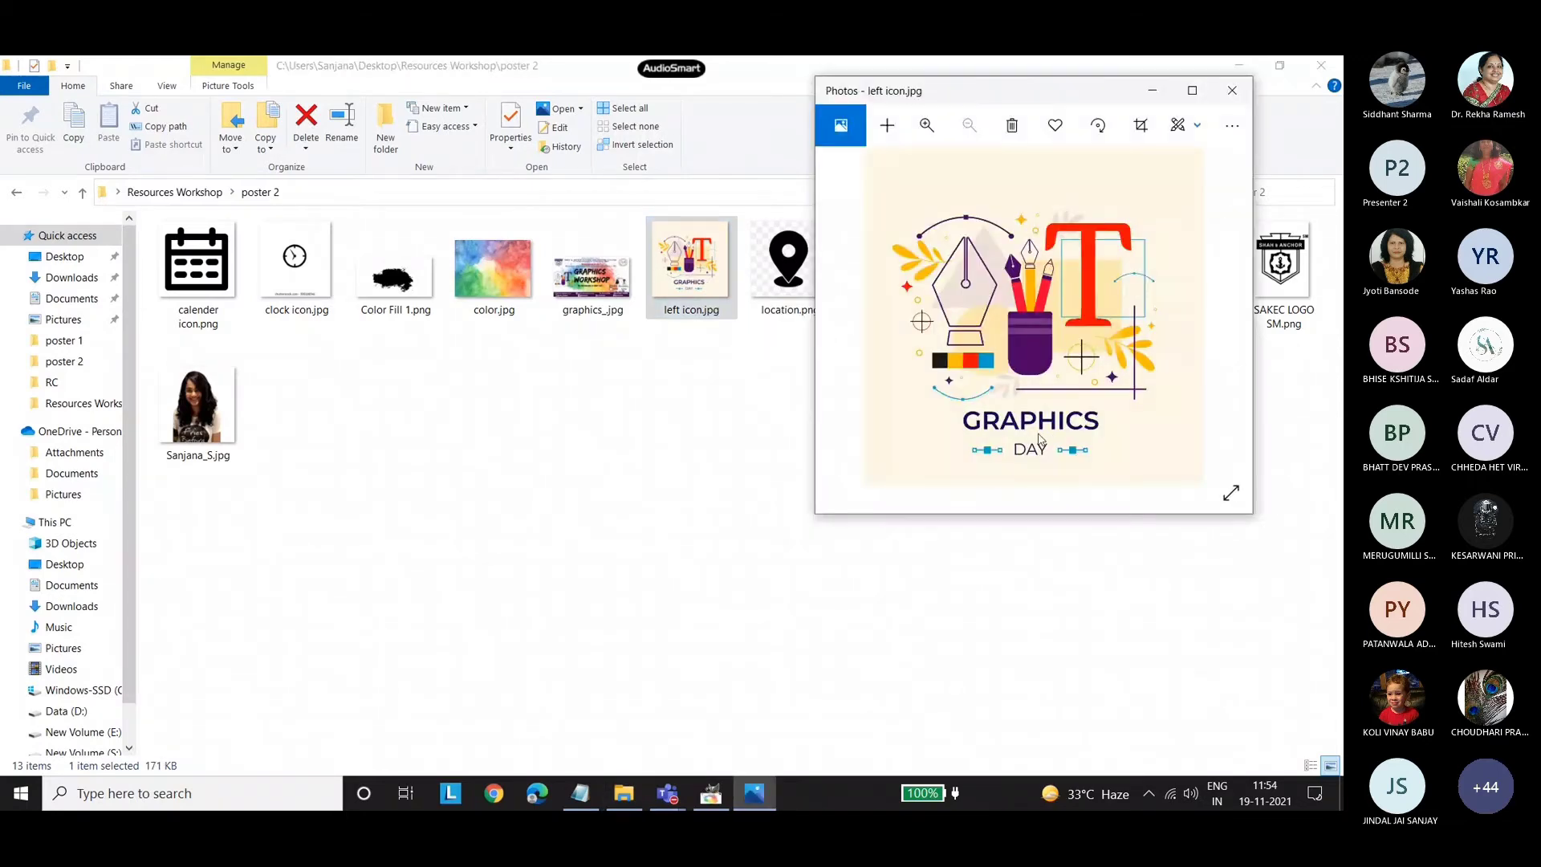
{"action": "left_click", "coordinate": [1232, 89]}
{"action": "left_click", "coordinate": [1232, 90]}
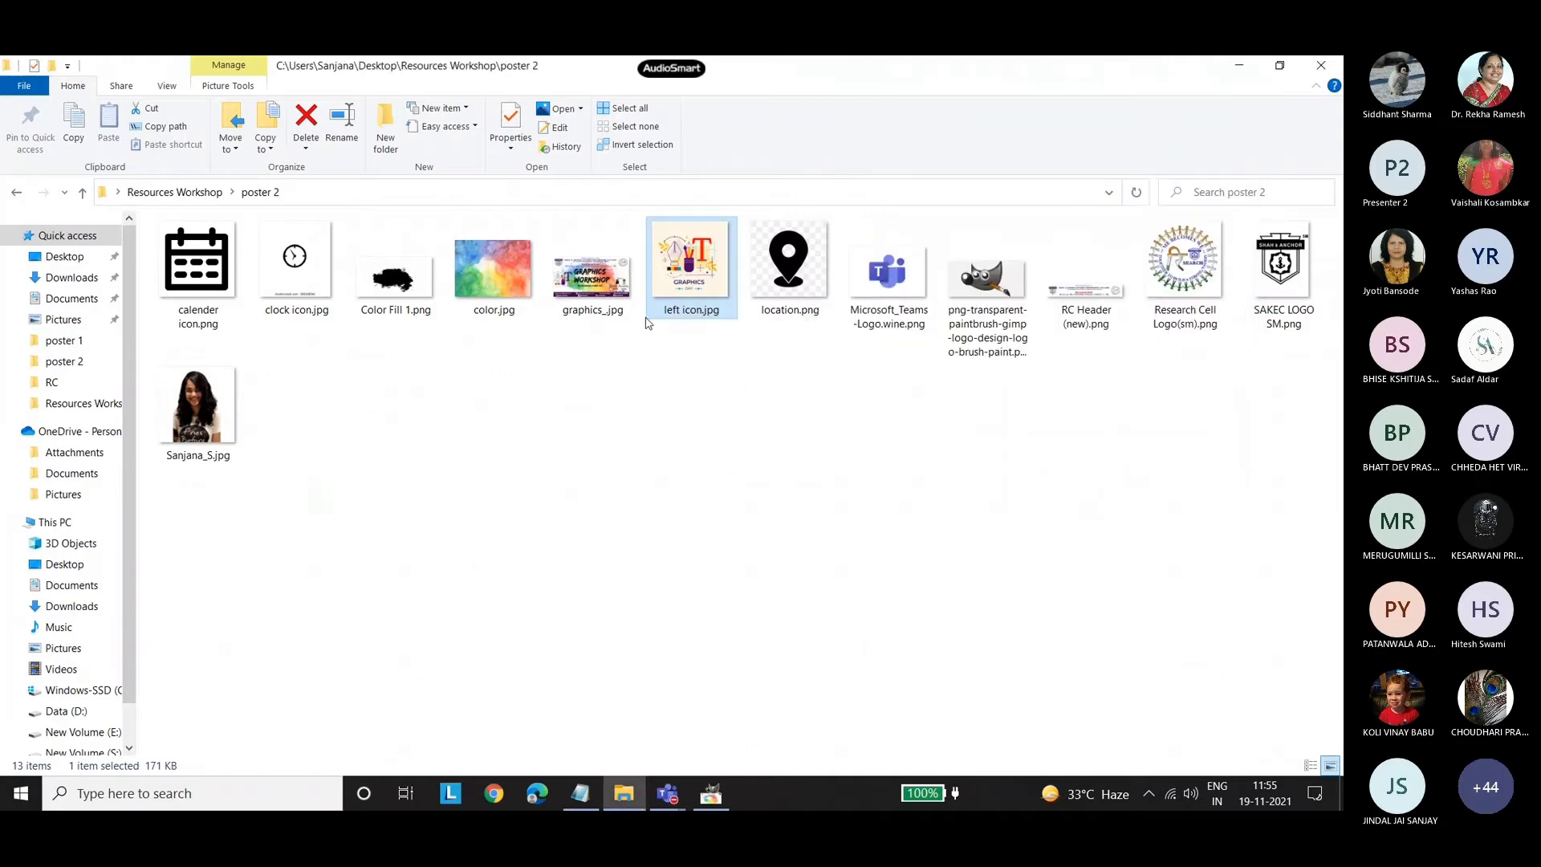
{"action": "left_click_drag", "start_coordinate": [714, 267], "coordinate": [669, 516]}
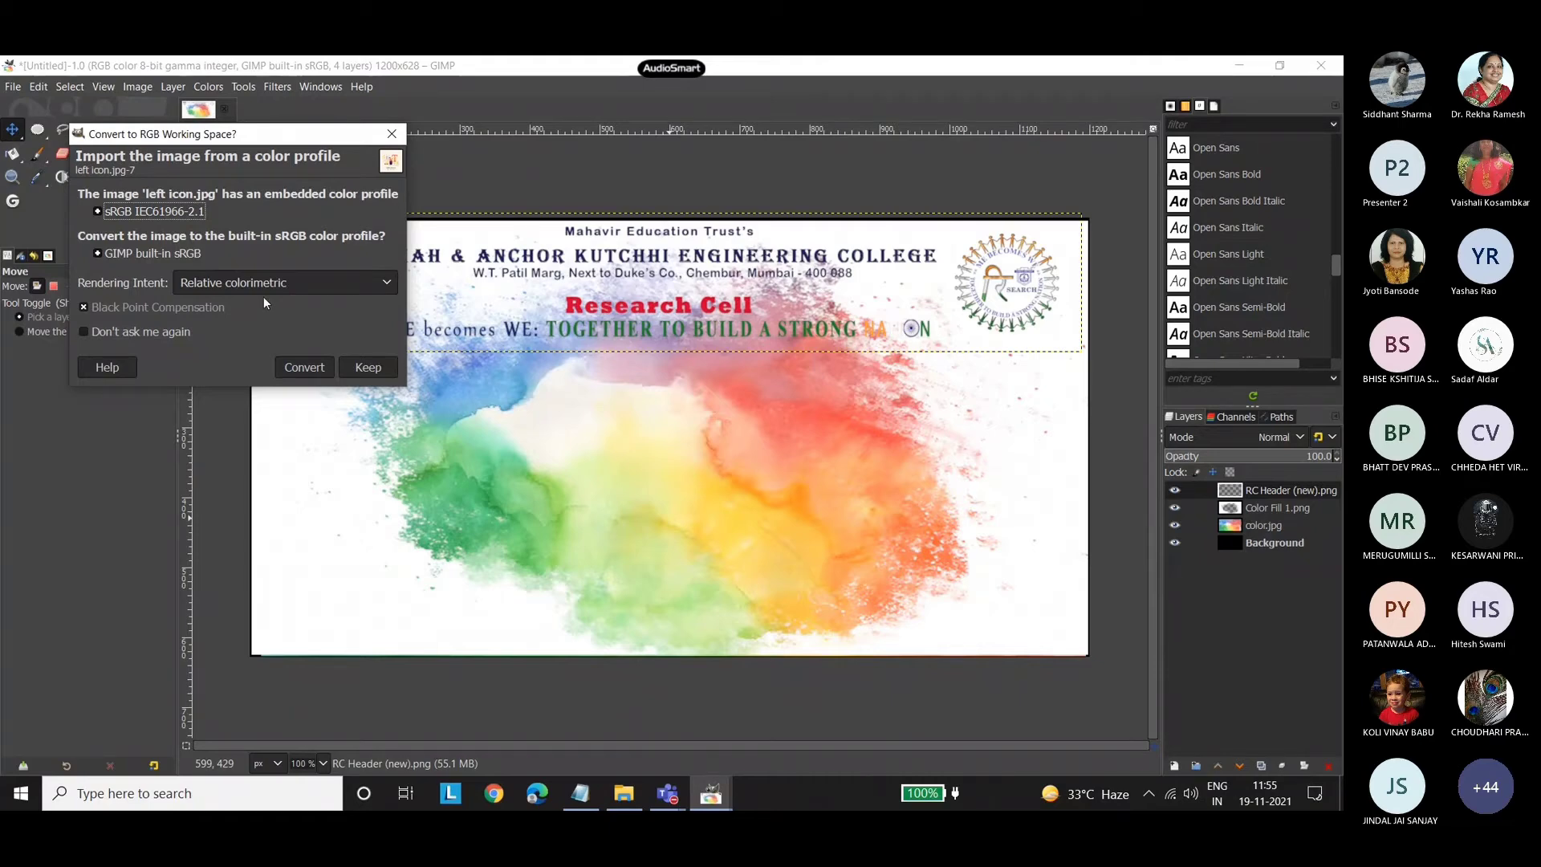
{"action": "left_click", "coordinate": [305, 368]}
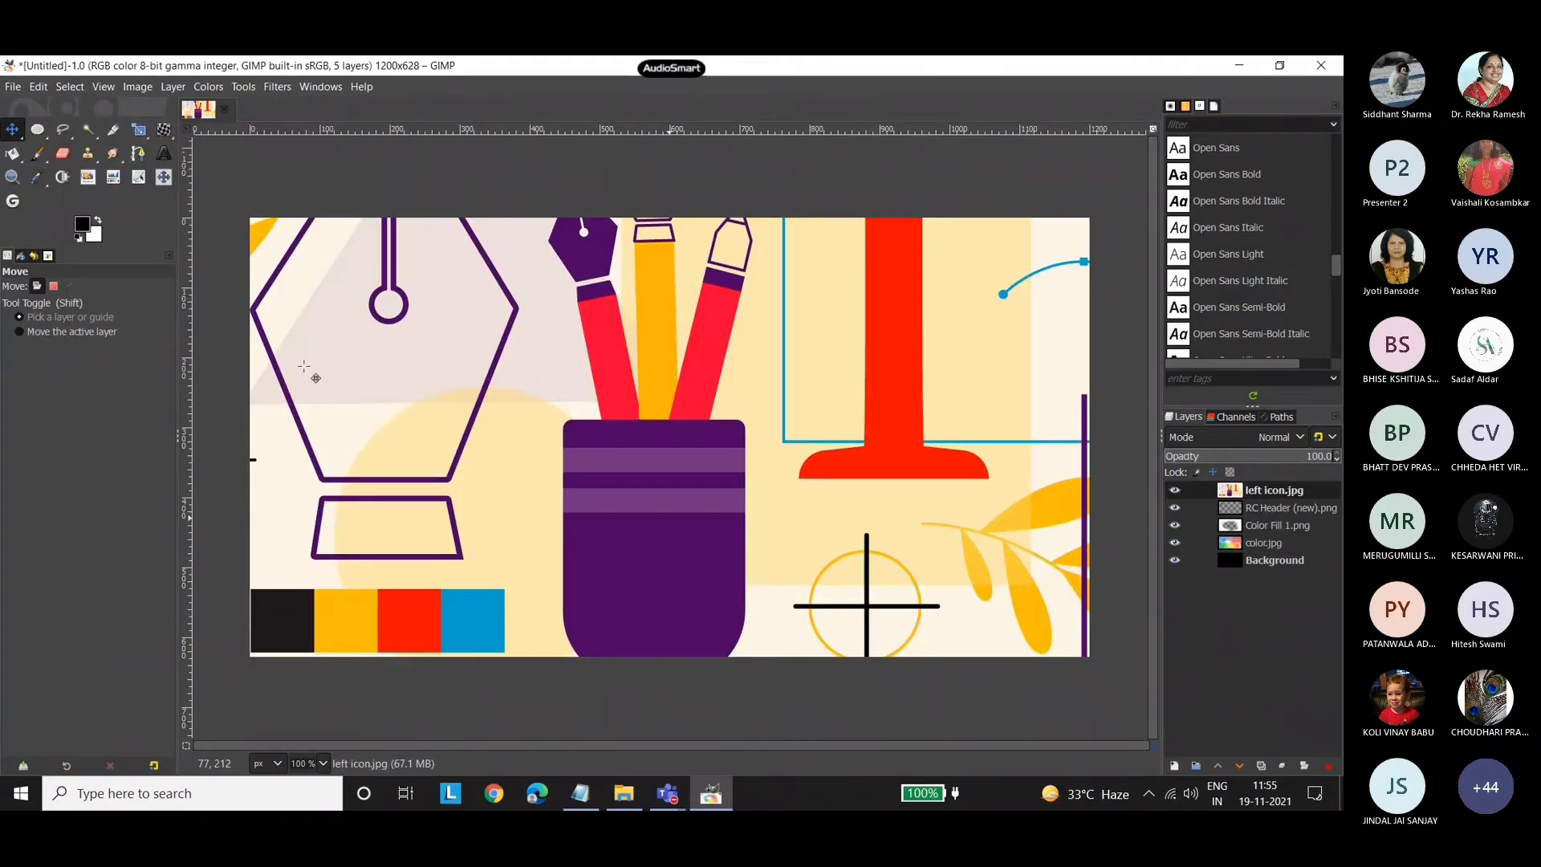
Scale the left icon.jpg layer proportionally to 400 × 400 px over the left half of the splash.
{"action": "left_click", "coordinate": [139, 129]}
{"action": "left_click", "coordinate": [671, 437]}
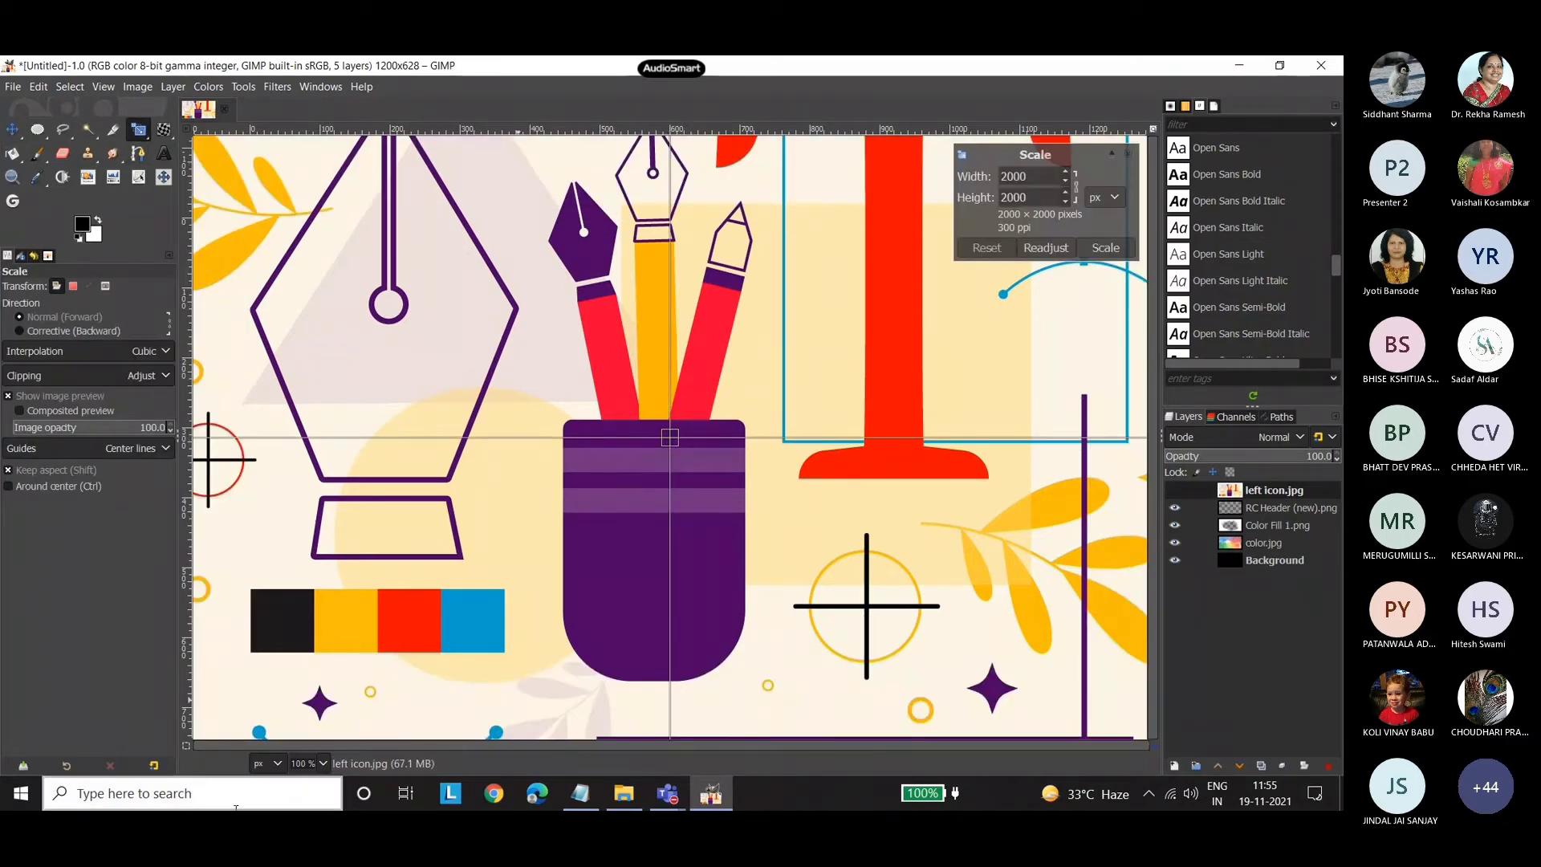
{"action": "left_click", "coordinate": [323, 764]}
{"action": "left_click", "coordinate": [325, 704]}
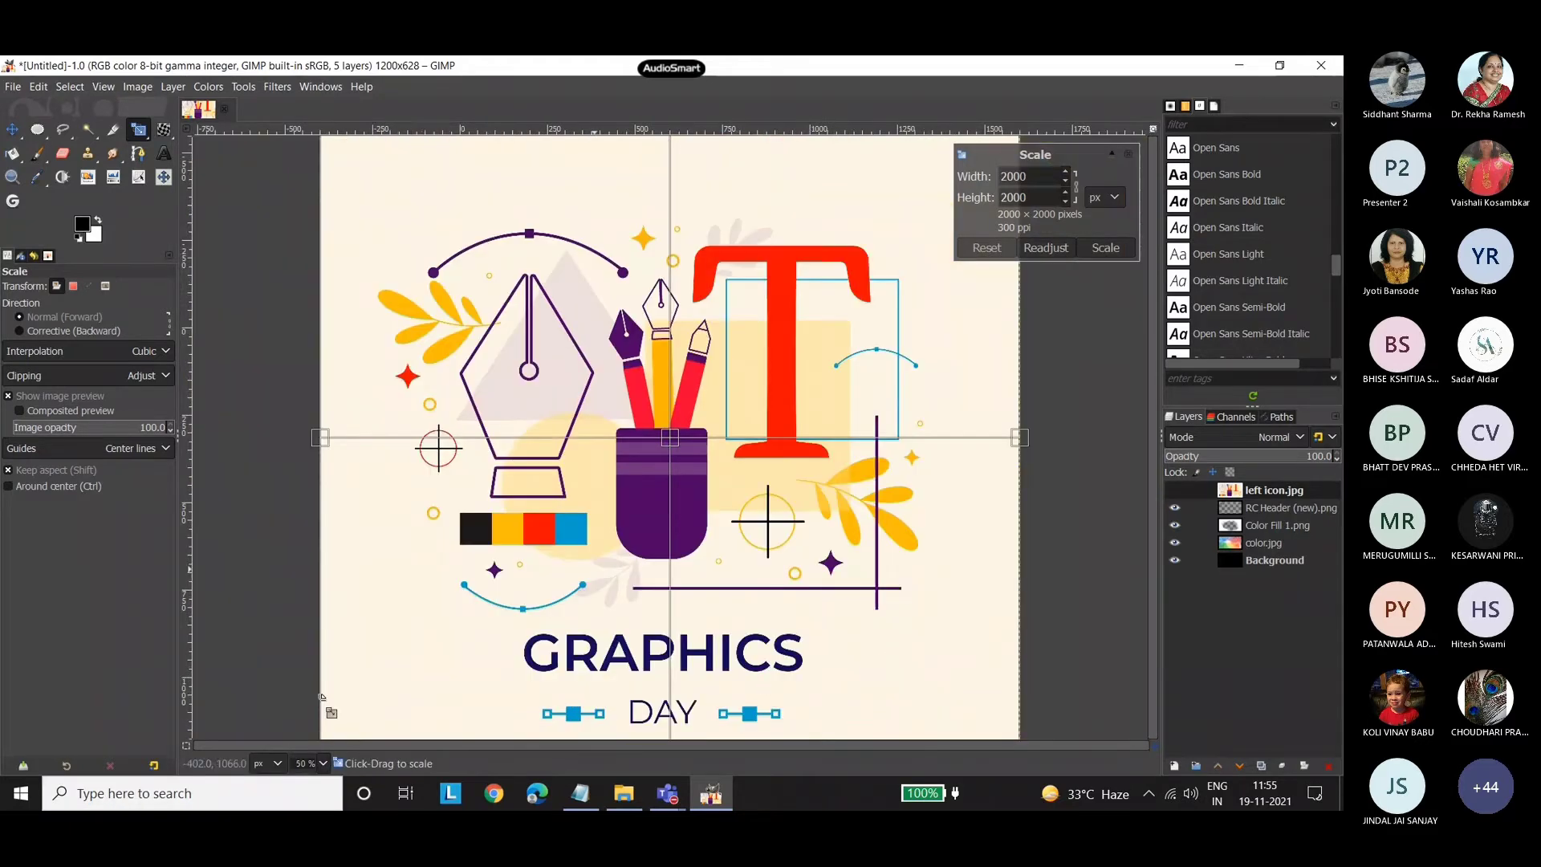
{"action": "left_click_drag", "start_coordinate": [321, 439], "coordinate": [595, 474]}
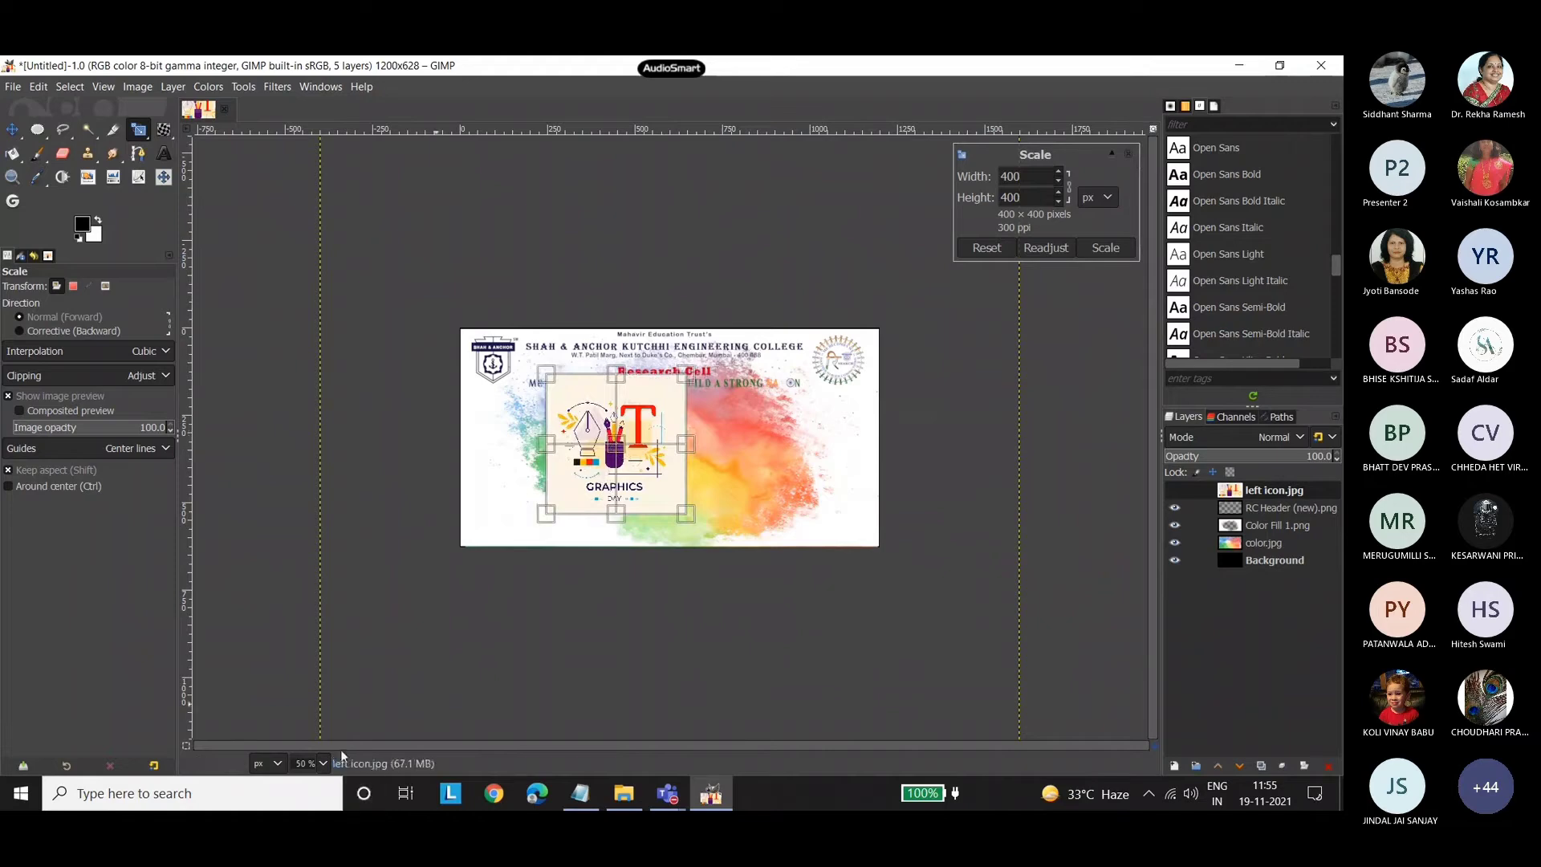
{"action": "left_click", "coordinate": [326, 762]}
{"action": "left_click", "coordinate": [318, 678]}
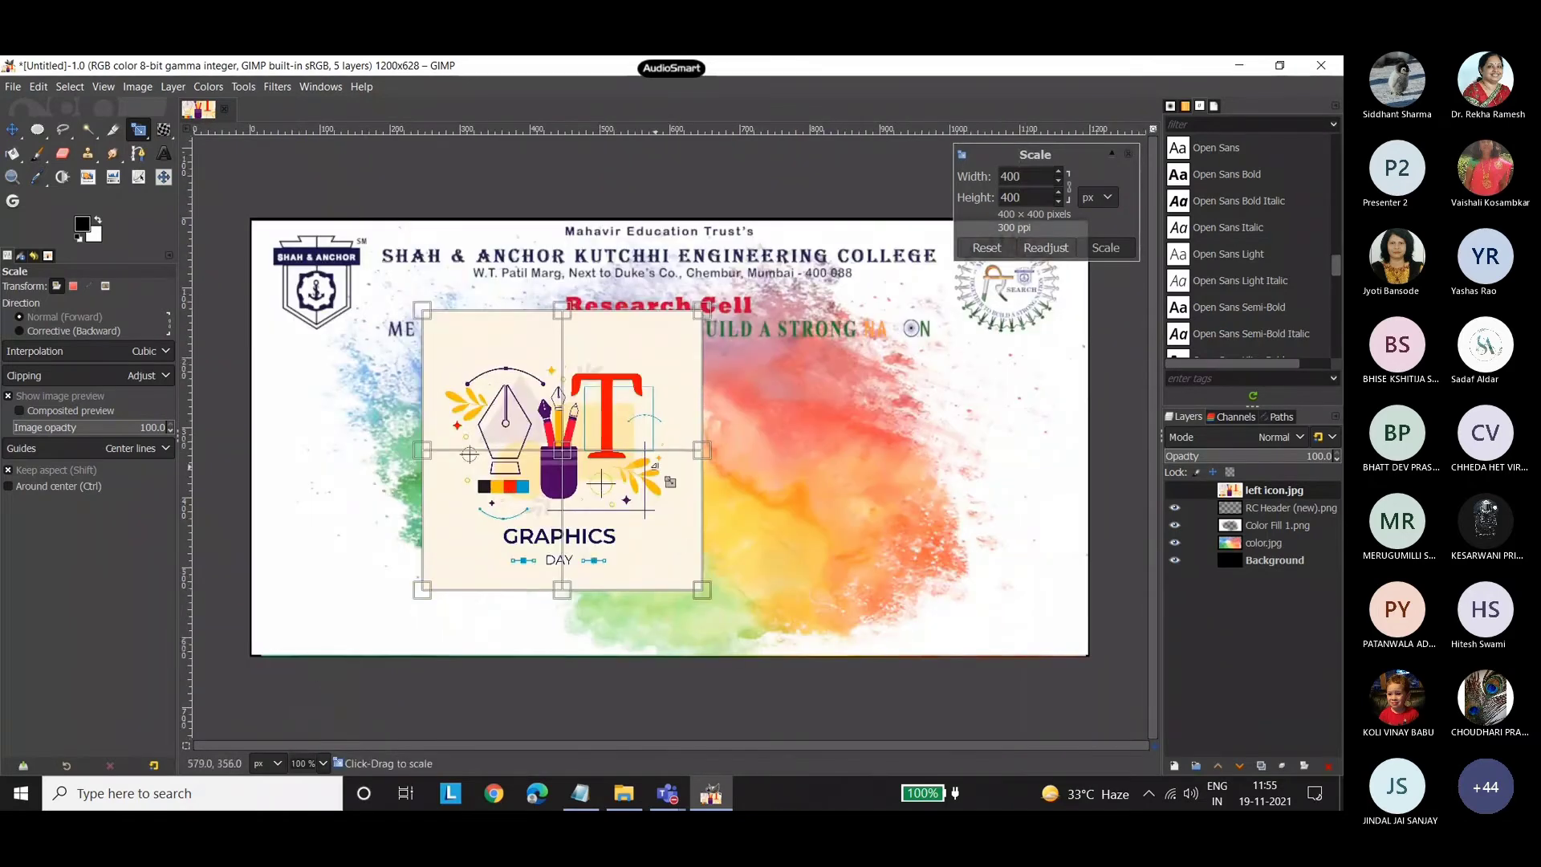
{"action": "left_click", "coordinate": [12, 129]}
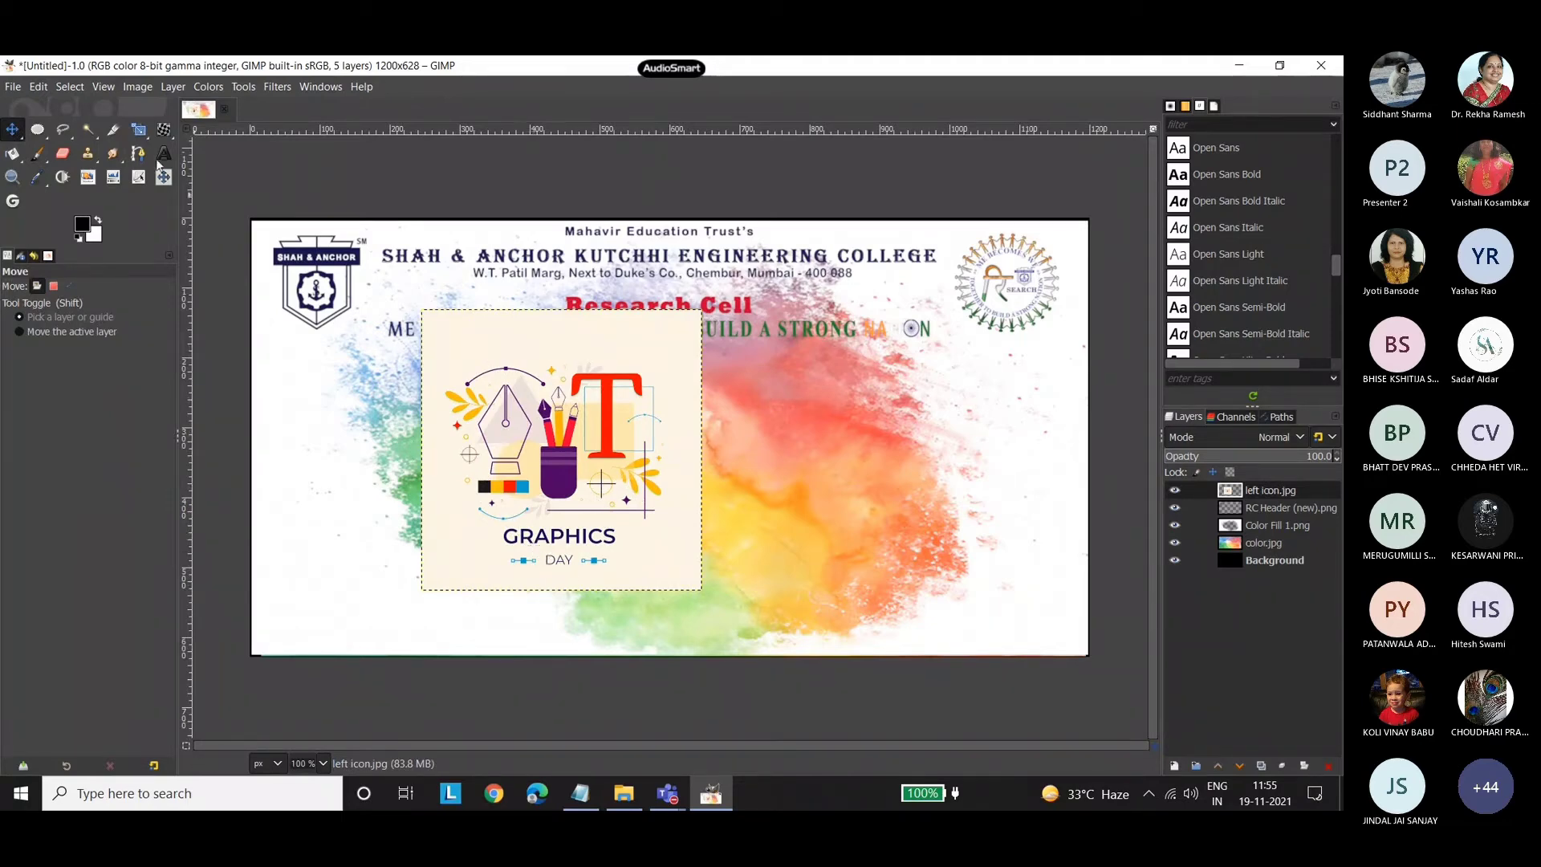
Delete the cream background of the left icon.jpg layer with Fuzzy Select, clear the selection, and shift the icon slightly left.
{"action": "right_click", "coordinate": [92, 134]}
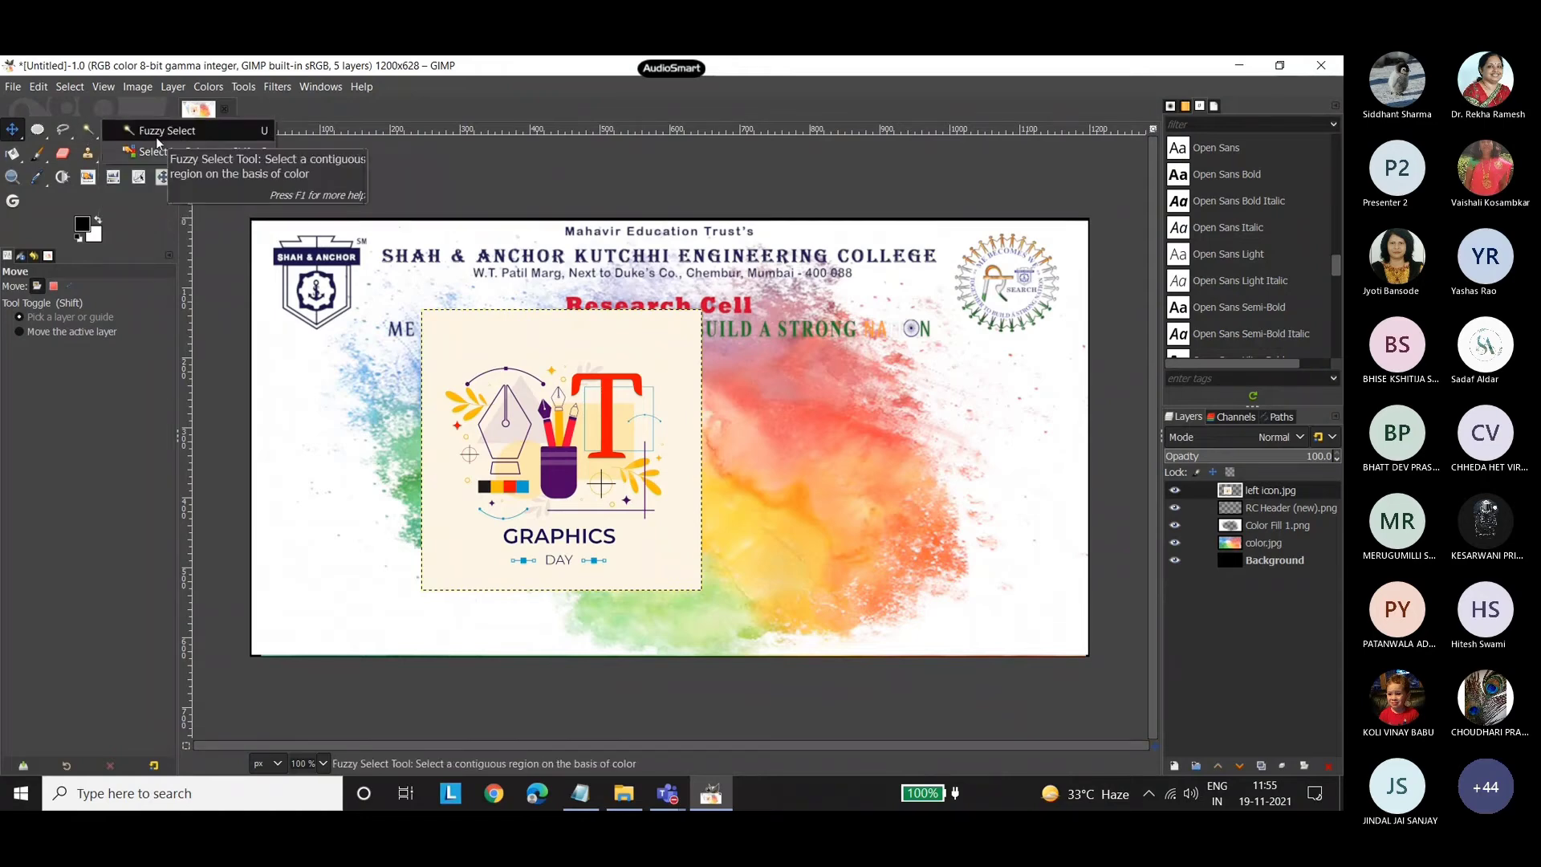
{"action": "left_click", "coordinate": [156, 135]}
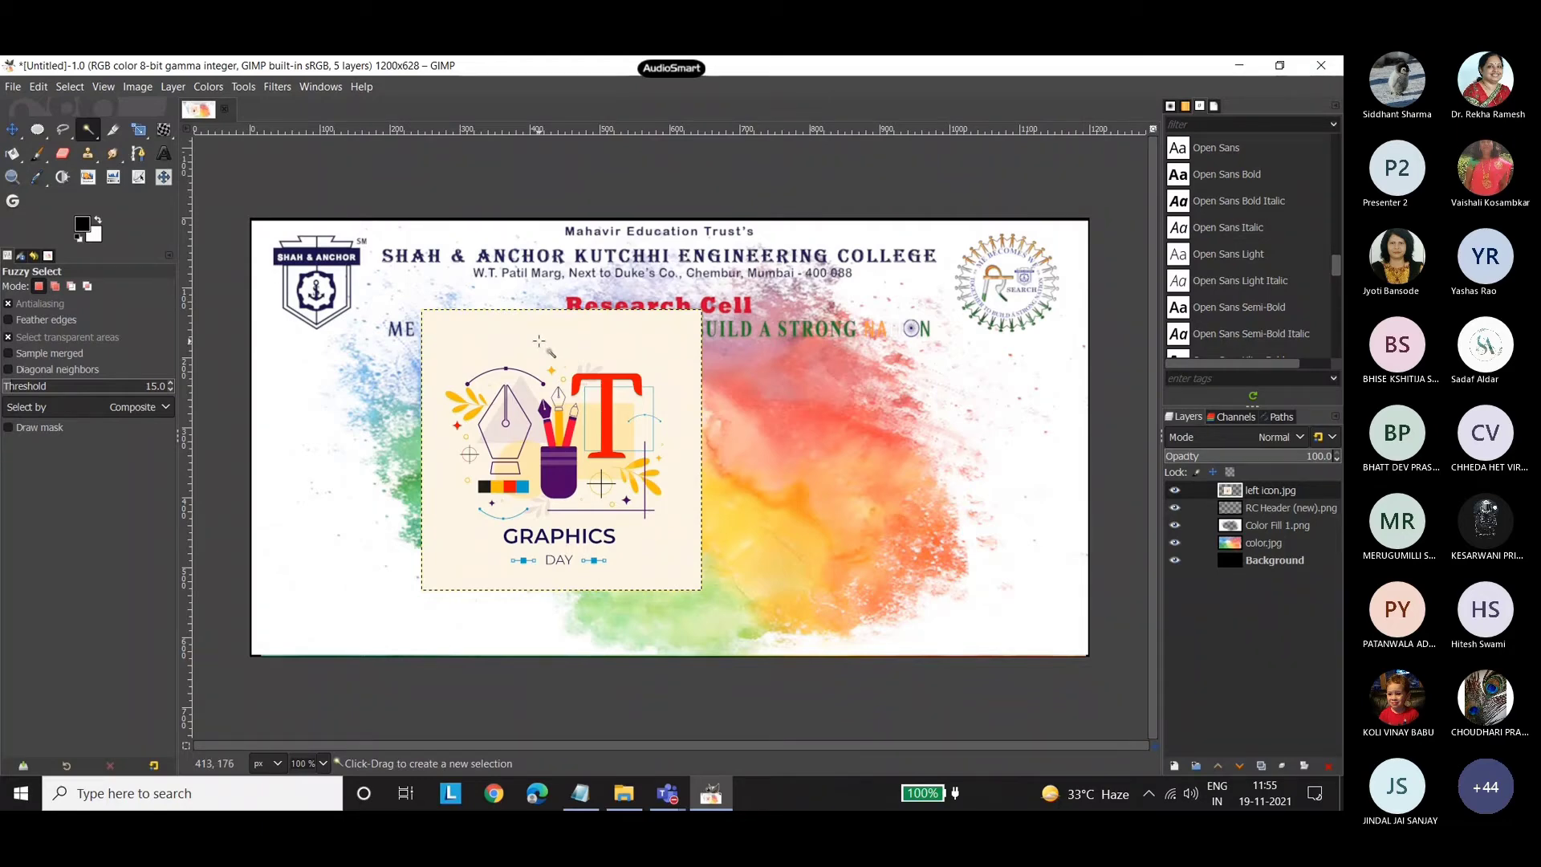
{"action": "left_click", "coordinate": [538, 341]}
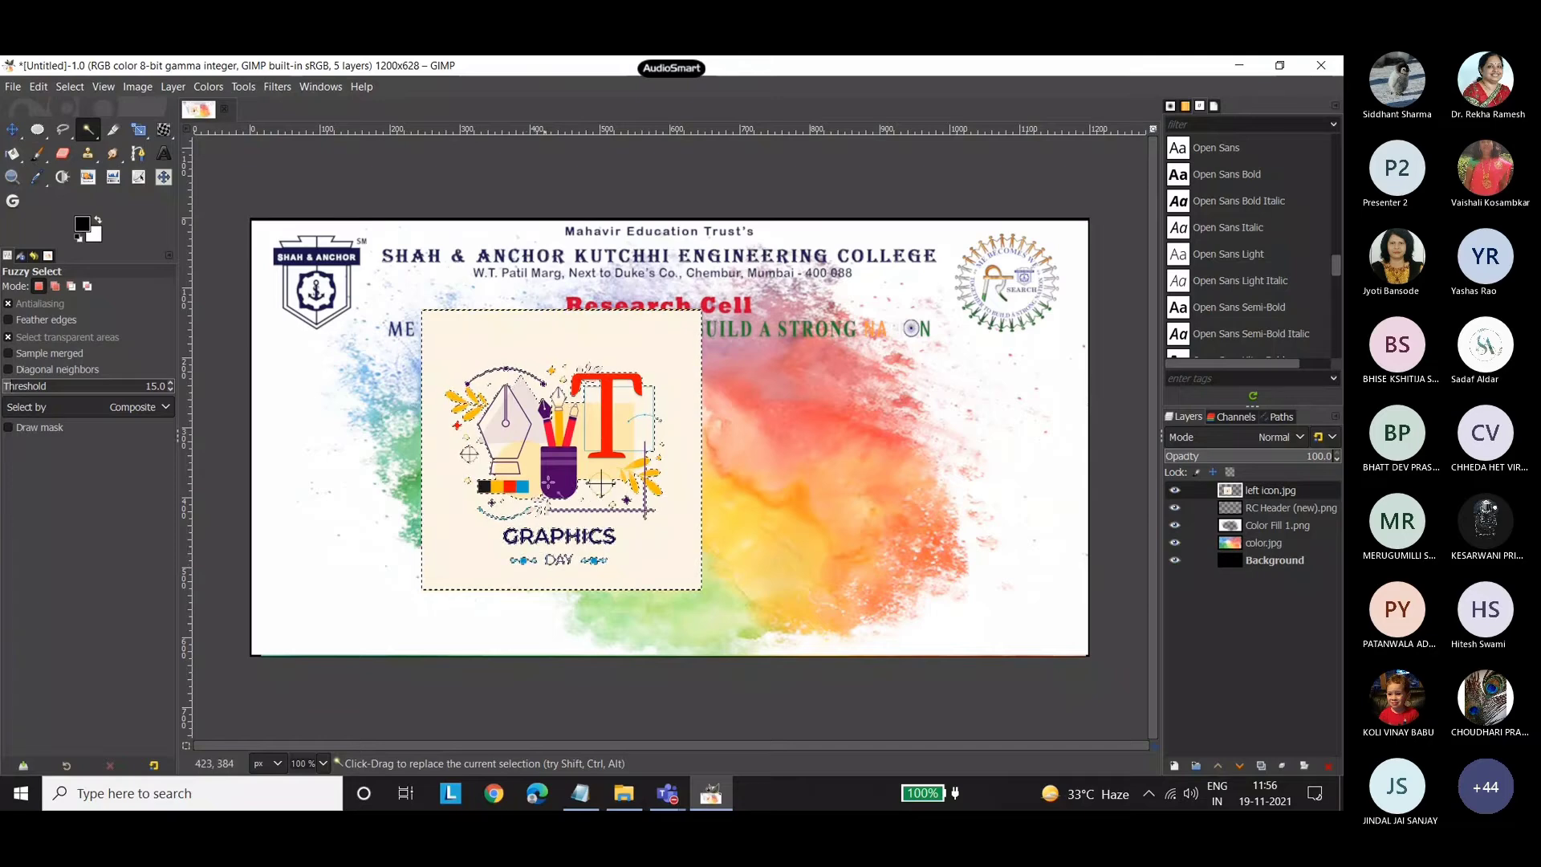
{"action": "key", "text": "Delete"}
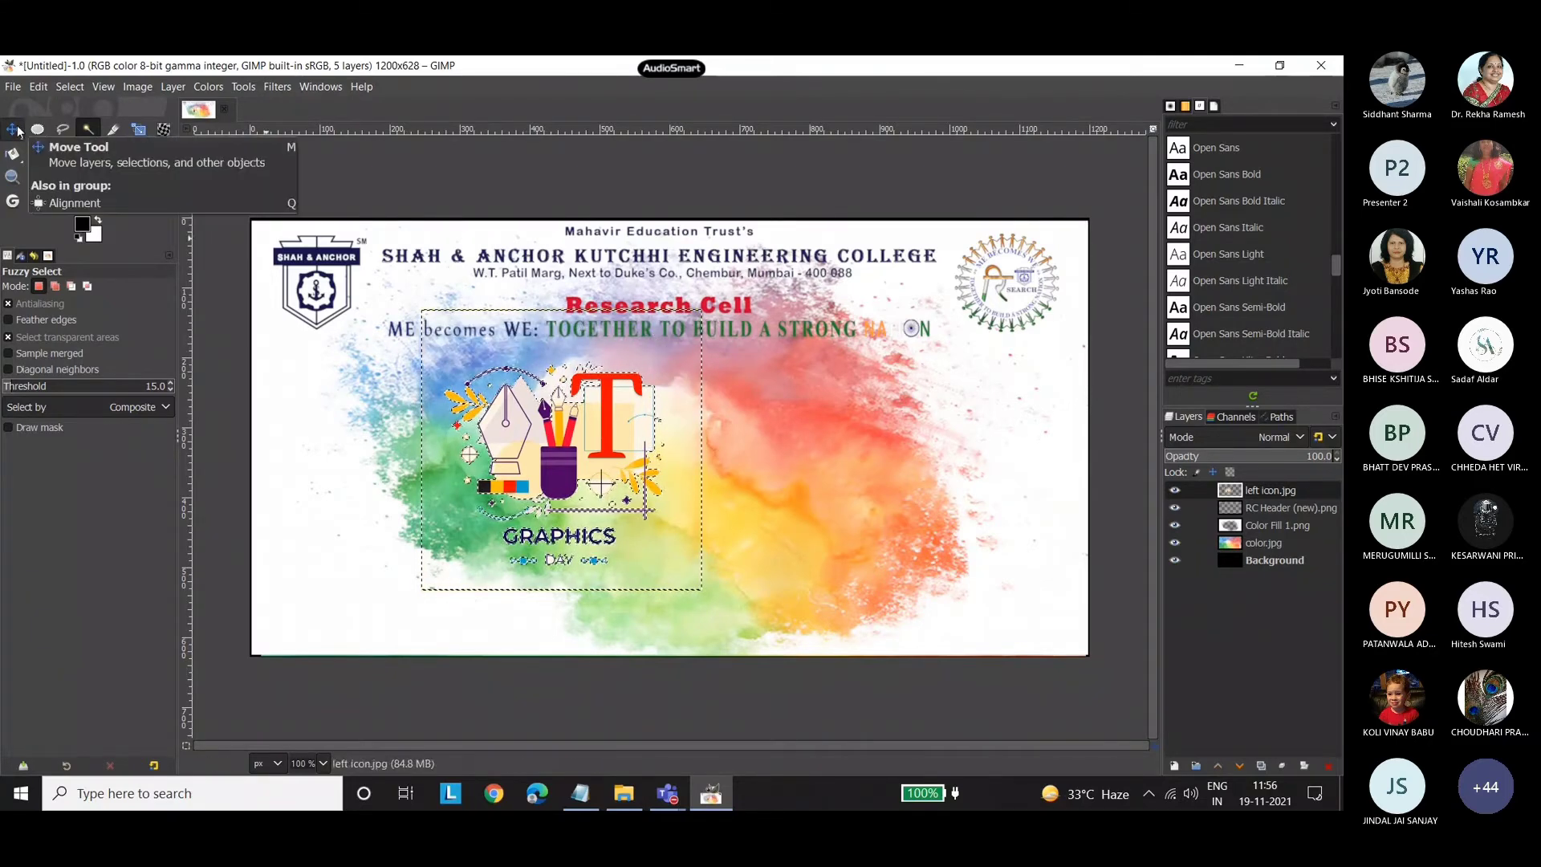
{"action": "key", "text": "ctrl+shift+a"}
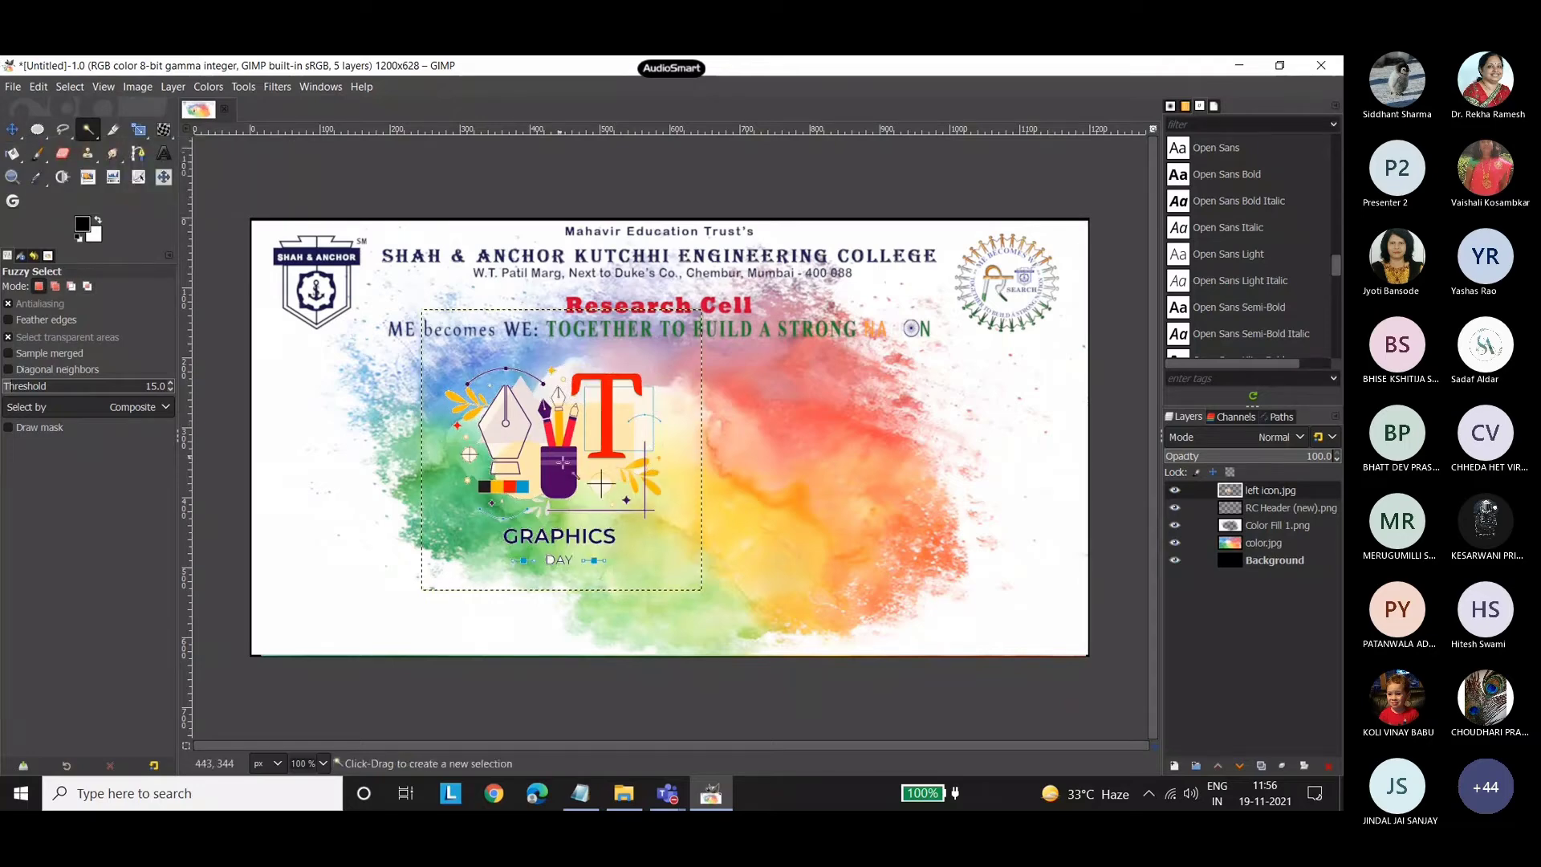
{"action": "key", "text": "m"}
{"action": "left_click_drag", "start_coordinate": [534, 484], "coordinate": [515, 487]}
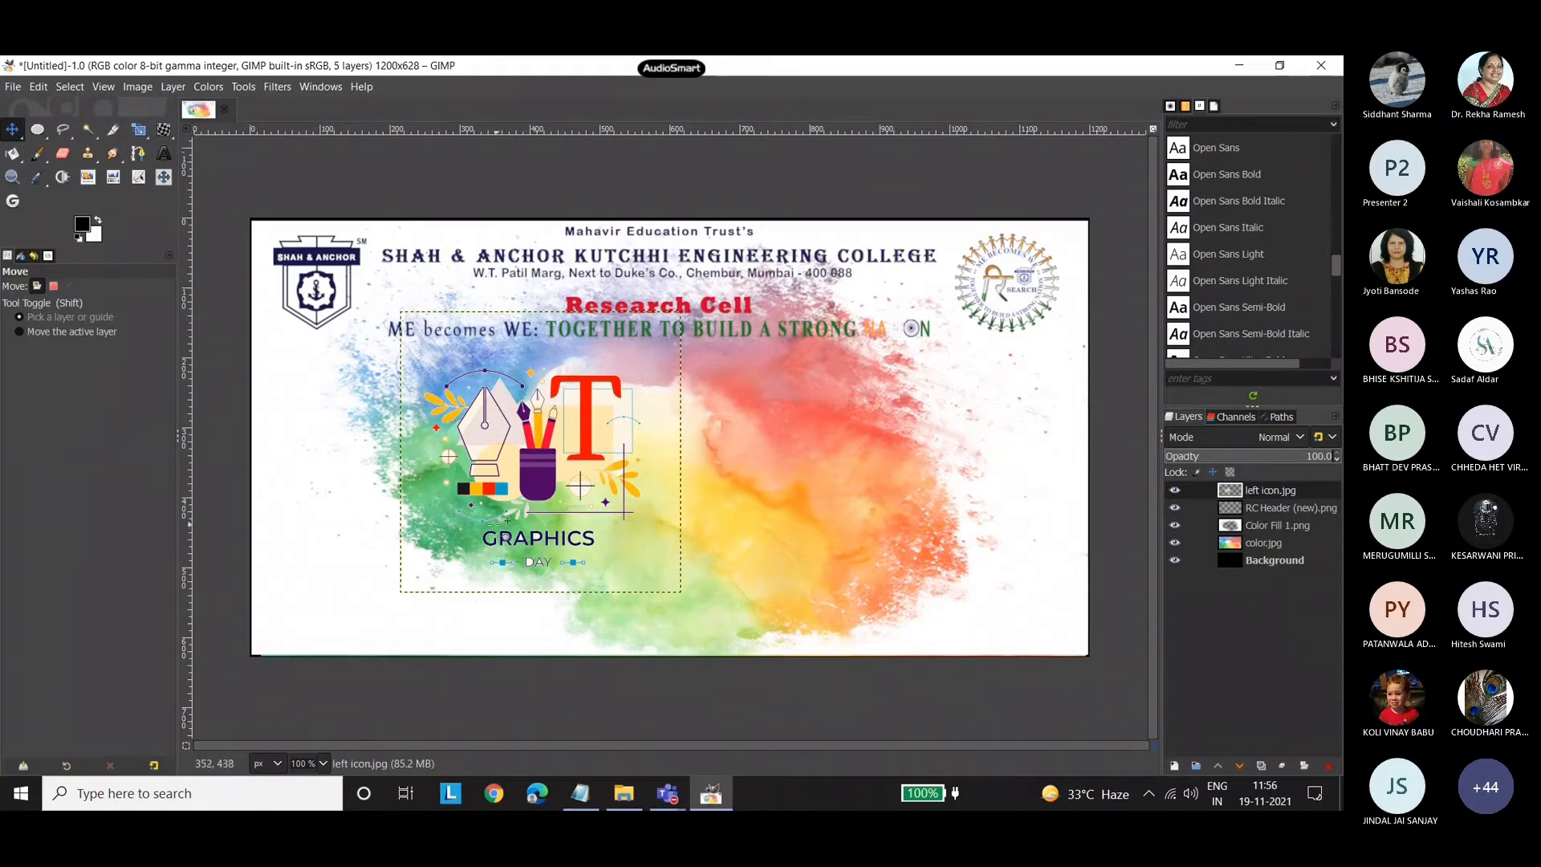
Select the dark GRAPHICS lettering on the left icon.jpg layer by color and delete it.
{"action": "left_click", "coordinate": [89, 130]}
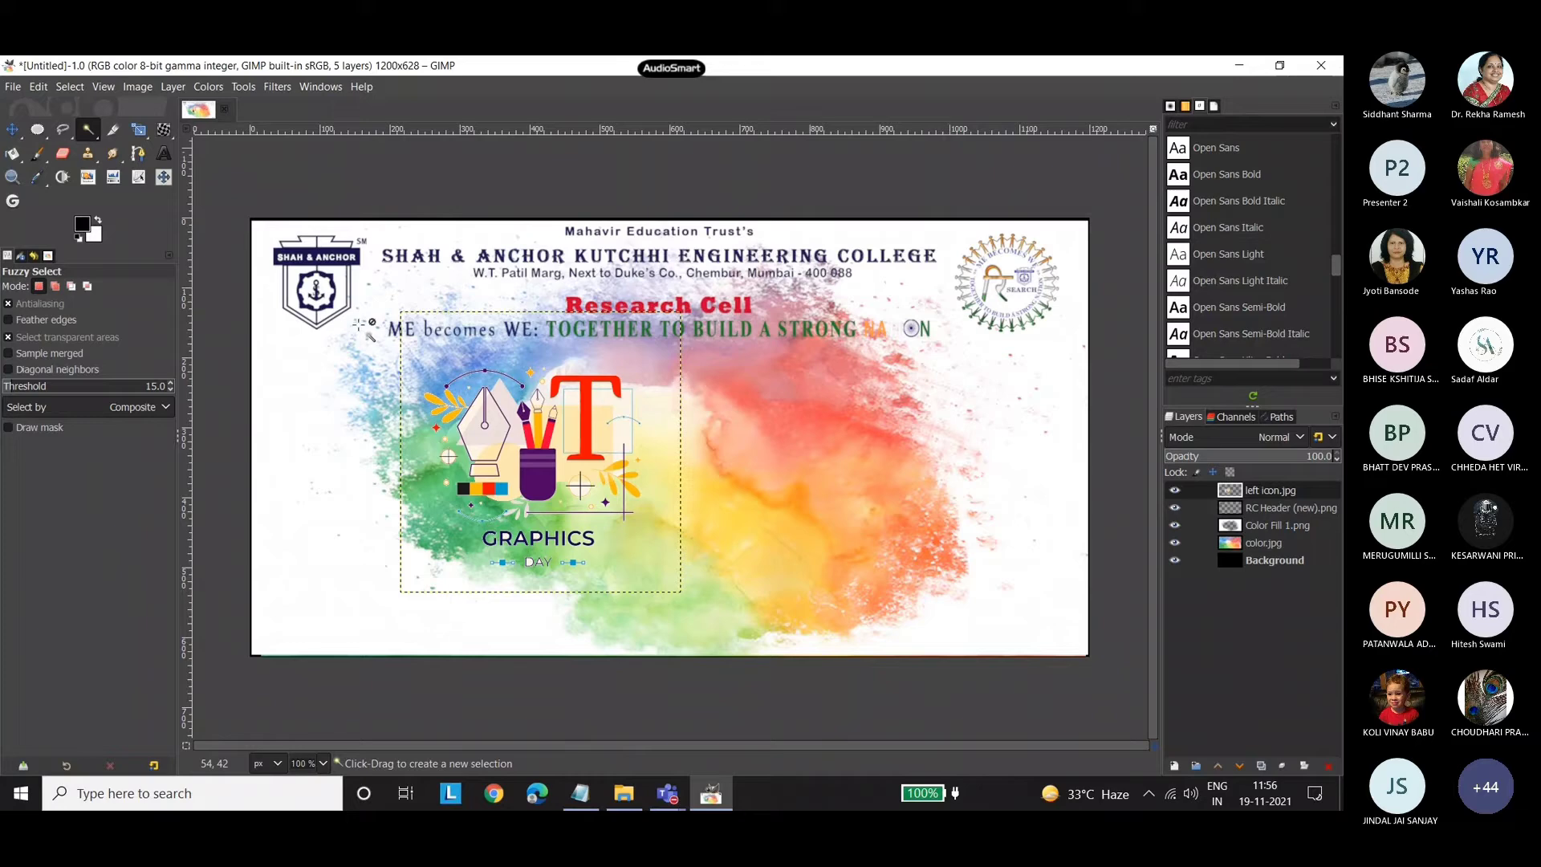
{"action": "left_click", "coordinate": [498, 537]}
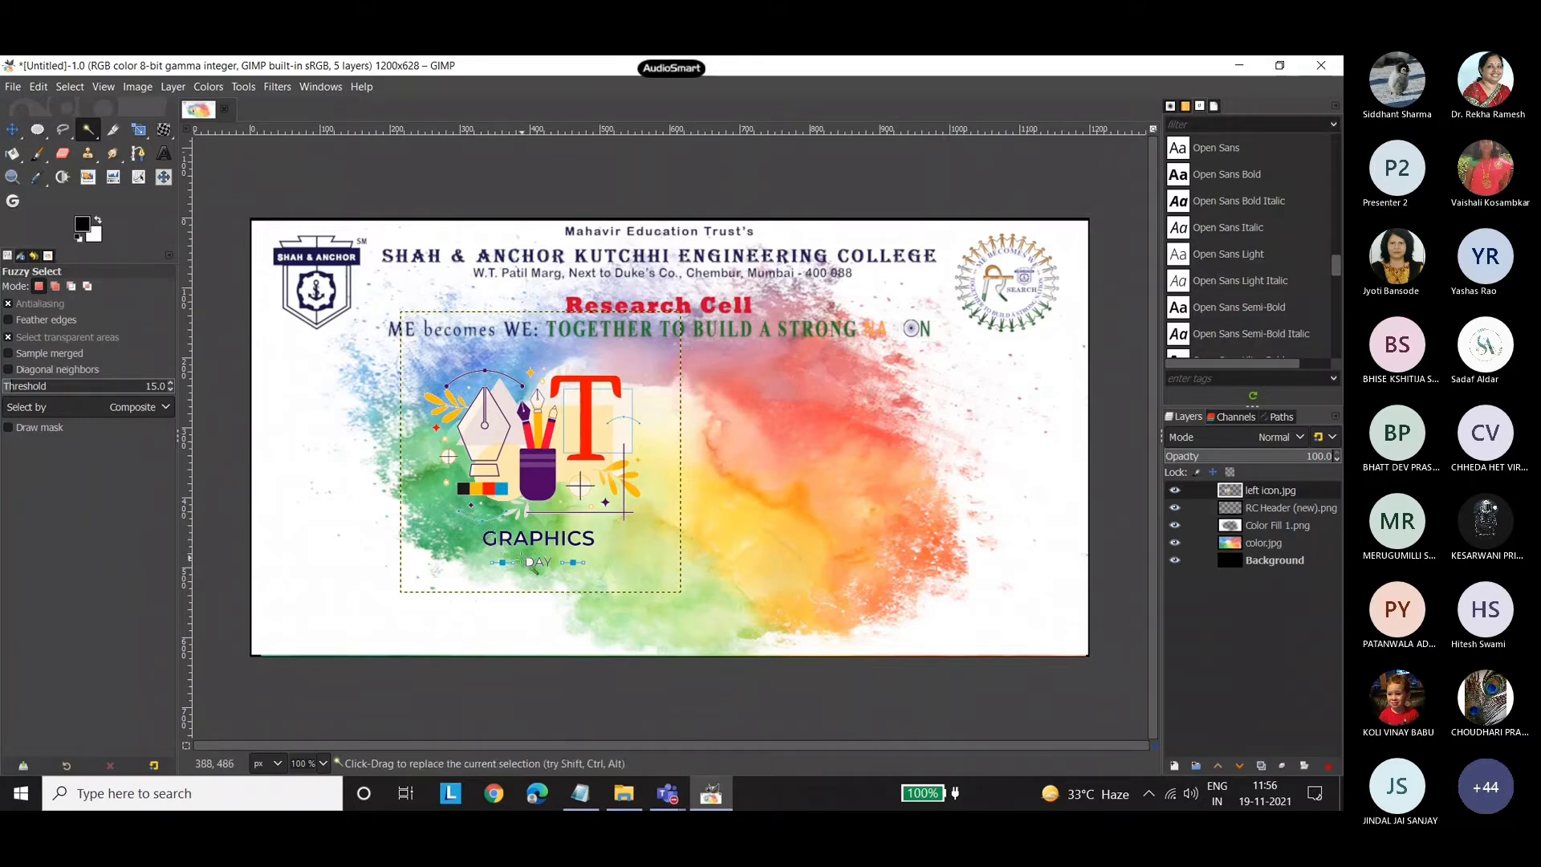
{"action": "left_click_drag", "start_coordinate": [94, 127], "coordinate": [130, 154]}
{"action": "left_click", "coordinate": [485, 539]}
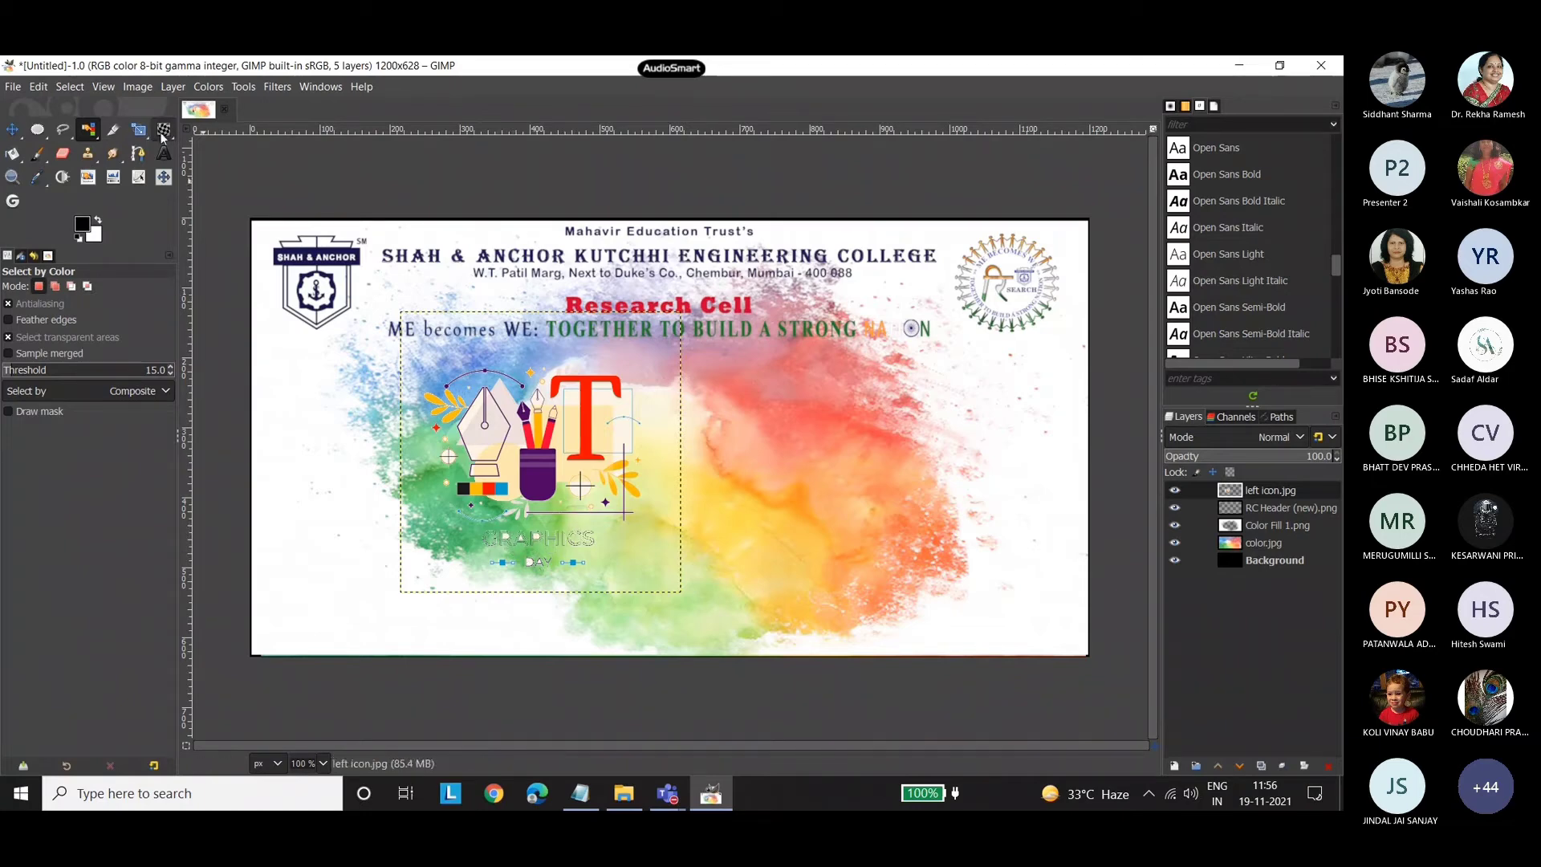
Try to crop around the left icon artwork at about 334 × 242 px, and undo the crop.
{"action": "left_click", "coordinate": [113, 130]}
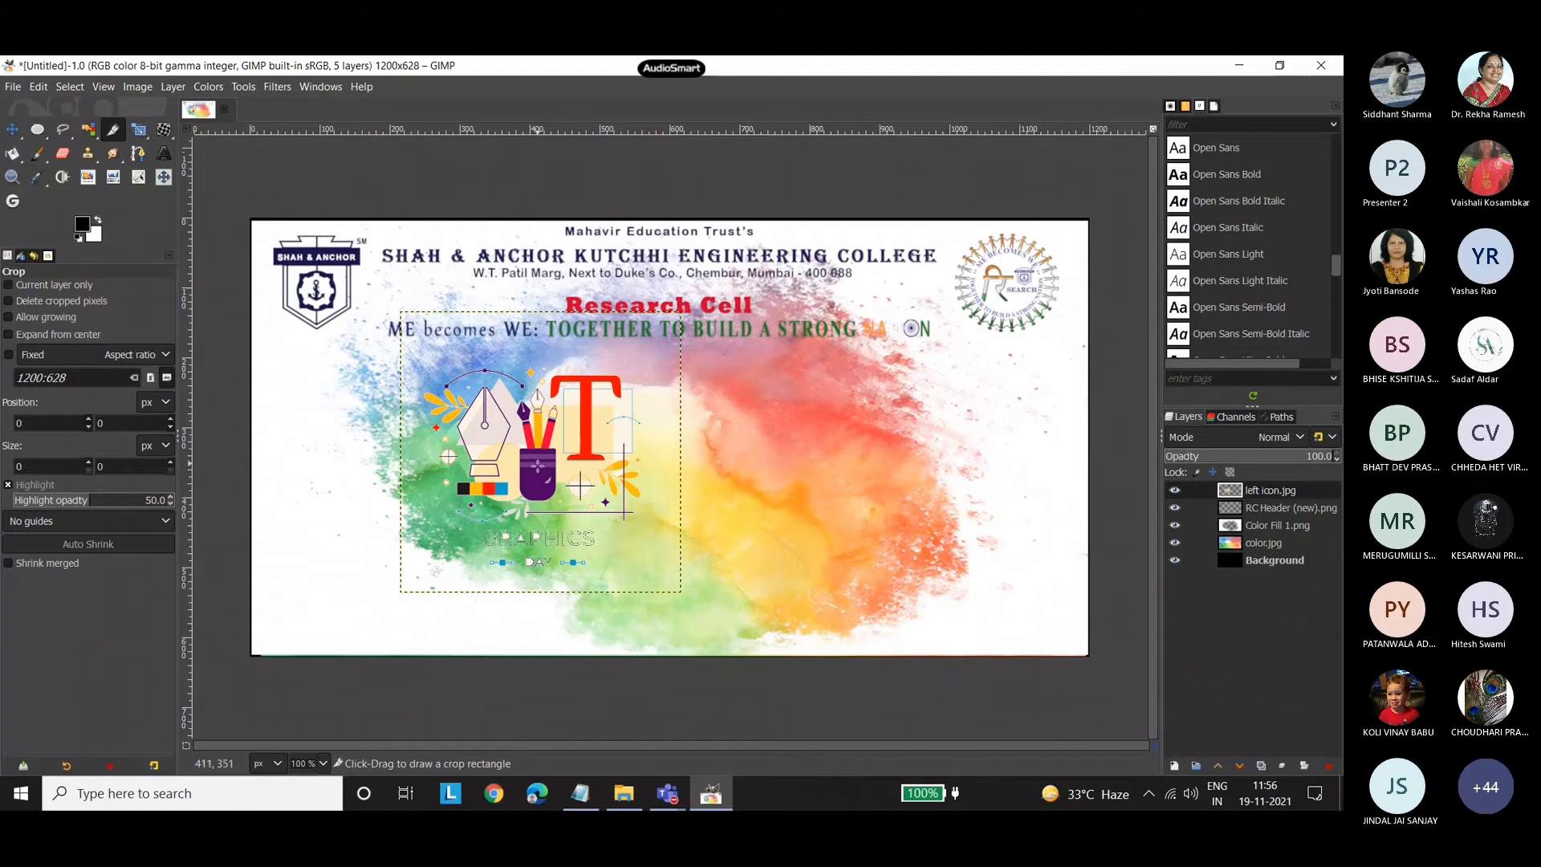
{"action": "left_click", "coordinate": [539, 470]}
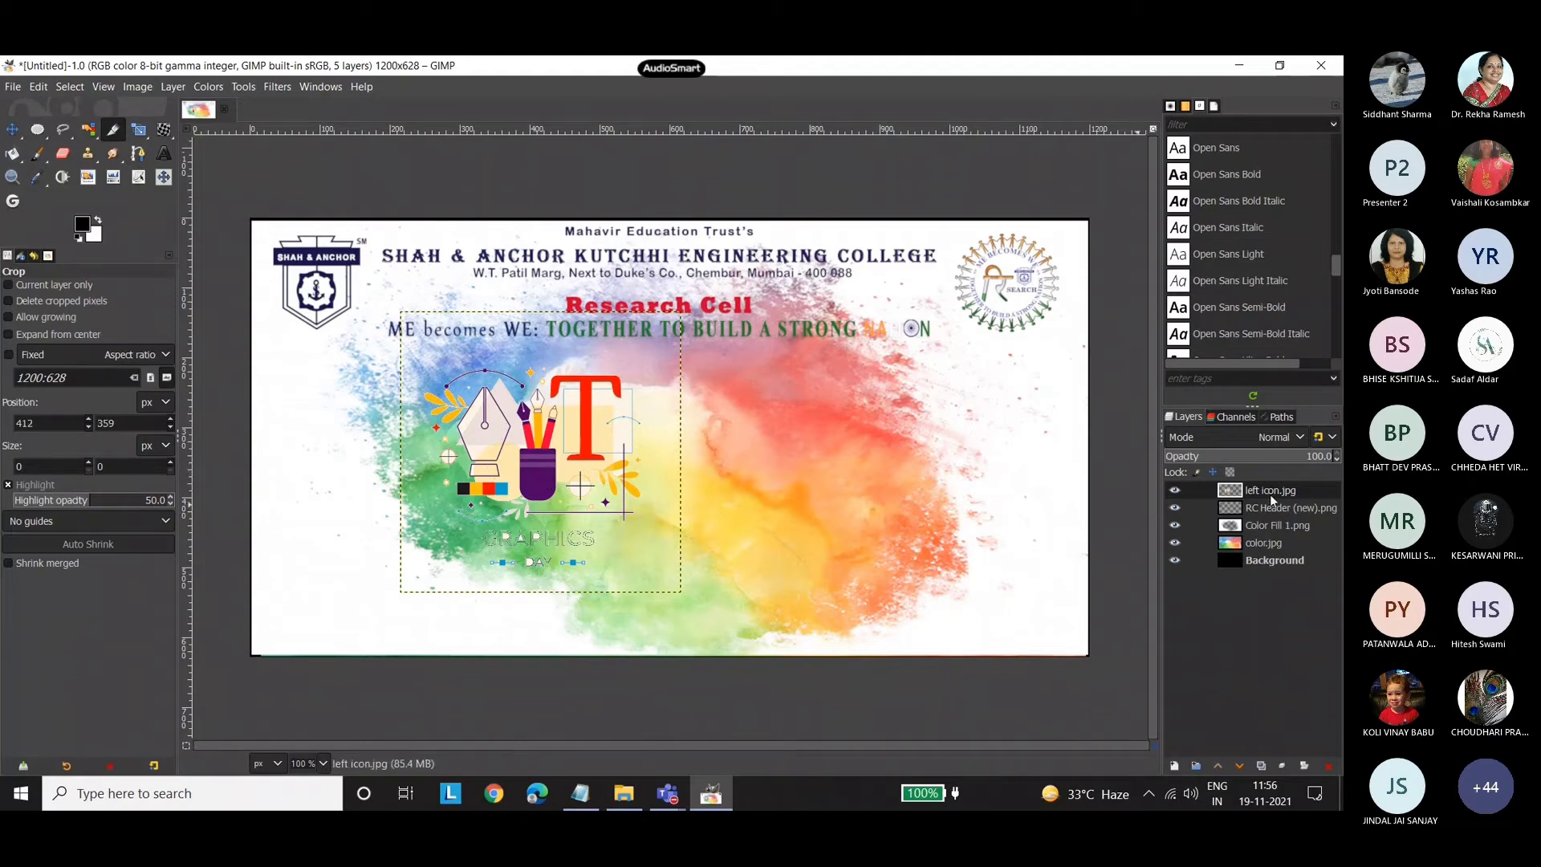
{"action": "left_click_drag", "start_coordinate": [419, 357], "coordinate": [647, 520]}
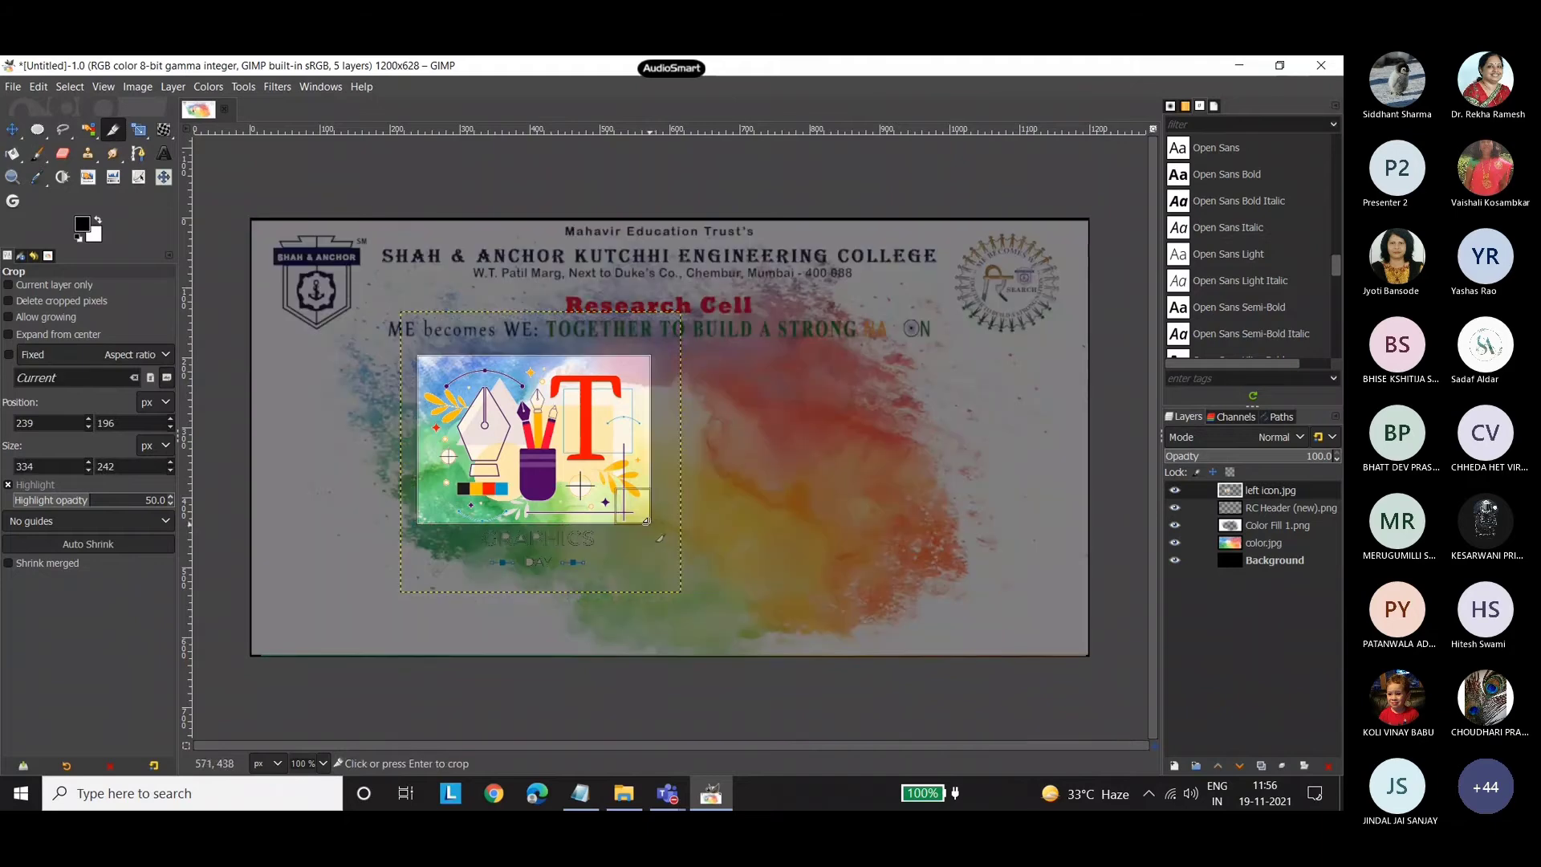
{"action": "left_click", "coordinate": [585, 457]}
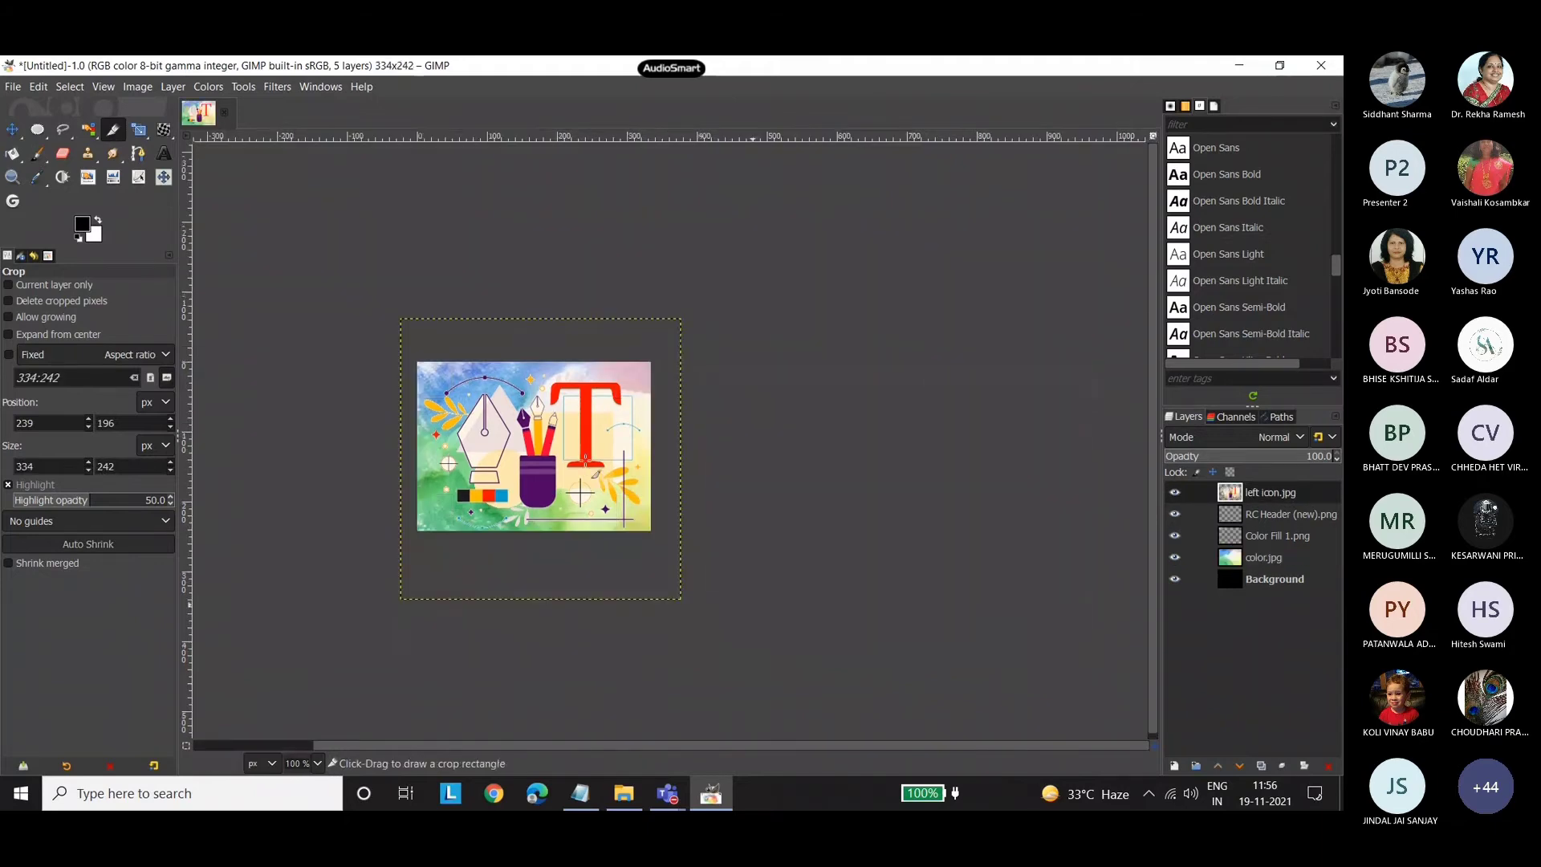
{"action": "key", "text": "ctrl+z"}
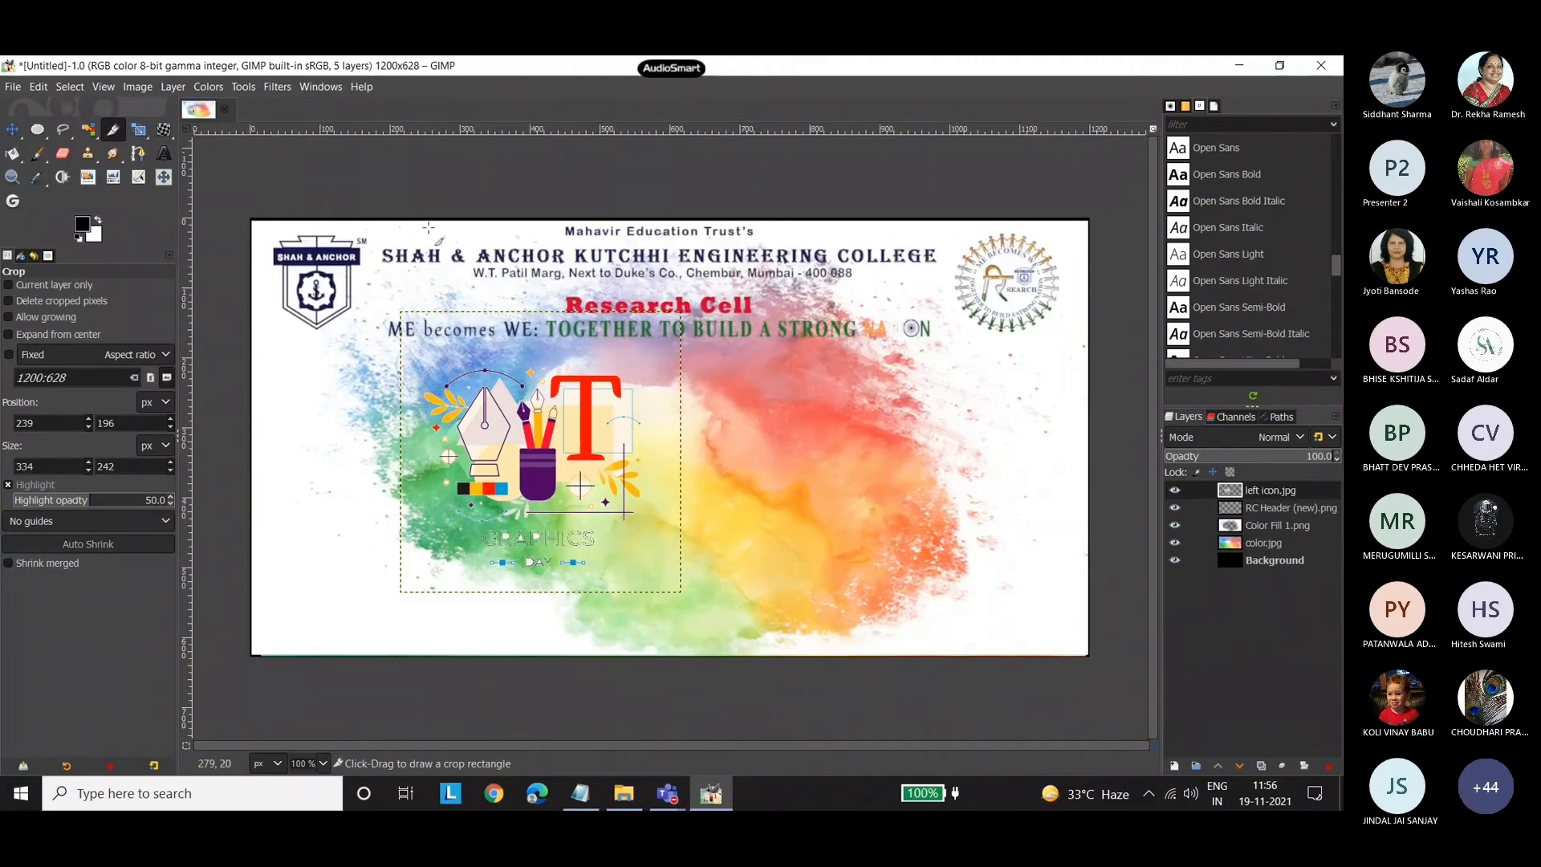
Shift the left icon.jpg layer toward the canvas's left side, outline its remaining GRAPHICS DAY lettering with Free Select, and delete that lettering.
{"action": "key", "text": "m"}
{"action": "left_click_drag", "start_coordinate": [531, 495], "coordinate": [433, 510]}
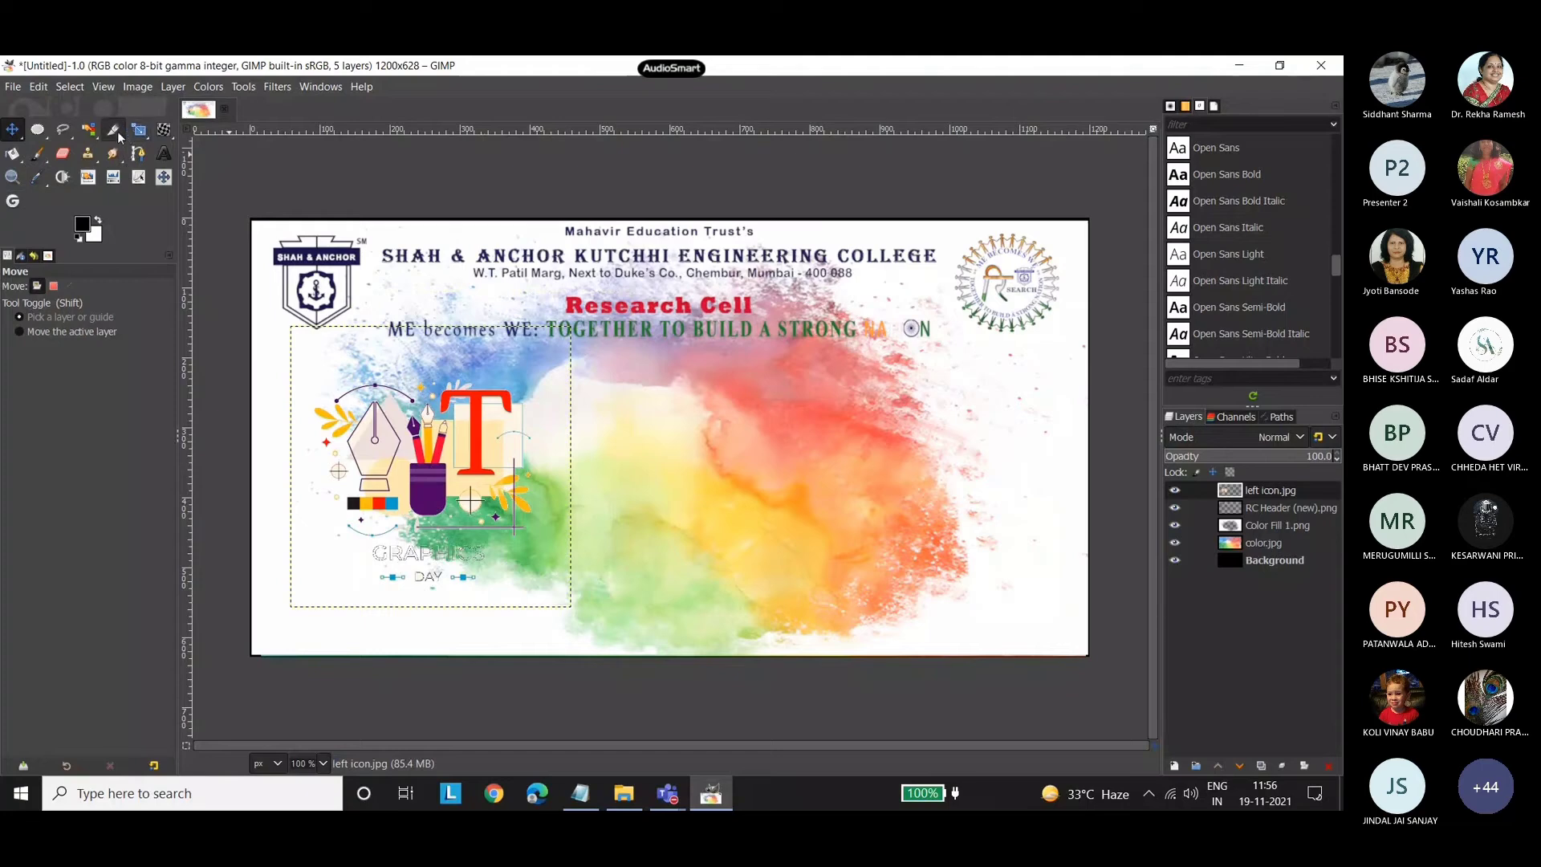
{"action": "left_click", "coordinate": [88, 131]}
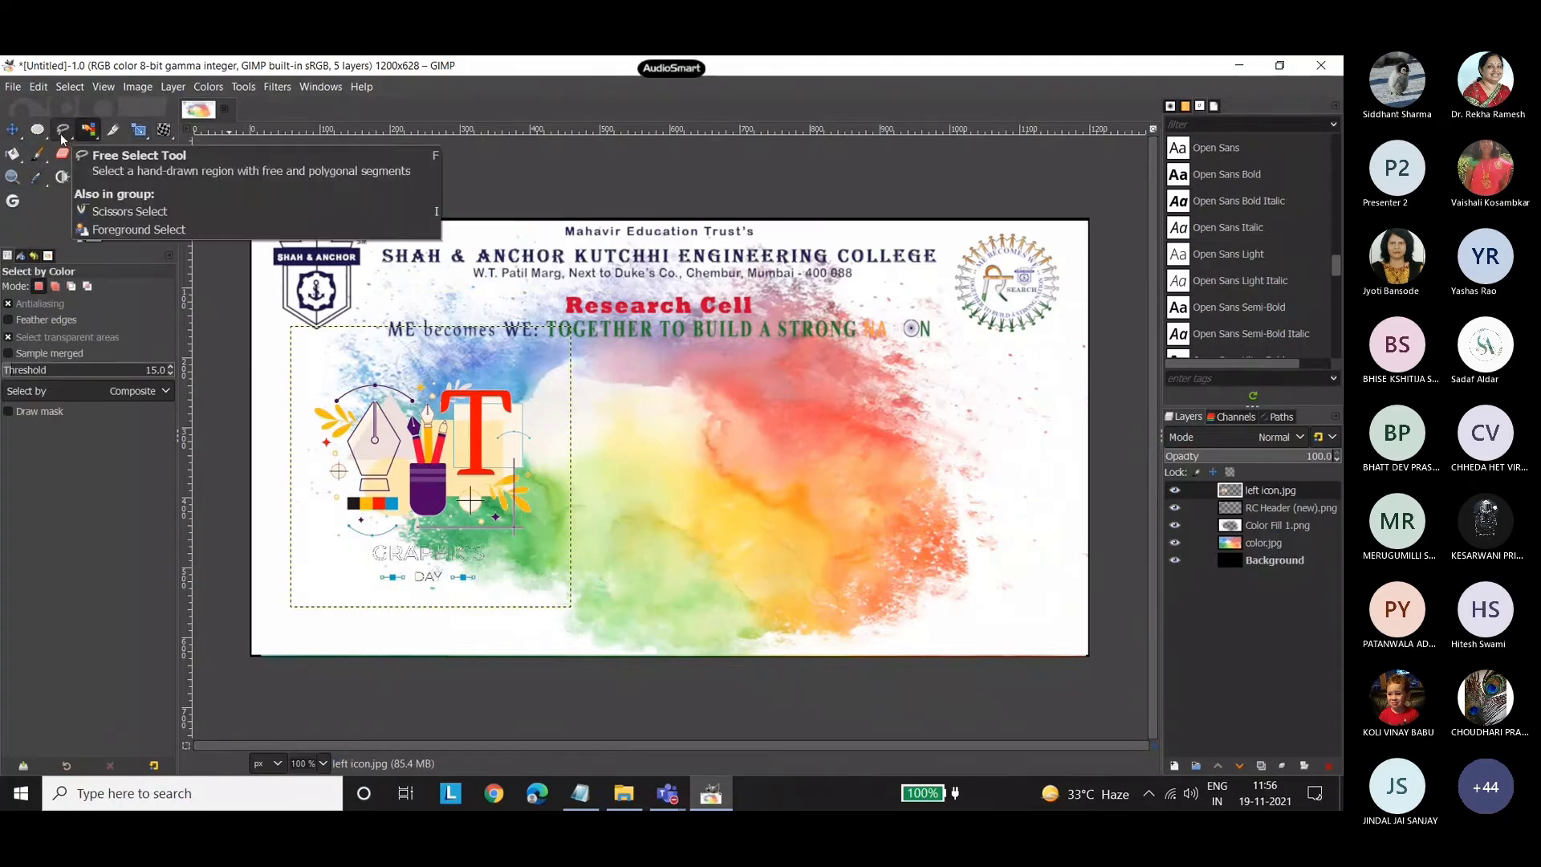
{"action": "left_click", "coordinate": [62, 135]}
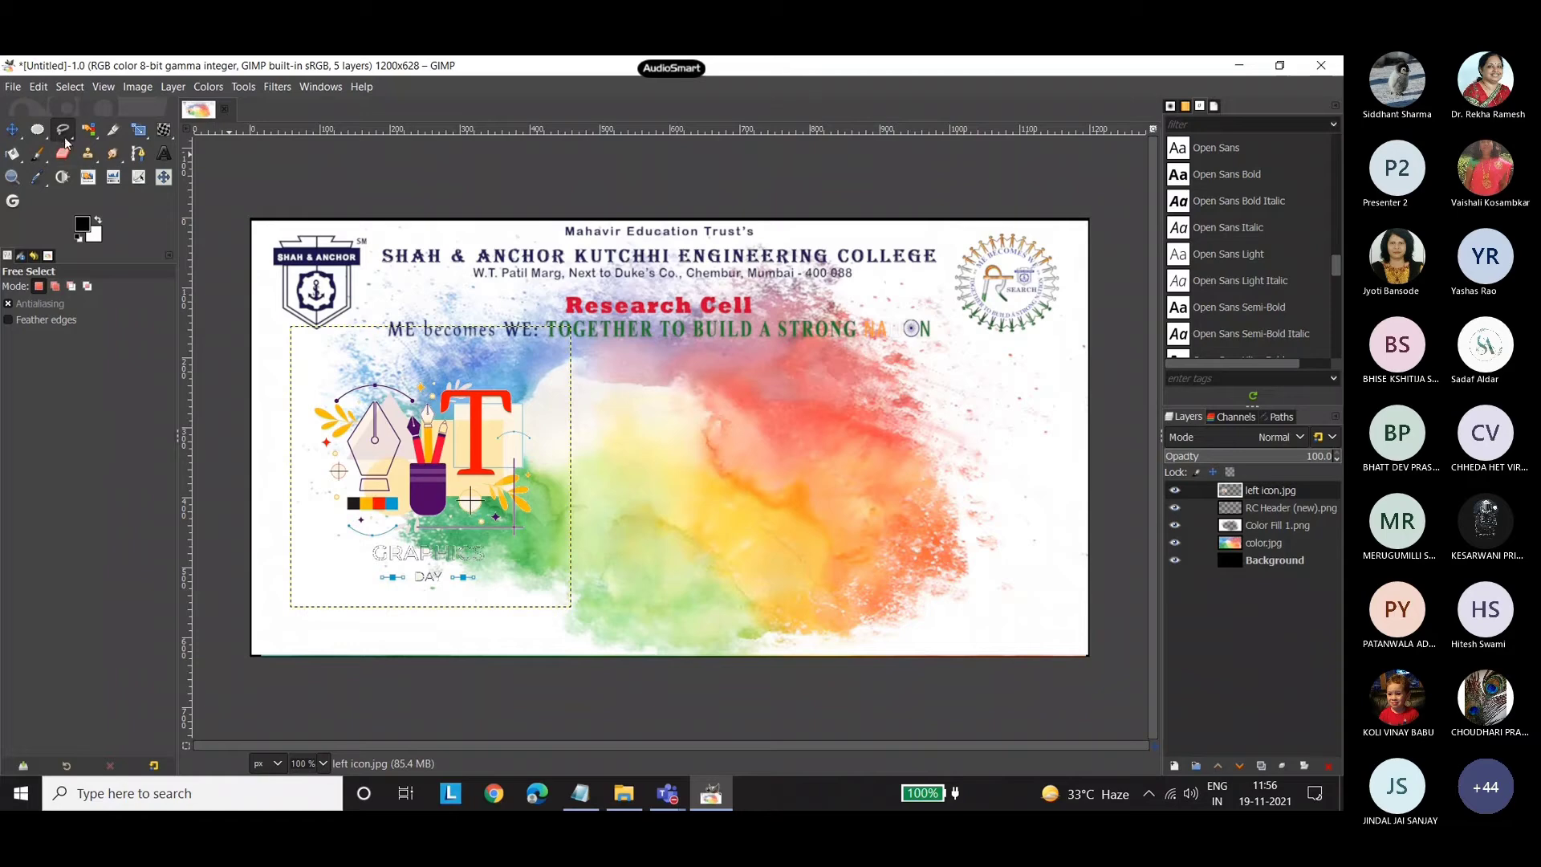
{"action": "left_click", "coordinate": [63, 137]}
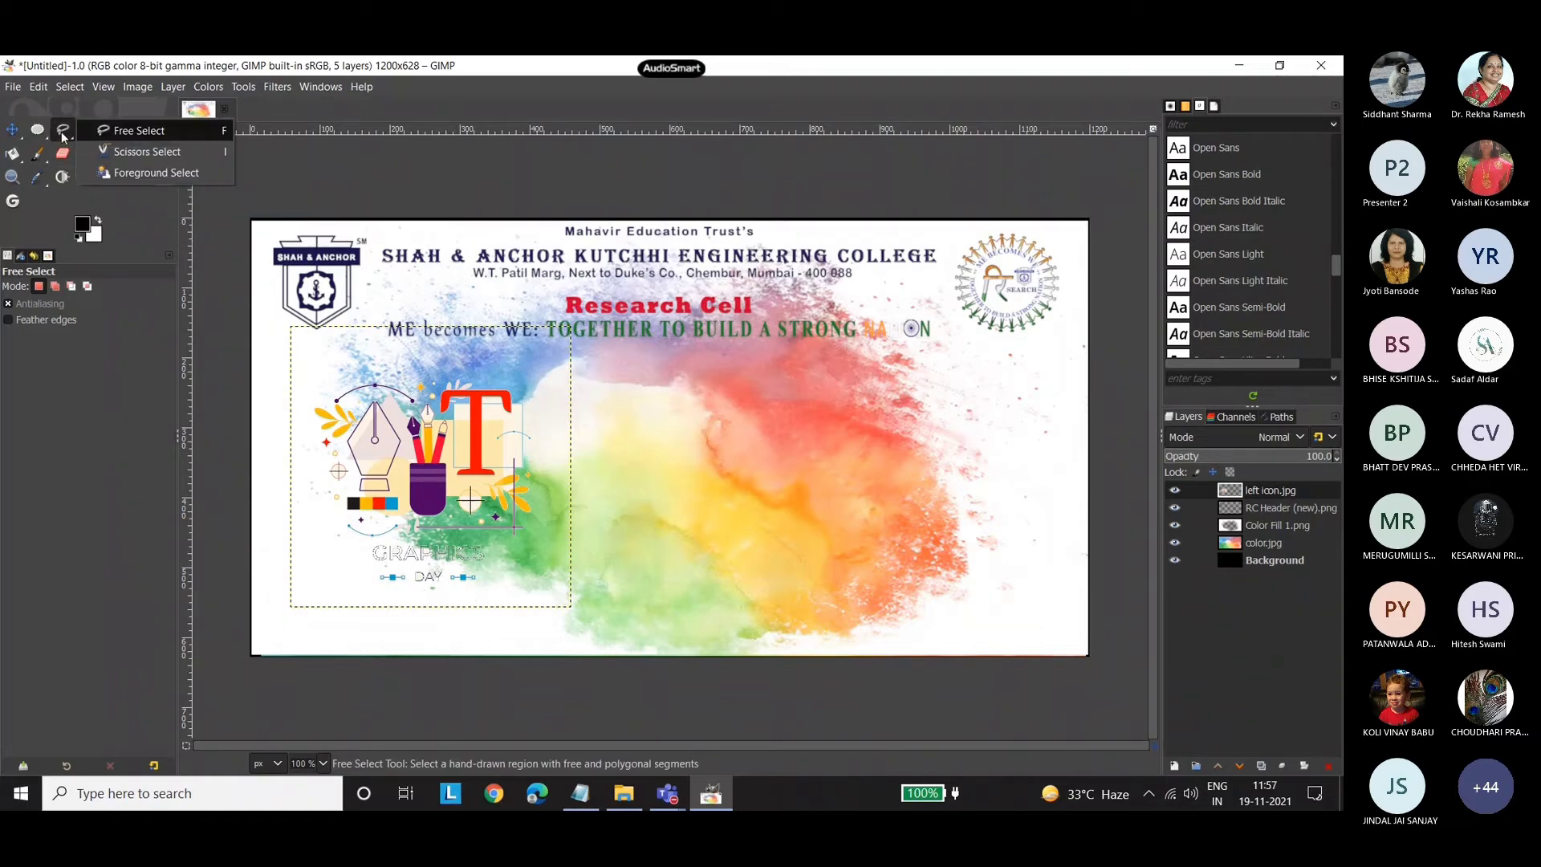
{"action": "left_click", "coordinate": [63, 136]}
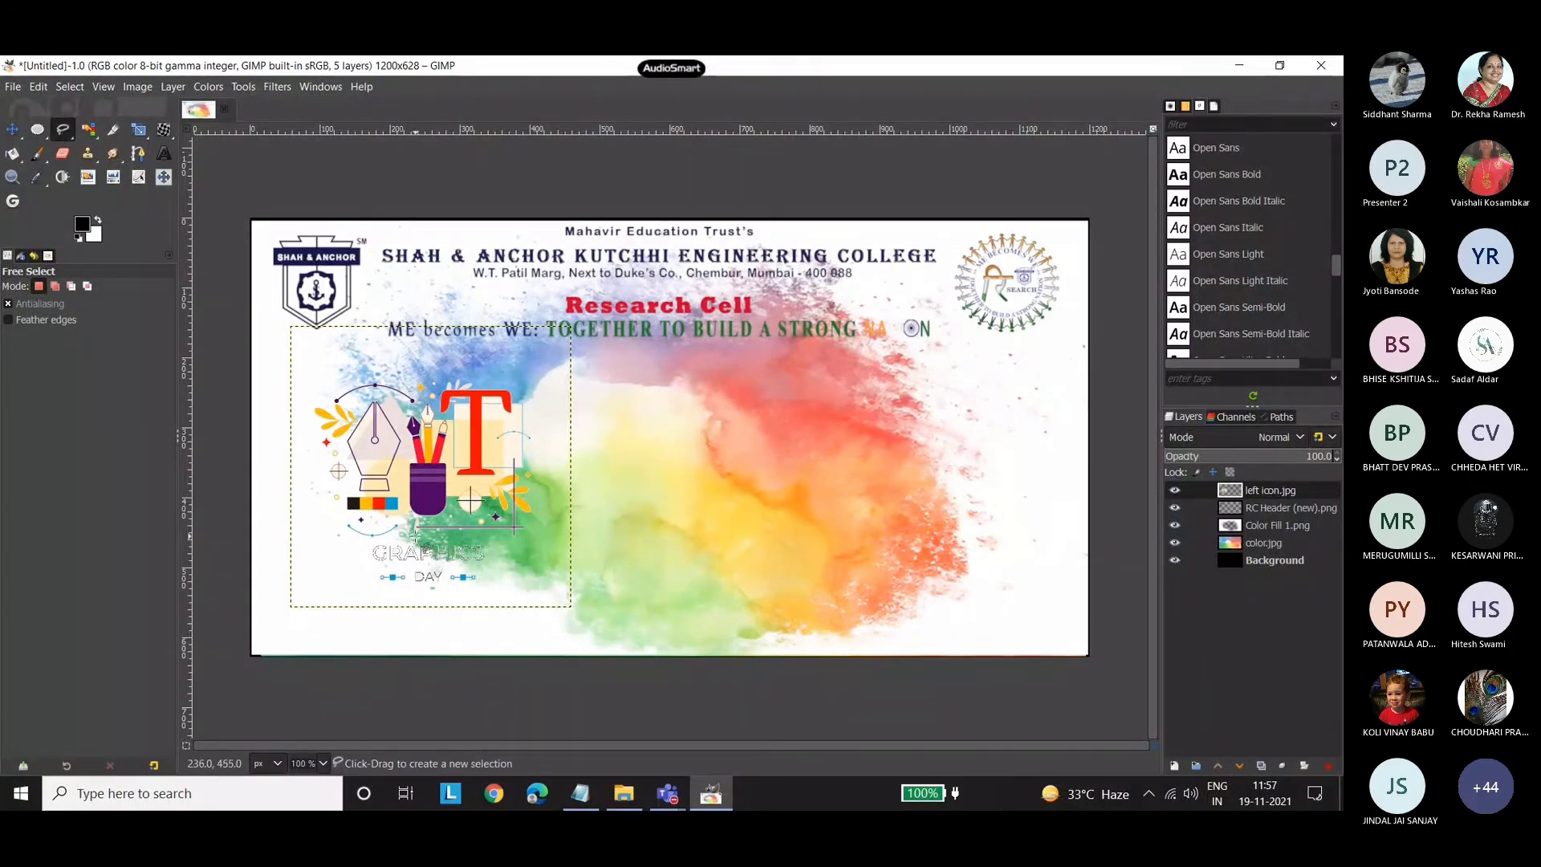
{"action": "left_click", "coordinate": [415, 536]}
{"action": "left_click", "coordinate": [337, 547]}
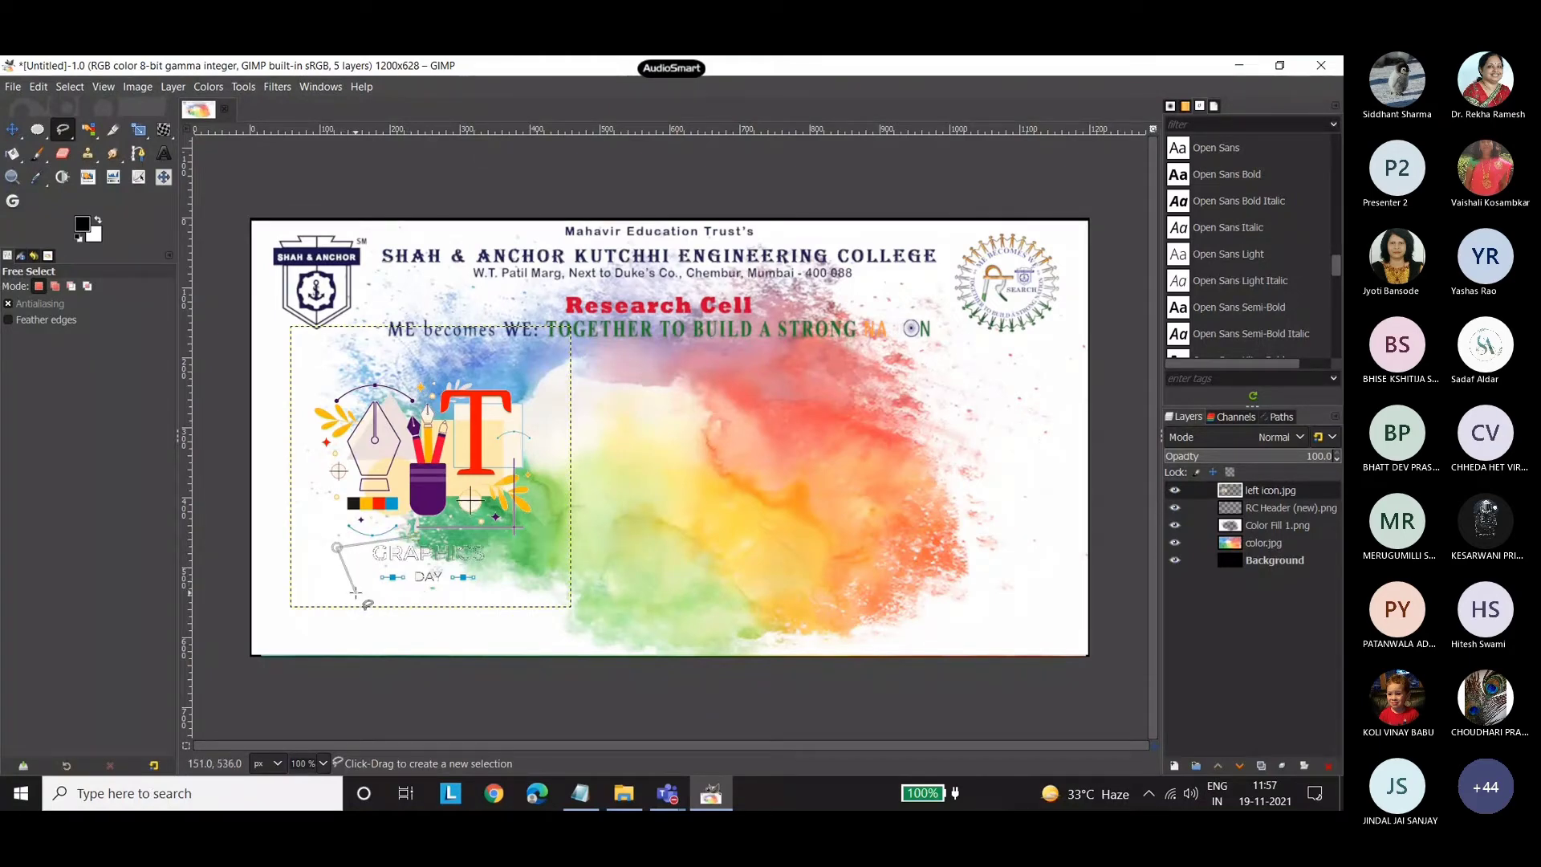
{"action": "left_click", "coordinate": [356, 592]}
{"action": "left_click", "coordinate": [466, 594]}
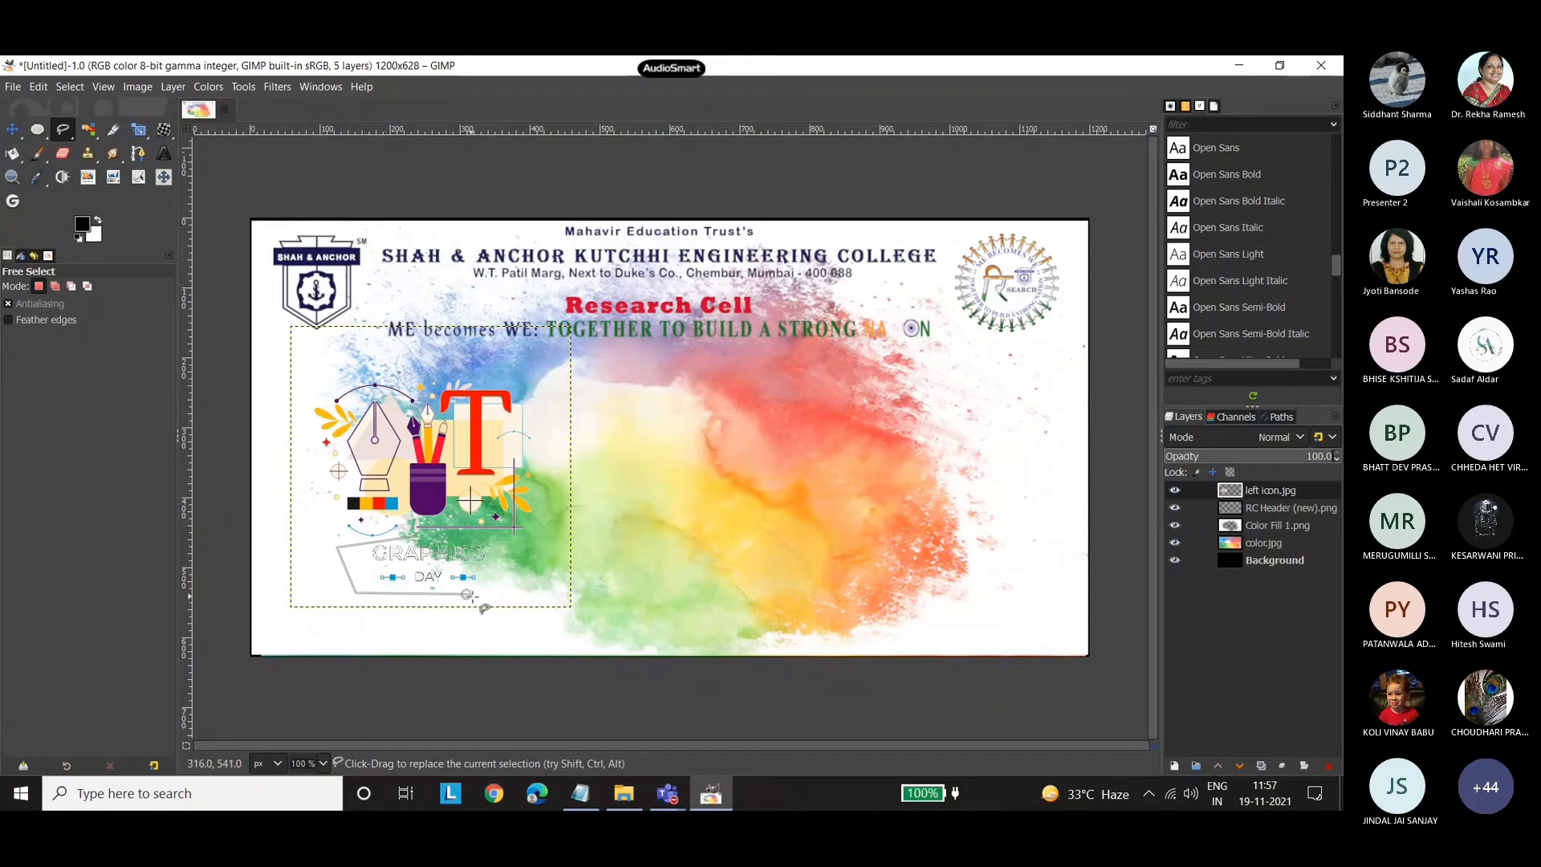
{"action": "left_click", "coordinate": [521, 574]}
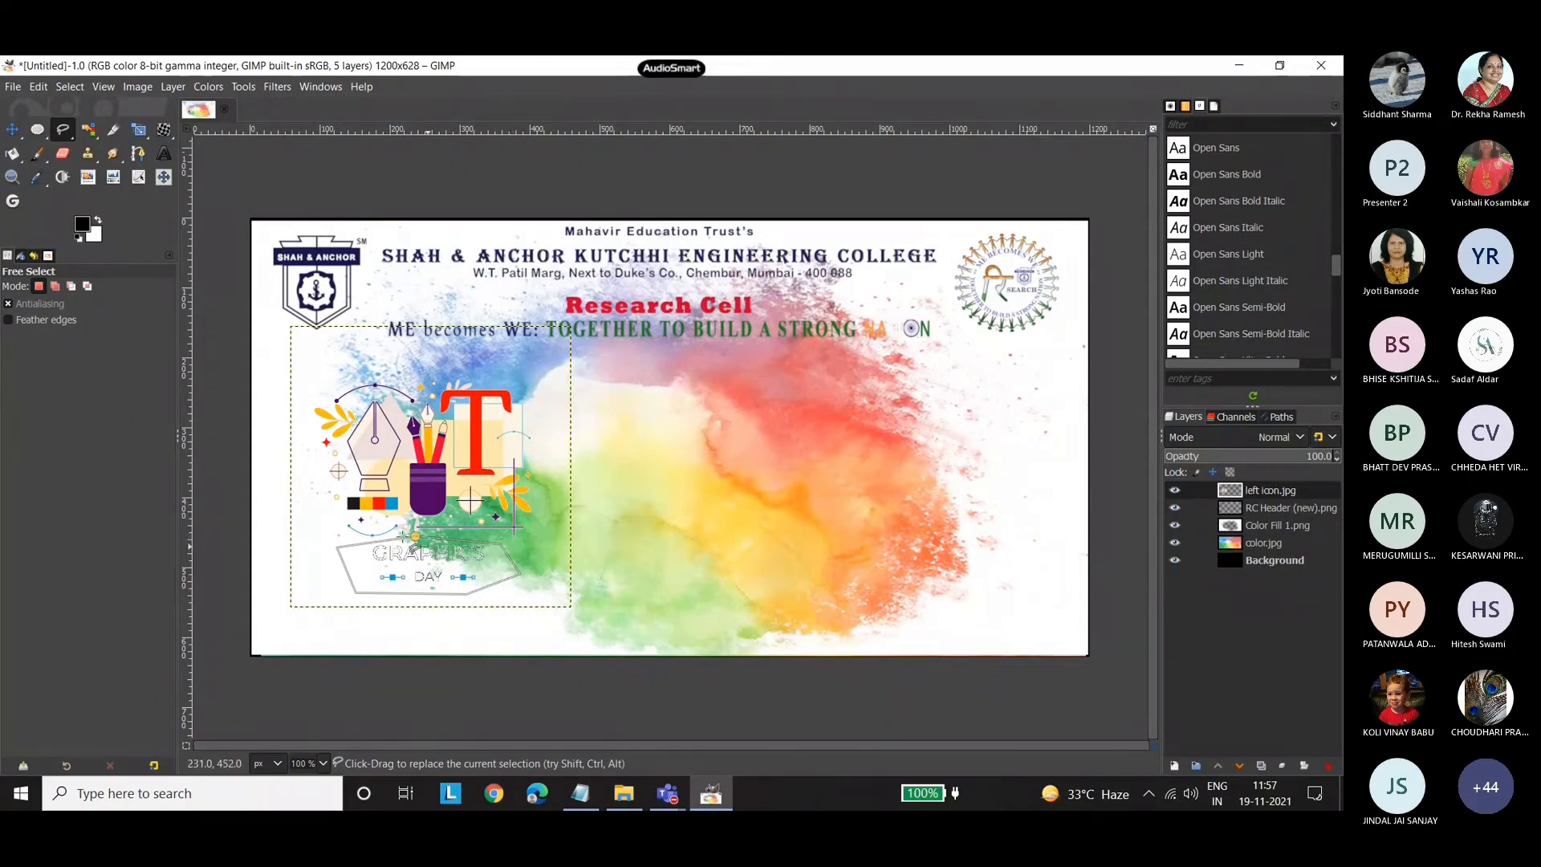
{"action": "key", "text": "Return"}
{"action": "key", "text": "Delete"}
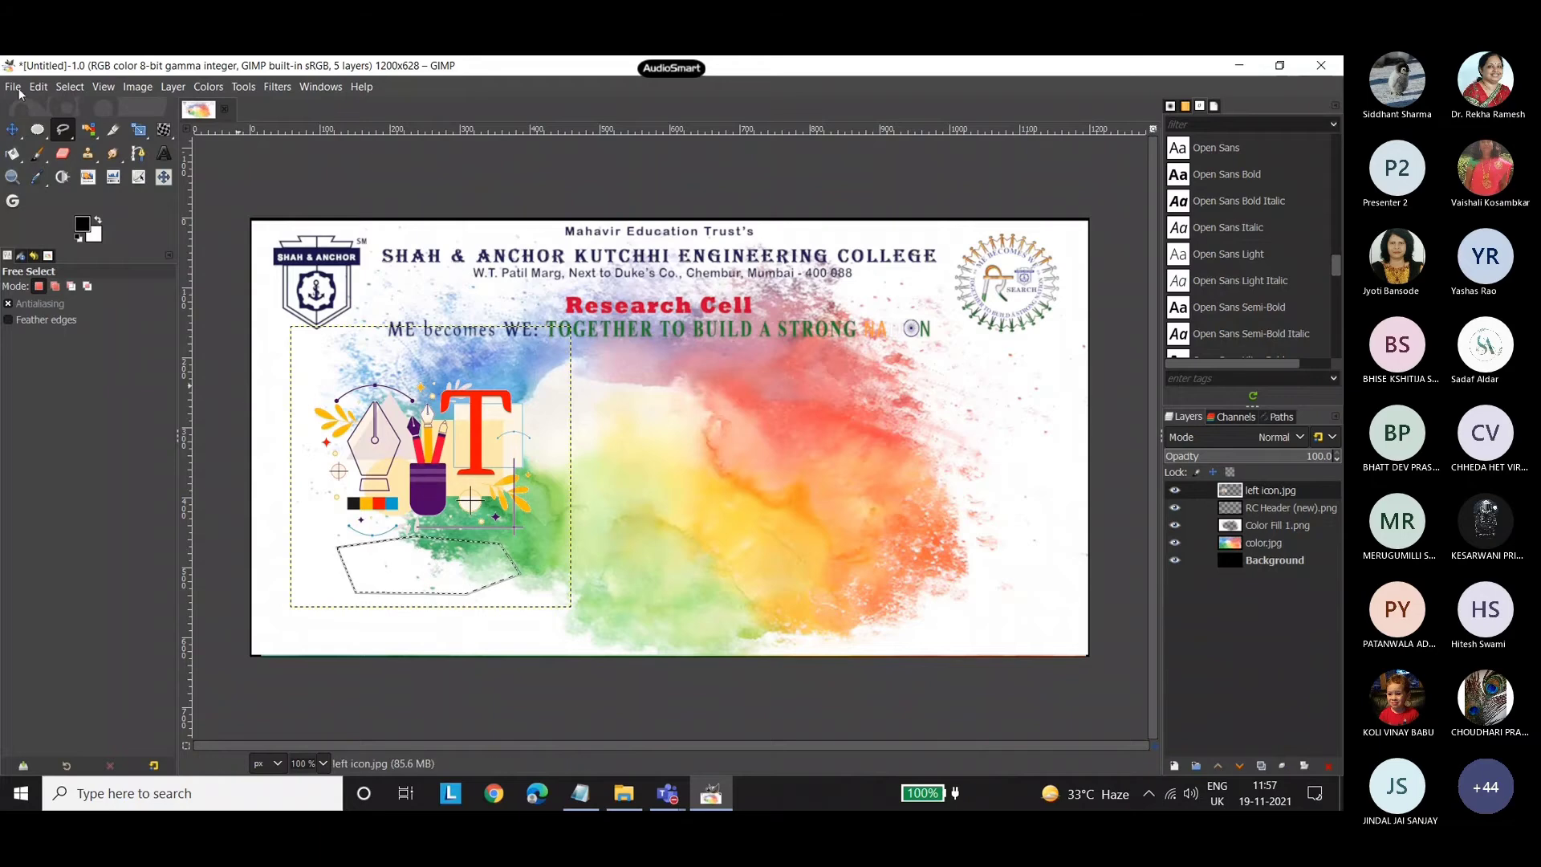
Clear the selection and move the left icon.jpg layer further left and slightly down, beside the canvas's left edge.
{"action": "left_click", "coordinate": [13, 130]}
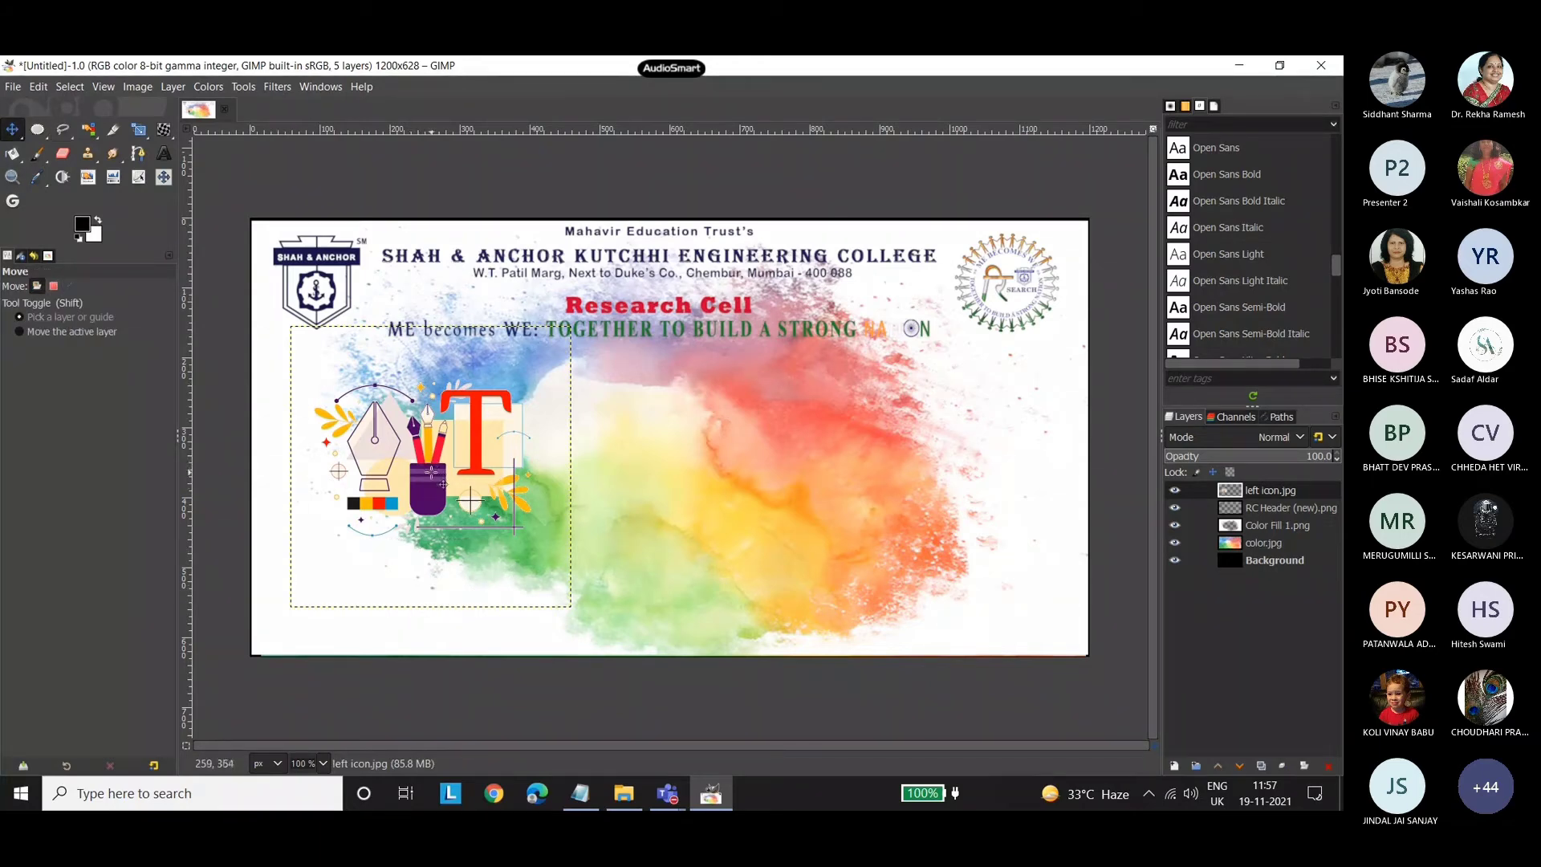
{"action": "left_click_drag", "start_coordinate": [443, 484], "coordinate": [387, 503]}
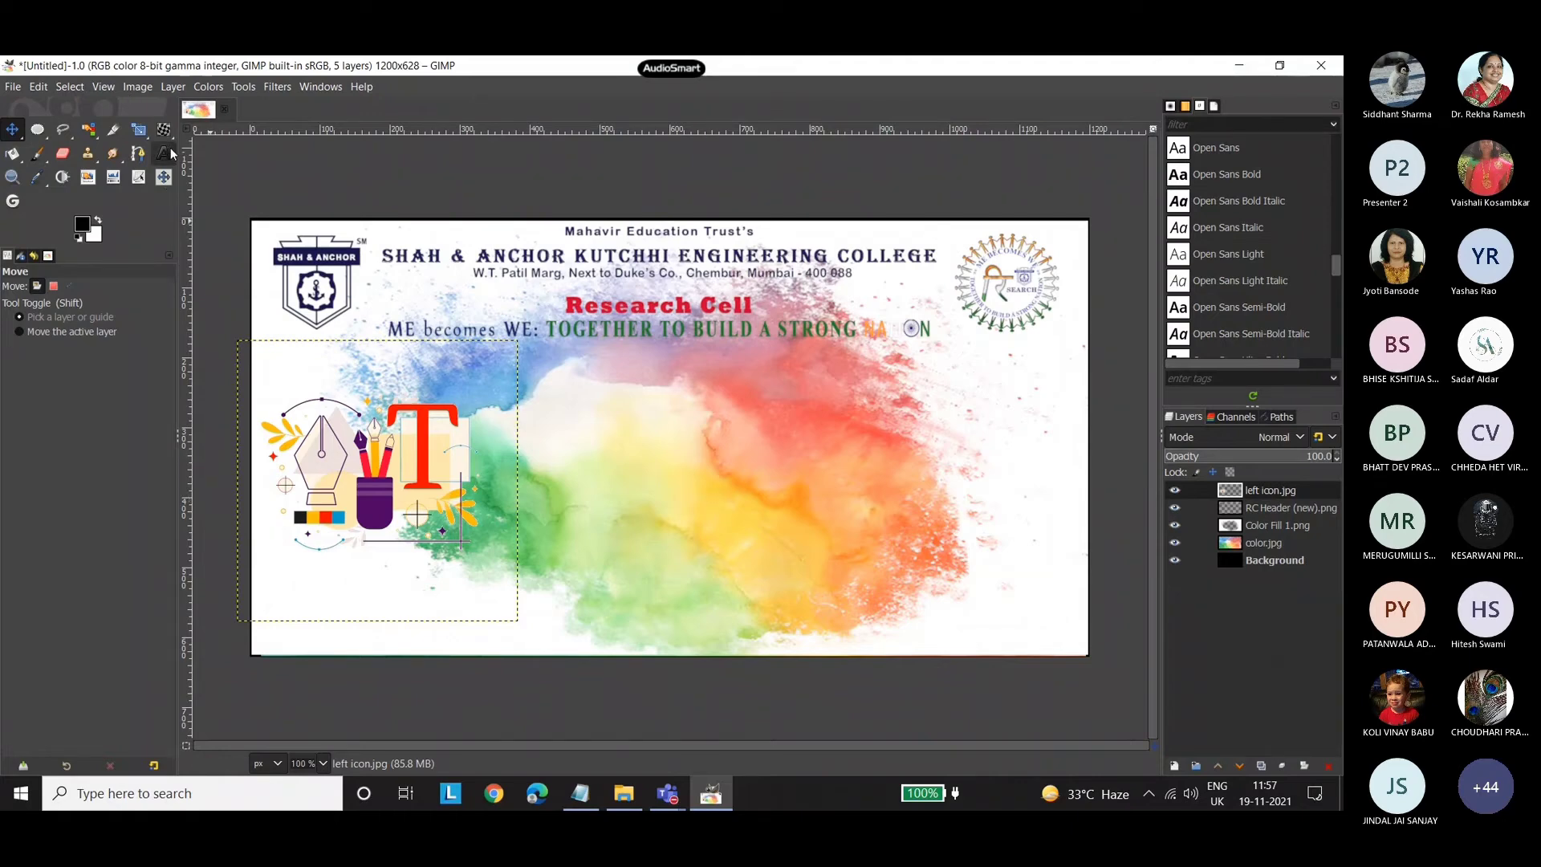
Switch to Notepad, copy the line "Graphics Workshop" from the notes, and minimize the window to return to GIMP.
{"action": "left_click", "coordinate": [580, 793]}
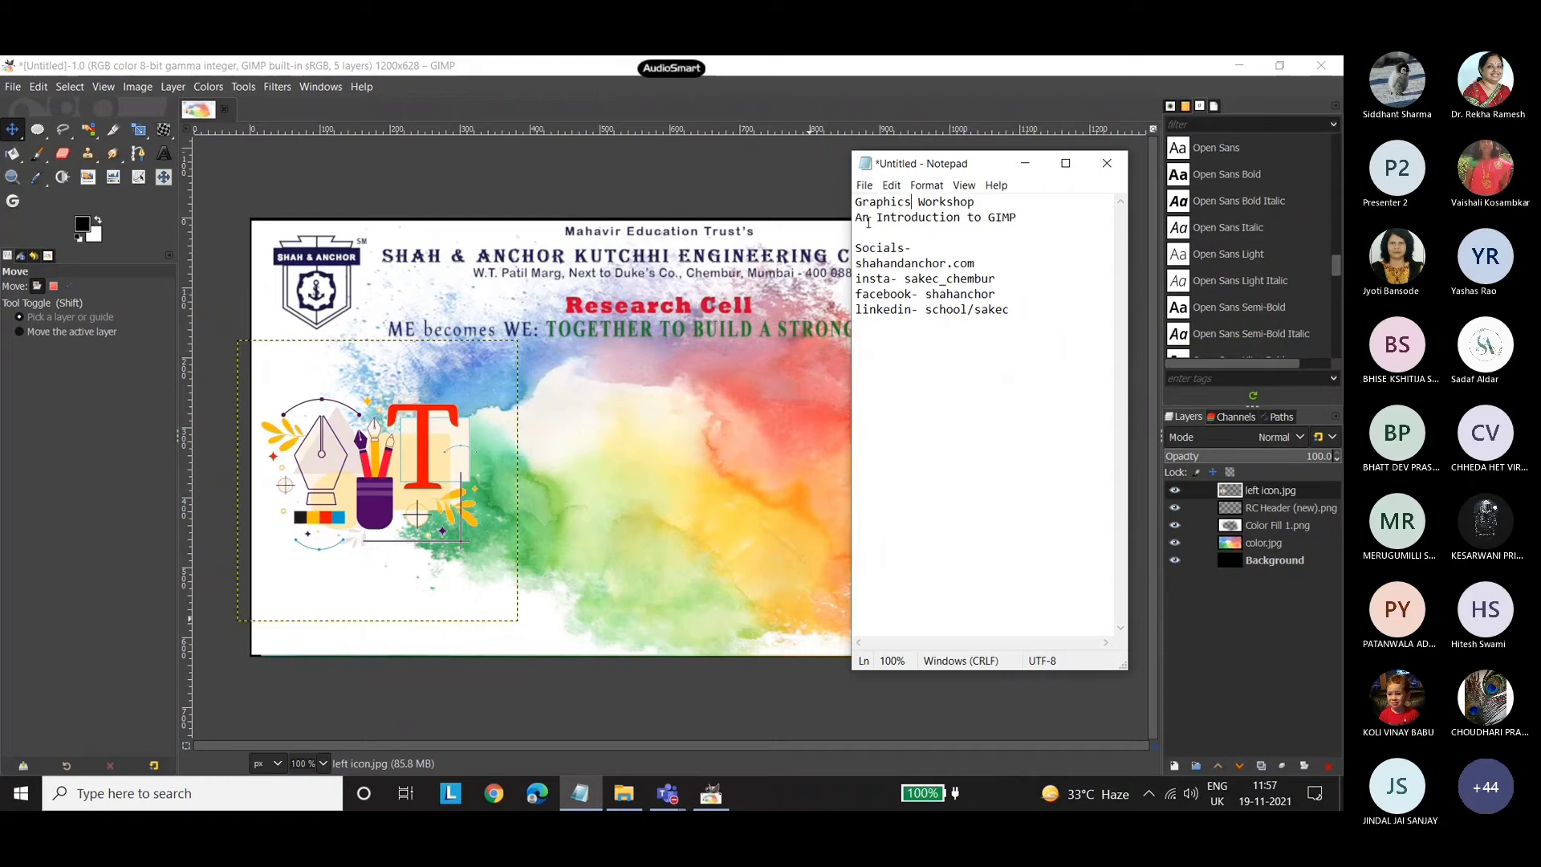
{"action": "left_click_drag", "start_coordinate": [990, 167], "coordinate": [894, 171]}
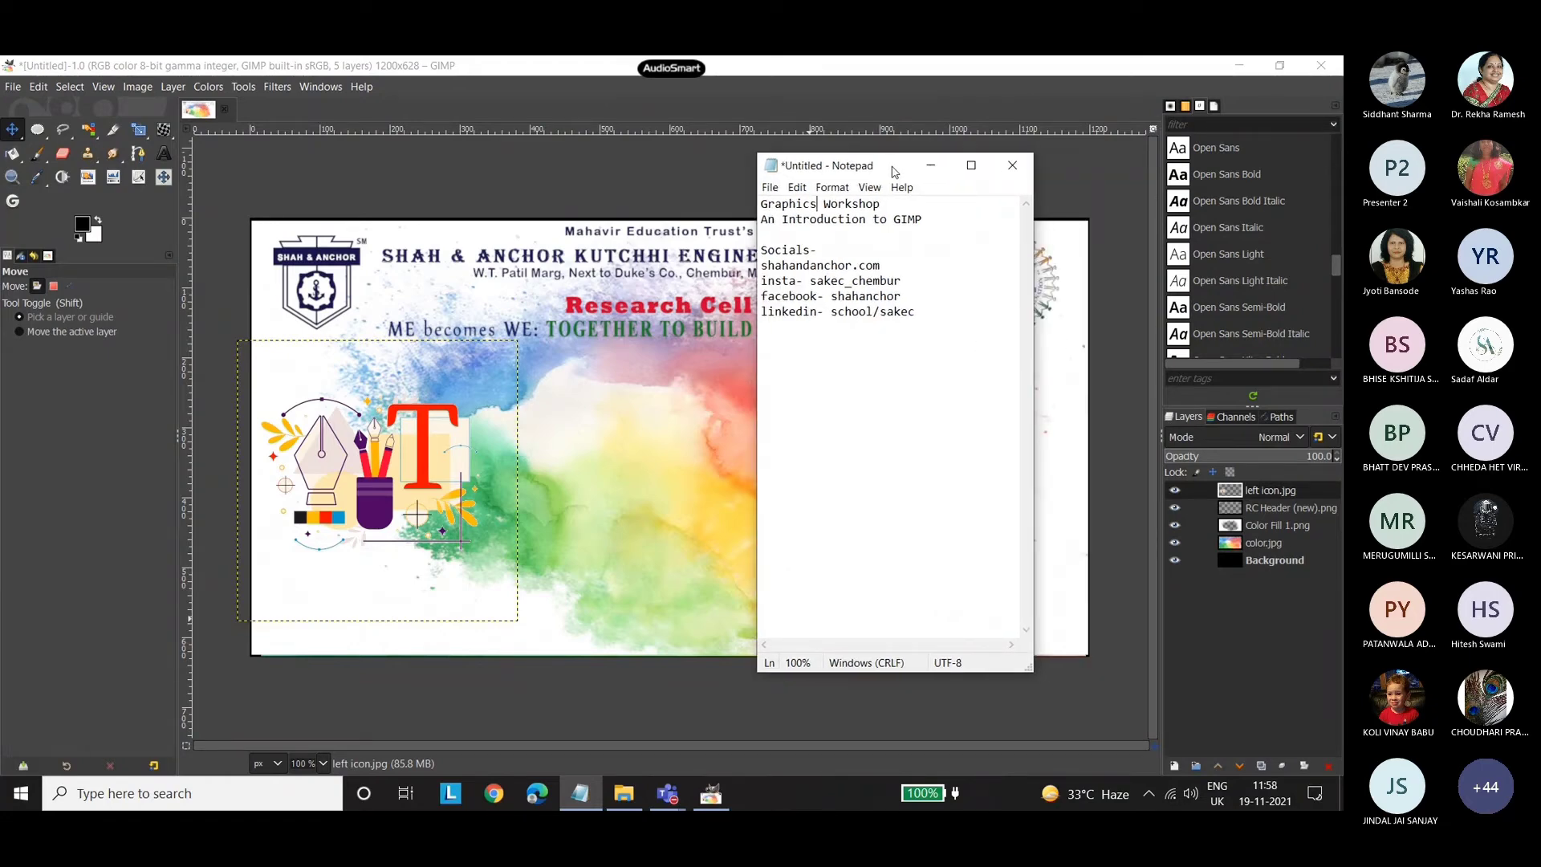
{"action": "left_click_drag", "start_coordinate": [891, 203], "coordinate": [760, 202]}
{"action": "key", "text": "ctrl+c"}
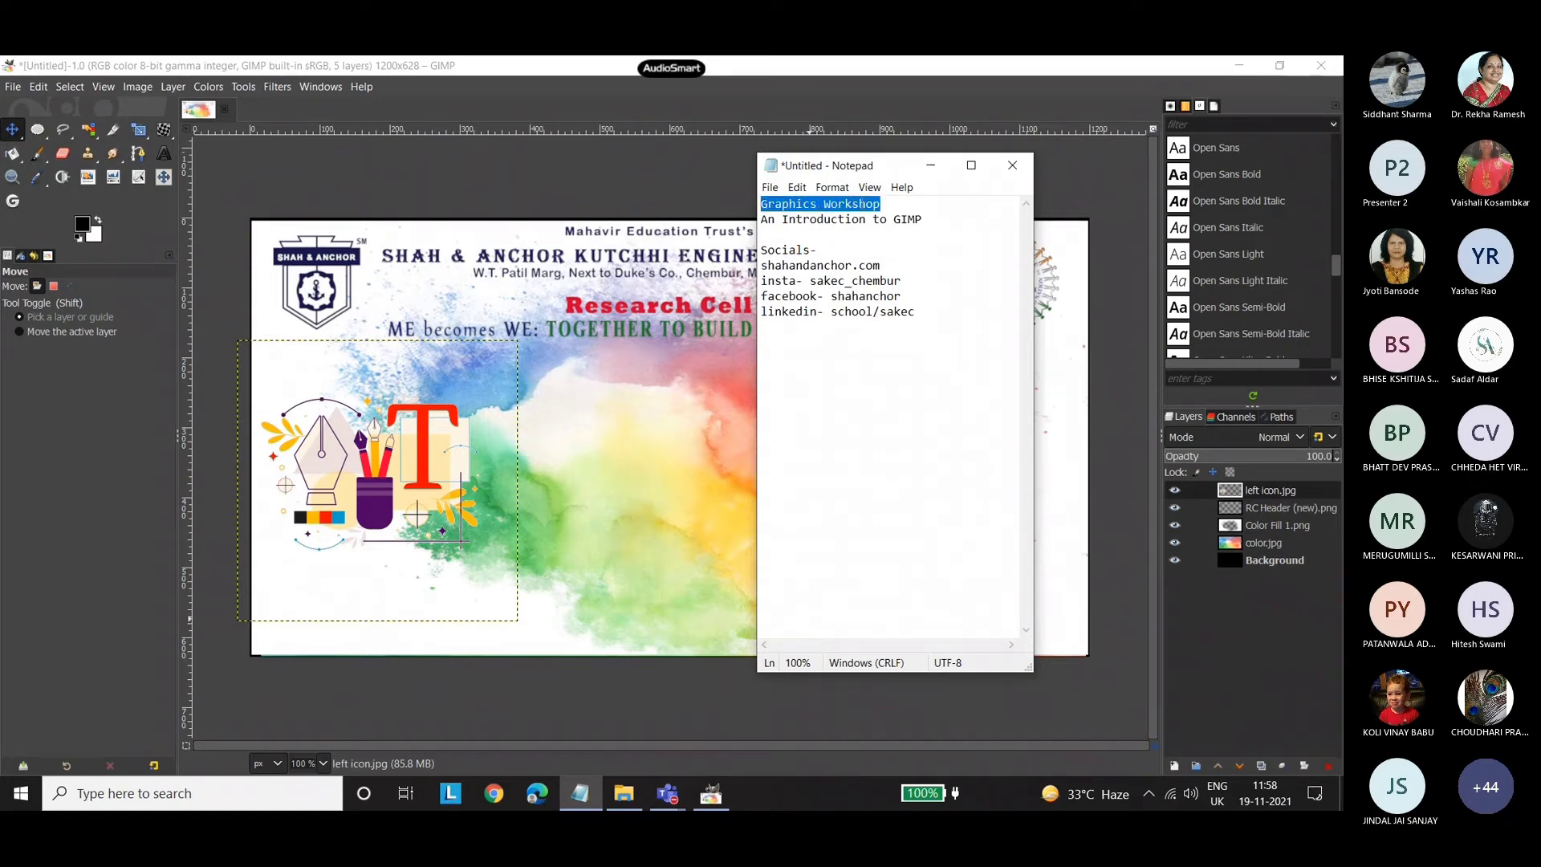
{"action": "left_click", "coordinate": [931, 165]}
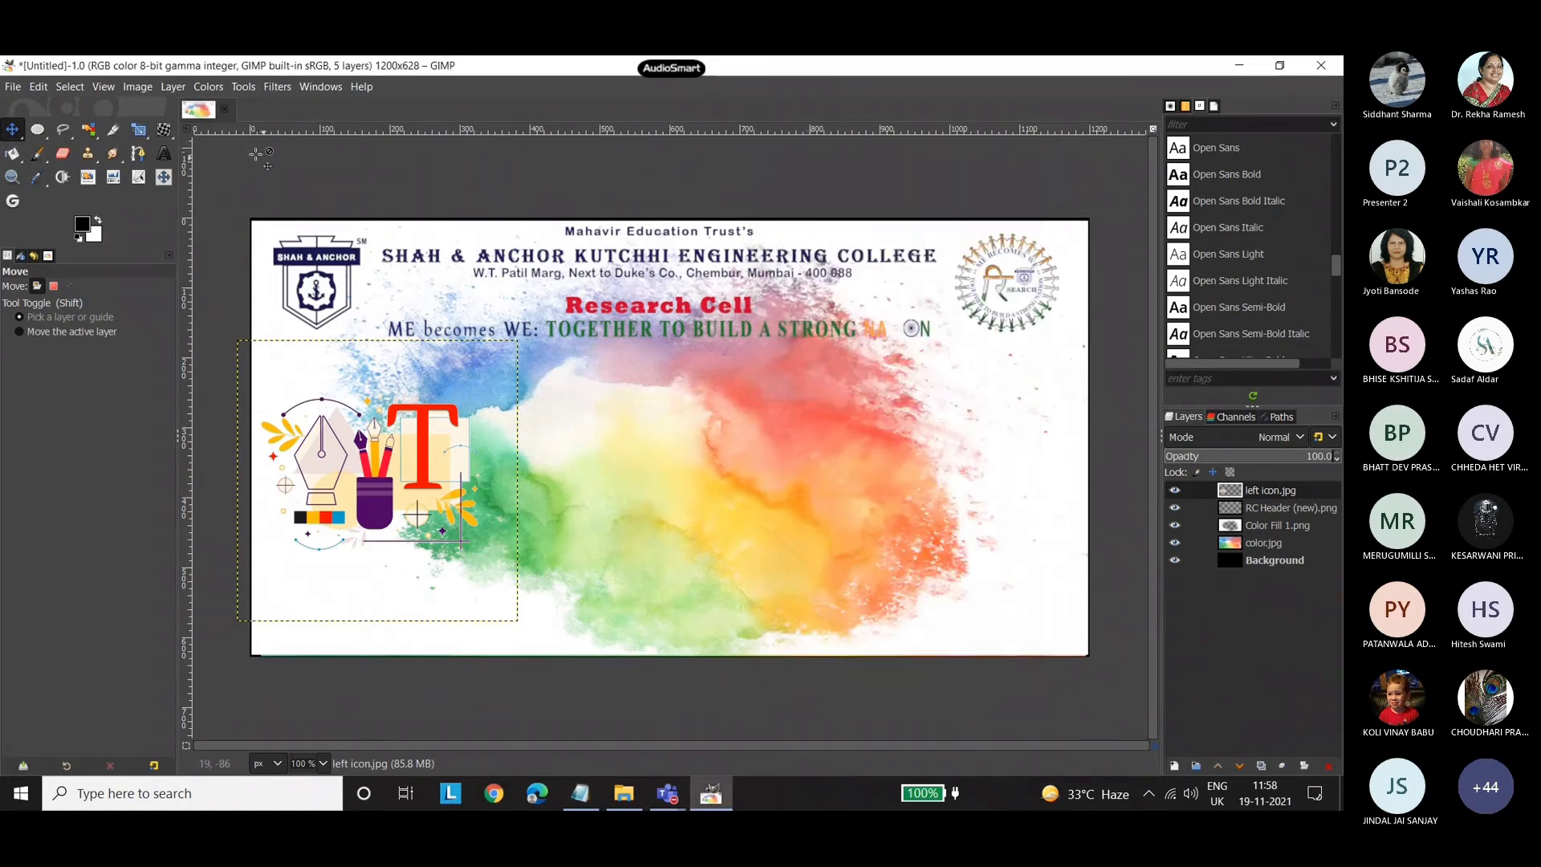
Paste "Graphics Workshop" as a new text layer over the splash, to the right of the graphics icon.
{"action": "left_click", "coordinate": [164, 153]}
{"action": "left_click", "coordinate": [538, 403]}
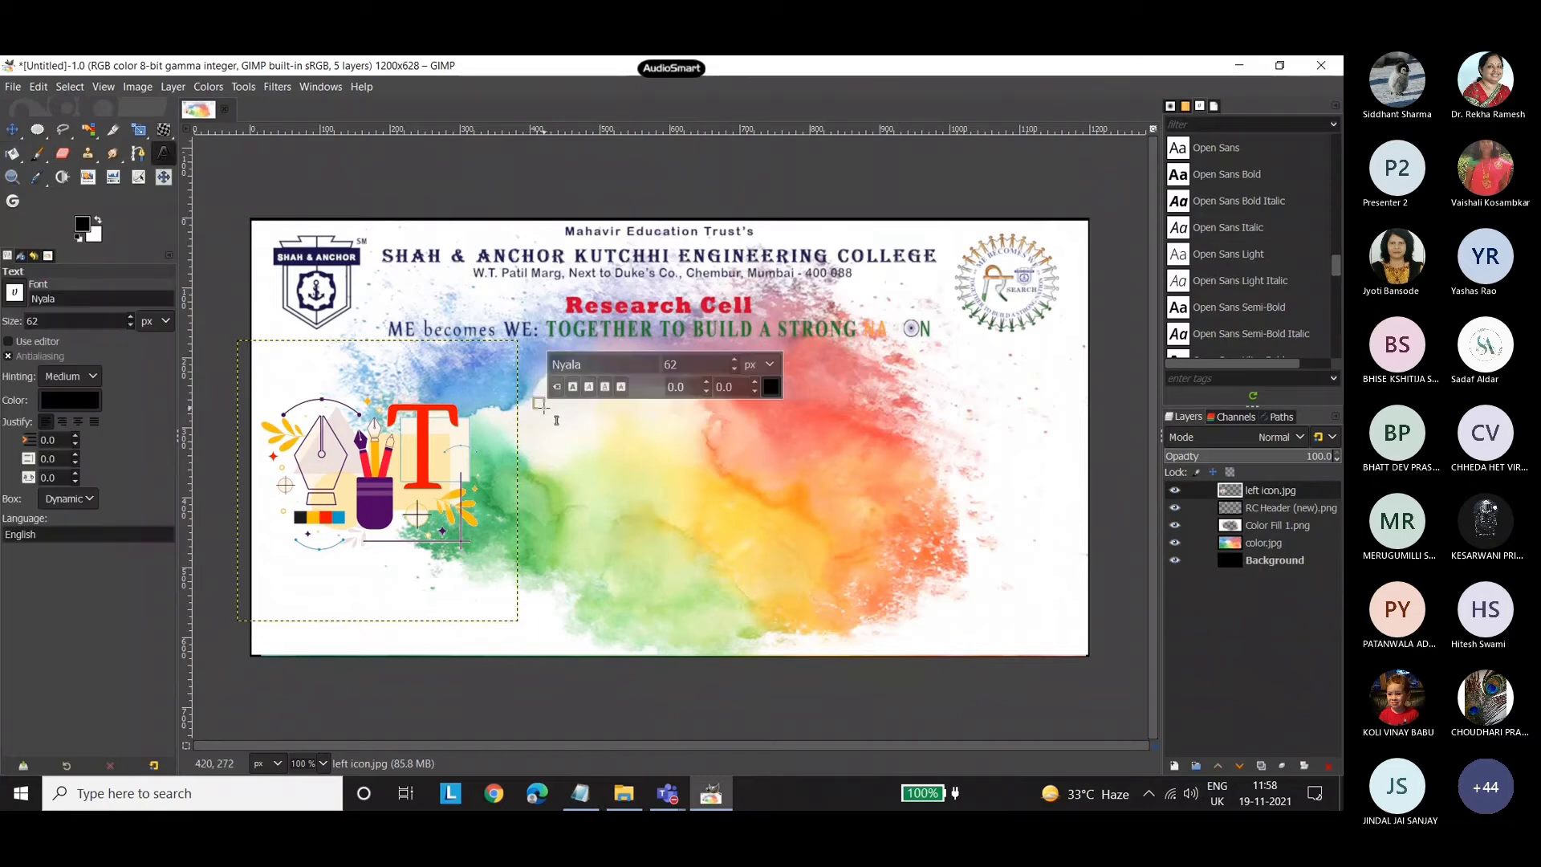
{"action": "key", "text": "ctrl+v"}
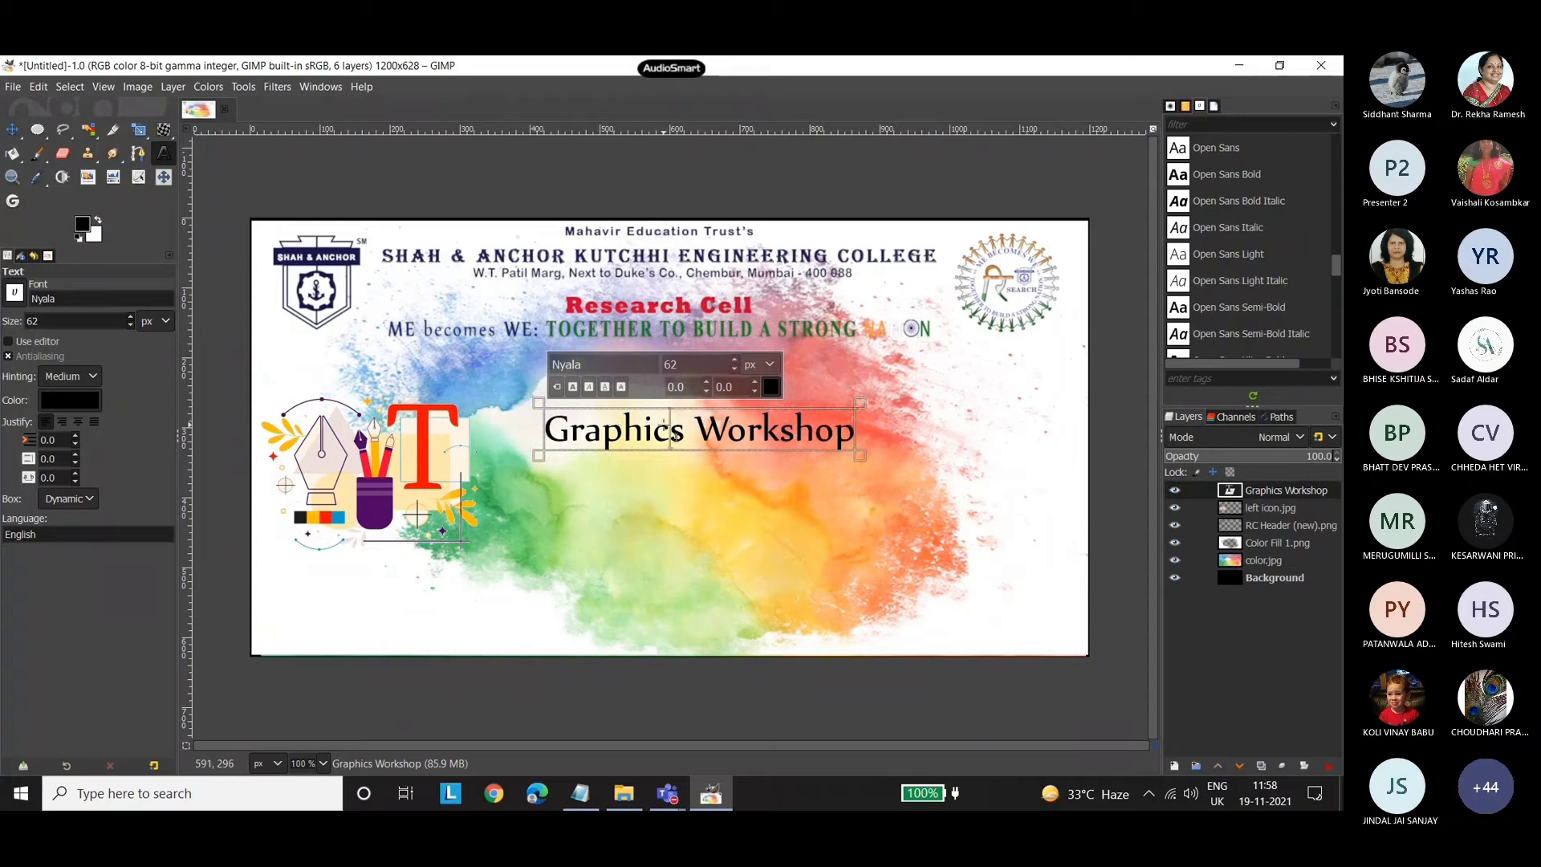
Set the font of the whole Graphics Workshop text to Edo.
{"action": "key", "text": "ctrl+a"}
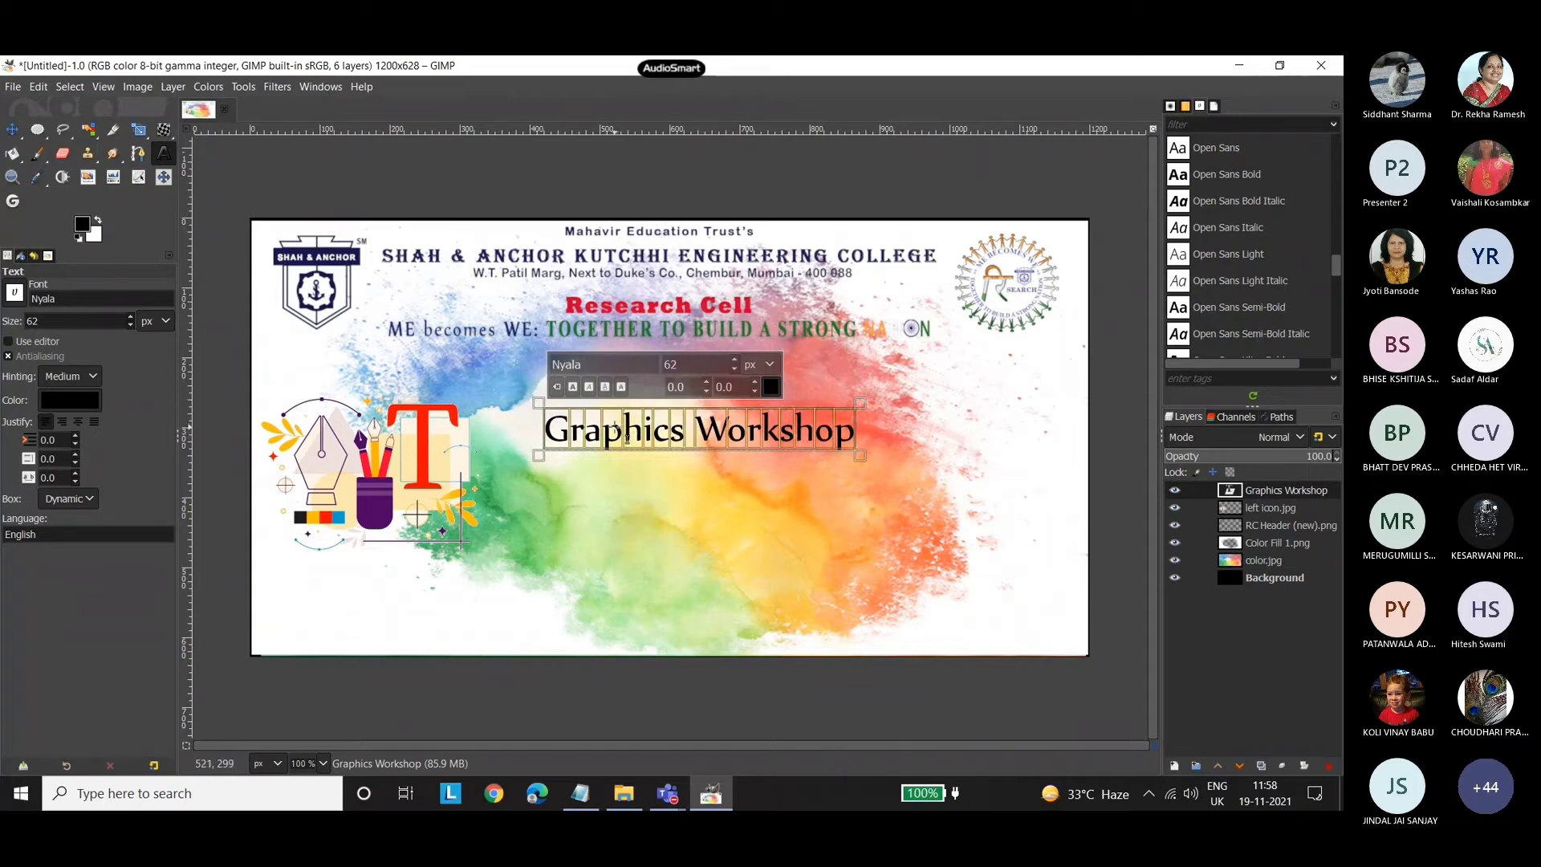
{"action": "scroll", "coordinate": [1284, 298], "scroll_direction": "up", "scroll_amount": 5}
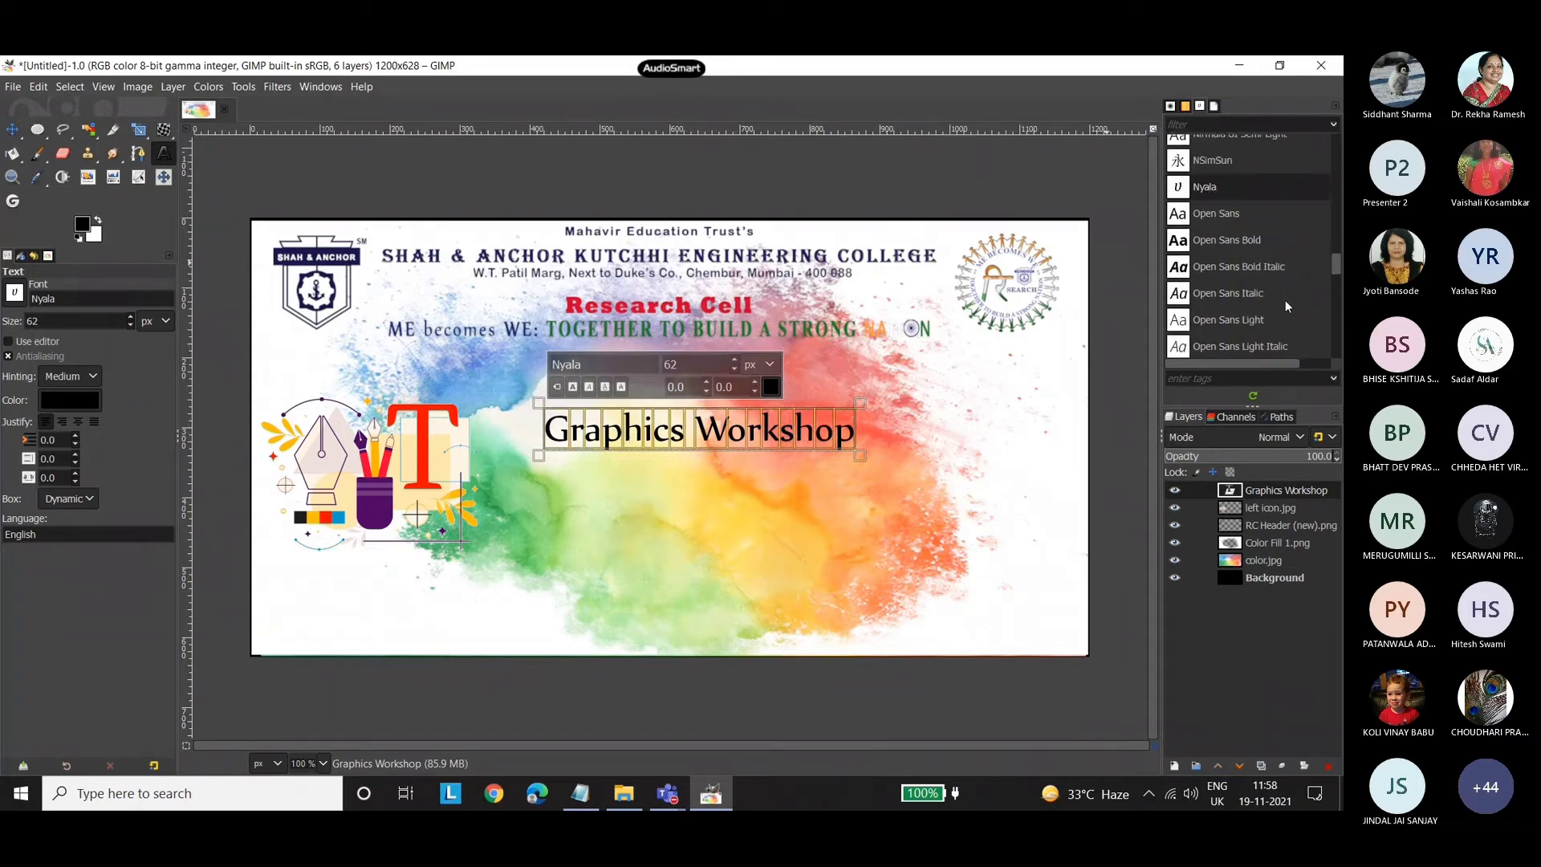
{"action": "scroll", "coordinate": [1286, 302], "scroll_direction": "up", "scroll_amount": 8}
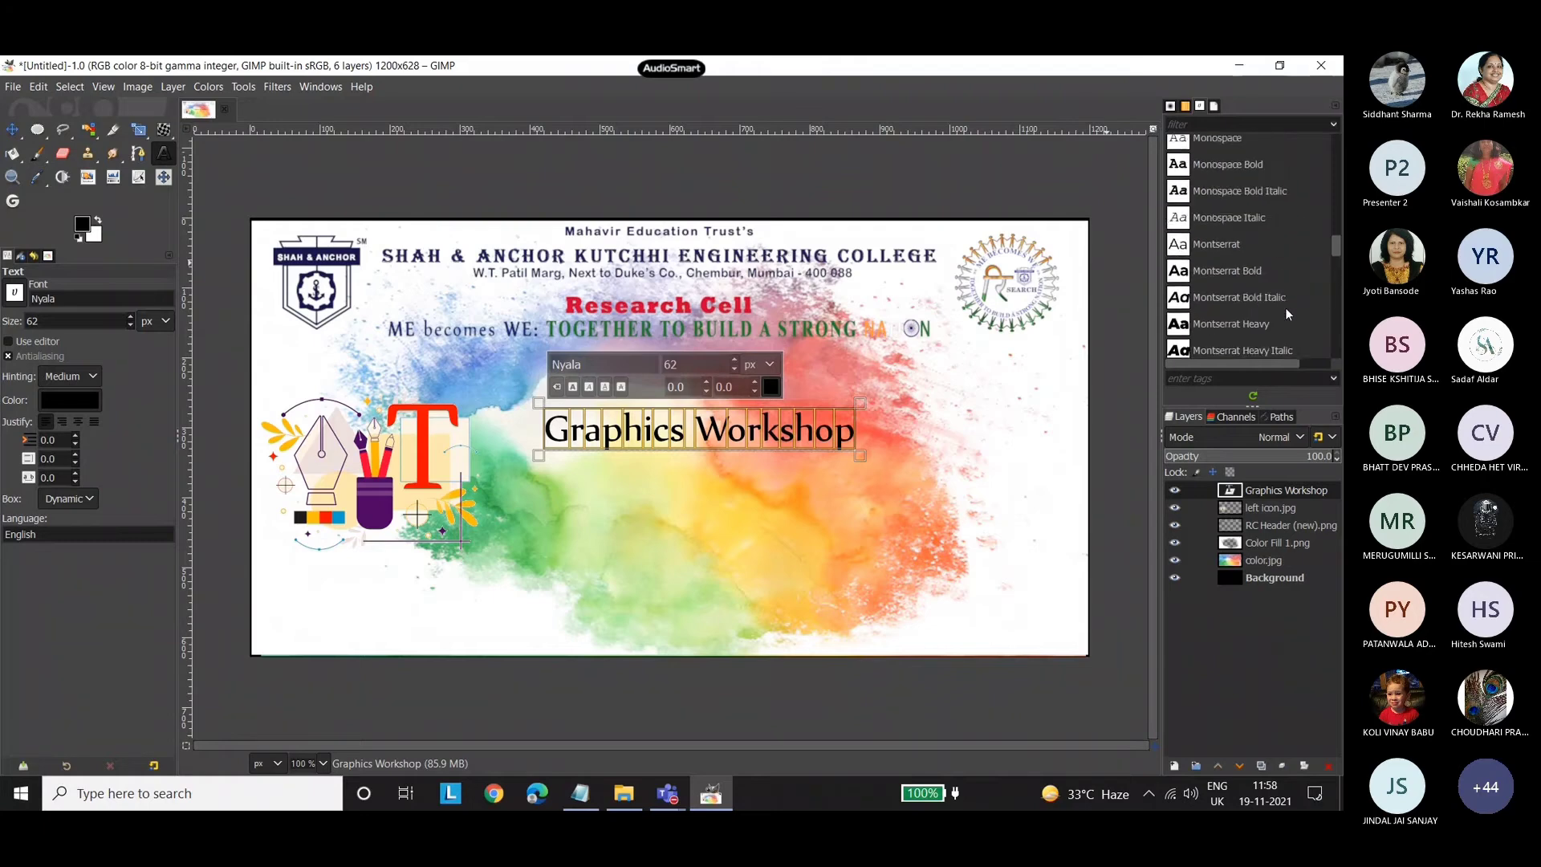
{"action": "left_click_drag", "start_coordinate": [1336, 238], "coordinate": [1336, 145]}
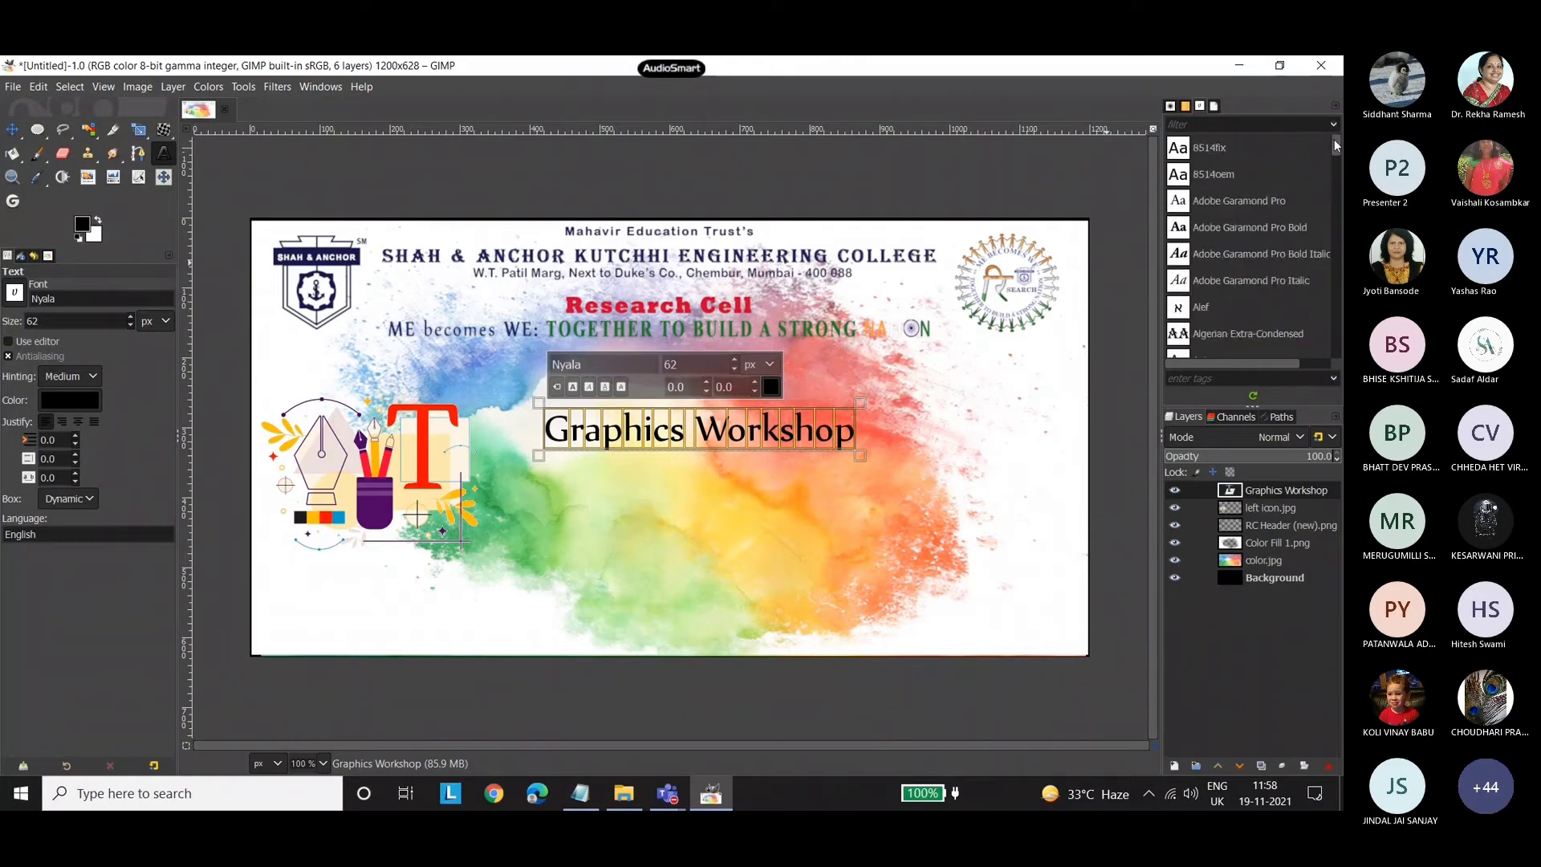
{"action": "scroll", "coordinate": [1273, 247], "scroll_direction": "down", "scroll_amount": 5}
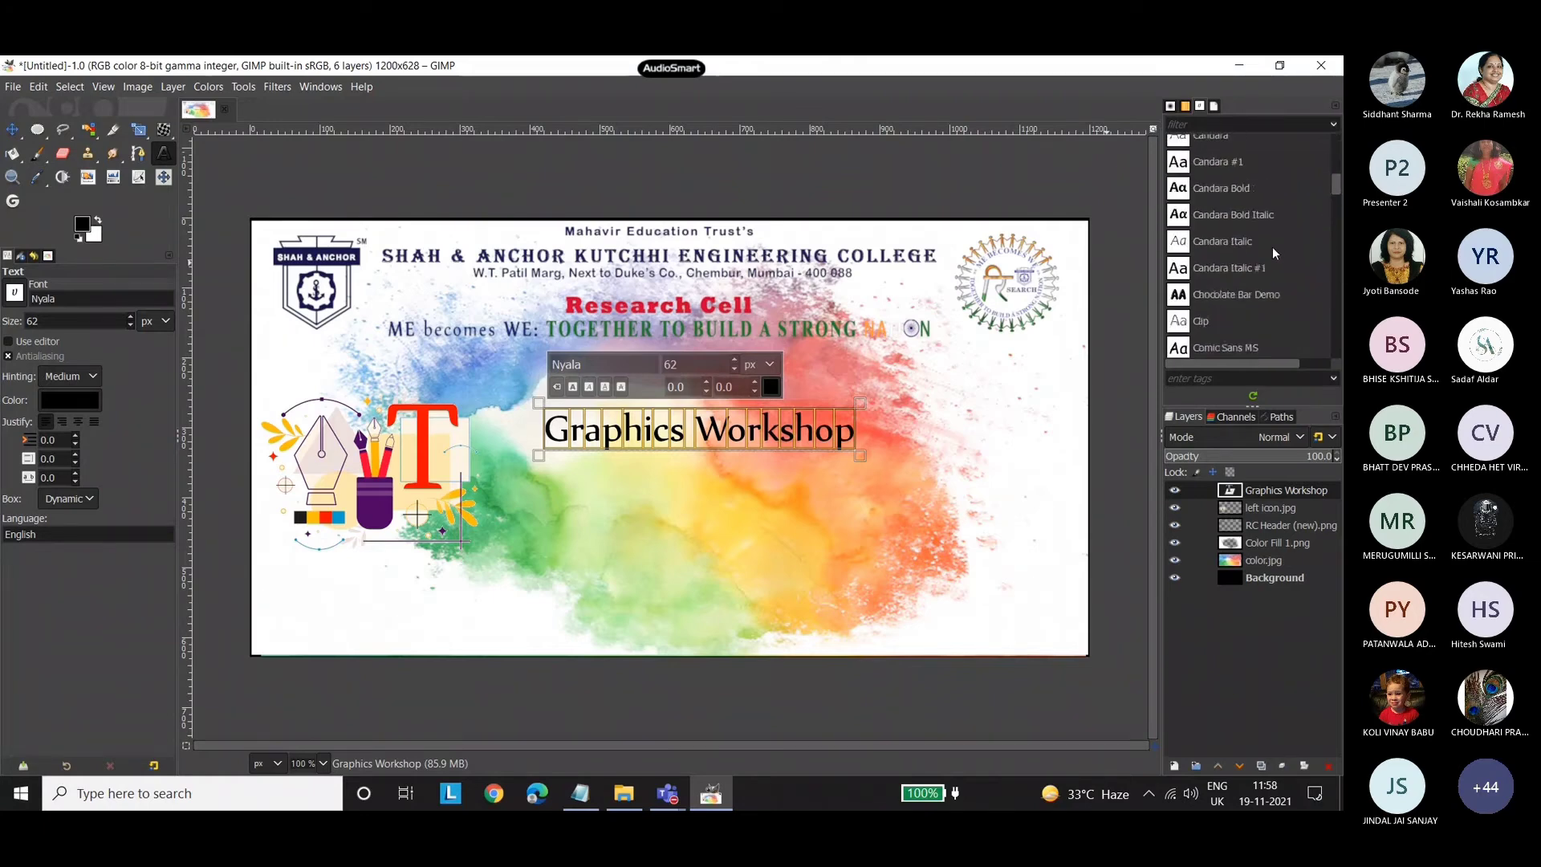
{"action": "scroll", "coordinate": [1272, 248], "scroll_direction": "down", "scroll_amount": 5}
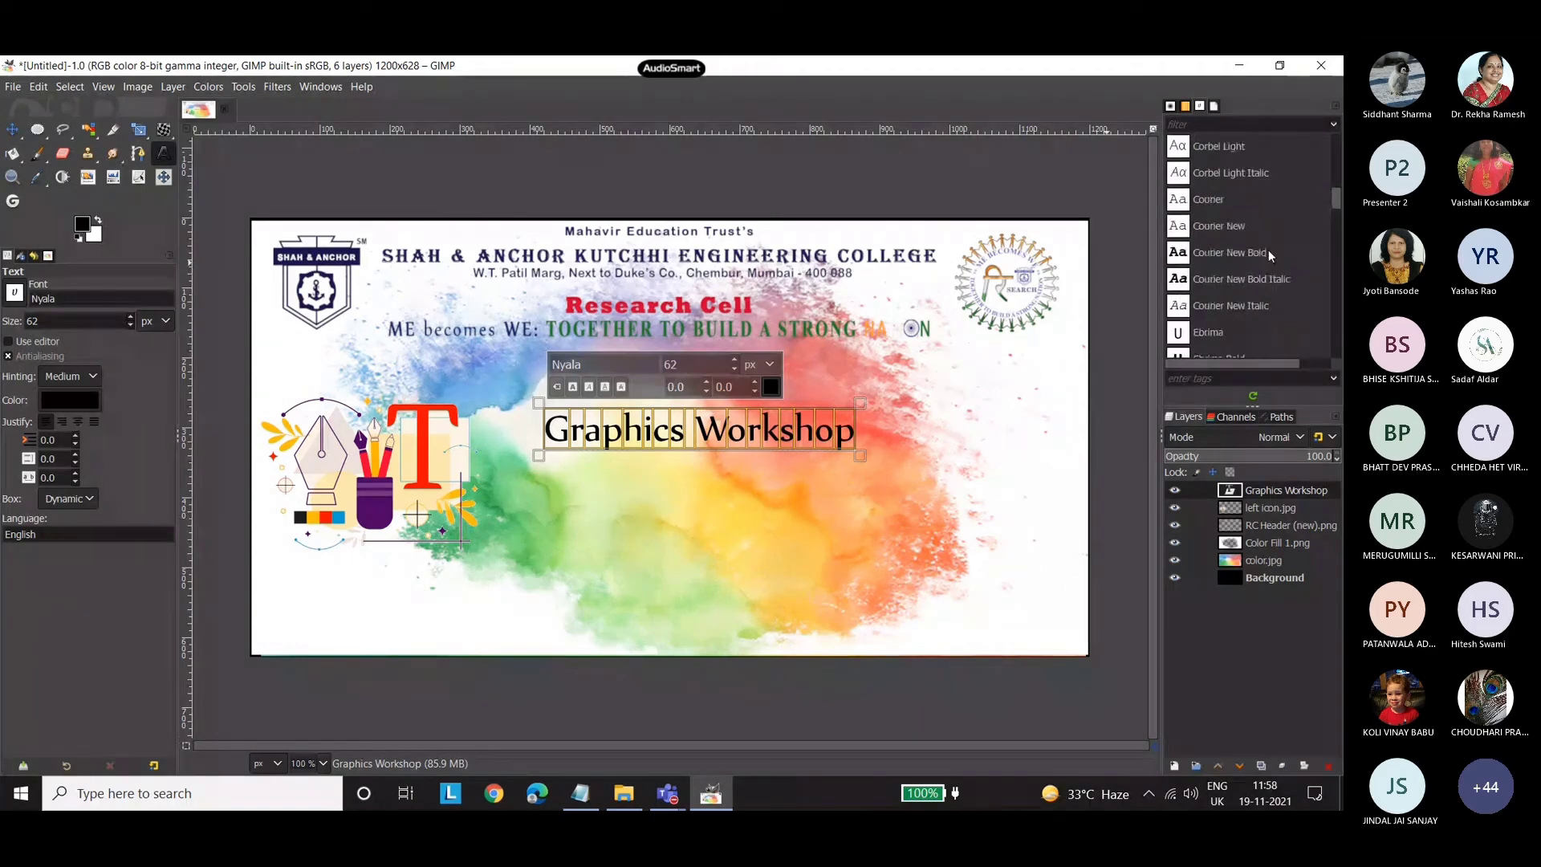
{"action": "scroll", "coordinate": [1270, 255], "scroll_direction": "down", "scroll_amount": 1}
{"action": "scroll", "coordinate": [1268, 249], "scroll_direction": "down", "scroll_amount": 1}
{"action": "left_click", "coordinate": [1265, 287]}
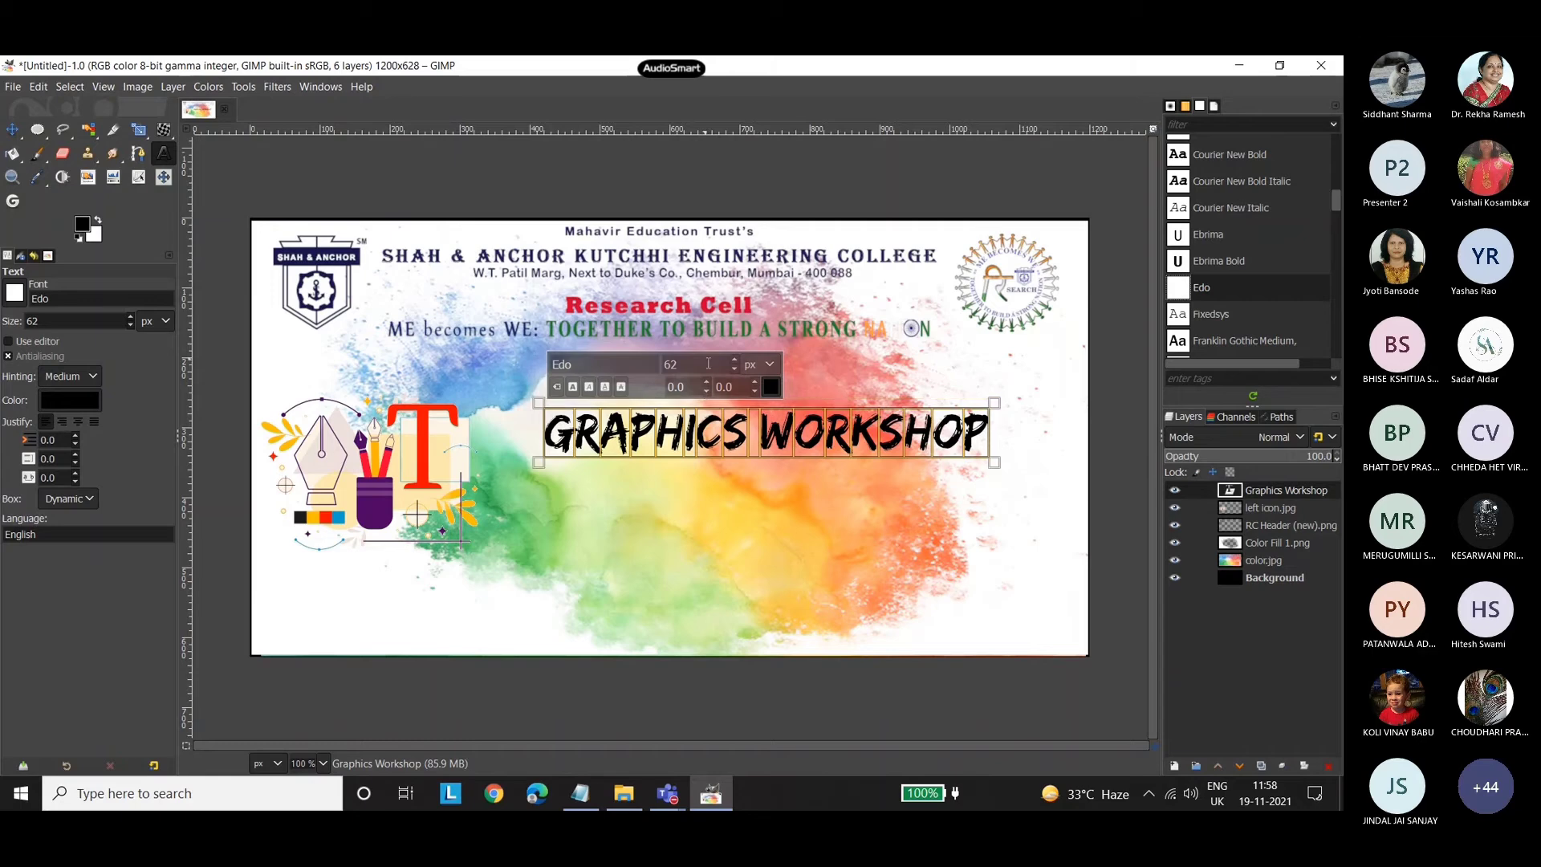
Set the size of the Graphics Workshop text to 100 px.
{"action": "left_click", "coordinate": [657, 367]}
{"action": "type", "text": "100"}
{"action": "key", "text": "Return"}
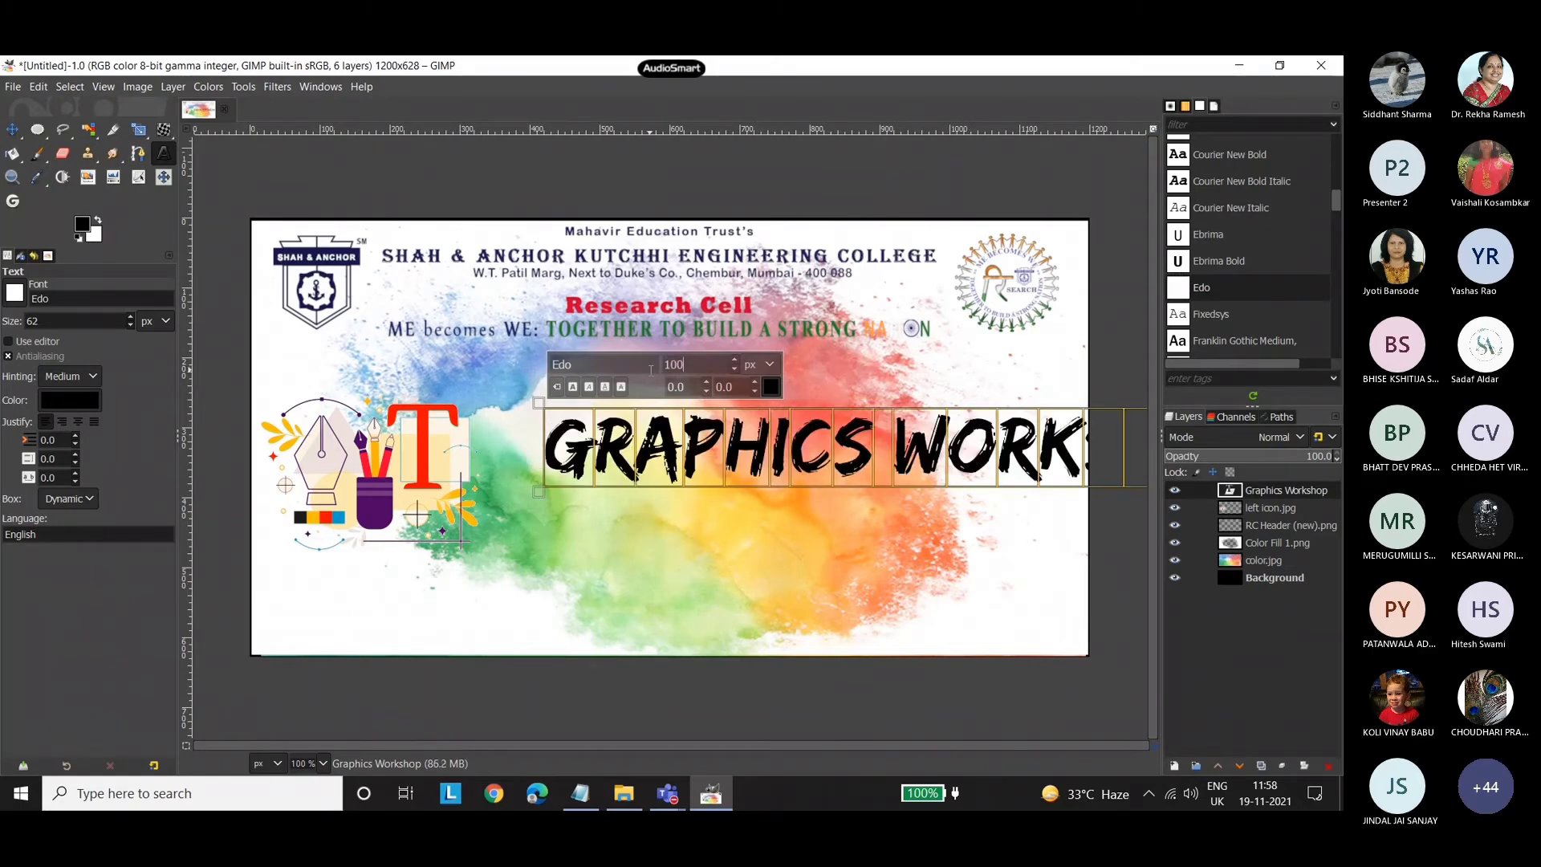
Break the title text onto two lines, with Graphics above Workshop.
{"action": "left_click", "coordinate": [12, 132]}
{"action": "left_click", "coordinate": [161, 153]}
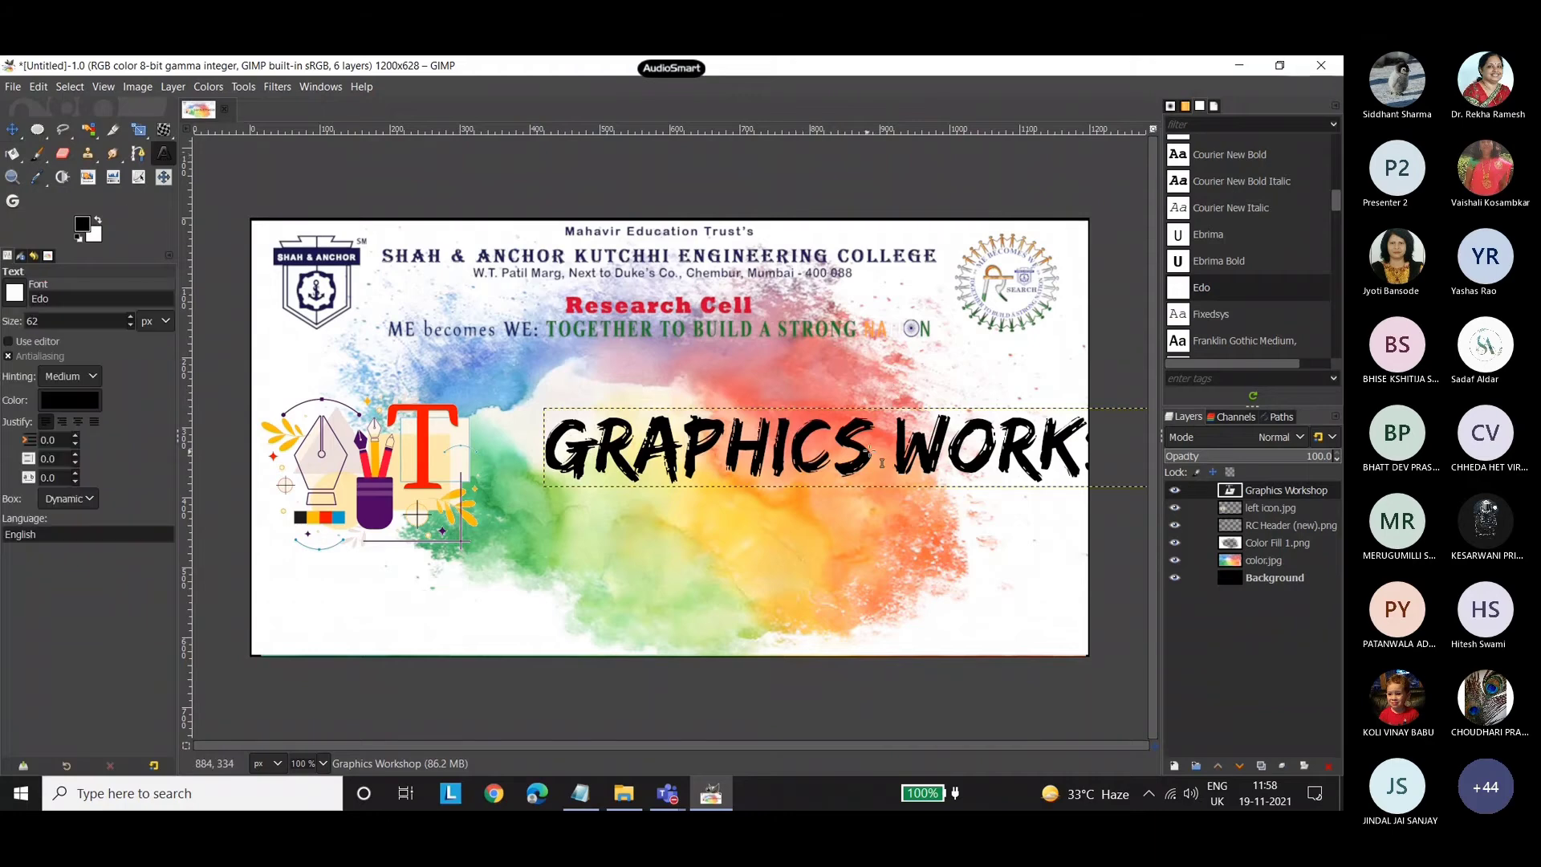
{"action": "left_click", "coordinate": [877, 461]}
{"action": "key", "text": "Return"}
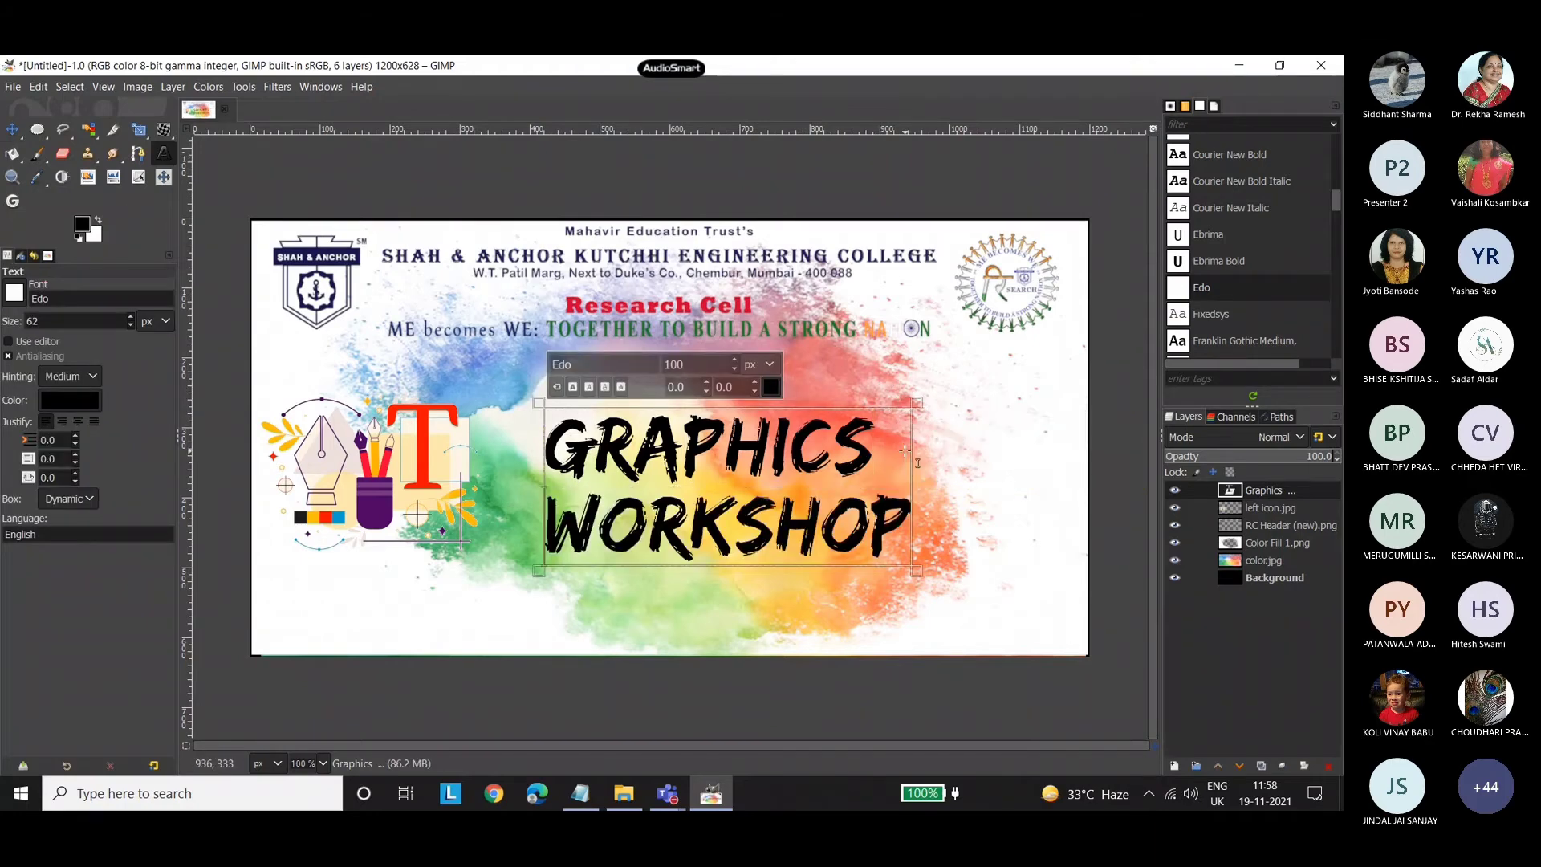
Enlarge the complete two-line Graphics Workshop title to 120 px.
{"action": "left_click", "coordinate": [835, 507]}
{"action": "key", "text": "ctrl+a"}
{"action": "left_click_drag", "start_coordinate": [710, 364], "coordinate": [669, 364]}
{"action": "type", "text": "20"}
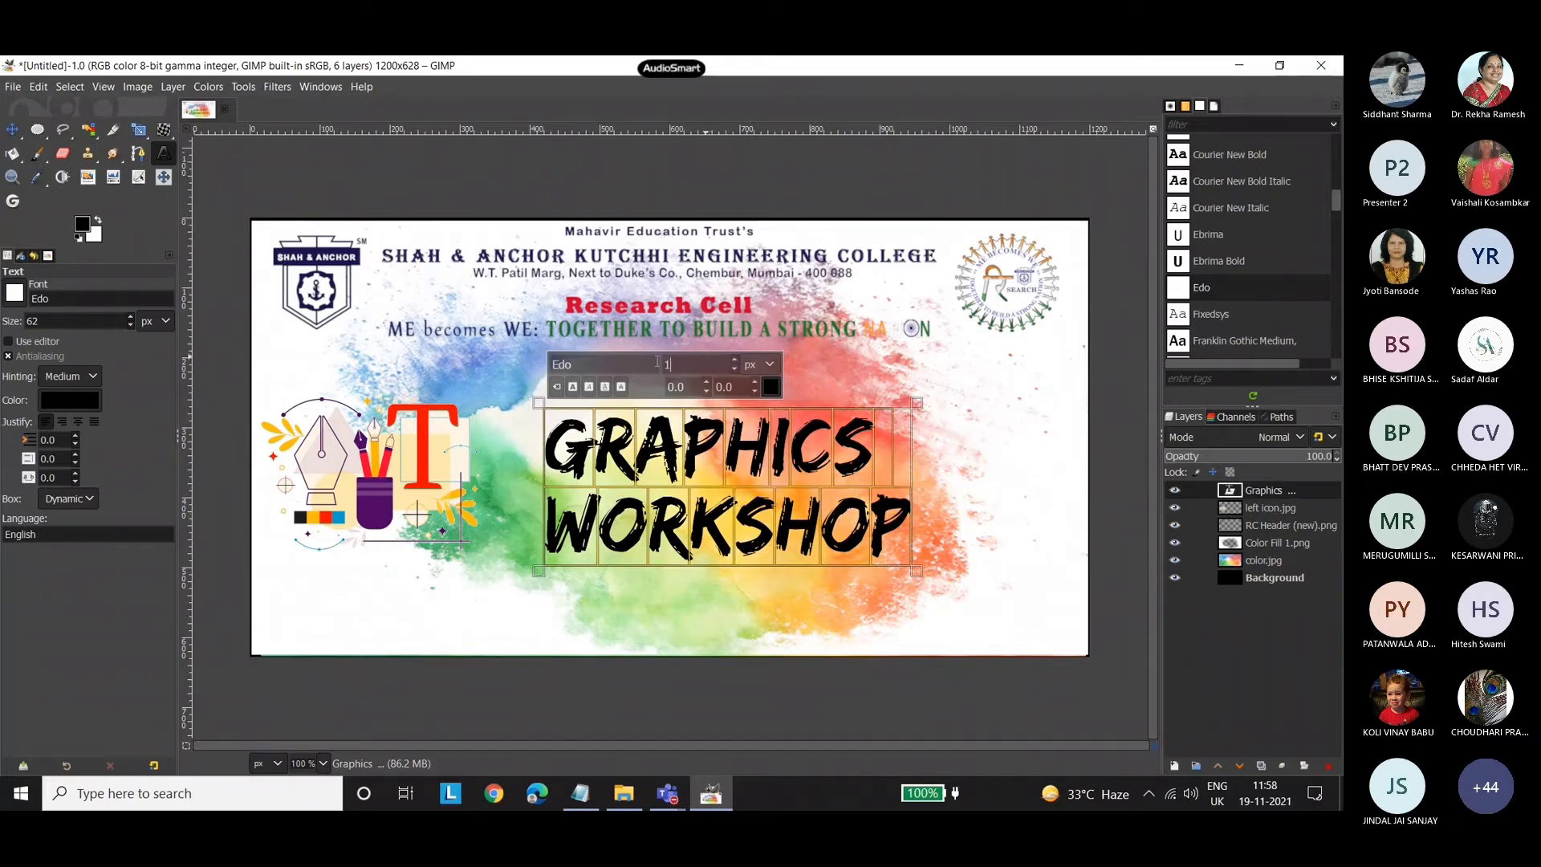
{"action": "key", "text": "Return"}
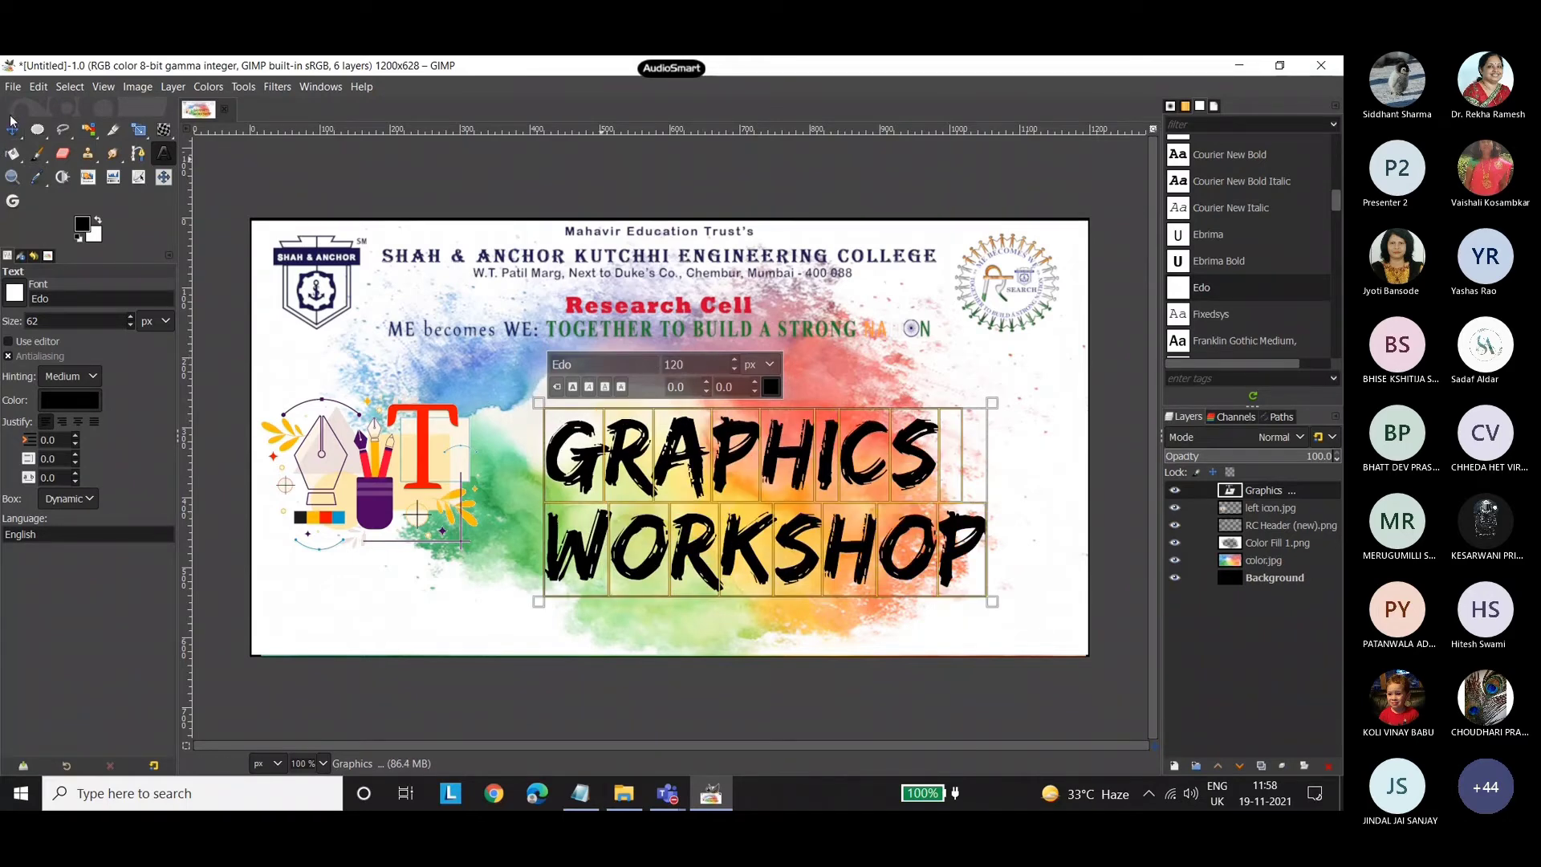
Move the Graphics Workshop title up and left so it sits below the header, directly beside the icon.
{"action": "left_click", "coordinate": [12, 129]}
{"action": "left_click_drag", "start_coordinate": [738, 472], "coordinate": [683, 430]}
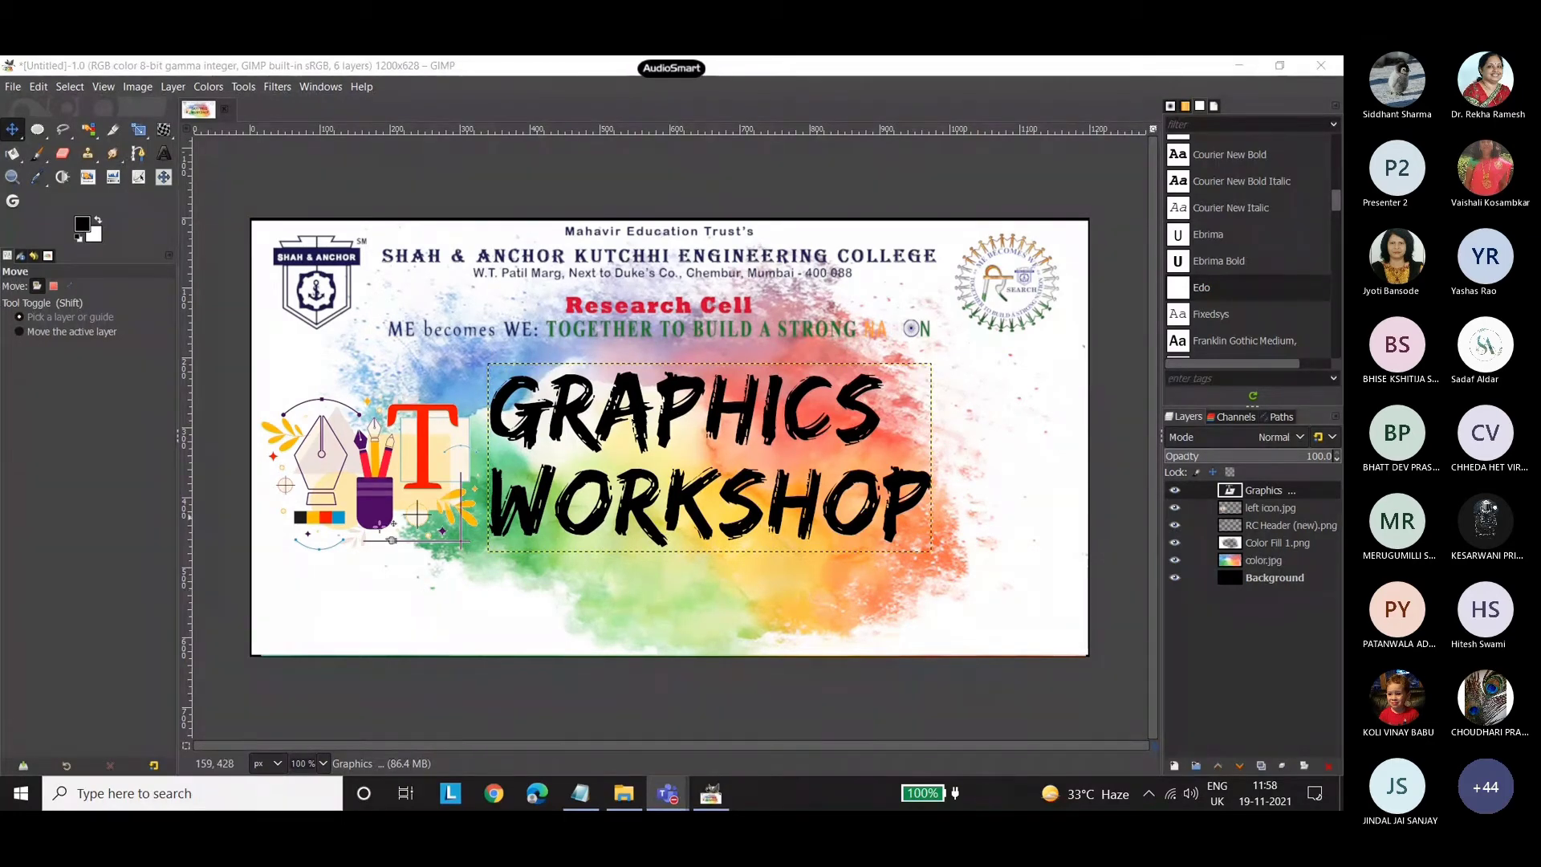
{"action": "left_click", "coordinate": [444, 284]}
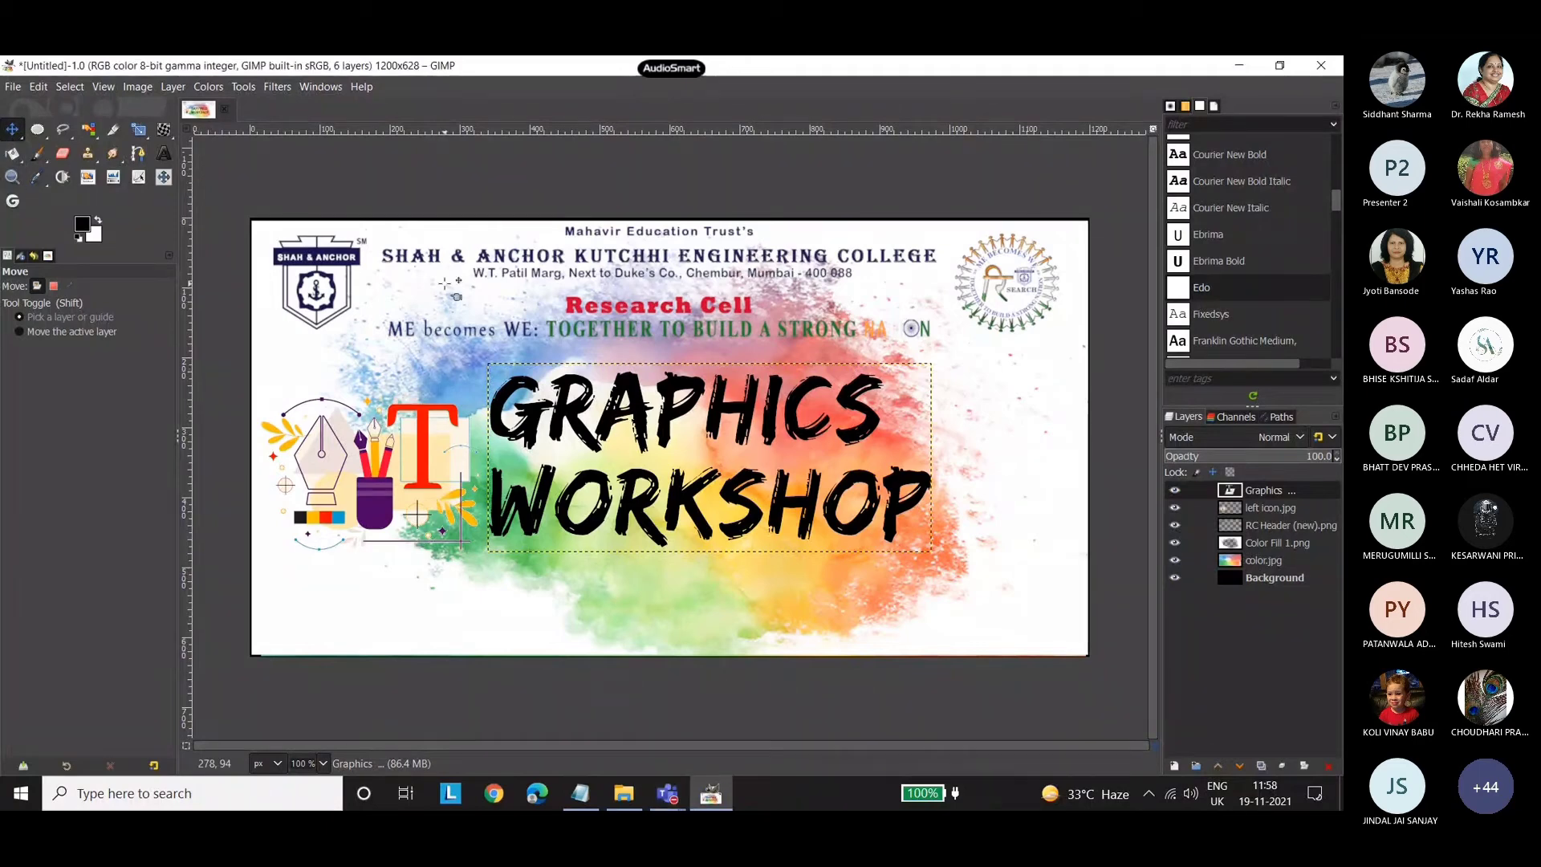
Create a new blank image from the A4 (300 ppi) template.
{"action": "left_click", "coordinate": [37, 129]}
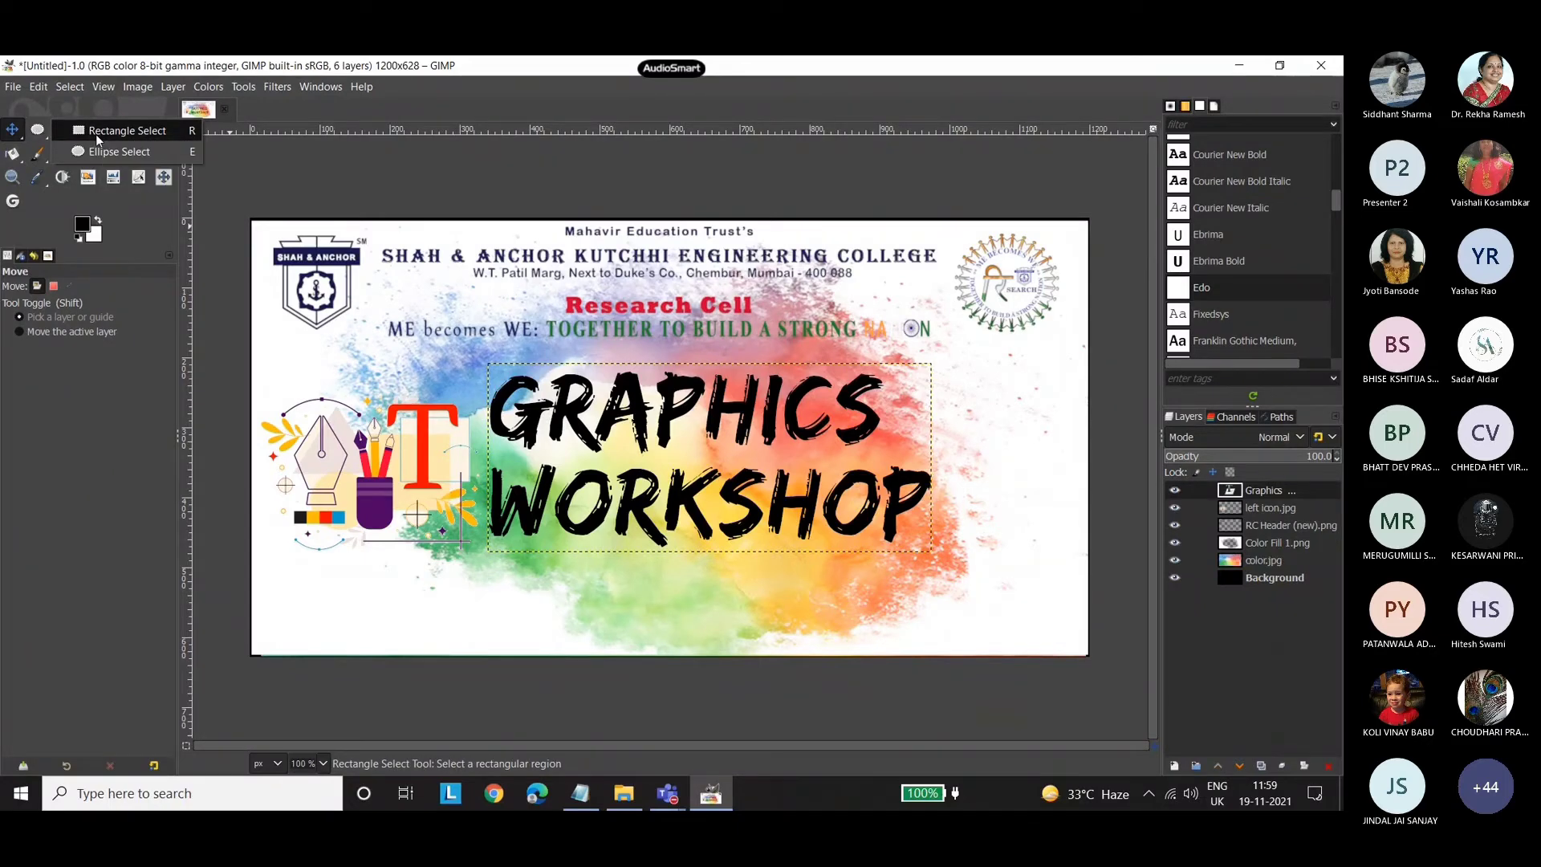
{"action": "left_click", "coordinate": [122, 131]}
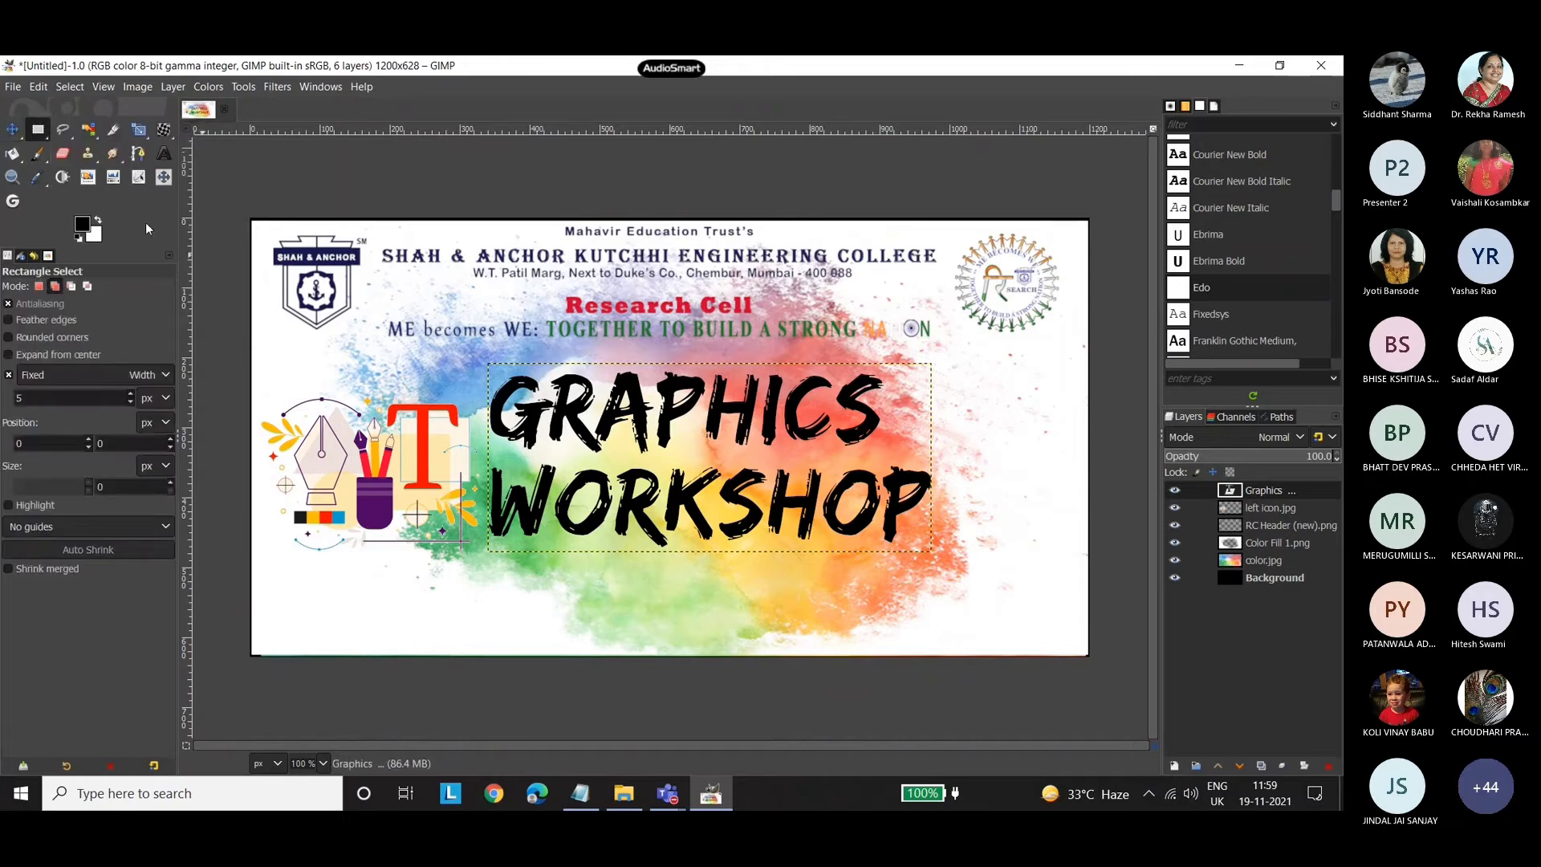
{"action": "left_click", "coordinate": [12, 87]}
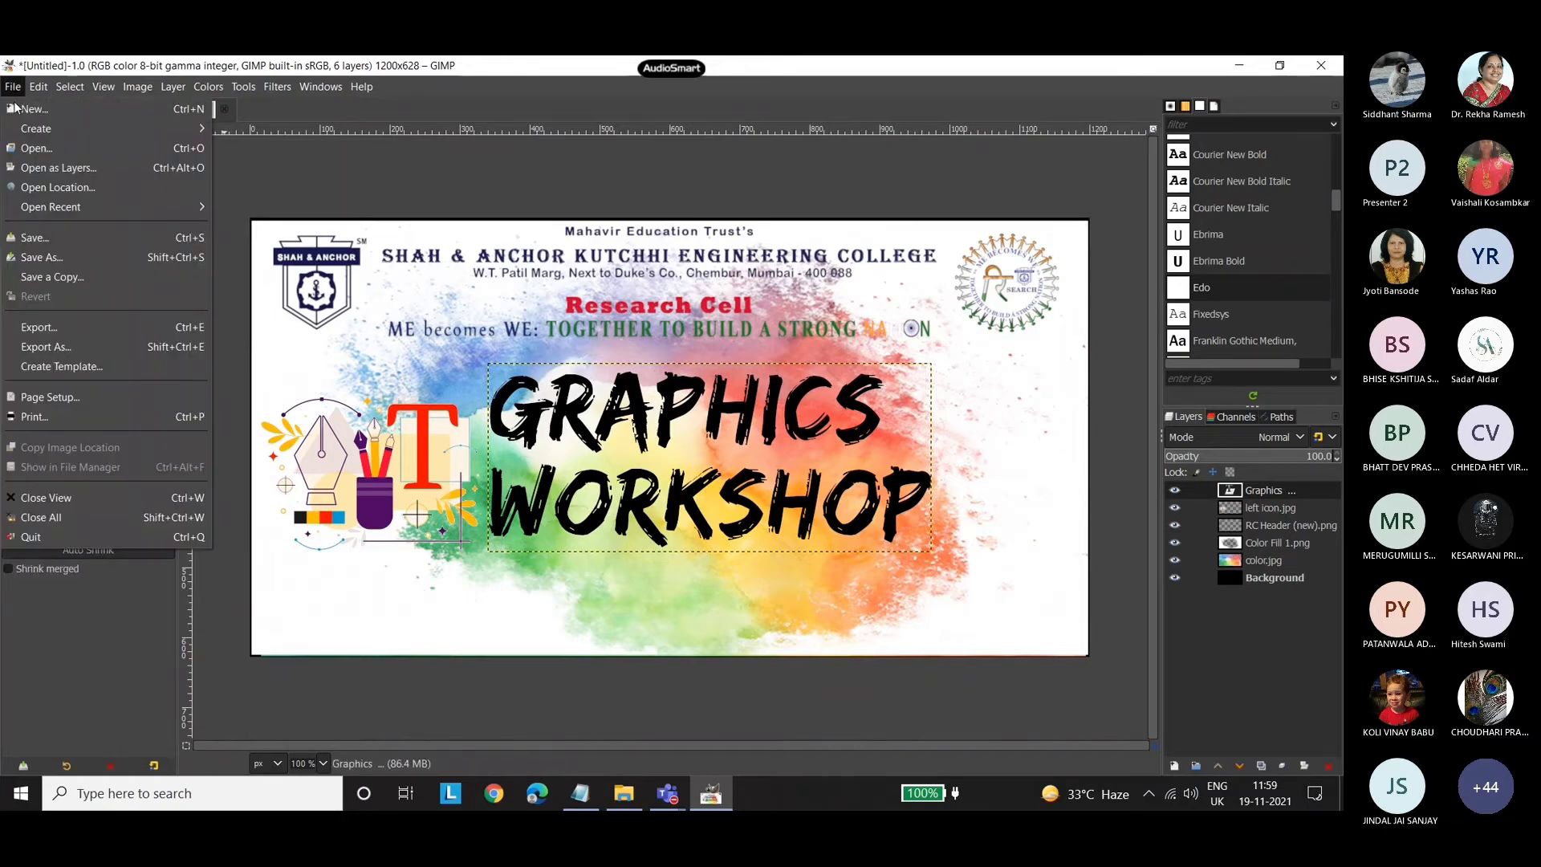
{"action": "left_click", "coordinate": [36, 106]}
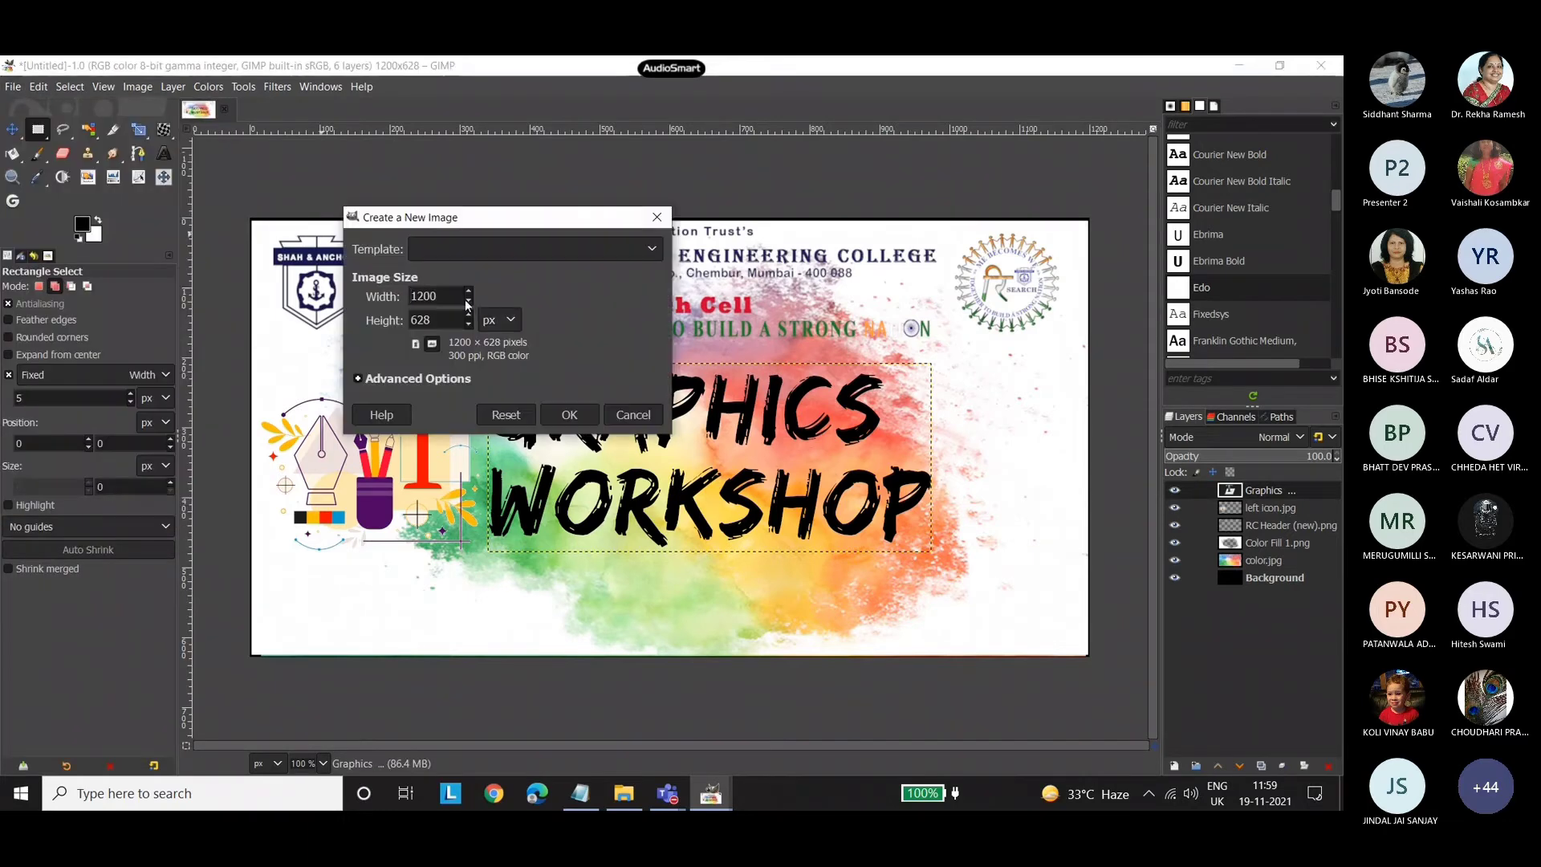
{"action": "left_click", "coordinate": [474, 249]}
{"action": "left_click", "coordinate": [447, 348]}
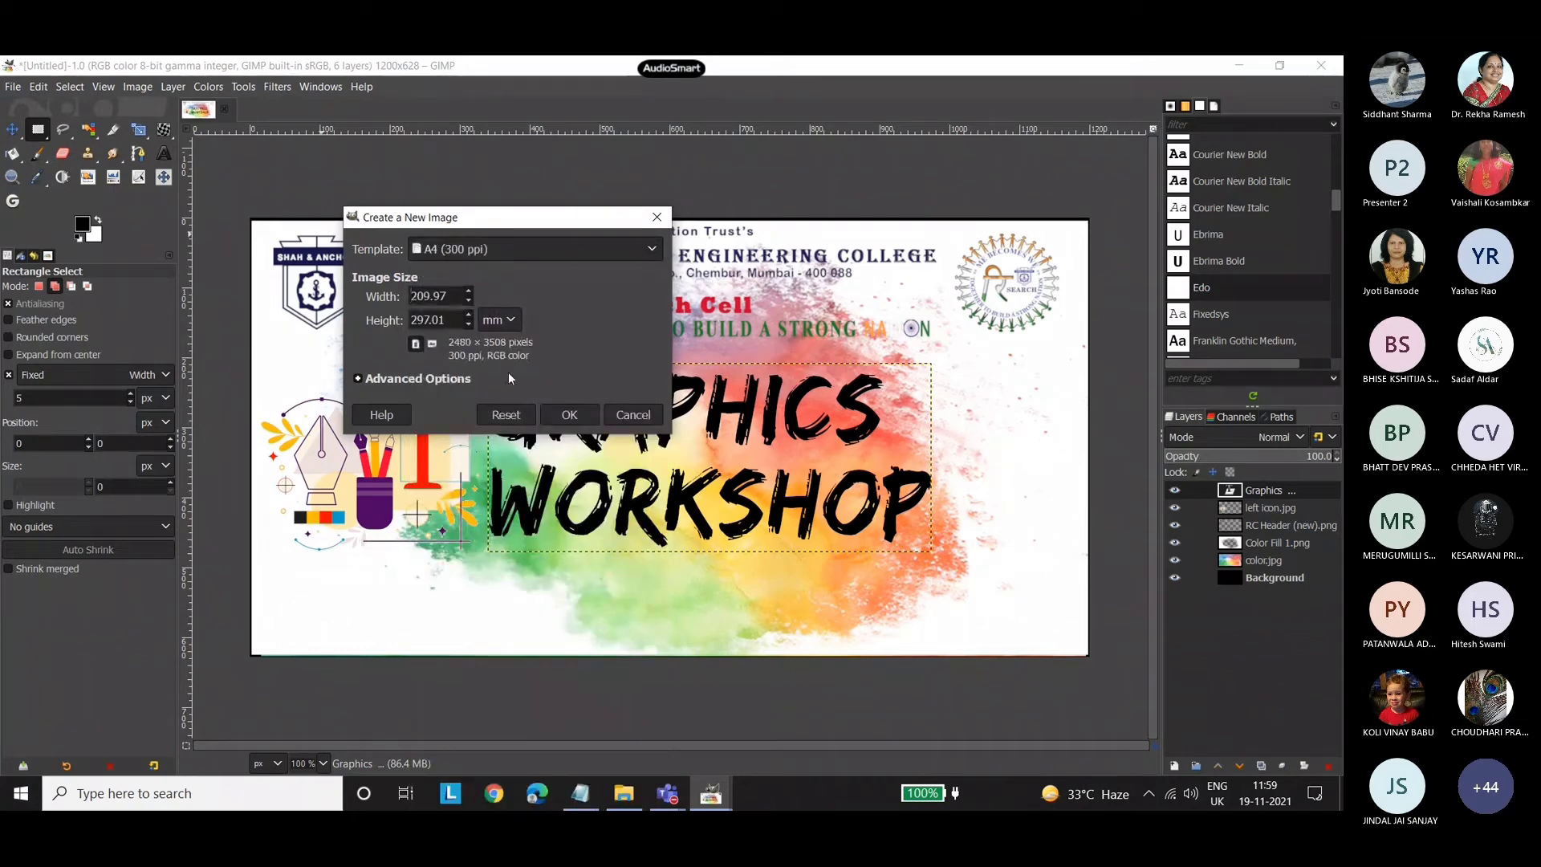
{"action": "left_click", "coordinate": [567, 414]}
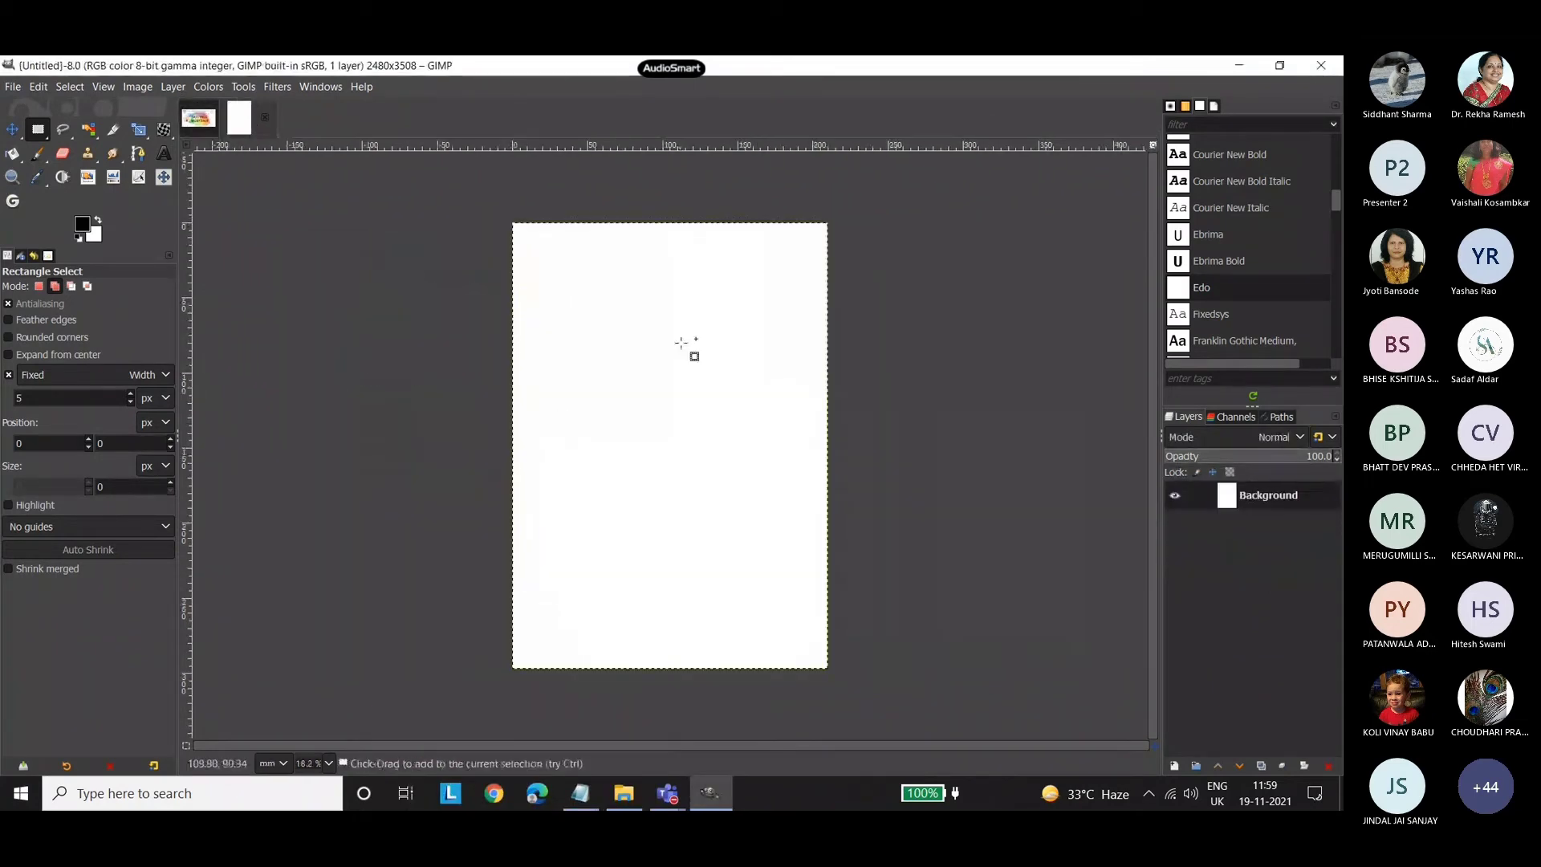
Set the foreground colour to red and bucket-fill the whole A4 background with it.
{"action": "left_click", "coordinate": [83, 225]}
{"action": "left_click", "coordinate": [96, 167]}
{"action": "left_click", "coordinate": [210, 362]}
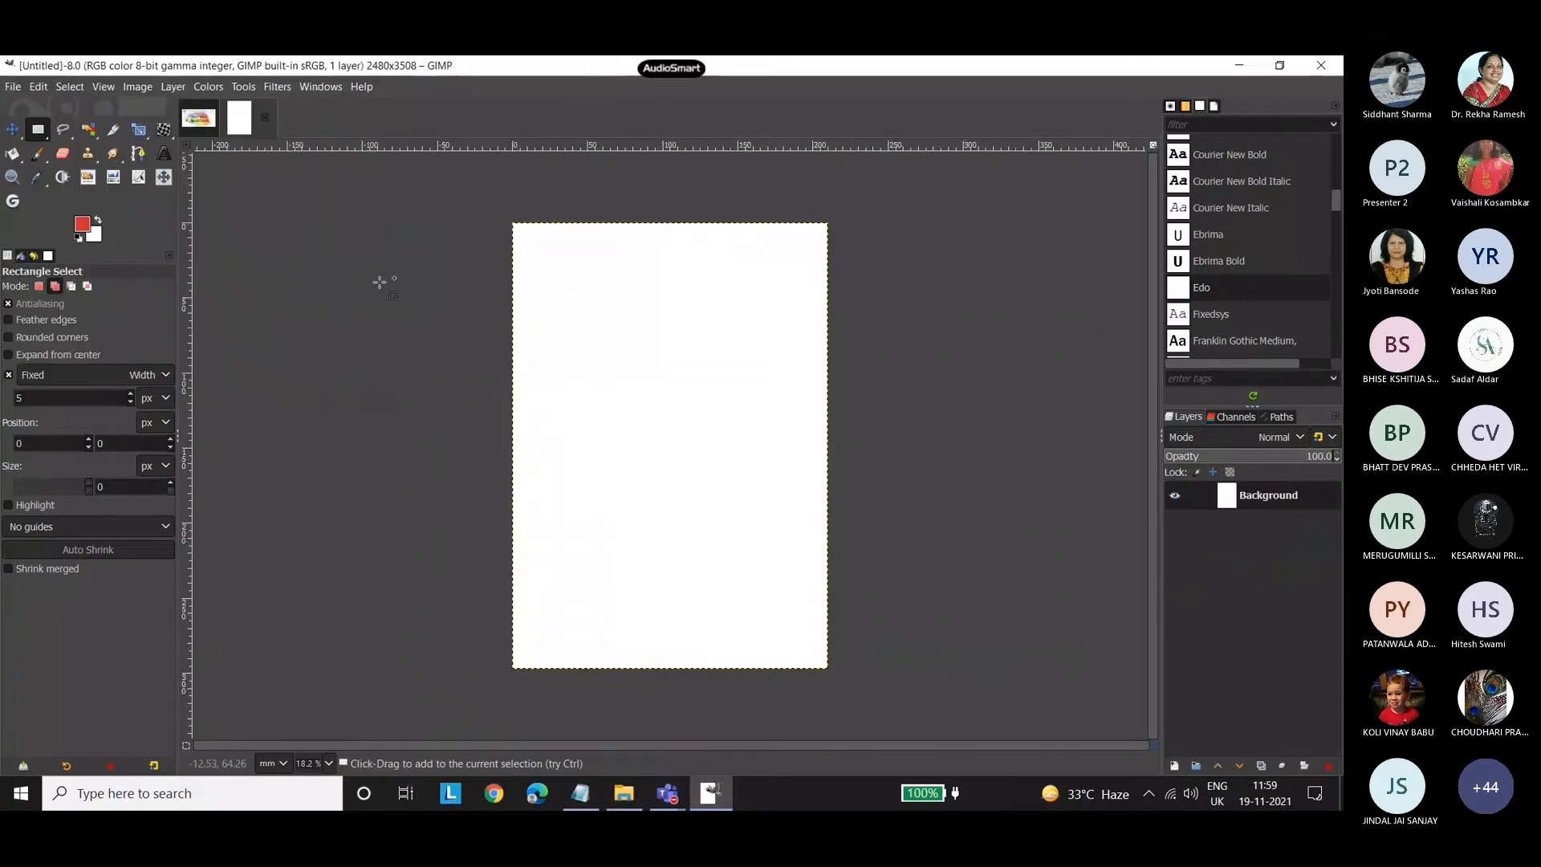
{"action": "left_click", "coordinate": [12, 153]}
{"action": "left_click", "coordinate": [669, 294]}
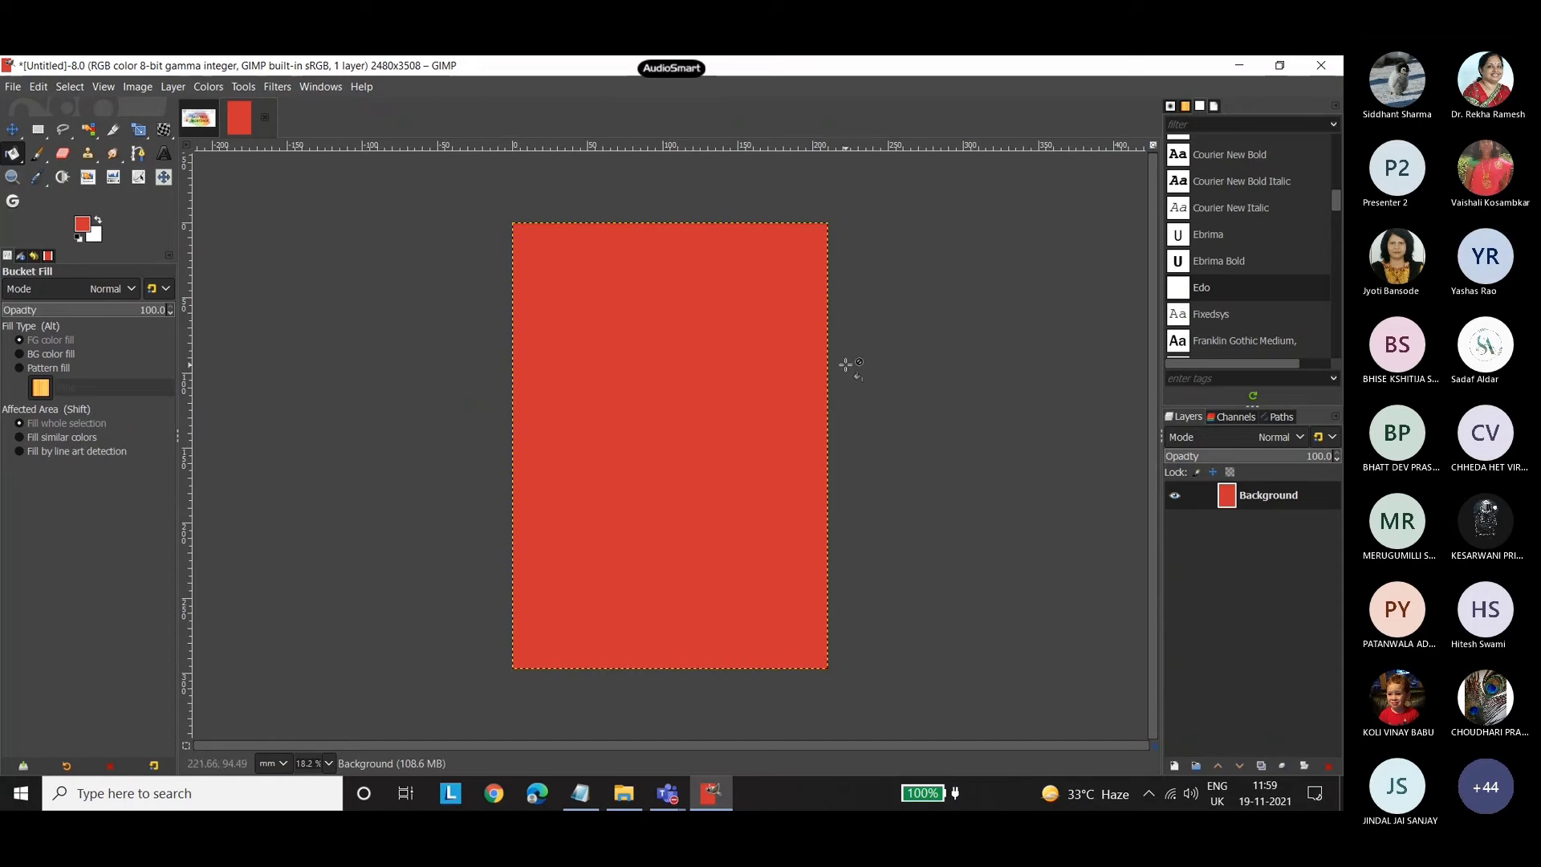
Activate the Ellipse Select tool for a selection on the red A4 page.
{"action": "mouse_move", "coordinate": [37, 130]}
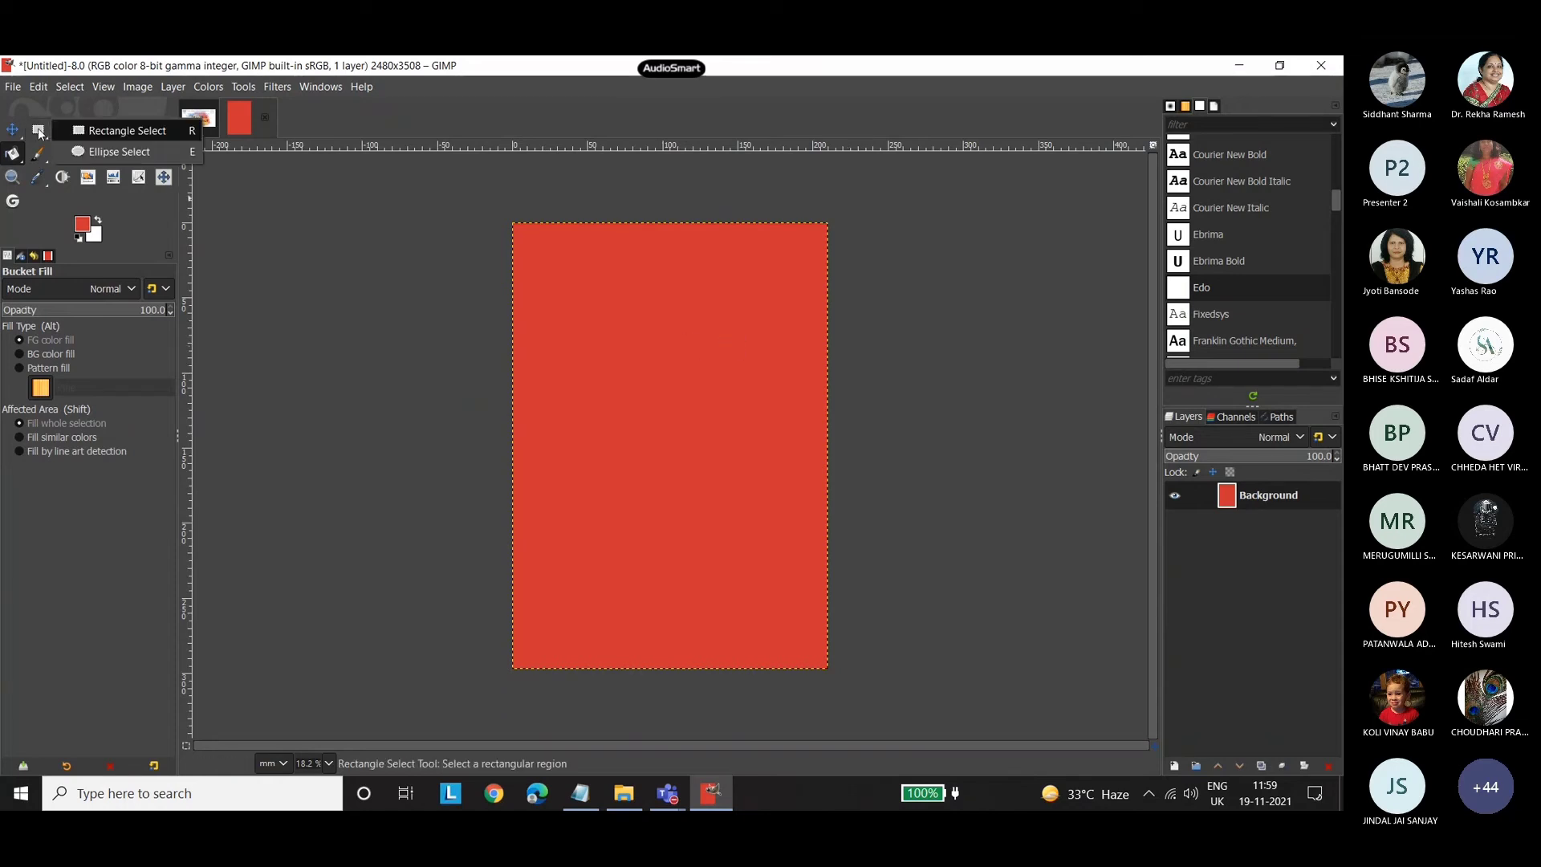
{"action": "left_click", "coordinate": [116, 151]}
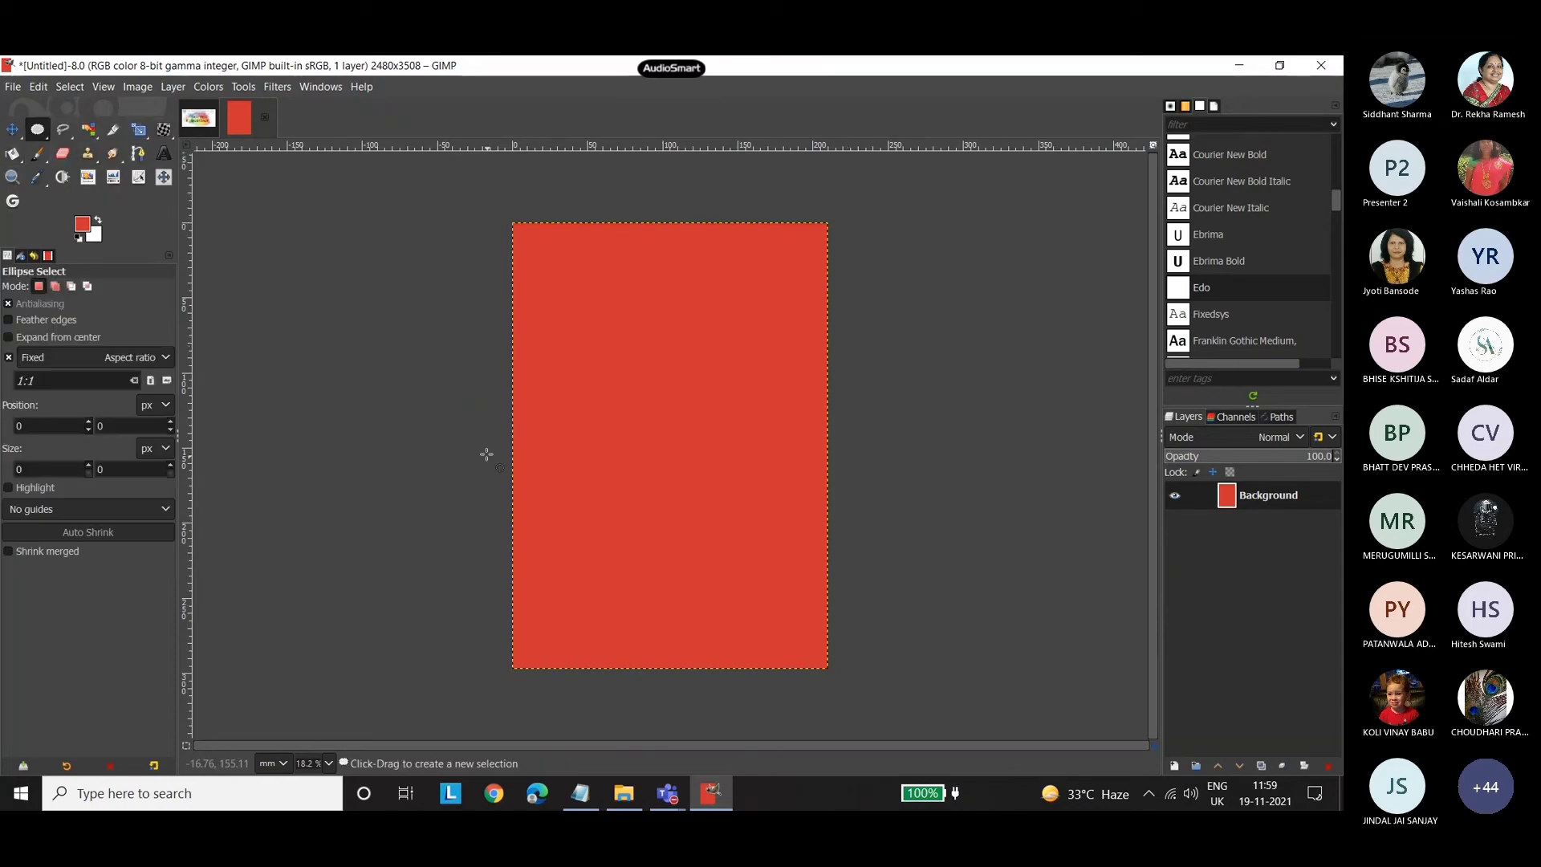
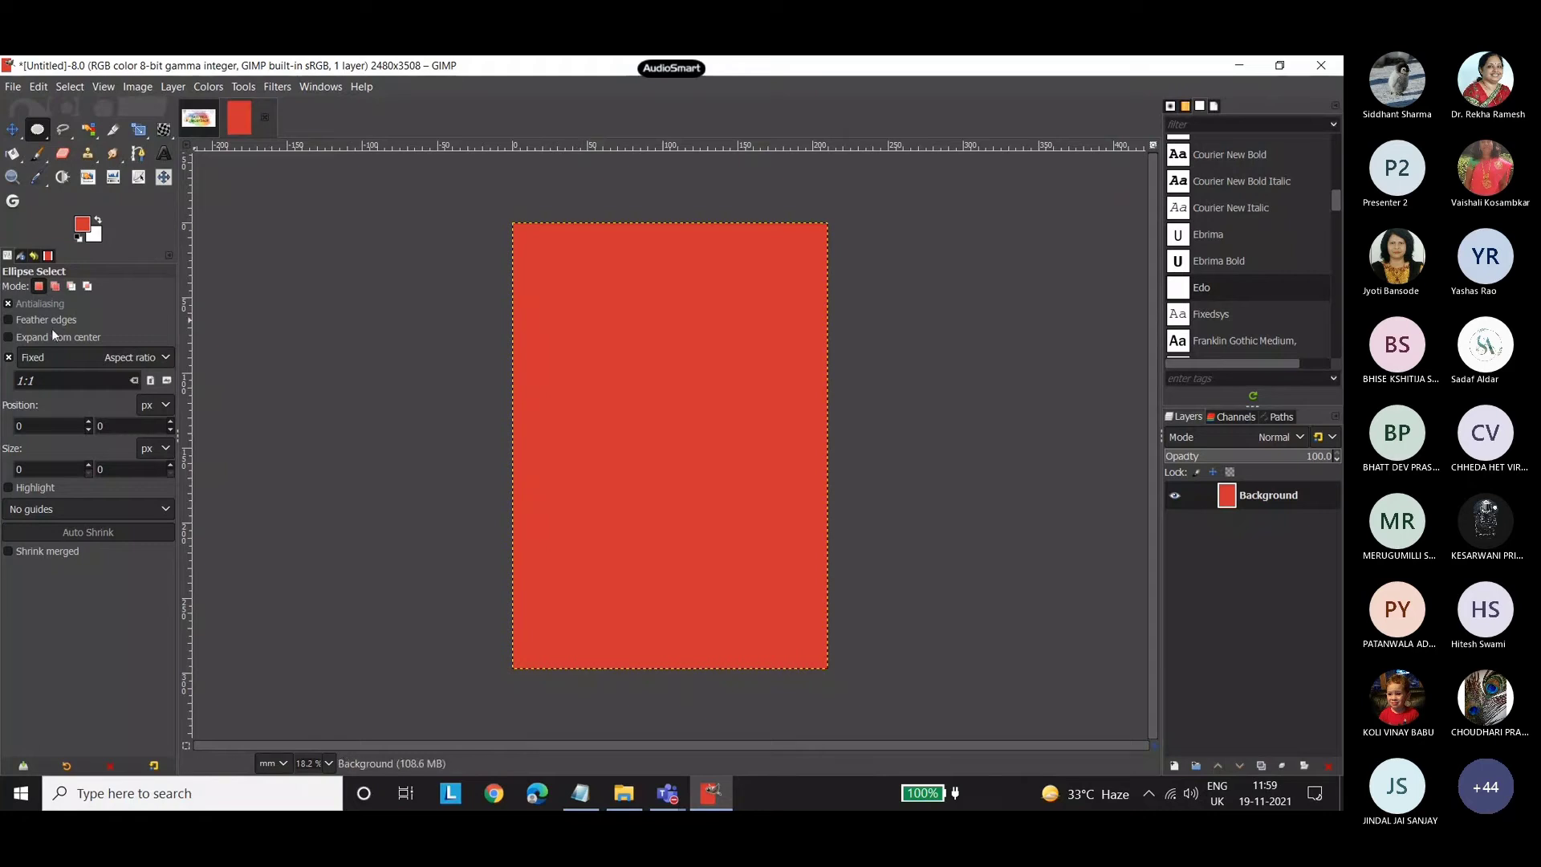
Build one selection on the red page from a circle about 1595 px, an added ellipse about 1309 × 1325 px and a subtracted ellipse about 1798 × 1524 px.
{"action": "left_click_drag", "start_coordinate": [604, 306], "coordinate": [660, 509]}
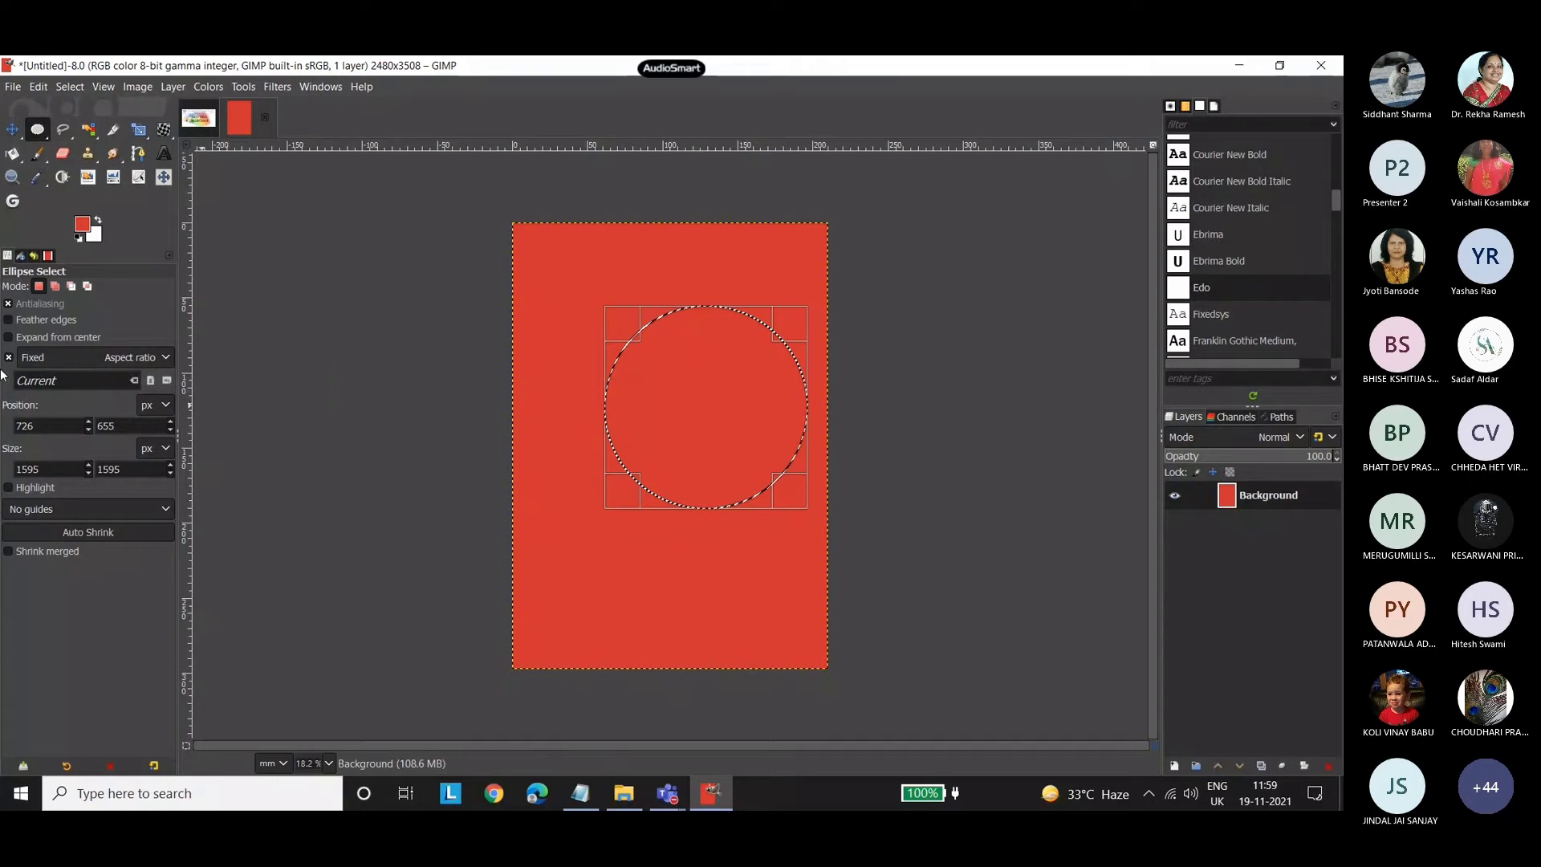
{"action": "left_click", "coordinate": [54, 287]}
{"action": "left_click", "coordinate": [9, 358]}
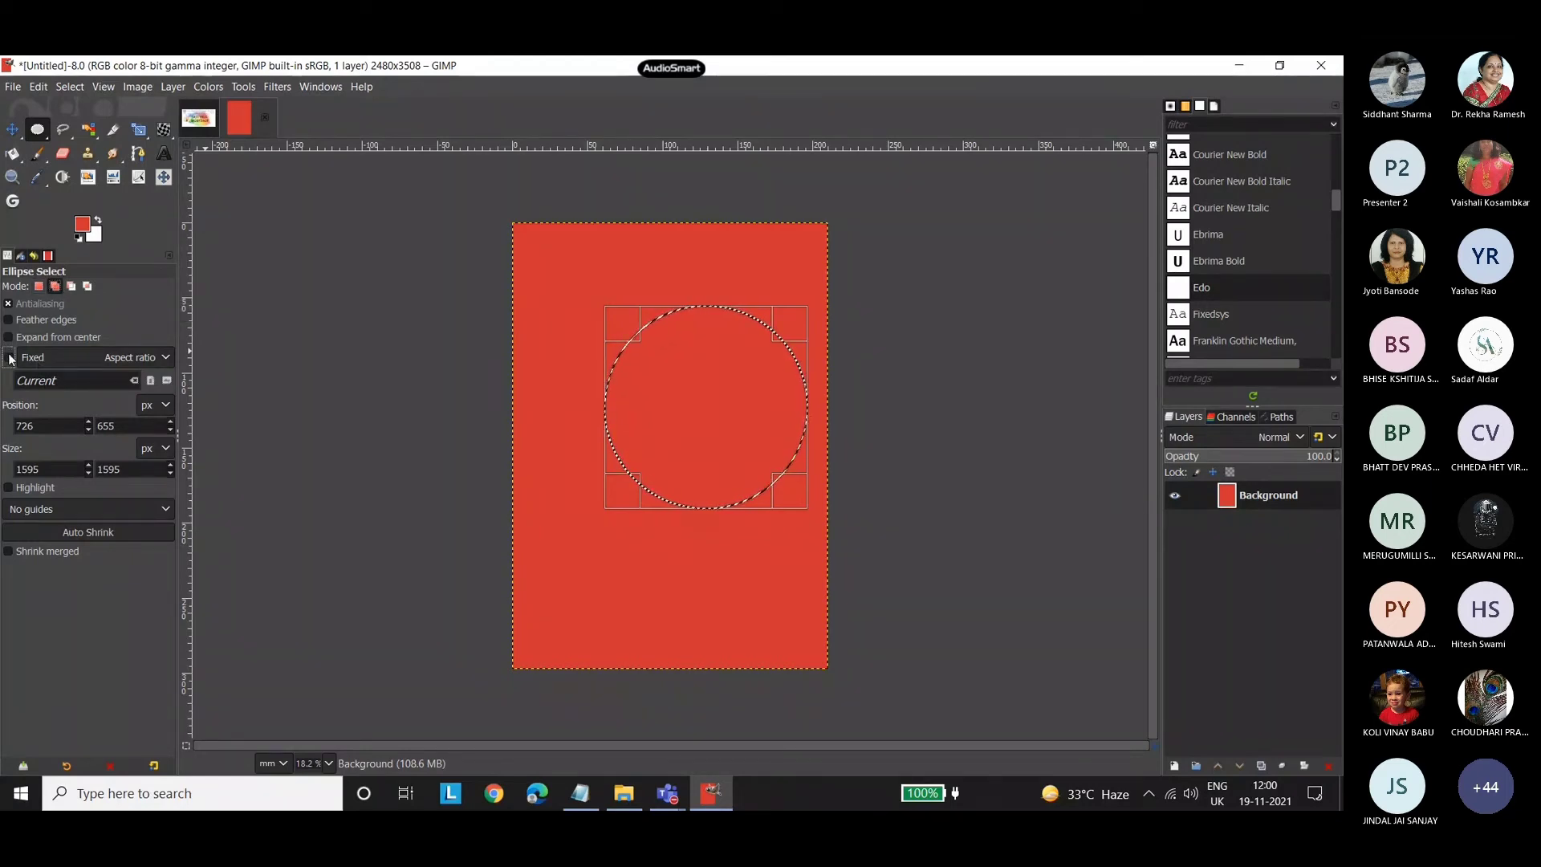
{"action": "left_click_drag", "start_coordinate": [550, 294], "coordinate": [717, 451]}
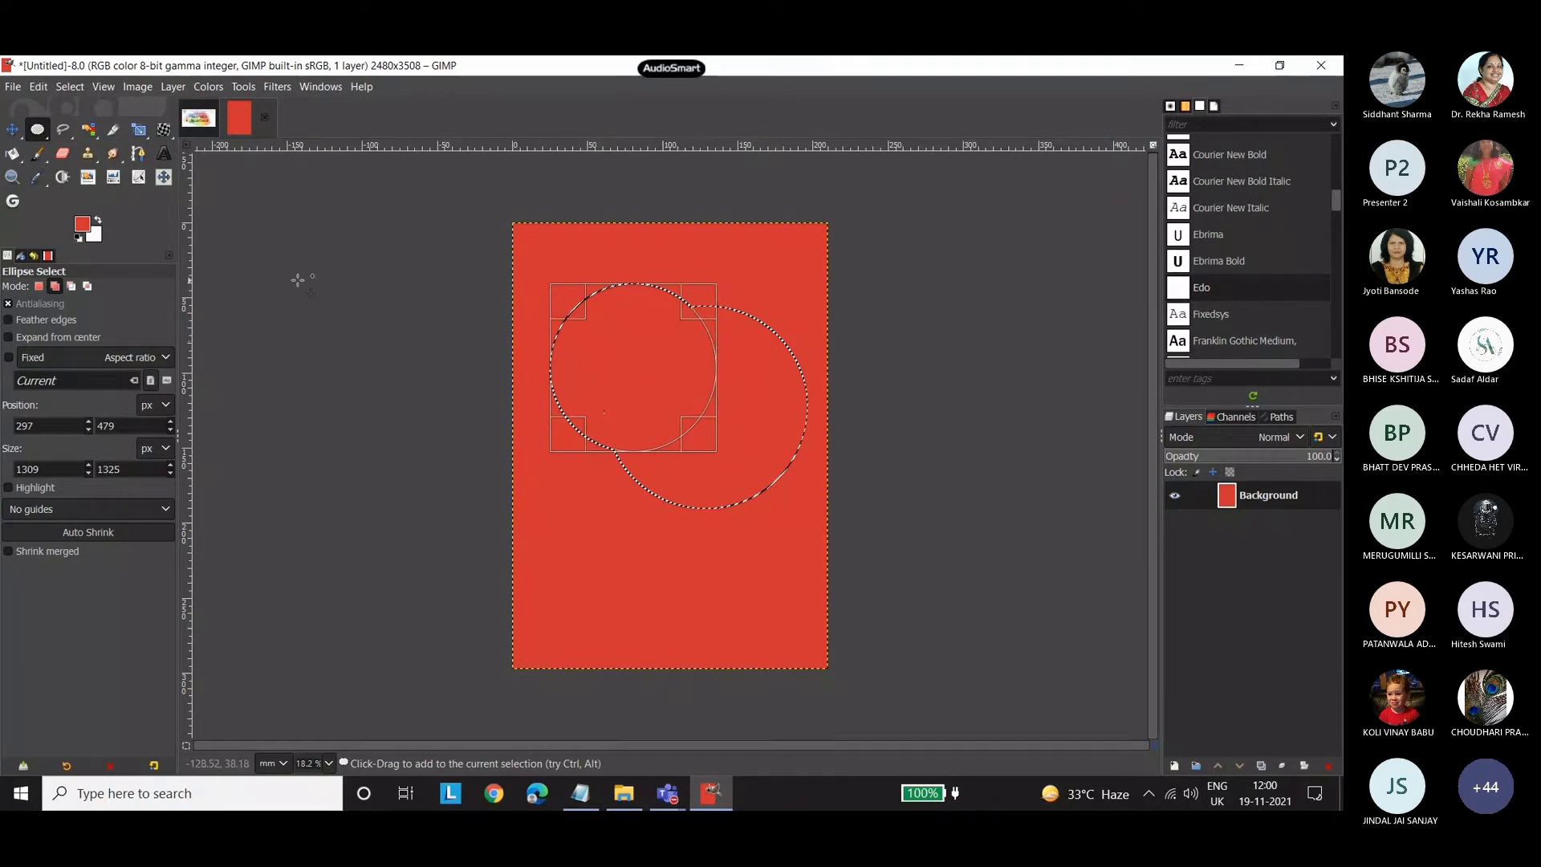
{"action": "left_click", "coordinate": [71, 287]}
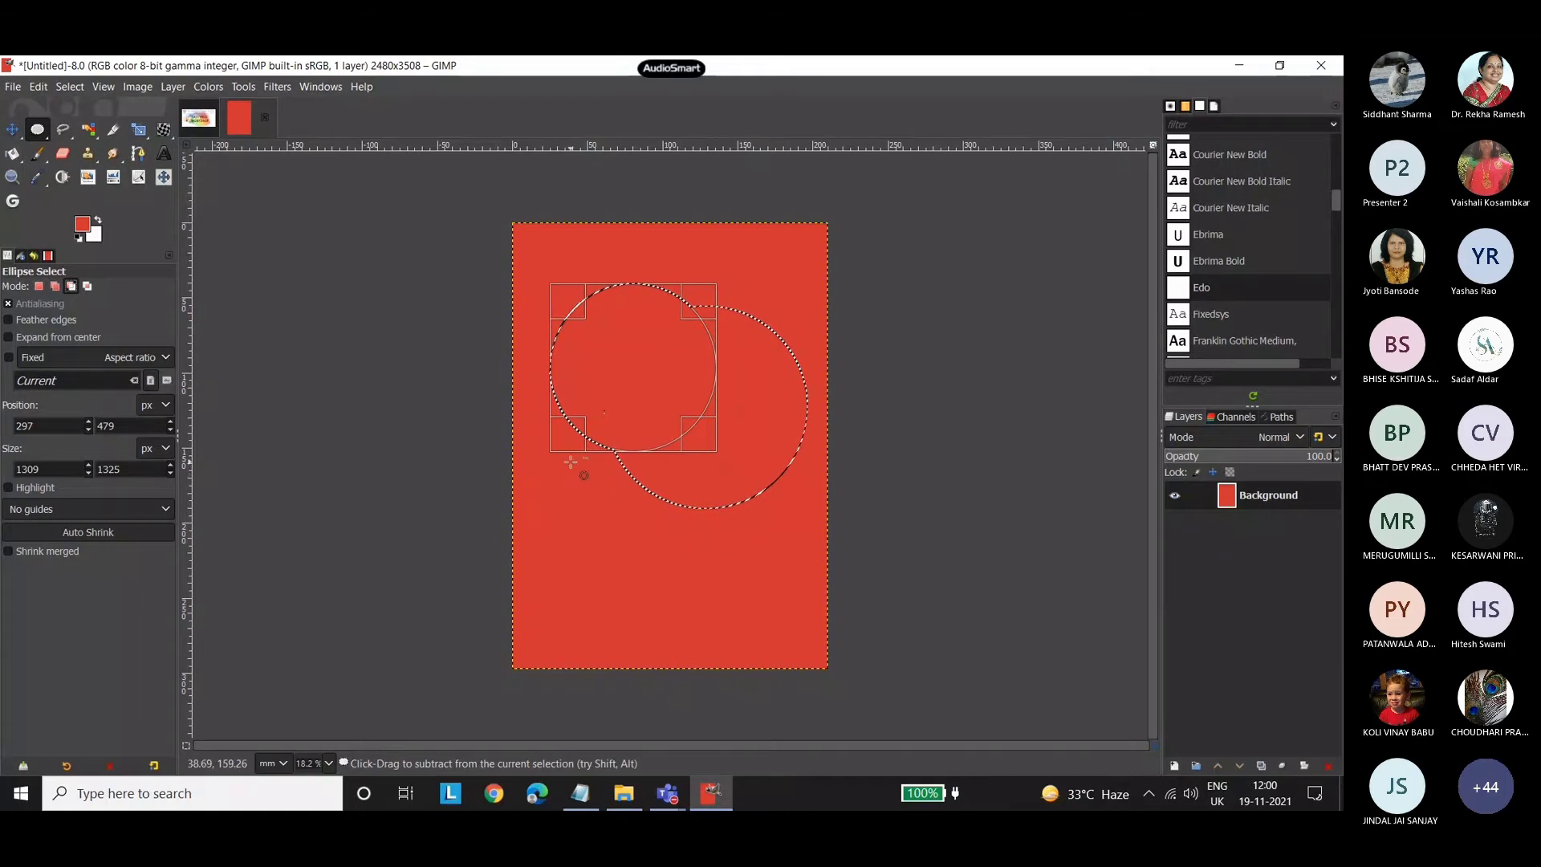
{"action": "left_click_drag", "start_coordinate": [571, 462], "coordinate": [800, 655]}
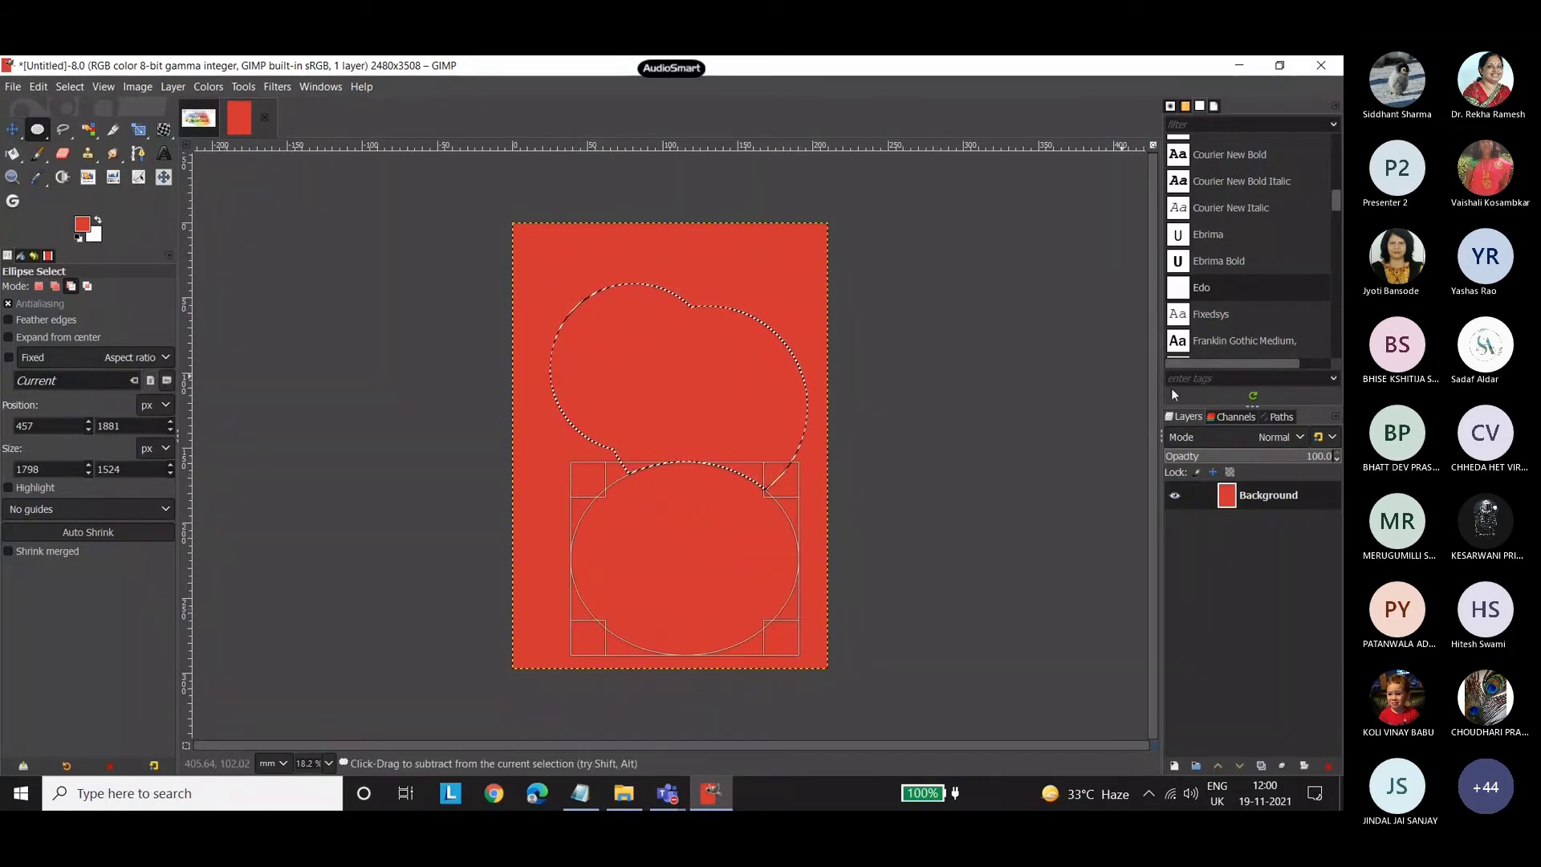
Create a full-size transparent layer named "new layer" above the red background.
{"action": "left_click", "coordinate": [1175, 767]}
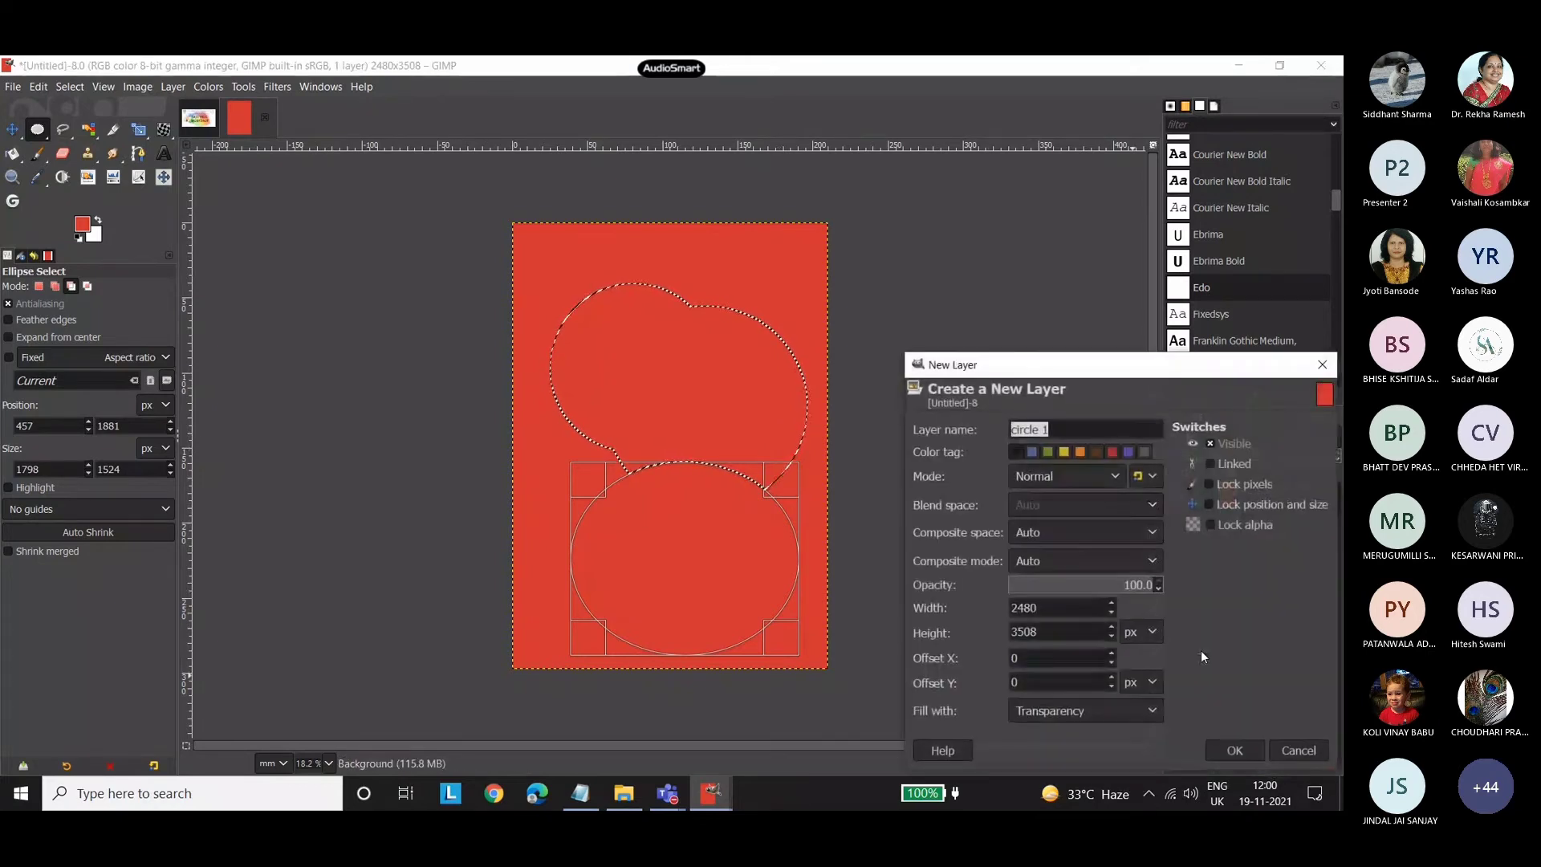
{"action": "type", "text": "new layer"}
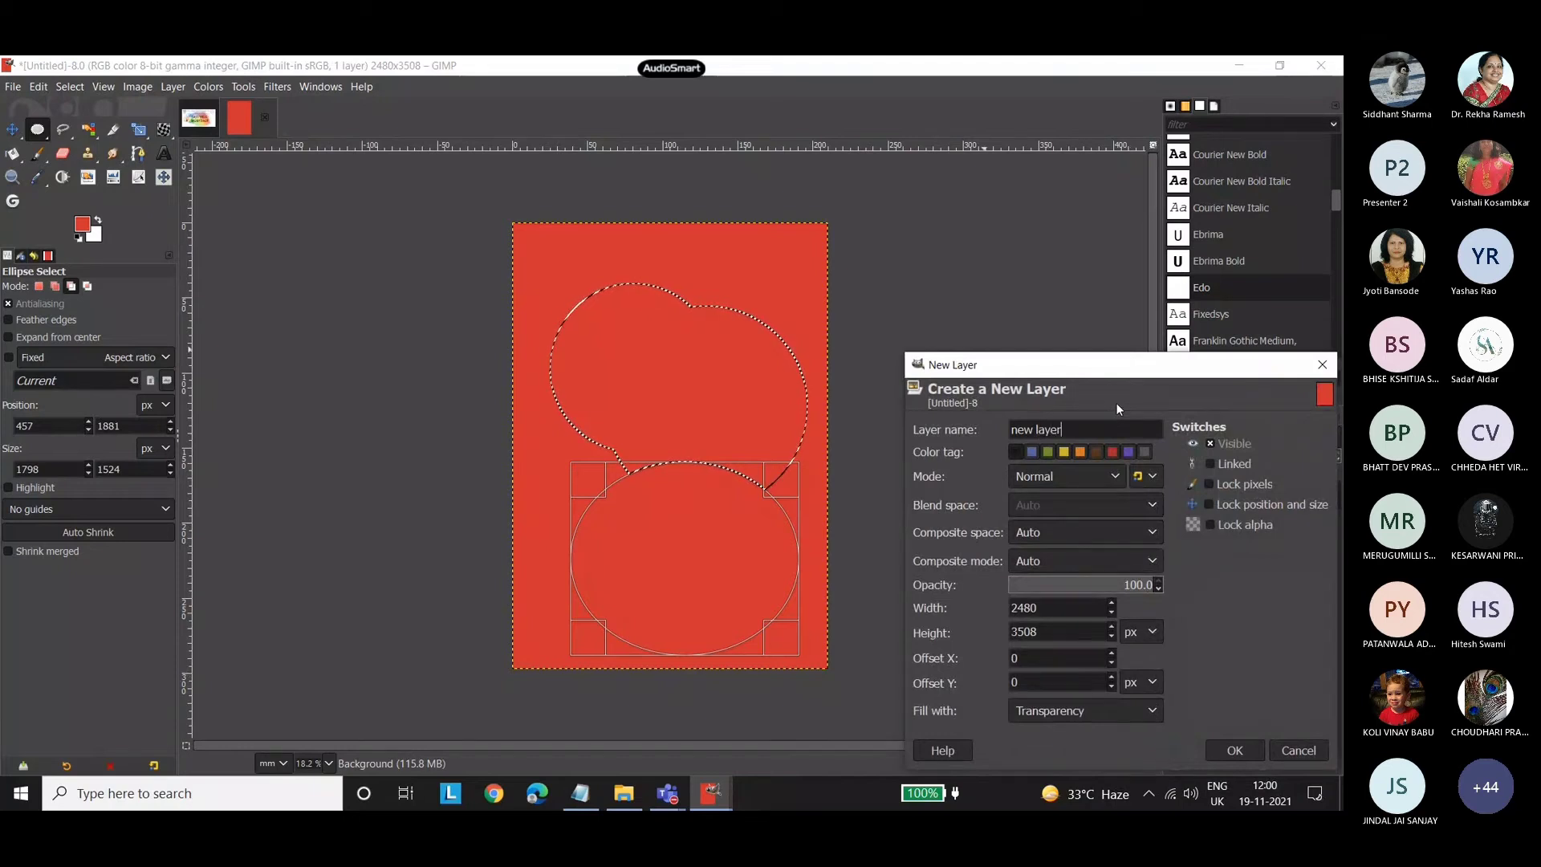
{"action": "left_click", "coordinate": [1236, 747]}
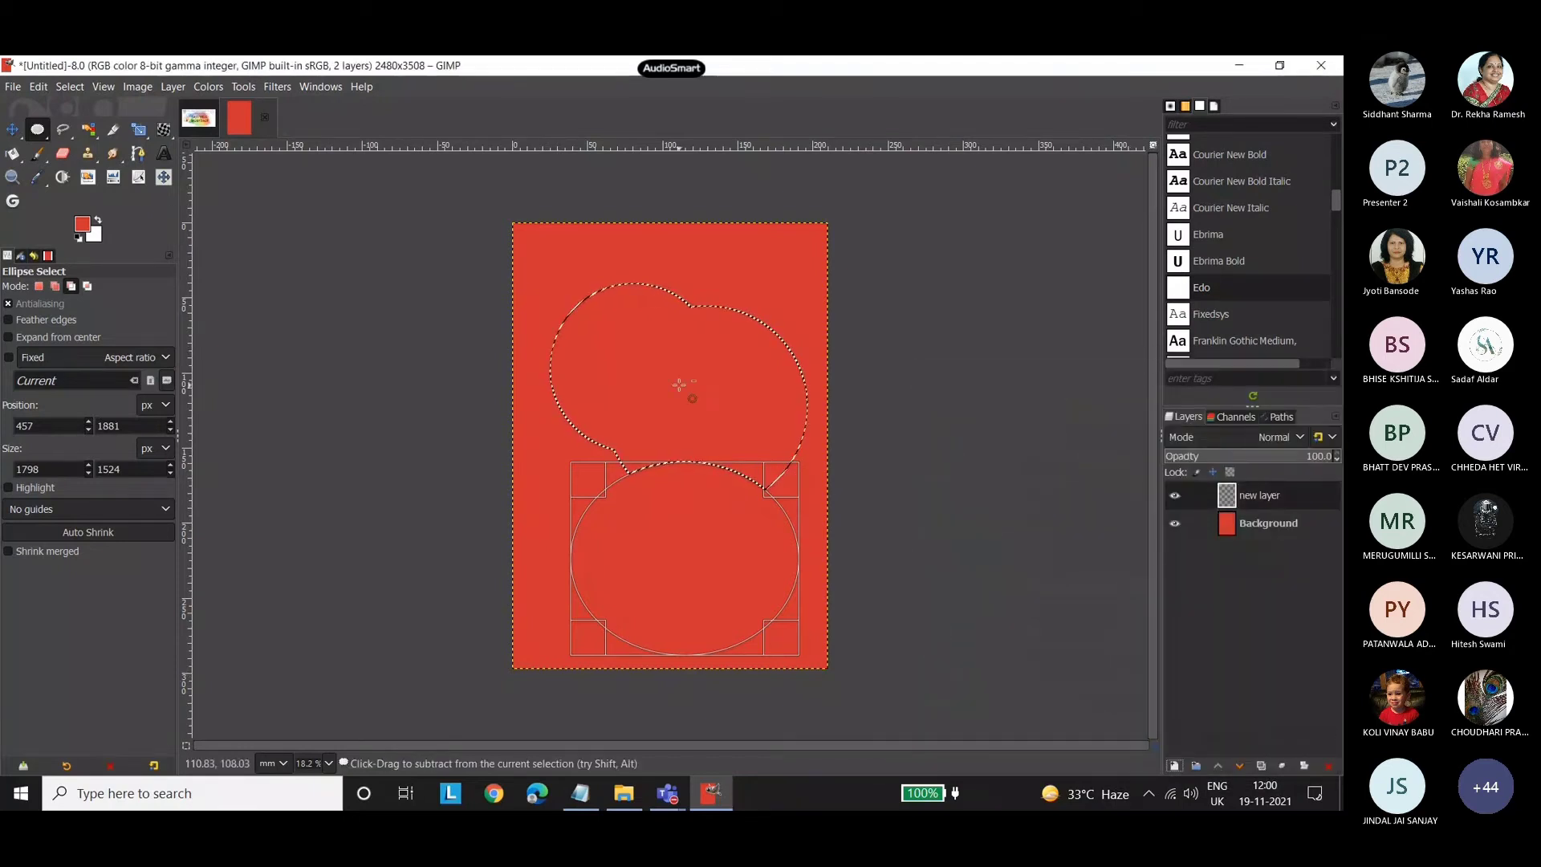
Set the foreground colour to a dark muted red and bucket-fill the combined selection on the new layer.
{"action": "left_click", "coordinate": [88, 228]}
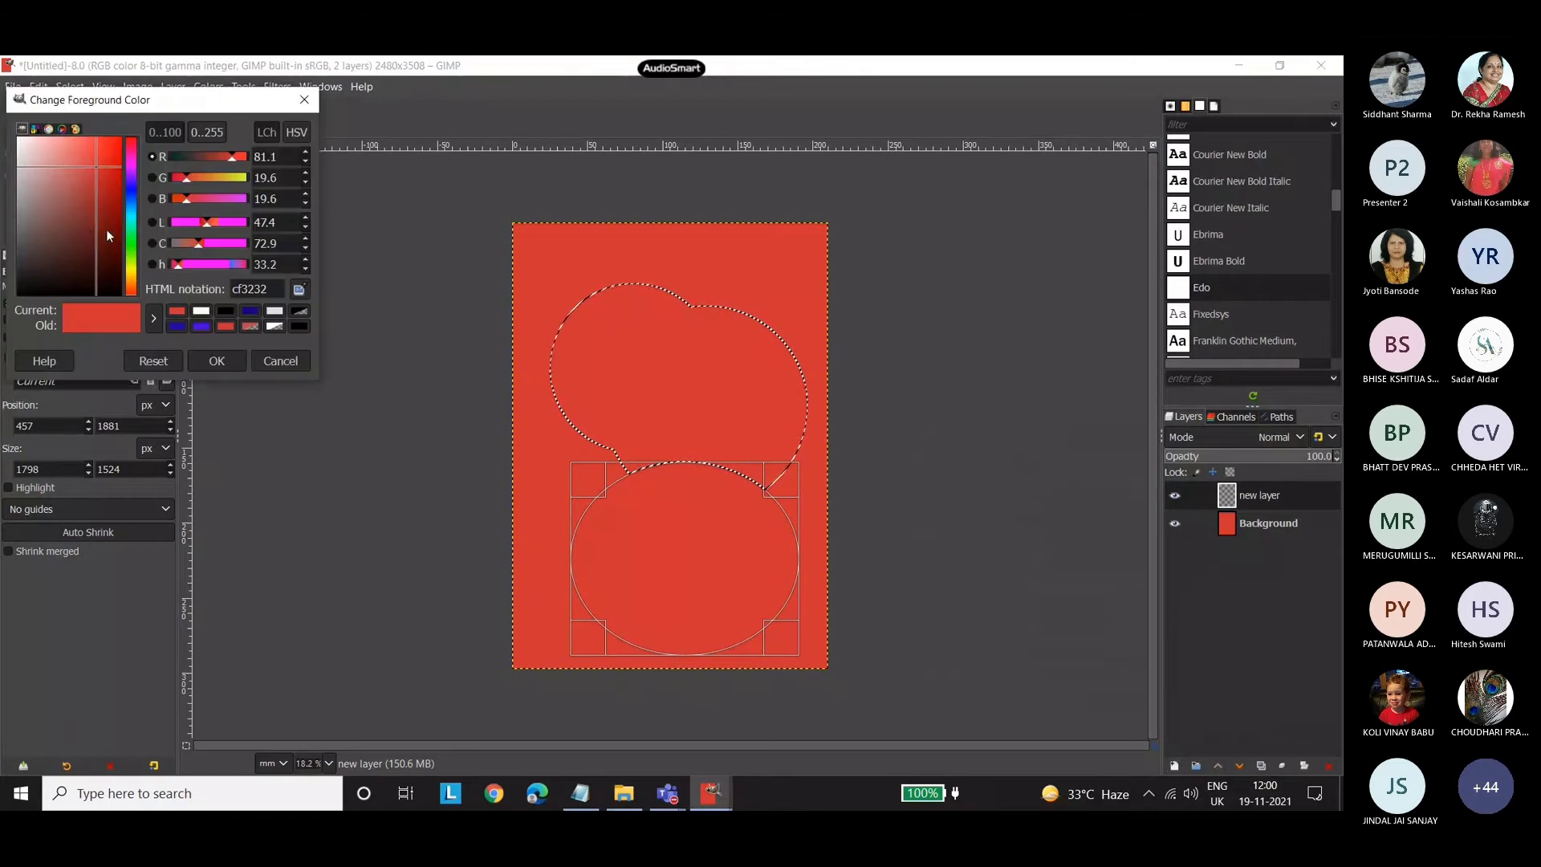
{"action": "left_click", "coordinate": [83, 214]}
{"action": "left_click", "coordinate": [216, 361]}
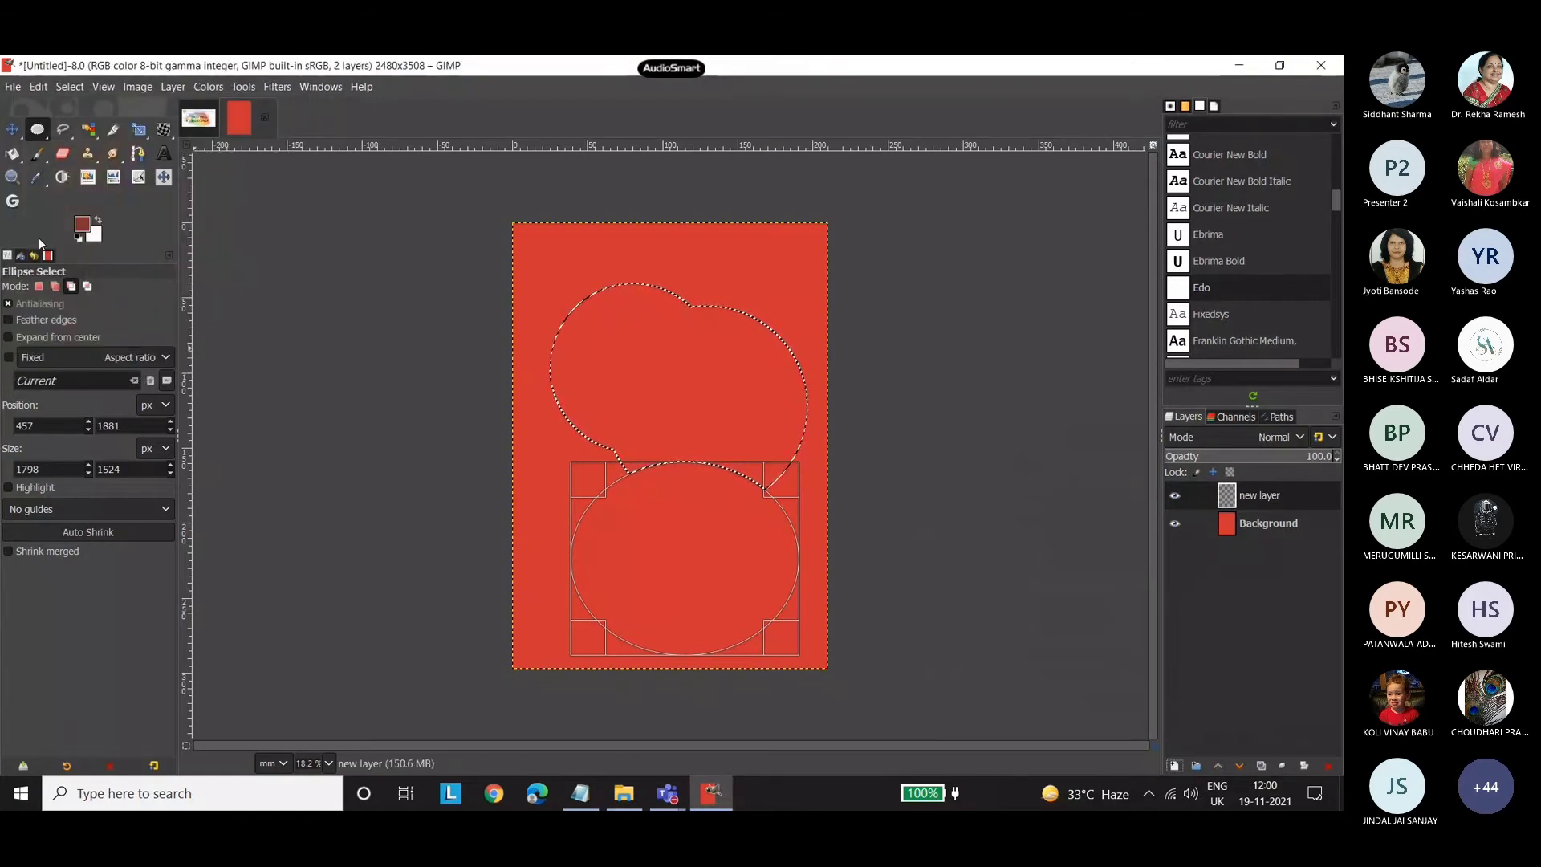
{"action": "left_click", "coordinate": [12, 153]}
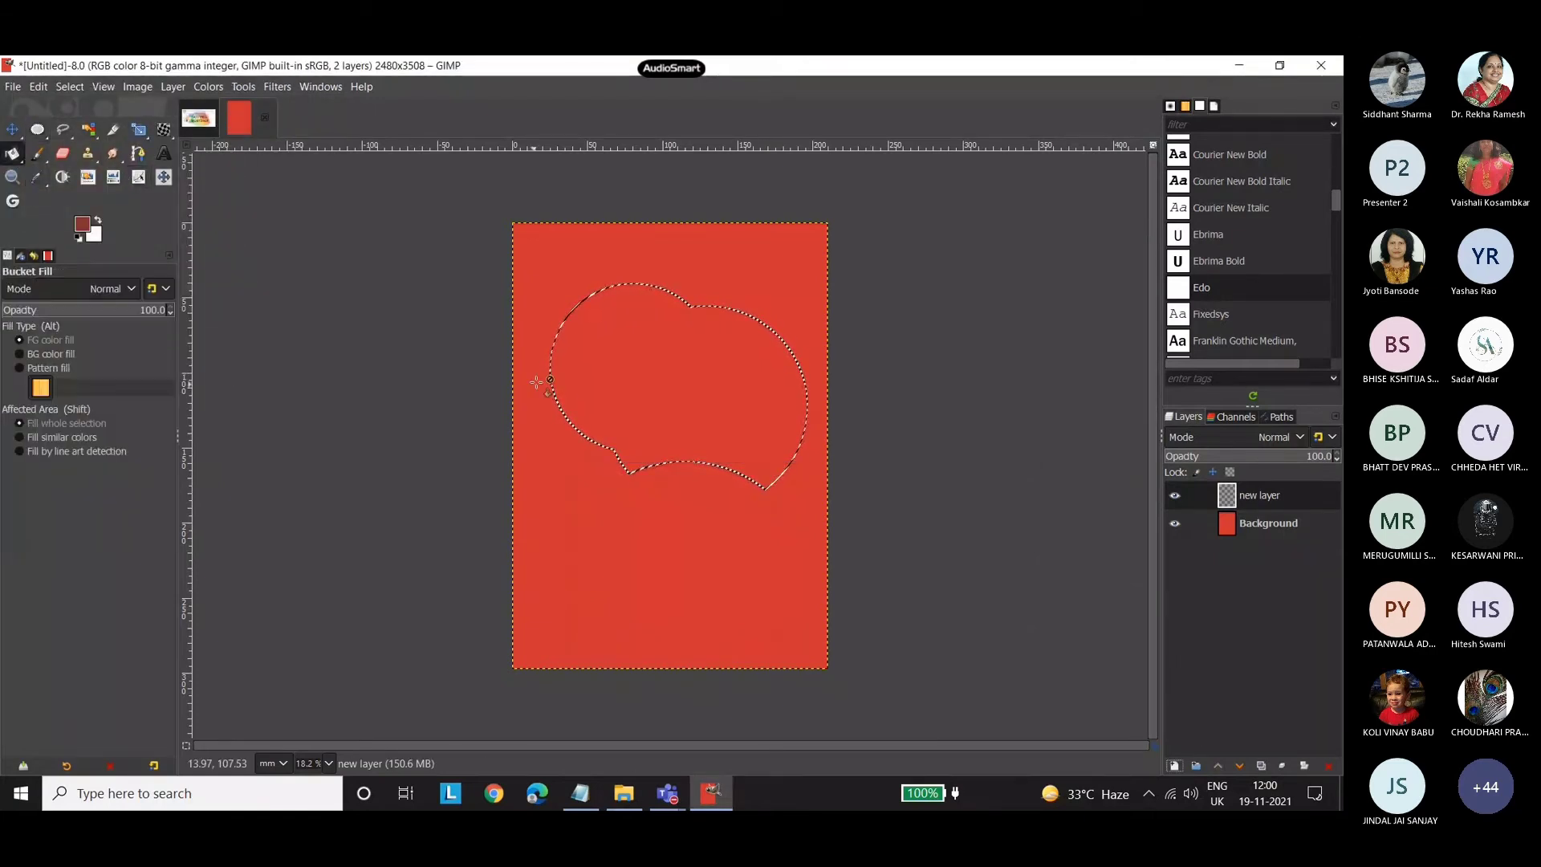
{"action": "left_click", "coordinate": [671, 353]}
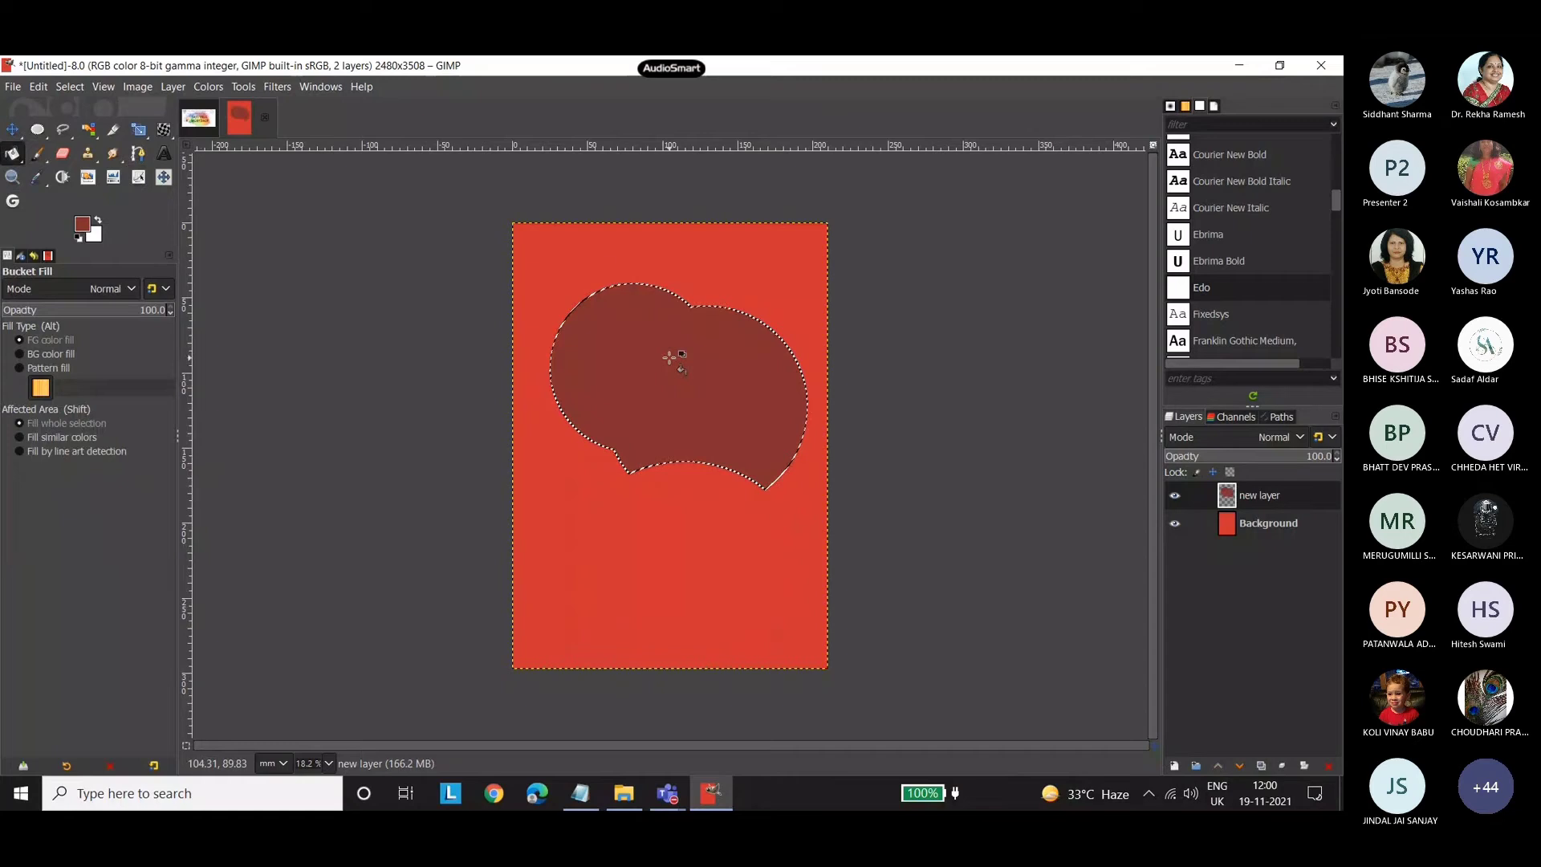
Clear the selection on the red A4 image and close that image, discarding its changes.
{"action": "left_click", "coordinate": [12, 129]}
{"action": "key", "text": "ctrl+shift+a"}
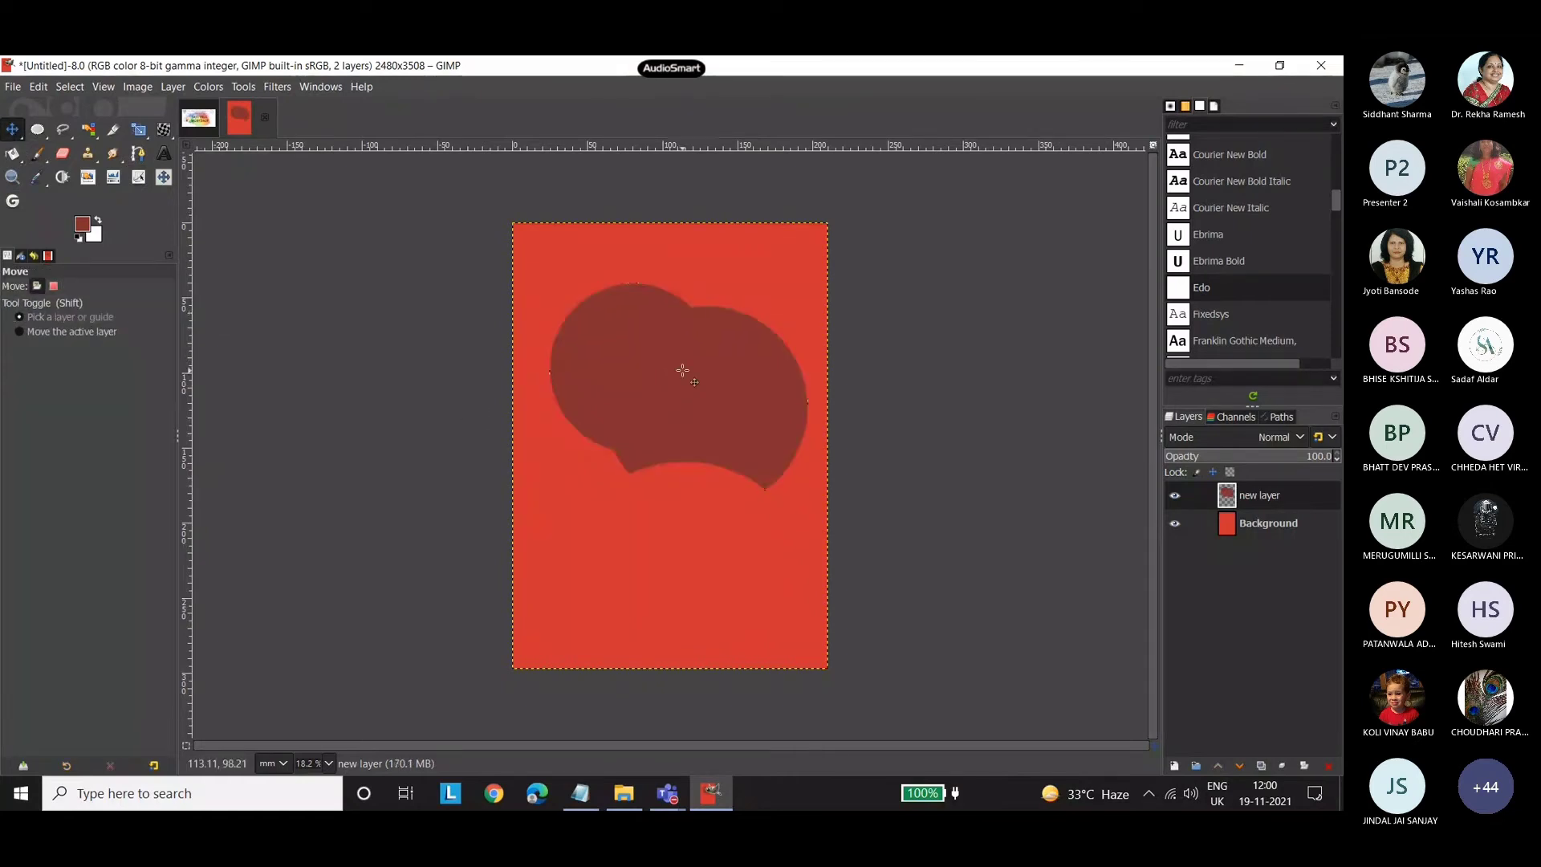
{"action": "left_click", "coordinate": [262, 124]}
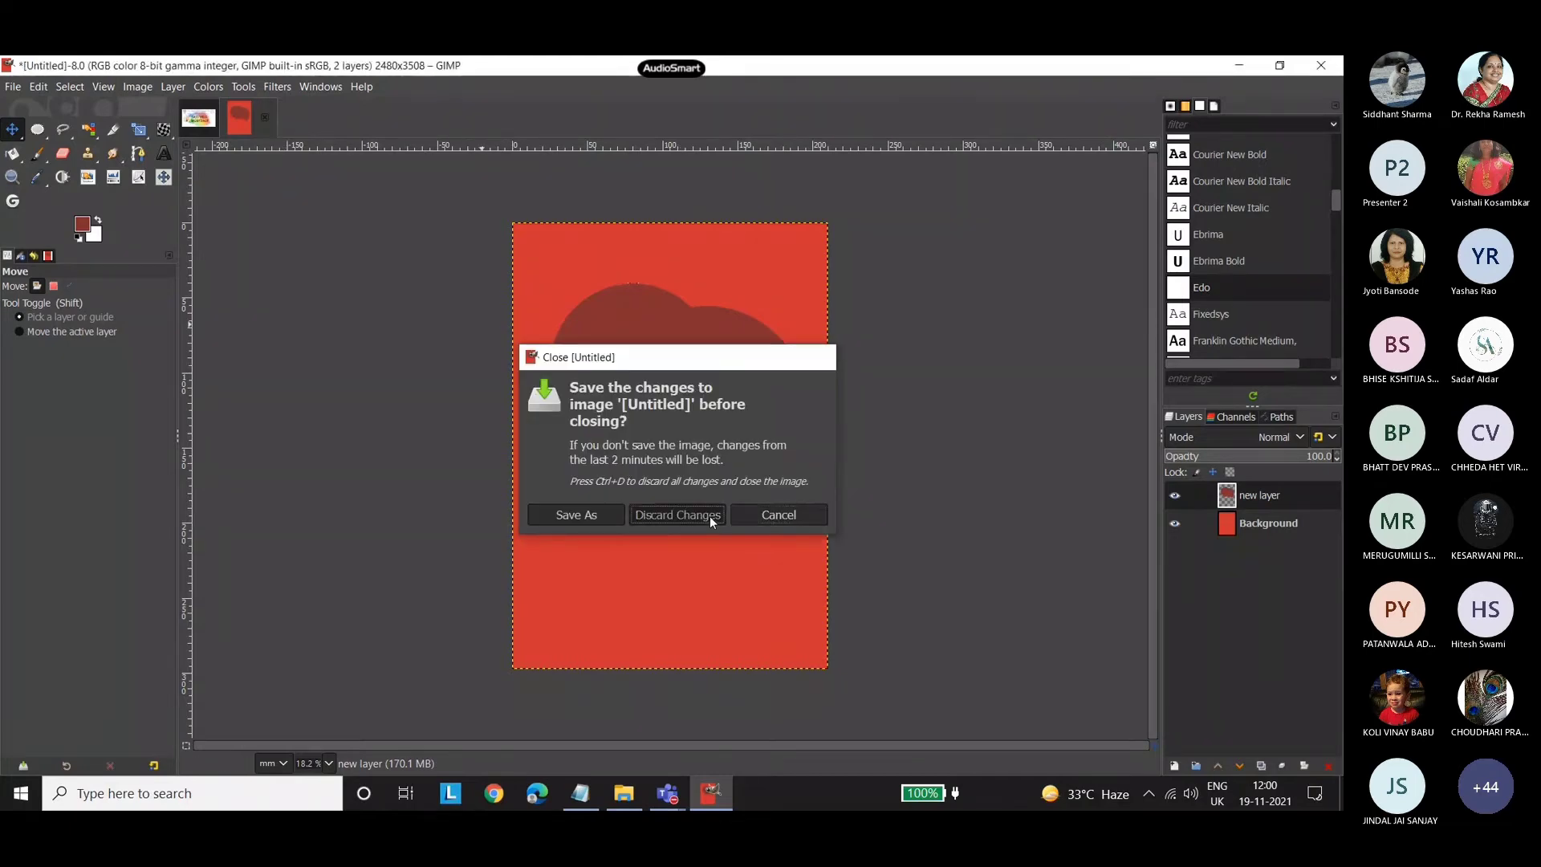
{"action": "left_click", "coordinate": [710, 517]}
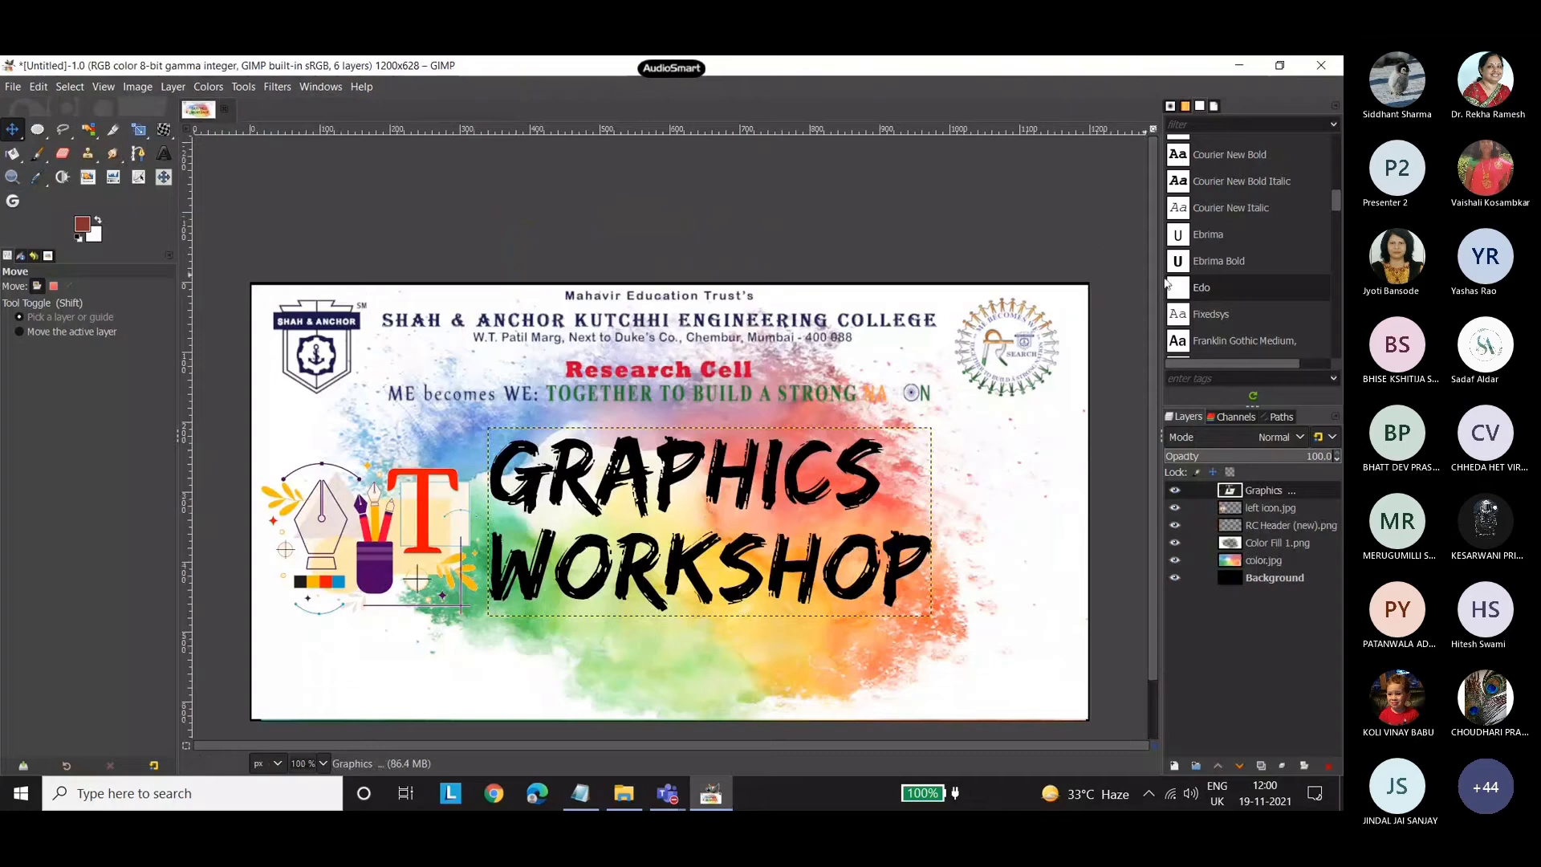
Select a full-width strip about 1202 × 98 px along the poster's lower edge with Rectangle Select in replace mode and no fixed dimension.
{"action": "scroll", "coordinate": [1154, 276], "scroll_direction": "down", "scroll_amount": 1}
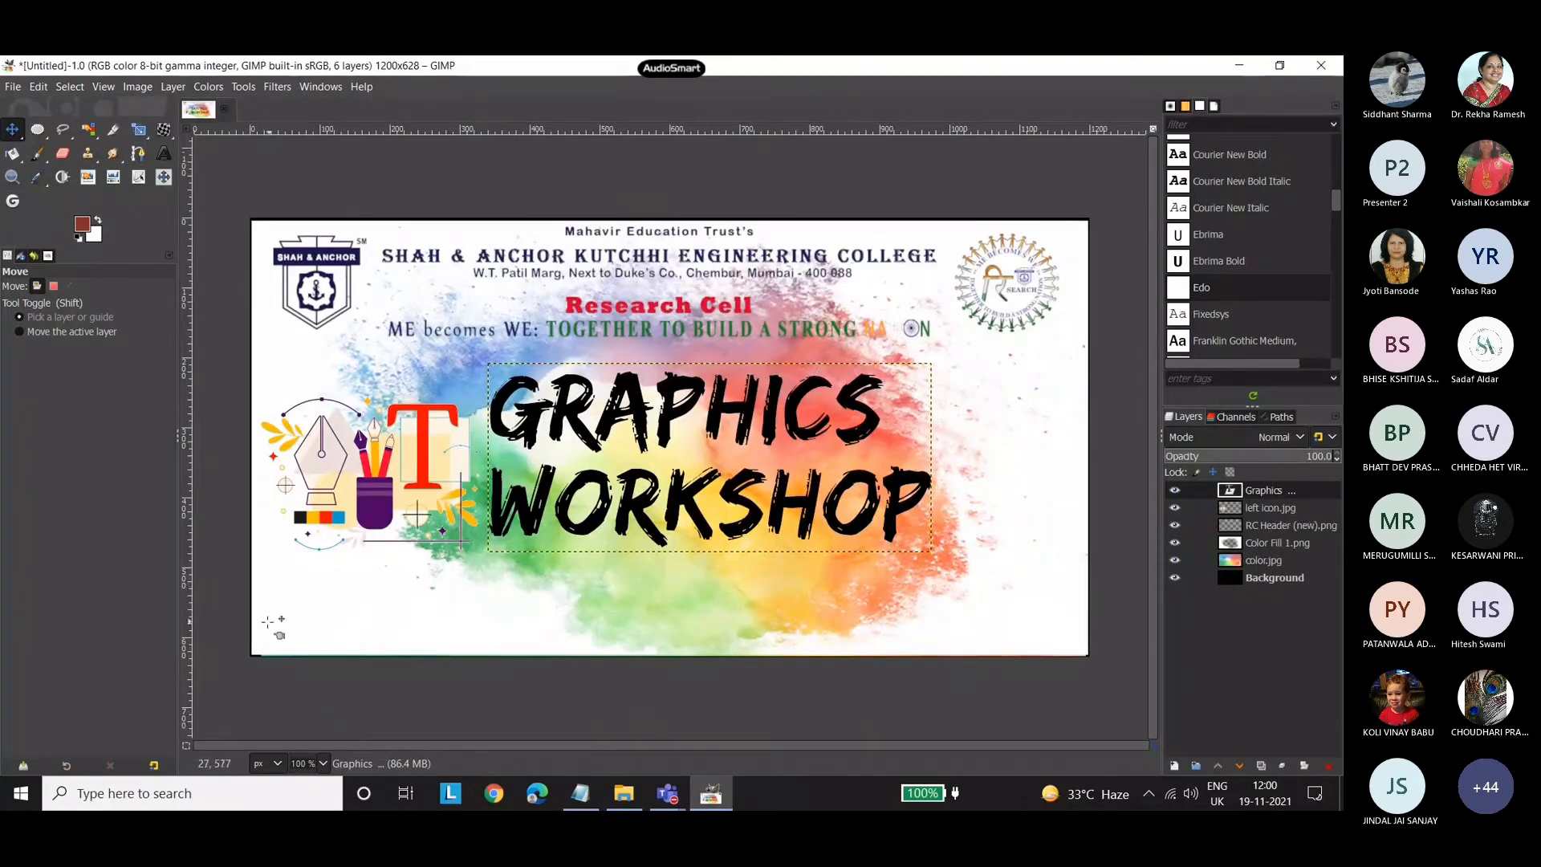
{"action": "left_click", "coordinate": [38, 128]}
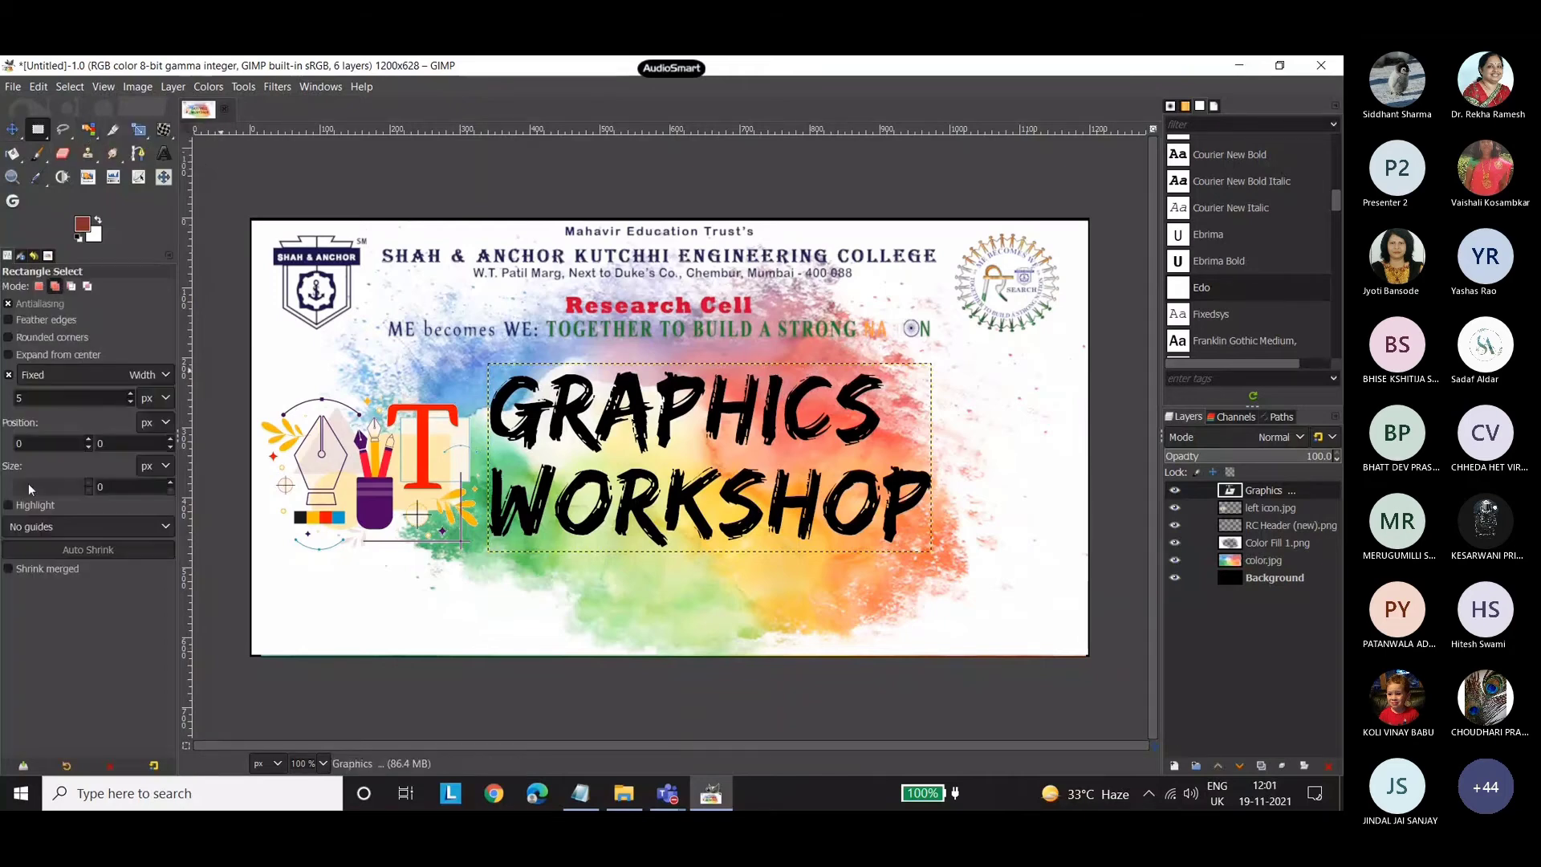
{"action": "left_click", "coordinate": [143, 374]}
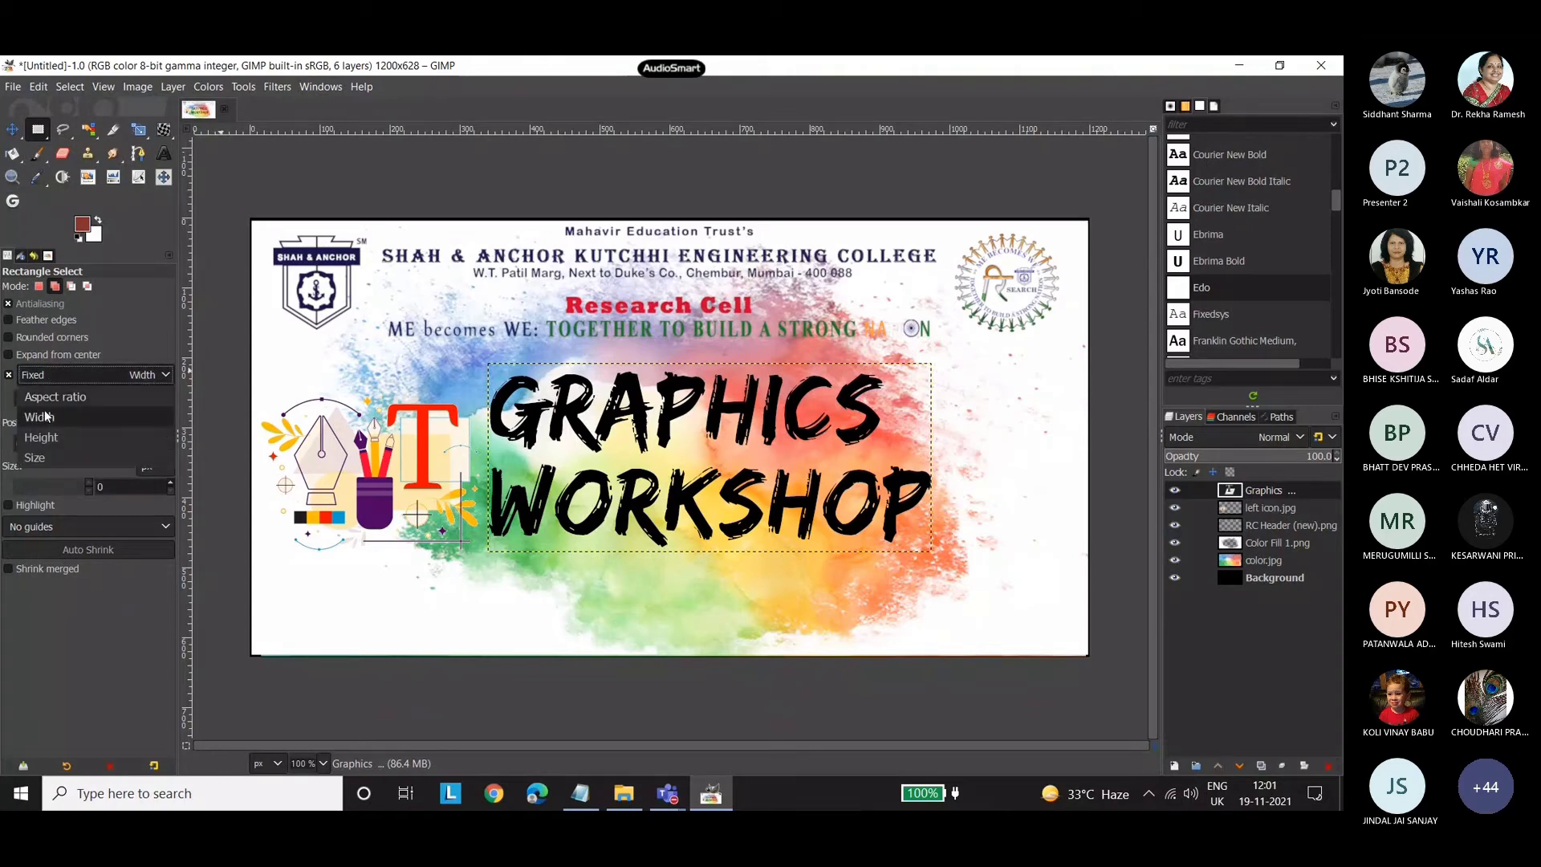
{"action": "left_click", "coordinate": [100, 371]}
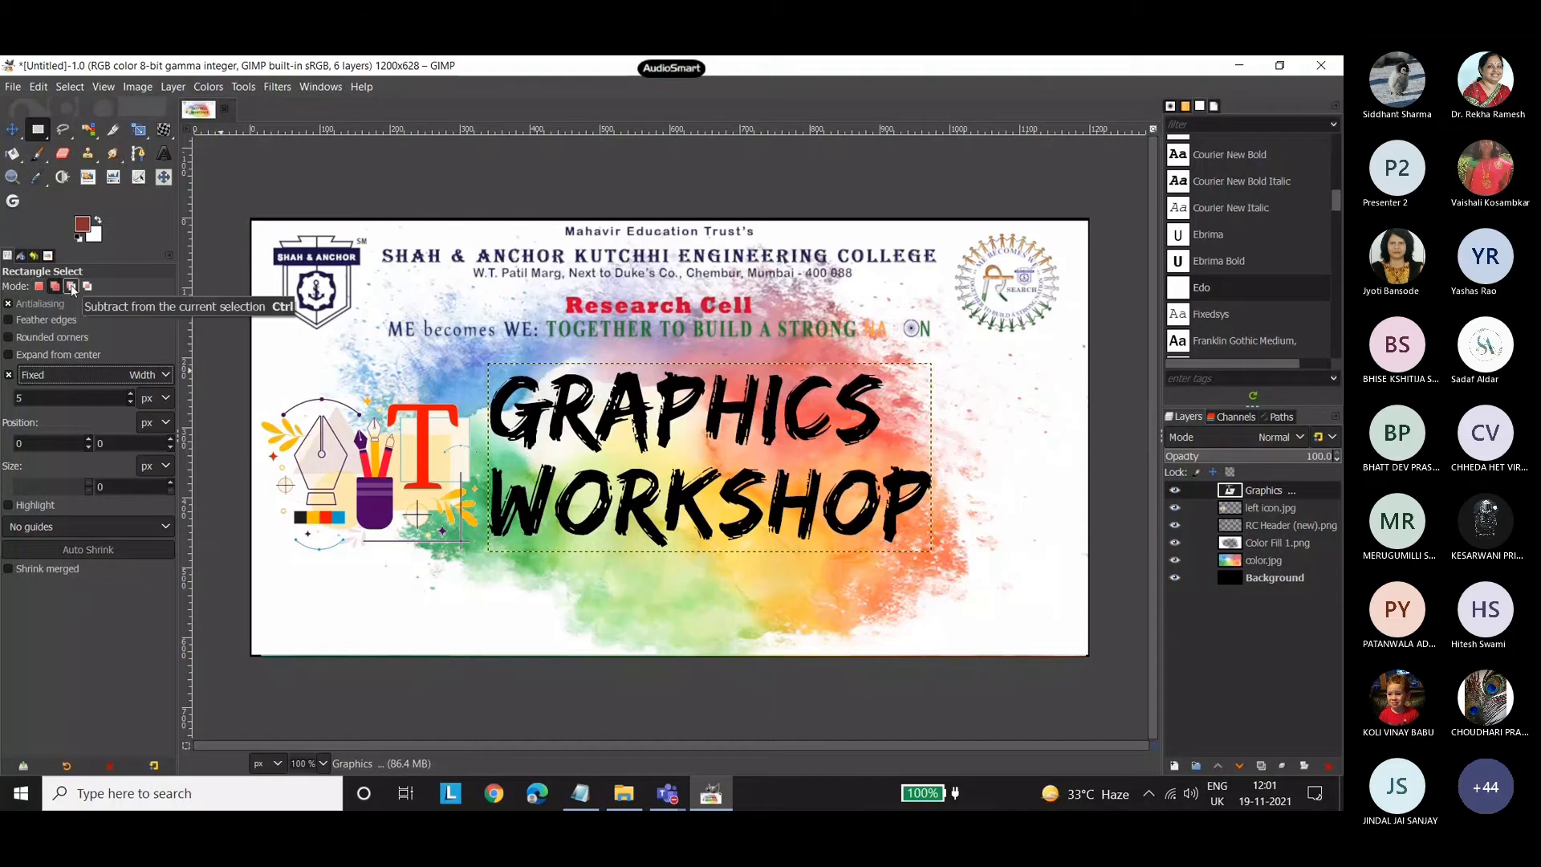
{"action": "left_click", "coordinate": [38, 286]}
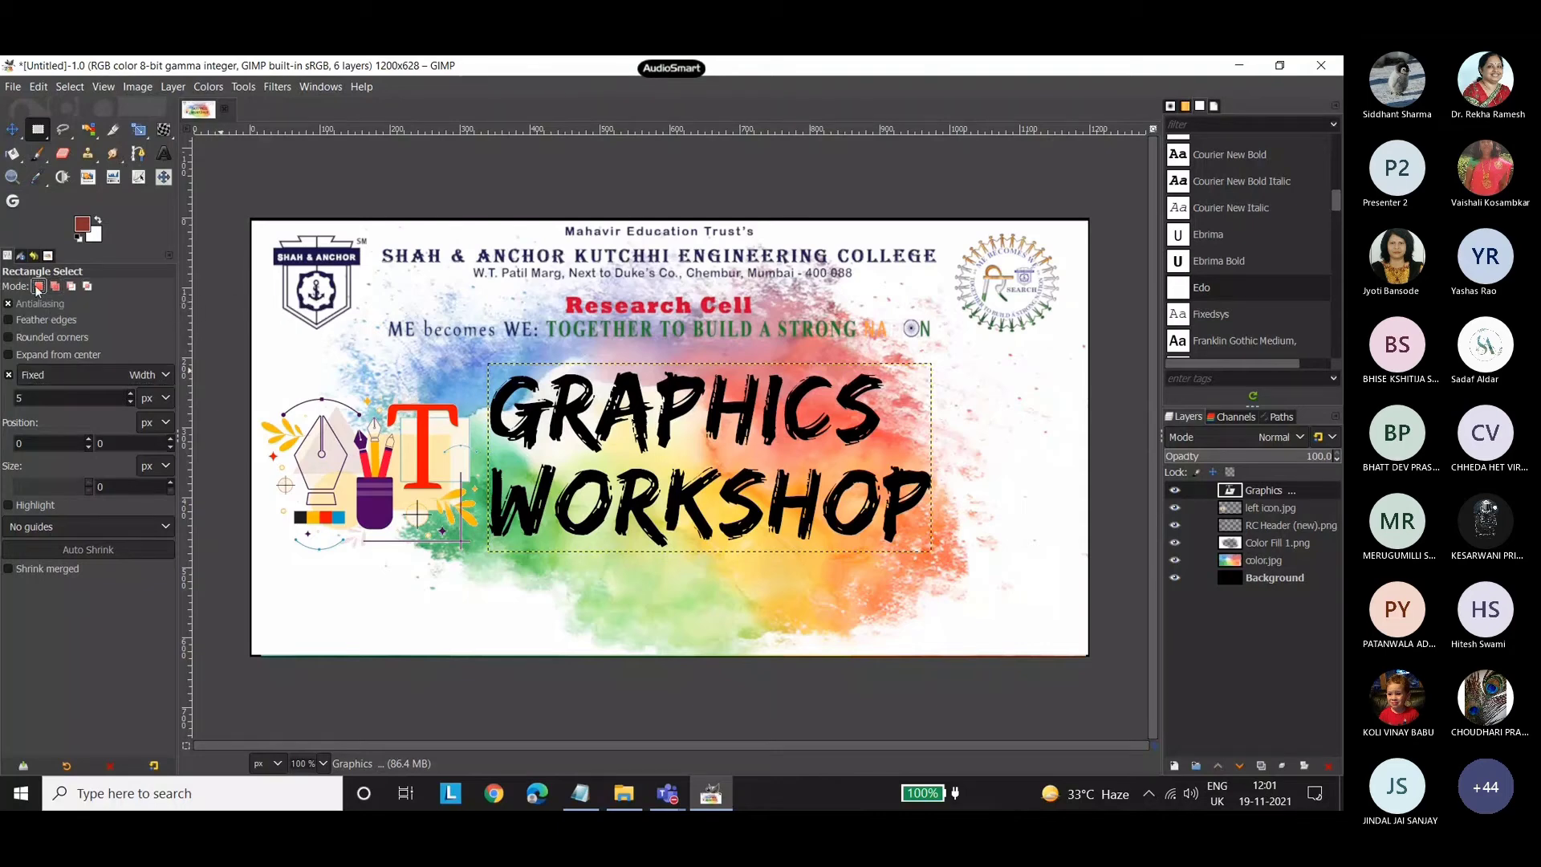
{"action": "left_click", "coordinate": [89, 379]}
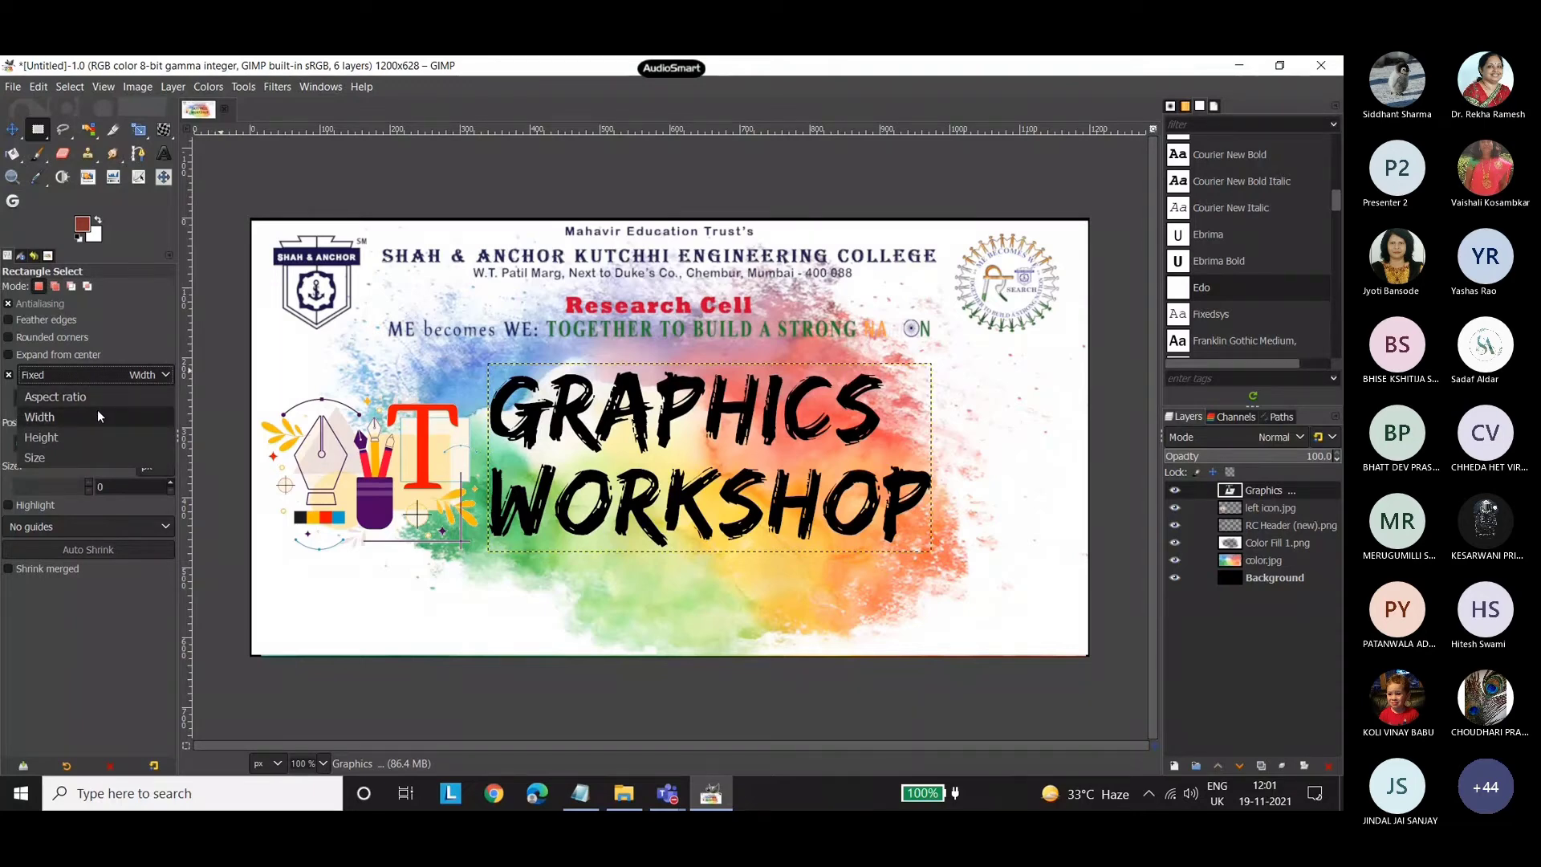
{"action": "left_click", "coordinate": [98, 415]}
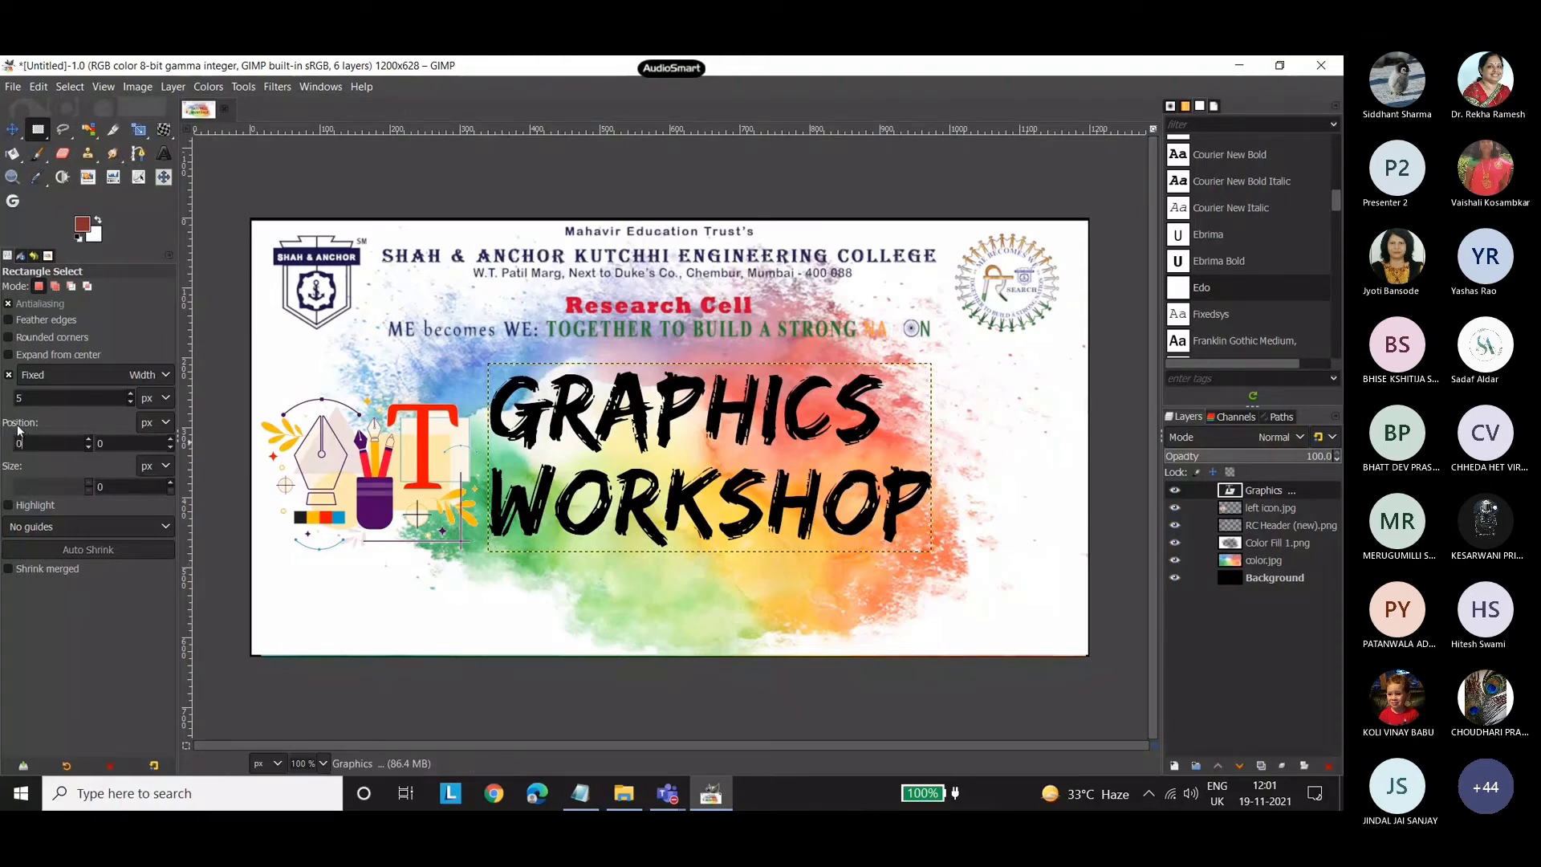
{"action": "left_click", "coordinate": [40, 443]}
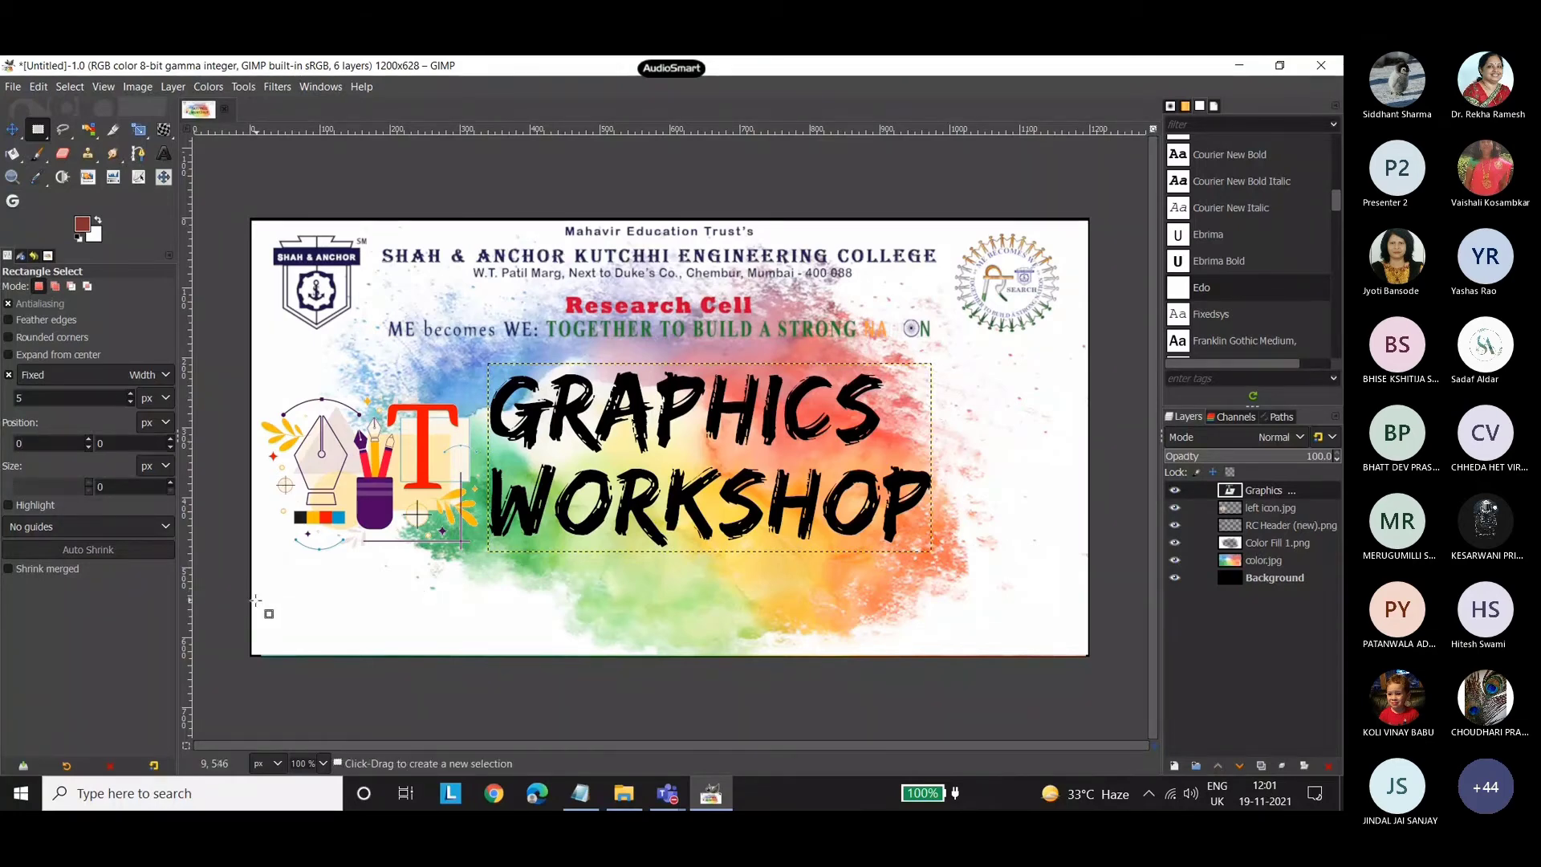
{"action": "left_click", "coordinate": [10, 376]}
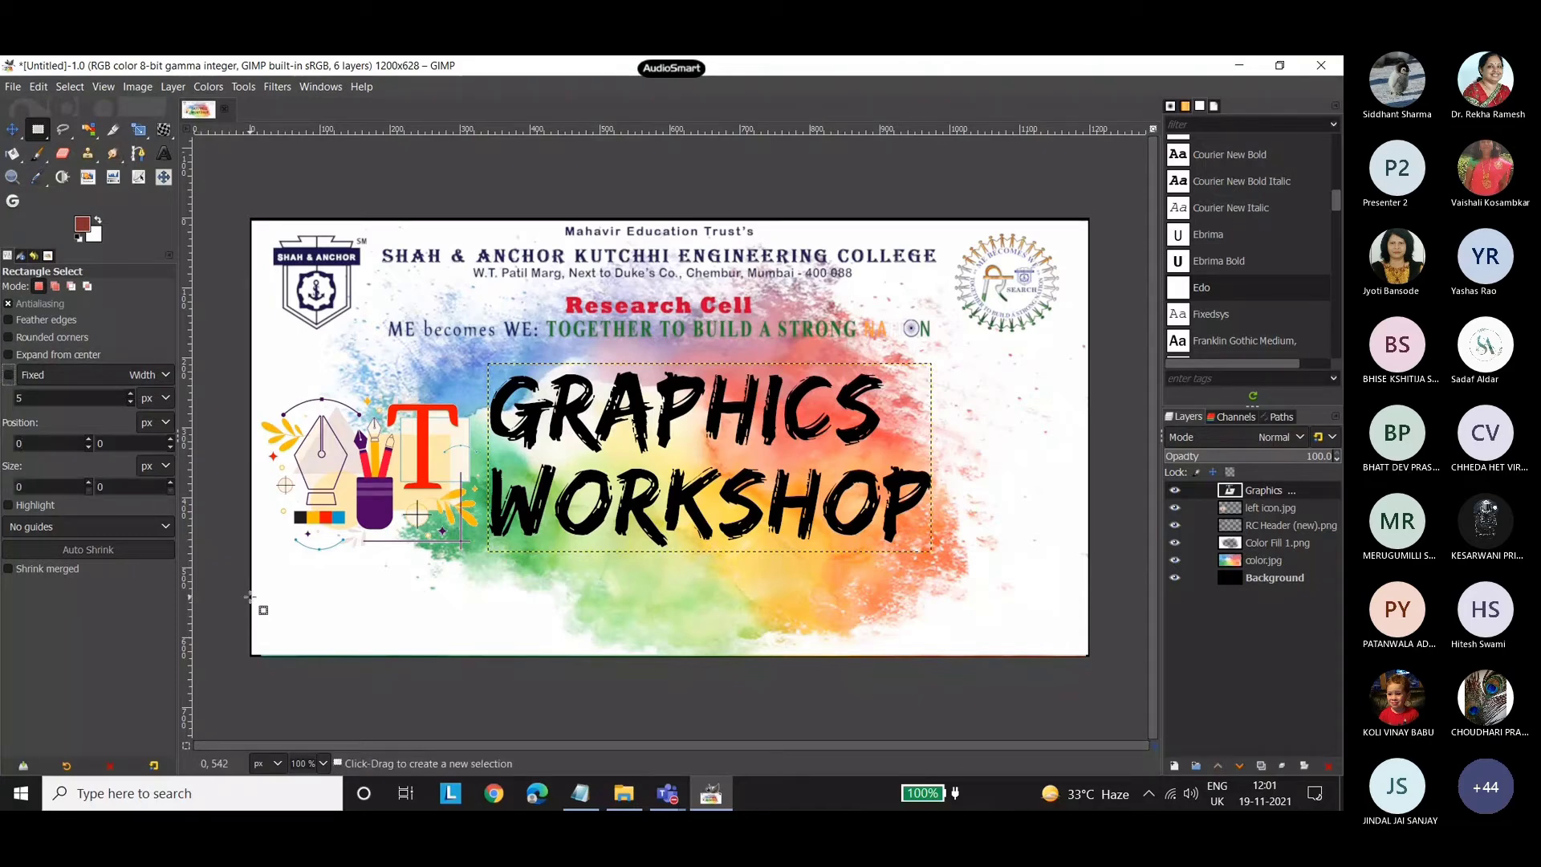
{"action": "left_click_drag", "start_coordinate": [251, 596], "coordinate": [1094, 663]}
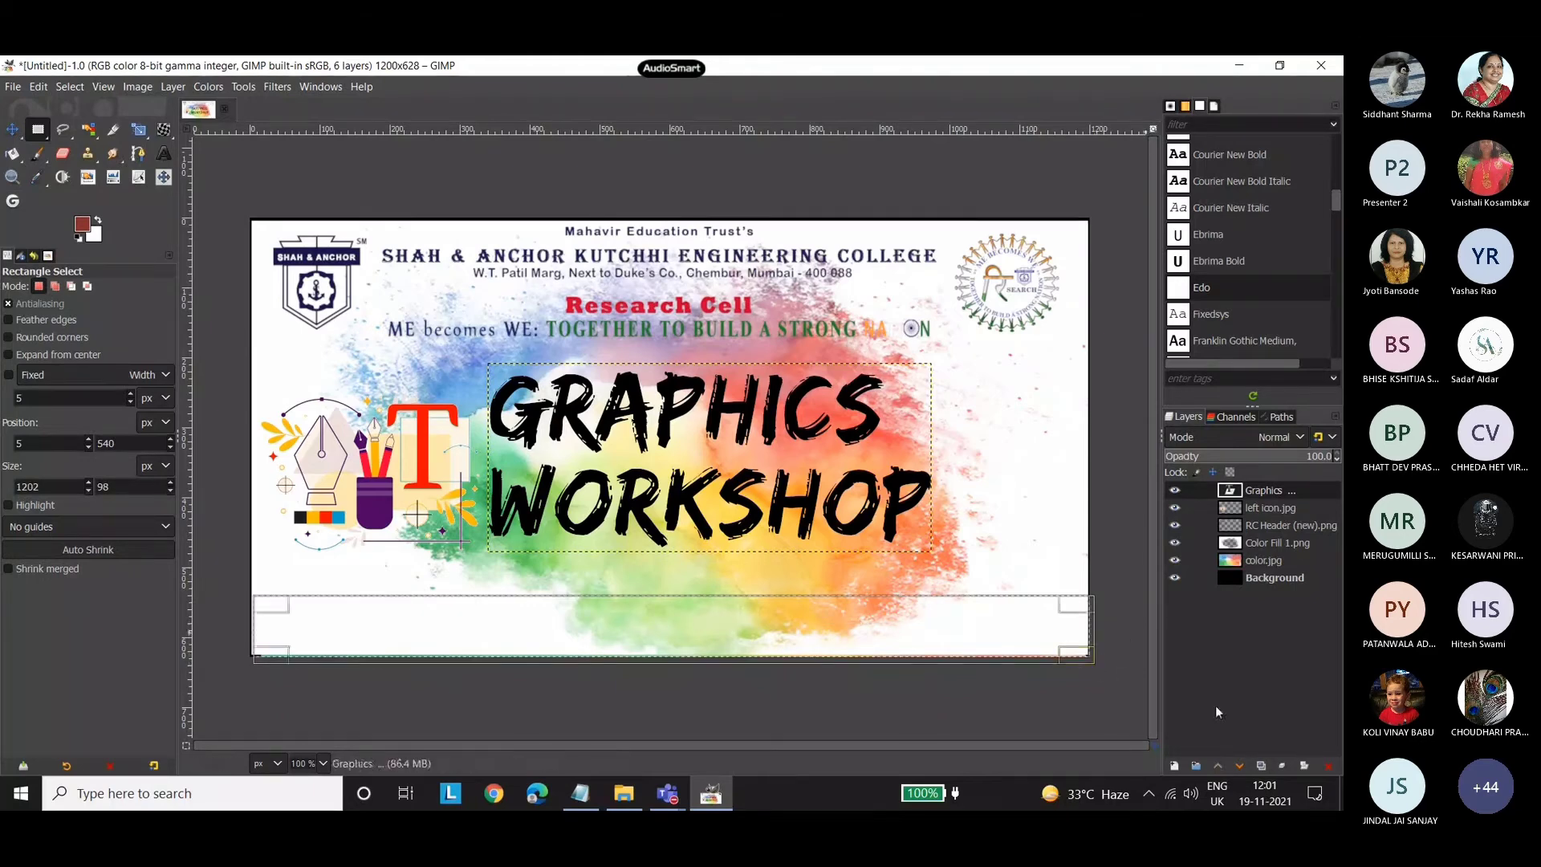
Create a transparent 1200 × 628 px layer named "rectangle" above the Graphics Workshop title.
{"action": "left_click", "coordinate": [1176, 765]}
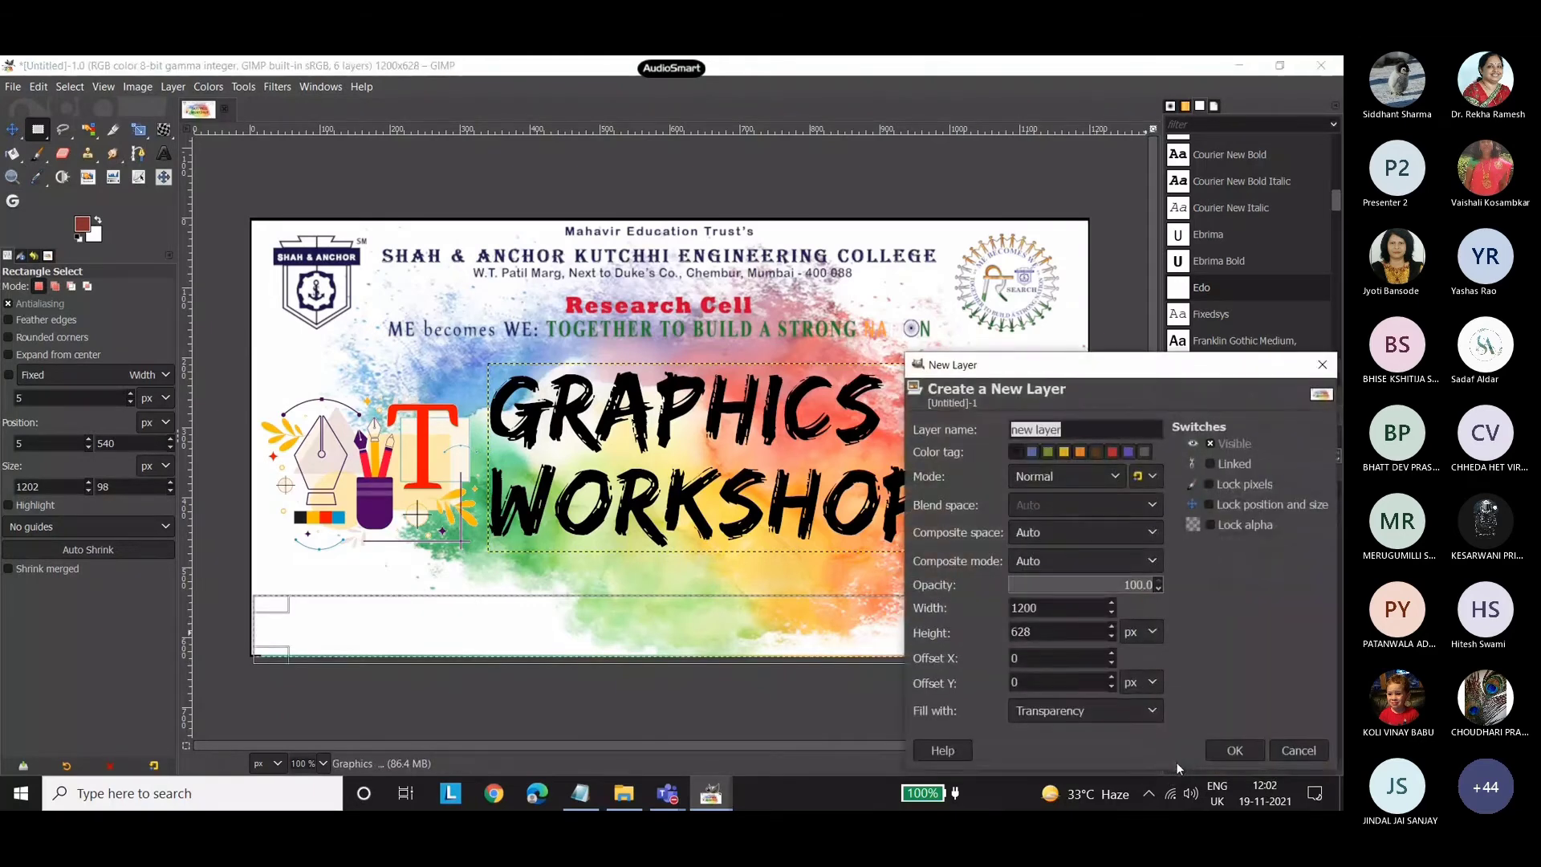
{"action": "type", "text": "rectangle"}
{"action": "left_click", "coordinate": [1235, 750]}
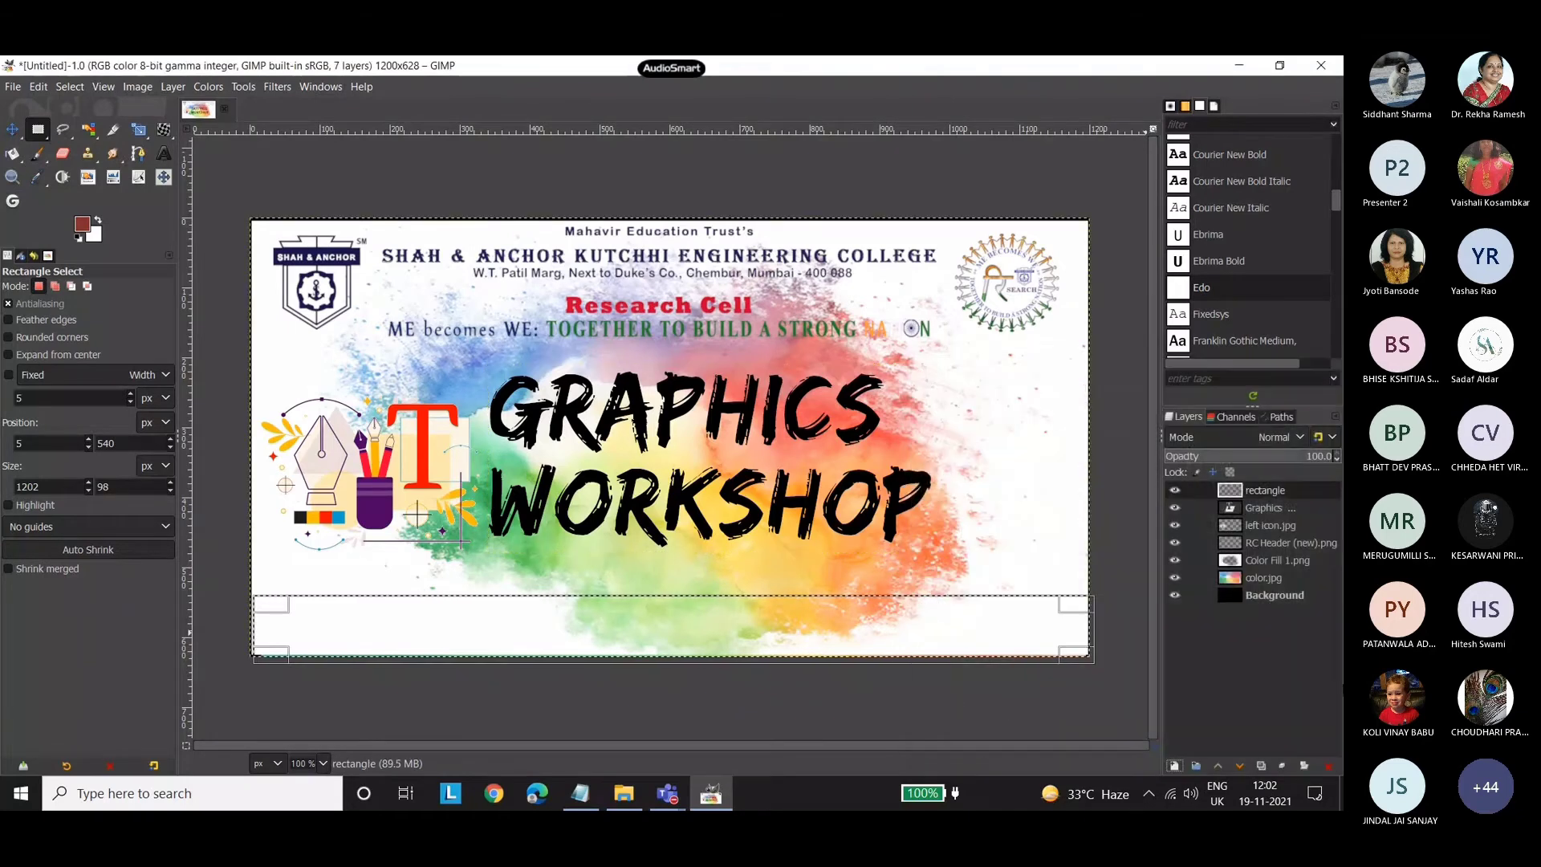
Set the foreground colour to dark blue and bucket-fill the selected strip along the poster's lower edge.
{"action": "left_click", "coordinate": [83, 225]}
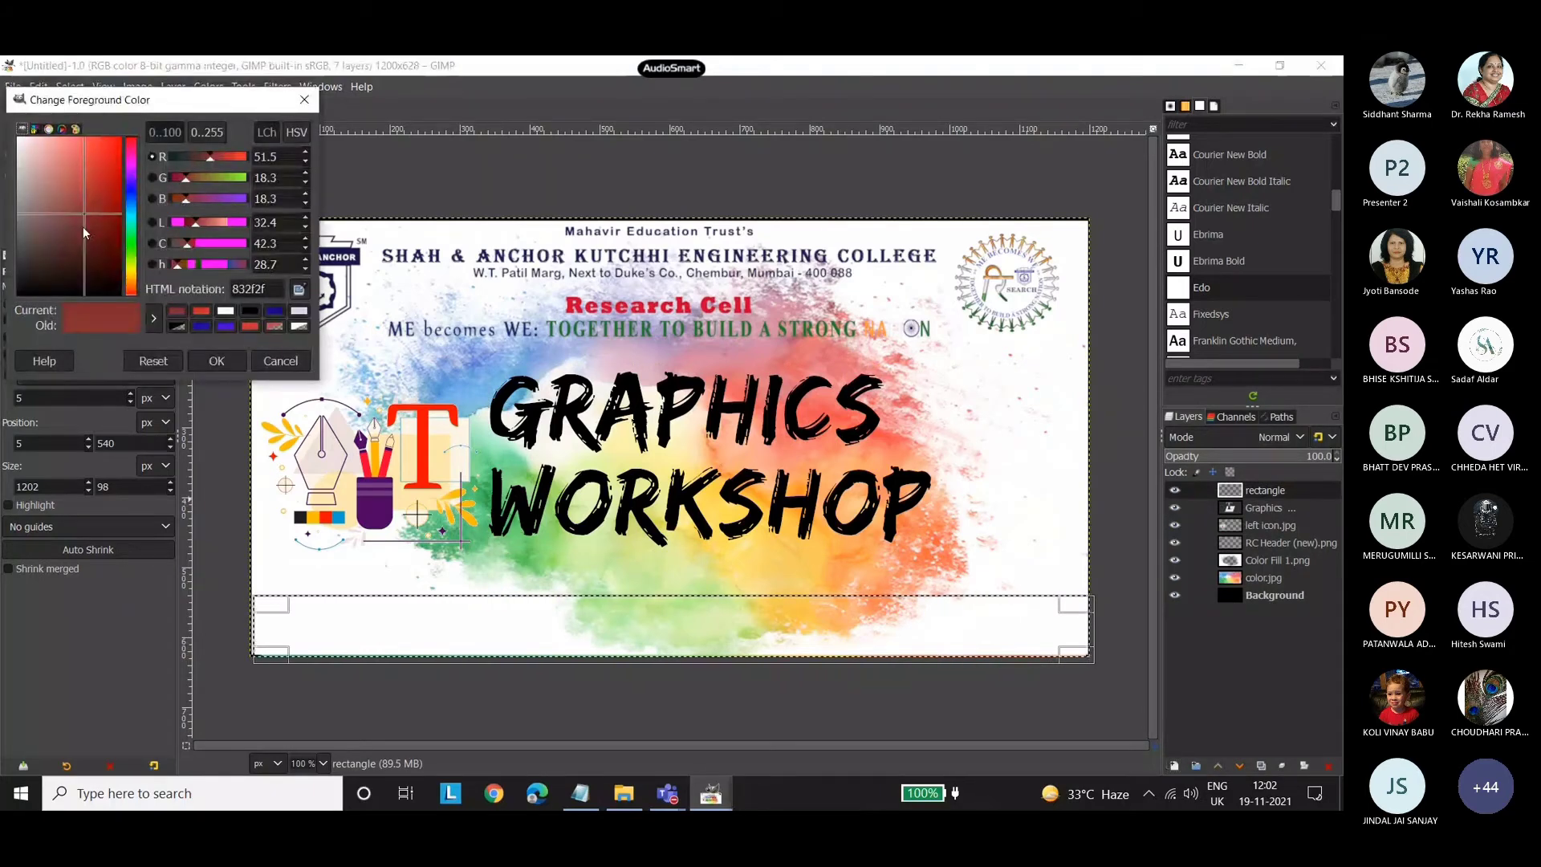
{"action": "left_click", "coordinate": [130, 187]}
{"action": "left_click_drag", "start_coordinate": [101, 234], "coordinate": [108, 234]}
{"action": "left_click", "coordinate": [210, 361]}
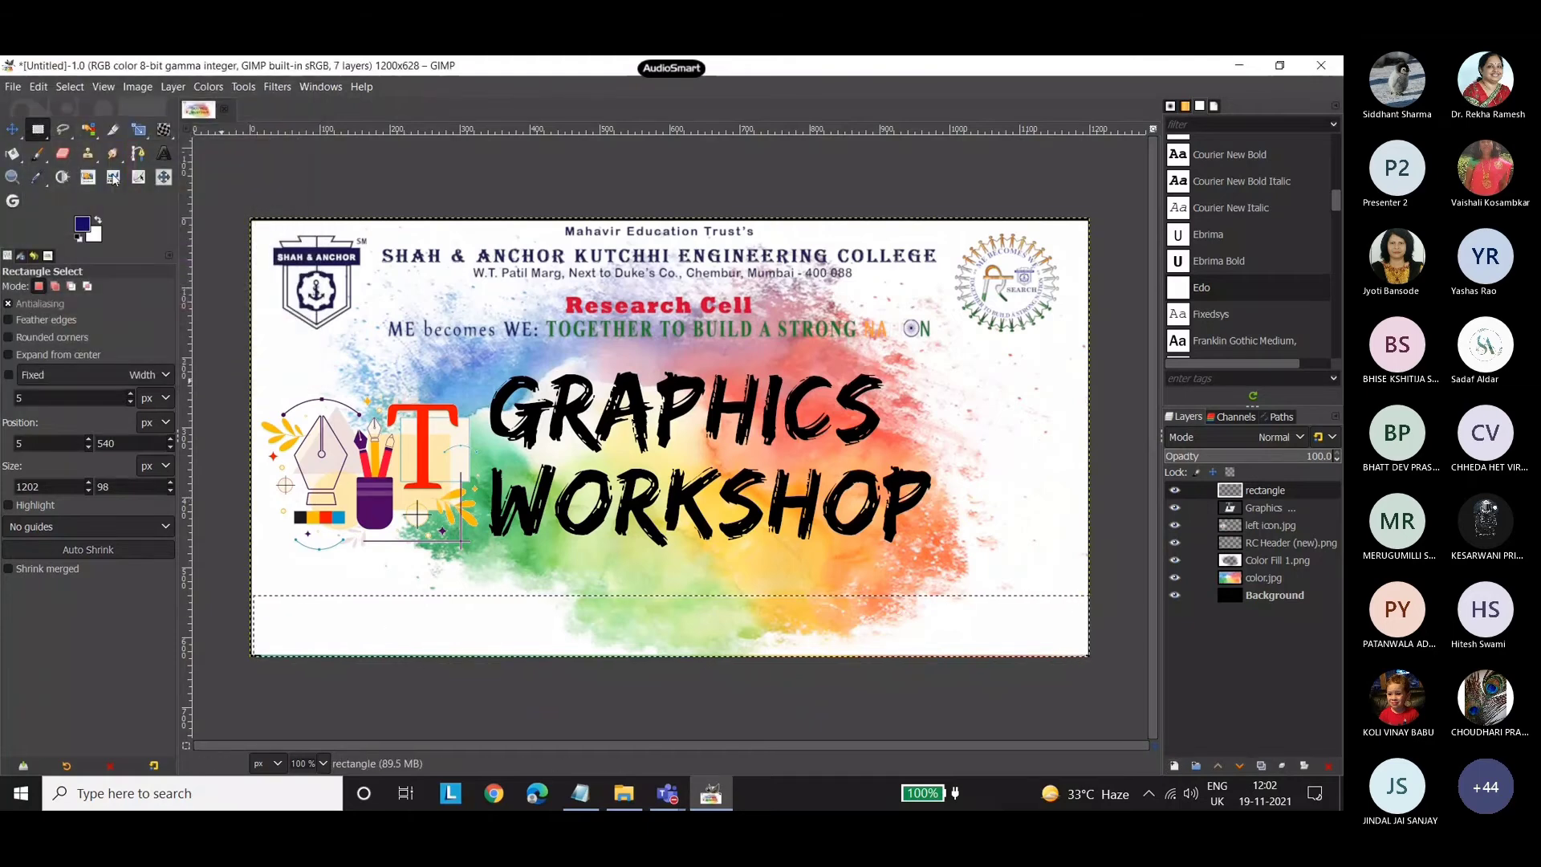
{"action": "left_click", "coordinate": [12, 154]}
{"action": "left_click", "coordinate": [441, 636]}
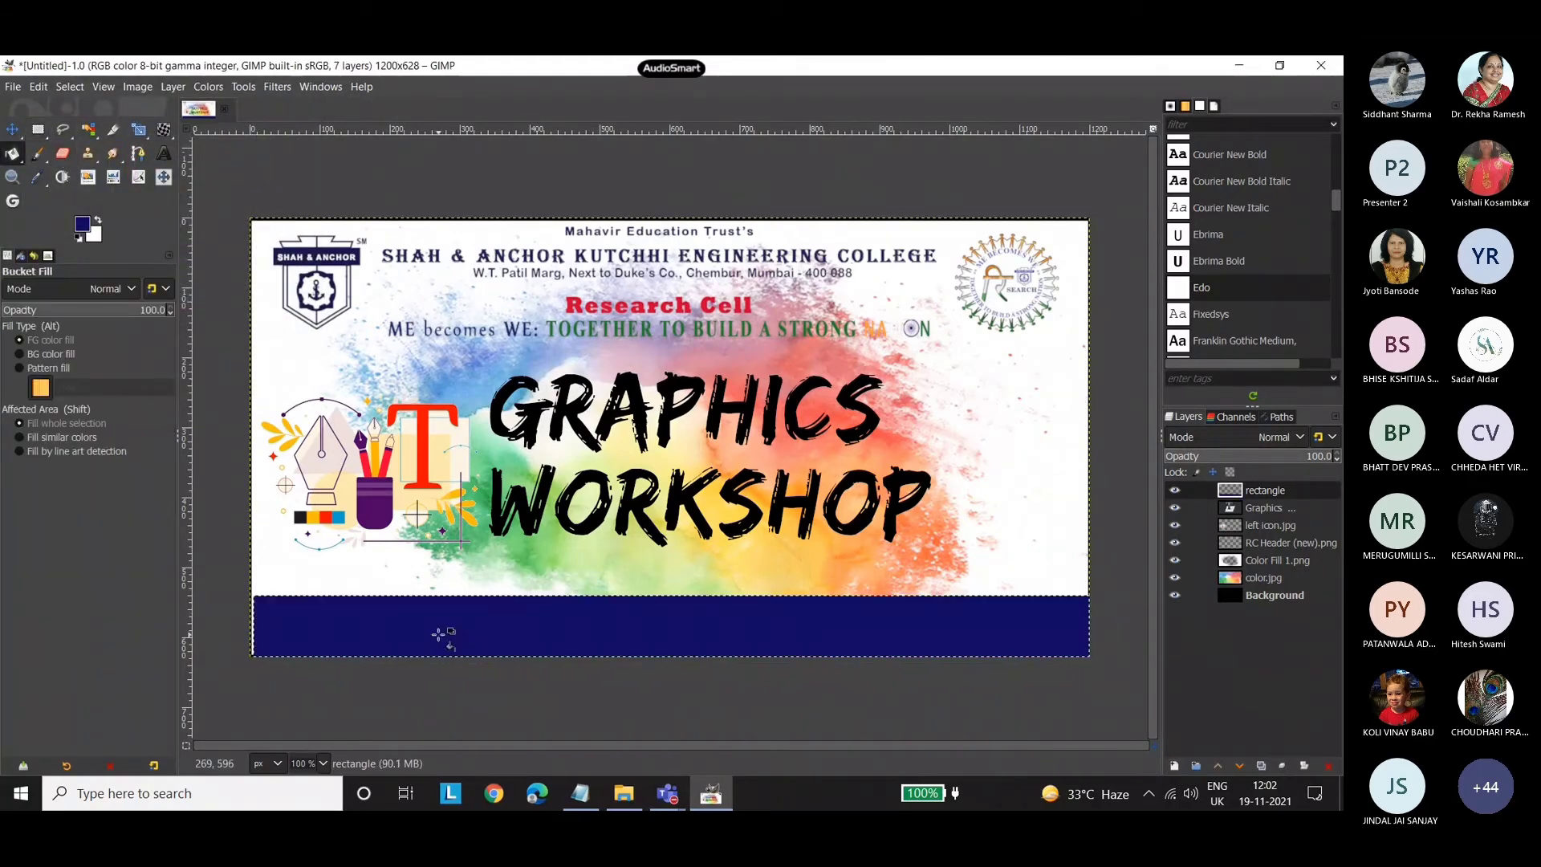
Scale the dark blue strip to span the poster's full width and move it slightly lower along the lower edge.
{"action": "left_click", "coordinate": [11, 129]}
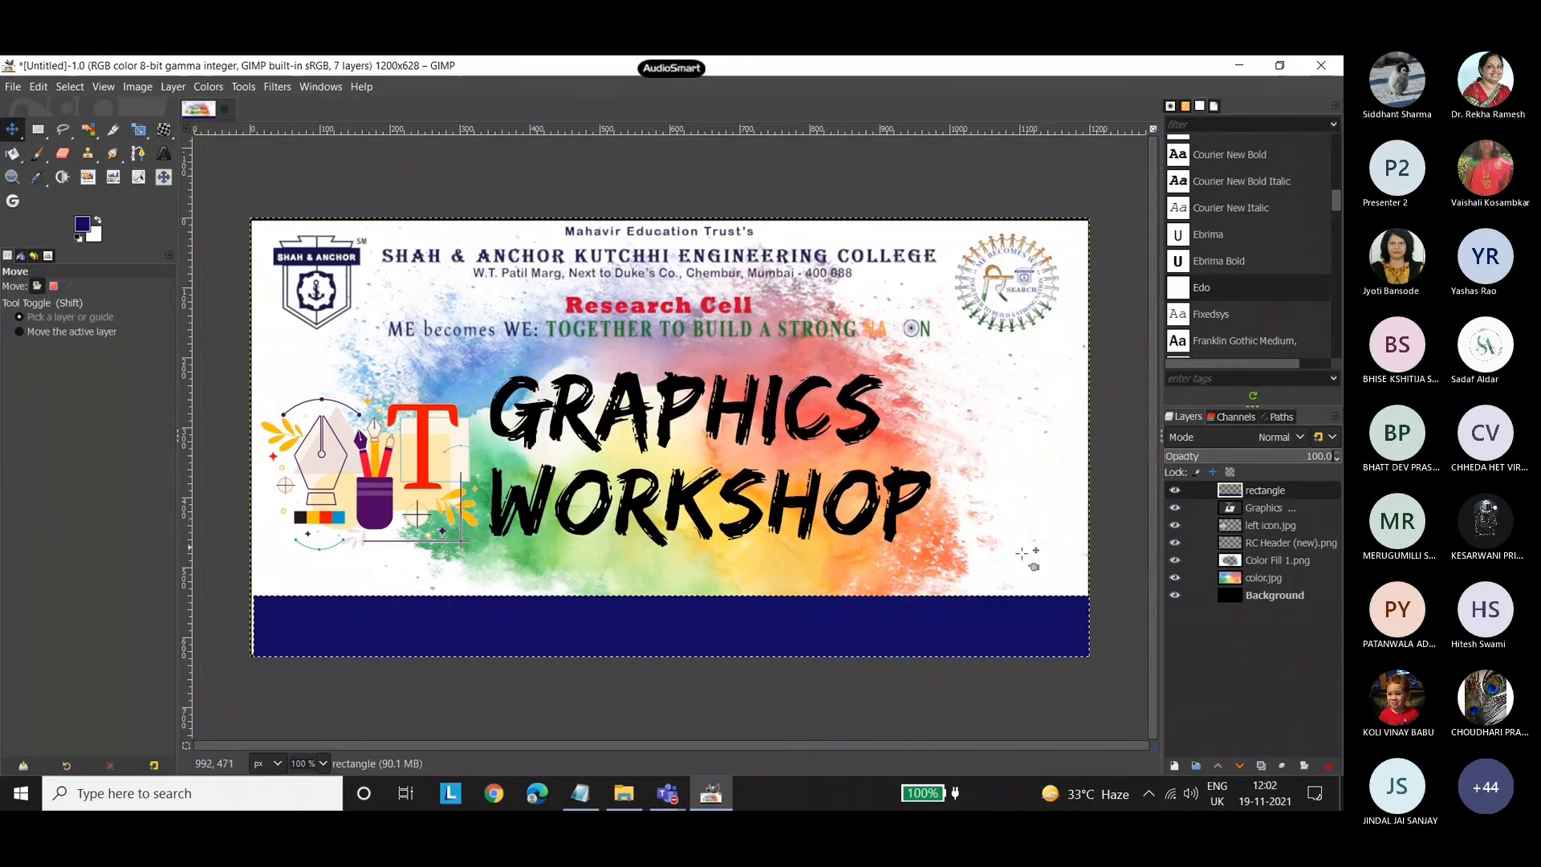
{"action": "mouse_move", "coordinate": [458, 619]}
{"action": "left_mouse_down"}
{"action": "mouse_move", "coordinate": [444, 622]}
{"action": "mouse_move", "coordinate": [469, 619]}
{"action": "mouse_move", "coordinate": [458, 623]}
{"action": "left_mouse_up"}
{"action": "key", "text": "shift+s"}
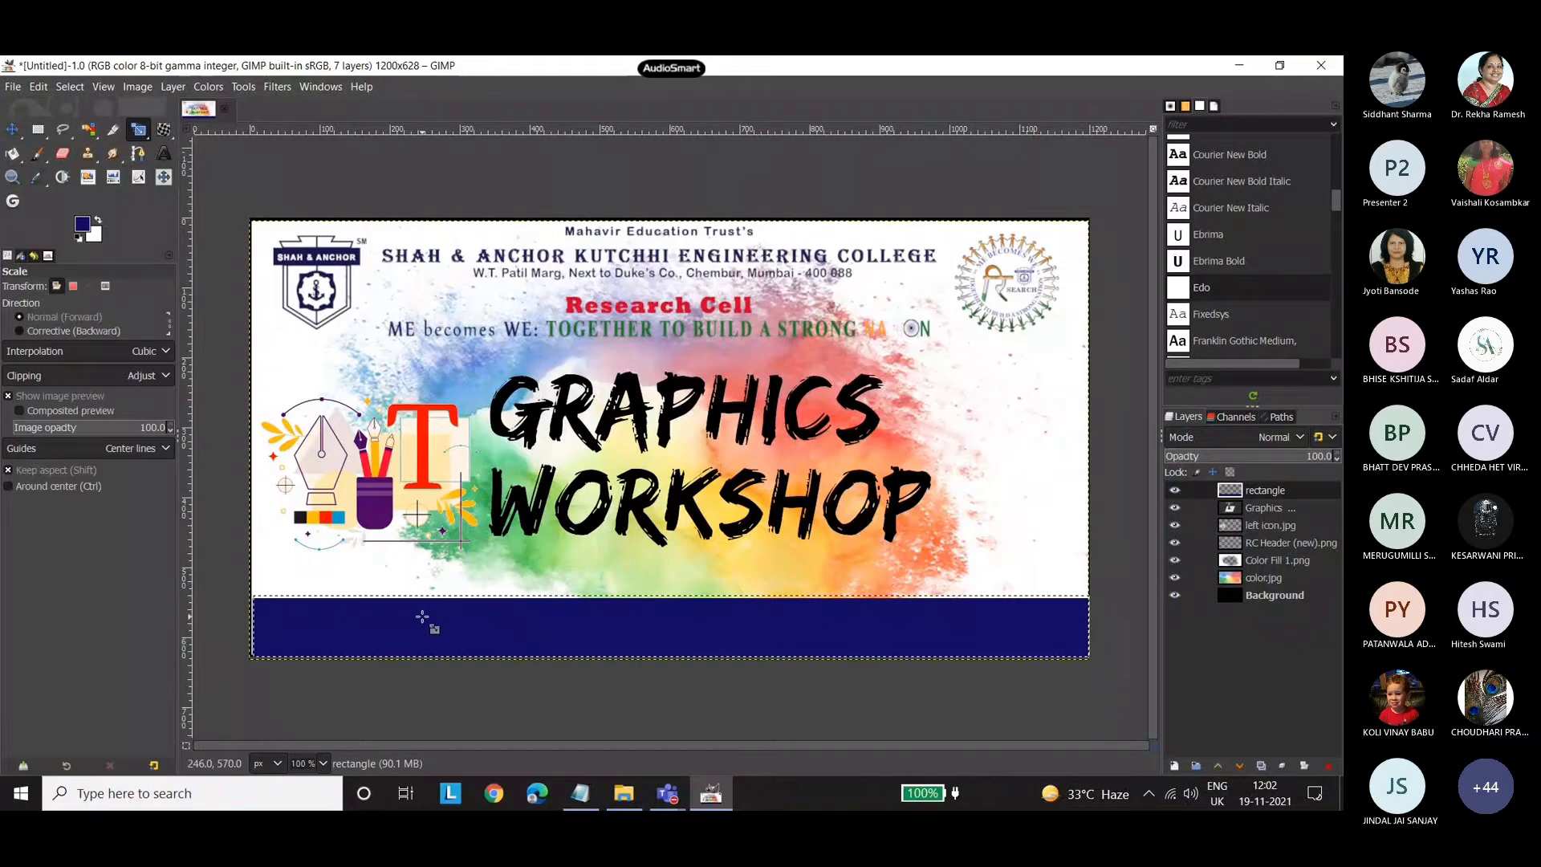
{"action": "left_click", "coordinate": [423, 616]}
{"action": "key", "text": "m"}
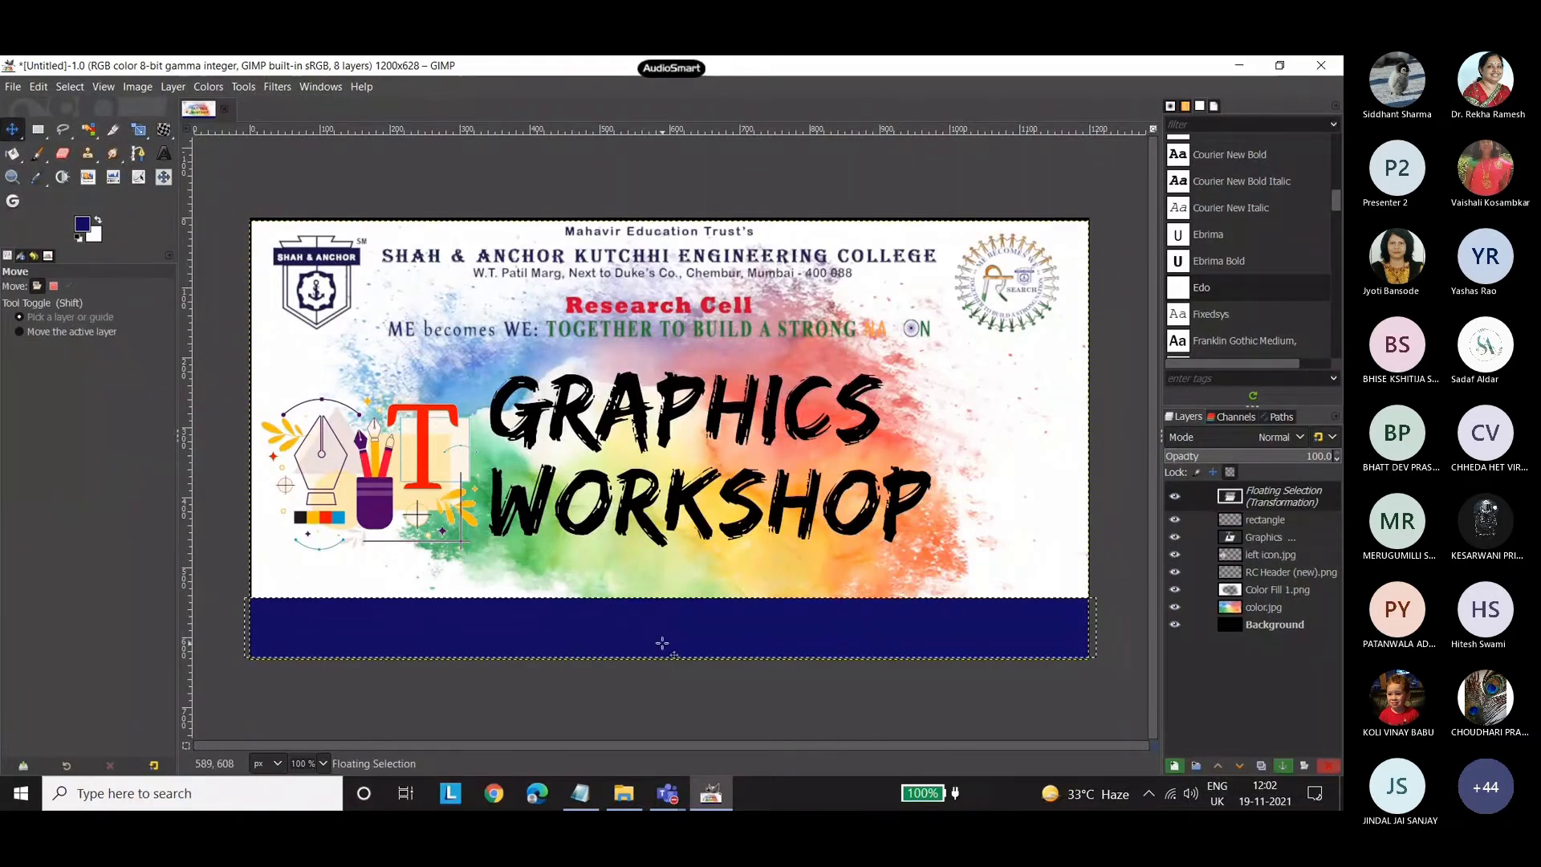
{"action": "left_click_drag", "start_coordinate": [664, 641], "coordinate": [658, 645]}
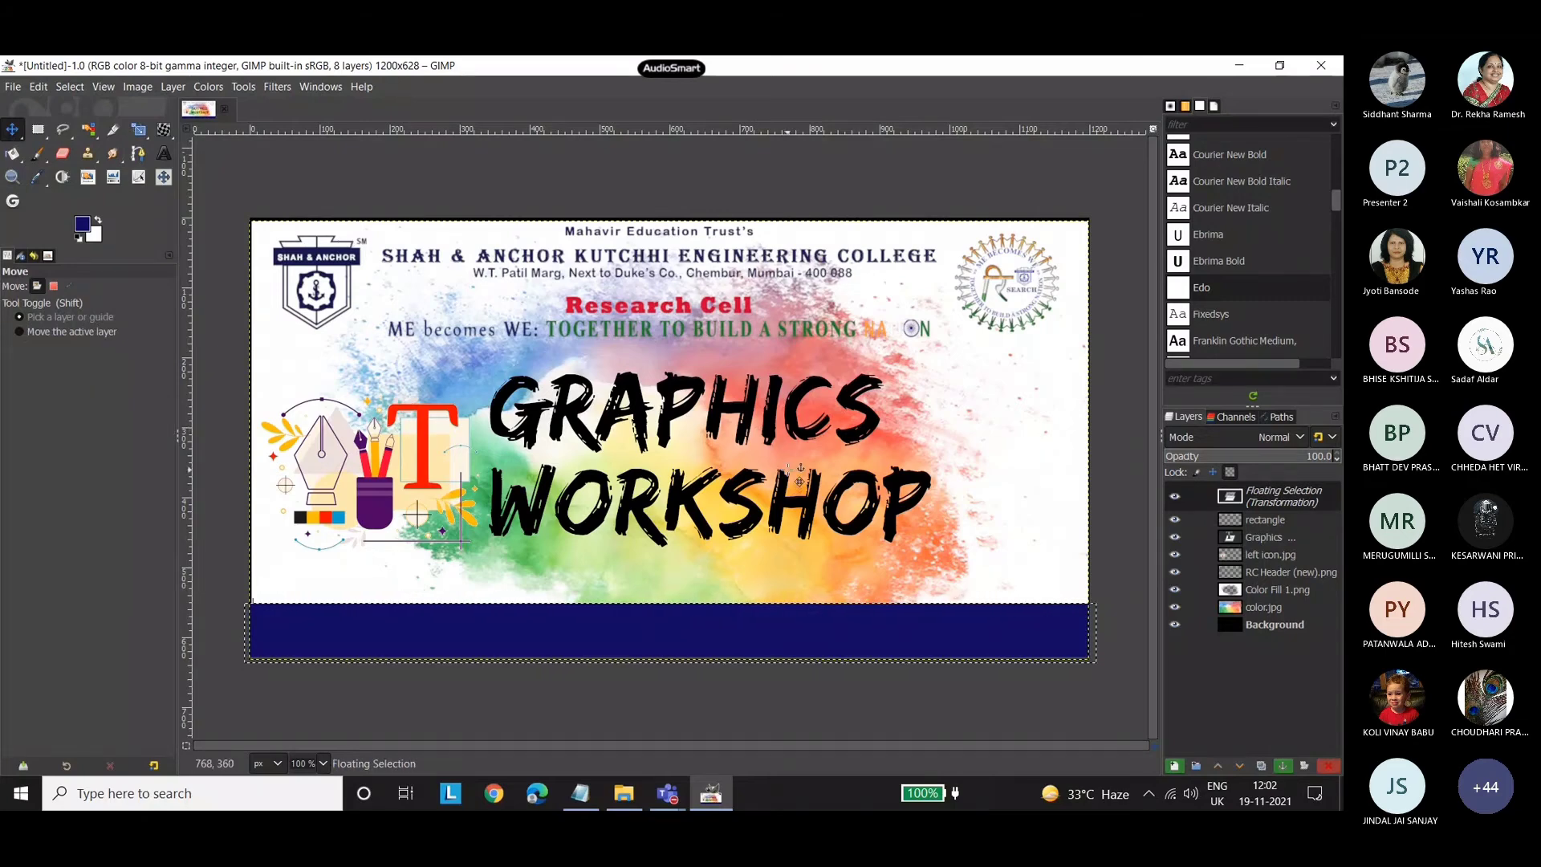
Examine the finished reference poster graphics_.jpg and the speaker's portrait photo from the poster 2 folder.
{"action": "left_click", "coordinate": [622, 798]}
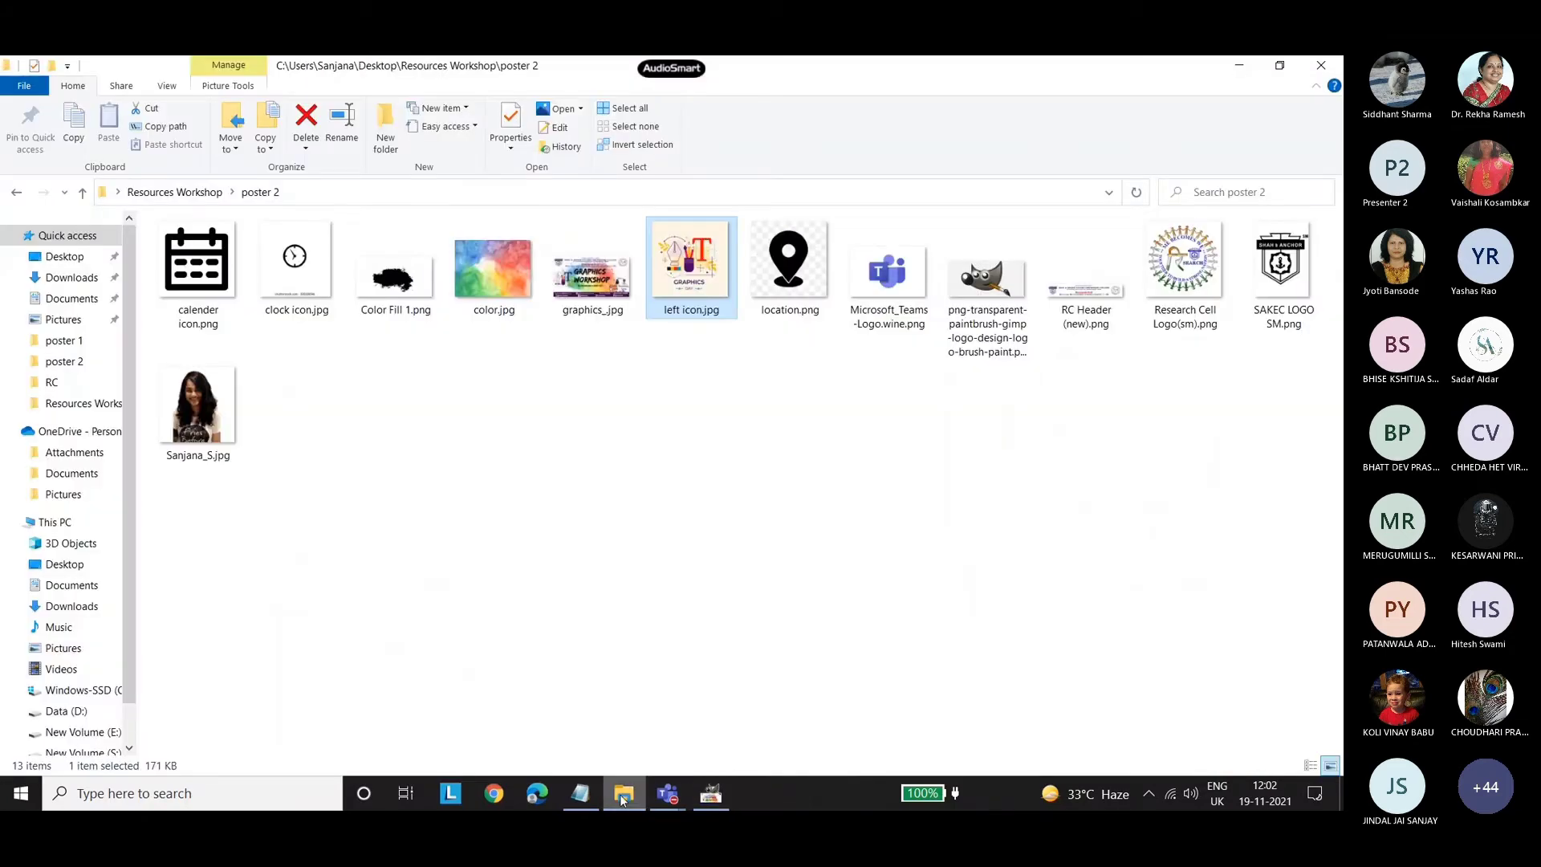
{"action": "double_click", "coordinate": [583, 313]}
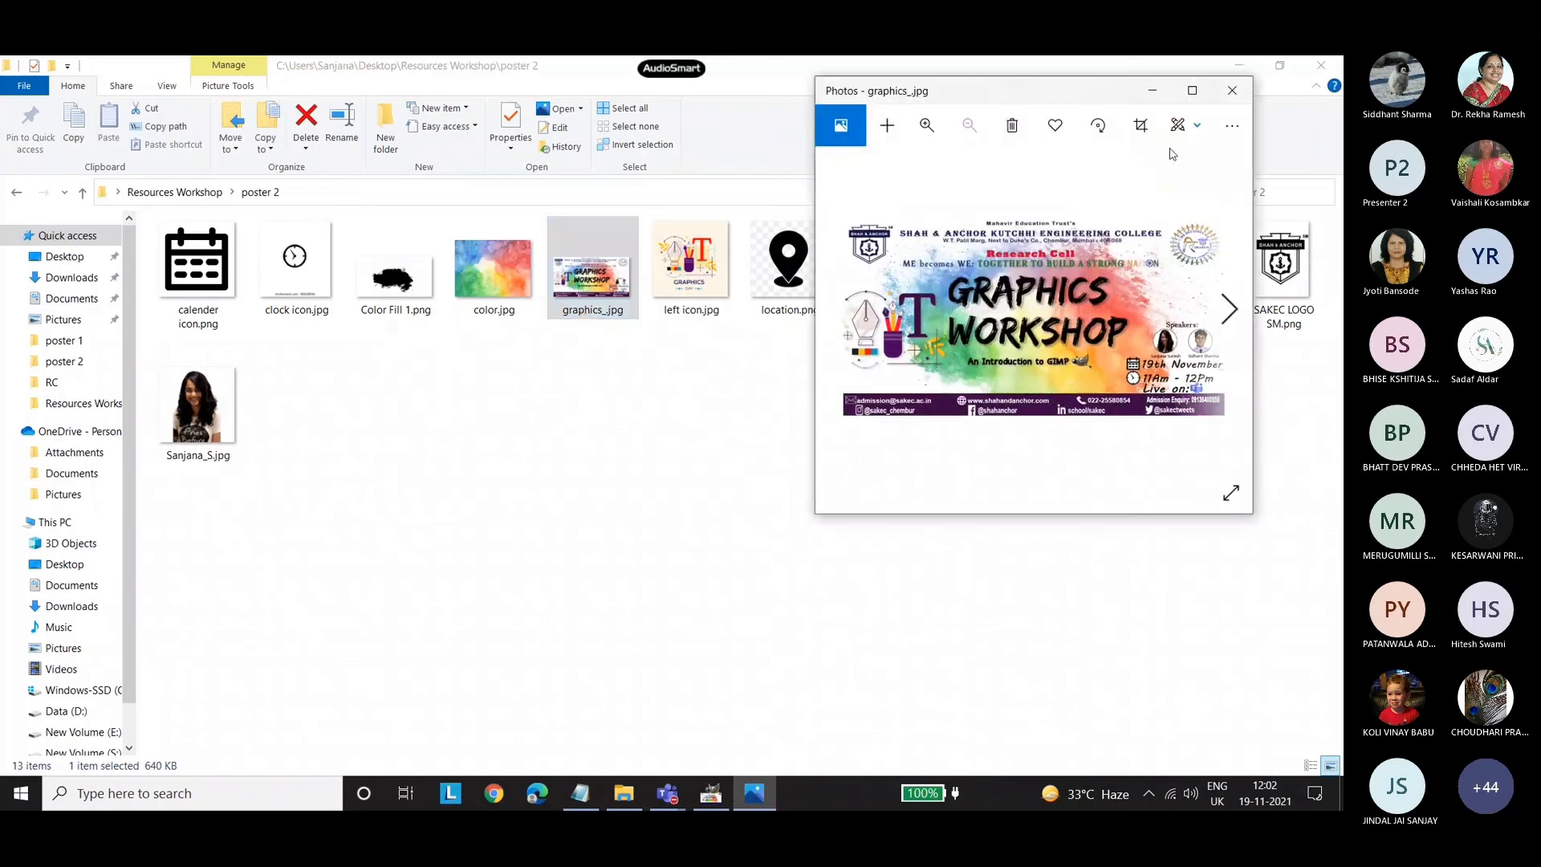
{"action": "double_click", "coordinate": [1088, 93]}
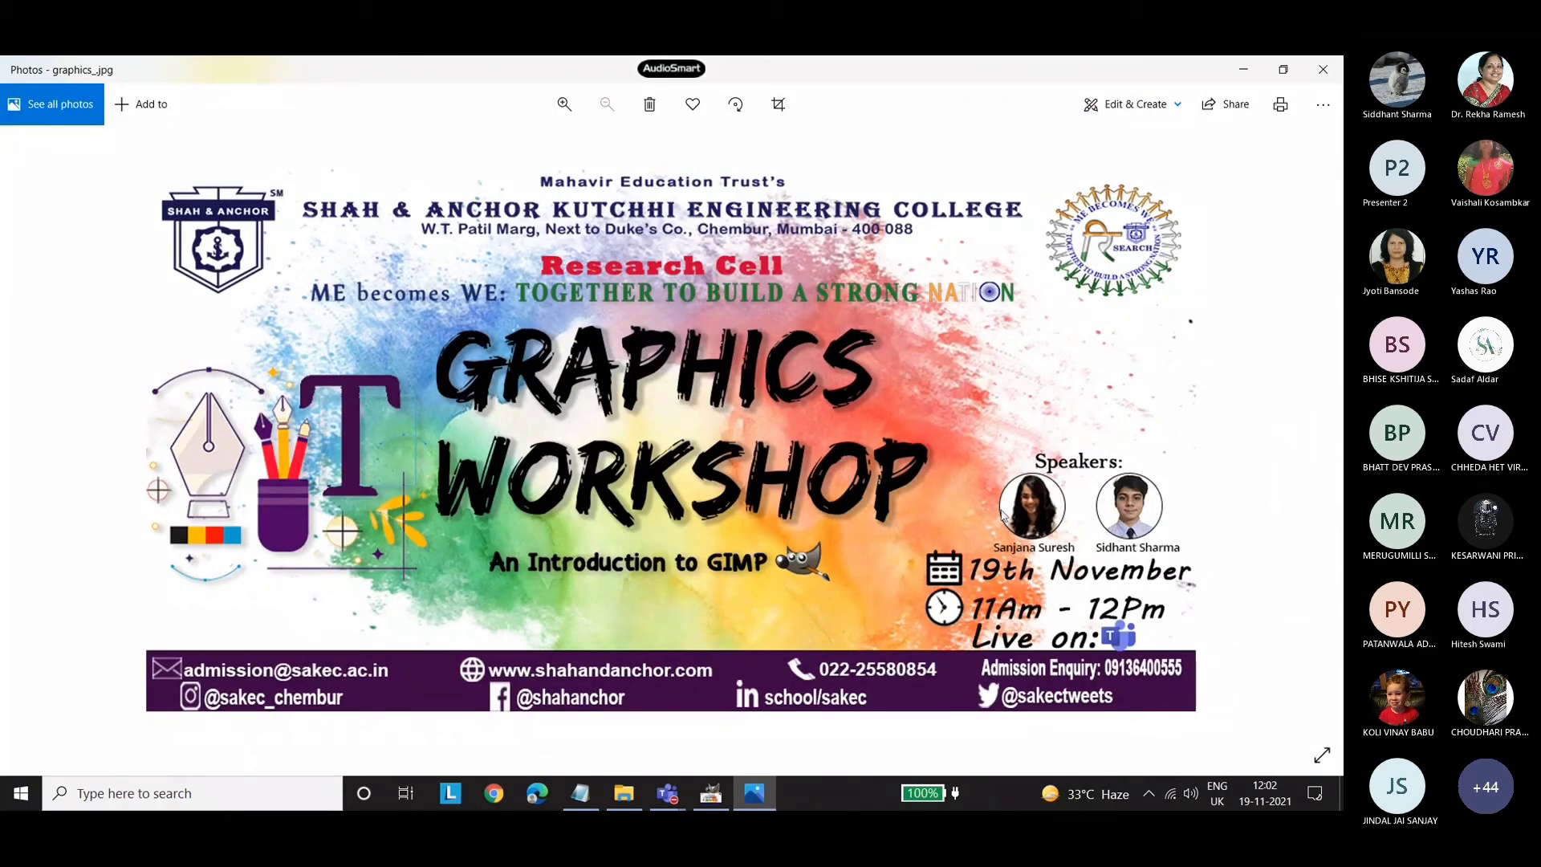
{"action": "left_click", "coordinate": [1323, 69]}
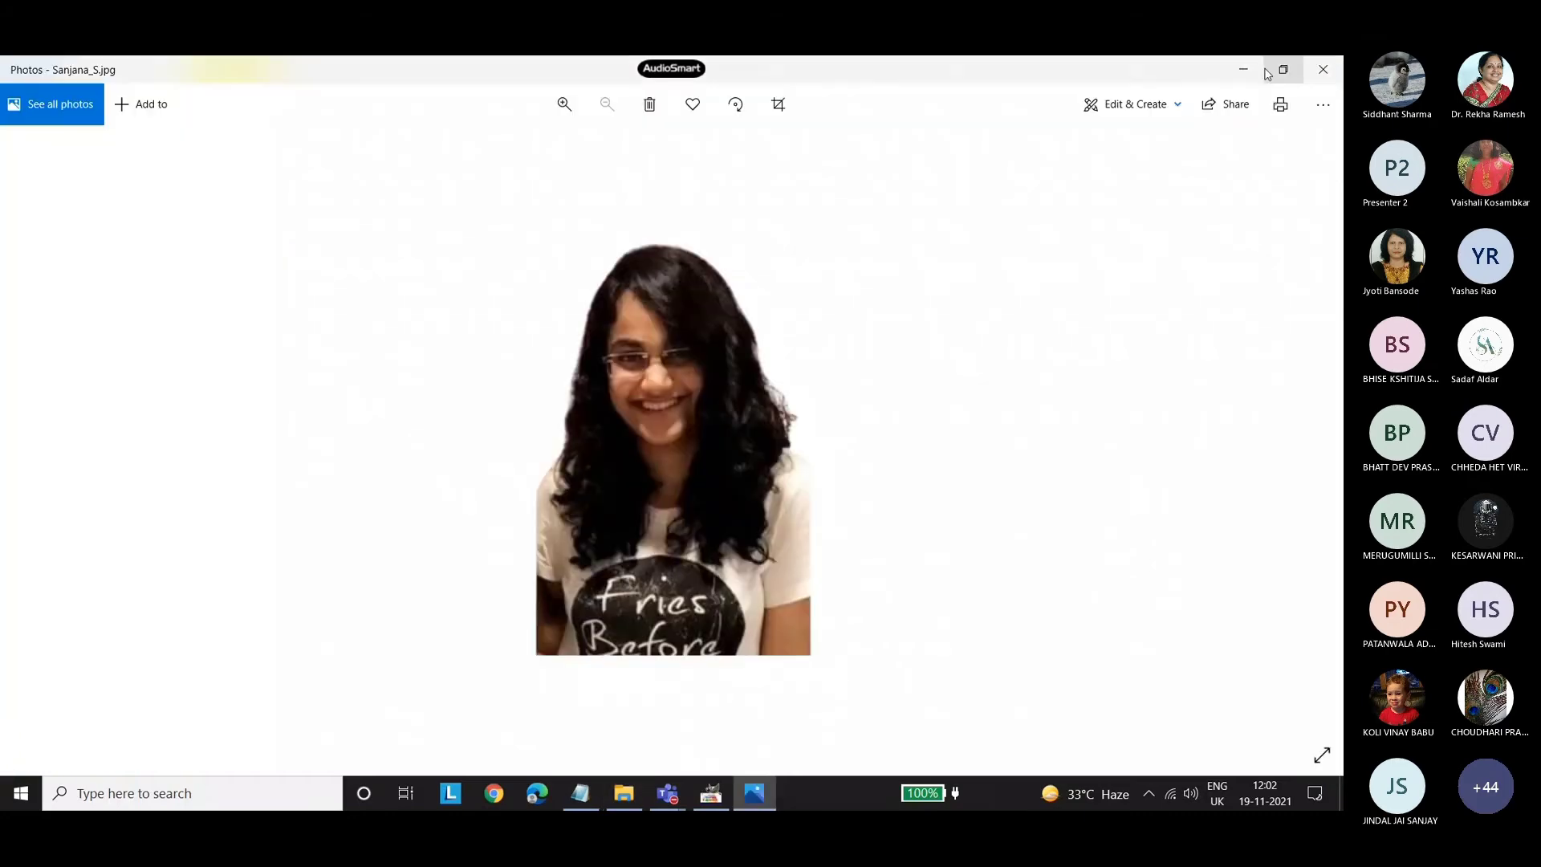
{"action": "left_click", "coordinate": [1244, 71]}
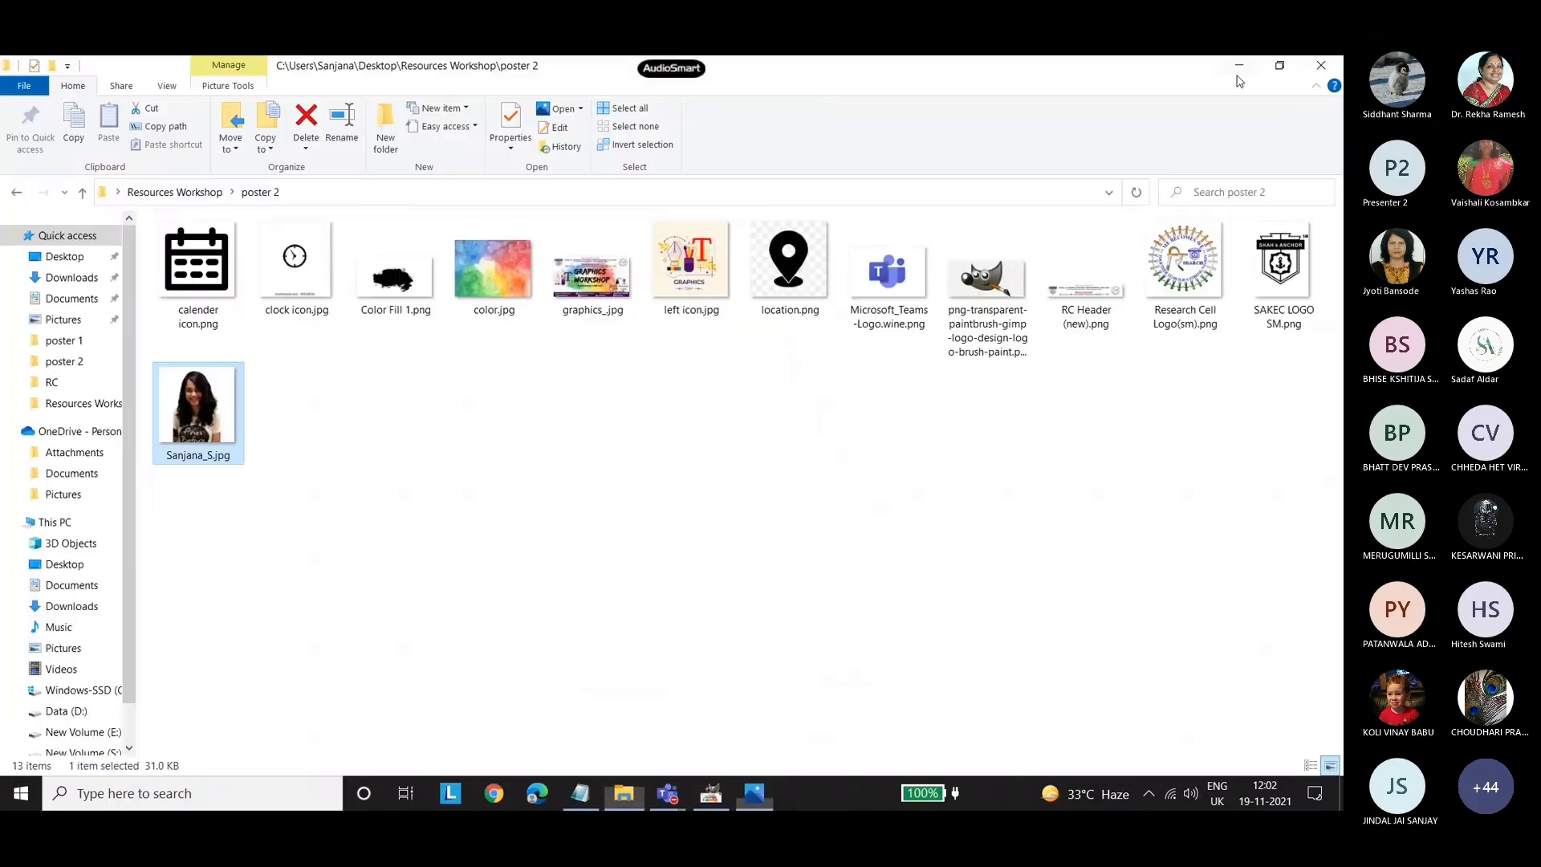
Return to GIMP and turn the transformed floating footer strip into a layer of its own.
{"action": "left_click", "coordinate": [711, 793]}
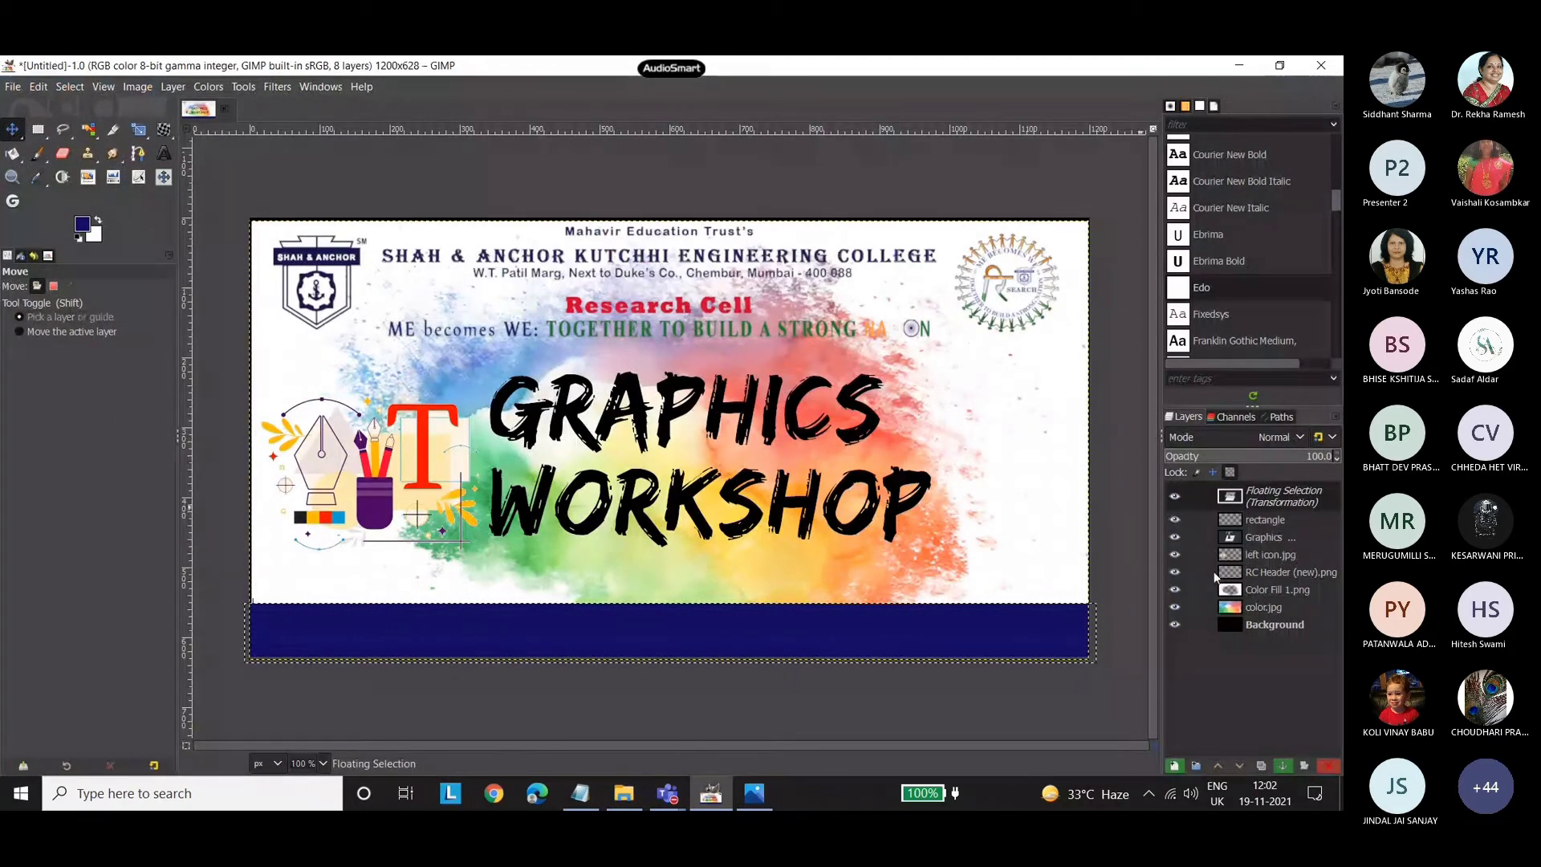
{"action": "left_click", "coordinate": [1174, 765]}
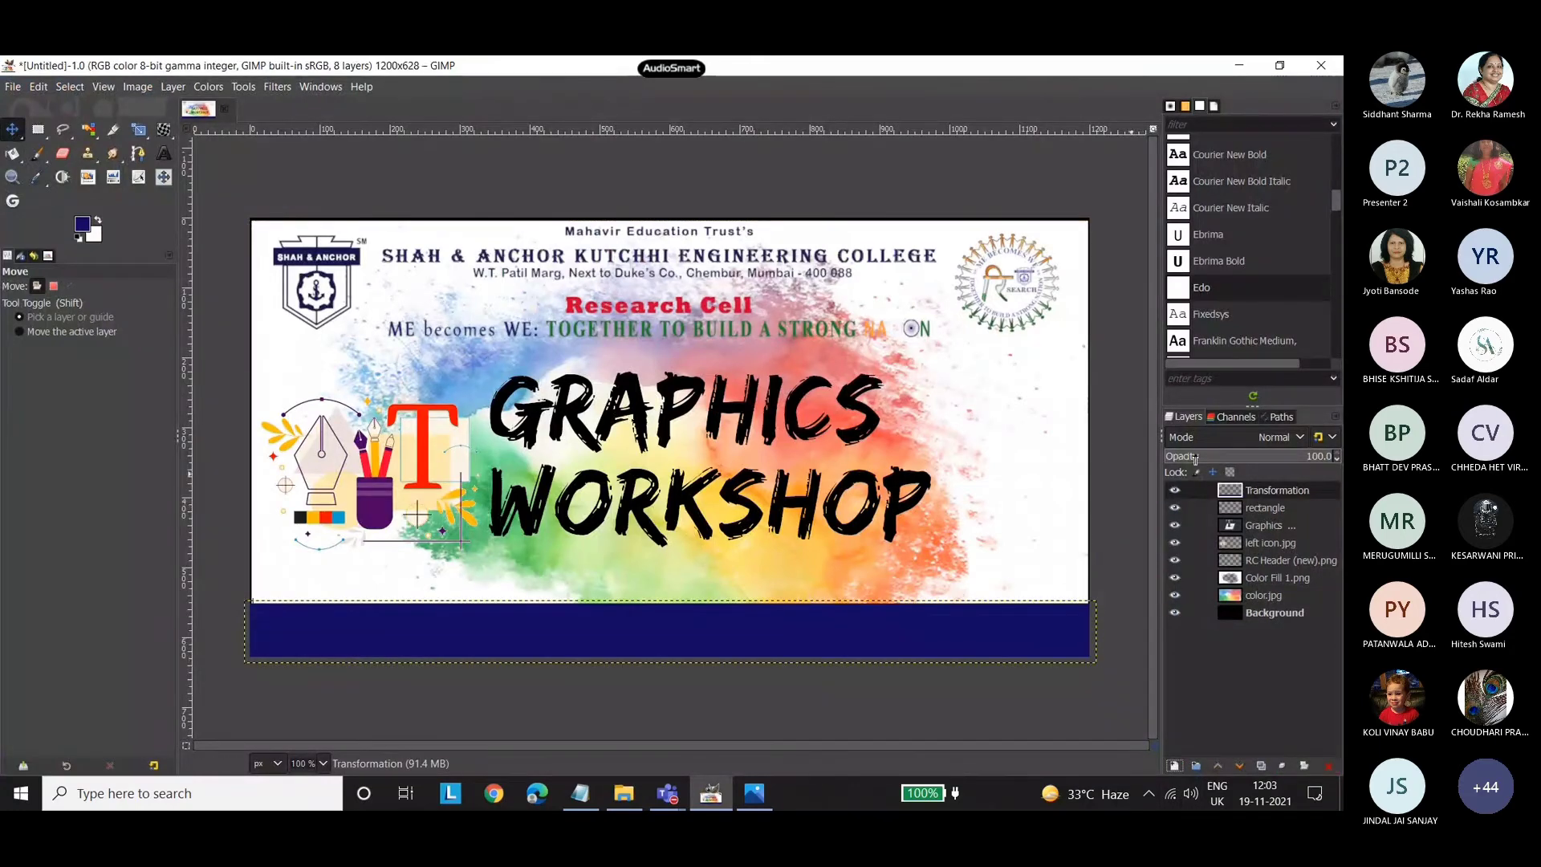
Import the speaker's portrait photo from the poster 2 folder as a layer, converting it to the built-in sRGB profile.
{"action": "left_click", "coordinate": [624, 793]}
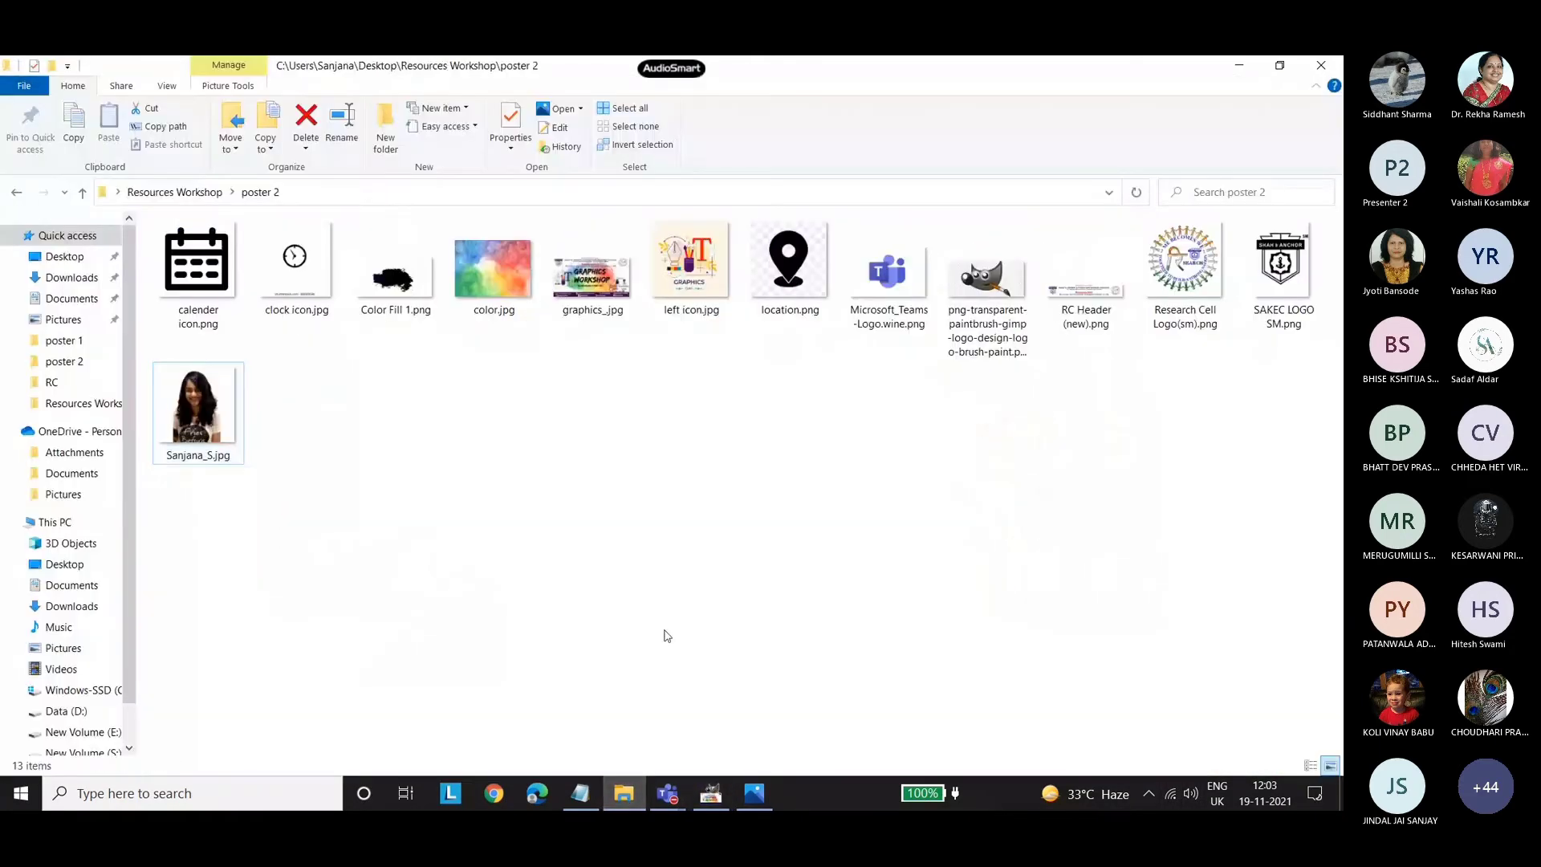
{"action": "left_click_drag", "start_coordinate": [197, 405], "coordinate": [967, 434]}
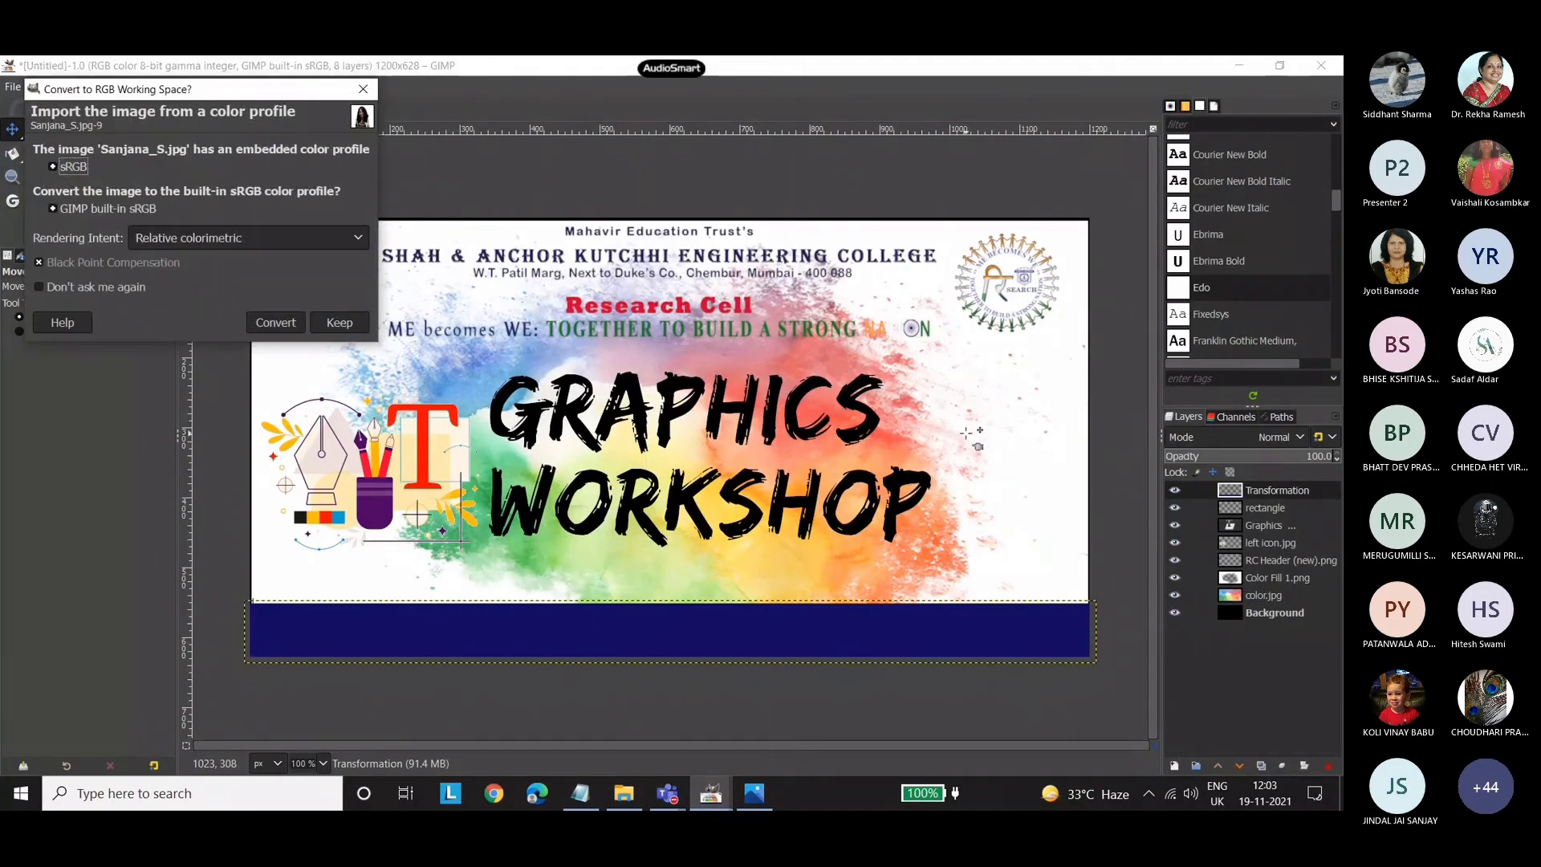
{"action": "left_click", "coordinate": [275, 322]}
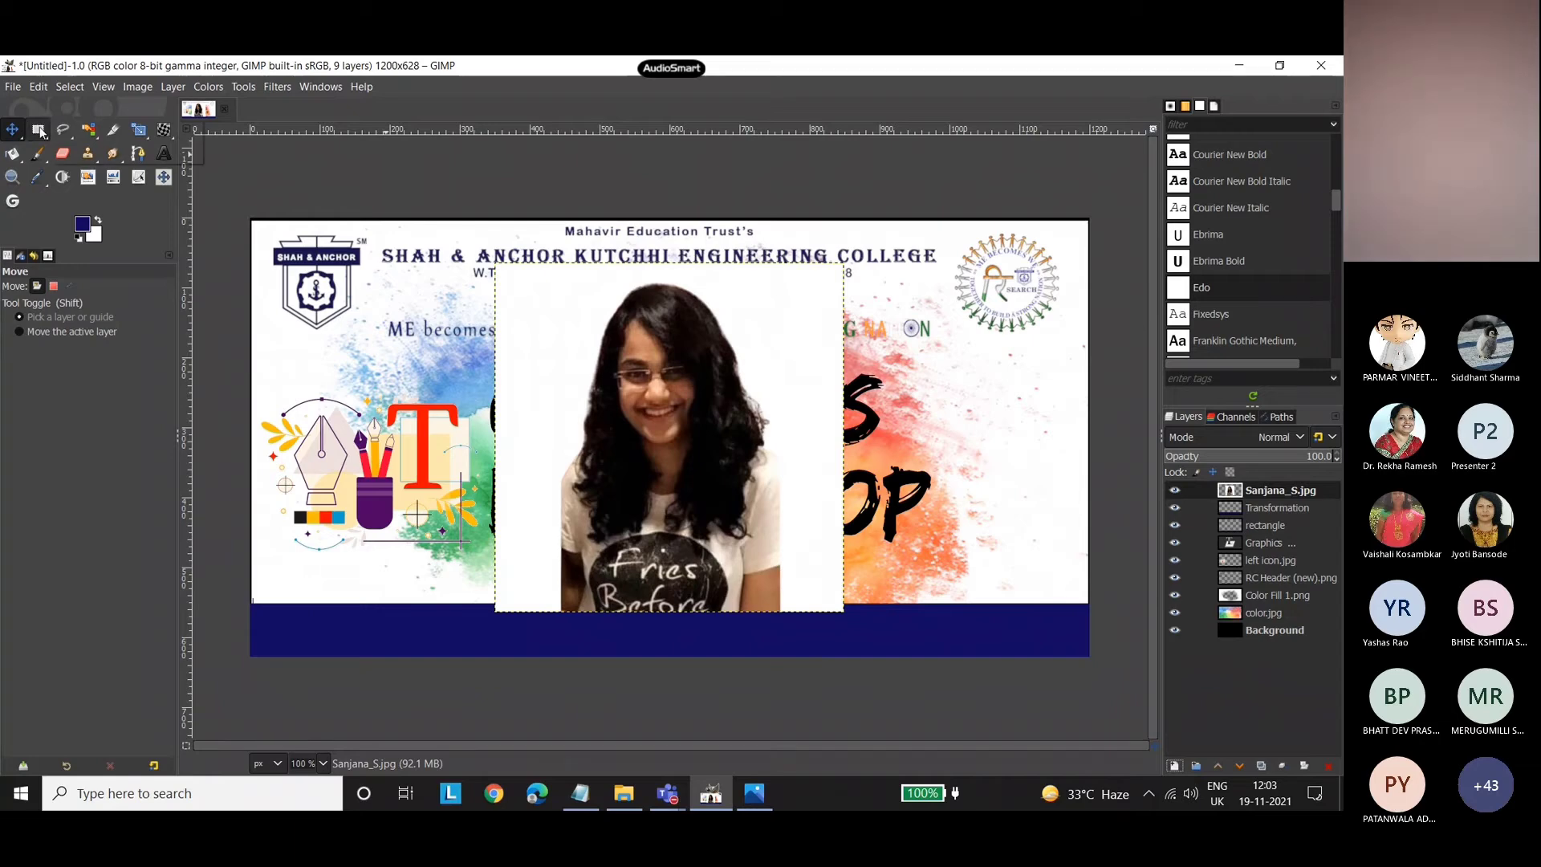
Try to select the portrait with Ellipse Select at a fixed 1:1 aspect ratio, and shift the photo slightly over the poster.
{"action": "mouse_move", "coordinate": [43, 139]}
{"action": "left_click", "coordinate": [119, 151]}
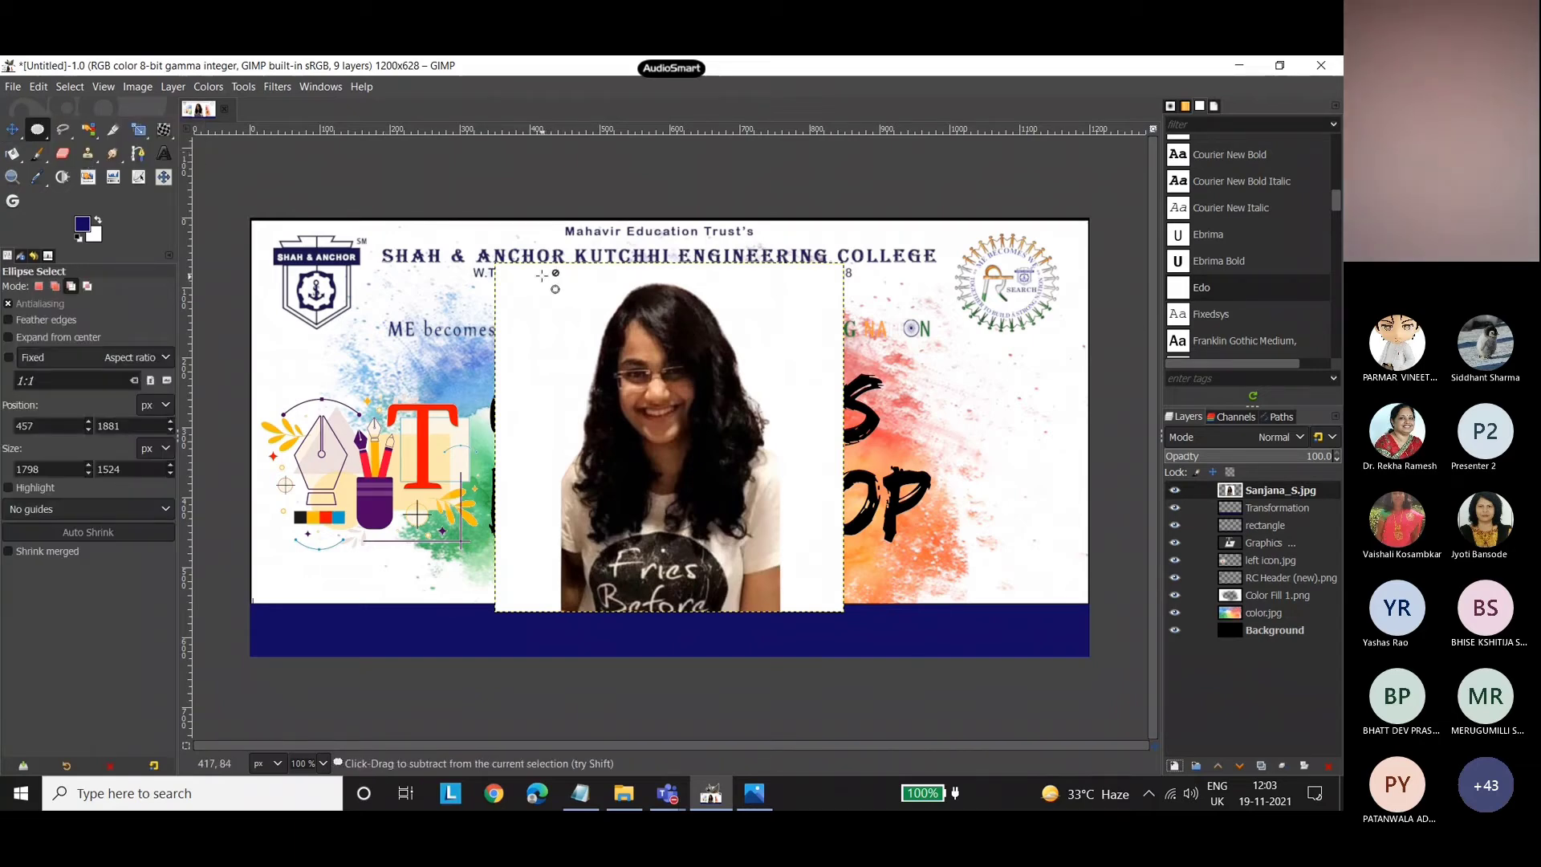
{"action": "left_click", "coordinate": [8, 358]}
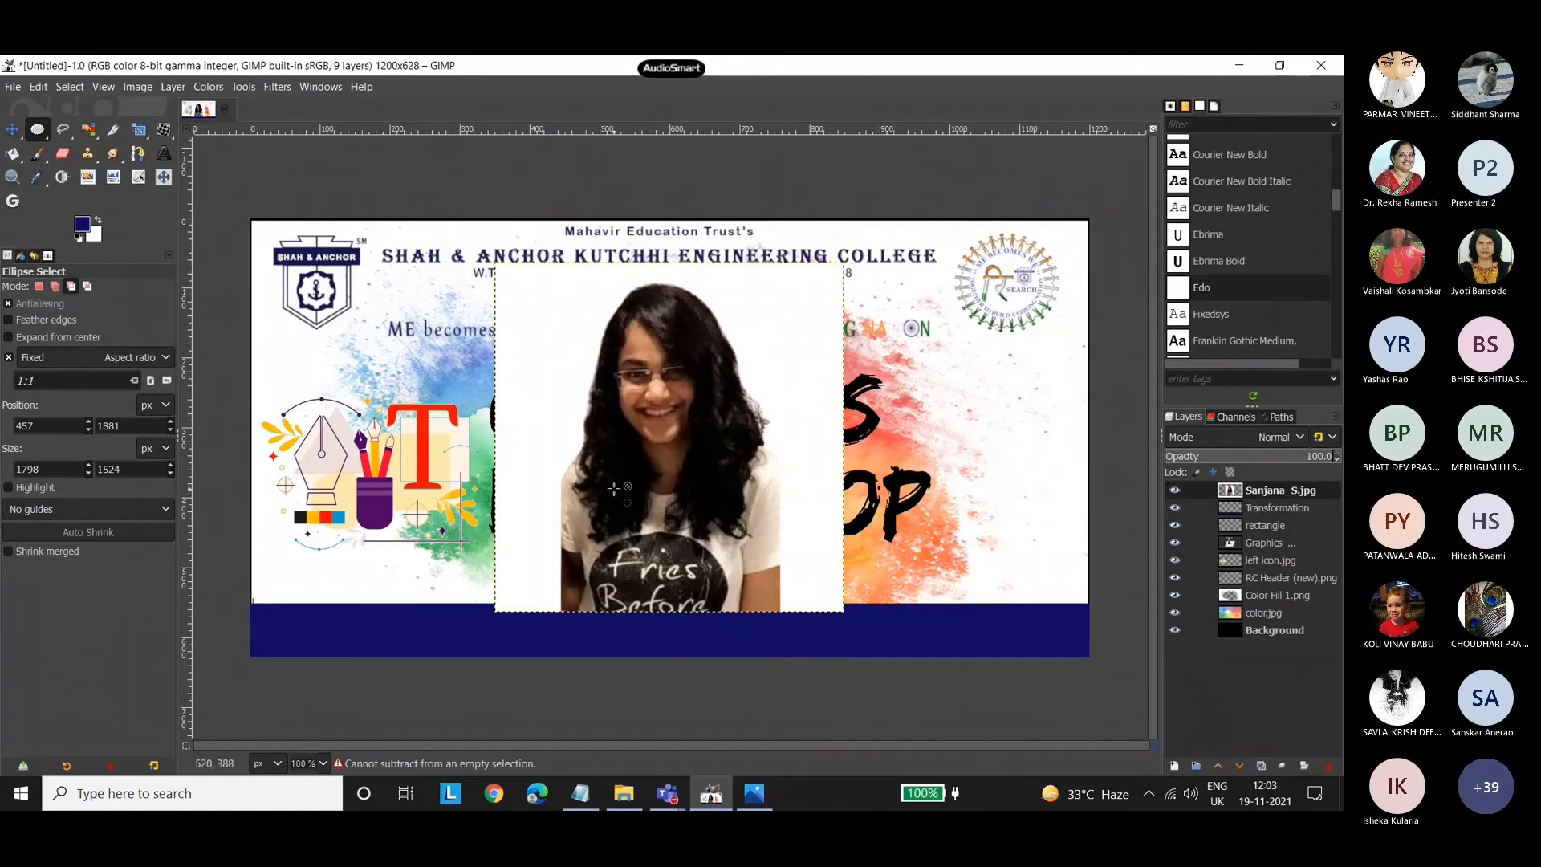
{"action": "left_click", "coordinate": [12, 129]}
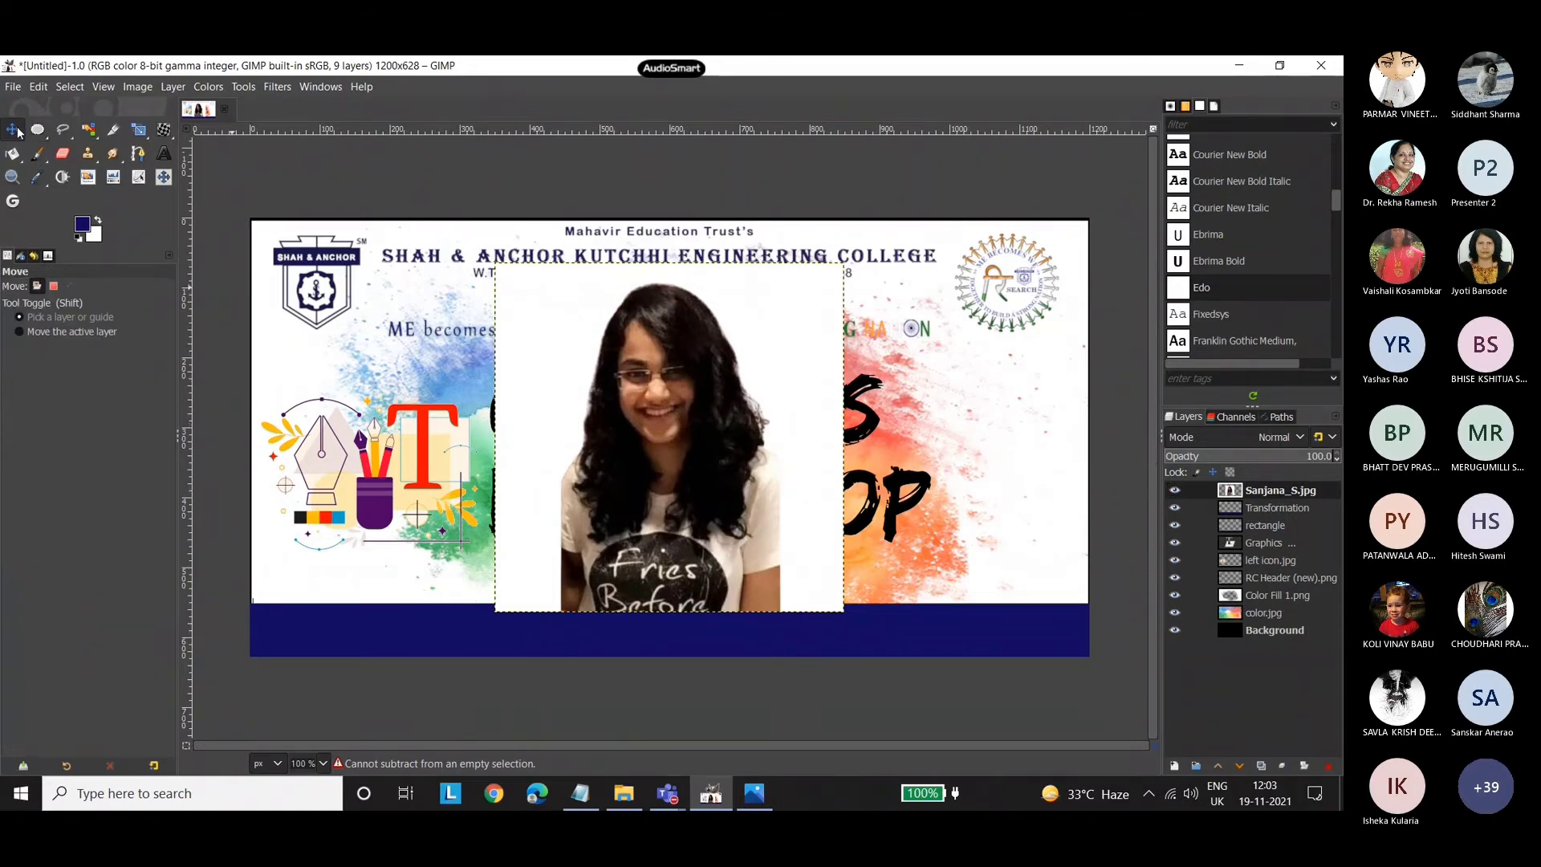
{"action": "mouse_move", "coordinate": [639, 370]}
{"action": "left_mouse_down"}
{"action": "mouse_move", "coordinate": [656, 396]}
{"action": "mouse_move", "coordinate": [620, 378]}
{"action": "left_mouse_up"}
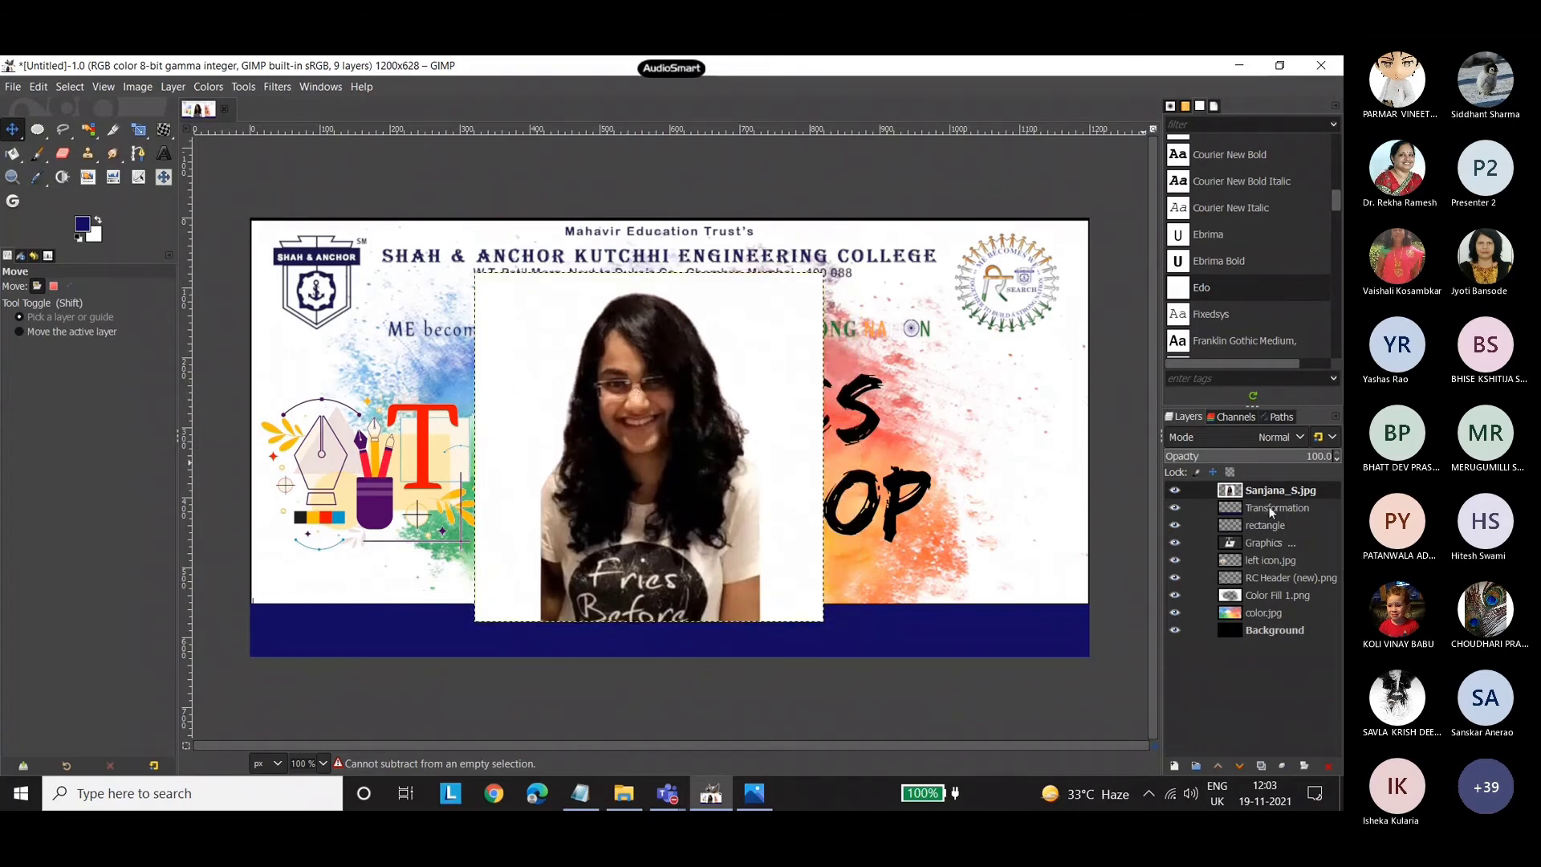
{"action": "mouse_move", "coordinate": [664, 434]}
{"action": "left_mouse_down"}
{"action": "mouse_move", "coordinate": [636, 409]}
{"action": "mouse_move", "coordinate": [650, 424]}
{"action": "left_mouse_up"}
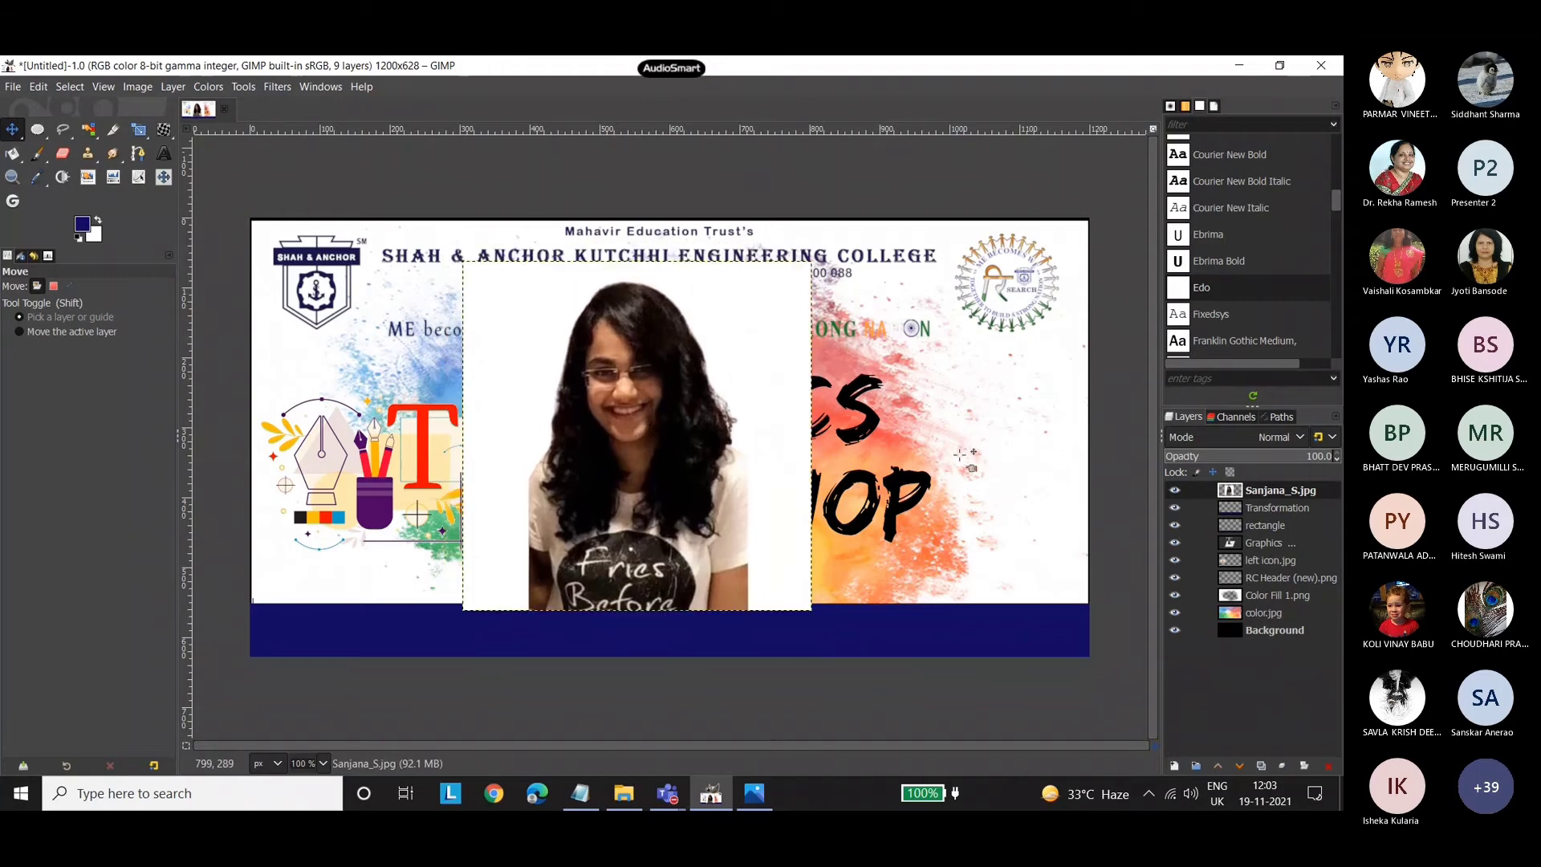
Delete the portrait photo layer and the leftover "rectangle" layer.
{"action": "right_click", "coordinate": [1282, 491]}
{"action": "left_click", "coordinate": [1188, 275]}
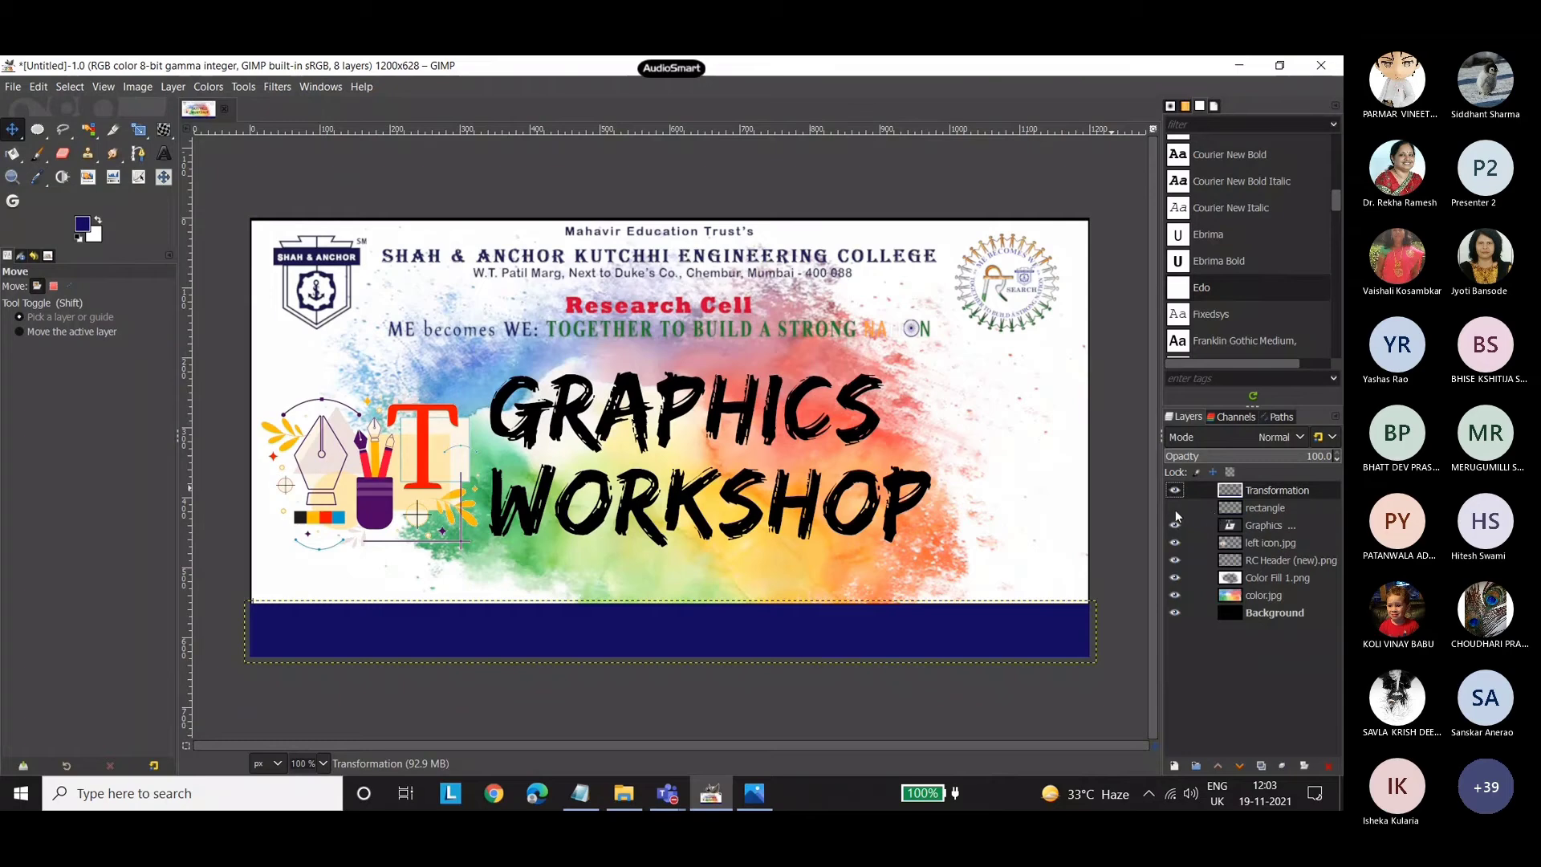
{"action": "right_click", "coordinate": [1275, 512]}
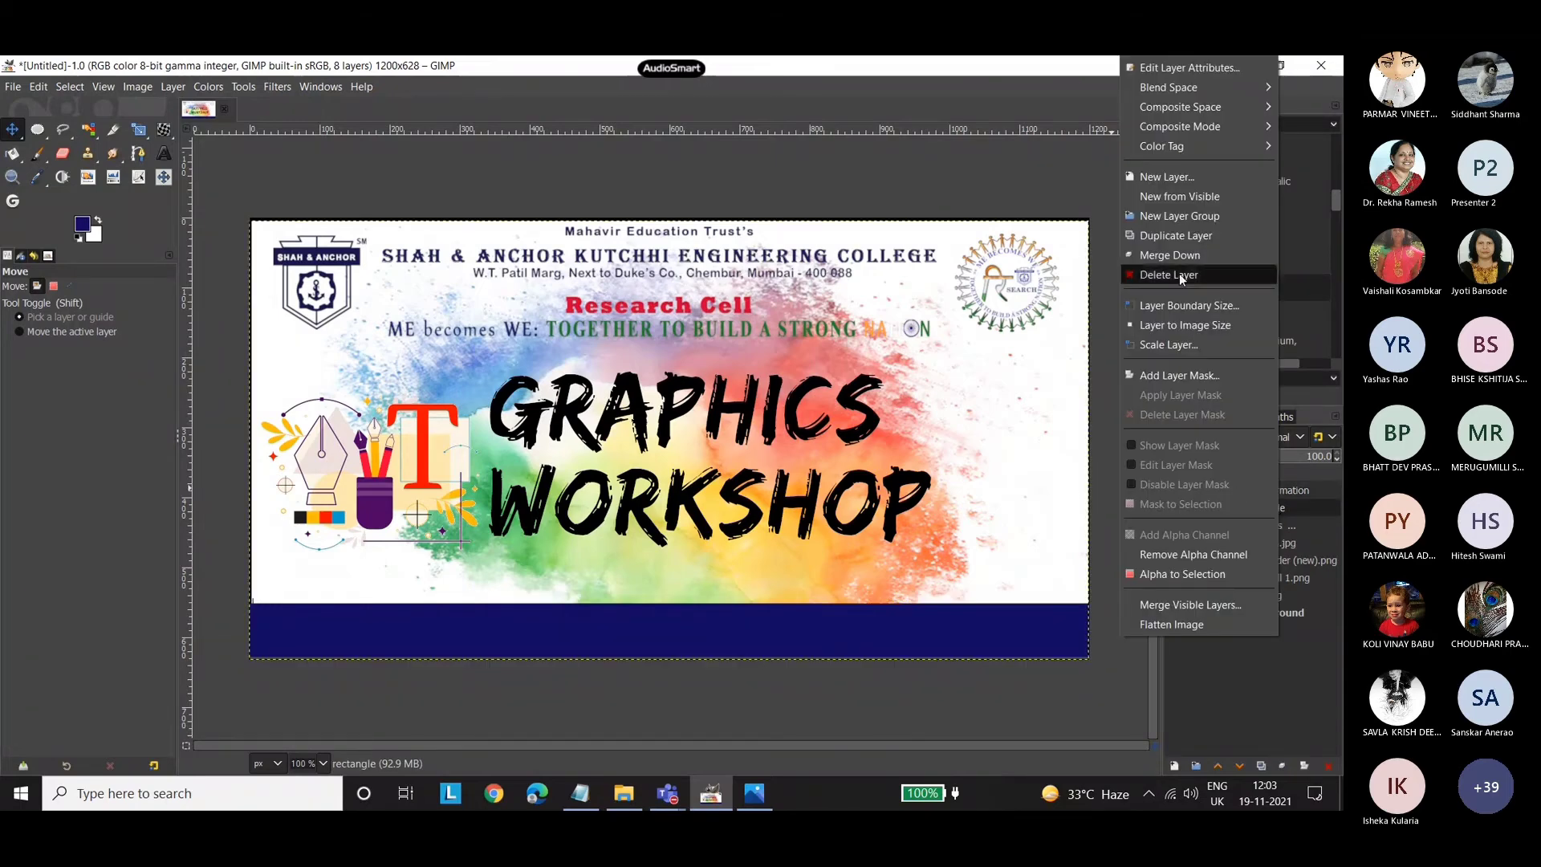
{"action": "left_click", "coordinate": [1178, 273]}
Import the speaker's portrait photo again, directly above the Graphics Workshop title layer, converting it to the built-in sRGB profile.
{"action": "left_click", "coordinate": [624, 793]}
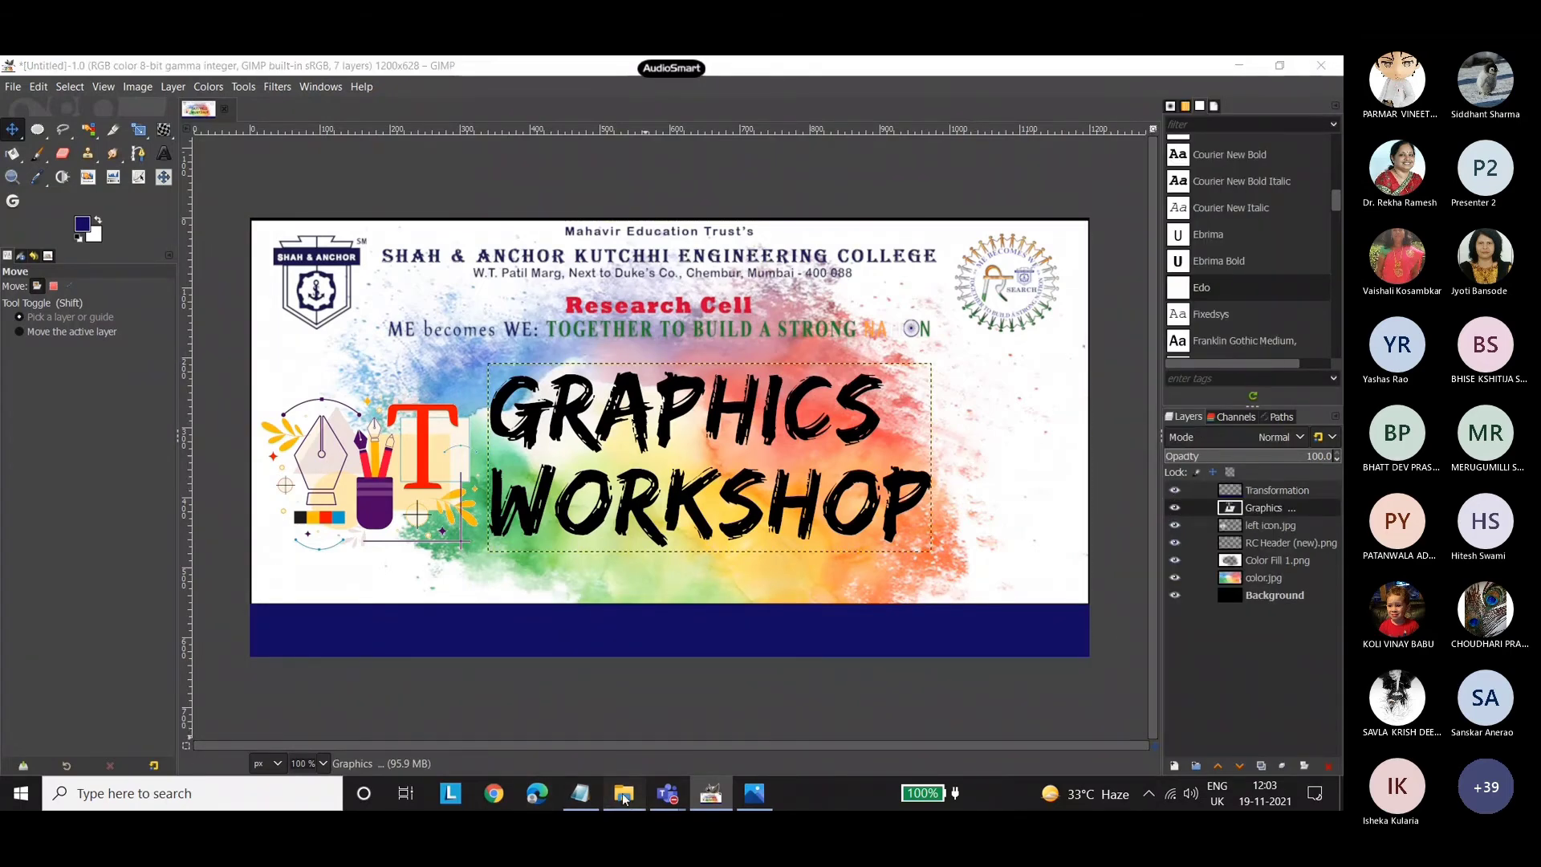
{"action": "left_click_drag", "start_coordinate": [186, 426], "coordinate": [730, 444]}
{"action": "left_click", "coordinate": [294, 352]}
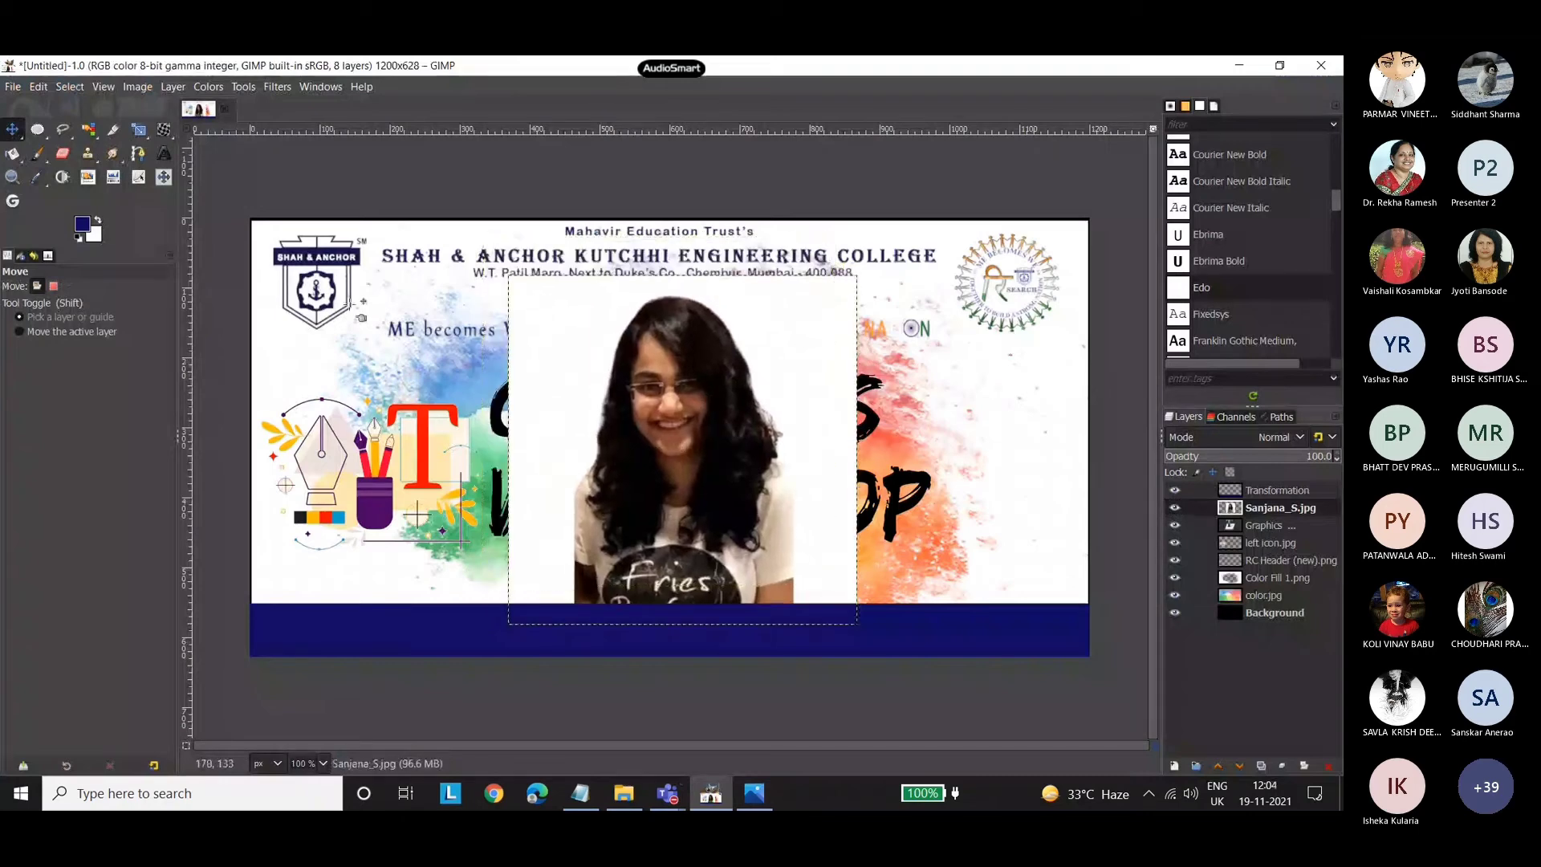
Try again to make a 1:1 elliptical selection on the re-imported portrait and nudge the photo slightly up and left.
{"action": "left_click", "coordinate": [34, 130]}
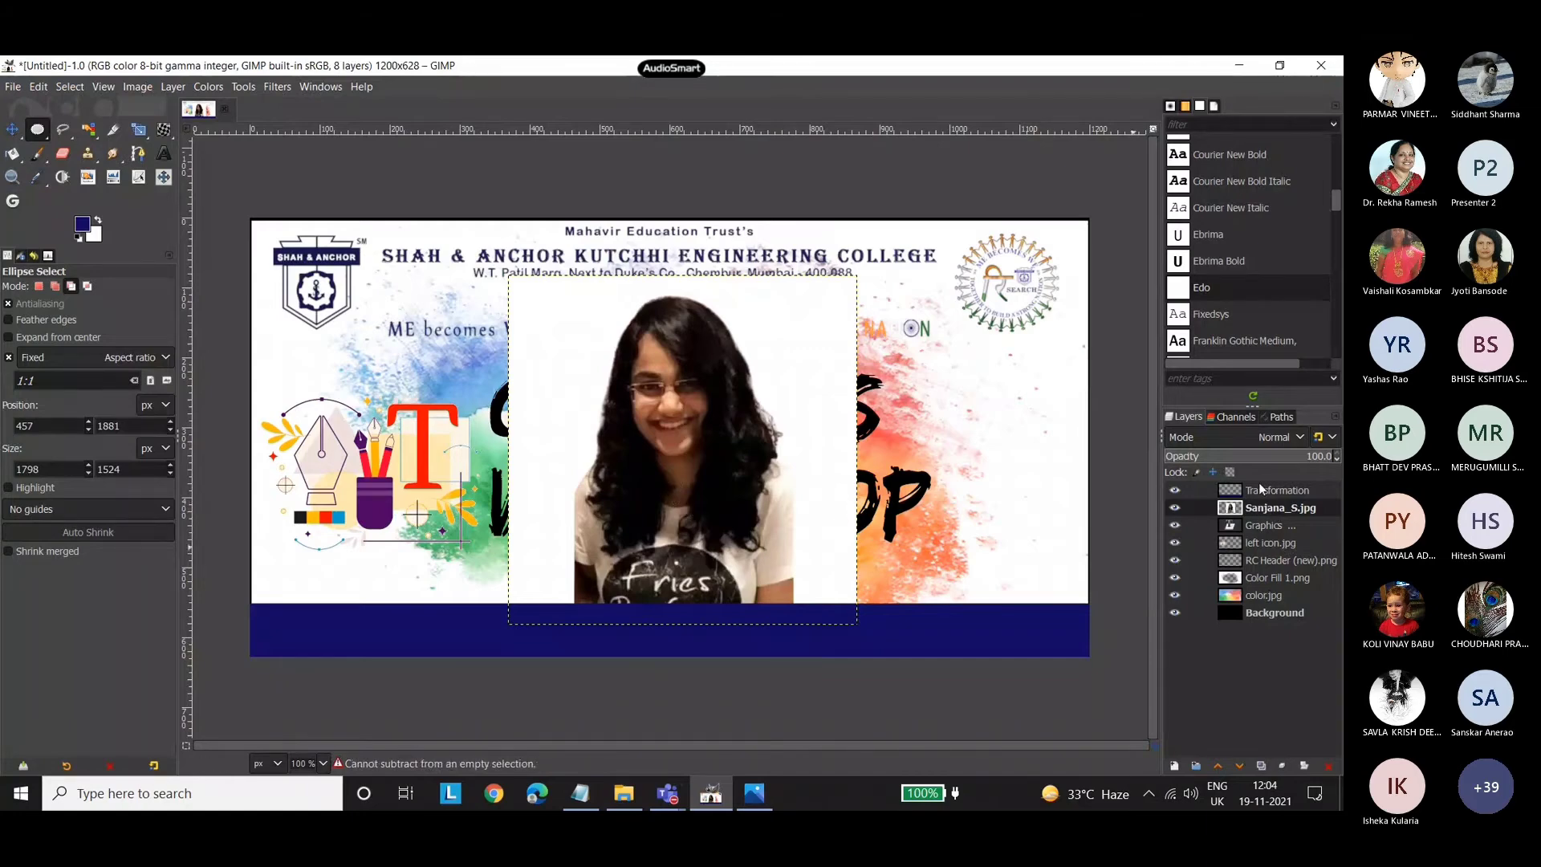
{"action": "left_click", "coordinate": [12, 130]}
{"action": "left_click_drag", "start_coordinate": [584, 349], "coordinate": [557, 337]}
{"action": "right_click", "coordinate": [599, 383]}
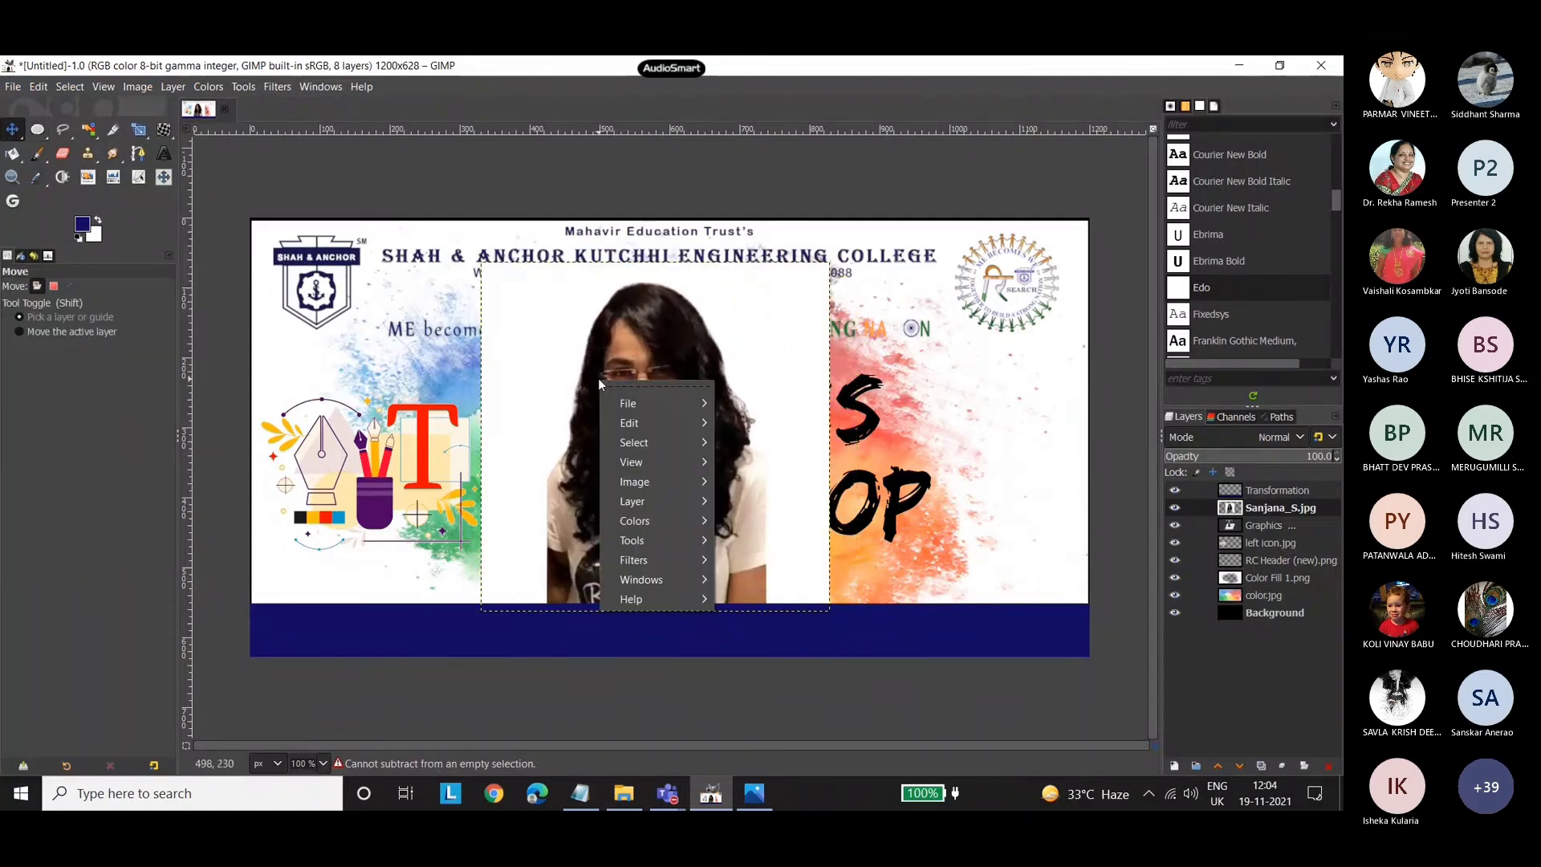
{"action": "left_click", "coordinate": [1280, 508]}
{"action": "right_click", "coordinate": [1280, 508]}
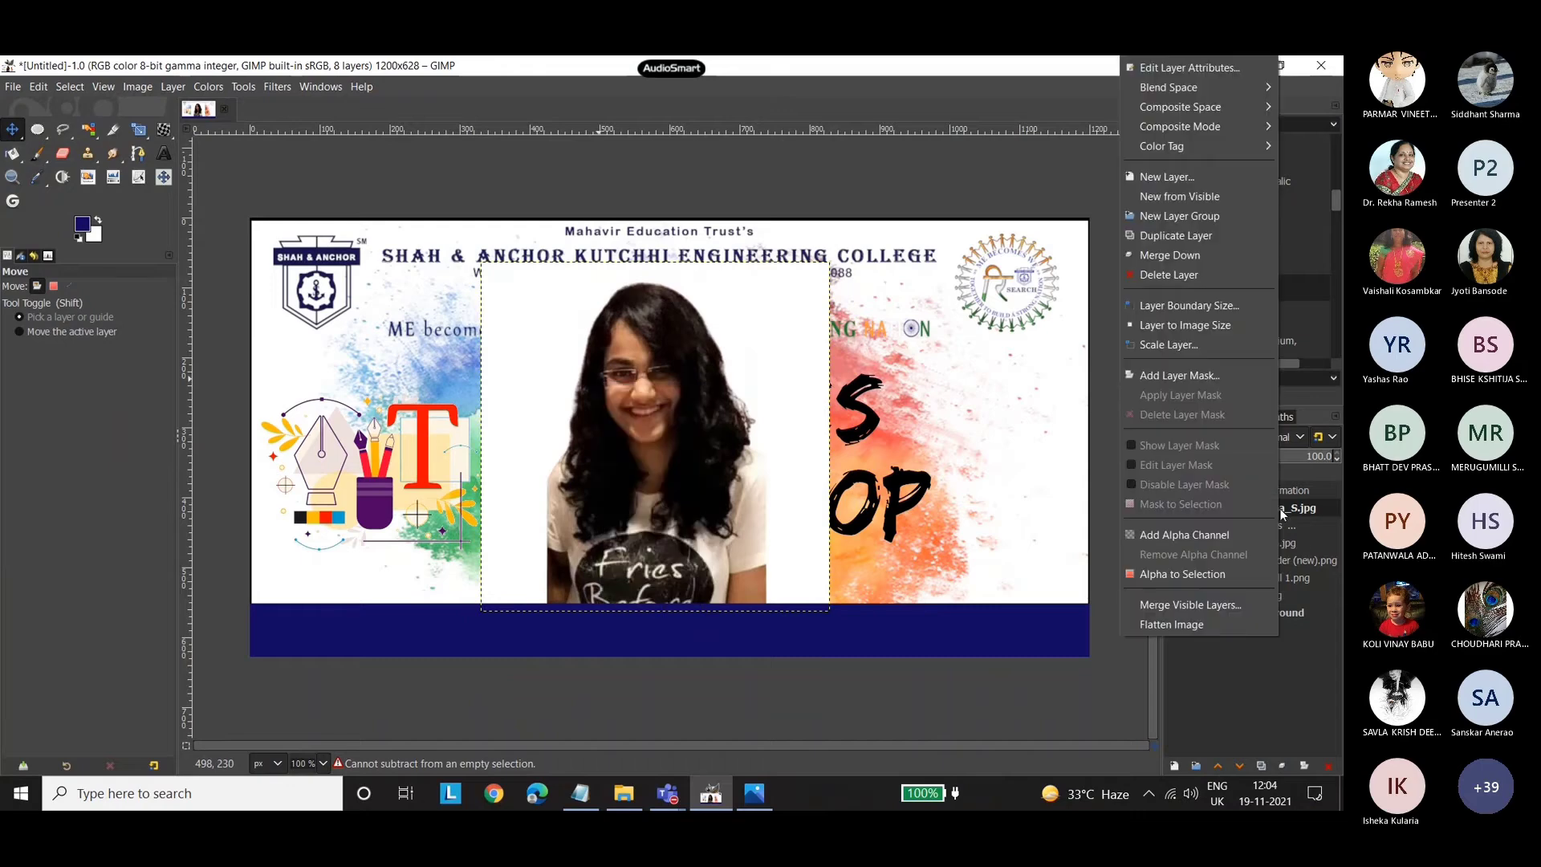
Create a new image from the A4 (300 ppi) template and fill its background with dark blue.
{"action": "left_click", "coordinate": [16, 92]}
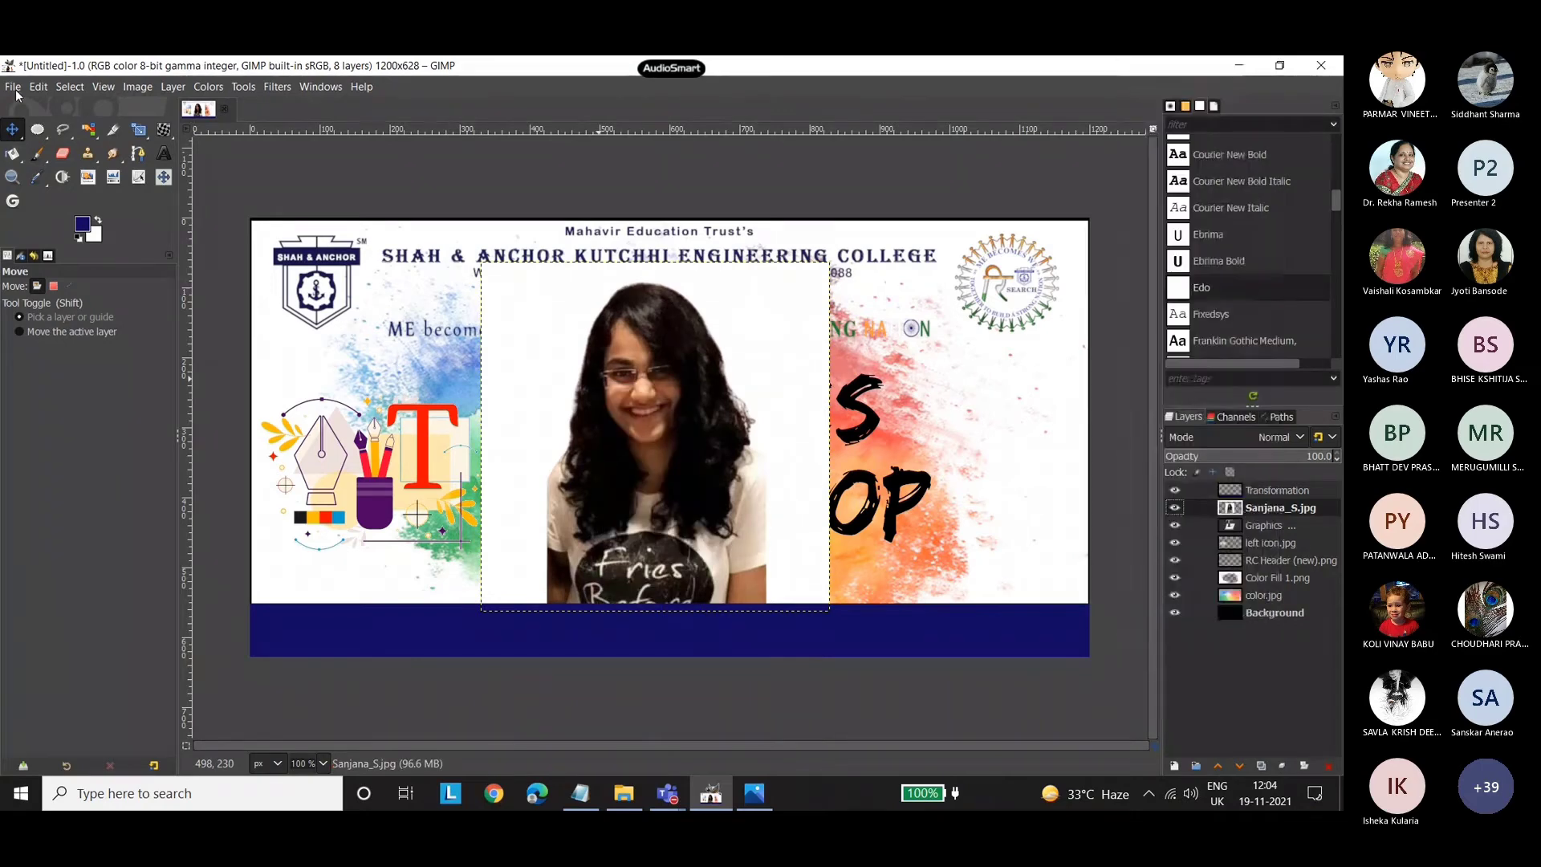
{"action": "left_click", "coordinate": [17, 94]}
{"action": "left_click", "coordinate": [43, 111]}
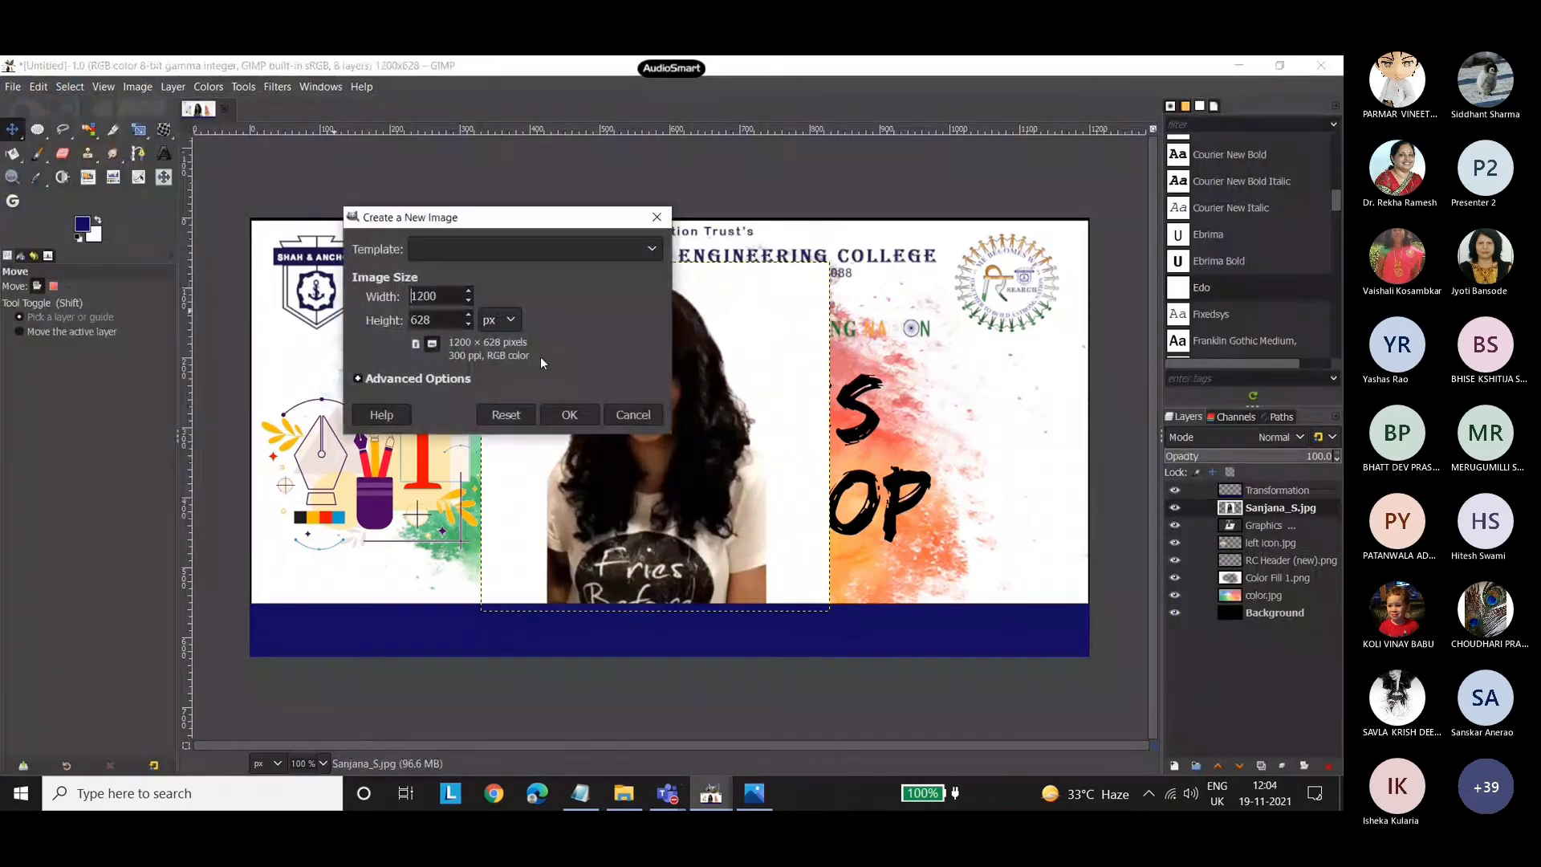
{"action": "left_click", "coordinate": [475, 249]}
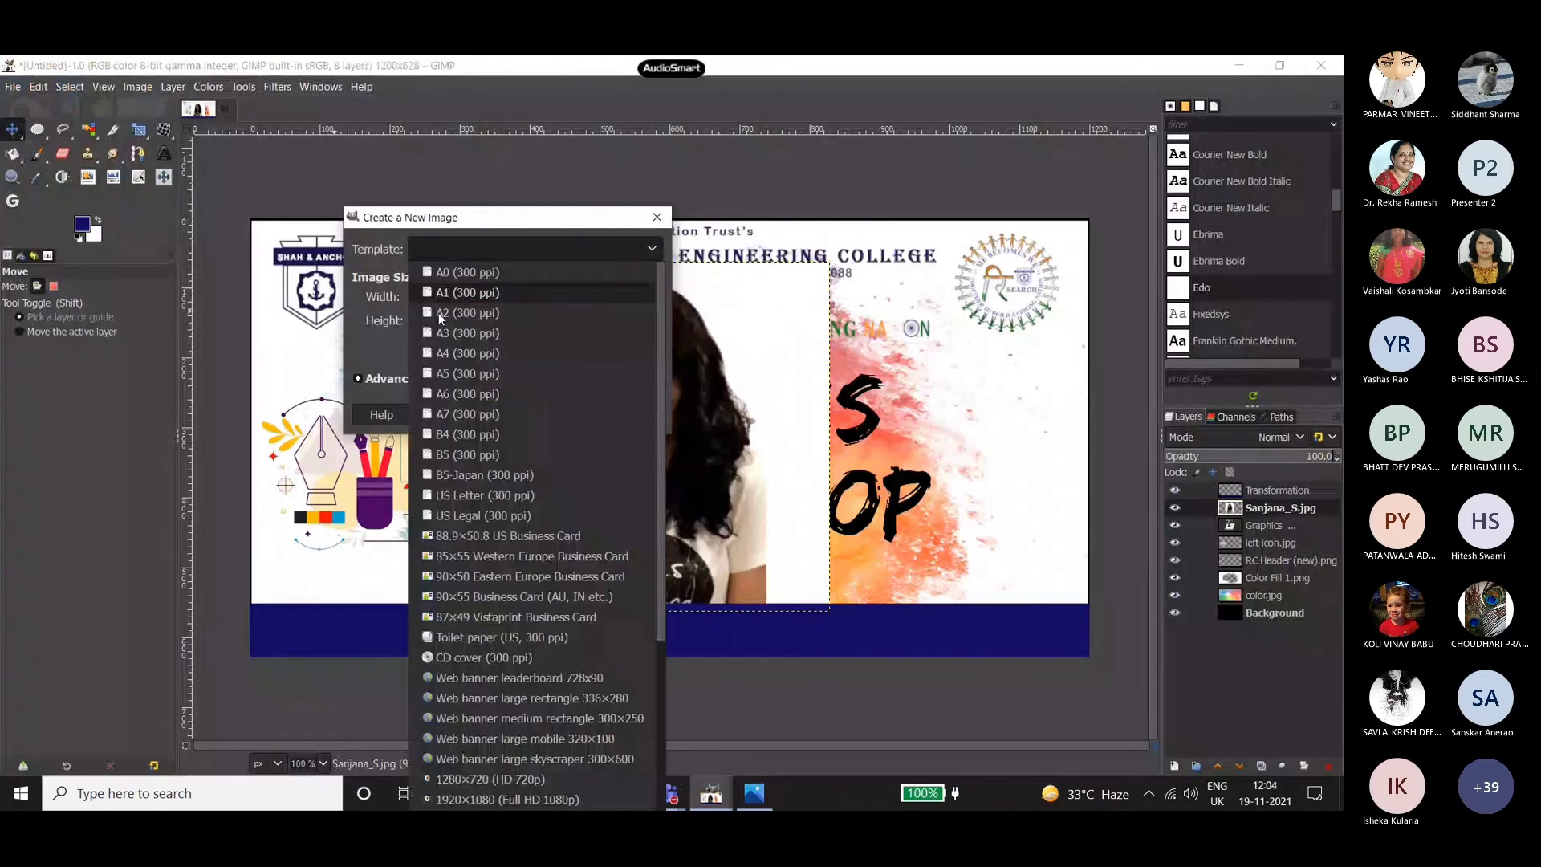
{"action": "left_click", "coordinate": [449, 354]}
{"action": "left_click", "coordinate": [572, 415]}
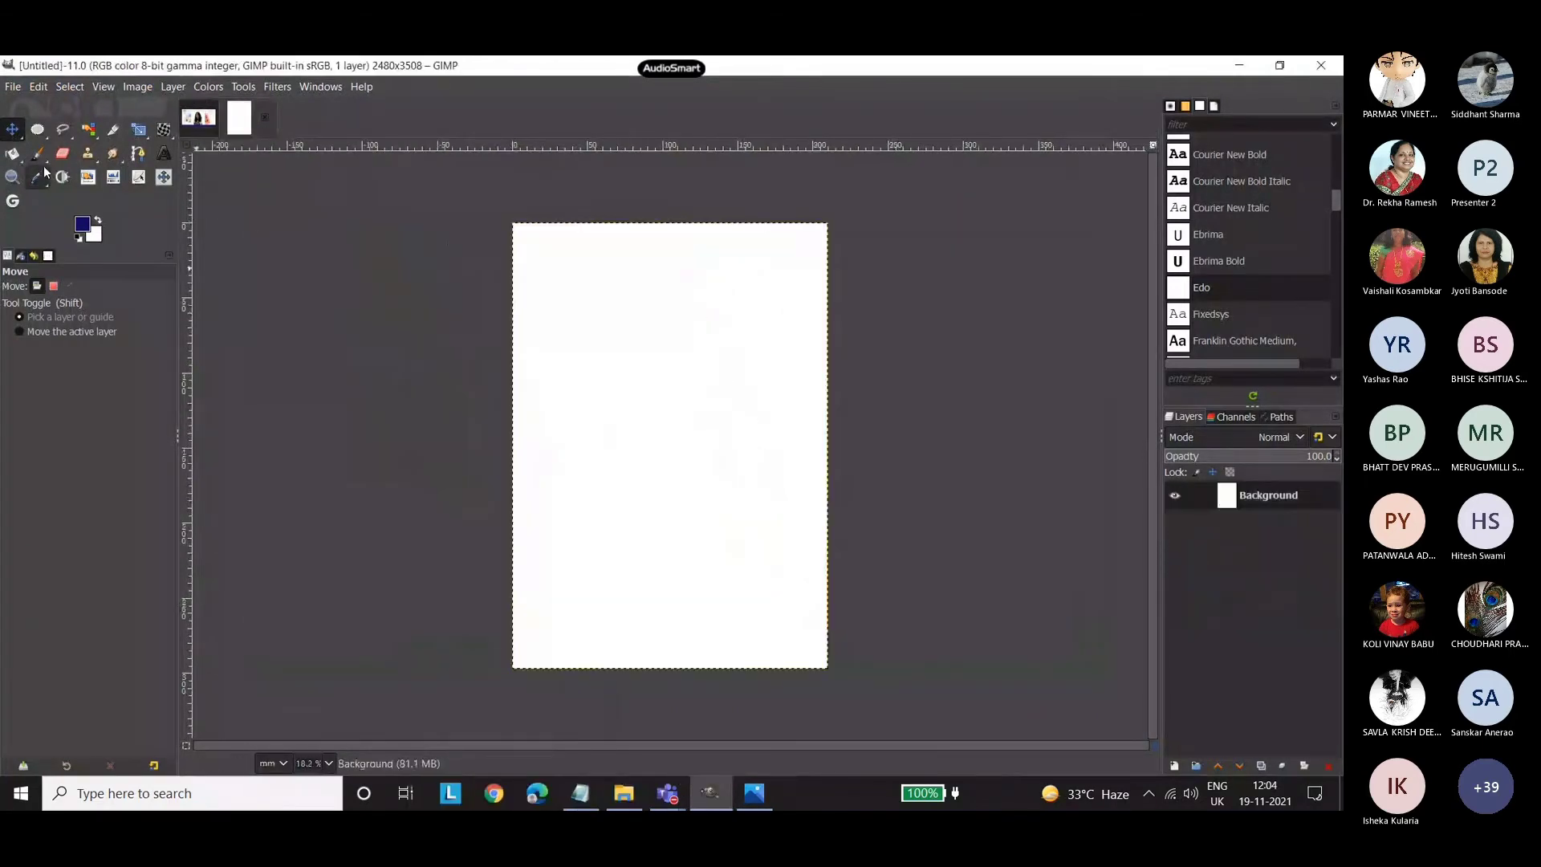
{"action": "left_click", "coordinate": [13, 153]}
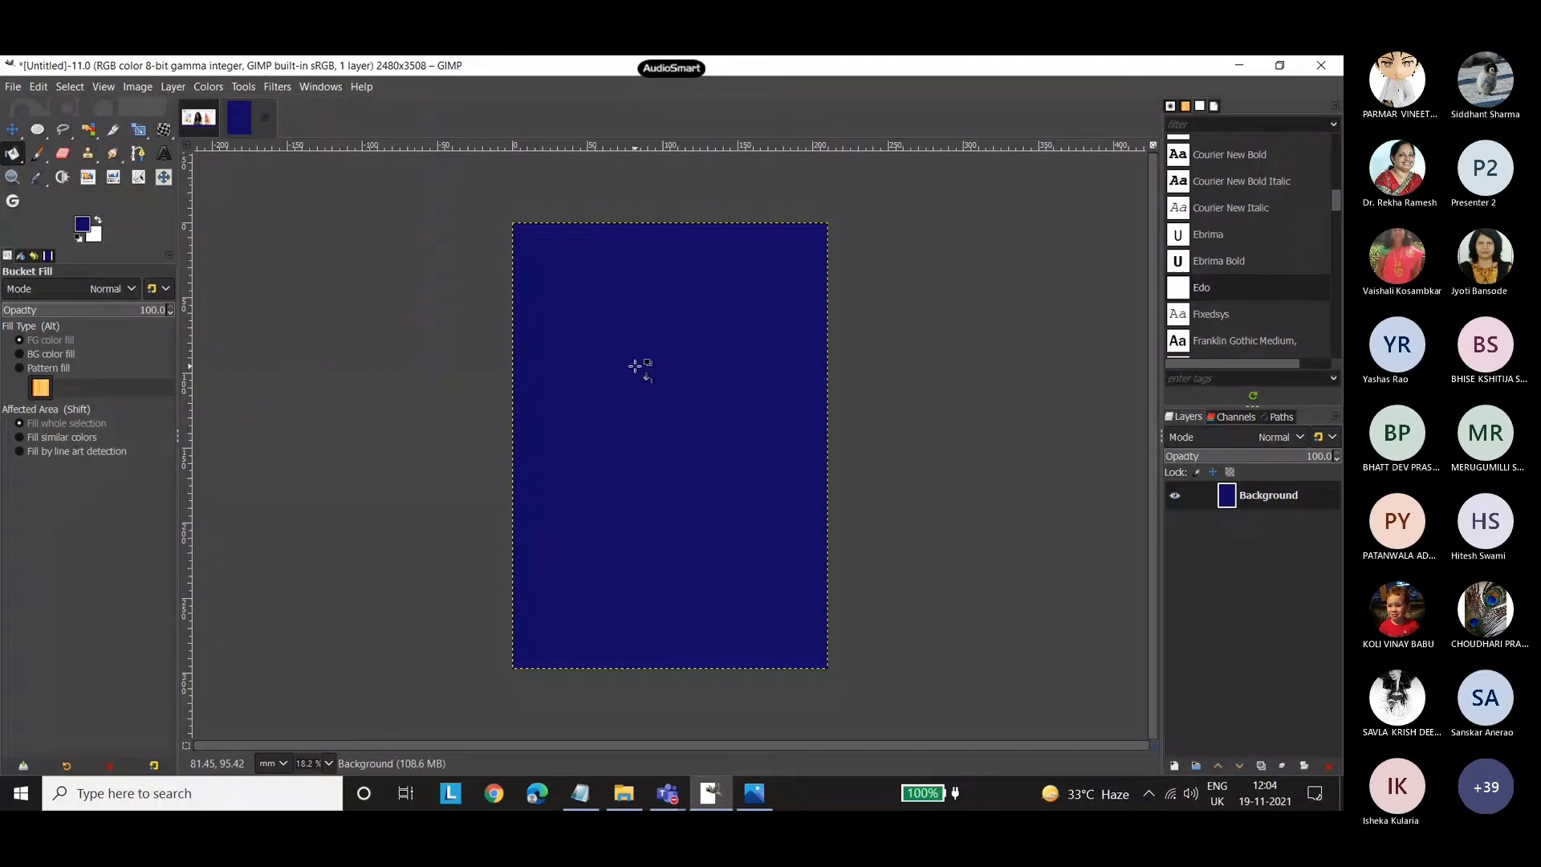
Add the speaker's portrait photo from the poster 2 folder to the dark blue A4 image, converting its colour profile.
{"action": "left_click", "coordinate": [624, 793]}
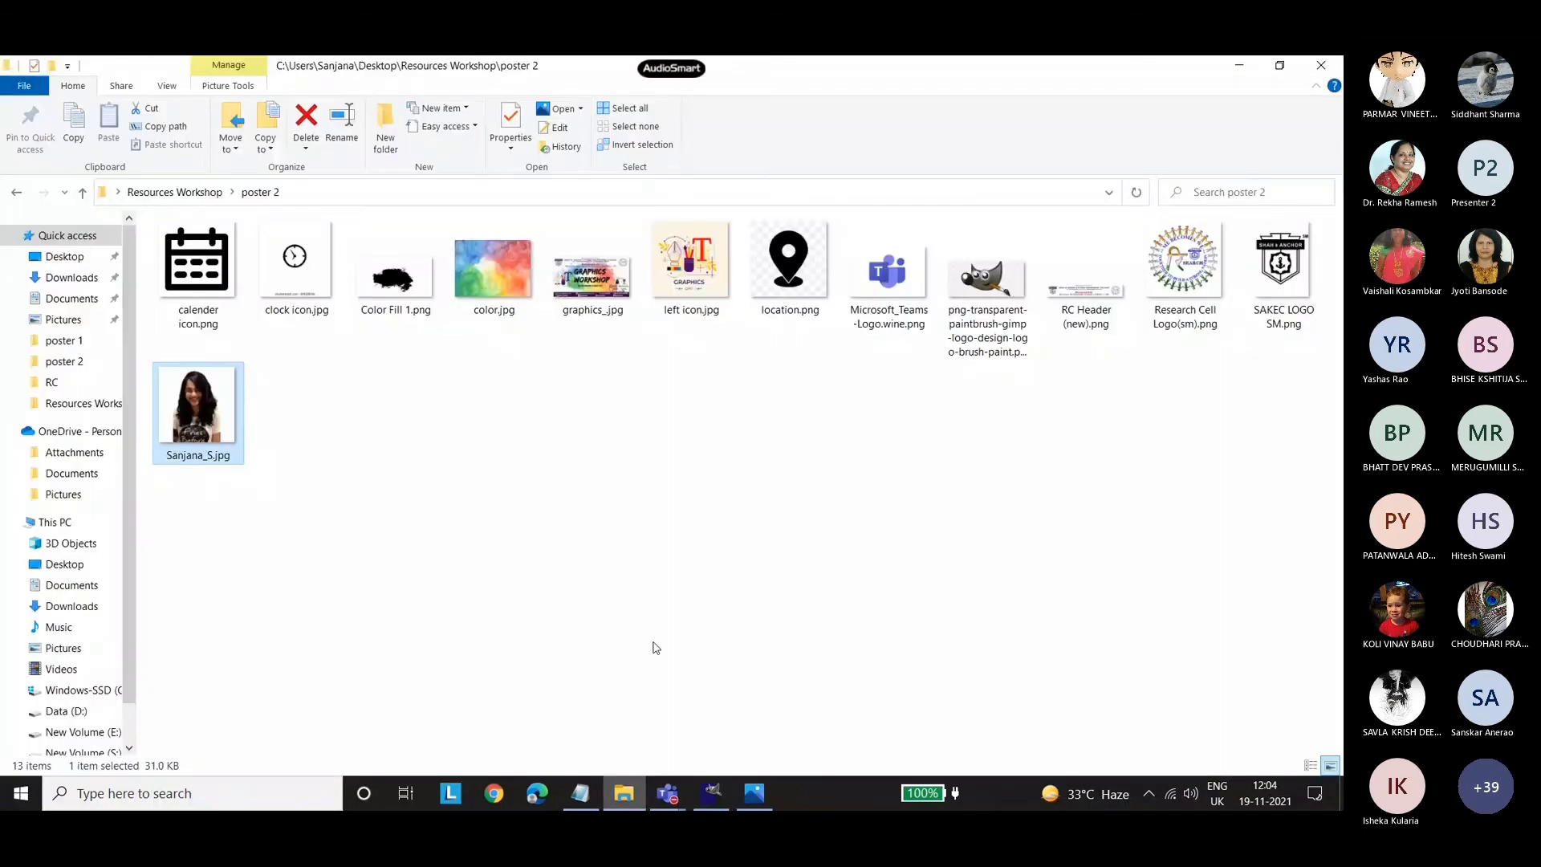
{"action": "left_click", "coordinate": [711, 793]}
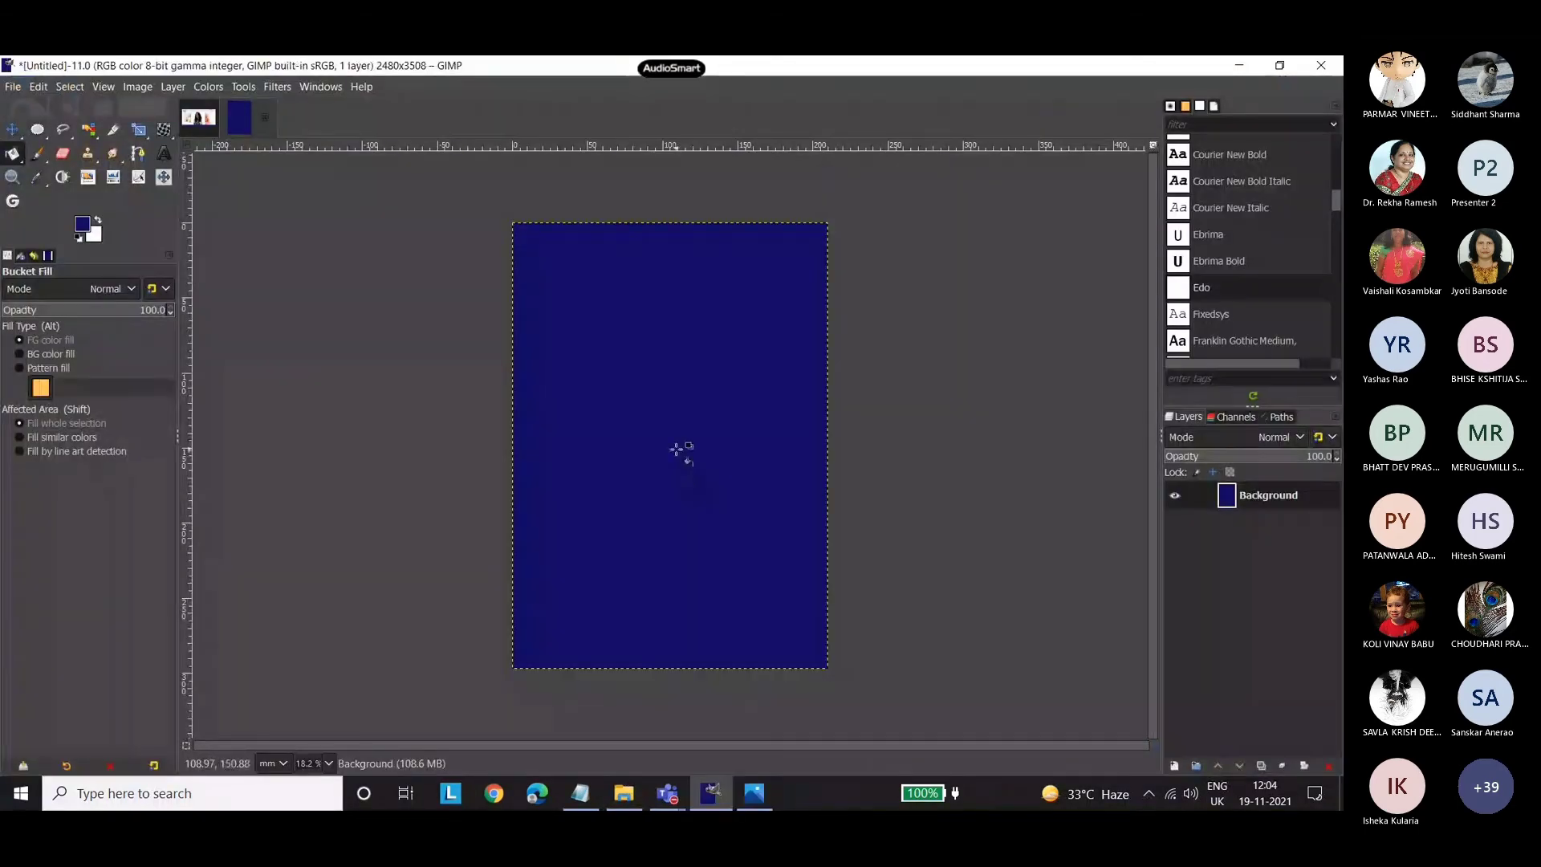
{"action": "left_click_drag", "start_coordinate": [680, 452], "coordinate": [682, 451]}
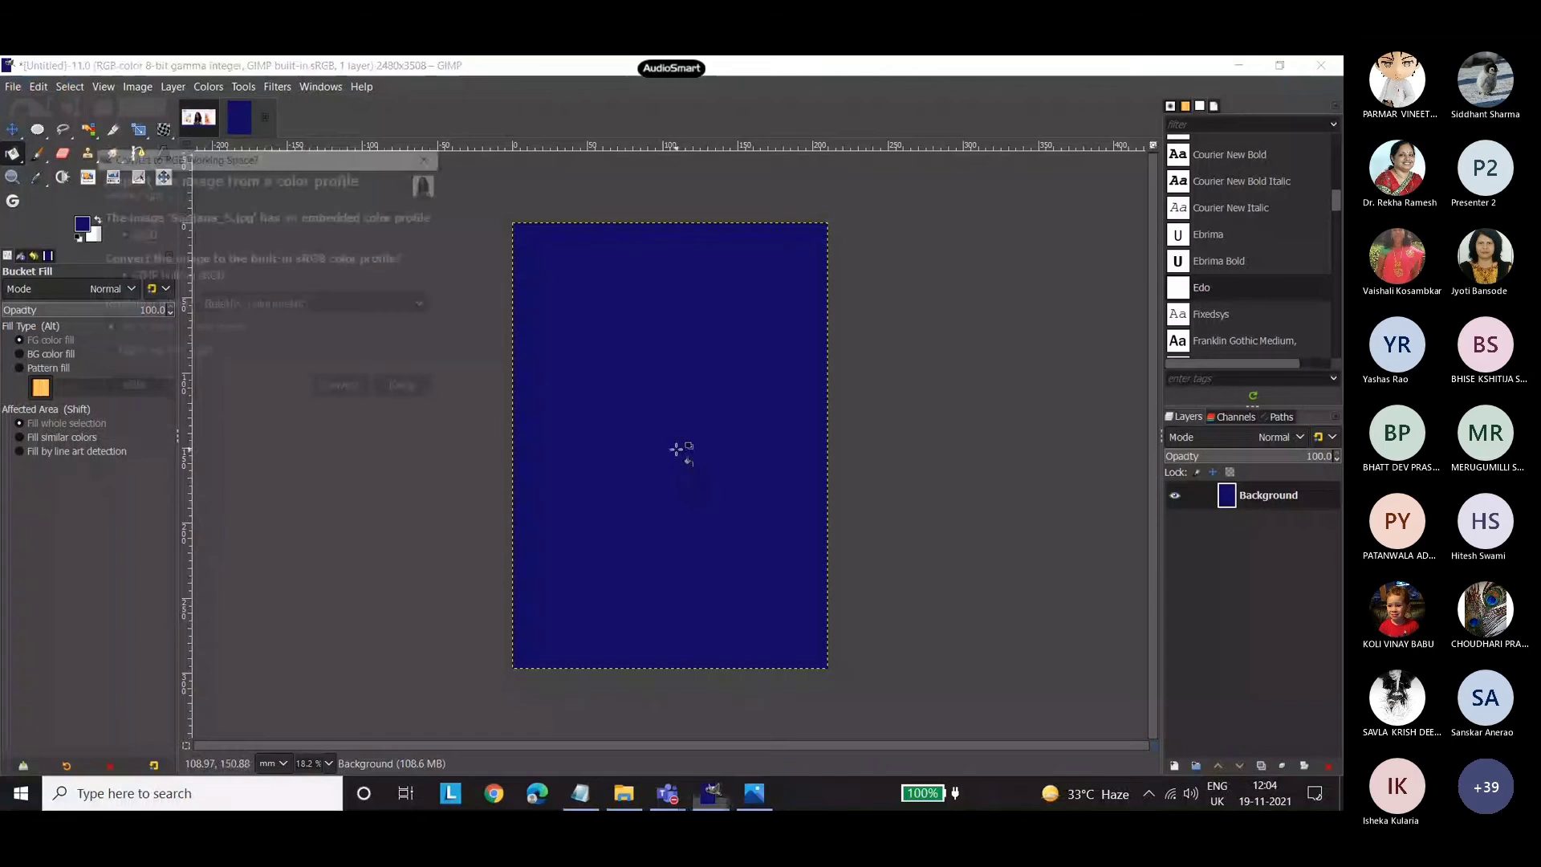
{"action": "left_click", "coordinate": [326, 389]}
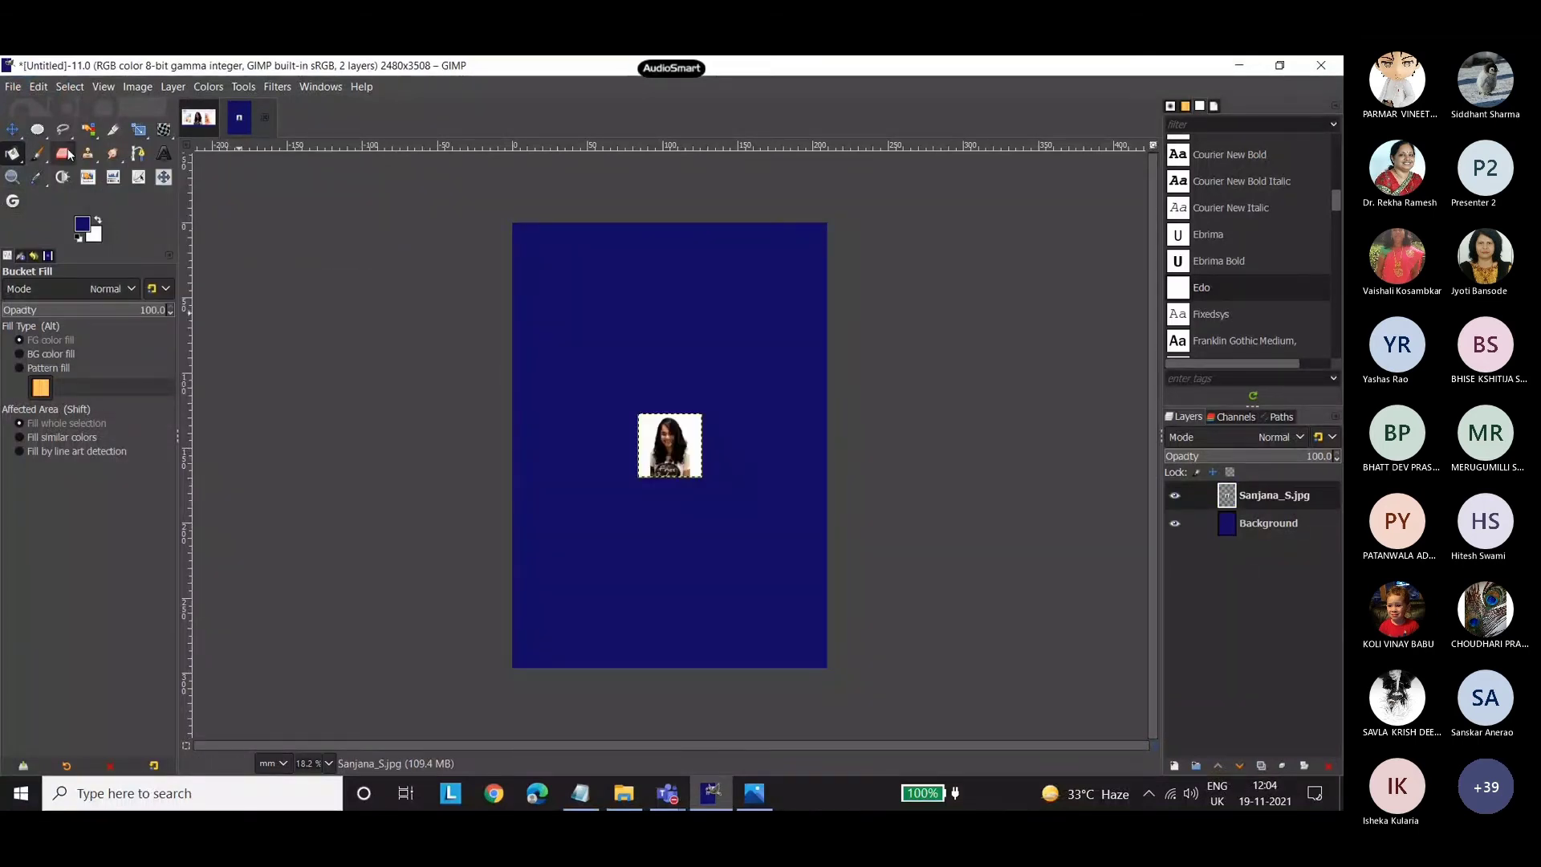
Scale the portrait up to about four fifths of the A4 page width and move it slightly up and left.
{"action": "key", "text": "shift+s"}
{"action": "left_click", "coordinate": [709, 488]}
{"action": "left_click_drag", "start_coordinate": [709, 489], "coordinate": [828, 604]}
{"action": "left_click_drag", "start_coordinate": [639, 413], "coordinate": [560, 336]}
{"action": "left_click", "coordinate": [12, 129]}
{"action": "left_click_drag", "start_coordinate": [673, 467], "coordinate": [651, 434]}
Try to draw a 1:1 elliptical selection around the enlarged portrait's face on the A4 page, nudging the photo slightly.
{"action": "left_click", "coordinate": [37, 129]}
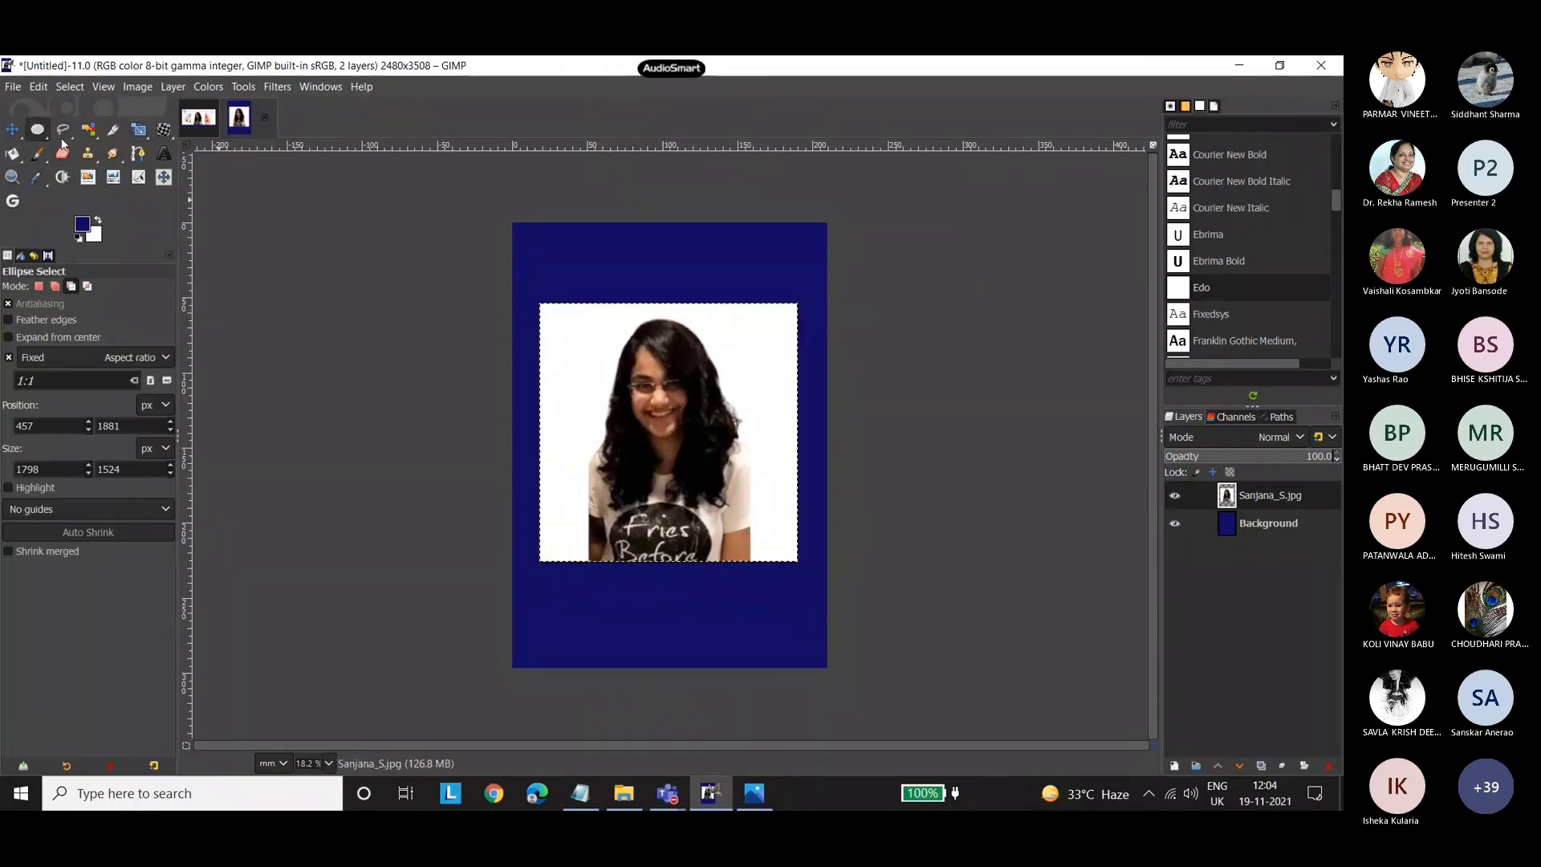
{"action": "left_click_drag", "start_coordinate": [568, 321], "coordinate": [709, 467]}
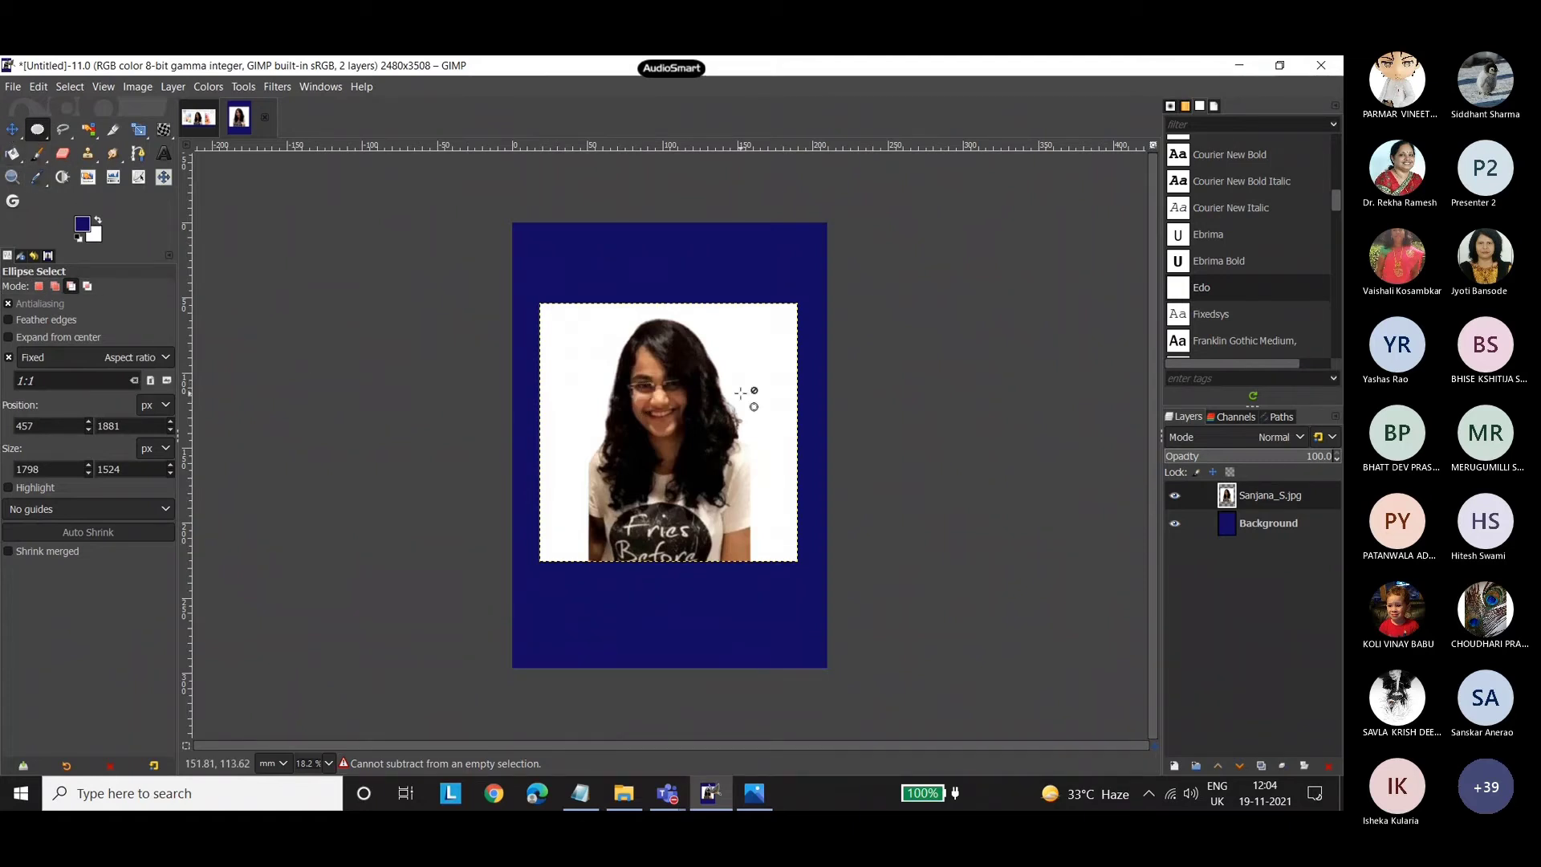
{"action": "left_click", "coordinate": [12, 129]}
{"action": "mouse_move", "coordinate": [706, 440]}
{"action": "left_mouse_down"}
{"action": "mouse_move", "coordinate": [716, 413]}
{"action": "mouse_move", "coordinate": [696, 460]}
{"action": "mouse_move", "coordinate": [708, 450]}
{"action": "left_mouse_up"}
{"action": "key", "text": "e"}
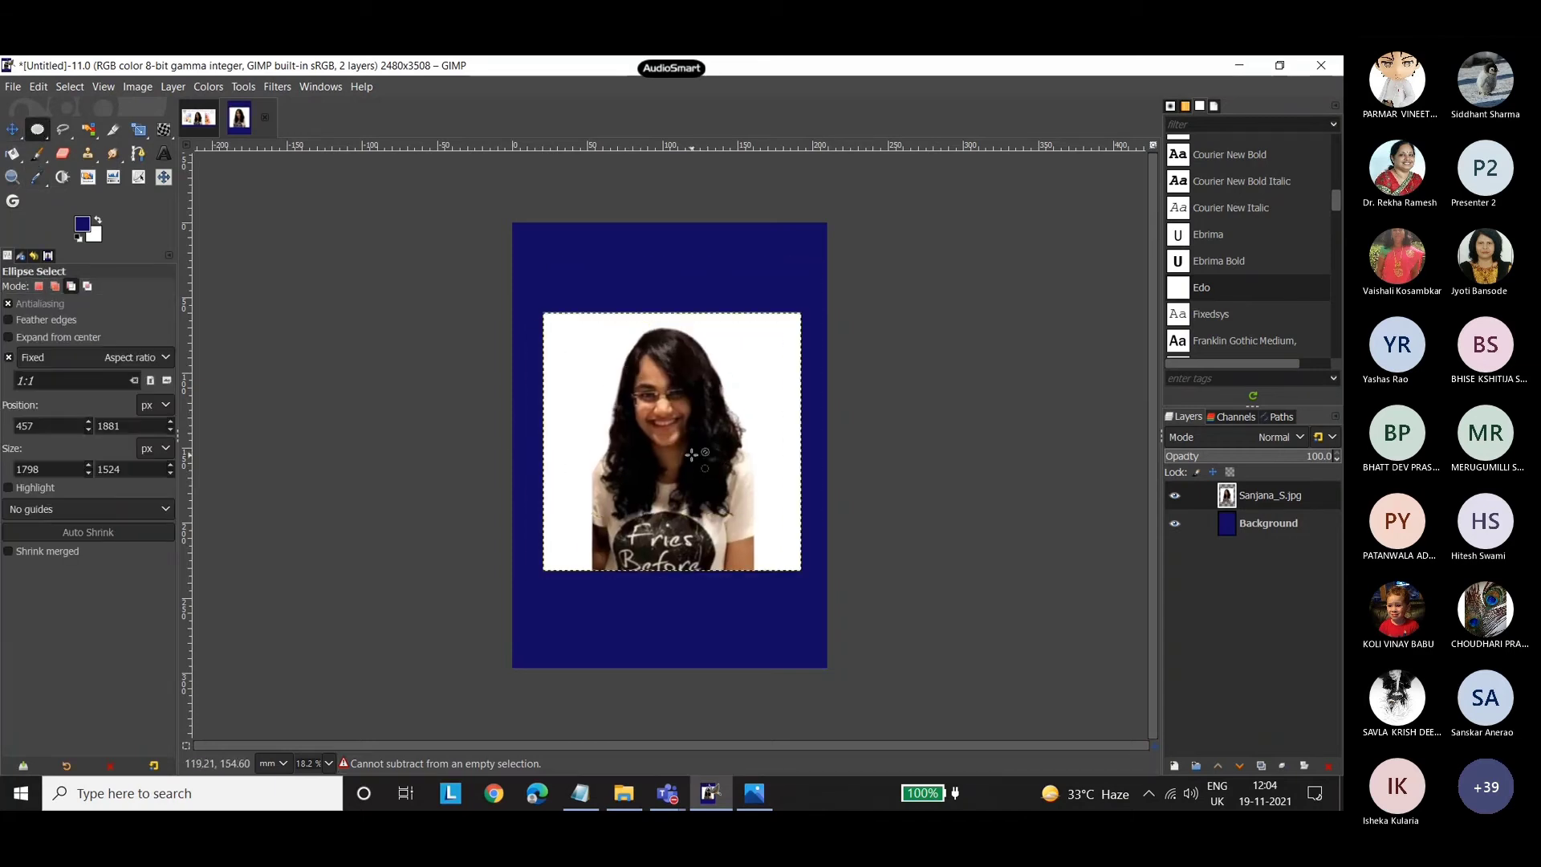
{"action": "right_click", "coordinate": [663, 394]}
{"action": "left_click", "coordinate": [11, 131]}
Close the A4 image without saving its changes and hide the speaker's portrait layer in the workshop poster.
{"action": "left_click", "coordinate": [270, 119]}
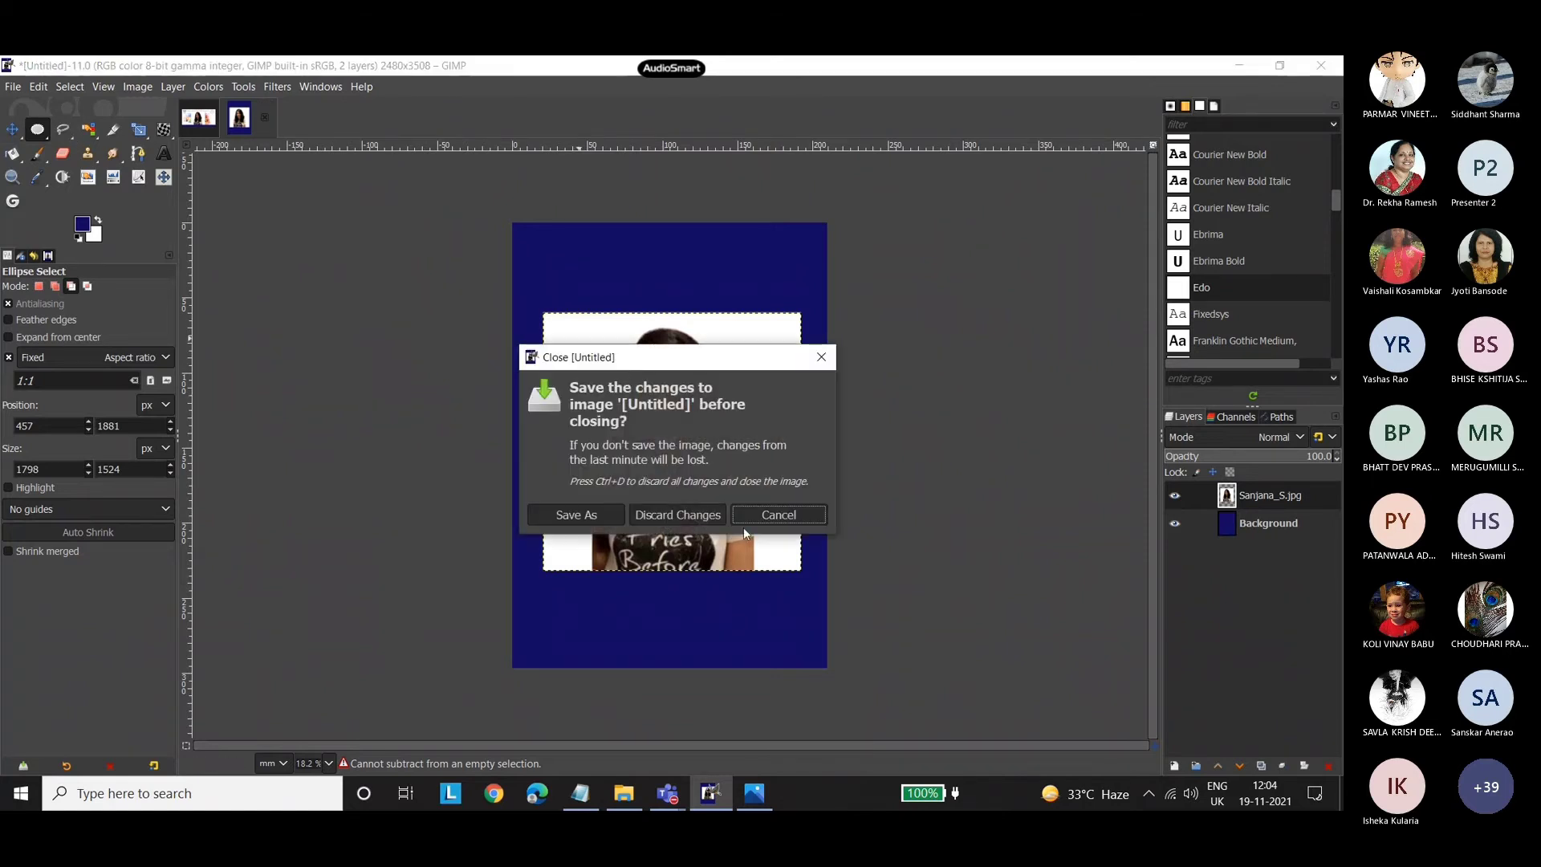
{"action": "left_click", "coordinate": [703, 516]}
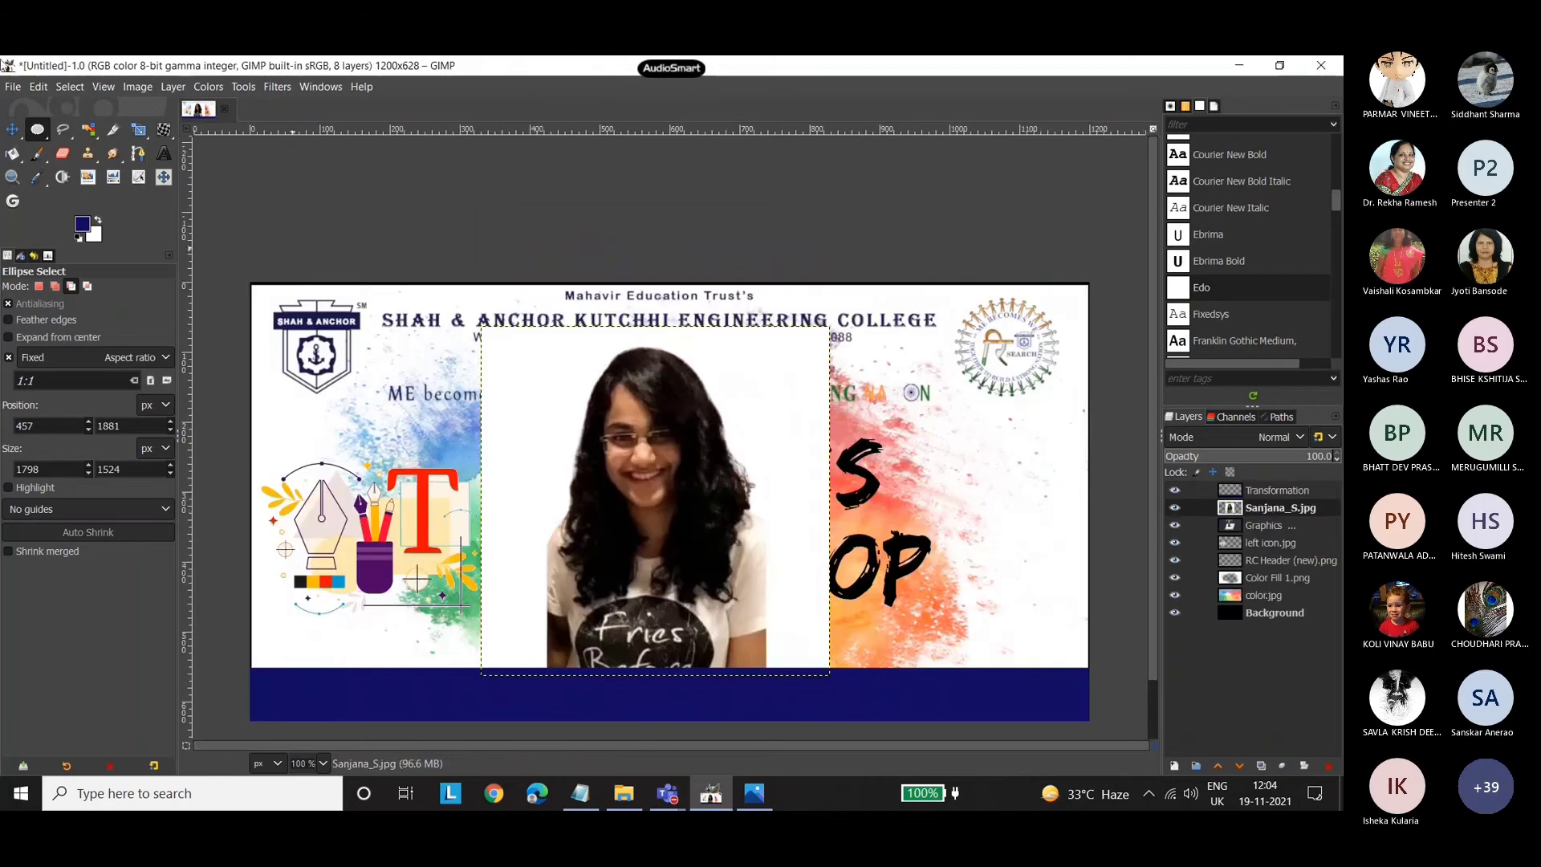
{"action": "left_click", "coordinate": [1175, 507]}
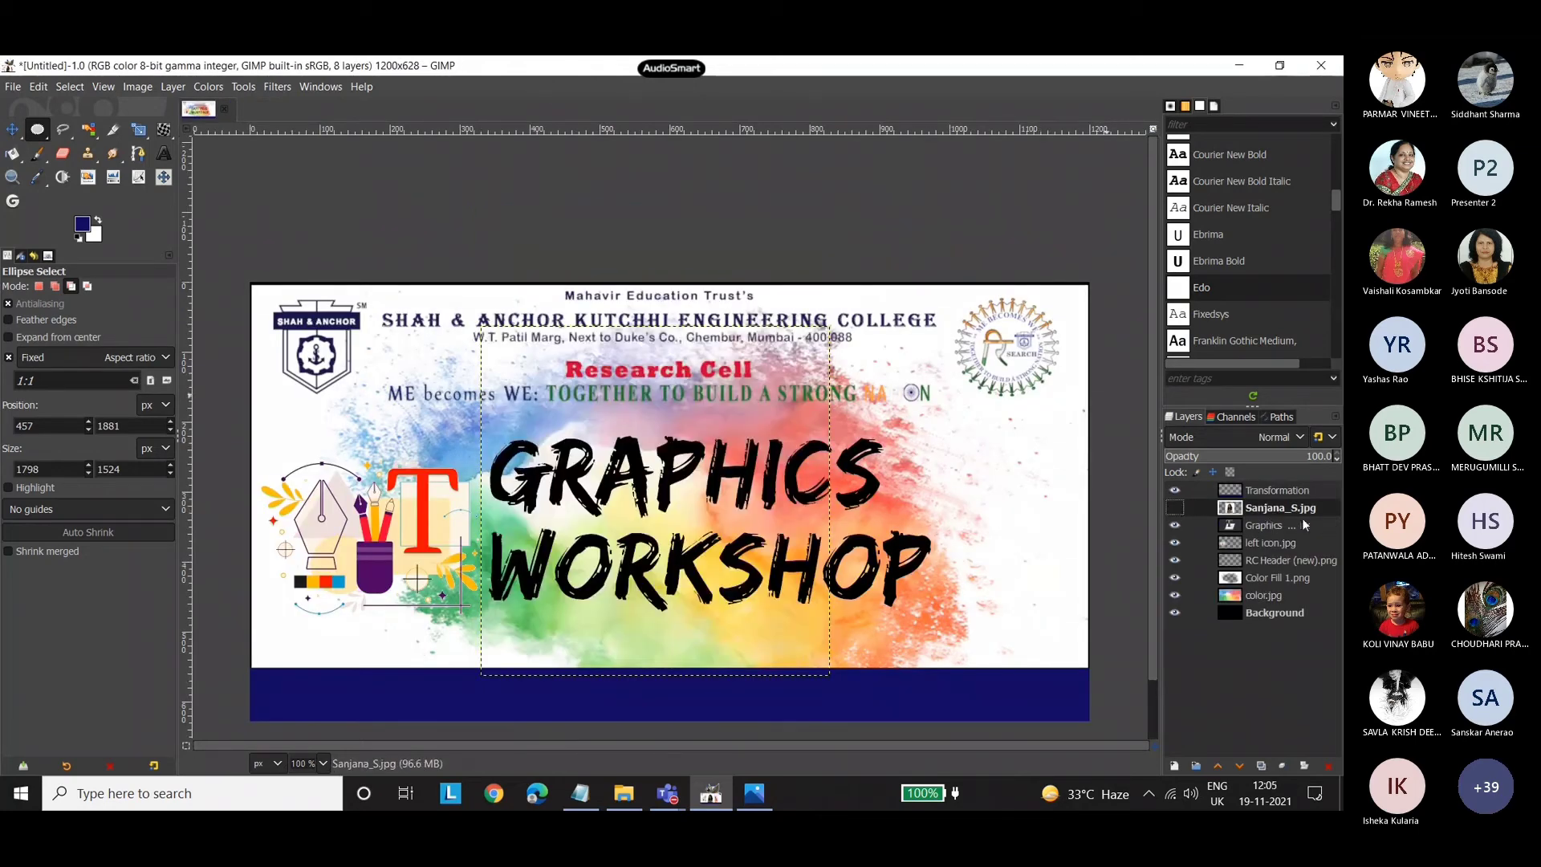
Select the "Graphics Workshop" title layer and open the Drop Shadow filter for it.
{"action": "key", "text": "m"}
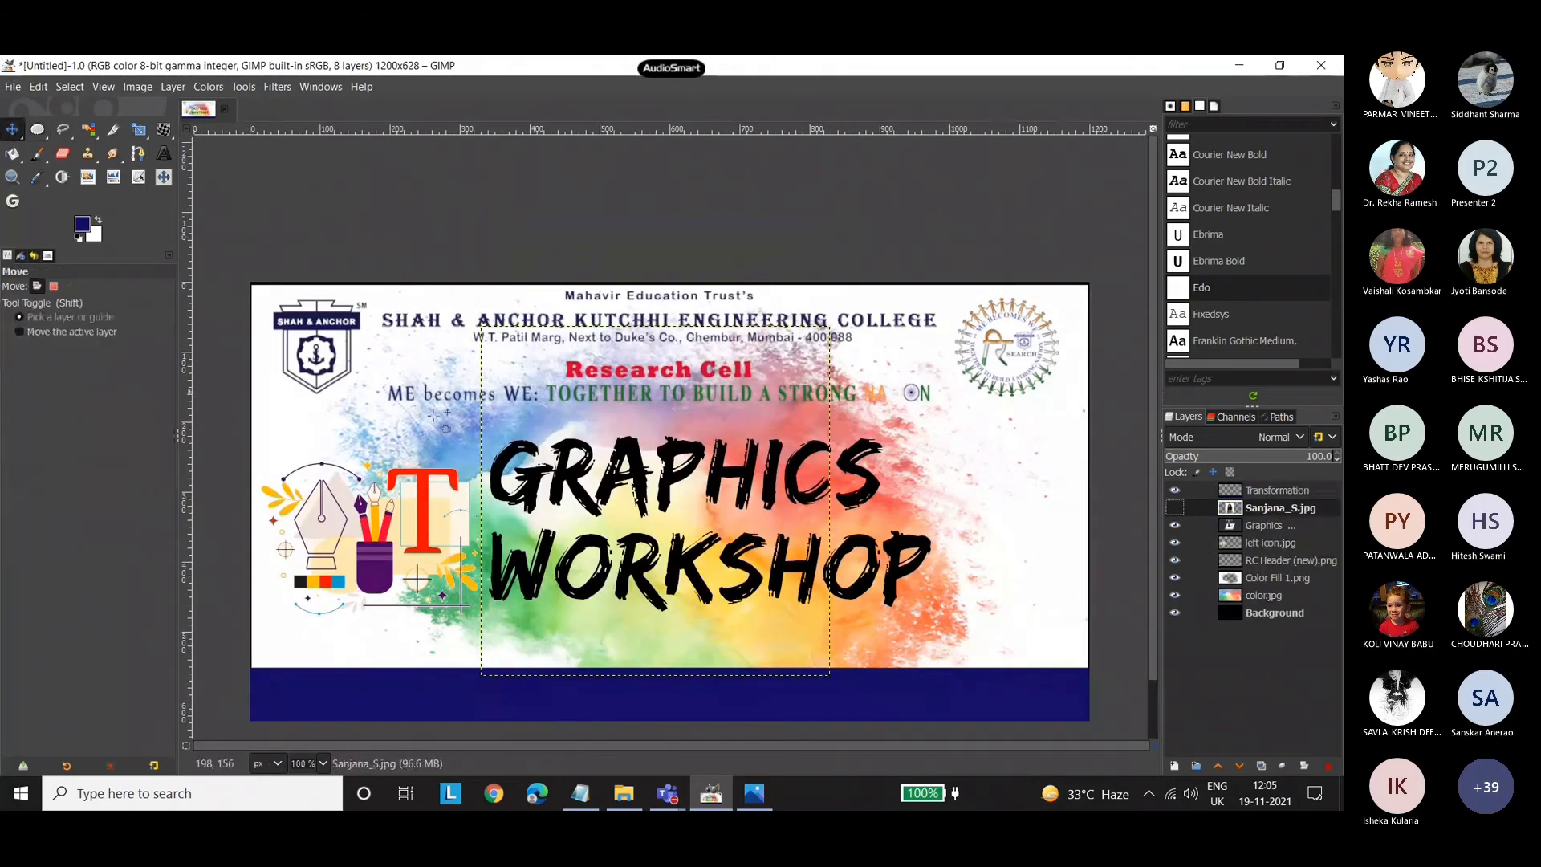
{"action": "left_click", "coordinate": [638, 477]}
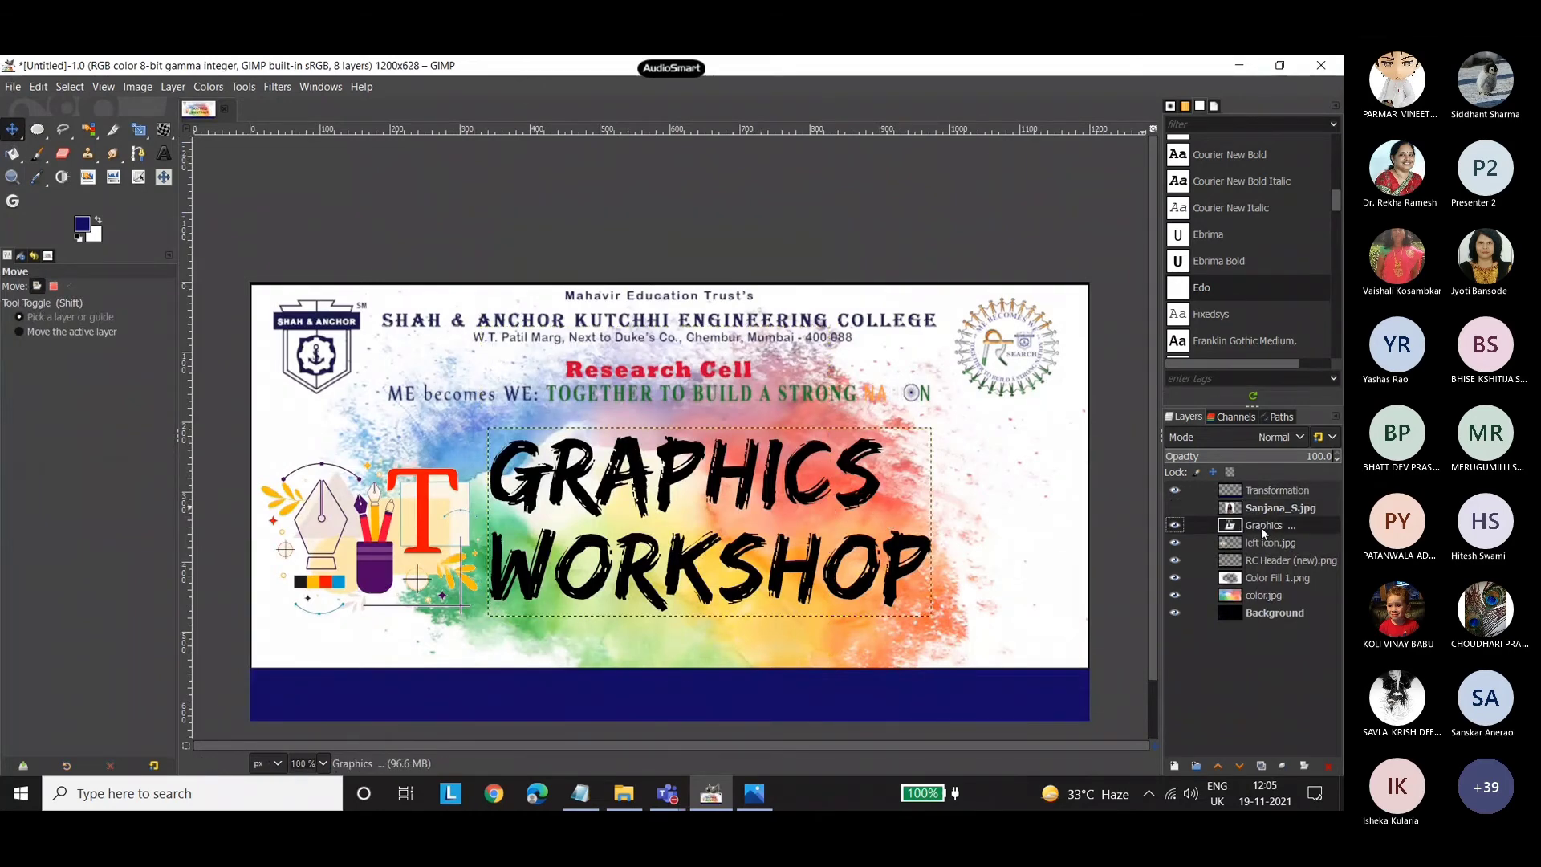
{"action": "scroll", "coordinate": [642, 401], "scroll_direction": "down", "scroll_amount": 2}
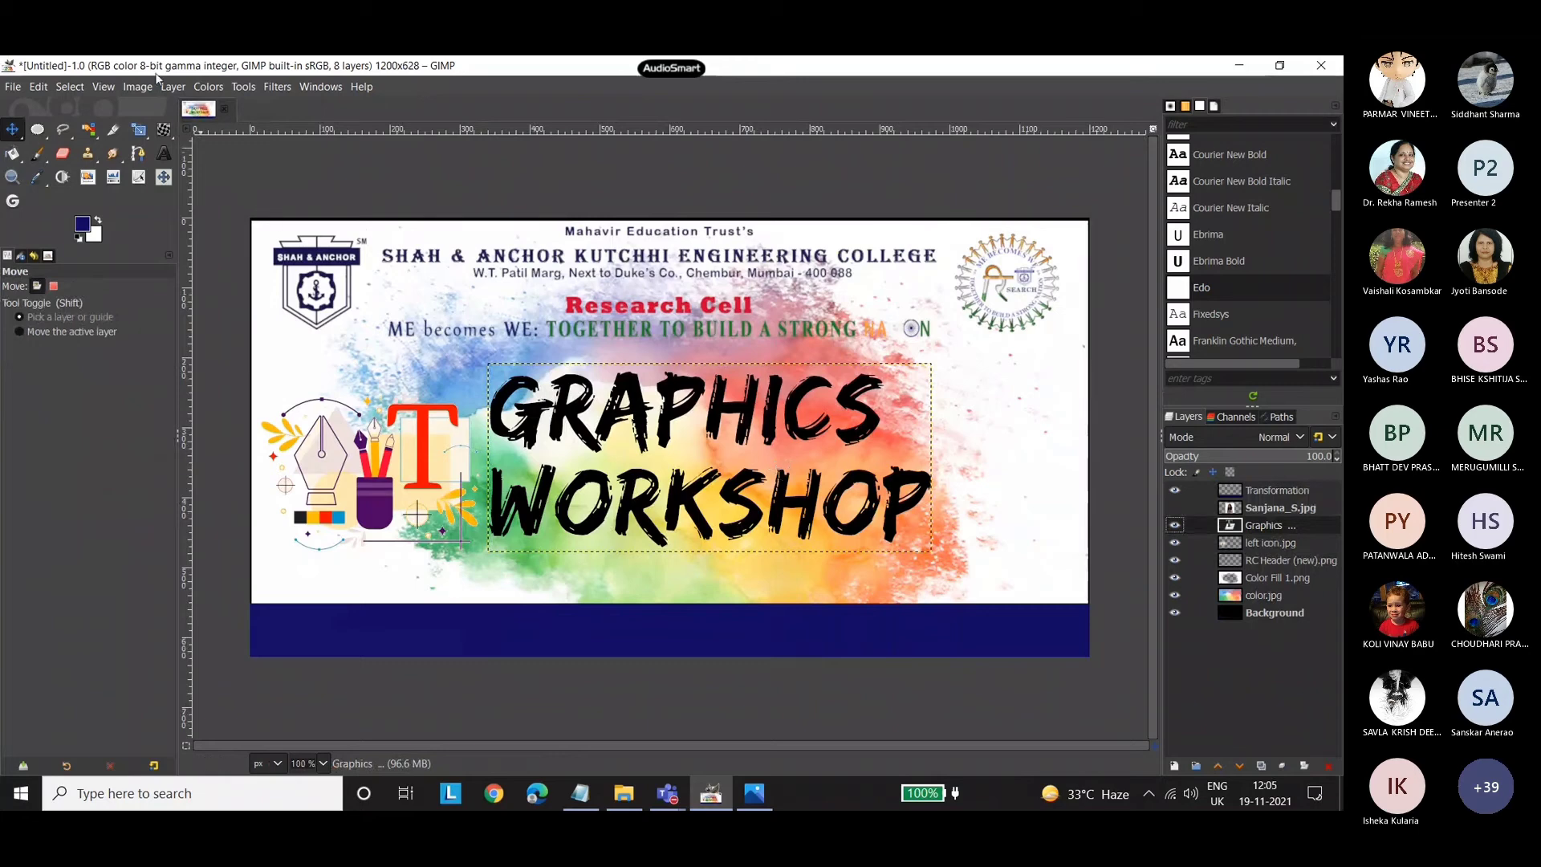
{"action": "left_click", "coordinate": [281, 87]}
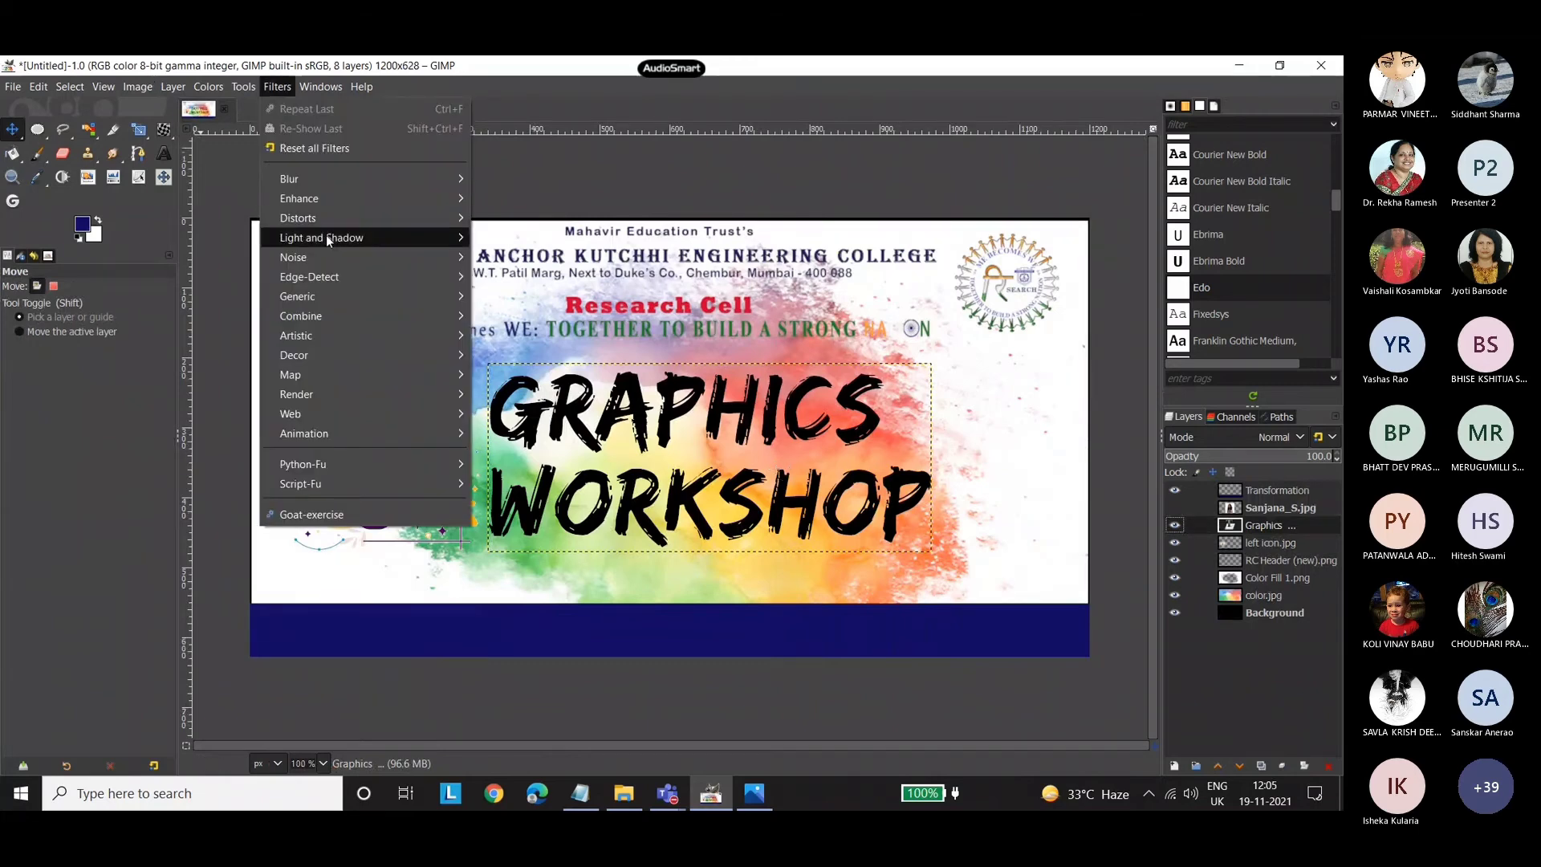
{"action": "mouse_move", "coordinate": [349, 240]}
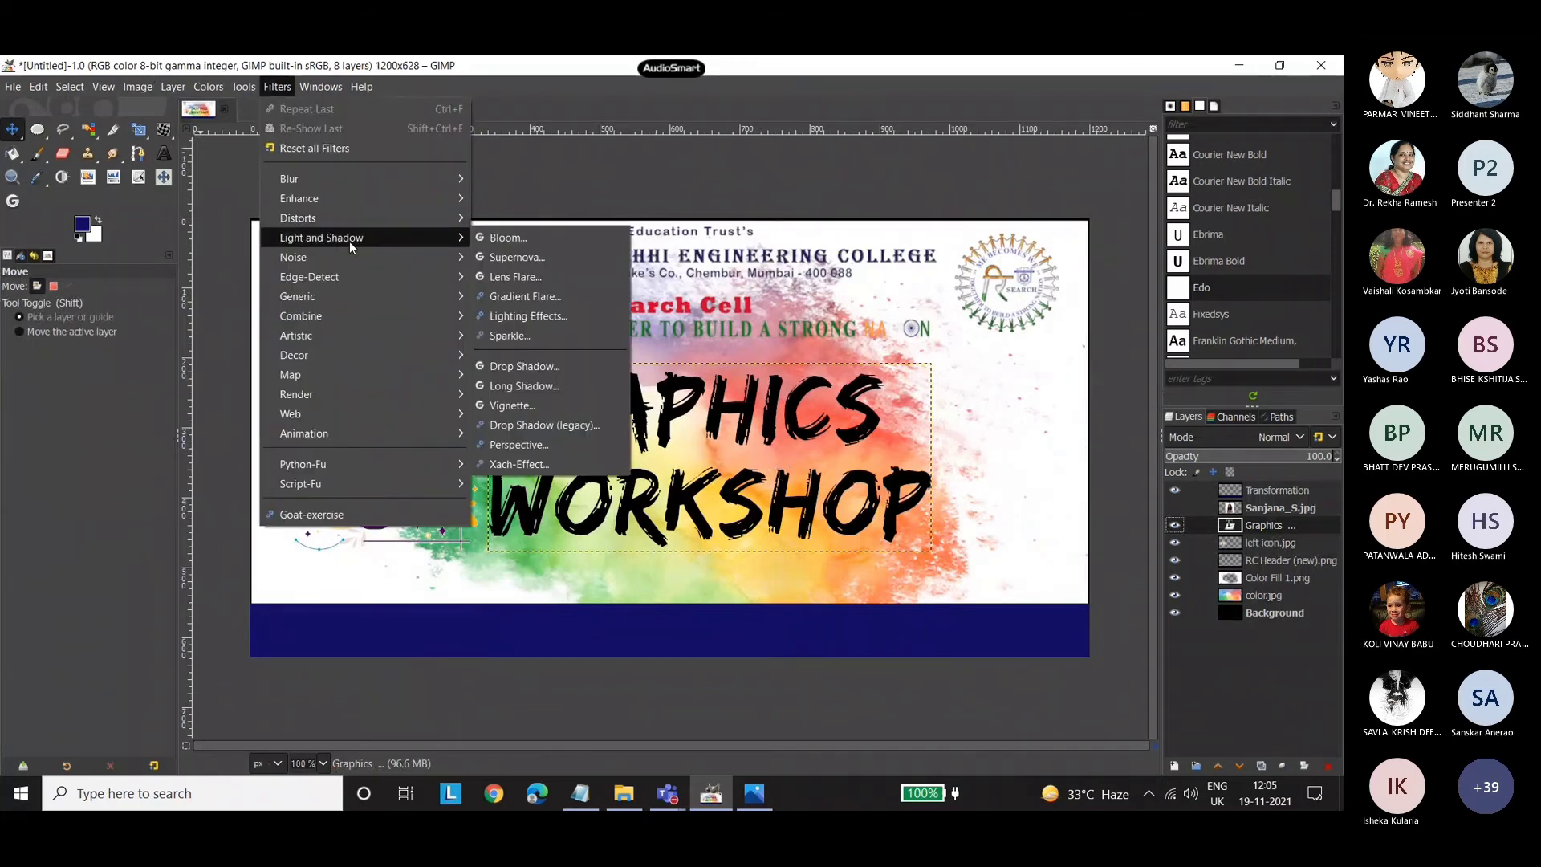
{"action": "left_click", "coordinate": [556, 364]}
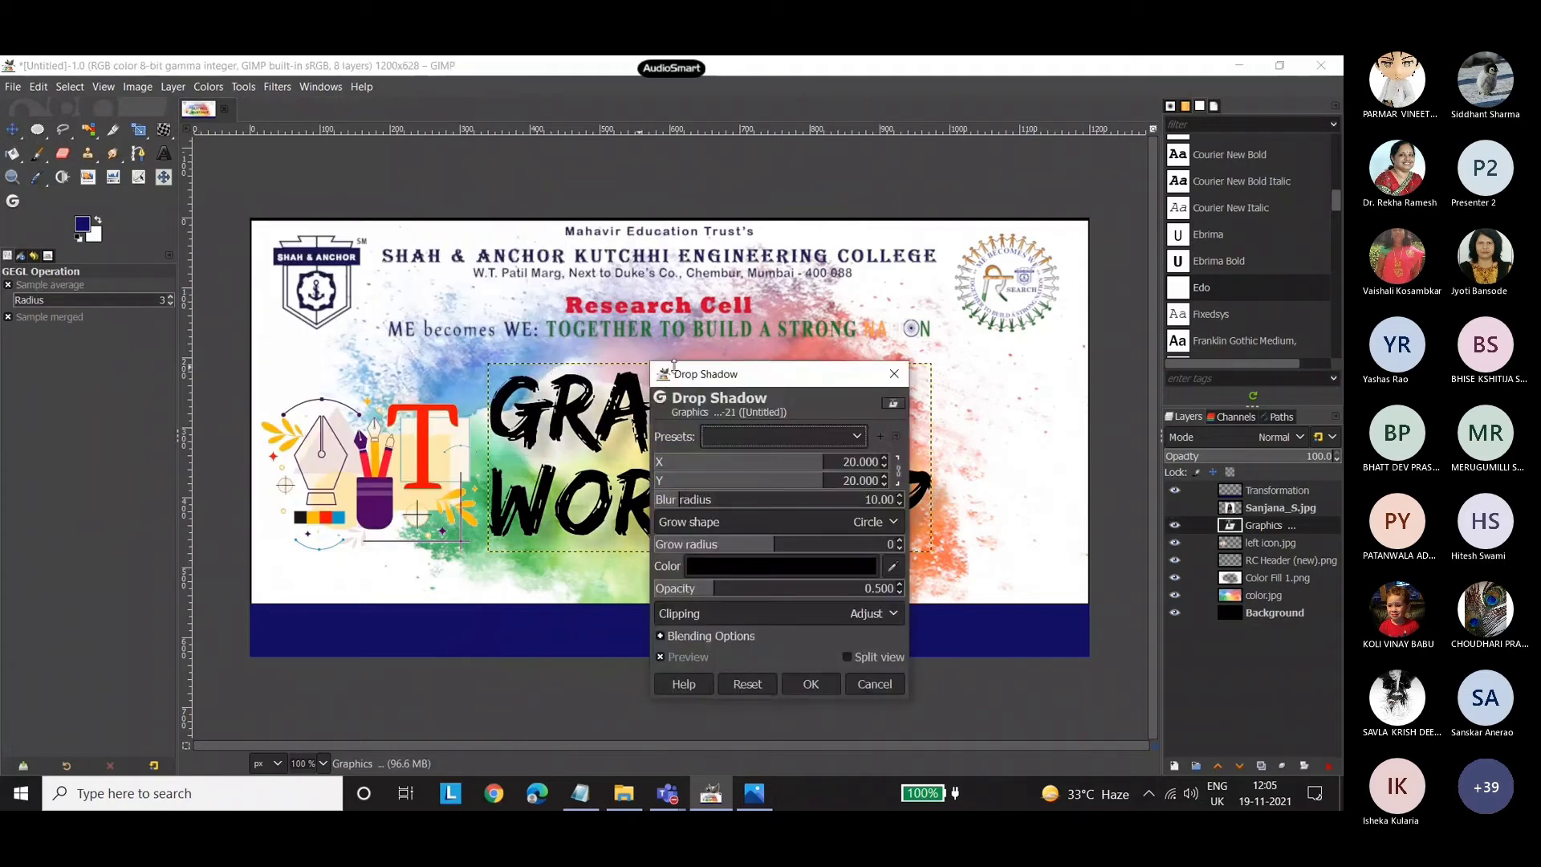
{"action": "left_click_drag", "start_coordinate": [714, 278], "coordinate": [977, 270]}
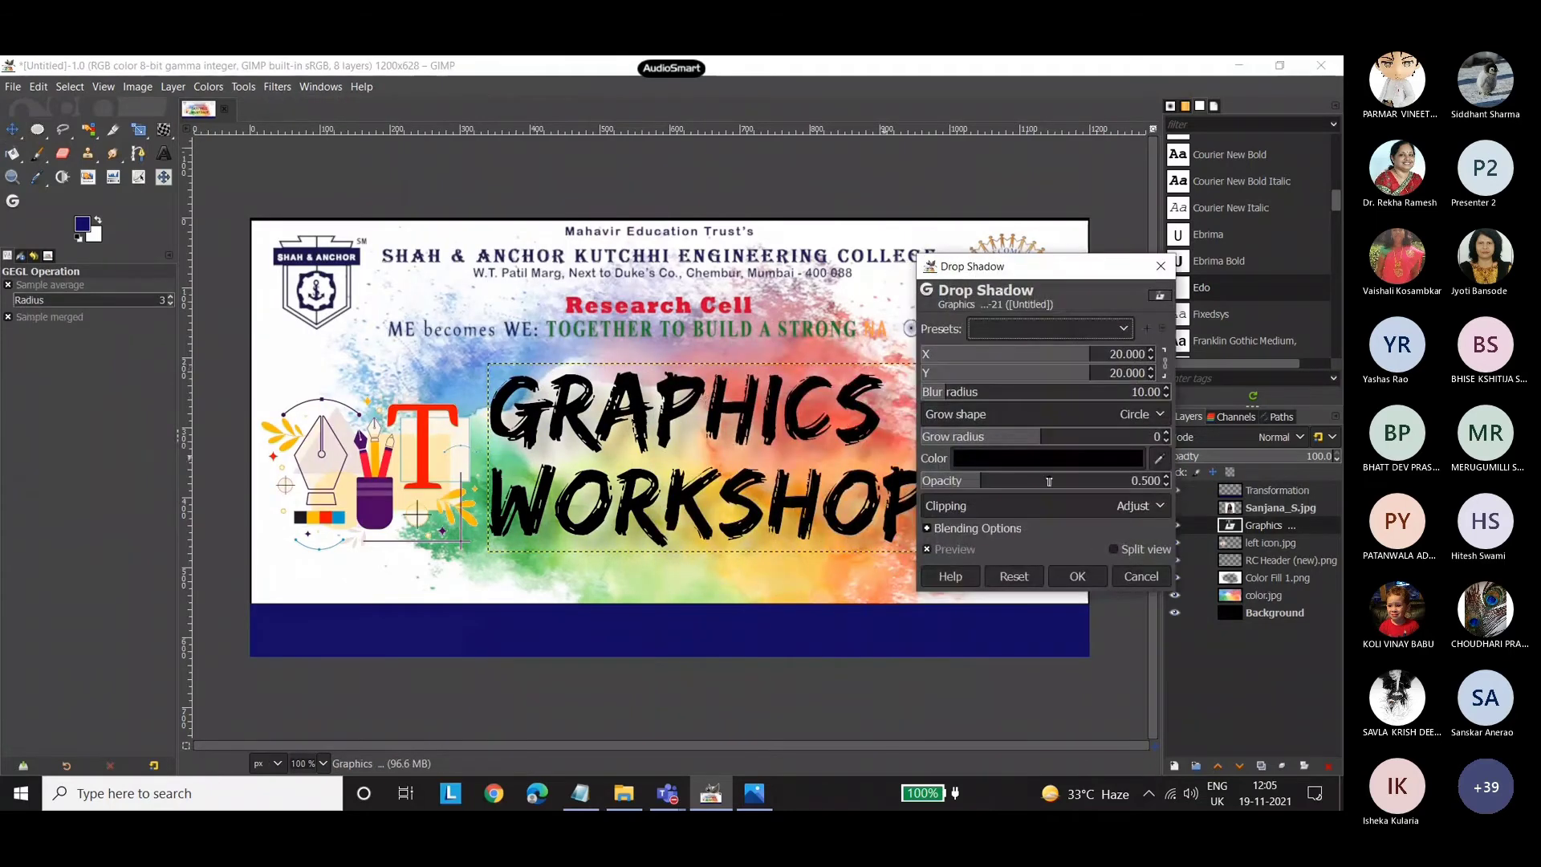
Set the title's drop shadow colour to a medium violet-blue.
{"action": "left_click", "coordinate": [1028, 459]}
{"action": "left_click", "coordinate": [974, 379]}
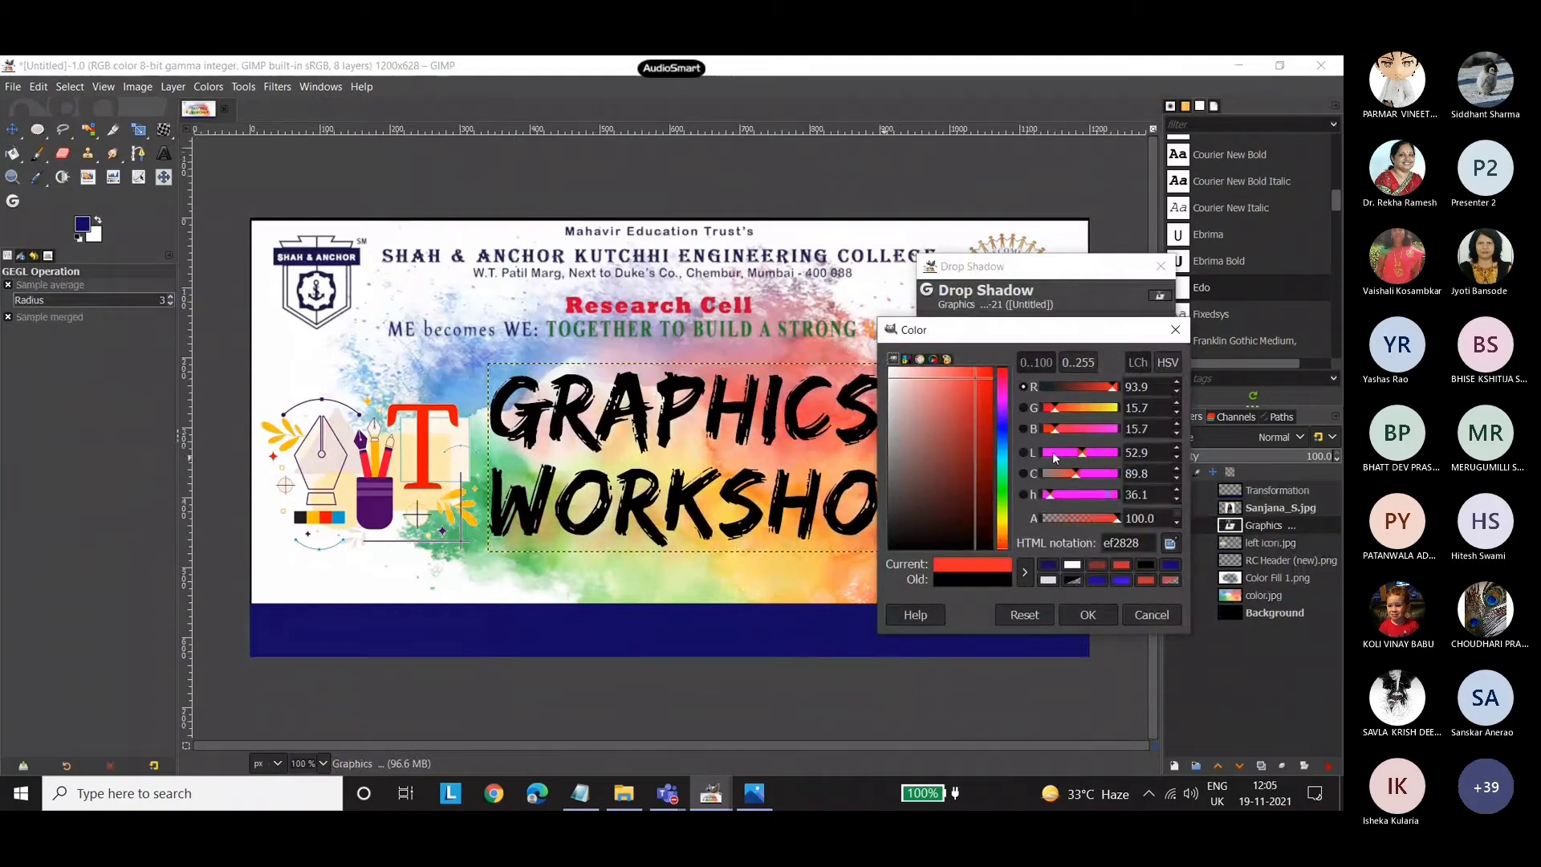
{"action": "left_click", "coordinate": [1001, 427]}
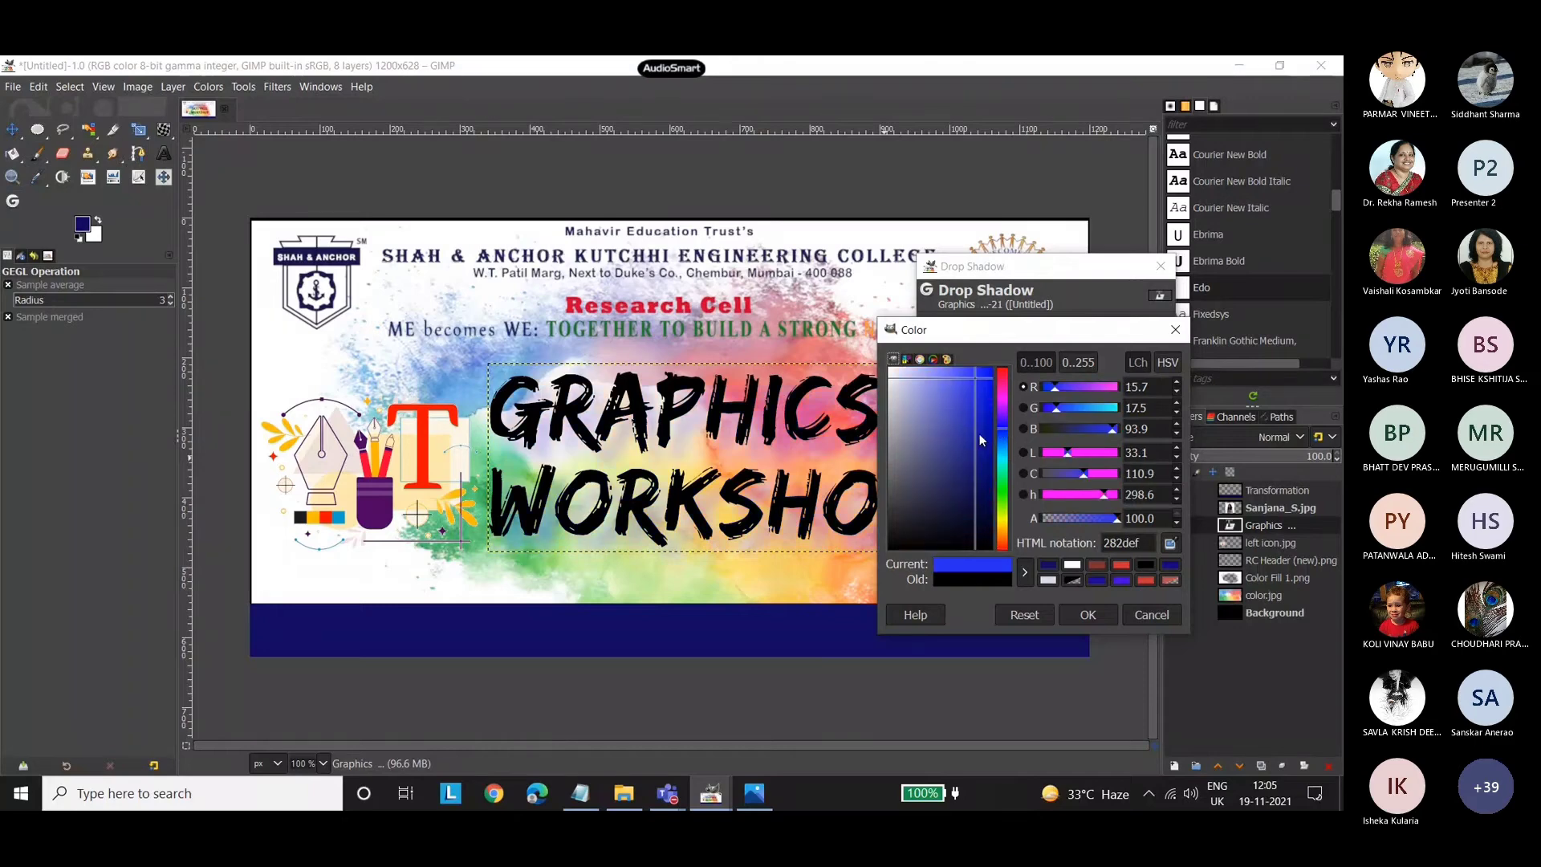
{"action": "left_click", "coordinate": [968, 422]}
{"action": "left_click_drag", "start_coordinate": [980, 526], "coordinate": [983, 385]}
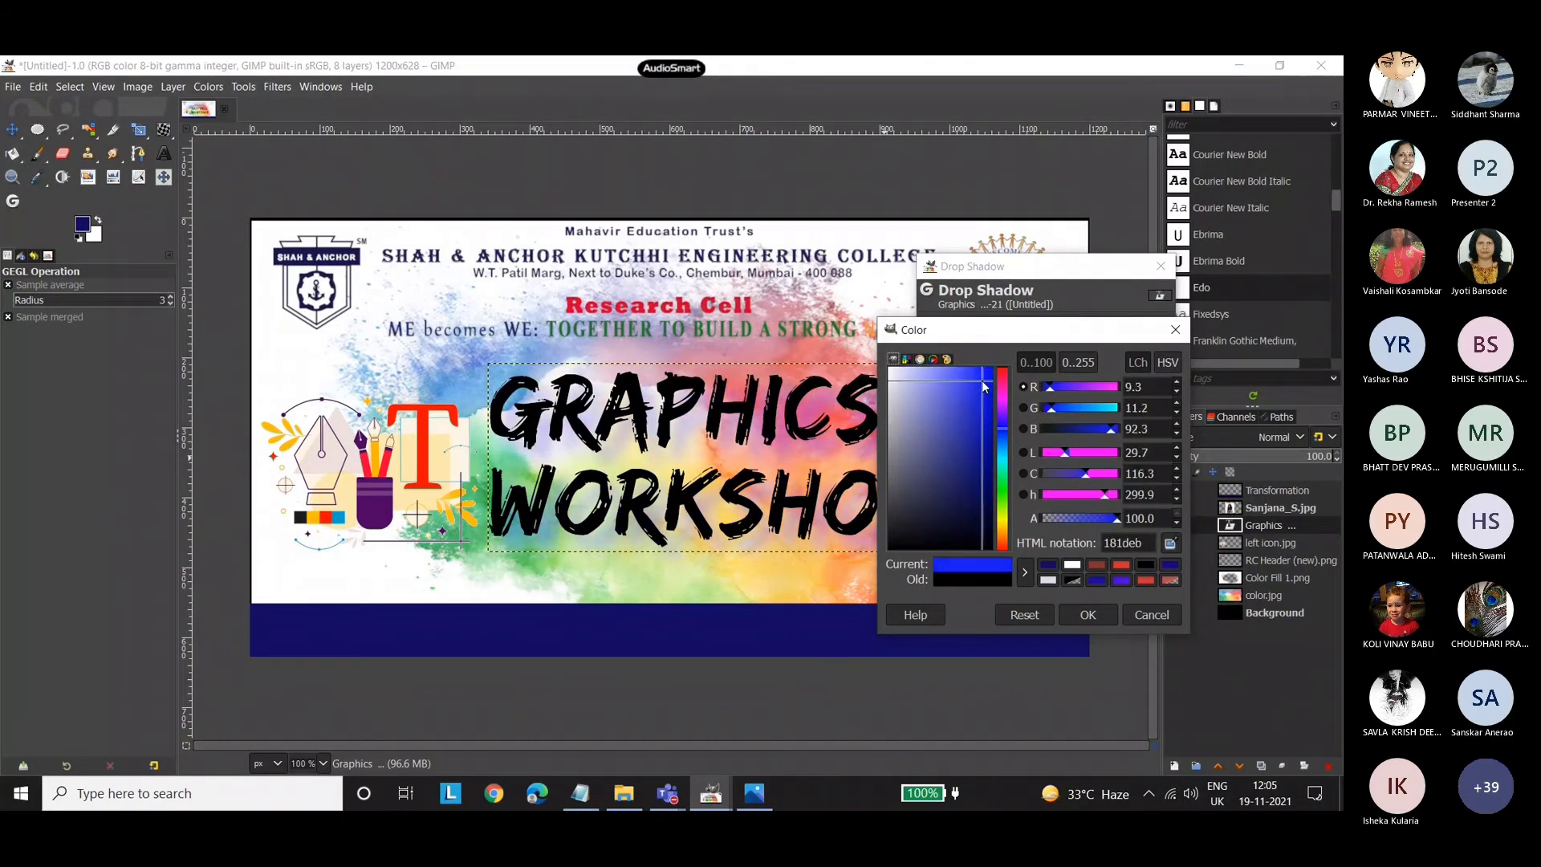
{"action": "left_click", "coordinate": [1094, 455]}
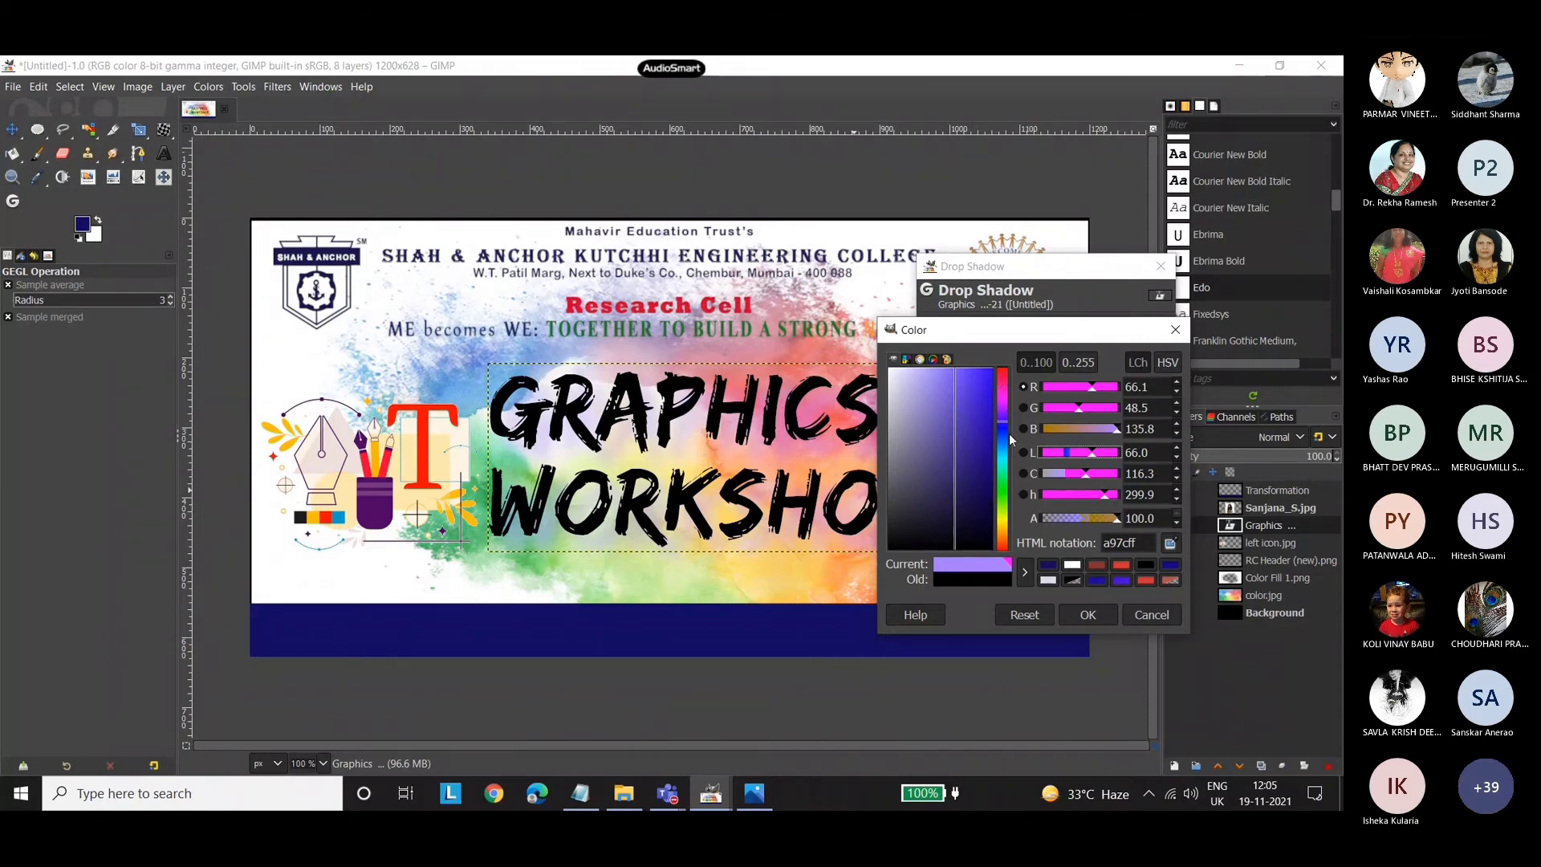
{"action": "left_click", "coordinate": [984, 387]}
{"action": "left_click", "coordinate": [983, 458]}
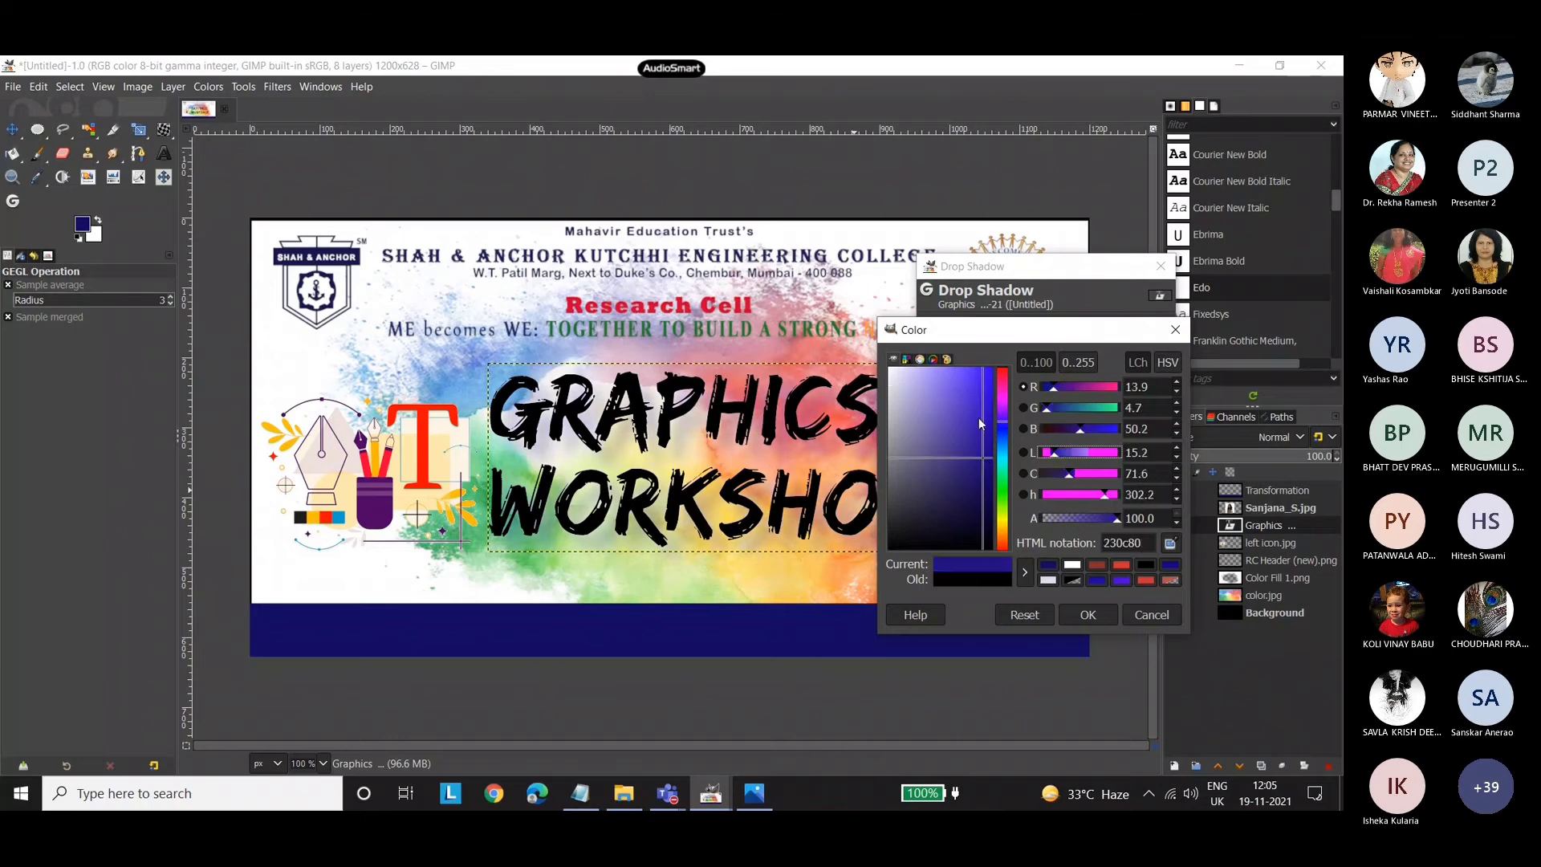
{"action": "left_click_drag", "start_coordinate": [979, 417], "coordinate": [971, 389]}
{"action": "left_click", "coordinate": [1085, 615]}
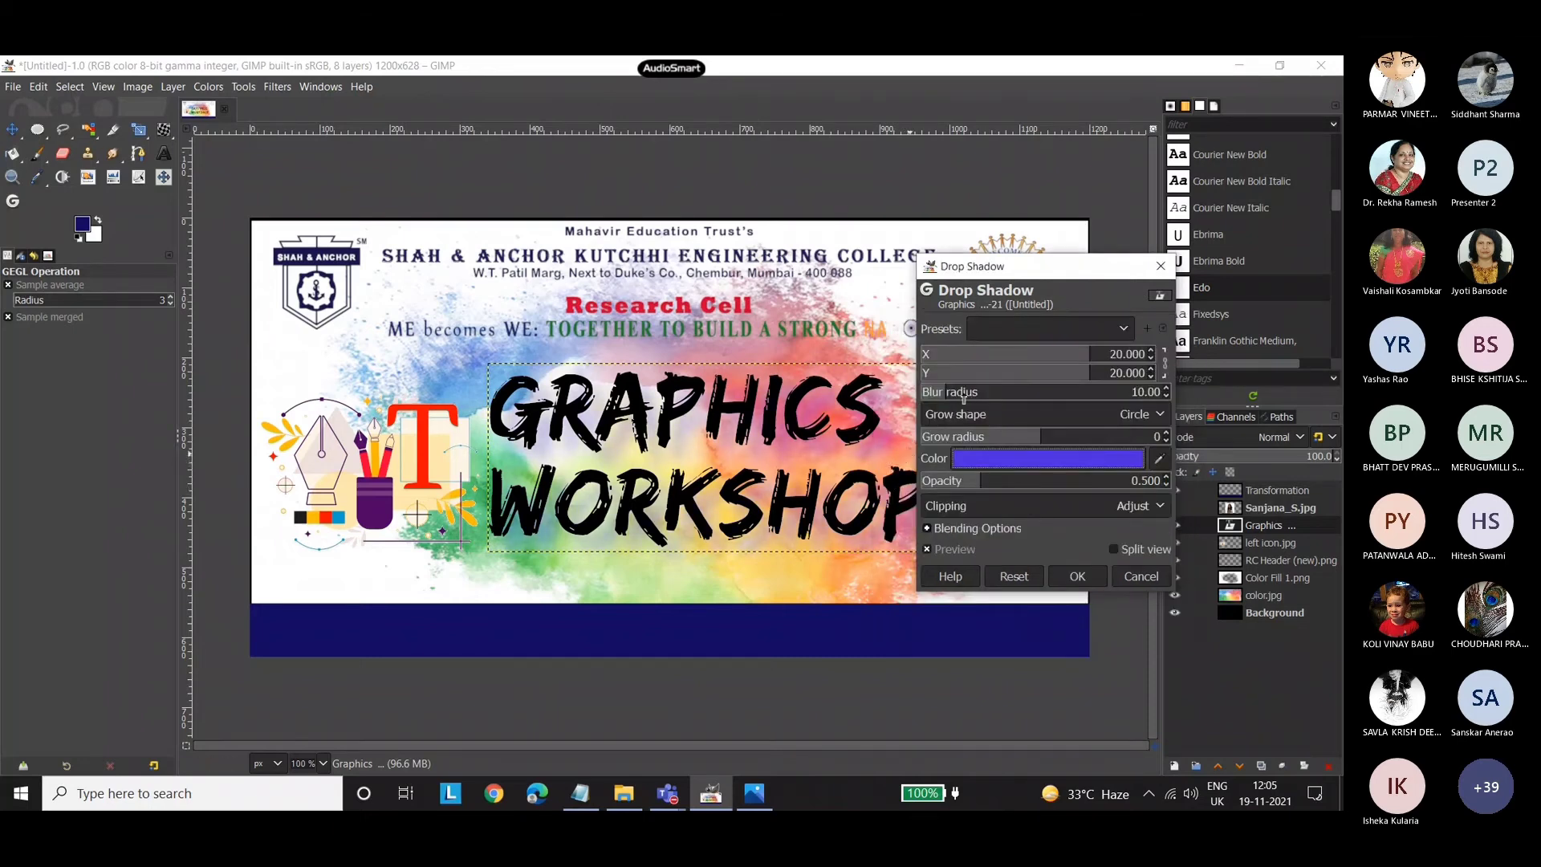
Apply the title's drop shadow with blur radius 0, grow radius -20 and opacity 0.564.
{"action": "left_click_drag", "start_coordinate": [1038, 439], "coordinate": [1073, 438]}
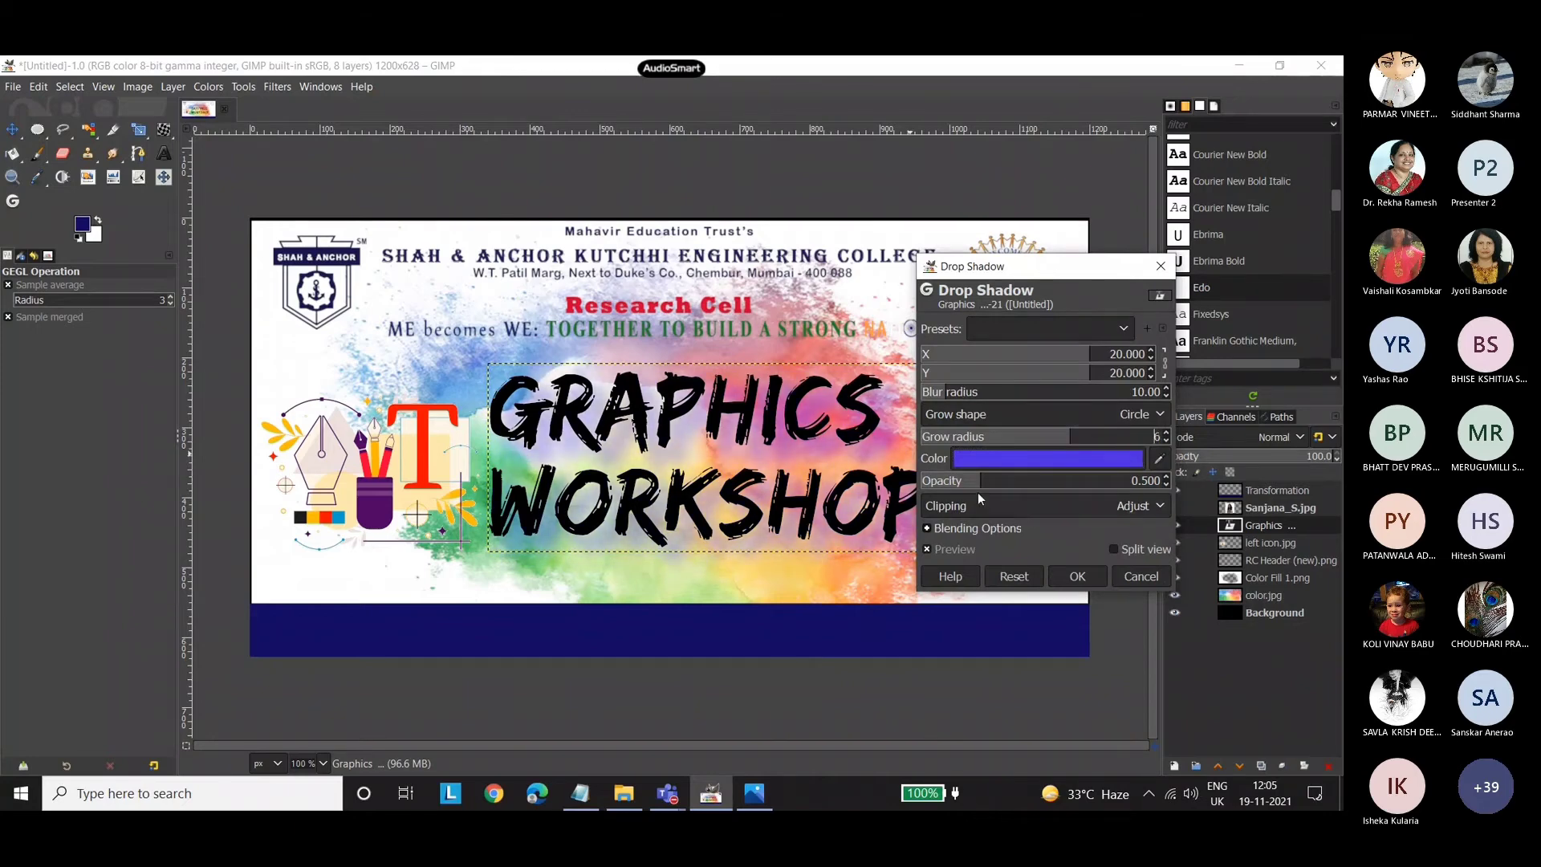
{"action": "left_click_drag", "start_coordinate": [978, 492], "coordinate": [988, 492]}
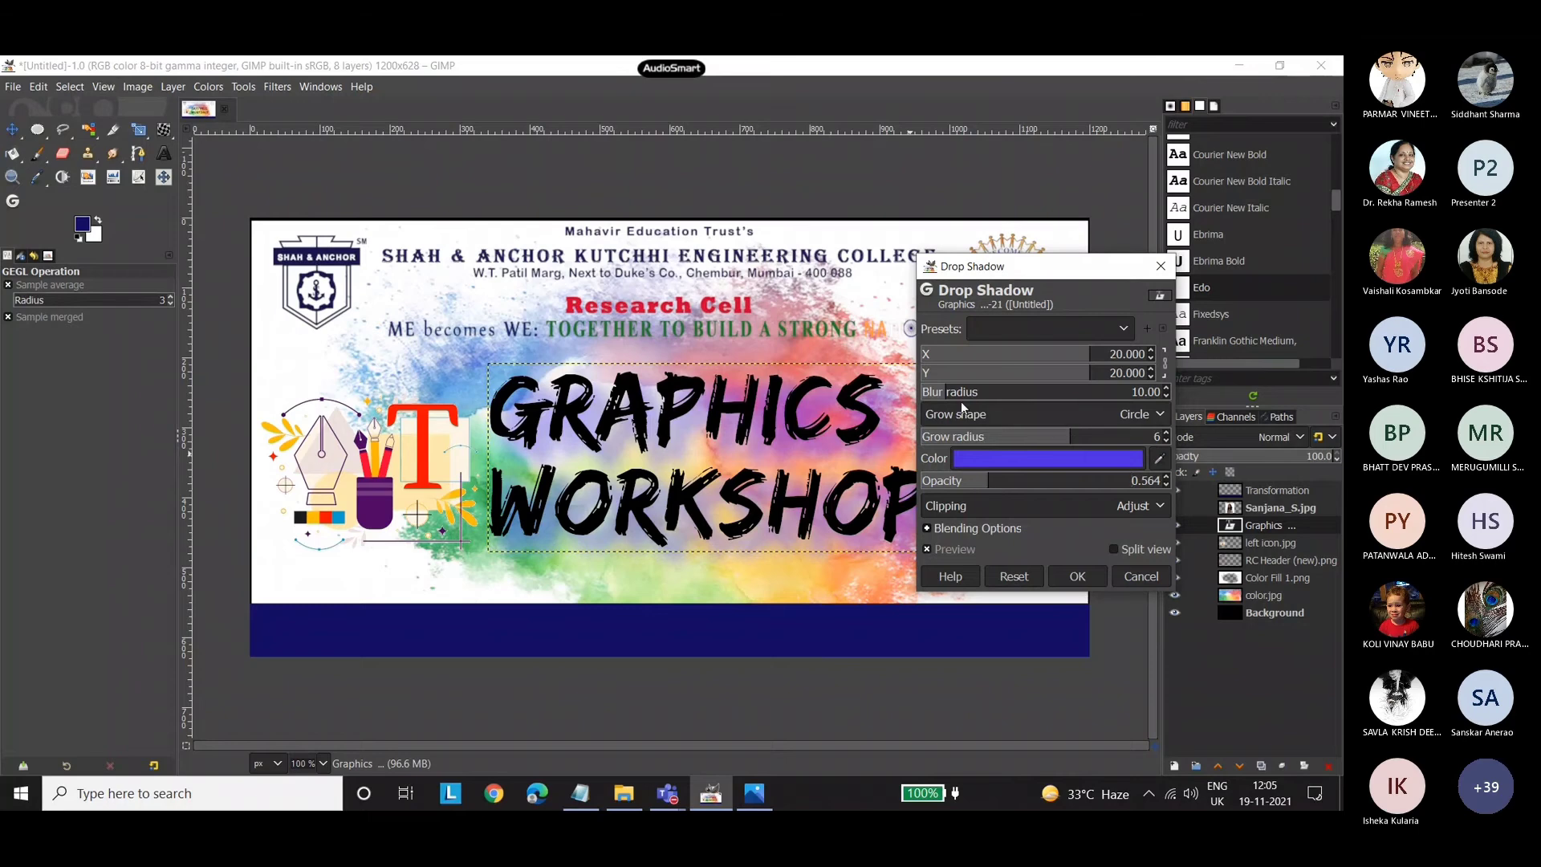
{"action": "mouse_move", "coordinate": [947, 401]}
{"action": "left_mouse_down"}
{"action": "mouse_move", "coordinate": [1005, 401]}
{"action": "mouse_move", "coordinate": [918, 404]}
{"action": "left_mouse_up"}
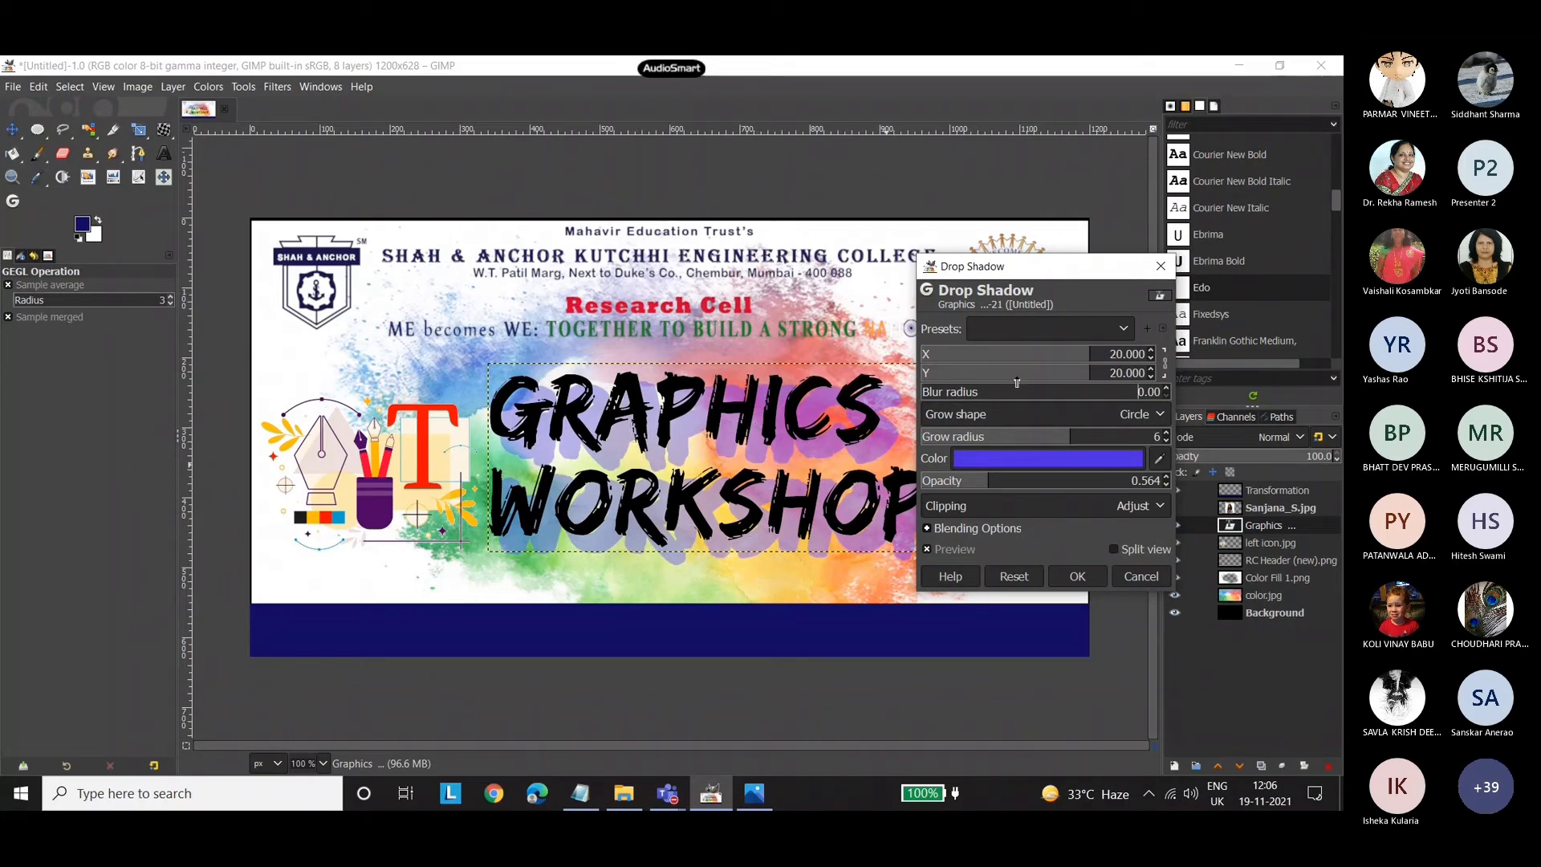
{"action": "scroll", "coordinate": [995, 437], "scroll_direction": "up", "scroll_amount": 6}
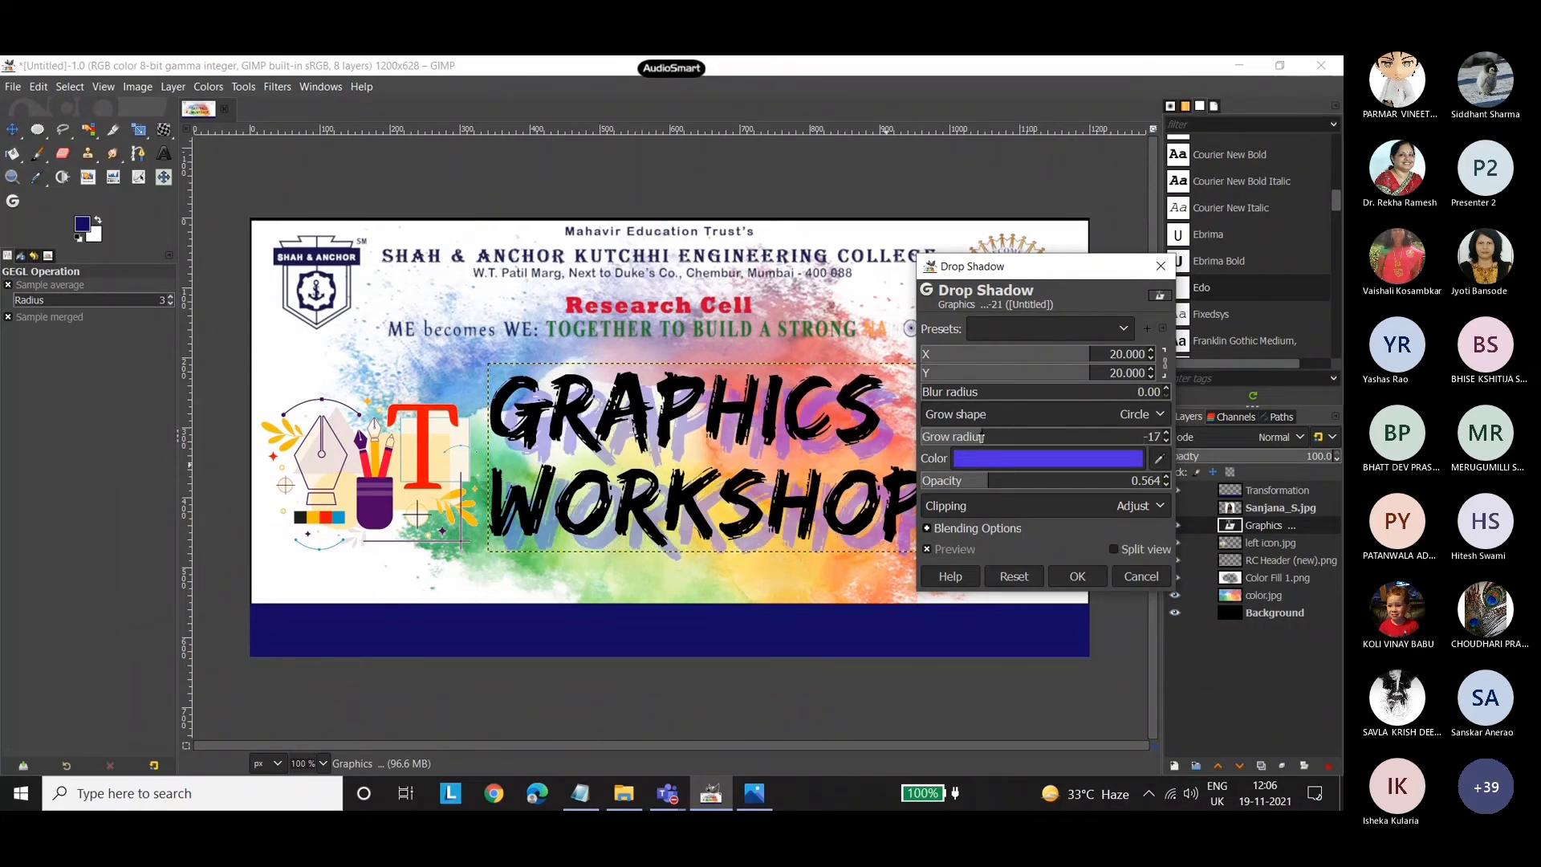
{"action": "scroll", "coordinate": [981, 437], "scroll_direction": "down", "scroll_amount": 3}
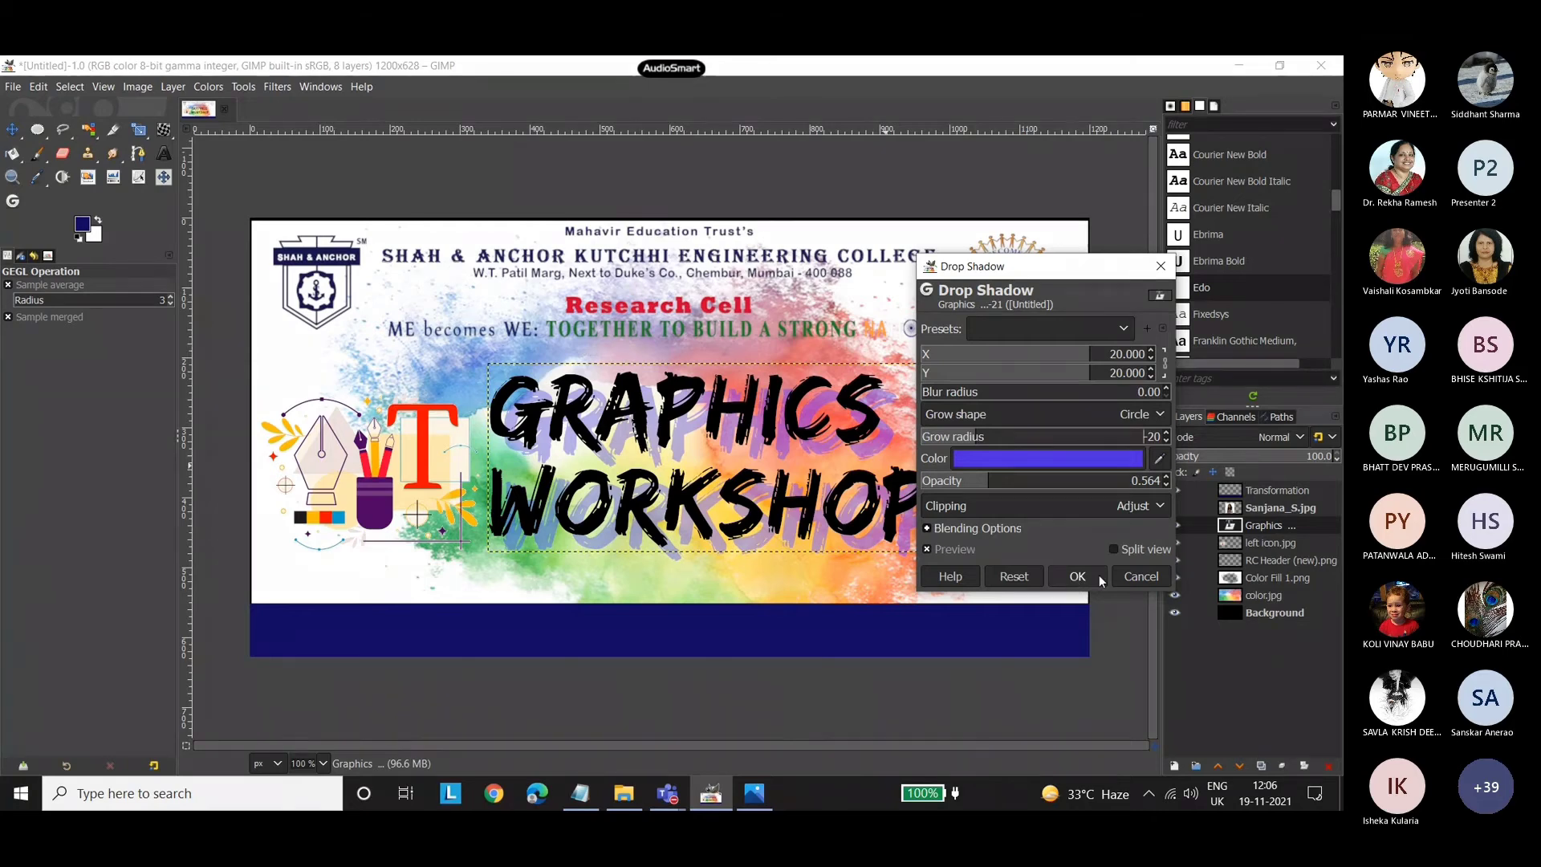
{"action": "left_click", "coordinate": [1077, 578]}
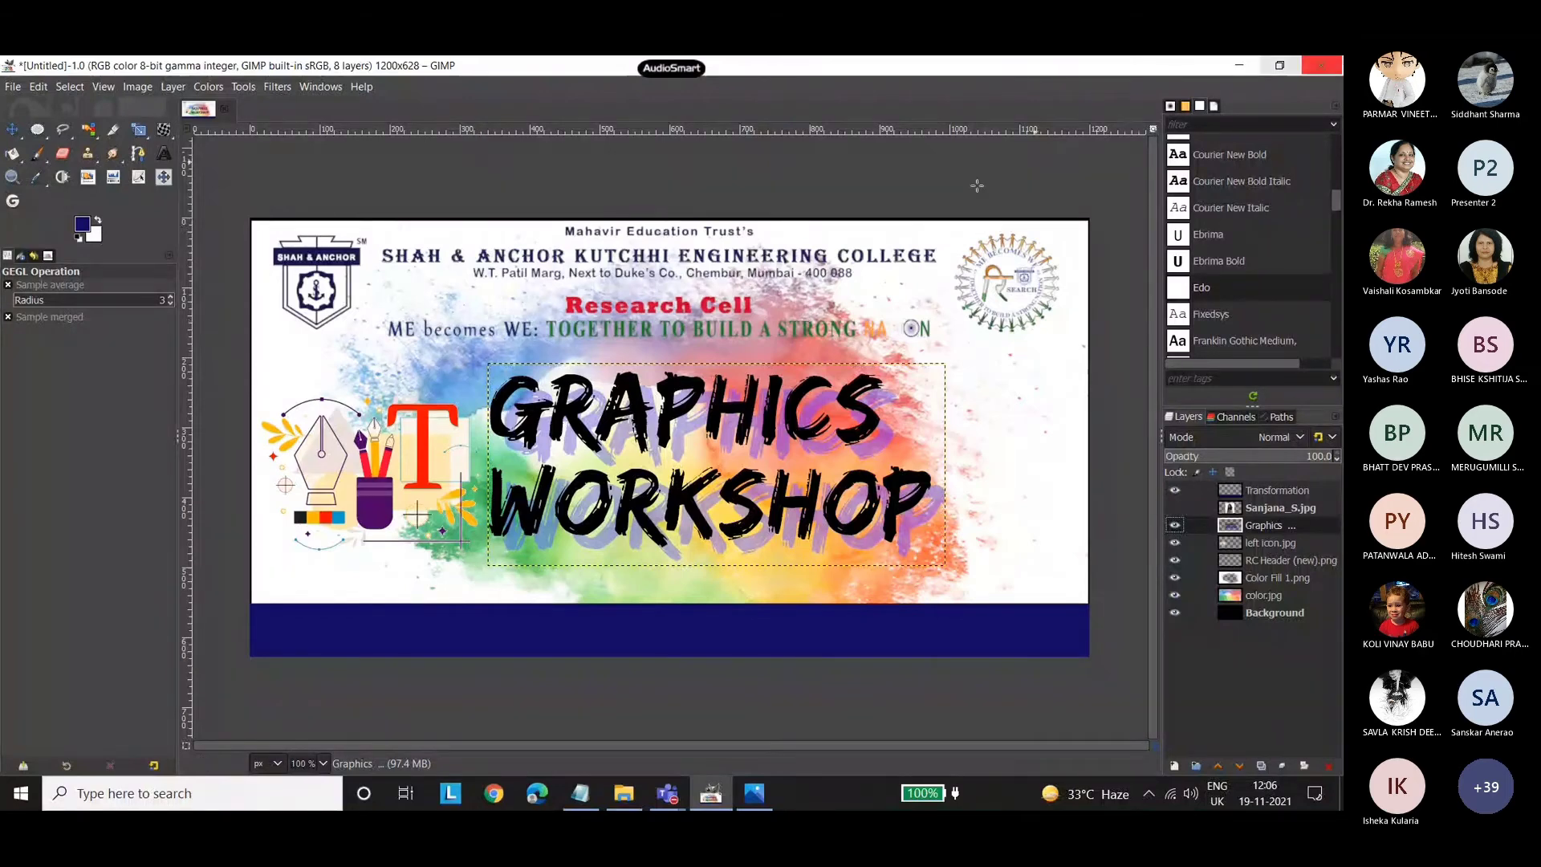
Add location.png from the poster 2 folder to the workshop poster as a new layer.
{"action": "left_click", "coordinate": [10, 131]}
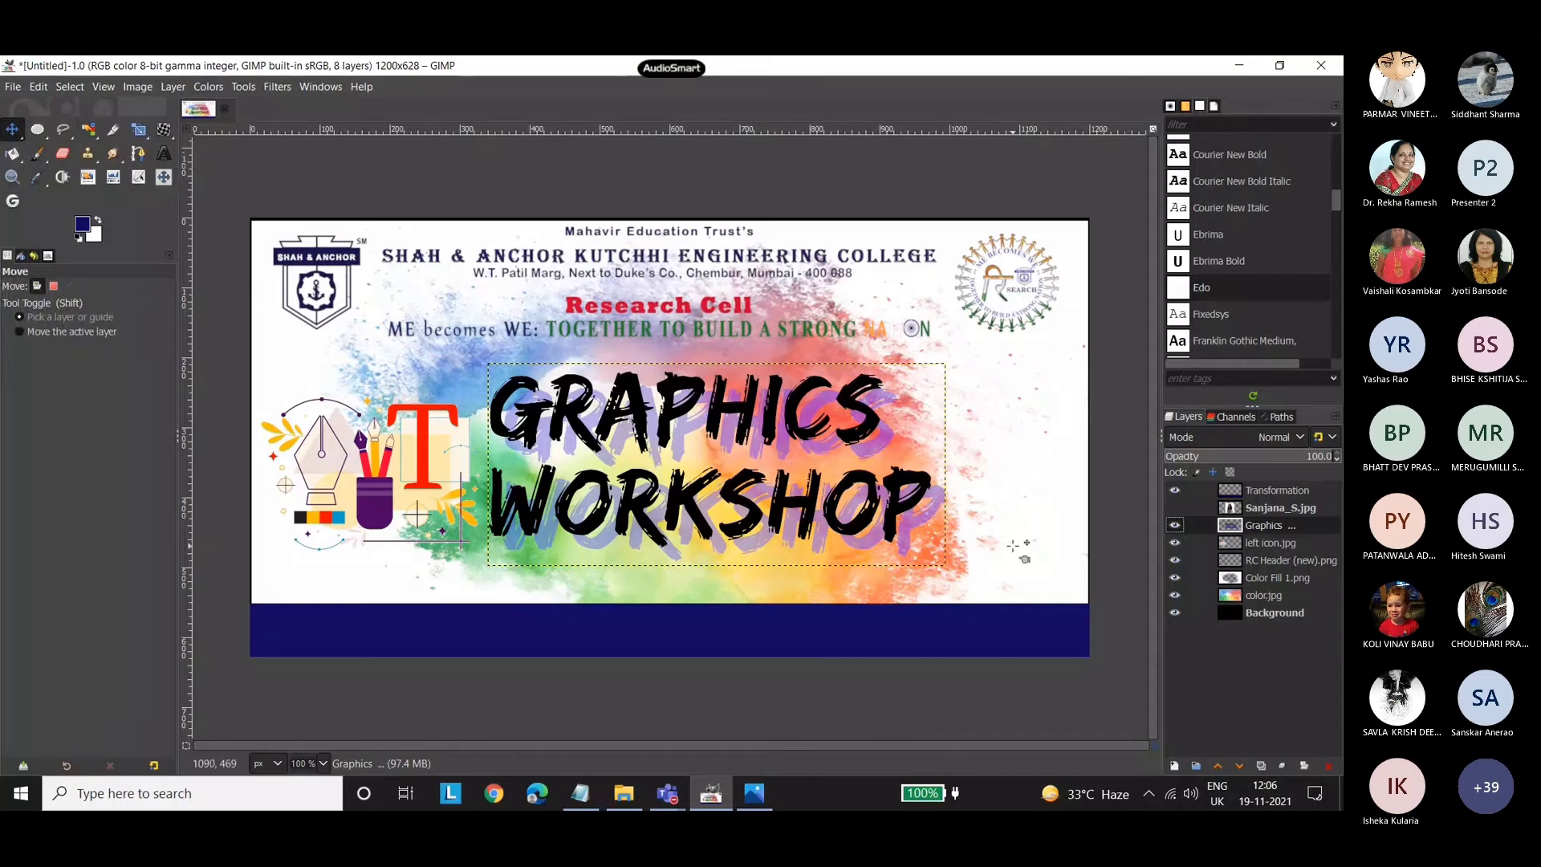
{"action": "left_click", "coordinate": [624, 793]}
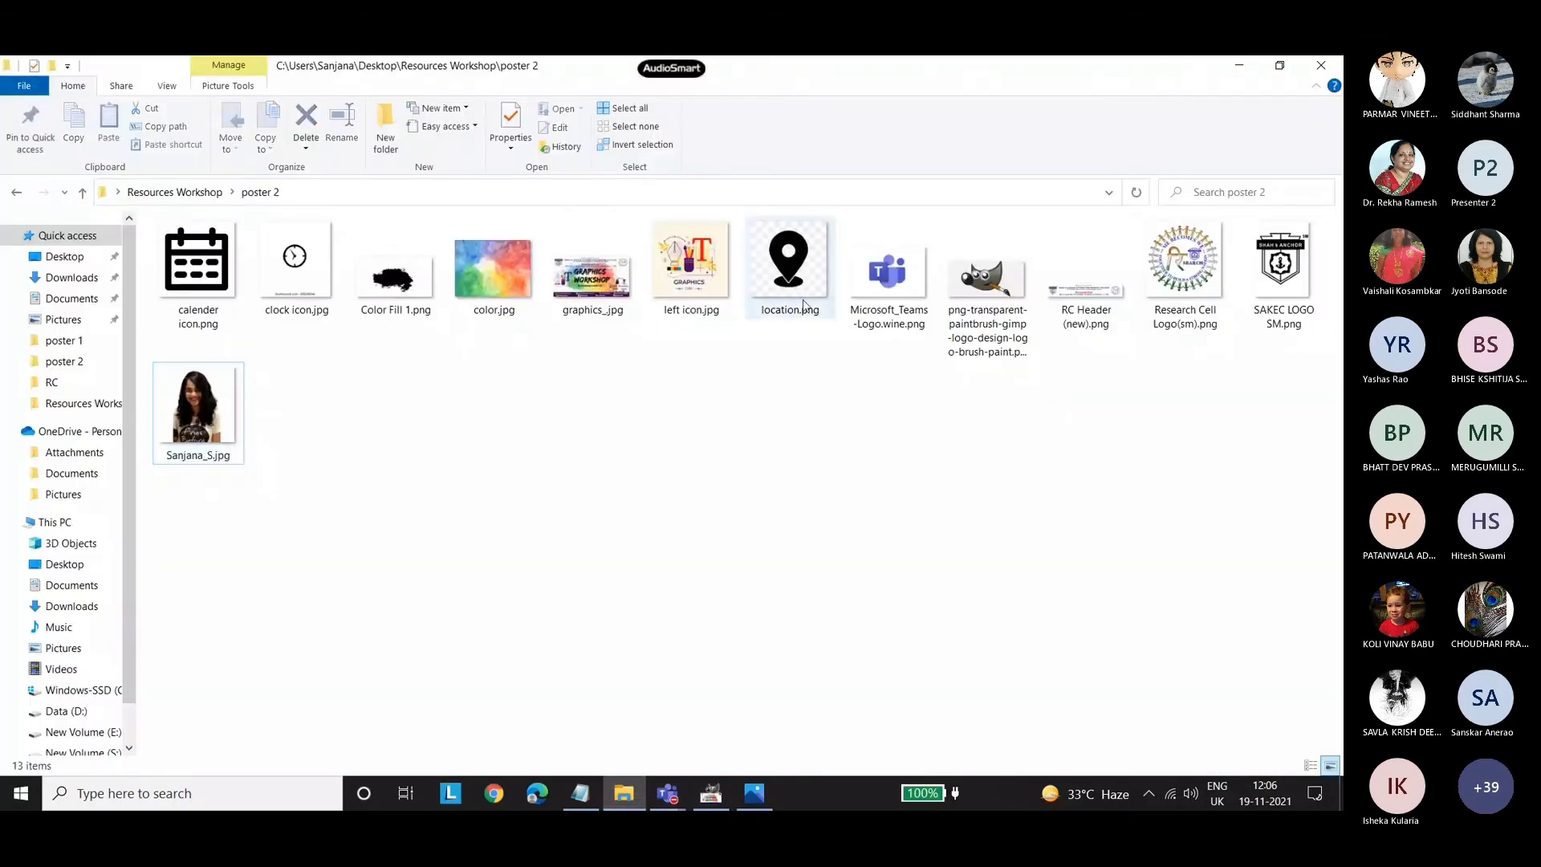
{"action": "left_click_drag", "start_coordinate": [803, 281], "coordinate": [1009, 514]}
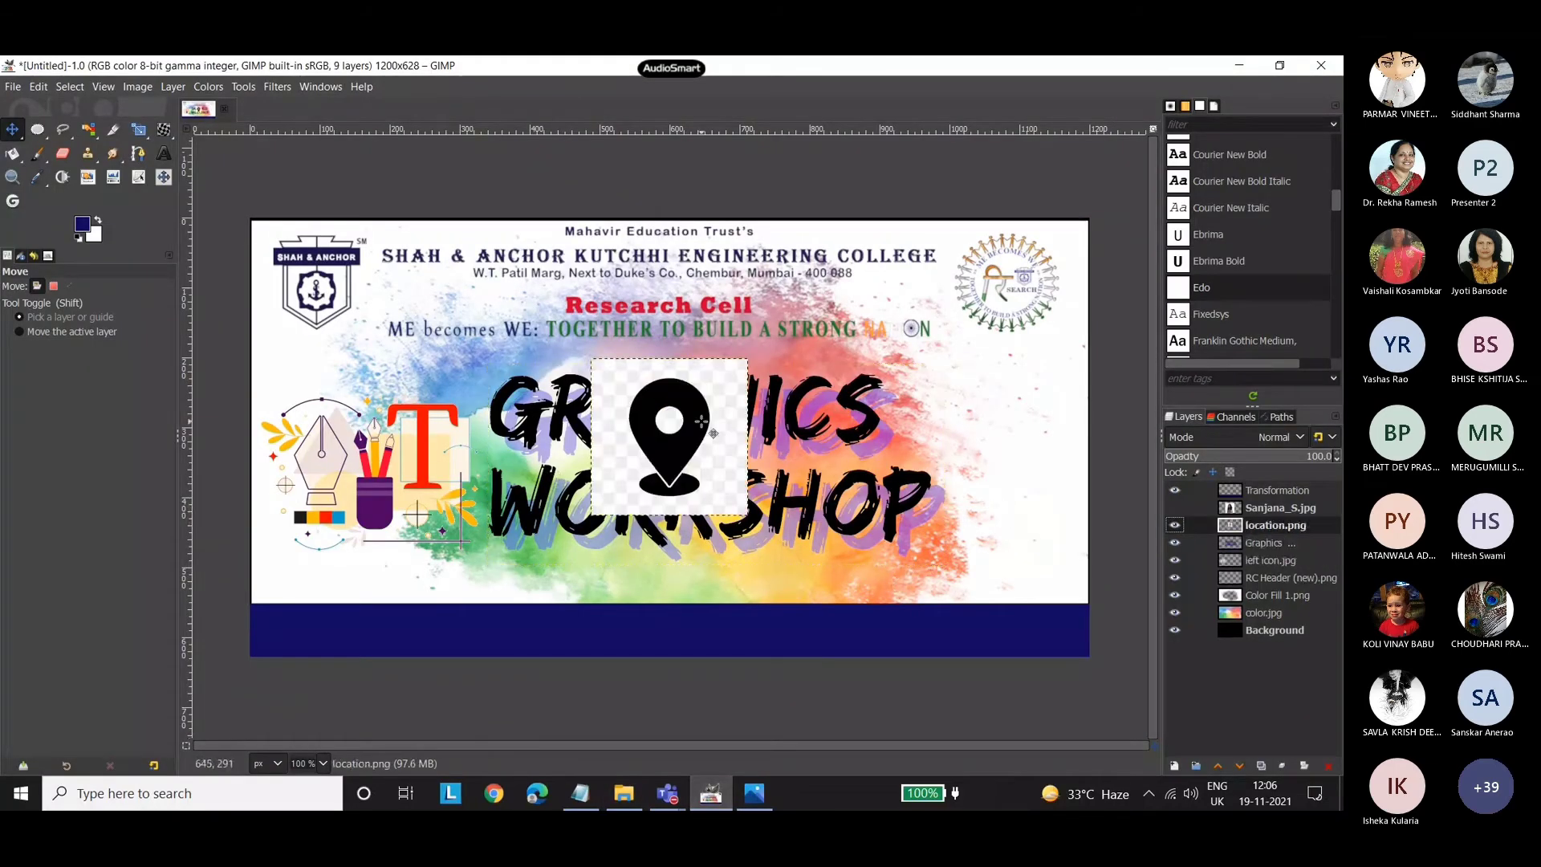
Clear the checkered background around the location pin and inside its hole using Fuzzy Select, and drop the selection.
{"action": "left_click", "coordinate": [88, 128]}
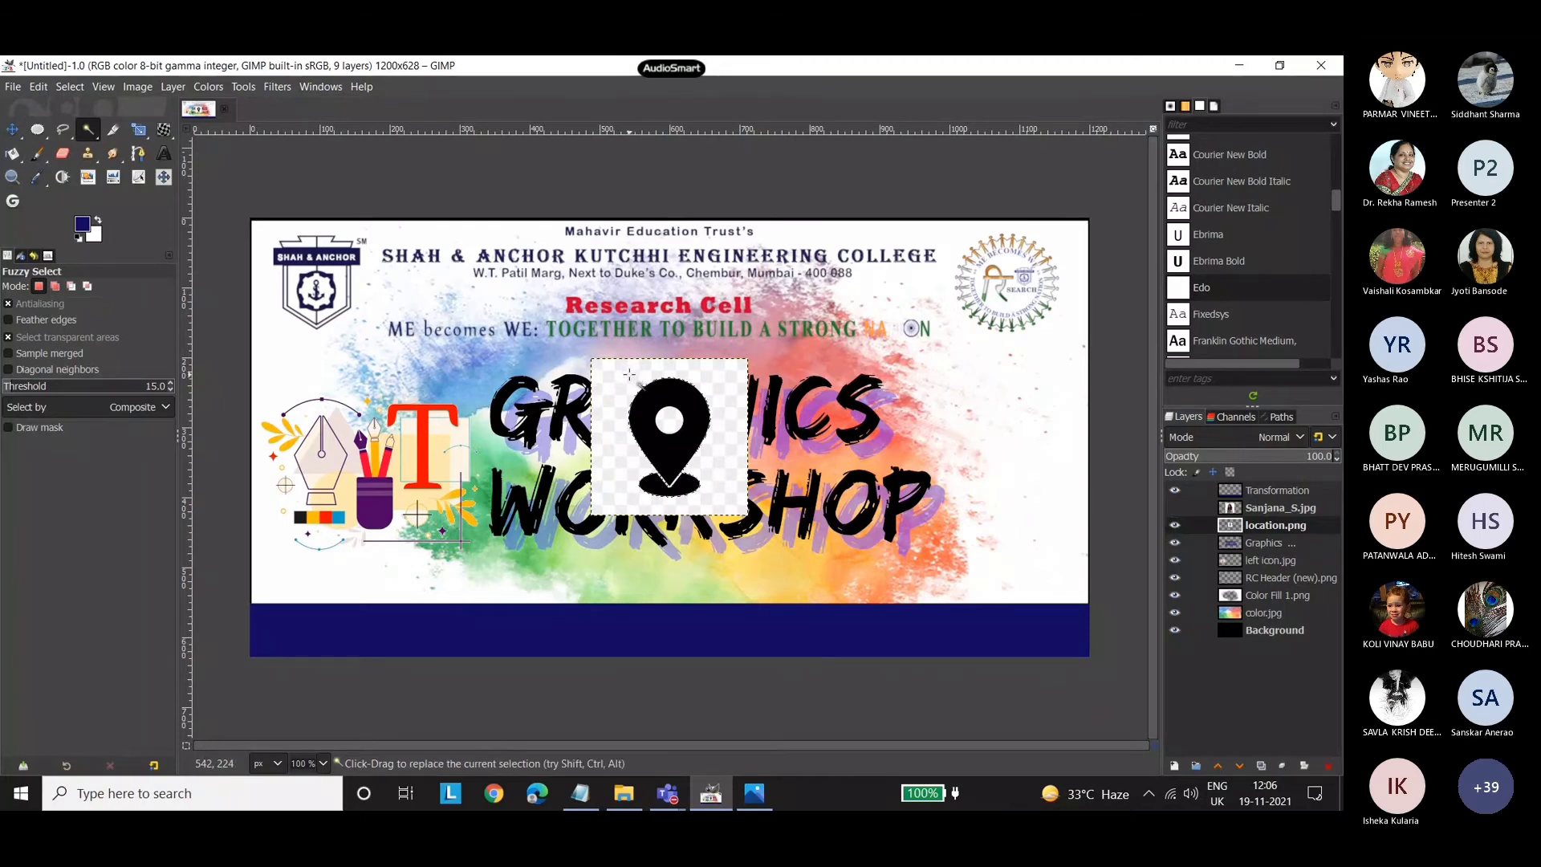
{"action": "left_click", "coordinate": [629, 373]}
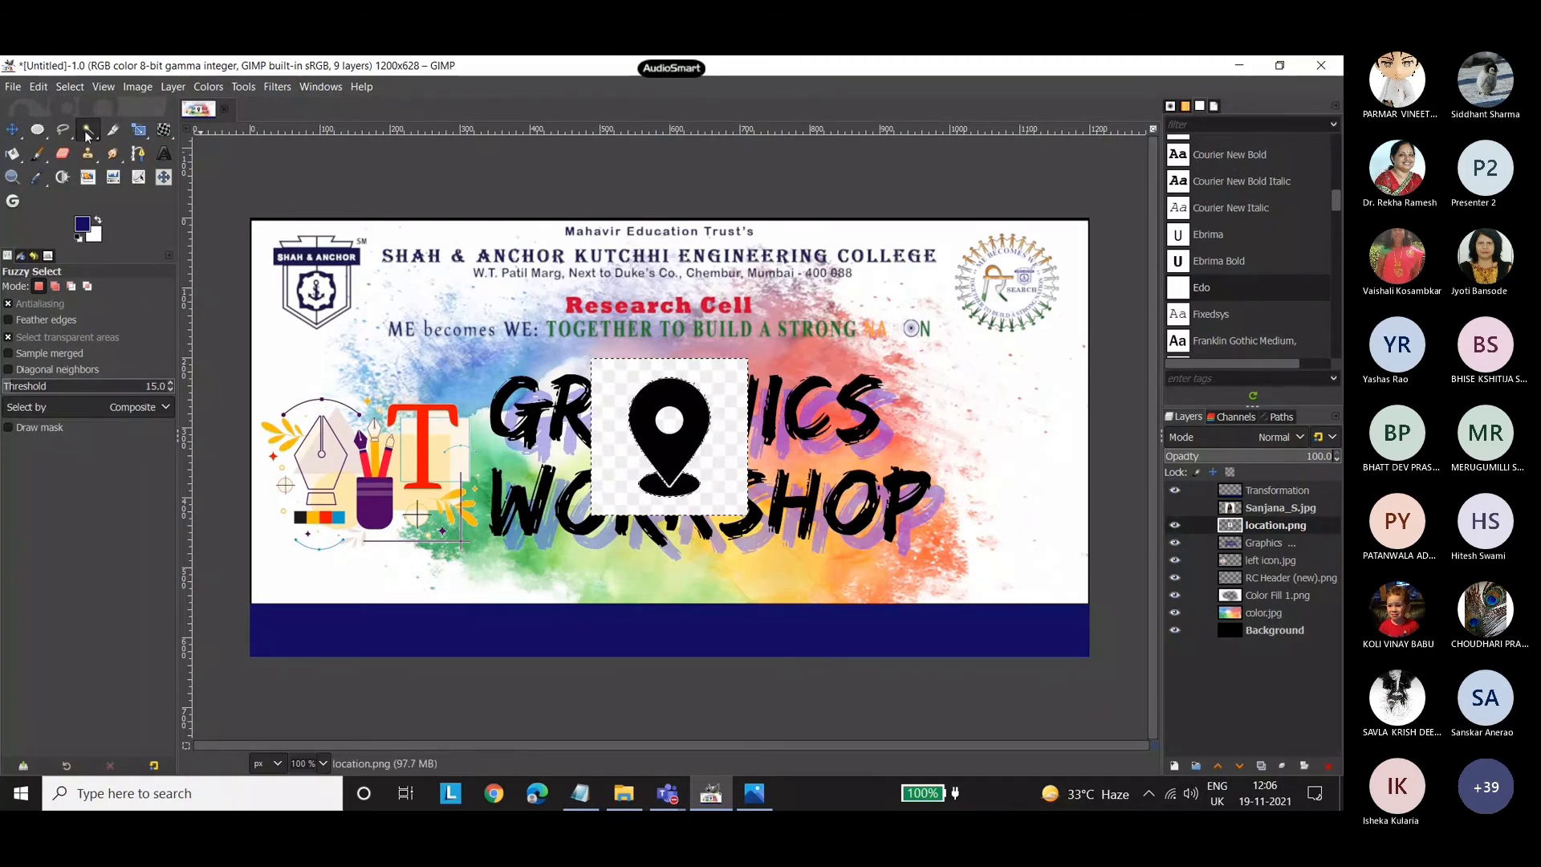
{"action": "key", "text": "Delete"}
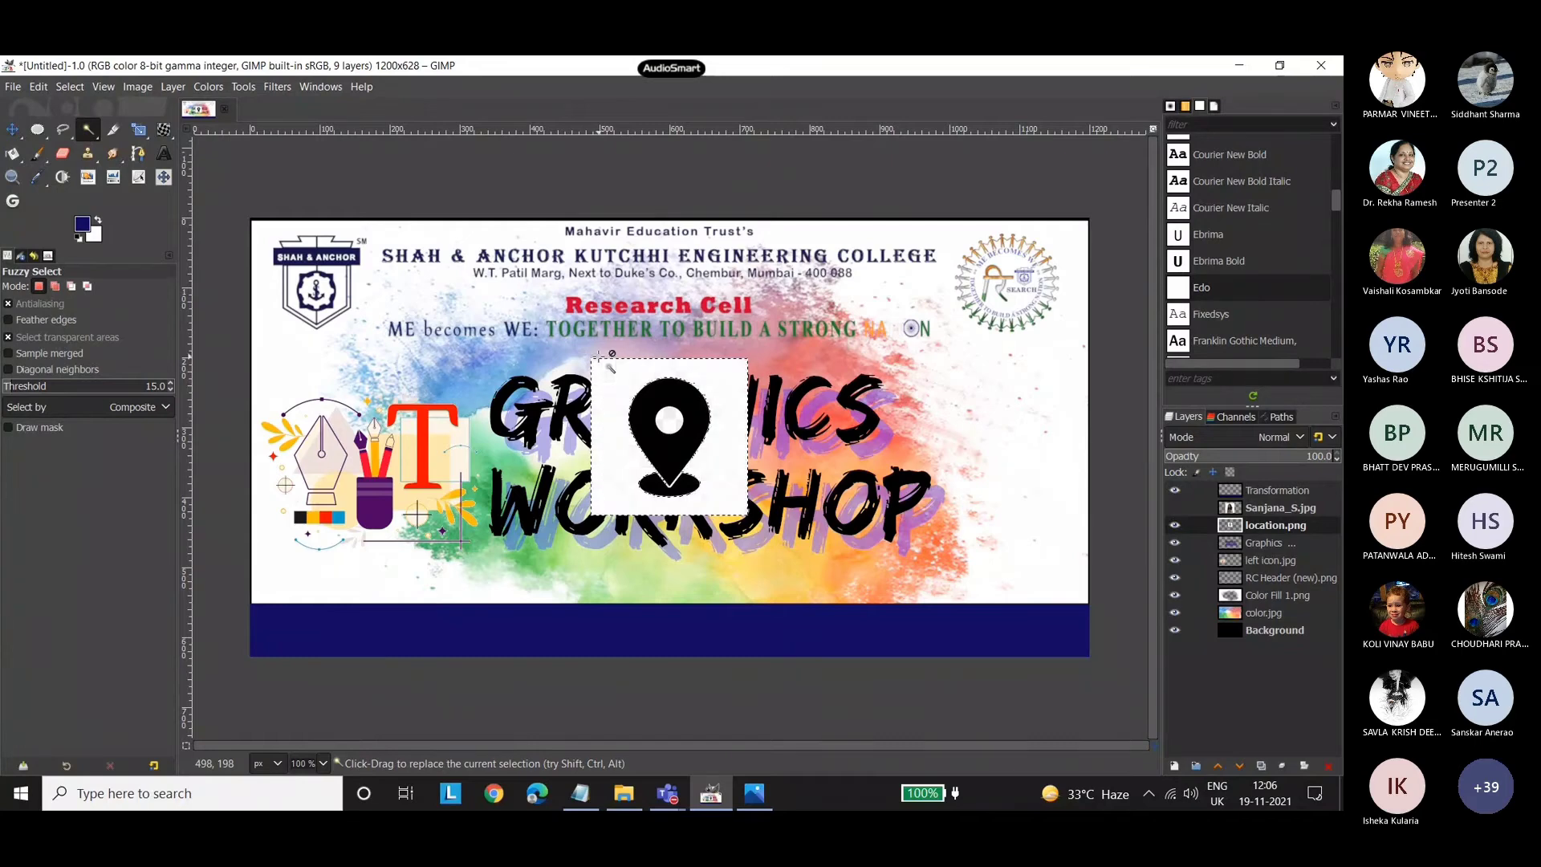
{"action": "left_click", "coordinate": [669, 416]}
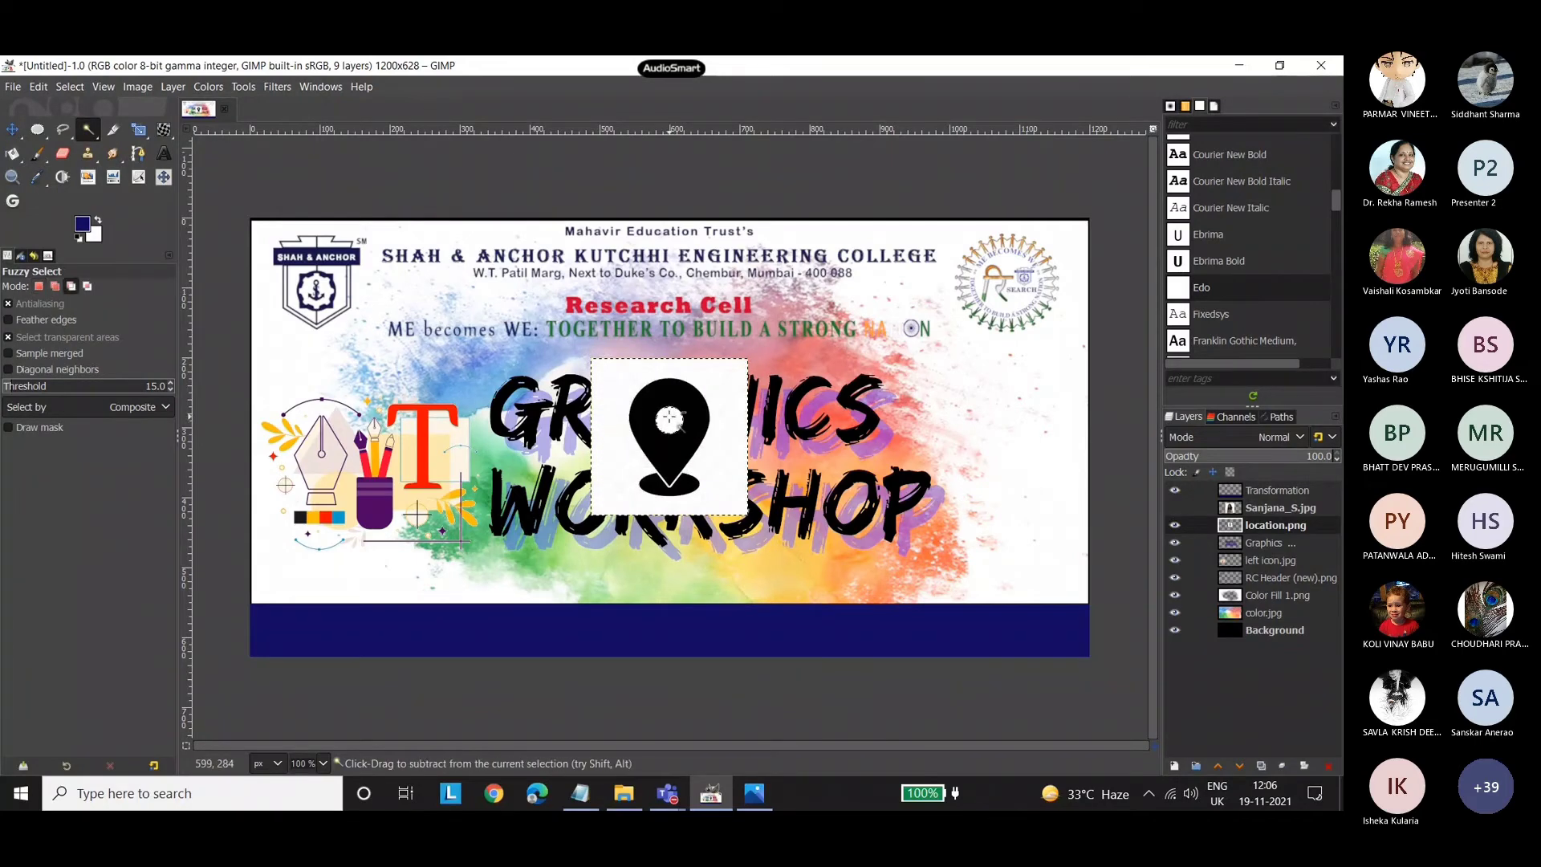
{"action": "key", "text": "ctrl+shift+a"}
Scale the location pin down to about a quarter of its size and place it in the white area beside the title.
{"action": "key", "text": "m"}
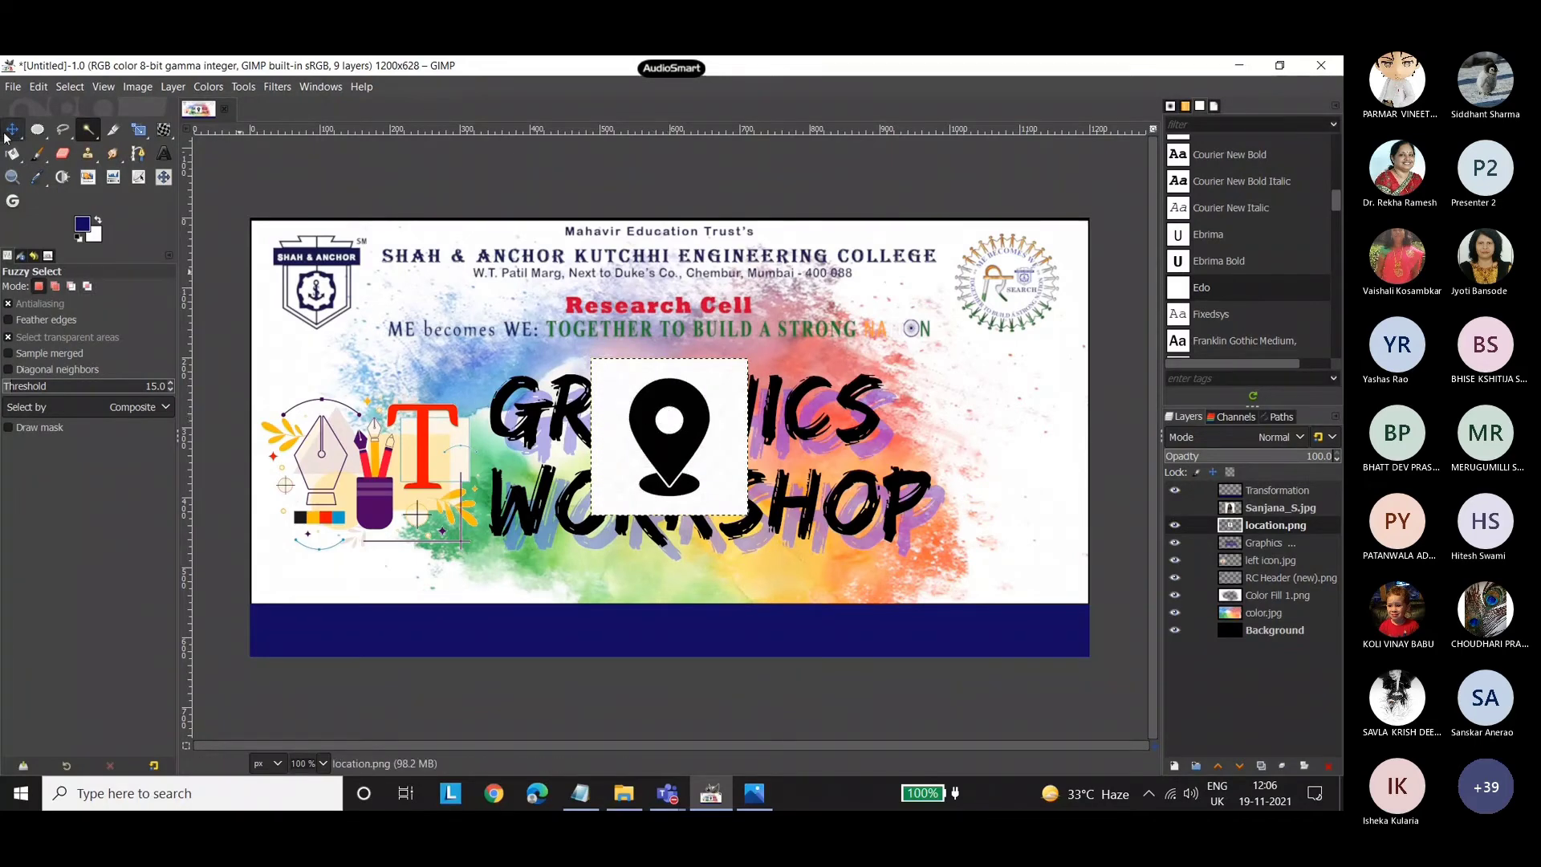
{"action": "left_click_drag", "start_coordinate": [713, 375], "coordinate": [997, 434]}
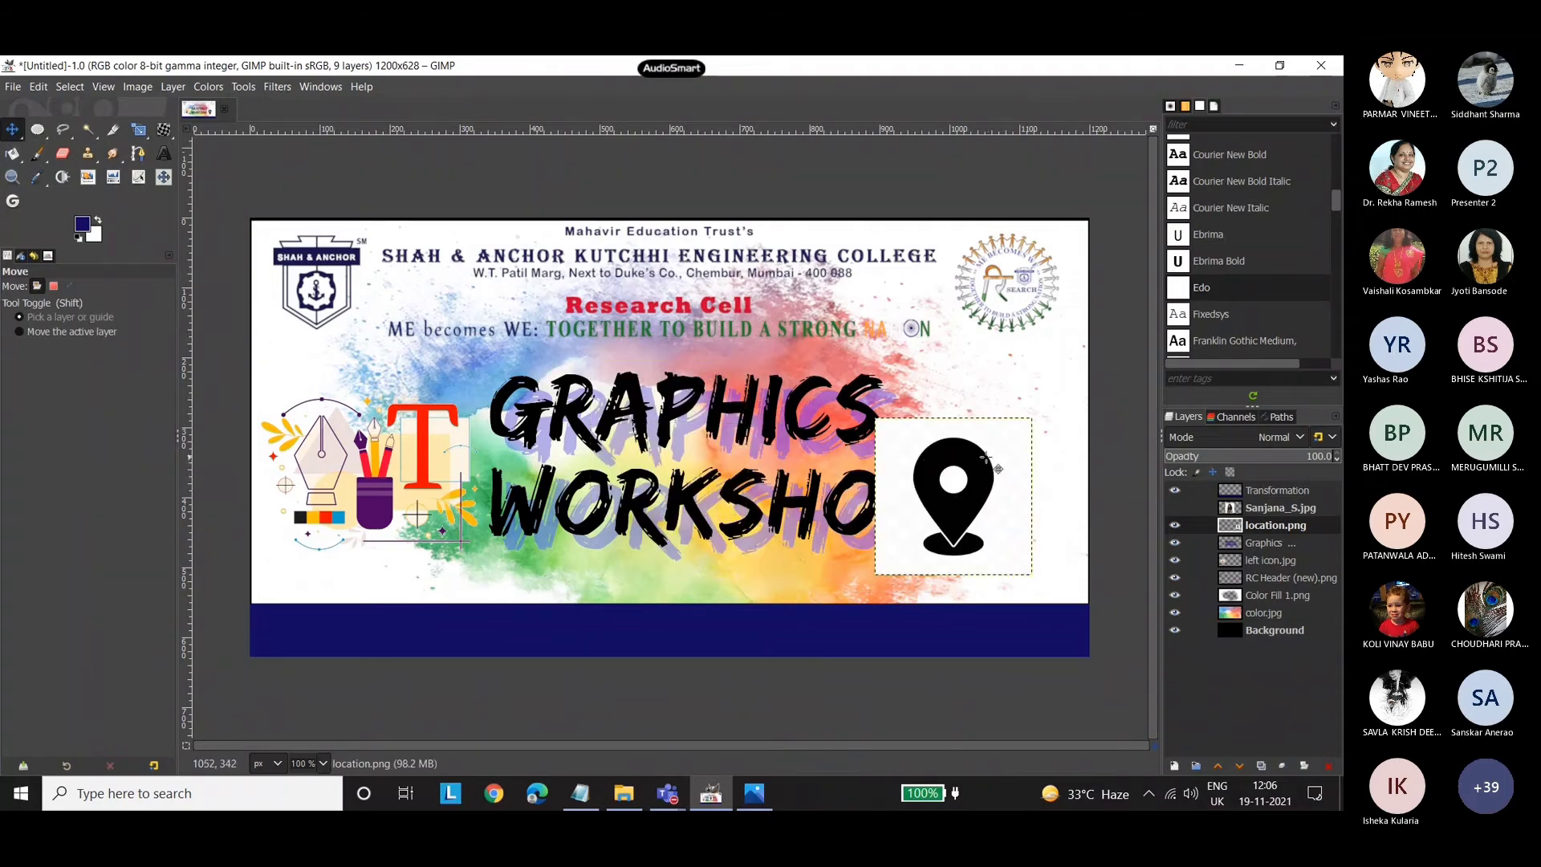
{"action": "left_click_drag", "start_coordinate": [964, 483], "coordinate": [986, 482]}
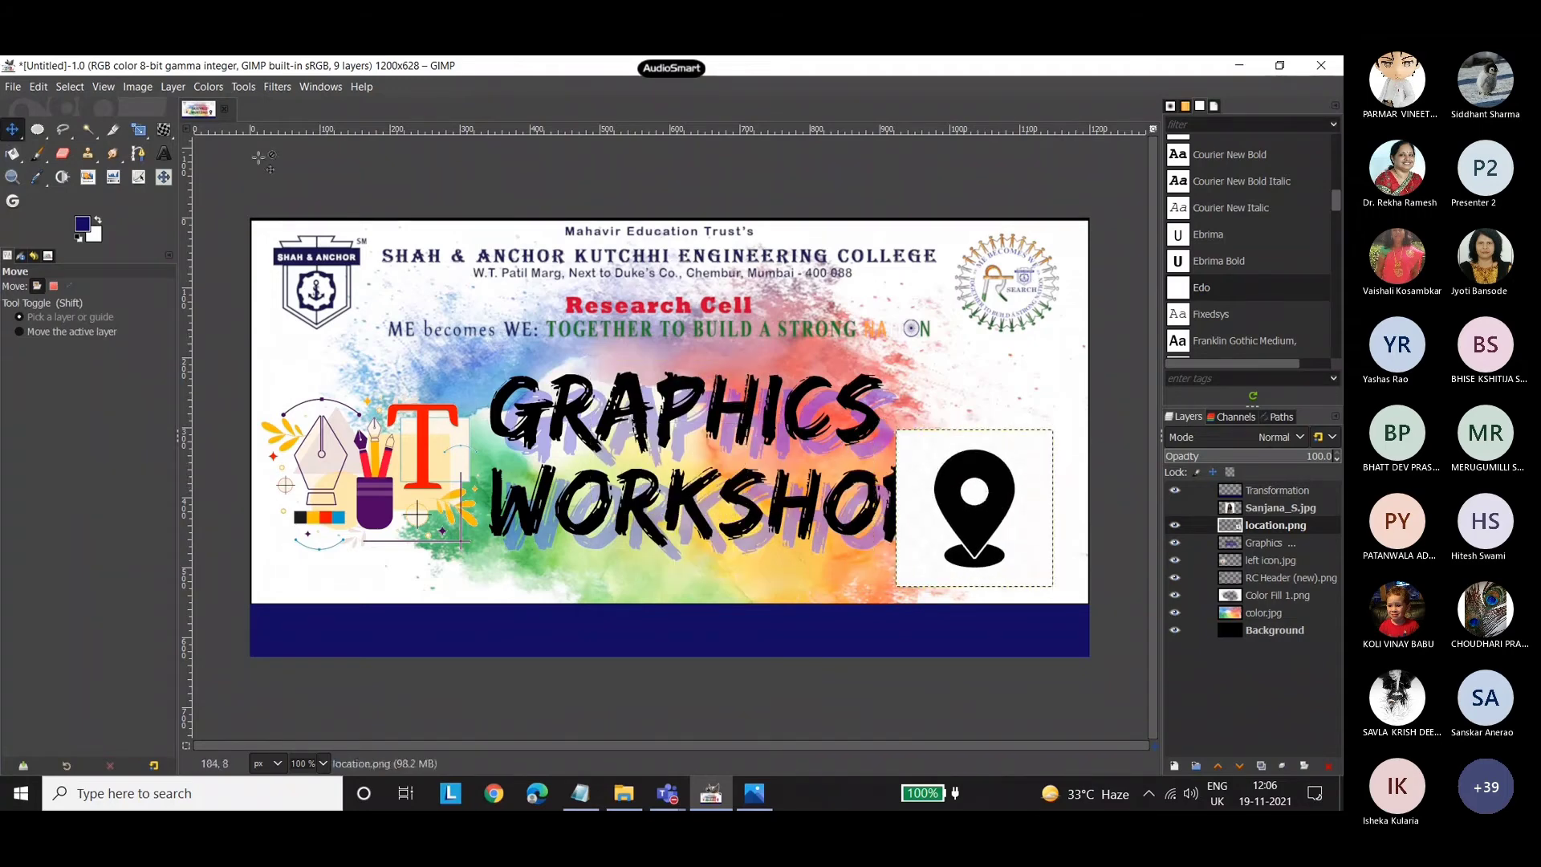
{"action": "left_click", "coordinate": [139, 129]}
{"action": "left_click", "coordinate": [1062, 432]}
{"action": "left_click_drag", "start_coordinate": [1061, 431], "coordinate": [978, 525]}
{"action": "left_click", "coordinate": [13, 130]}
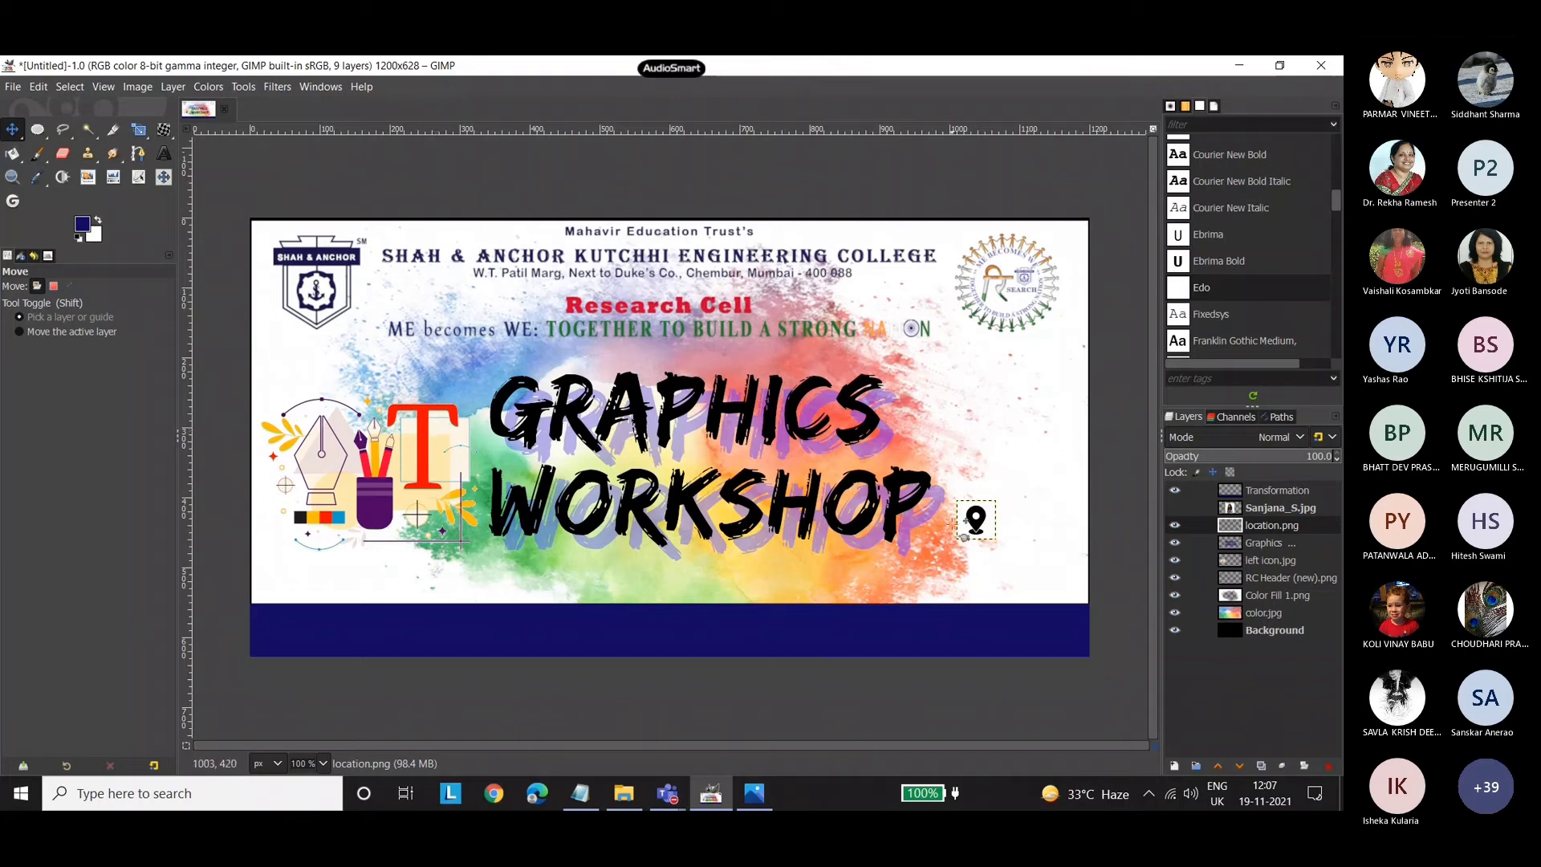
{"action": "left_click_drag", "start_coordinate": [967, 513], "coordinate": [981, 453]}
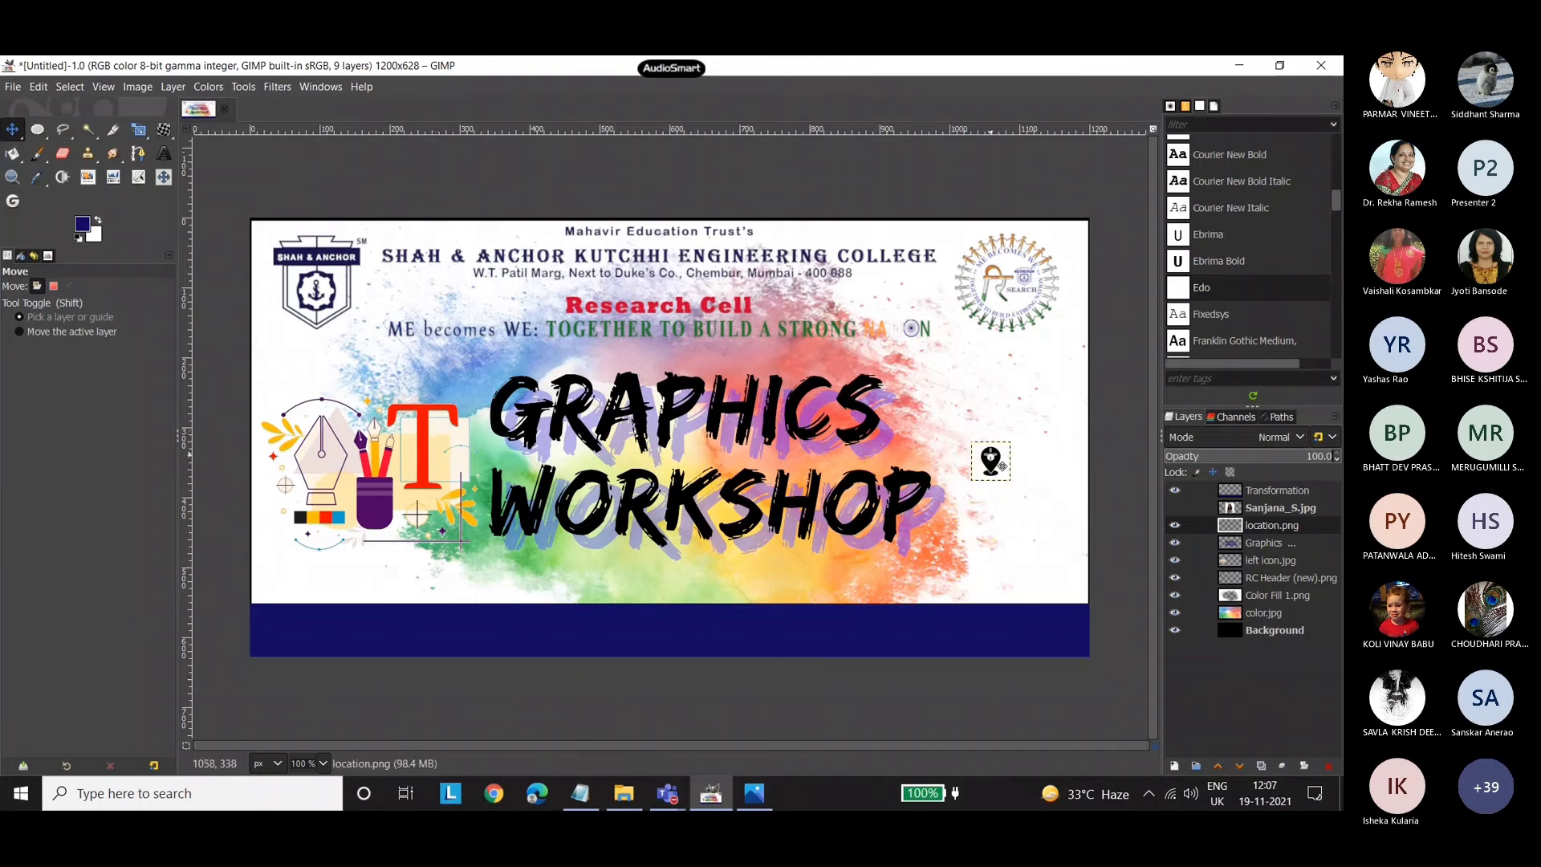
{"action": "left_click", "coordinate": [13, 87]}
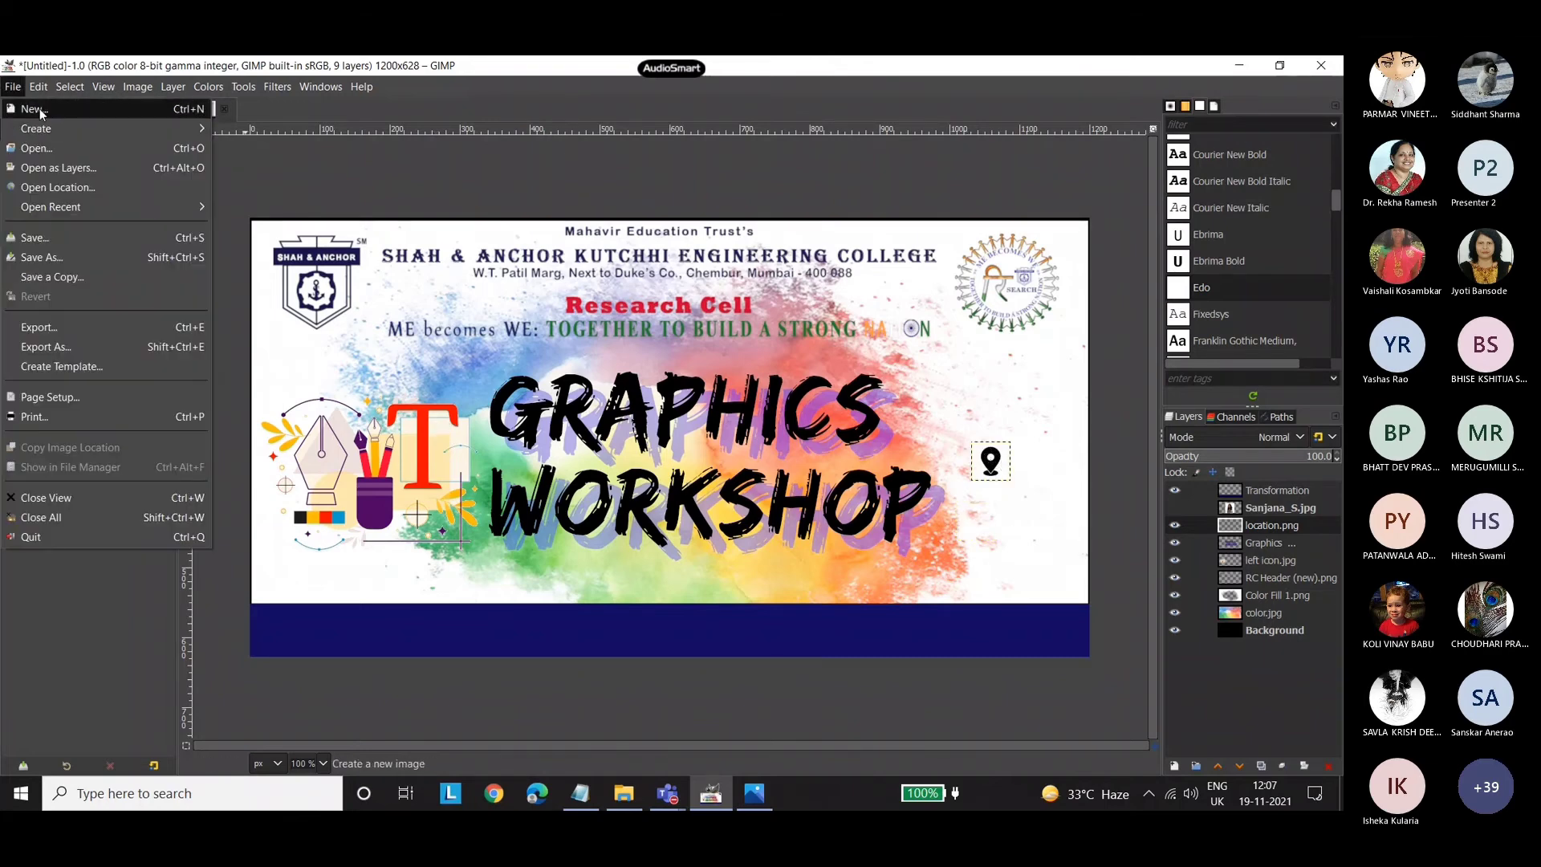
{"action": "left_click", "coordinate": [41, 108]}
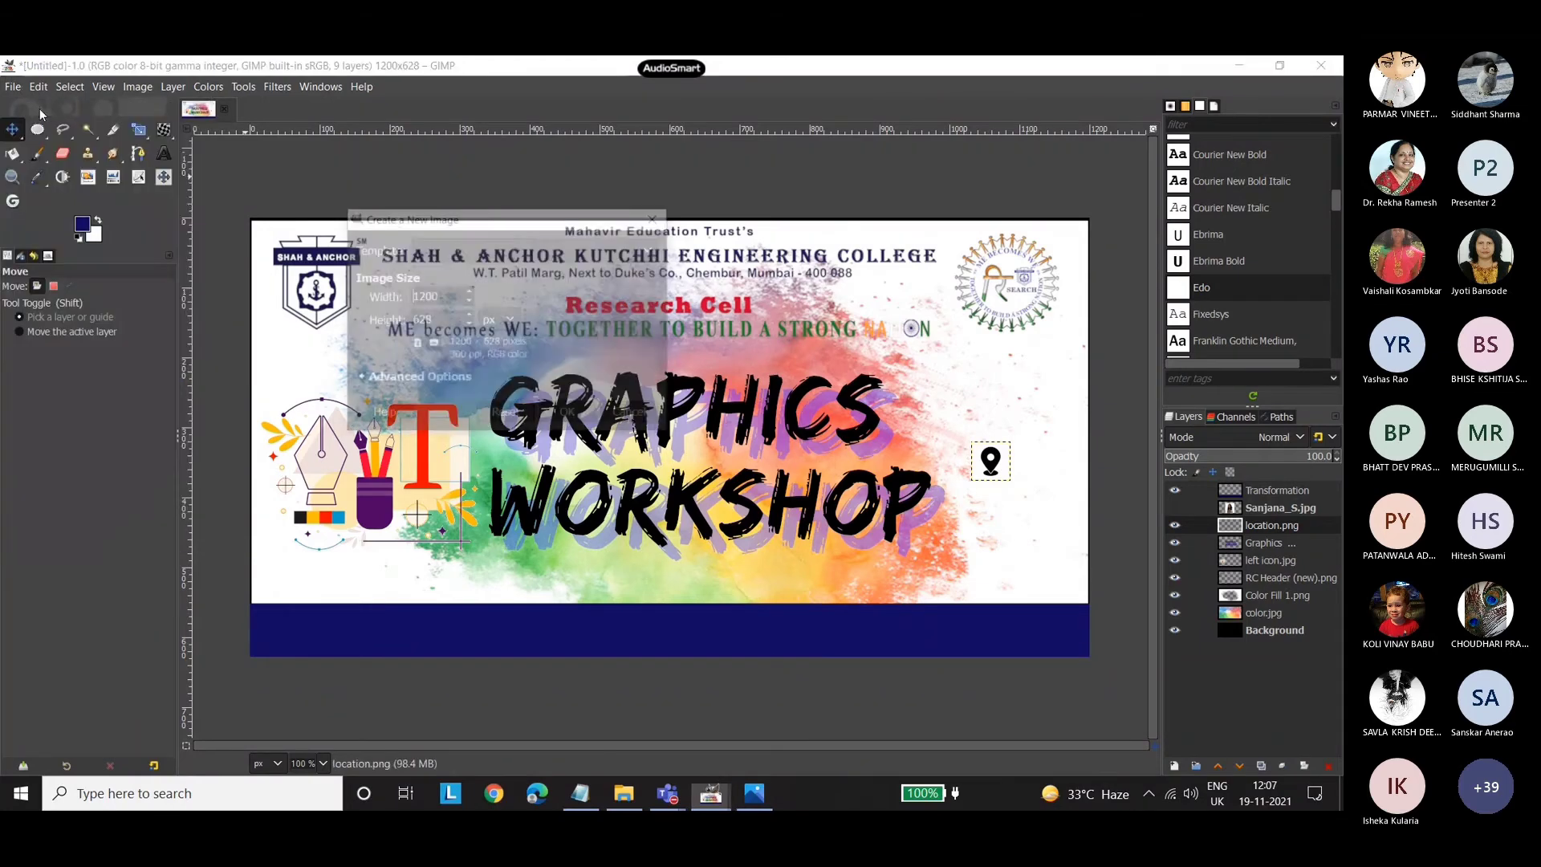
{"action": "left_click", "coordinate": [481, 250]}
{"action": "left_click", "coordinate": [447, 354]}
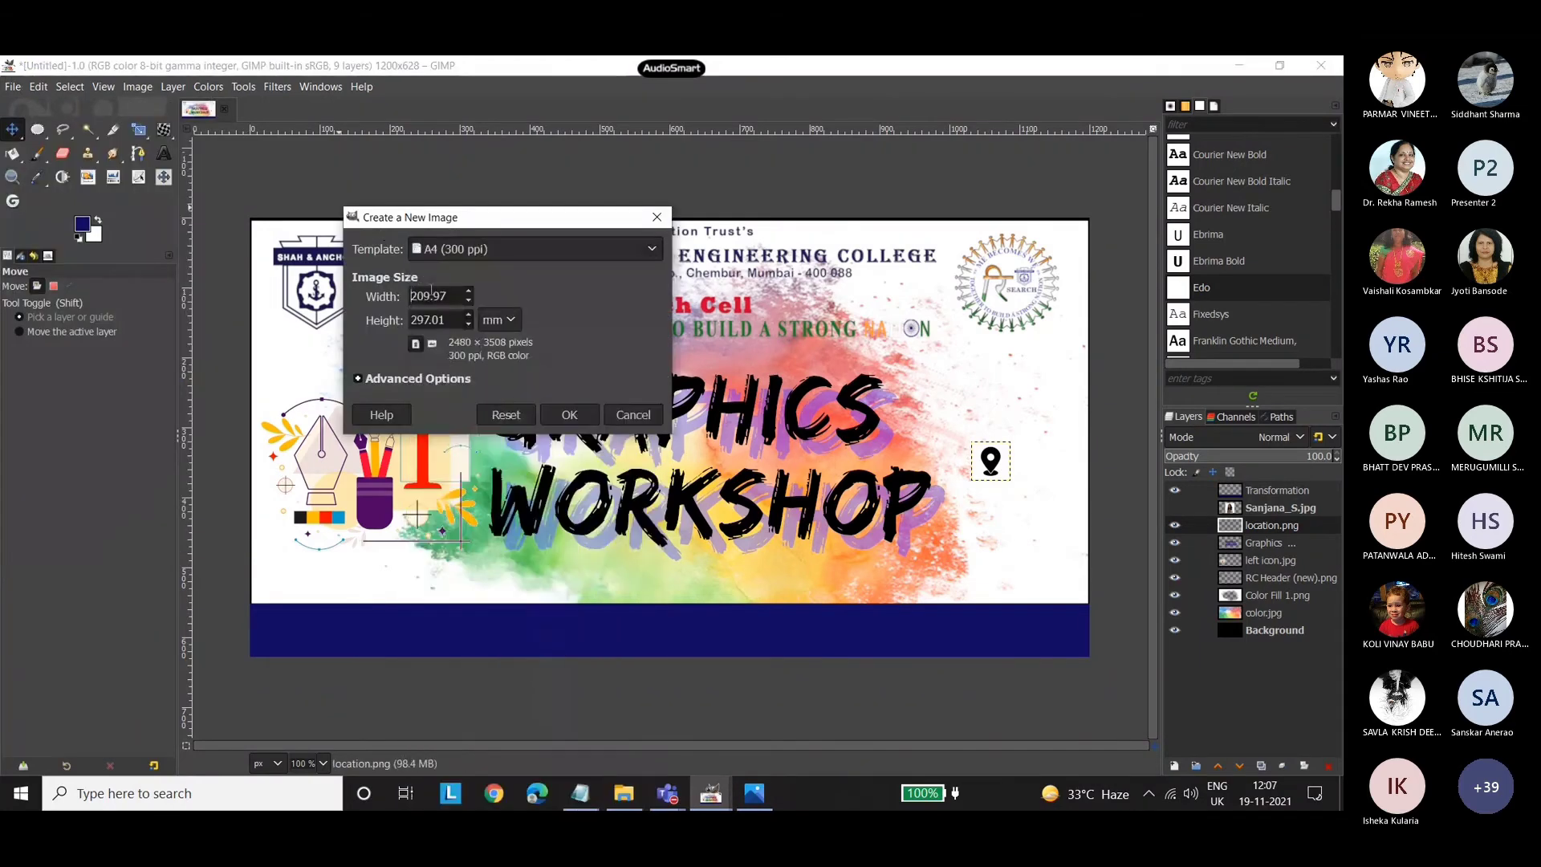
{"action": "left_click", "coordinate": [575, 414]}
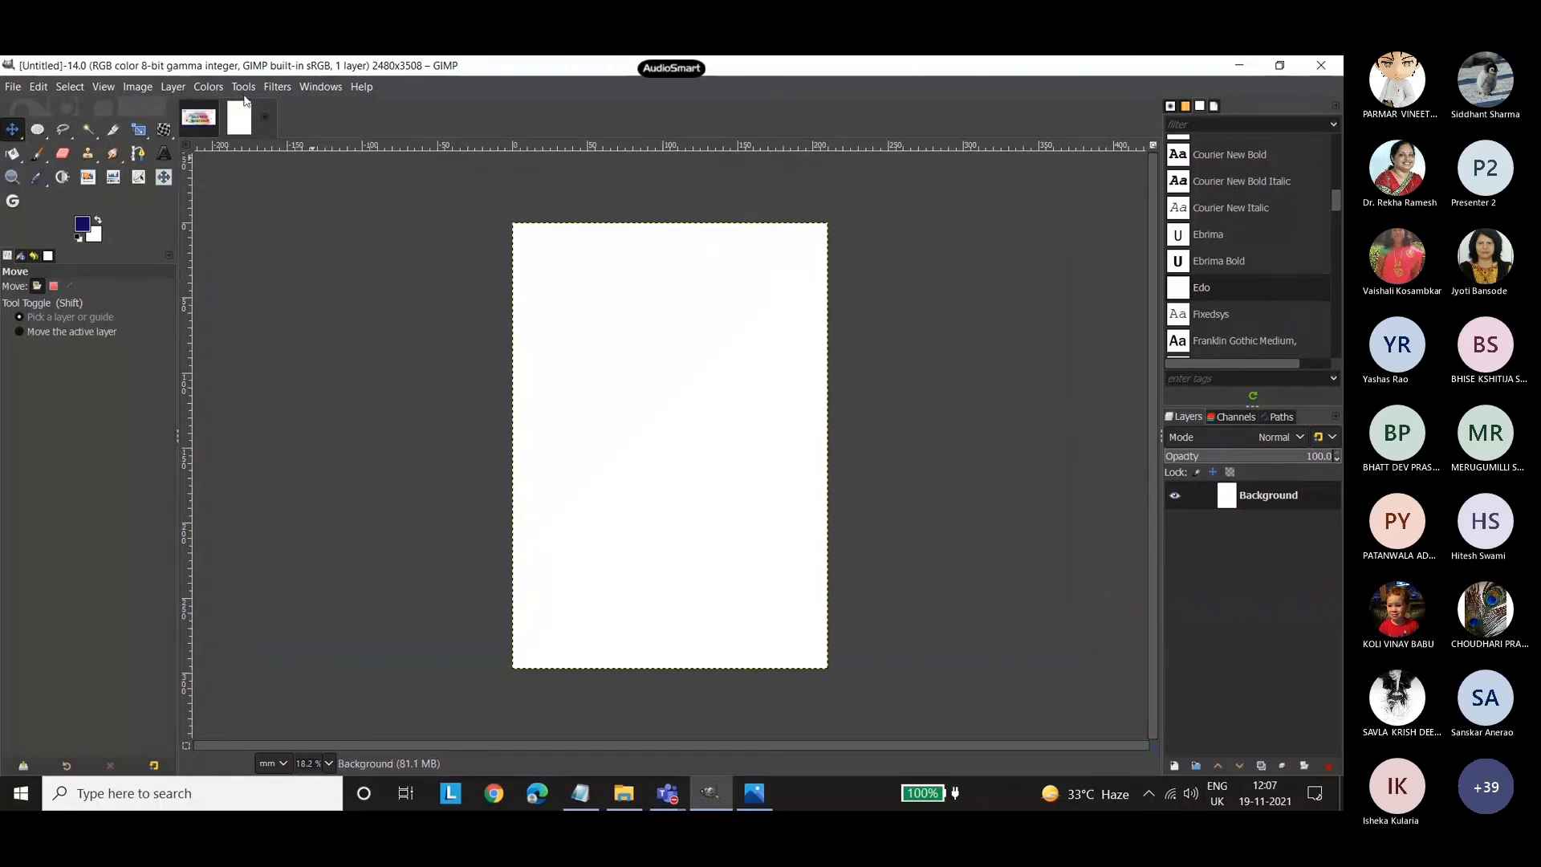
{"action": "key", "text": "ctrl+w"}
Create a new landscape image from the A4 (300 ppi) template.
{"action": "left_click", "coordinate": [13, 87]}
{"action": "left_click", "coordinate": [32, 109]}
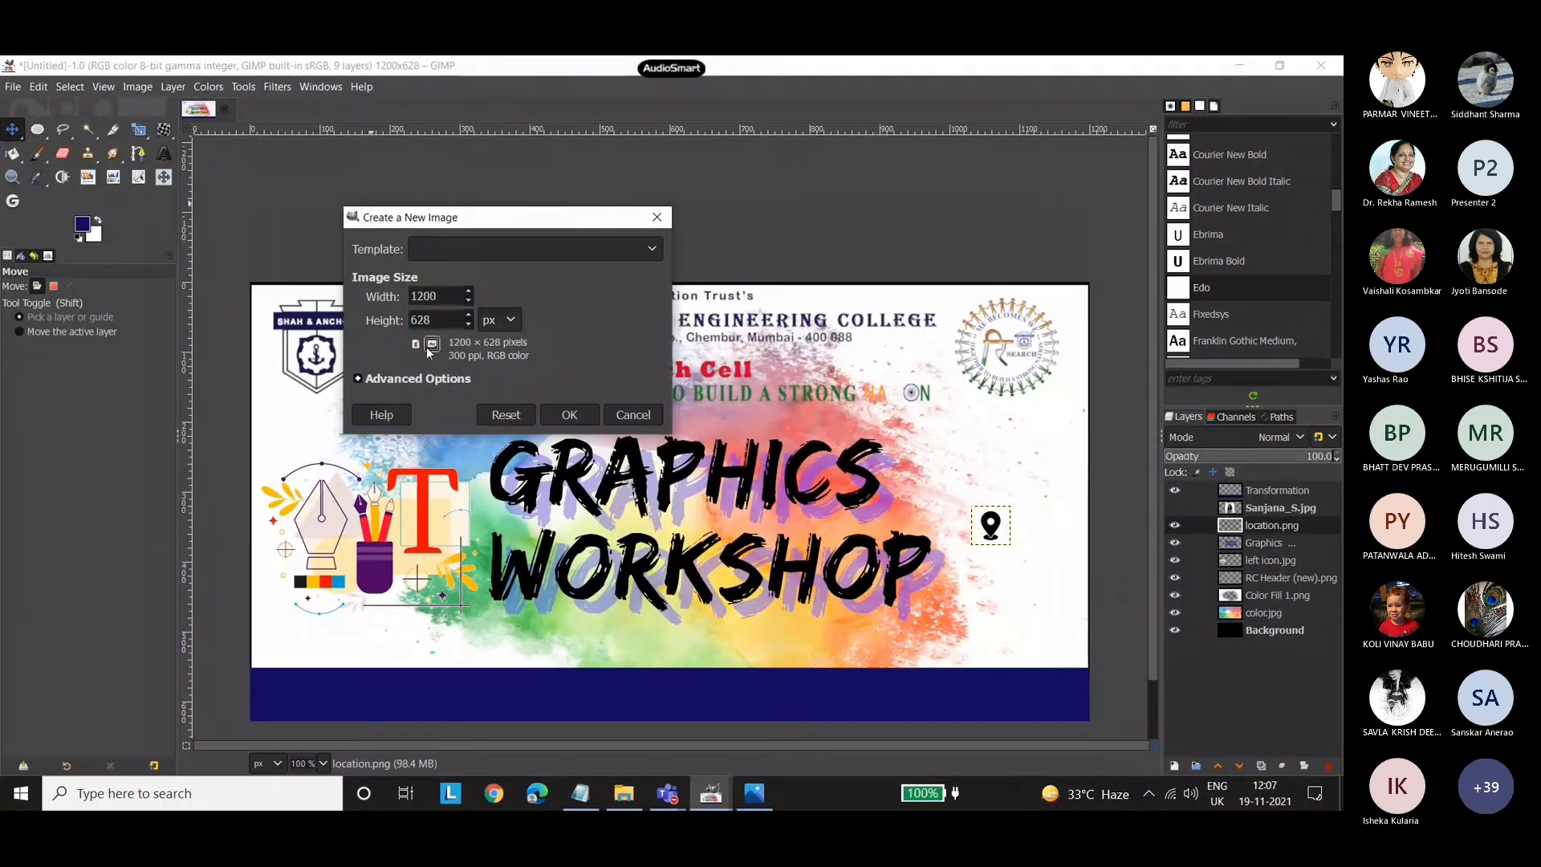
{"action": "left_click", "coordinate": [449, 250]}
{"action": "left_click", "coordinate": [432, 343]}
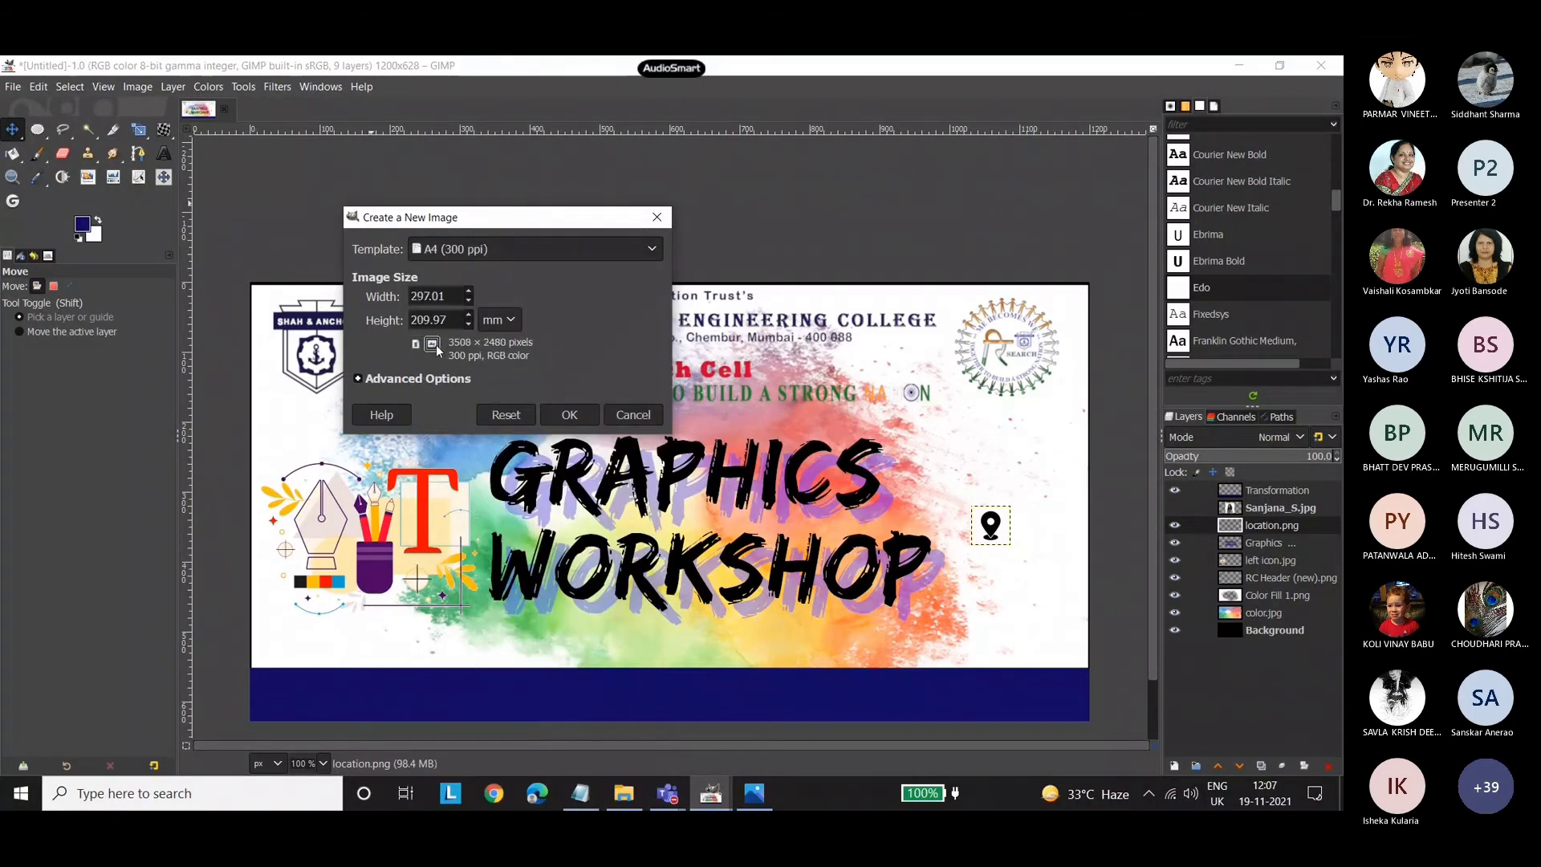
{"action": "left_click", "coordinate": [569, 414]}
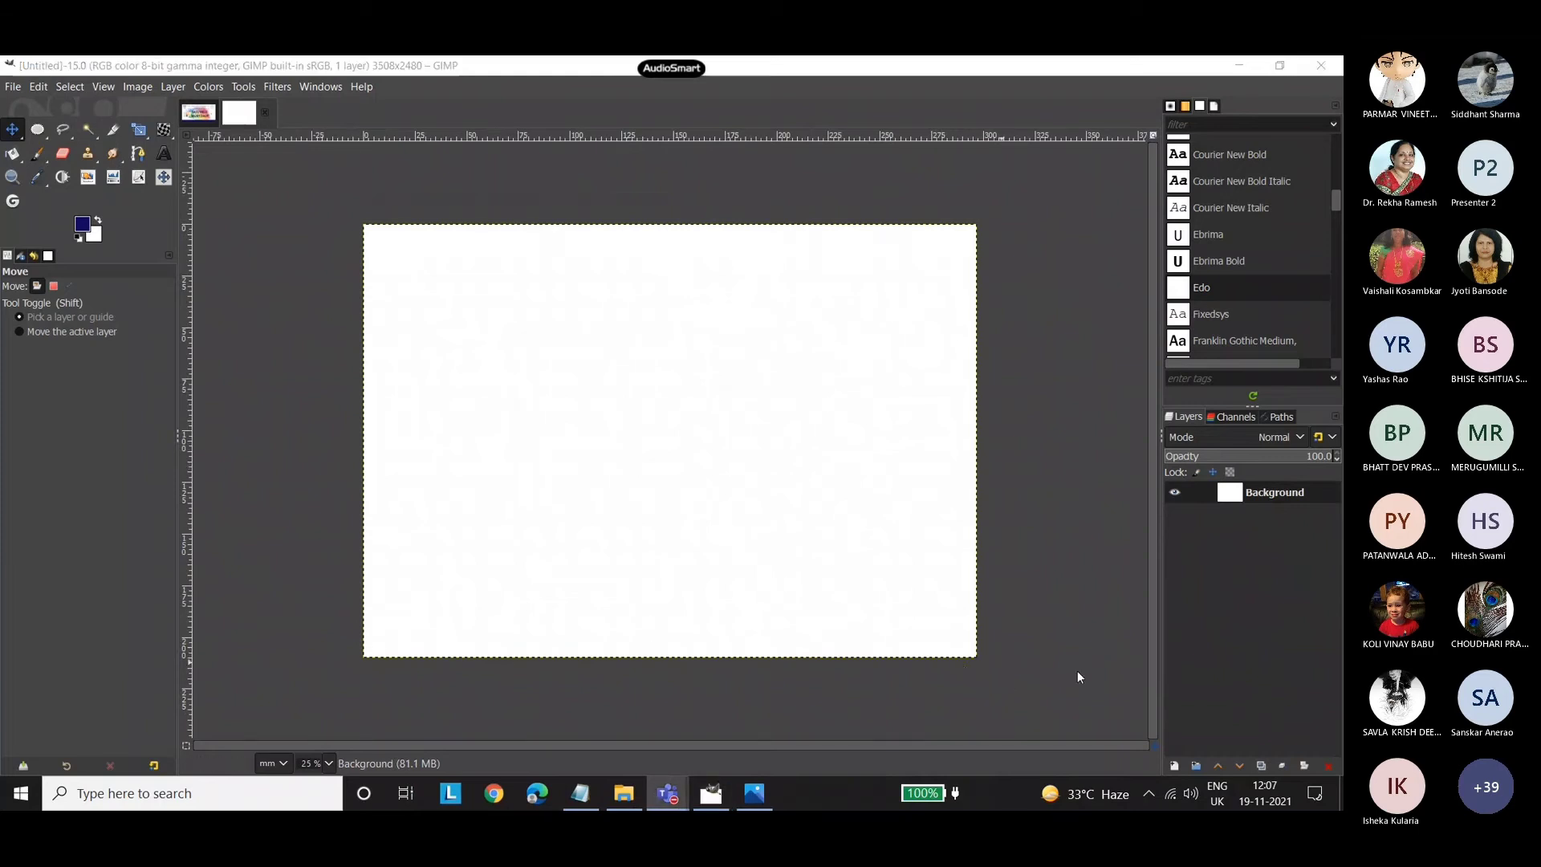
Add 5517447.jpg from the Resources Workshop folder as a new layer and nudge it towards the middle of the page.
{"action": "left_click", "coordinate": [624, 793]}
{"action": "left_click", "coordinate": [16, 195]}
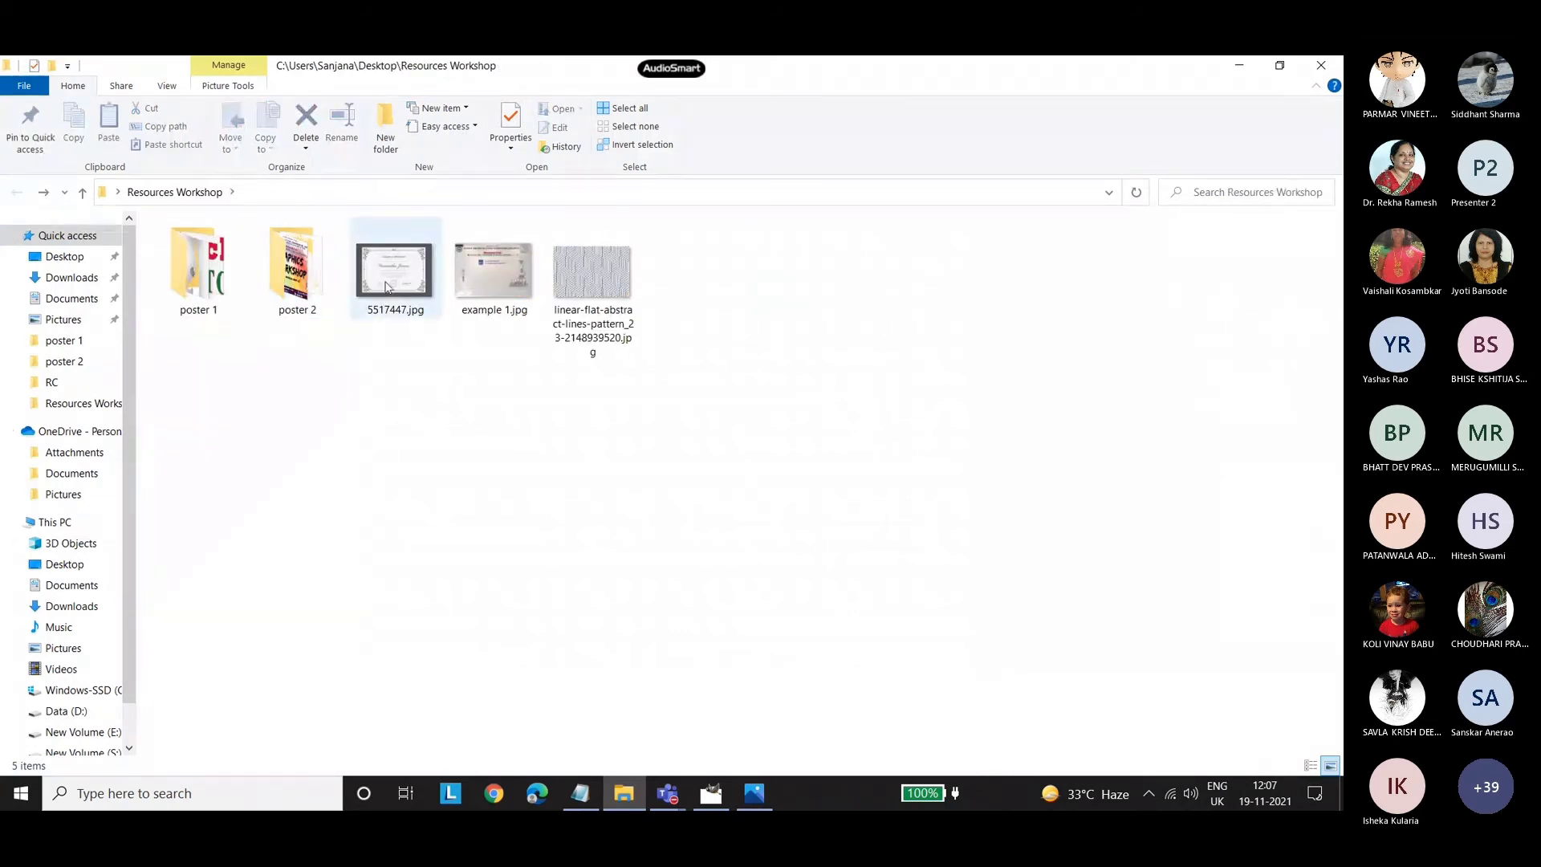
{"action": "left_click_drag", "start_coordinate": [397, 289], "coordinate": [661, 437]}
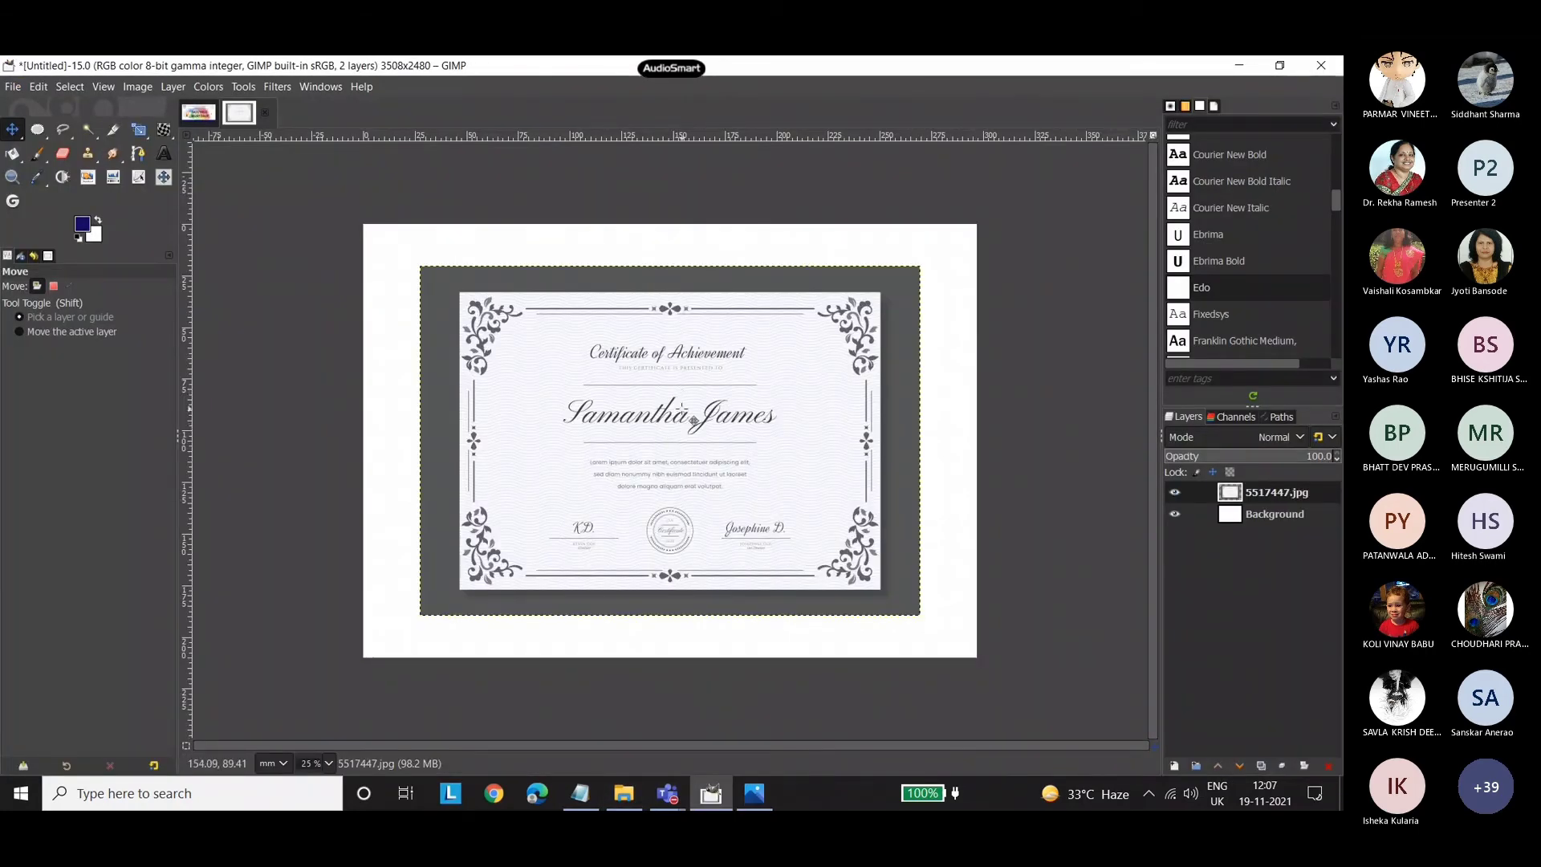
{"action": "left_click_drag", "start_coordinate": [689, 426], "coordinate": [683, 430]}
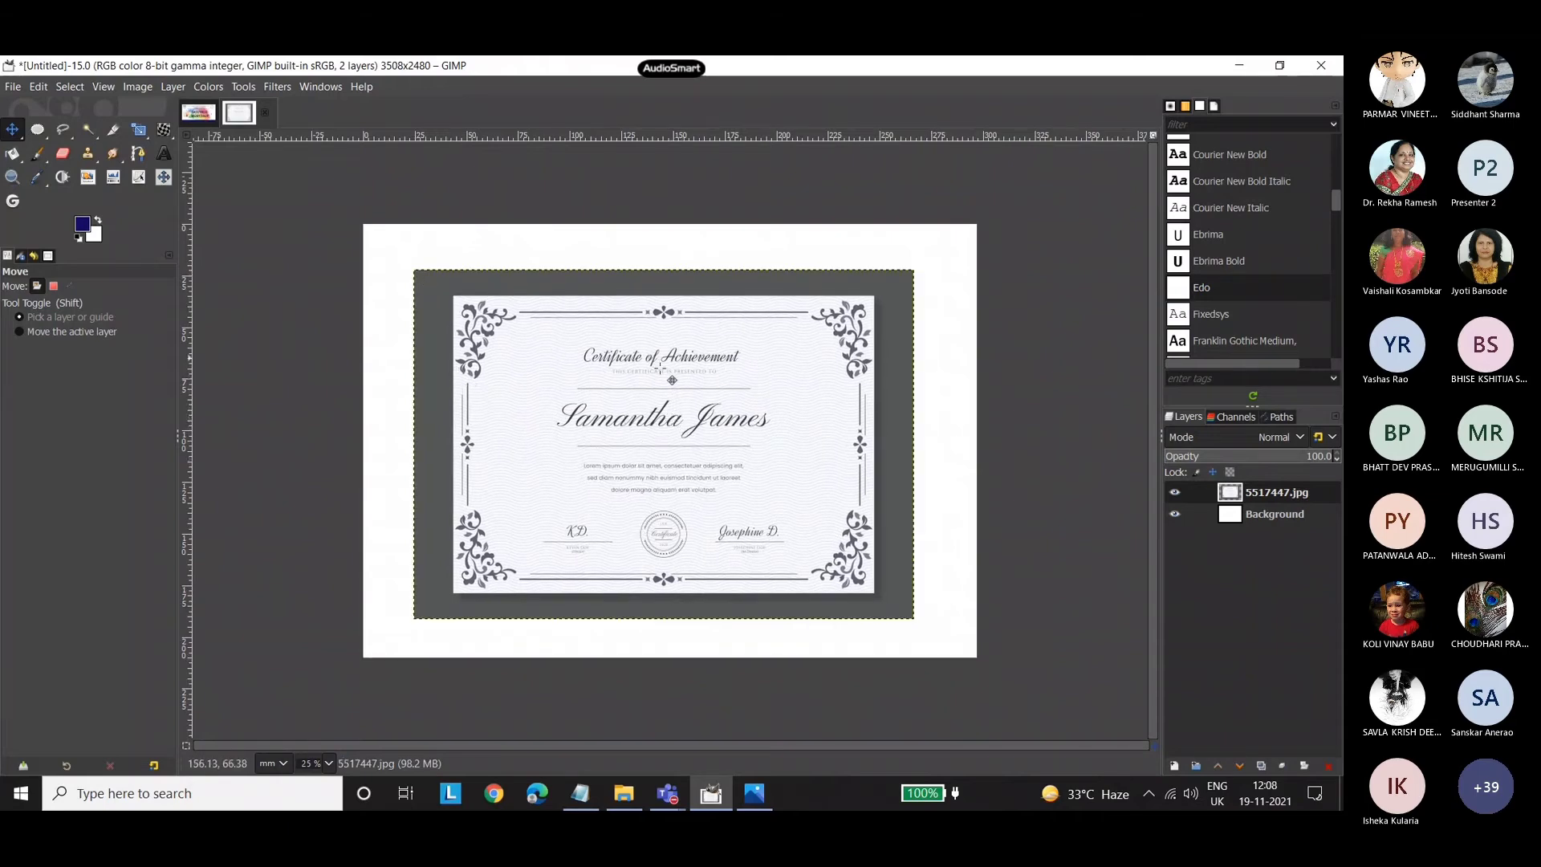
Crop the image to the edges of the certificate sheet, about 2420 by 1716 px, cutting off the dark surround.
{"action": "left_click", "coordinate": [113, 129]}
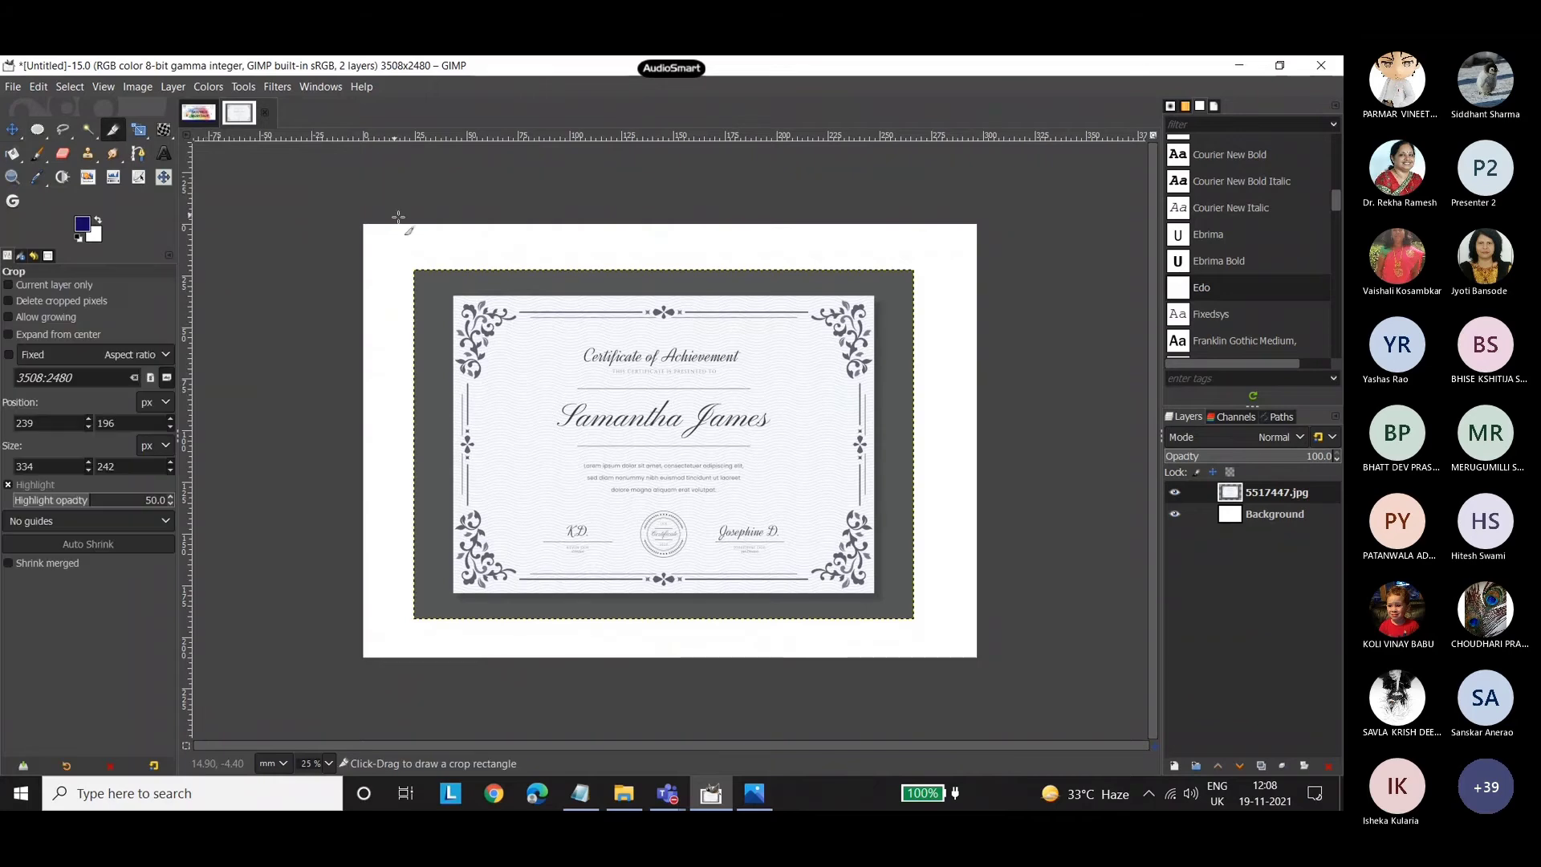
{"action": "left_click_drag", "start_coordinate": [453, 295], "coordinate": [875, 595]}
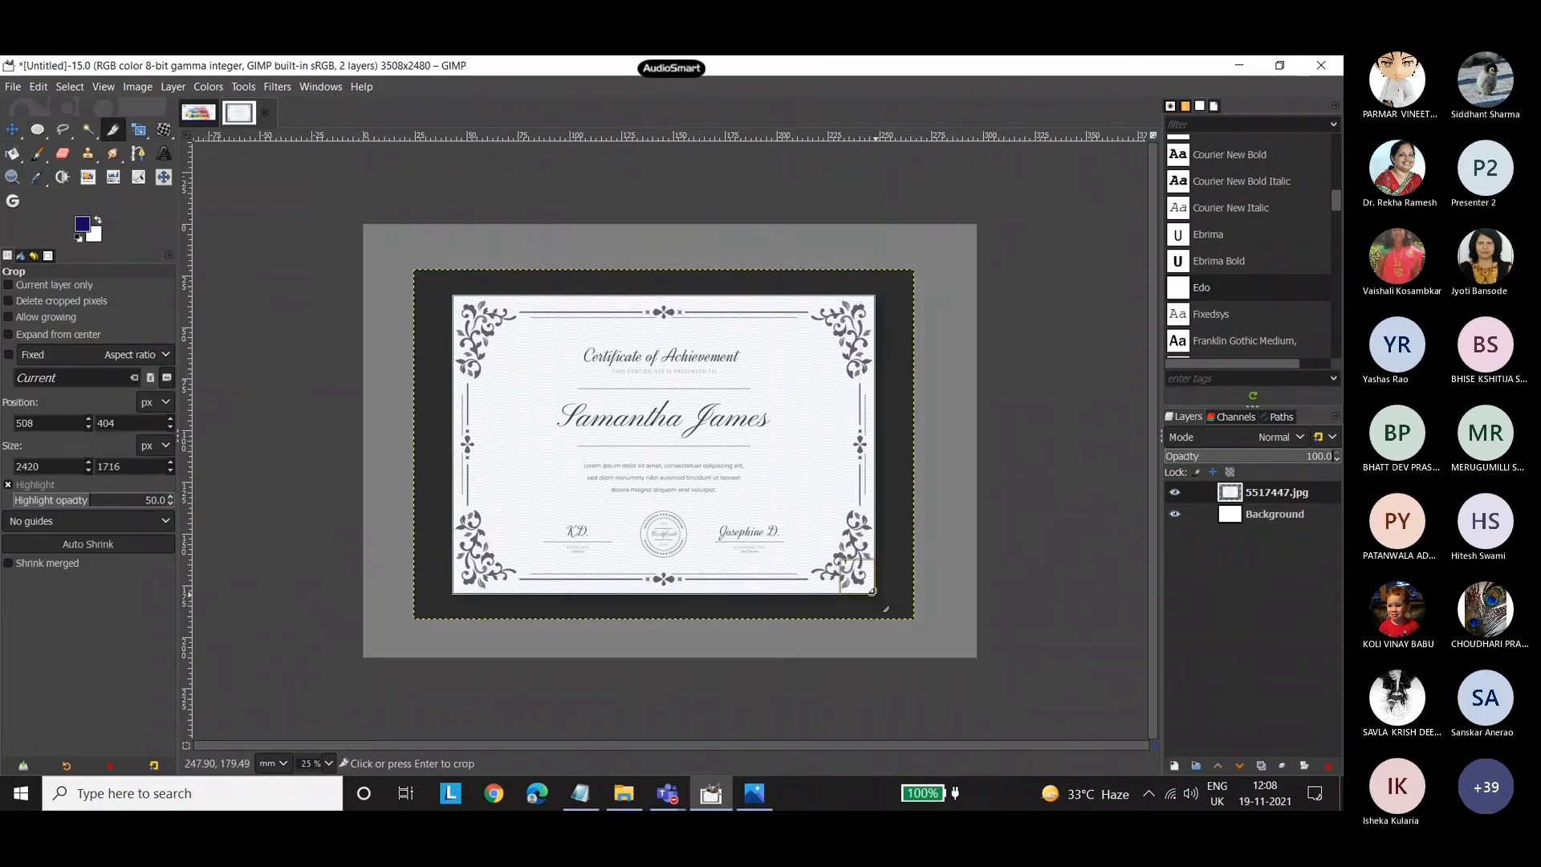
{"action": "left_click", "coordinate": [803, 491]}
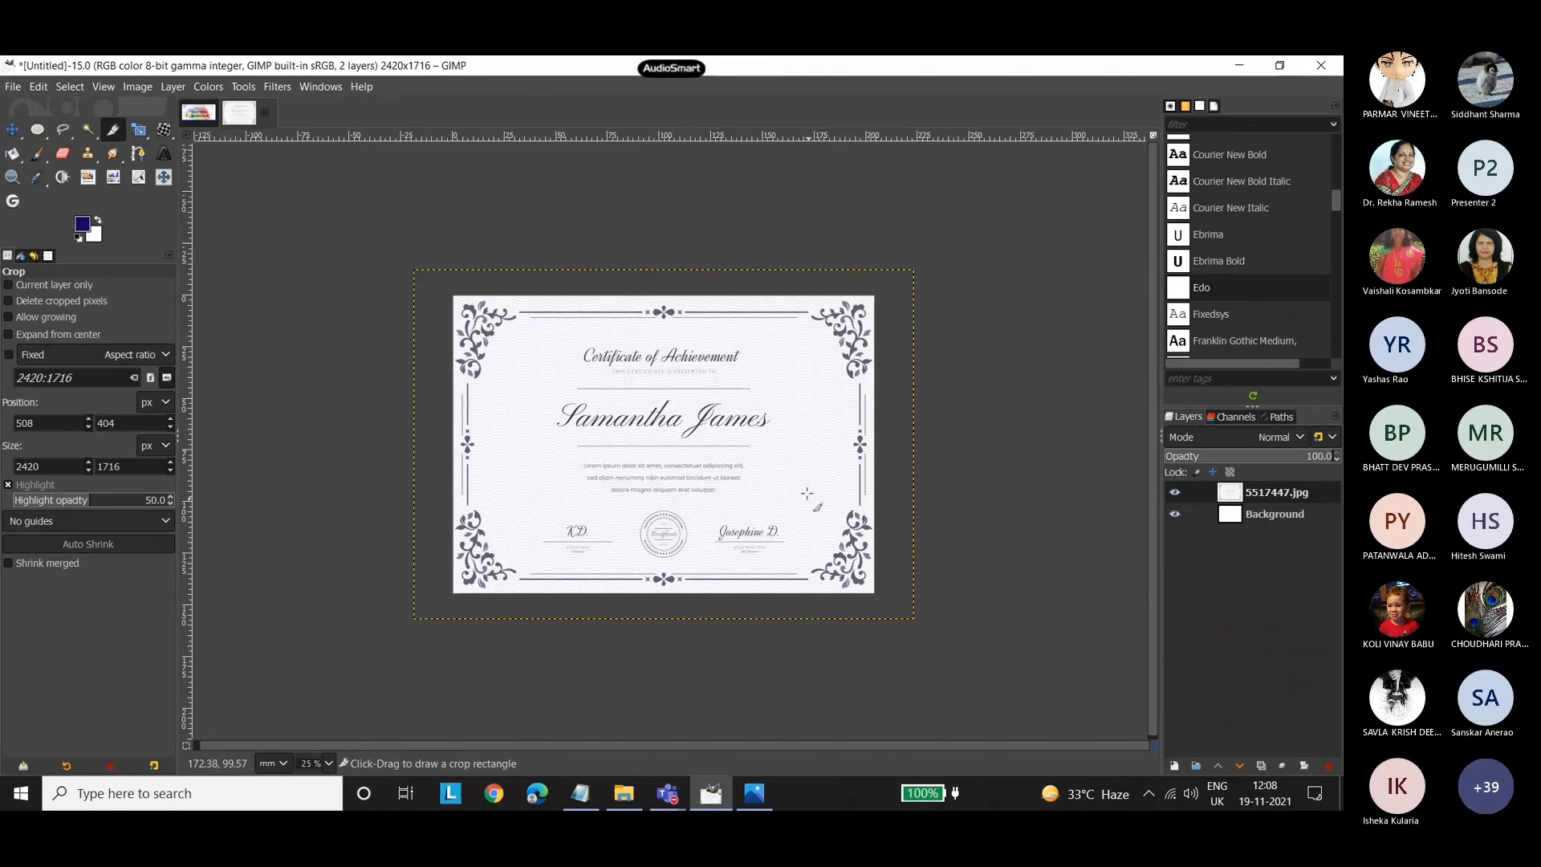
Clear the certificate's pale paper colour to white using Select by Color, and drop the selection.
{"action": "left_click", "coordinate": [329, 764]}
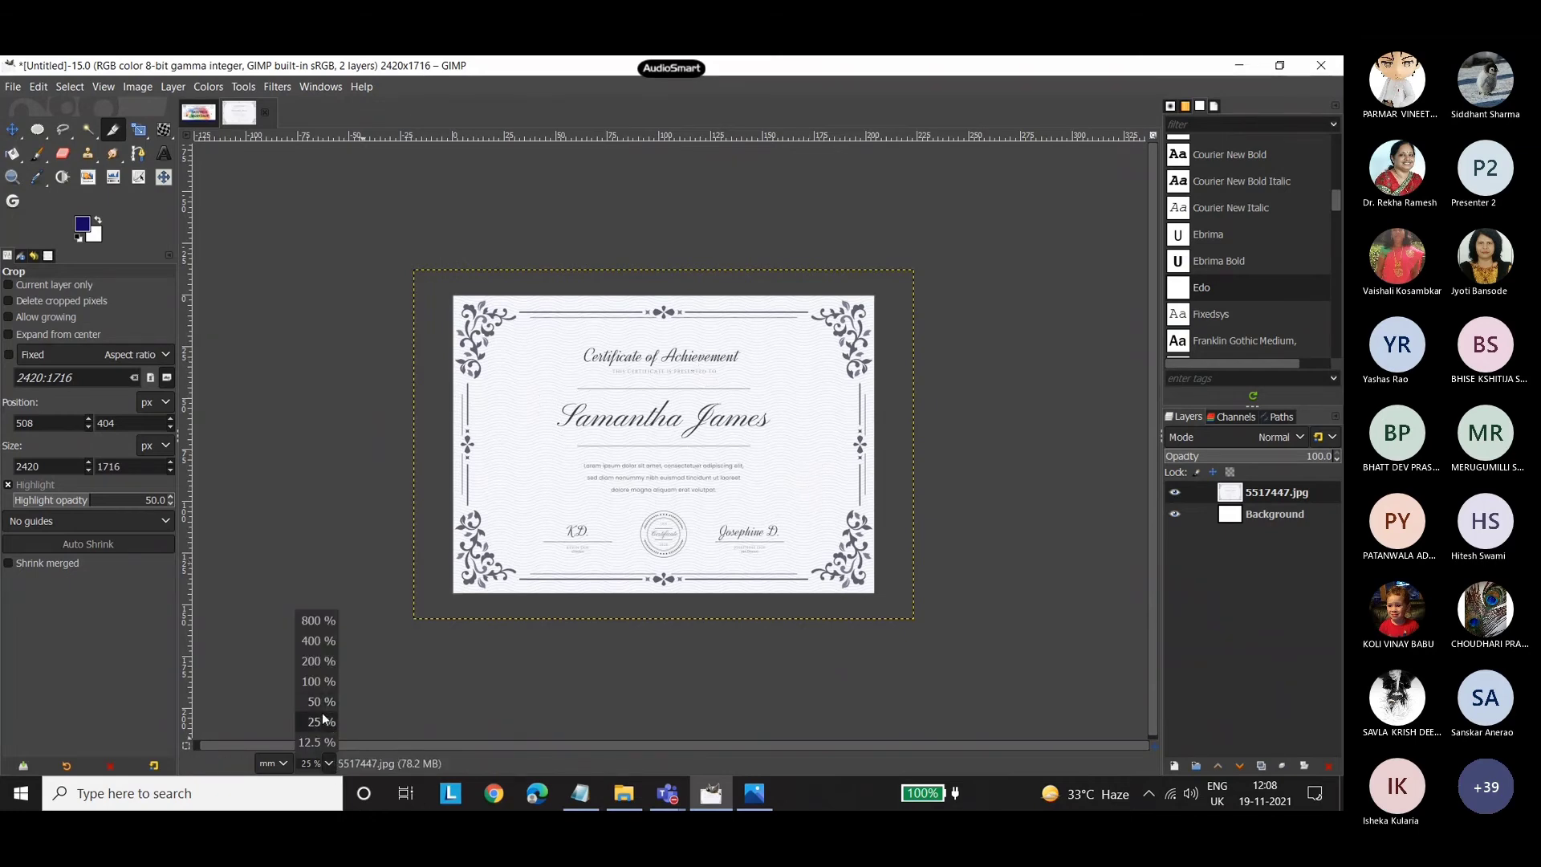
{"action": "left_click", "coordinate": [326, 763]}
{"action": "left_click", "coordinate": [299, 765]}
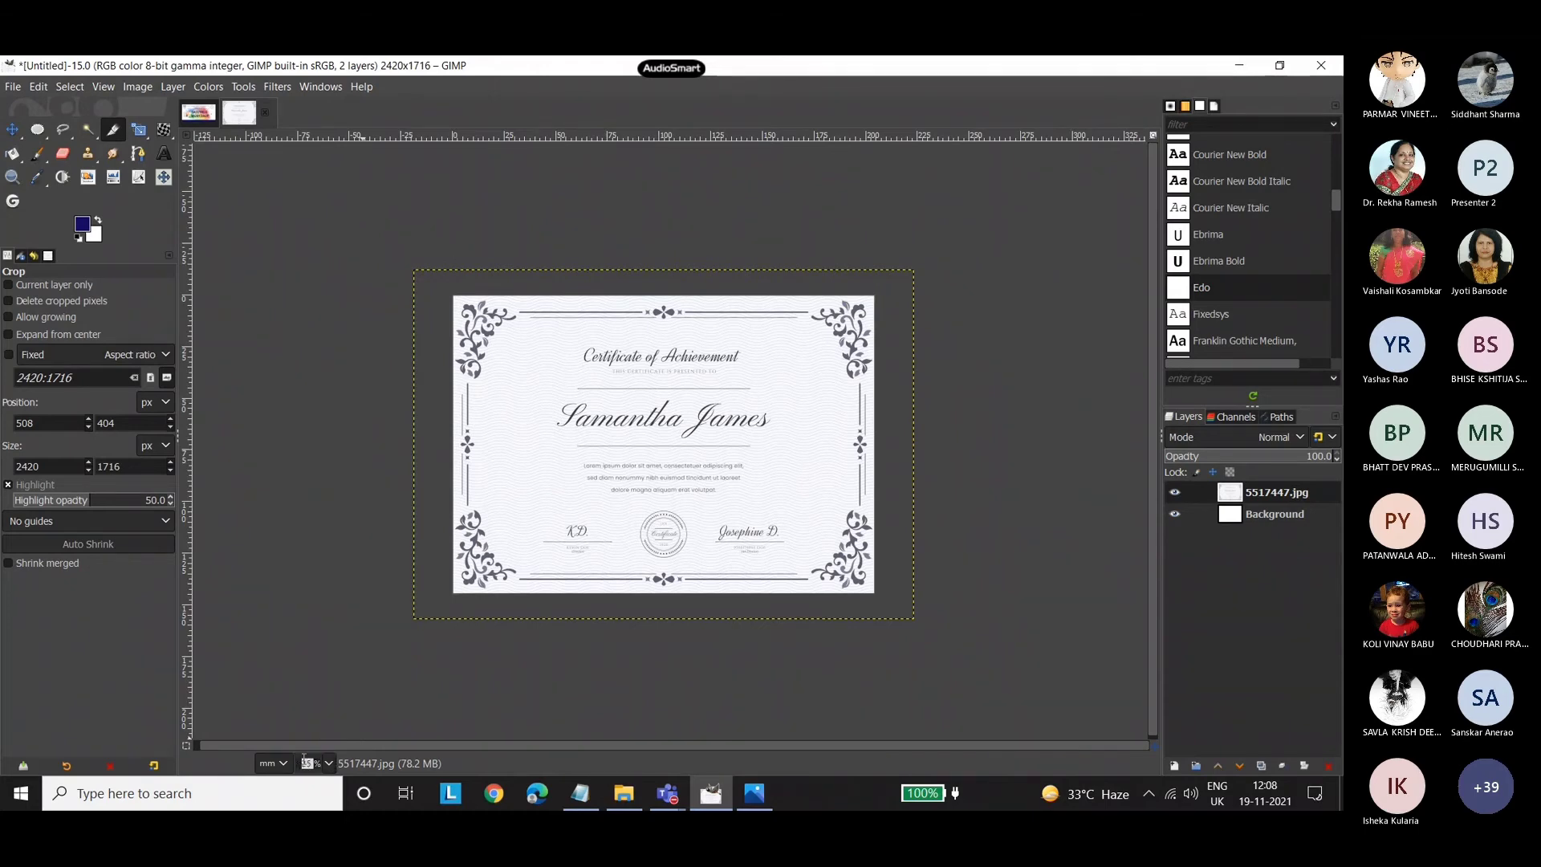
{"action": "type", "text": "33"}
{"action": "key", "text": "Return"}
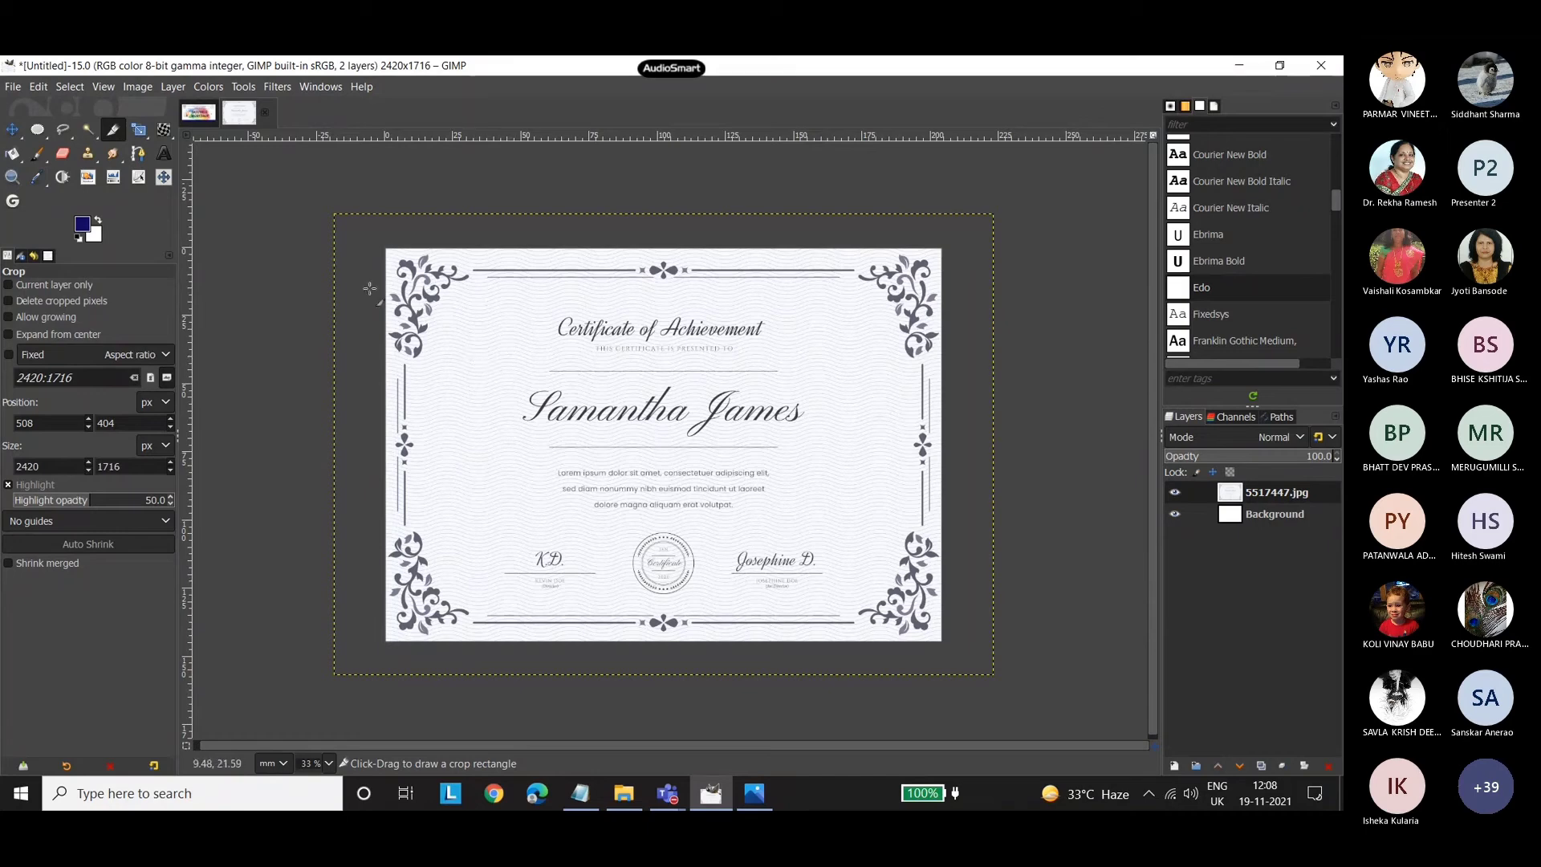
{"action": "left_click", "coordinate": [86, 134]}
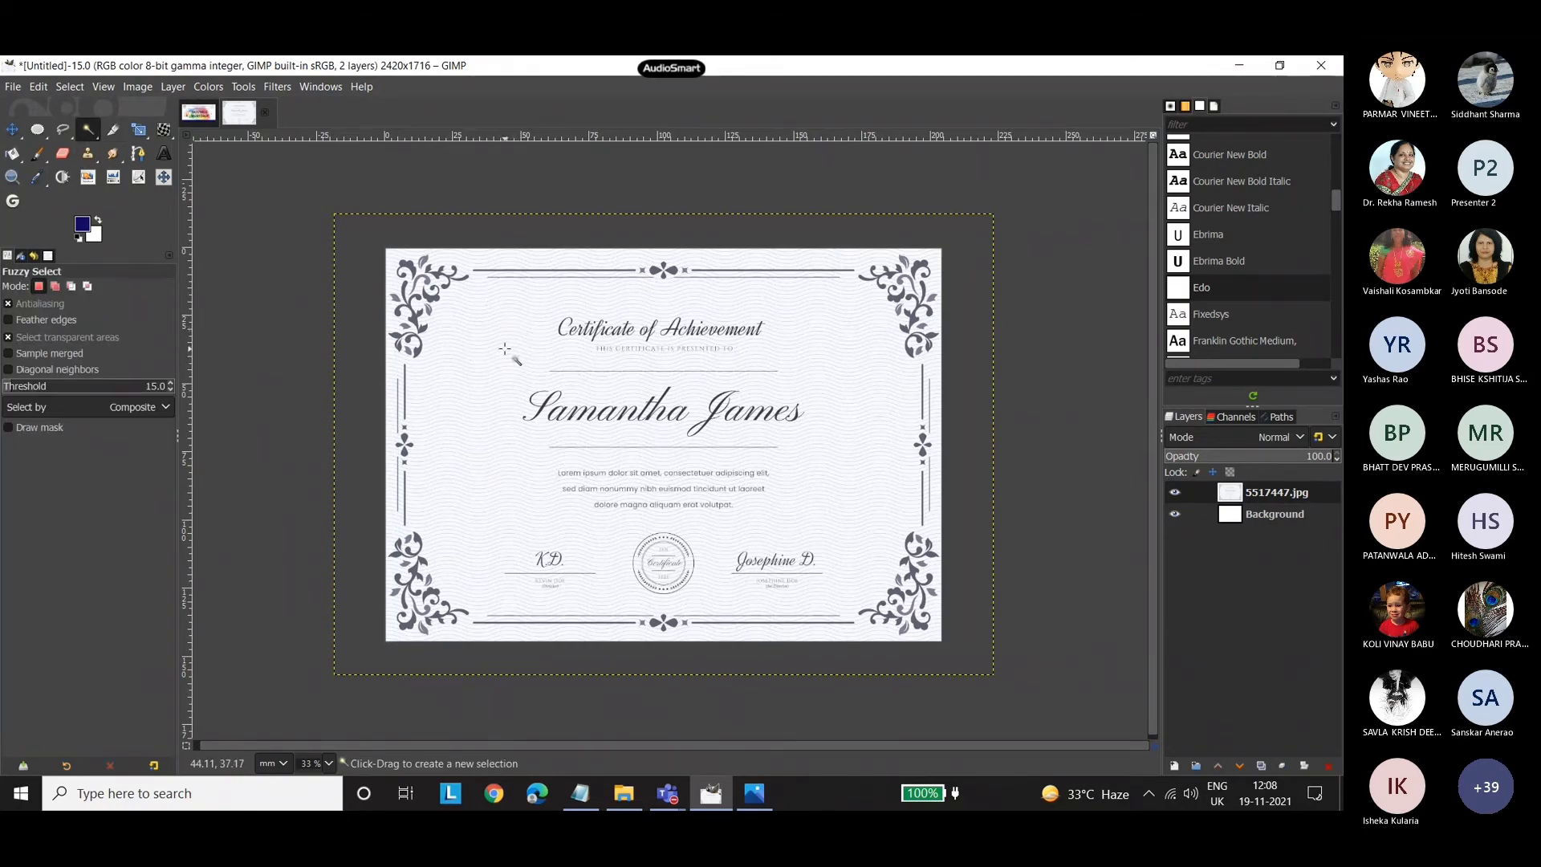
{"action": "left_click", "coordinate": [328, 763]}
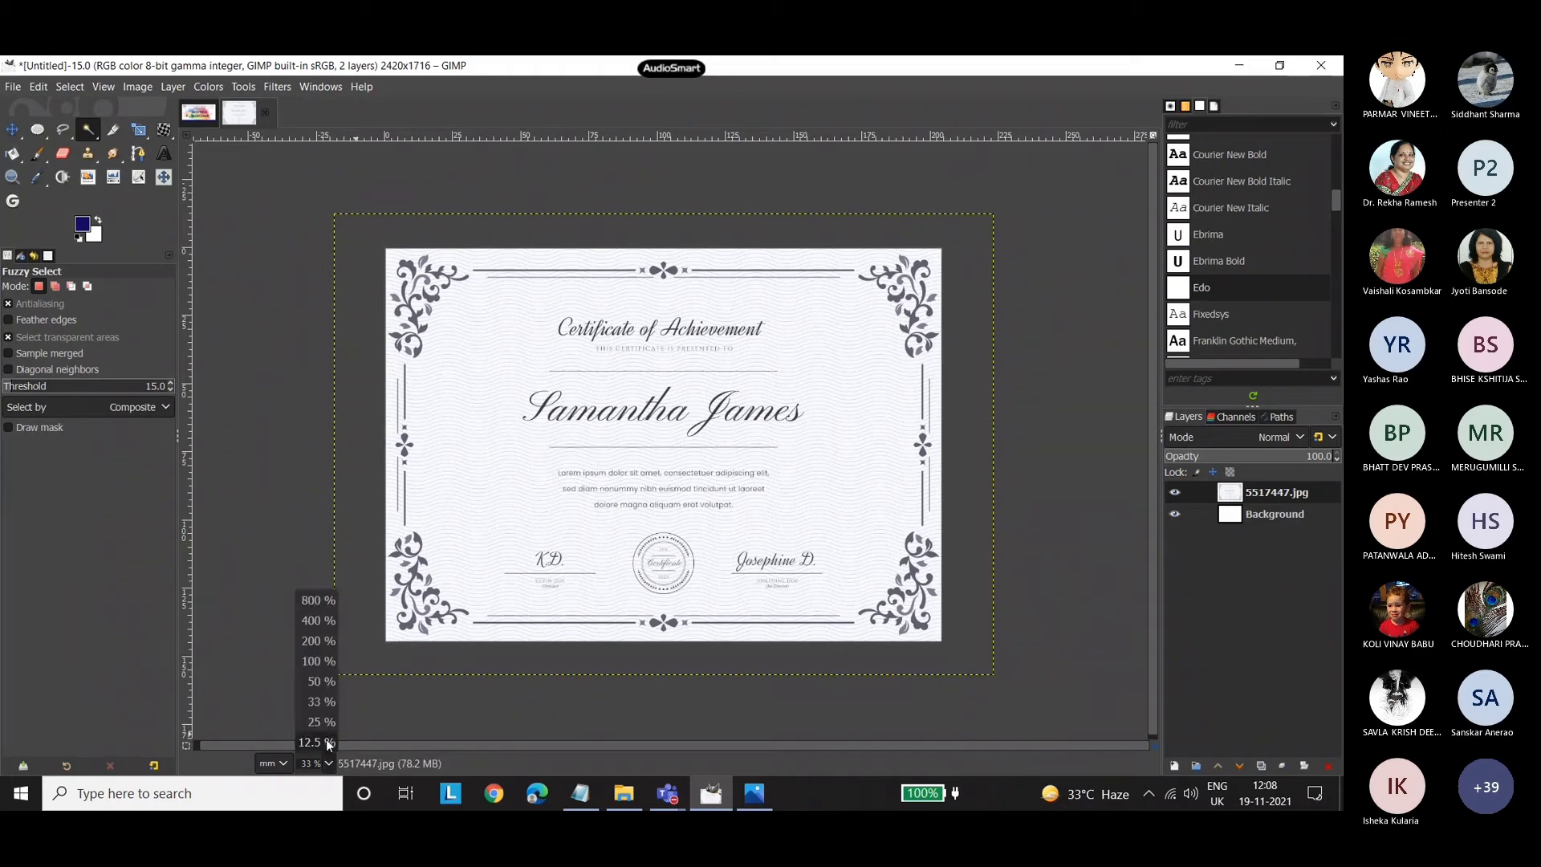
{"action": "left_click", "coordinate": [324, 662]}
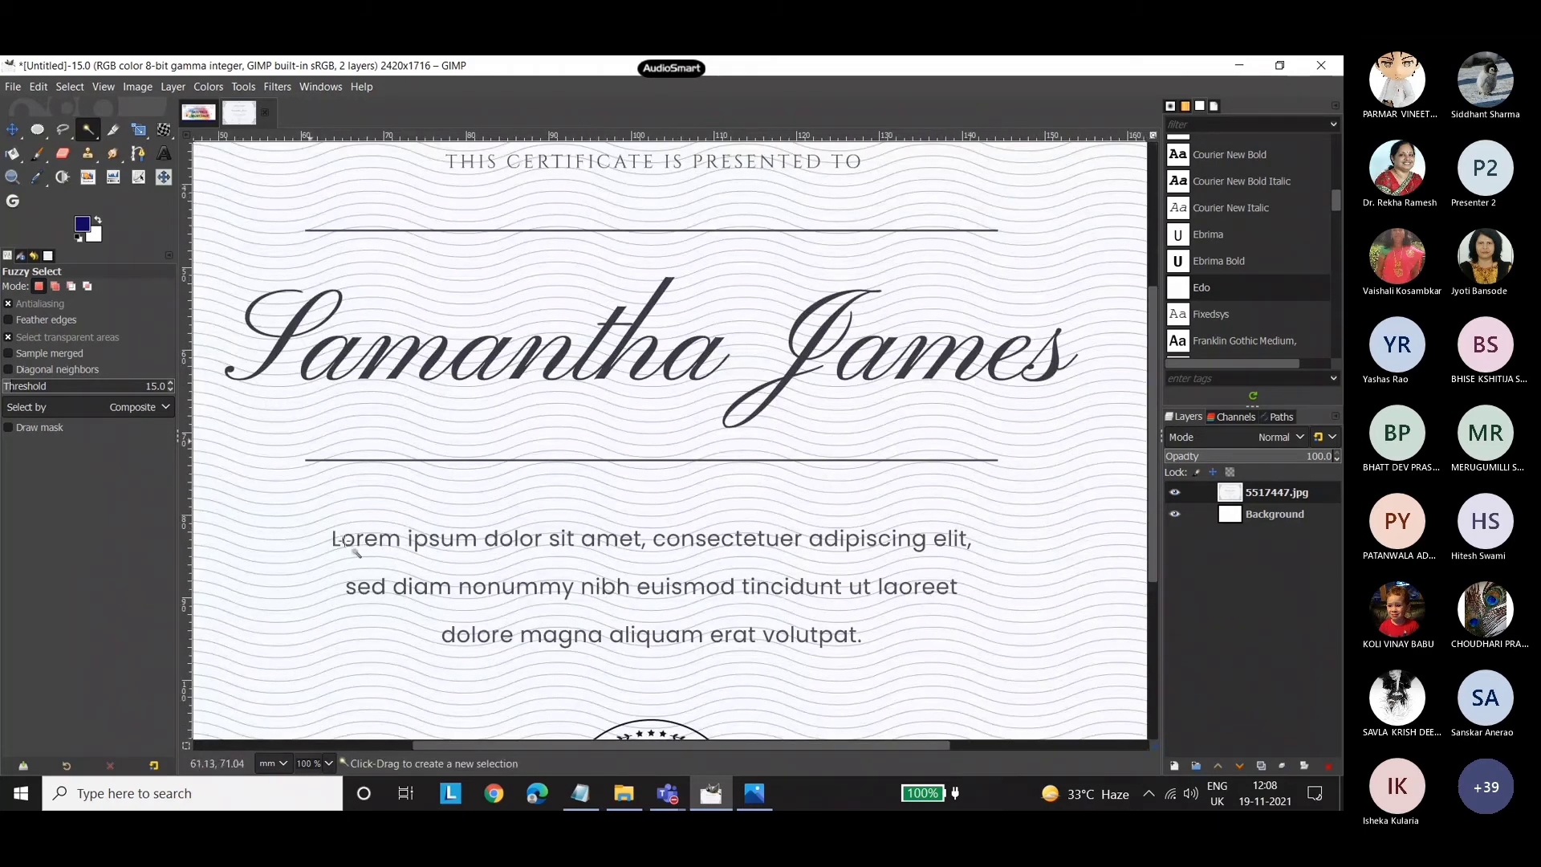
{"action": "right_click", "coordinate": [90, 128]}
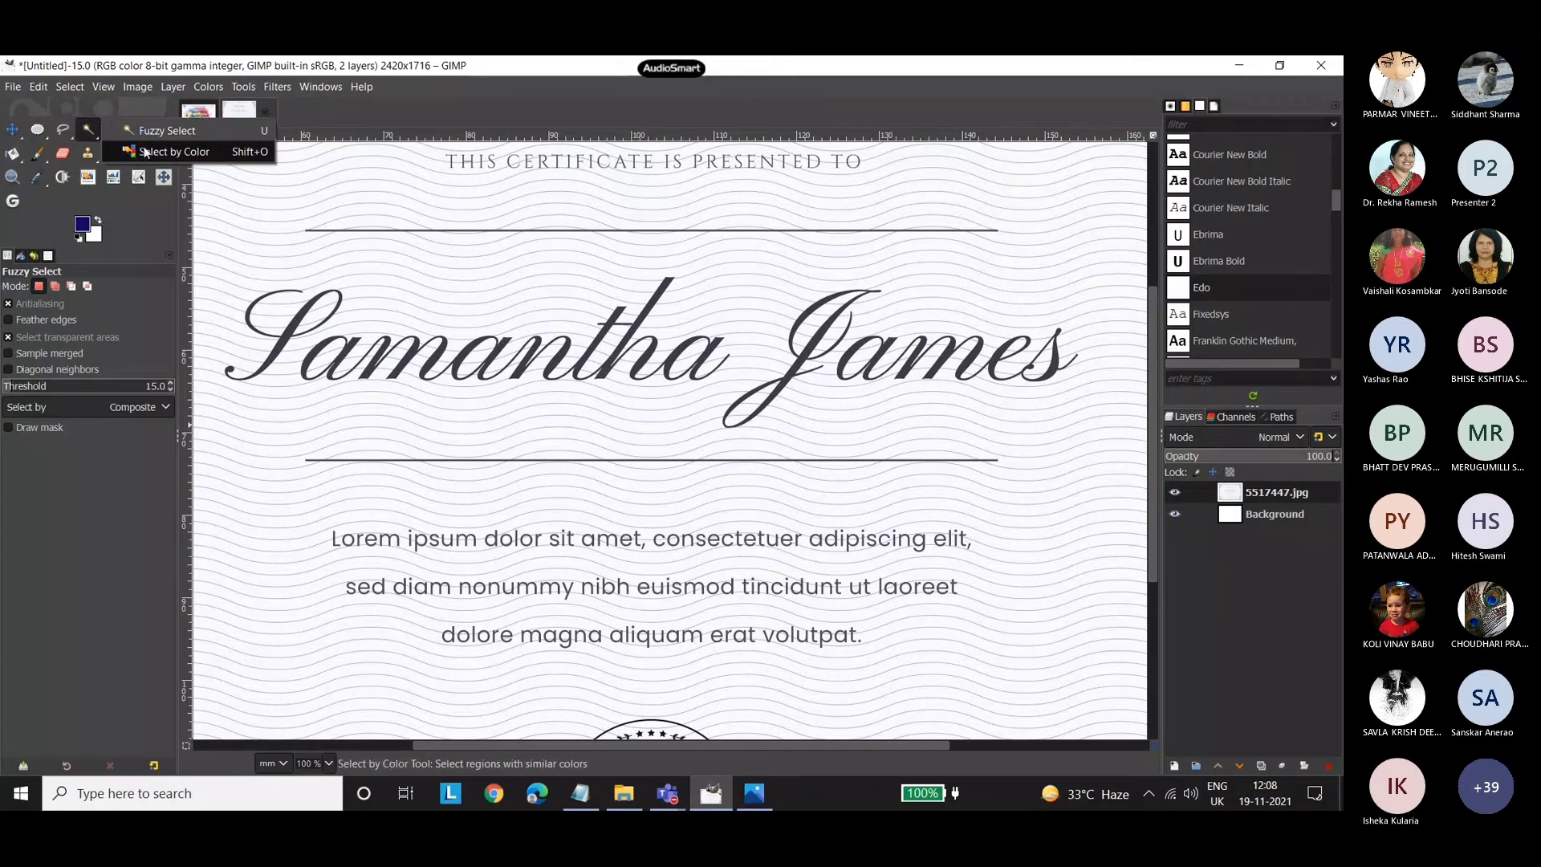
{"action": "left_click", "coordinate": [143, 151]}
{"action": "left_click", "coordinate": [320, 765]}
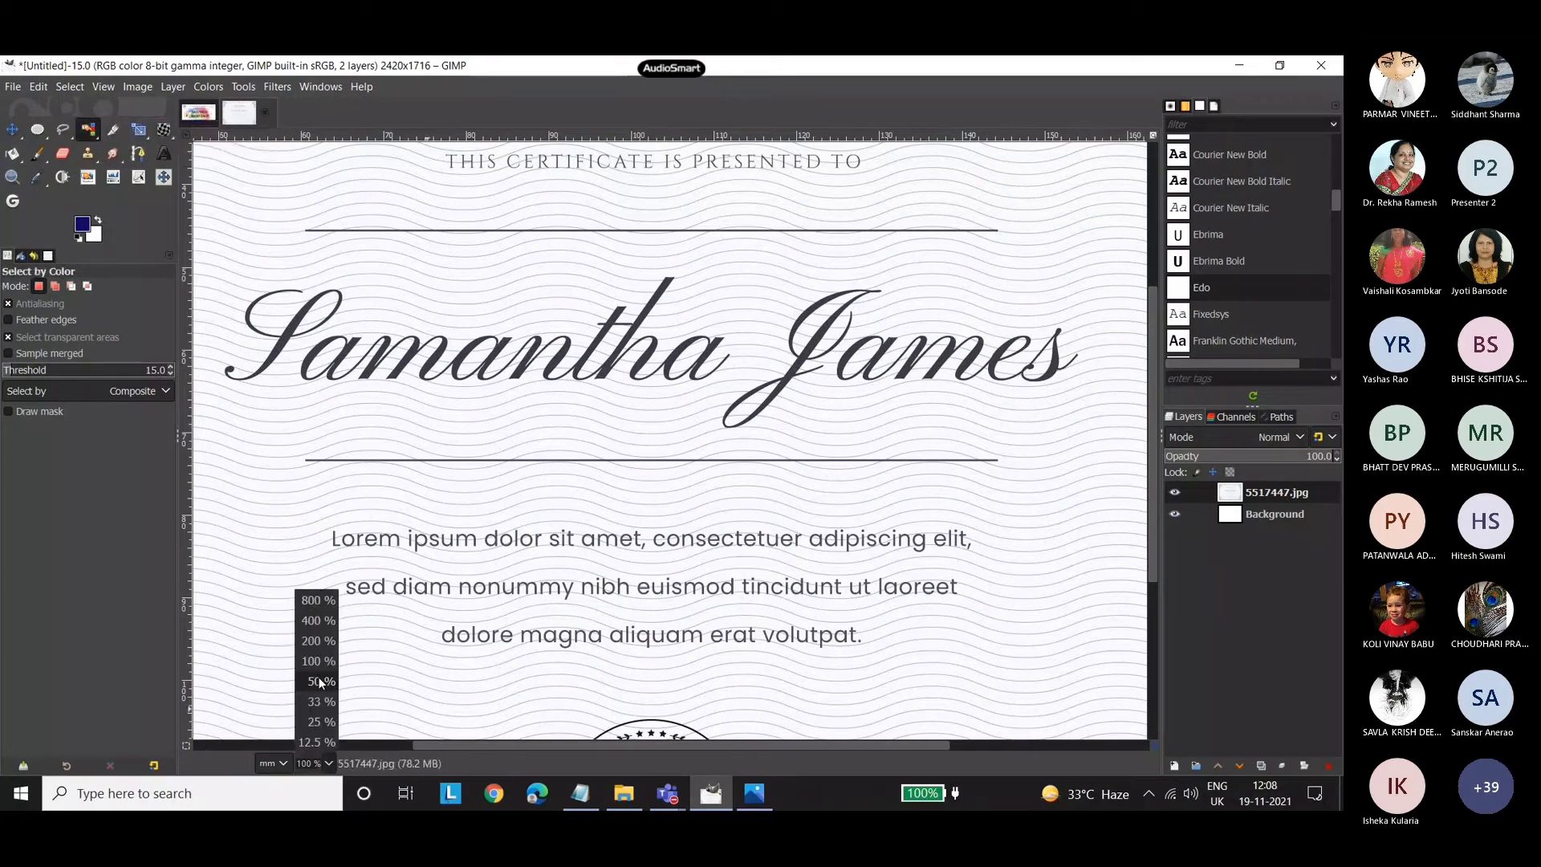
{"action": "left_click", "coordinate": [316, 642]}
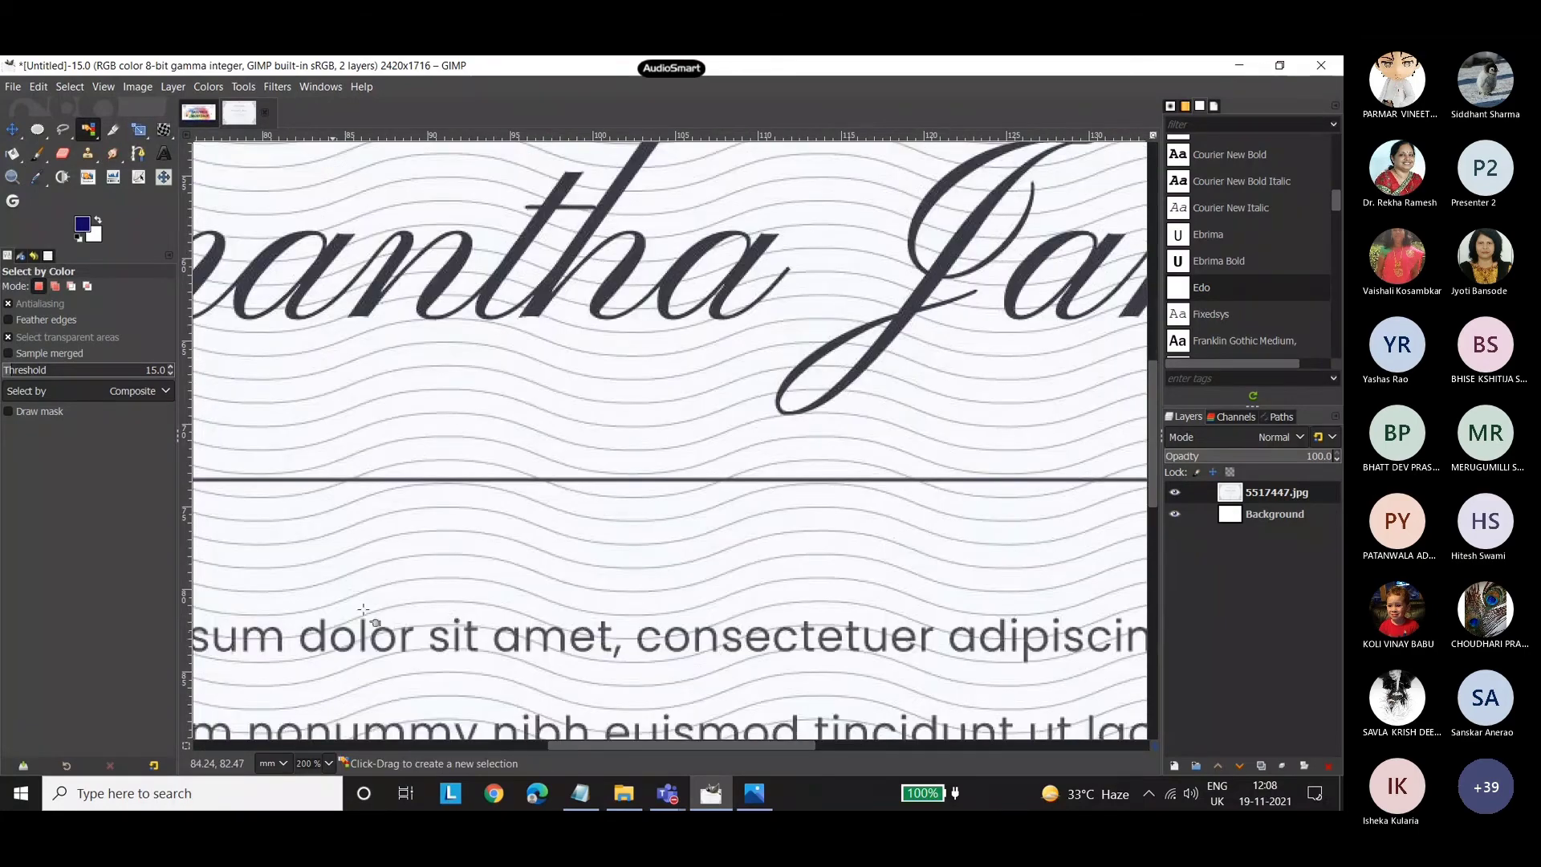
{"action": "left_click", "coordinate": [522, 426]}
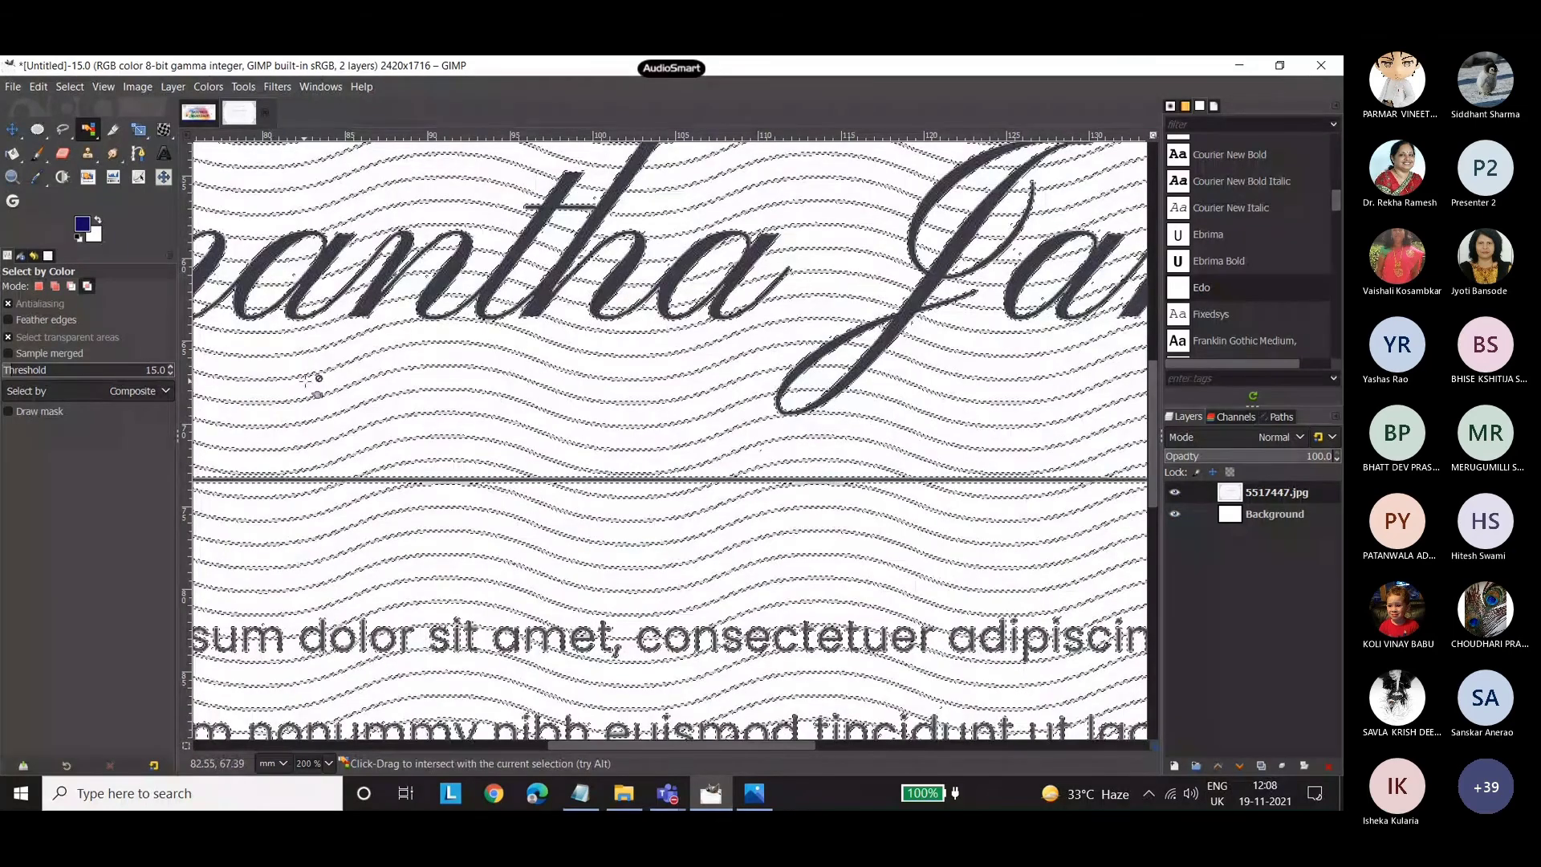
{"action": "key", "text": "ctrl+shift+a"}
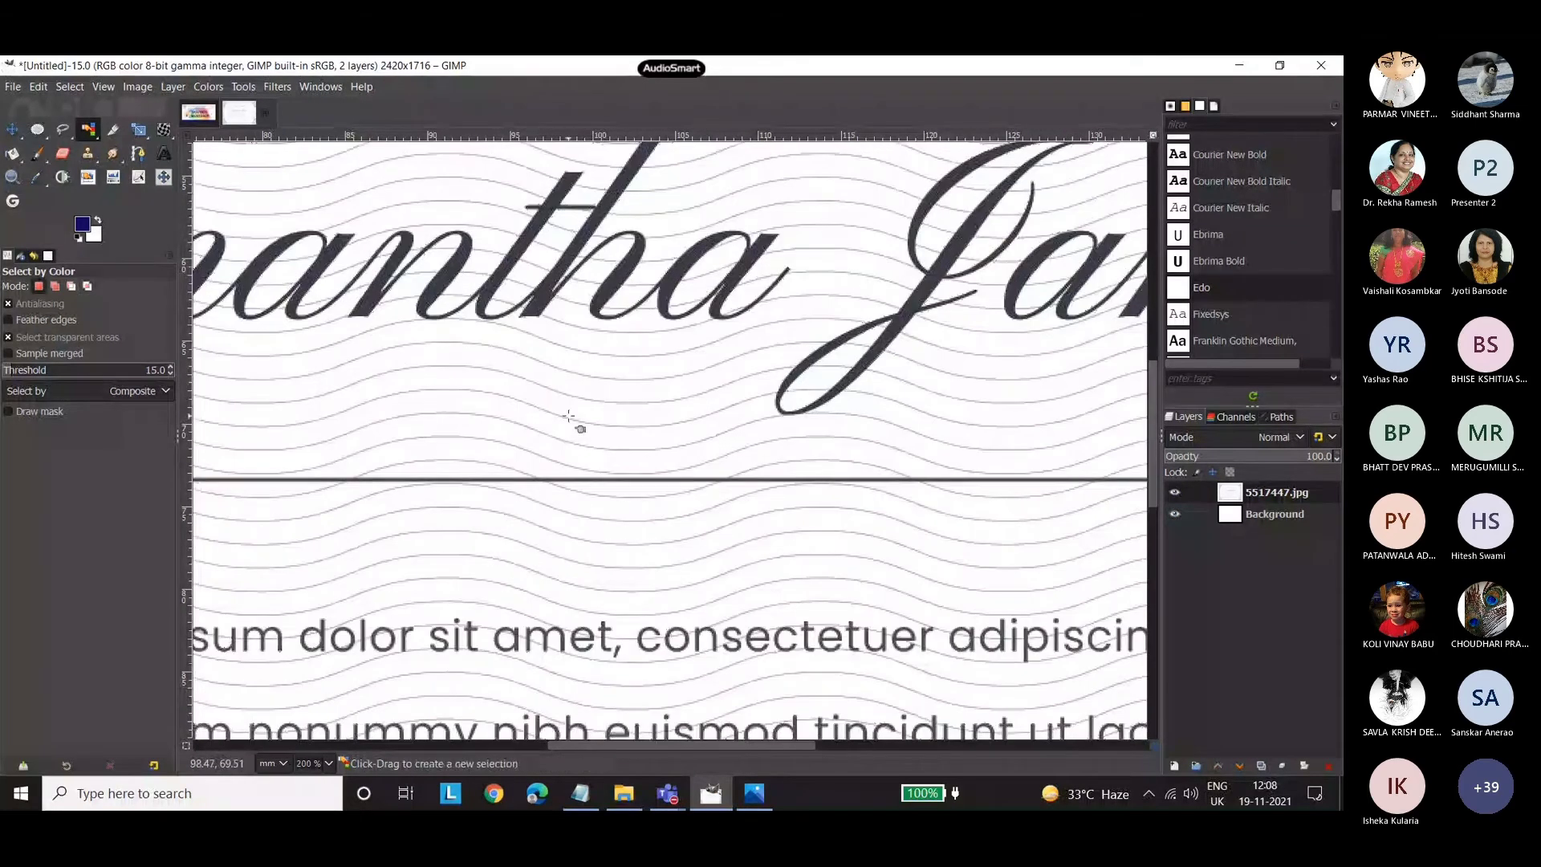
Clear the grey wavy line pattern in two passes with Select by Color, dropping the selection after each pass.
{"action": "left_click", "coordinate": [568, 417]}
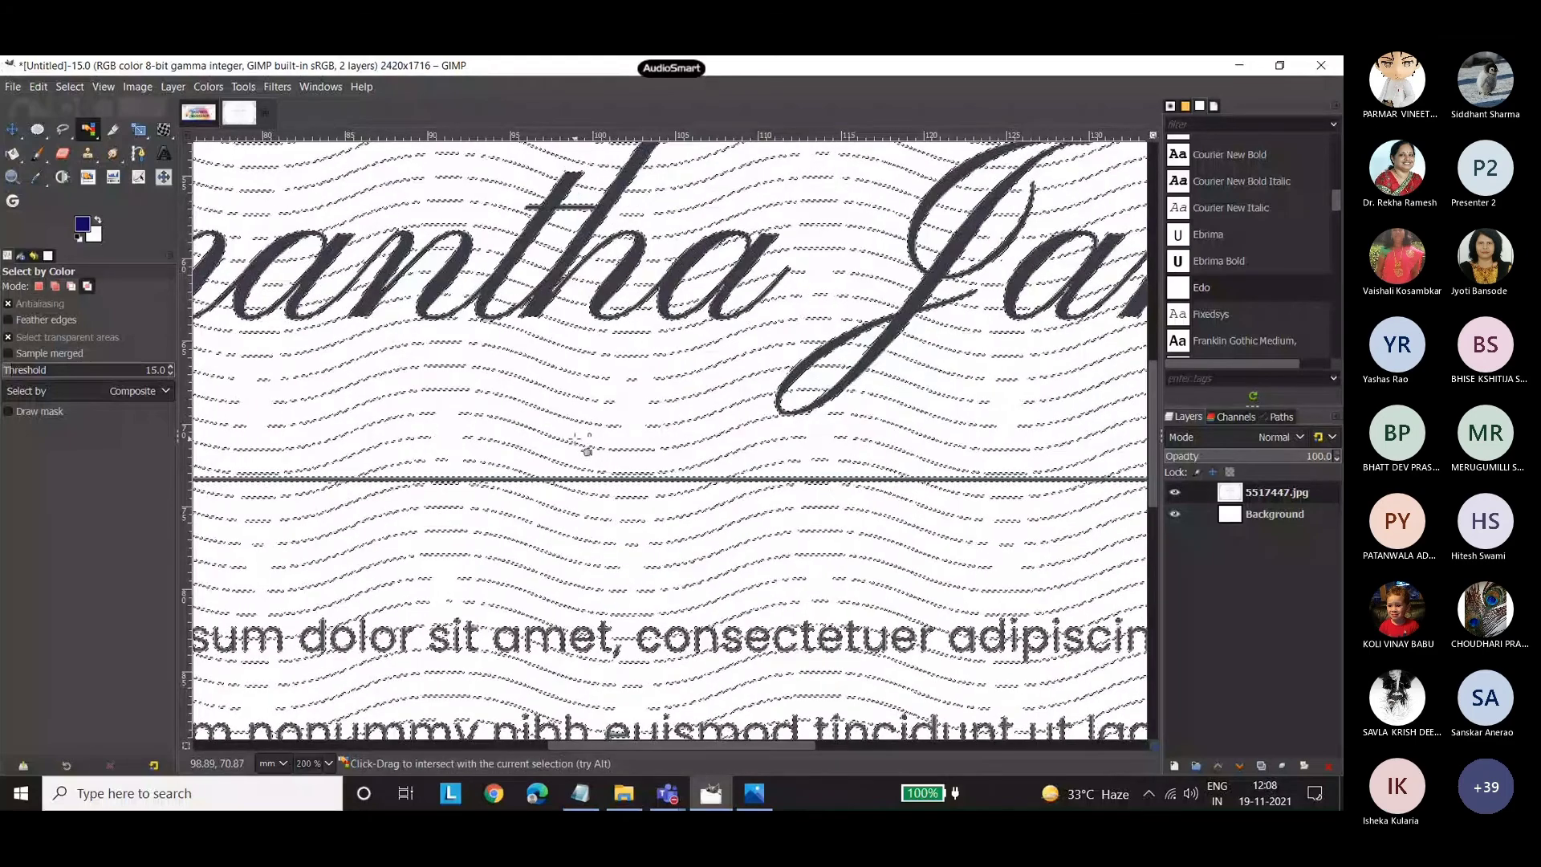
{"action": "key", "text": "ctrl+shift+a"}
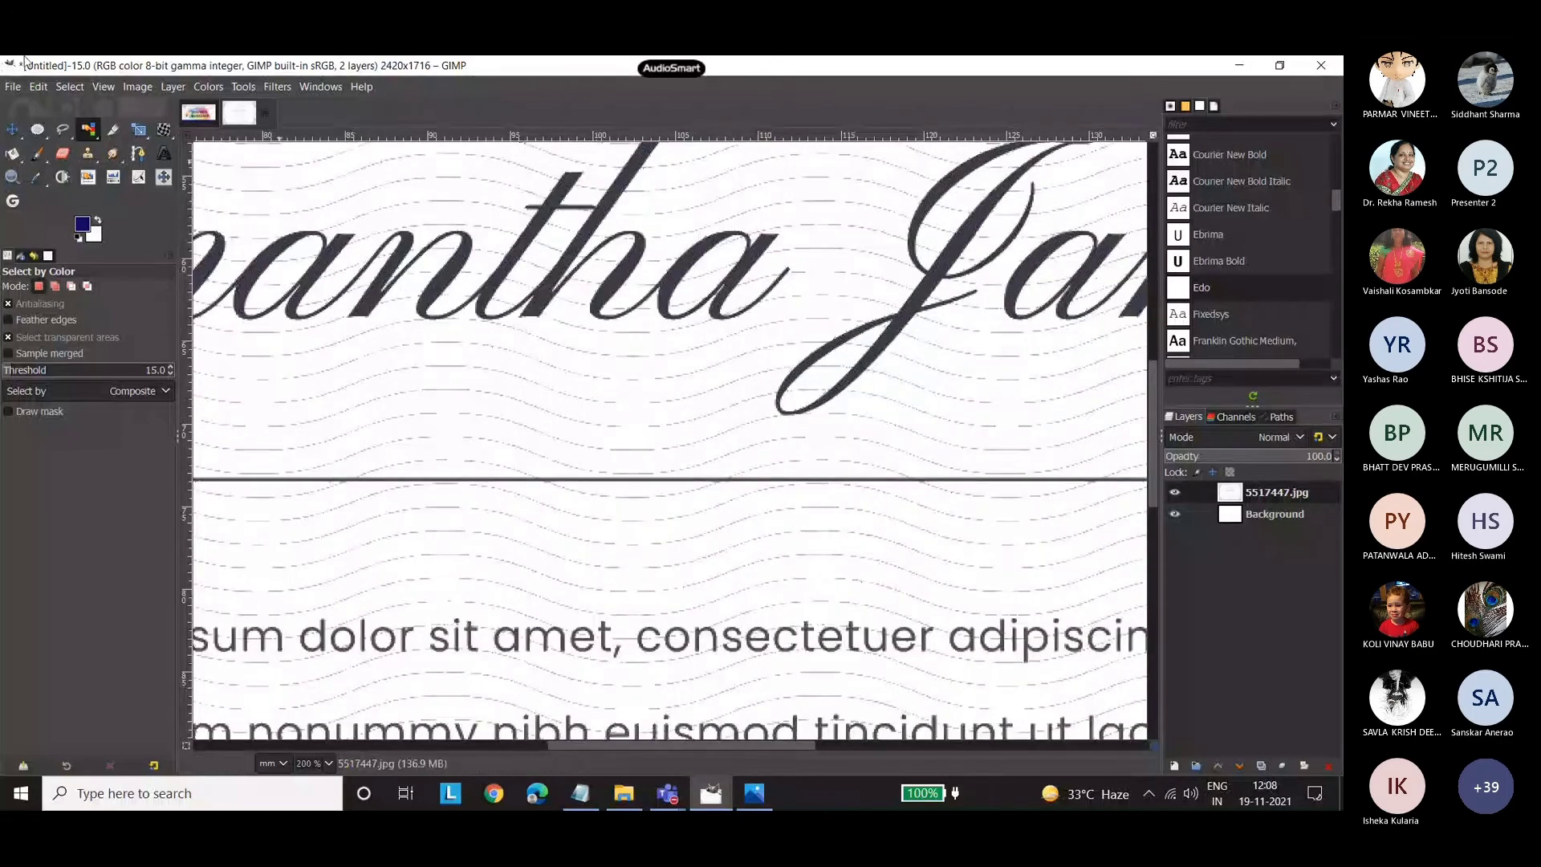
{"action": "left_click", "coordinate": [89, 131]}
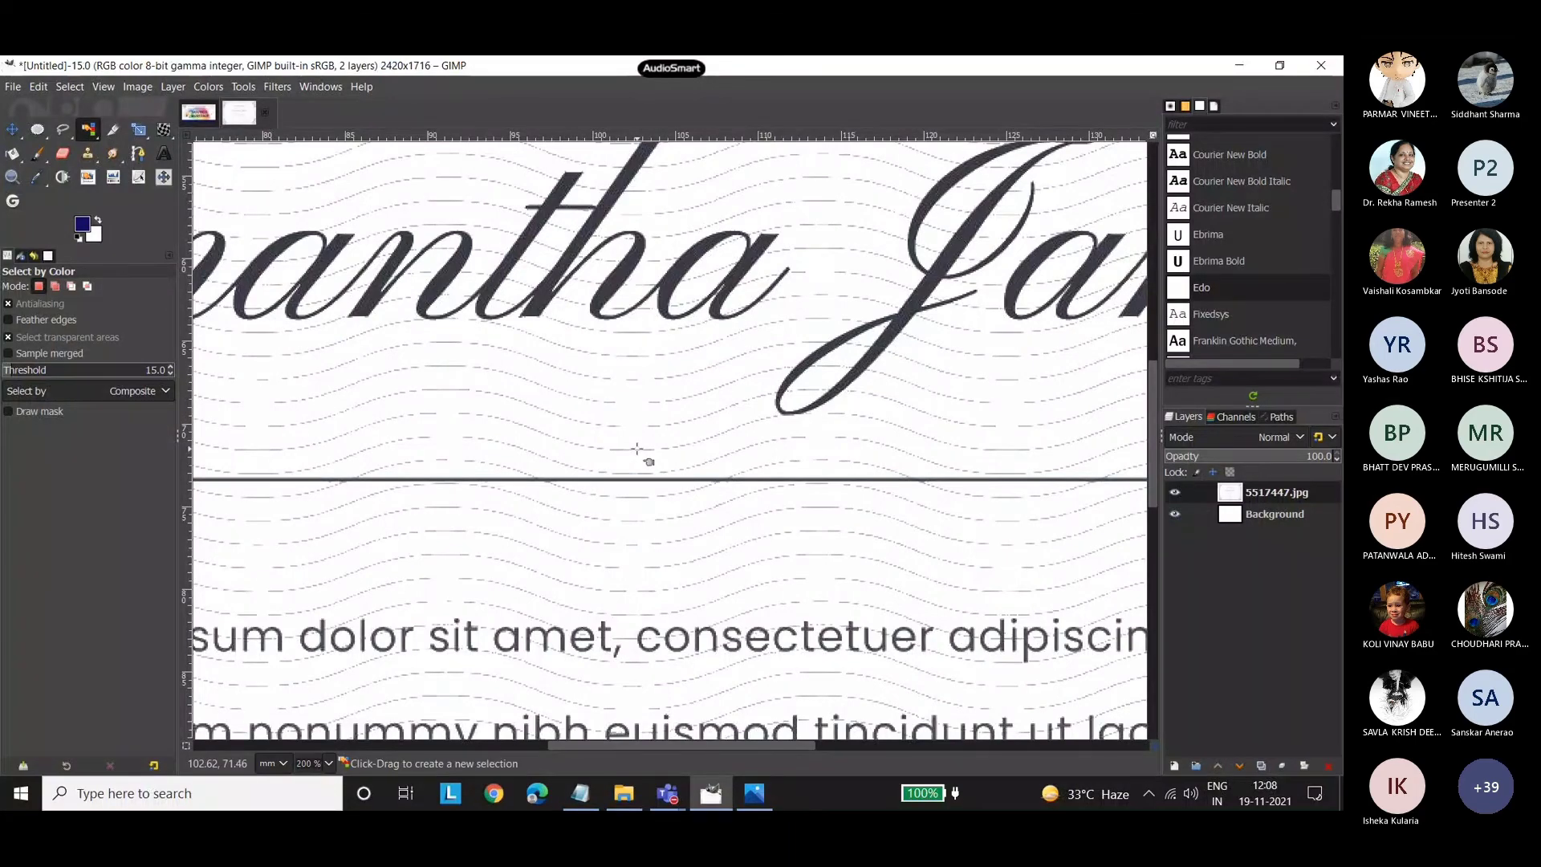
{"action": "left_click", "coordinate": [636, 449]}
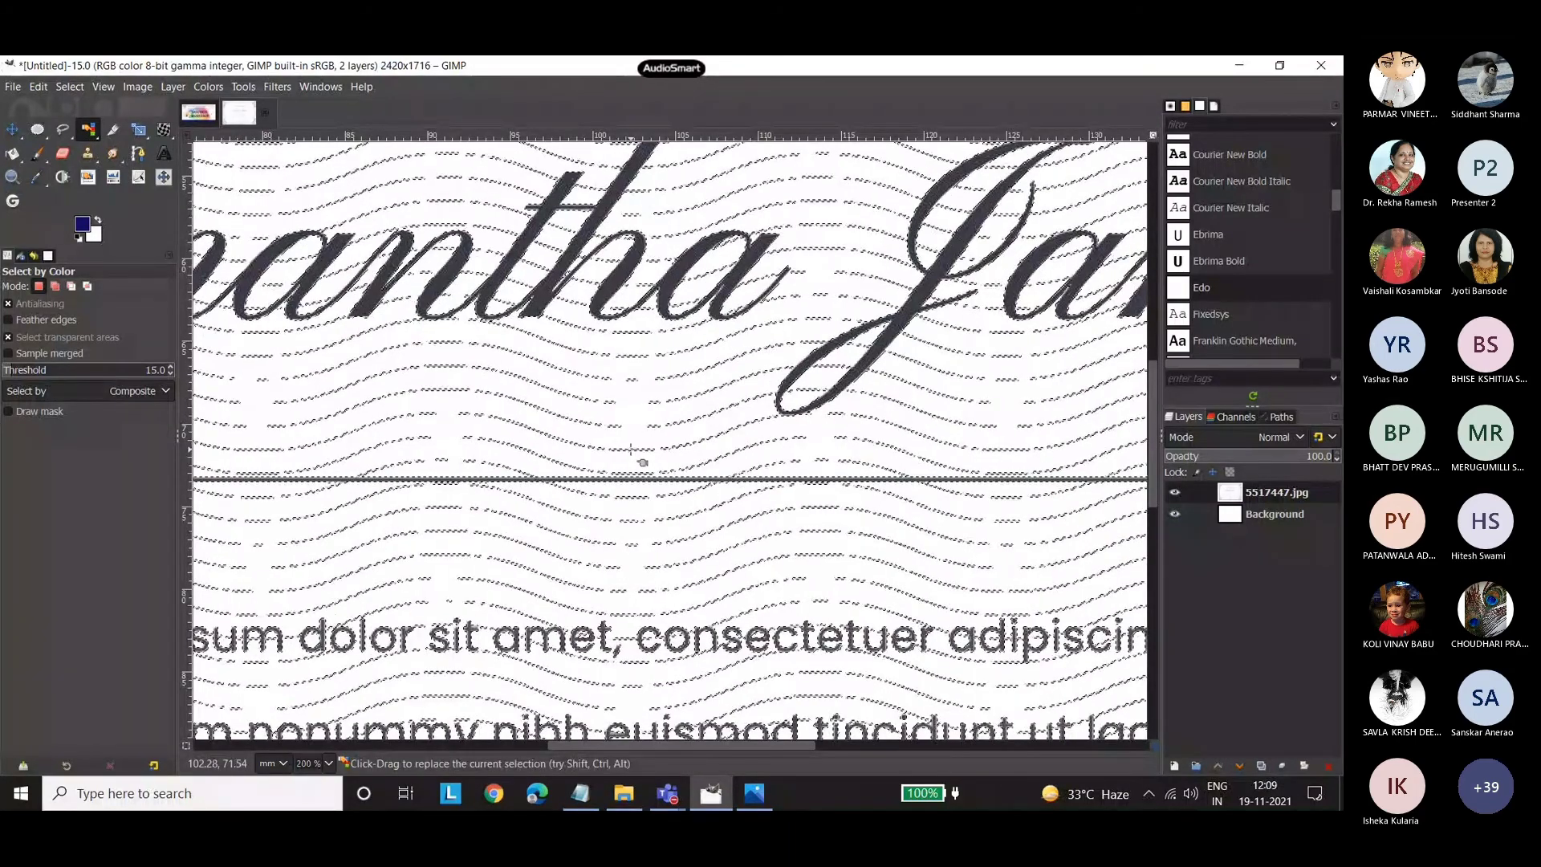
{"action": "key", "text": "ctrl+shift+a"}
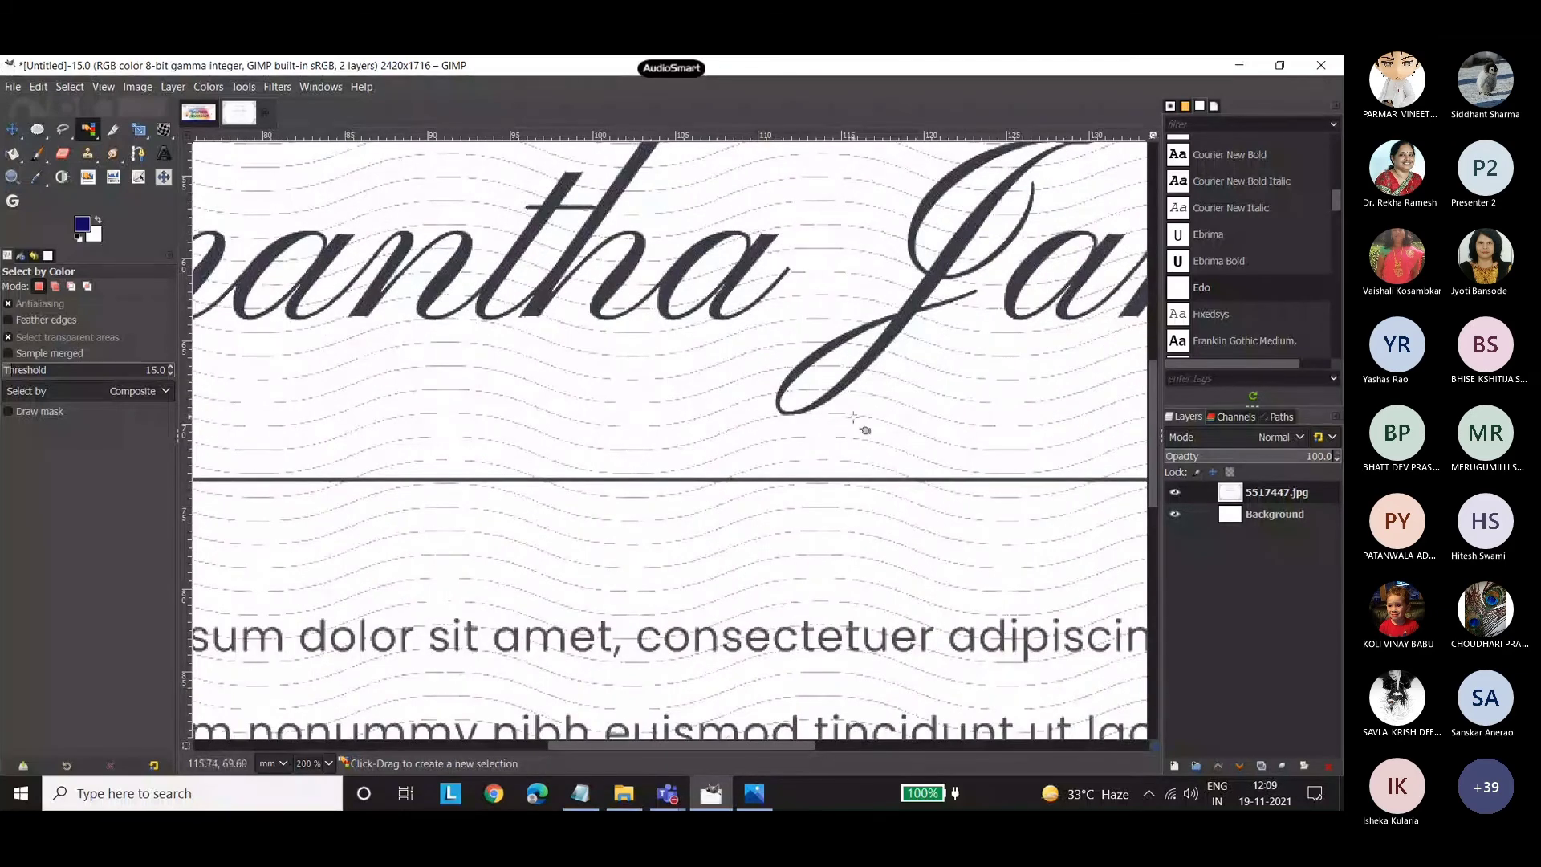
Clear the certificate's title, name, body text, seal and signatures inside the border with a Free Select outline, and drop the selection.
{"action": "left_click", "coordinate": [333, 762]}
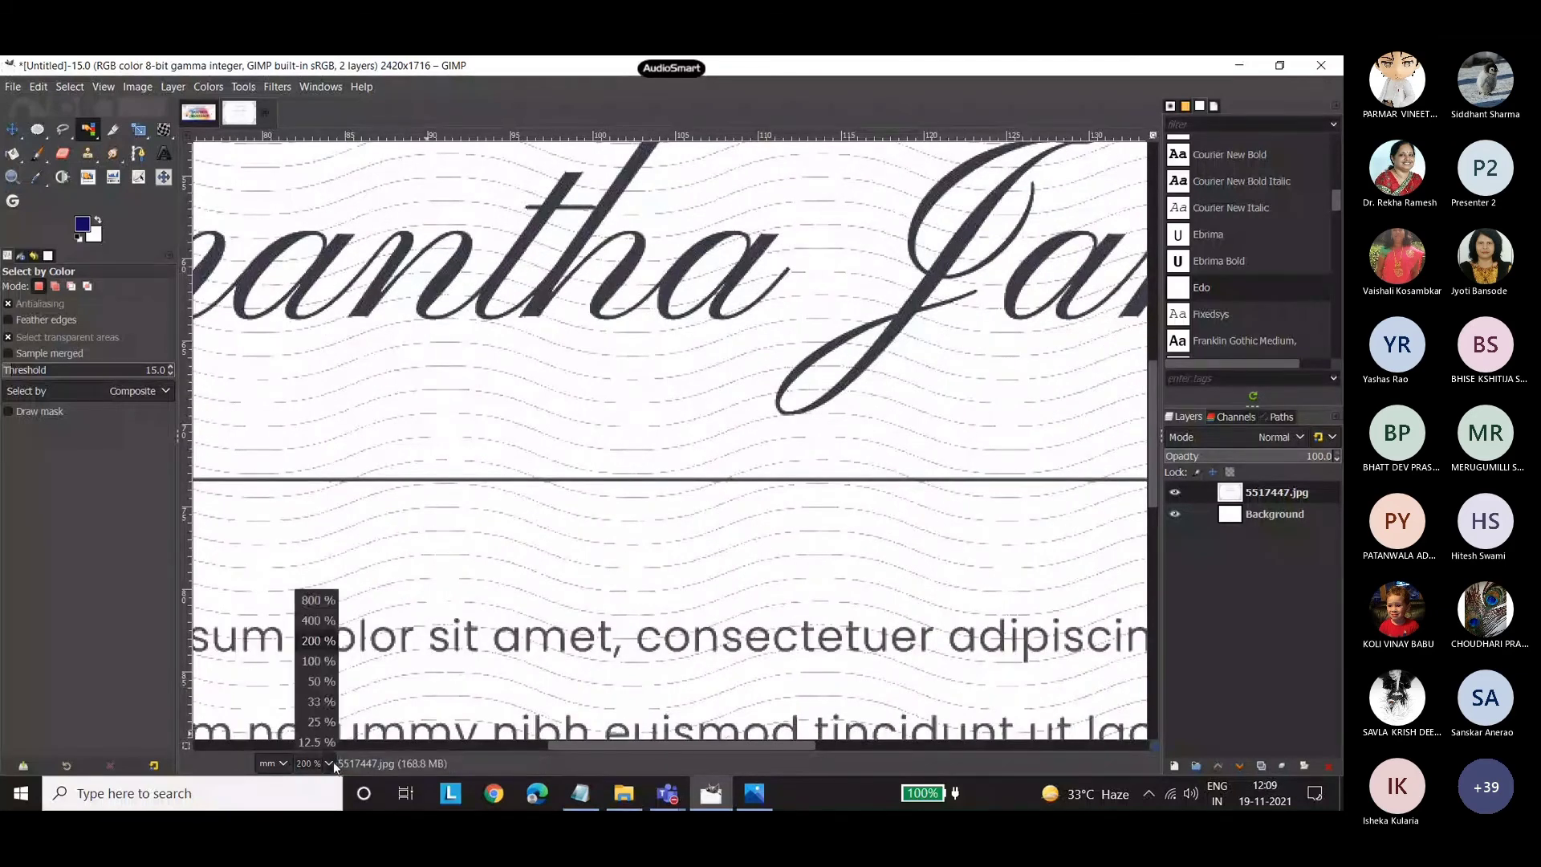
{"action": "left_click", "coordinate": [318, 699]}
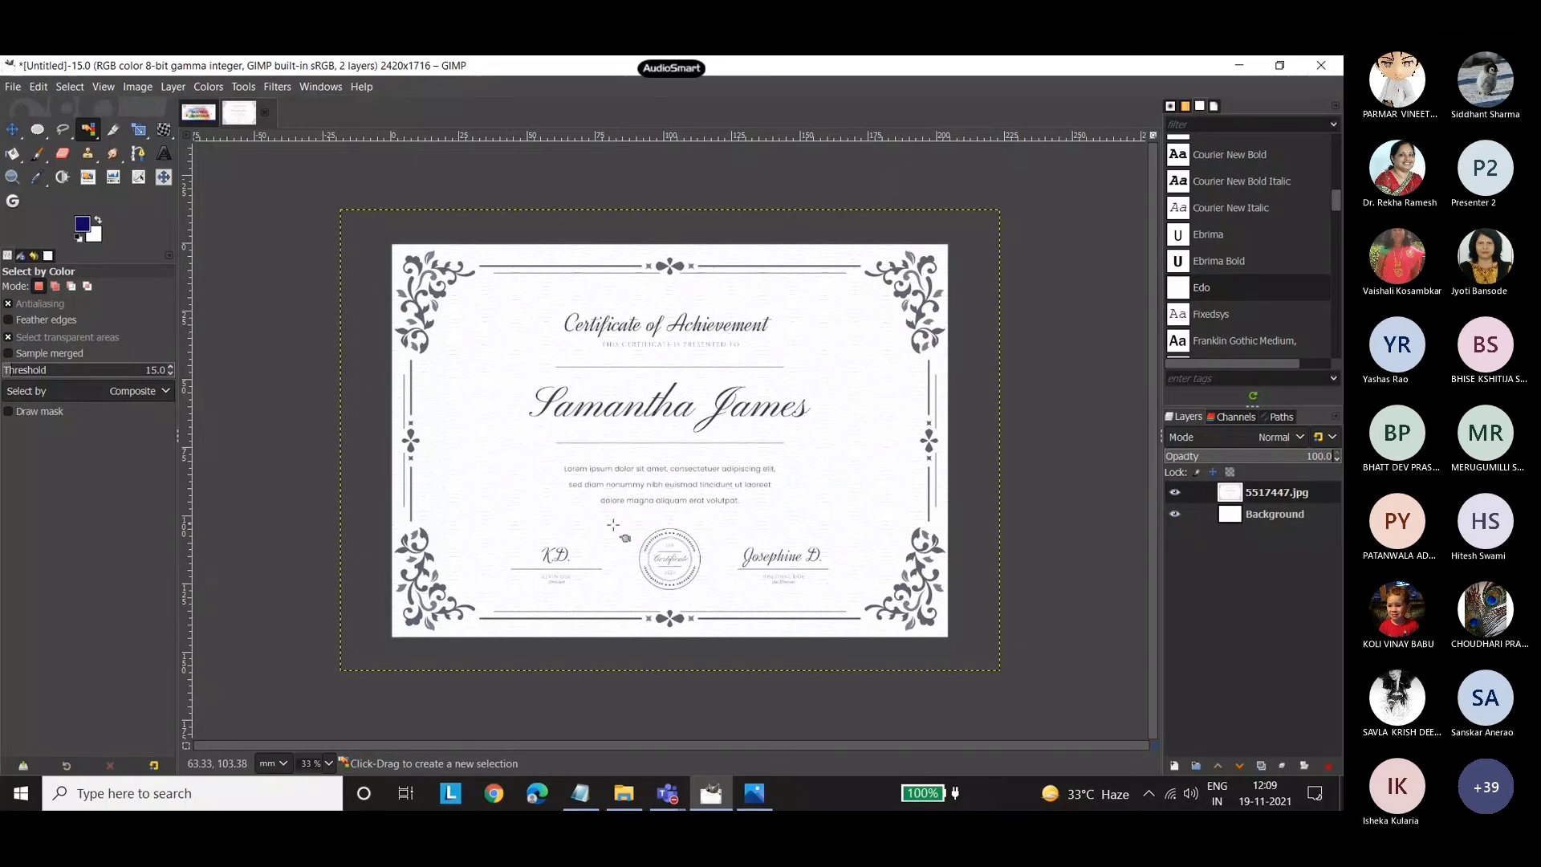
{"action": "left_click", "coordinate": [60, 130]}
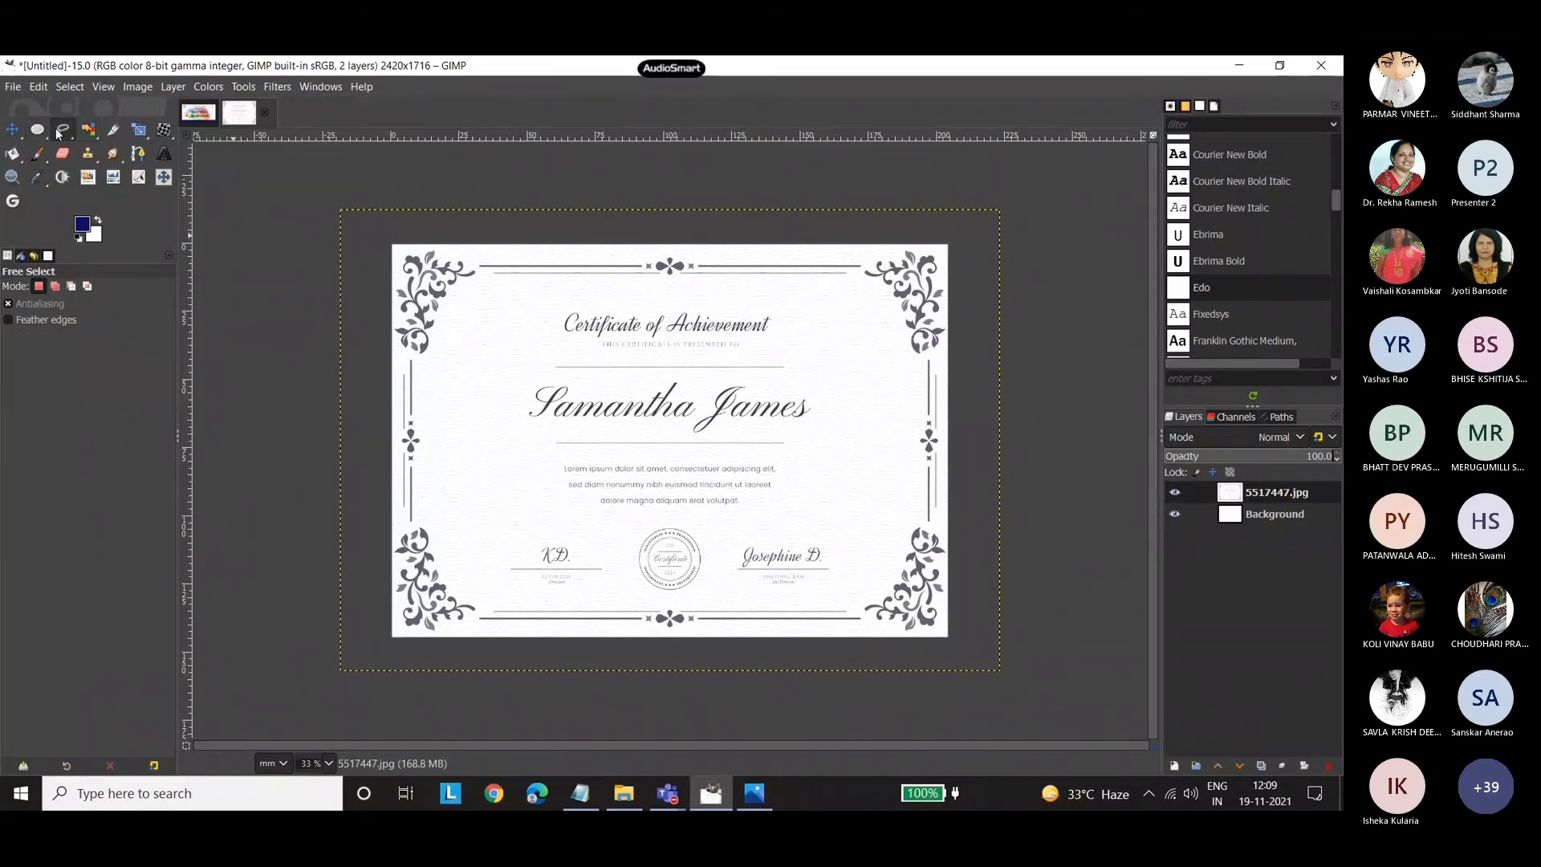
{"action": "left_click", "coordinate": [676, 293]}
{"action": "left_click", "coordinate": [485, 318]}
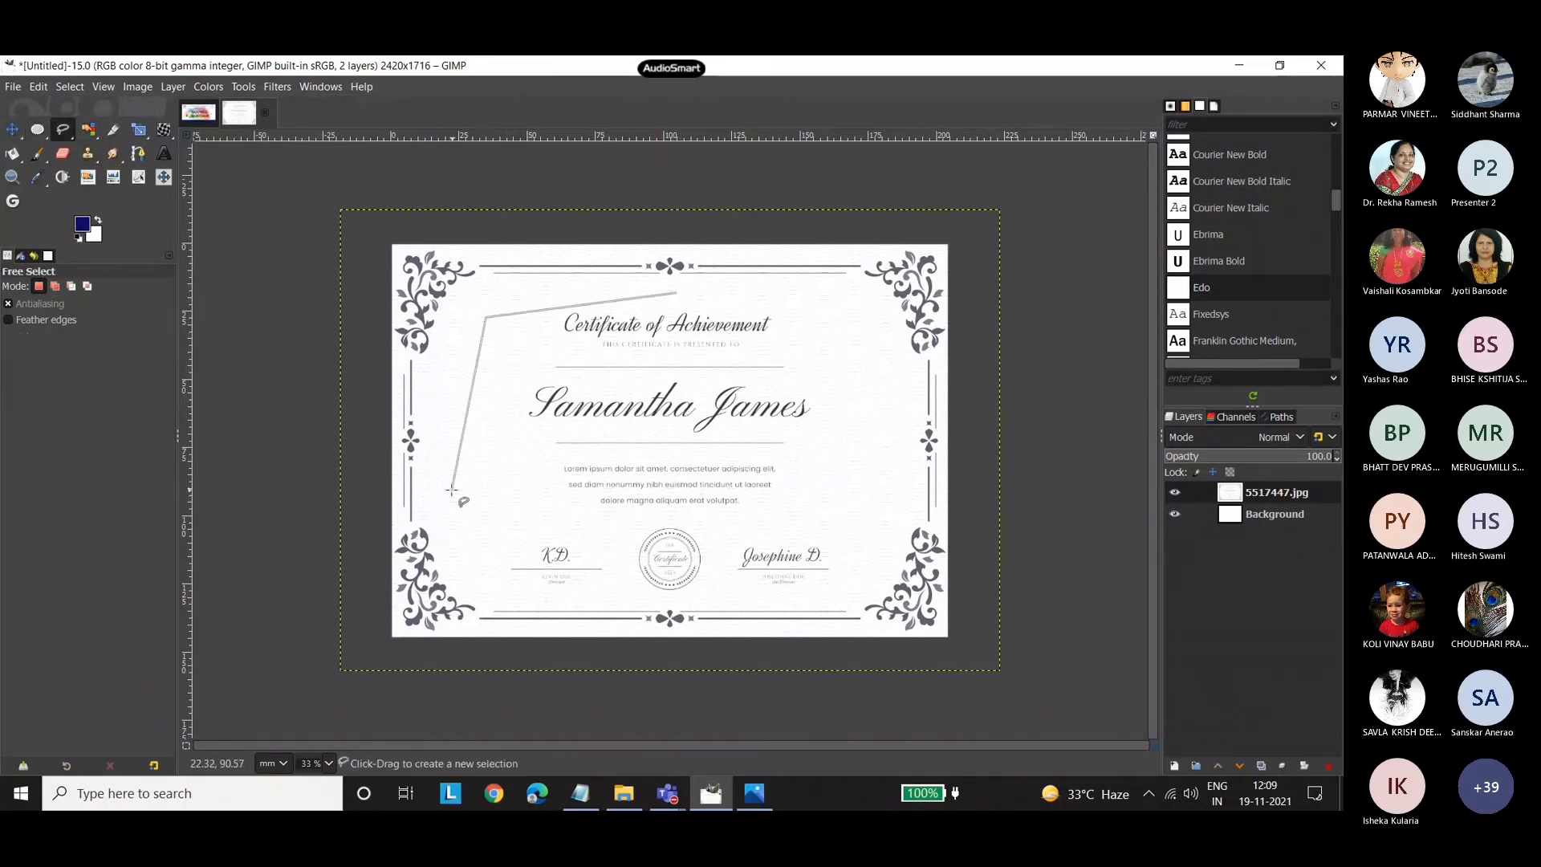
{"action": "left_click", "coordinate": [452, 489]}
{"action": "left_click", "coordinate": [494, 603]}
{"action": "left_click", "coordinate": [832, 602]}
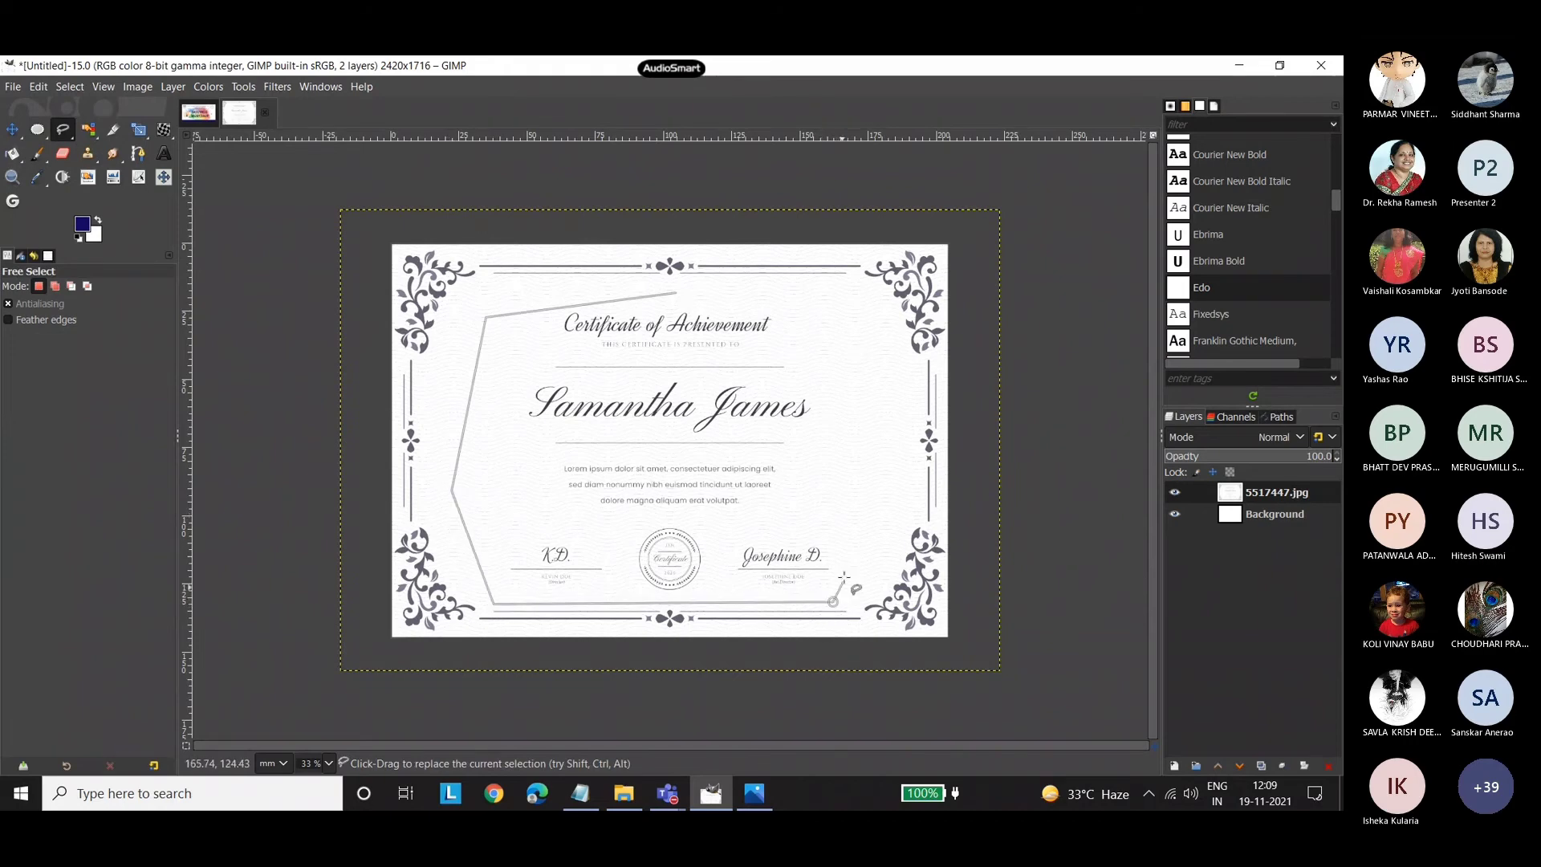
{"action": "left_click", "coordinate": [872, 474]}
{"action": "left_click", "coordinate": [799, 297]}
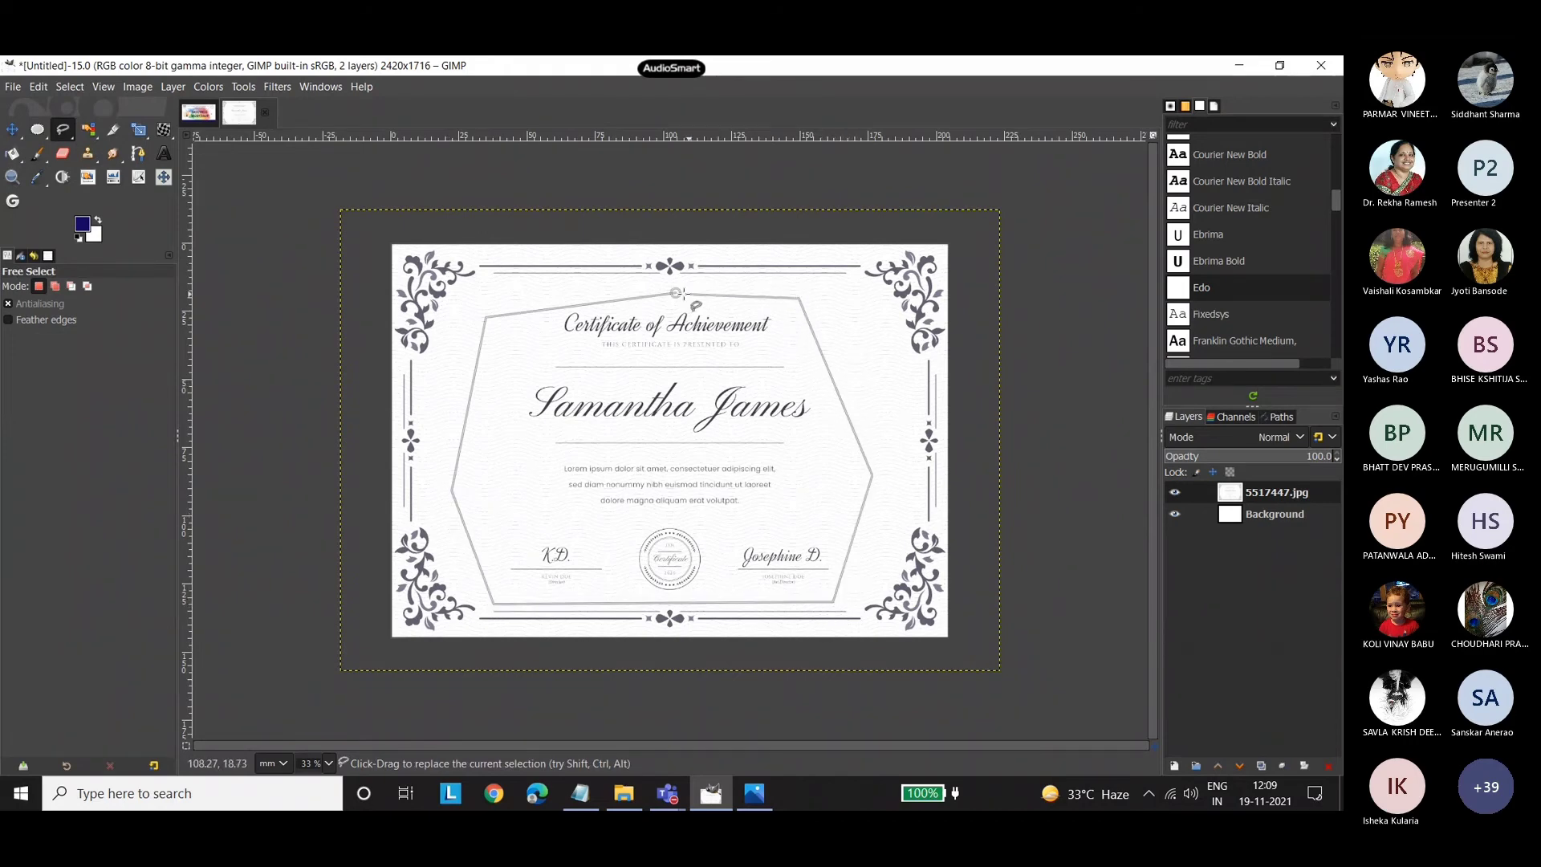
{"action": "left_click", "coordinate": [677, 293]}
{"action": "key", "text": "Delete"}
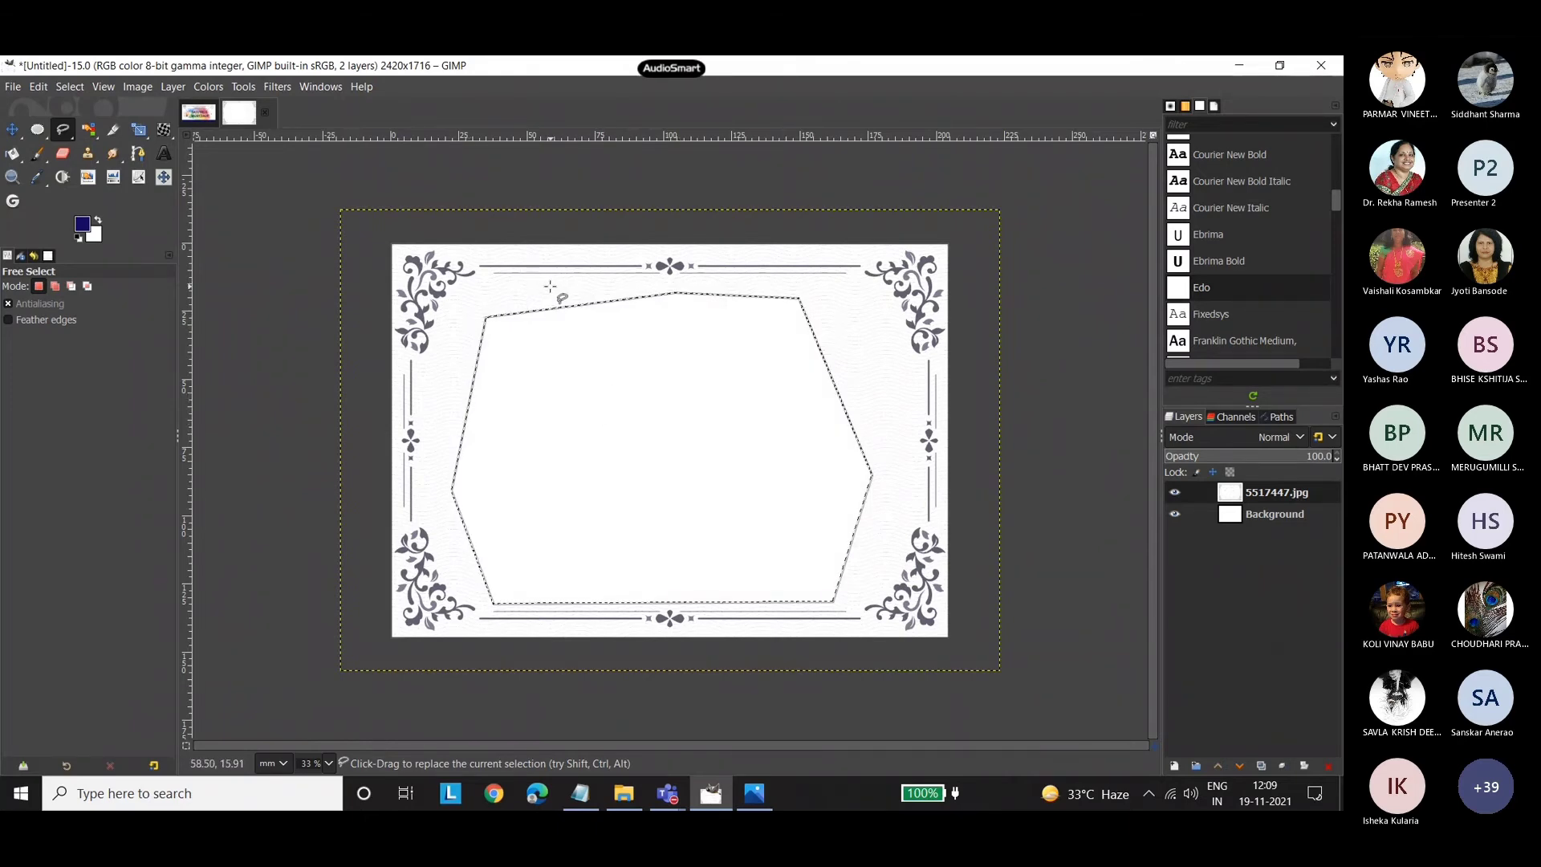
{"action": "key", "text": "ctrl+shift+a"}
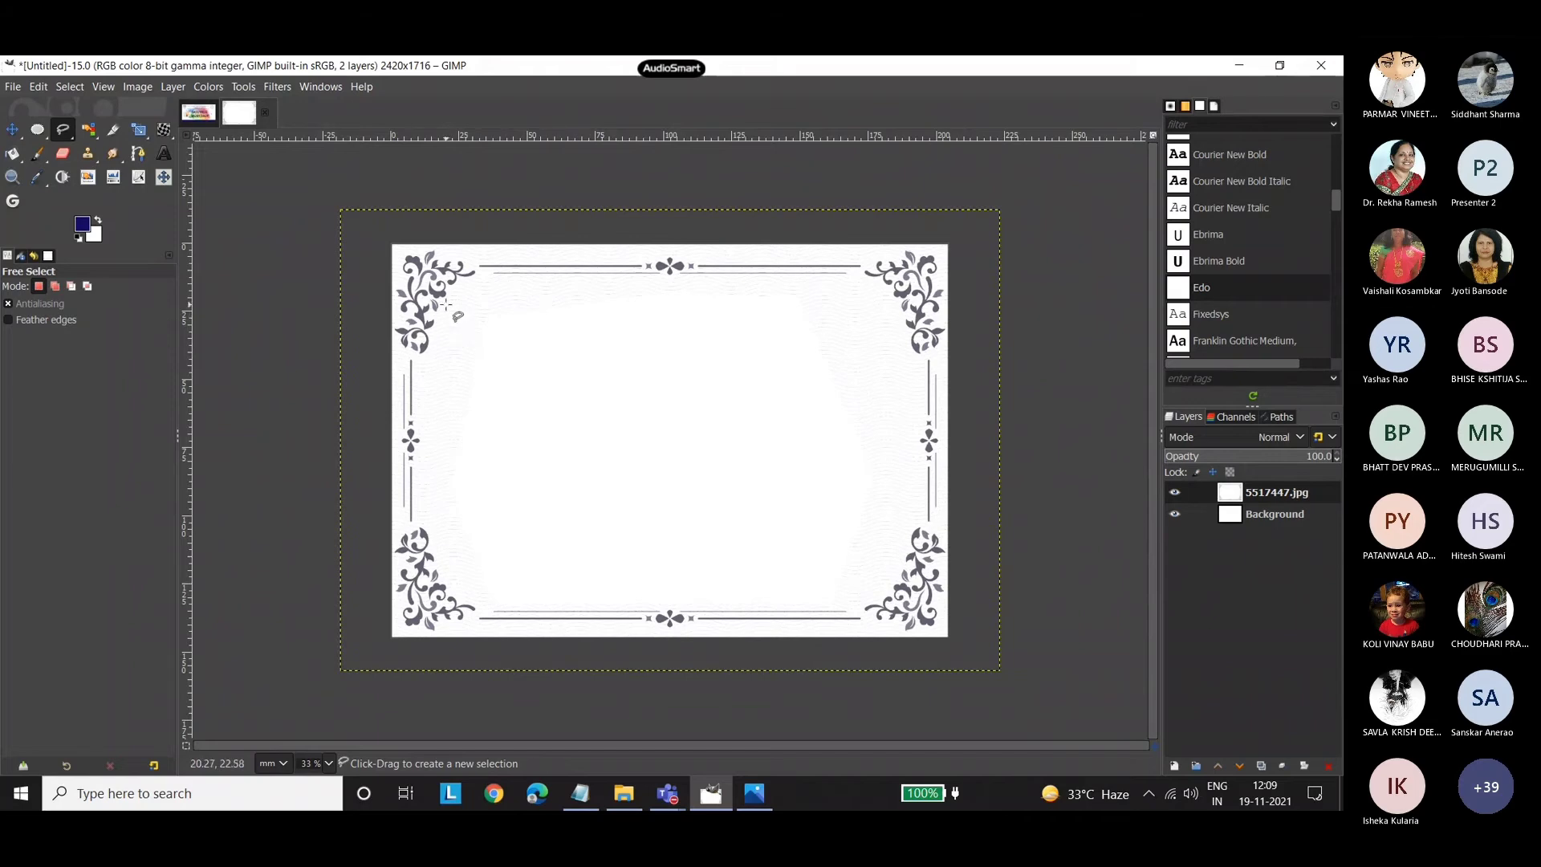
{"action": "left_click", "coordinate": [89, 131]}
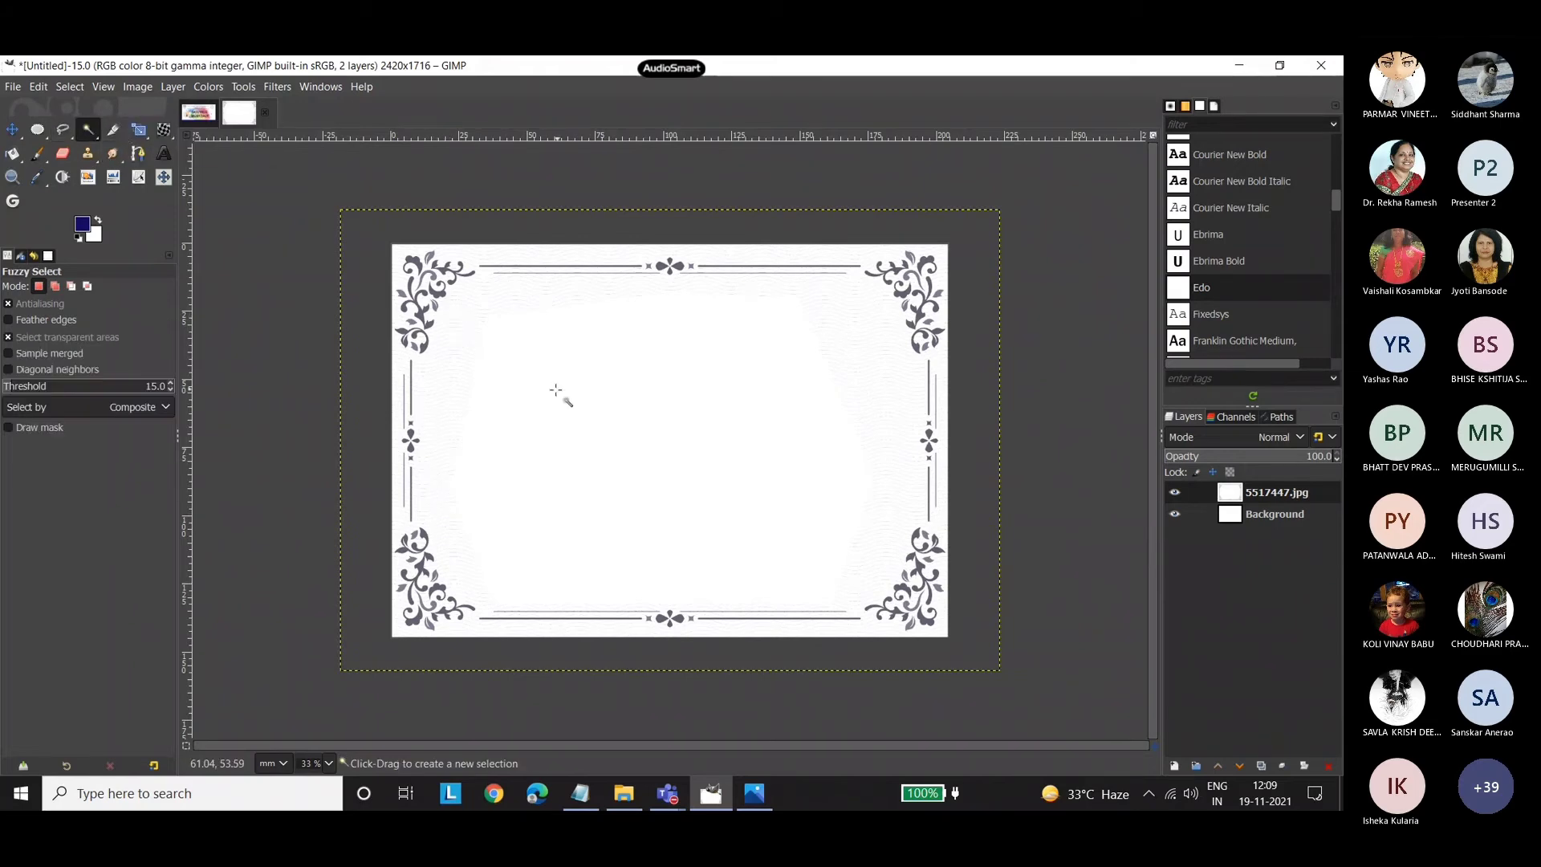
{"action": "left_click", "coordinate": [451, 358]}
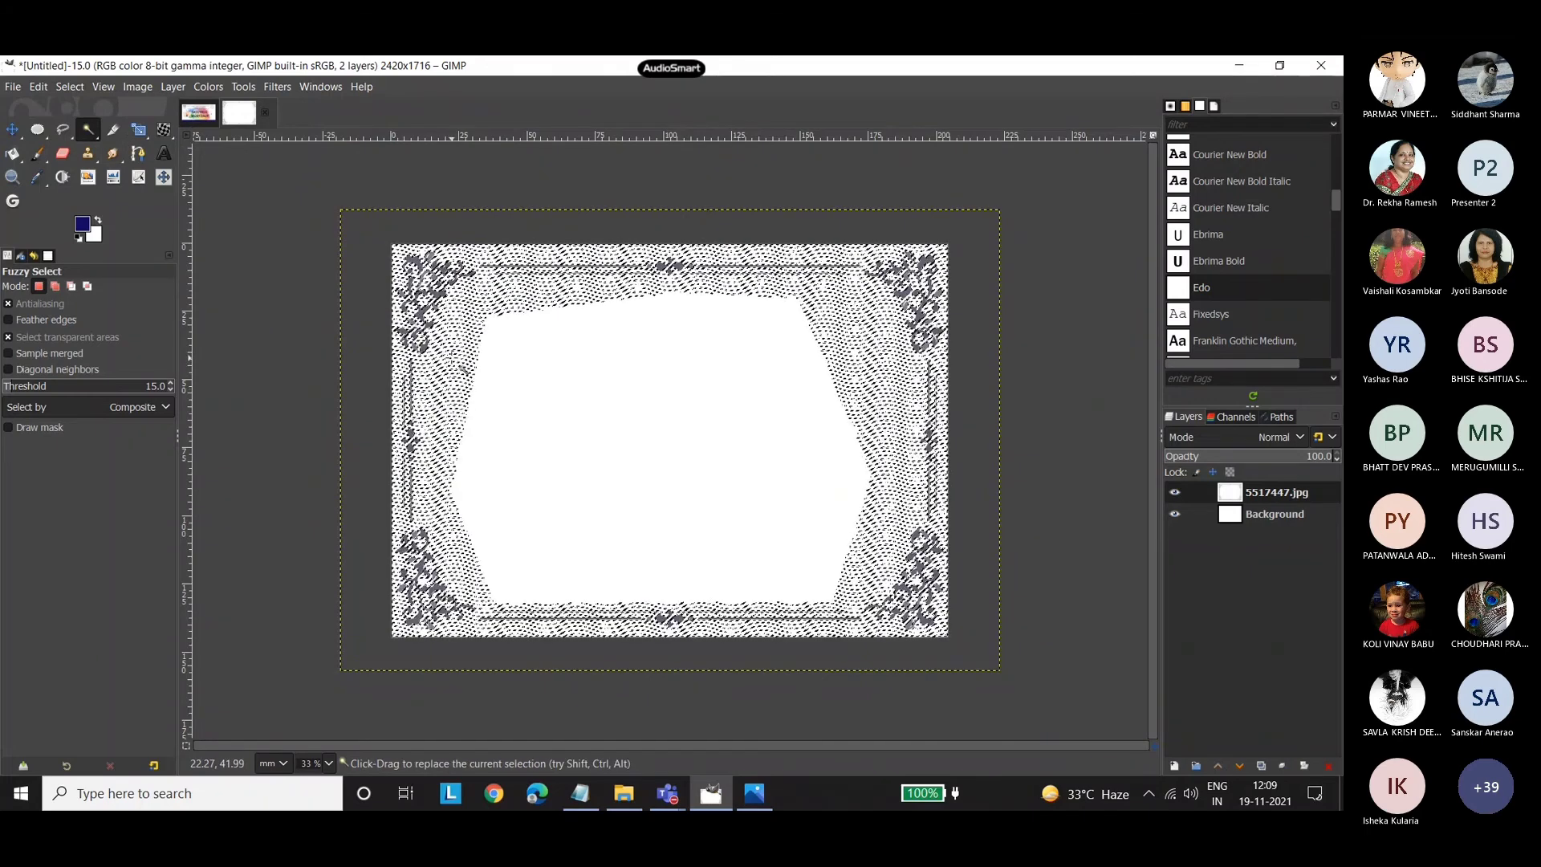
{"action": "key", "text": "ctrl+shift+a"}
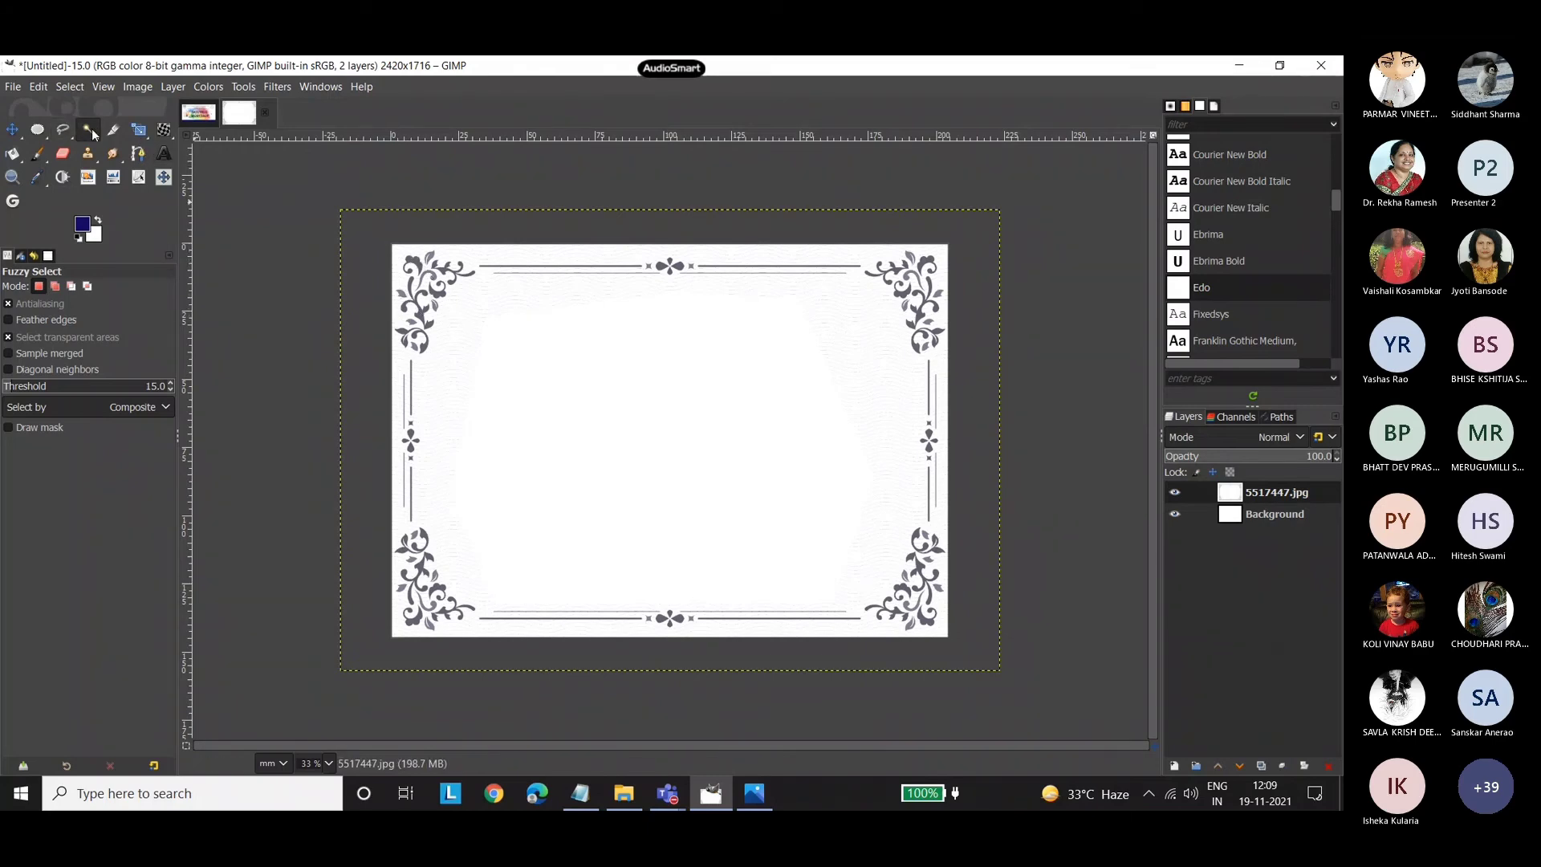
Select the dark border ornament by color, bucket-fill parts of the corner flourishes dark blue with Fill similar colors, and drop the selection.
{"action": "left_click_drag", "start_coordinate": [91, 128], "coordinate": [146, 152]}
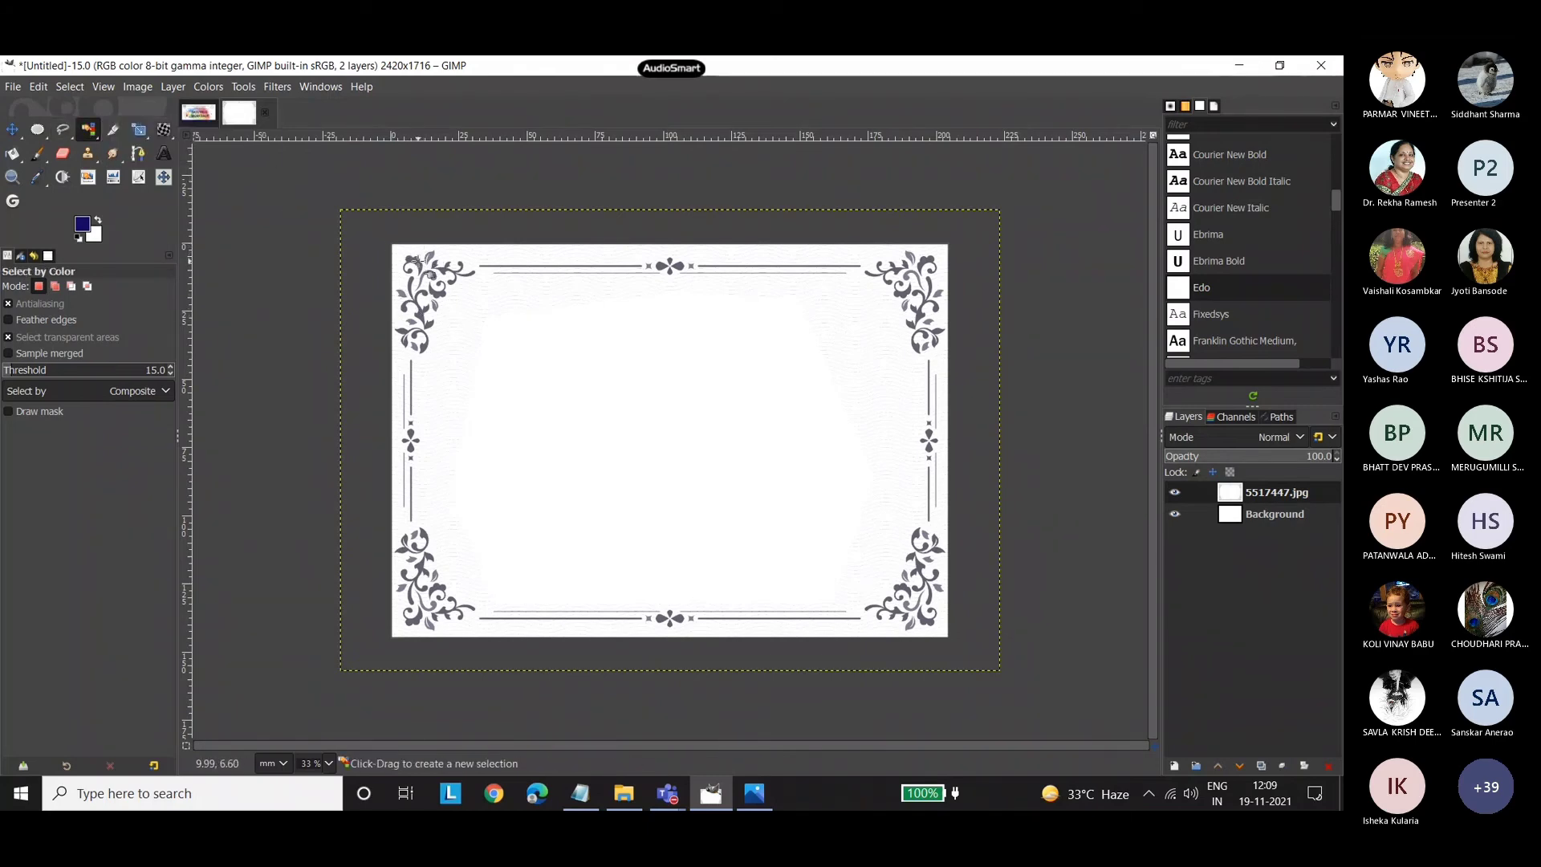
{"action": "left_click", "coordinate": [416, 256]}
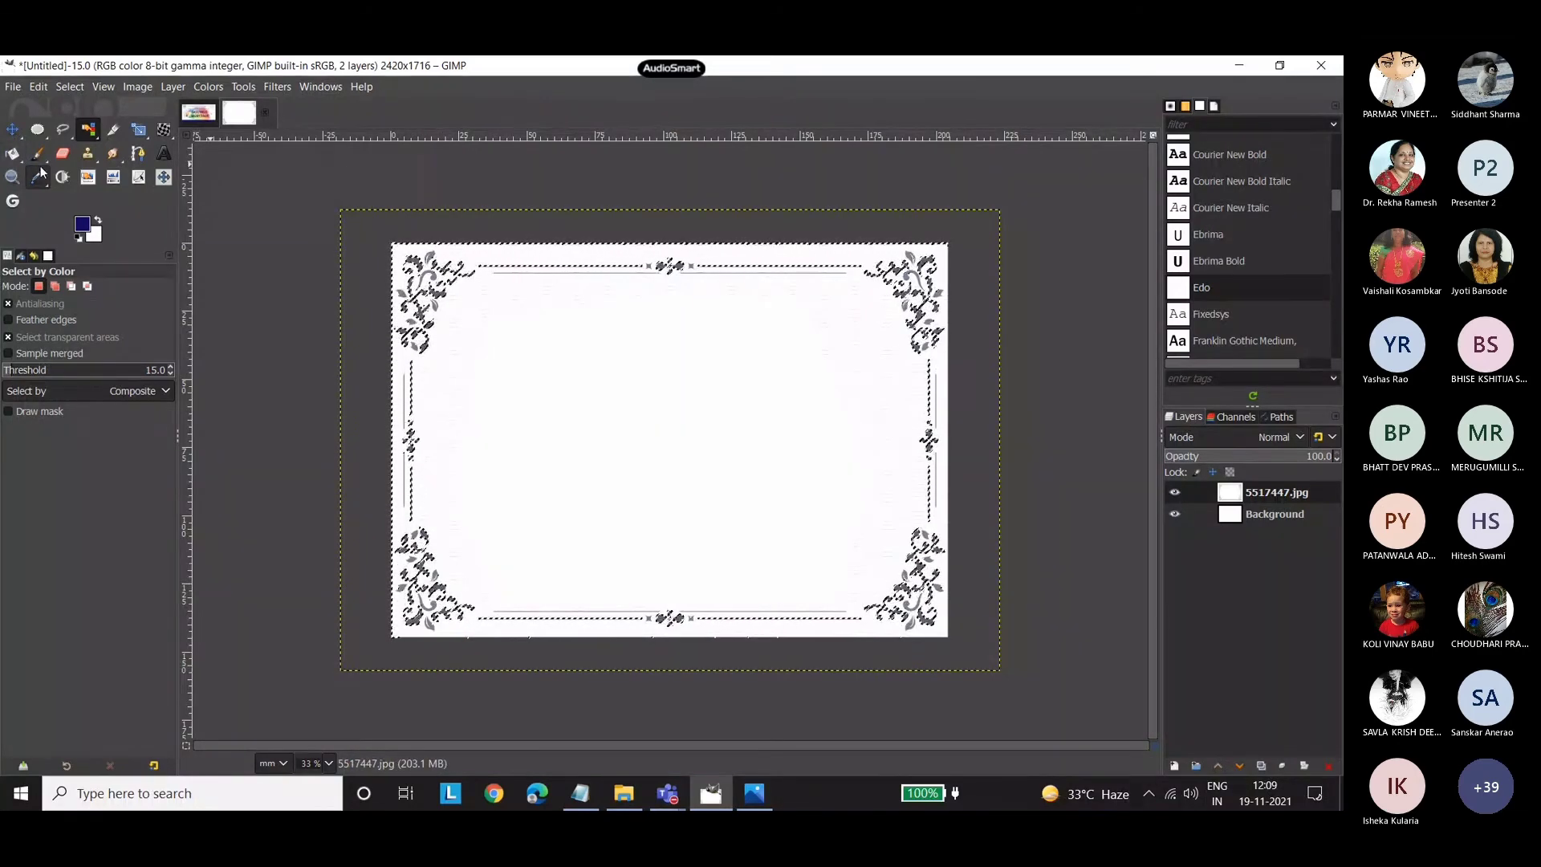
{"action": "key", "text": "ctrl+z"}
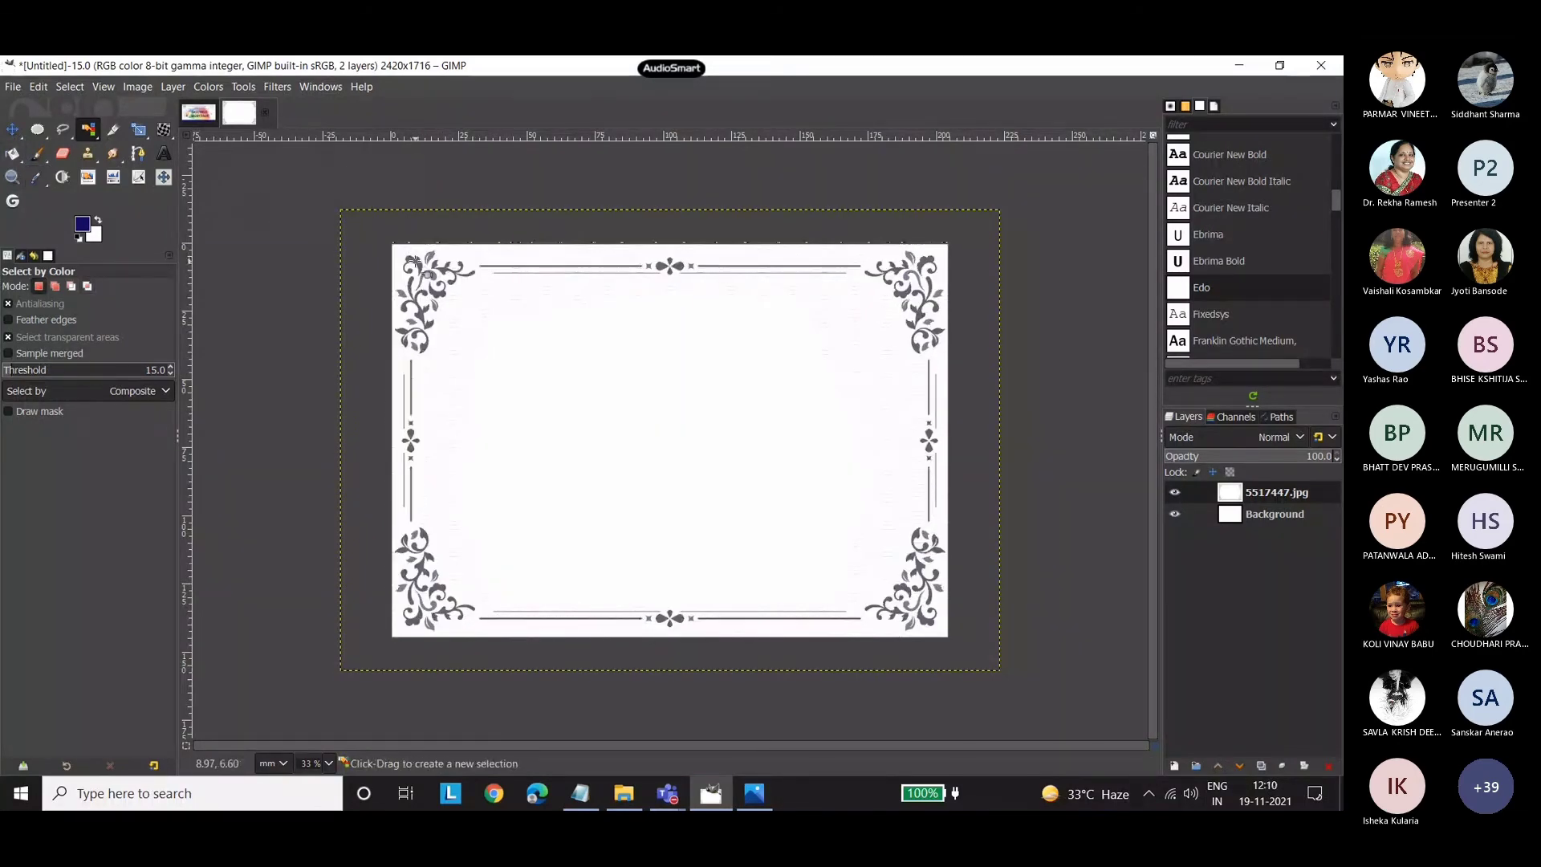
{"action": "left_click", "coordinate": [414, 258]}
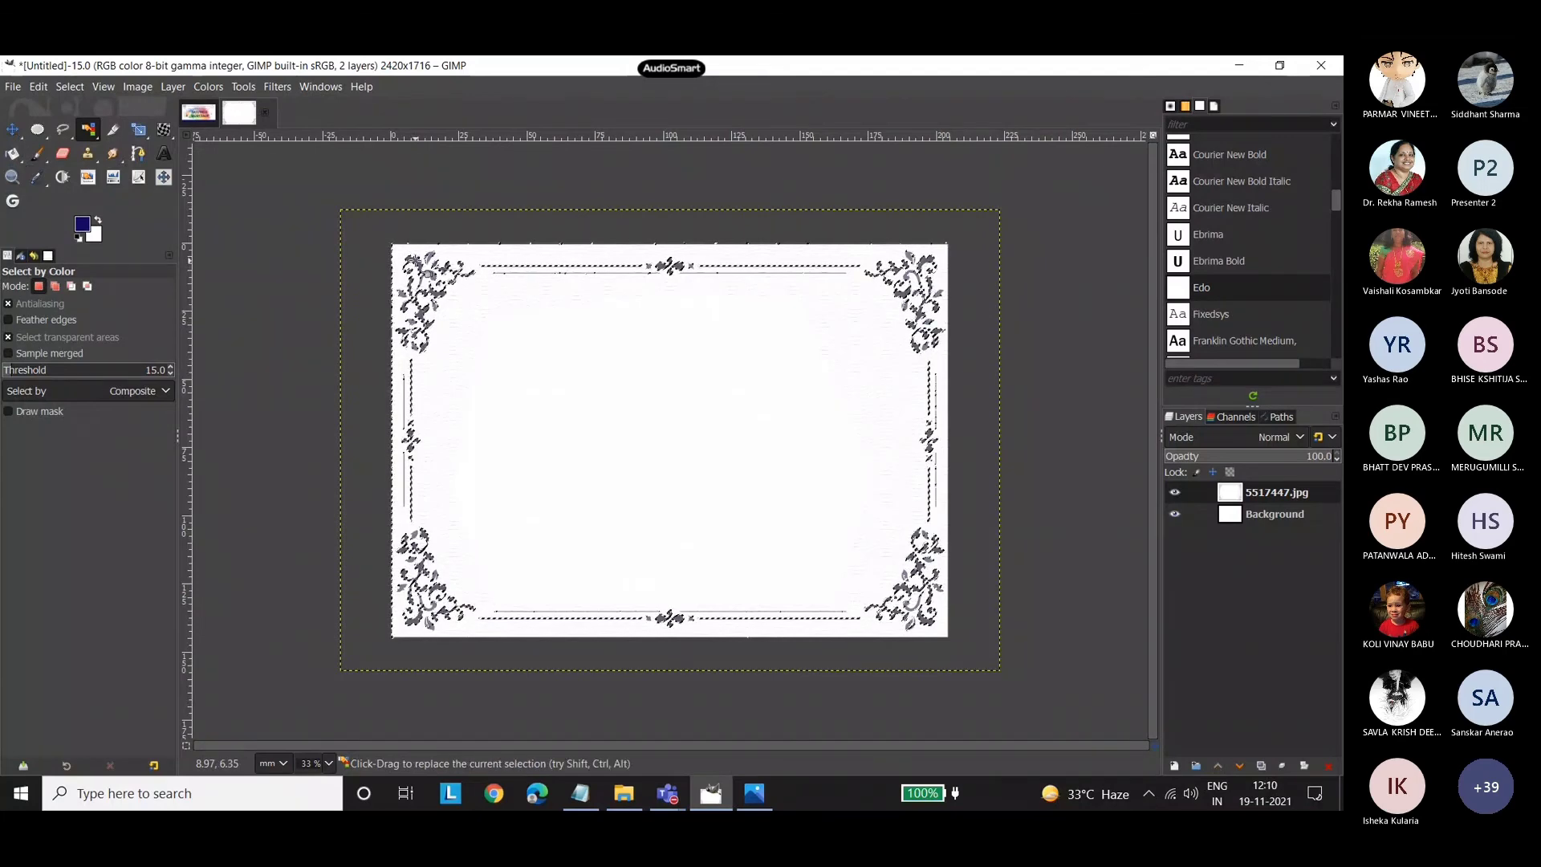
{"action": "left_click", "coordinate": [12, 153]}
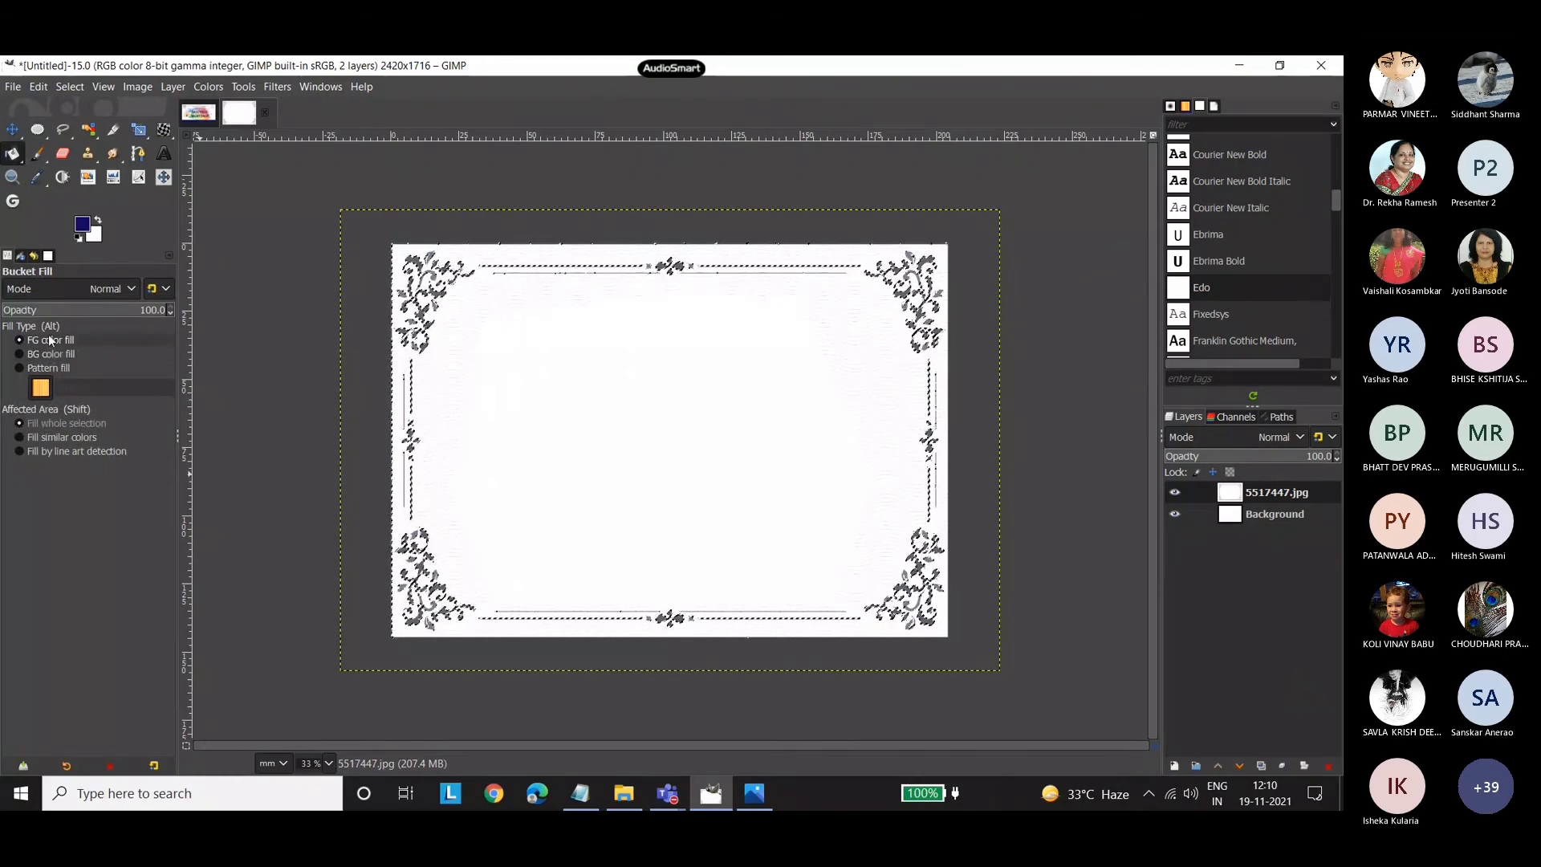
{"action": "left_click", "coordinate": [64, 437]}
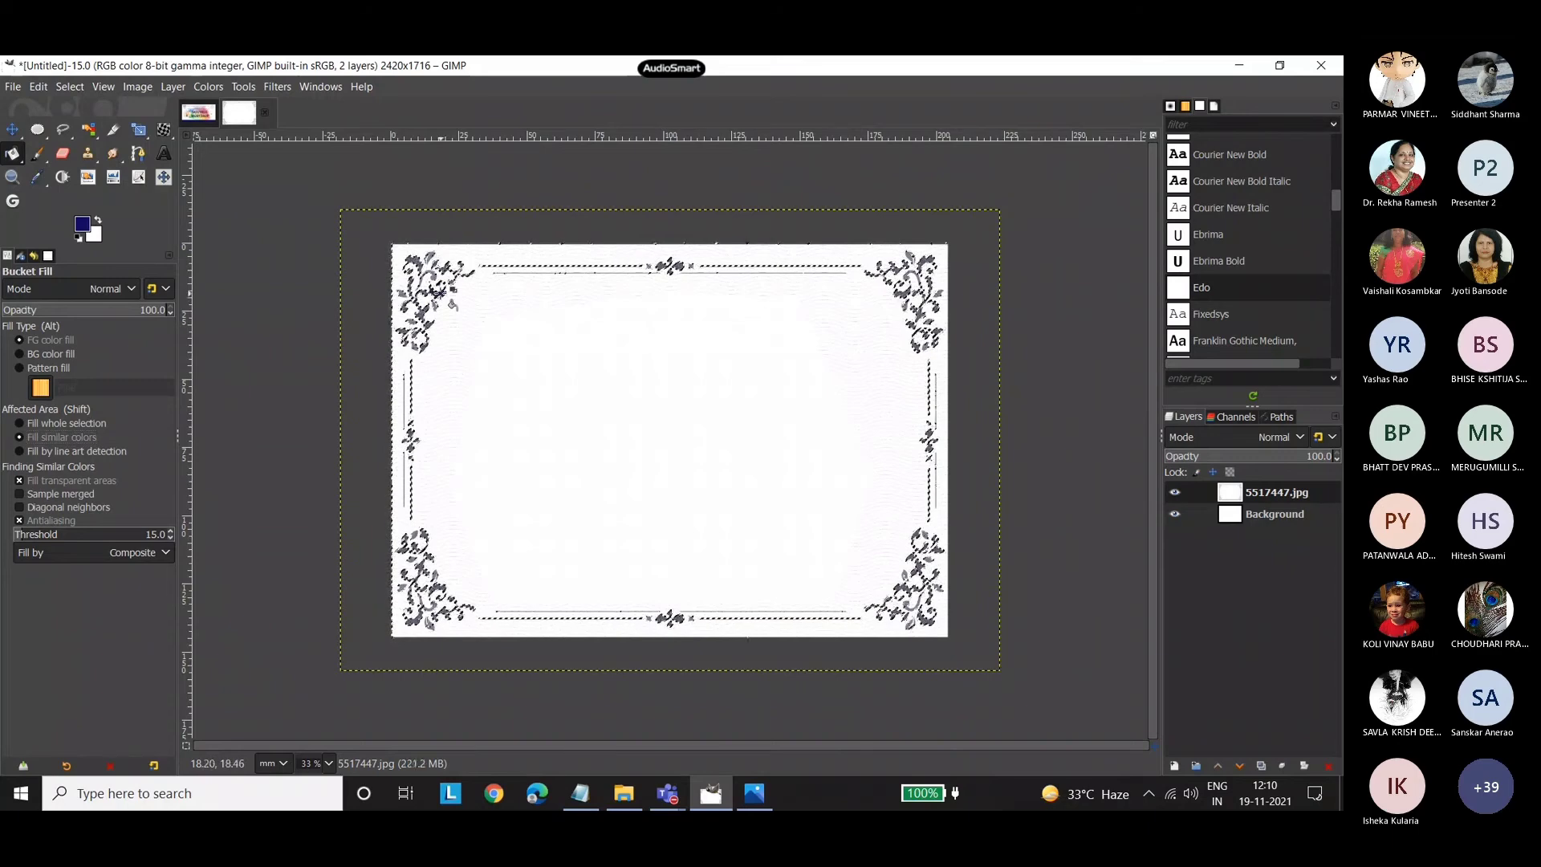
{"action": "left_click", "coordinate": [440, 294]}
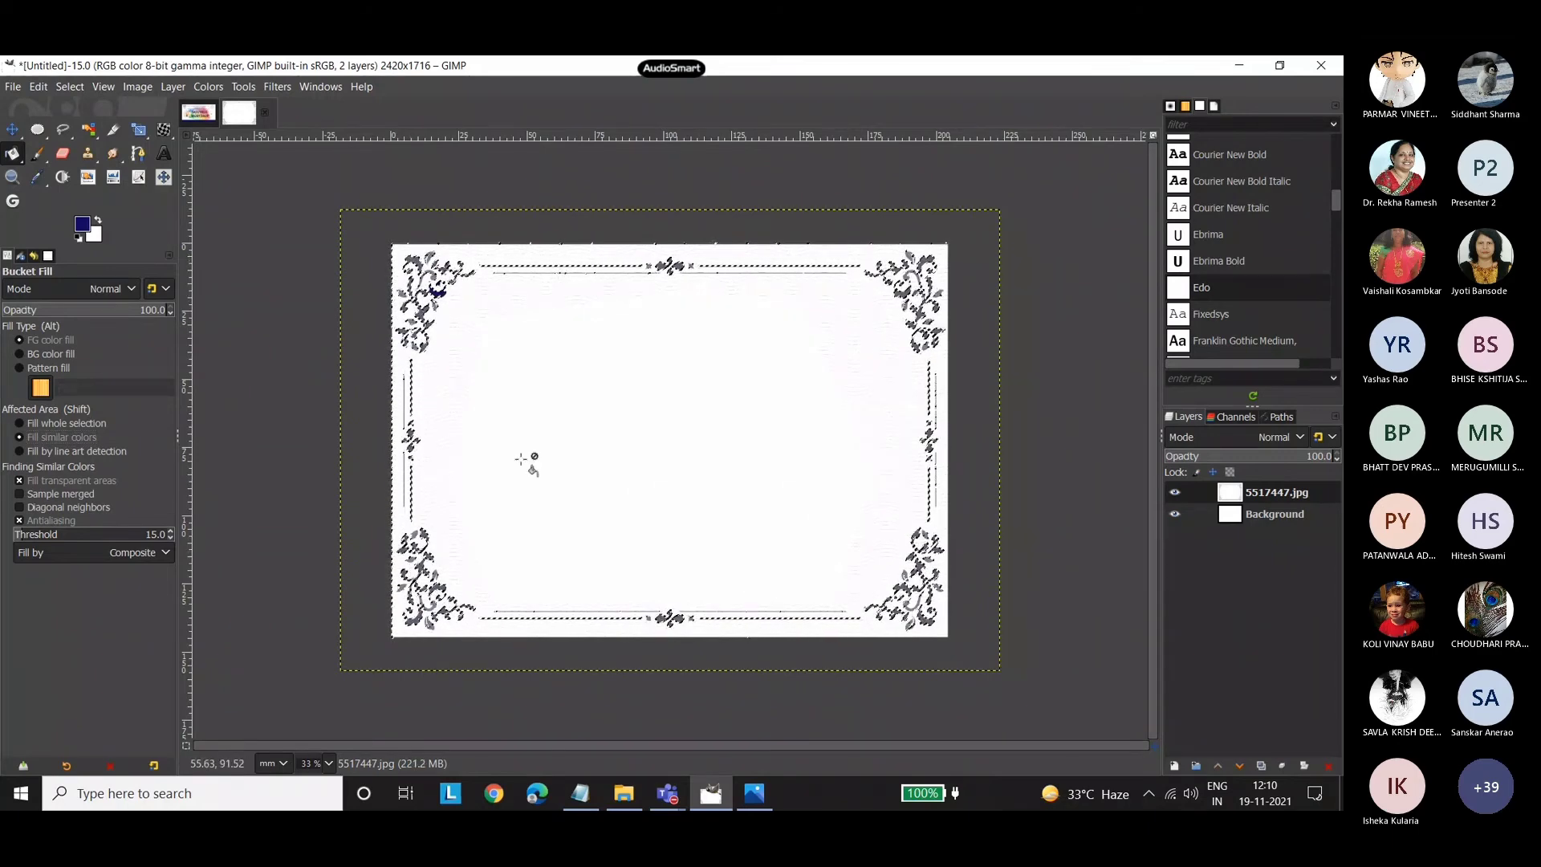
{"action": "left_click", "coordinate": [414, 259]}
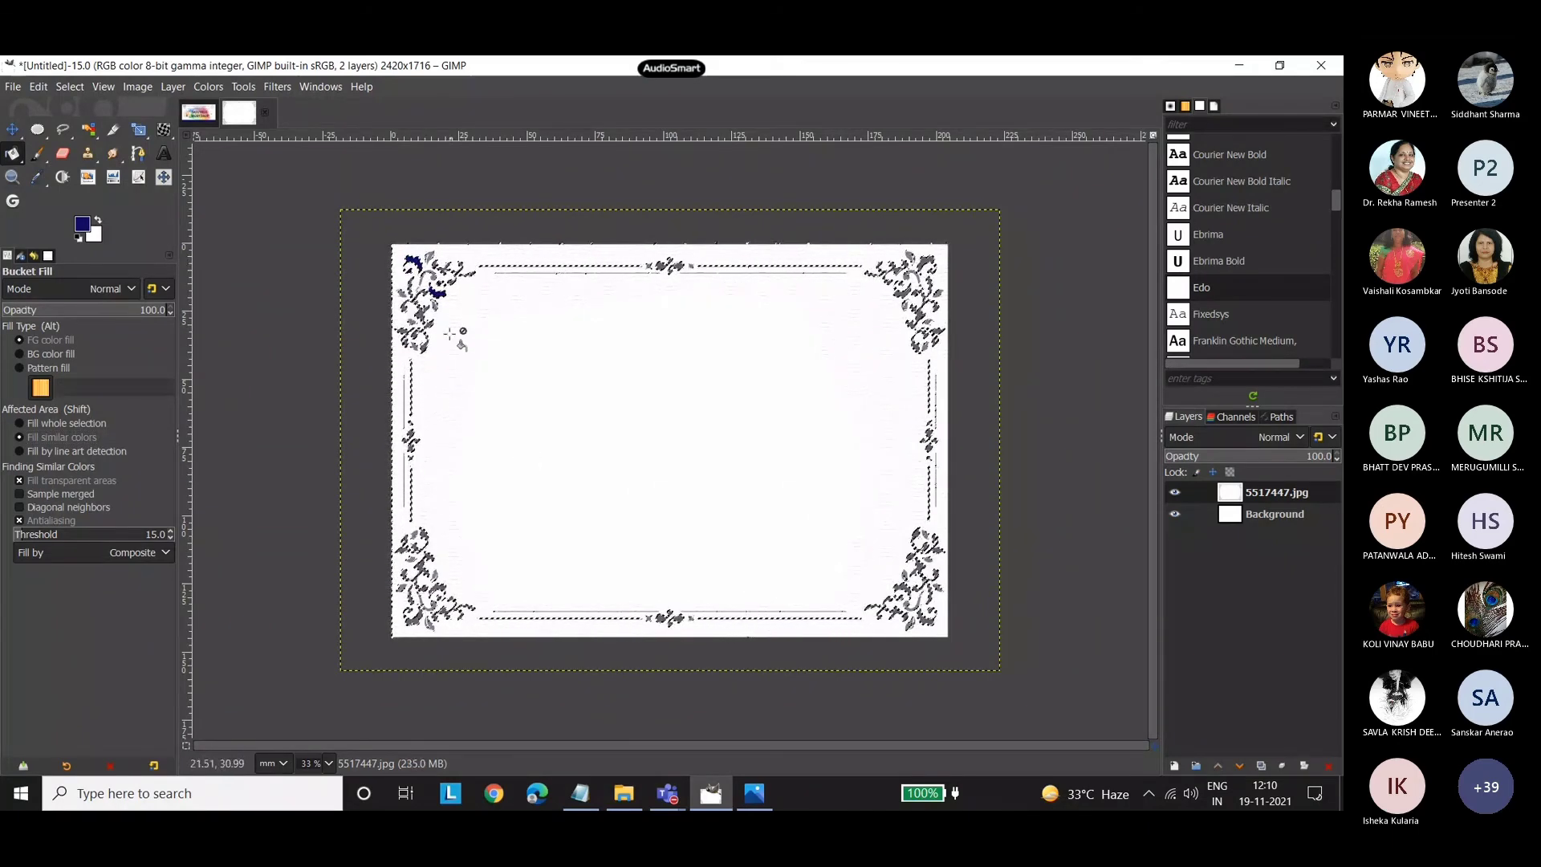
{"action": "left_click", "coordinate": [422, 569]}
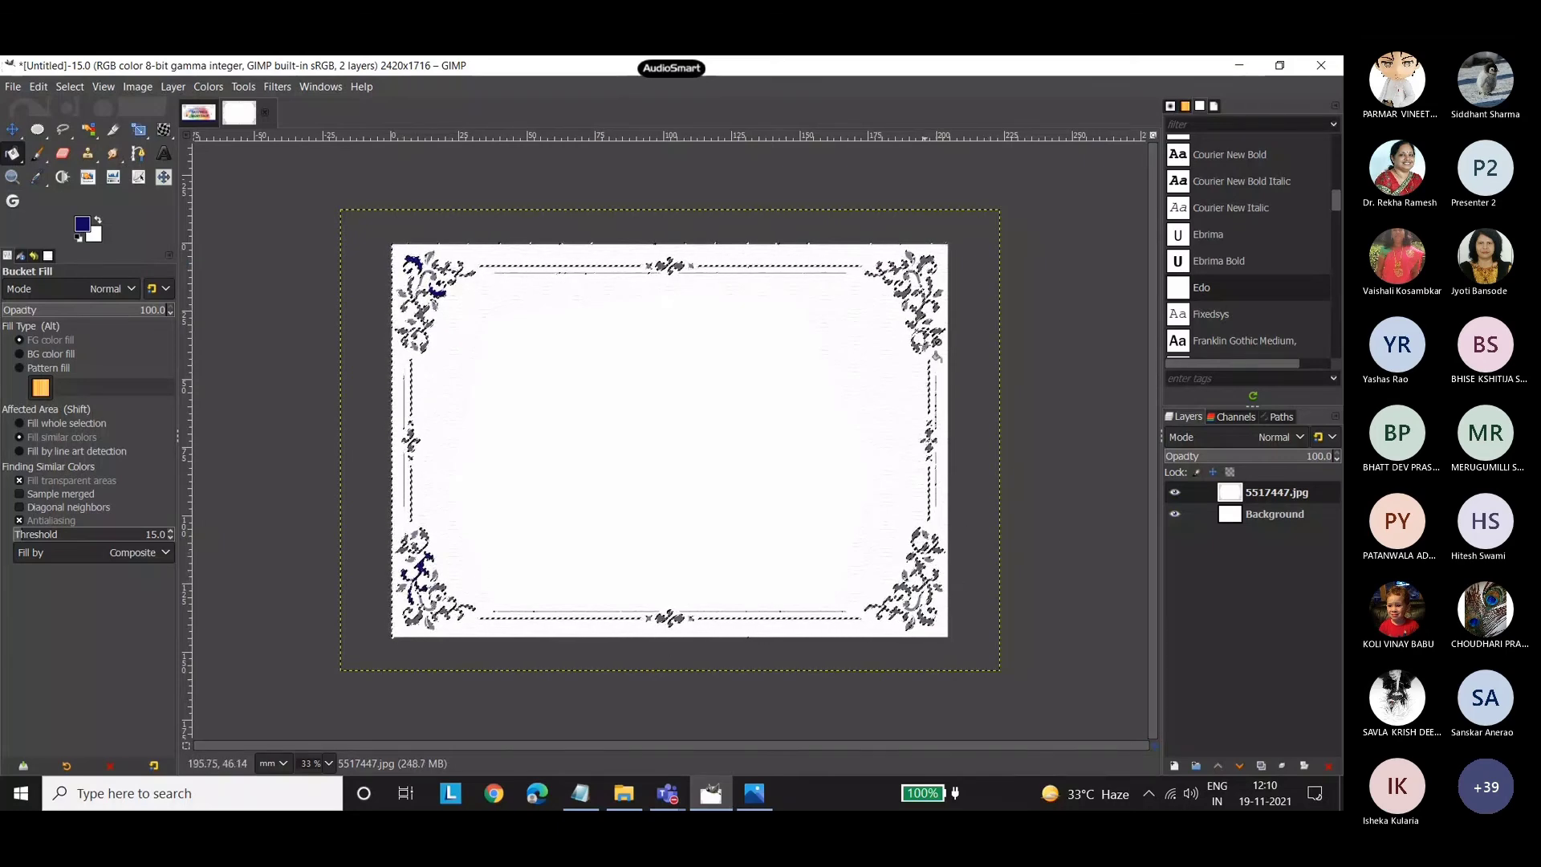
{"action": "left_click", "coordinate": [905, 288]}
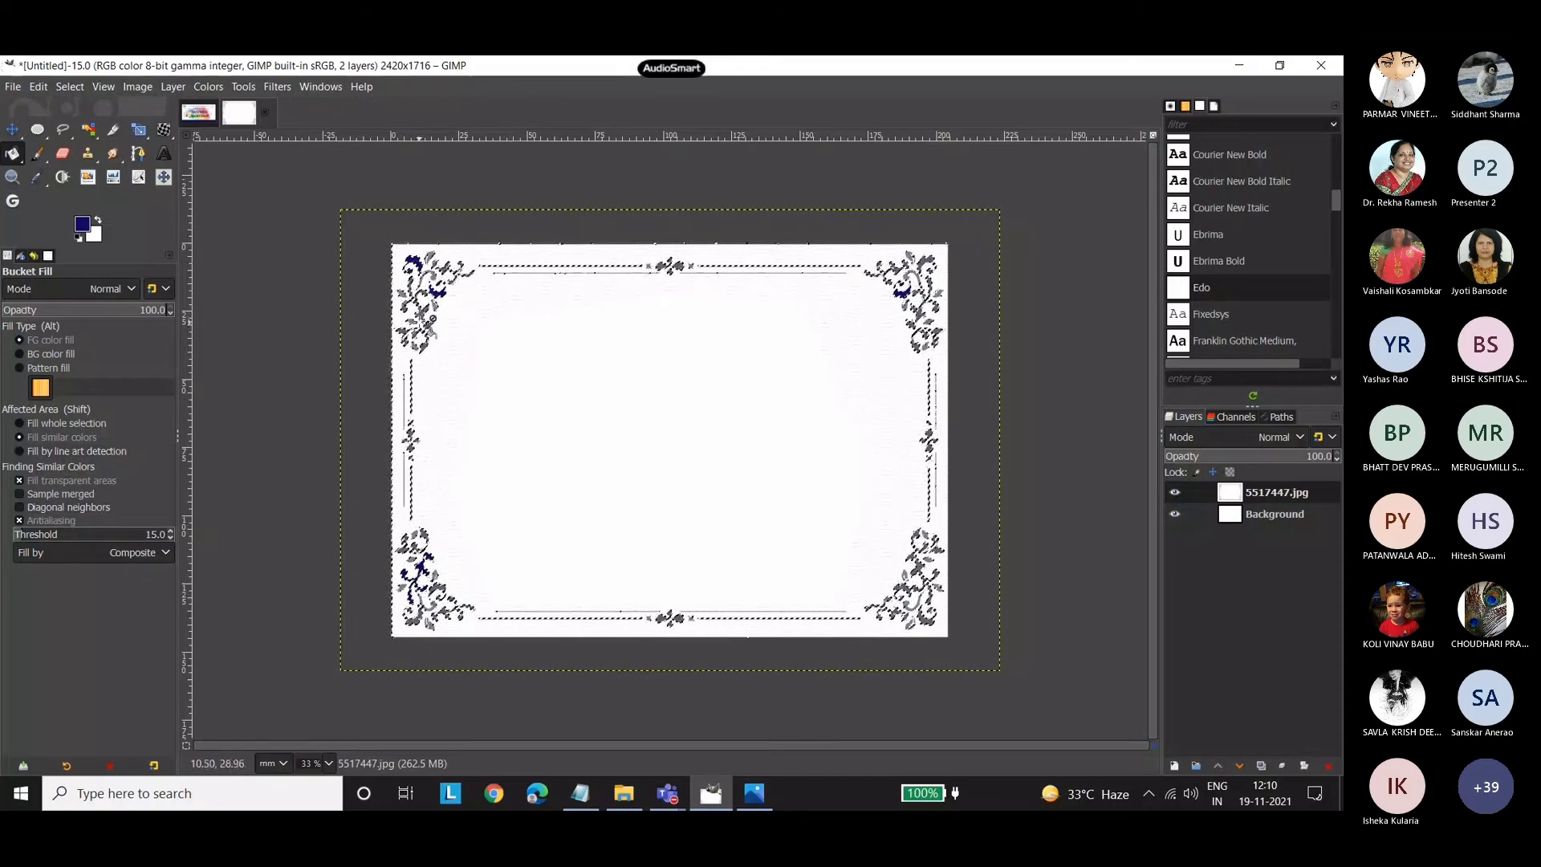
{"action": "left_click", "coordinate": [423, 314]}
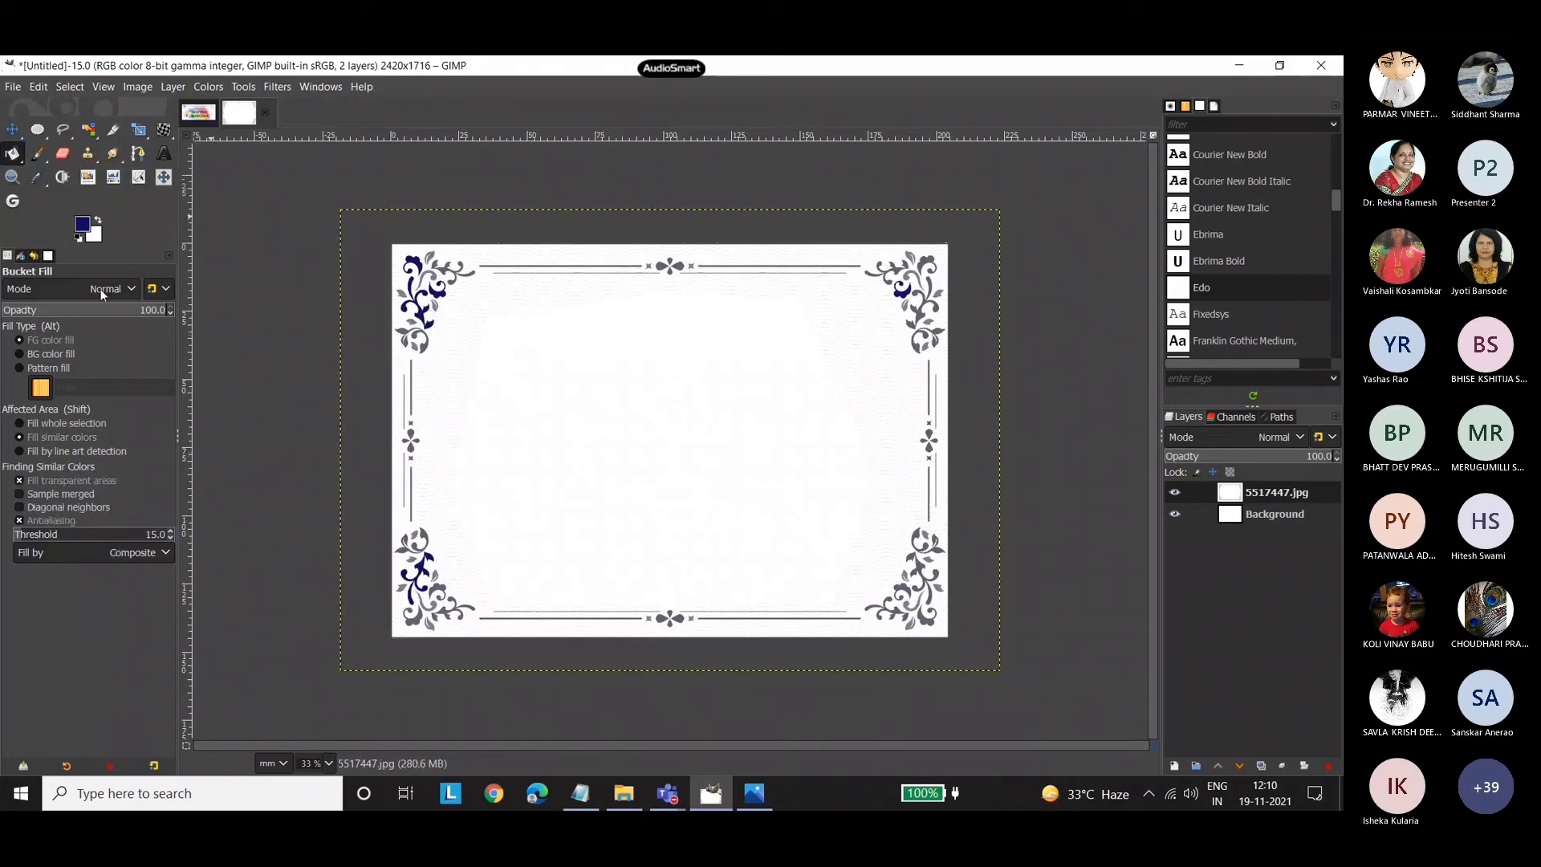
{"action": "left_click", "coordinate": [89, 133]}
{"action": "right_click", "coordinate": [88, 135]}
{"action": "left_click", "coordinate": [132, 135]}
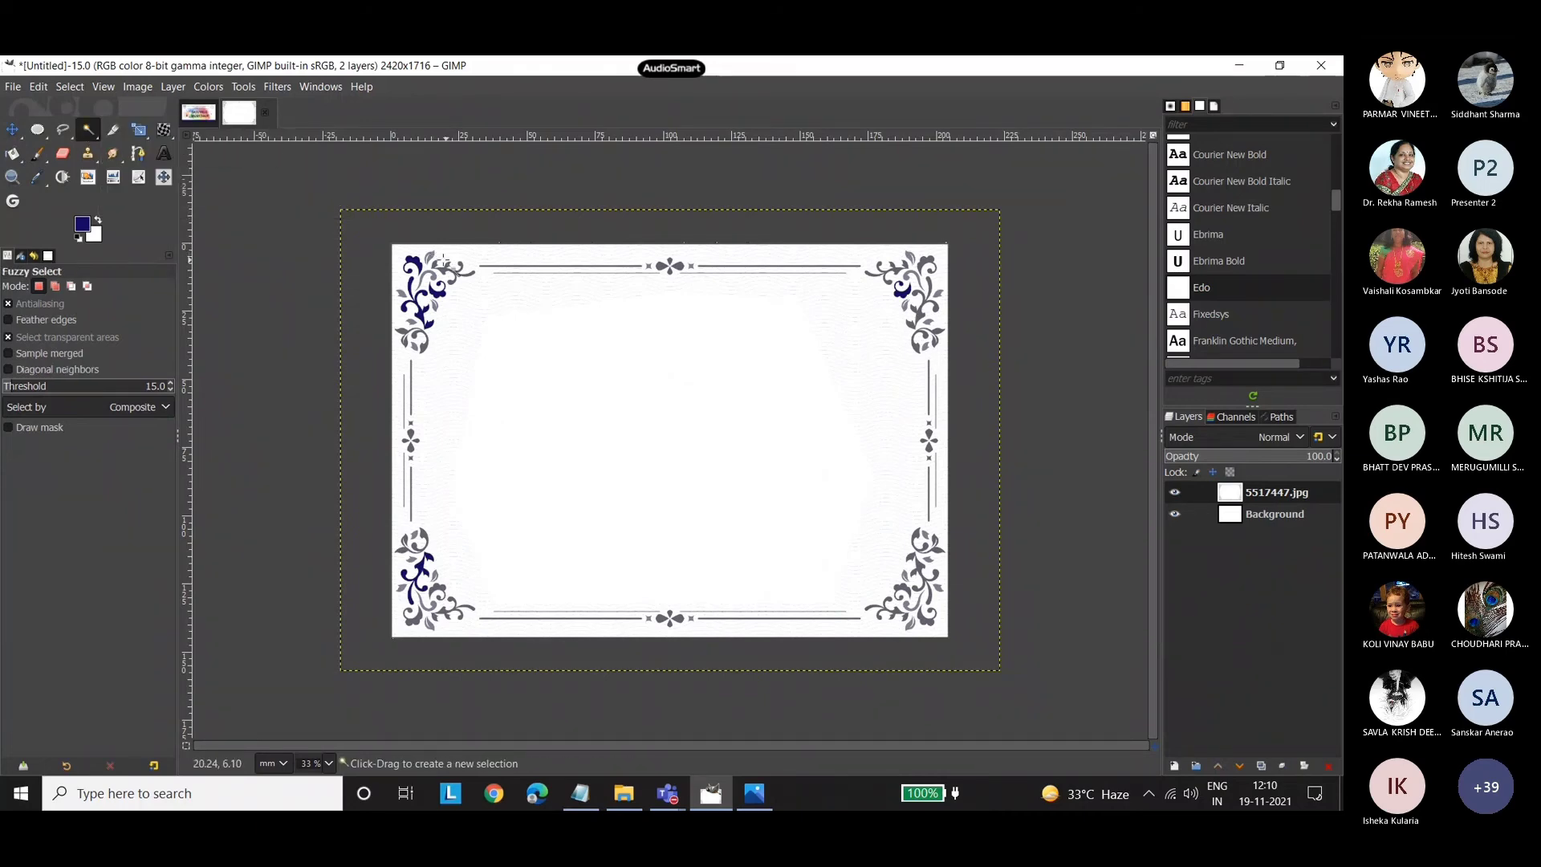
{"action": "left_click", "coordinate": [431, 257]}
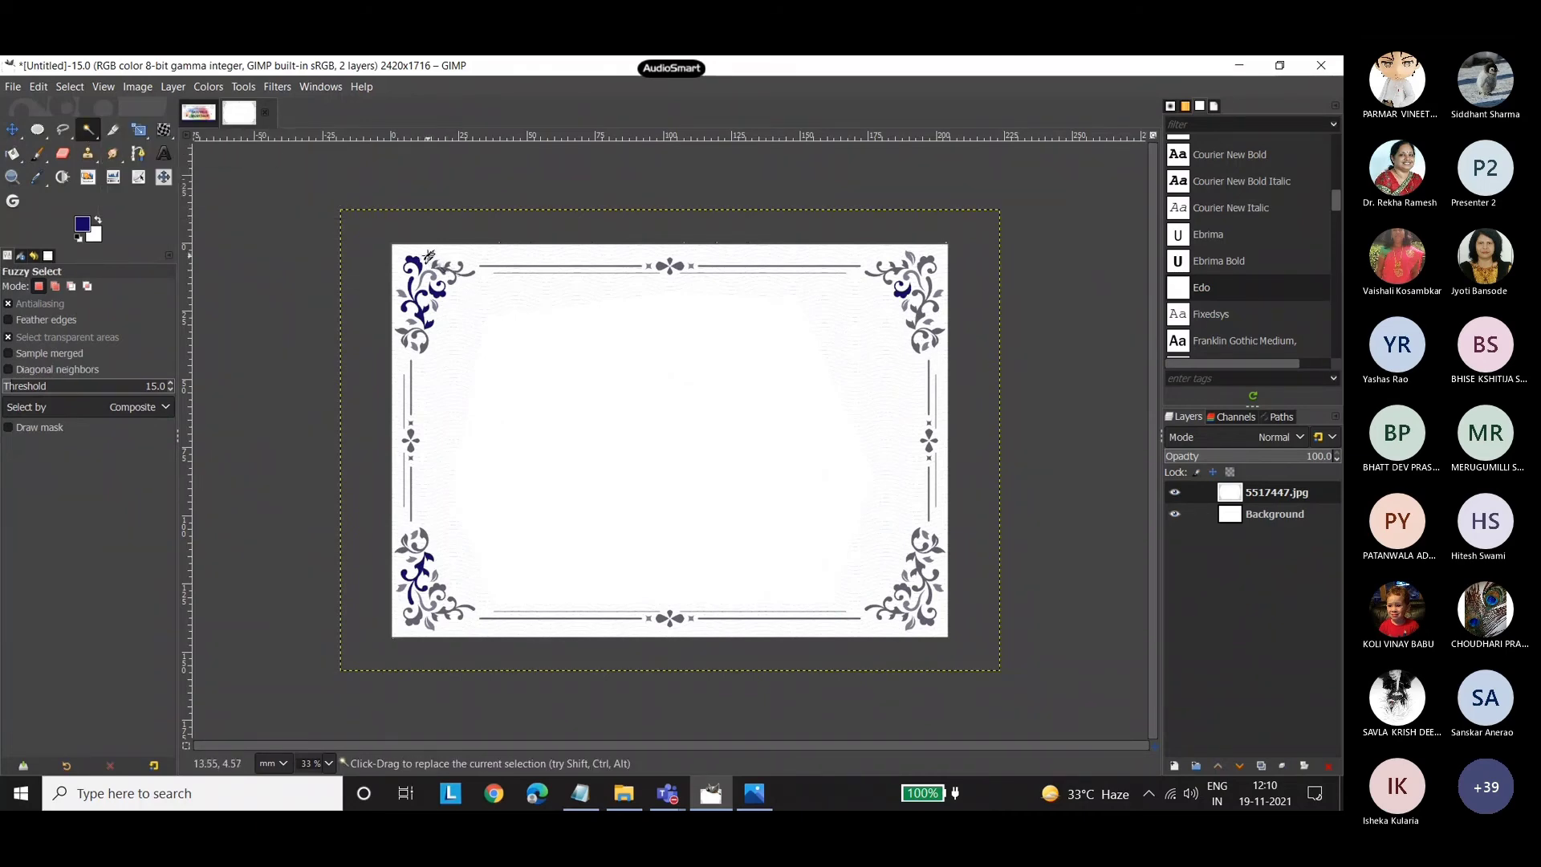
{"action": "left_click", "coordinate": [491, 266]}
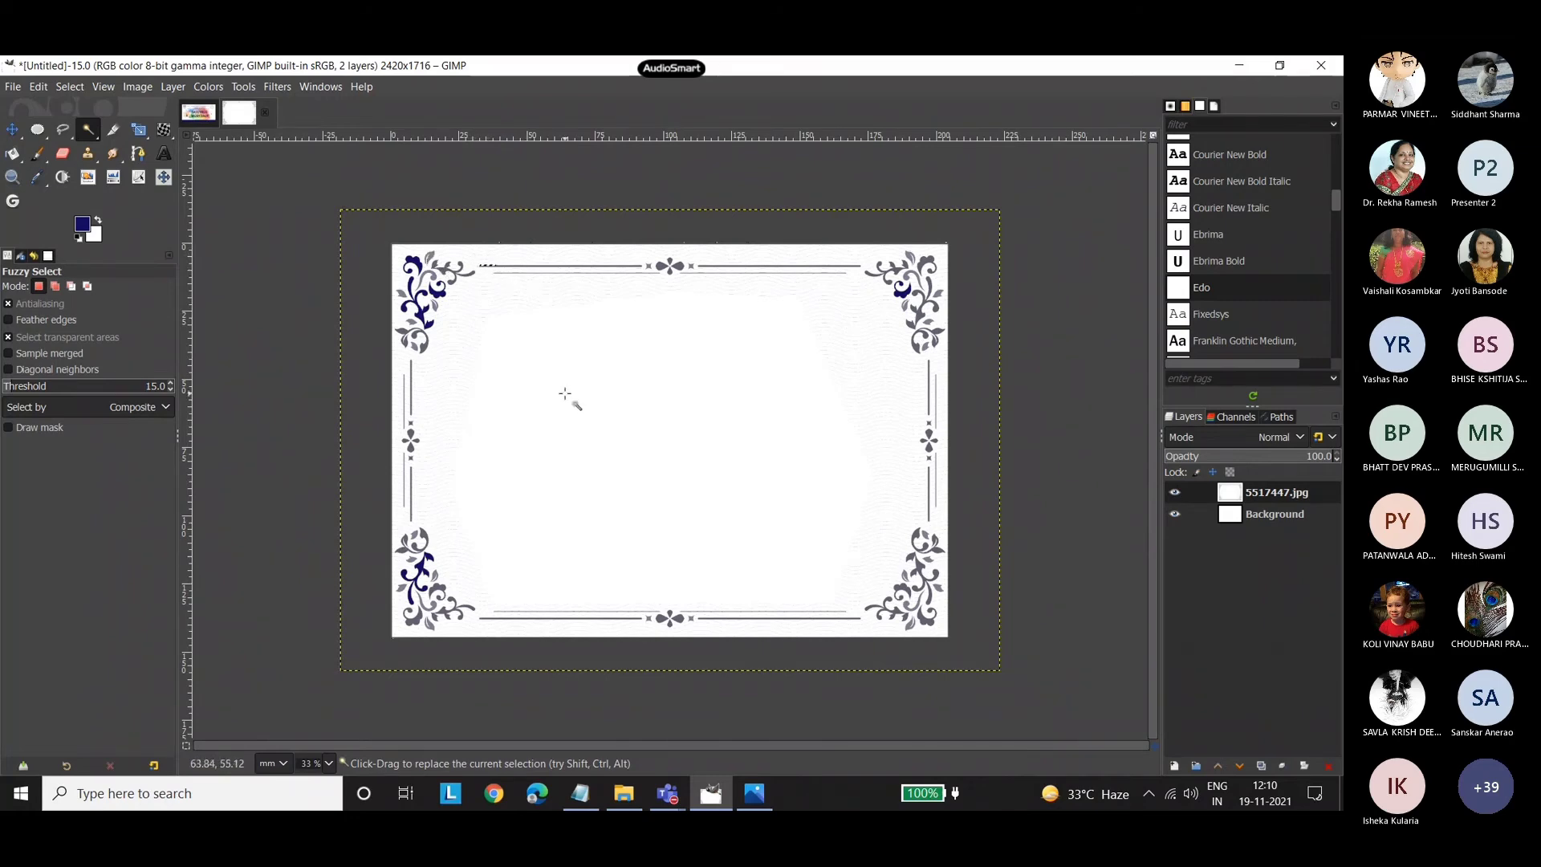
{"action": "key", "text": "ctrl+shift+a"}
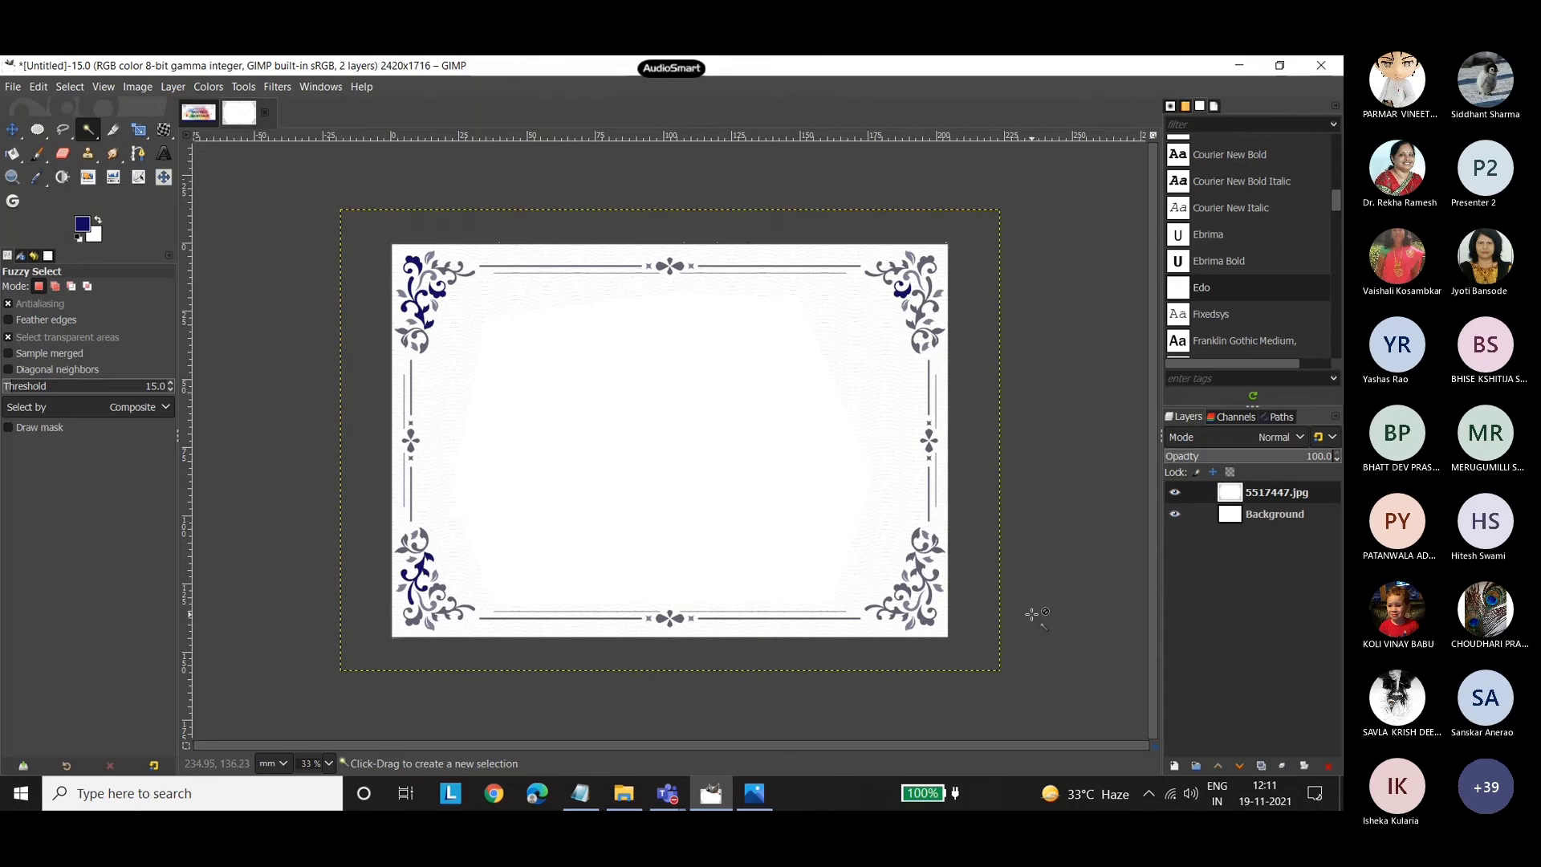
Switch to the Microsoft Teams meeting, maximize its window and stop sharing the screen.
{"action": "left_click", "coordinate": [1202, 692]}
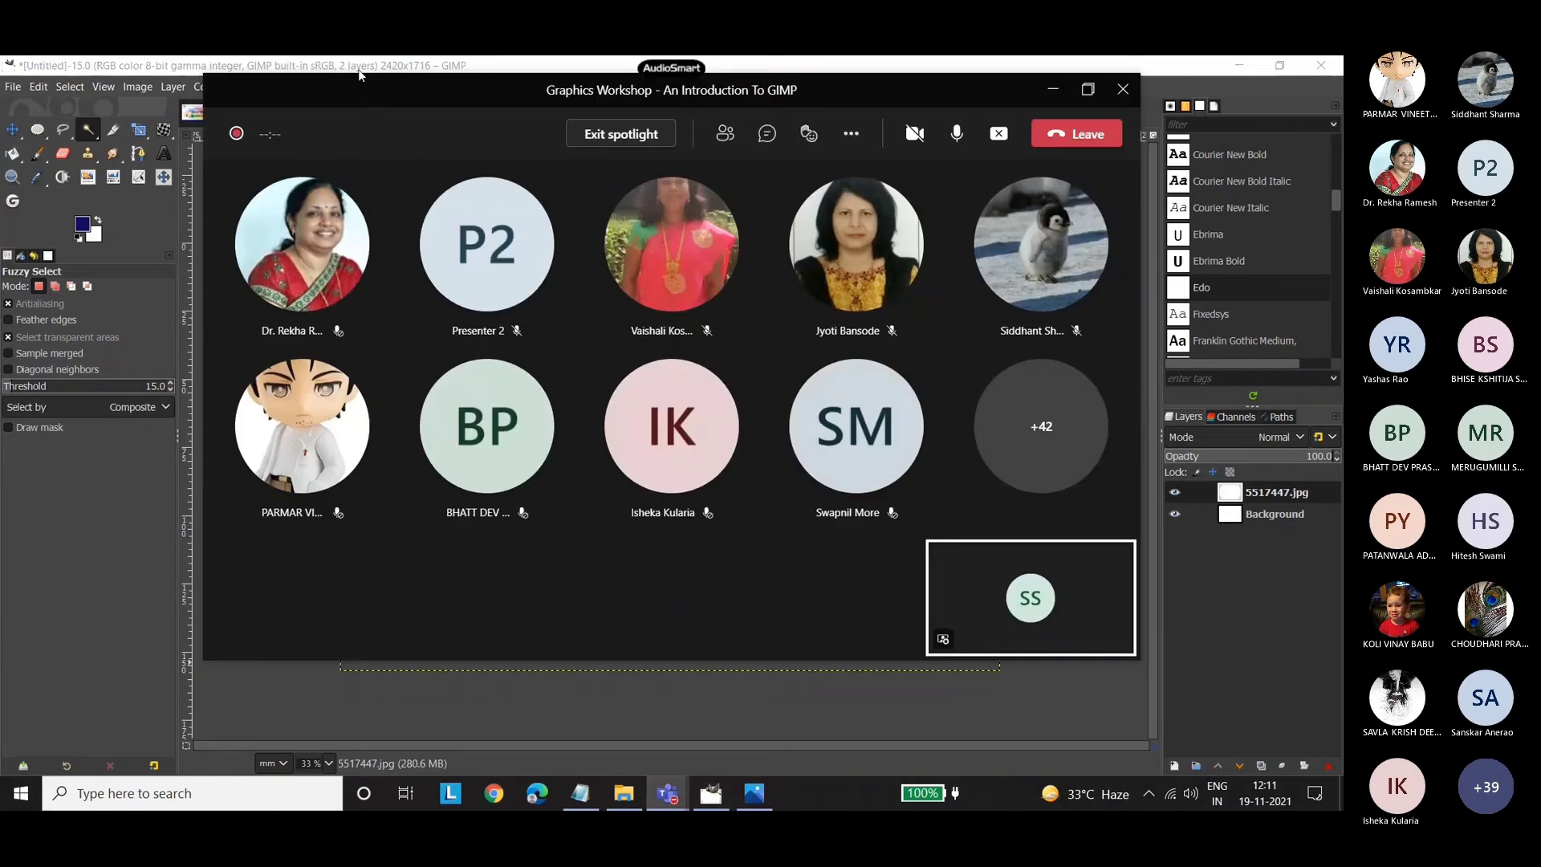
{"action": "double_click", "coordinate": [434, 90]}
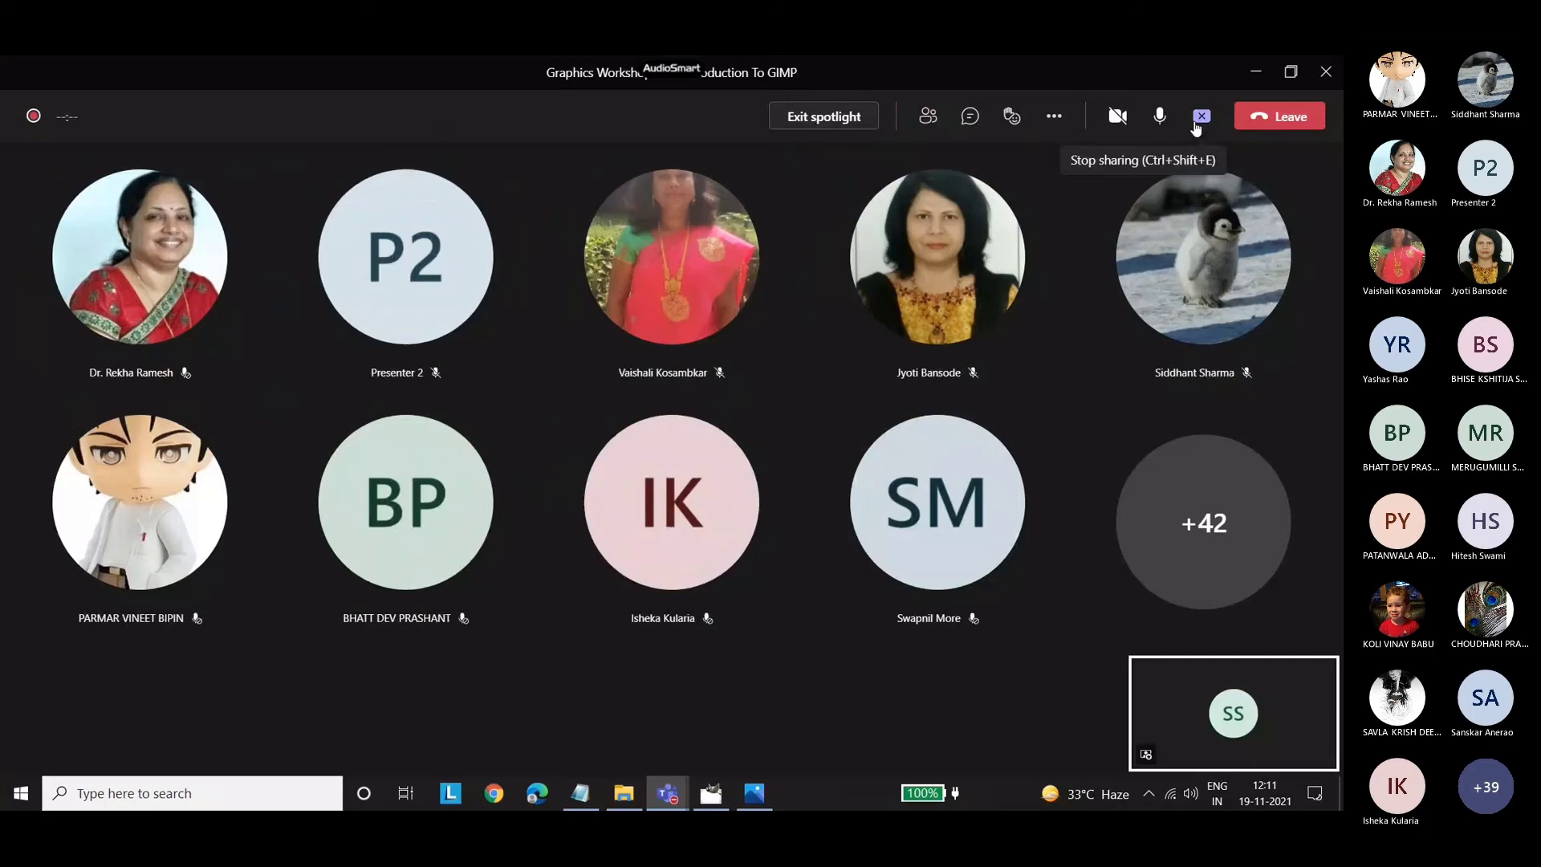
{"action": "left_click", "coordinate": [1202, 117]}
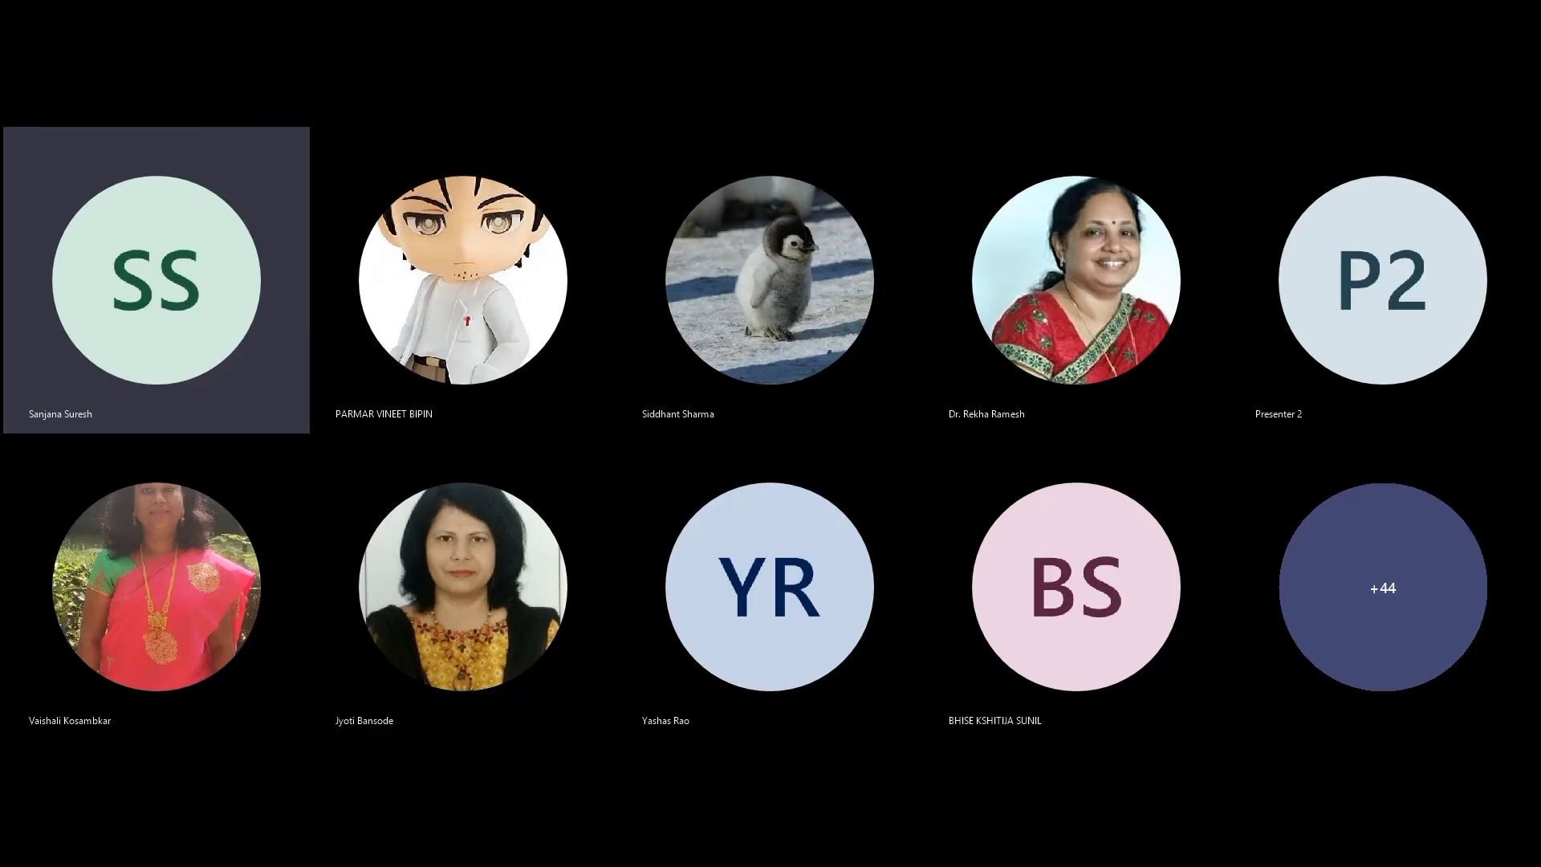